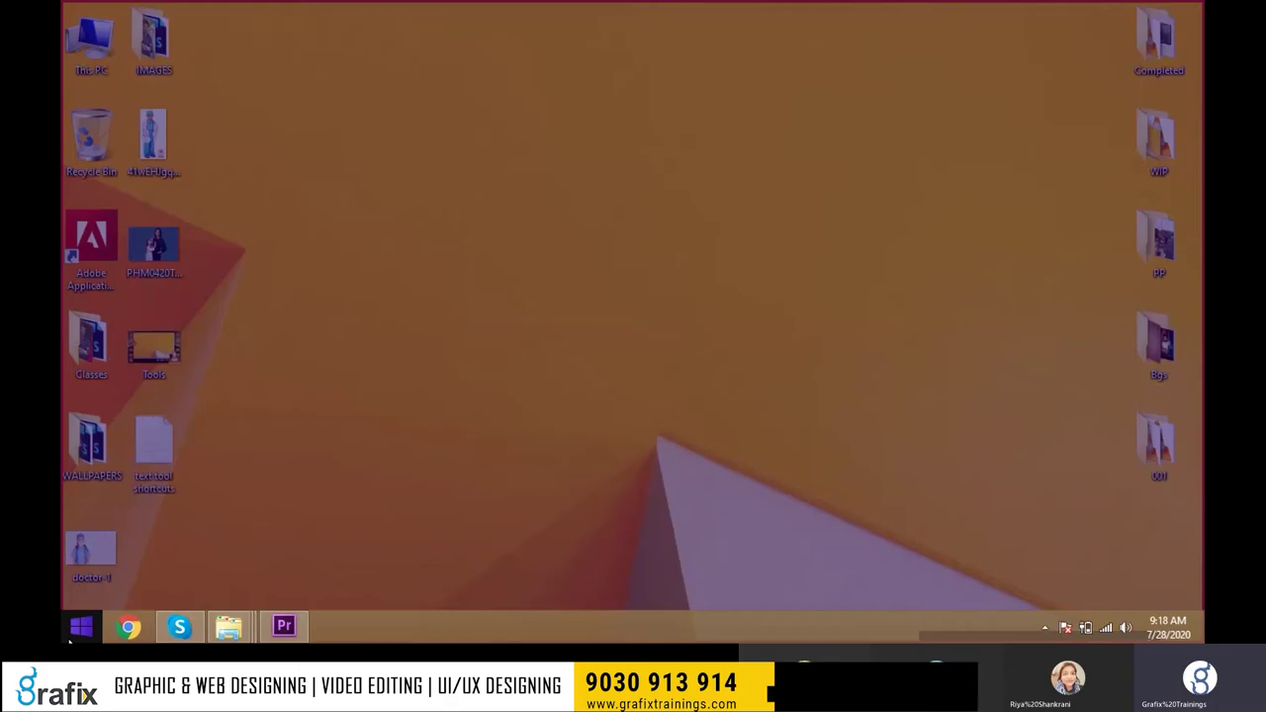
# Launch Adobe Photoshop CC 2015 by searching 'photoshop CC 2015' from the Windows 8 Start screen.
pyautogui.click(71, 638)
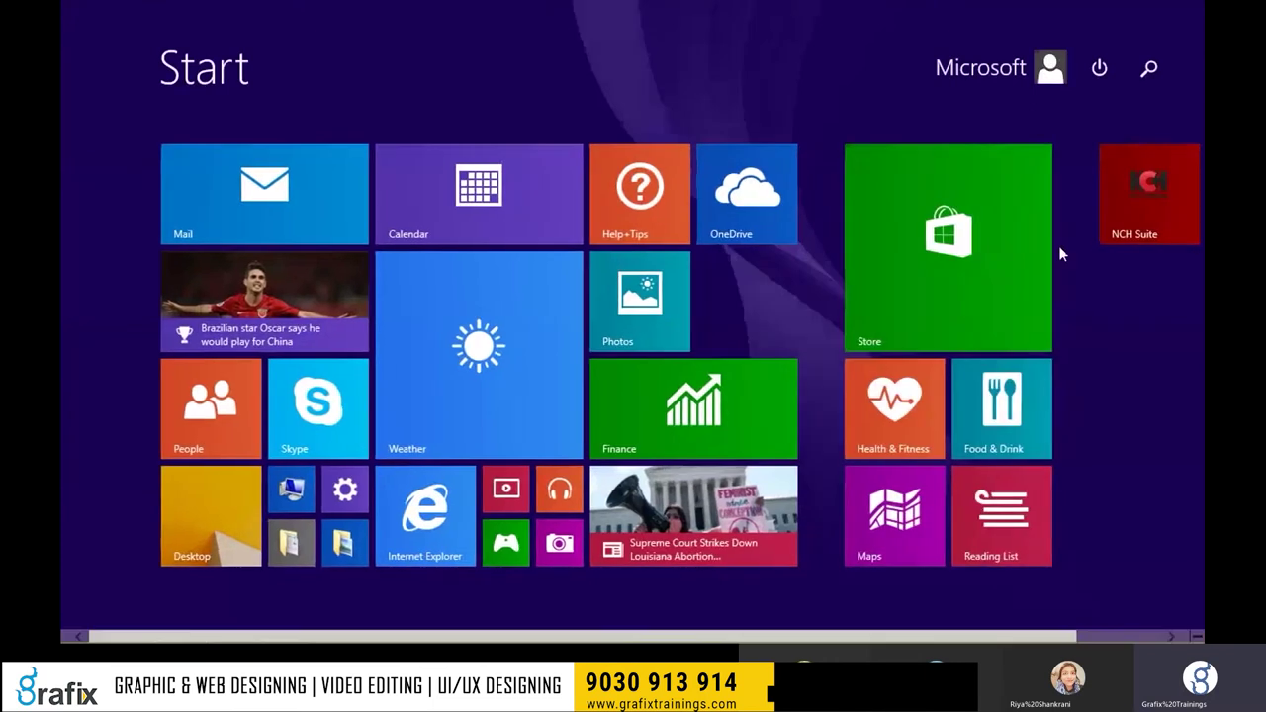
pyautogui.click(1151, 68)
pyautogui.write('photoshop CC 2015')
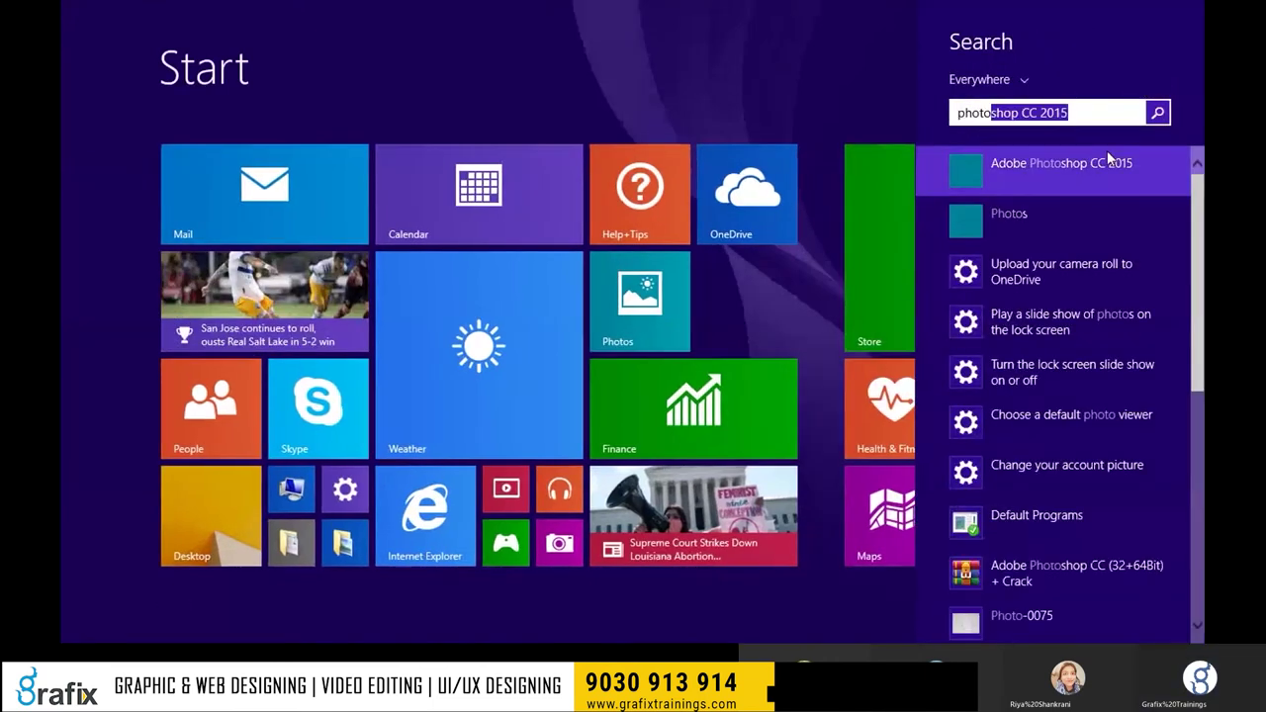
pyautogui.click(1107, 150)
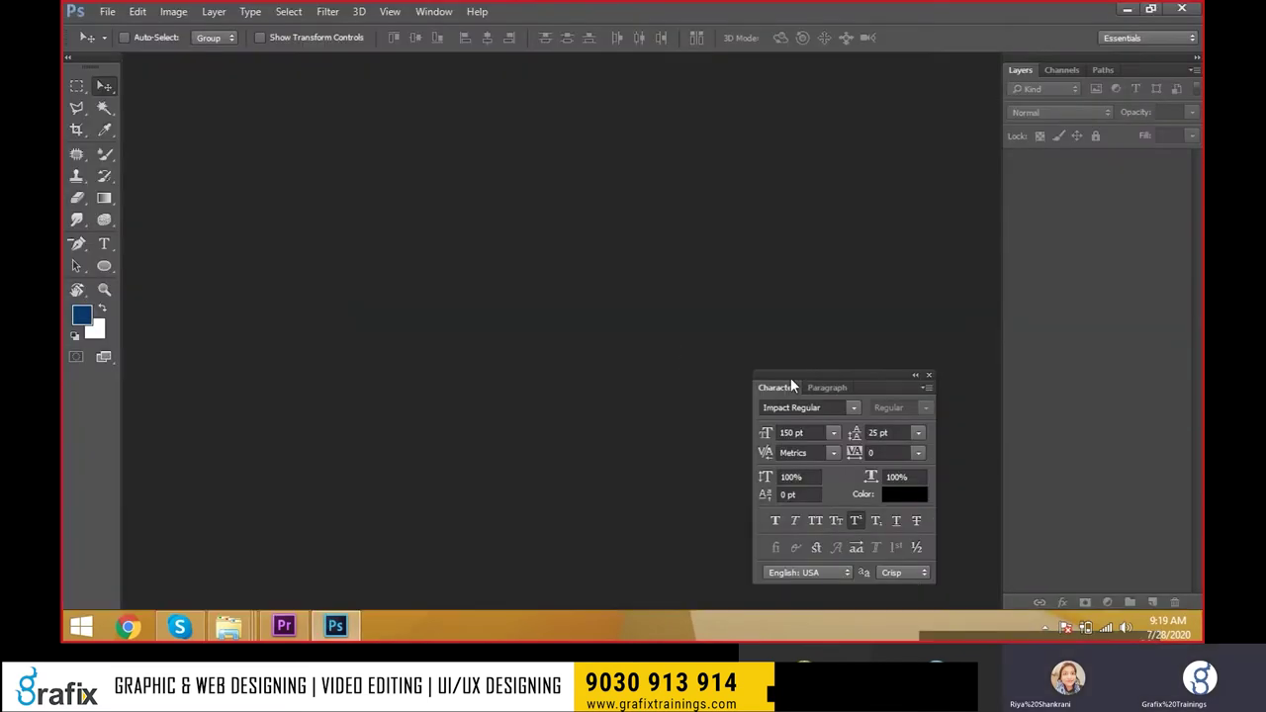
# Move the Character panel aside and swap the foreground and background colours.
pyautogui.moveTo(790, 386); pyautogui.dragTo(824, 383)
pyautogui.click(107, 12)
pyautogui.click(113, 29)
pyautogui.press('Escape')
pyautogui.press('x')
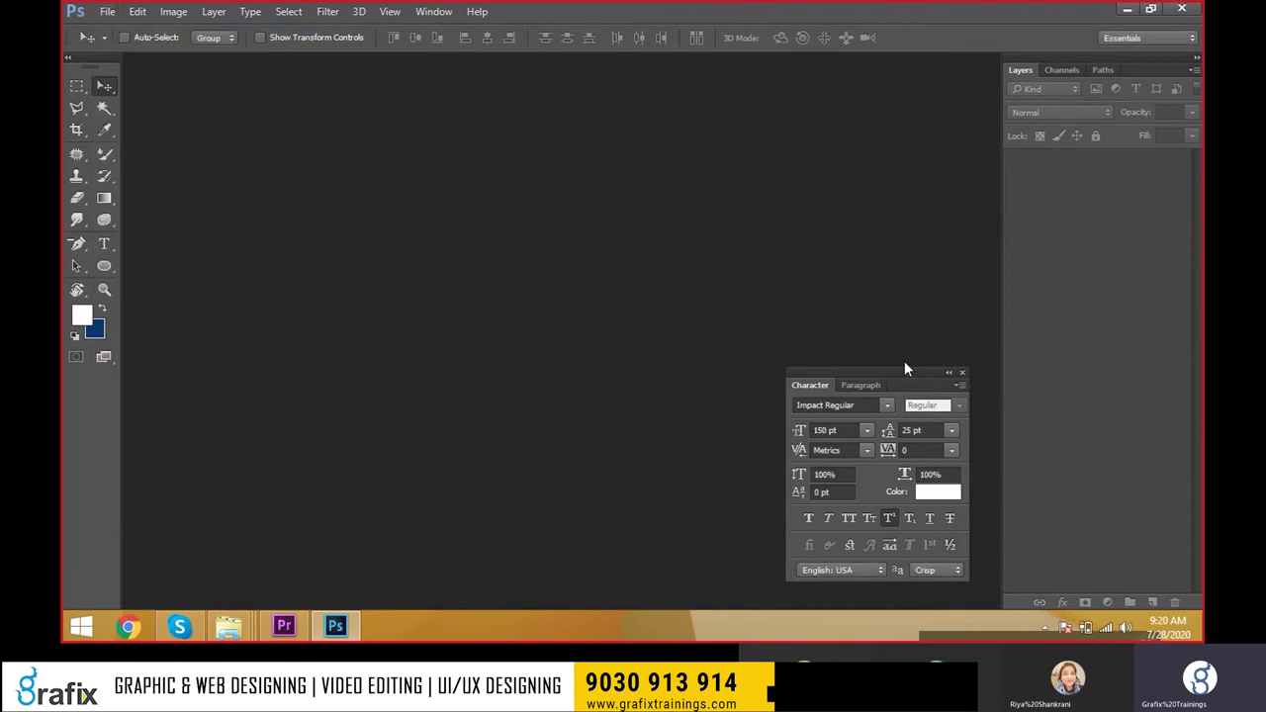
pyautogui.moveTo(886, 373); pyautogui.dragTo(1092, 374)
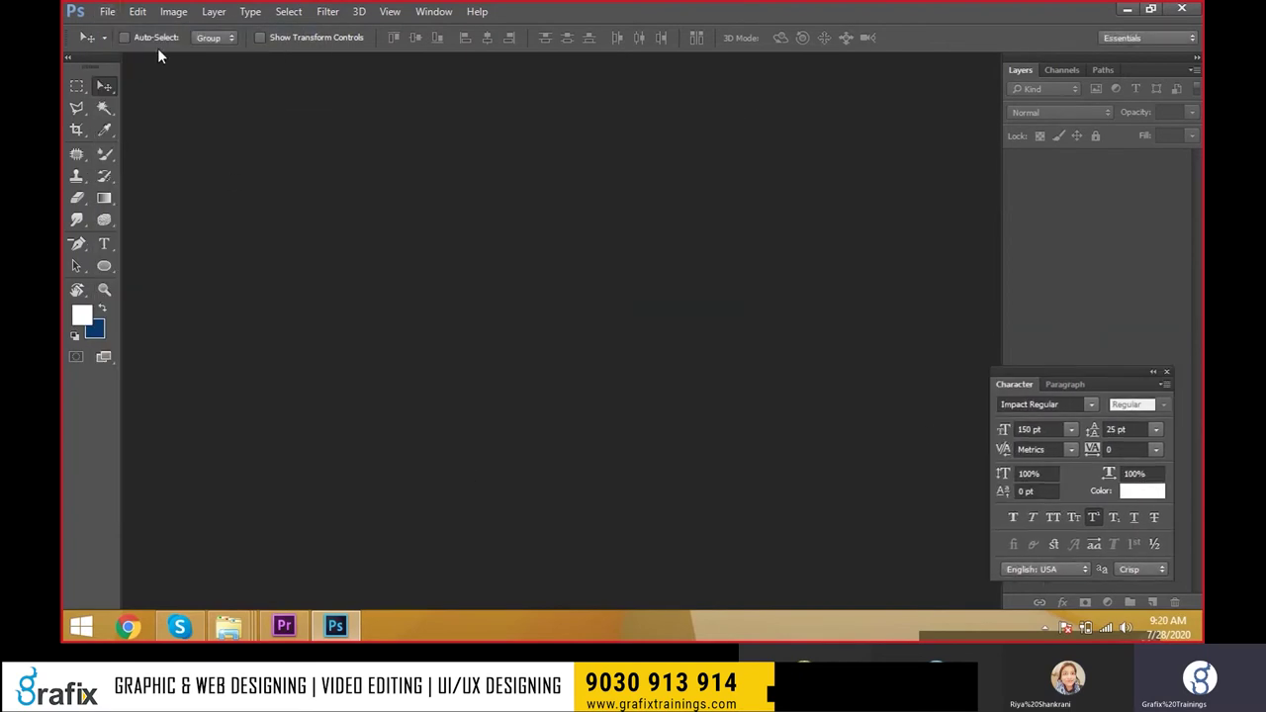
# Start a new document with the Default Photoshop Size preset, keeping the width in inches.
pyautogui.click(96, 14)
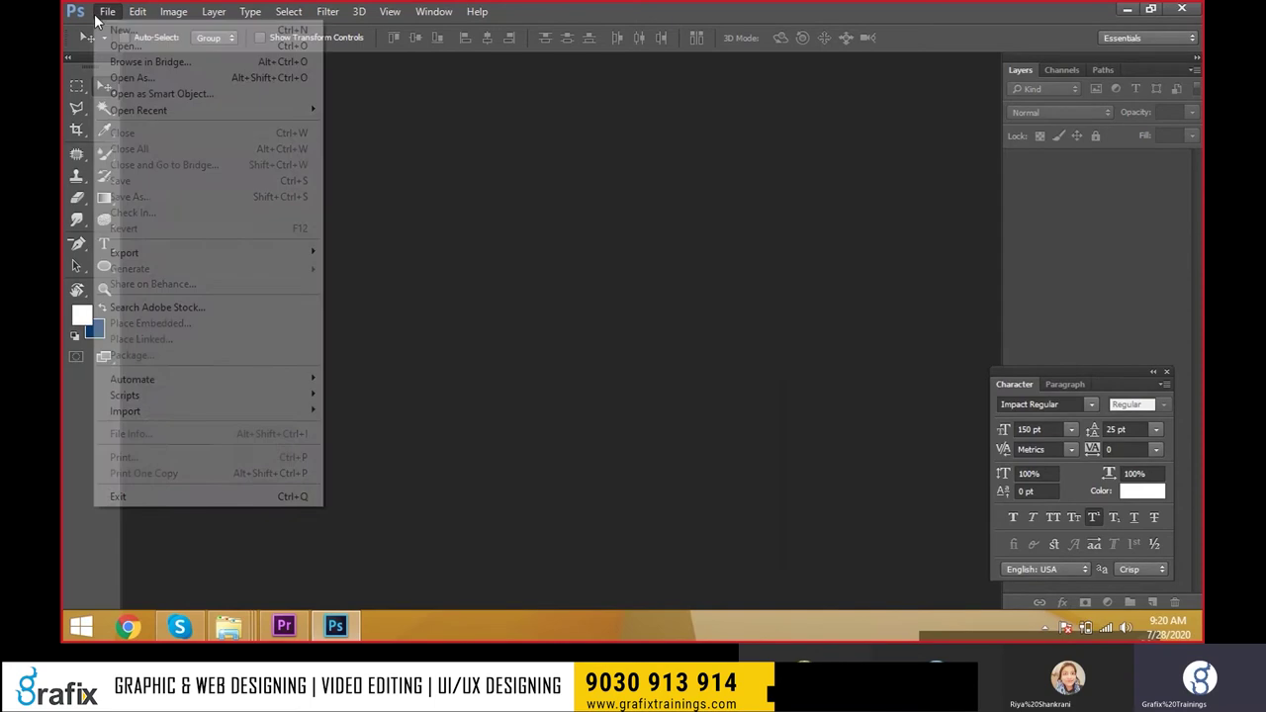
pyautogui.click(116, 31)
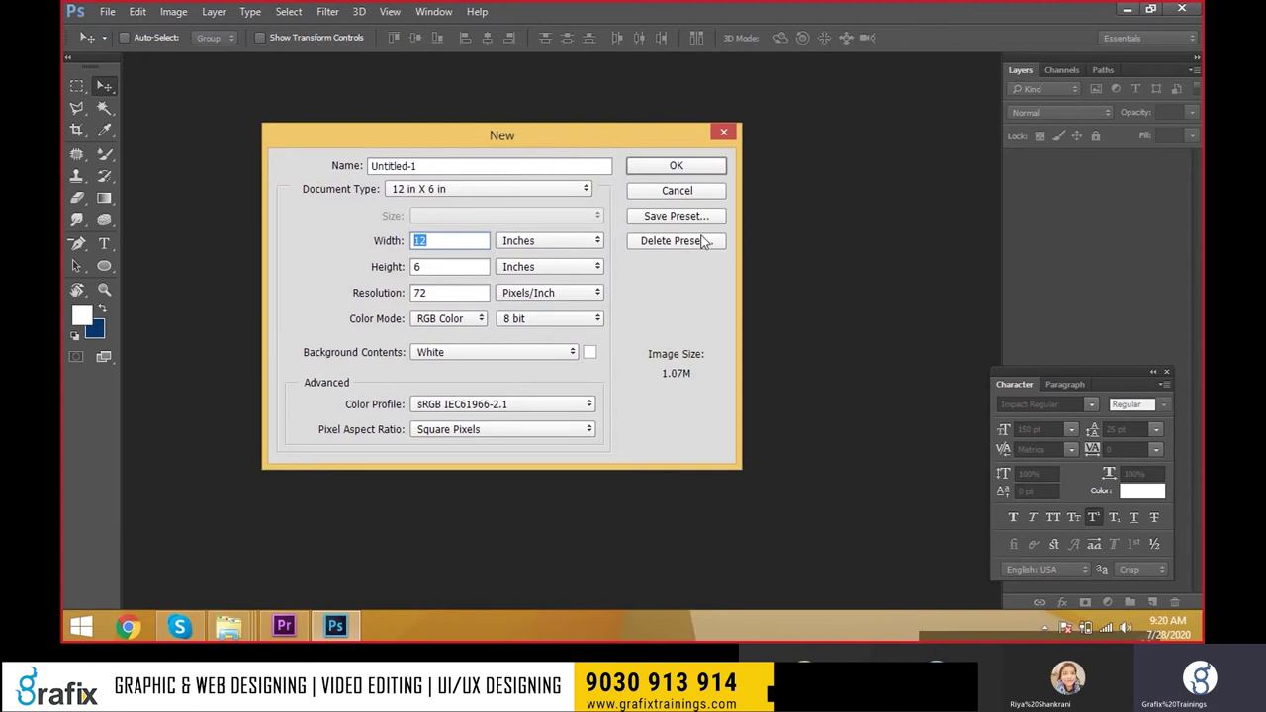
pyautogui.click(579, 190)
pyautogui.click(579, 190)
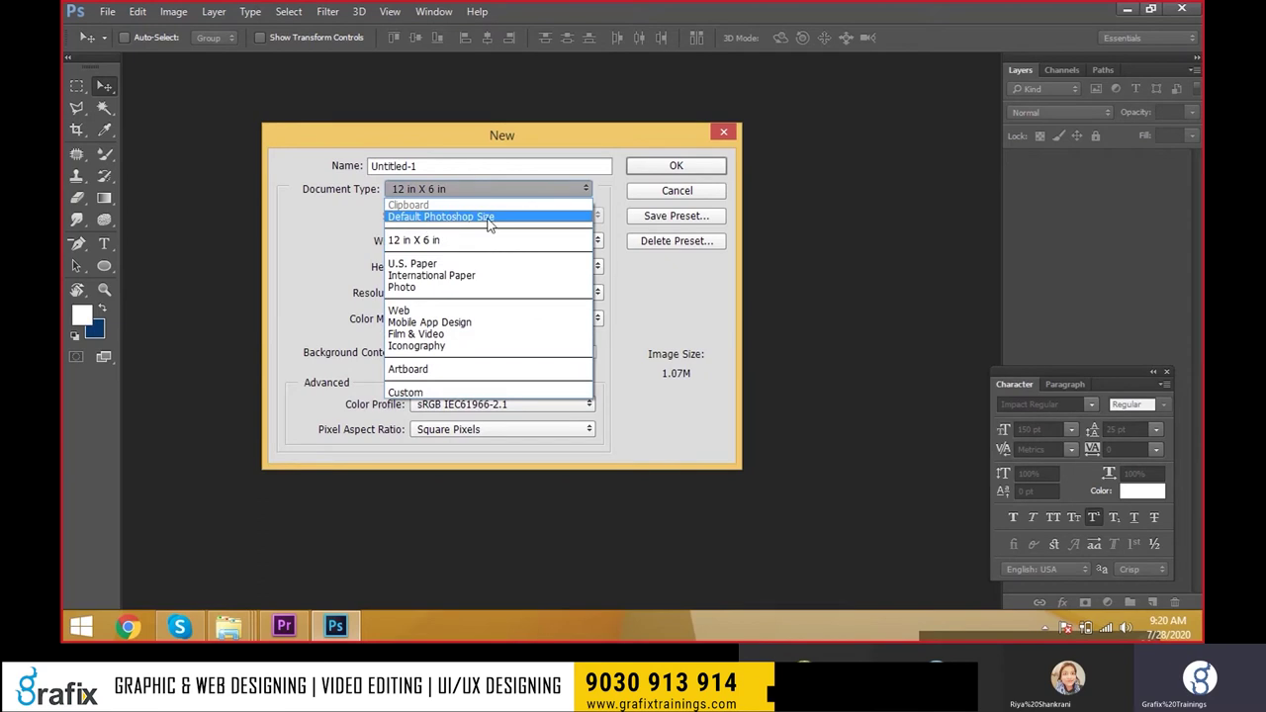
pyautogui.click(488, 223)
pyautogui.click(532, 244)
pyautogui.click(537, 251)
pyautogui.click(537, 247)
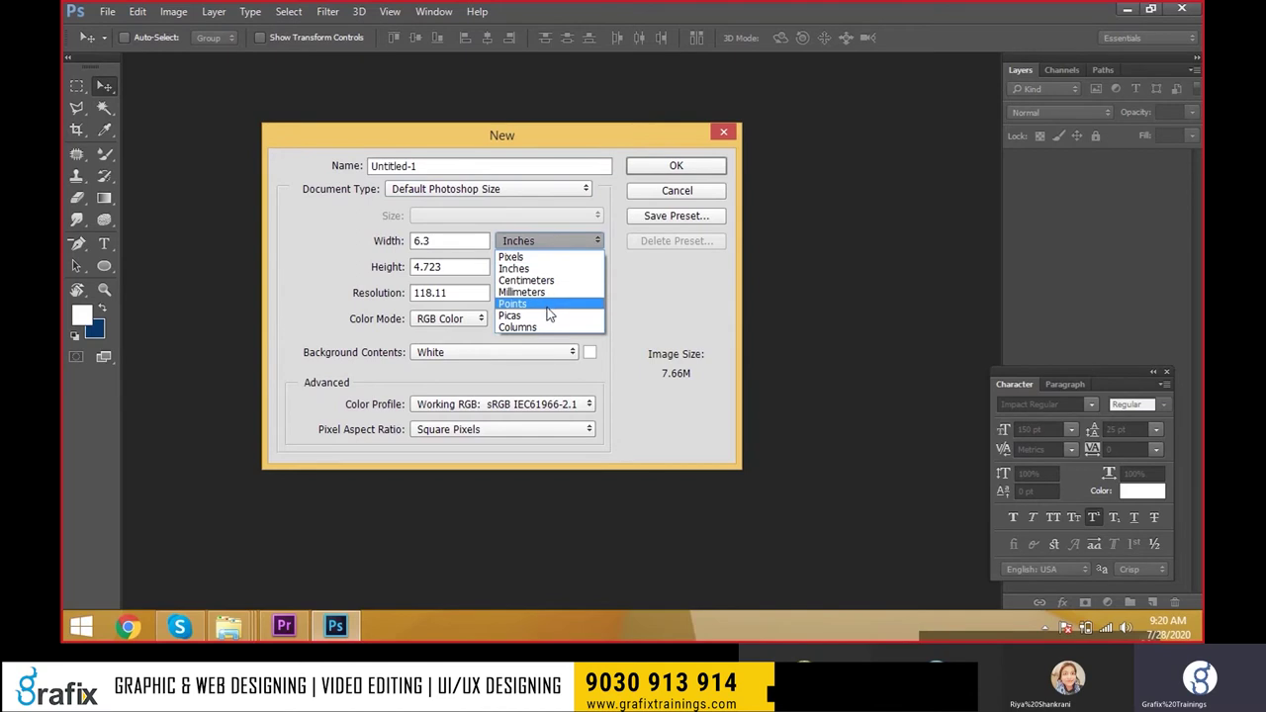
pyautogui.click(463, 214)
# Name the new document 'fassf' and switch its preset to International Paper.
pyautogui.doubleClick(403, 167)
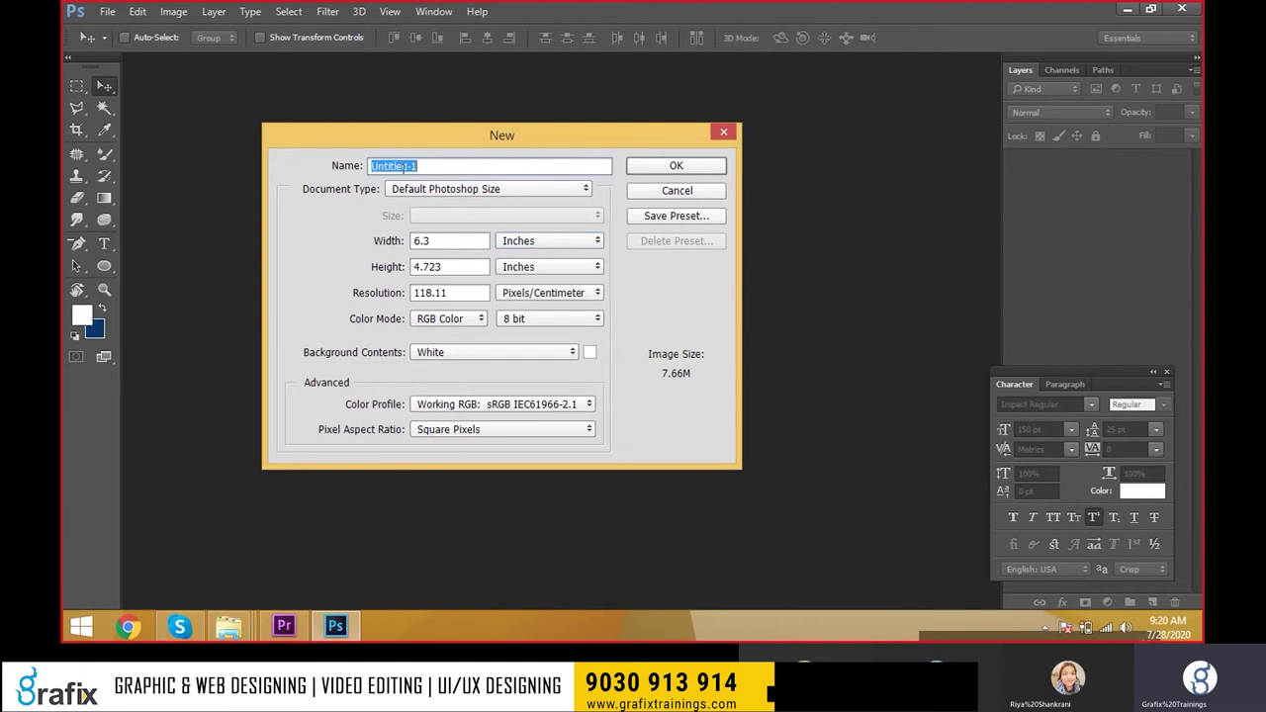
pyautogui.write('fassf')
pyautogui.click(465, 189)
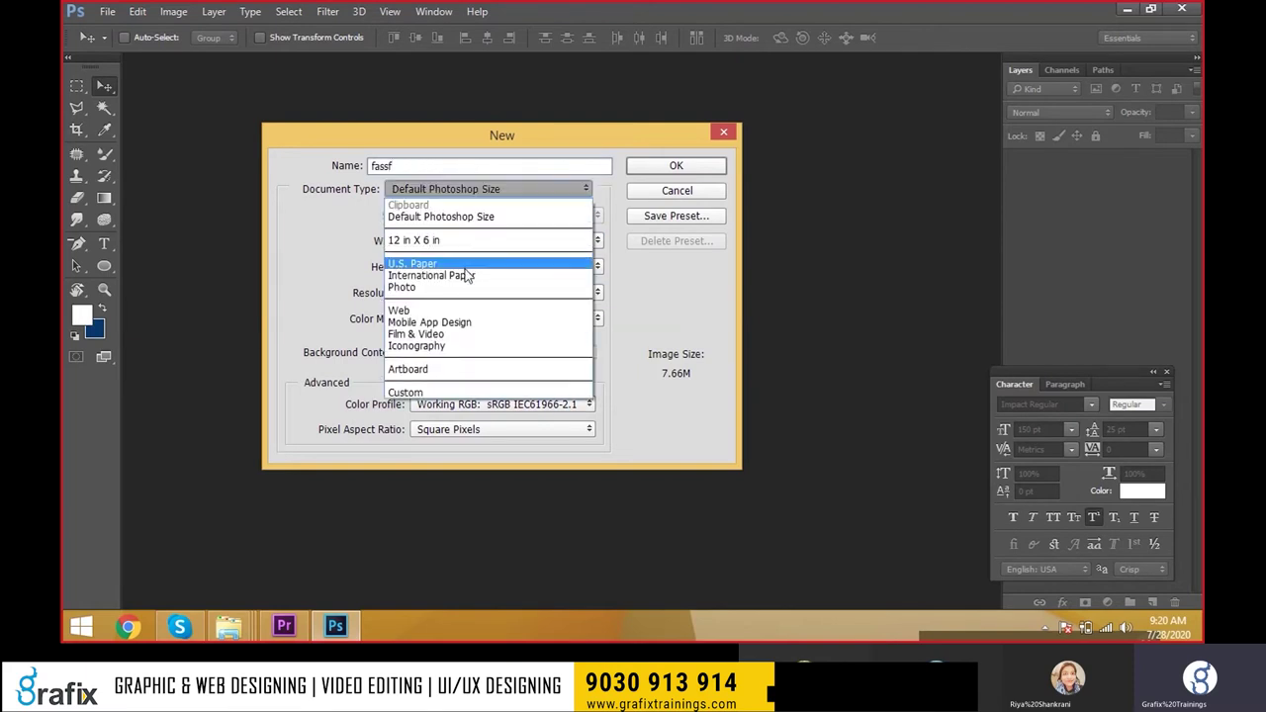
pyautogui.click(462, 275)
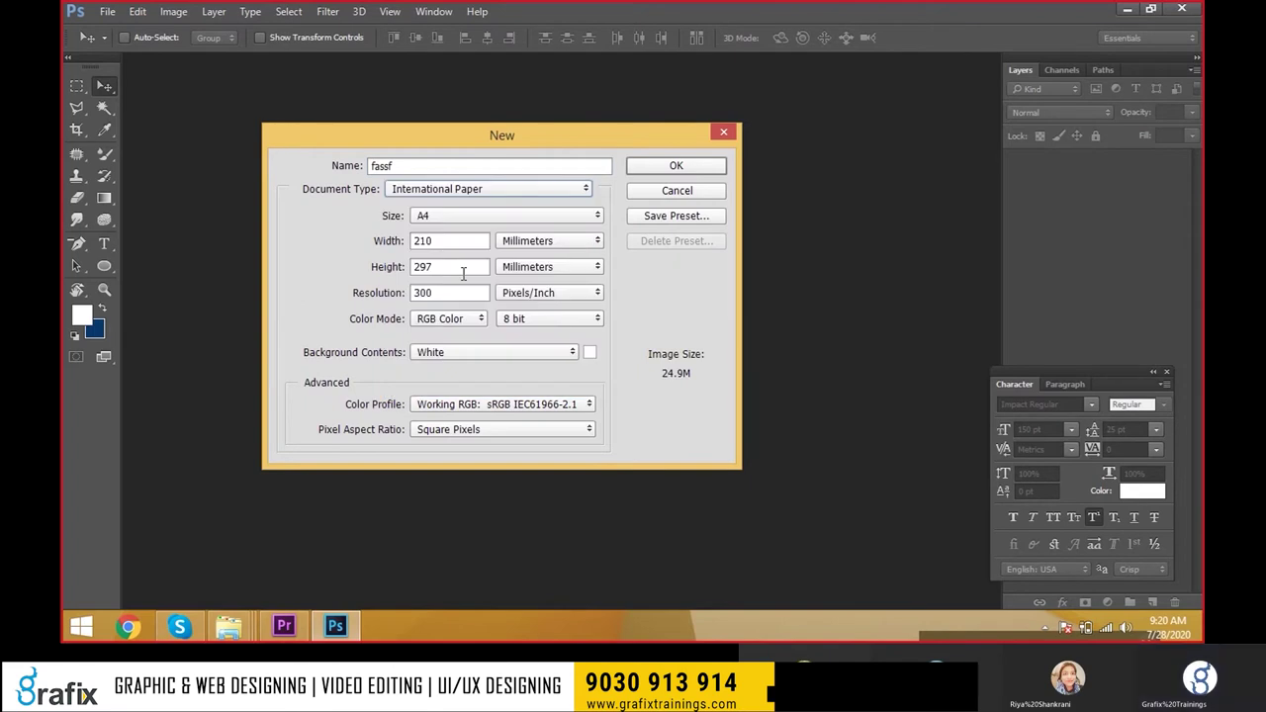
# Restart the new document with the International Paper preset at A4 size.
pyautogui.press('Escape')
pyautogui.click(107, 11)
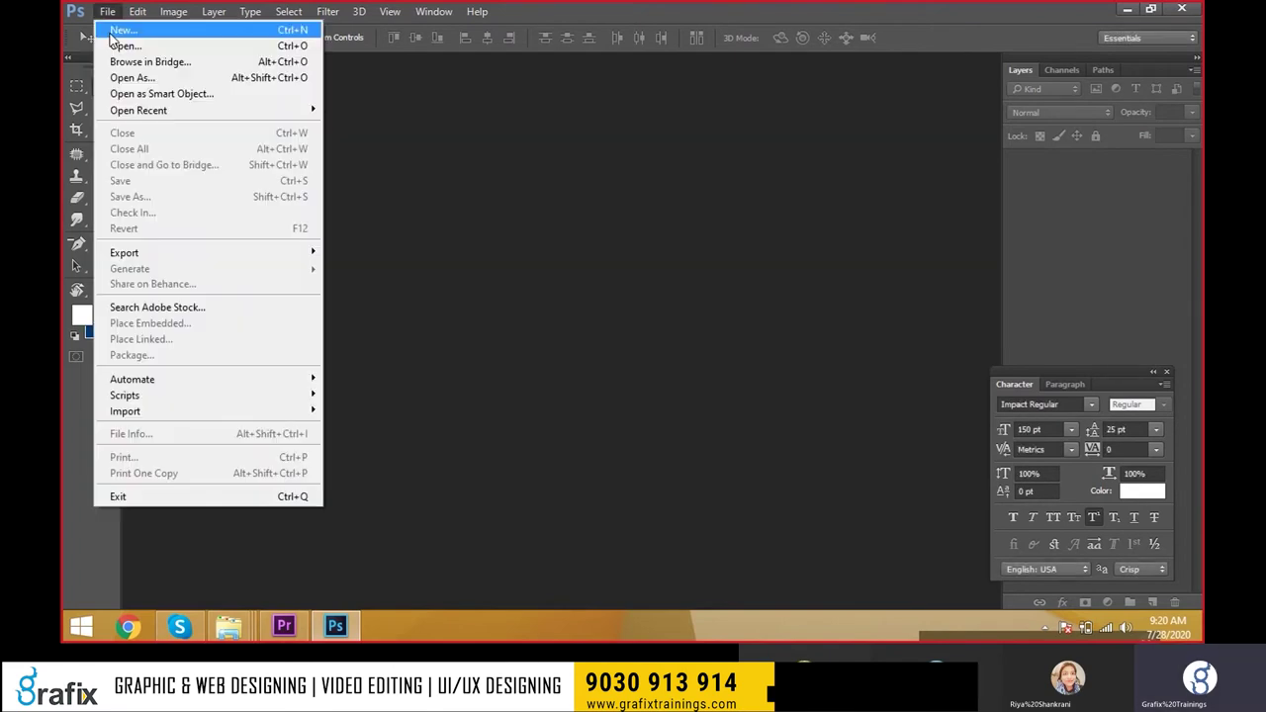
pyautogui.click(110, 31)
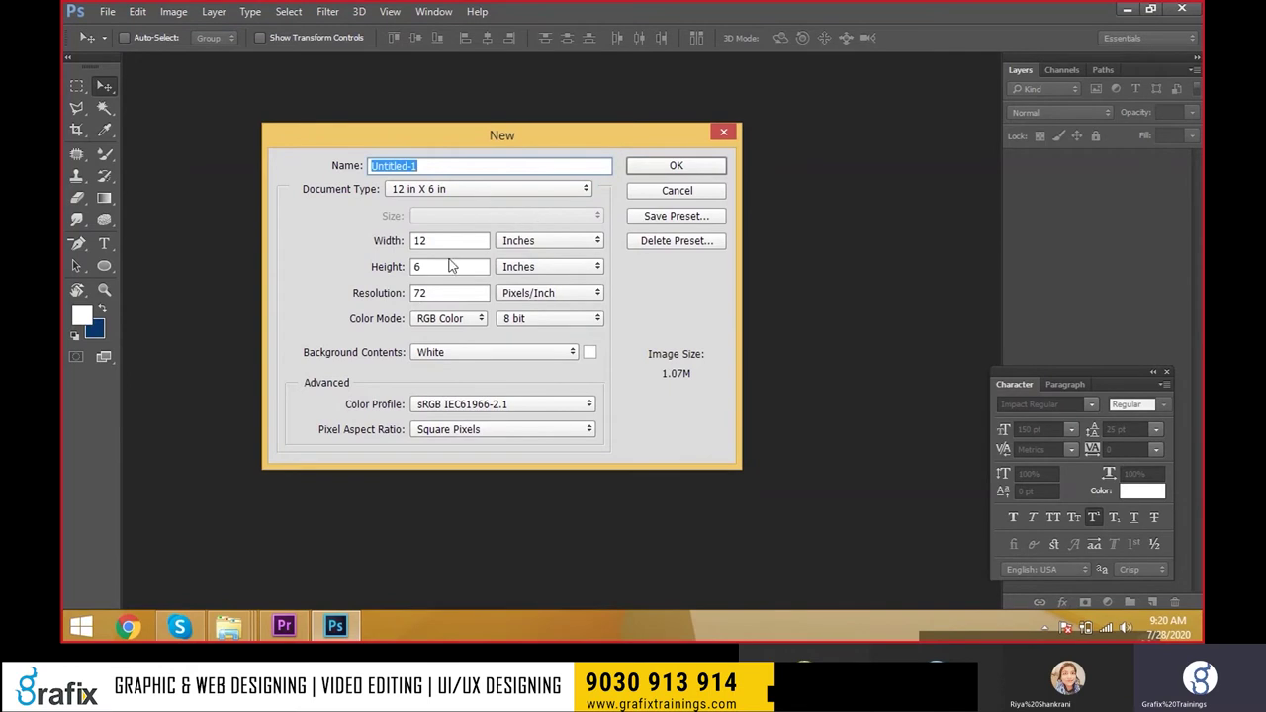
pyautogui.click(448, 193)
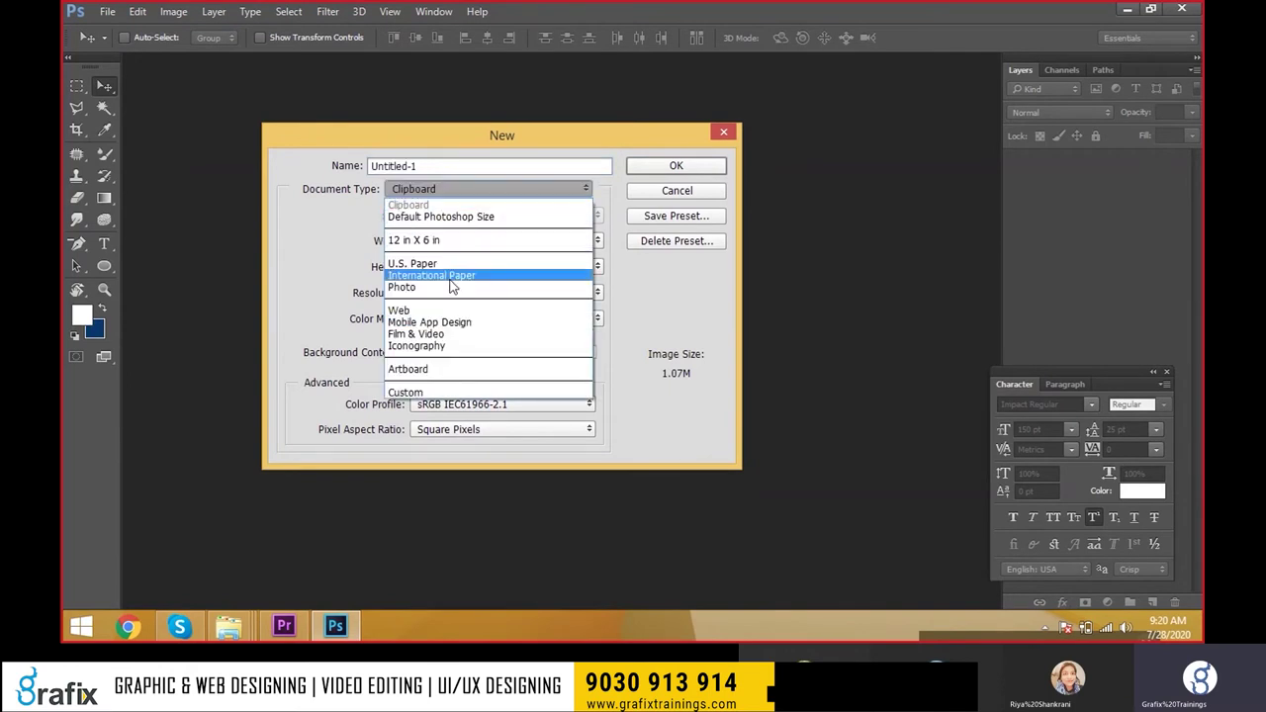
pyautogui.click(435, 275)
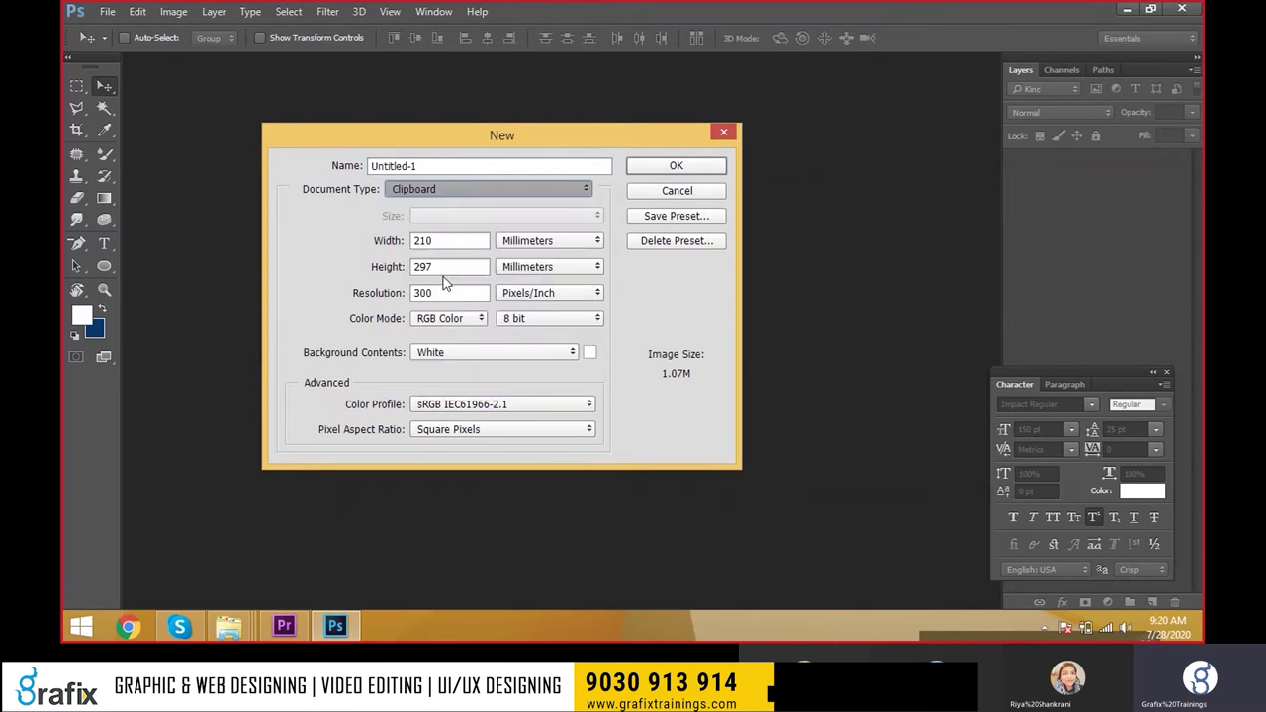
pyautogui.click(539, 216)
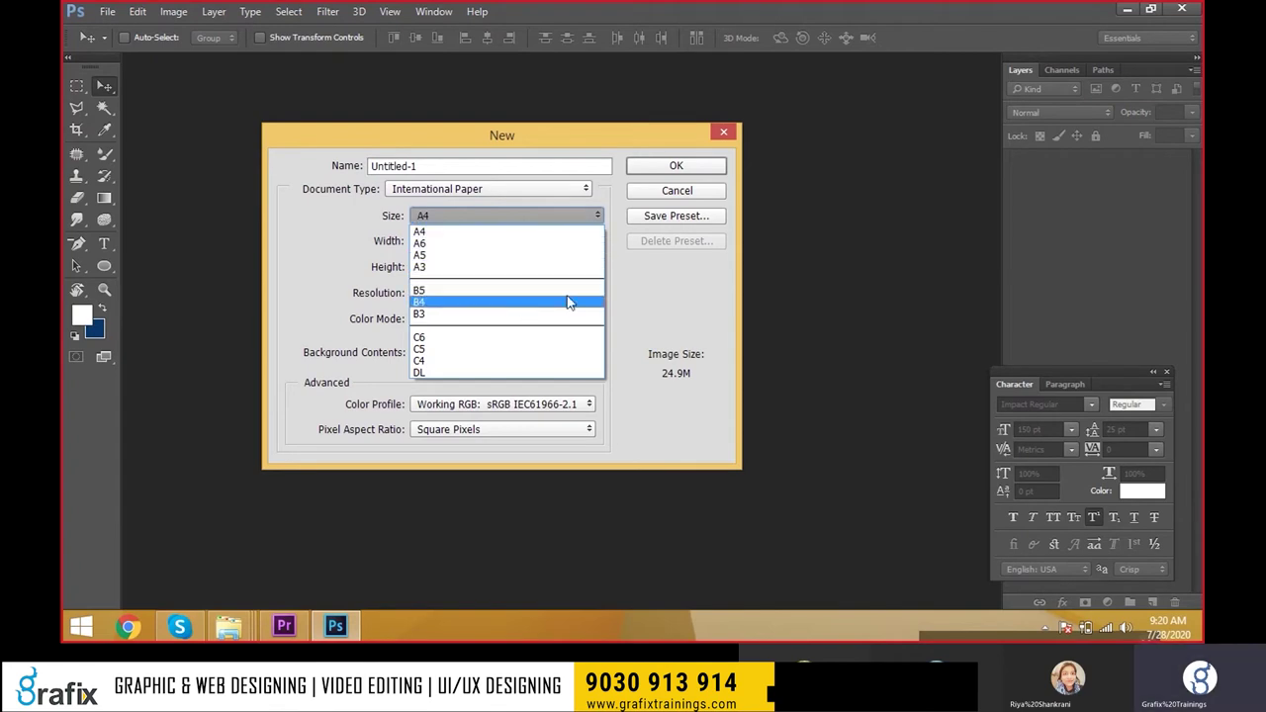
pyautogui.click(637, 297)
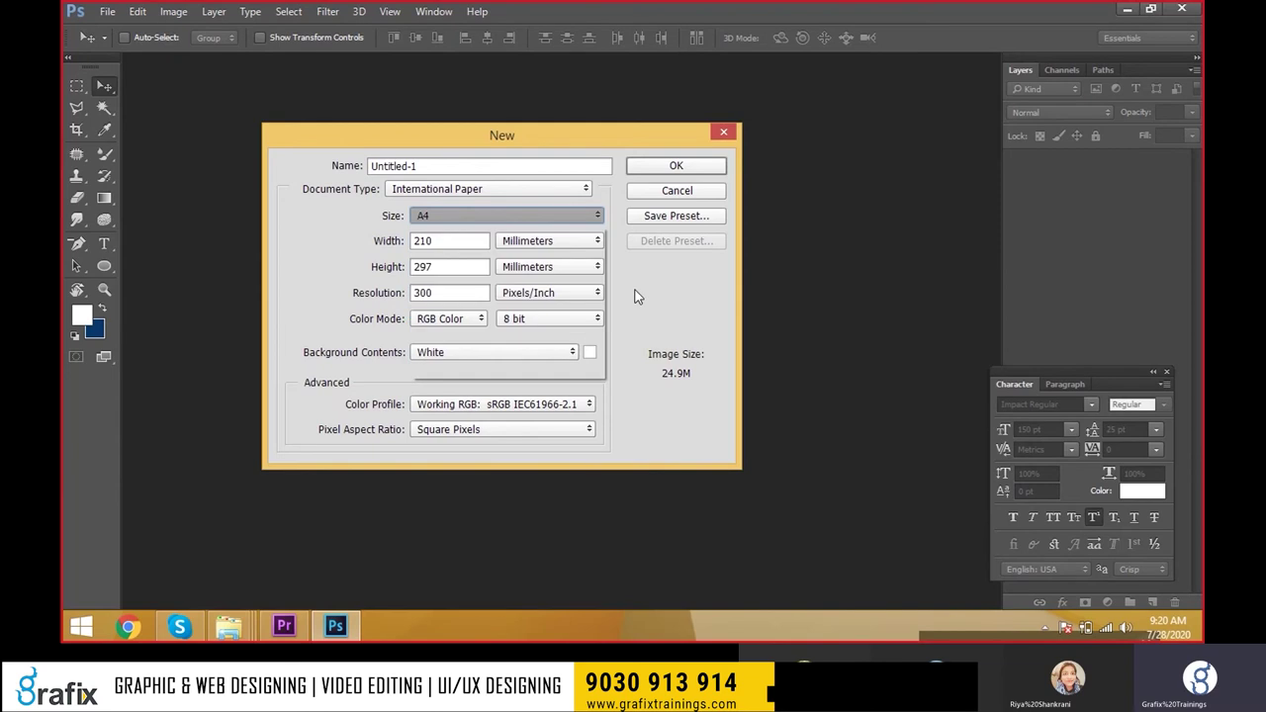
# Measure the A4 page in inches (8.268 × 11.693 at 300 pixels/inch).
pyautogui.click(475, 188)
pyautogui.click(463, 275)
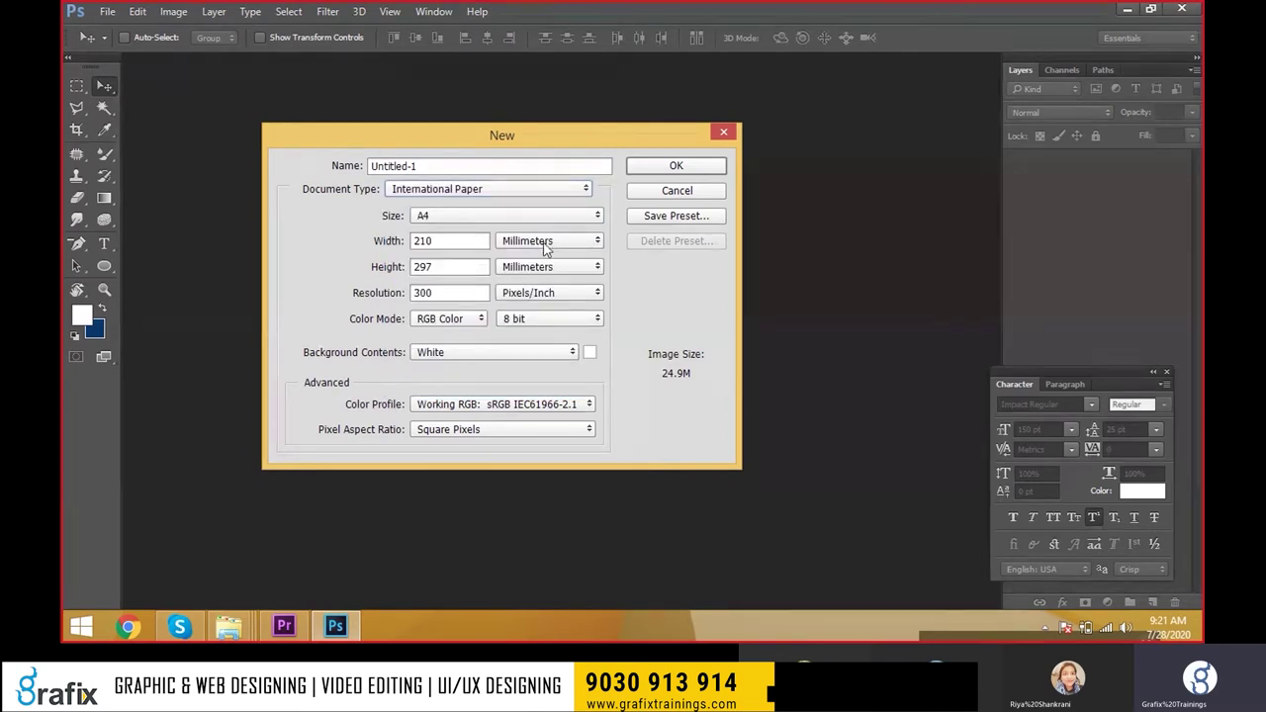
pyautogui.click(545, 249)
pyautogui.click(533, 270)
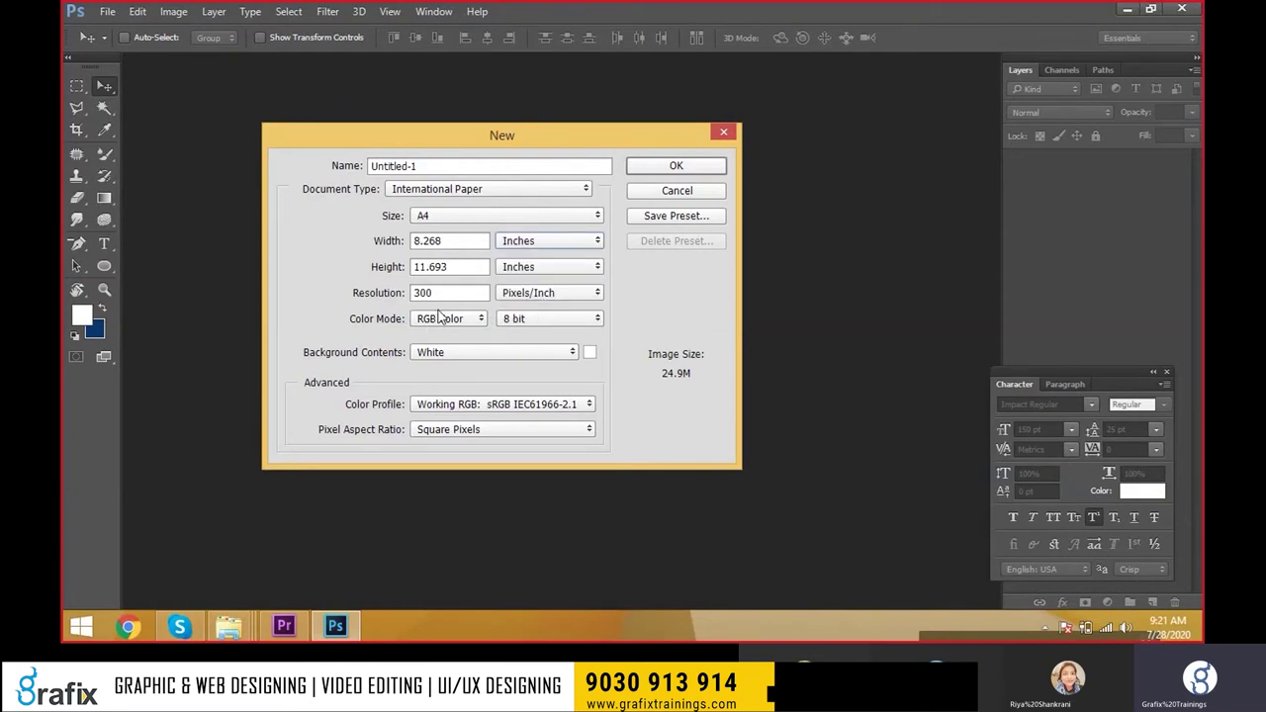
pyautogui.doubleClick(424, 294)
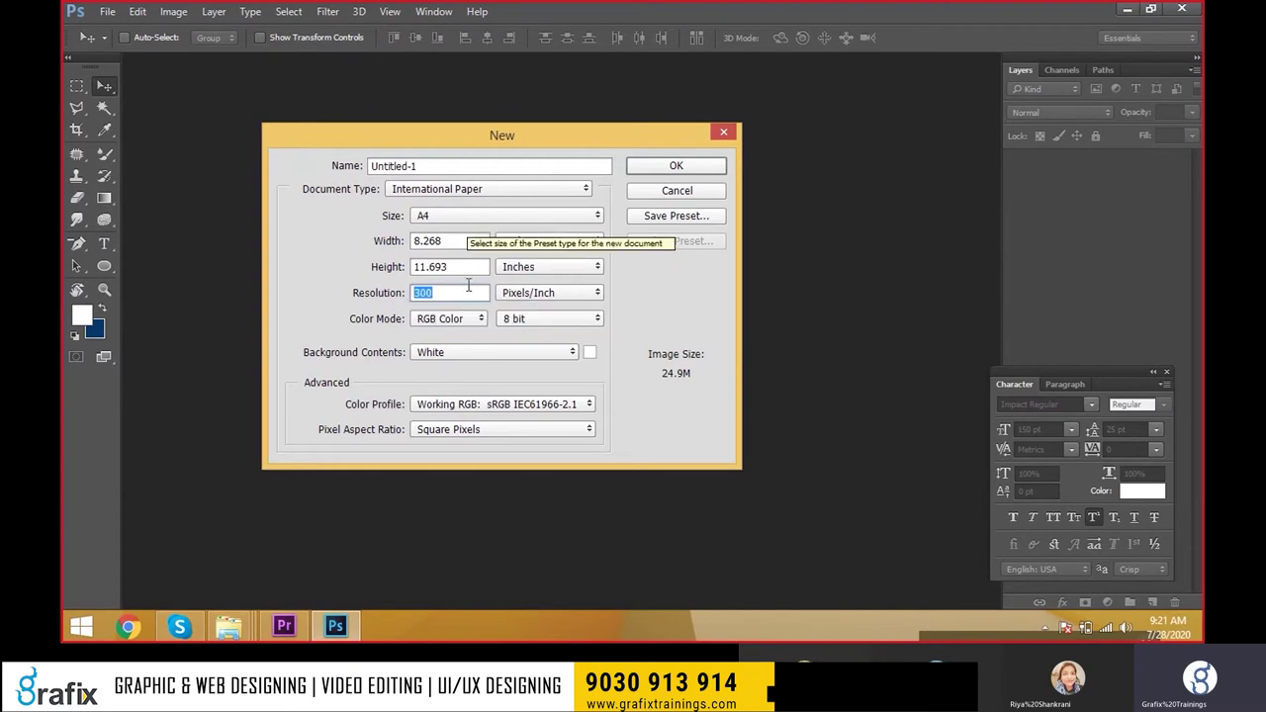
# Try the Photo preset at Landscape, 8 x 10 size.
pyautogui.click(499, 190)
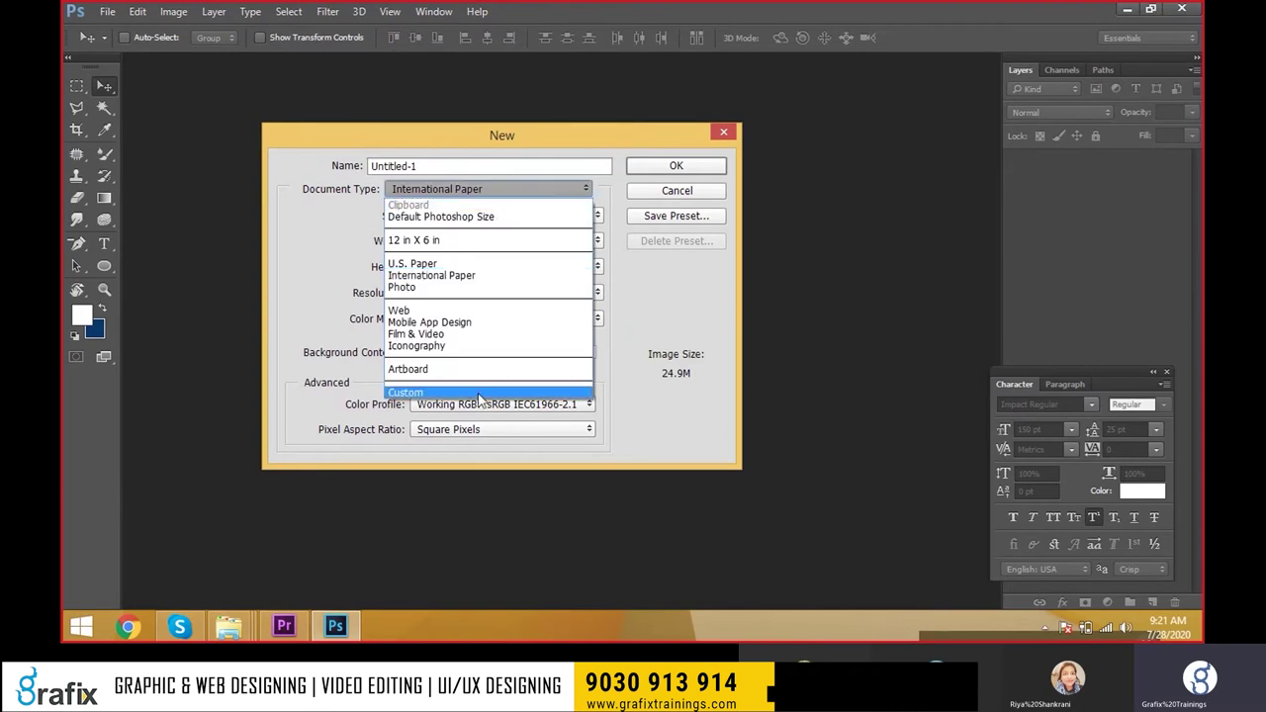
pyautogui.click(480, 287)
pyautogui.click(534, 215)
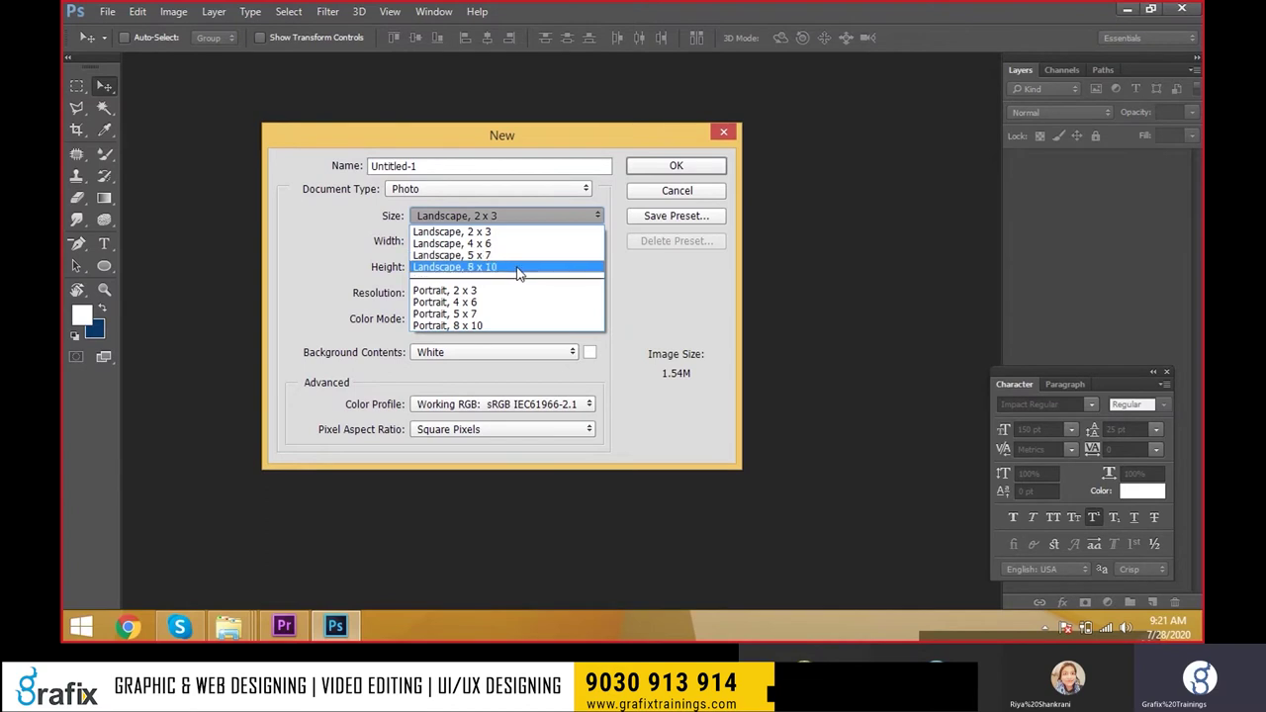
pyautogui.click(517, 269)
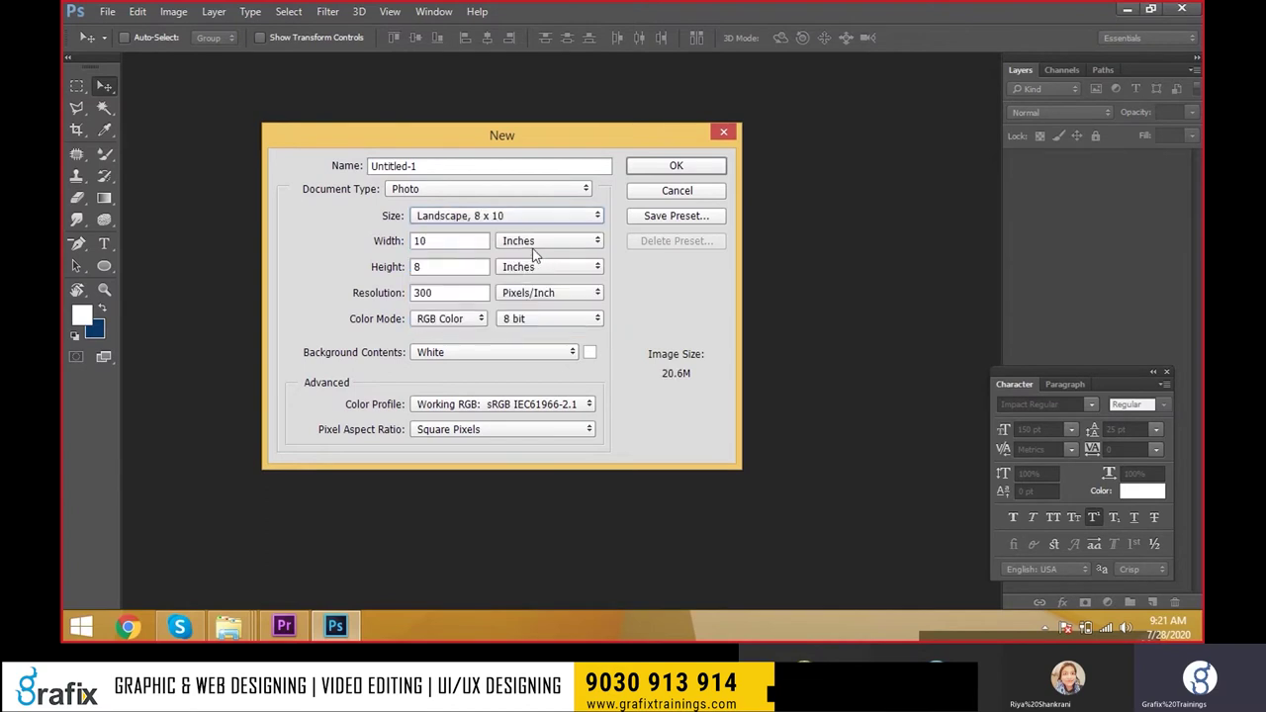
pyautogui.doubleClick(475, 292)
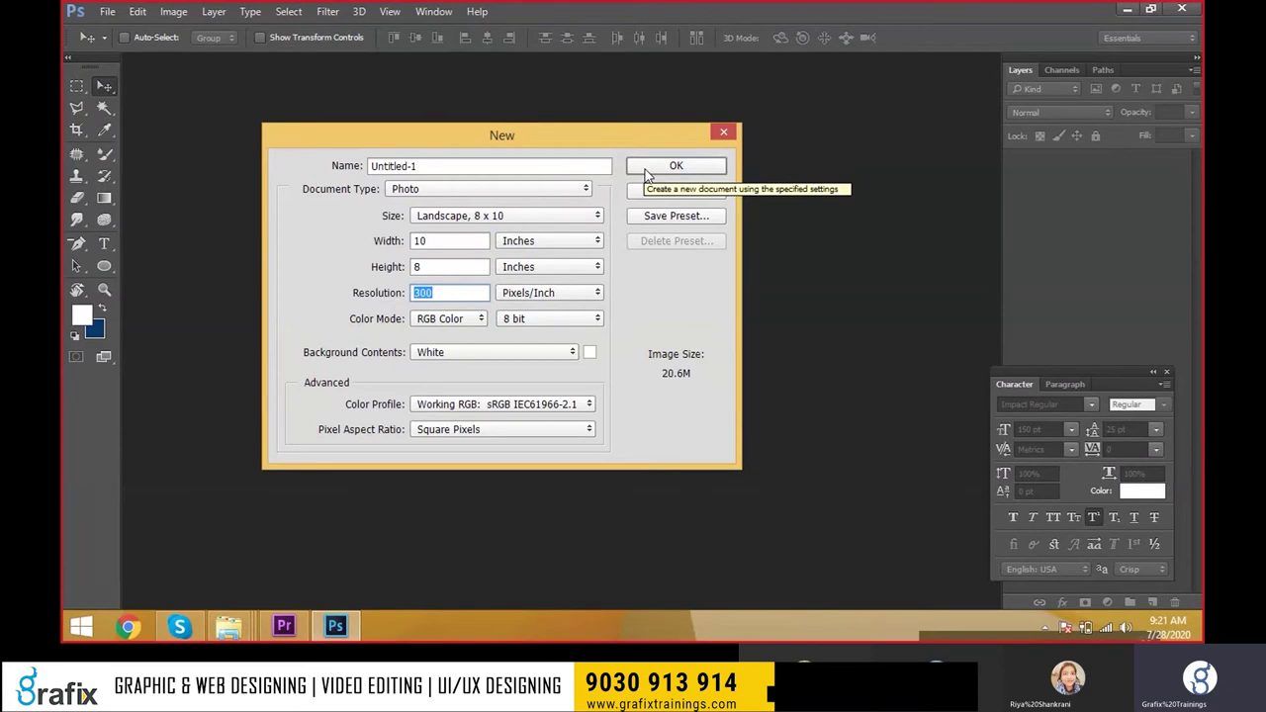
# Switch the preset to Film & Video at NTSC DV, 720 × 480 pixels.
pyautogui.click(529, 215)
pyautogui.click(515, 194)
pyautogui.click(527, 191)
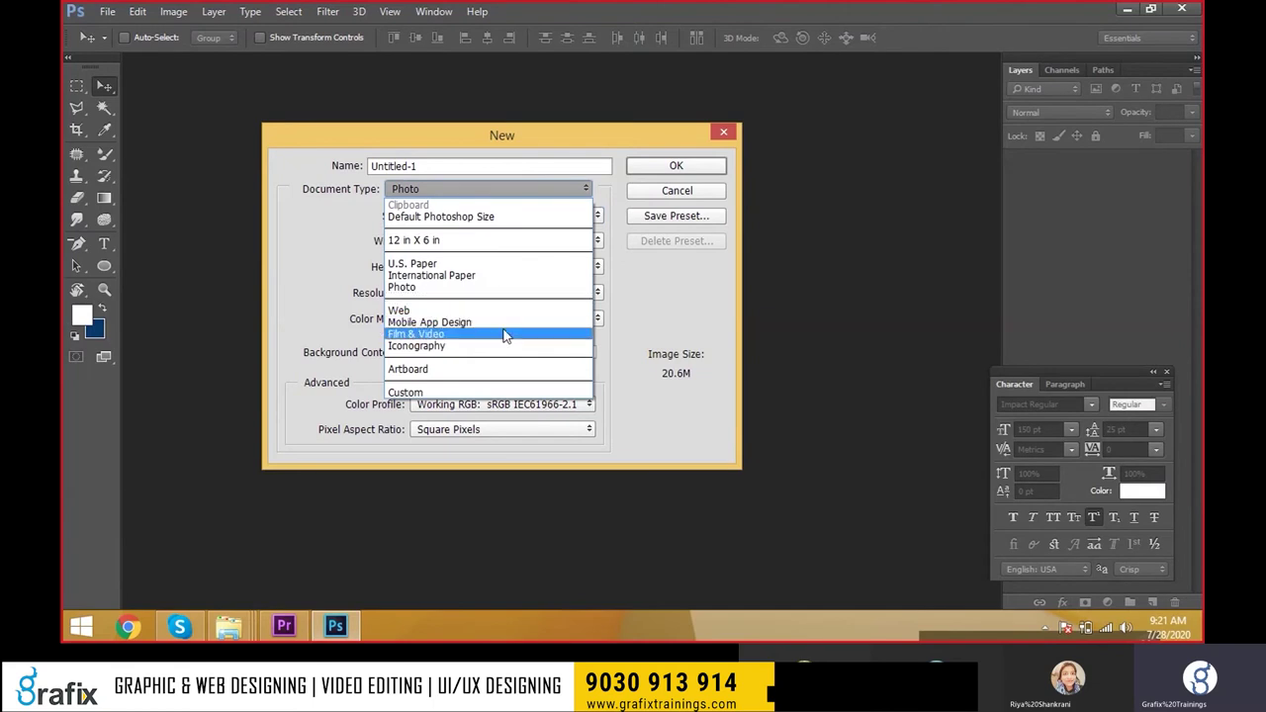
pyautogui.click(504, 336)
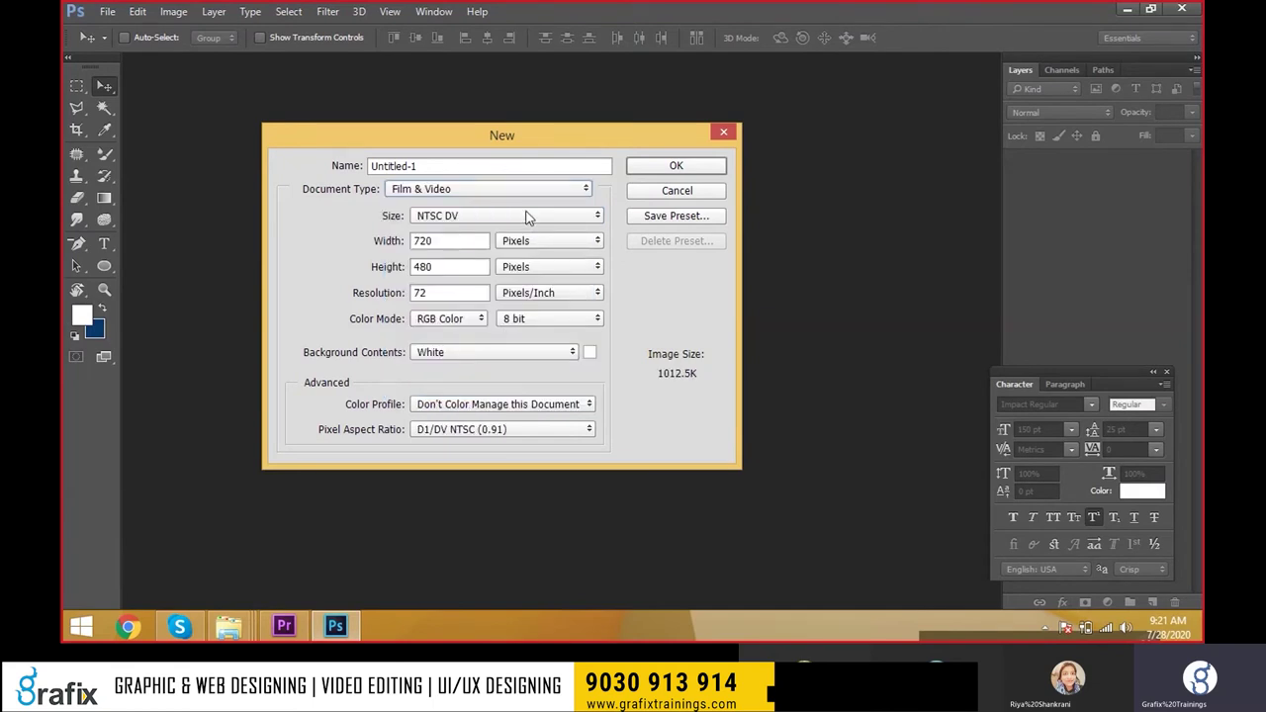
pyautogui.click(527, 216)
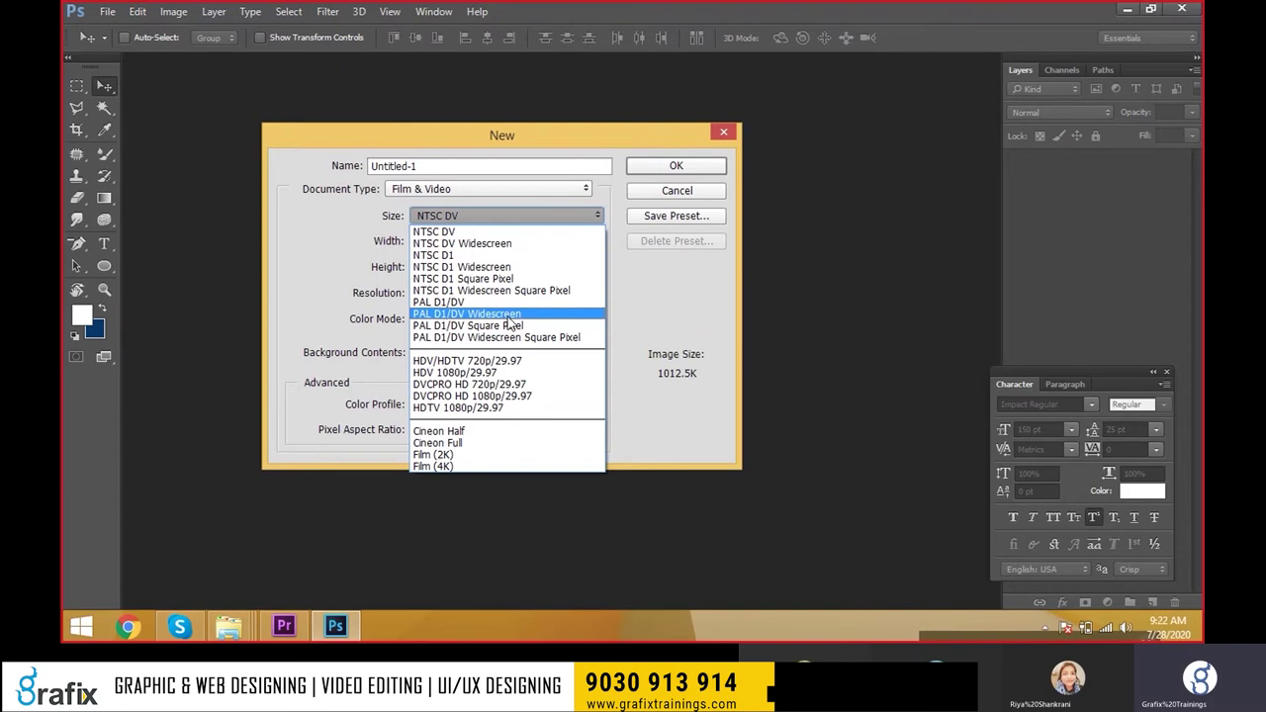
pyautogui.press('Escape')
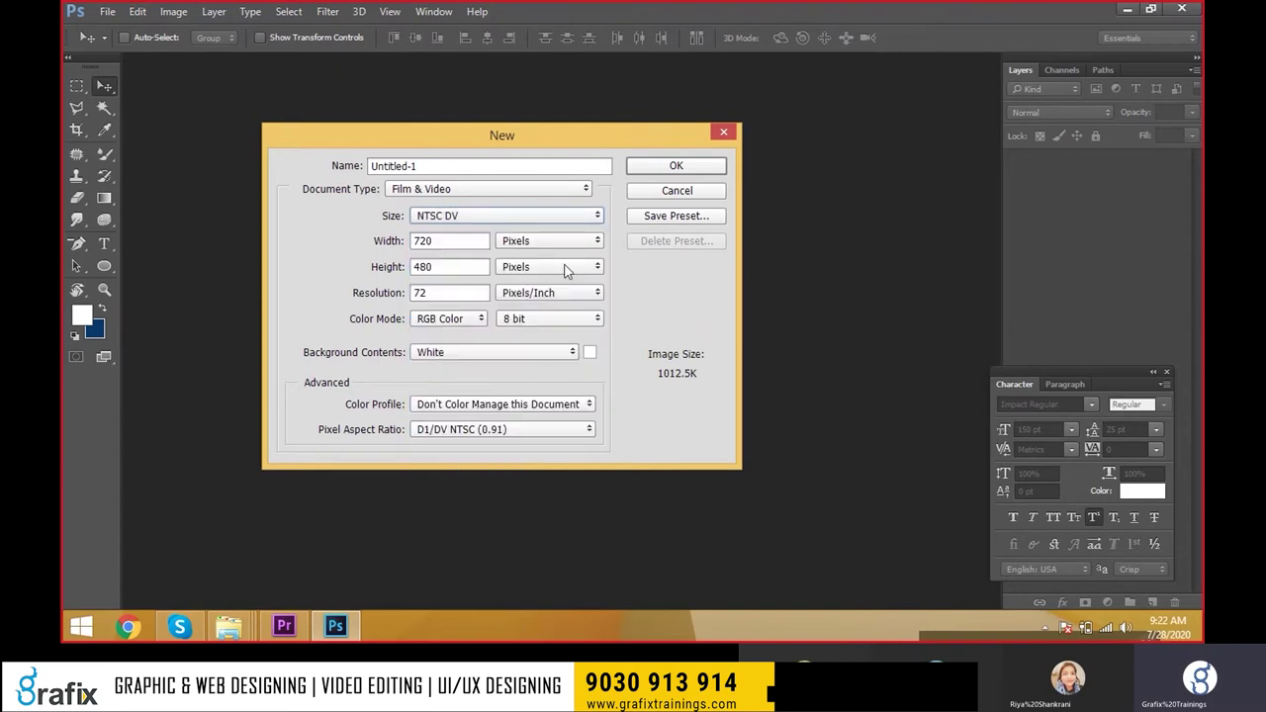
pyautogui.click(506, 196)
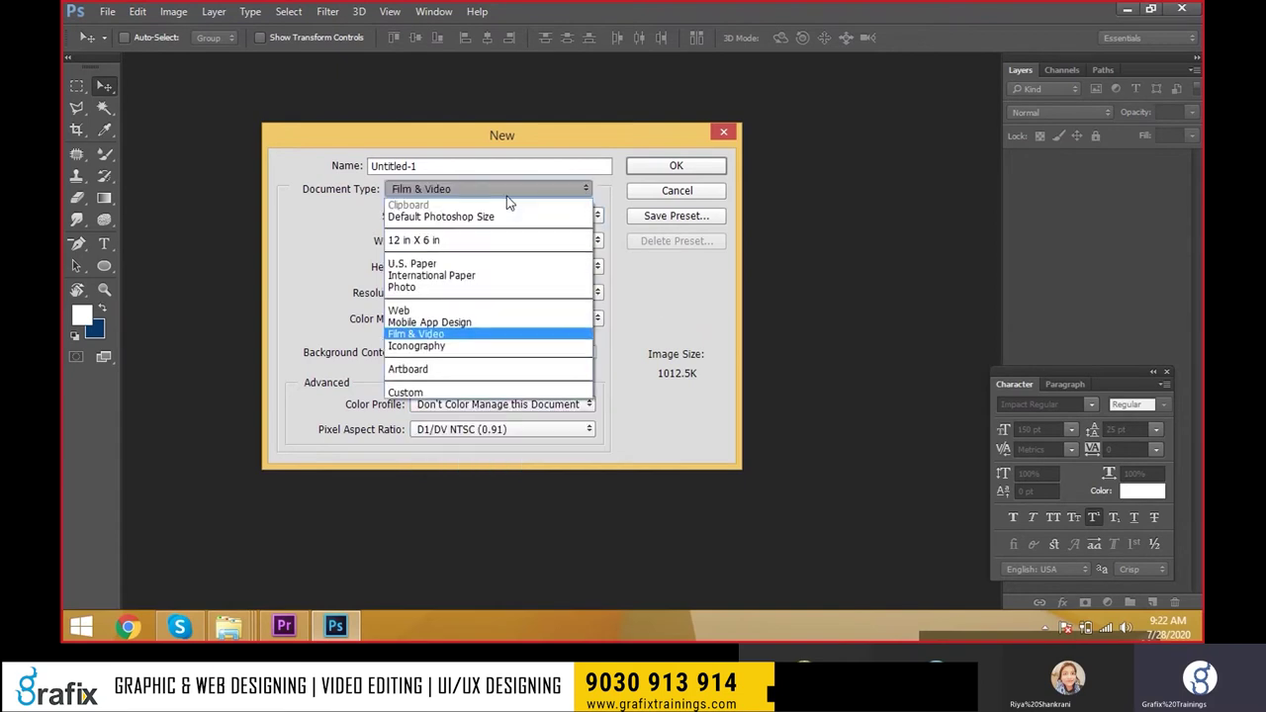
# Try the Mobile App Design iPad Retina preset, then return to Default Photoshop Size.
pyautogui.click(517, 319)
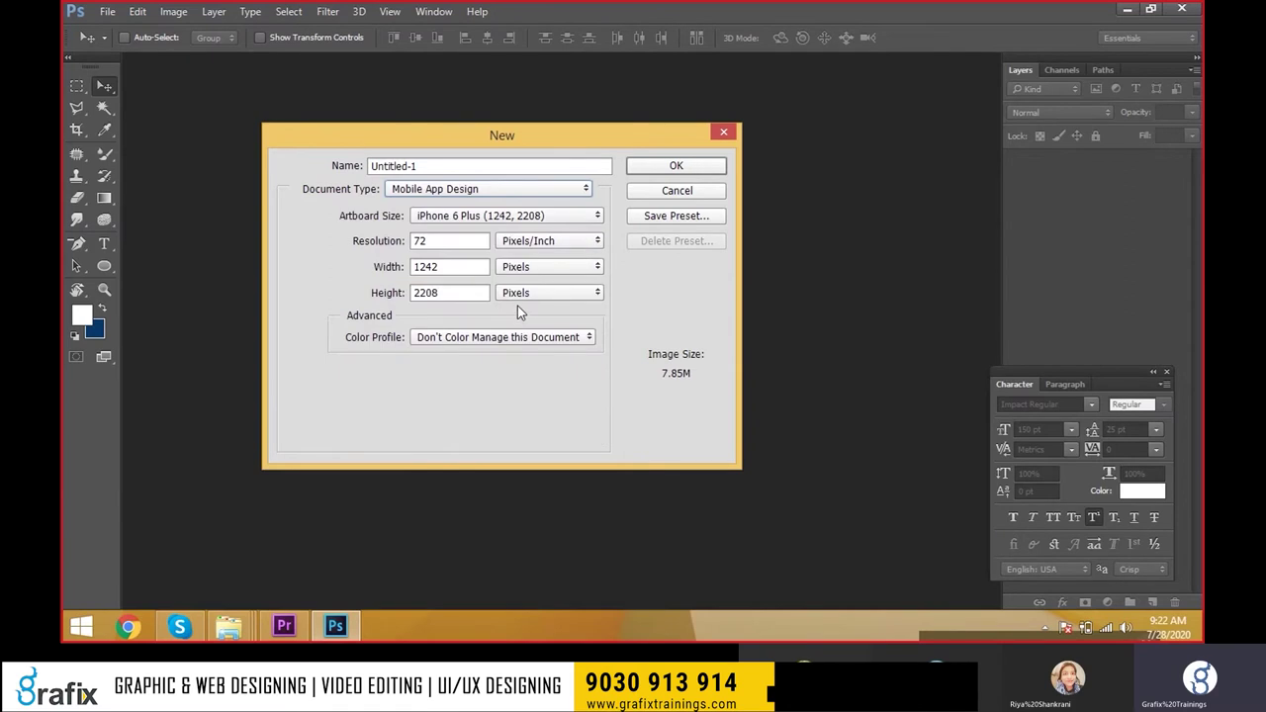
pyautogui.click(552, 216)
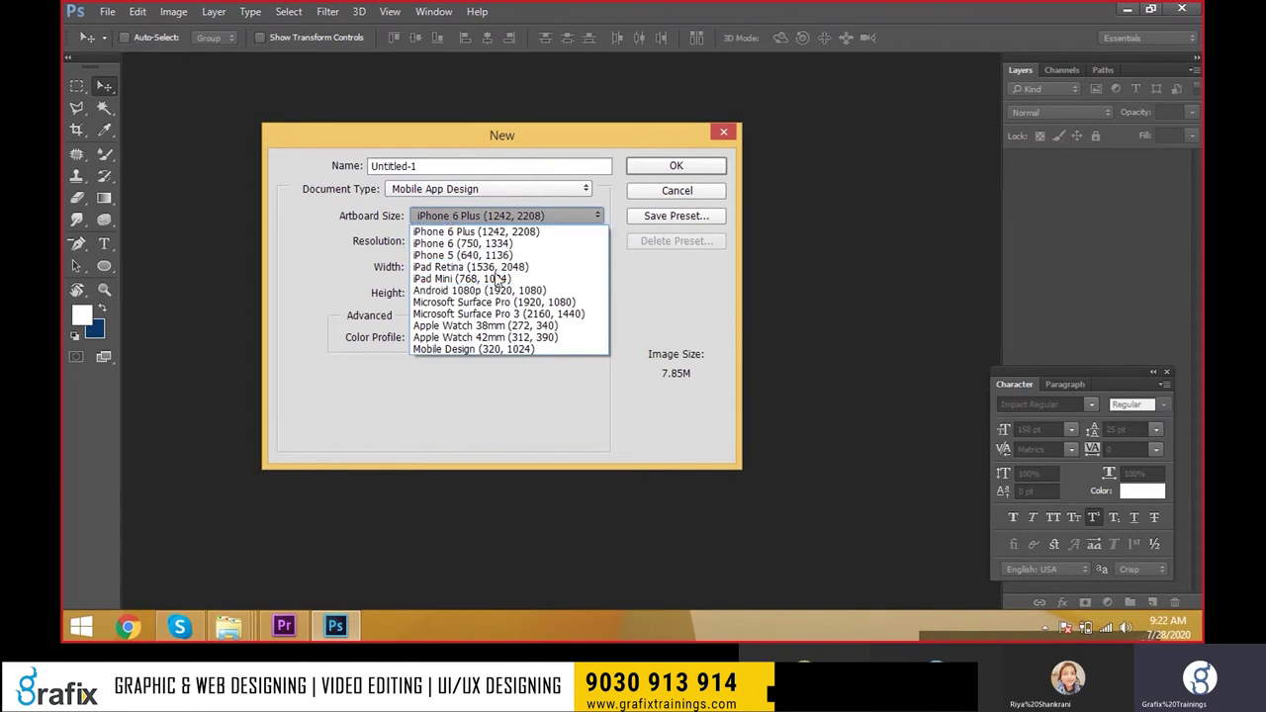
pyautogui.click(467, 267)
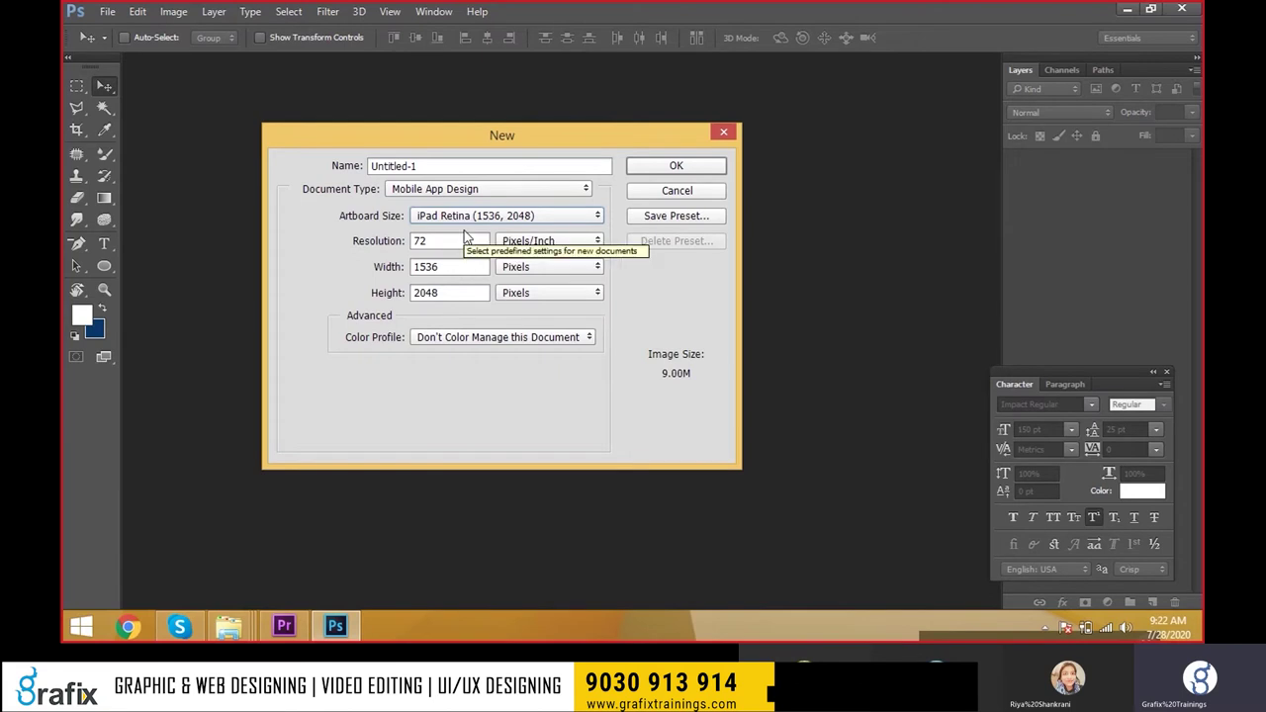
pyautogui.click(470, 215)
pyautogui.click(445, 180)
pyautogui.click(451, 189)
pyautogui.click(435, 208)
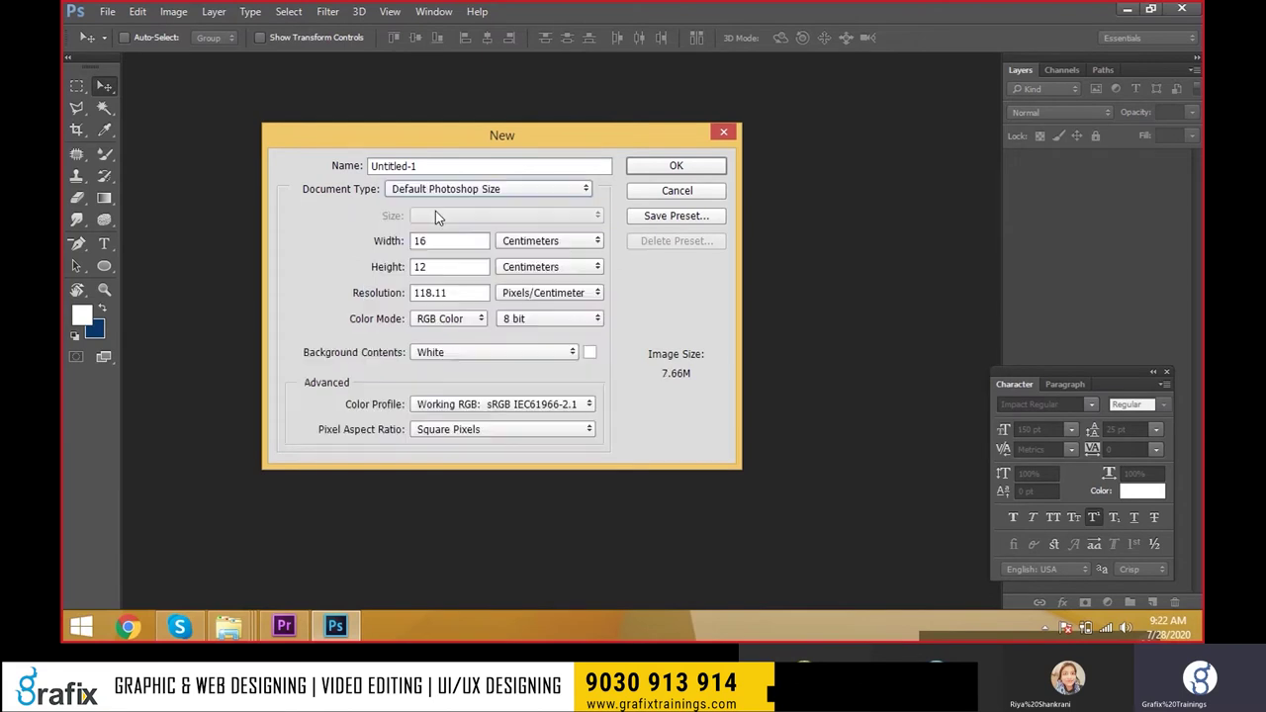
# Switch the width units to pixels and name the document 'I phone 10'.
pyautogui.click(538, 242)
pyautogui.click(562, 268)
pyautogui.click(549, 240)
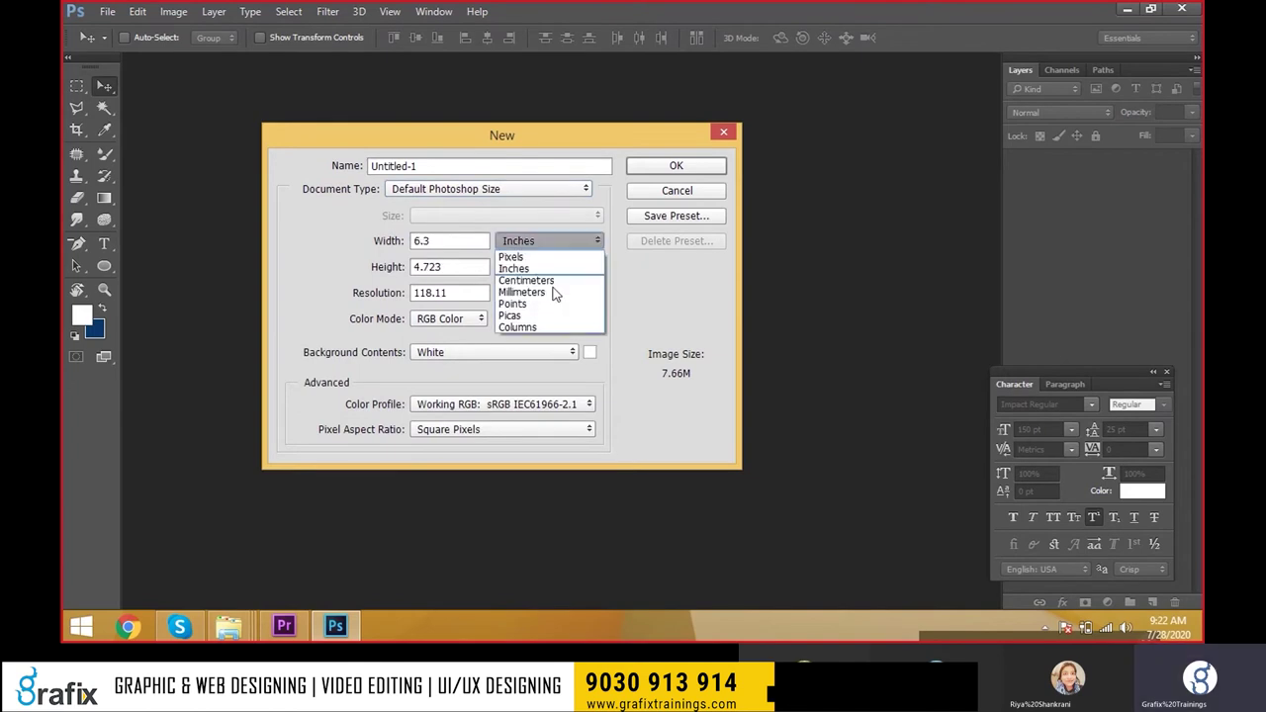
pyautogui.click(515, 256)
pyautogui.doubleClick(463, 241)
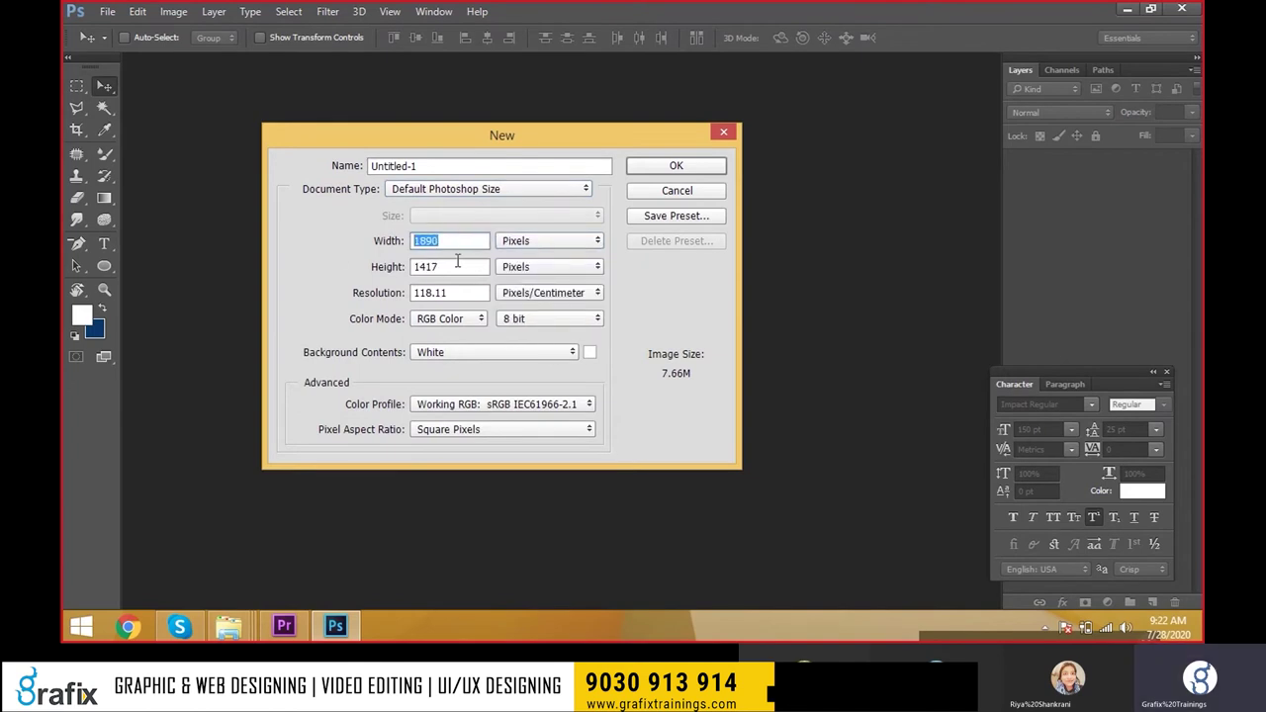
pyautogui.hotkey('shift', 'Tab')
pyautogui.hotkey('shift', 'Tab')
pyautogui.write('Pr')
pyautogui.press('BackSpace')
pyautogui.press('BackSpace')
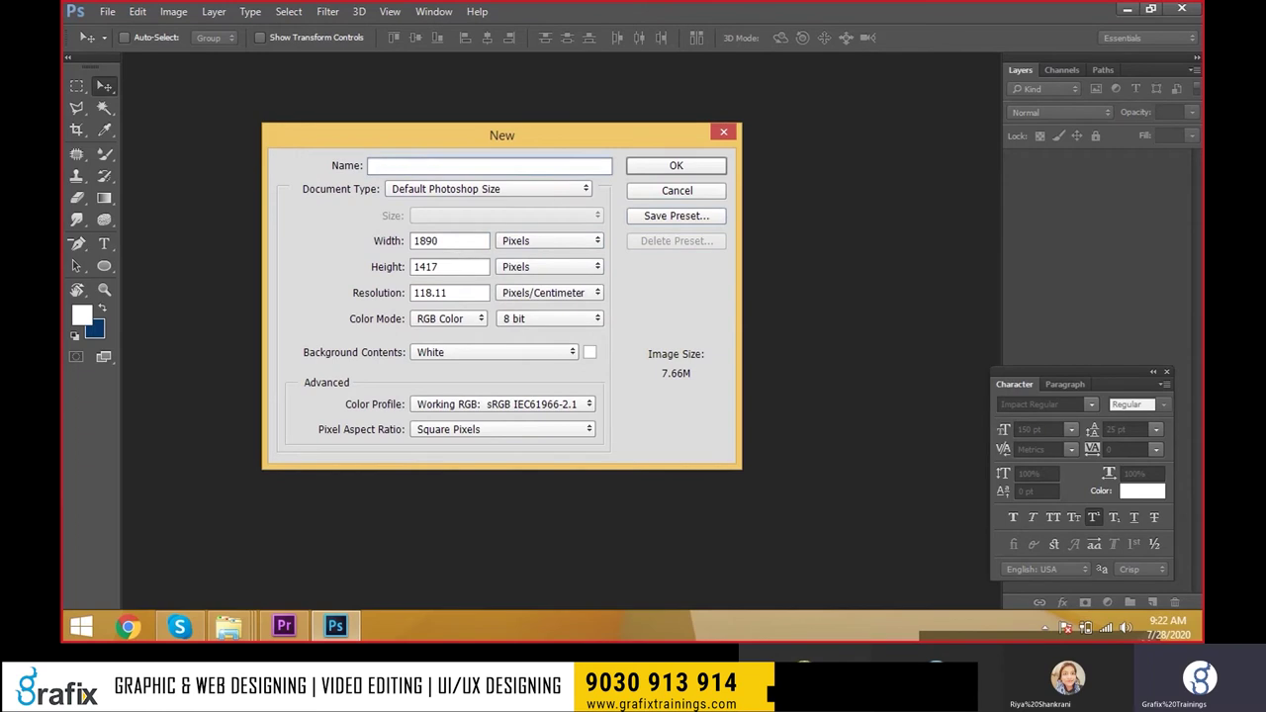
pyautogui.write('I phone 10')
# Set the document to 1280 × 640 pixels at 72 pixels/inch.
pyautogui.press('Tab')
pyautogui.press('Tab')
pyautogui.write('120')
pyautogui.press('BackSpace')
pyautogui.write('80')
pyautogui.press('Tab')
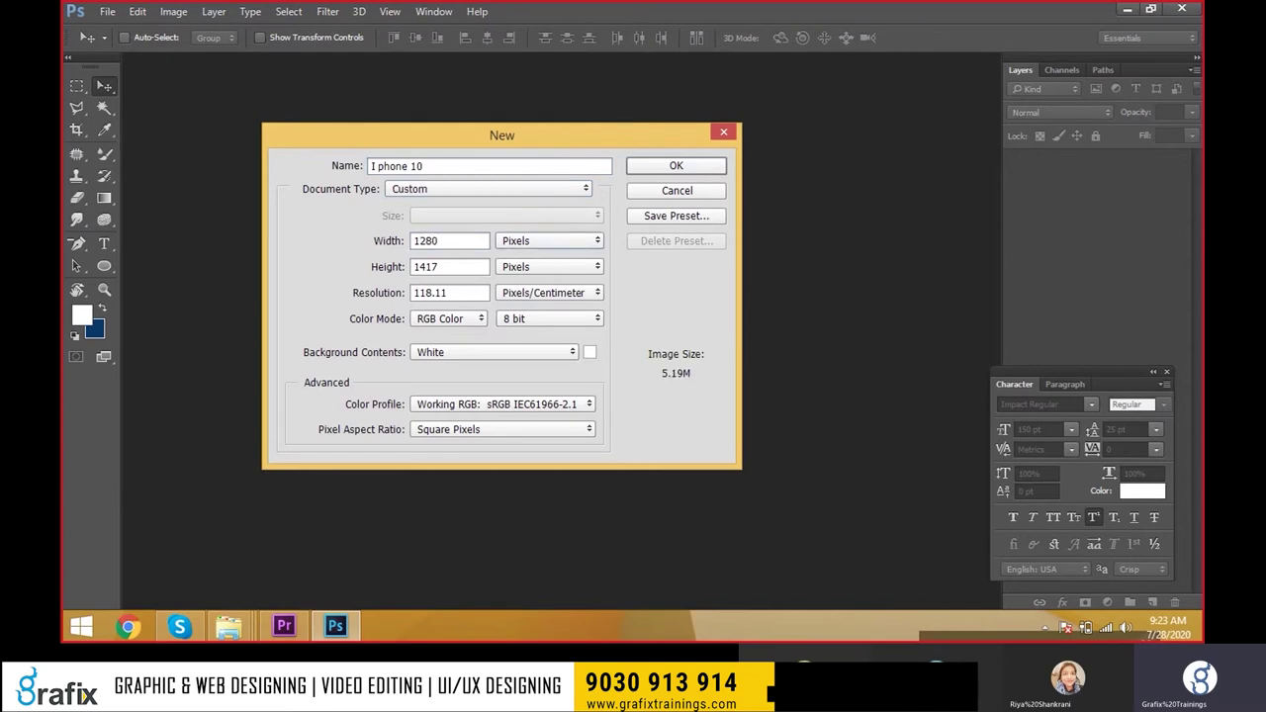
pyautogui.write('640')
pyautogui.click(547, 301)
pyautogui.click(547, 307)
pyautogui.moveTo(473, 297); pyautogui.dragTo(377, 301)
pyautogui.write('72')
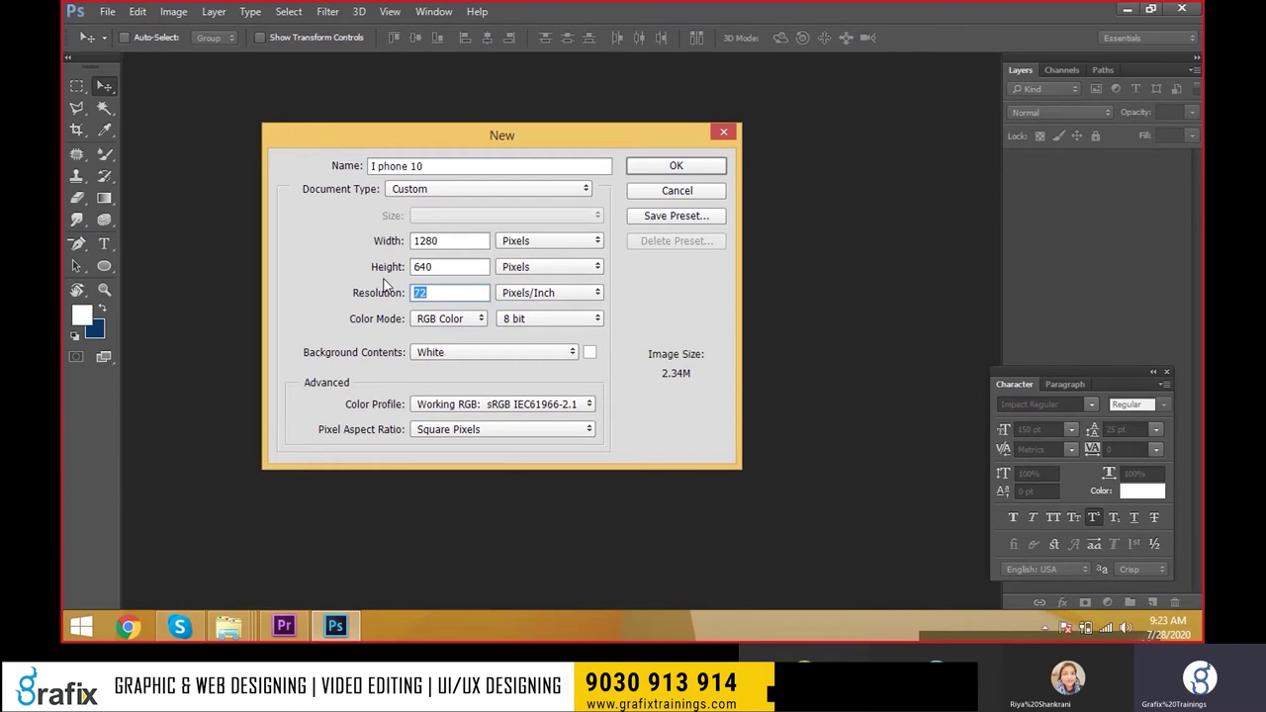
# Save these settings as the preset 'I Phone 10 - 1280 px X 640 px'.
pyautogui.click(655, 217)
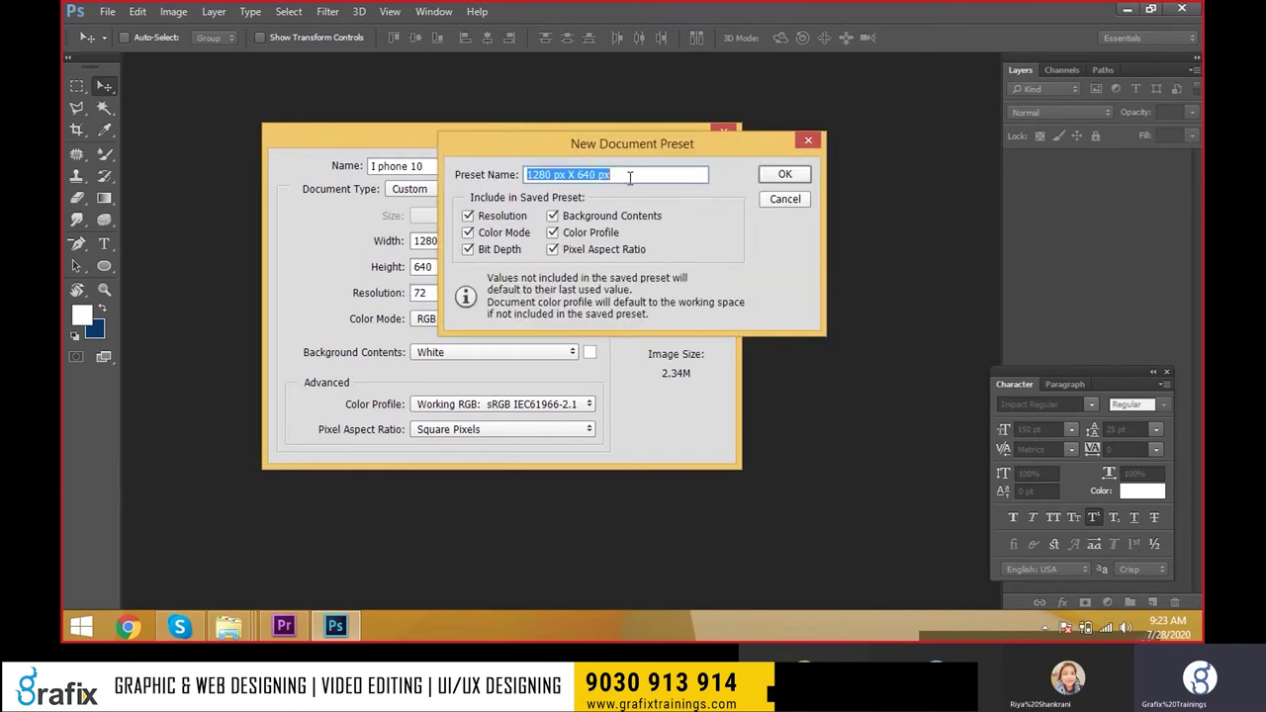
pyautogui.tripleClick(645, 177)
pyautogui.write('I p')
pyautogui.hotkey('ctrl', 'z')
pyautogui.write('I')
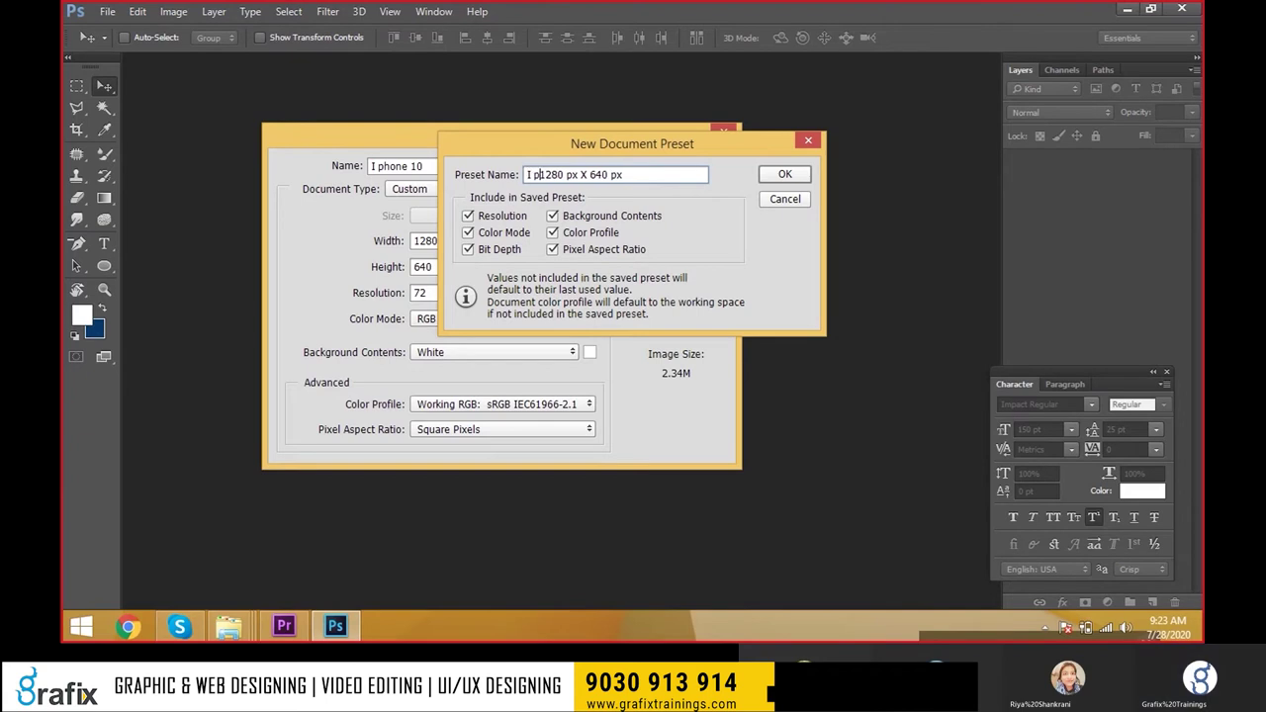
pyautogui.write(' Phone')
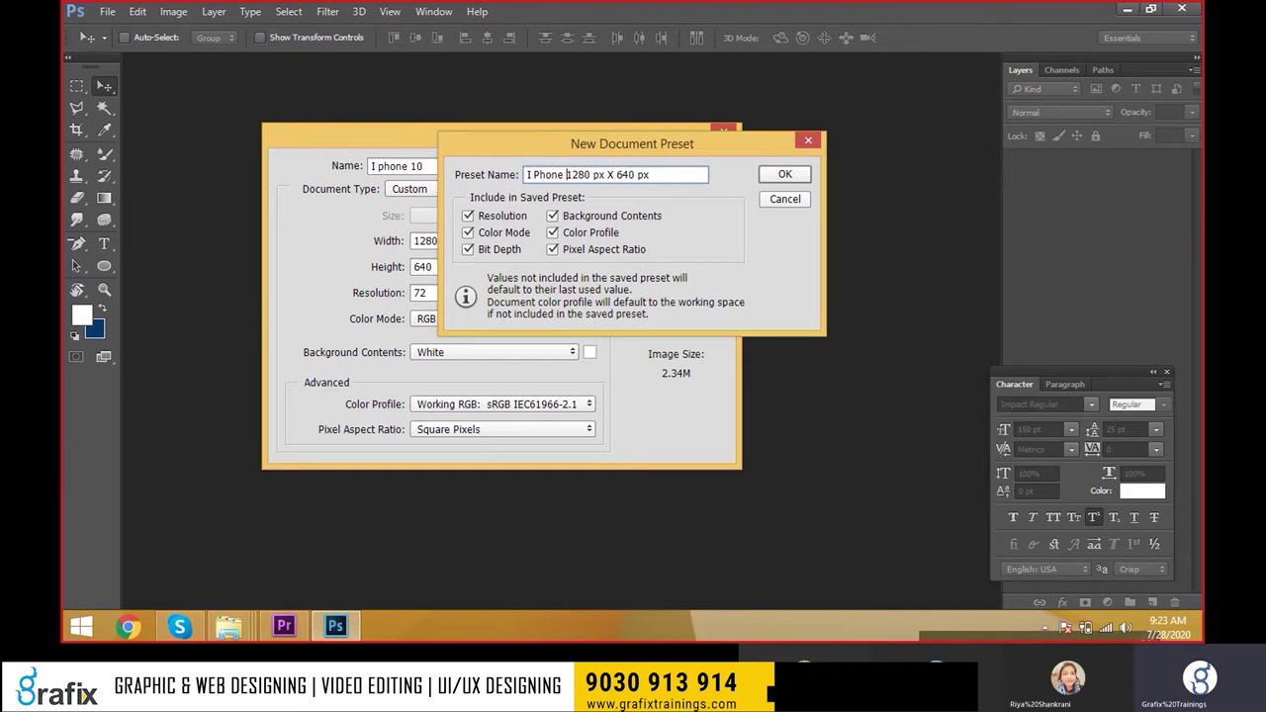
pyautogui.write(' 10 -')
pyautogui.click(784, 175)
# Delete the 'I Phone 10 - 1280 px X 640 px' preset and cancel the new document.
pyautogui.click(534, 189)
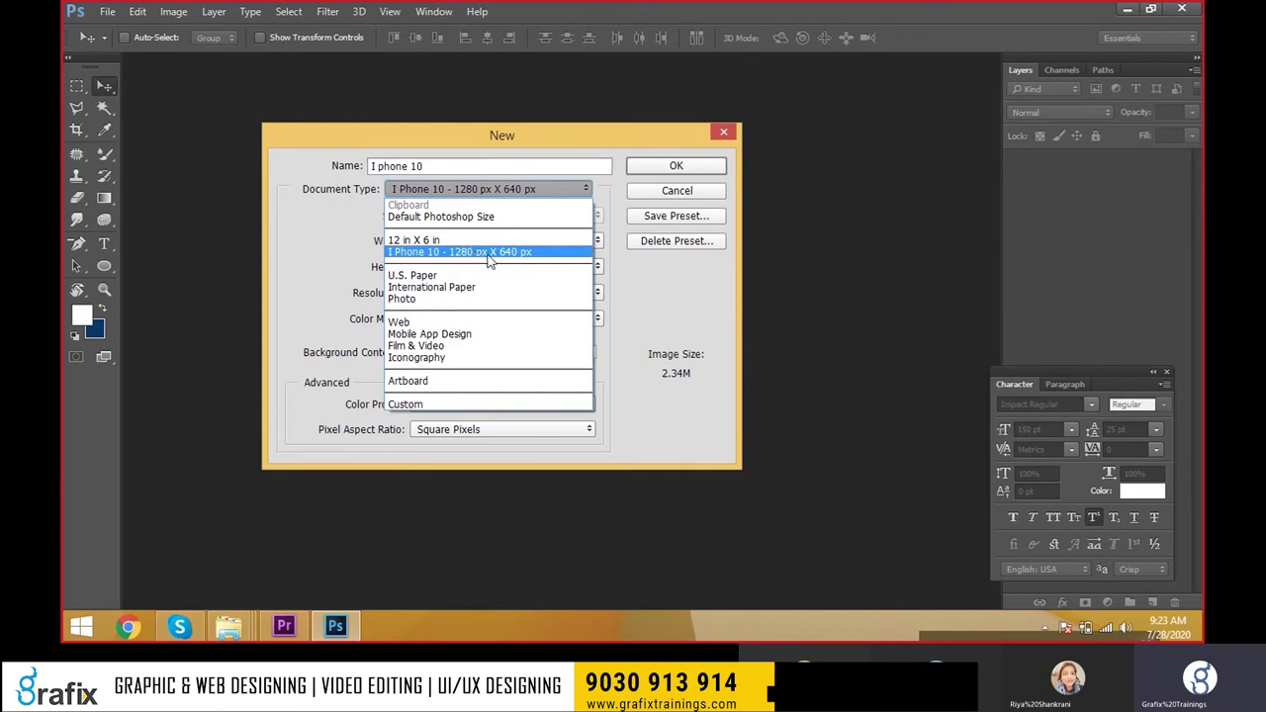
pyautogui.click(447, 253)
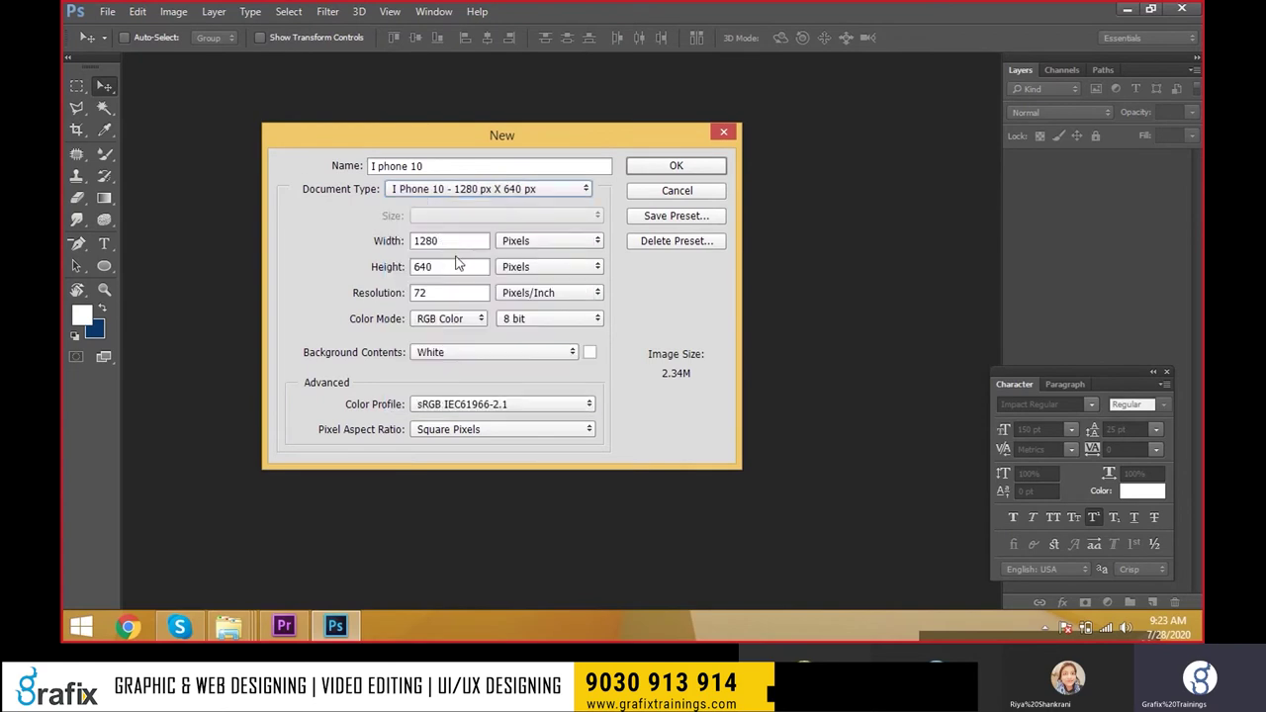
pyautogui.click(655, 247)
pyautogui.click(607, 249)
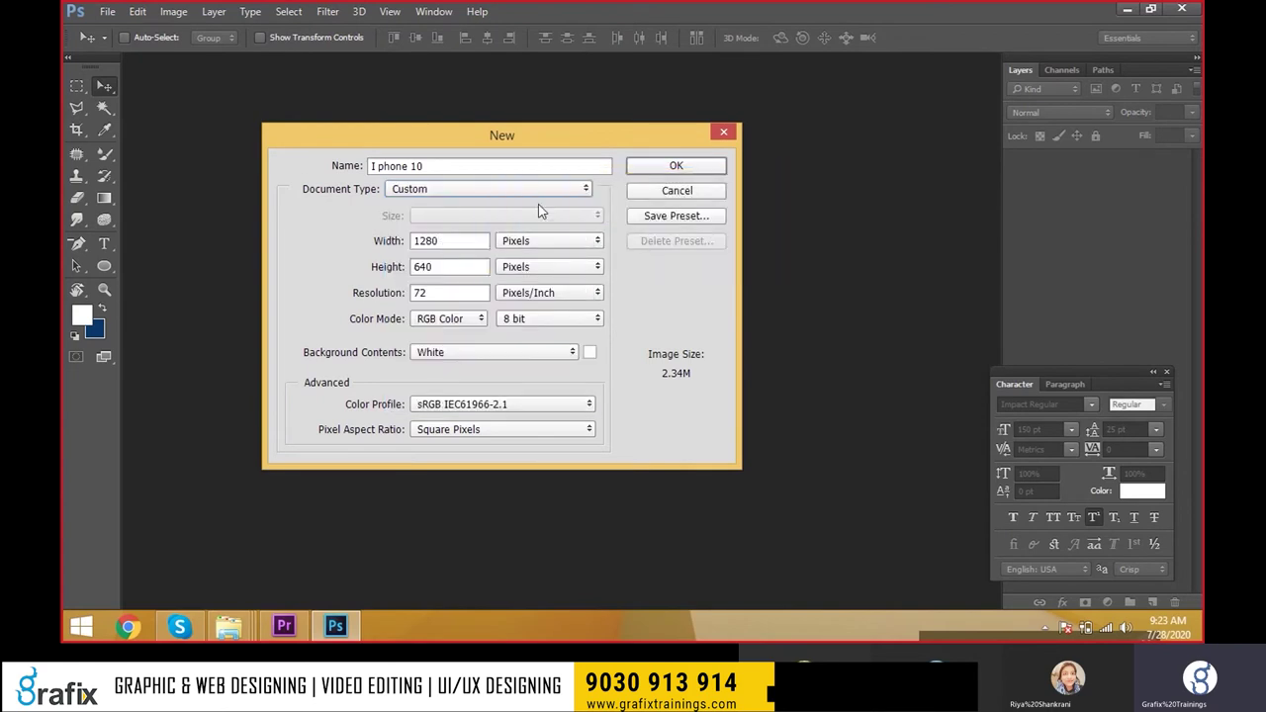
pyautogui.click(542, 190)
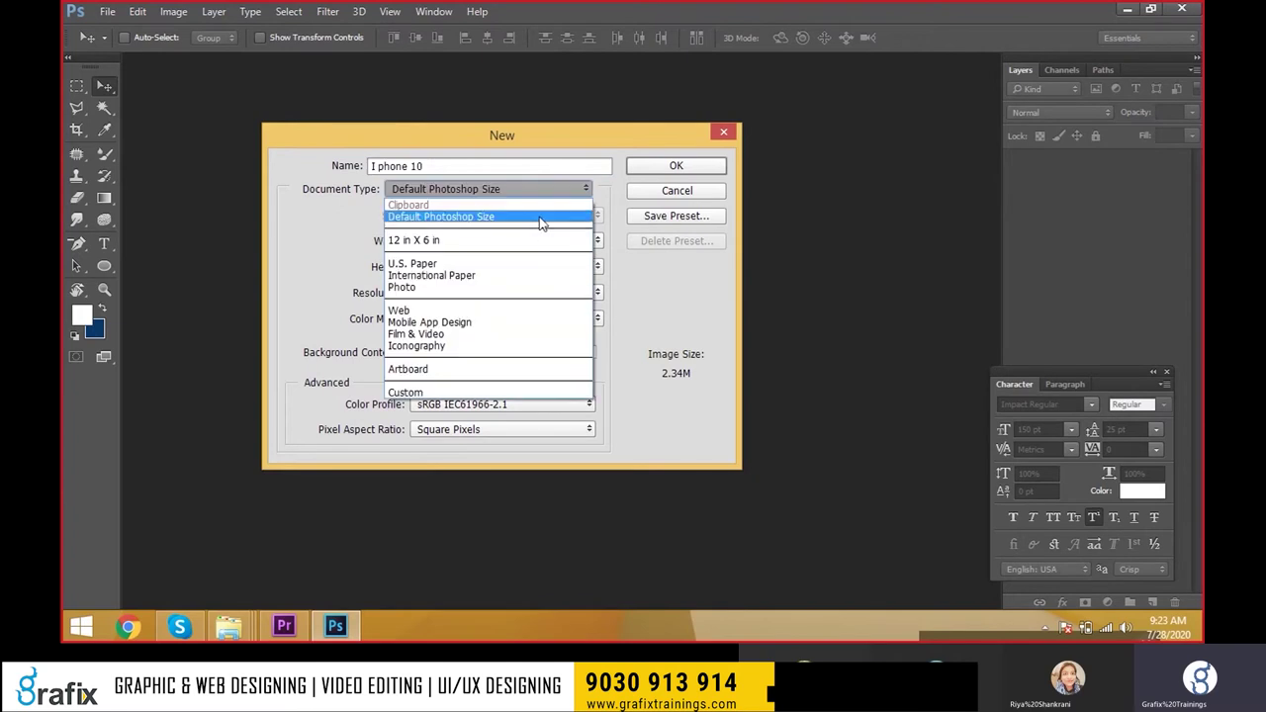
pyautogui.click(540, 193)
pyautogui.press('Escape')
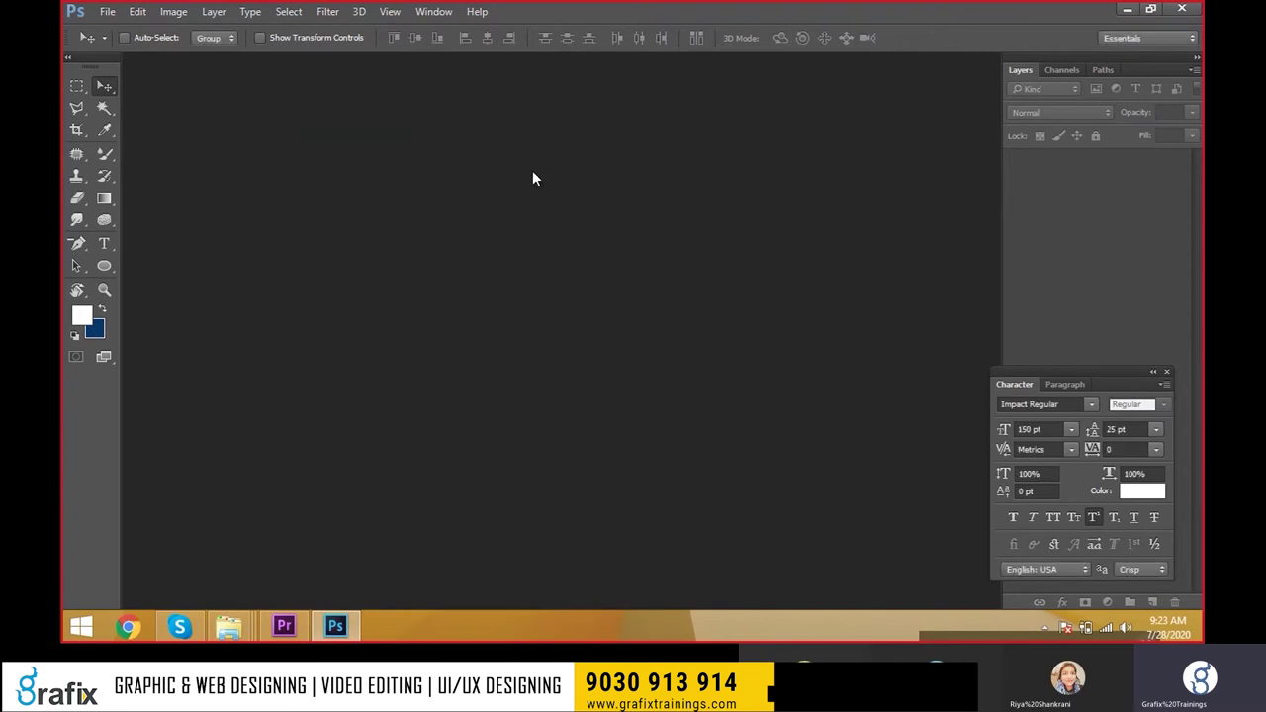
# Browse the IMAGES folder in the Open dialog, cancel without opening, and switch to Skype.
pyautogui.click(103, 13)
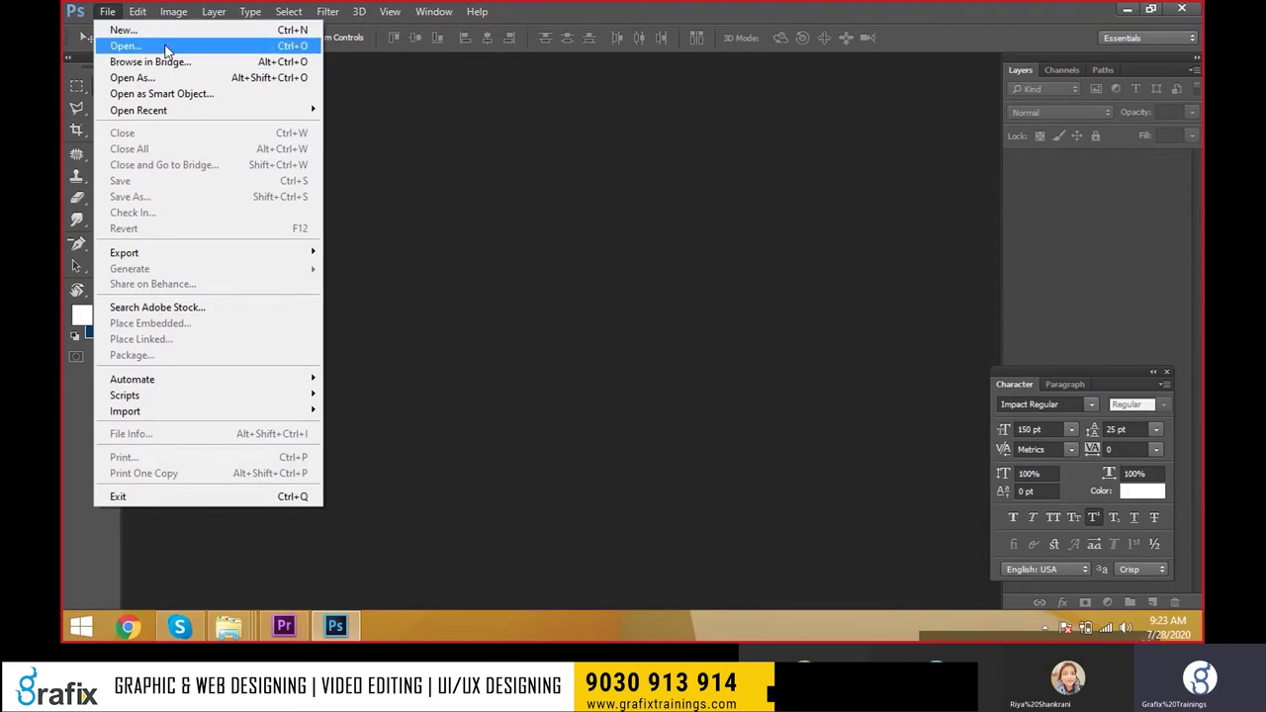
pyautogui.click(166, 50)
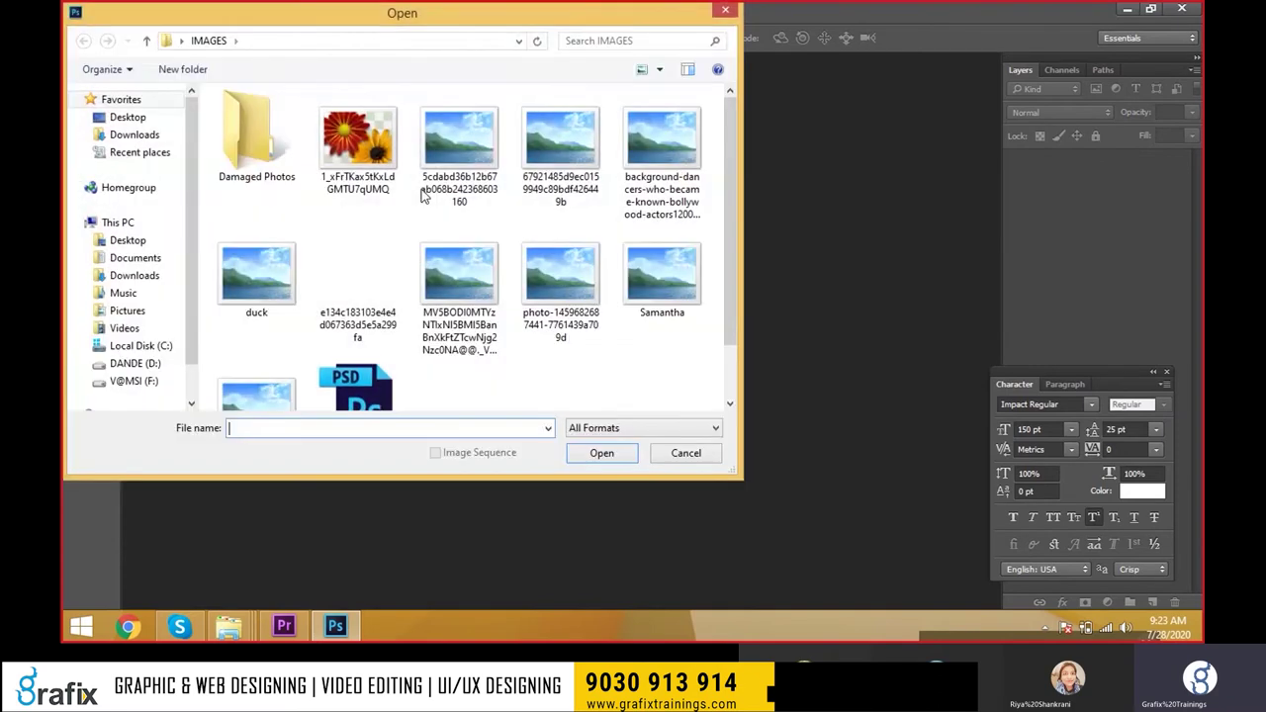
pyautogui.click(457, 297)
pyautogui.scroll(-1, 440, 287)
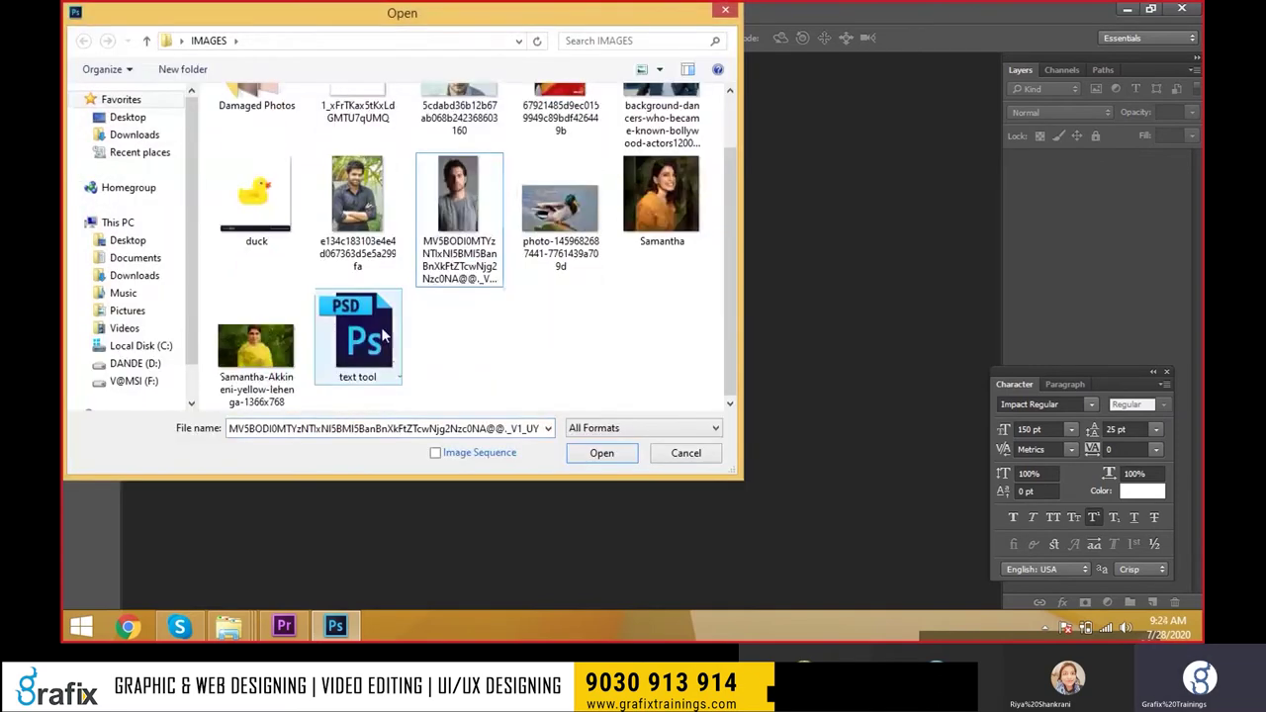
pyautogui.click(377, 325)
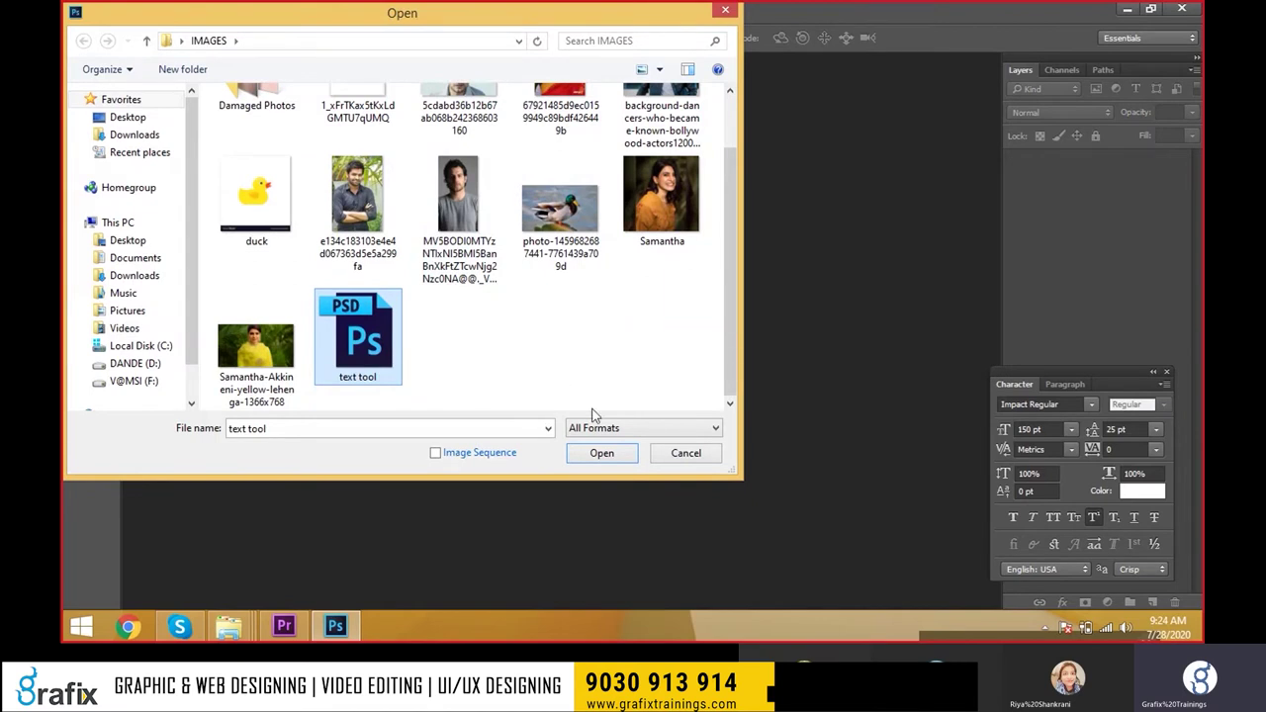
pyautogui.click(601, 452)
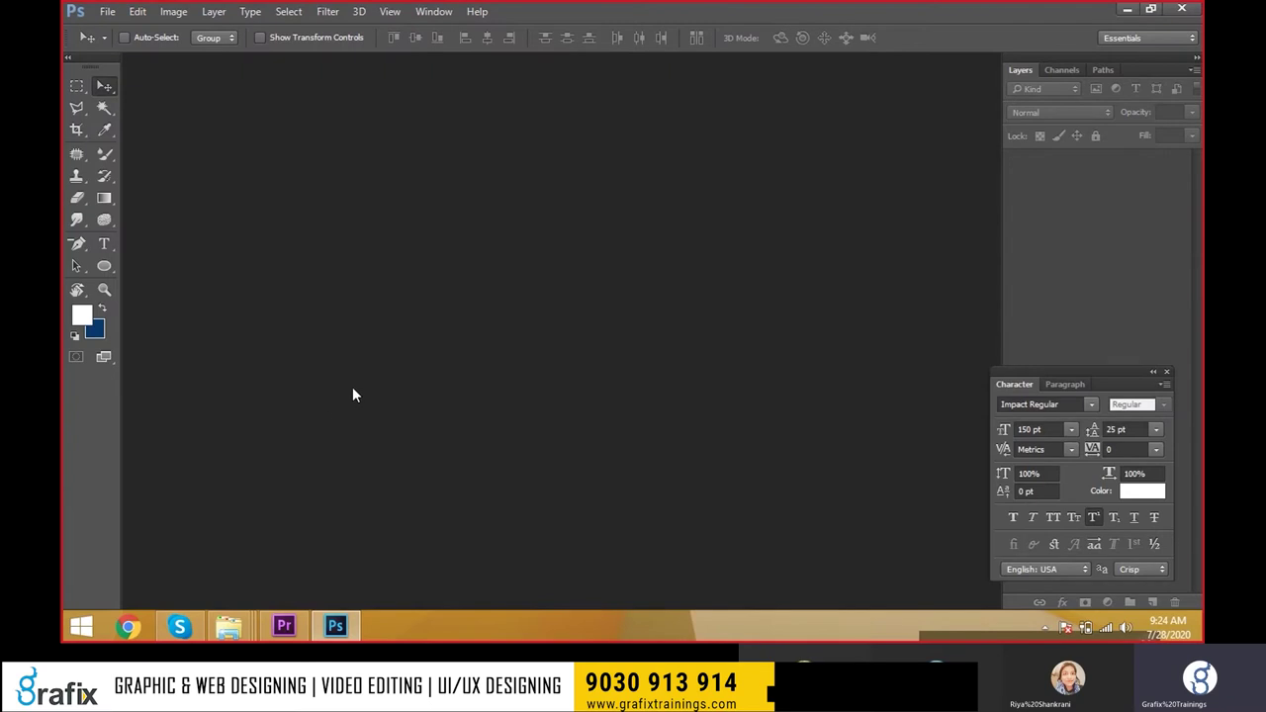
pyautogui.hotkey('alt', 'Tab')
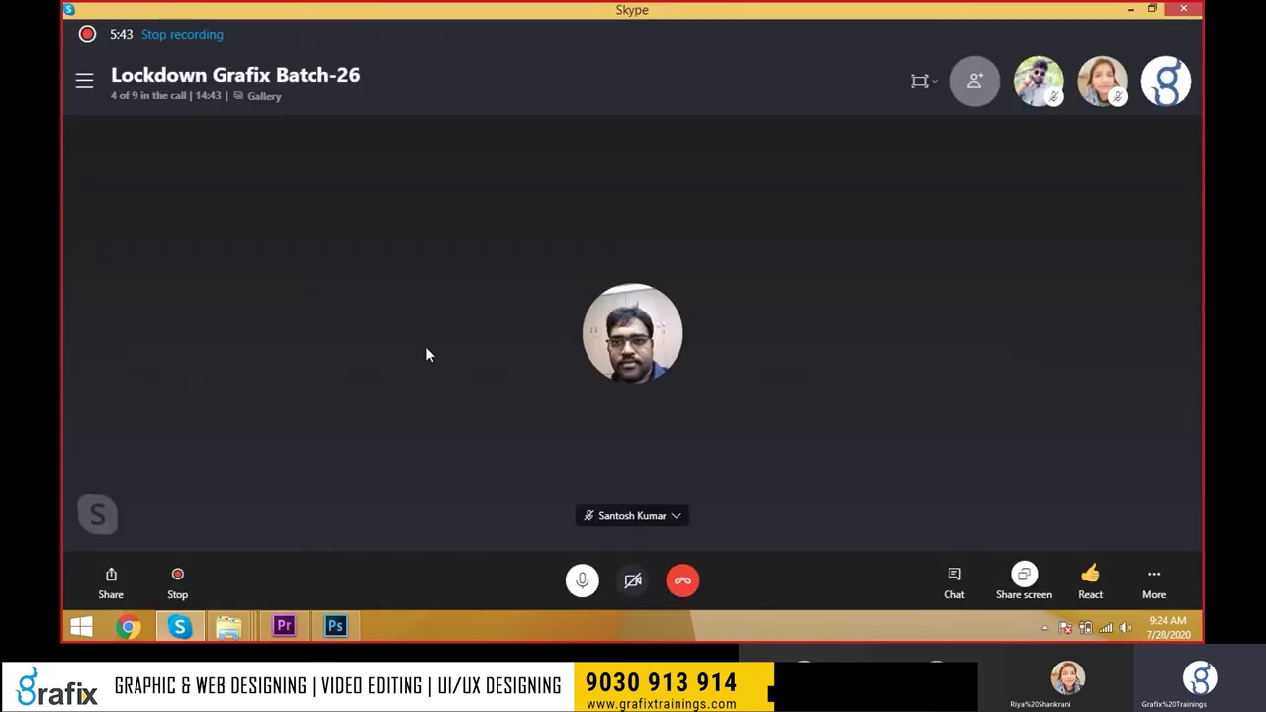
# Show and refresh the desktop, then open the WALLPAPERS folder and its 002 PSD.
pyautogui.press('super+d')
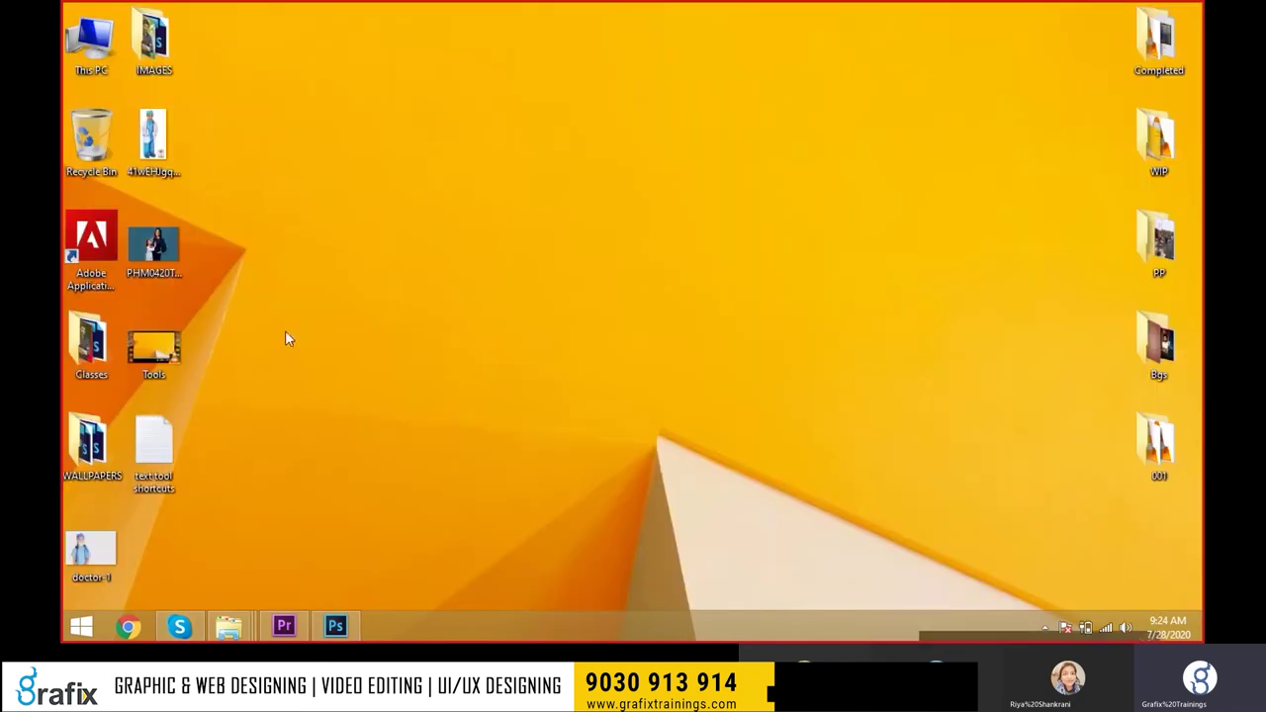
pyautogui.rightClick(426, 232)
pyautogui.click(442, 273)
pyautogui.doubleClick(69, 457)
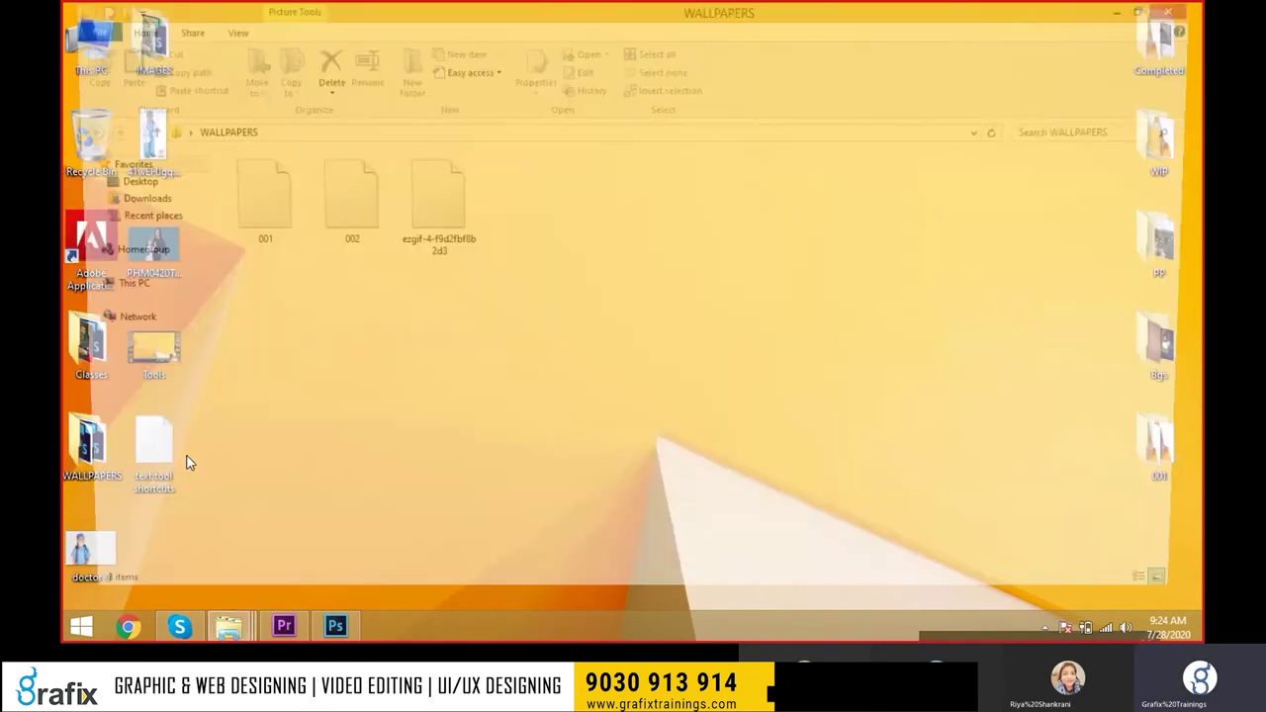
pyautogui.doubleClick(339, 235)
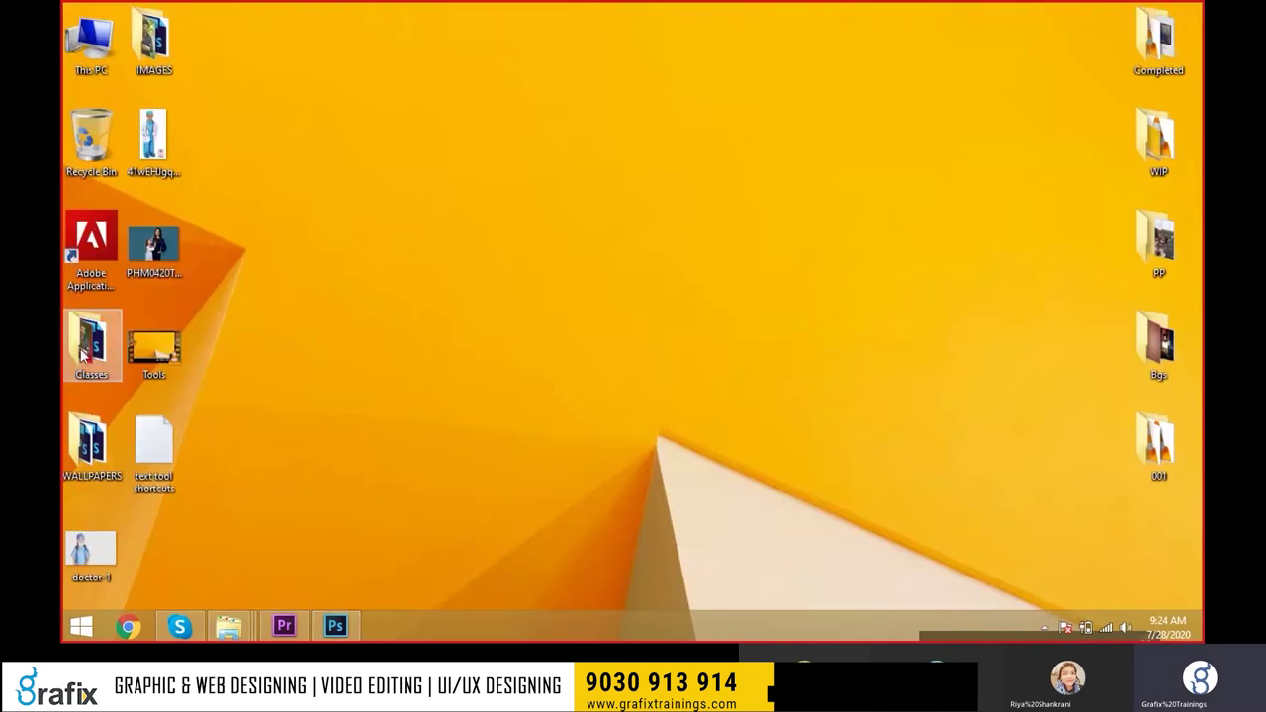
# Open BG Changing.psd from the Classes folder in Photoshop.
pyautogui.doubleClick(89, 341)
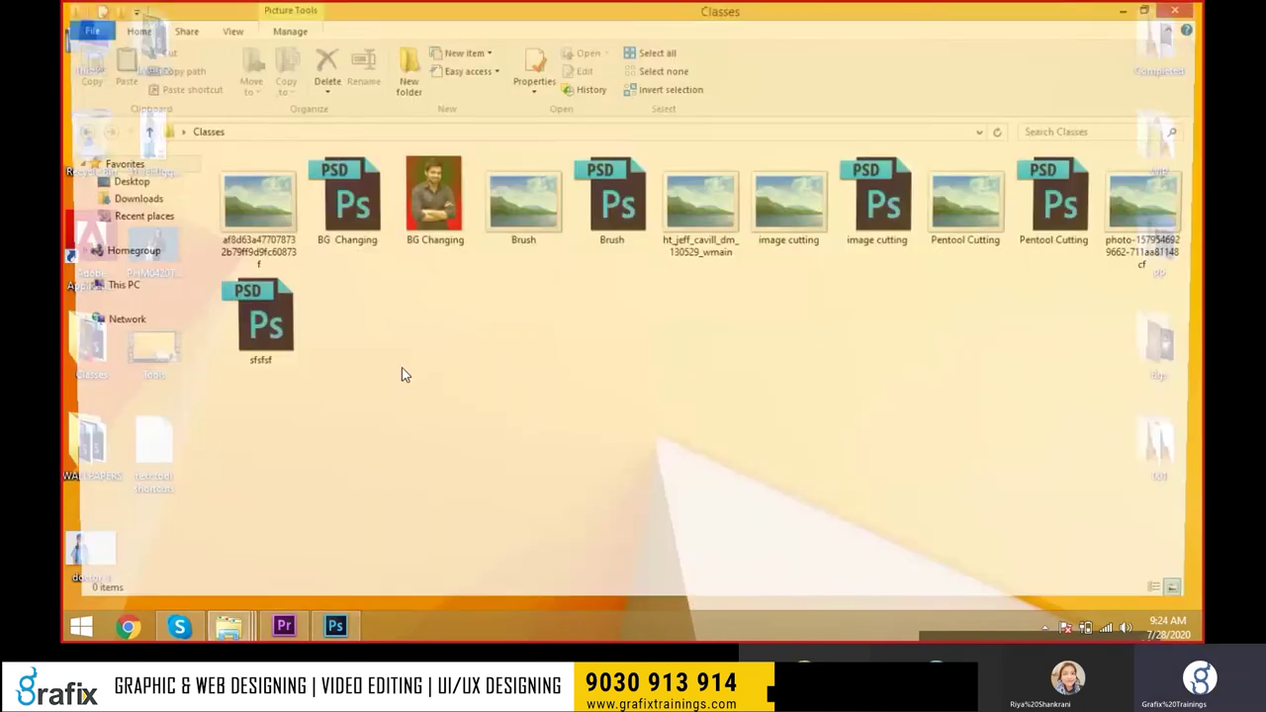
pyautogui.click(340, 203)
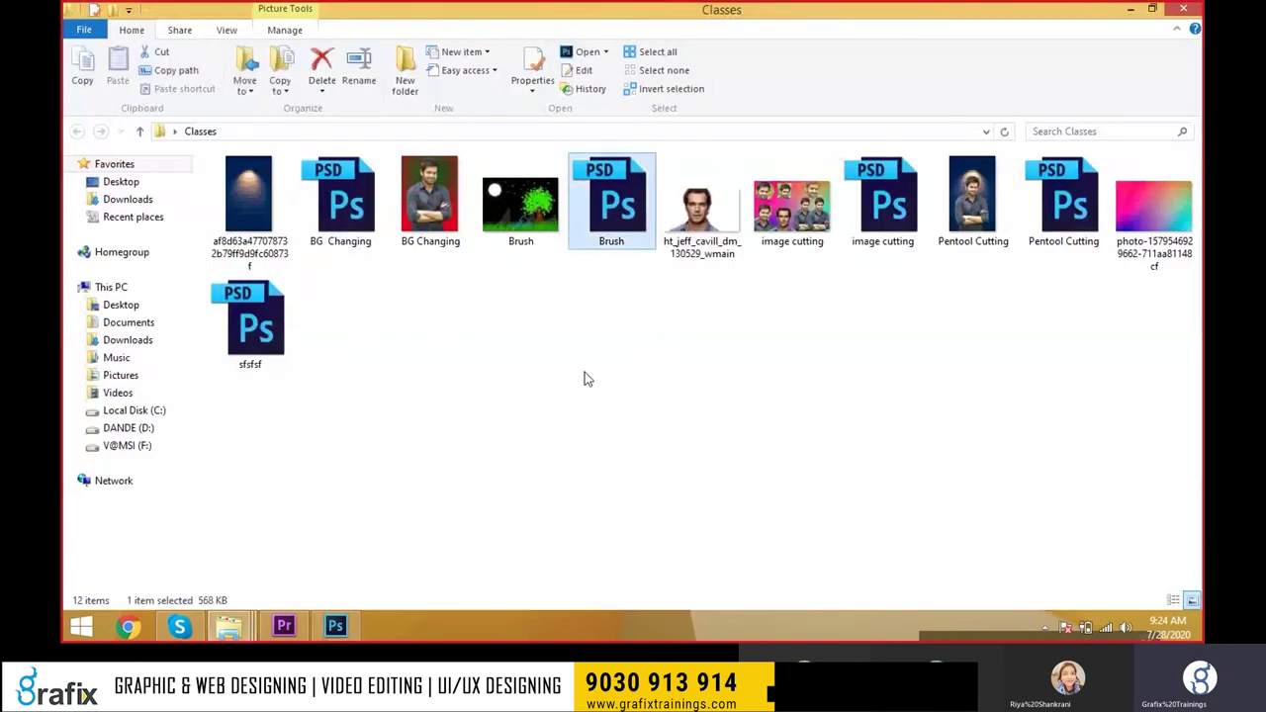
pyautogui.click(709, 330)
pyautogui.click(884, 203)
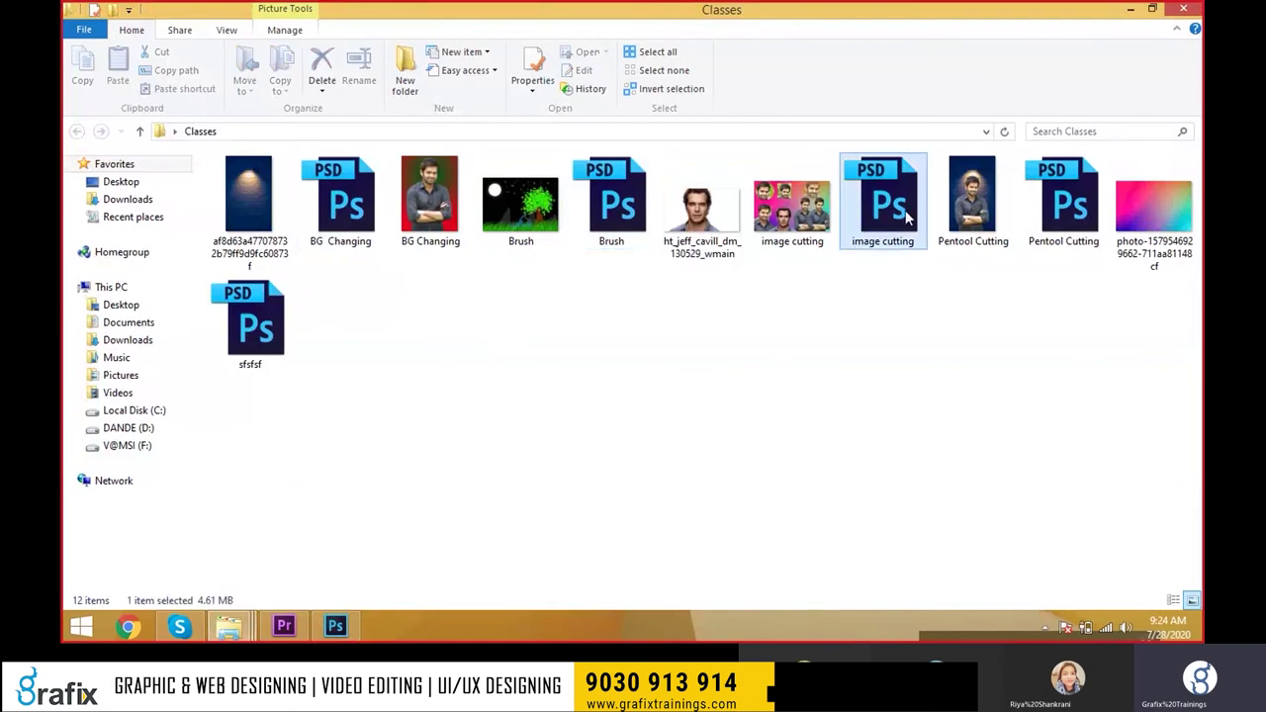
pyautogui.click(827, 393)
pyautogui.click(622, 237)
pyautogui.click(461, 333)
pyautogui.click(345, 221)
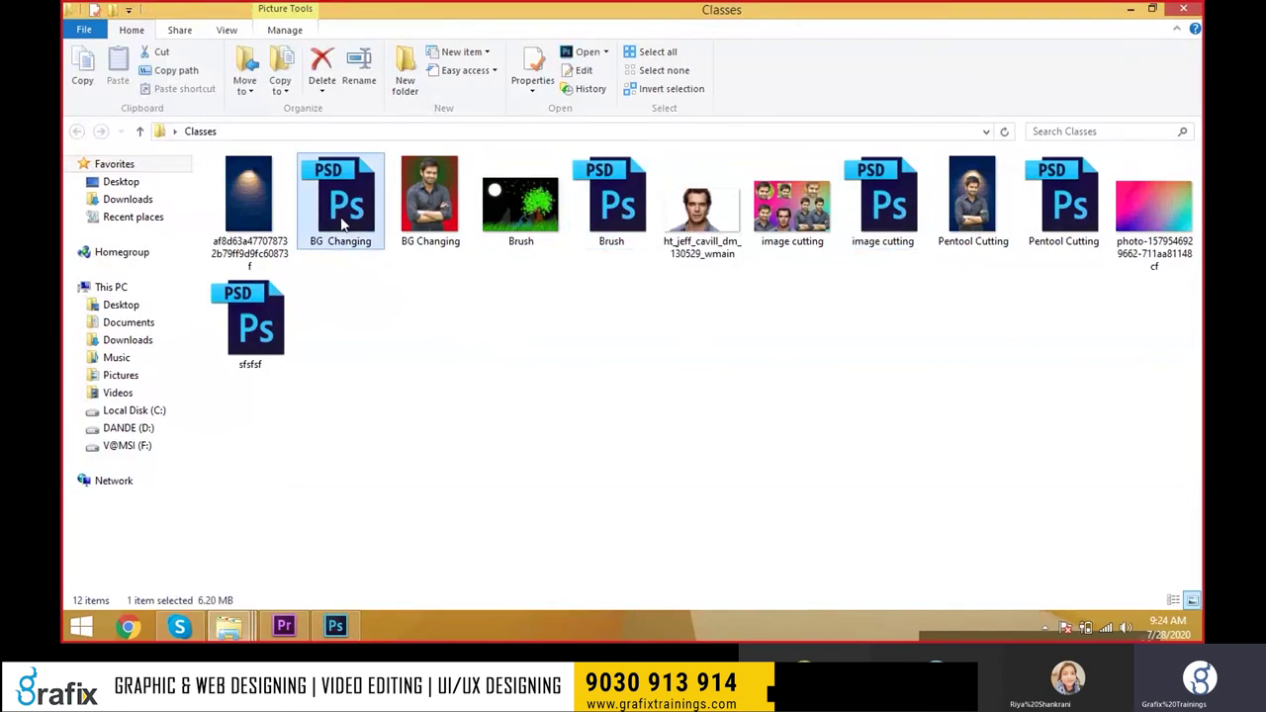
pyautogui.click(367, 367)
pyautogui.click(346, 232)
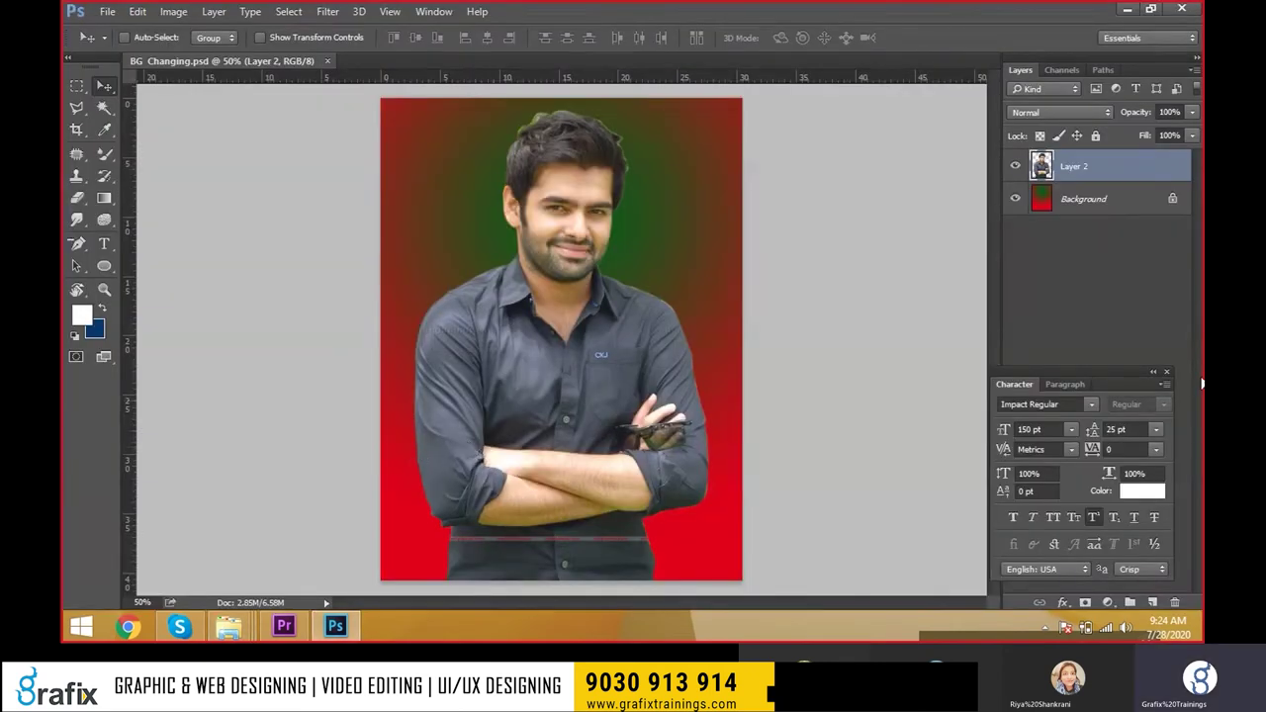
# Close the Character panel and BG Changing, then open Brush.psd, inspect its layers and close it.
pyautogui.click(1167, 371)
pyautogui.hotkey('ctrl', 'w')
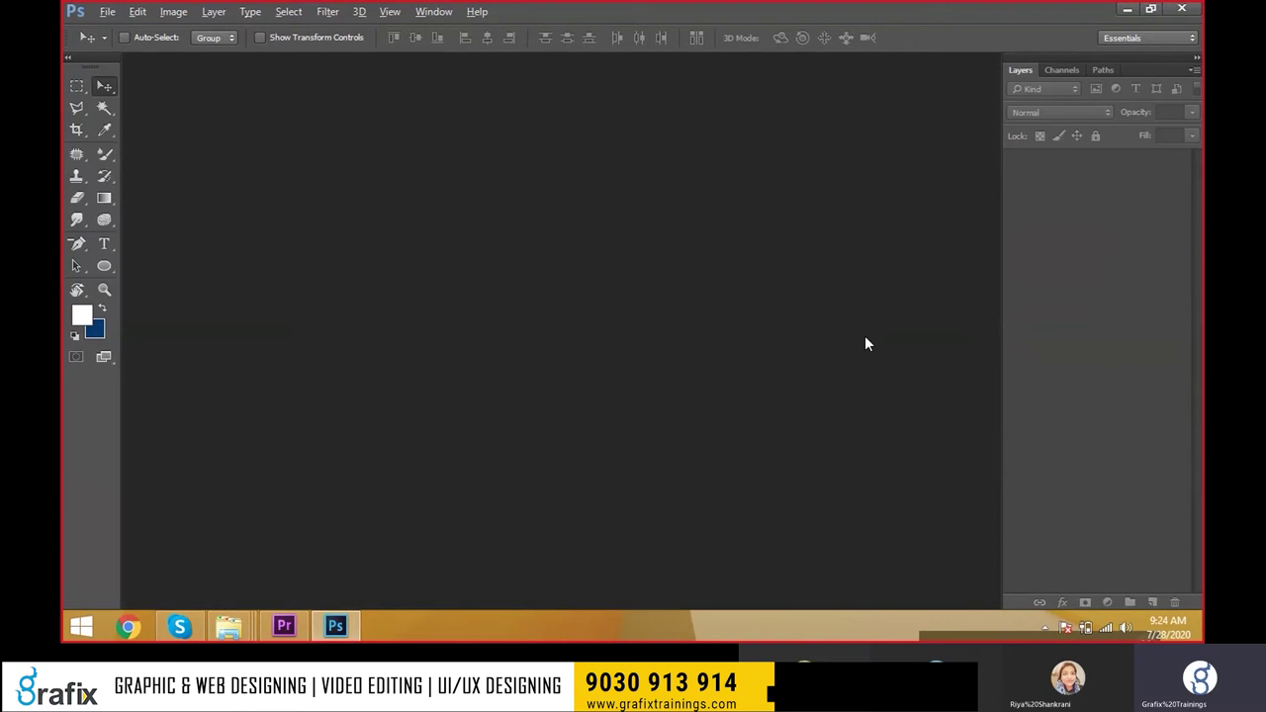
pyautogui.hotkey('alt', 'Tab')
pyautogui.doubleClick(608, 203)
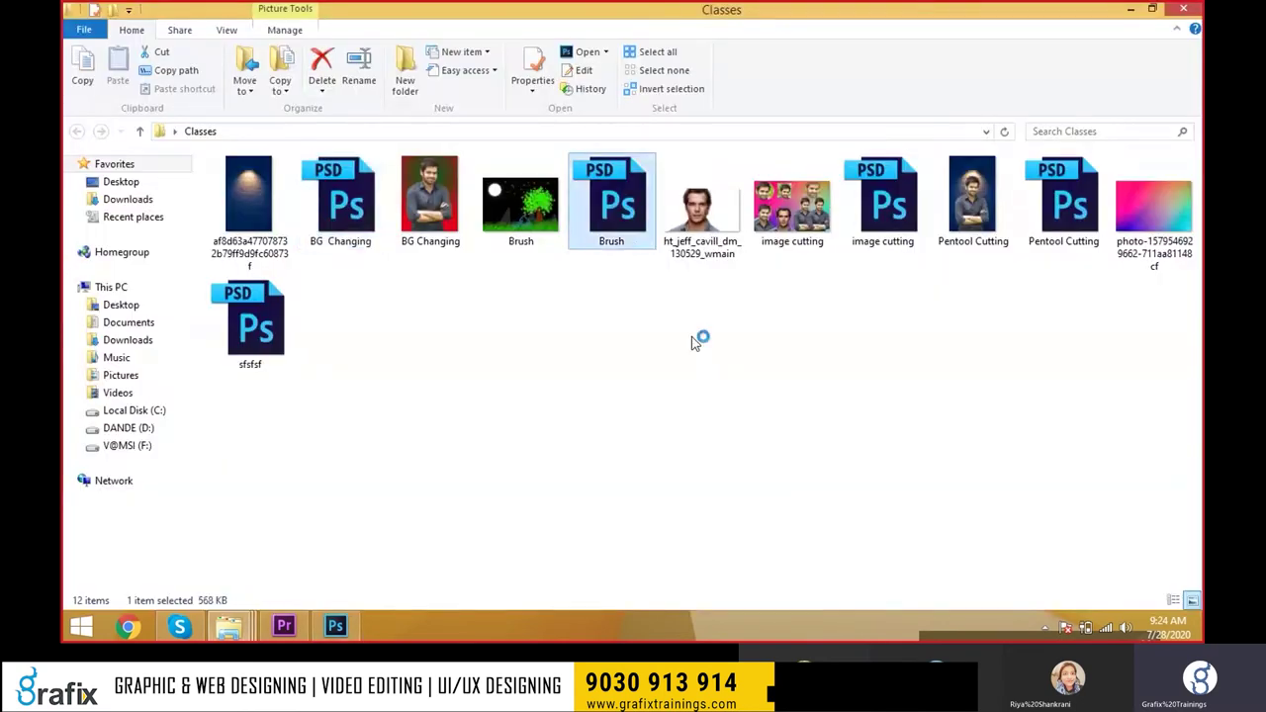
pyautogui.click(1089, 293)
pyautogui.click(1089, 267)
pyautogui.click(1088, 240)
pyautogui.click(1086, 214)
pyautogui.click(1085, 188)
pyautogui.click(1086, 164)
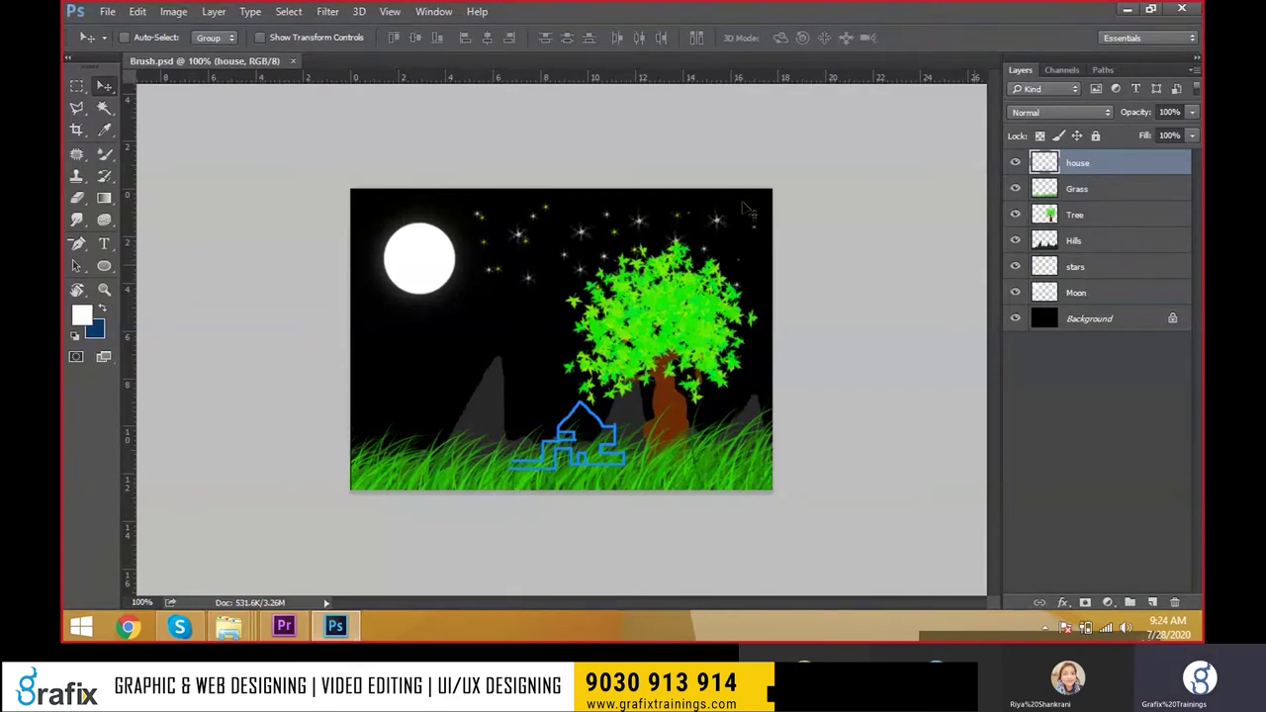
pyautogui.hotkey('ctrl', 'w')
# Drag the portrait photo from the Classes folder into Photoshop, then close it.
pyautogui.hotkey('alt', 'Tab')
pyautogui.moveTo(697, 208); pyautogui.dragTo(1109, 332)
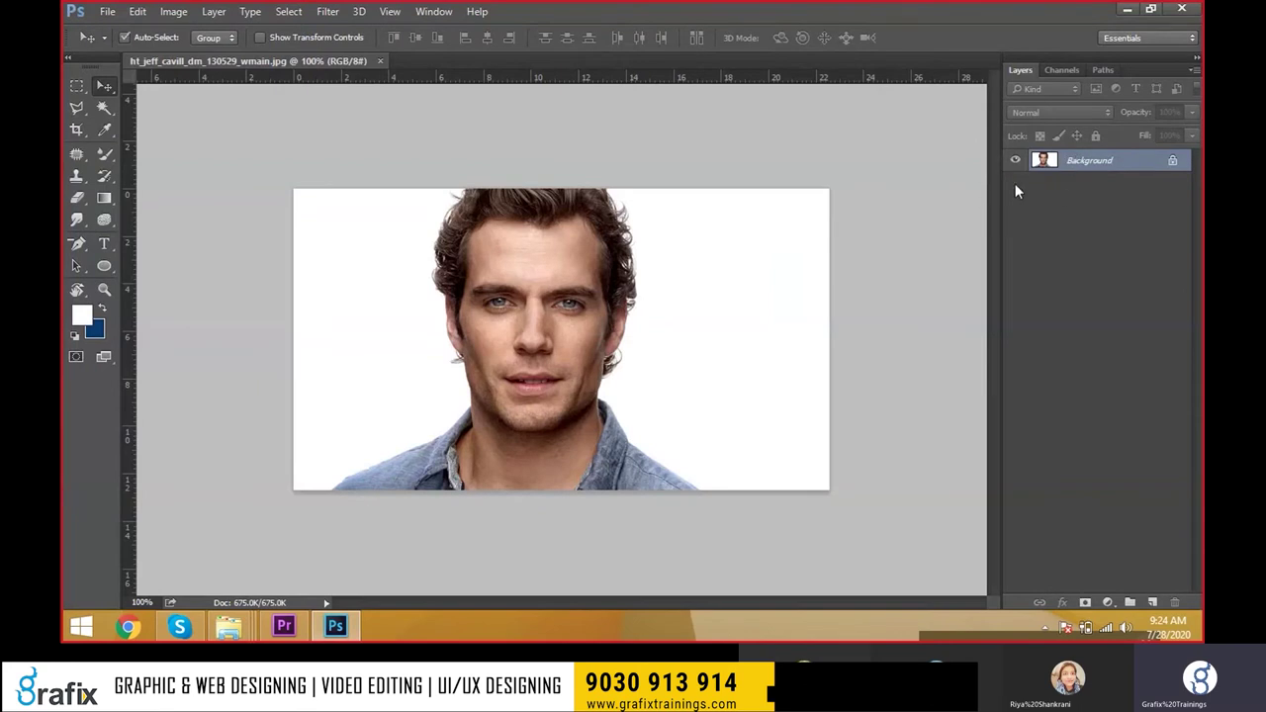
pyautogui.hotkey('ctrl', 'w')
pyautogui.hotkey('alt', 'Tab')
pyautogui.hotkey('alt', 'Tab')
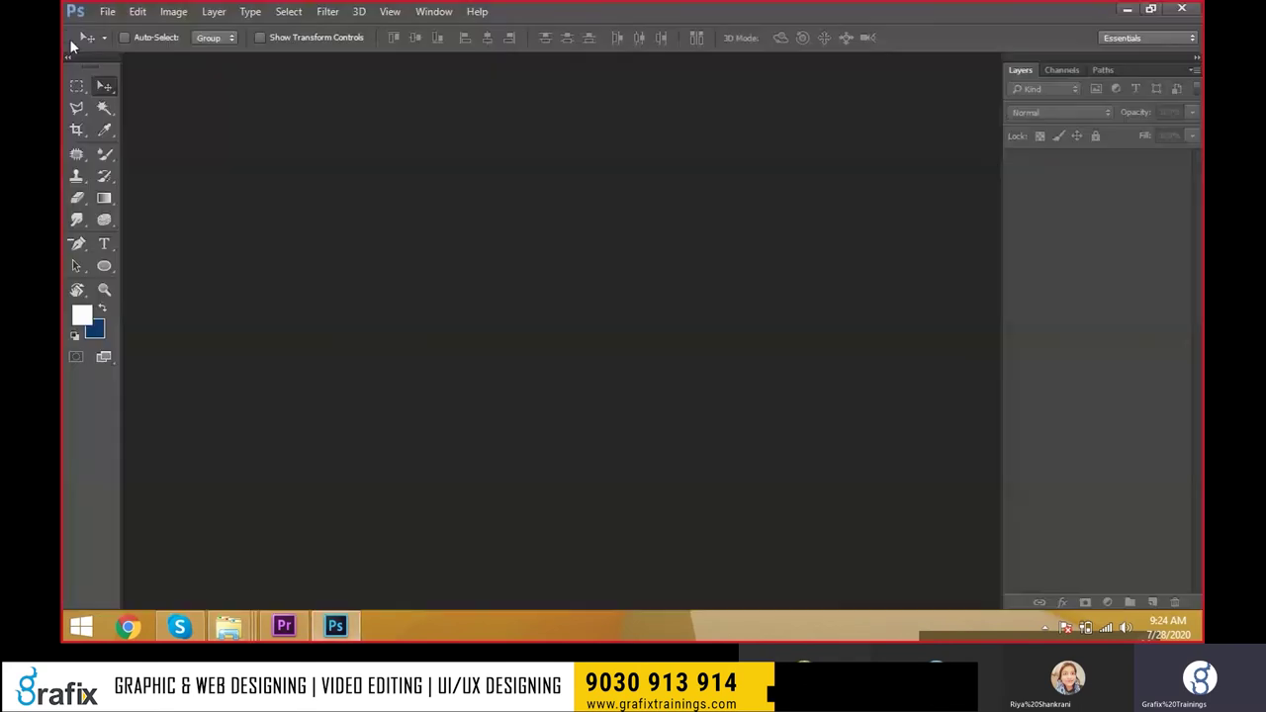
# Open the close-up portrait JPEG.
pyautogui.click(102, 11)
pyautogui.click(122, 47)
pyautogui.click(458, 148)
pyautogui.click(599, 455)
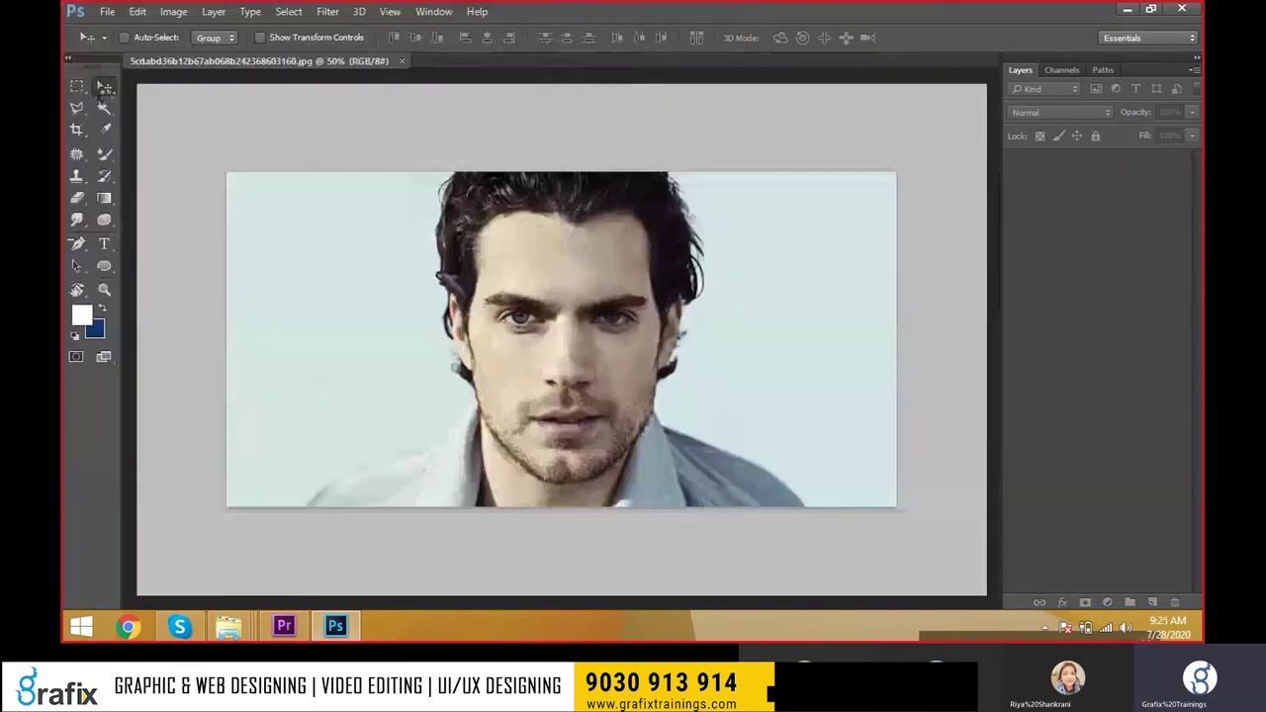
# Open text tool.psd with the 'Our patients speak' testimonial.
pyautogui.click(107, 10)
pyautogui.click(127, 46)
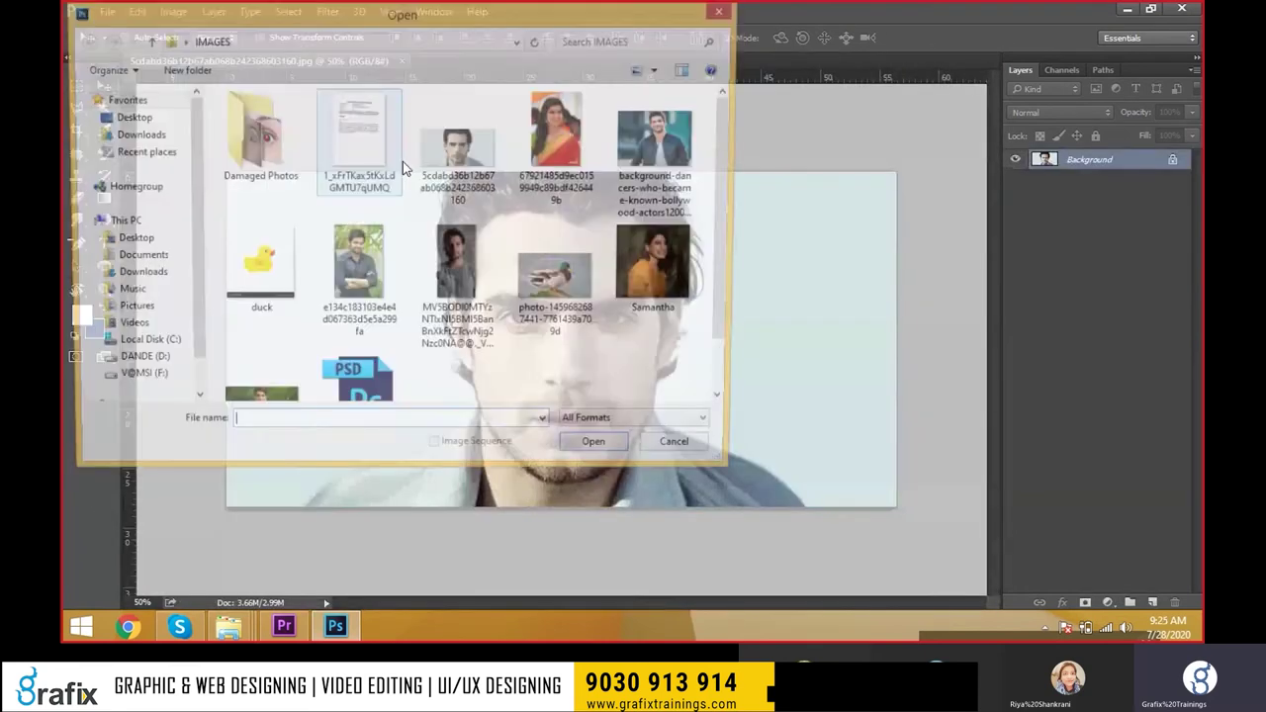
pyautogui.scroll(-1, 506, 380)
pyautogui.doubleClick(385, 334)
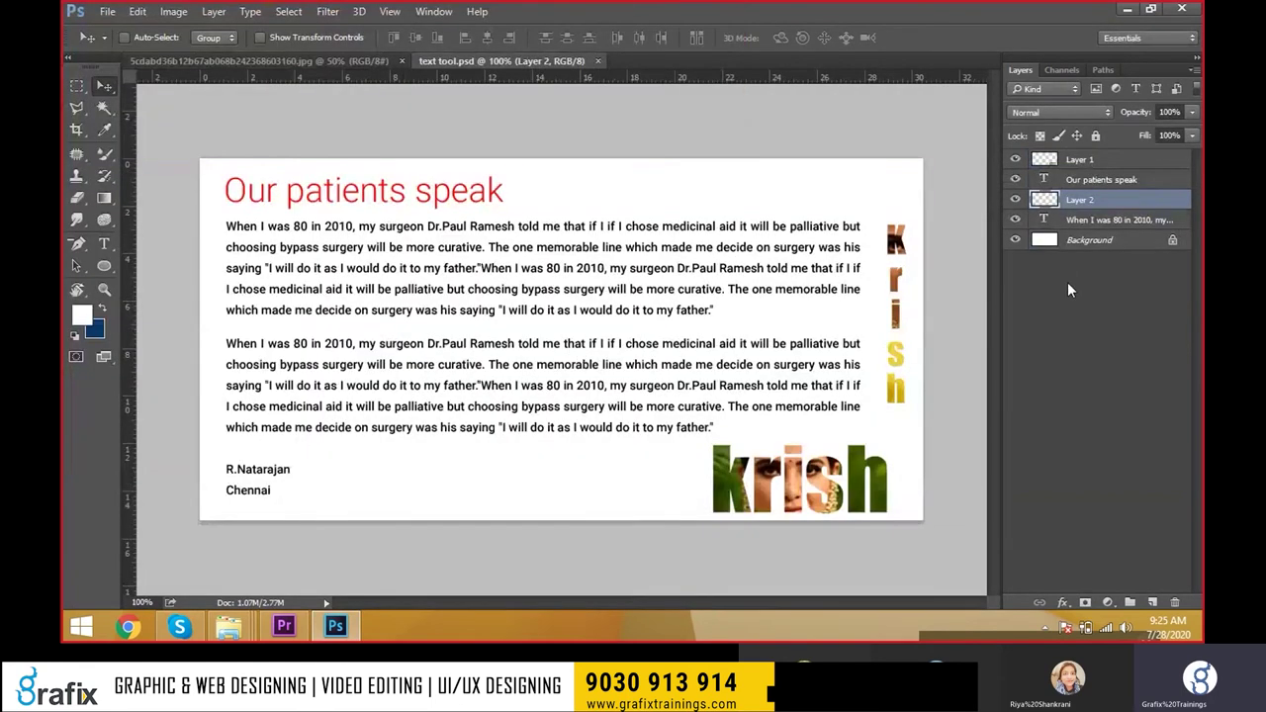
pyautogui.click(106, 11)
pyautogui.click(134, 62)
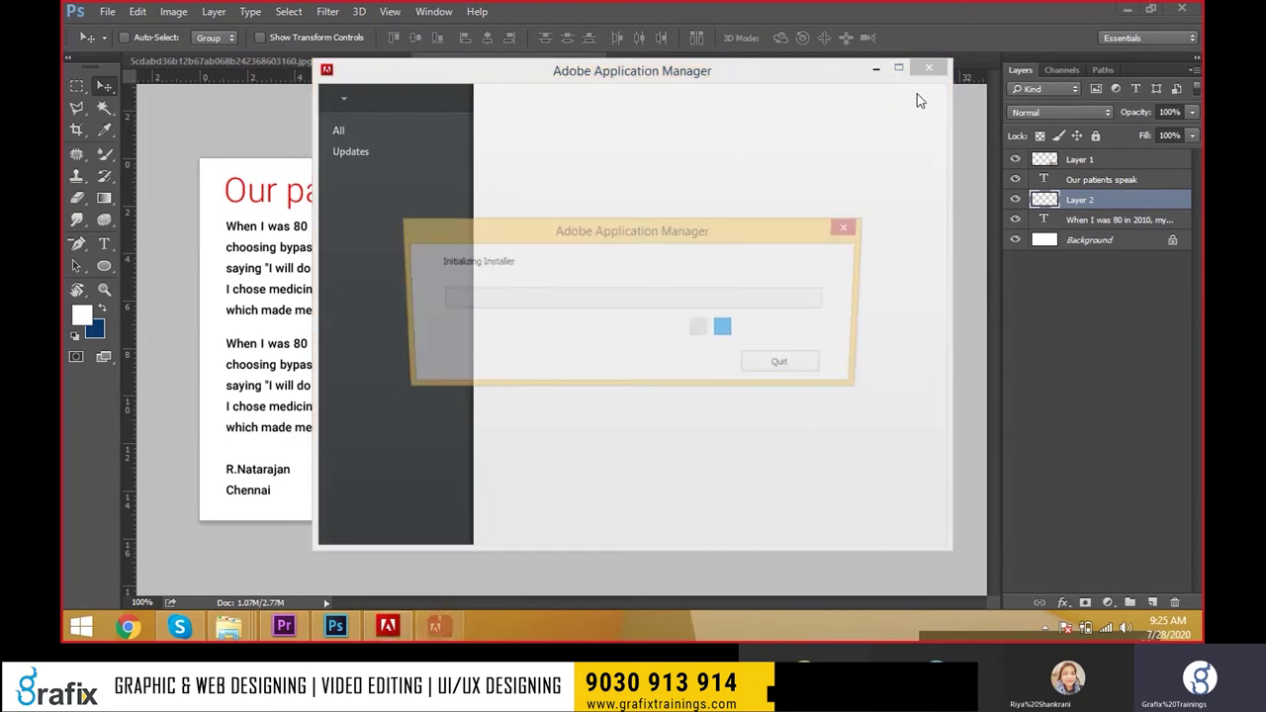
# Quit the Adobe installer, confirm with Yes, and close the Application Manager window.
pyautogui.click(772, 366)
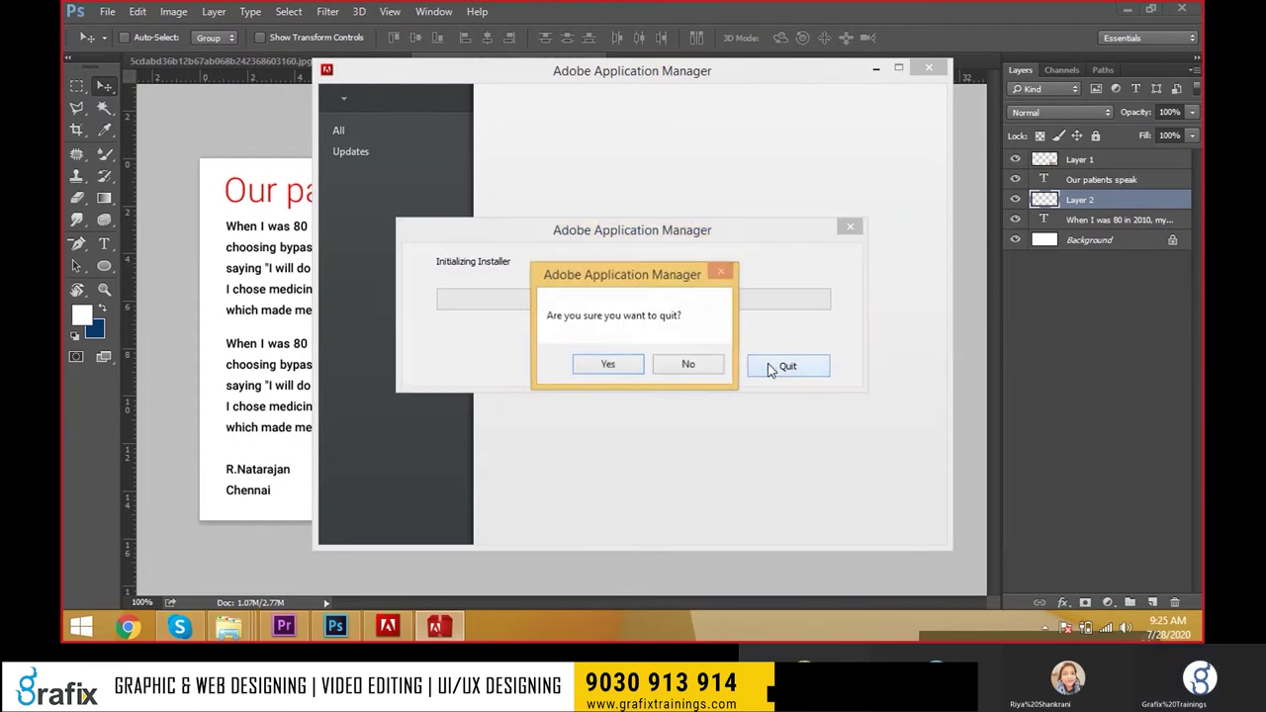
pyautogui.click(636, 363)
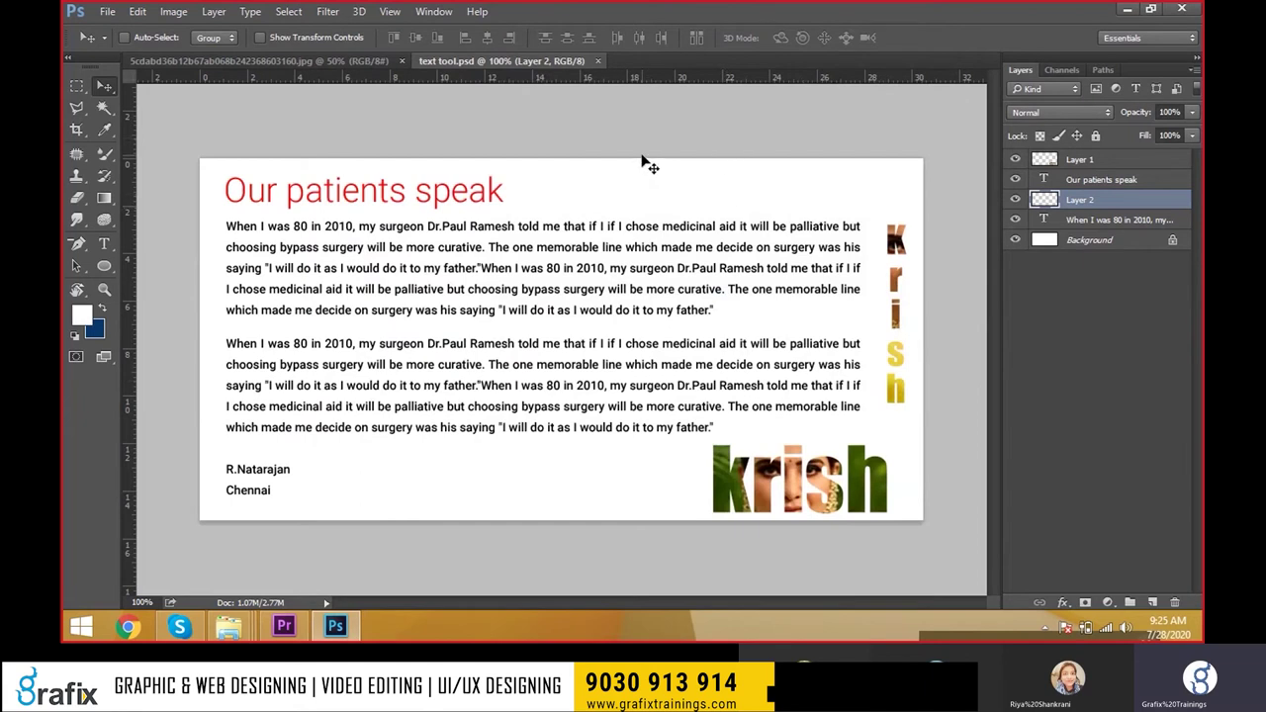
pyautogui.click(109, 12)
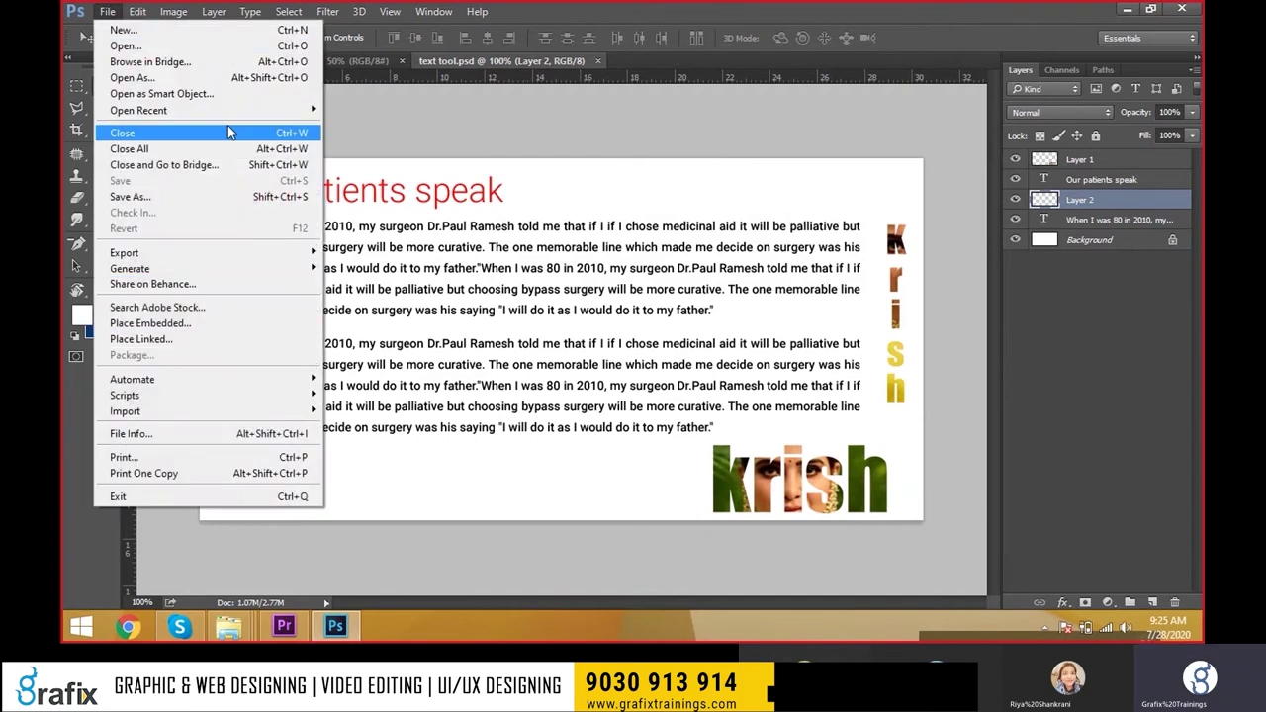
pyautogui.press('Escape')
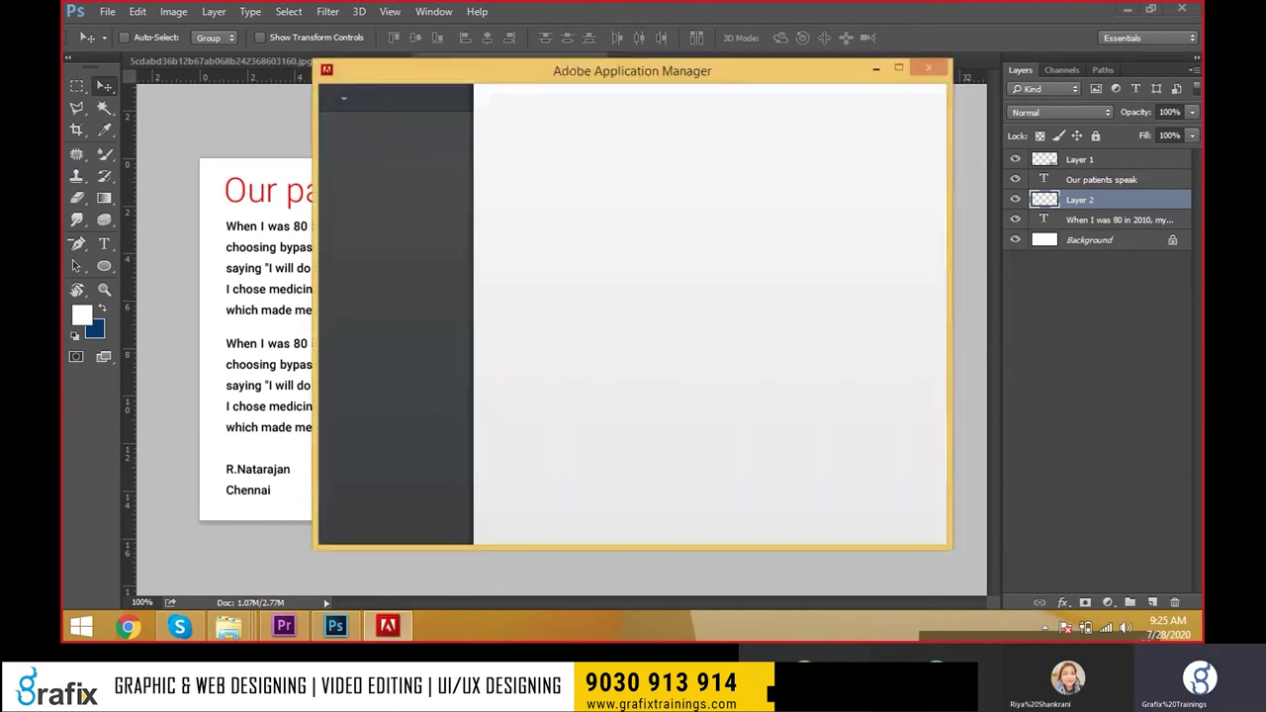
pyautogui.click(935, 77)
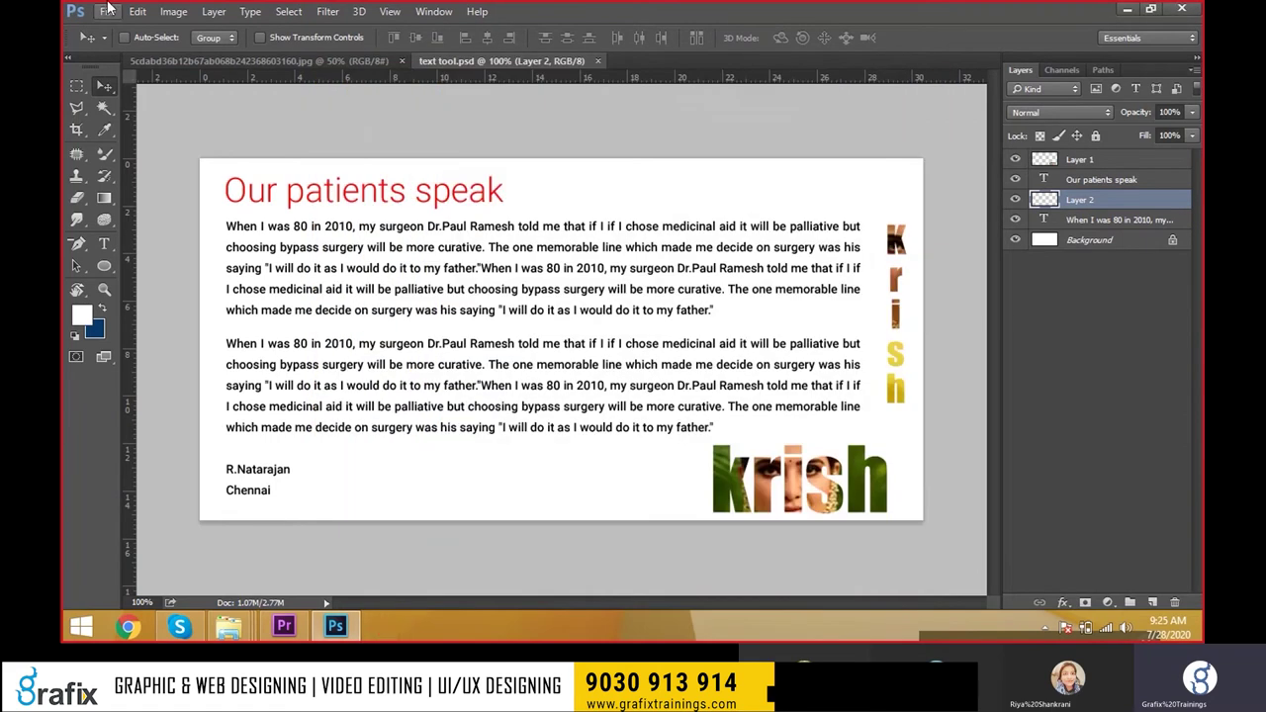
# Try Open As on the standing-man portrait and dismiss the invalid-document error.
pyautogui.click(107, 10)
pyautogui.click(181, 79)
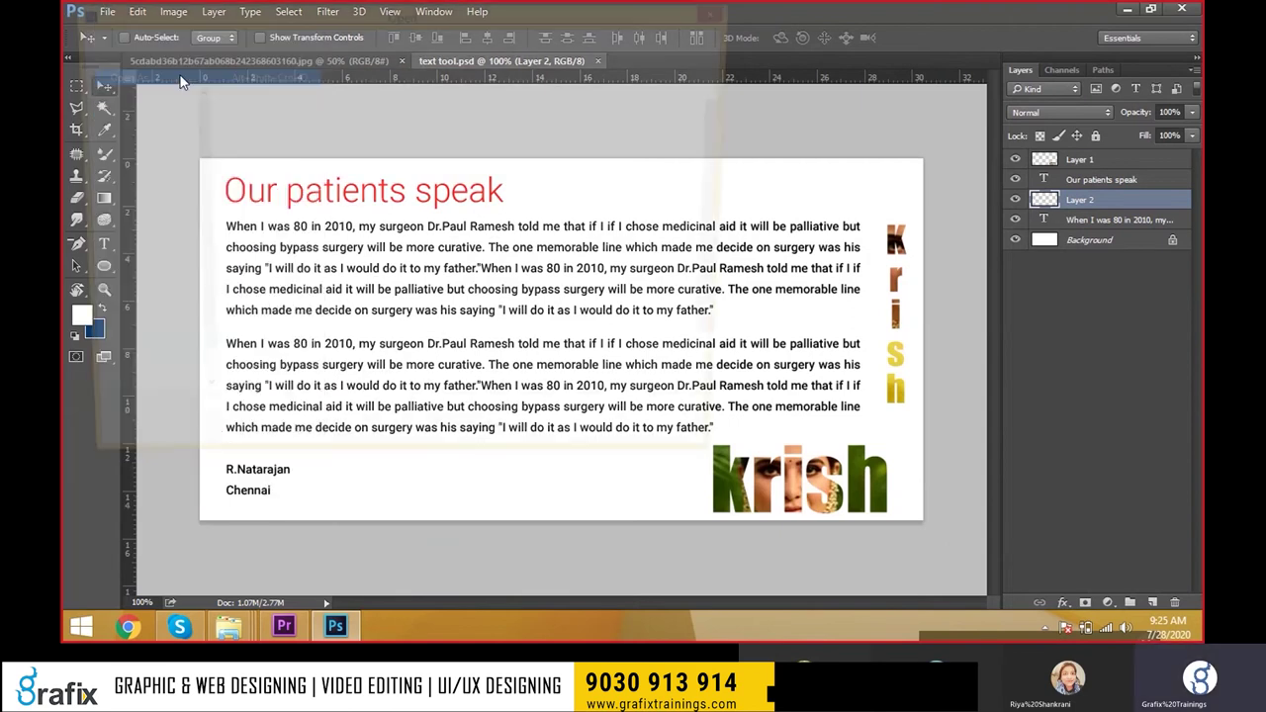
pyautogui.doubleClick(470, 283)
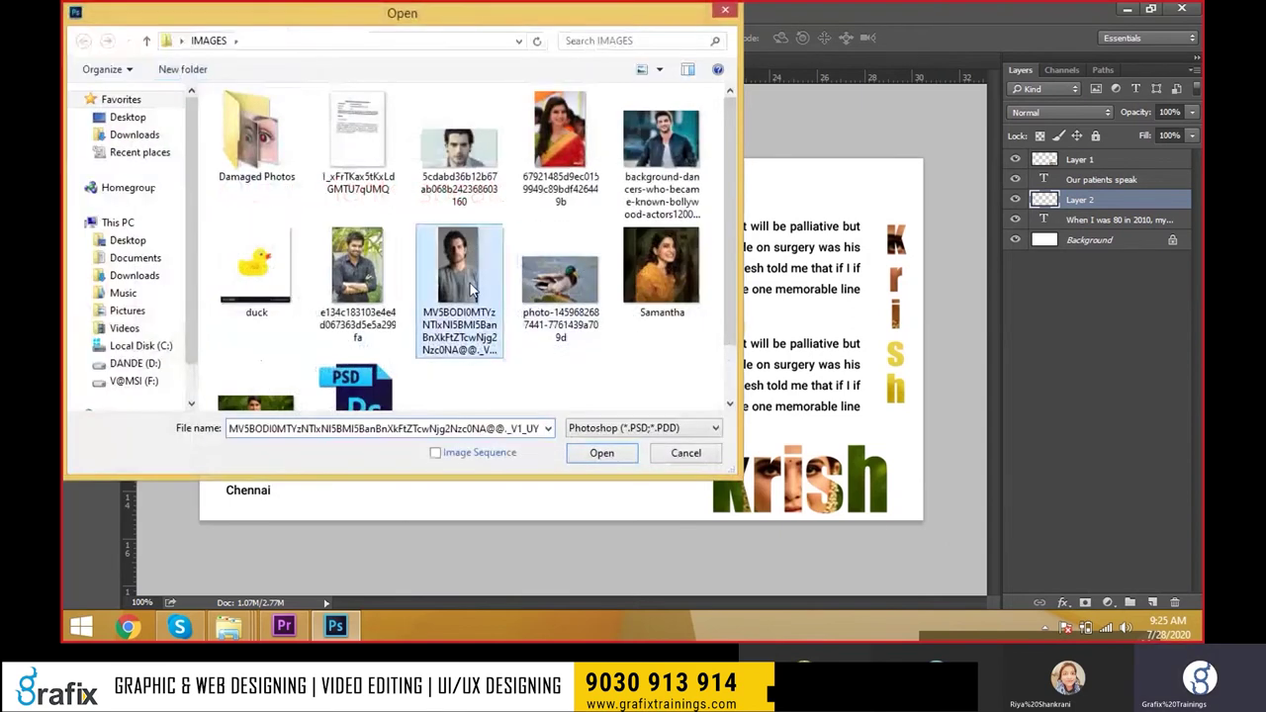
pyautogui.click(655, 247)
# Open the crossed-arms man photo (e134c…) in a new tab.
pyautogui.click(107, 10)
pyautogui.click(121, 51)
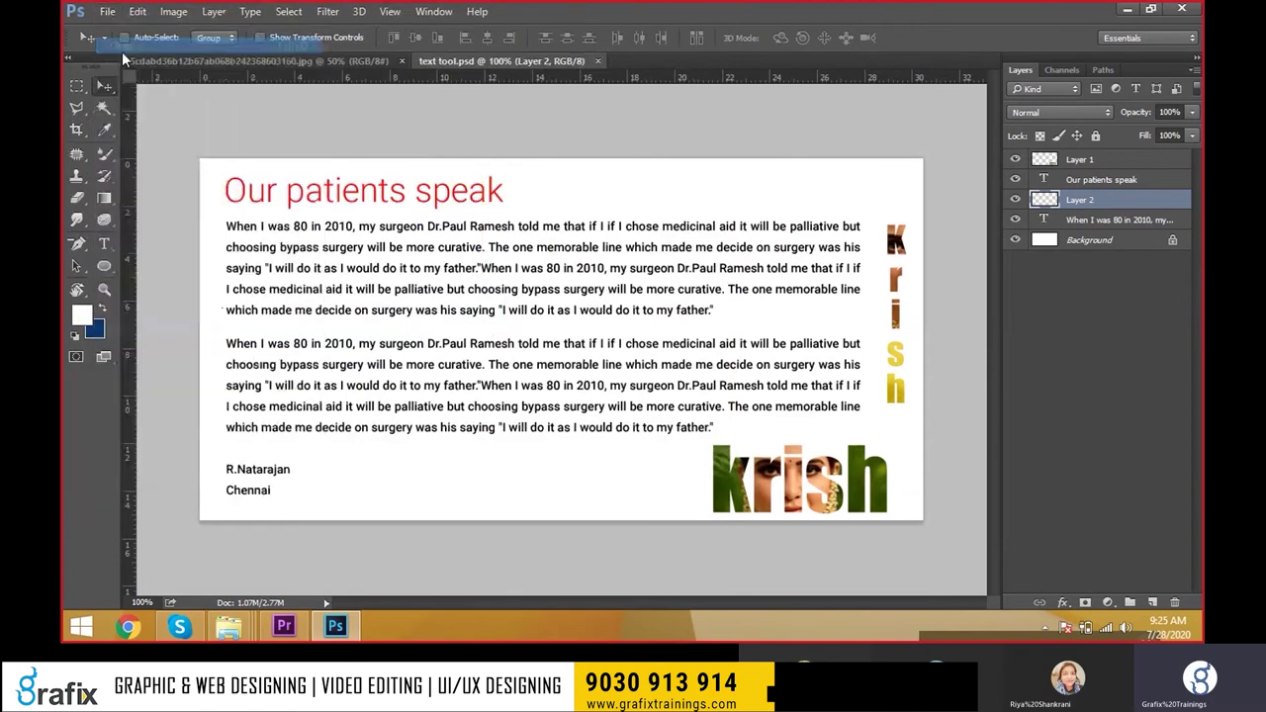
pyautogui.press('Escape')
pyautogui.click(107, 11)
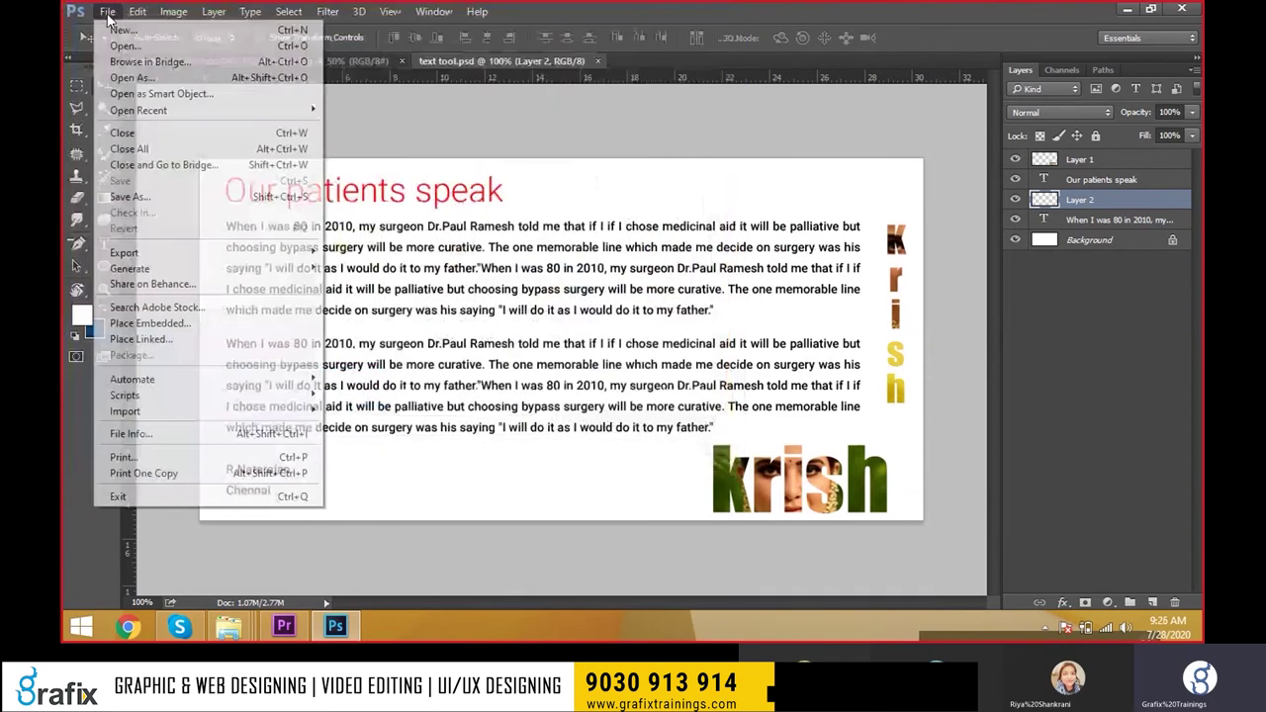
pyautogui.click(121, 48)
pyautogui.click(359, 256)
pyautogui.doubleClick(359, 256)
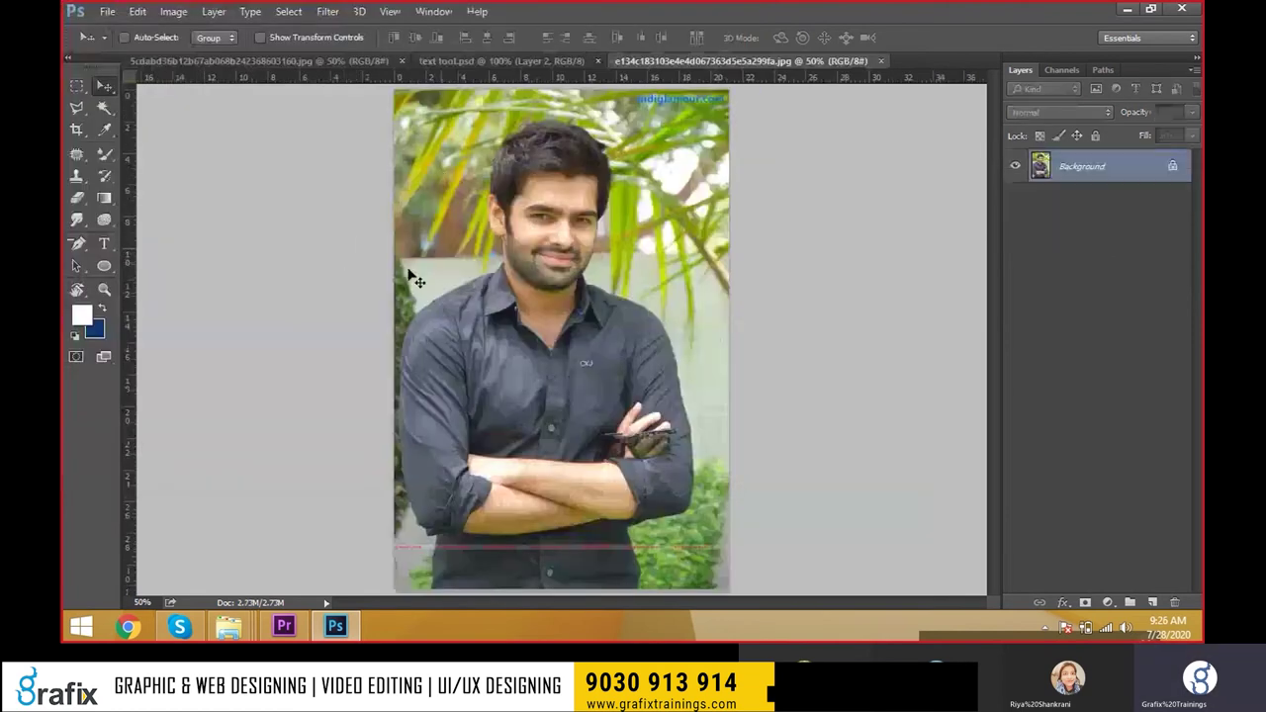
# Retry Open As on the woman's portrait image.
pyautogui.click(107, 10)
pyautogui.click(139, 76)
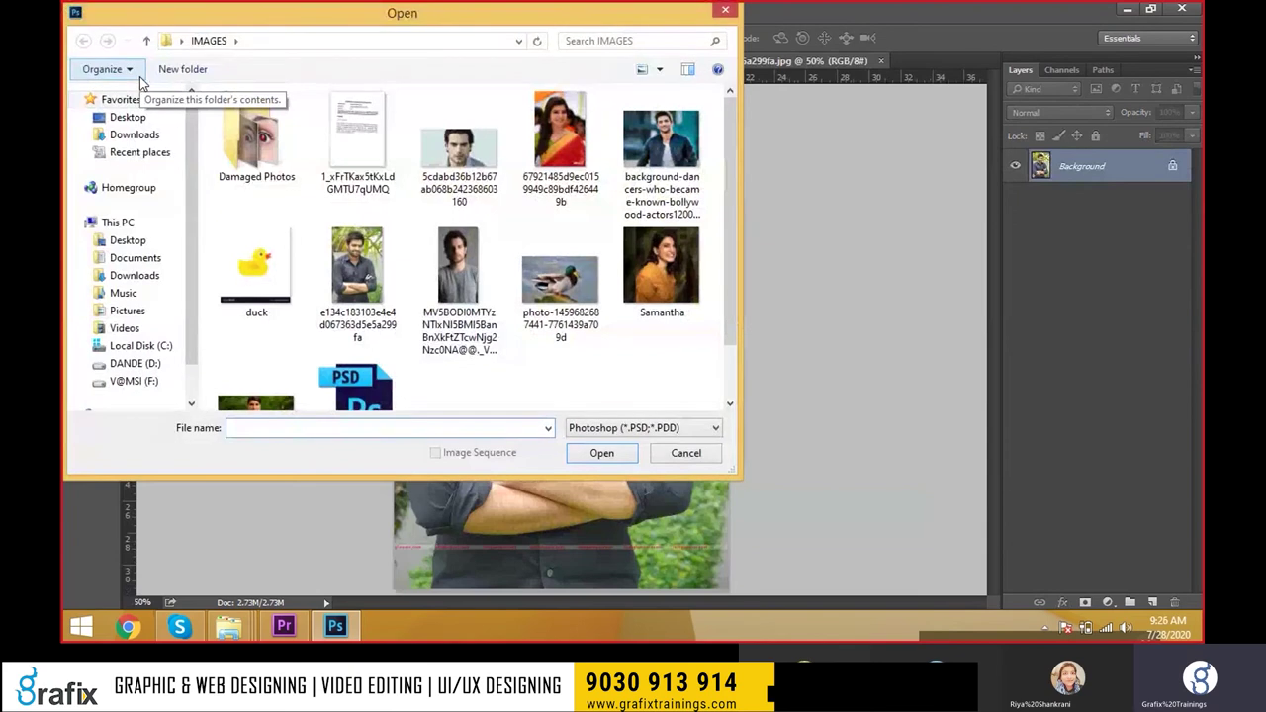
pyautogui.click(470, 268)
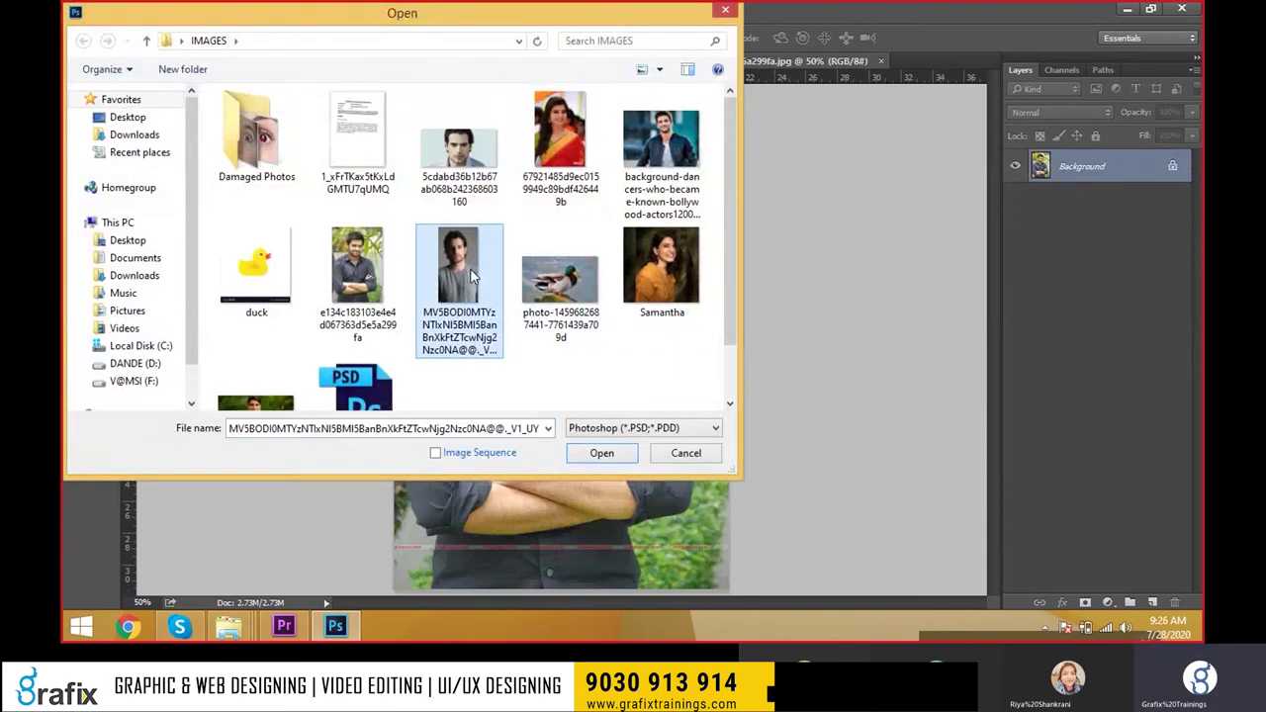
pyautogui.click(663, 288)
pyautogui.click(625, 455)
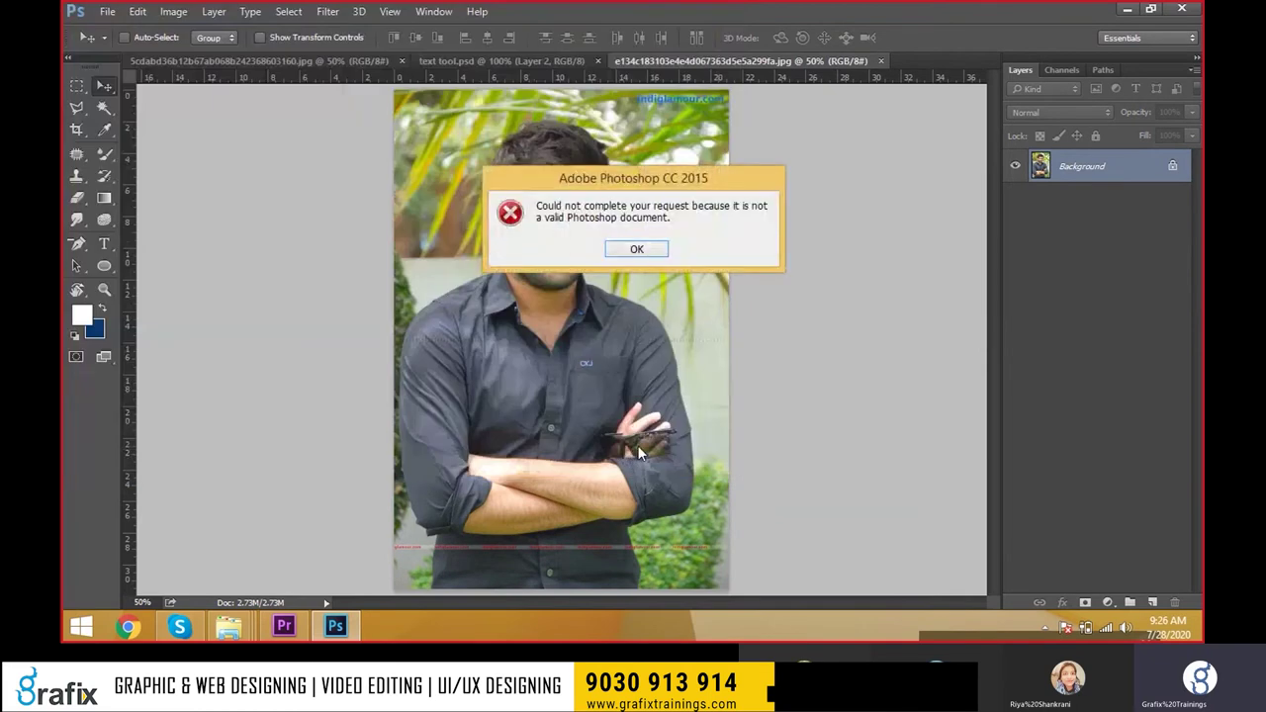
# Dismiss the error and open Brush.psd from Desktop > Classes.
pyautogui.click(648, 248)
pyautogui.click(108, 11)
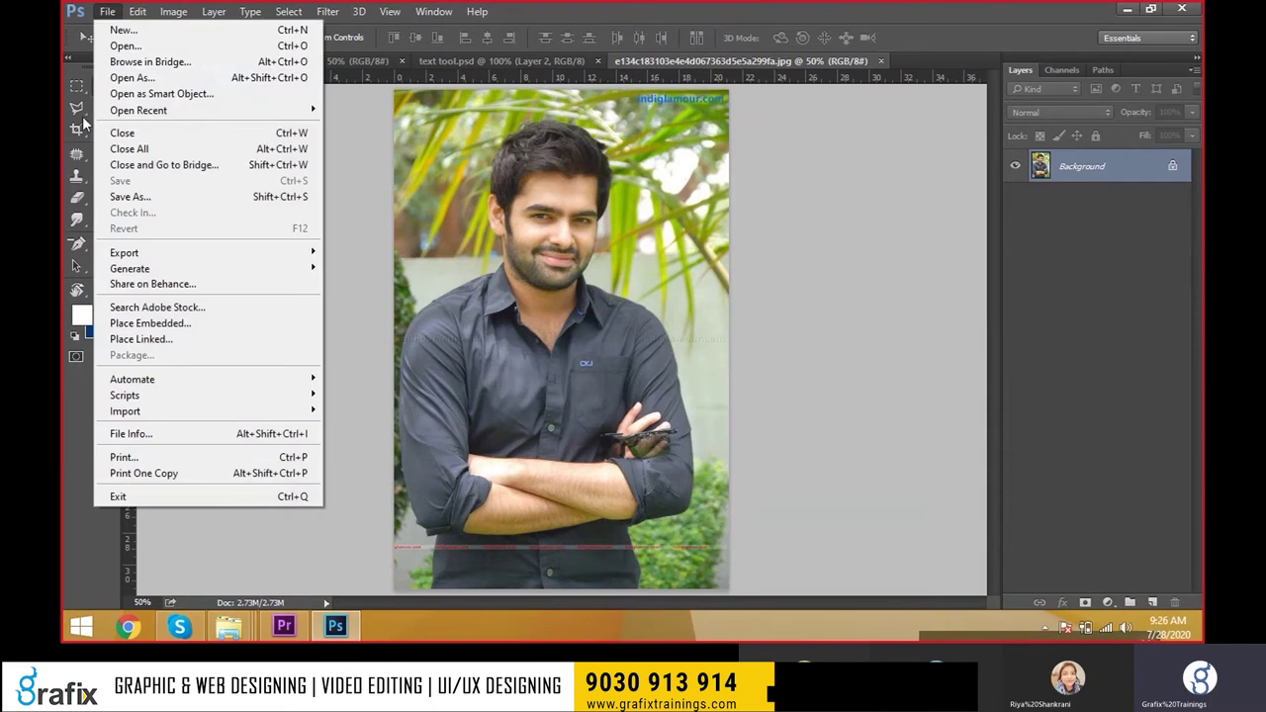
pyautogui.click(141, 78)
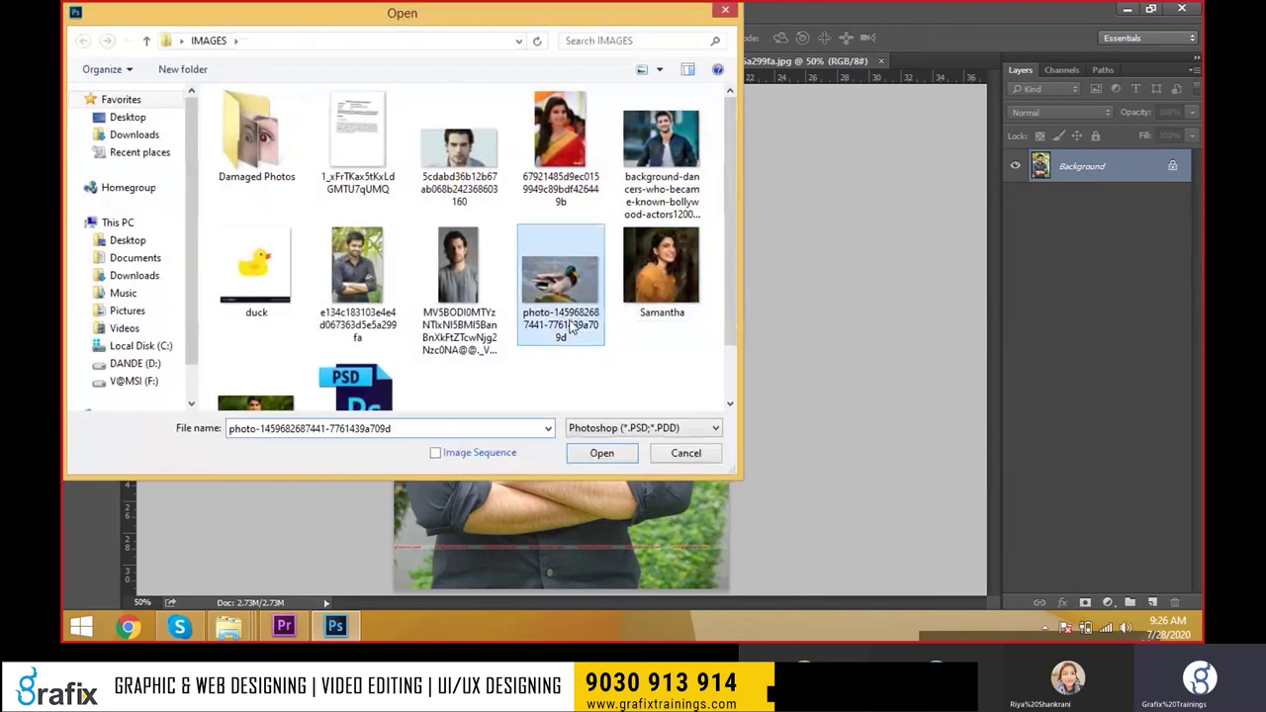
pyautogui.scroll(-1, 471, 299)
pyautogui.scroll(1, 472, 300)
pyautogui.click(129, 240)
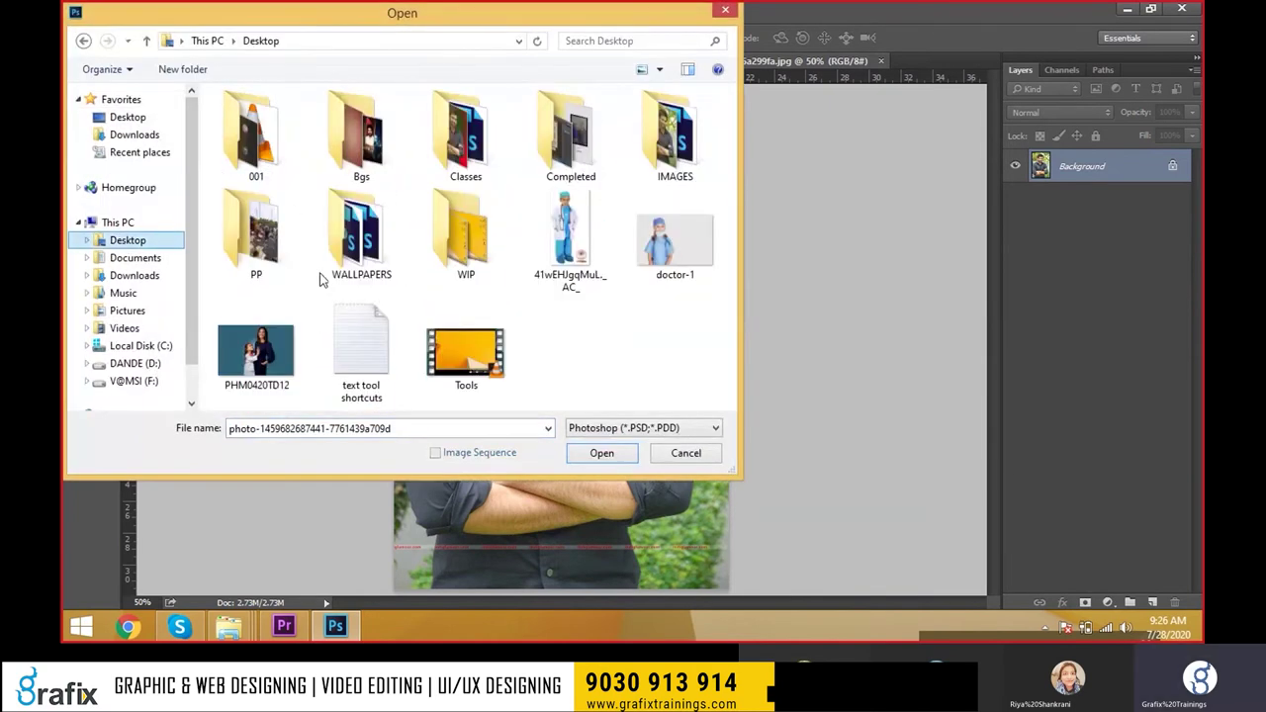
pyautogui.doubleClick(465, 134)
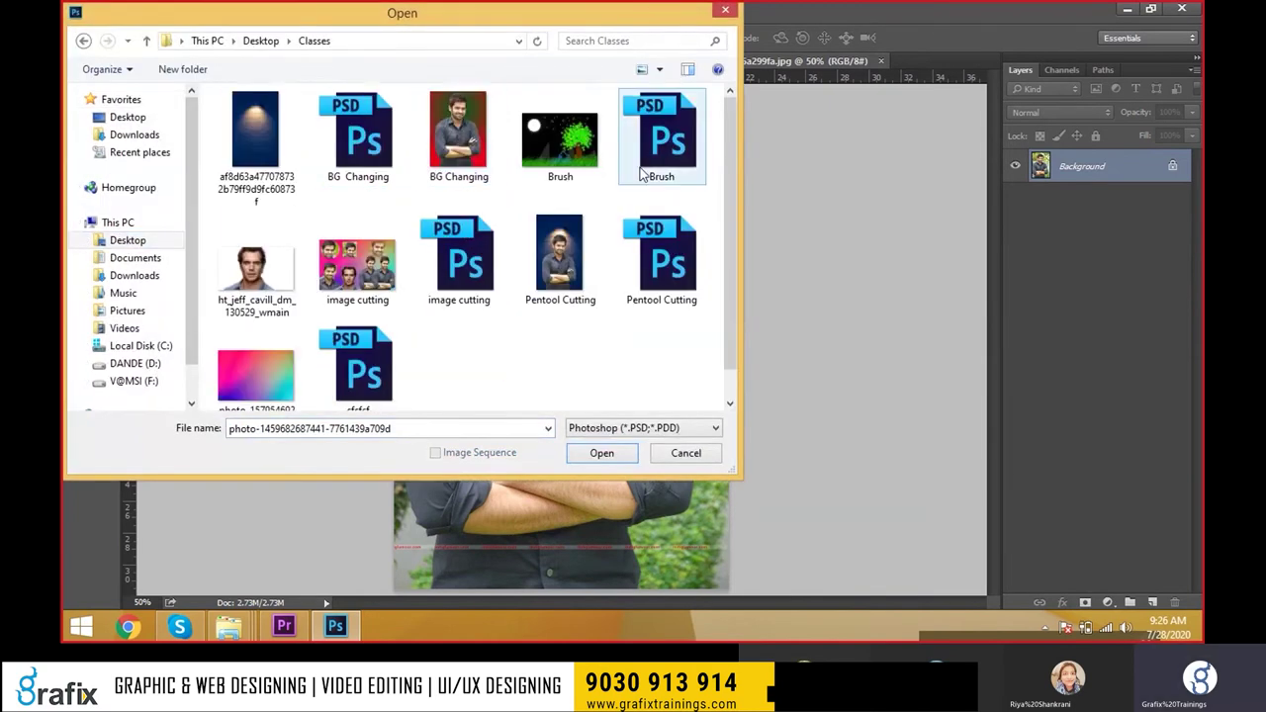
pyautogui.click(669, 150)
pyautogui.doubleClick(669, 146)
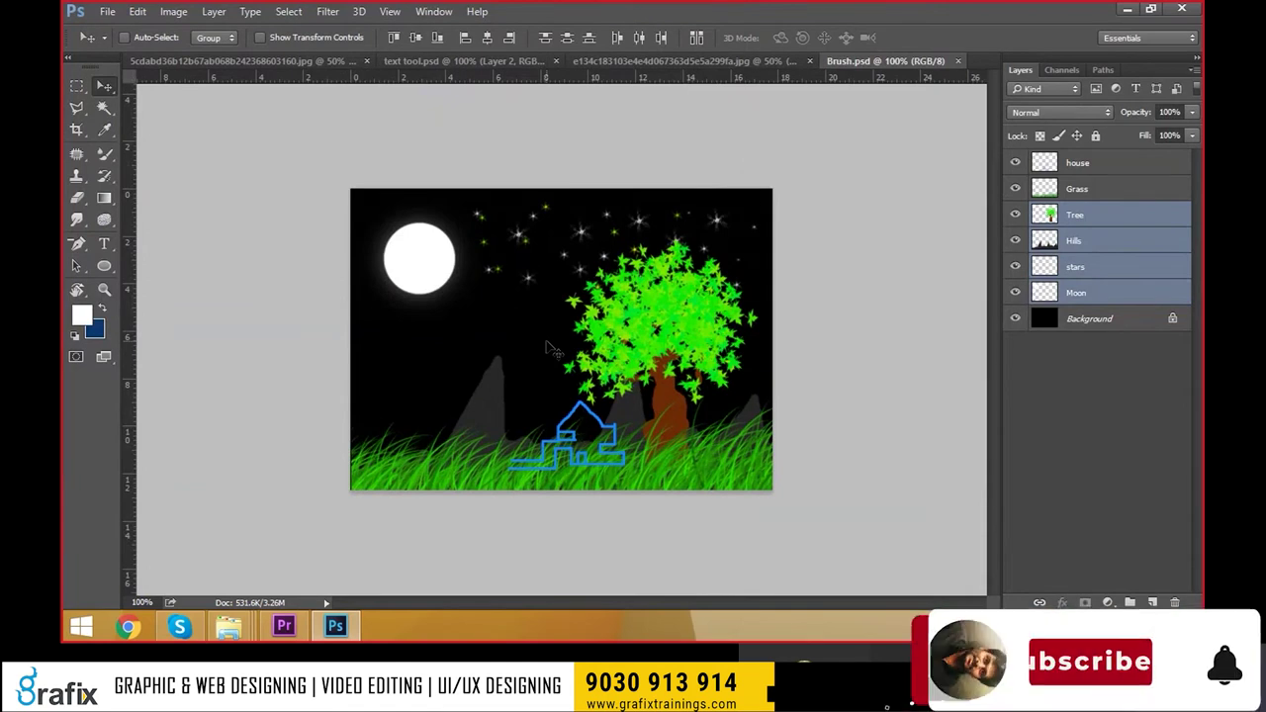
pyautogui.click(108, 11)
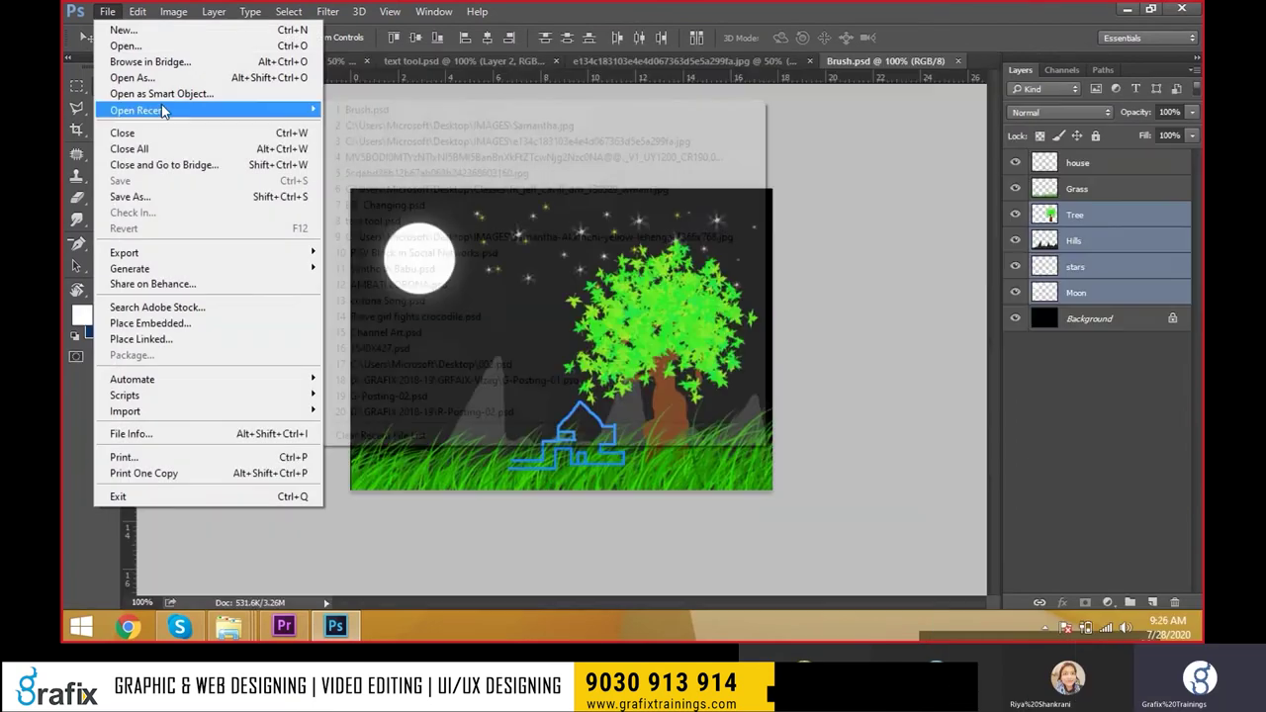
# Select passages of the Smart Objects note in Notepad, select all, then return to Photoshop.
pyautogui.click(156, 98)
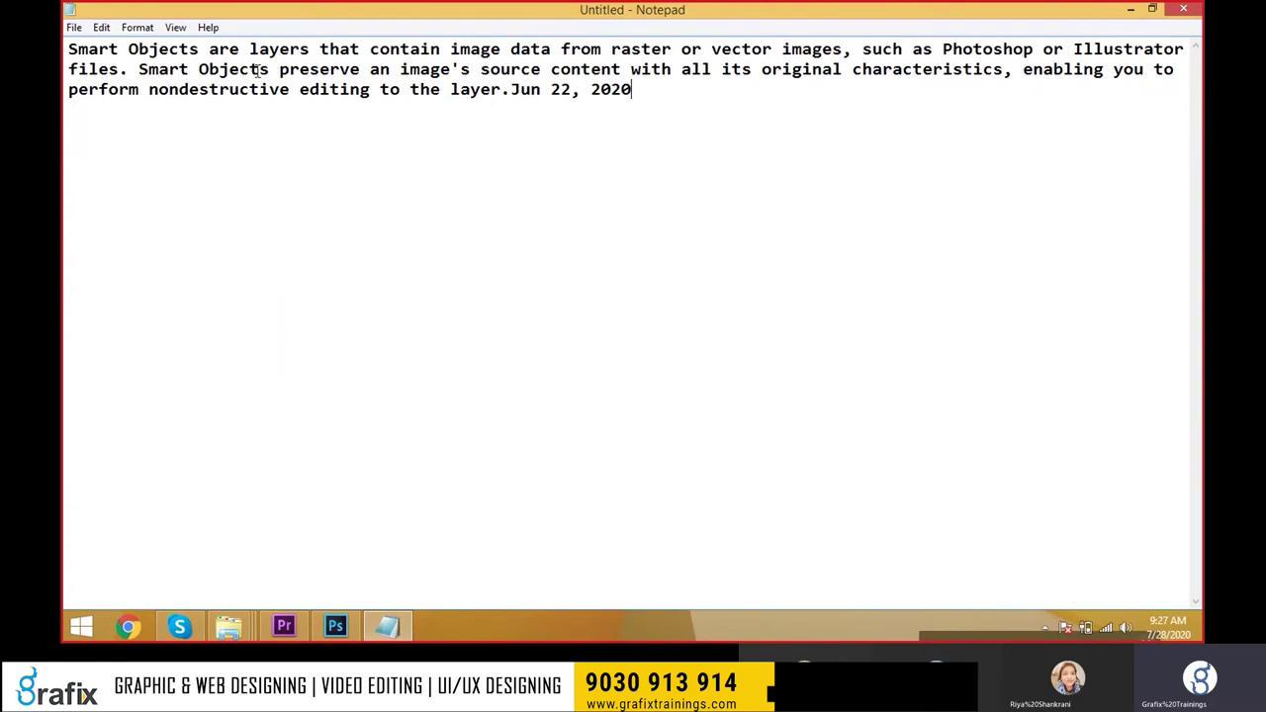
pyautogui.moveTo(551, 69); pyautogui.dragTo(638, 65)
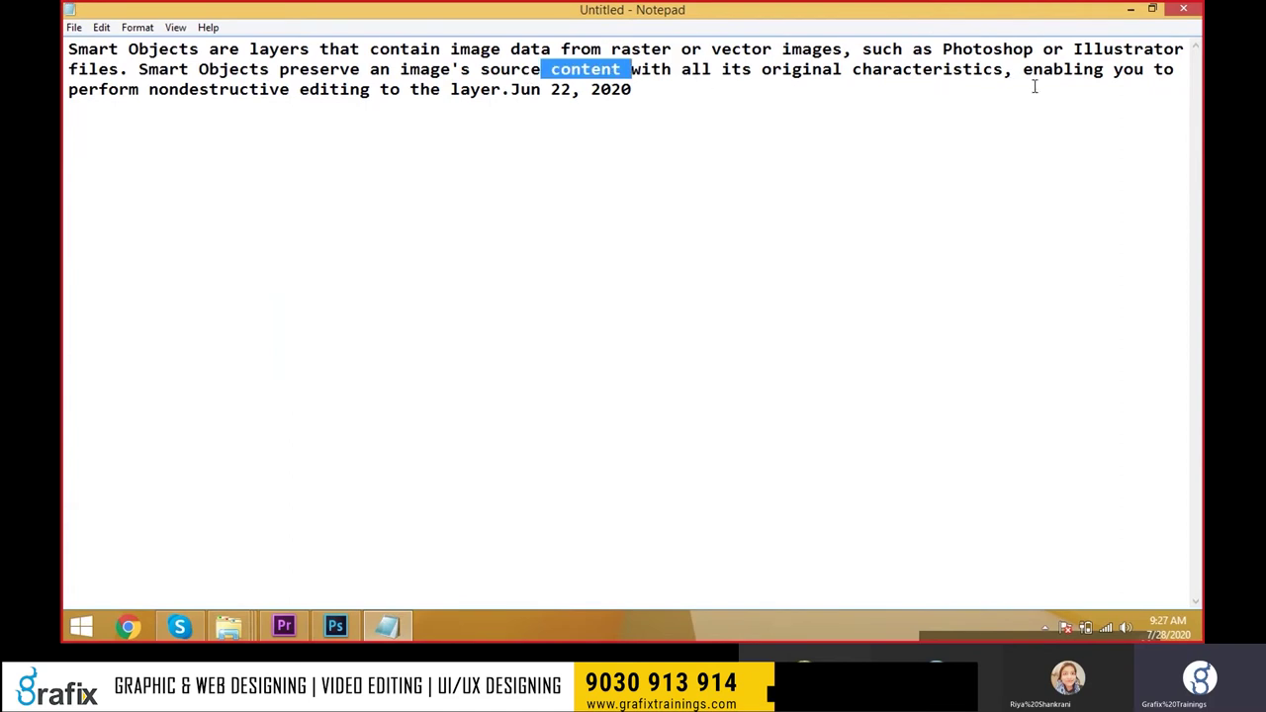
pyautogui.moveTo(158, 89); pyautogui.dragTo(874, 116)
pyautogui.click(874, 115)
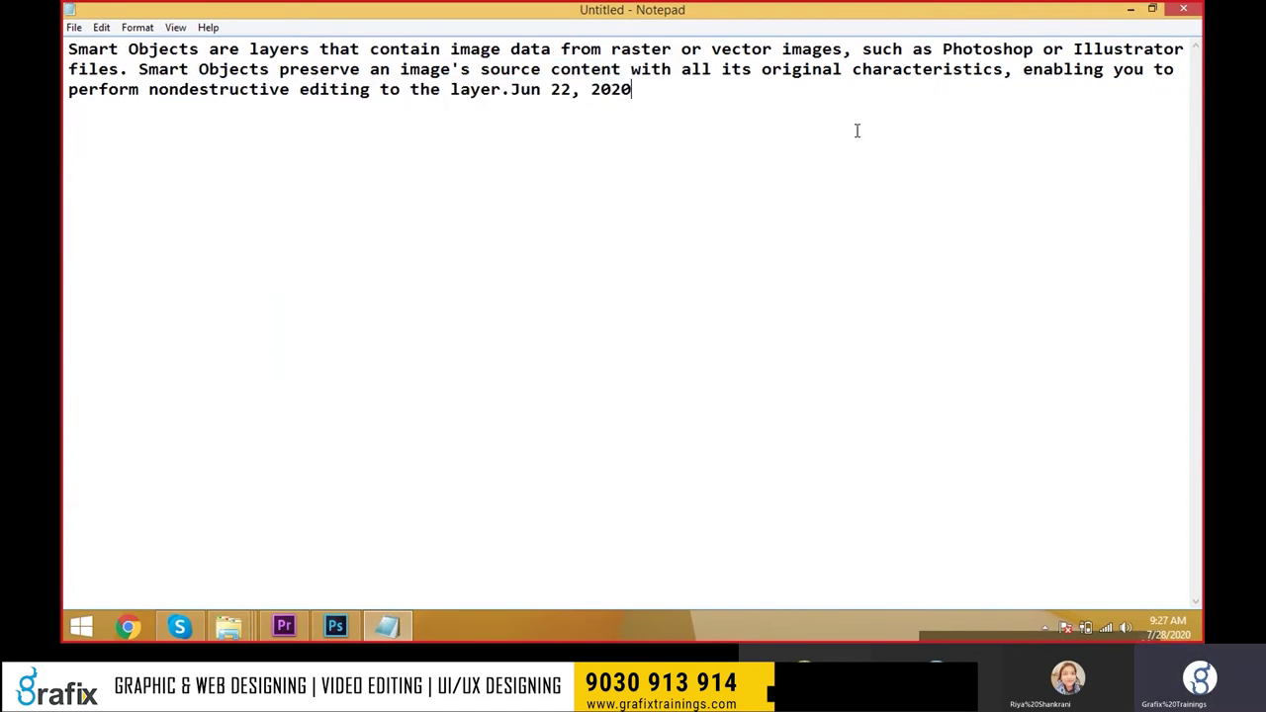
pyautogui.hotkey('ctrl', 'a')
pyautogui.hotkey('alt', 'Tab')
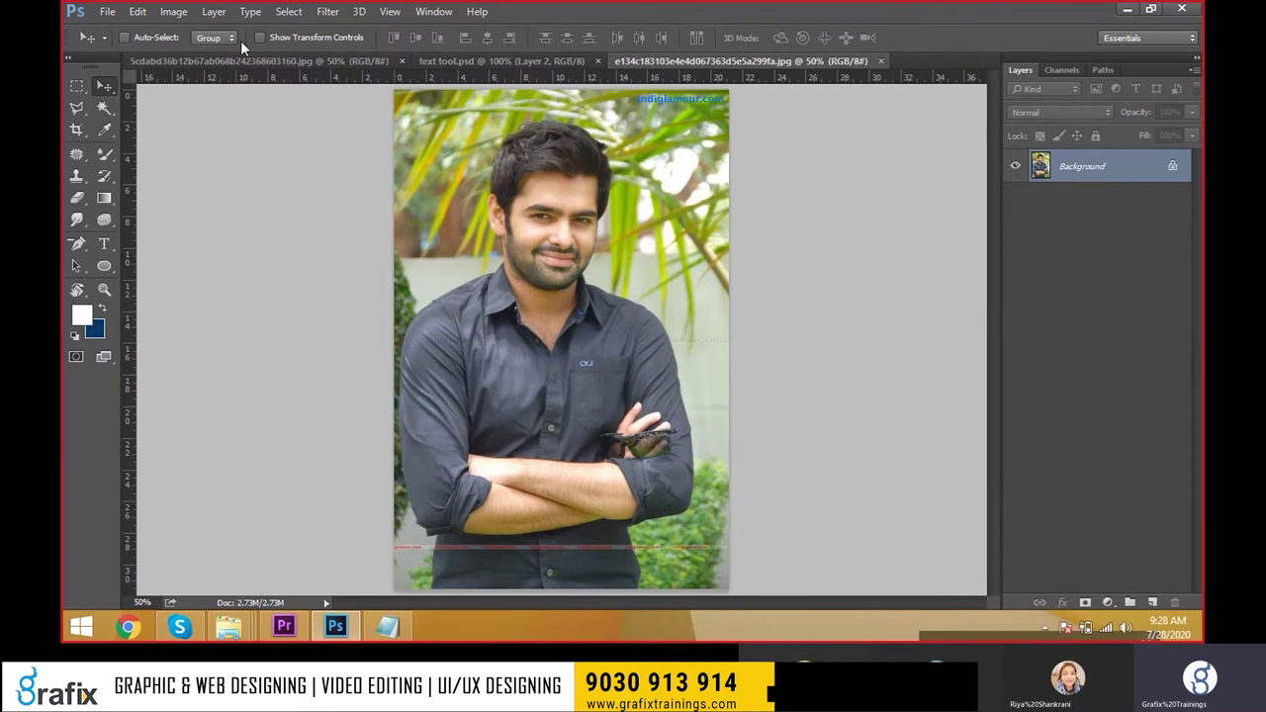
# Create a new blank document 18 inches wide by 16 inches high.
pyautogui.click(521, 67)
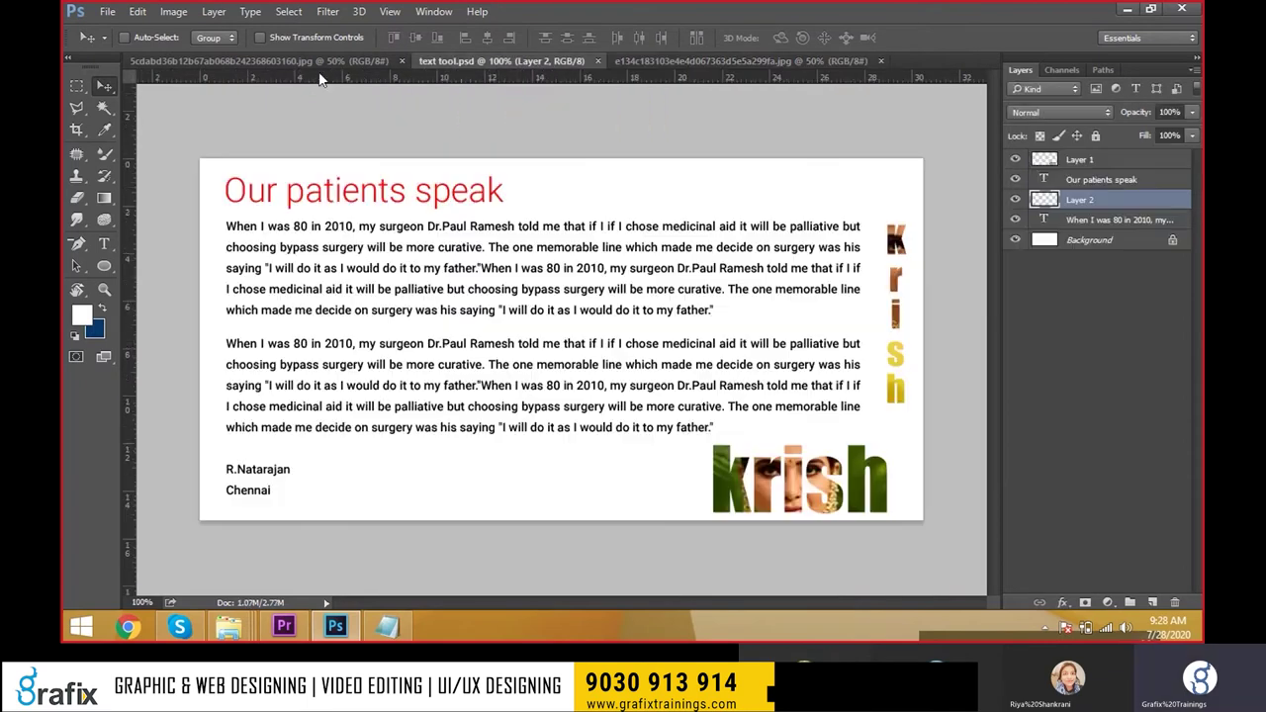
pyautogui.click(669, 61)
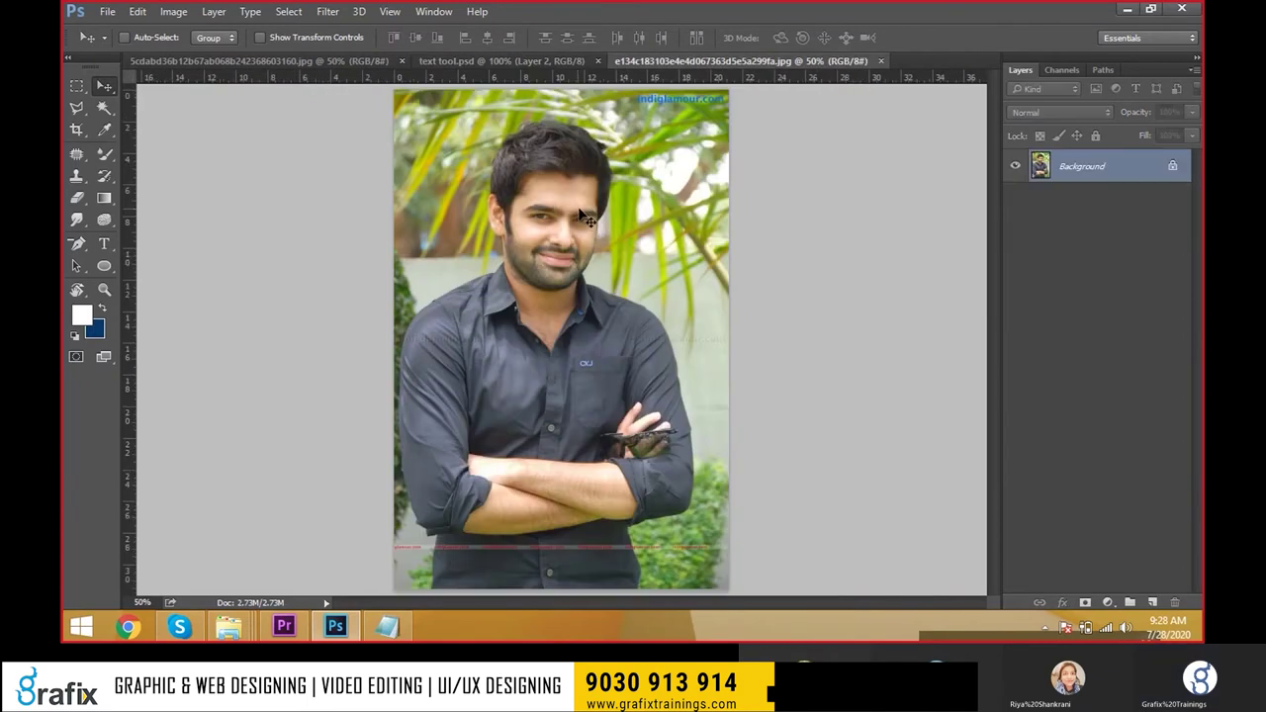
pyautogui.hotkey('ctrl', 'n')
pyautogui.press('Tab')
pyautogui.write('25')
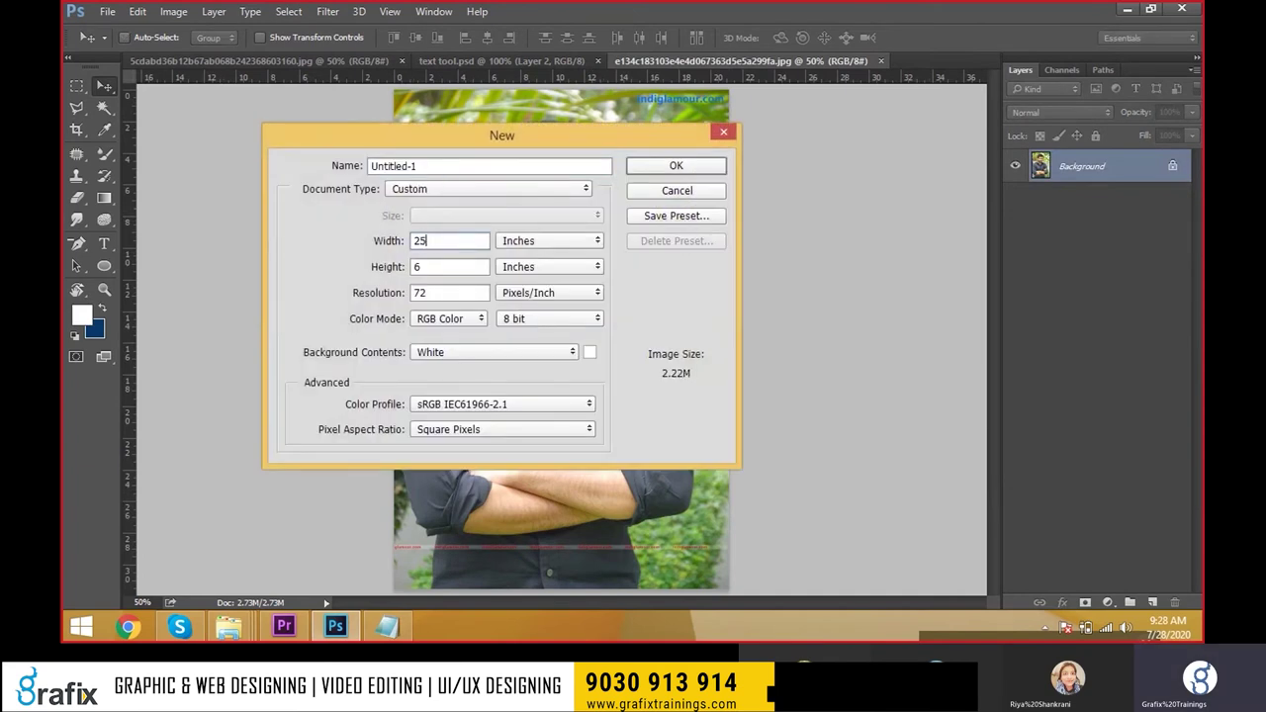
pyautogui.press('Tab')
pyautogui.write('2')
pyautogui.press('Tab')
pyautogui.click(433, 267)
pyautogui.write('5')
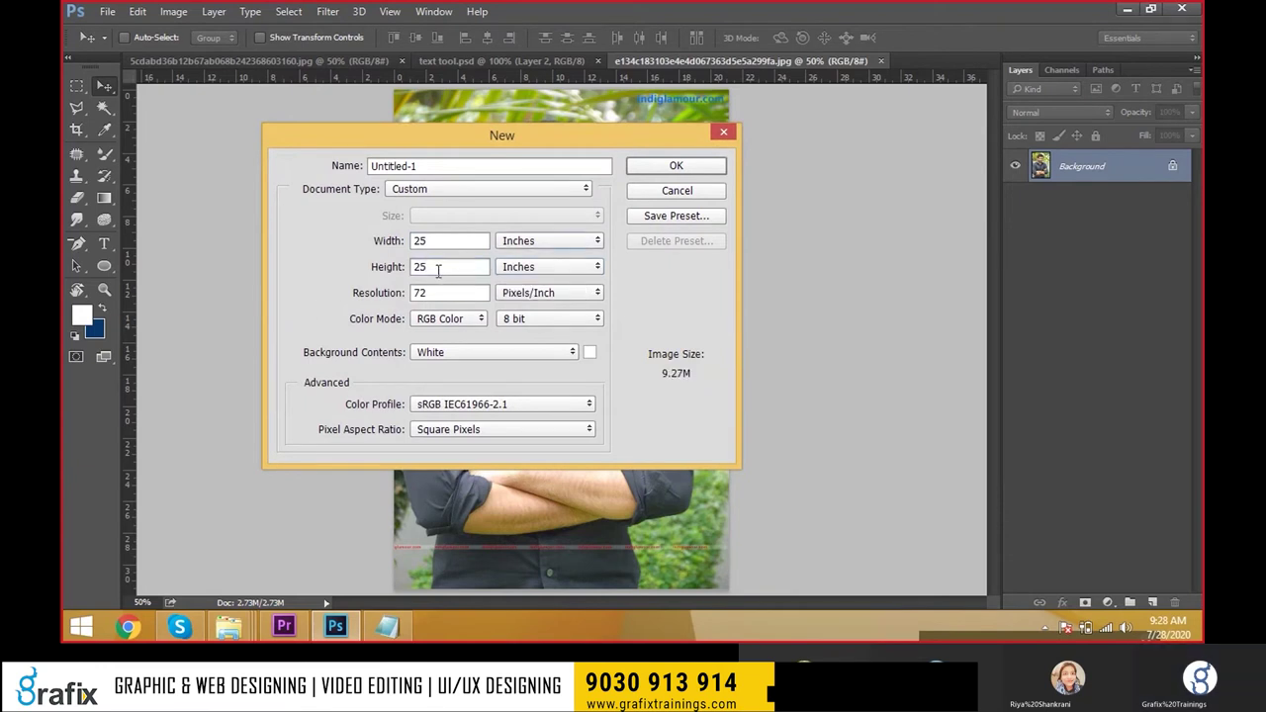
pyautogui.hotkey('shift', 'Tab')
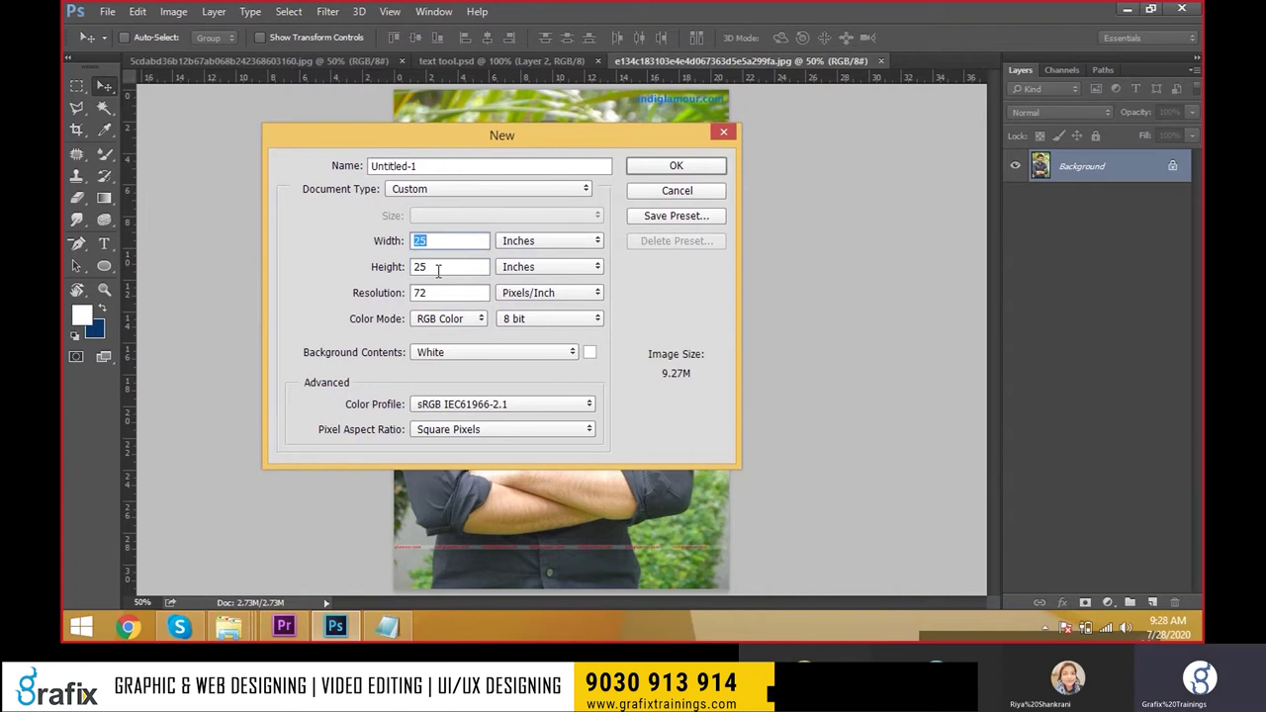
pyautogui.write('18')
pyautogui.press('Tab')
pyautogui.write('16')
pyautogui.press('Return')
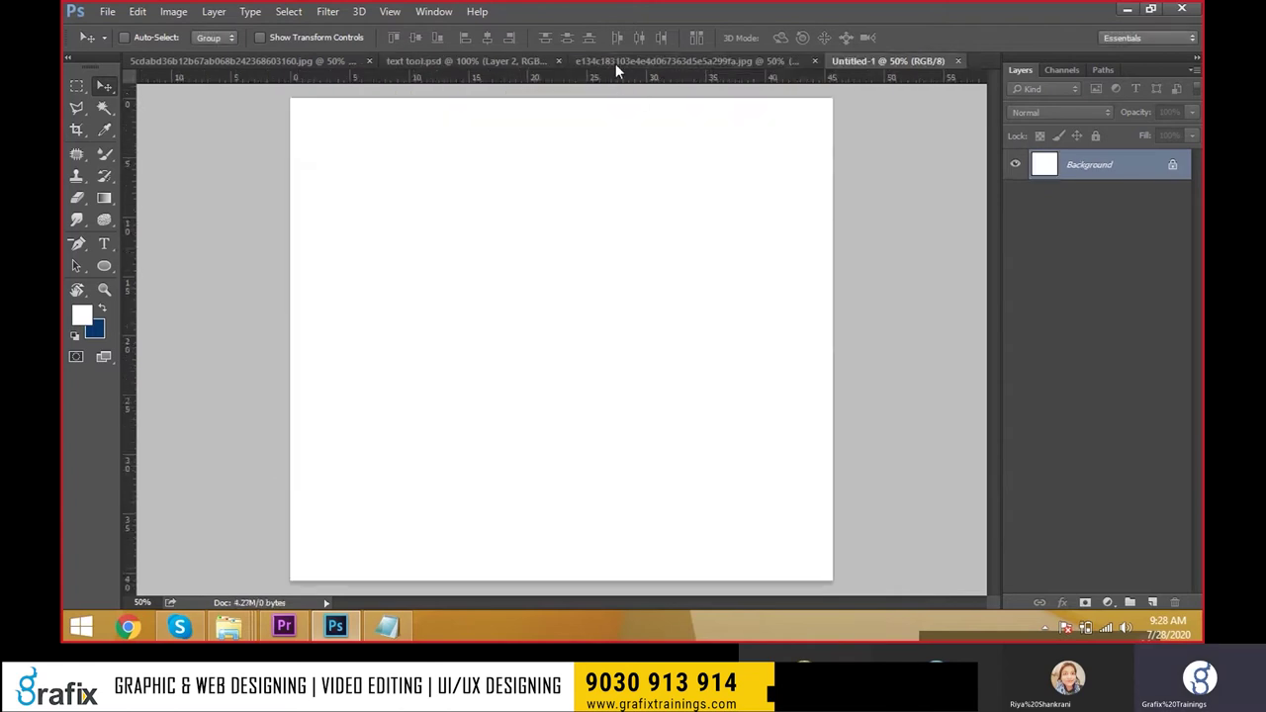
# Close the portrait photos and text tool.psd, leaving Untitled-1 open.
pyautogui.click(615, 61)
pyautogui.hotkey('ctrl', 'w')
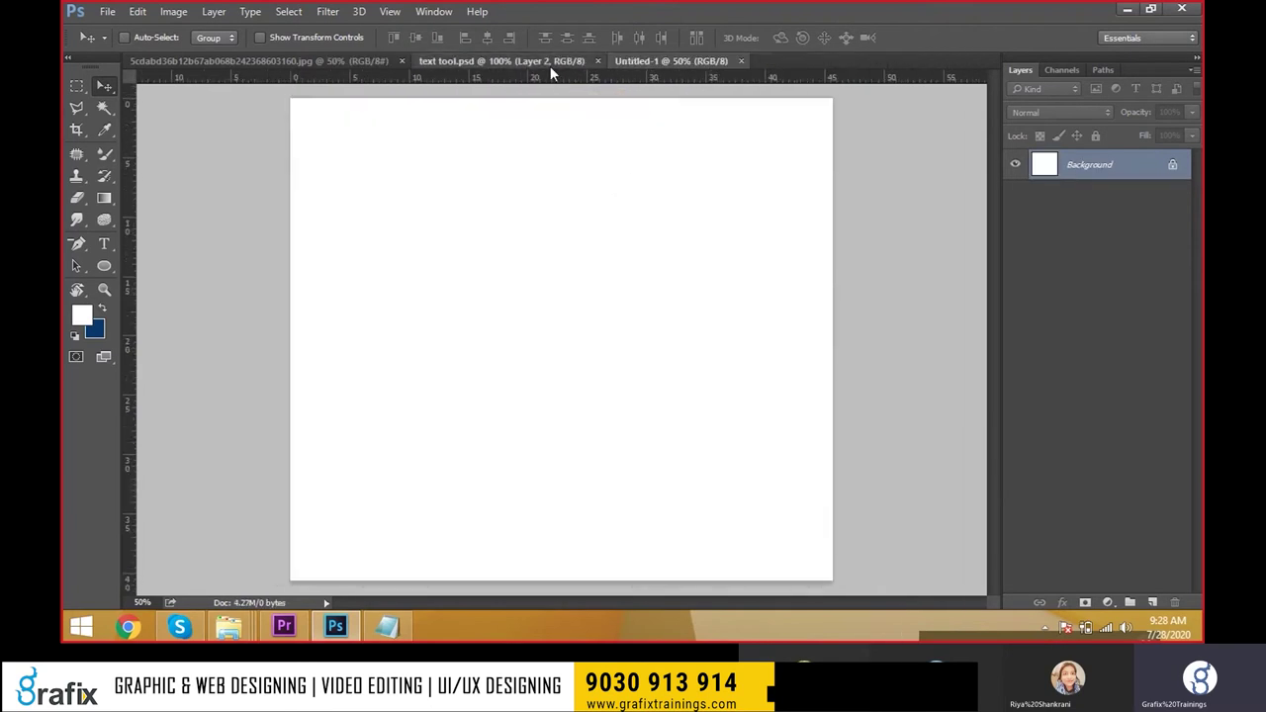
pyautogui.click(598, 60)
pyautogui.click(351, 65)
pyautogui.hotkey('ctrl', 'w')
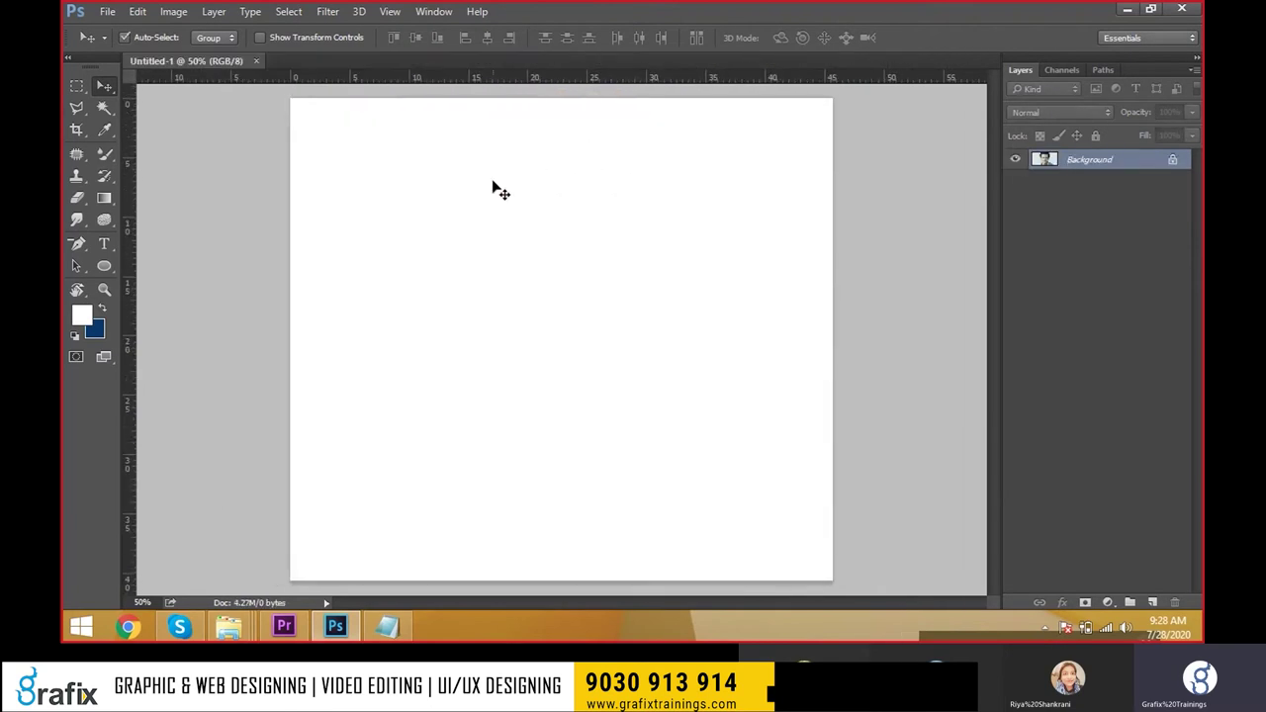
pyautogui.click(106, 11)
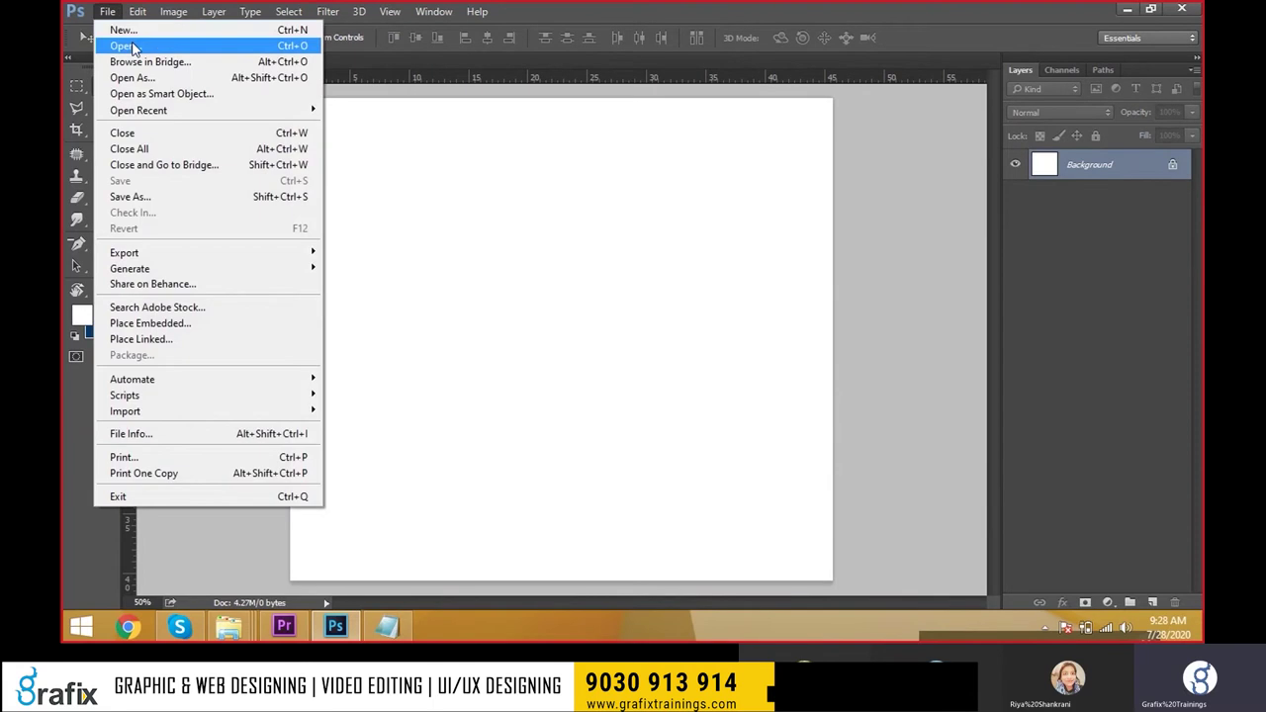
# Open the standing-man portrait JPG from the IMAGES folder.
pyautogui.click(129, 42)
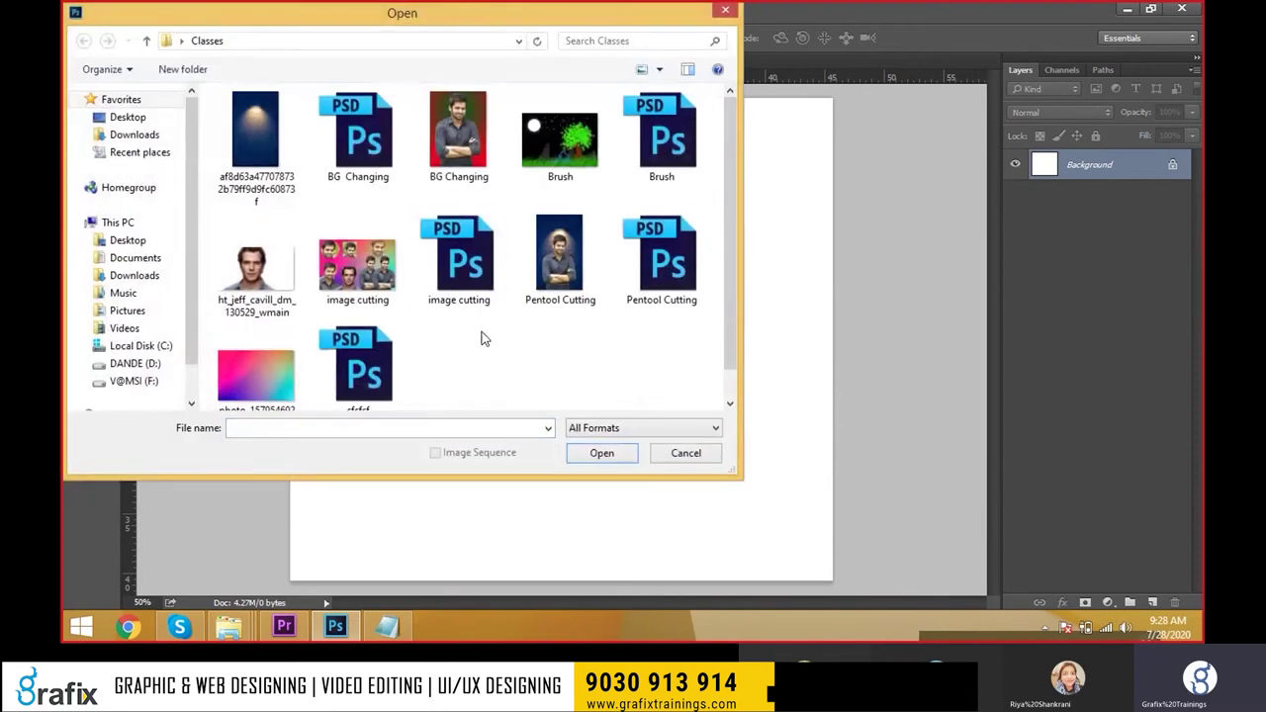
pyautogui.hotkey('alt', 'Up')
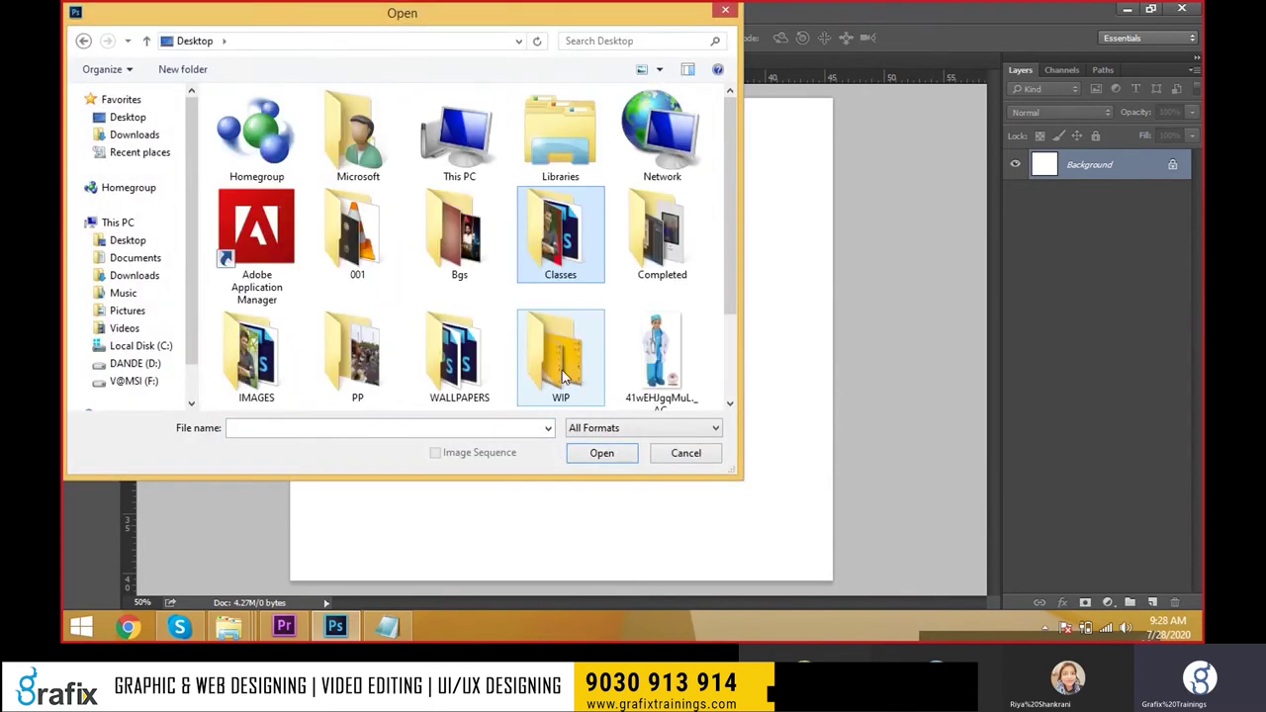
pyautogui.doubleClick(563, 265)
pyautogui.hotkey('alt', 'Up')
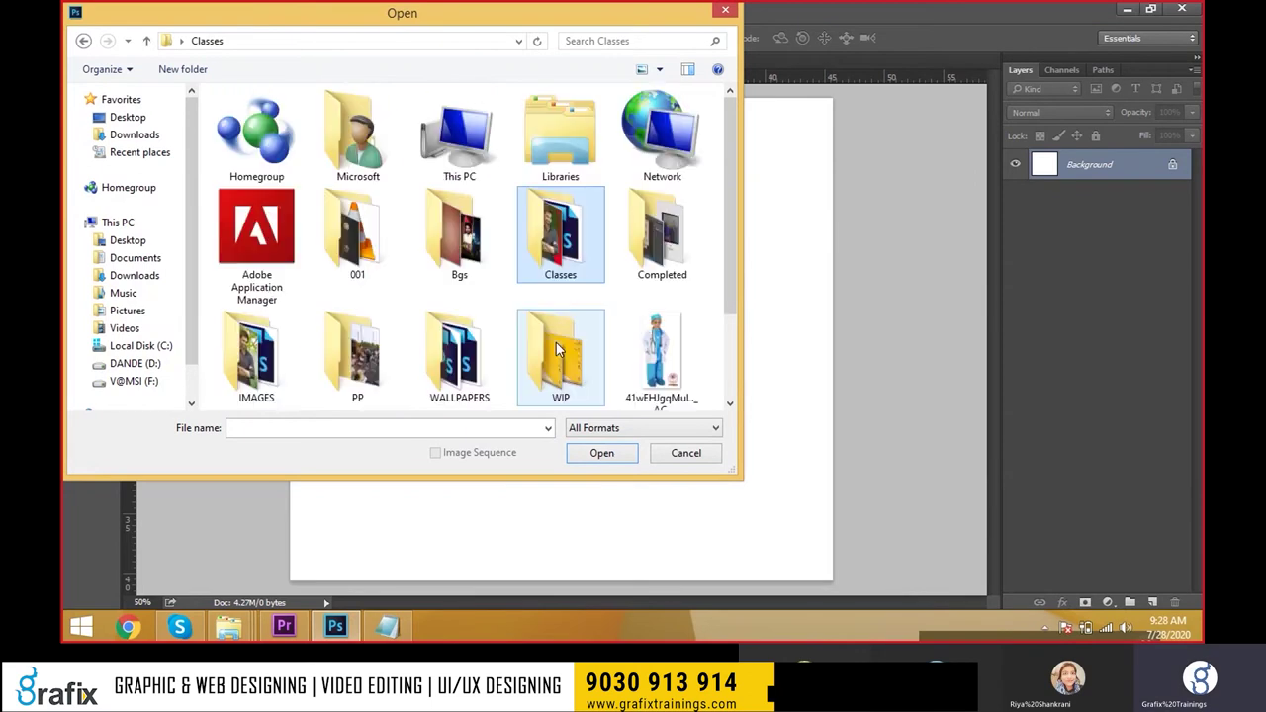
pyautogui.doubleClick(597, 250)
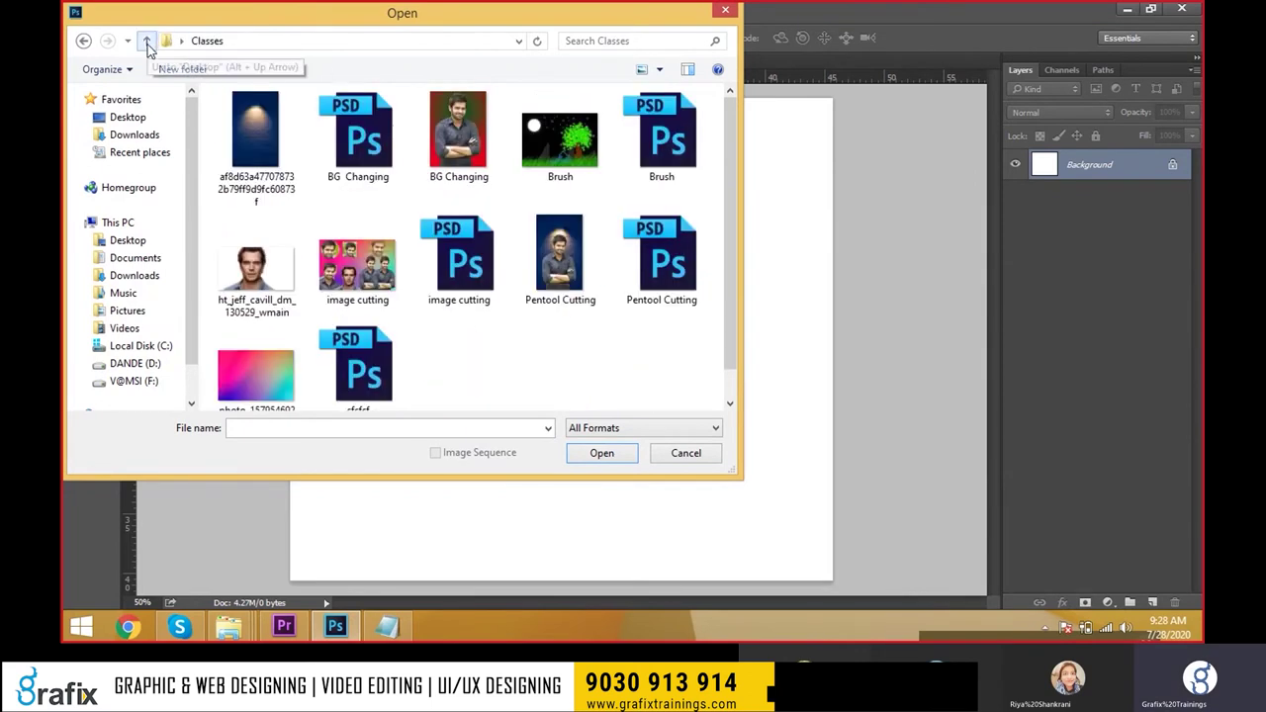
pyautogui.hotkey('alt', 'Up')
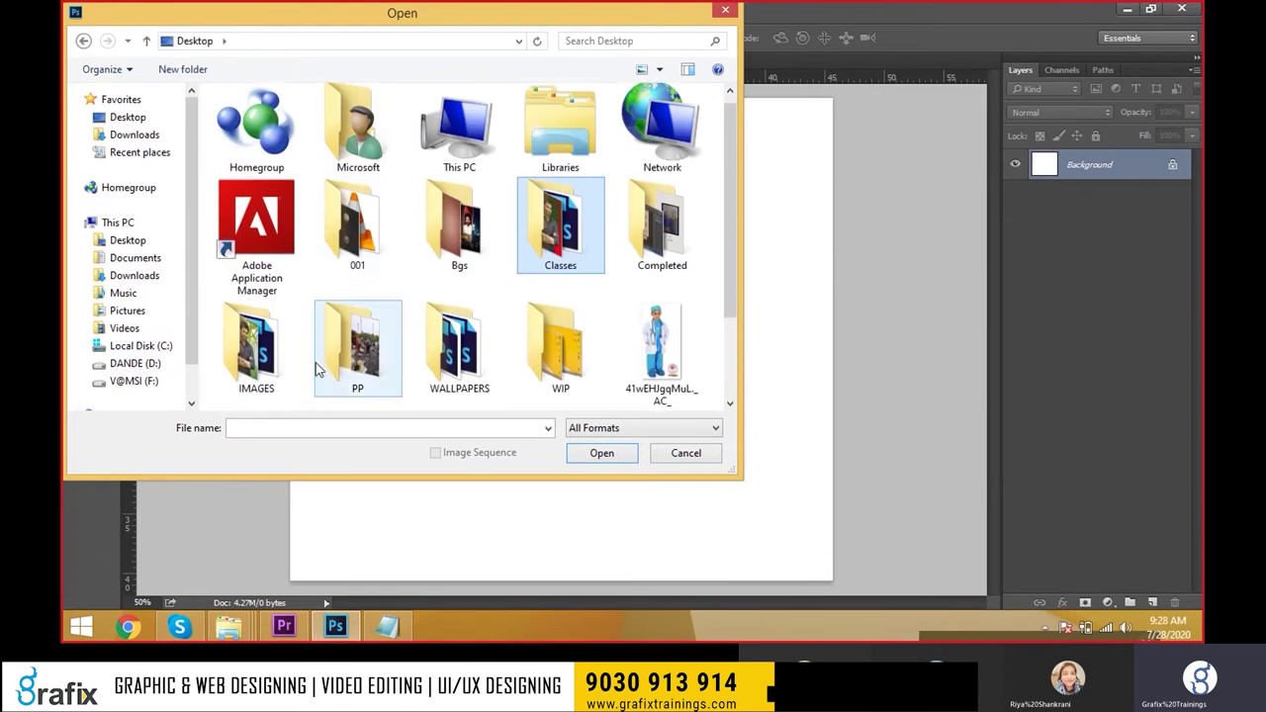
pyautogui.doubleClick(256, 352)
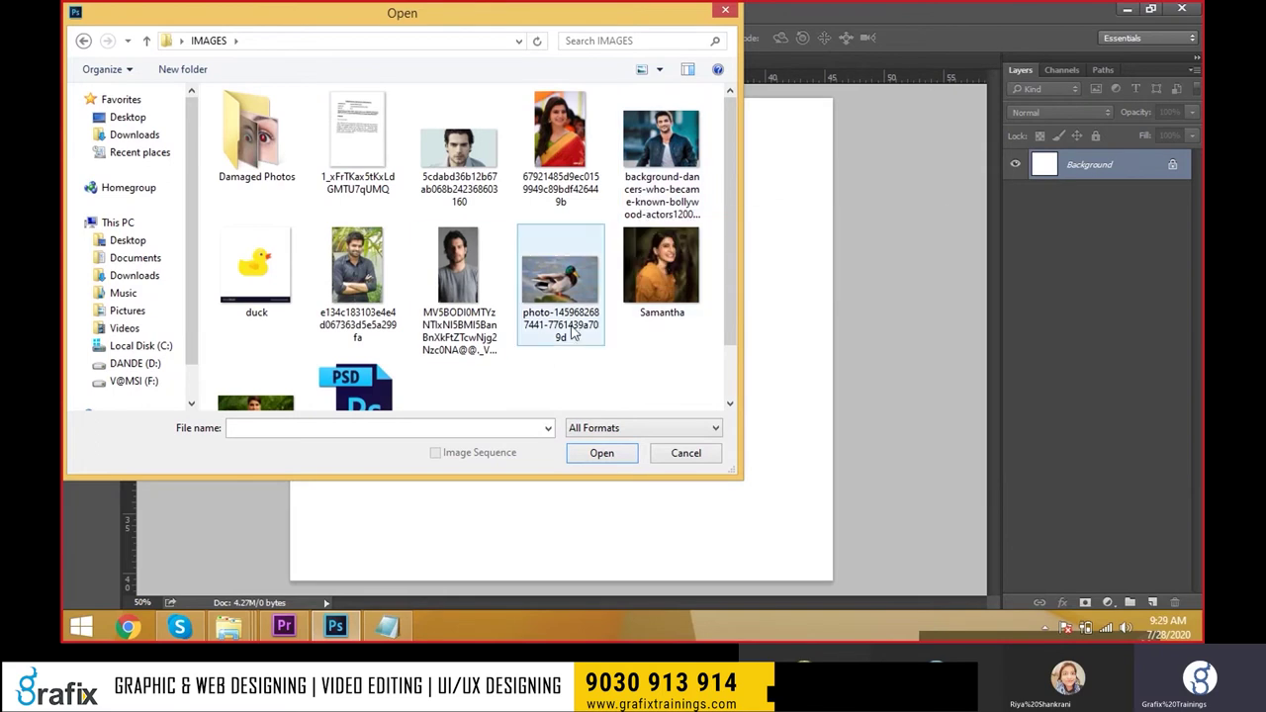
pyautogui.click(357, 277)
pyautogui.click(602, 452)
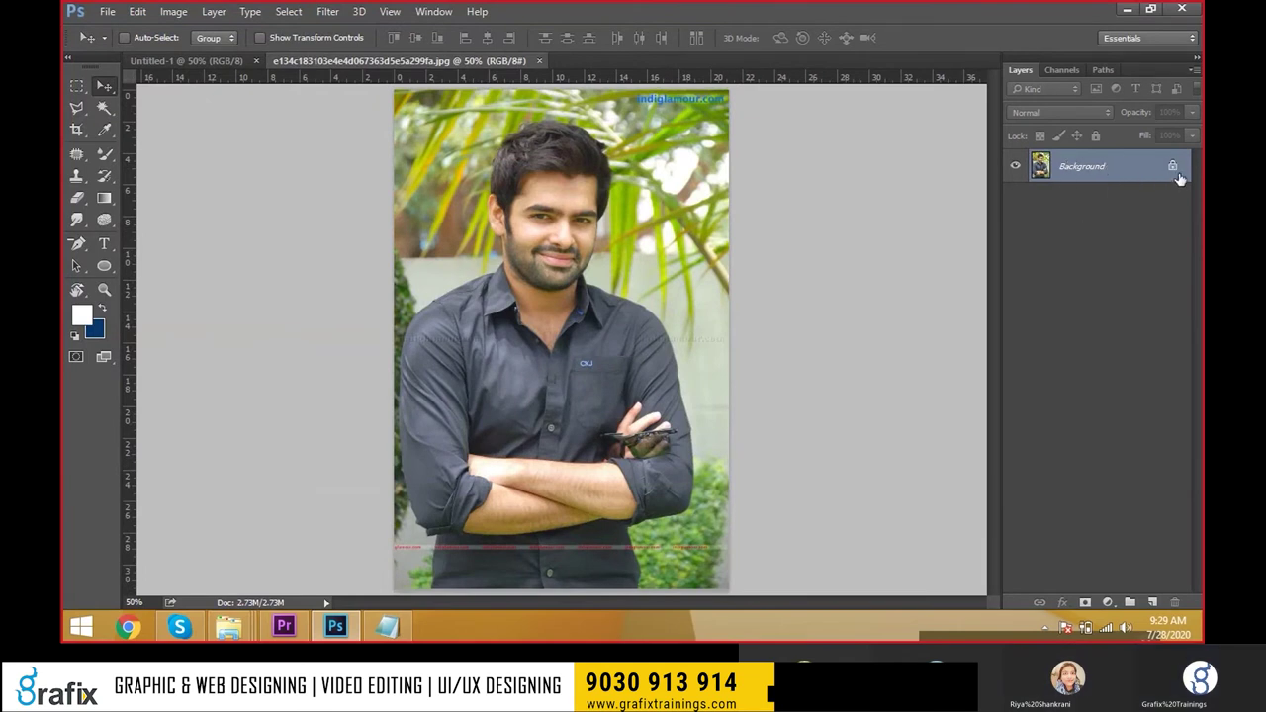
# Copy the photo into Untitled-1, scale it down as Layer 1, and close the source JPG.
pyautogui.moveTo(579, 168)
pyautogui.mouseDown()
pyautogui.moveTo(332, 168)
pyautogui.moveTo(524, 243)
pyautogui.mouseUp()
pyautogui.hotkey('ctrl', 't')
pyautogui.moveTo(583, 105)
pyautogui.mouseDown()
pyautogui.moveTo(453, 326)
pyautogui.moveTo(380, 267)
pyautogui.mouseUp()
pyautogui.press('Return')
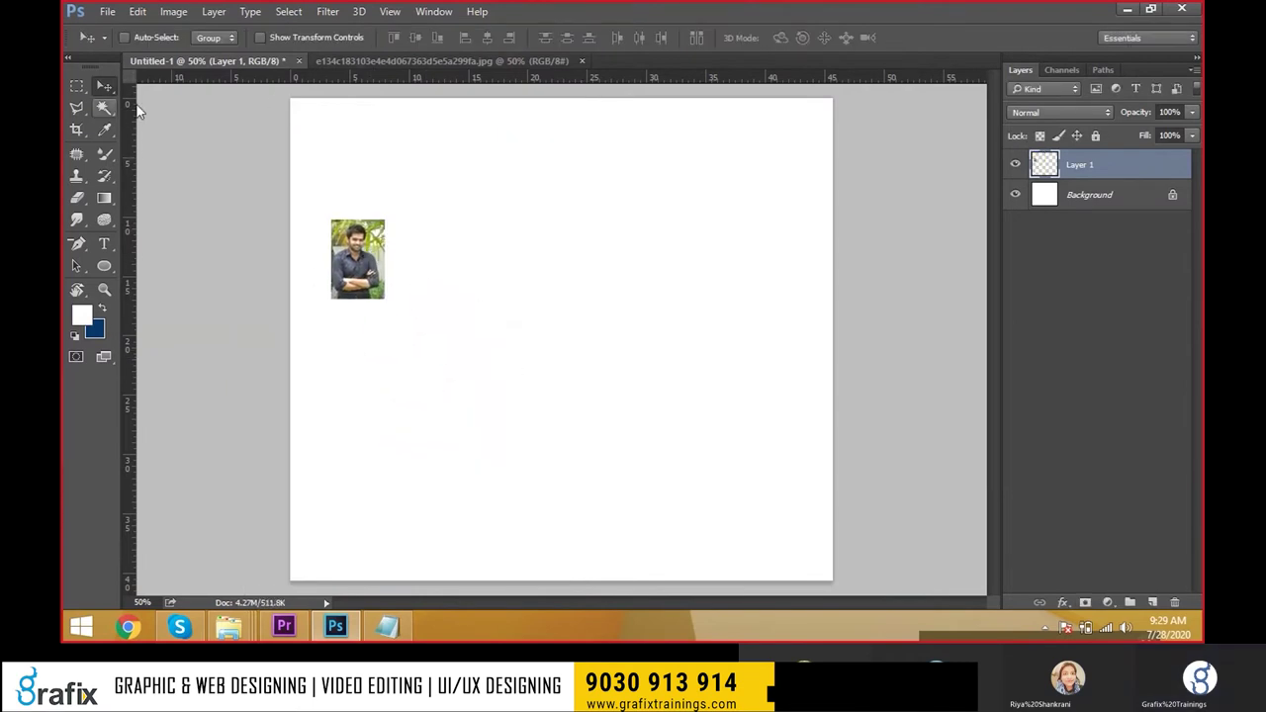
pyautogui.click(376, 59)
pyautogui.hotkey('ctrl', 'w')
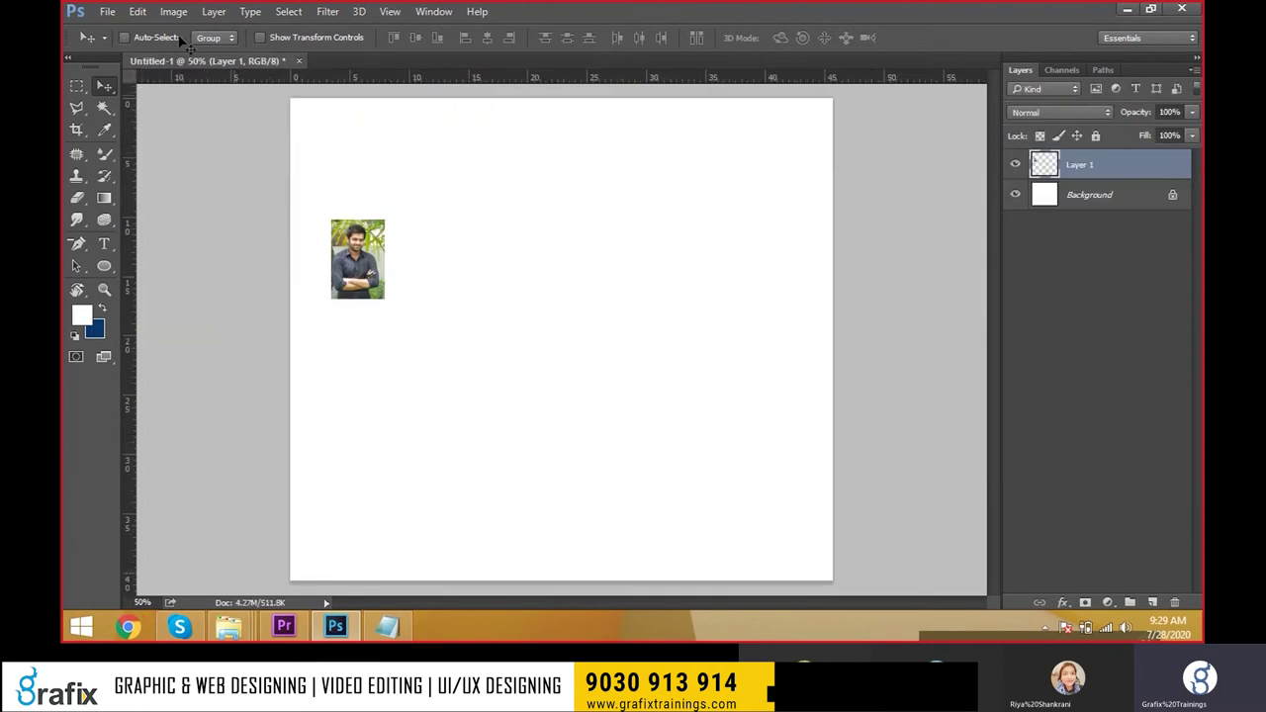
# Open the portrait JPG from IMAGES as a Smart Object.
pyautogui.click(107, 11)
pyautogui.click(174, 97)
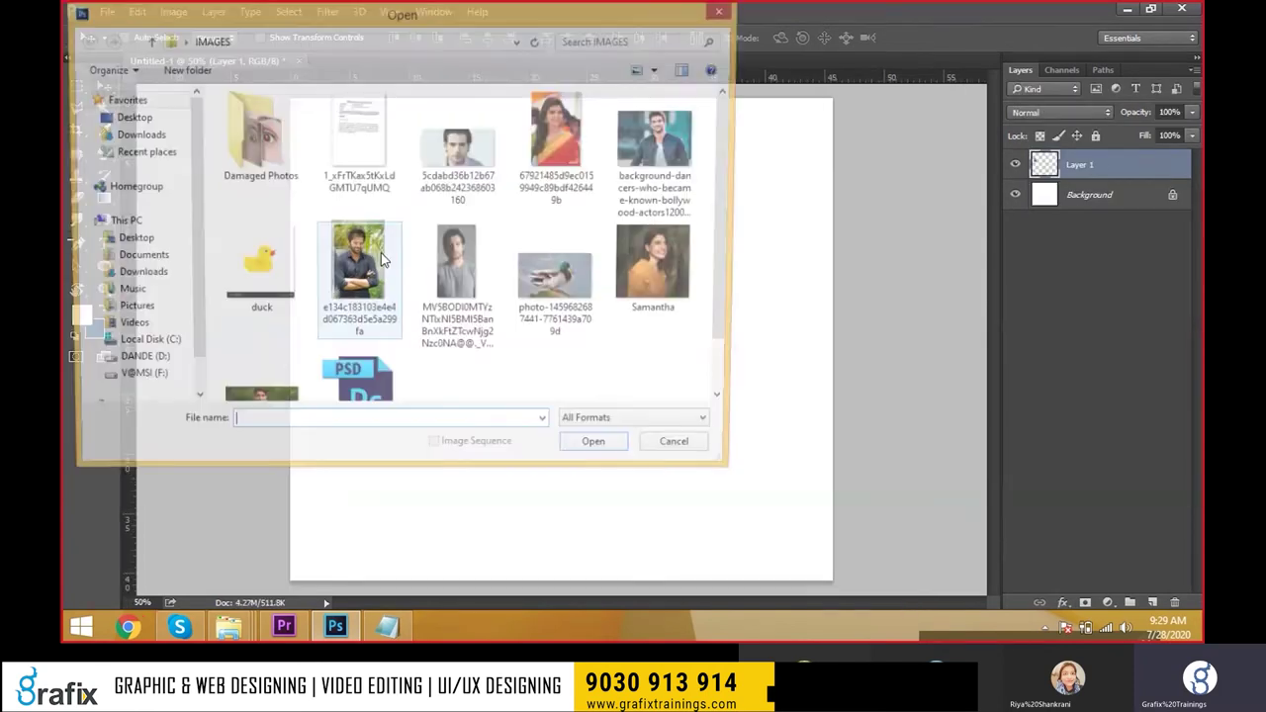
pyautogui.doubleClick(391, 292)
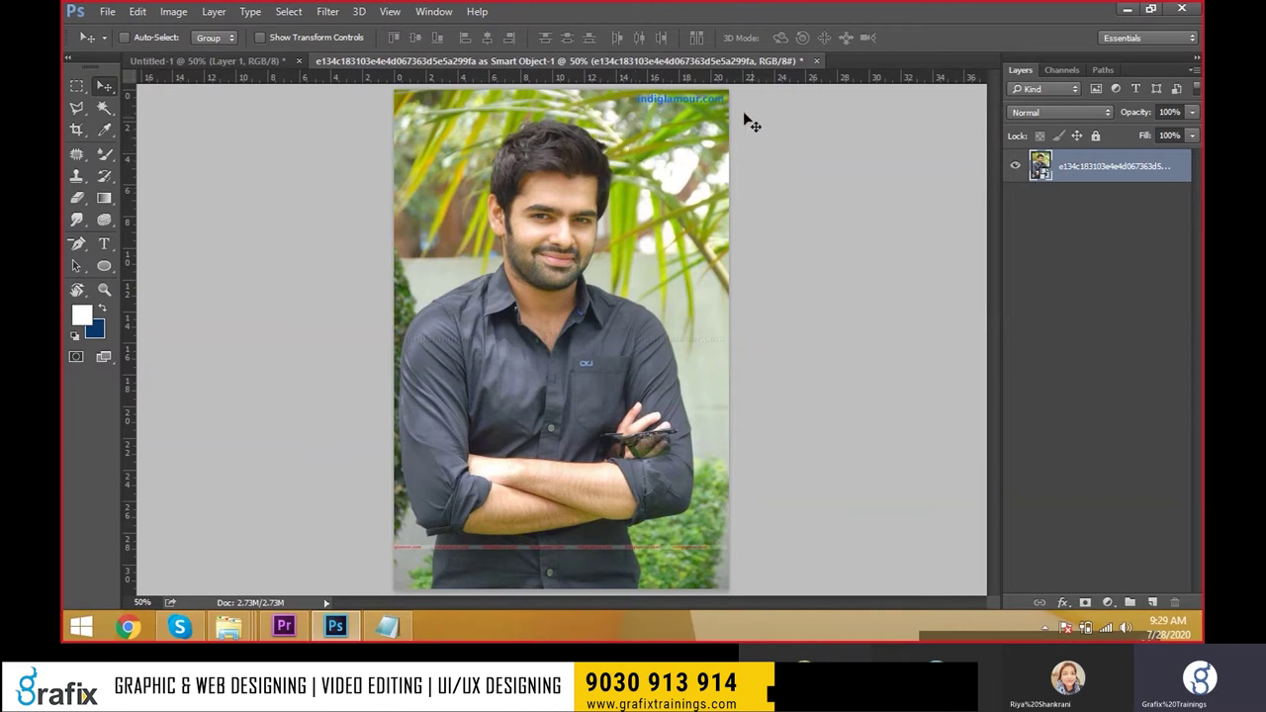
# Drag the Smart Object portrait into Untitled-1 and shrink it to a thumbnail.
pyautogui.moveTo(688, 210)
pyautogui.mouseDown()
pyautogui.moveTo(300, 63)
pyautogui.moveTo(545, 196)
pyautogui.moveTo(737, 237)
pyautogui.mouseUp()
pyautogui.hotkey('ctrl', 't')
pyautogui.moveTo(524, 97); pyautogui.dragTo(666, 301)
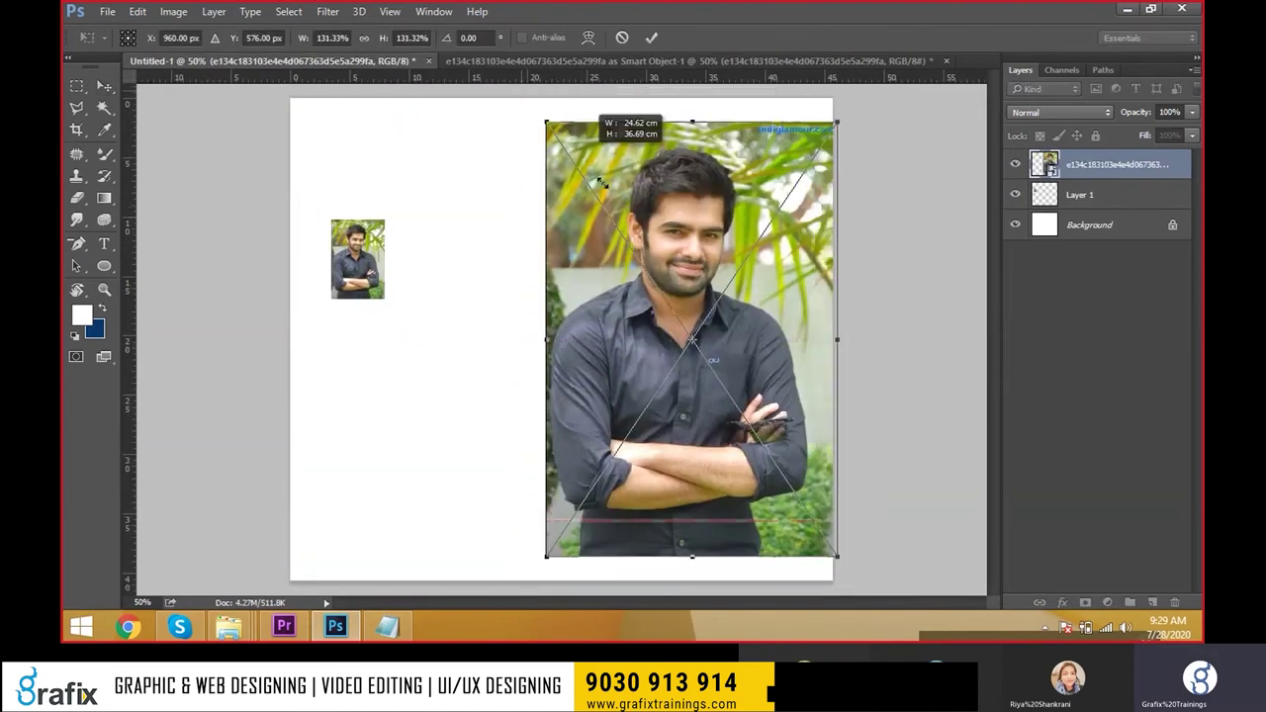
pyautogui.press('Return')
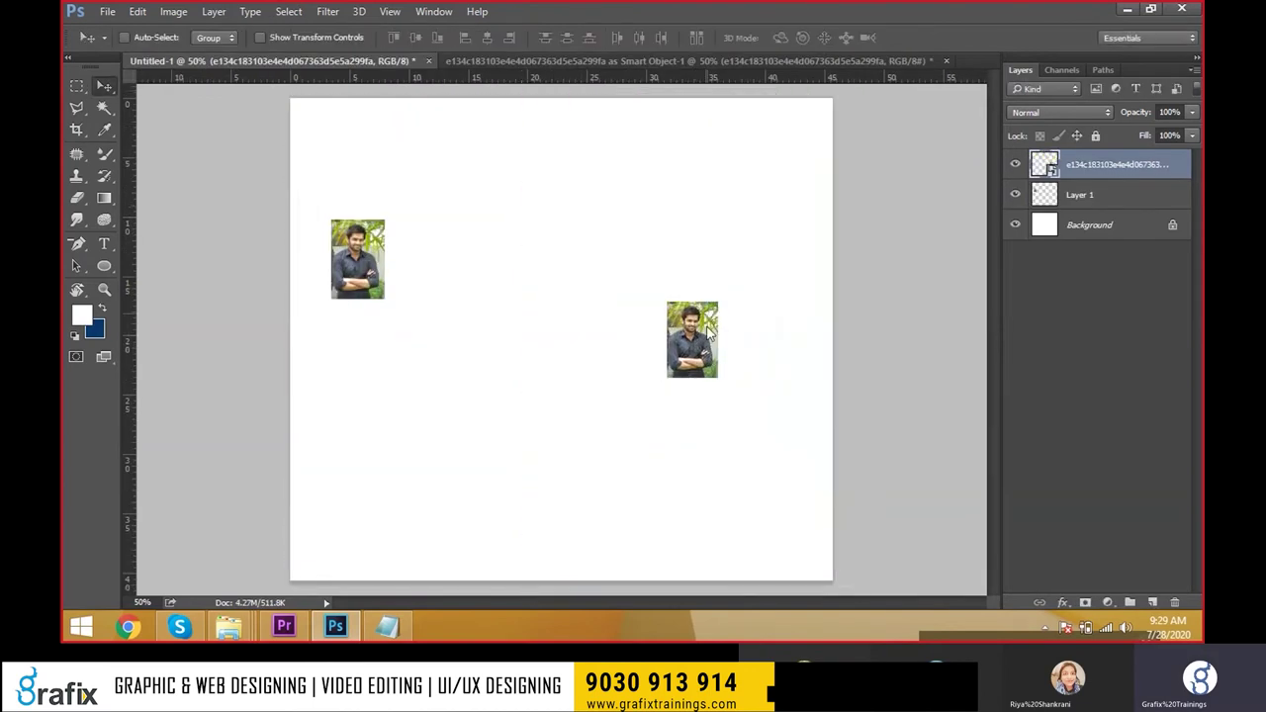
pyautogui.moveTo(711, 352); pyautogui.dragTo(732, 270)
# Undo the thumbnail resize and move, then drag the Smart Object into the right half.
pyautogui.hotkey('ctrl', 'alt', 'z')
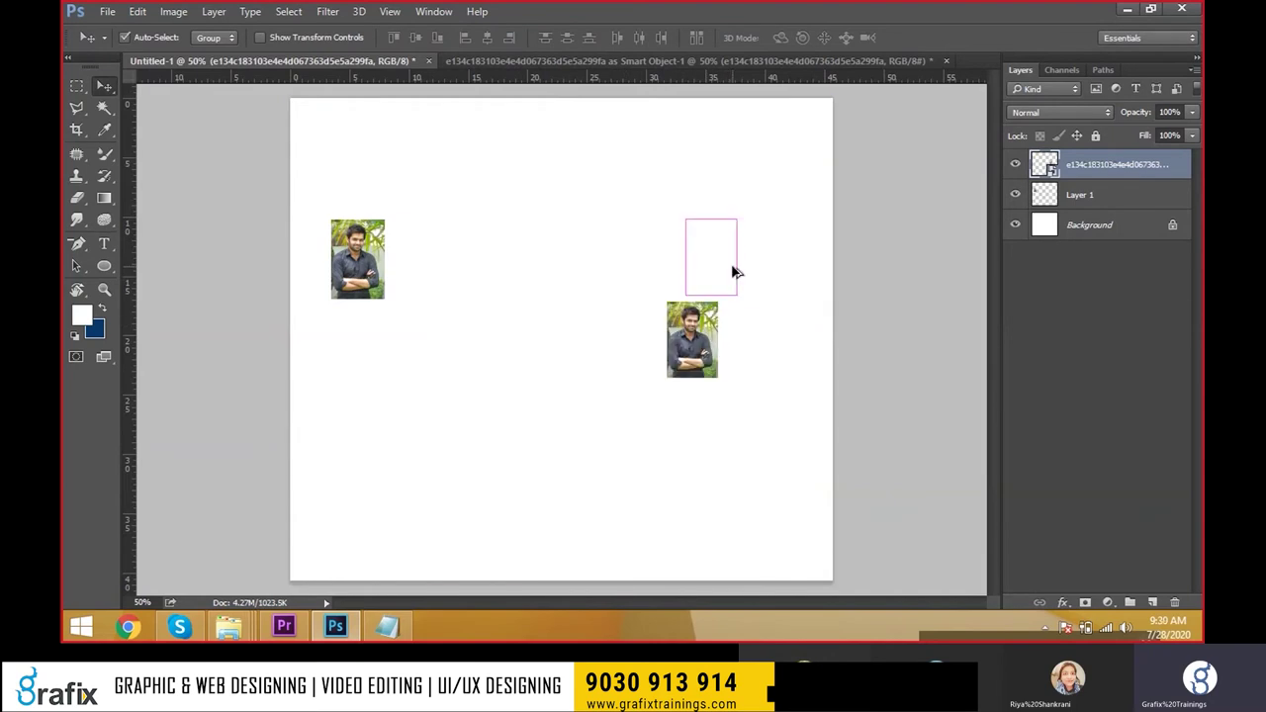
pyautogui.hotkey('ctrl', 'alt', 'z')
pyautogui.hotkey('ctrl', 'alt', 'z')
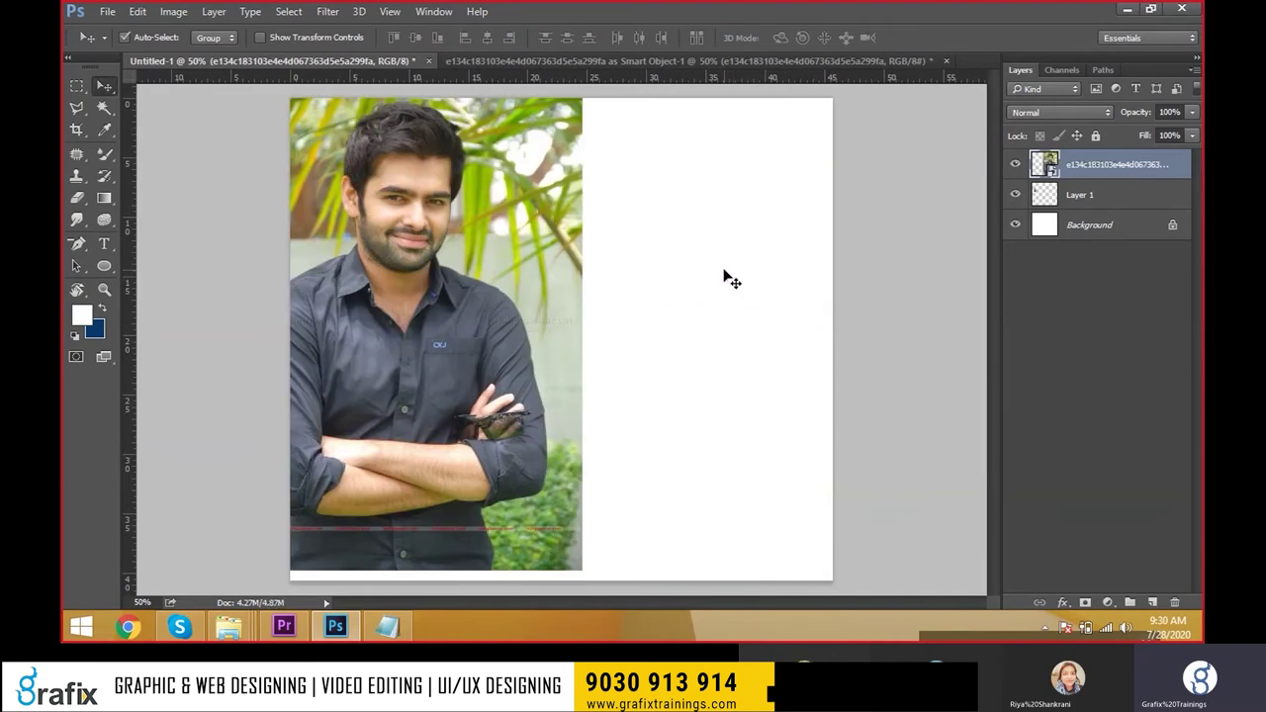
pyautogui.hotkey('ctrl', 'alt', 'z')
pyautogui.hotkey('ctrl', 'alt', 'z')
pyautogui.hotkey('ctrl', 'alt', 'z')
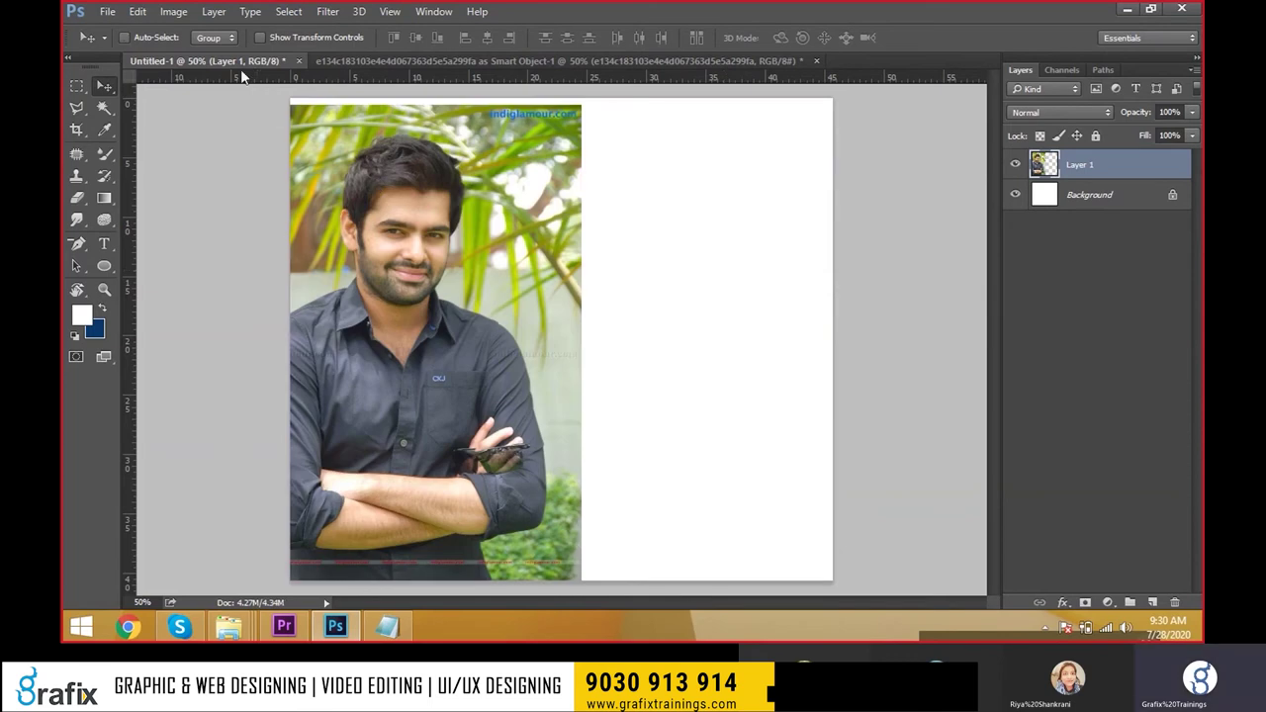
pyautogui.moveTo(524, 240)
pyautogui.mouseDown()
pyautogui.moveTo(492, 76)
pyautogui.moveTo(499, 156)
pyautogui.moveTo(723, 243)
pyautogui.mouseUp()
# Select Layer 1 and try repositioning and resizing it, cancelling the flipped resize.
pyautogui.rightClick(500, 203)
pyautogui.click(529, 206)
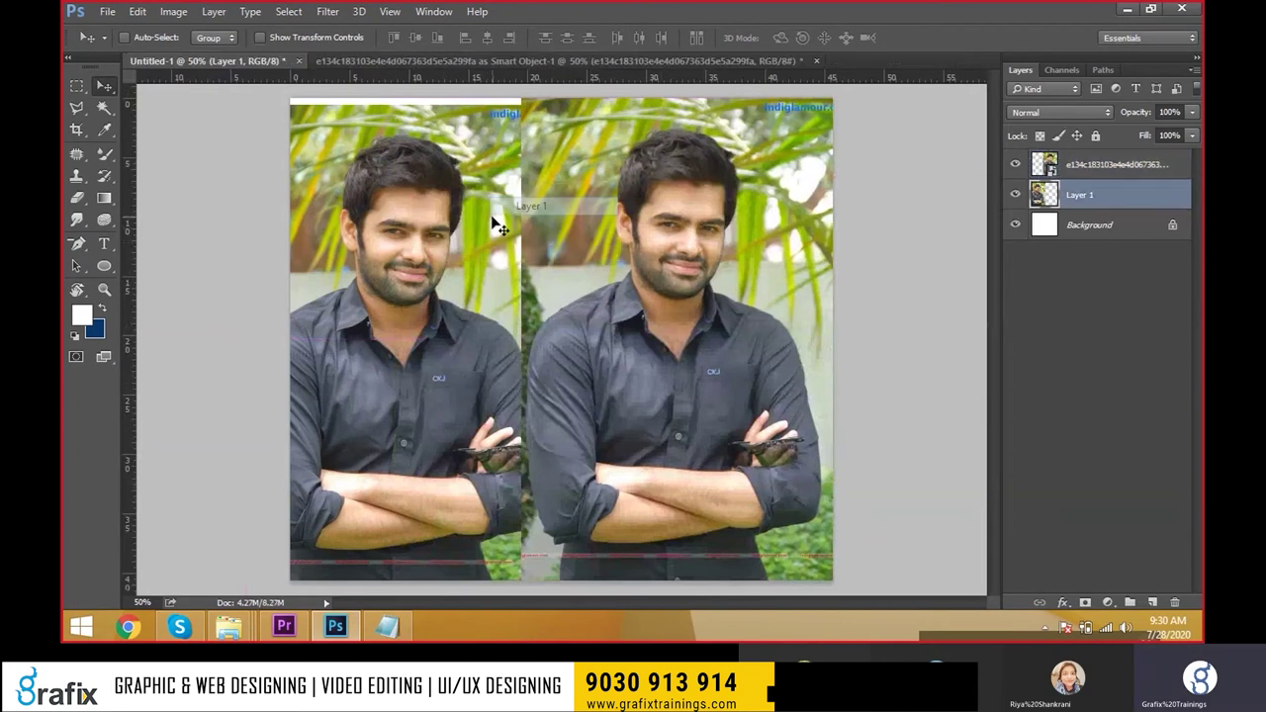
pyautogui.hotkey('ctrl', 't')
pyautogui.moveTo(440, 236); pyautogui.dragTo(459, 222)
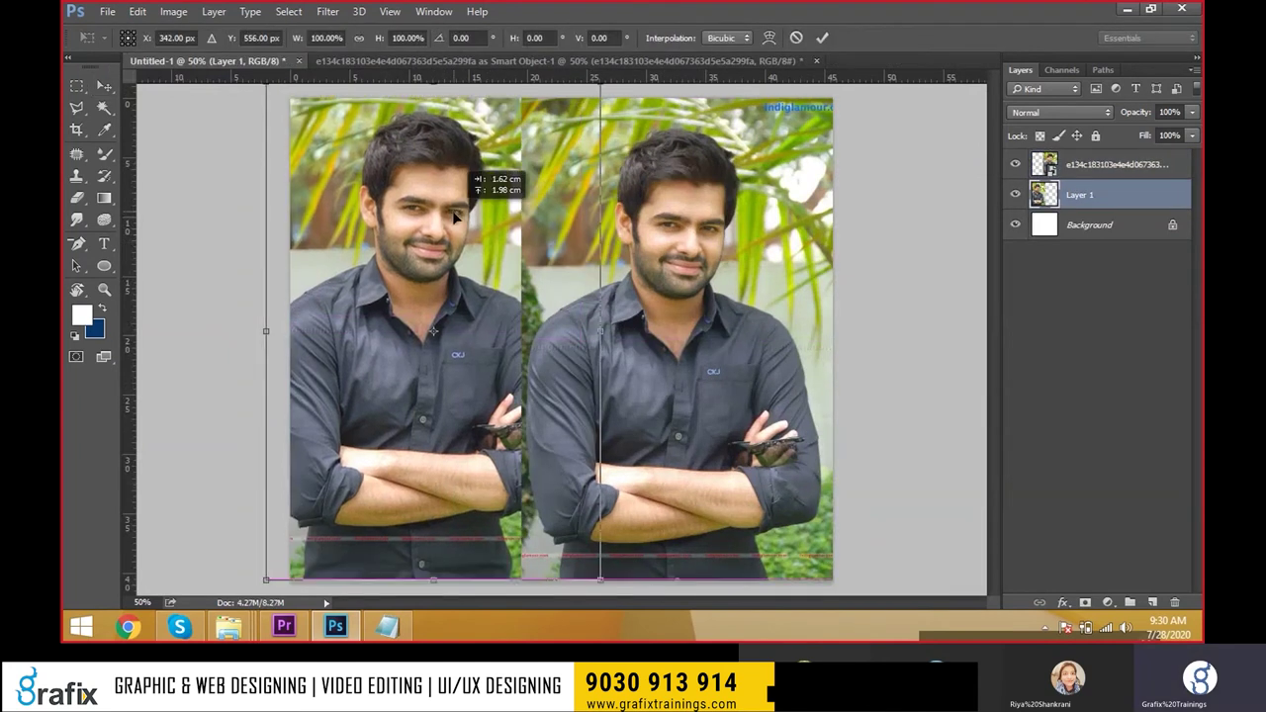
pyautogui.scroll(-3, 545, 203)
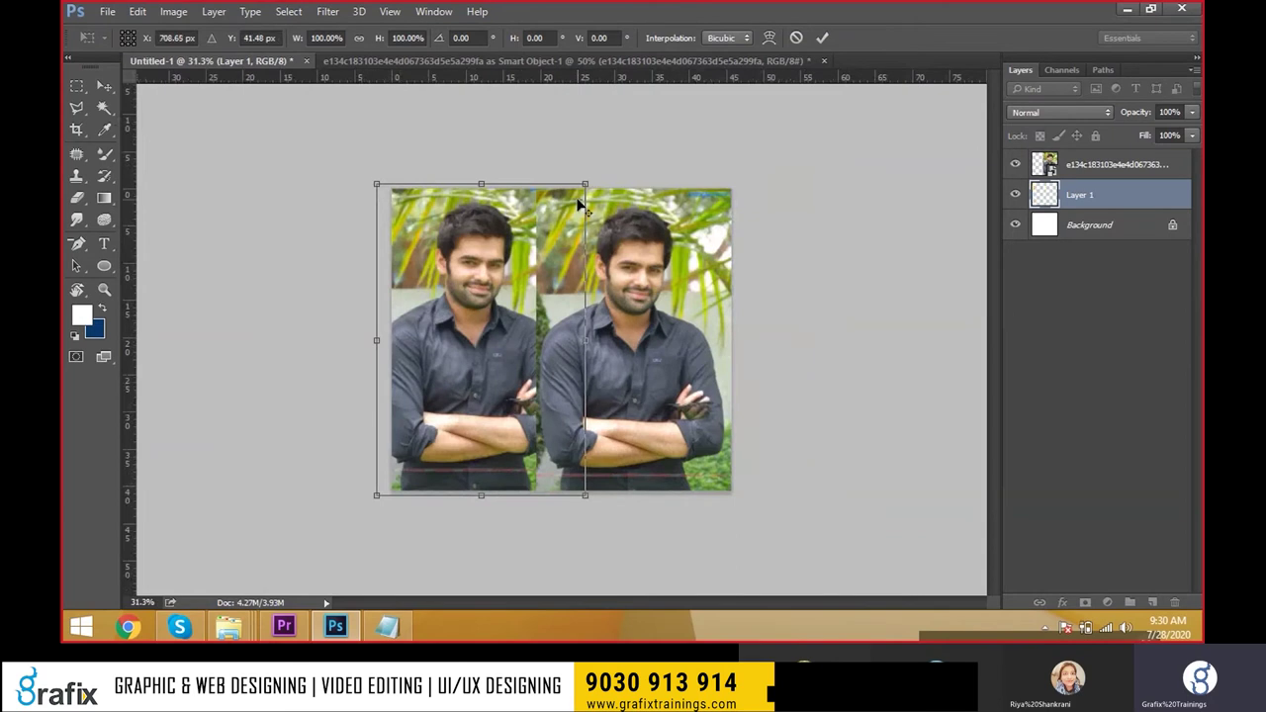
pyautogui.moveTo(584, 185); pyautogui.dragTo(518, 308)
pyautogui.press('Escape')
pyautogui.hotkey('ctrl', 't')
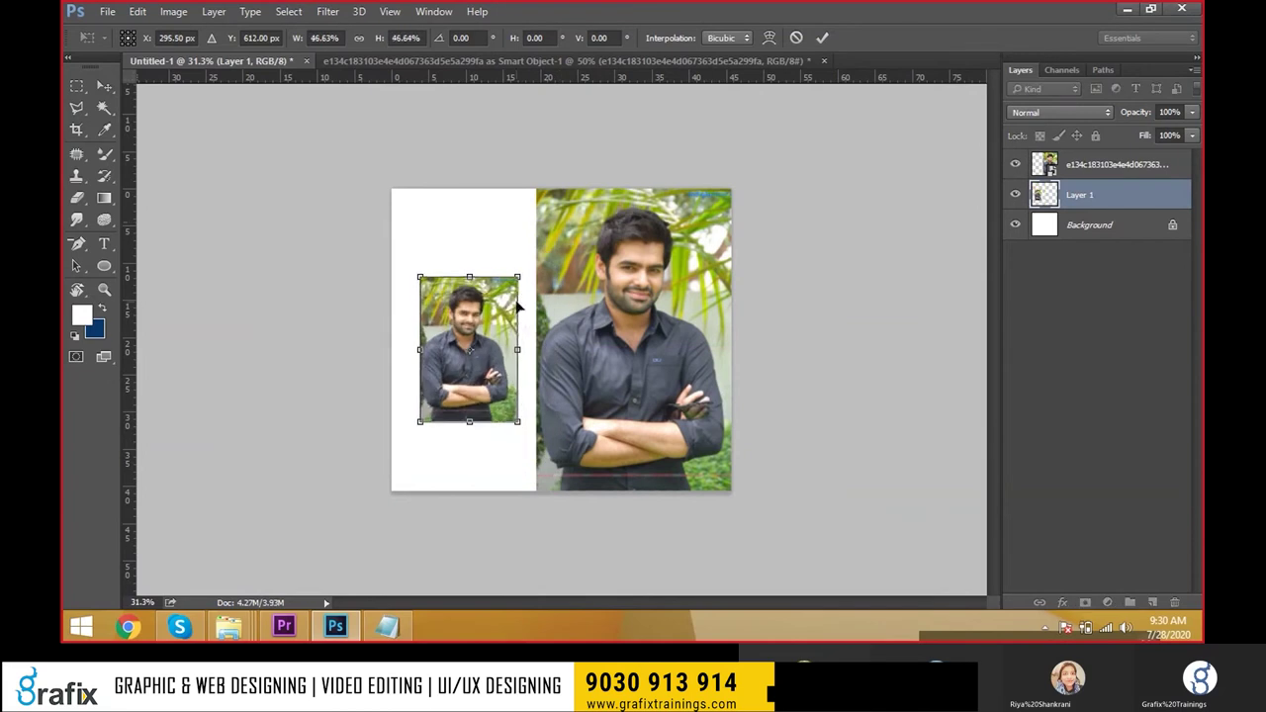
pyautogui.press('Return')
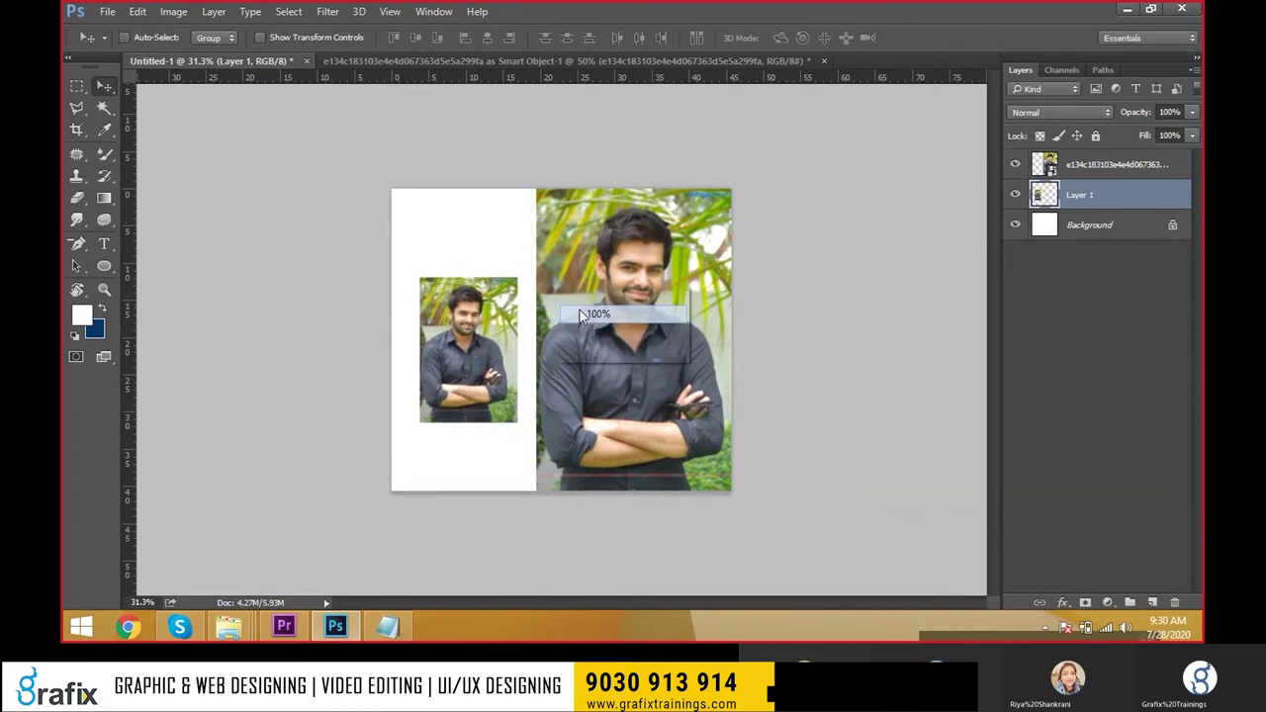
pyautogui.scroll(5, 593, 297)
pyautogui.scroll(-2, 633, 277)
pyautogui.scroll(-1, 653, 257)
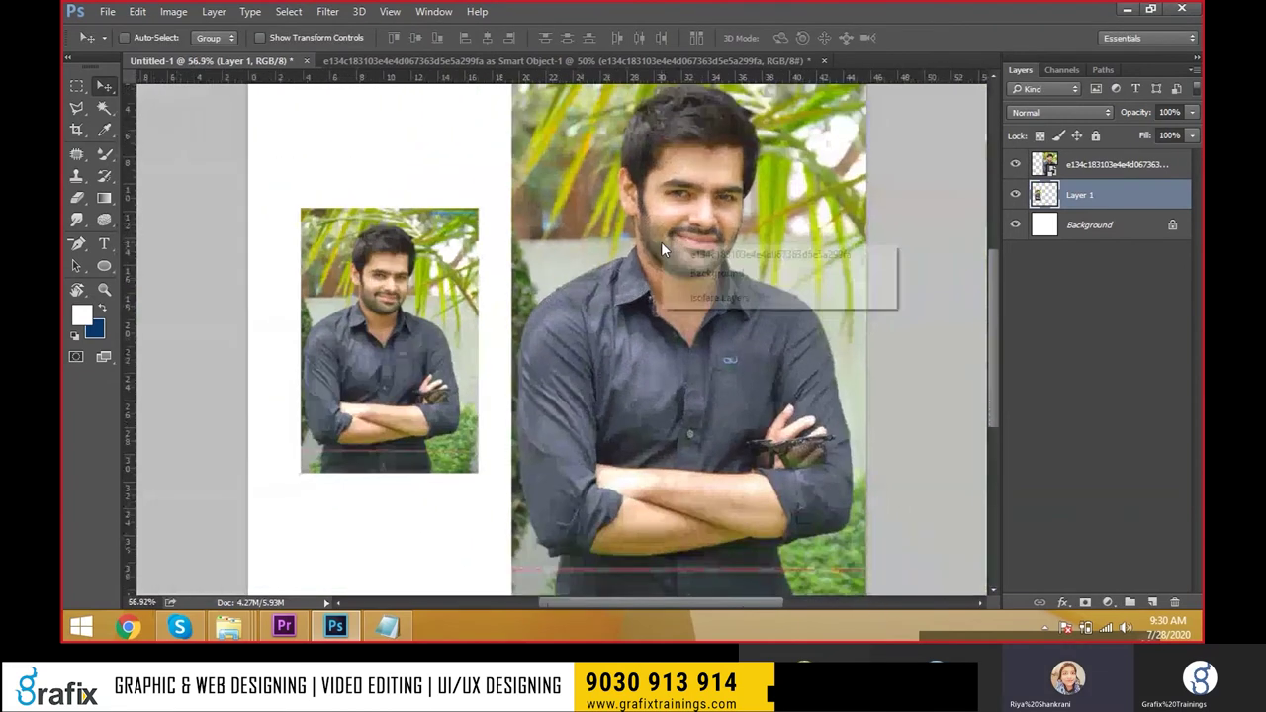
pyautogui.scroll(-2, 661, 241)
# Try shrinking the Smart Object around its centre, fit the page in view, then undo.
pyautogui.hotkey('ctrl', 't')
pyautogui.scroll(-1, 681, 271)
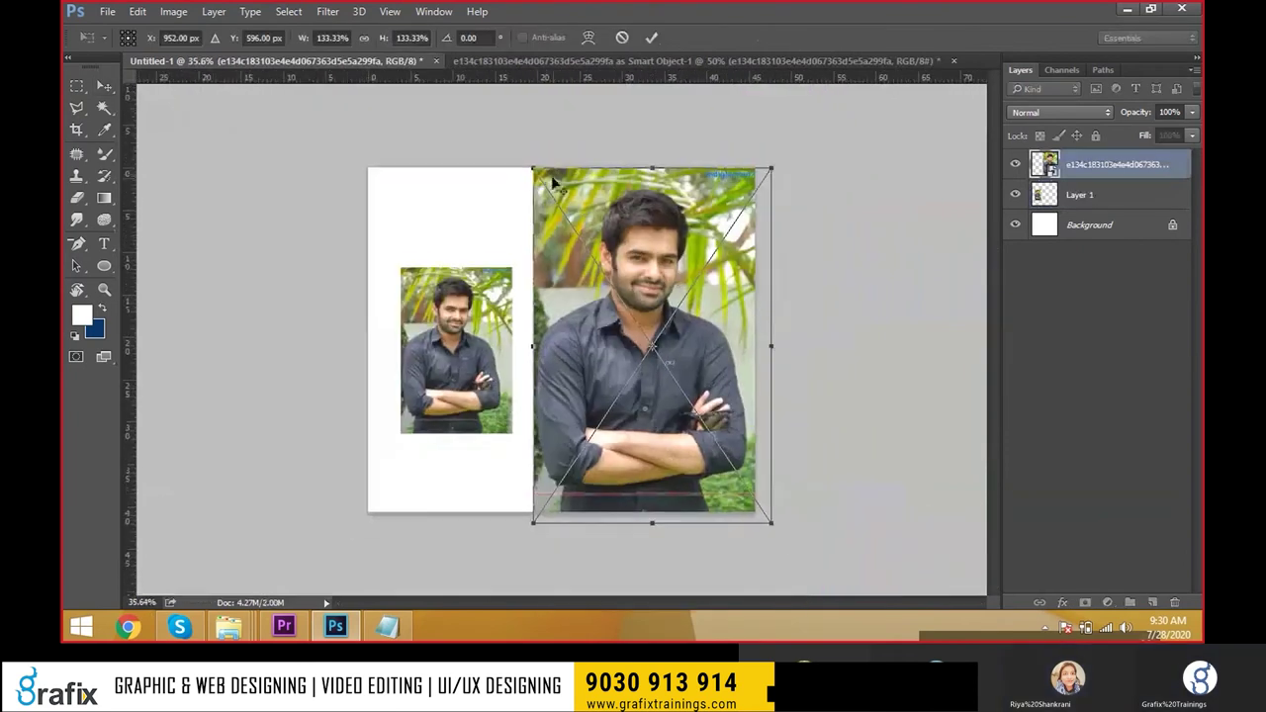
pyautogui.moveTo(554, 181); pyautogui.dragTo(566, 217)
pyautogui.press('Return')
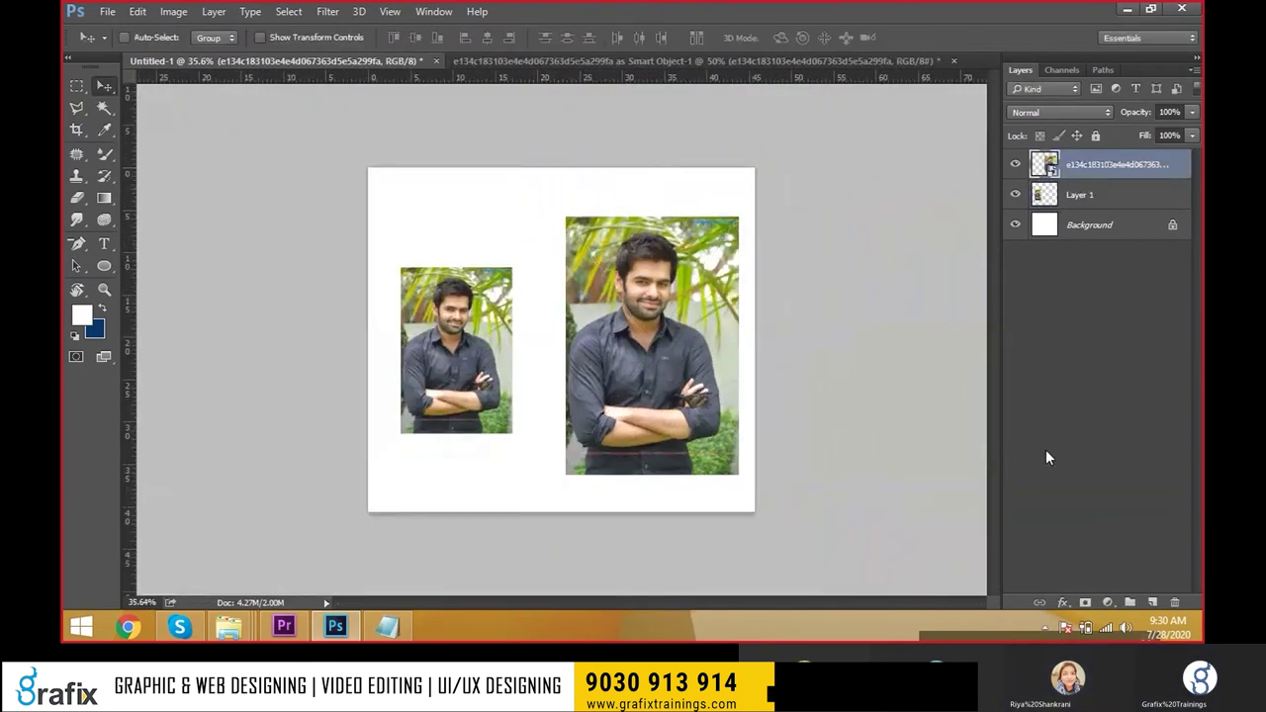
pyautogui.scroll(2, 857, 376)
pyautogui.rightClick(693, 295)
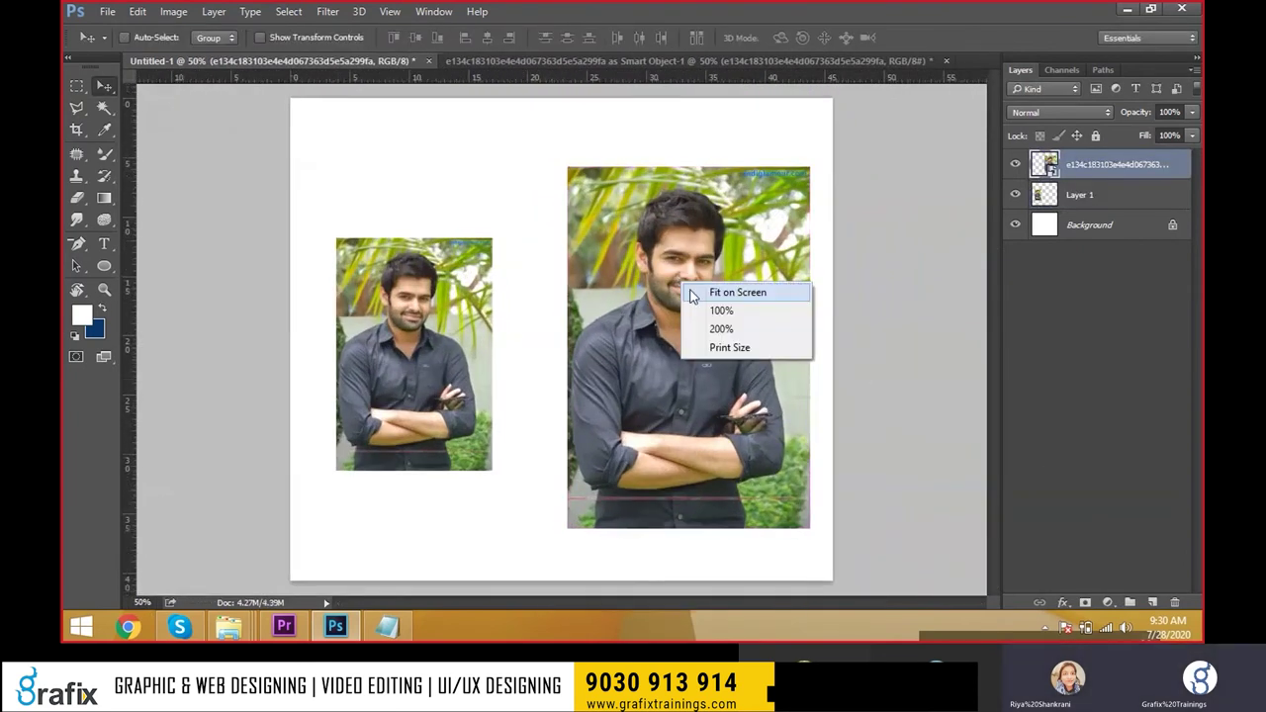
pyautogui.click(692, 293)
pyautogui.hotkey('ctrl', 'z')
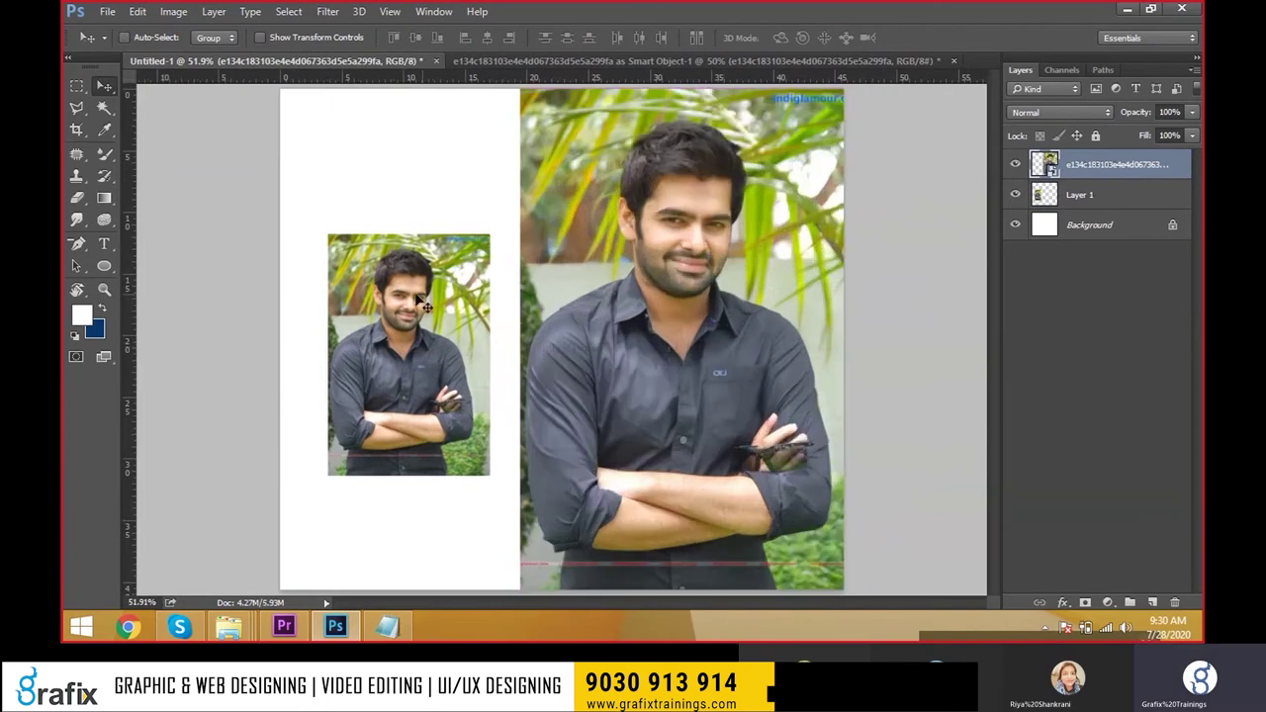
# Scale the Smart Object layer to about 64% around its centre, then zoom back to 50%.
pyautogui.rightClick(417, 298)
pyautogui.click(455, 325)
pyautogui.hotkey('ctrl', 't')
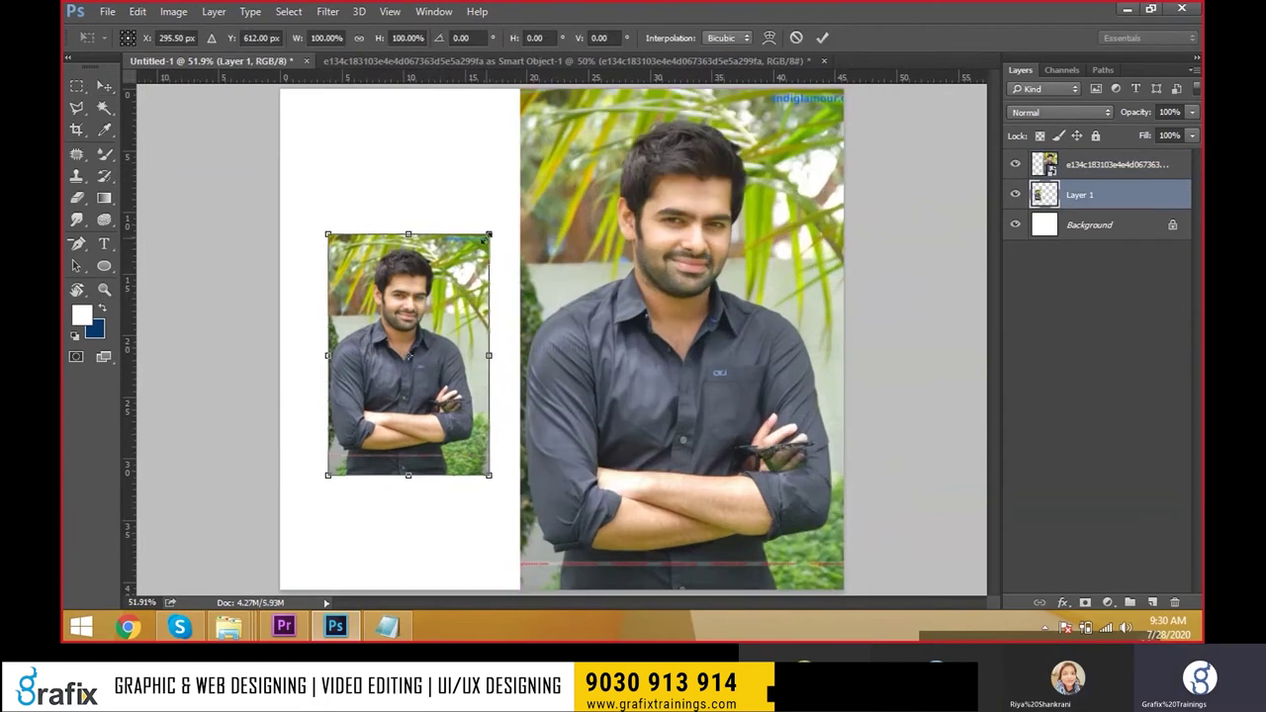
pyautogui.press('Return')
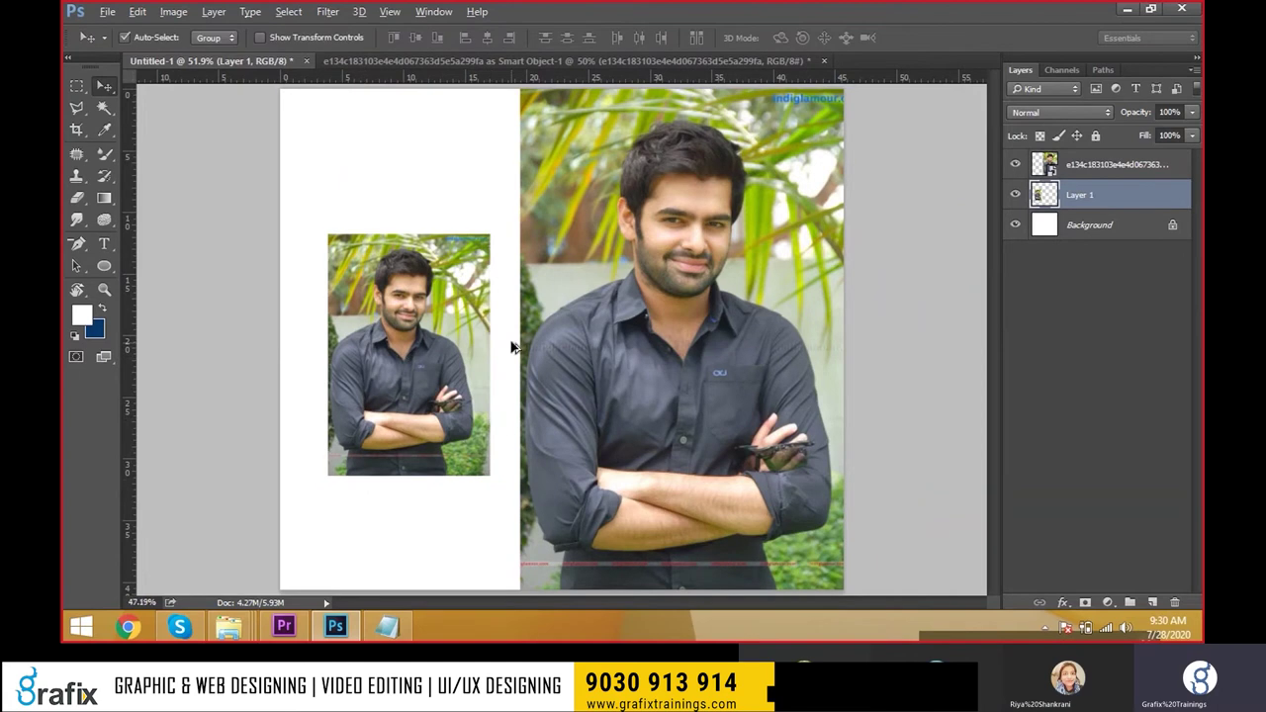
pyautogui.scroll(-2, 512, 346)
pyautogui.click(1138, 166)
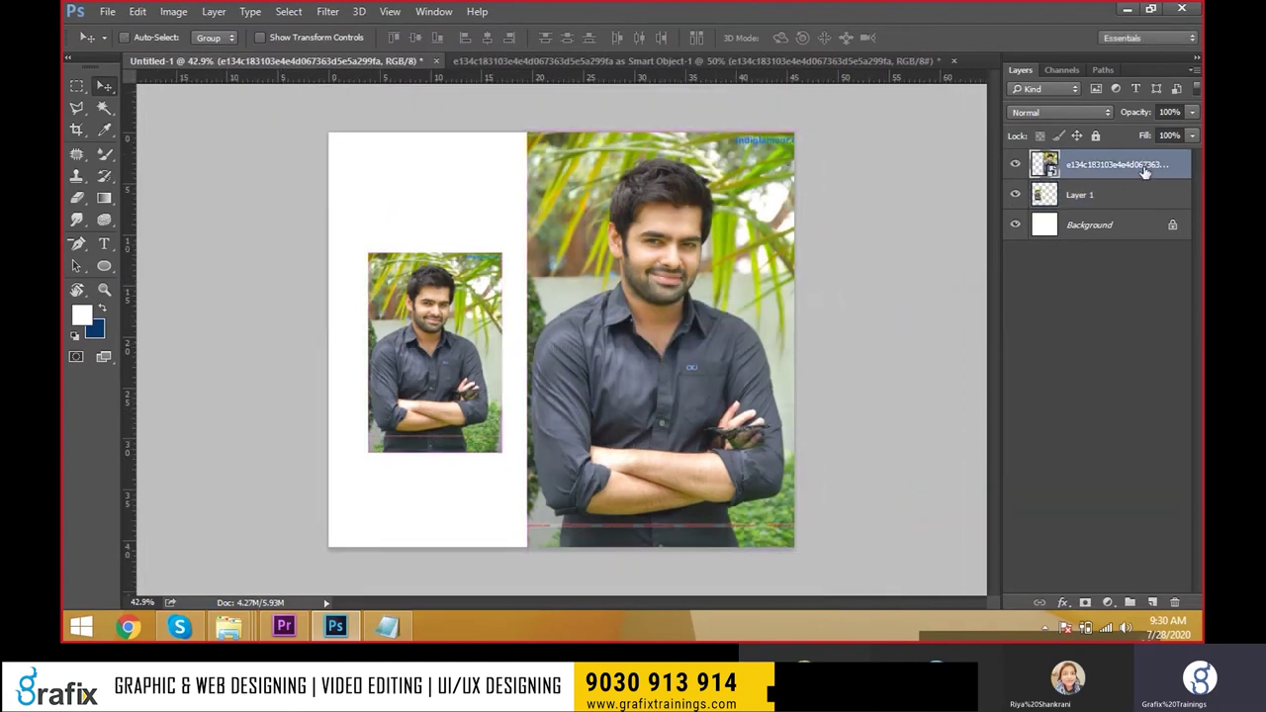
pyautogui.hotkey('ctrl', 't')
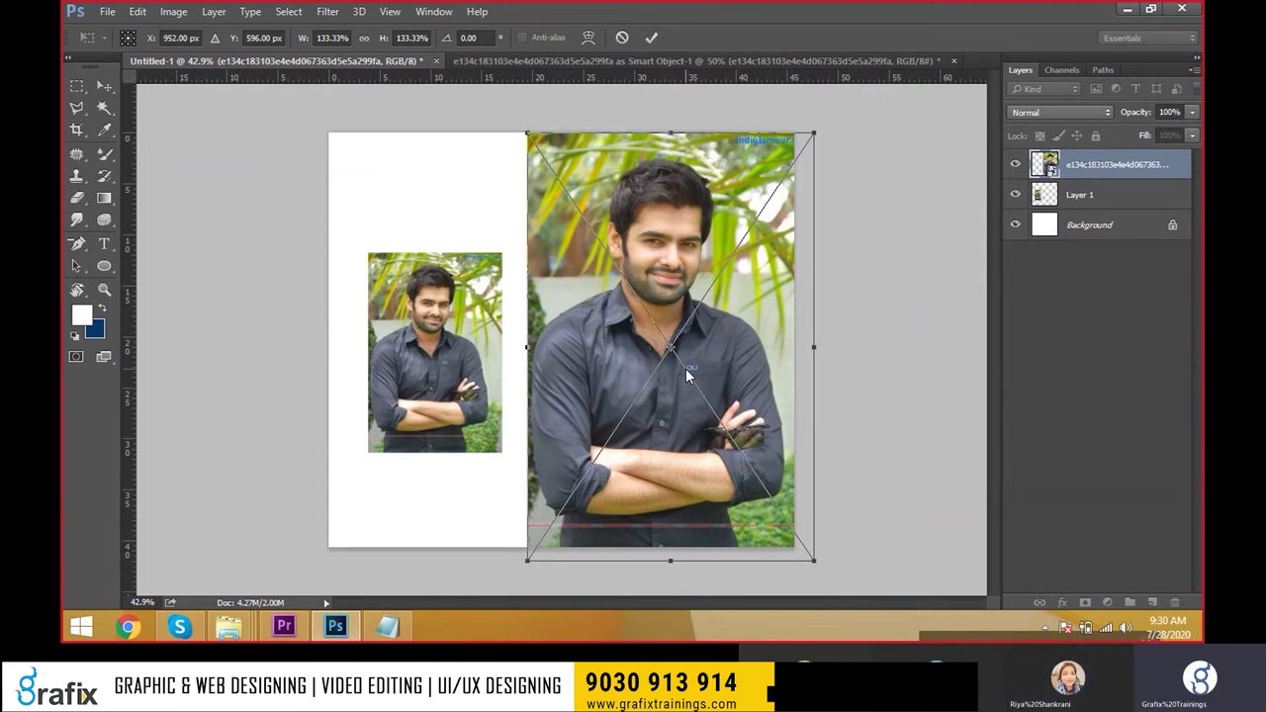
pyautogui.hotkey('alt', 'space')
pyautogui.press('Escape')
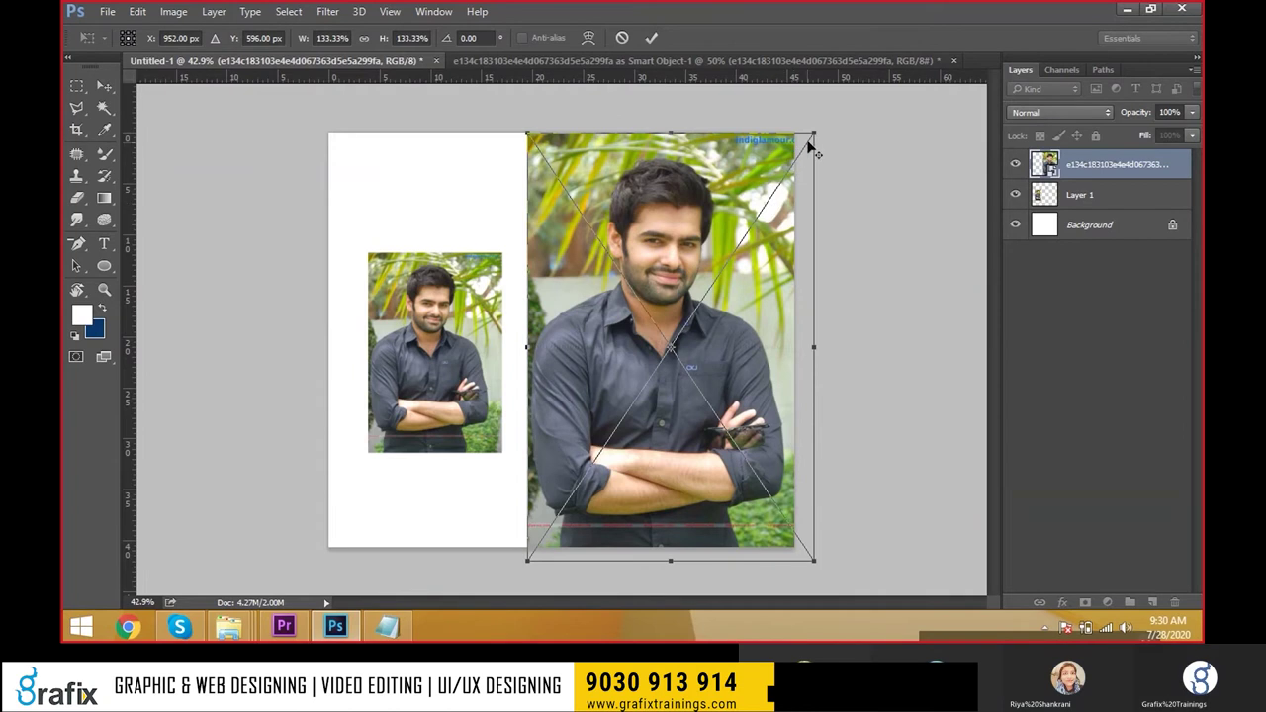
pyautogui.moveTo(817, 131)
pyautogui.mouseDown()
pyautogui.moveTo(761, 289)
pyautogui.moveTo(774, 273)
pyautogui.mouseUp()
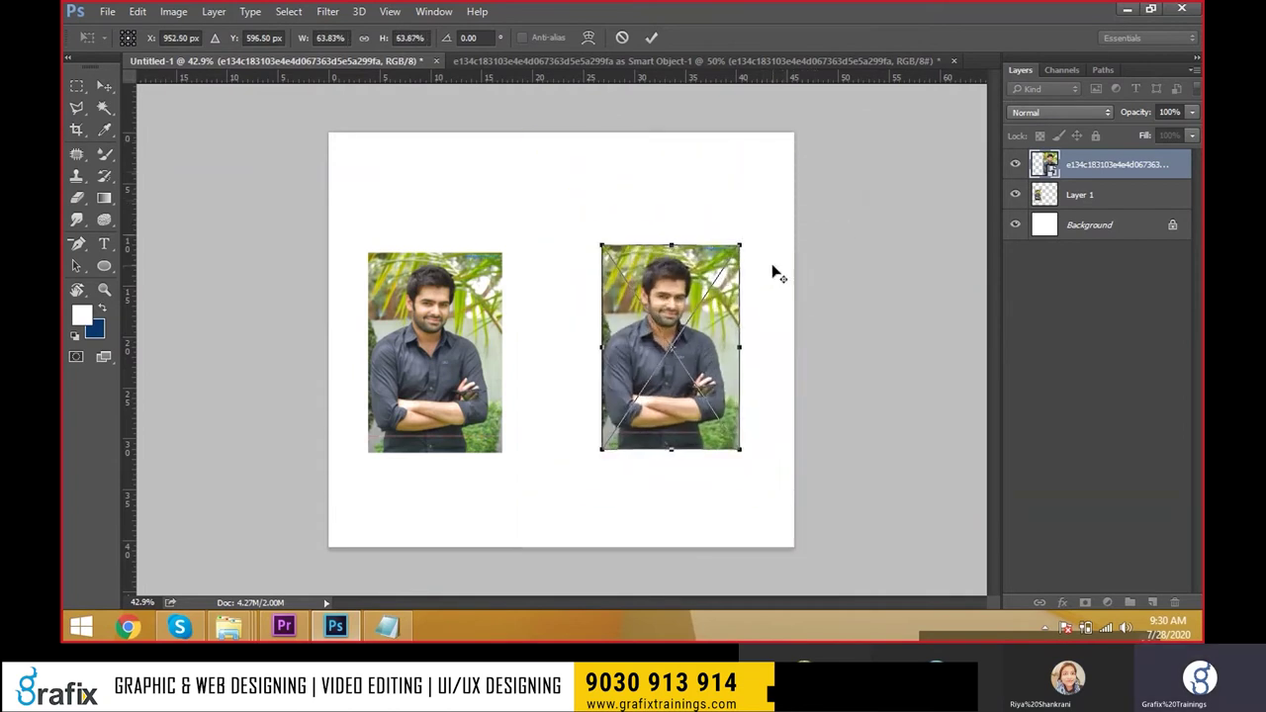
pyautogui.press('Return')
pyautogui.hotkey('ctrl', '+')
# Select the raster Layer 1 portrait, move it up, and scale it much larger.
pyautogui.rightClick(420, 259)
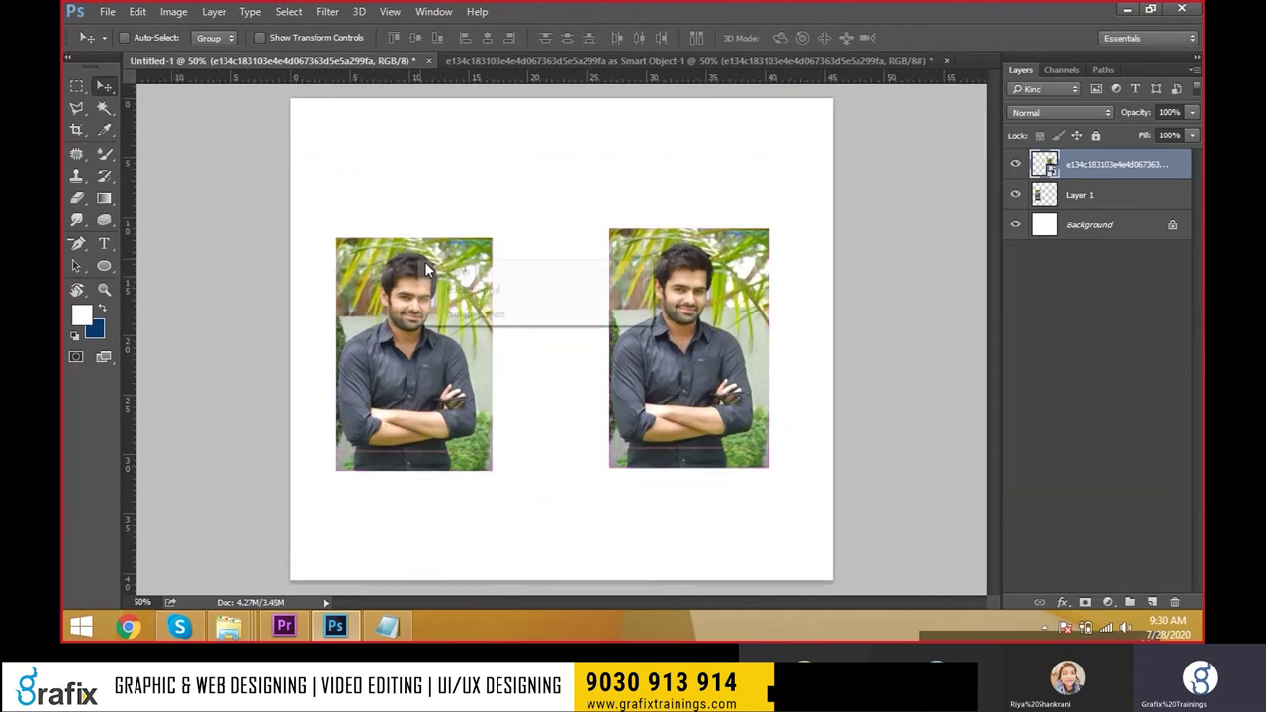
pyautogui.click(455, 271)
pyautogui.moveTo(450, 308); pyautogui.dragTo(441, 181)
pyautogui.hotkey('ctrl', 't')
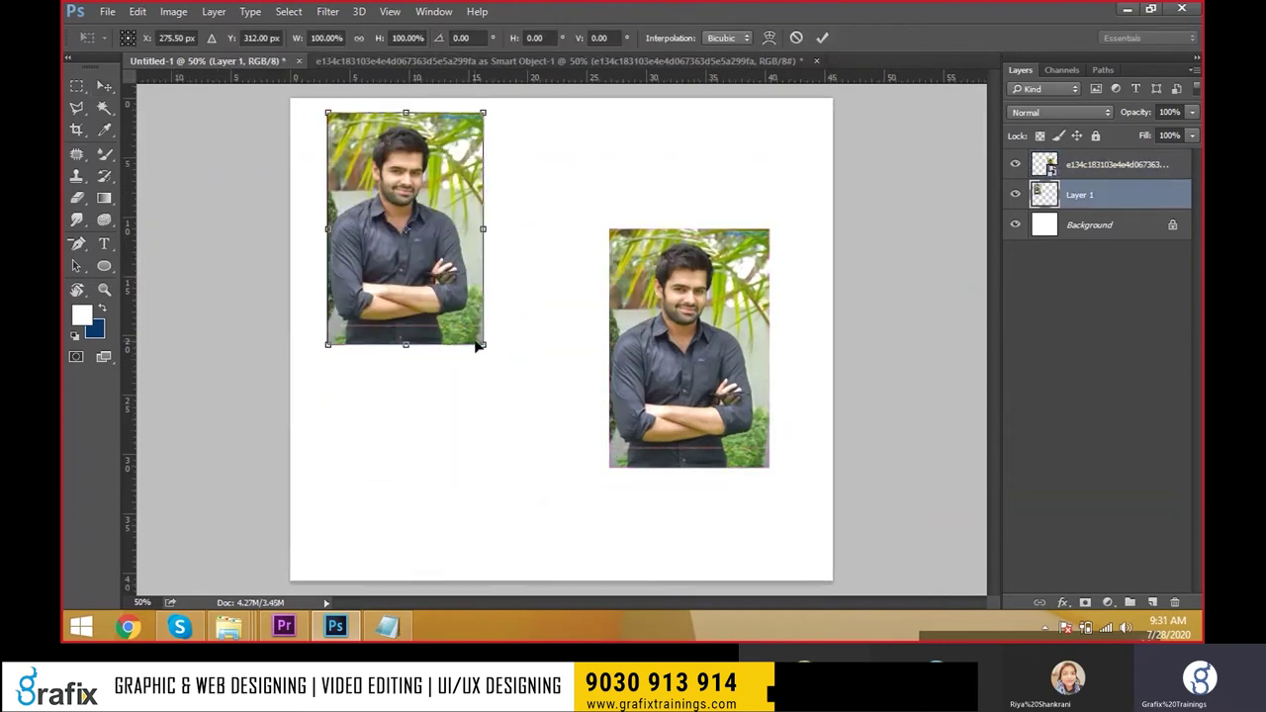
pyautogui.moveTo(479, 345); pyautogui.dragTo(627, 560)
pyautogui.press('Return')
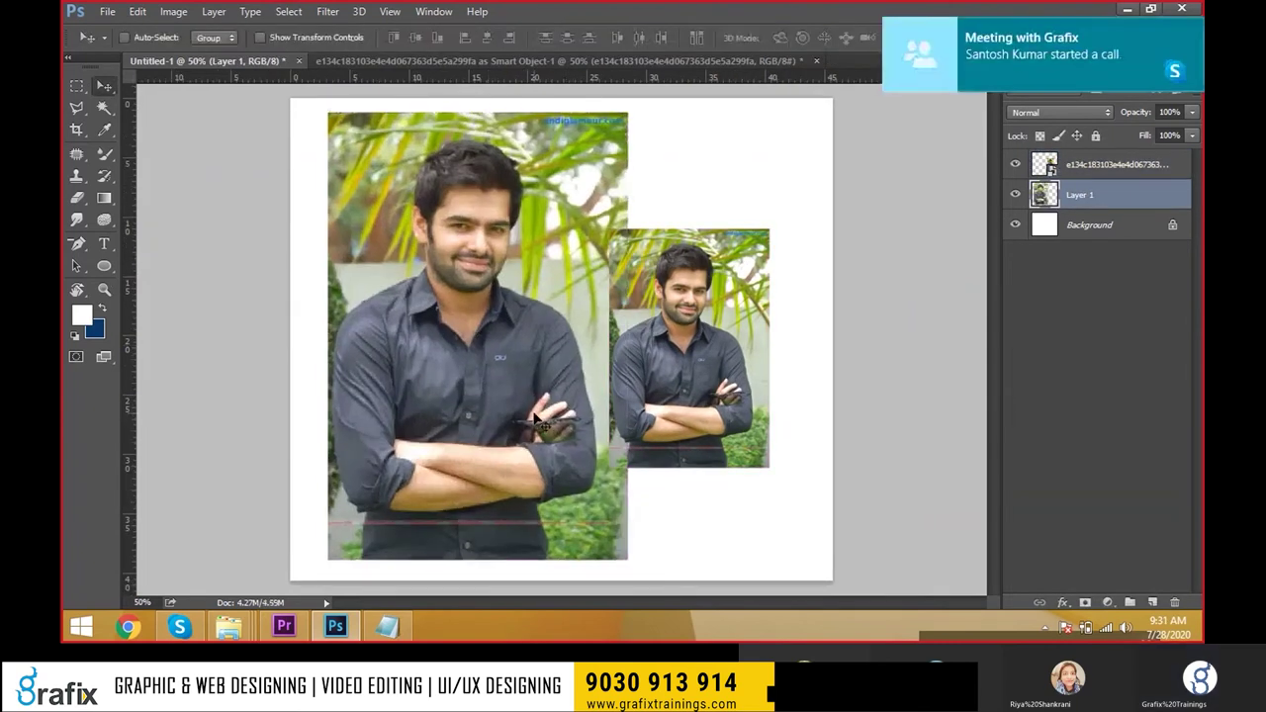
# Shrink the raster portrait down to a tiny thumbnail and move it back onto the page.
pyautogui.hotkey('ctrl', 't')
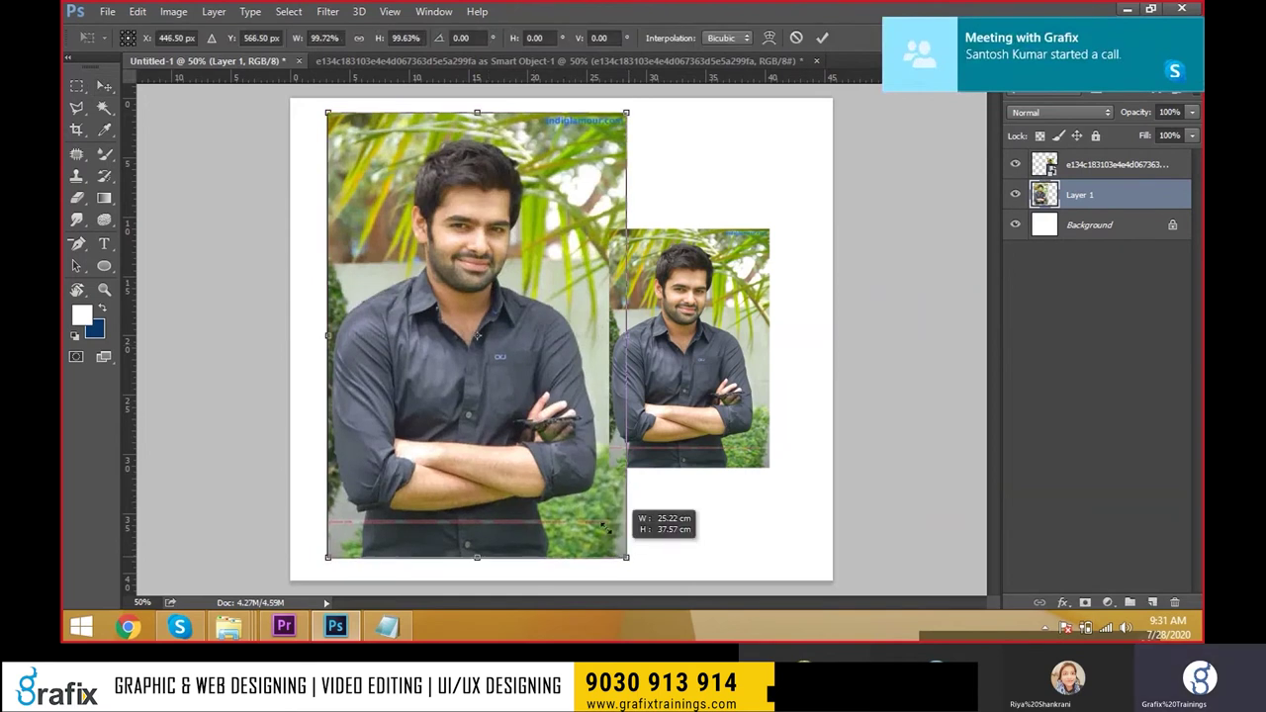
pyautogui.moveTo(627, 558); pyautogui.dragTo(406, 230)
pyautogui.press('Return')
pyautogui.hotkey('ctrl', 't')
pyautogui.moveTo(406, 113)
pyautogui.mouseDown()
pyautogui.moveTo(398, 175)
pyautogui.moveTo(513, 321)
pyautogui.mouseUp()
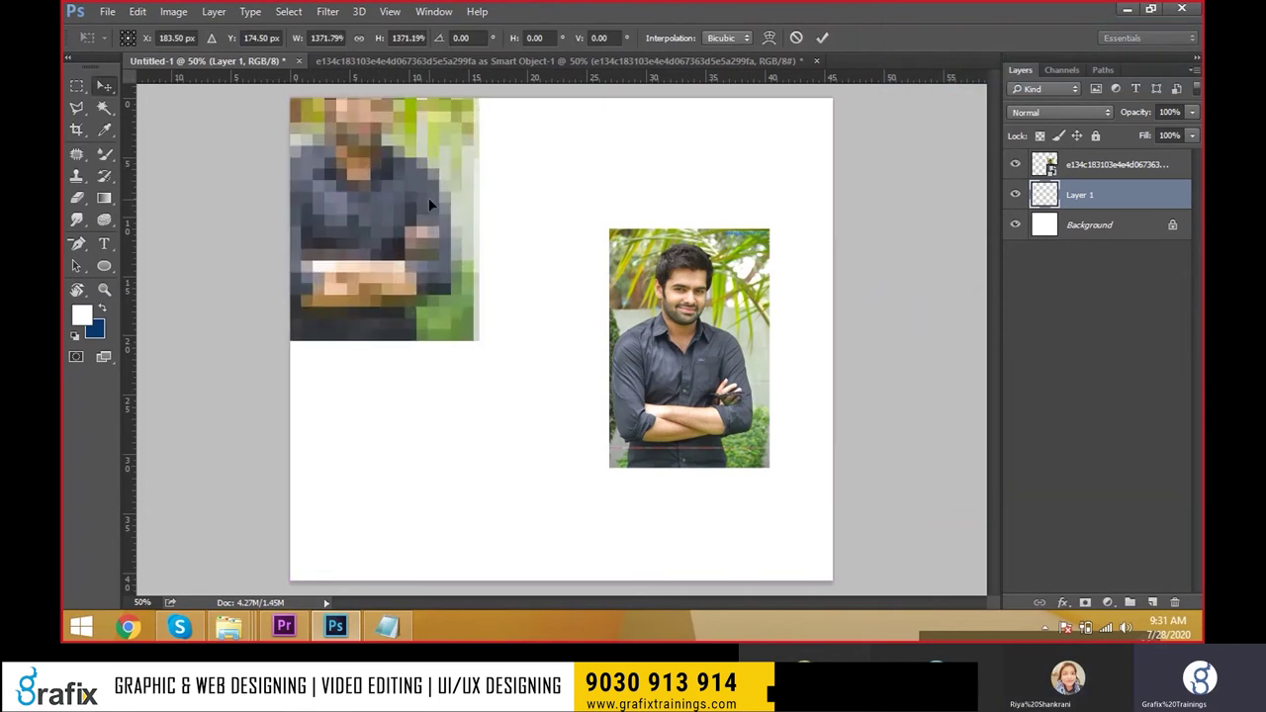
pyautogui.press('Return')
pyautogui.moveTo(429, 198); pyautogui.dragTo(504, 339)
# Shrink the raster portrait to a small thumbnail and reposition it toward the lower left.
pyautogui.moveTo(542, 466)
pyautogui.mouseDown()
pyautogui.moveTo(438, 288)
pyautogui.moveTo(559, 490)
pyautogui.mouseUp()
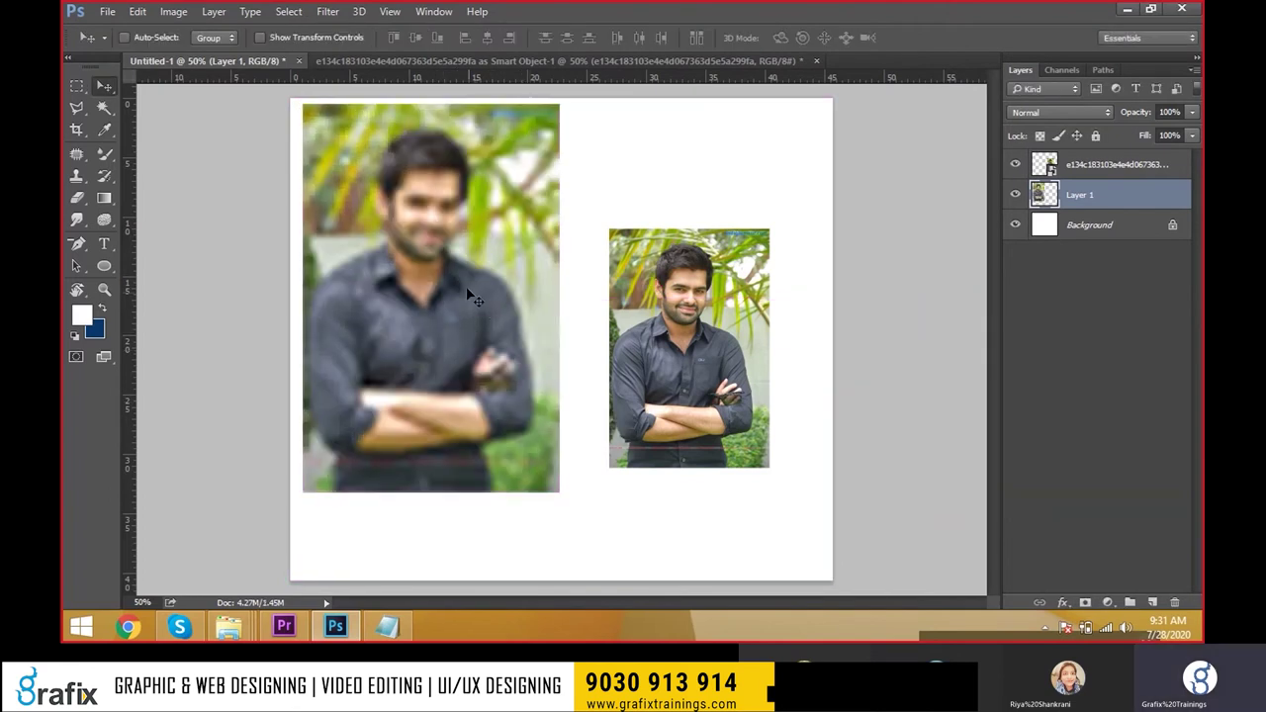
pyautogui.moveTo(563, 479); pyautogui.dragTo(478, 306)
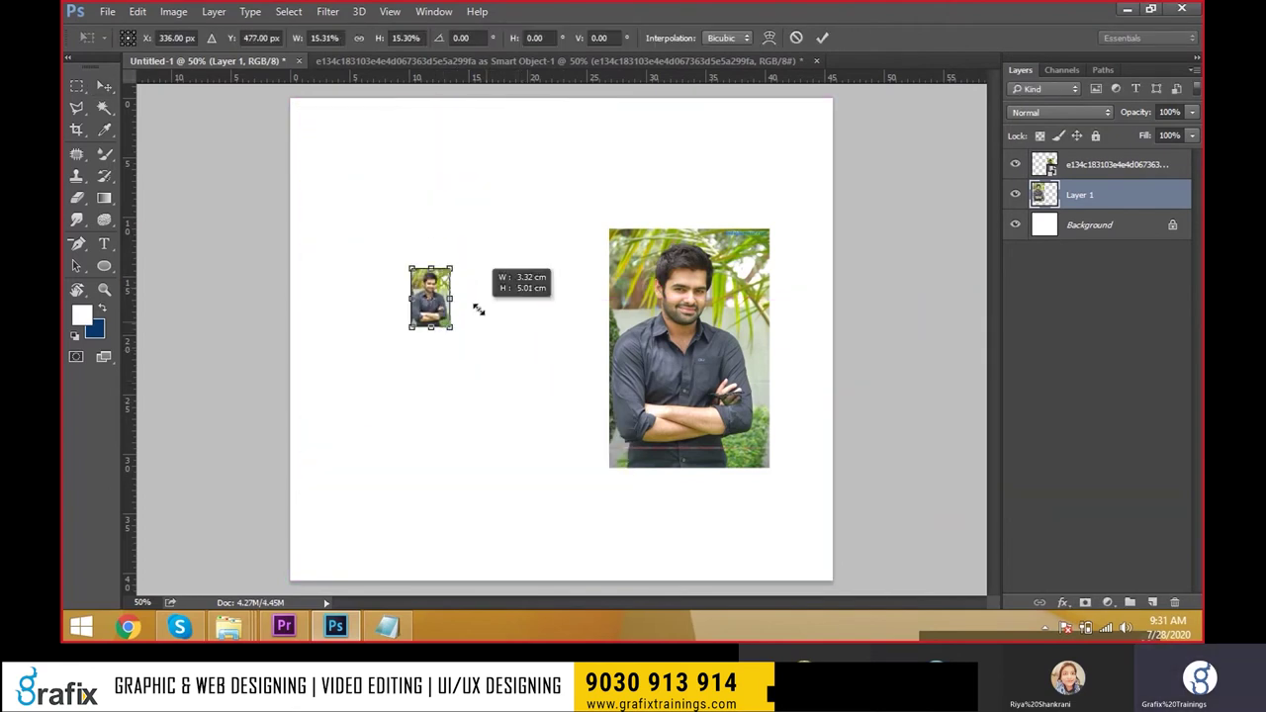
pyautogui.press('Return')
pyautogui.moveTo(441, 259)
pyautogui.mouseDown()
pyautogui.moveTo(346, 148)
pyautogui.moveTo(490, 142)
pyautogui.mouseUp()
pyautogui.hotkey('ctrl', 'z')
pyautogui.moveTo(367, 175)
pyautogui.mouseDown()
pyautogui.moveTo(551, 158)
pyautogui.moveTo(436, 429)
pyautogui.moveTo(364, 539)
pyautogui.moveTo(390, 277)
pyautogui.moveTo(457, 337)
pyautogui.moveTo(590, 584)
pyautogui.mouseUp()
# Shrink the raster portrait to a tiny thumbnail again, then enlarge it to a large image.
pyautogui.hotkey('ctrl', 't')
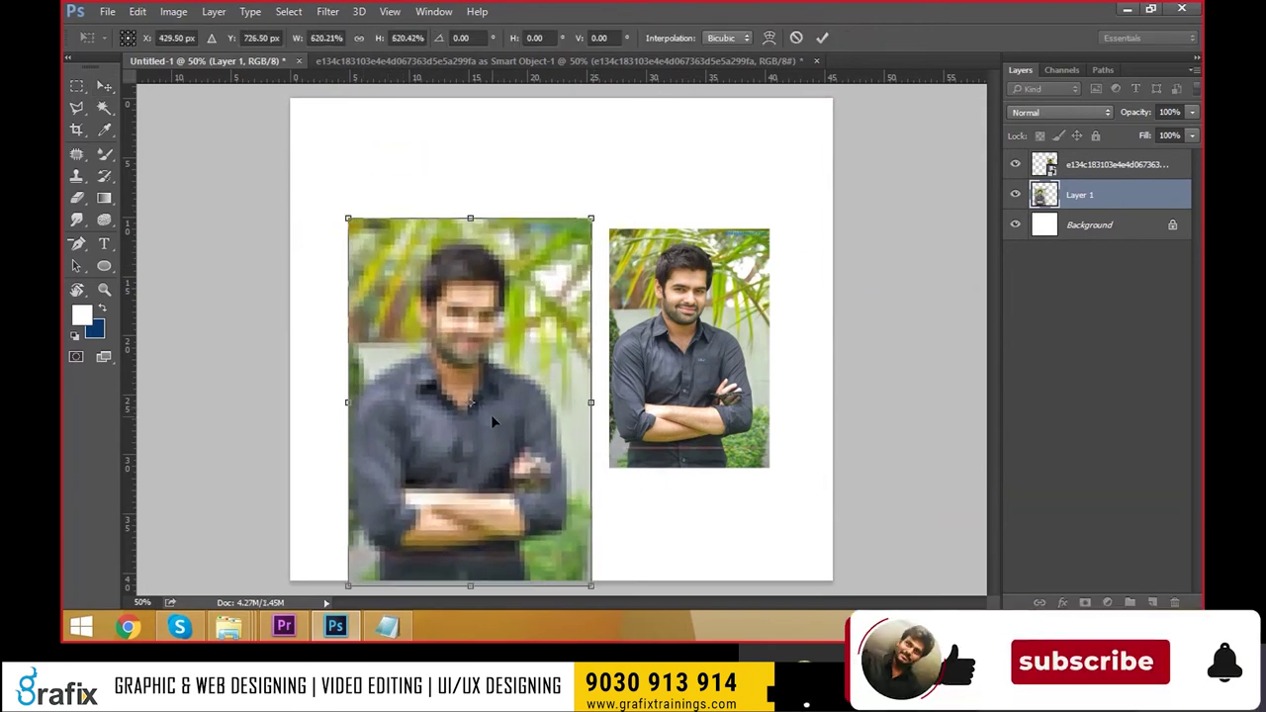
pyautogui.press('Return')
pyautogui.hotkey('ctrl', 't')
pyautogui.moveTo(607, 260); pyautogui.dragTo(519, 411)
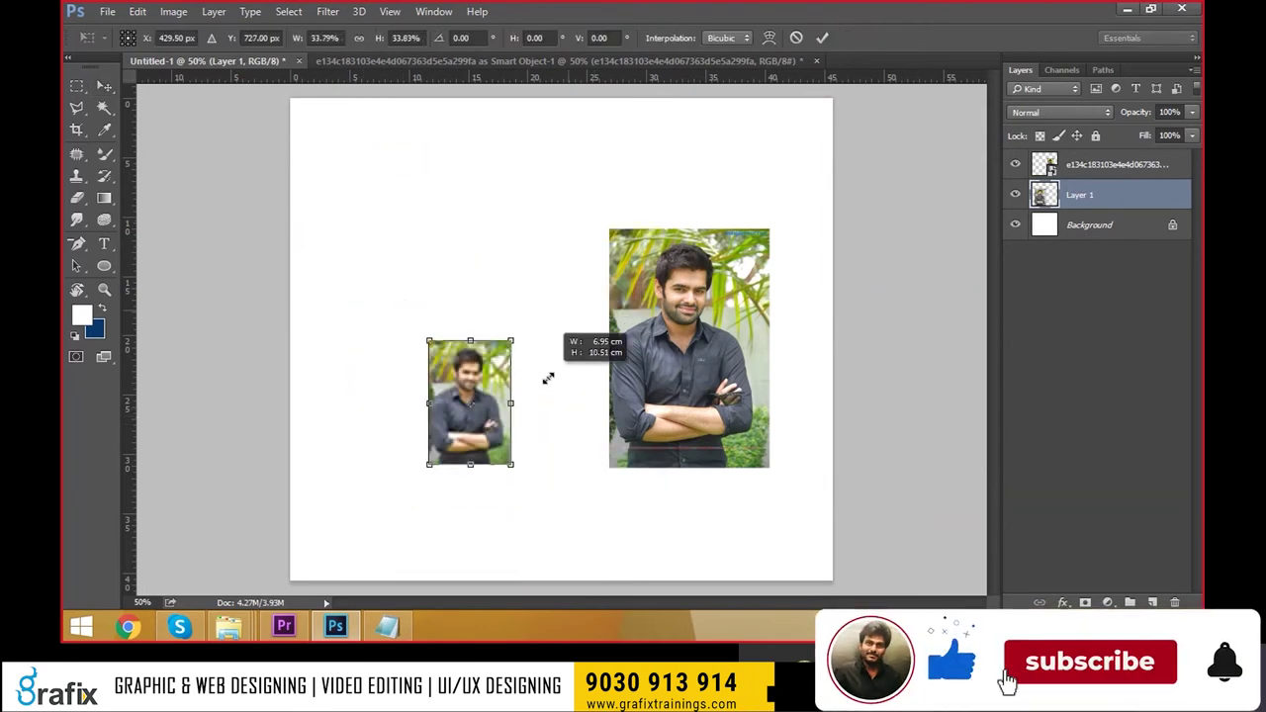
pyautogui.press('Return')
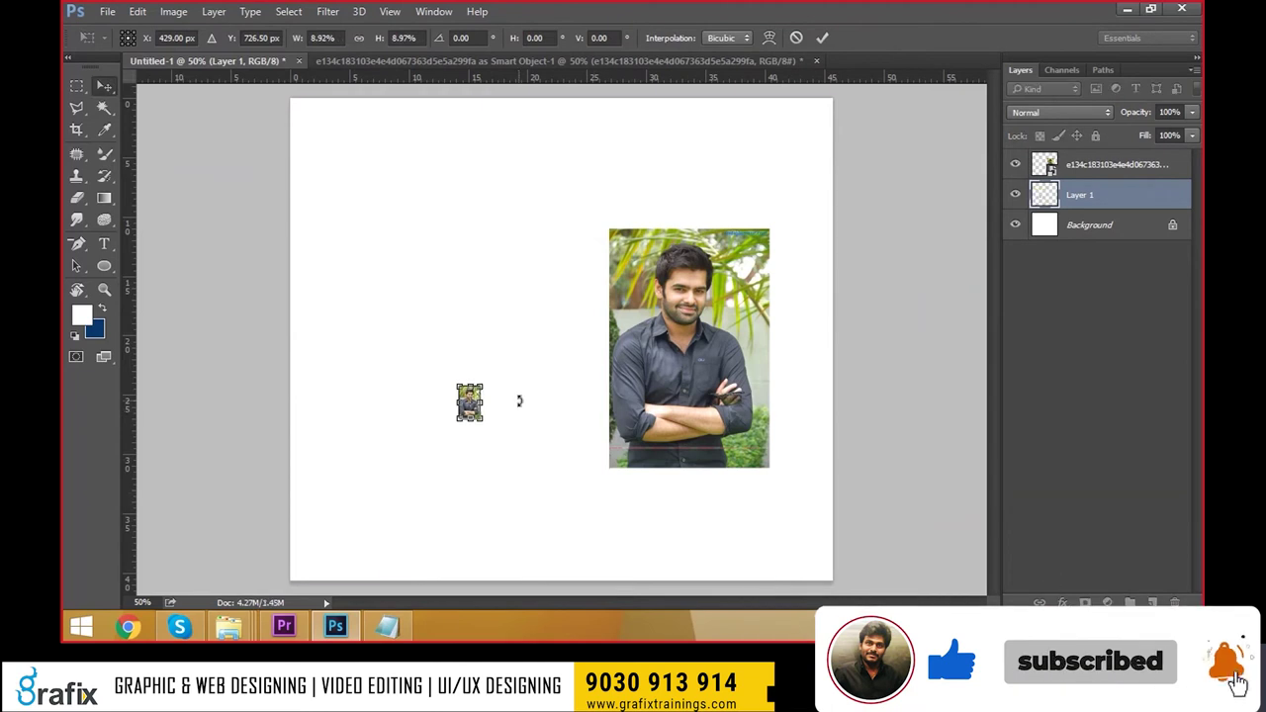
pyautogui.hotkey('ctrl', 't')
pyautogui.moveTo(482, 386); pyautogui.dragTo(534, 266)
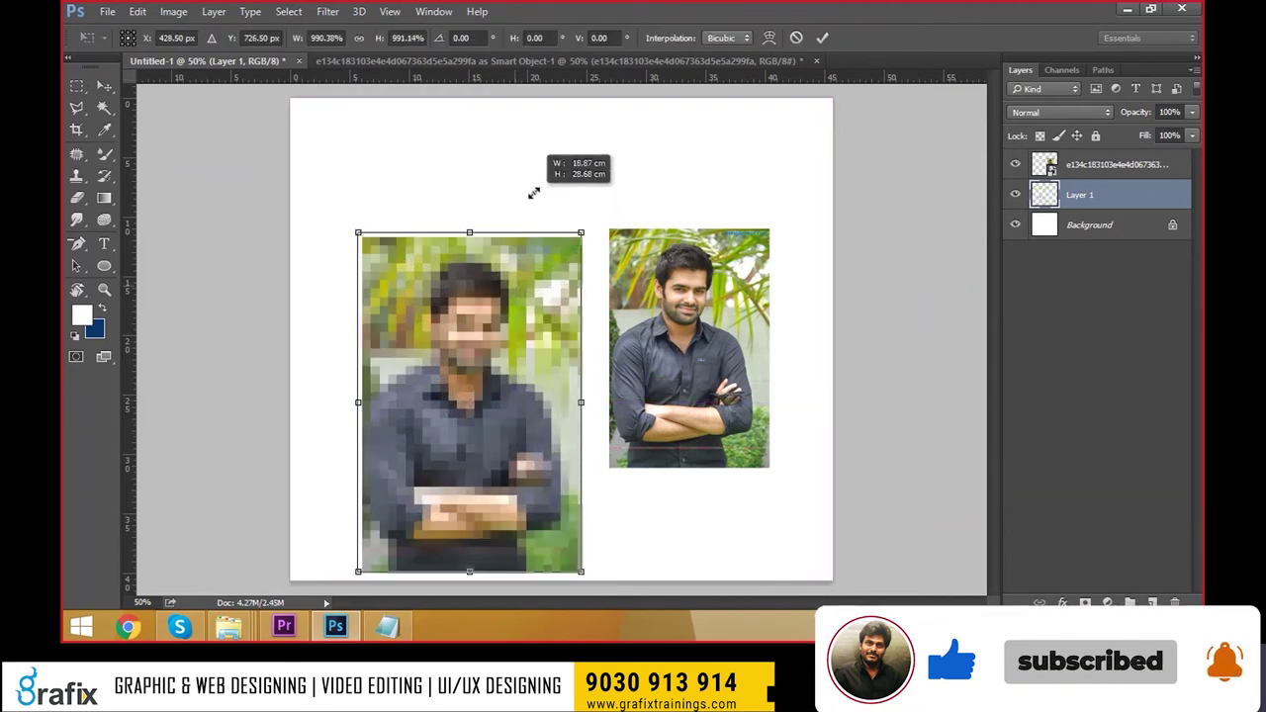
pyautogui.press('Return')
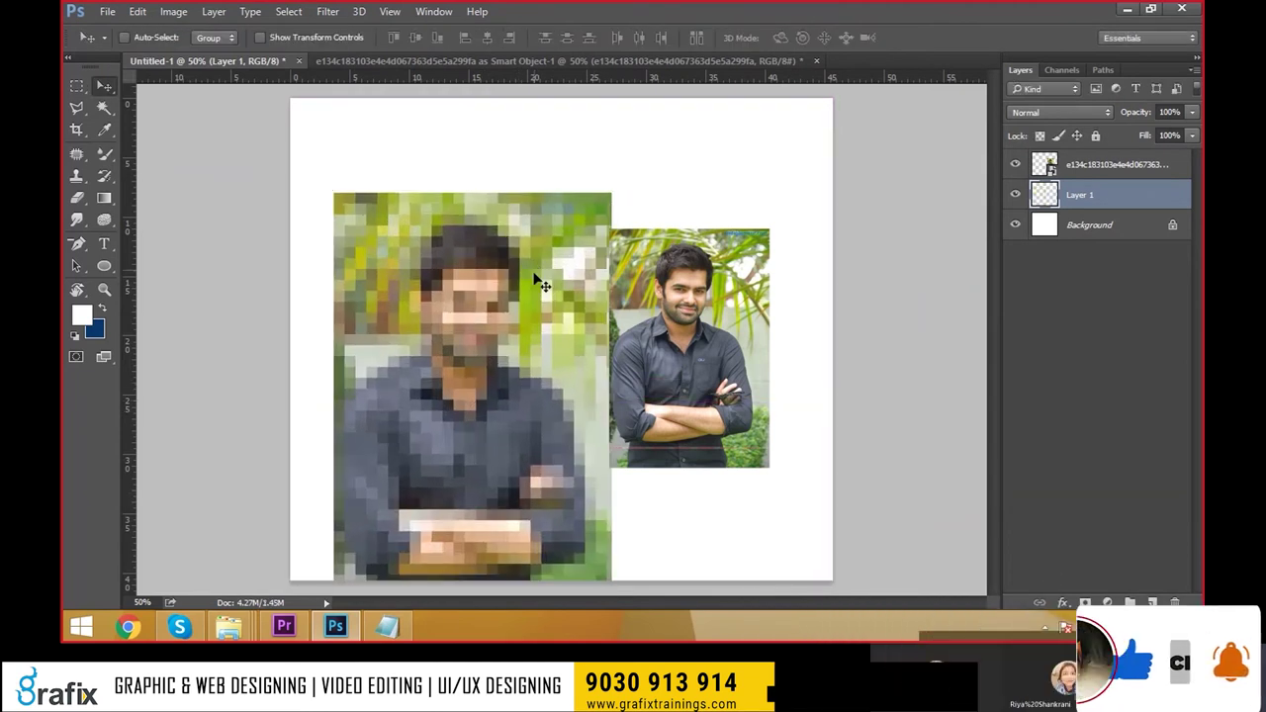
# Shrink the now-blurry raster portrait to about half size and move it to the top-left.
pyautogui.moveTo(525, 367); pyautogui.dragTo(512, 314)
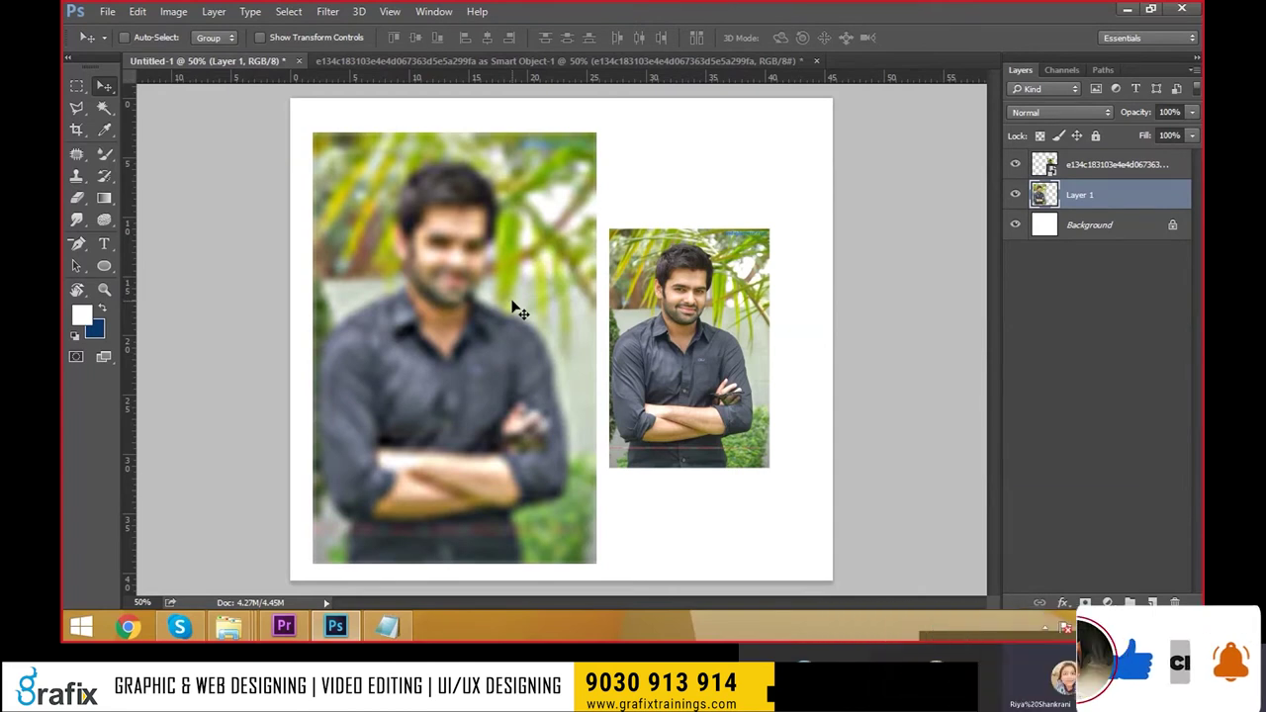
pyautogui.hotkey('ctrl', 't')
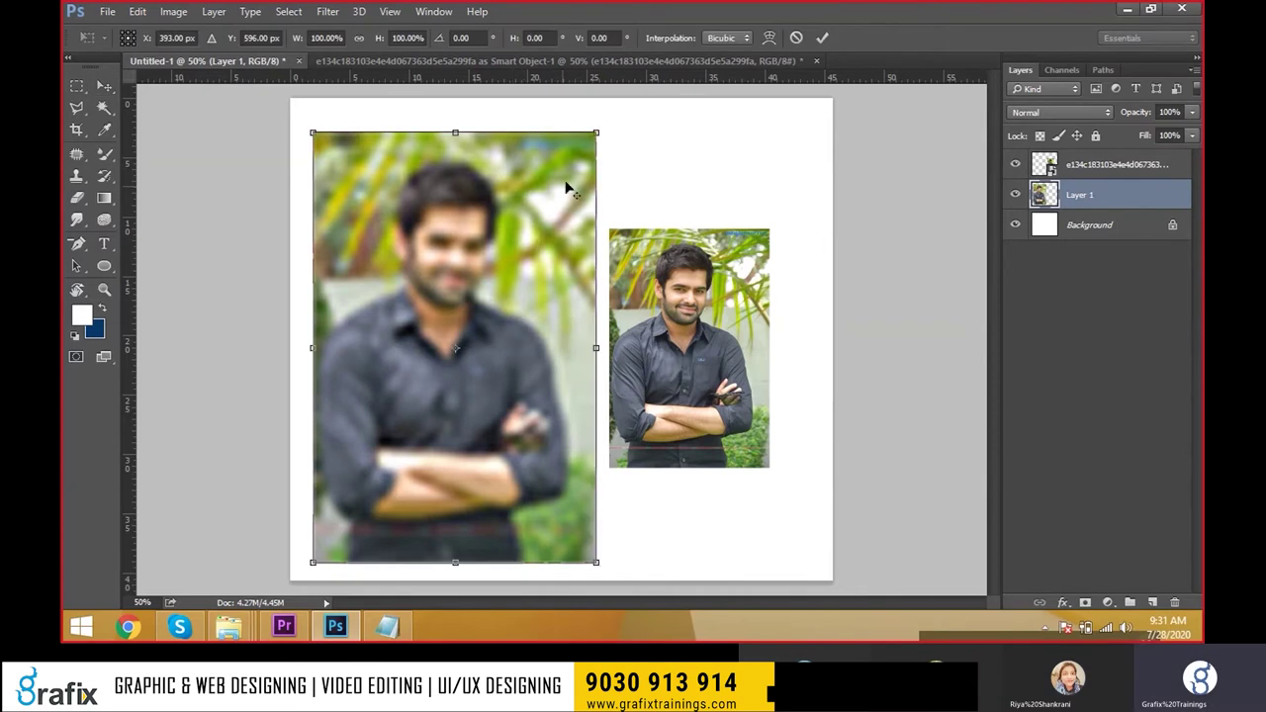
pyautogui.moveTo(595, 131); pyautogui.dragTo(527, 239)
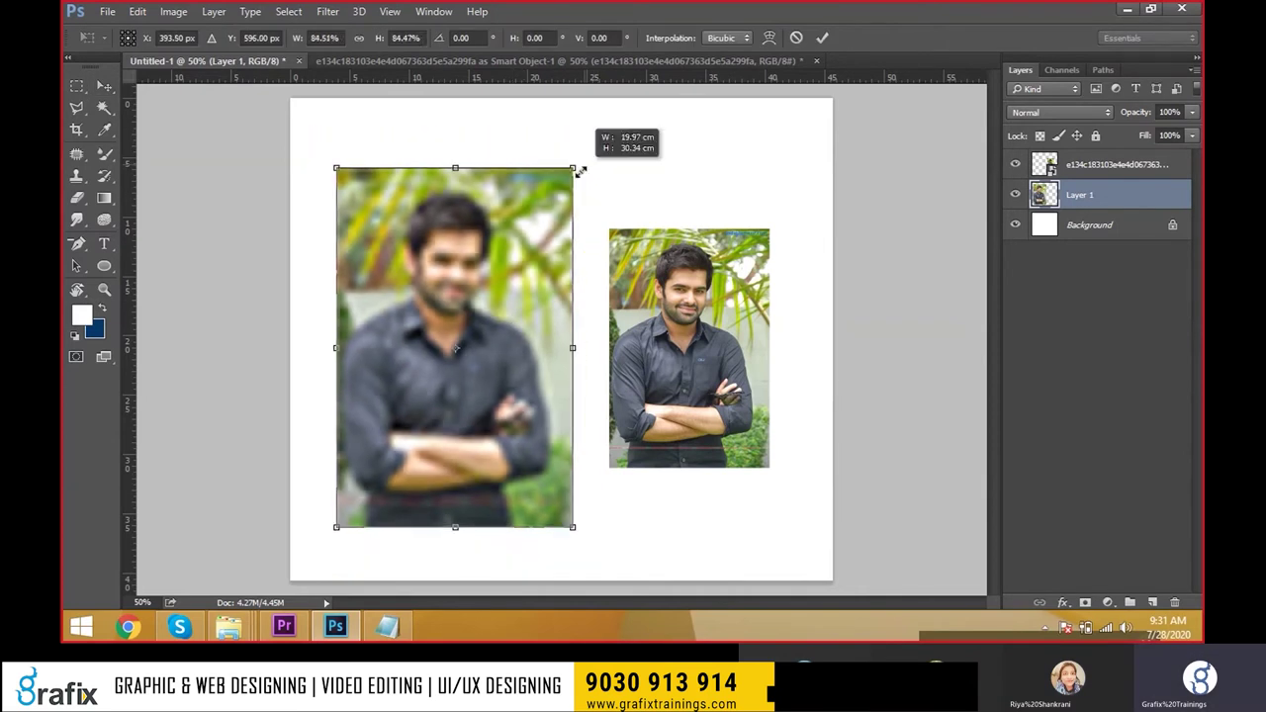
pyautogui.press('Return')
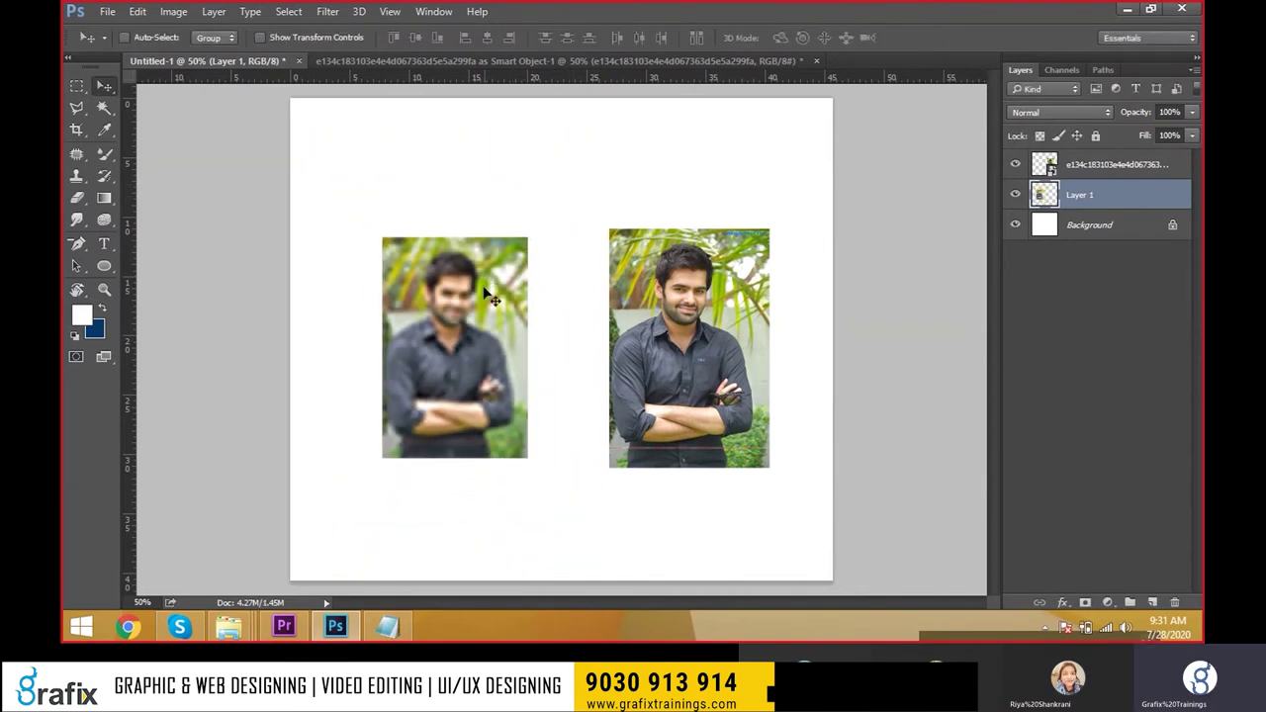
pyautogui.moveTo(471, 334); pyautogui.dragTo(410, 224)
# Select the Smart Object layer and scale its portrait to a tiny thumbnail and back up.
pyautogui.rightClick(623, 297)
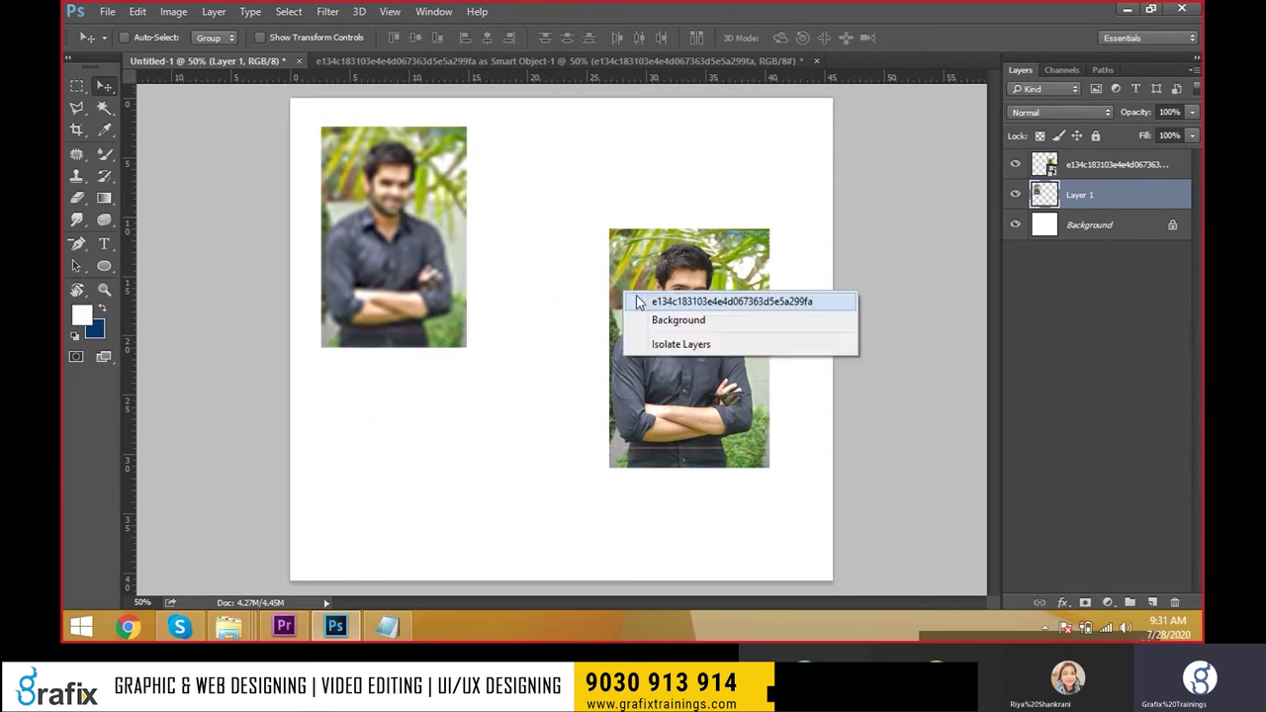
pyautogui.click(653, 300)
pyautogui.moveTo(653, 306); pyautogui.dragTo(669, 240)
pyautogui.hotkey('ctrl', 't')
pyautogui.moveTo(637, 397); pyautogui.dragTo(704, 288)
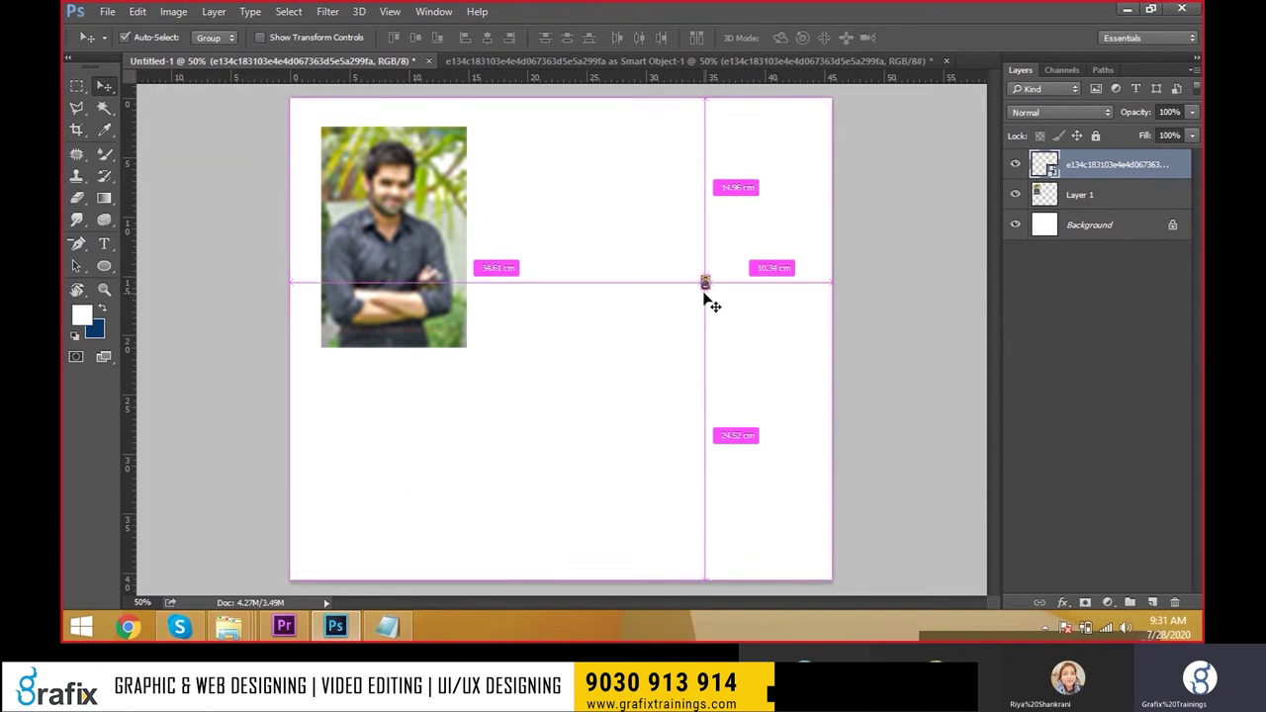
pyautogui.moveTo(705, 289); pyautogui.dragTo(689, 354)
pyautogui.moveTo(697, 294)
pyautogui.mouseDown()
pyautogui.moveTo(619, 489)
pyautogui.moveTo(725, 257)
pyautogui.moveTo(645, 372)
pyautogui.moveTo(692, 285)
pyautogui.moveTo(712, 297)
pyautogui.mouseUp()
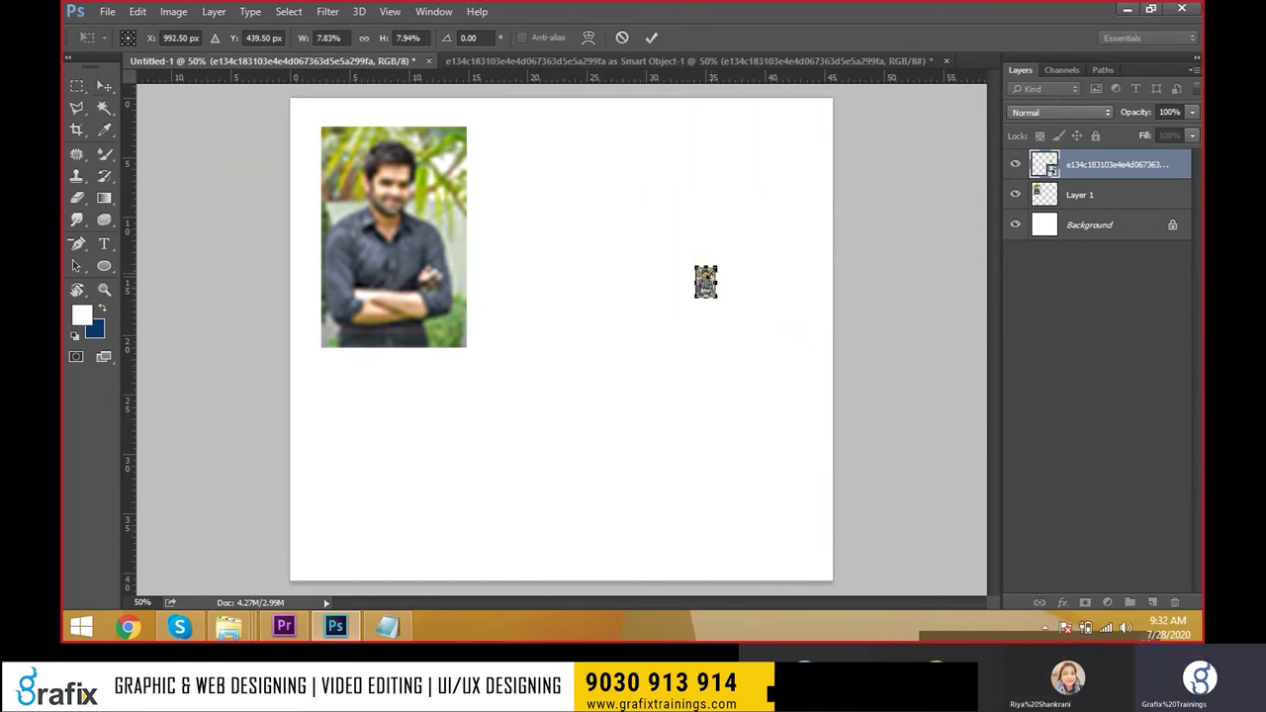
pyautogui.press('Return')
# Resize the Smart Object portrait again and move it to the upper right.
pyautogui.hotkey('ctrl', 't')
pyautogui.moveTo(694, 303)
pyautogui.mouseDown()
pyautogui.moveTo(636, 439)
pyautogui.moveTo(606, 453)
pyautogui.moveTo(585, 396)
pyautogui.moveTo(701, 270)
pyautogui.mouseUp()
pyautogui.press('Return')
pyautogui.hotkey('ctrl', 't')
pyautogui.moveTo(608, 426); pyautogui.dragTo(669, 333)
pyautogui.press('Return')
pyautogui.moveTo(714, 261)
pyautogui.mouseDown()
pyautogui.moveTo(589, 211)
pyautogui.moveTo(837, 197)
pyautogui.moveTo(823, 362)
pyautogui.moveTo(644, 568)
pyautogui.moveTo(329, 574)
pyautogui.moveTo(683, 552)
pyautogui.moveTo(803, 184)
pyautogui.moveTo(807, 229)
pyautogui.mouseUp()
# Enlarge the Smart Object portrait and line its top up with the blurred photo.
pyautogui.hotkey('ctrl', 't')
pyautogui.moveTo(724, 272); pyautogui.dragTo(597, 485)
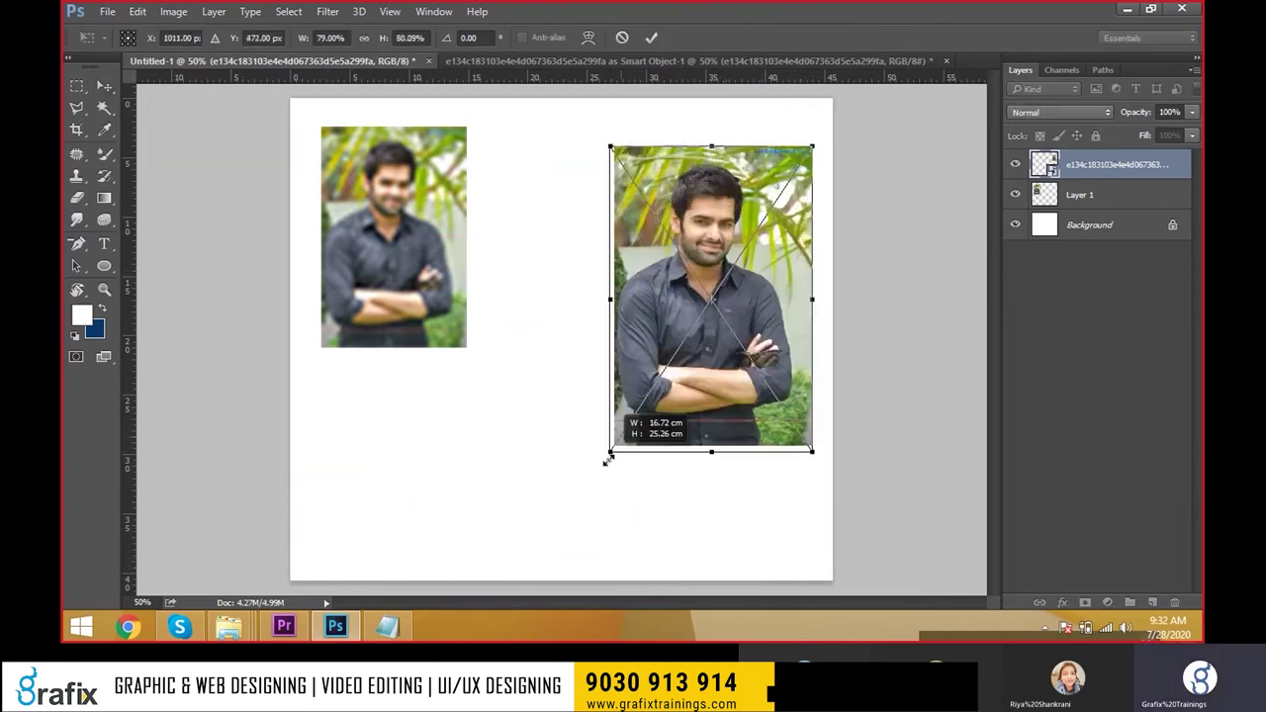
pyautogui.press('Return')
pyautogui.moveTo(702, 340); pyautogui.dragTo(716, 297)
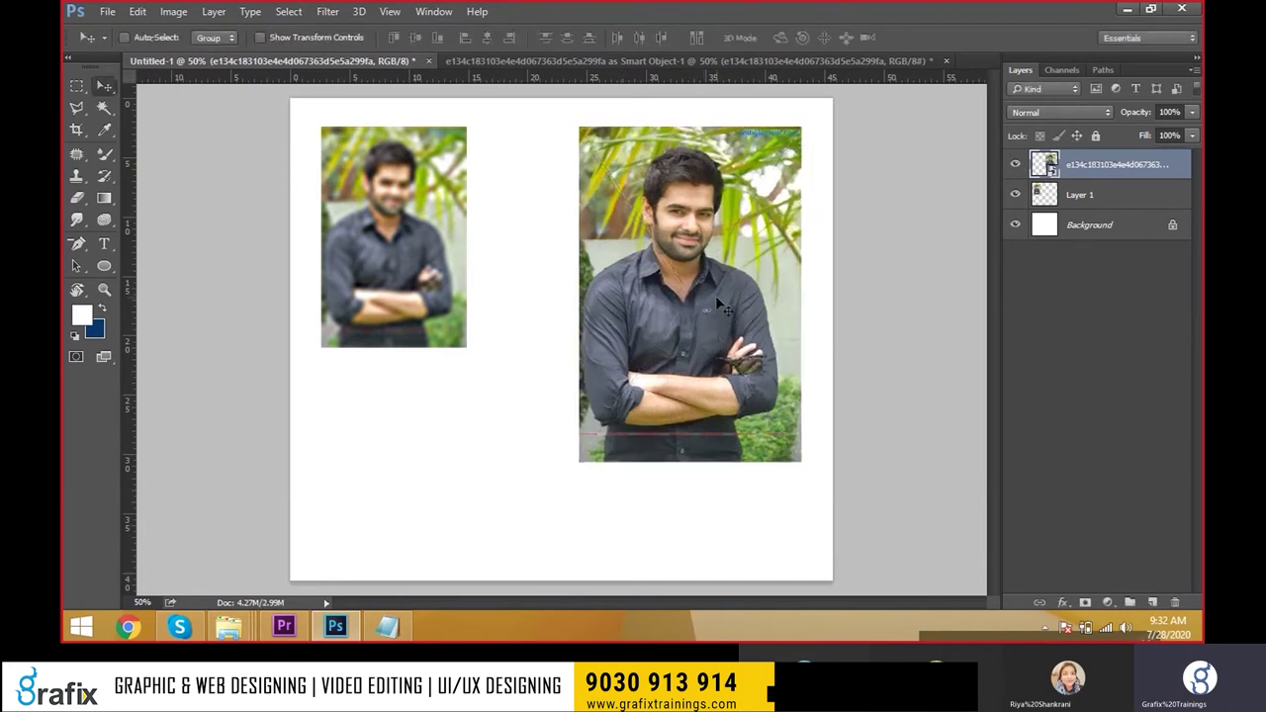
# Fit the page on screen and switch to the Notepad Smart Objects notes.
pyautogui.scroll(1, 630, 375)
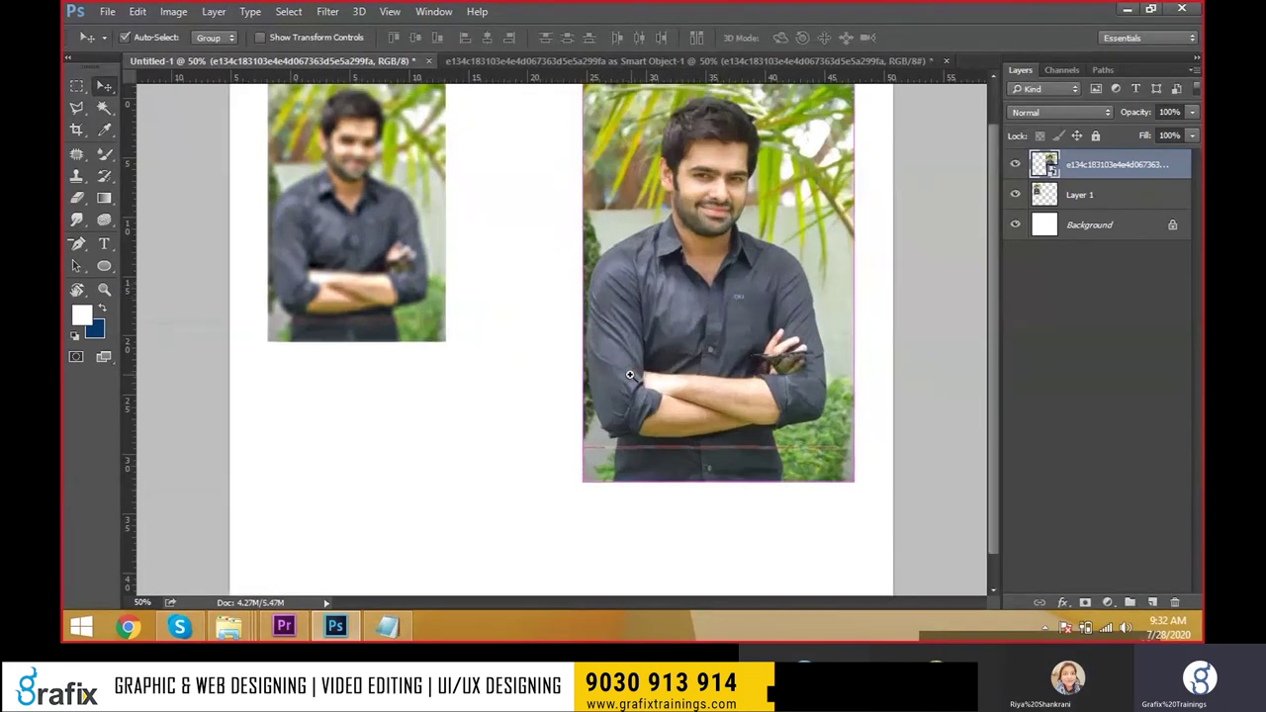
pyautogui.scroll(3, 631, 376)
pyautogui.rightClick(620, 327)
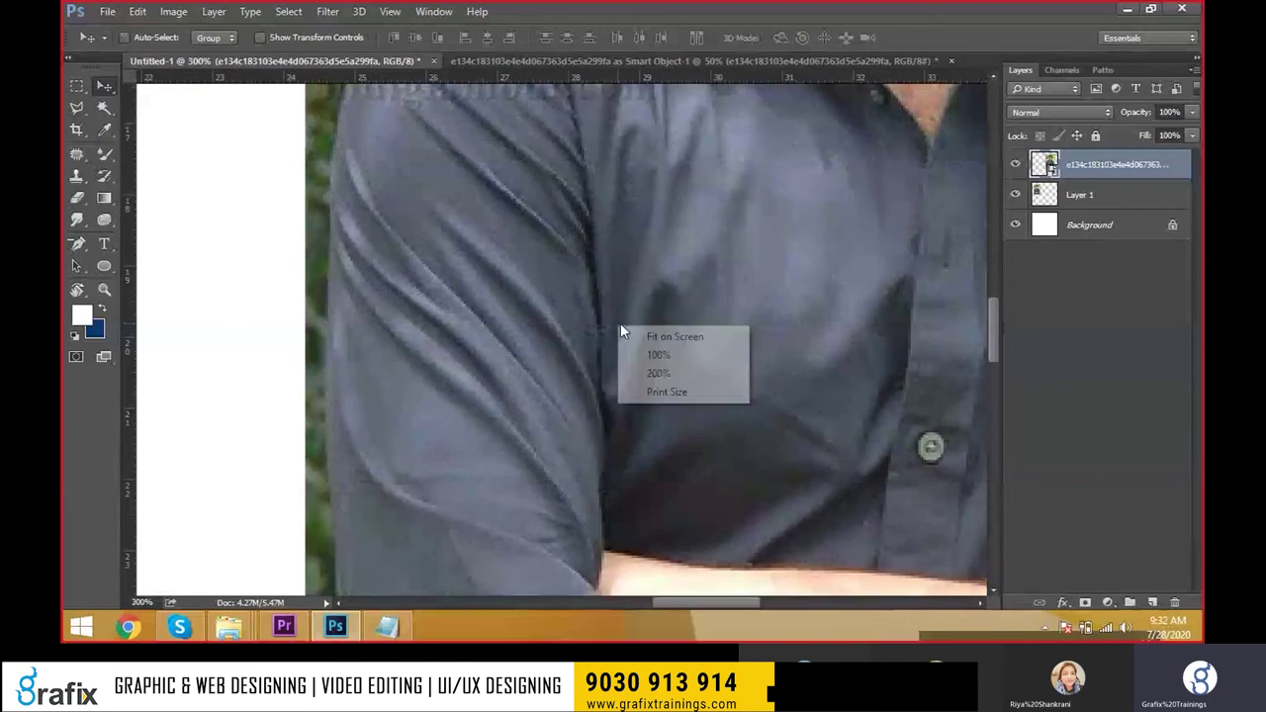
pyautogui.click(648, 326)
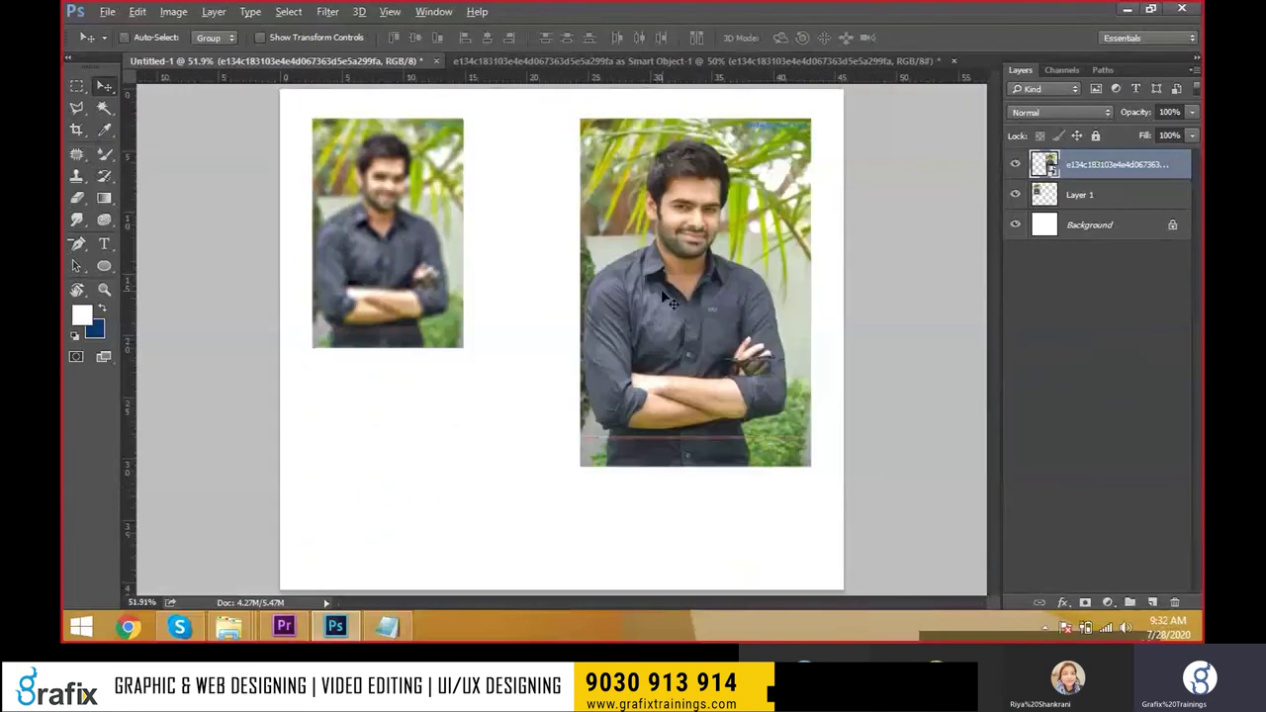
pyautogui.hotkey('alt', 'Tab')
# Highlight phrases of the Smart Objects definition and start the second sentence on a new paragraph.
pyautogui.moveTo(88, 54)
pyautogui.mouseDown()
pyautogui.moveTo(194, 70)
pyautogui.moveTo(368, 49)
pyautogui.mouseUp()
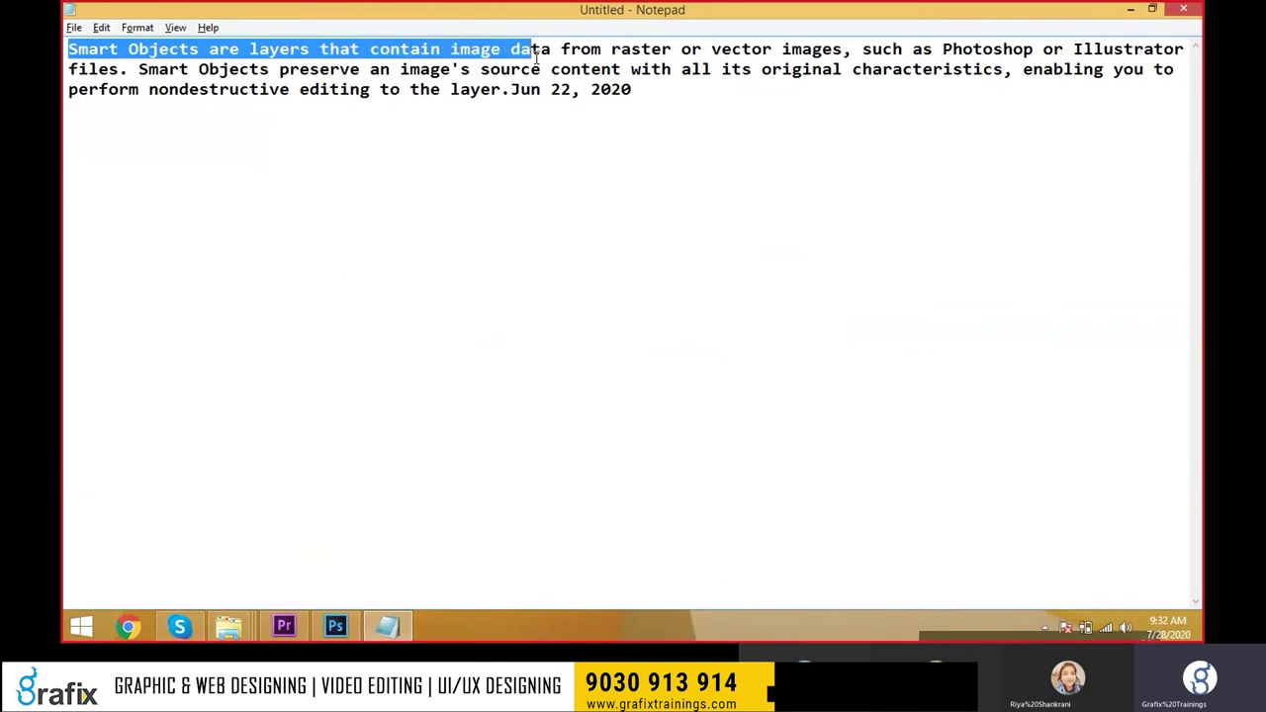
pyautogui.moveTo(565, 49); pyautogui.dragTo(725, 50)
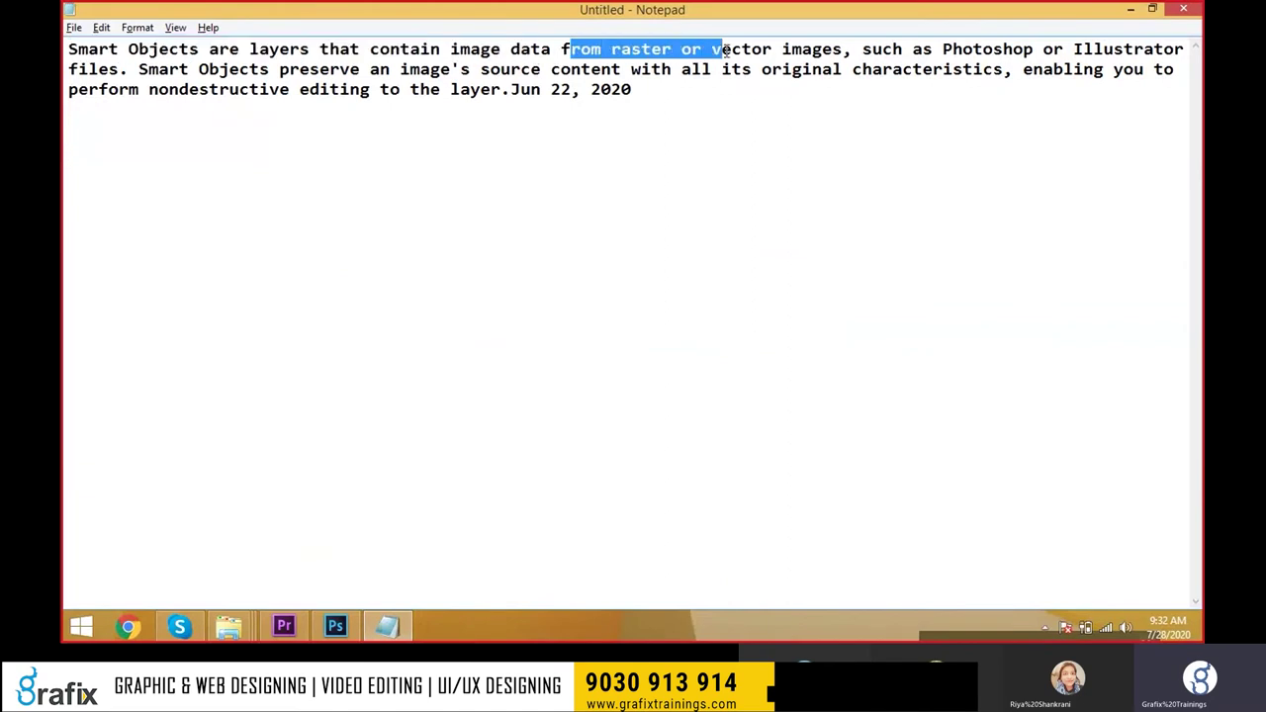
pyautogui.moveTo(843, 50)
pyautogui.mouseDown()
pyautogui.moveTo(302, 49)
pyautogui.moveTo(66, 21)
pyautogui.mouseUp()
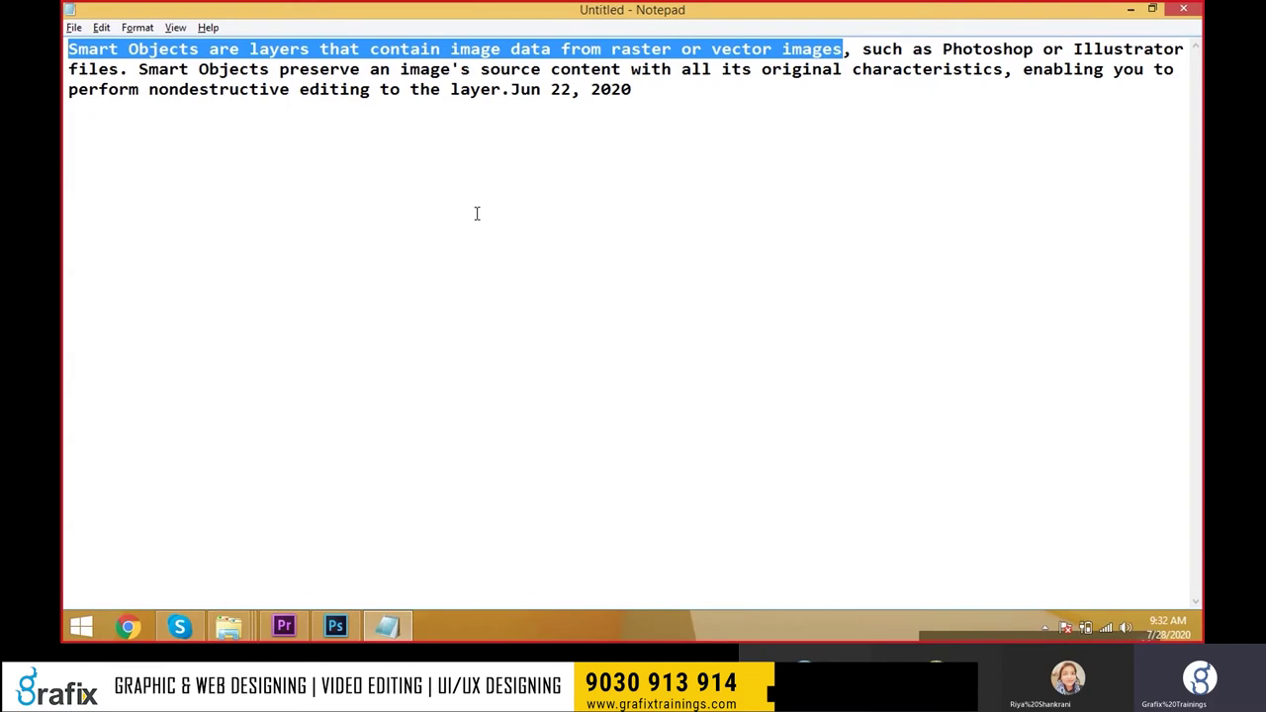
pyautogui.moveTo(1011, 49); pyautogui.dragTo(1145, 49)
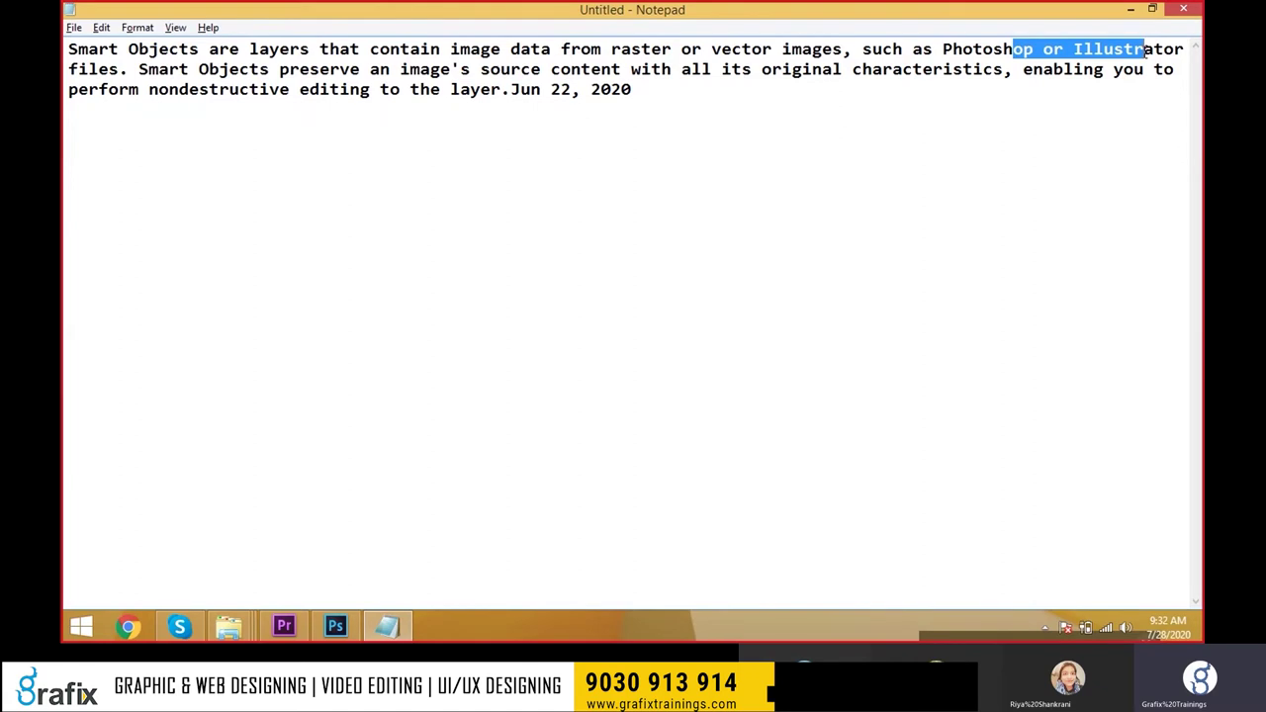
pyautogui.click(139, 69)
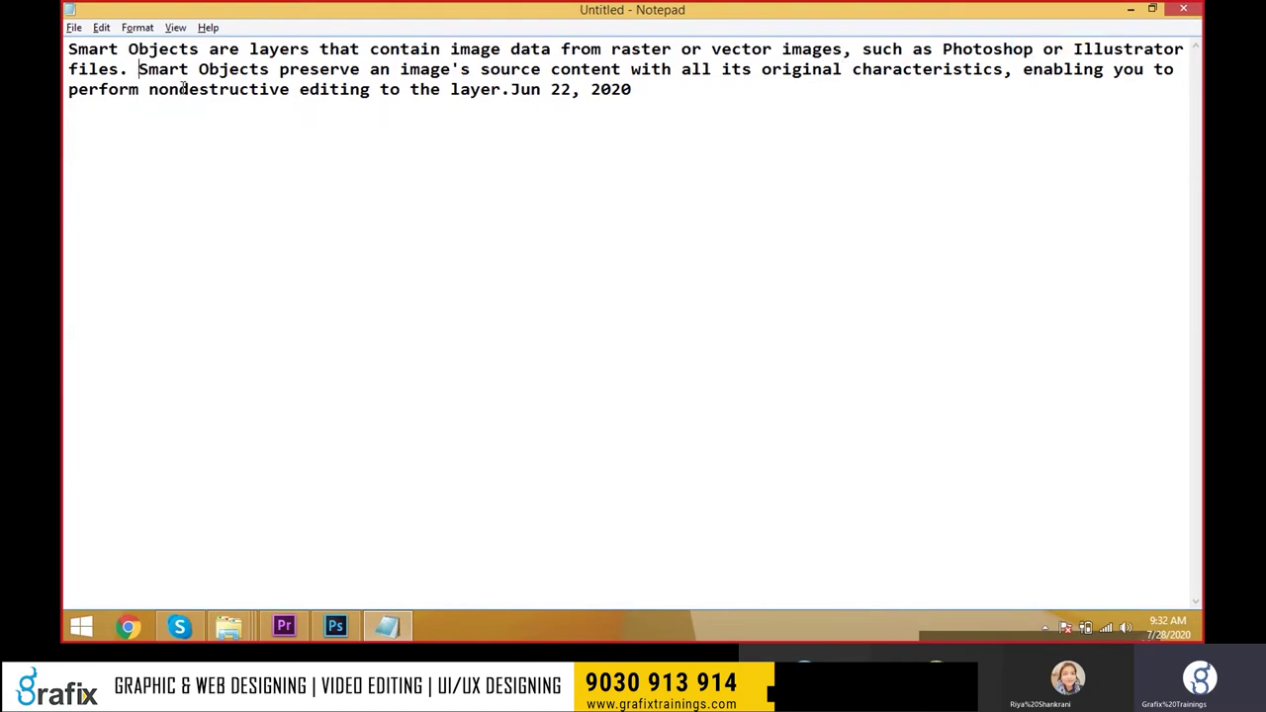
pyautogui.press('Return')
pyautogui.press('Return')
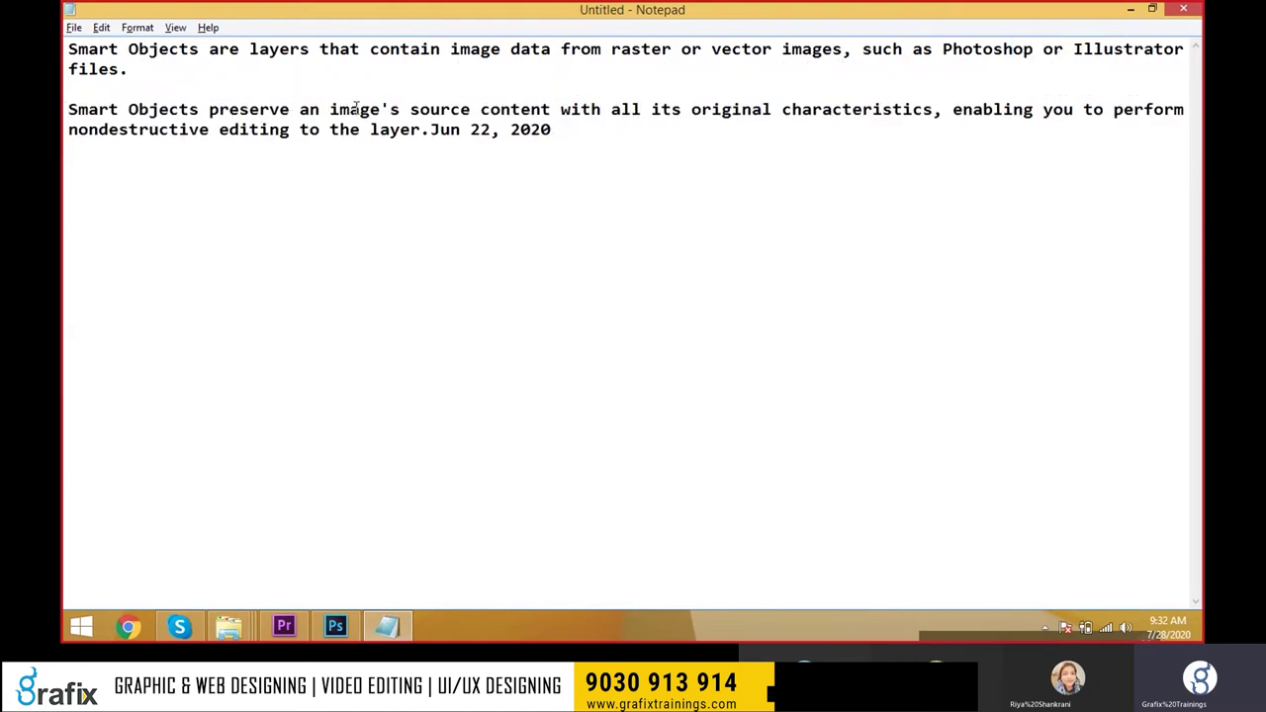
pyautogui.moveTo(496, 116)
pyautogui.mouseDown()
pyautogui.moveTo(465, 130)
pyautogui.moveTo(475, 111)
pyautogui.moveTo(871, 111)
pyautogui.moveTo(936, 98)
pyautogui.moveTo(935, 110)
pyautogui.mouseUp()
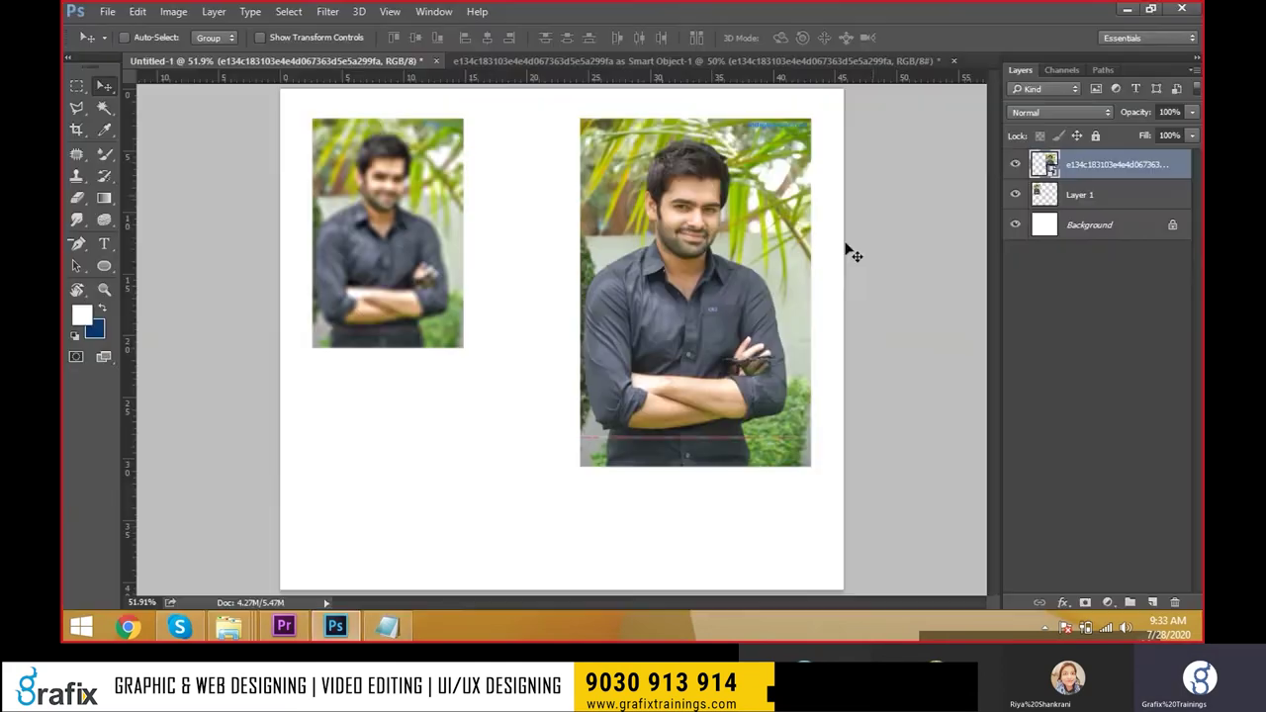
# Try resizing the crisp portrait, undo it, and zoom in to check its sharpness.
pyautogui.hotkey('ctrl', 't')
pyautogui.moveTo(815, 116)
pyautogui.mouseDown()
pyautogui.moveTo(797, 159)
pyautogui.moveTo(859, 90)
pyautogui.mouseUp()
pyautogui.press('Return')
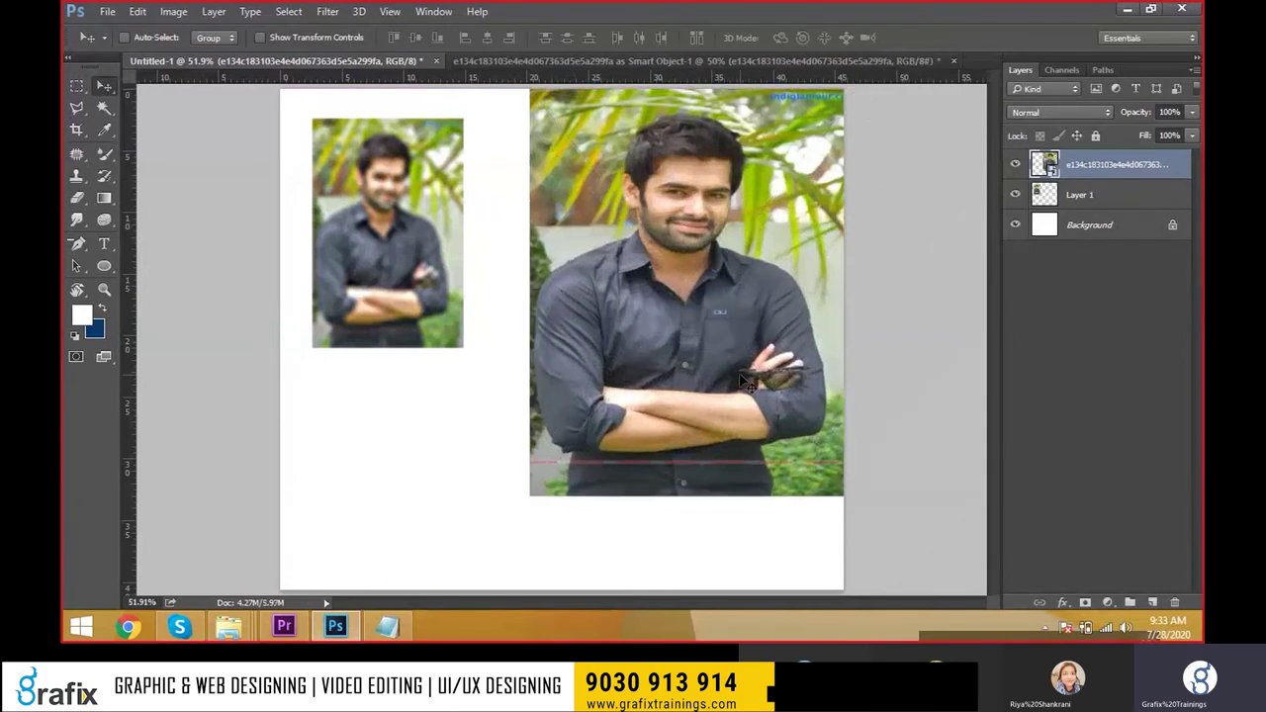
pyautogui.hotkey('ctrl', 'z')
pyautogui.click(737, 240)
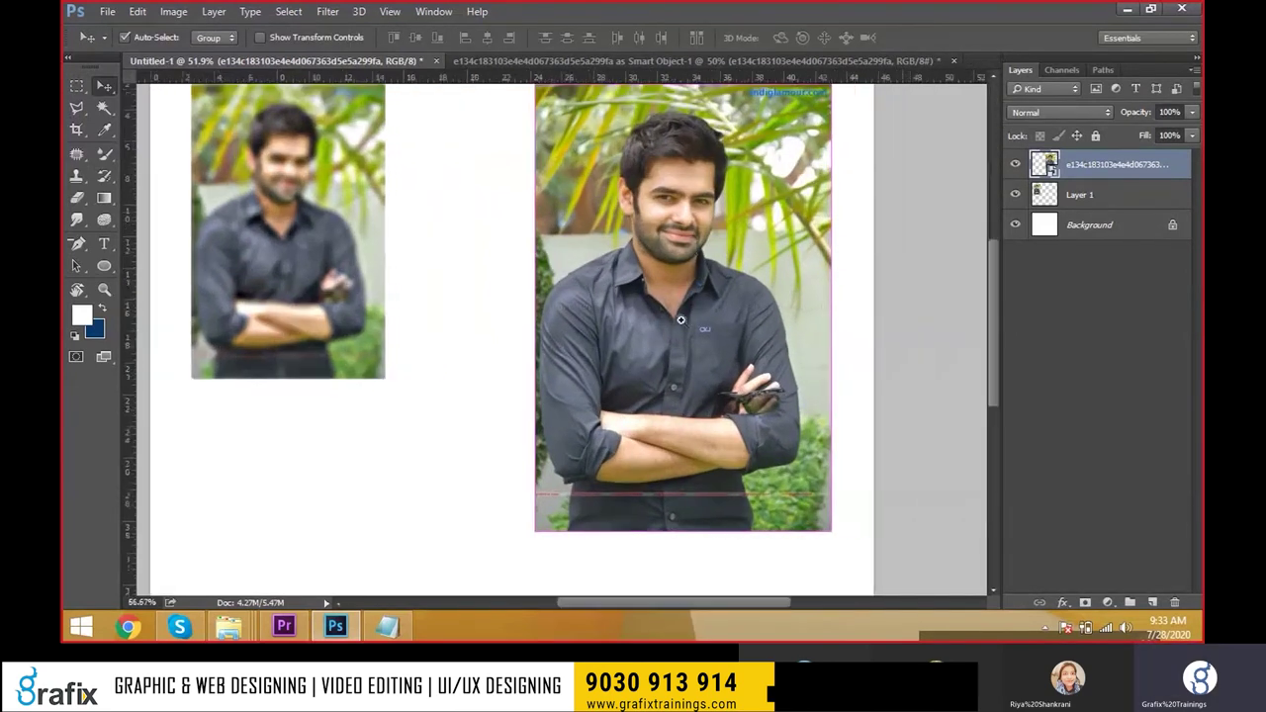
pyautogui.click(712, 228)
pyautogui.click(683, 210)
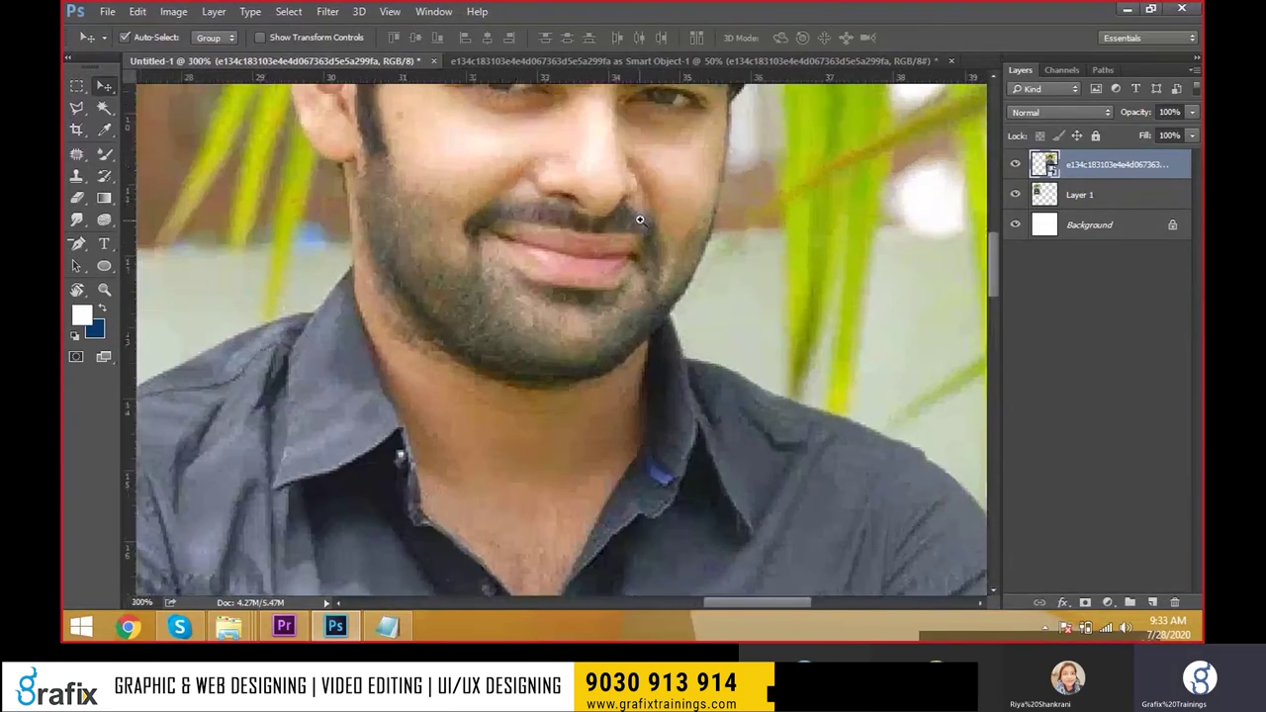
pyautogui.click(639, 218)
pyautogui.hotkey('ctrl', '0')
# Select Layer 1 and move the blurry portrait lower on the page.
pyautogui.rightClick(428, 206)
pyautogui.click(455, 209)
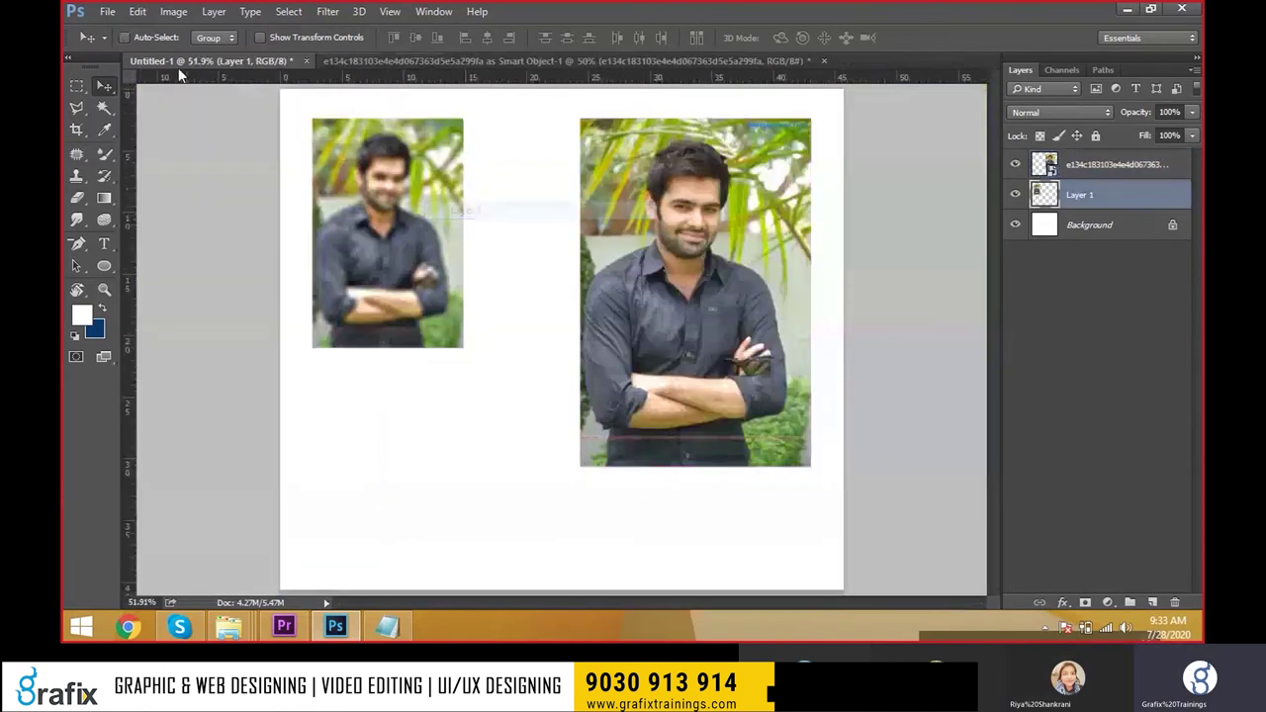
pyautogui.click(117, 14)
pyautogui.click(129, 44)
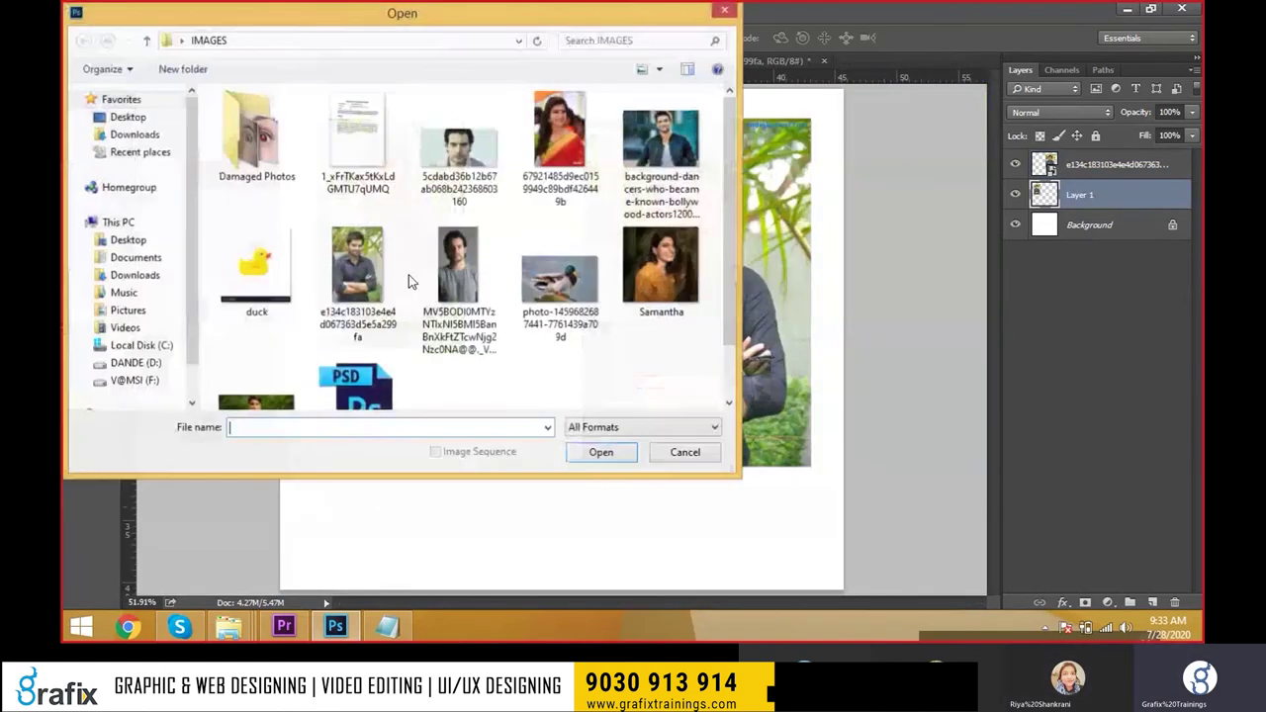
pyautogui.press('Escape')
pyautogui.moveTo(427, 314); pyautogui.dragTo(428, 374)
pyautogui.hotkey('ctrl', 't')
pyautogui.moveTo(471, 178)
pyautogui.mouseDown()
pyautogui.moveTo(505, 156)
pyautogui.moveTo(486, 156)
pyautogui.mouseUp()
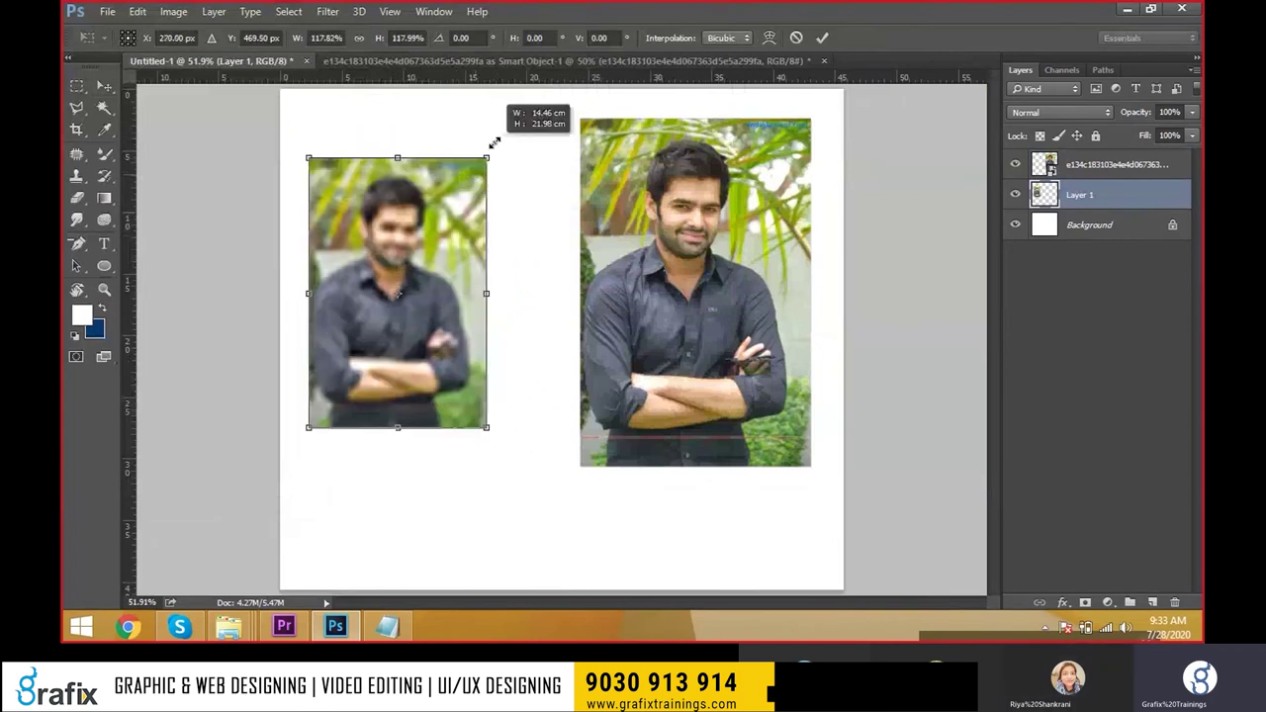
pyautogui.press('Escape')
# Shrink the Smart Object portrait to about half size, then enlarge it back to about 76%.
pyautogui.rightClick(623, 168)
pyautogui.click(652, 180)
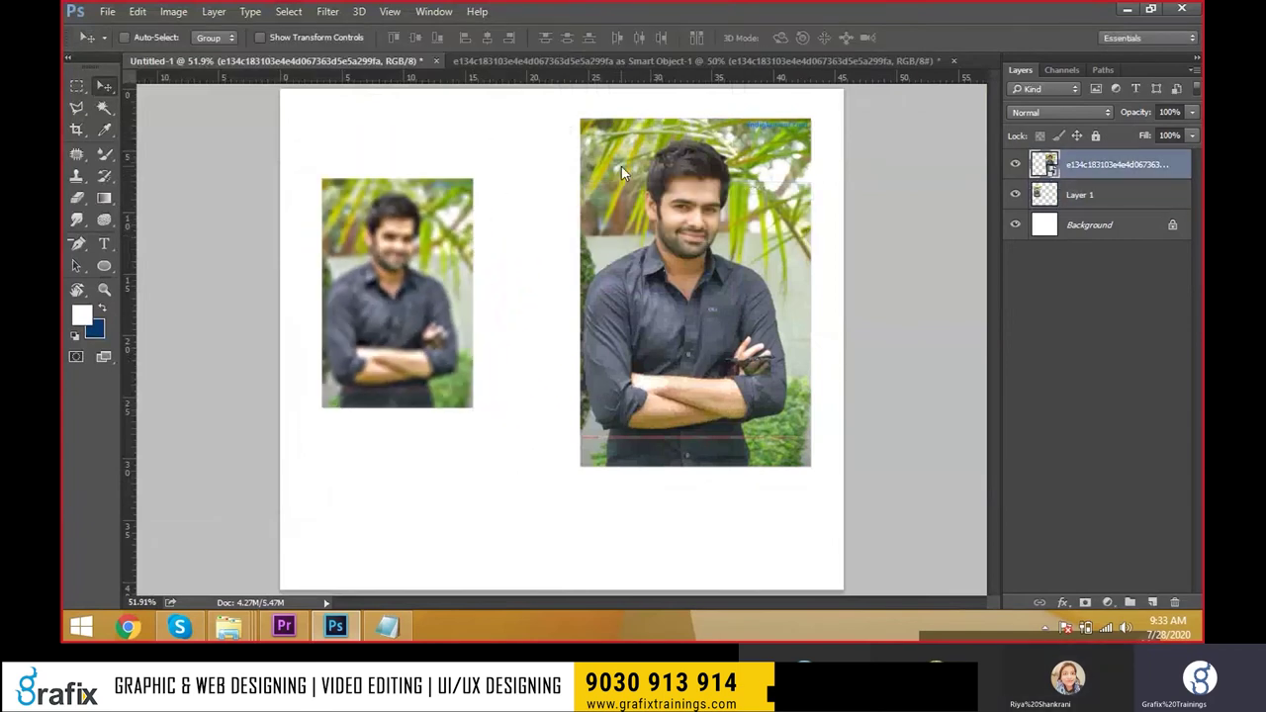
pyautogui.hotkey('ctrl', 't')
pyautogui.moveTo(581, 119)
pyautogui.mouseDown()
pyautogui.moveTo(702, 390)
pyautogui.moveTo(759, 386)
pyautogui.mouseUp()
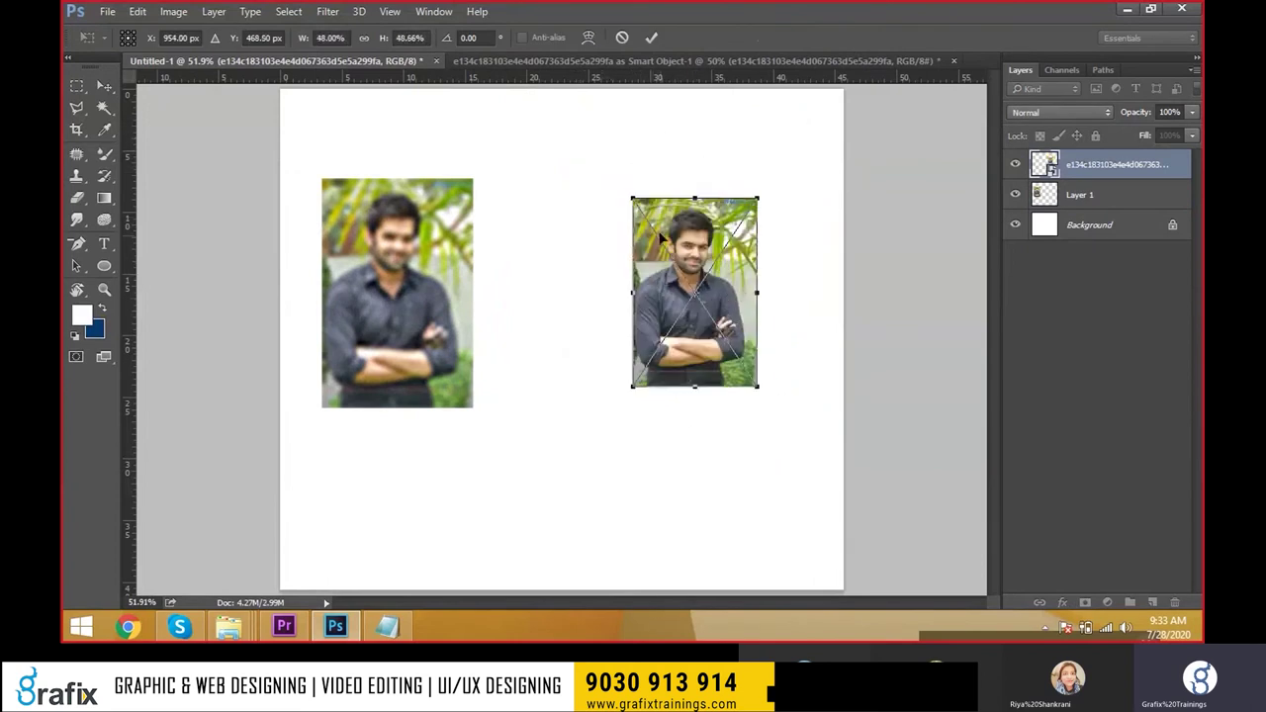
pyautogui.moveTo(634, 193); pyautogui.dragTo(621, 122)
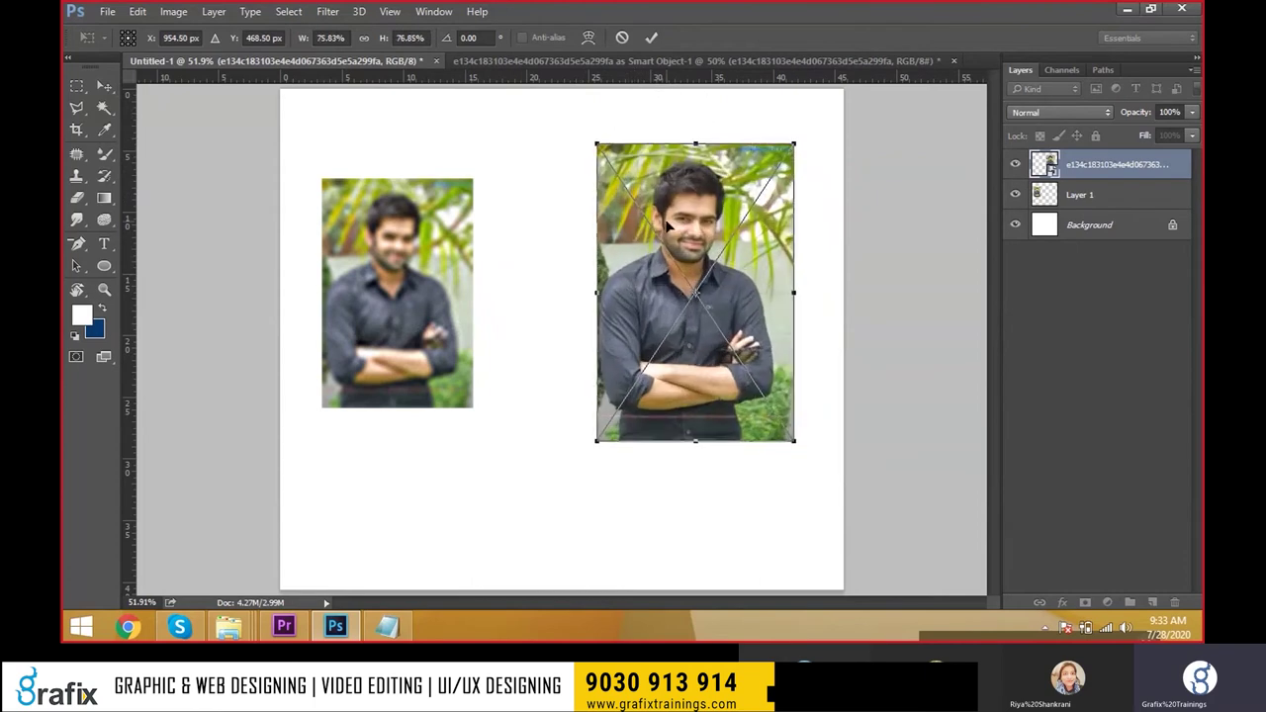
pyautogui.press('Return')
# Highlight more of the Smart Objects definition in Notepad, then move the blurry portrait across the page.
pyautogui.hotkey('alt', 'Tab')
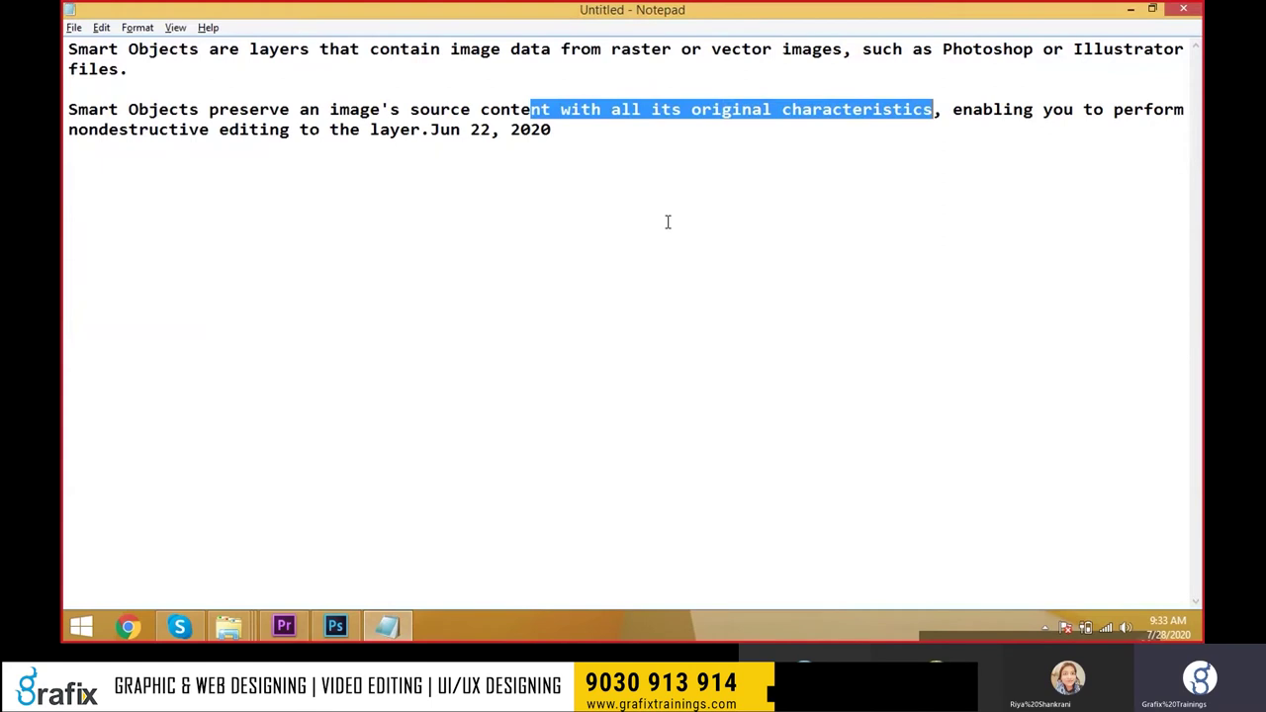
pyautogui.hotkey('alt', 'Tab')
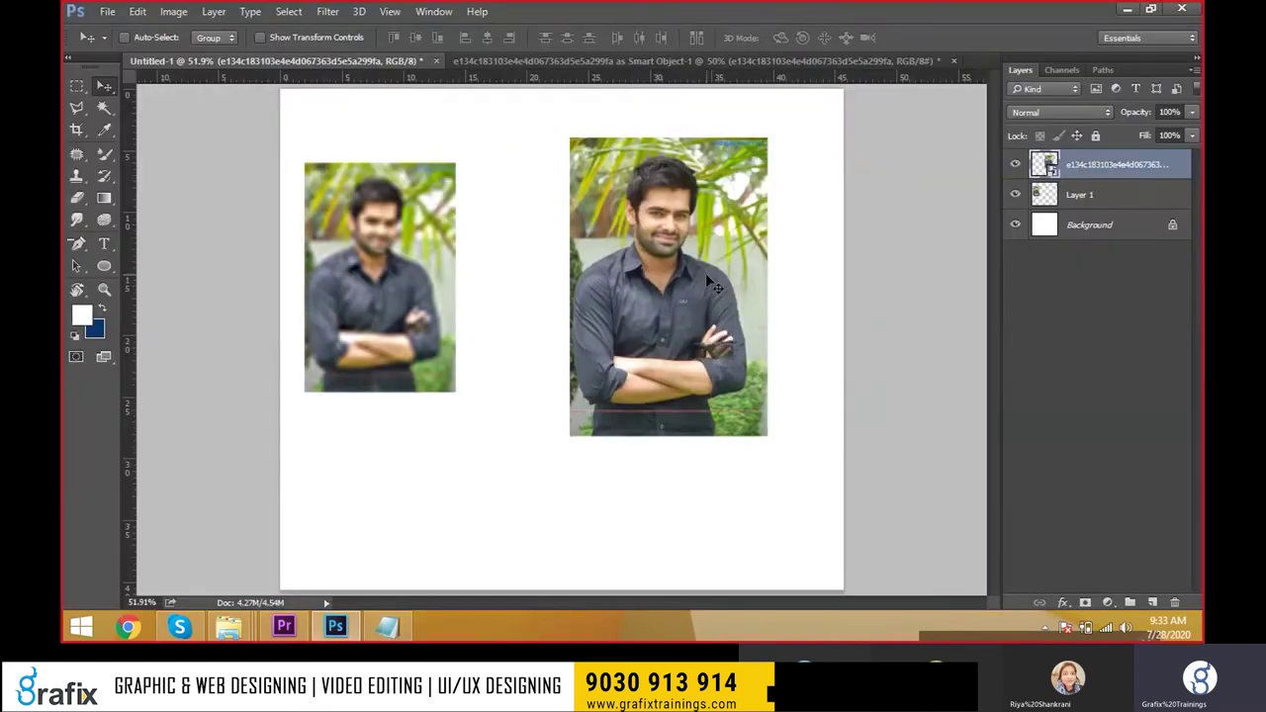
pyautogui.hotkey('alt', 'Tab')
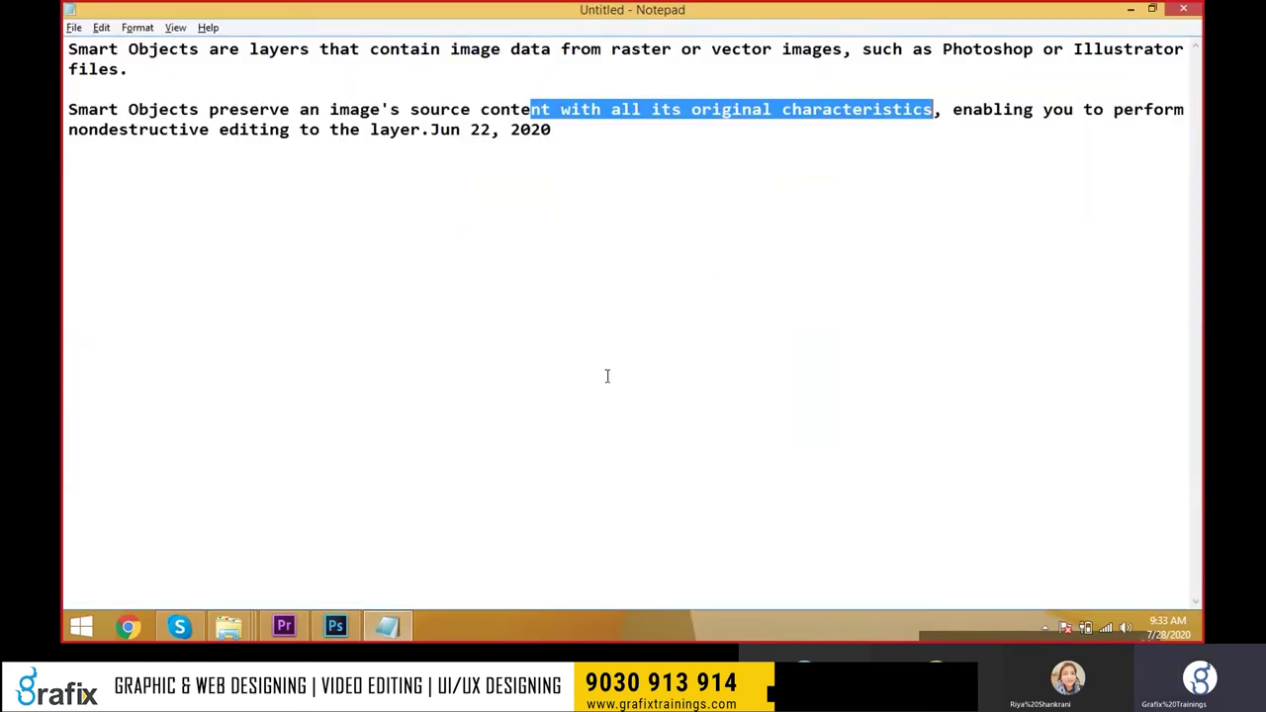
pyautogui.moveTo(991, 109); pyautogui.dragTo(1146, 109)
pyautogui.hotkey('alt', 'Tab')
pyautogui.moveTo(1079, 194); pyautogui.dragTo(440, 223)
# Open Brush.psd and BG Changing.jpg from the recent files list.
pyautogui.click(107, 11)
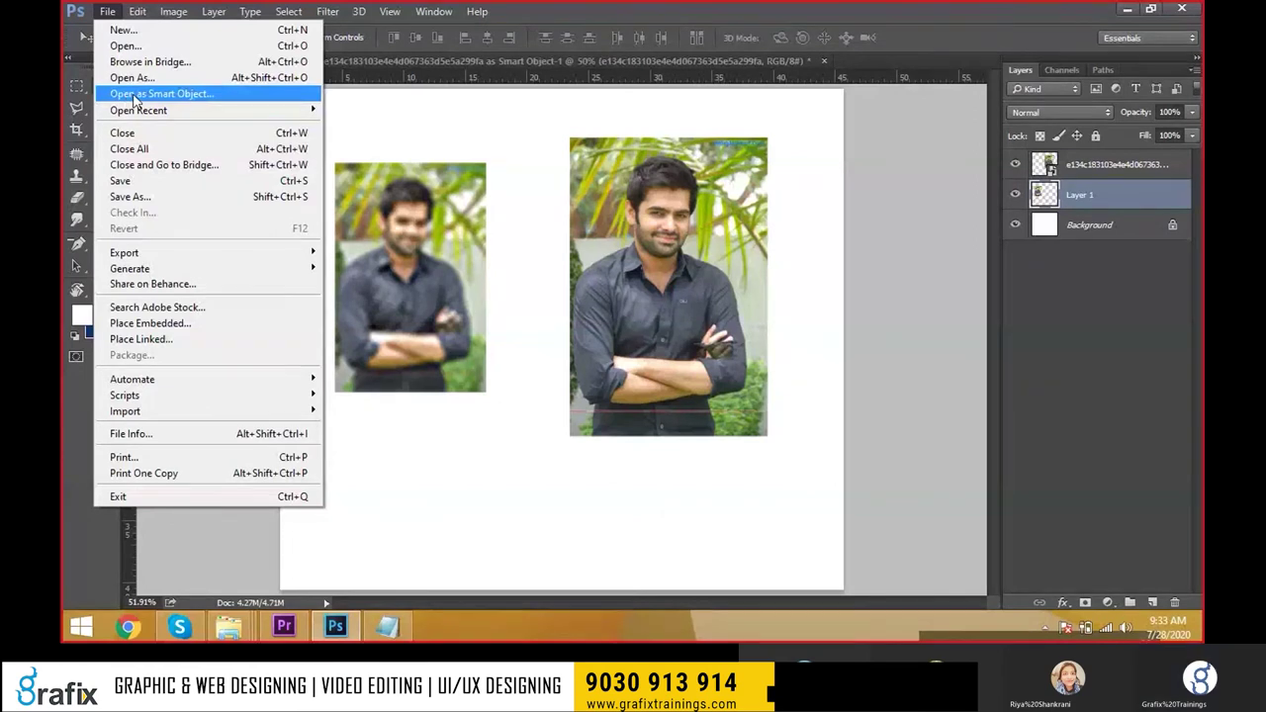
pyautogui.click(539, 220)
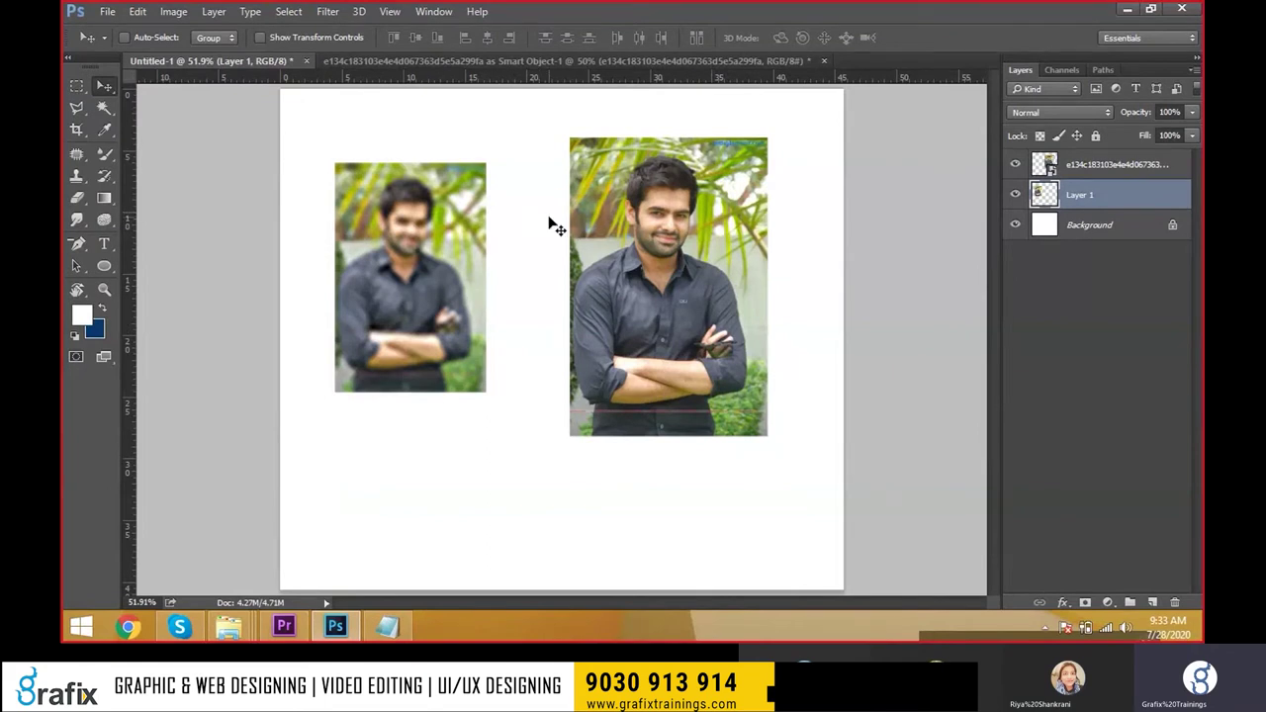
pyautogui.click(107, 11)
pyautogui.moveTo(139, 110)
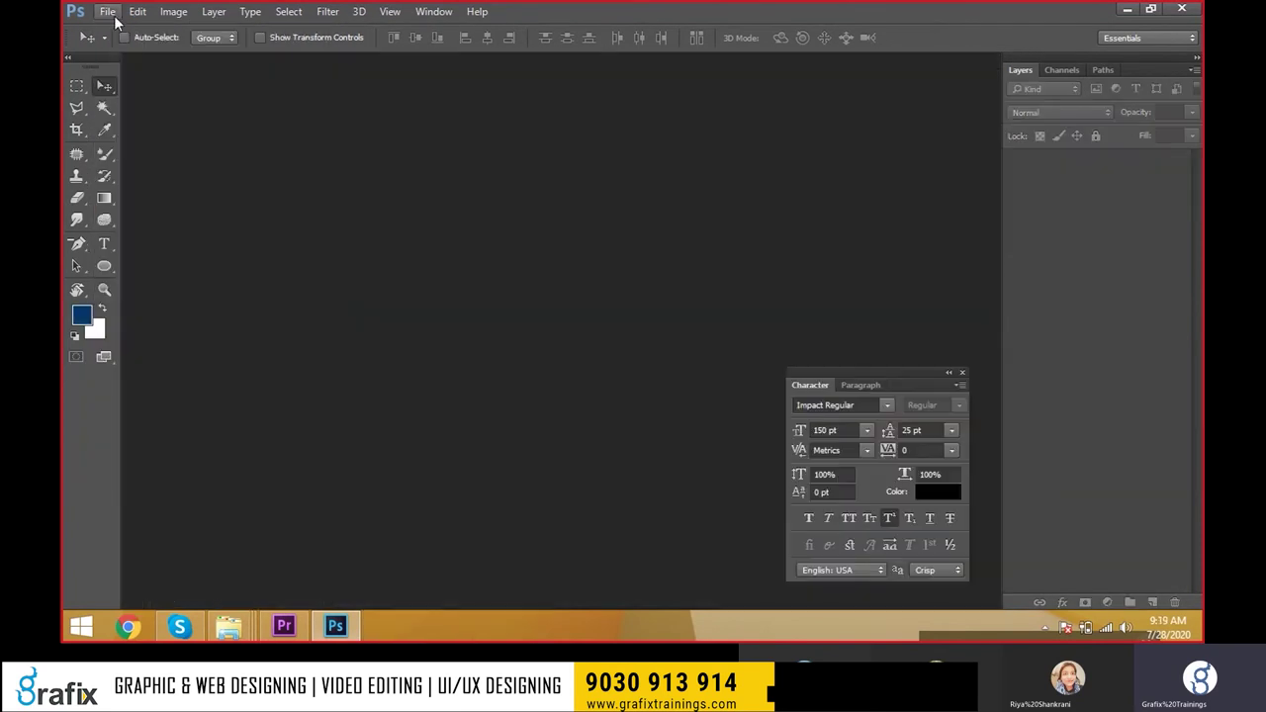
pyautogui.click(107, 11)
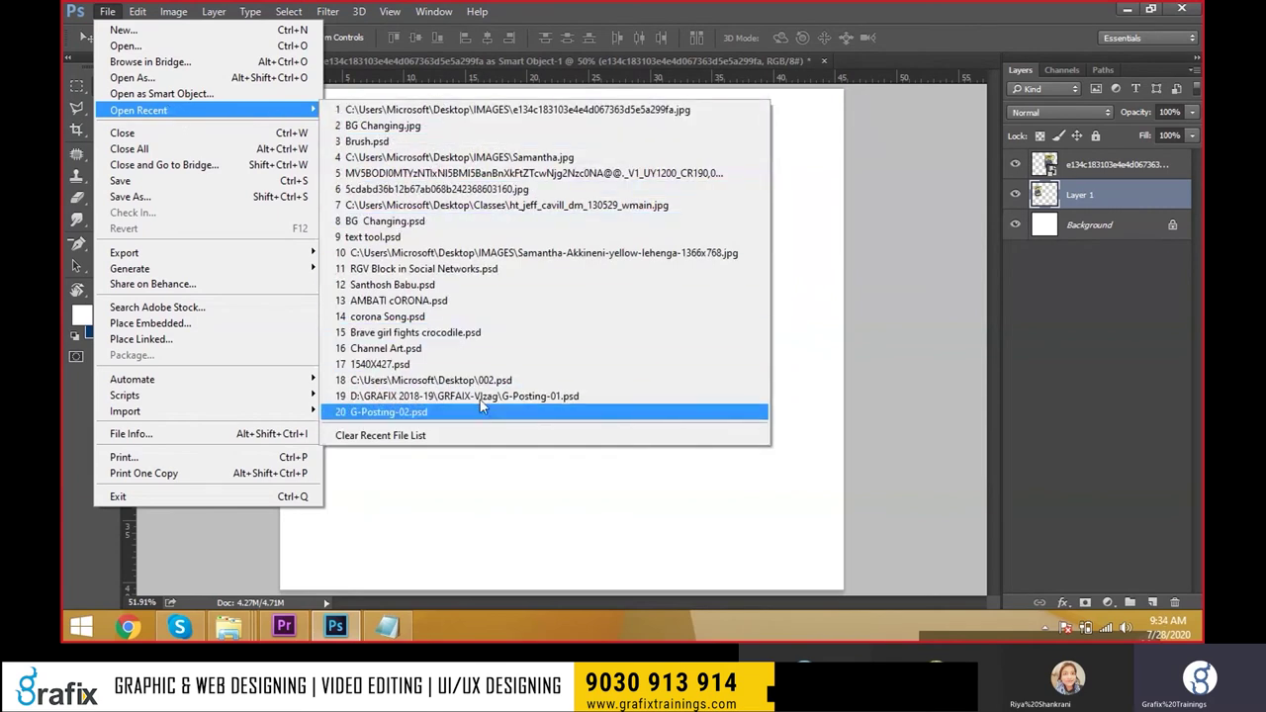
pyautogui.click(479, 142)
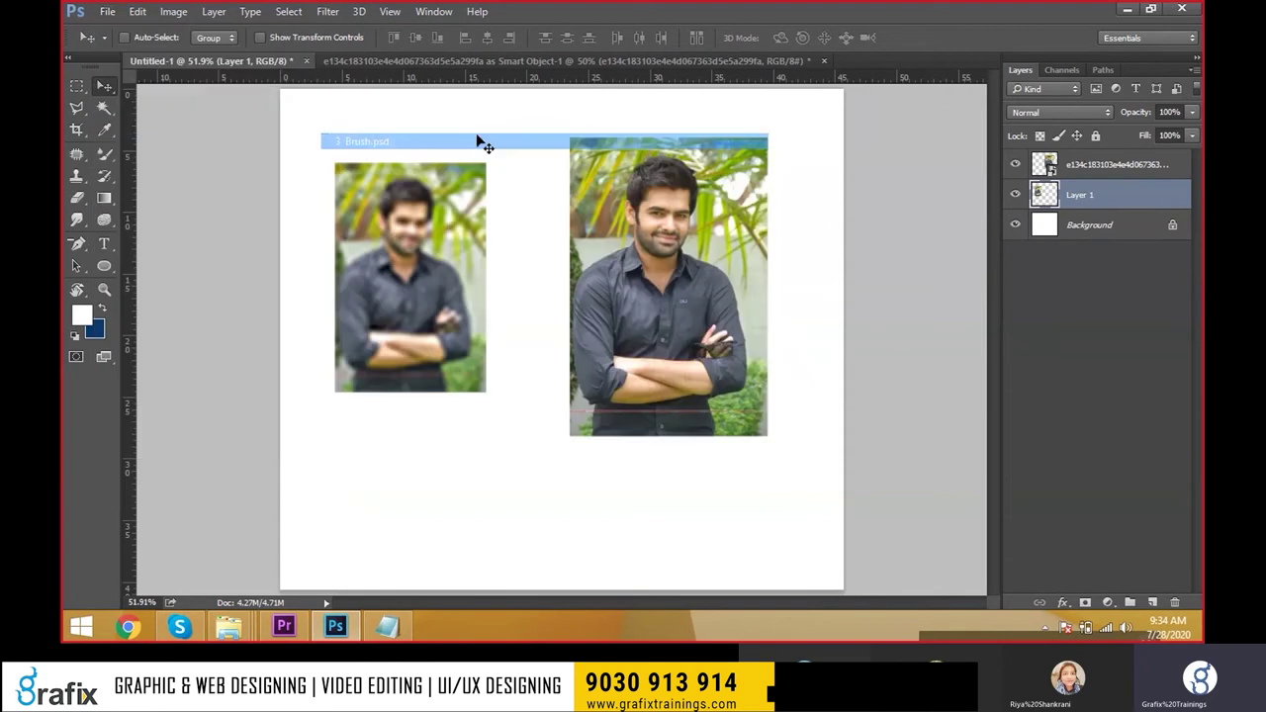
pyautogui.click(116, 10)
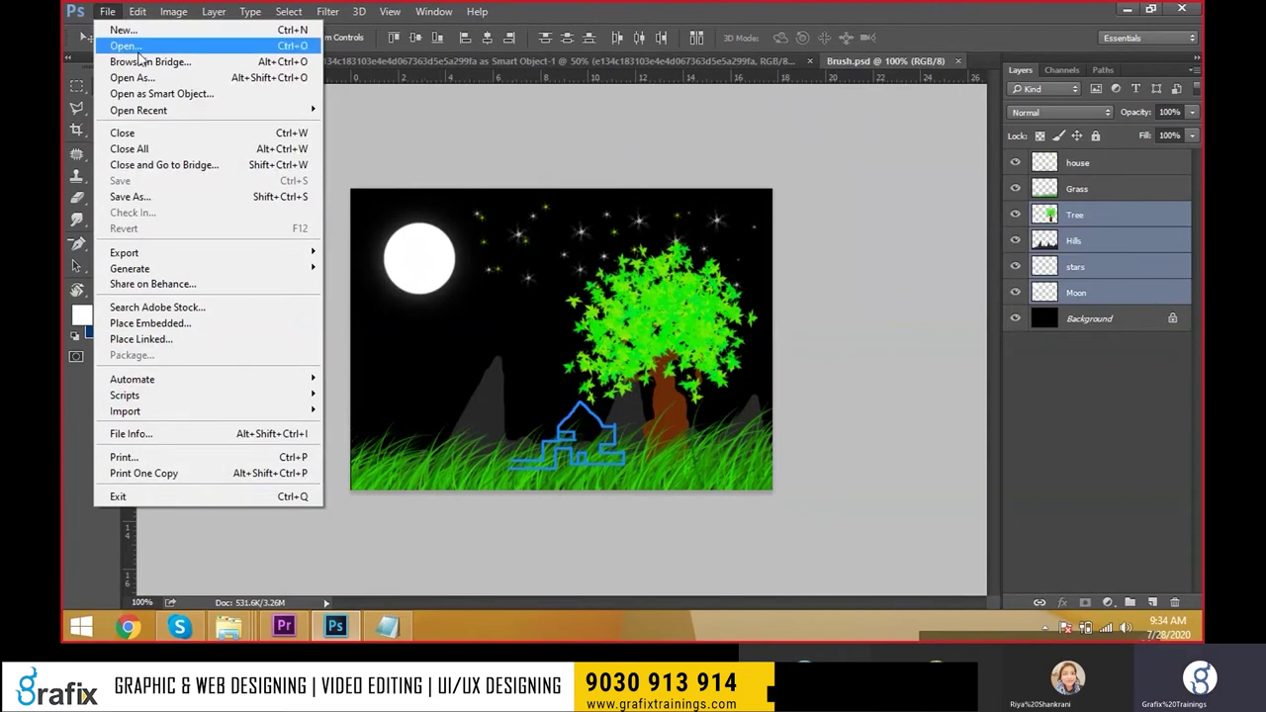
pyautogui.moveTo(138, 110)
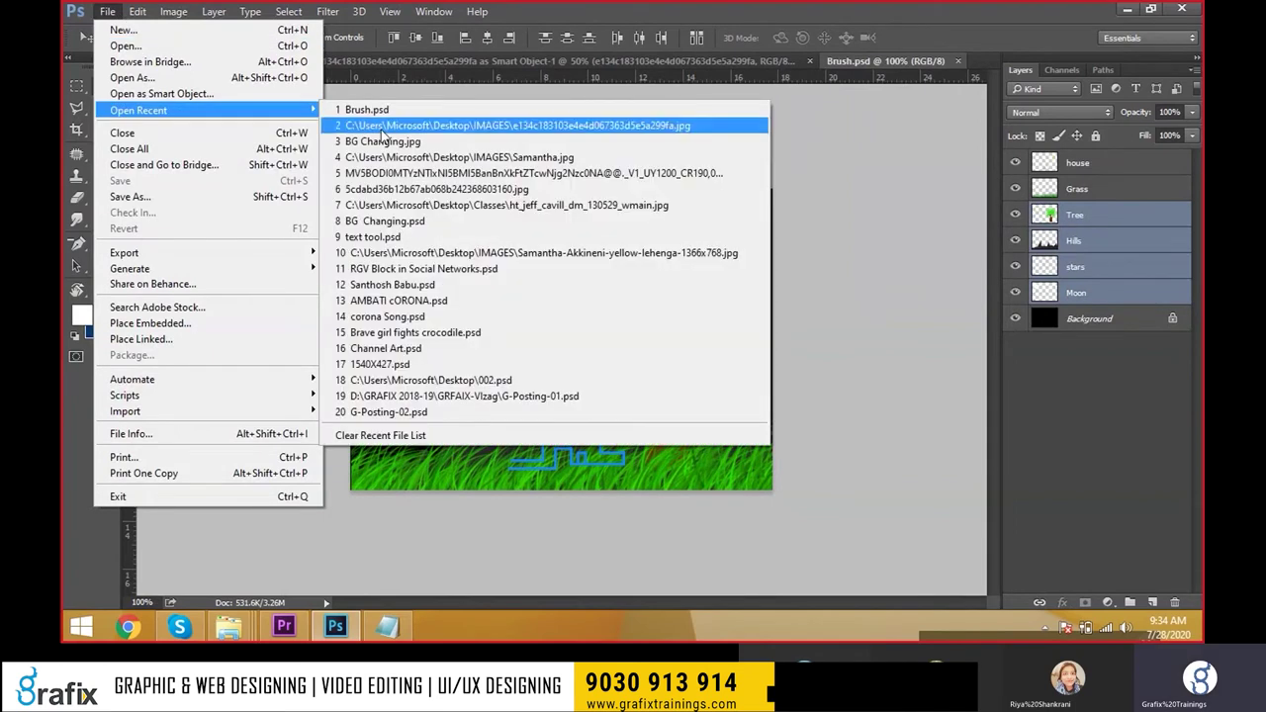
pyautogui.click(395, 142)
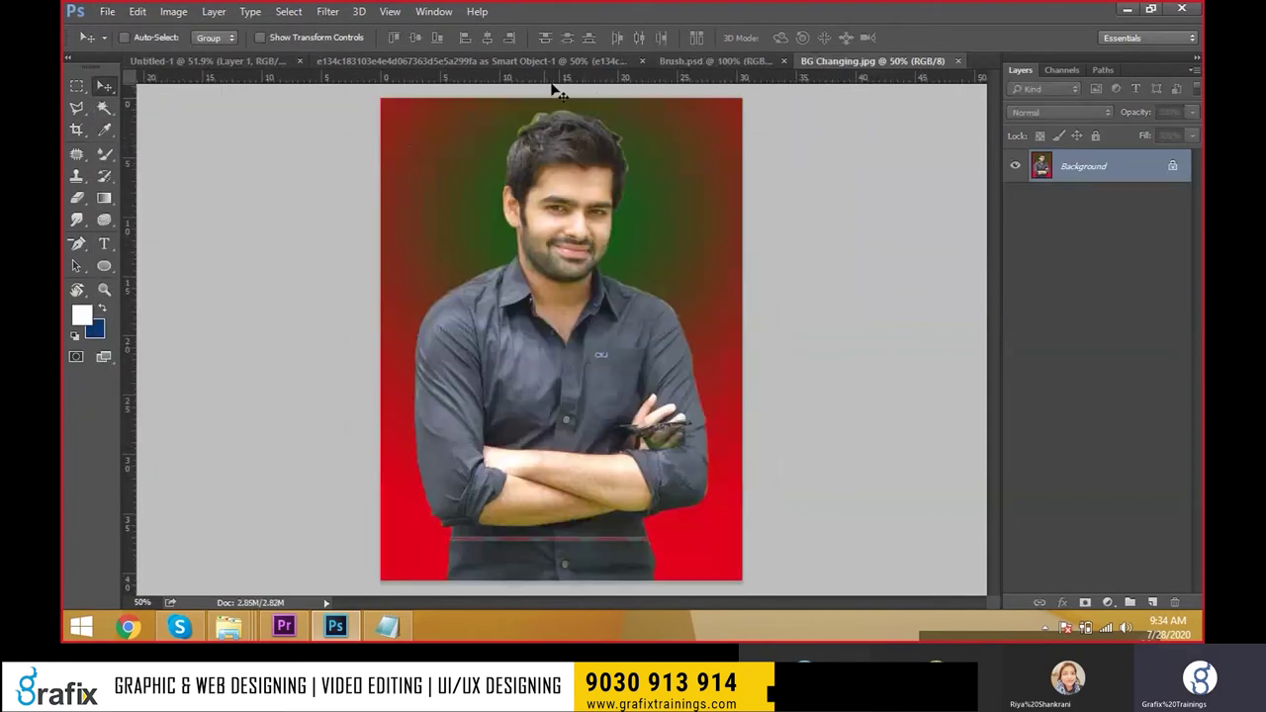
# Switch between the Brush.psd and Untitled-1 tabs, ending on Brush.psd.
pyautogui.click(706, 62)
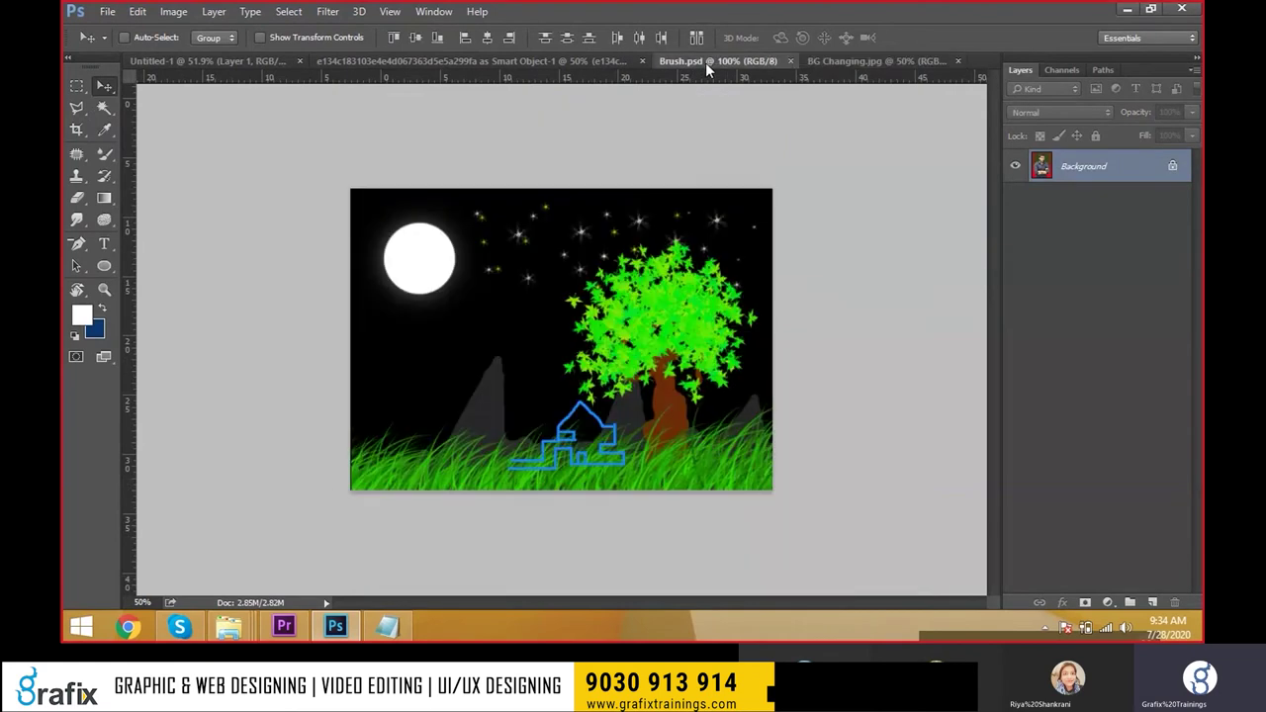
pyautogui.click(243, 59)
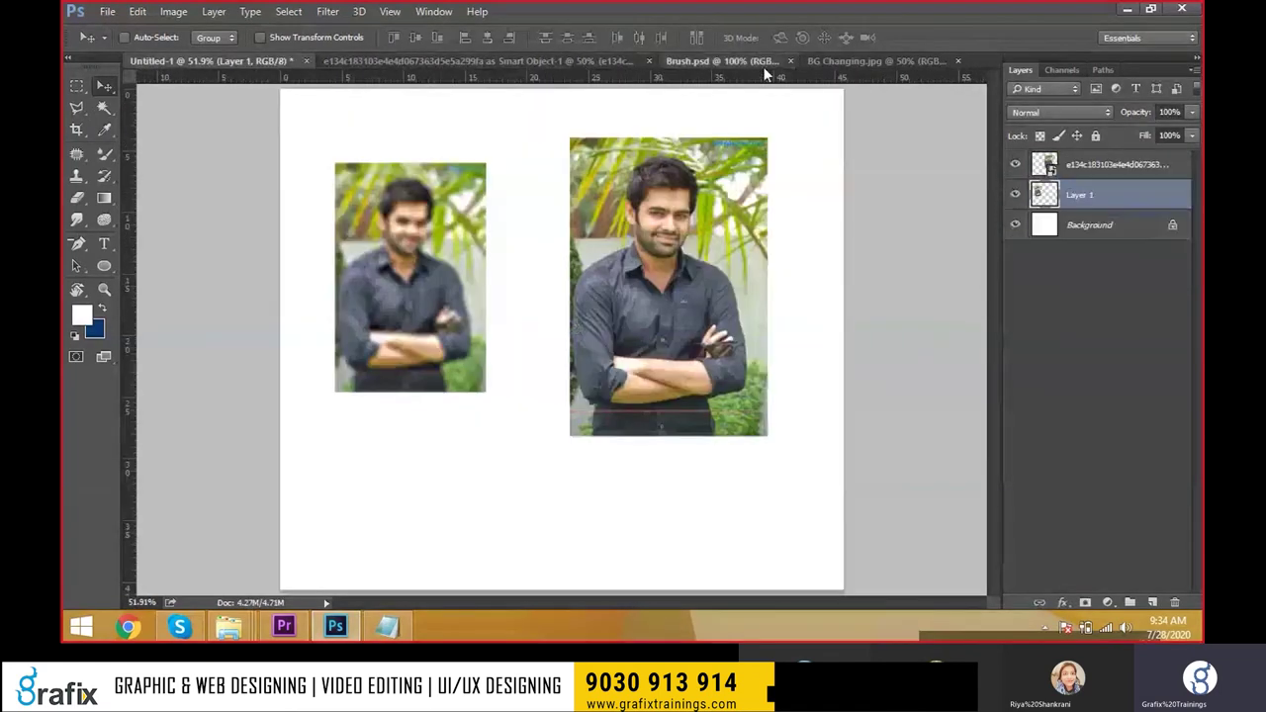
pyautogui.click(763, 62)
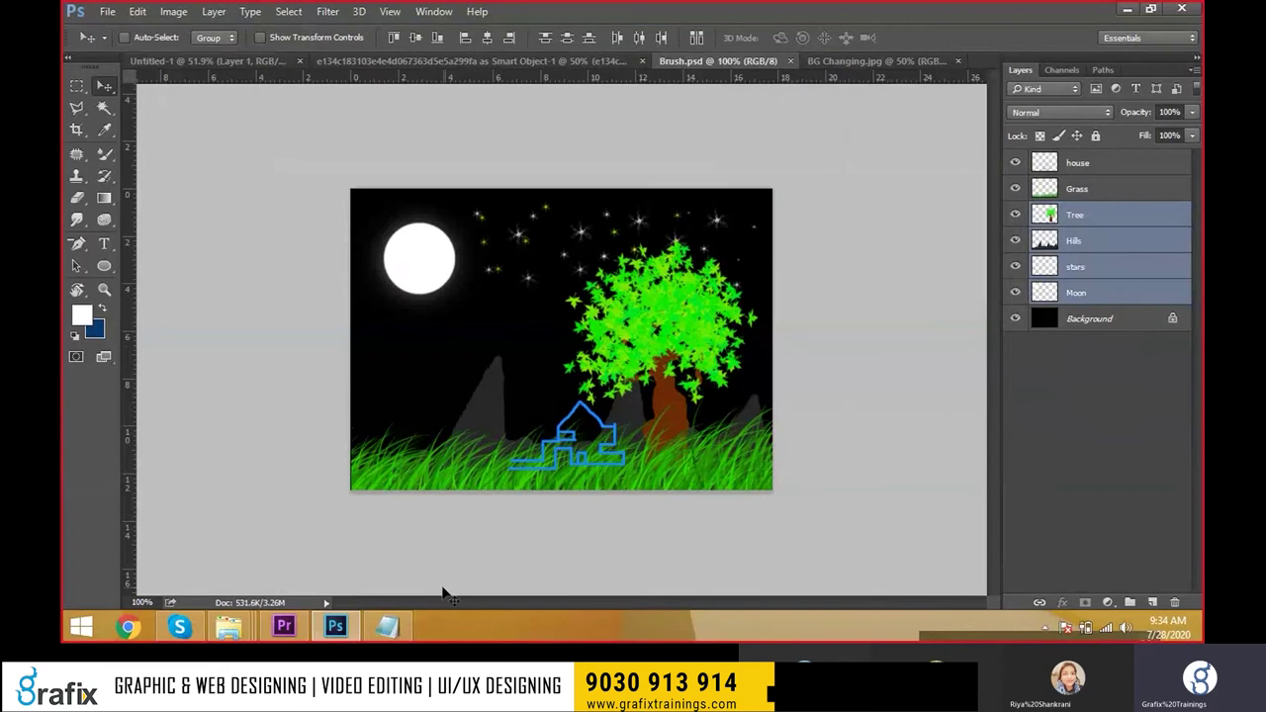
# Write 'Ctrl+ W = to close the tab document' in the Notepad note, correcting the 'docuemnt' typo.
pyautogui.click(393, 626)
pyautogui.write('ctrl+')
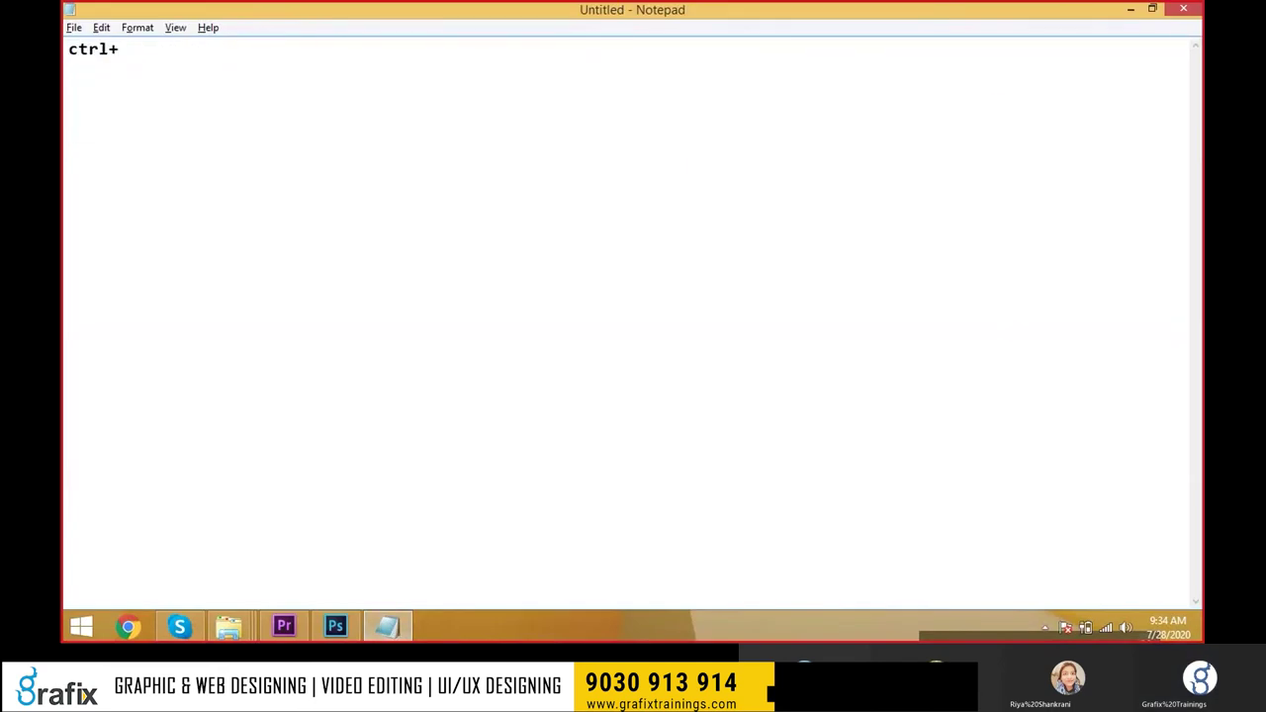
pyautogui.press('BackSpace')
pyautogui.press('BackSpace')
pyautogui.press('BackSpace')
pyautogui.press('BackSpace')
pyautogui.press('BackSpace')
pyautogui.write('trl')
pyautogui.press('BackSpace')
pyautogui.write('W = C')
pyautogui.press('BackSpace')
pyautogui.write('to close')
pyautogui.press('BackSpace')
pyautogui.write('he tab doc')
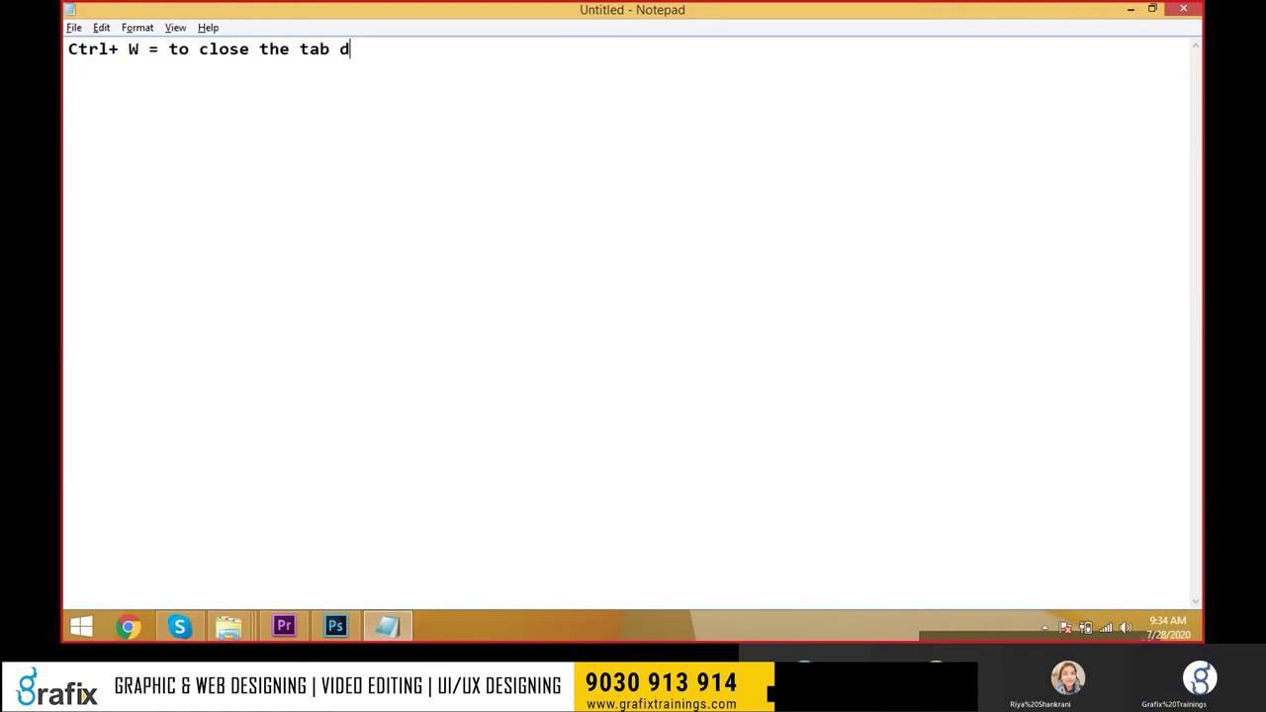
pyautogui.write('uemnt')
pyautogui.moveTo(376, 58); pyautogui.dragTo(424, 50)
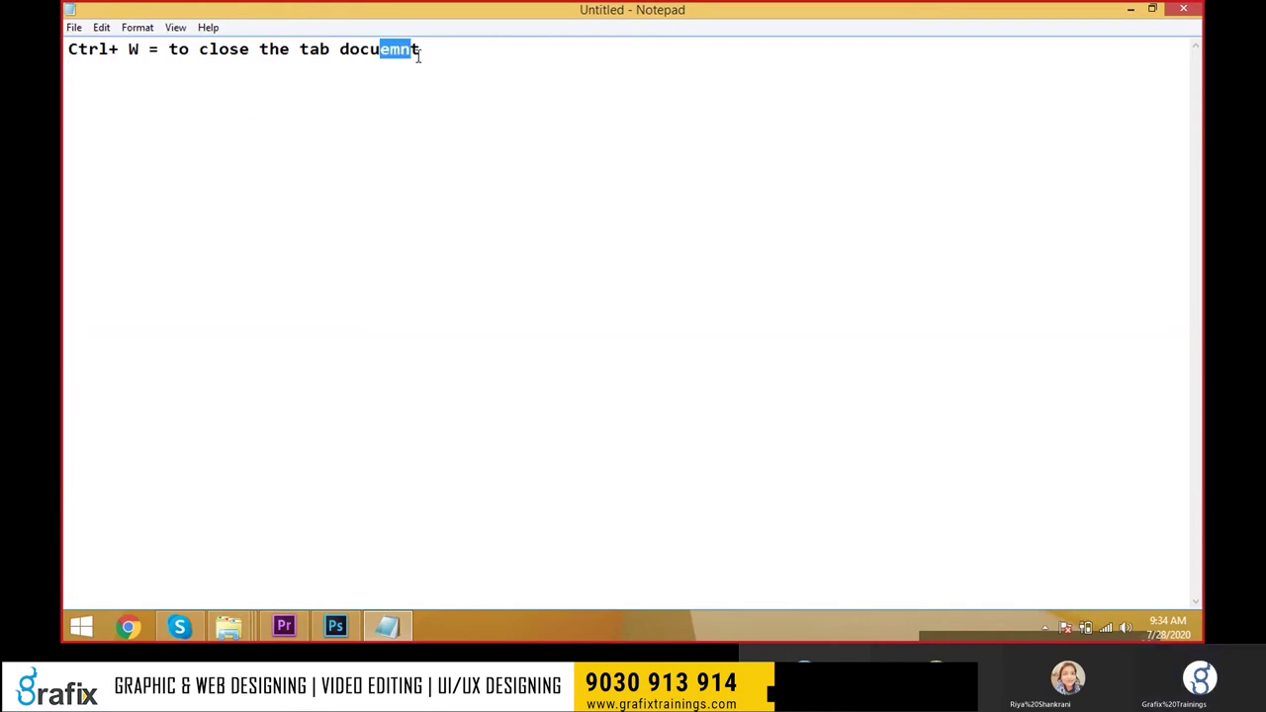
pyautogui.write('ment')
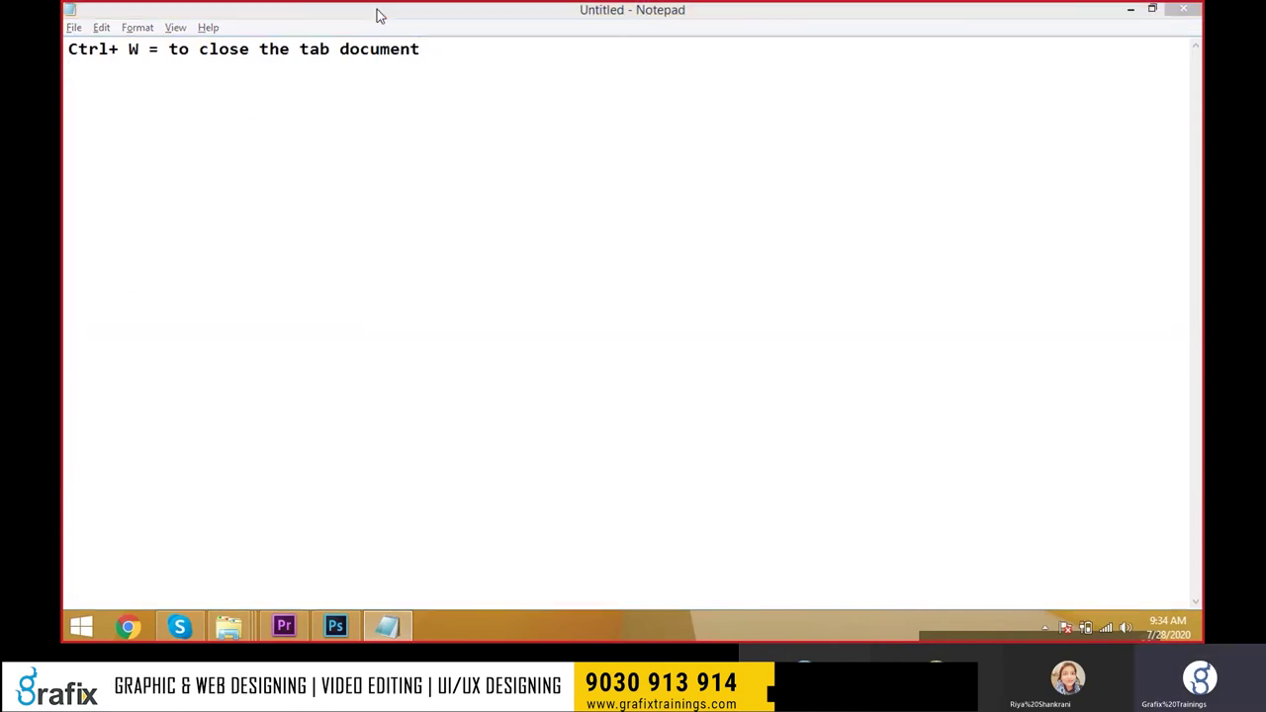
# Close Brush.psd and Untitled-1 with Ctrl+W, discarding Untitled-1's changes.
pyautogui.hotkey('alt', 'Tab')
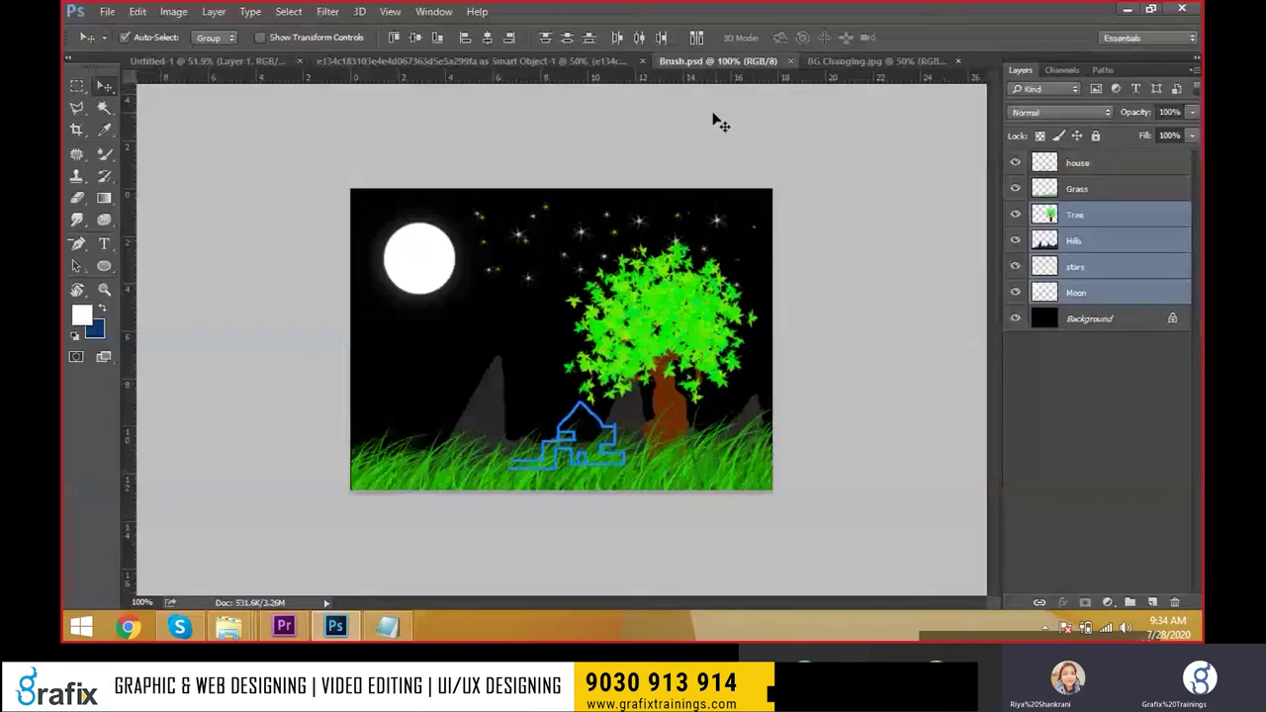
pyautogui.press('ctrl')
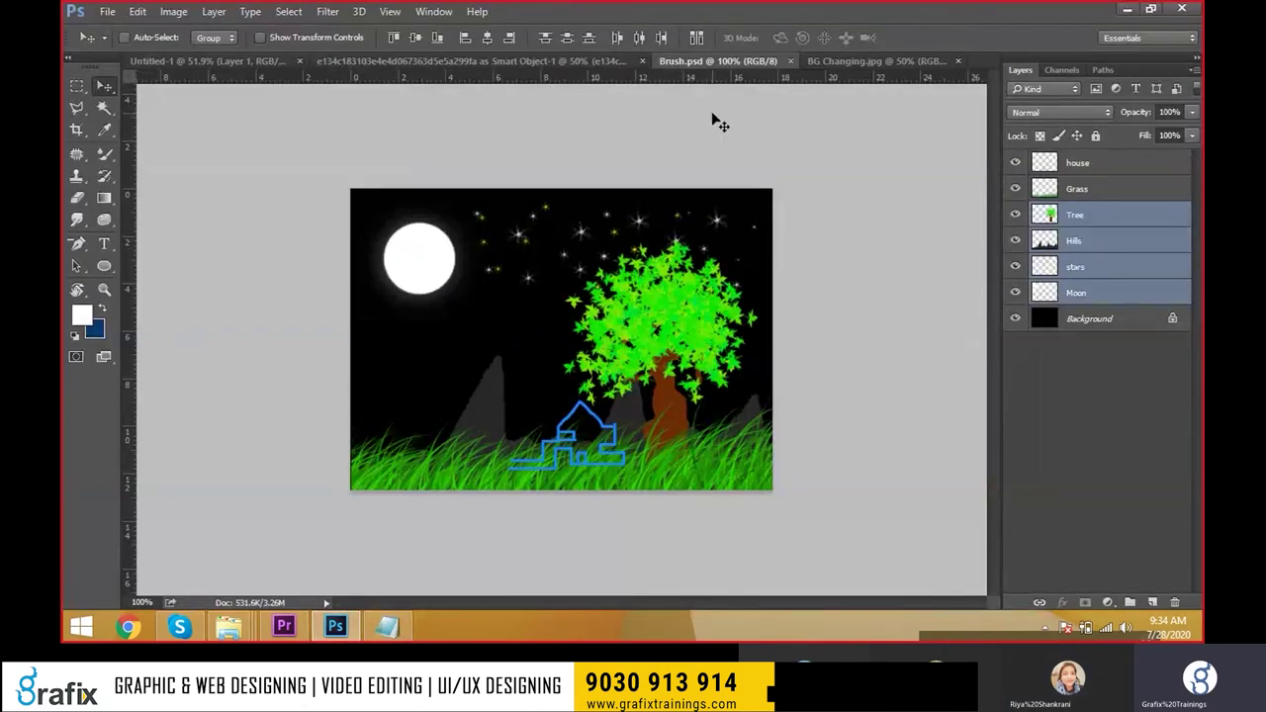
pyautogui.hotkey('ctrl', 'w')
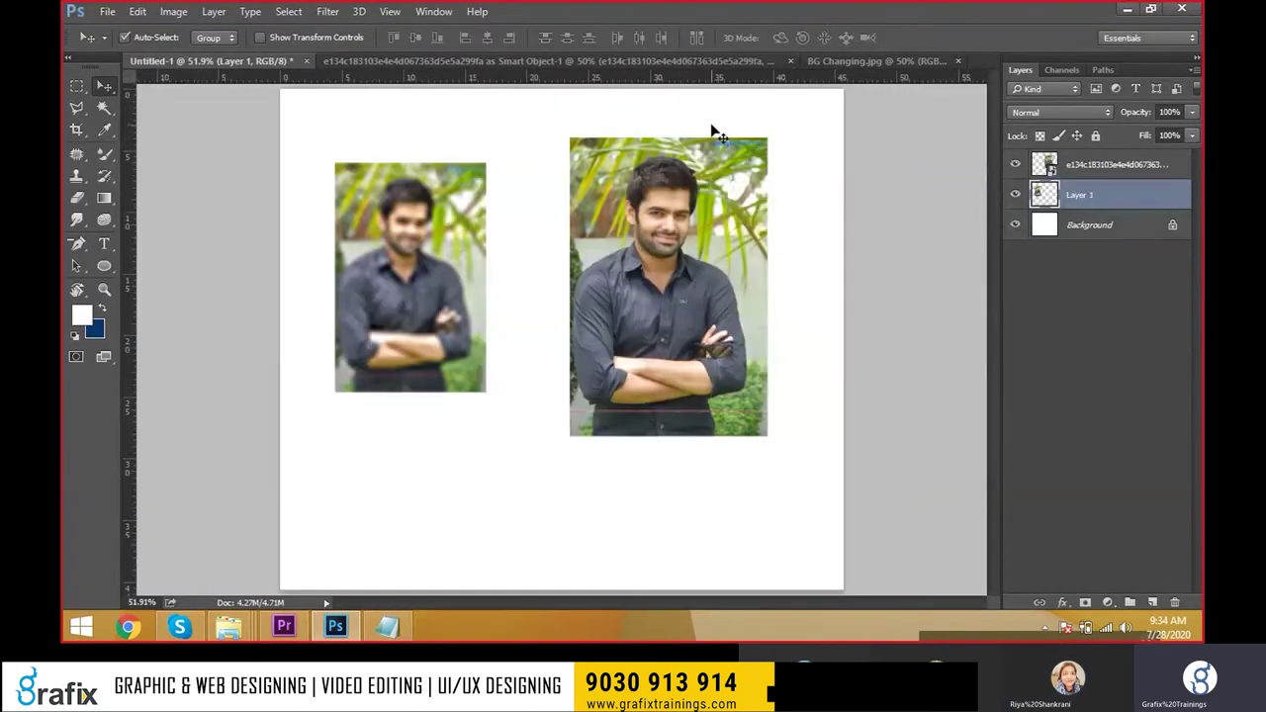
pyautogui.hotkey('ctrl', 'w')
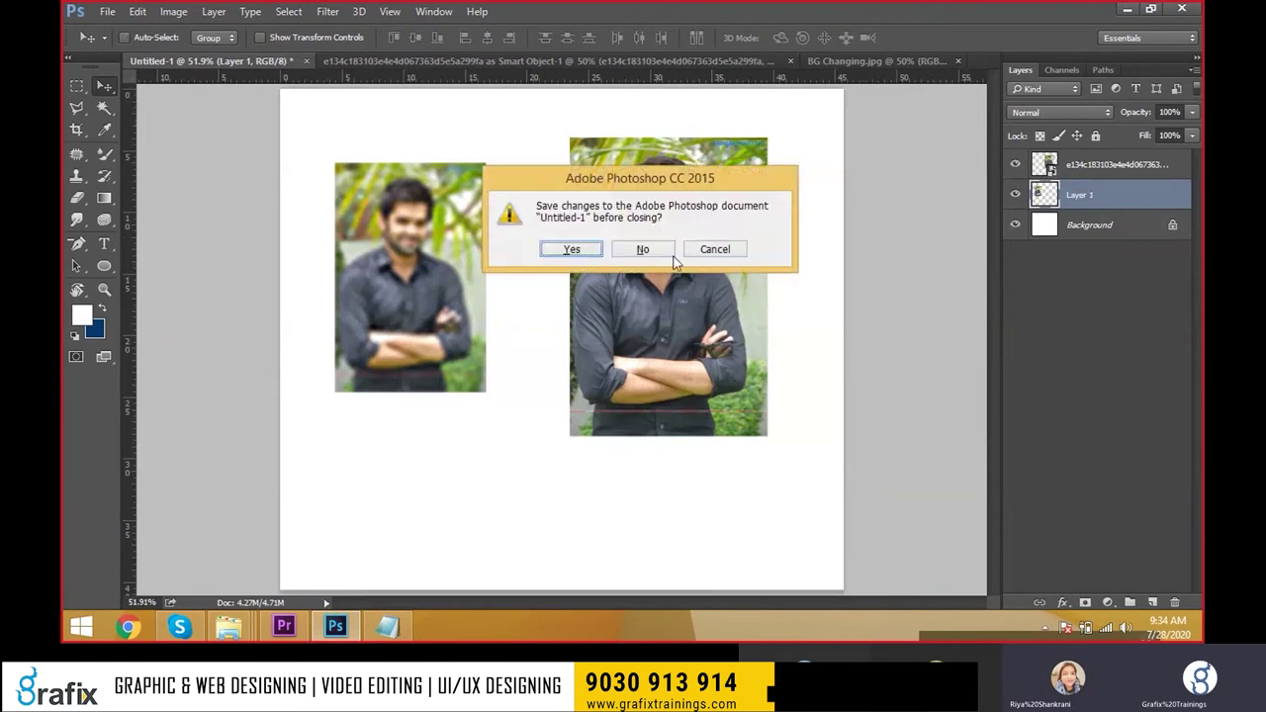
pyautogui.click(642, 249)
# Open four portrait JPGs from the IMAGES folder together, dismissing the JPEG parsing error.
pyautogui.click(107, 11)
pyautogui.click(124, 45)
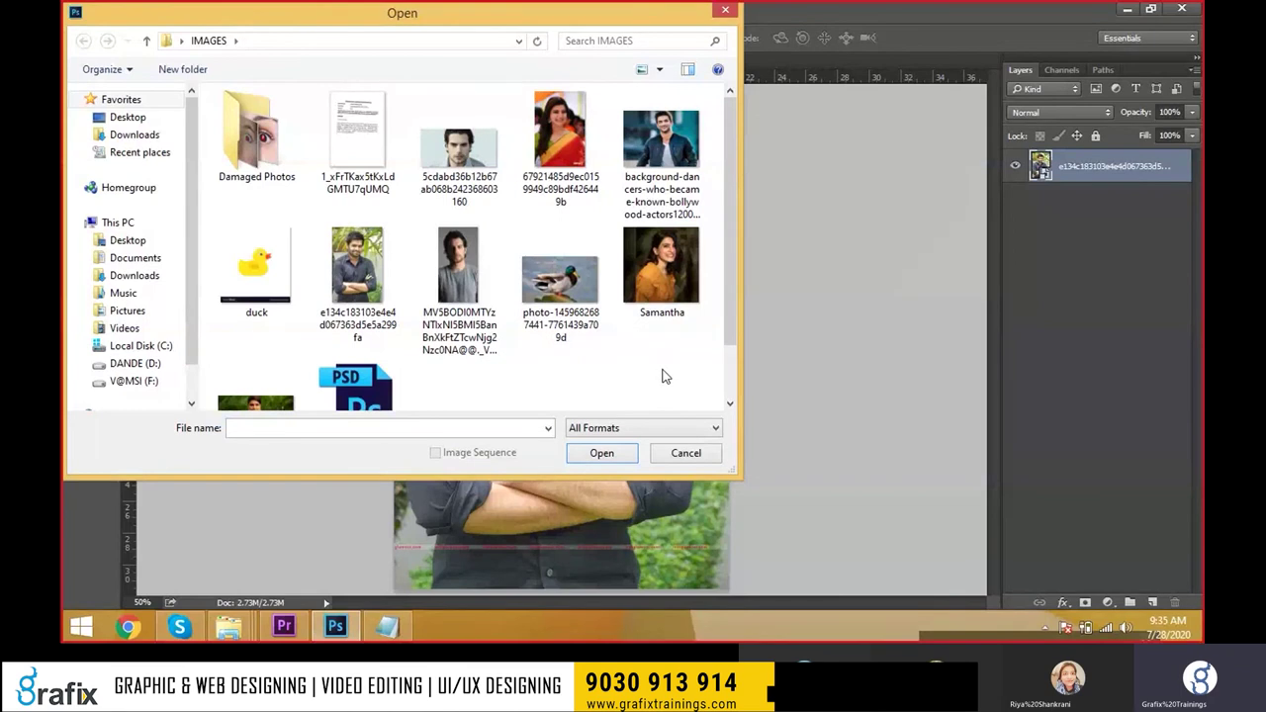
pyautogui.click(661, 267)
pyautogui.keyDown('ctrl'); pyautogui.click(559, 148); pyautogui.keyUp('ctrl')
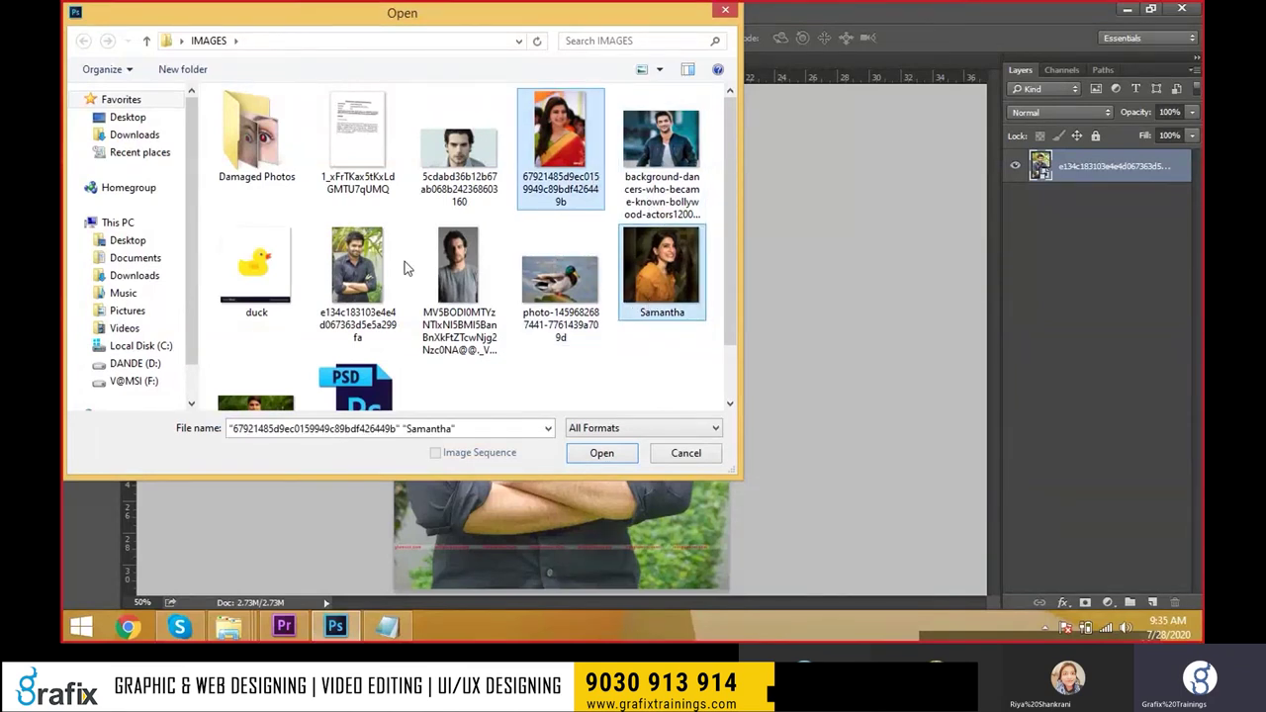
pyautogui.keyDown('ctrl'); pyautogui.click(458, 265); pyautogui.keyUp('ctrl')
pyautogui.keyDown('ctrl'); pyautogui.click(458, 149); pyautogui.keyUp('ctrl')
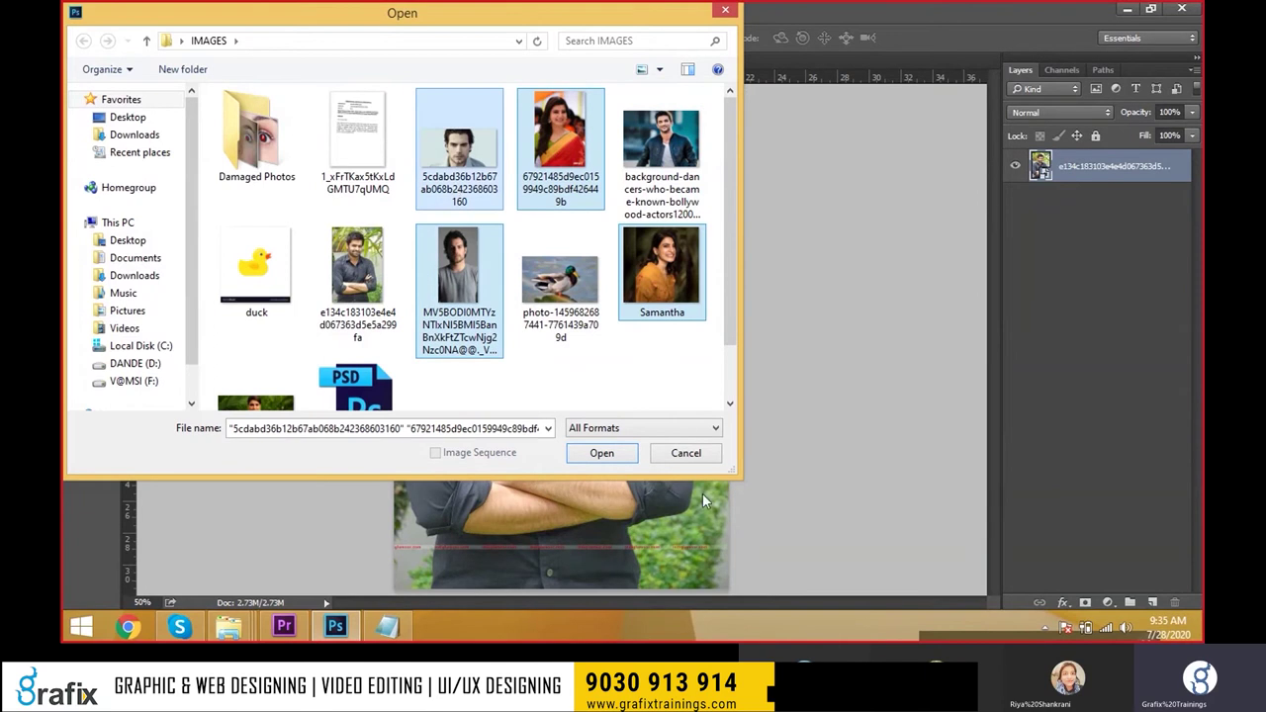
pyautogui.click(606, 454)
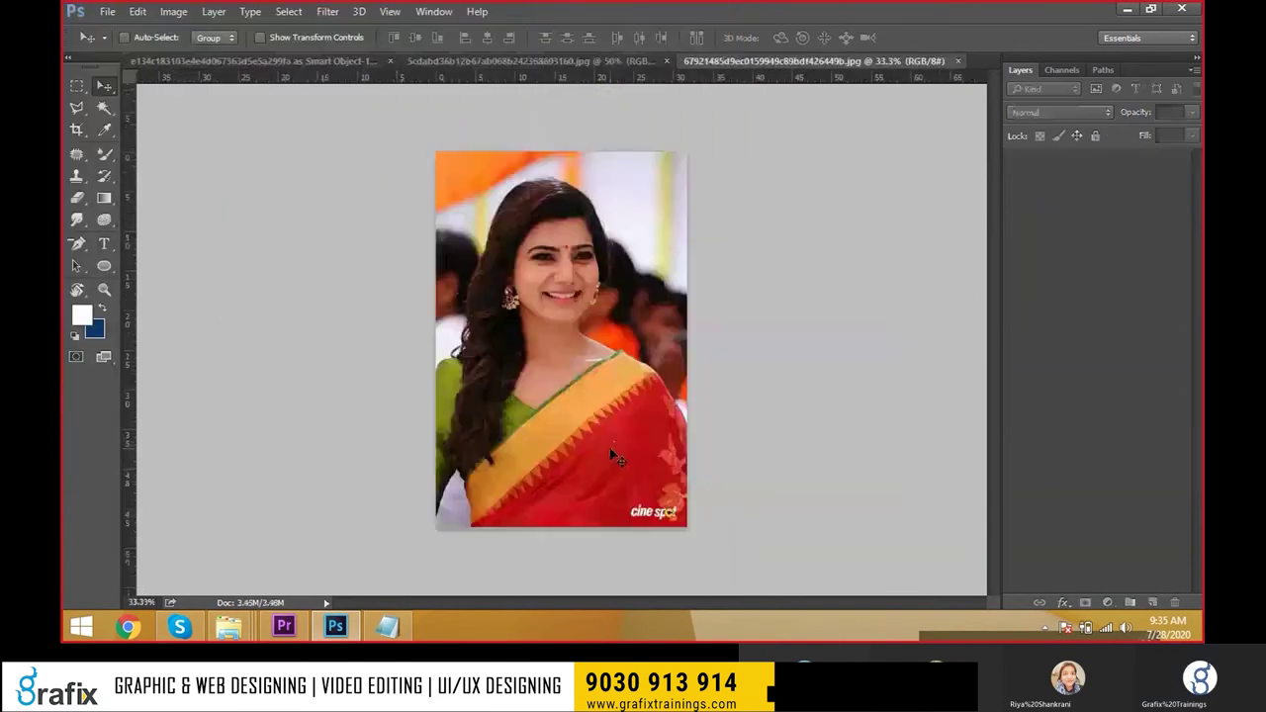
pyautogui.click(623, 248)
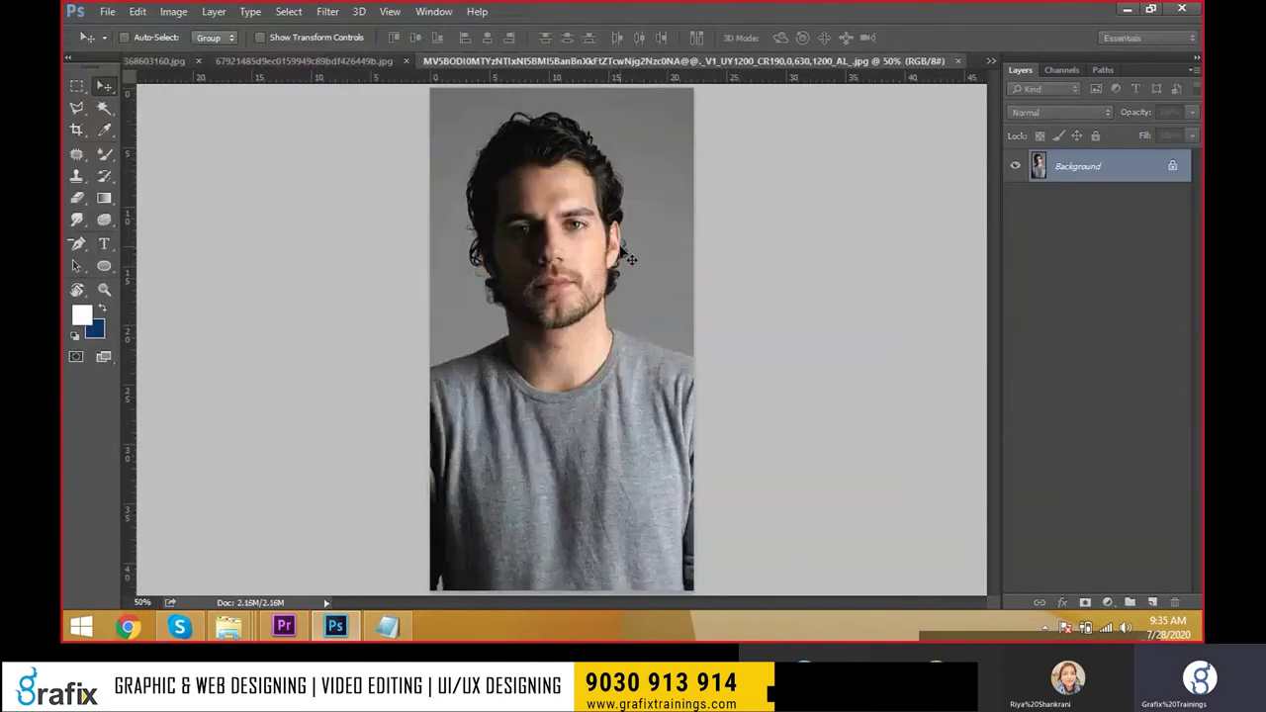
pyautogui.click(213, 64)
pyautogui.click(213, 63)
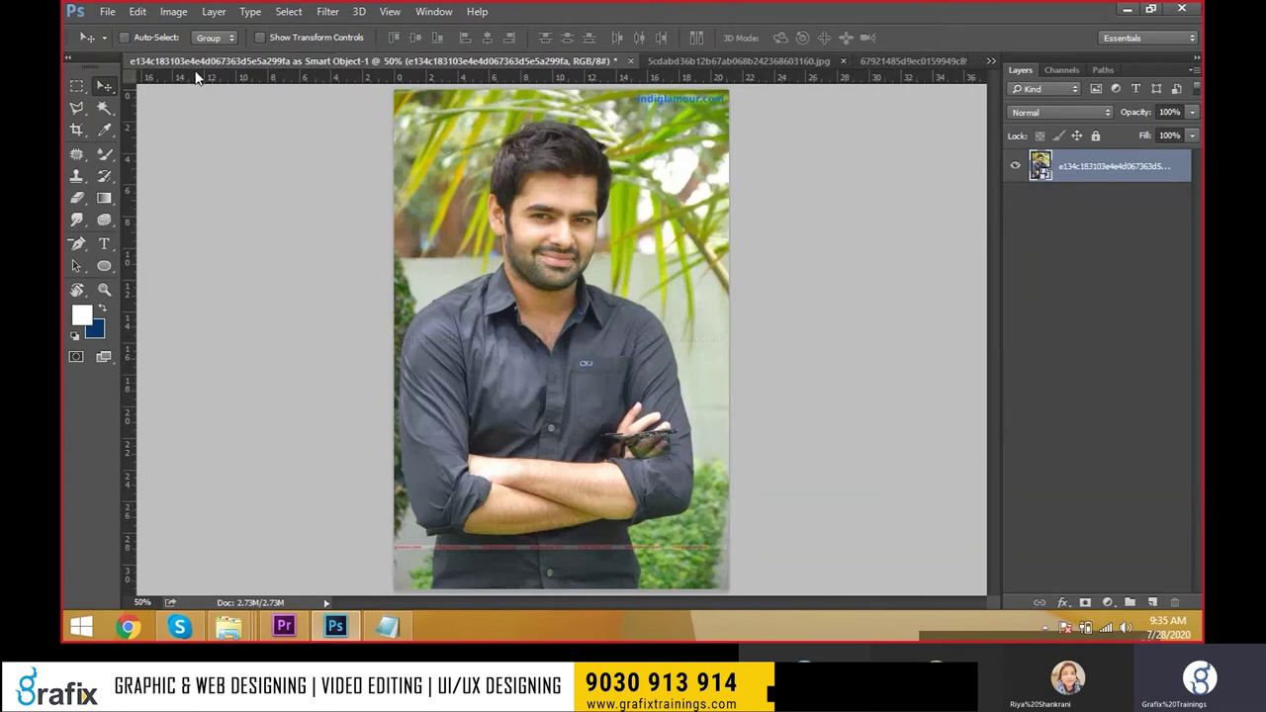
# Switch to the MV5BOD portrait from the open-documents list, then Ctrl+Tab back to the Smart Object portrait.
pyautogui.click(994, 62)
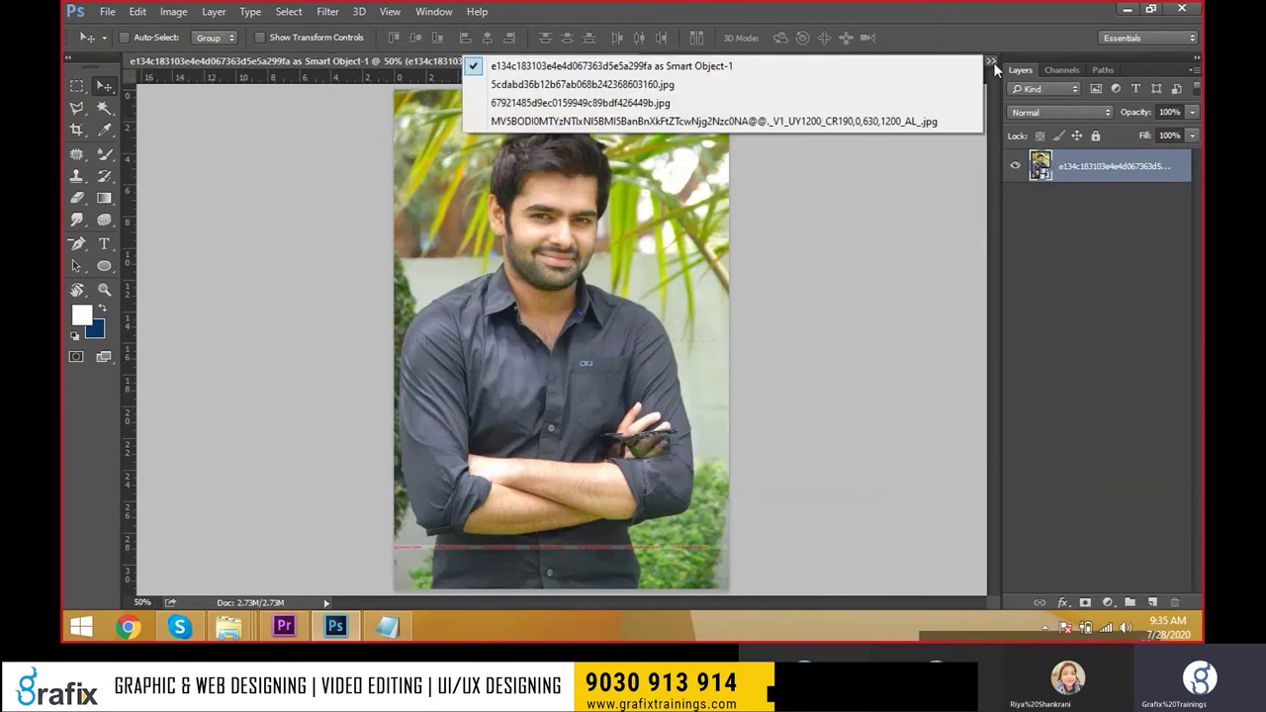
pyautogui.click(920, 121)
pyautogui.hotkey('ctrl', 'Tab')
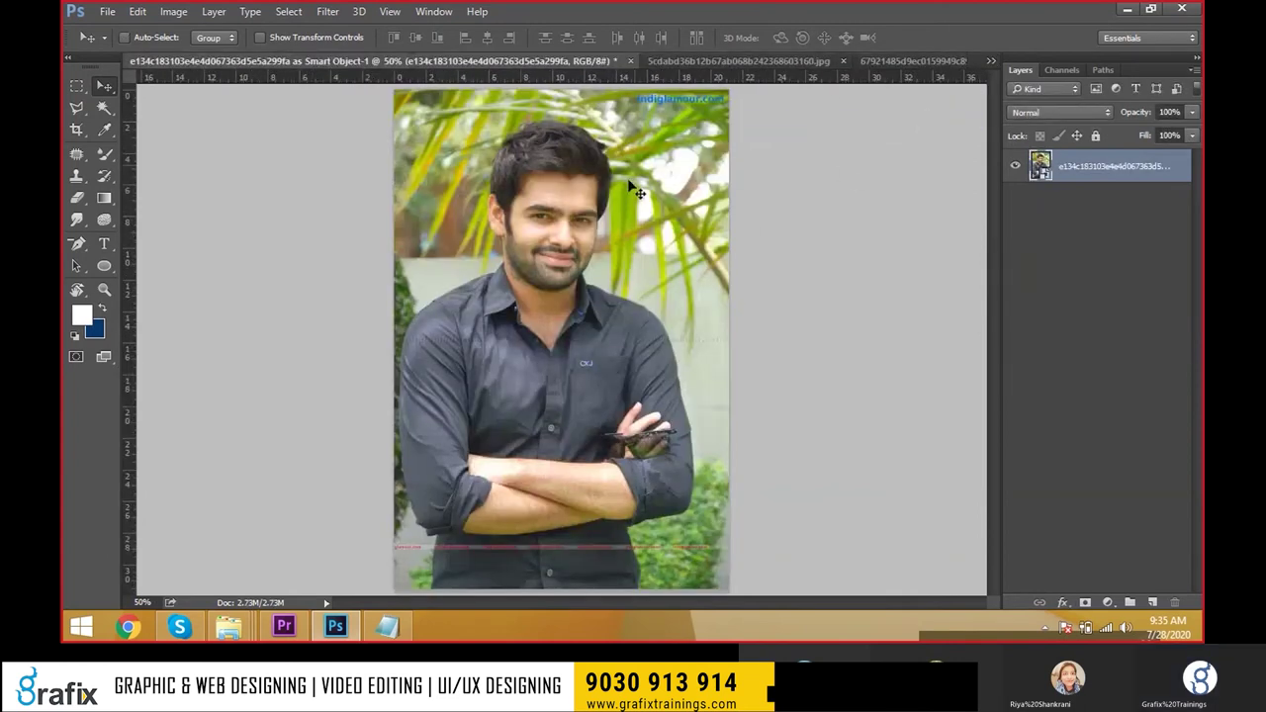
# Open duck.jpg from the IMAGES folder after another photo fails with a JPEG parsing error.
pyautogui.hotkey('ctrl', 'o')
pyautogui.doubleClick(653, 266)
pyautogui.press('Return')
pyautogui.hotkey('ctrl', 'o')
pyautogui.doubleClick(229, 274)
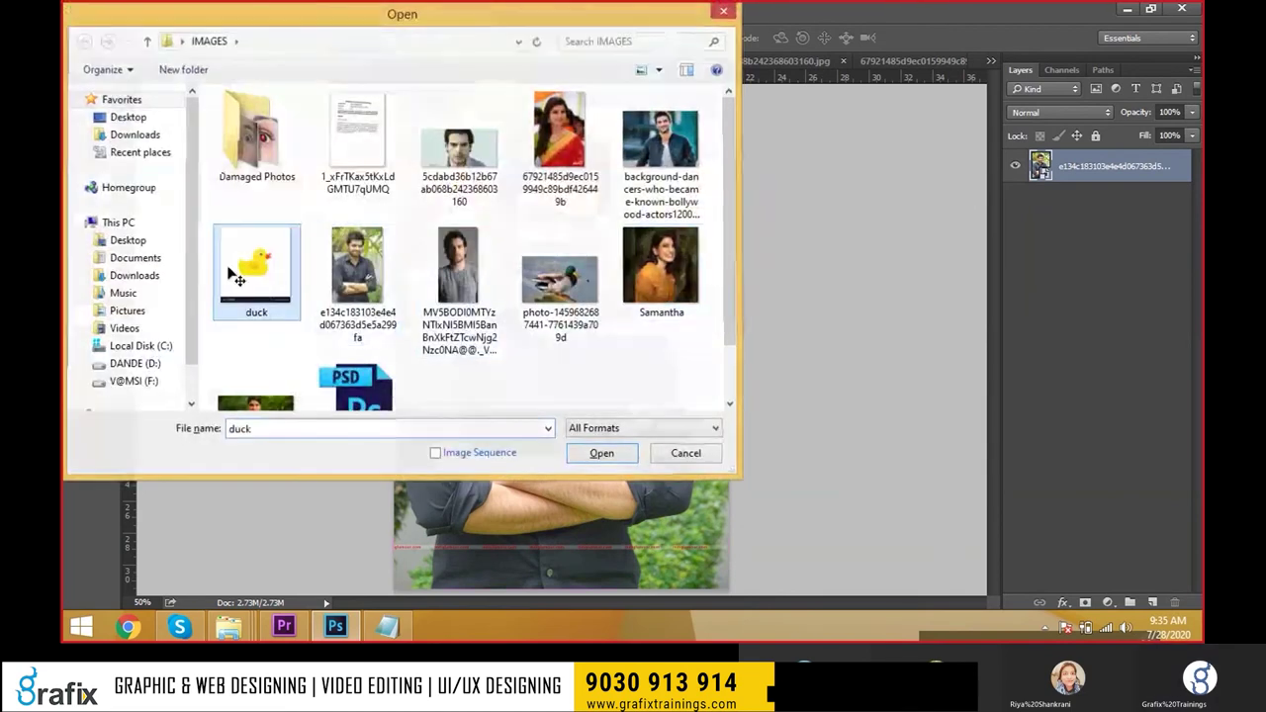
# Switch among the saree, 5cdabd and Smart Object tabs, then Ctrl+Tab through documents.
pyautogui.click(657, 61)
pyautogui.click(514, 63)
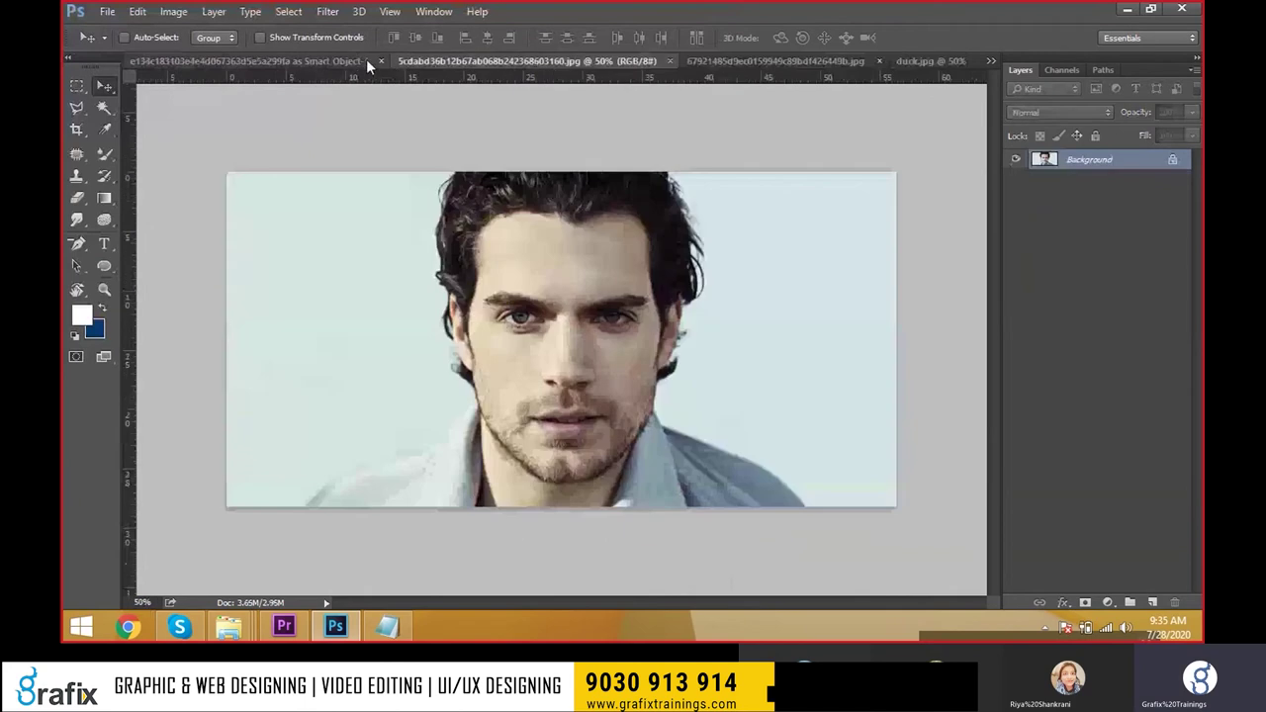
pyautogui.click(366, 60)
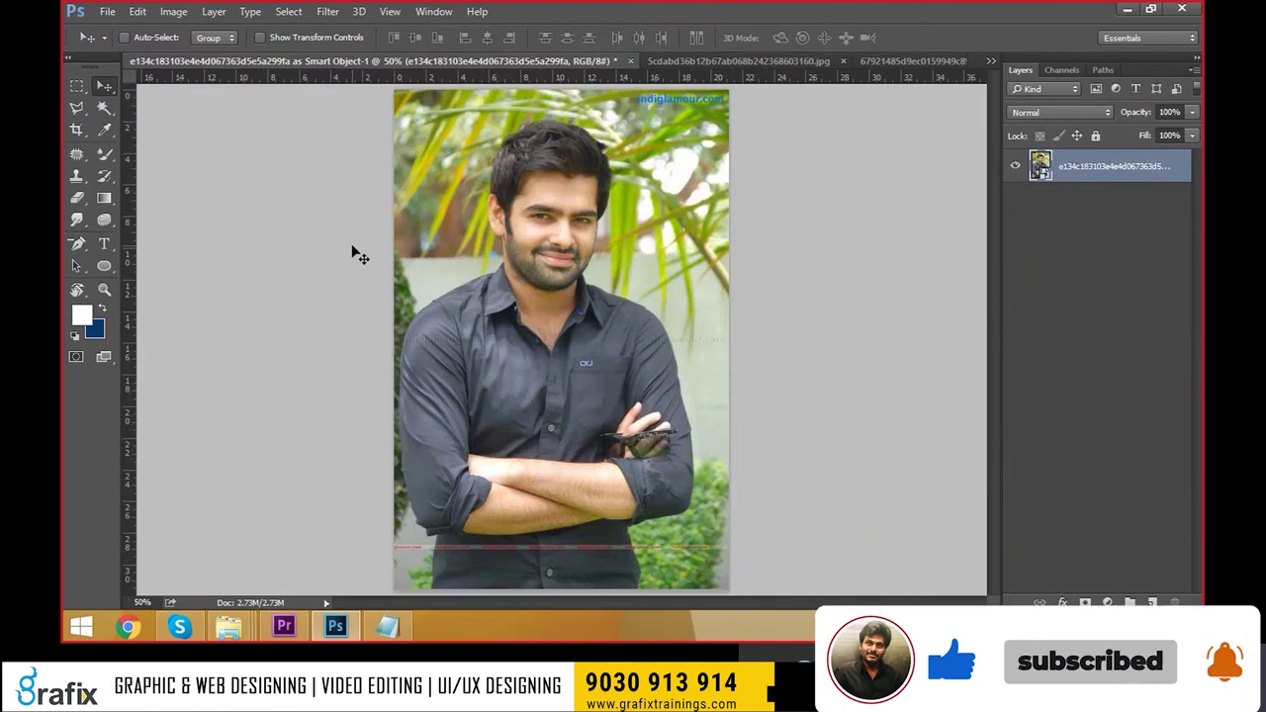
pyautogui.hotkey('ctrl', 'Tab')
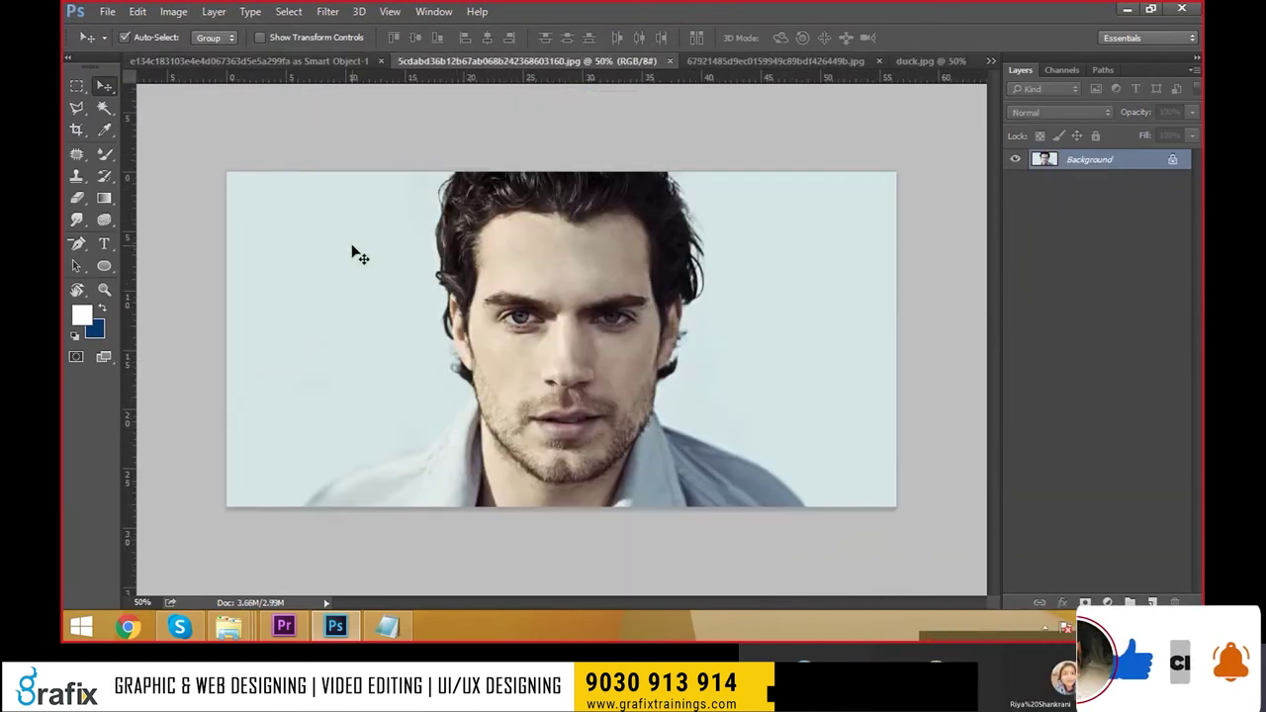
pyautogui.hotkey('ctrl', 'Tab')
pyautogui.hotkey('ctrl', 'Tab')
# In Notepad, add the line 'Ctr+ Tab = Shifting to on tab document to another tab document'.
pyautogui.hotkey('alt', 'Tab')
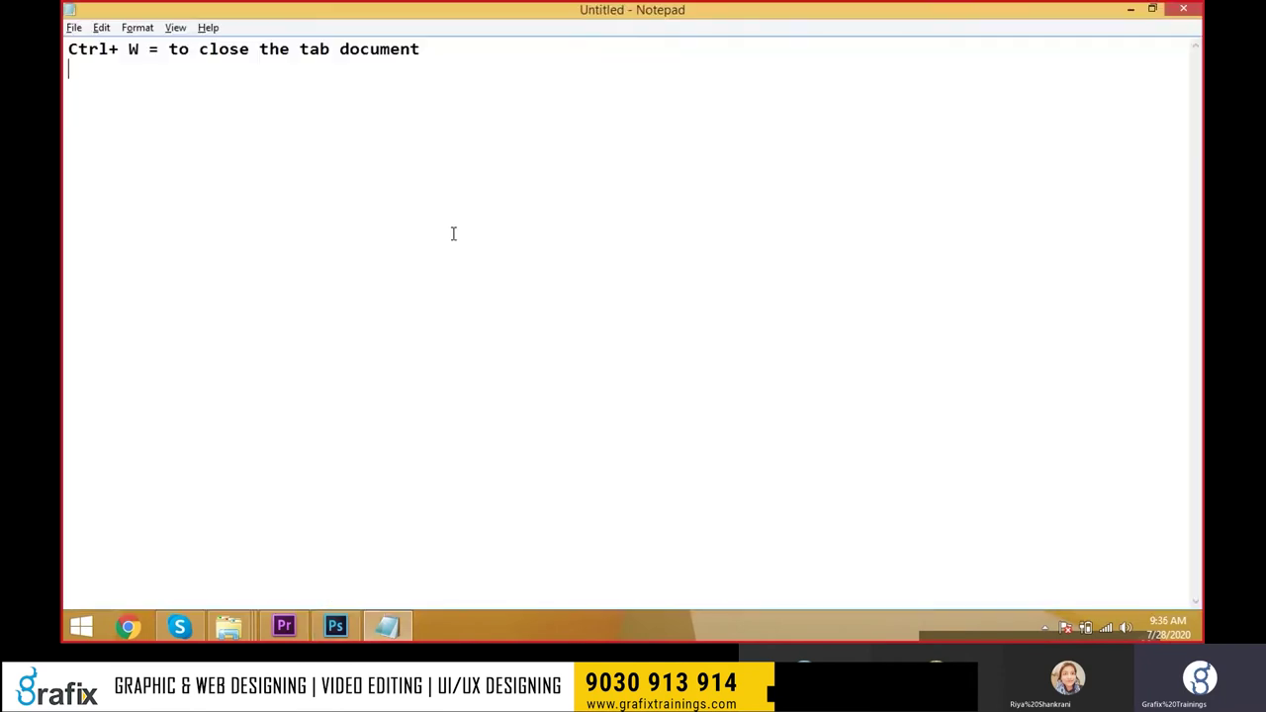
pyautogui.write('Cttr')
pyautogui.press('BackSpace')
pyautogui.write('r+ Tab')
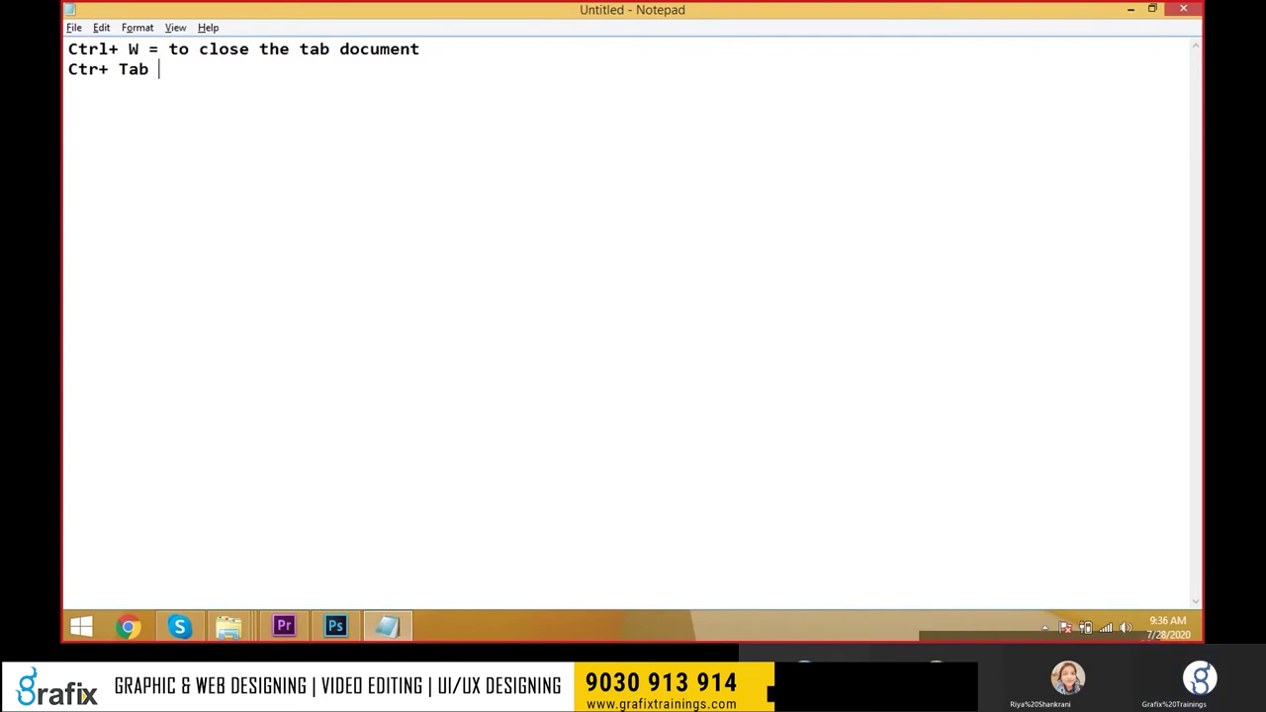
pyautogui.write('Shi')
pyautogui.write('fting yo o')
pyautogui.press('BackSpace')
pyautogui.press('BackSpace')
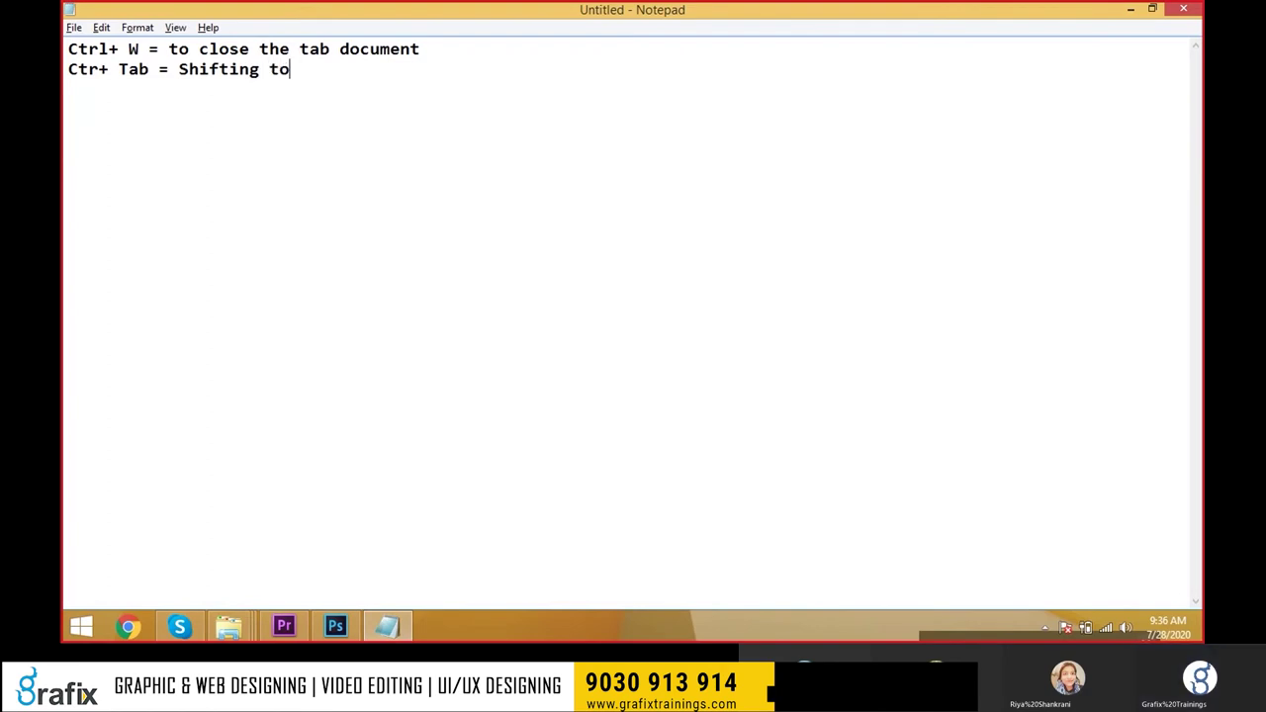
pyautogui.write('e')
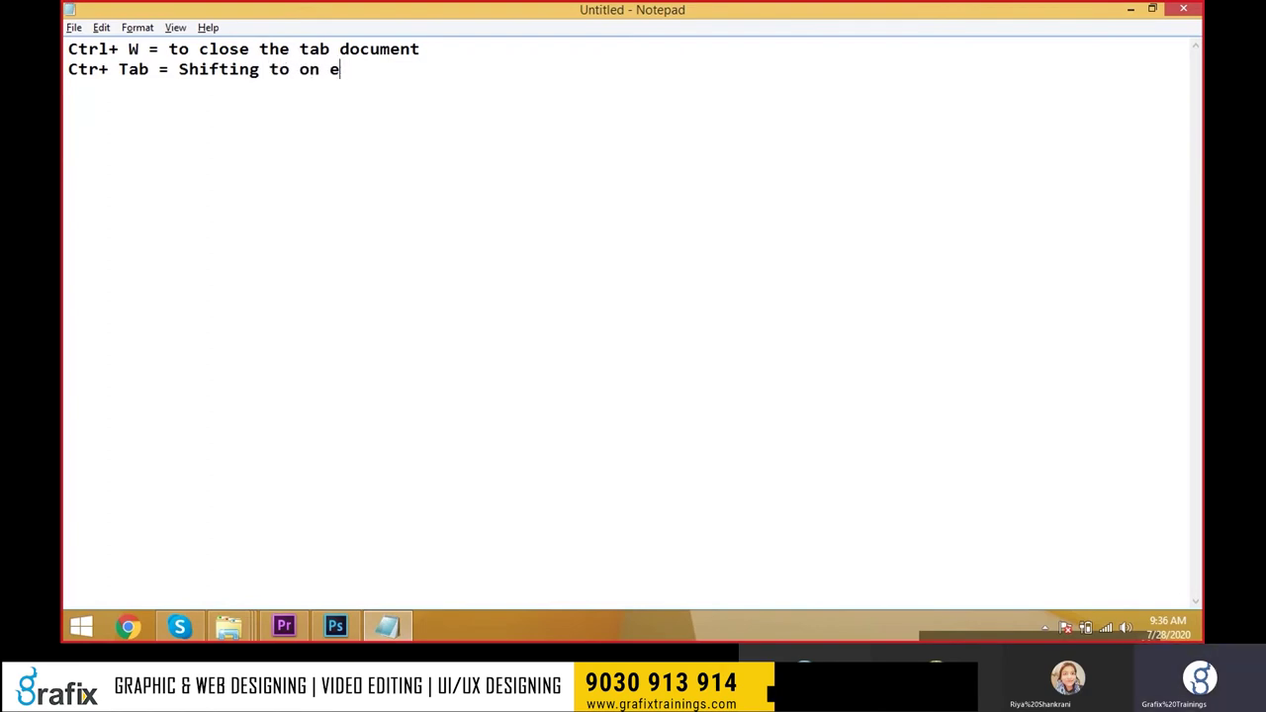
pyautogui.write('td')
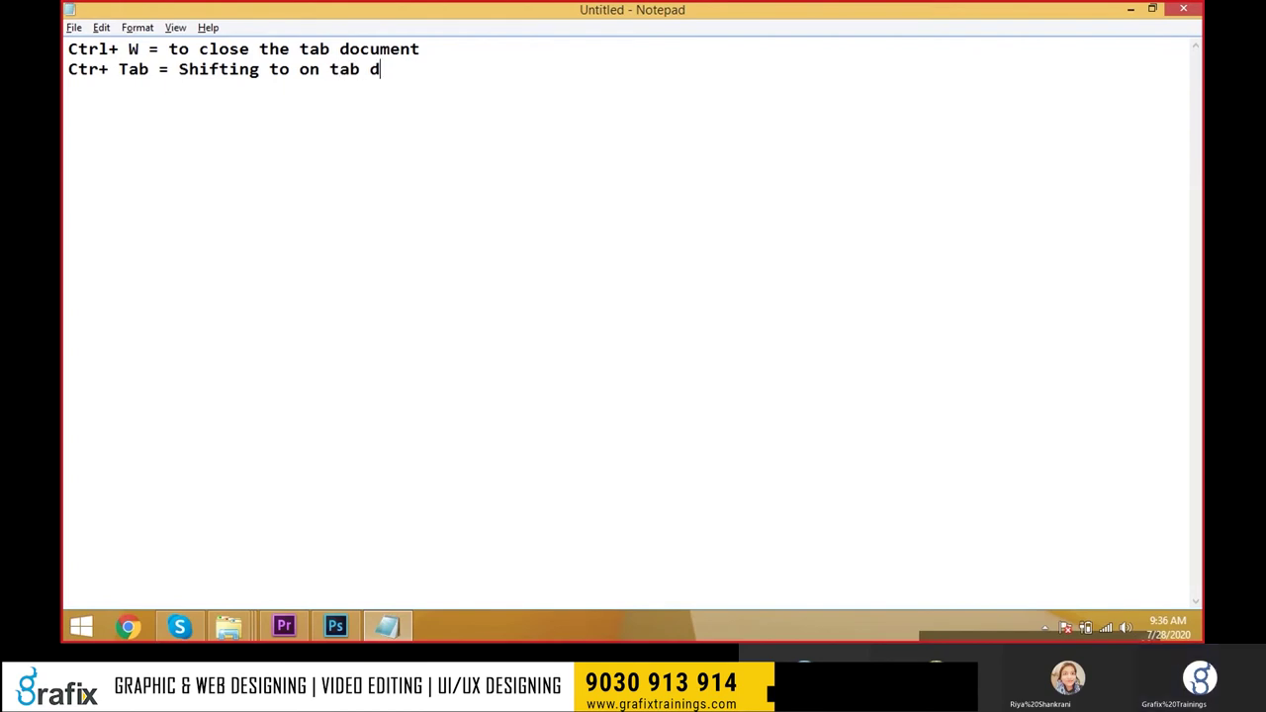
pyautogui.press('BackSpace')
pyautogui.write('t')
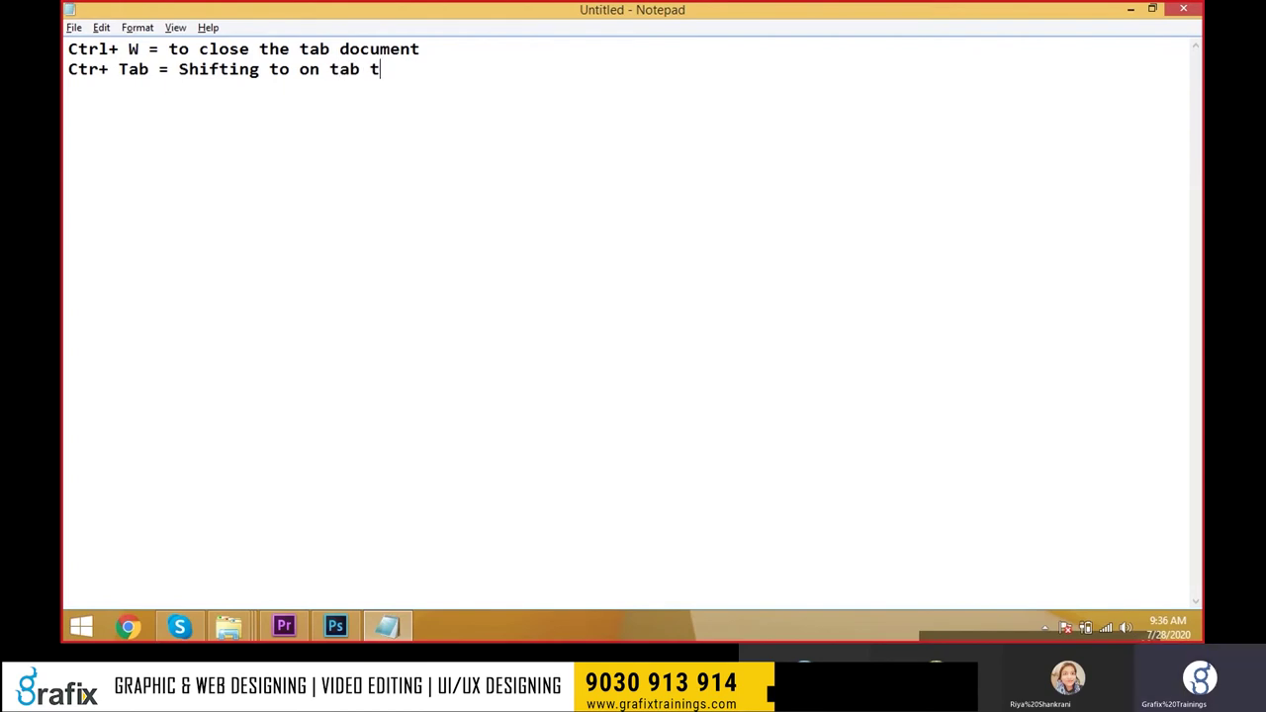
pyautogui.write('ab document to ')
pyautogui.write('another tab do')
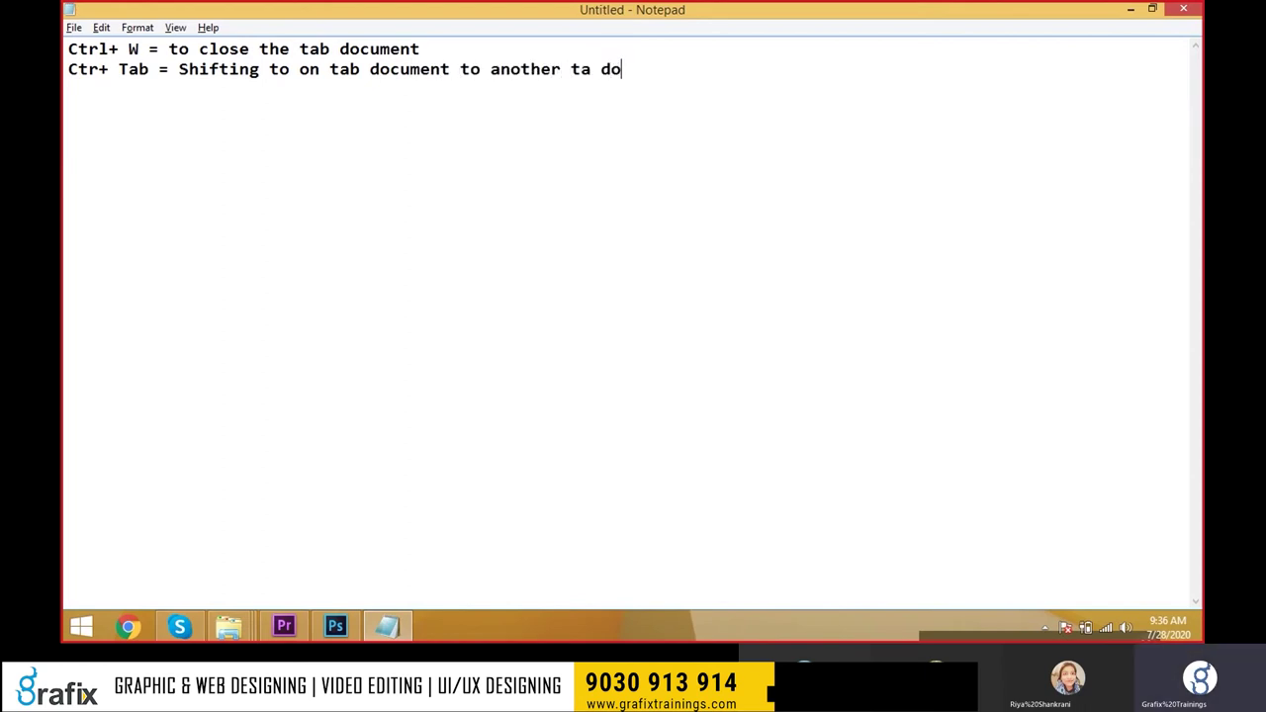
pyautogui.write('cumet')
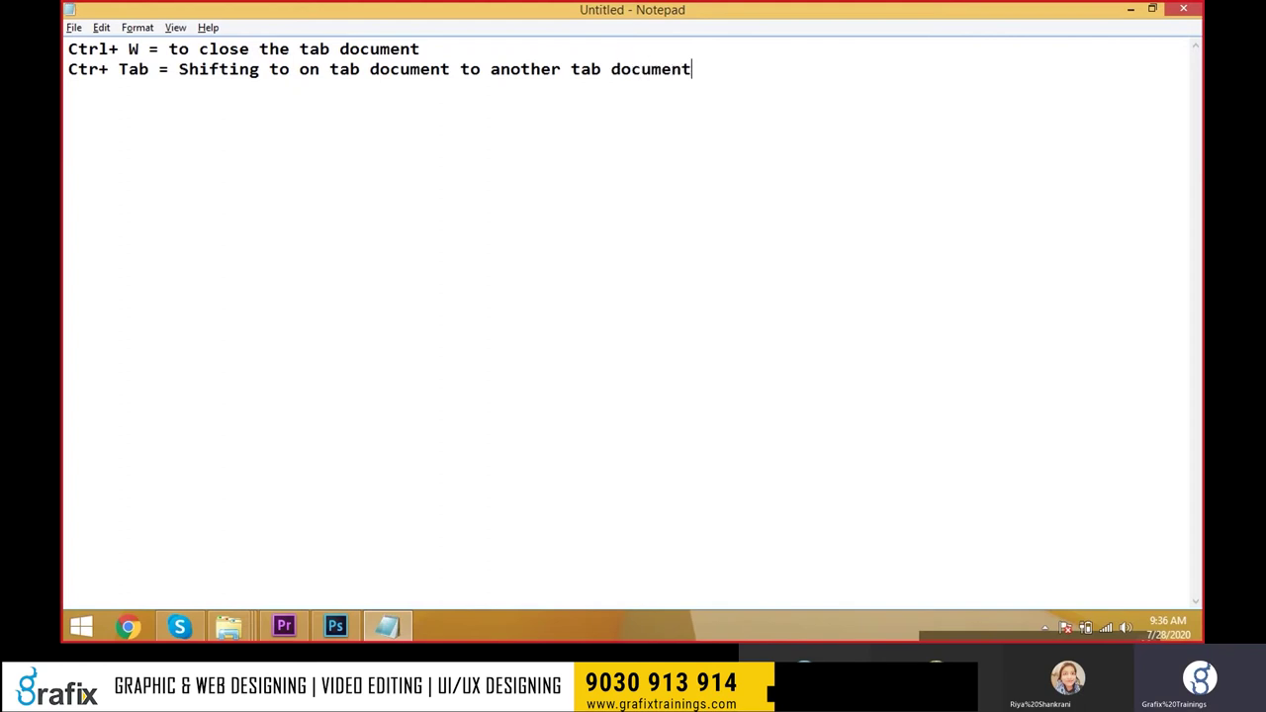
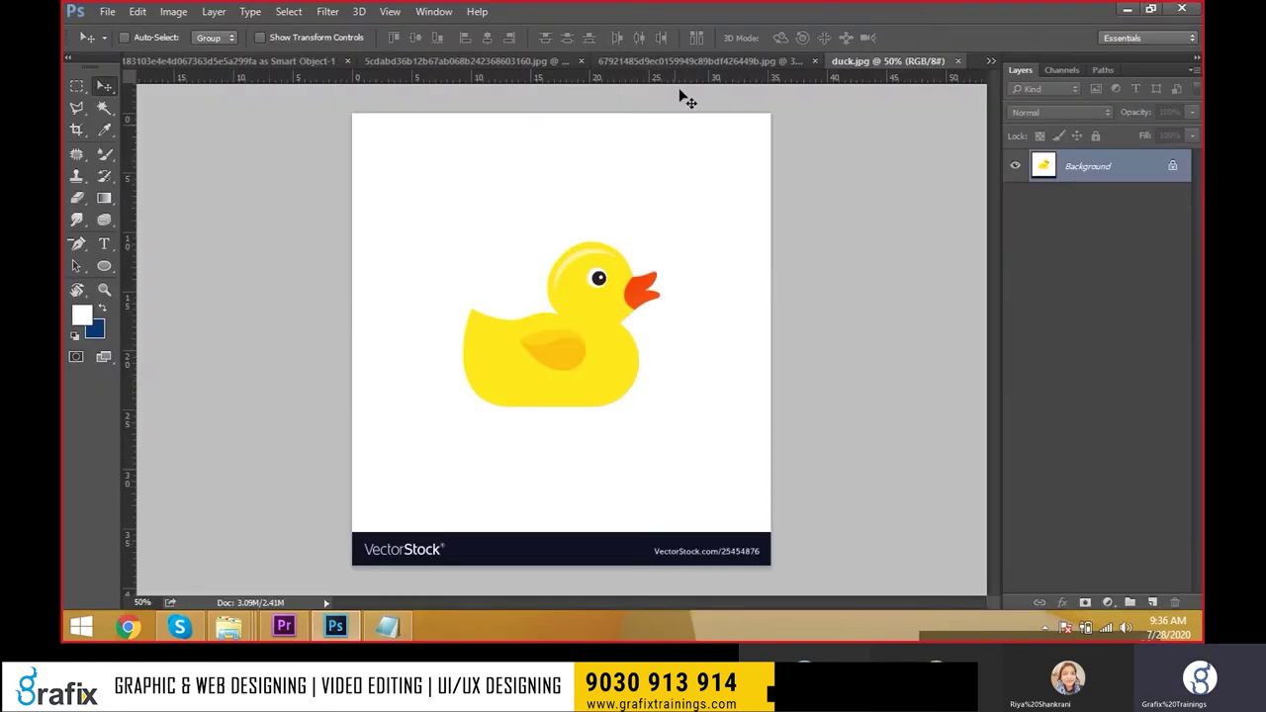
# Cycle through the open documents, then close them all, discarding the smart-object document.
pyautogui.hotkey('ctrl', 'Tab')
pyautogui.hotkey('ctrl', 'Tab')
pyautogui.hotkey('ctrl', 'Tab')
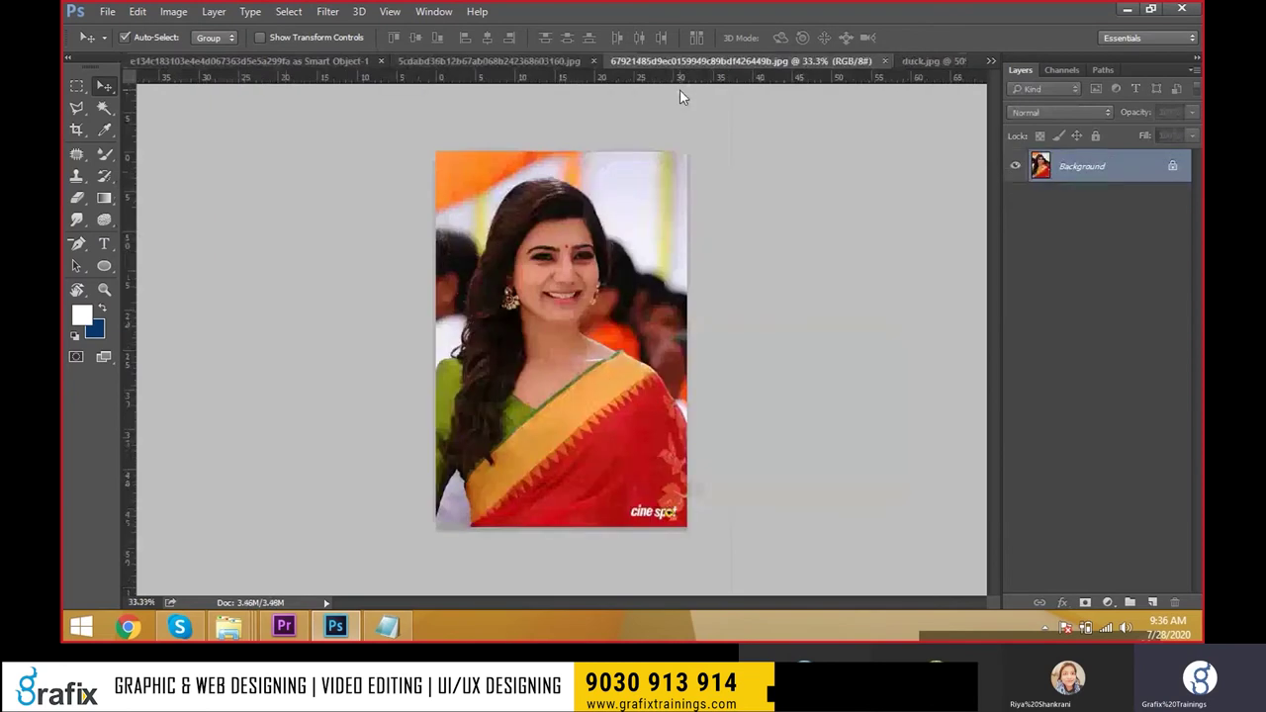
pyautogui.hotkey('ctrl', 'Tab')
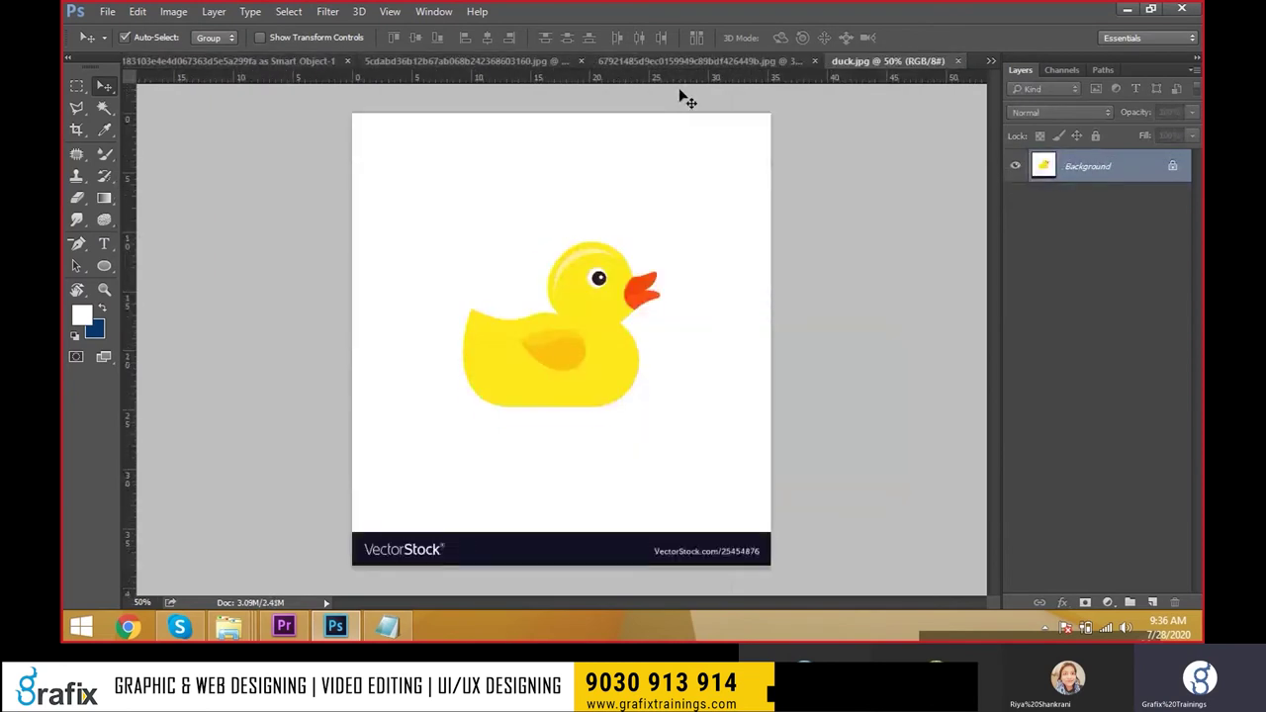
pyautogui.hotkey('ctrl', 'shift', 'Tab')
pyautogui.hotkey('ctrl', 'shift', 'Tab')
pyautogui.hotkey('ctrl', 'w')
pyautogui.hotkey('ctrl', 'w')
pyautogui.click(661, 263)
pyautogui.click(107, 11)
pyautogui.click(554, 230)
# Open the crossed-arms man photo and the close-up portrait from IMAGES.
pyautogui.hotkey('ctrl', 'o')
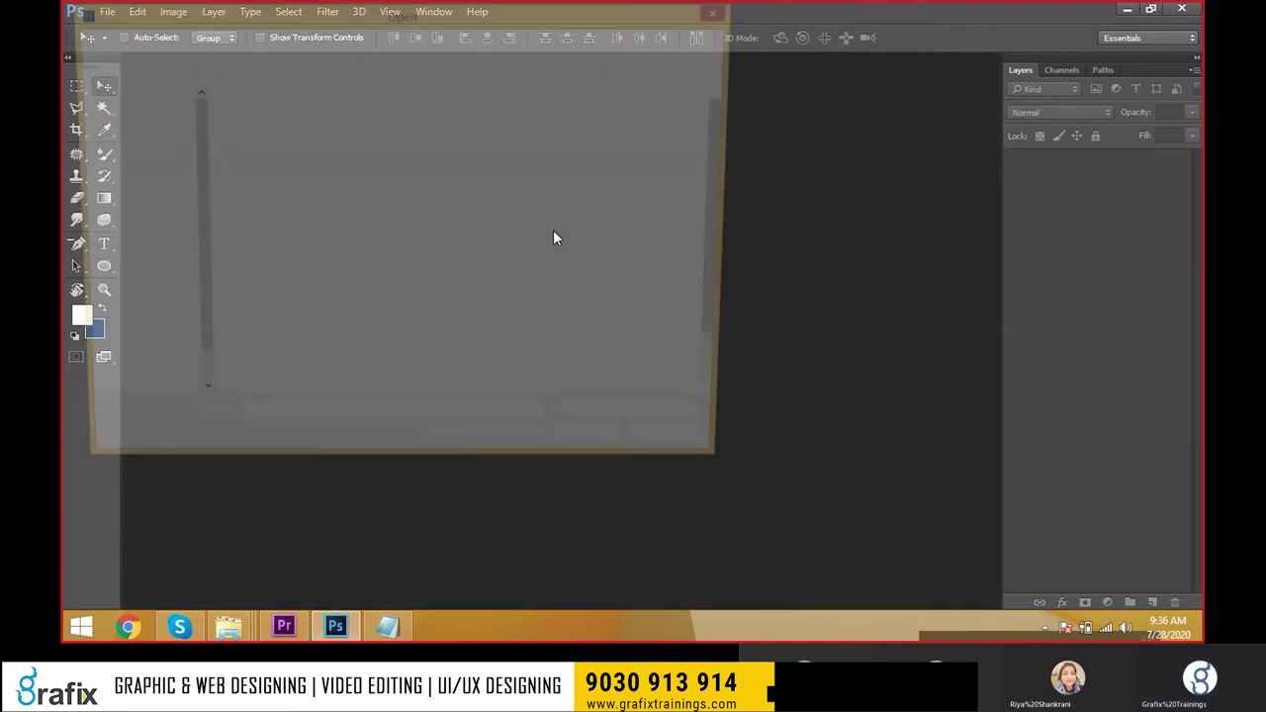
pyautogui.click(376, 272)
pyautogui.keyDown('ctrl'); pyautogui.click(480, 168); pyautogui.keyUp('ctrl')
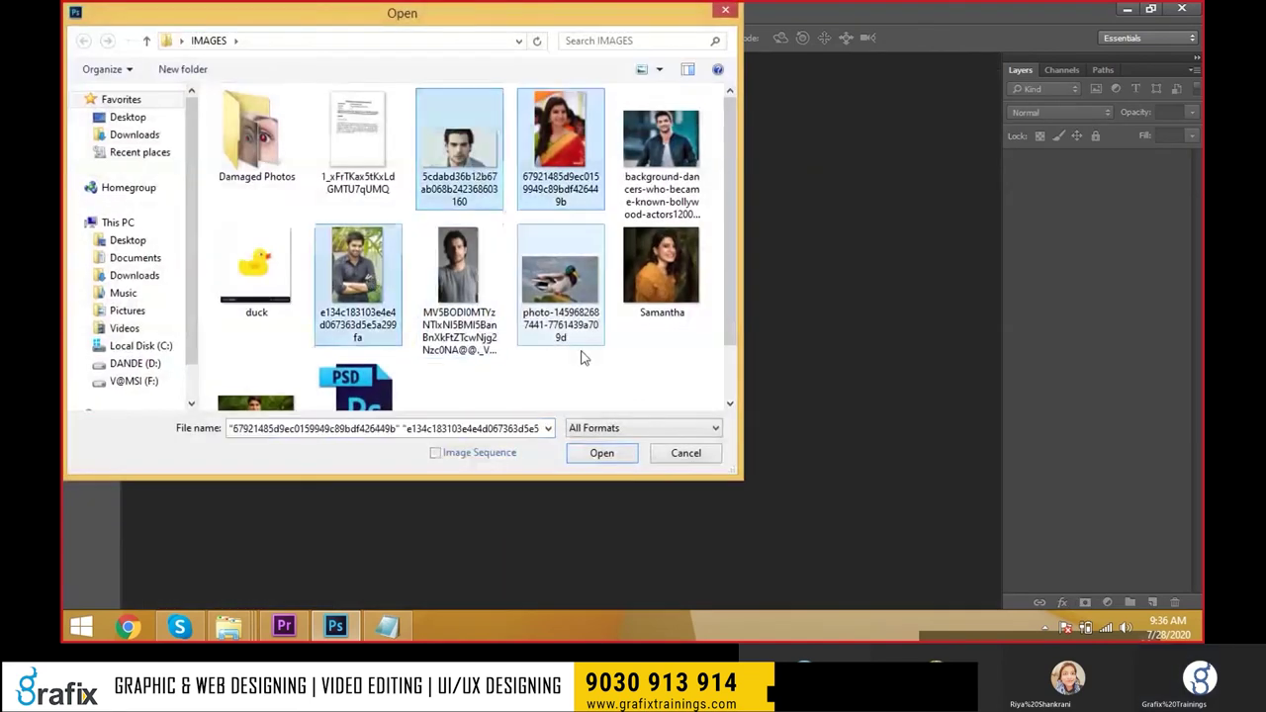
pyautogui.click(600, 458)
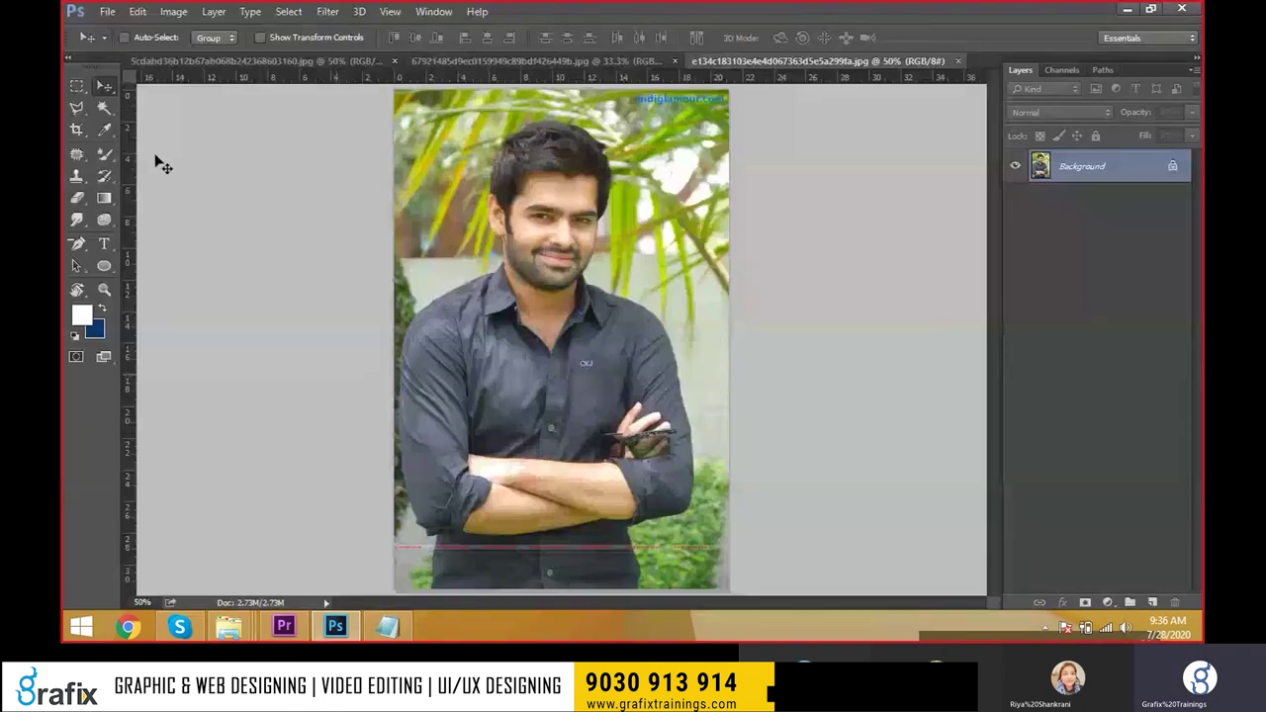
# Open the standing man, mallard duck, red-sari woman and close-up portrait photos together.
pyautogui.click(111, 15)
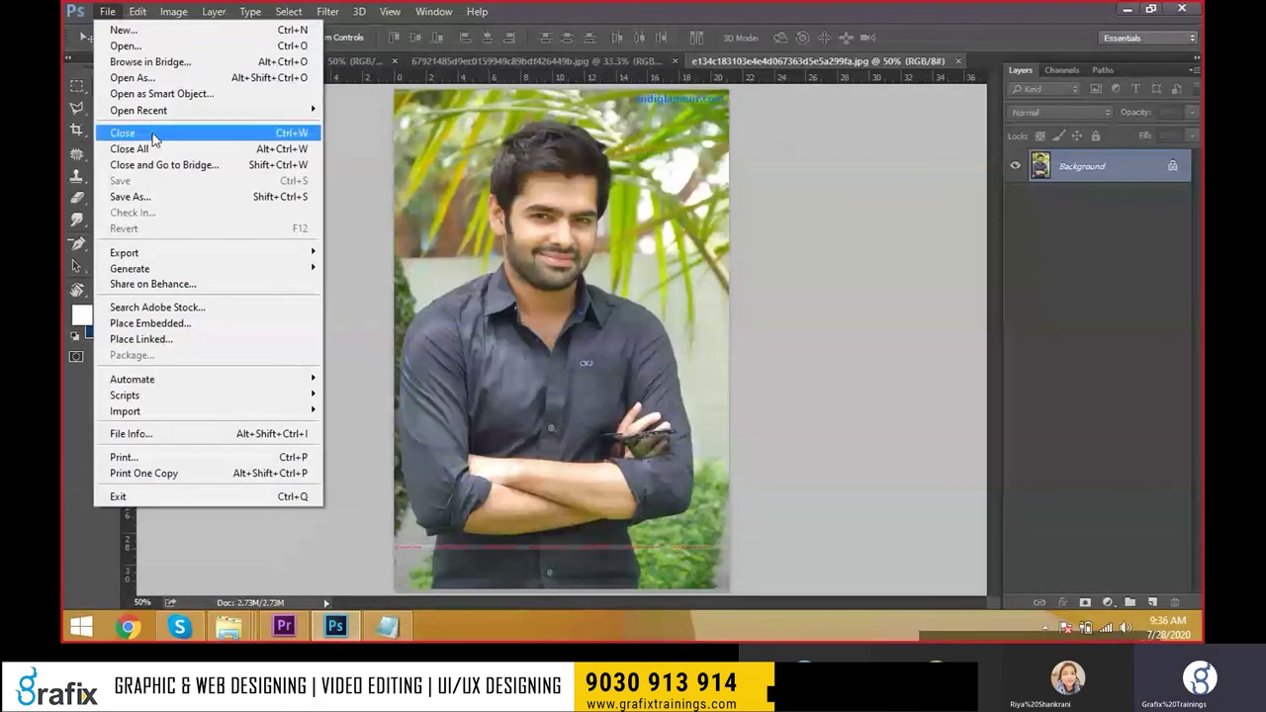
pyautogui.press('Escape')
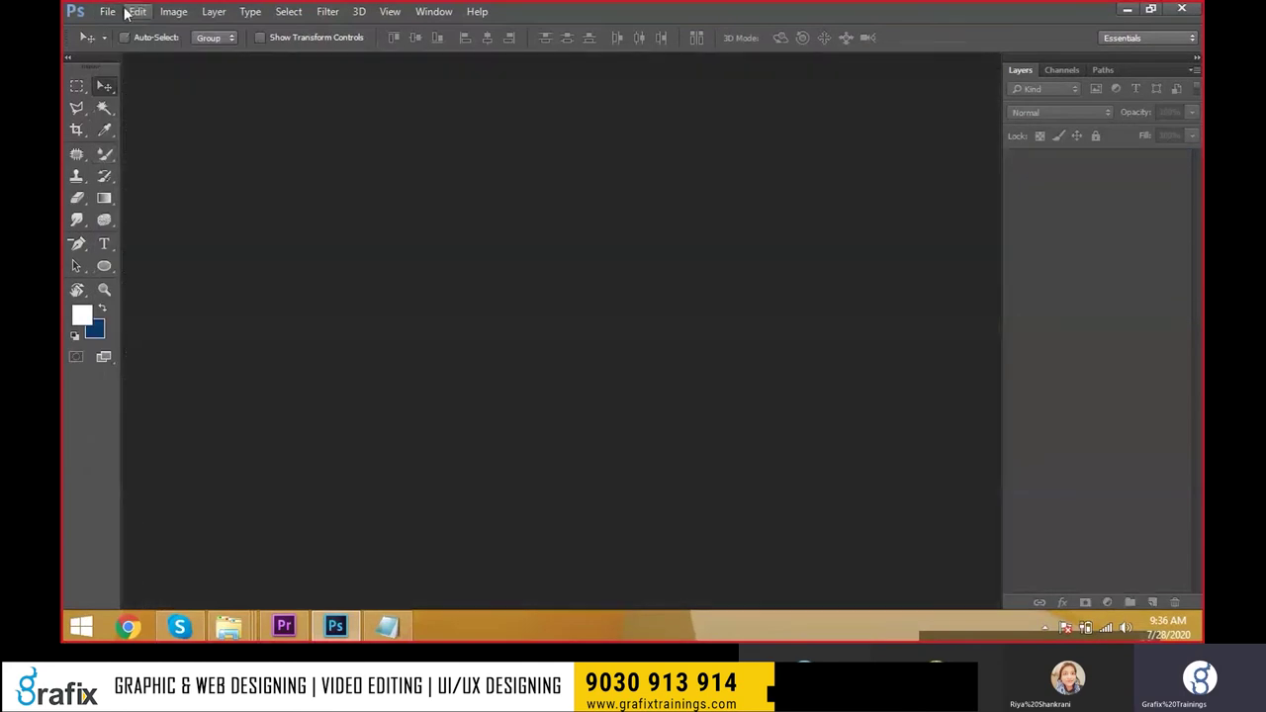
pyautogui.doubleClick(216, 162)
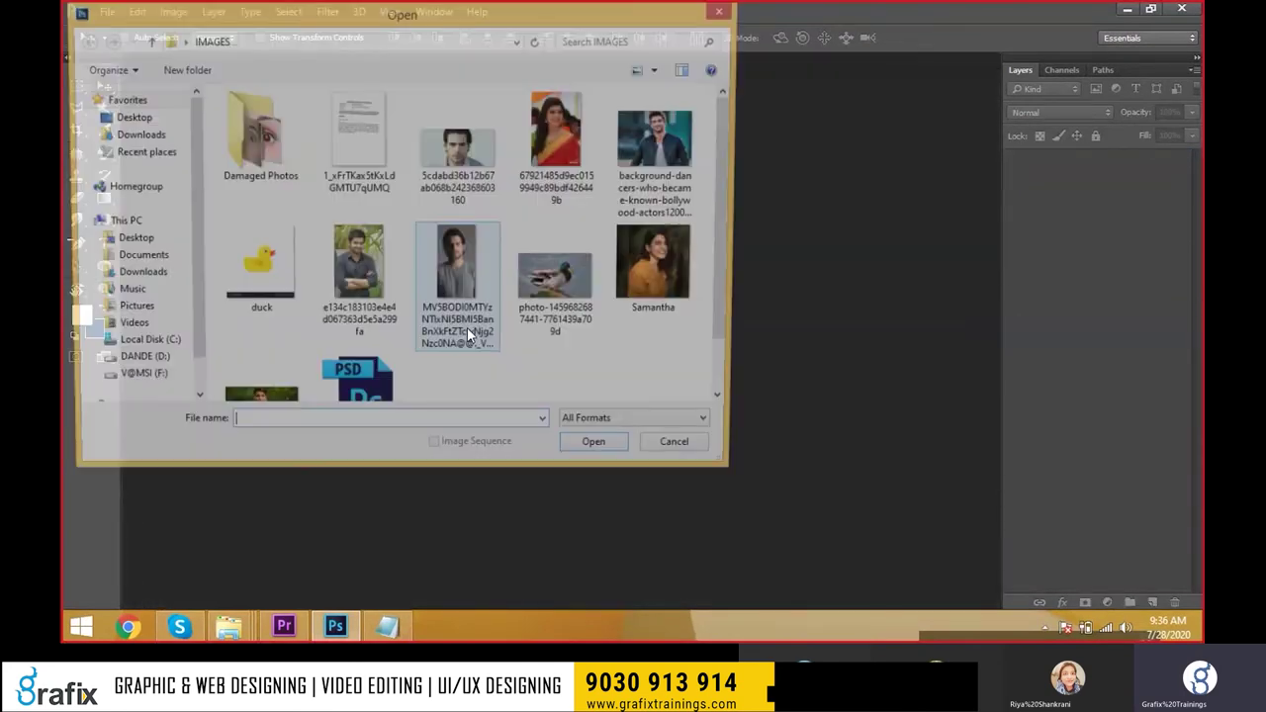
pyautogui.click(459, 287)
pyautogui.keyDown('ctrl'); pyautogui.click(559, 282); pyautogui.keyUp('ctrl')
pyautogui.keyDown('ctrl'); pyautogui.click(561, 170); pyautogui.keyUp('ctrl')
pyautogui.keyDown('ctrl'); pyautogui.click(459, 149); pyautogui.keyUp('ctrl')
pyautogui.click(602, 453)
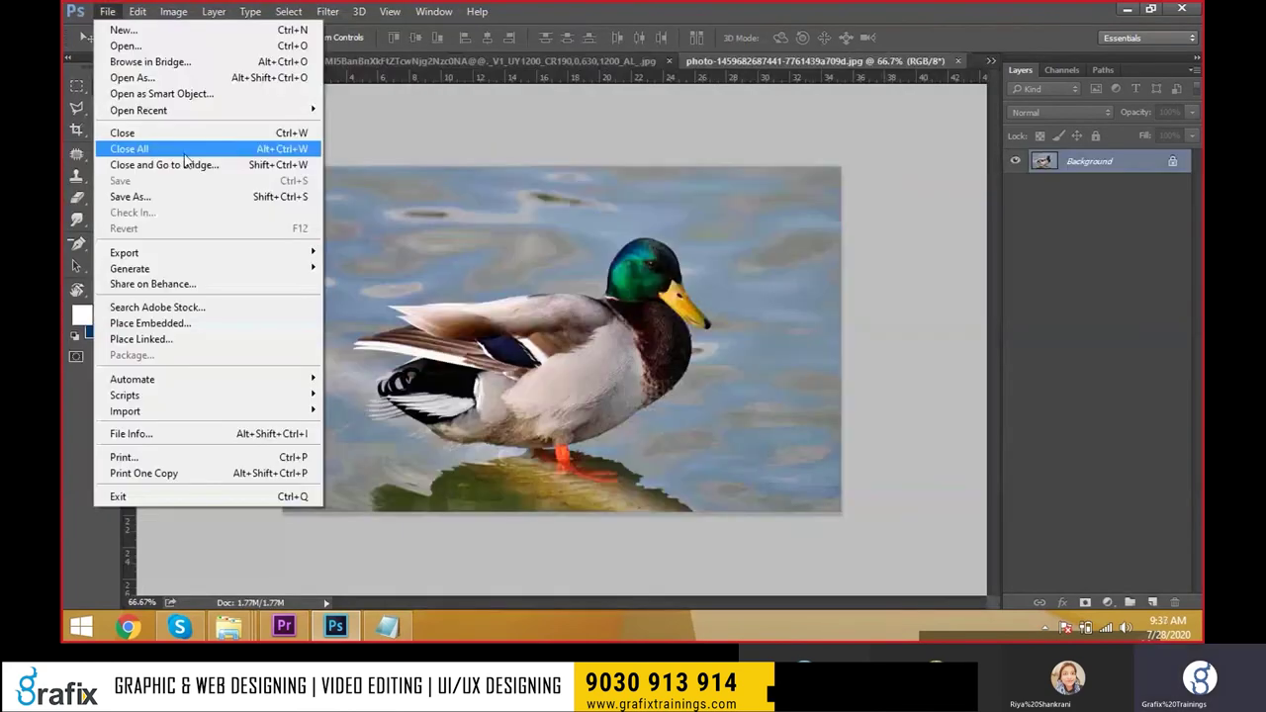
# In Notepad, copy the first shortcut note onto a new second line.
pyautogui.hotkey('alt', 'Tab')
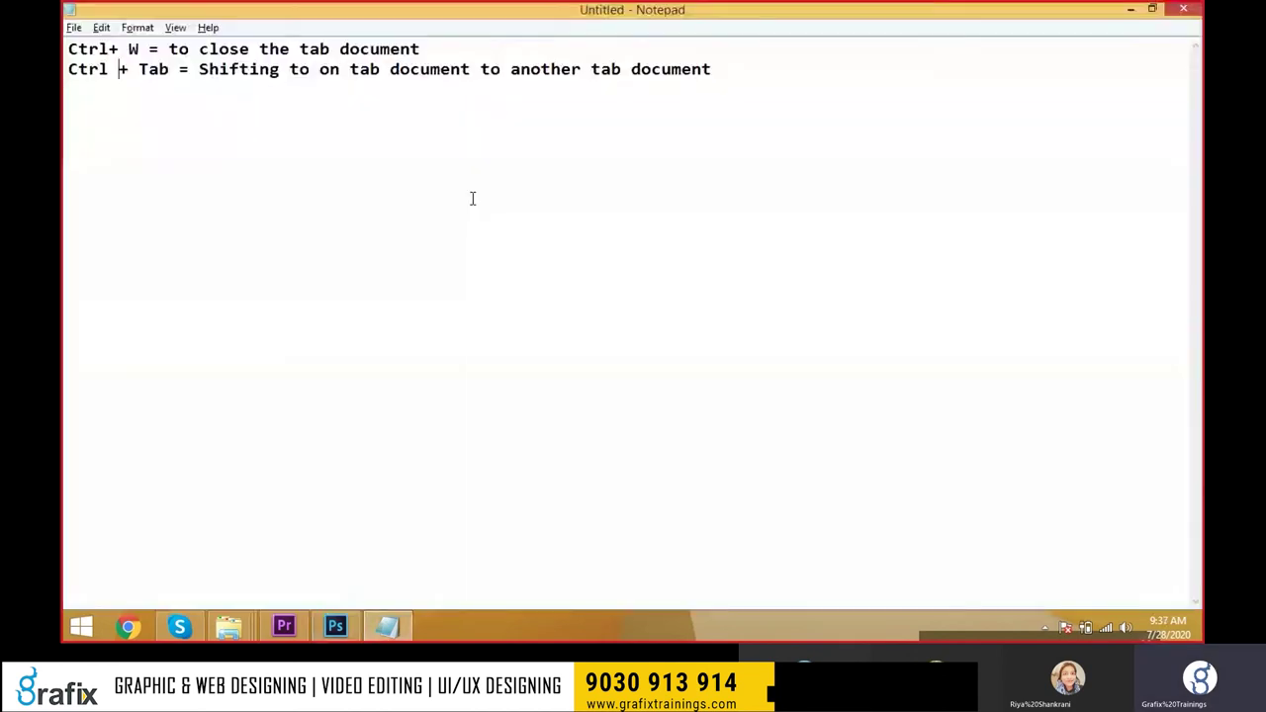
pyautogui.click(450, 49)
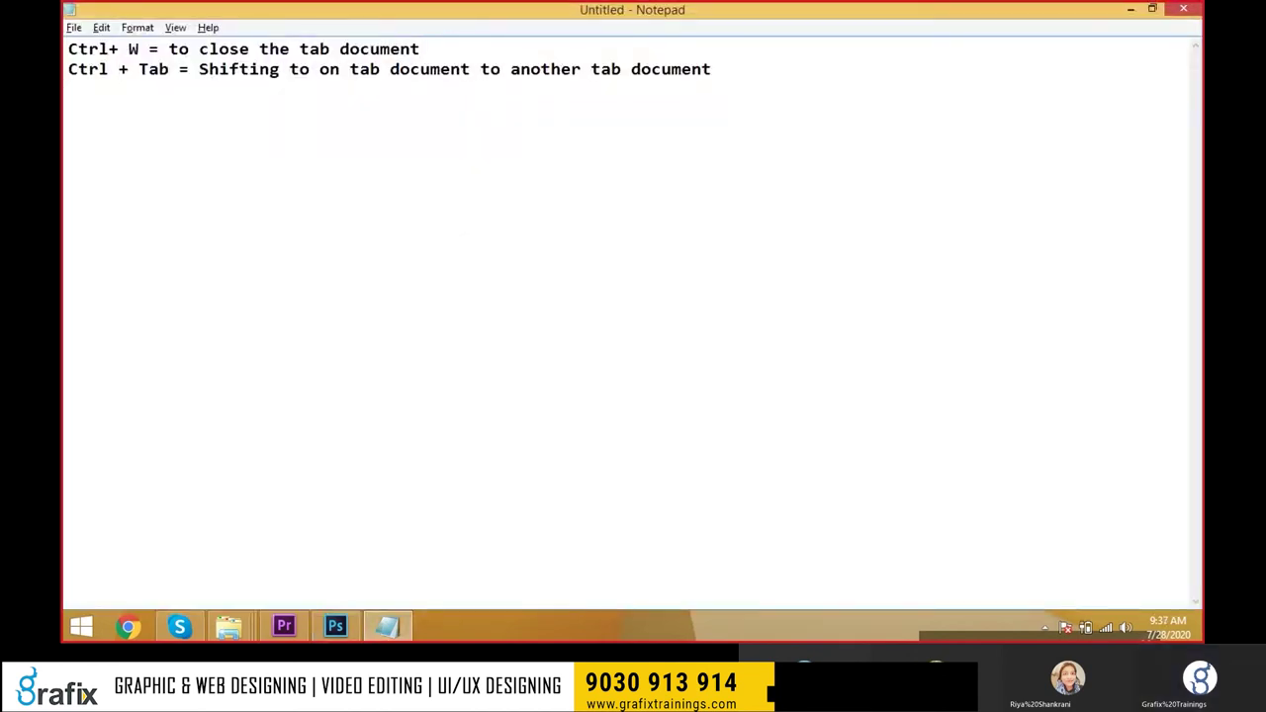
pyautogui.press('Return')
pyautogui.hotkey('ctrl', 'shift', 'Right')
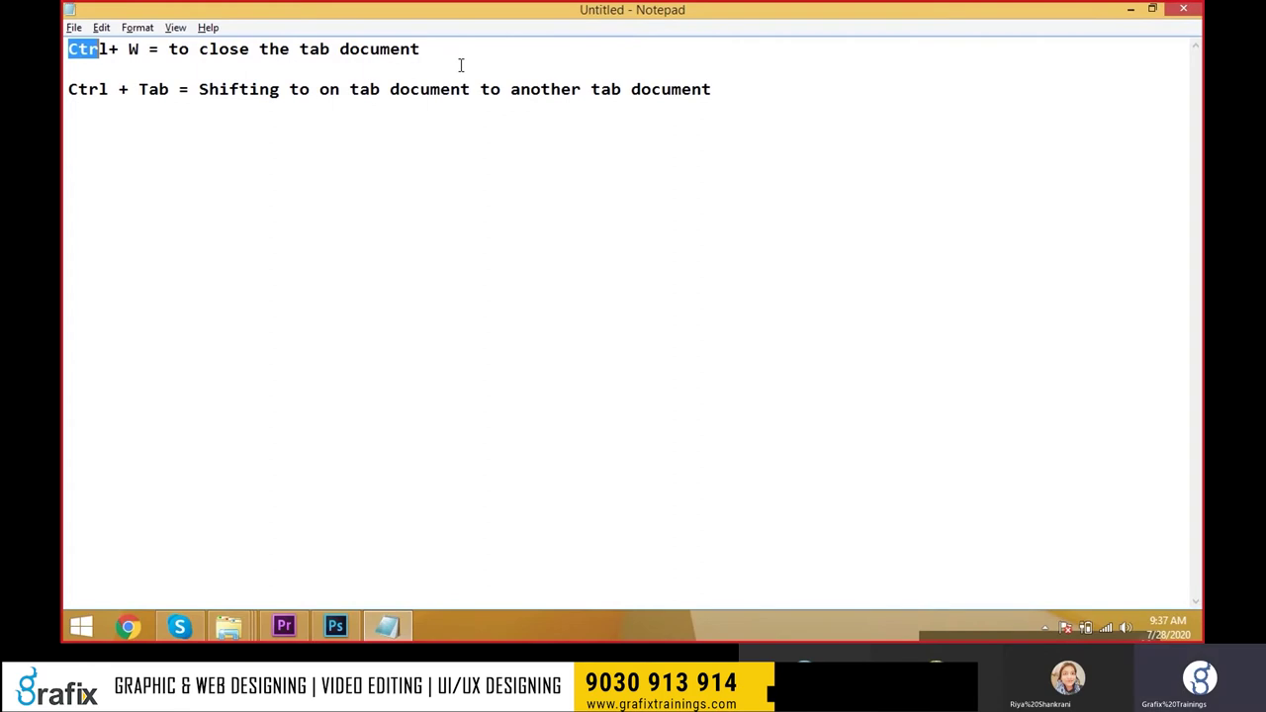
pyautogui.hotkey('shift', 'End')
pyautogui.hotkey('ctrl', 'c')
pyautogui.click(460, 66)
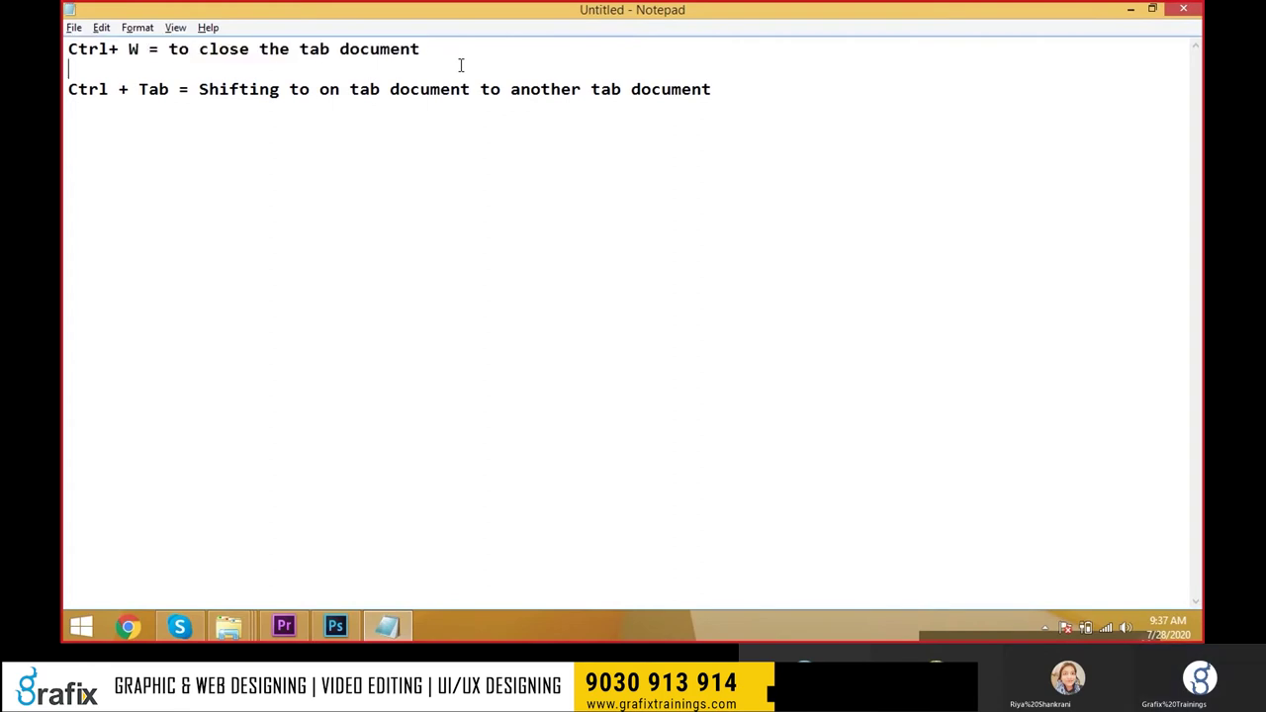
pyautogui.hotkey('ctrl', 'v')
# Edit the copy to read 'Ctrl+alt + W = to close all the tab documents', then return to Photoshop.
pyautogui.click(132, 70)
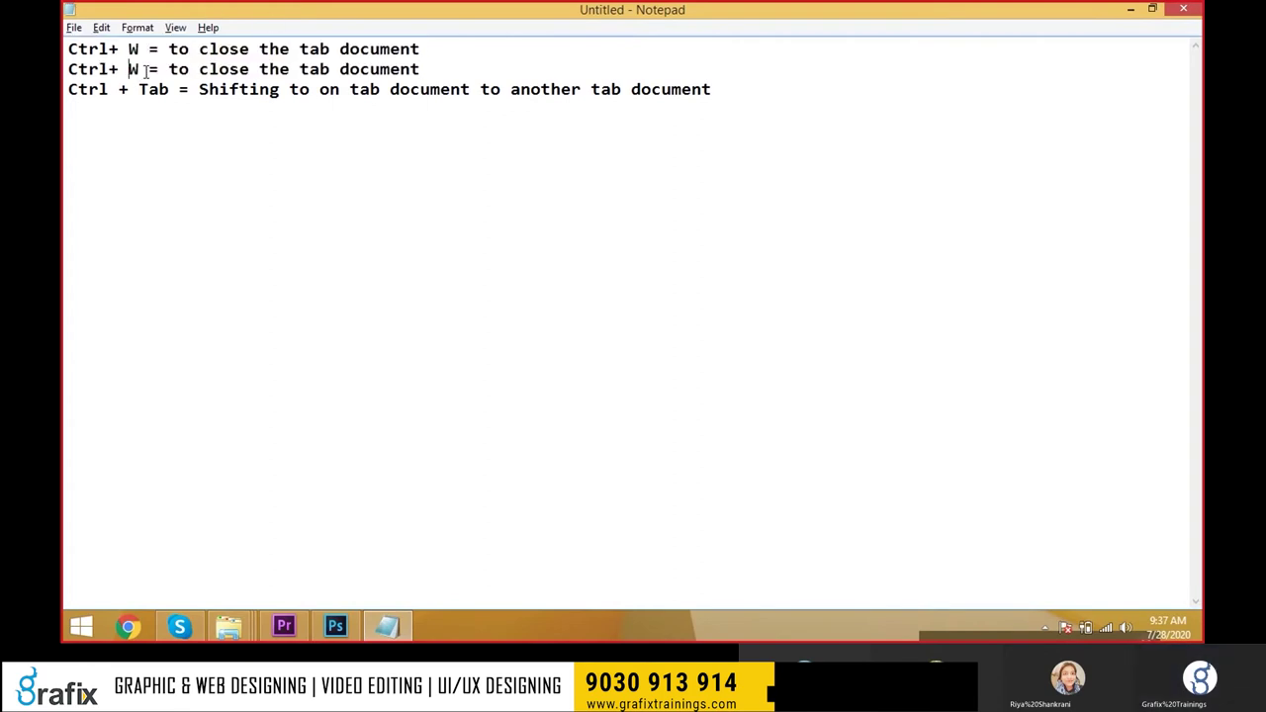
pyautogui.write('/alt')
pyautogui.press('BackSpace')
pyautogui.press('BackSpace')
pyautogui.press('BackSpace')
pyautogui.press('BackSpace')
pyautogui.press('BackSpace')
pyautogui.write('al')
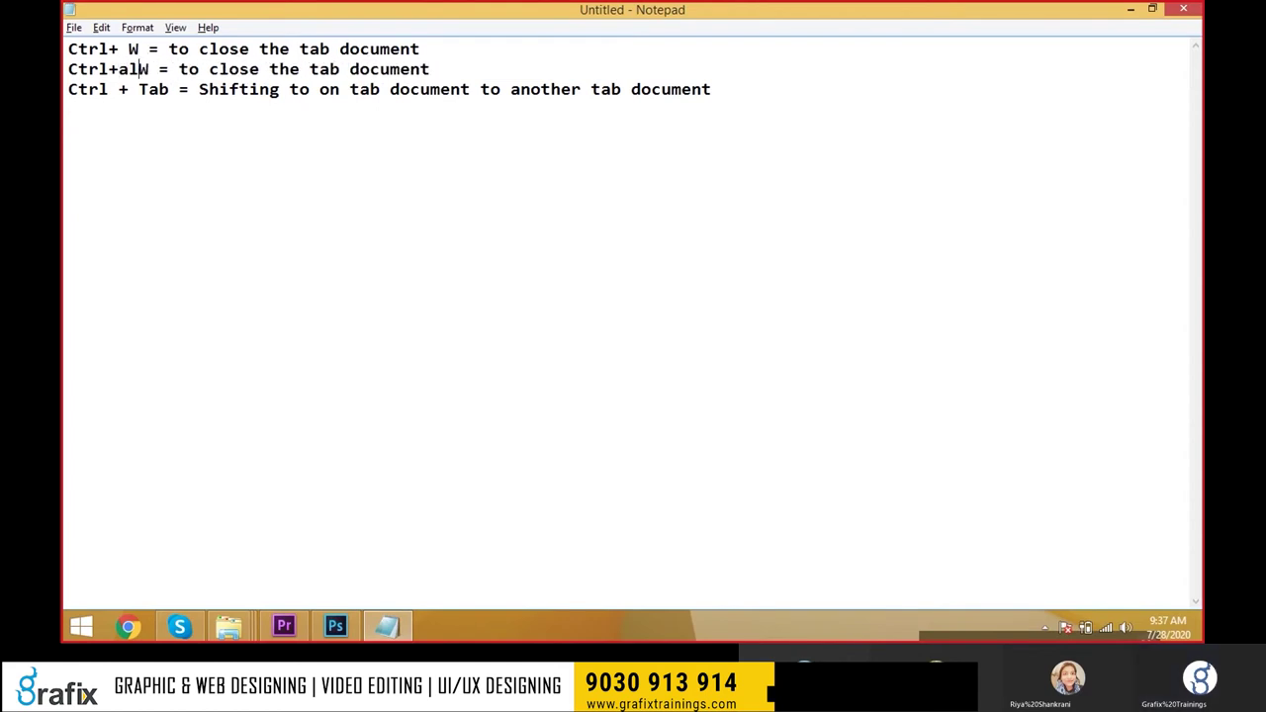
pyautogui.write('t + ')
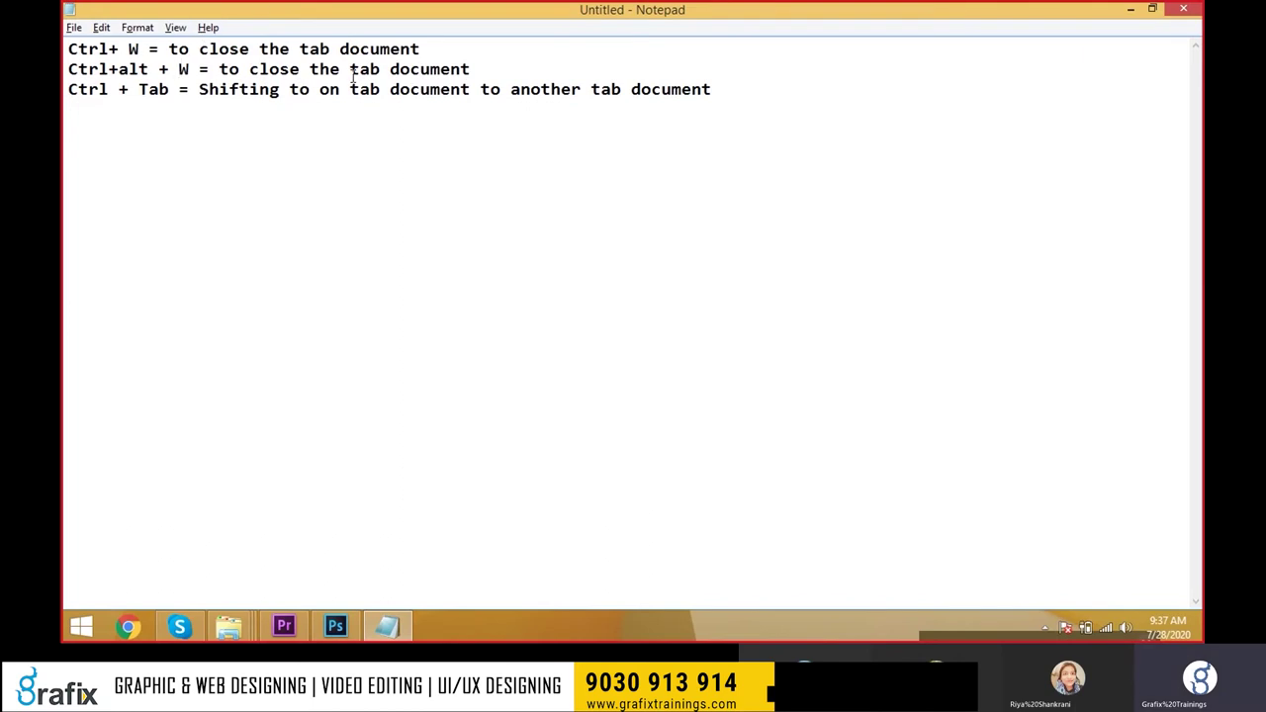
pyautogui.write('all')
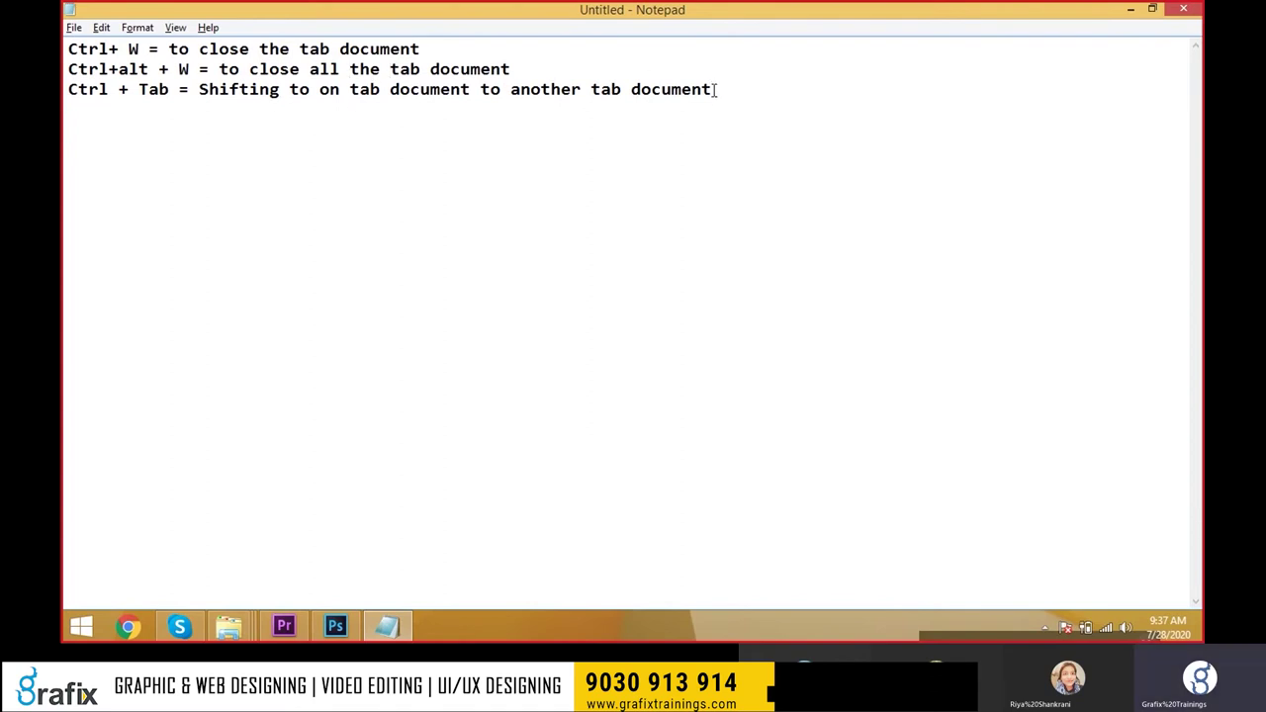
pyautogui.press('Return')
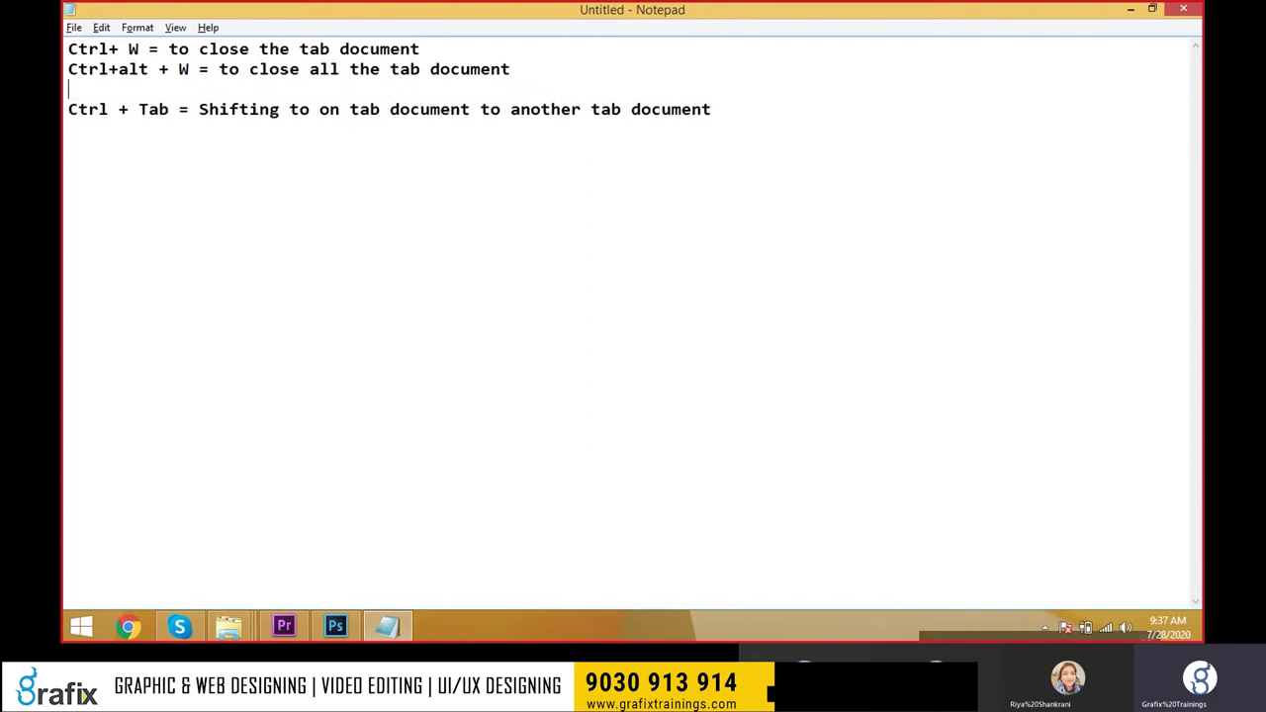
pyautogui.write('s')
pyautogui.click(835, 246)
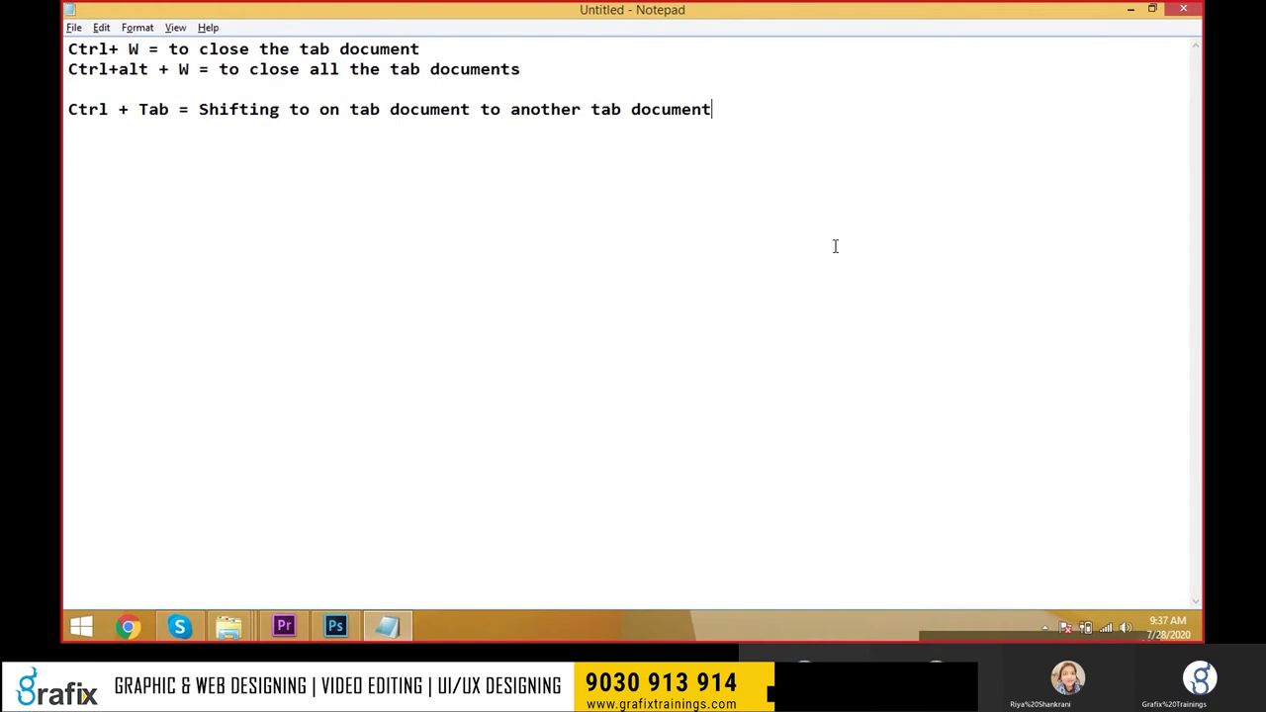
pyautogui.hotkey('alt', 'Tab')
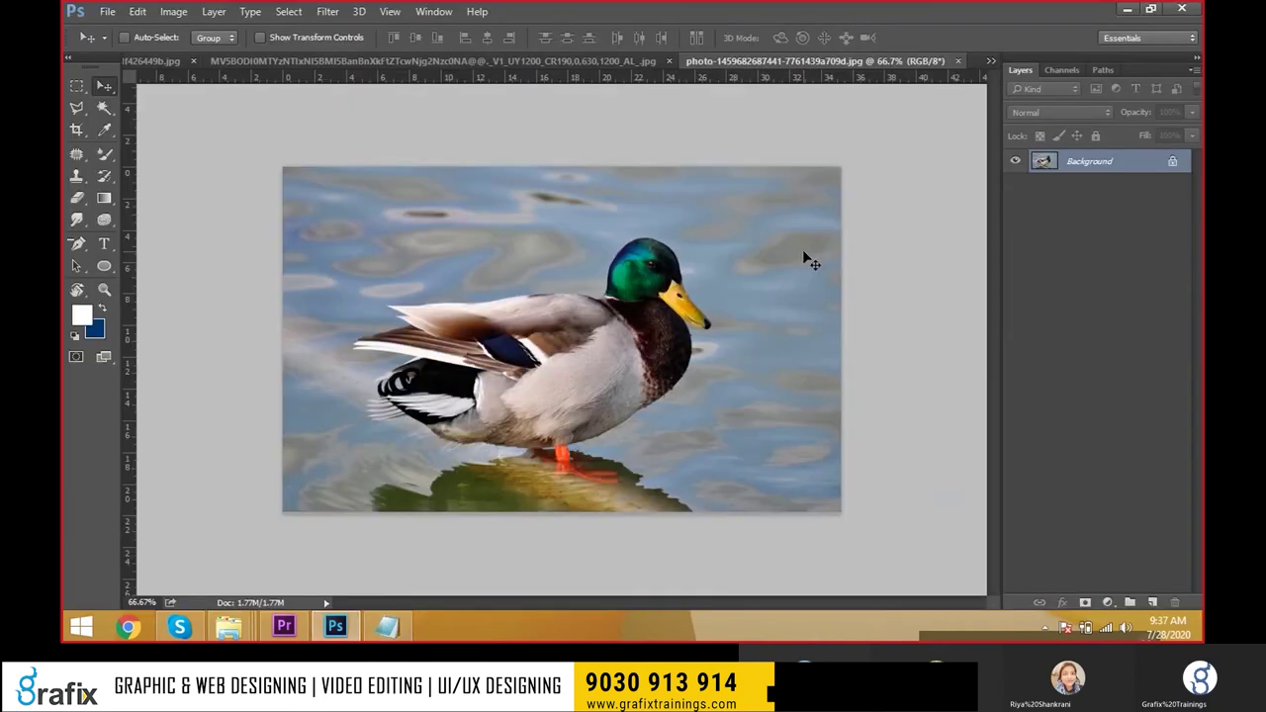
# Close all documents, open the close-up portrait, then close it again.
pyautogui.hotkey('ctrl', 'w')
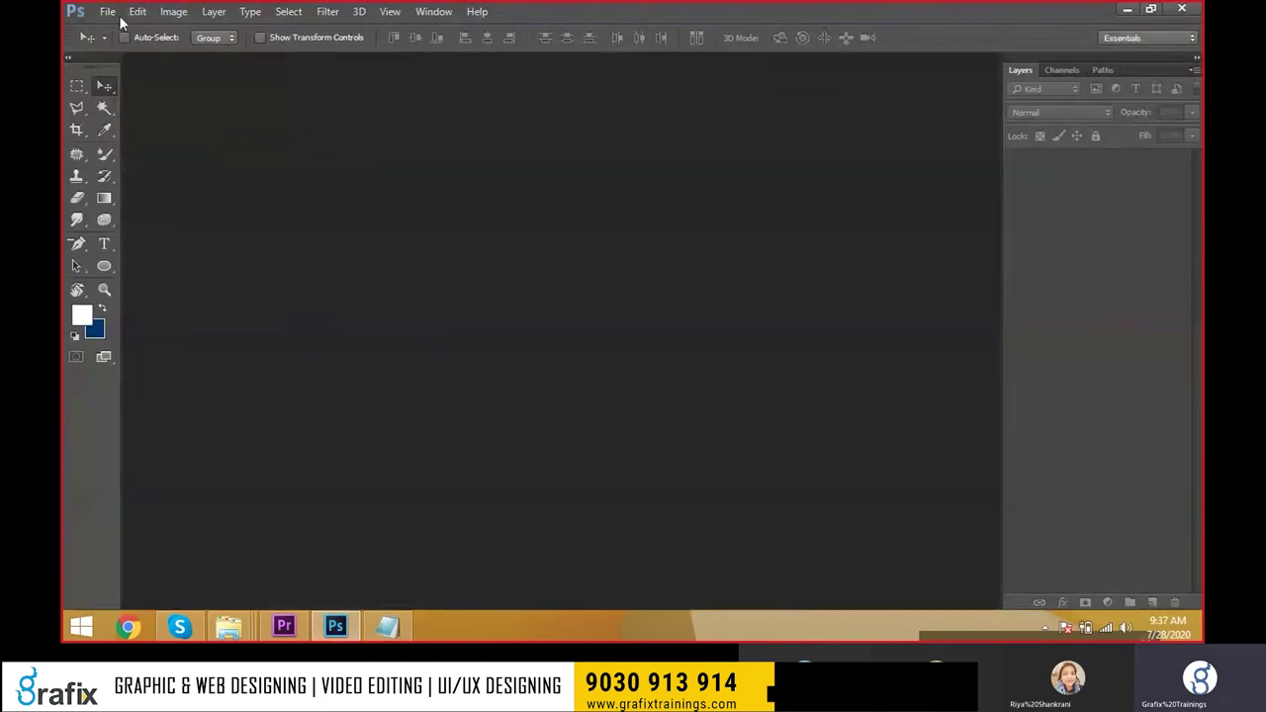
pyautogui.click(107, 11)
pyautogui.click(468, 214)
pyautogui.hotkey('ctrl', 'o')
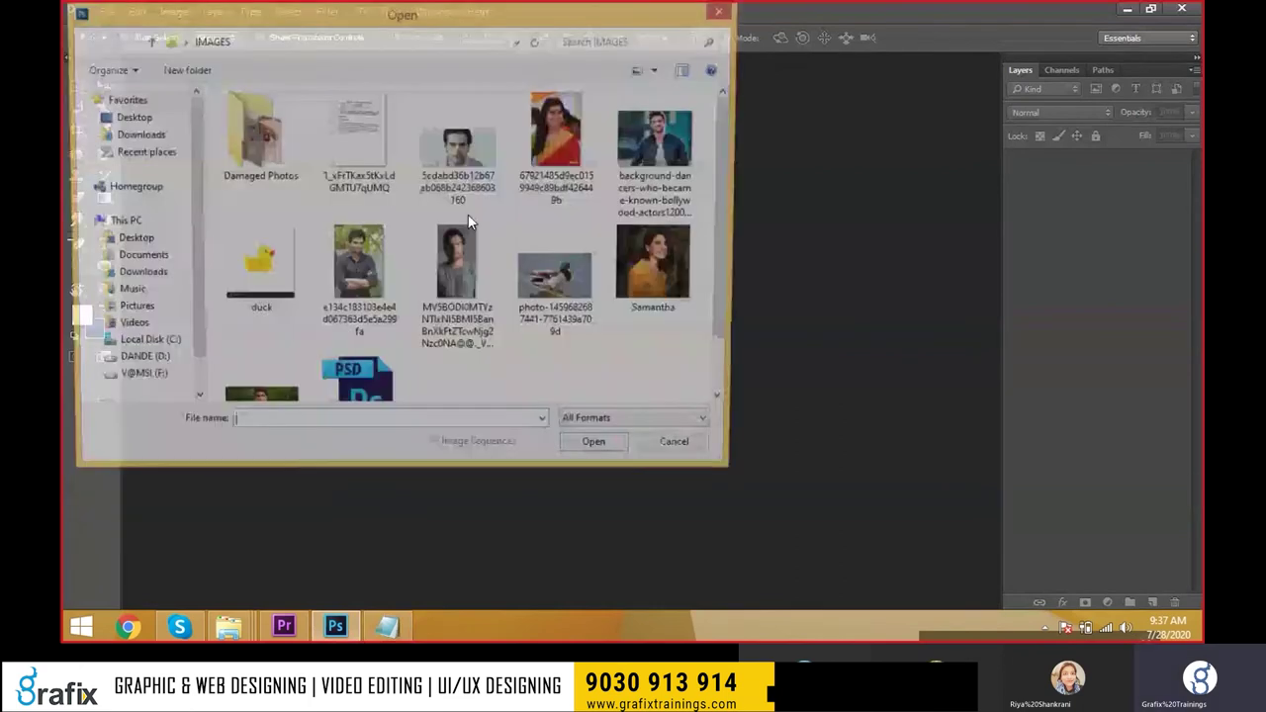
pyautogui.click(457, 169)
pyautogui.doubleClick(457, 168)
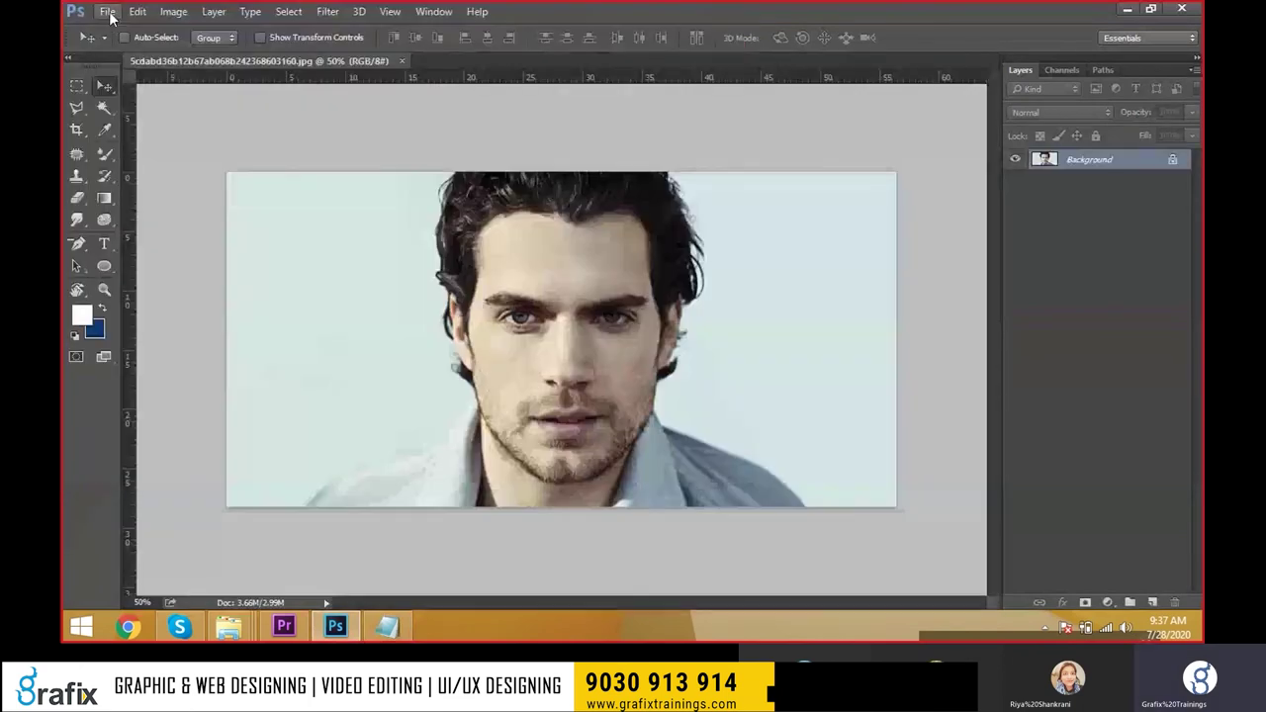
pyautogui.click(107, 11)
pyautogui.click(191, 167)
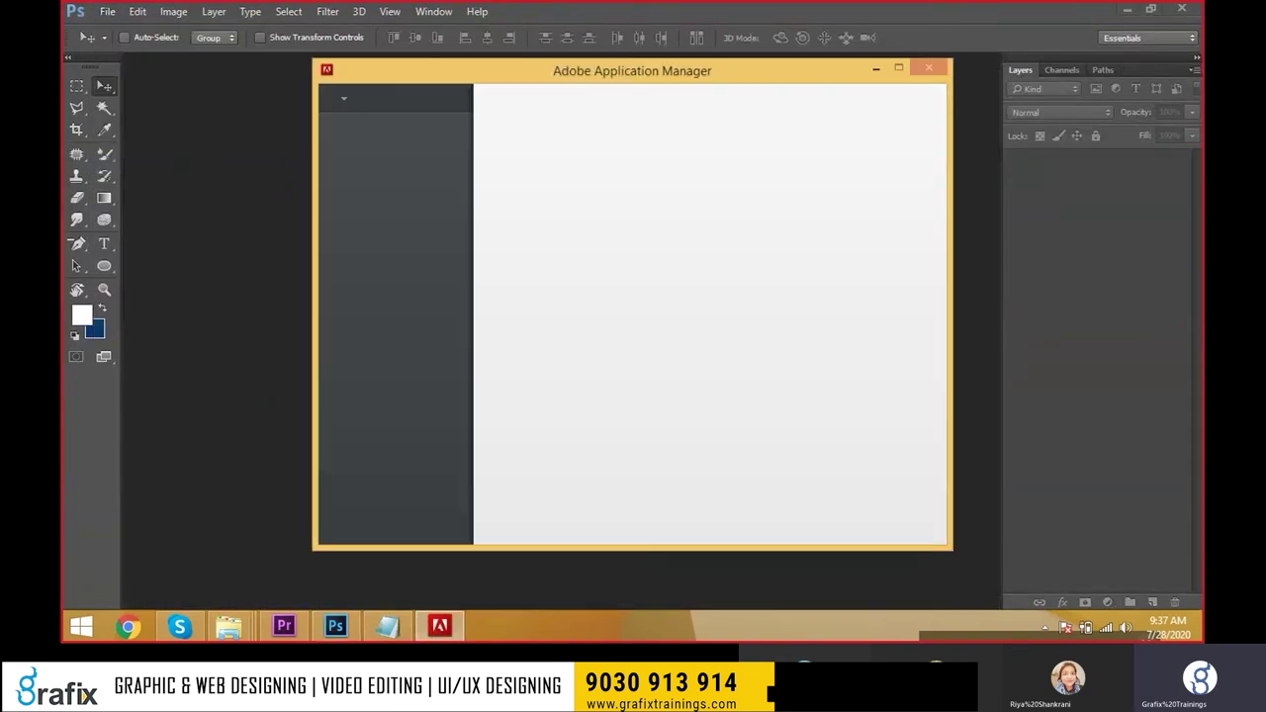
# Open the grey T-shirt man photo, then close it.
pyautogui.doubleClick(327, 70)
pyautogui.hotkey('ctrl', 'o')
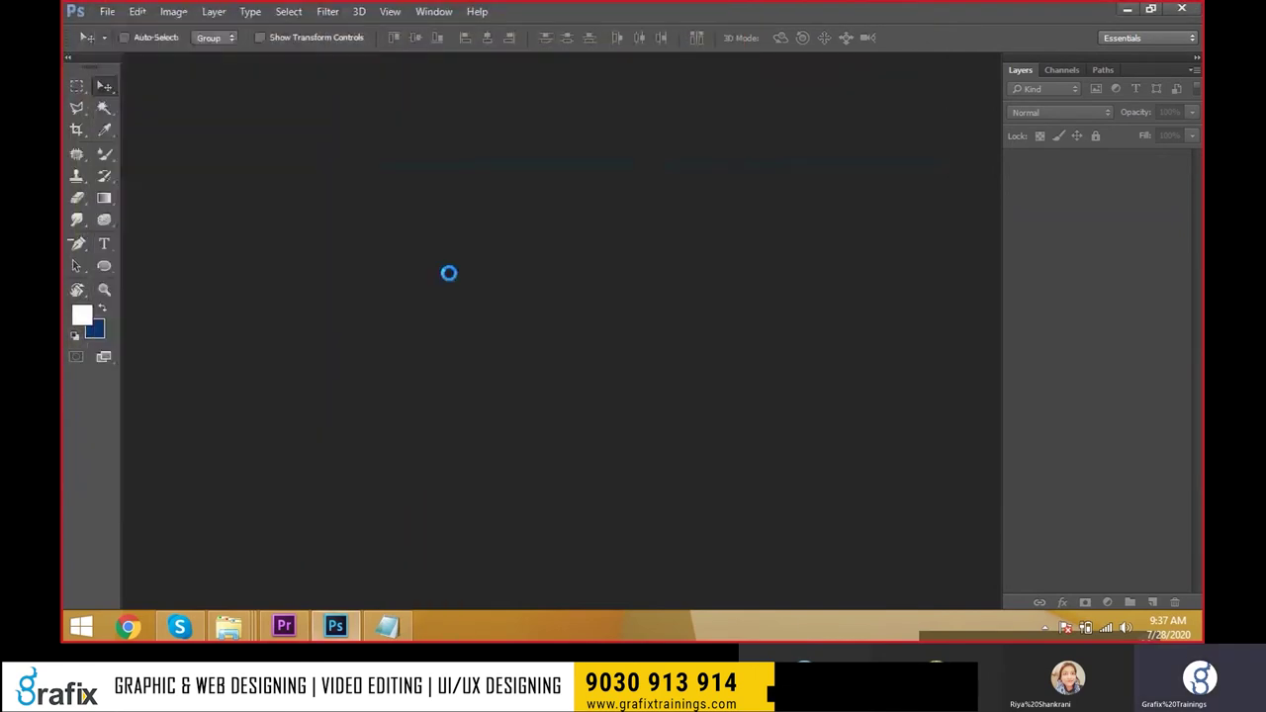
pyautogui.click(426, 255)
pyautogui.doubleClick(427, 254)
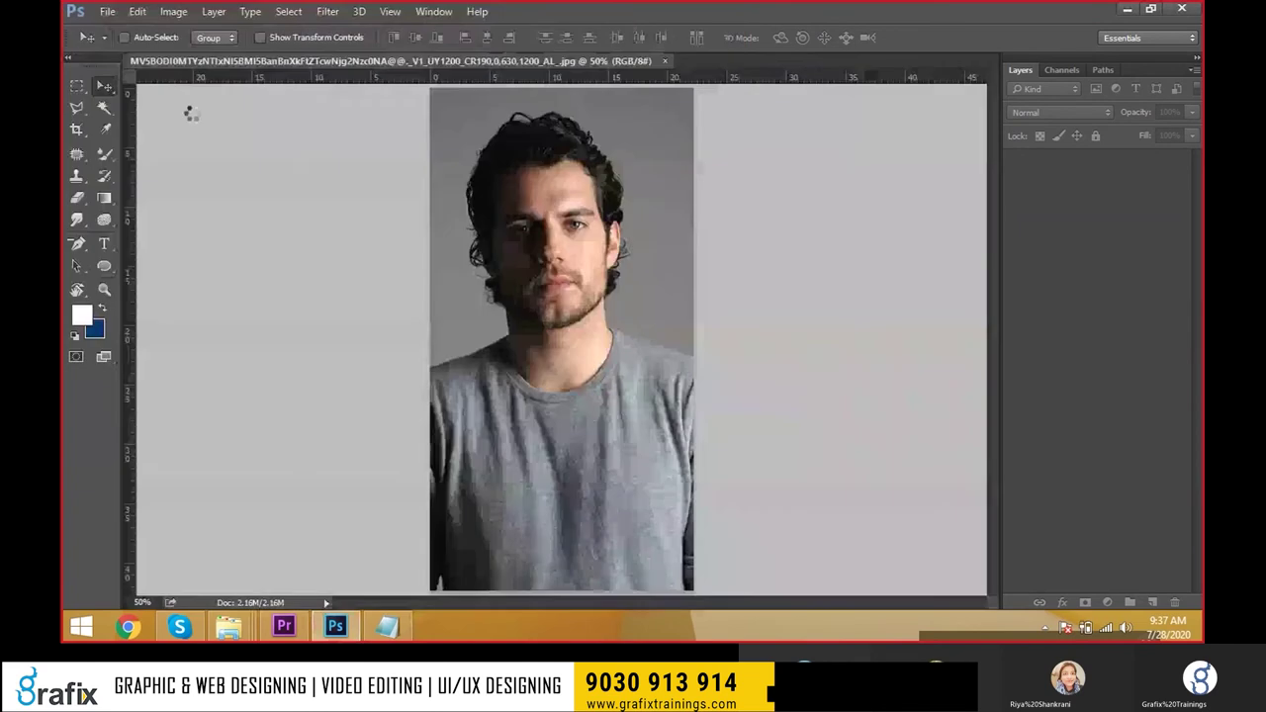
pyautogui.click(107, 11)
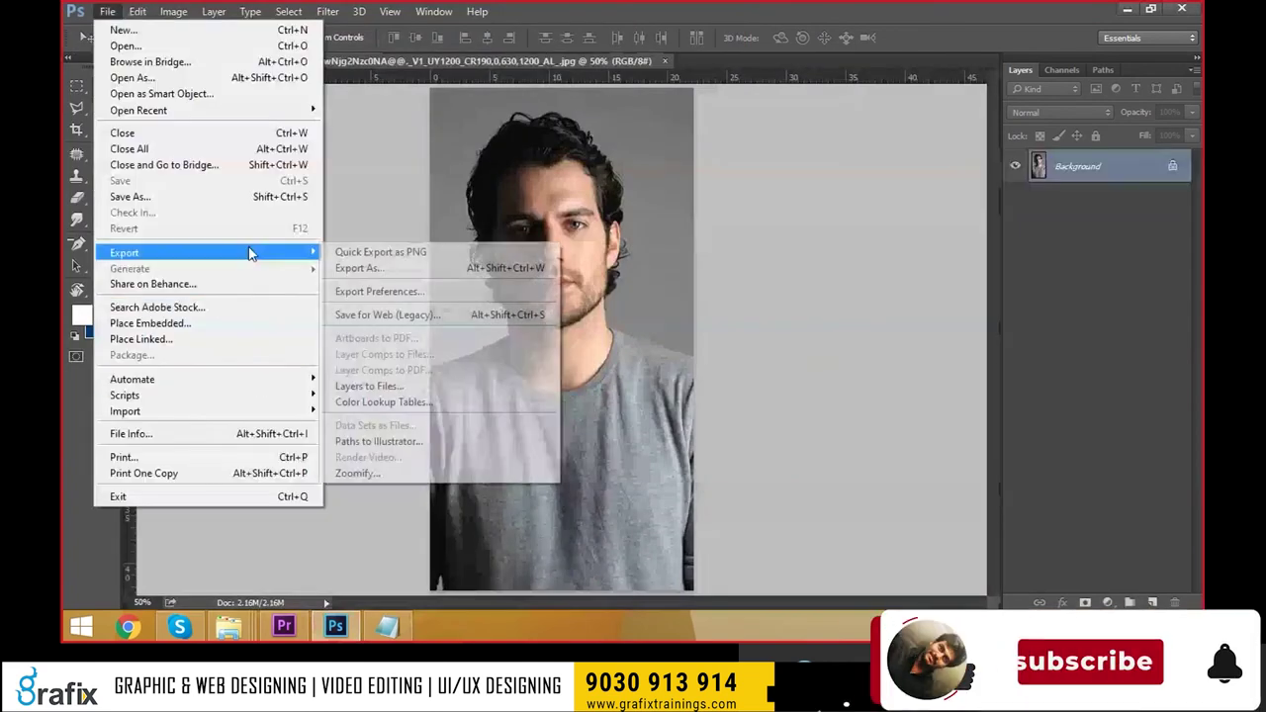
pyautogui.click(253, 180)
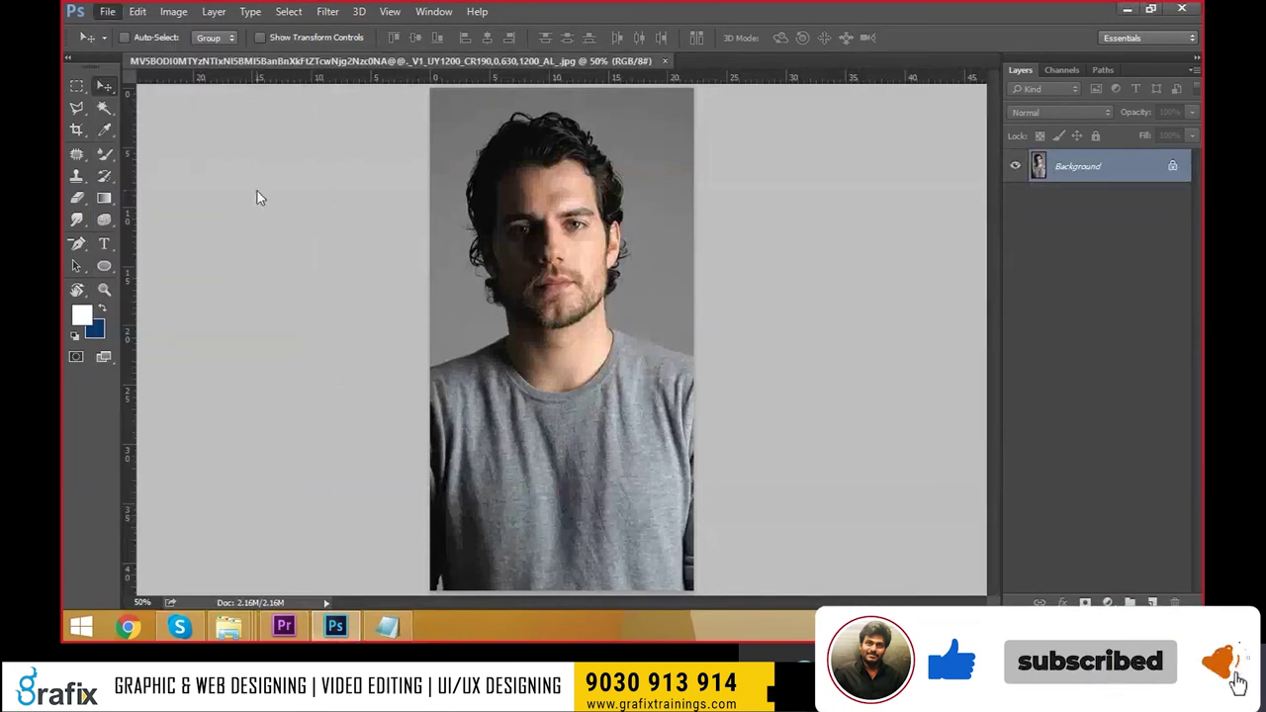
pyautogui.hotkey('ctrl', 'w')
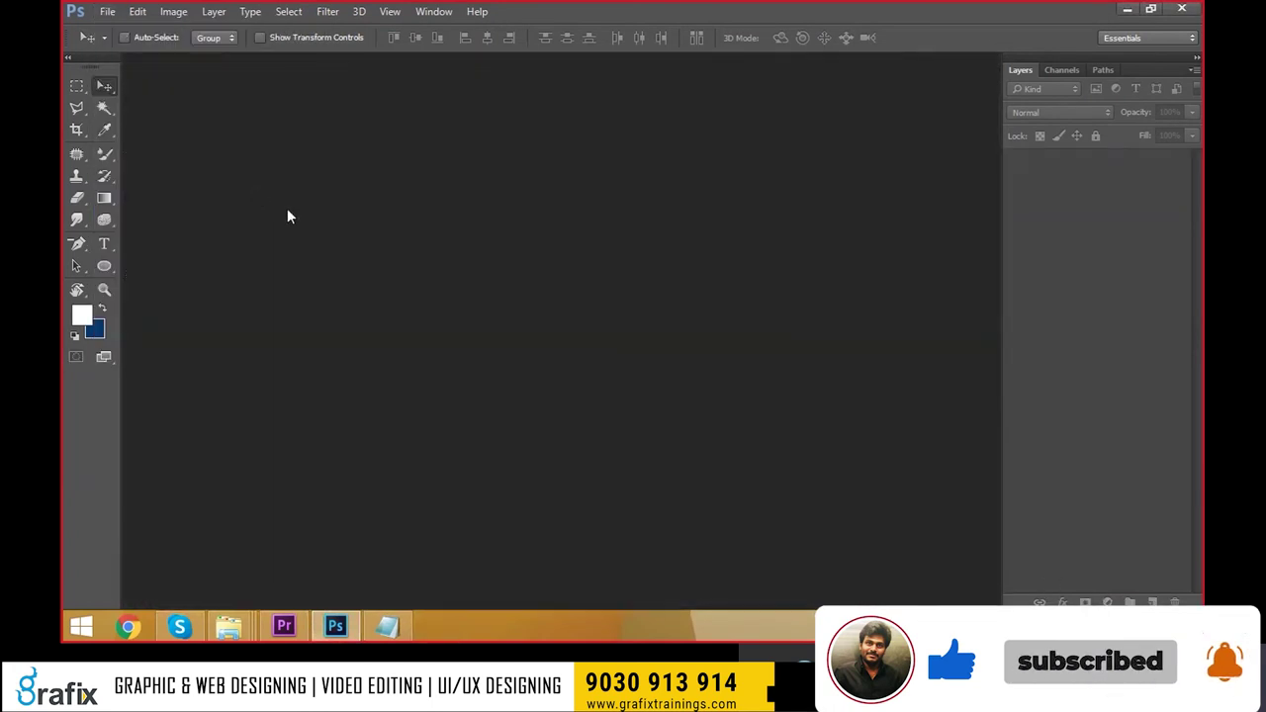
# Try opening the Samantha photo, dismiss its JPEG error, and open duck.jpg instead.
pyautogui.doubleClick(288, 216)
pyautogui.click(634, 287)
pyautogui.doubleClick(631, 283)
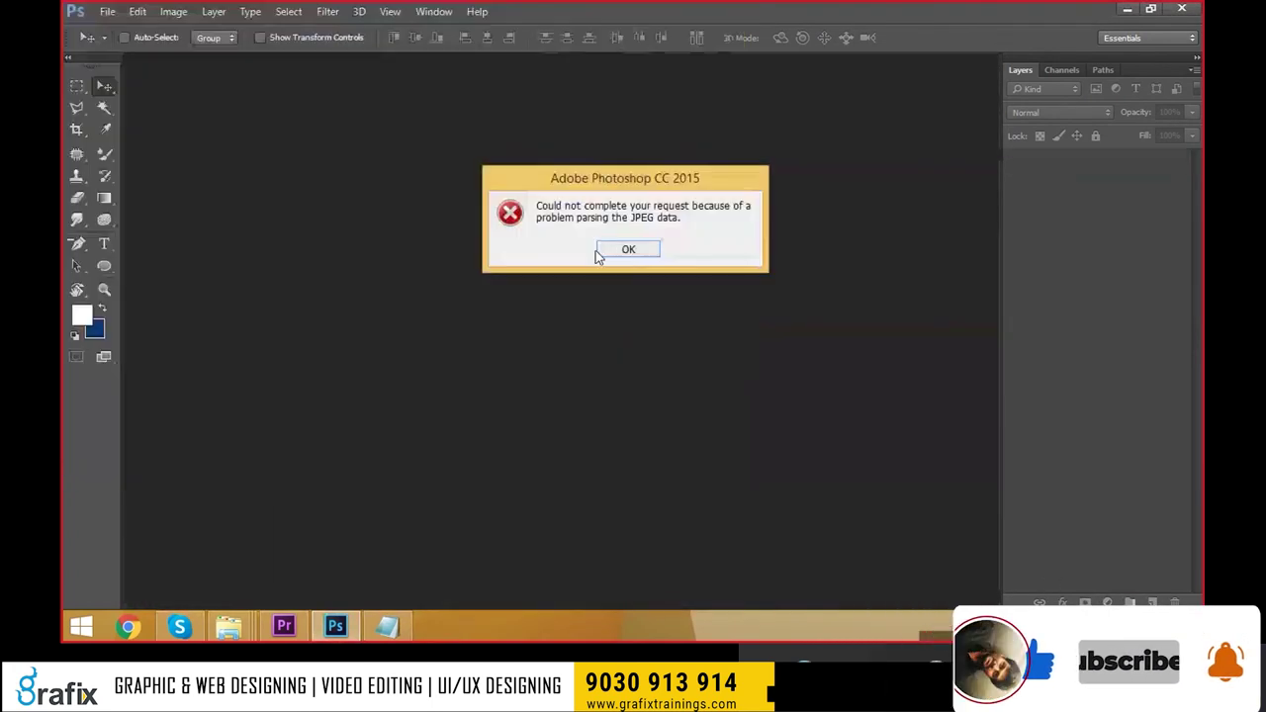
pyautogui.click(600, 252)
pyautogui.hotkey('ctrl', 'o')
pyautogui.click(274, 284)
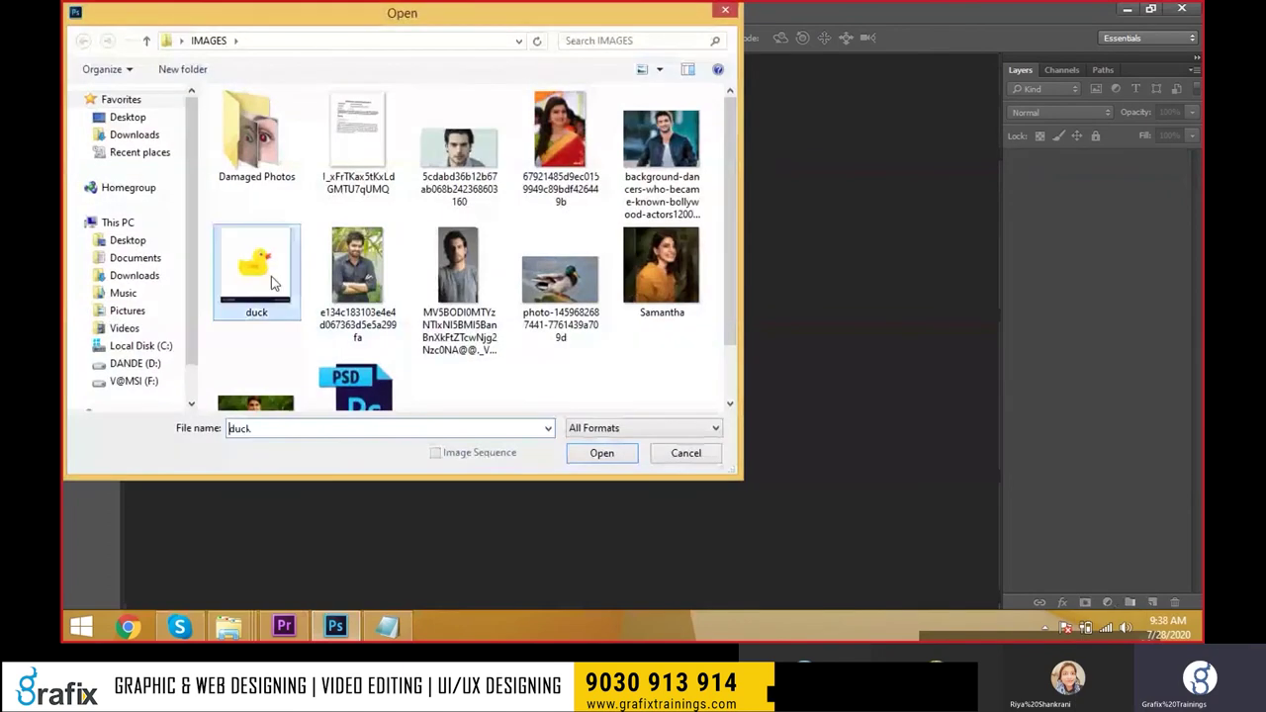
pyautogui.doubleClick(274, 284)
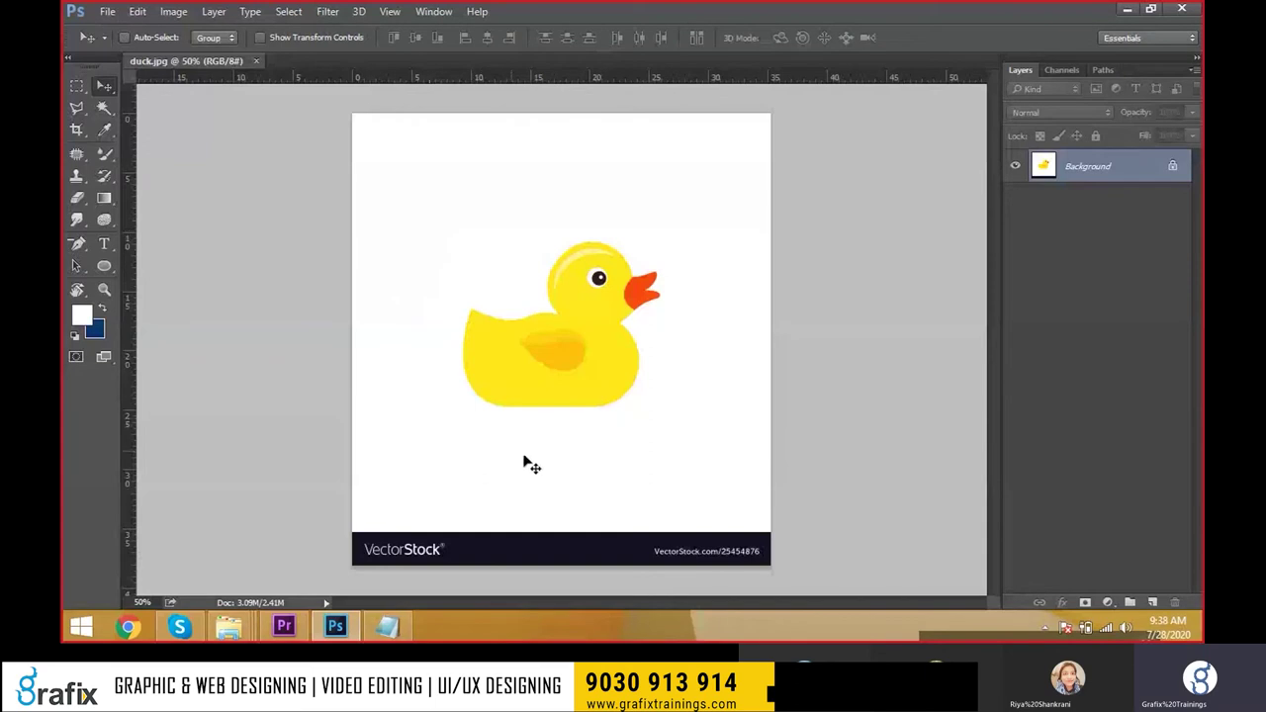
# Crop the bottom watermark strip off the duck image and save it as JPEG.
pyautogui.press('c')
pyautogui.moveTo(561, 562); pyautogui.dragTo(556, 536)
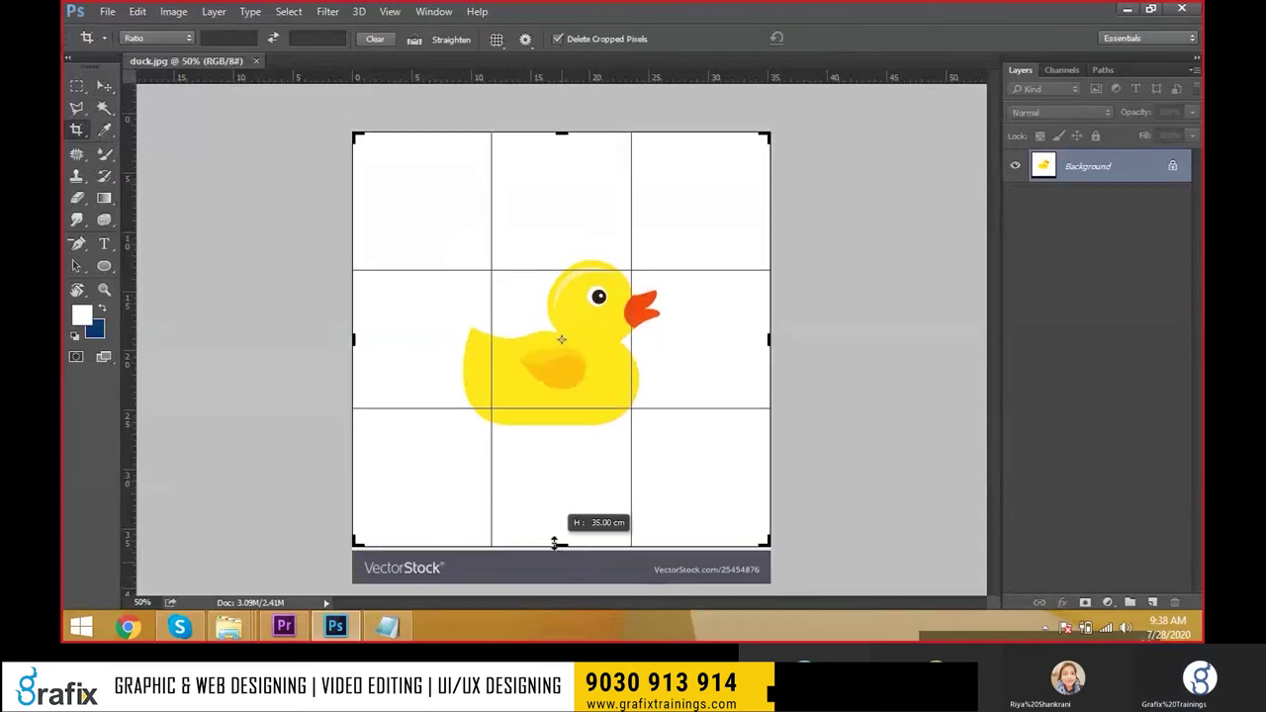
pyautogui.press('Return')
pyautogui.hotkey('ctrl', 's')
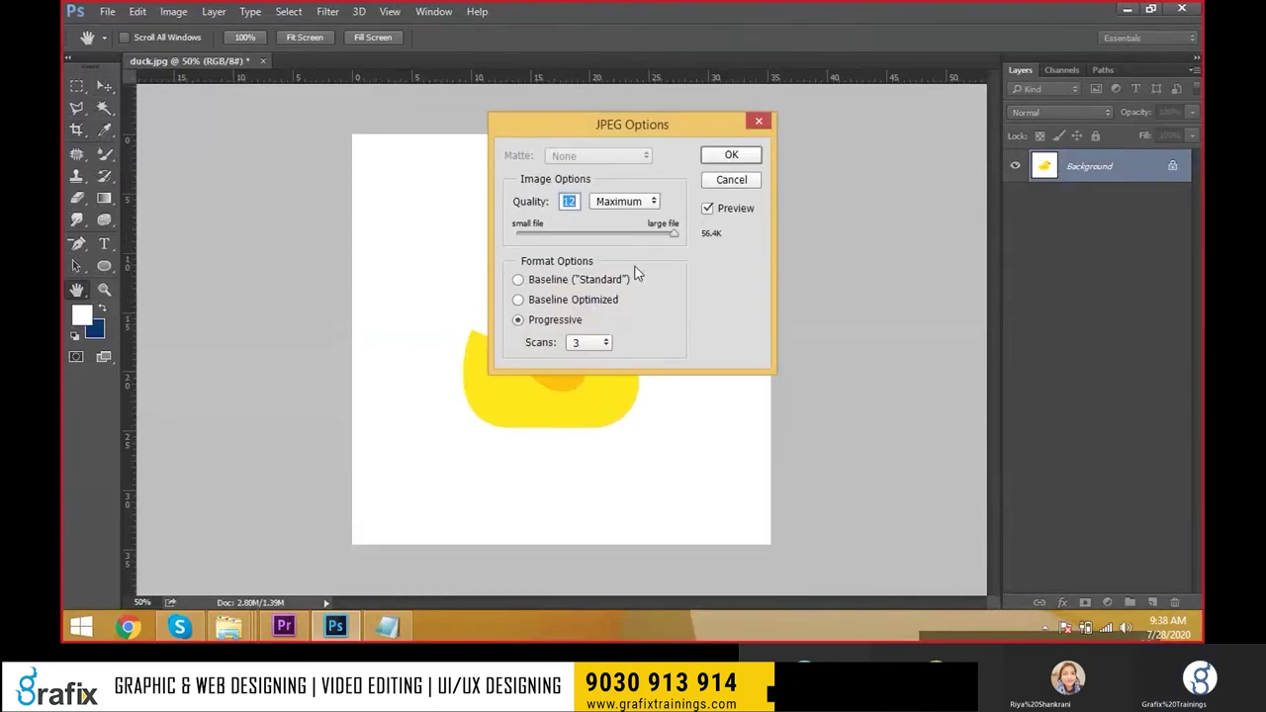
pyautogui.click(729, 157)
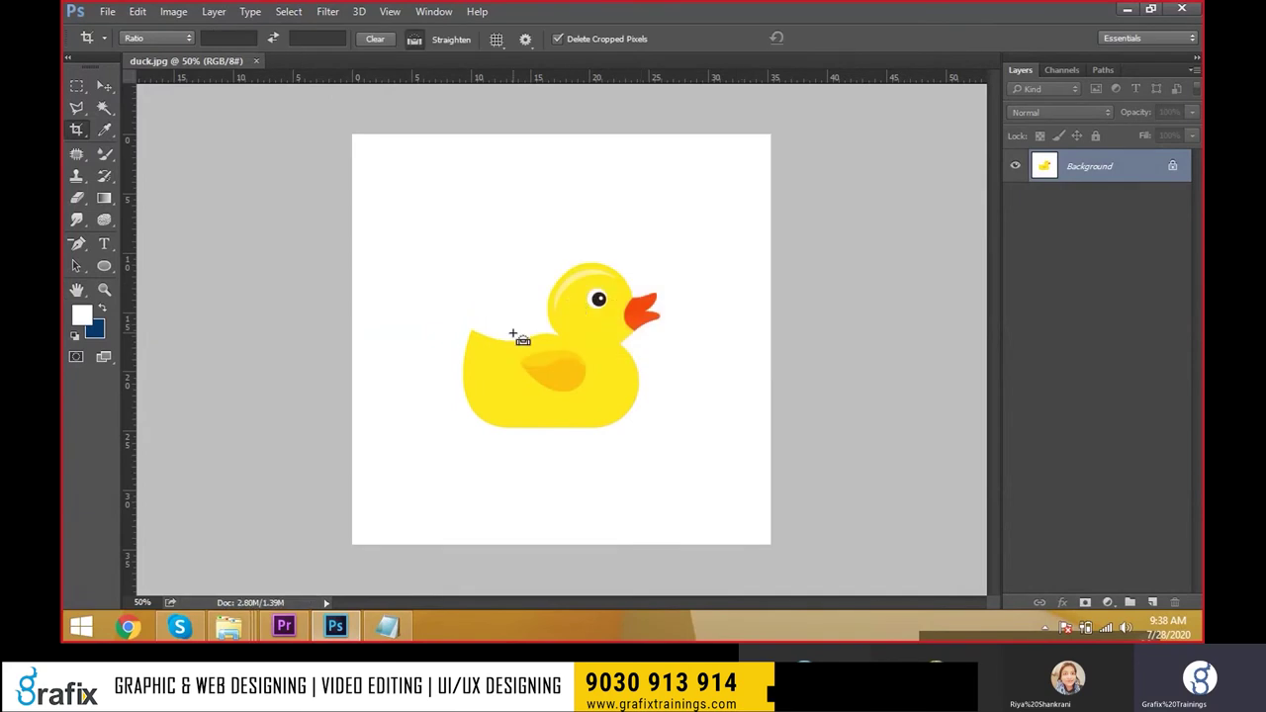
# Save the cropped duck to the Desktop as Photoshop PSD named duck-01.
pyautogui.hotkey('ctrl', 'shift', 's')
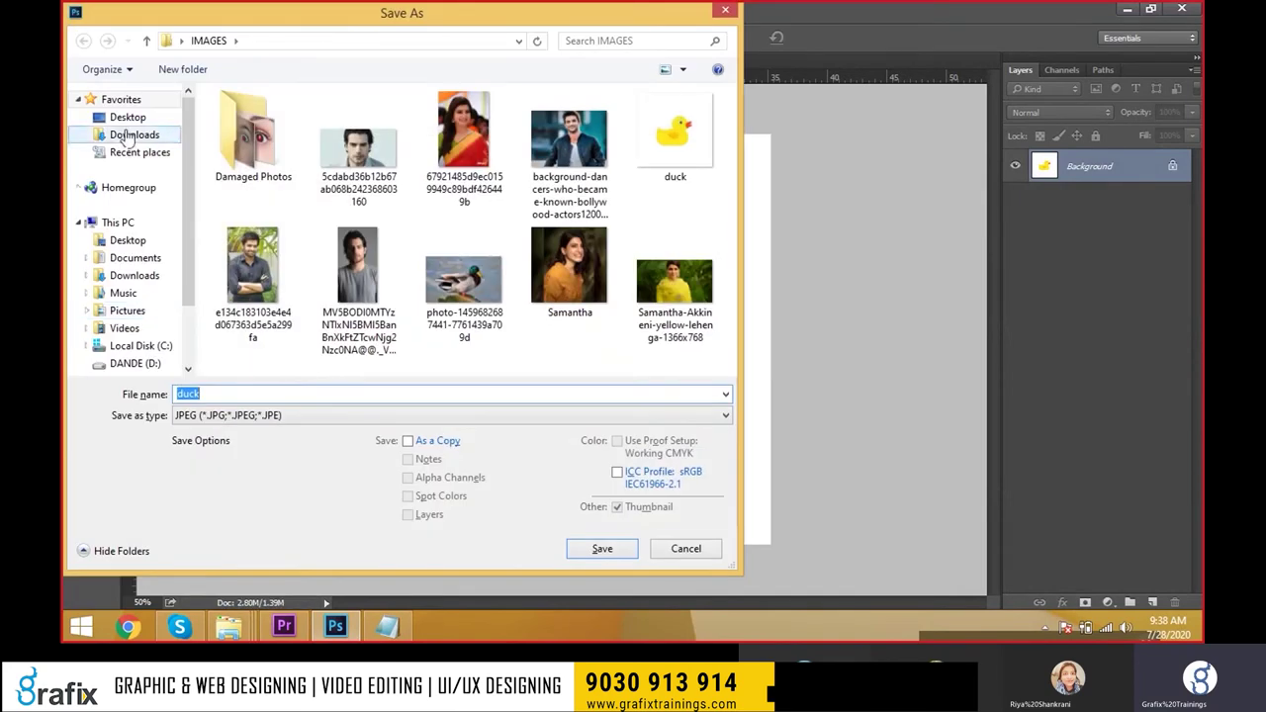
pyautogui.click(128, 117)
pyautogui.press('Escape')
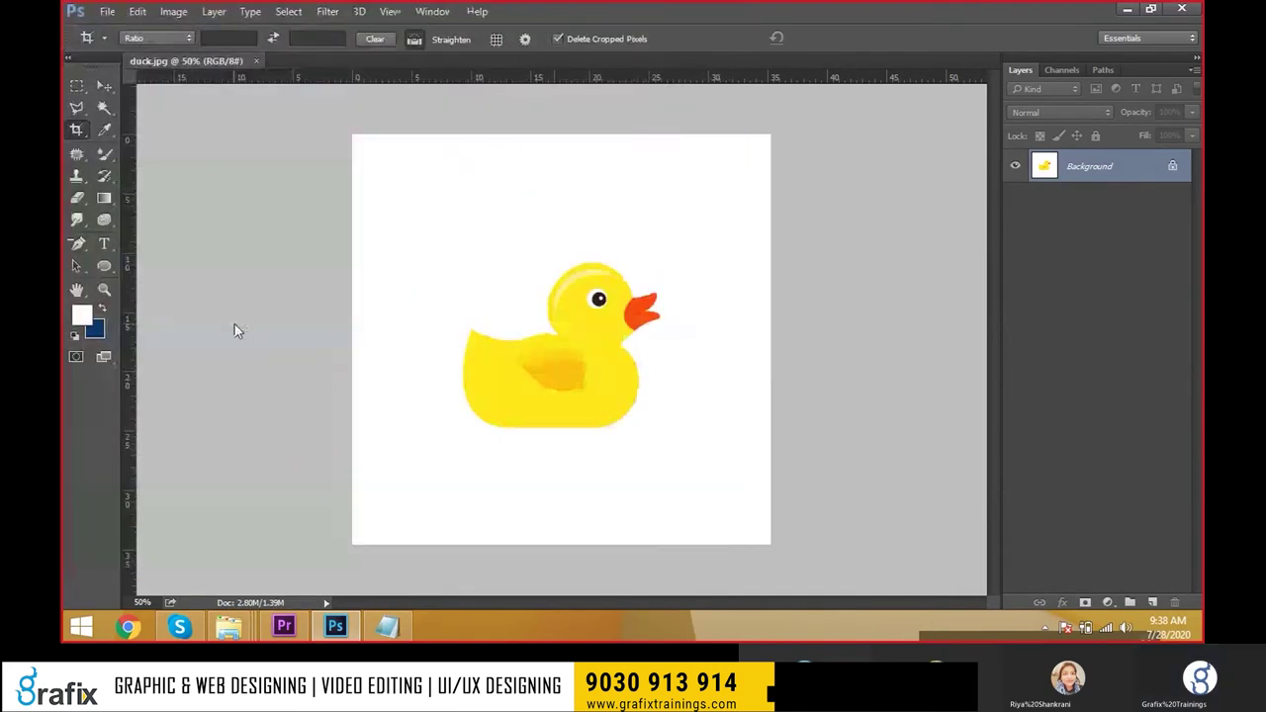
pyautogui.hotkey('ctrl', 'shift', 's')
pyautogui.click(128, 117)
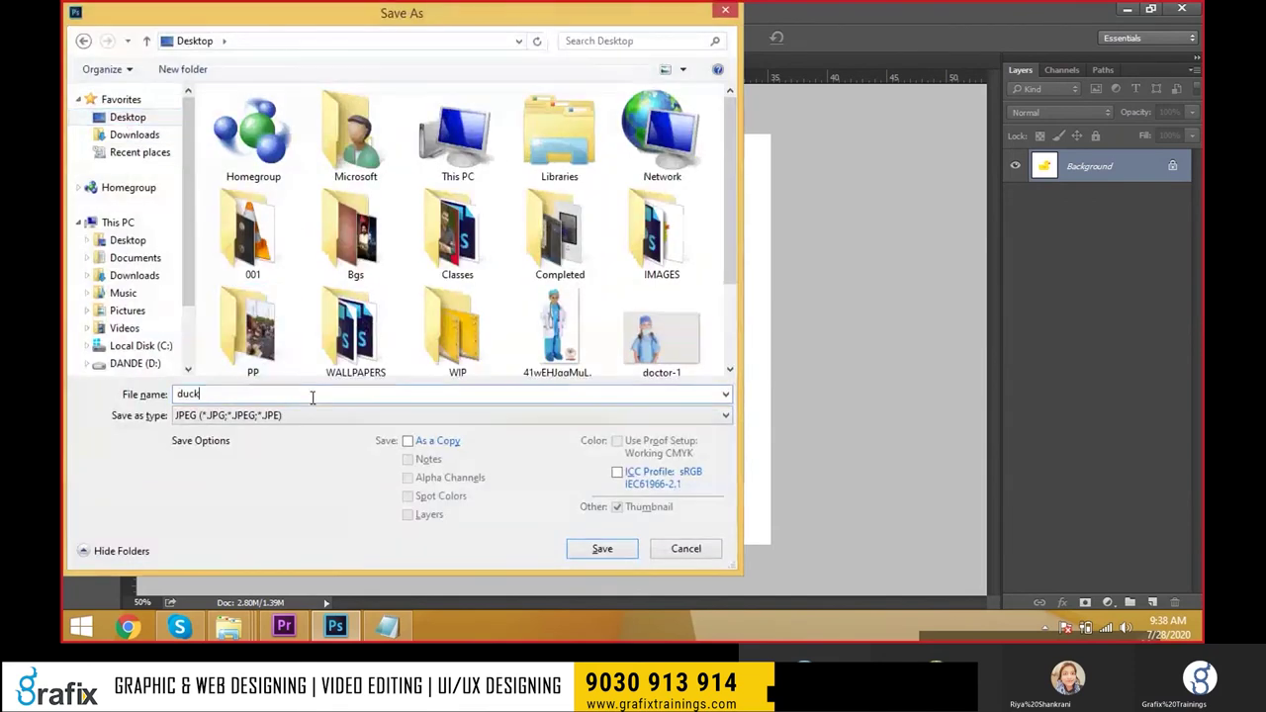
pyautogui.click(314, 418)
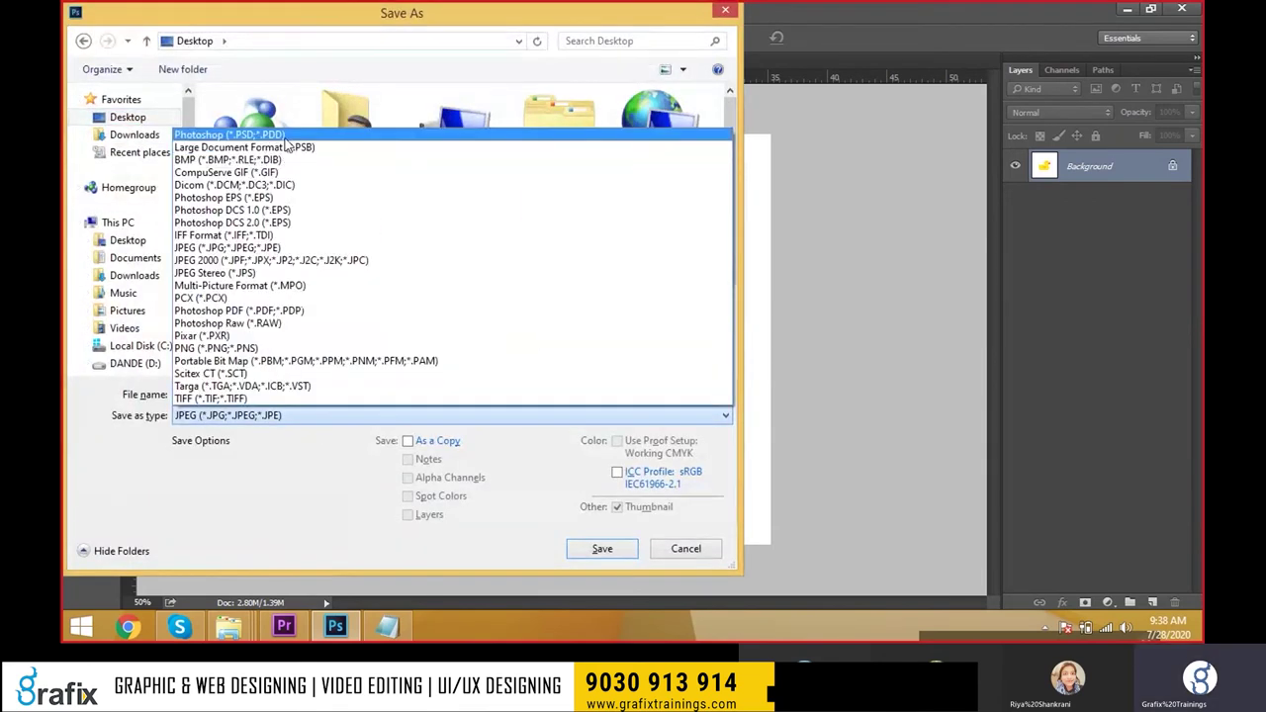
pyautogui.click(228, 134)
pyautogui.click(322, 395)
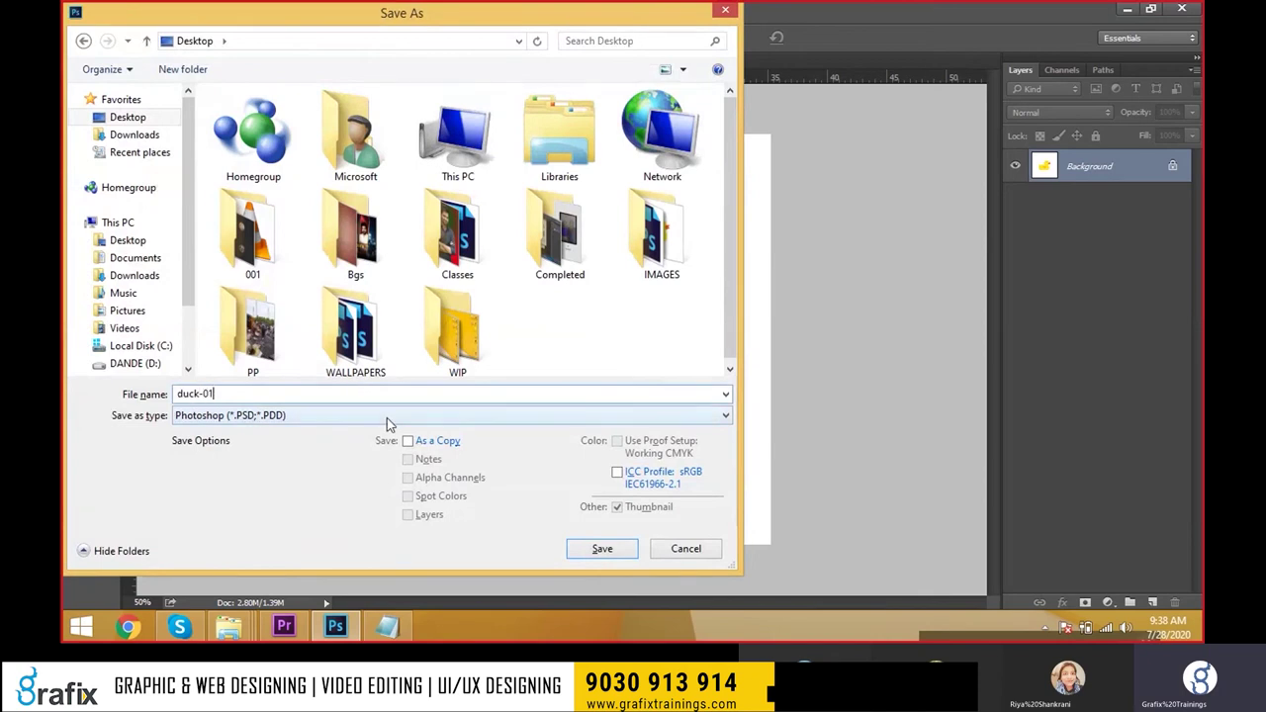
pyautogui.press('Return')
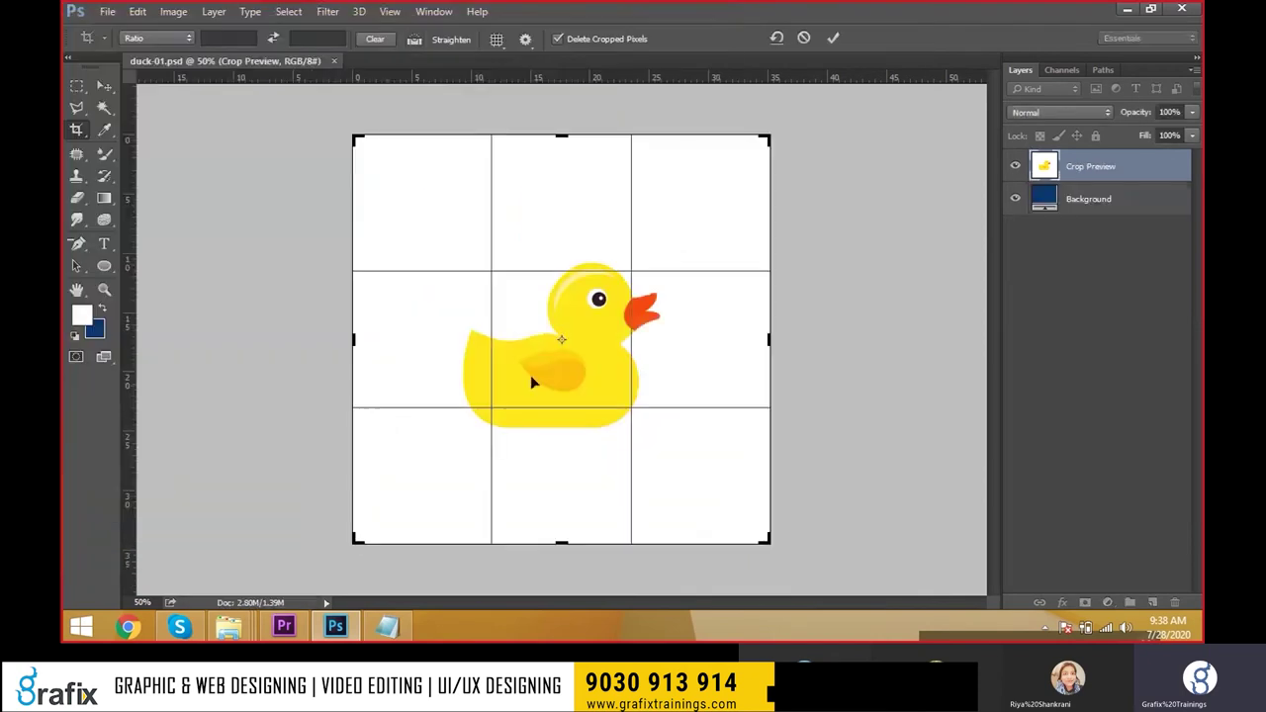
# Save another copy as duck-02, close the document and show the desktop.
pyautogui.press('v')
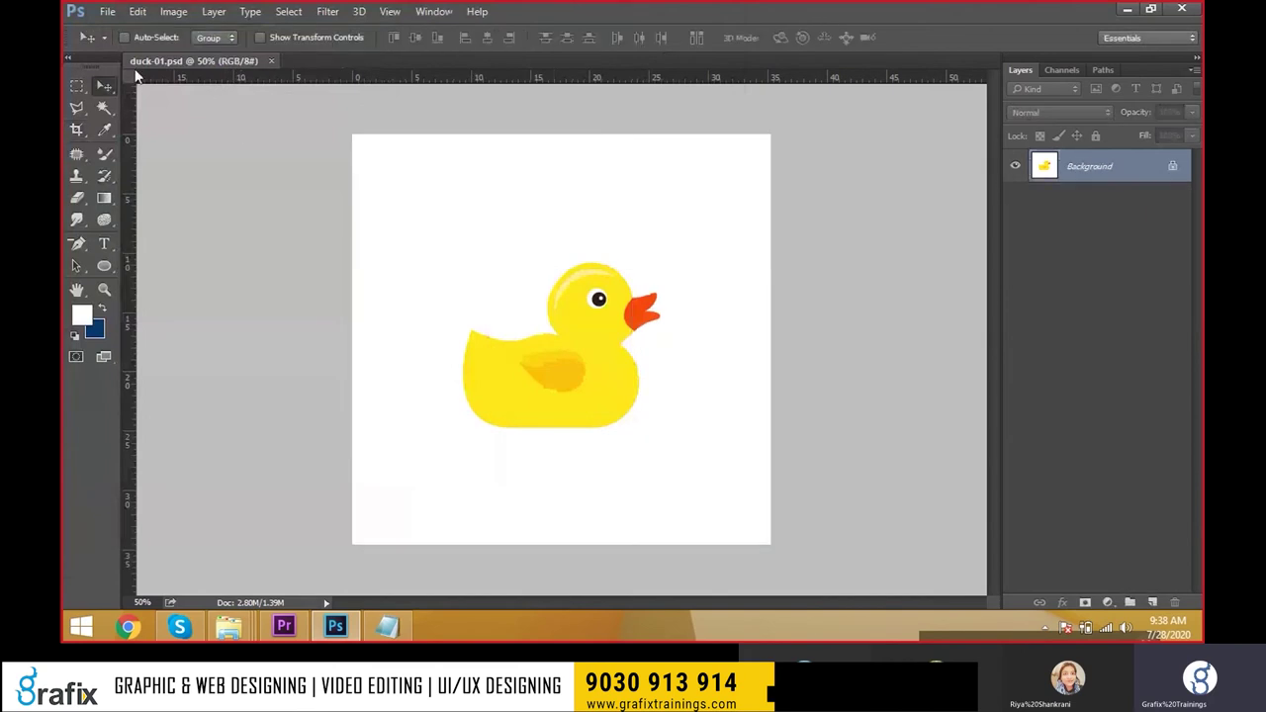
pyautogui.click(109, 12)
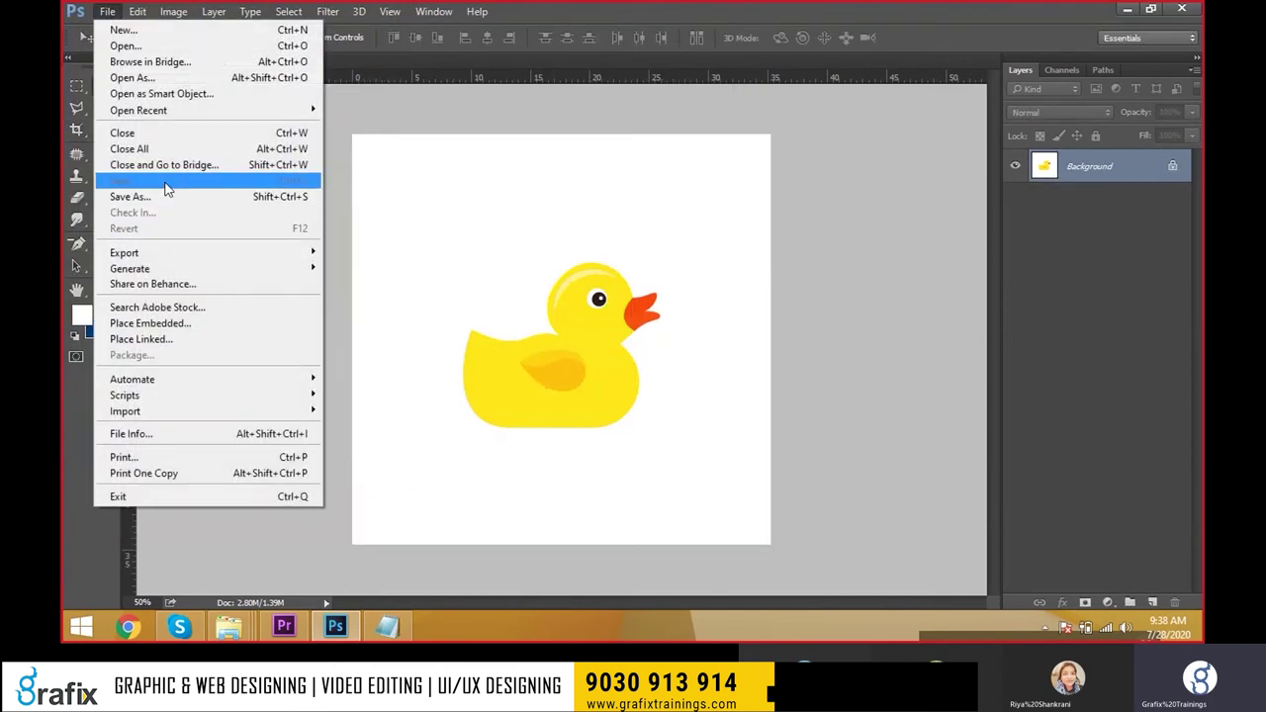
pyautogui.click(178, 190)
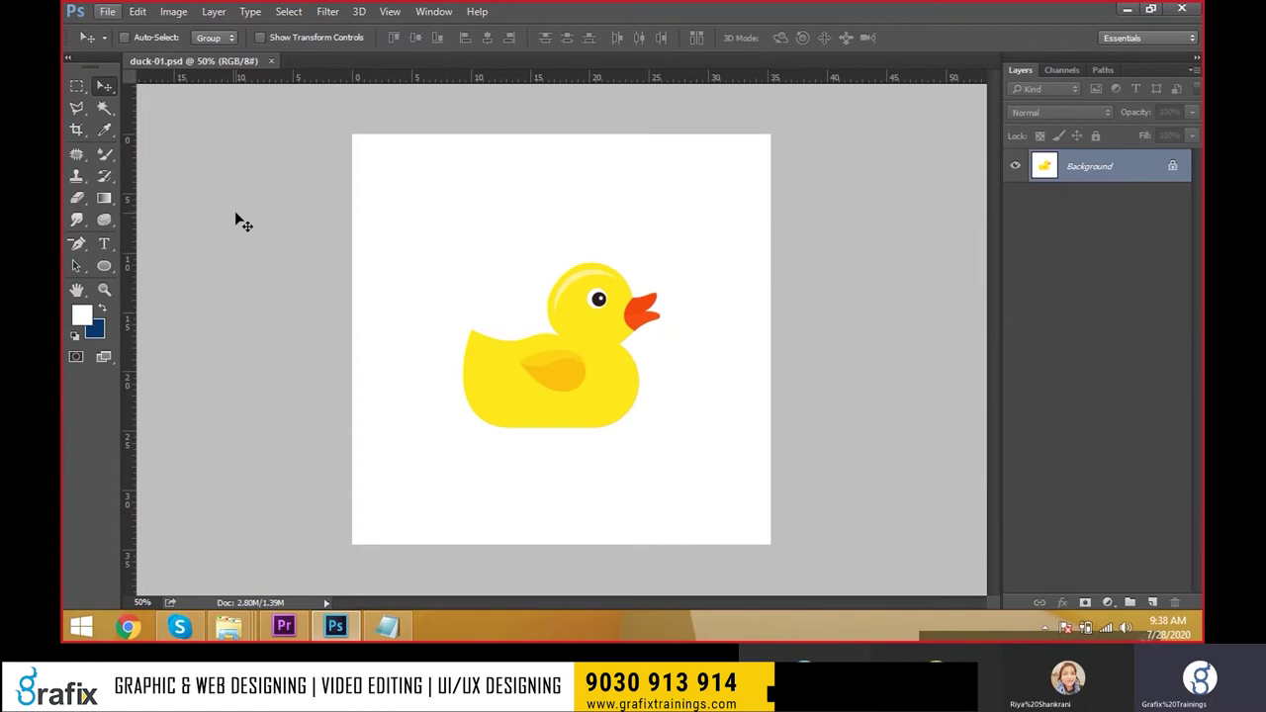
pyautogui.click(111, 11)
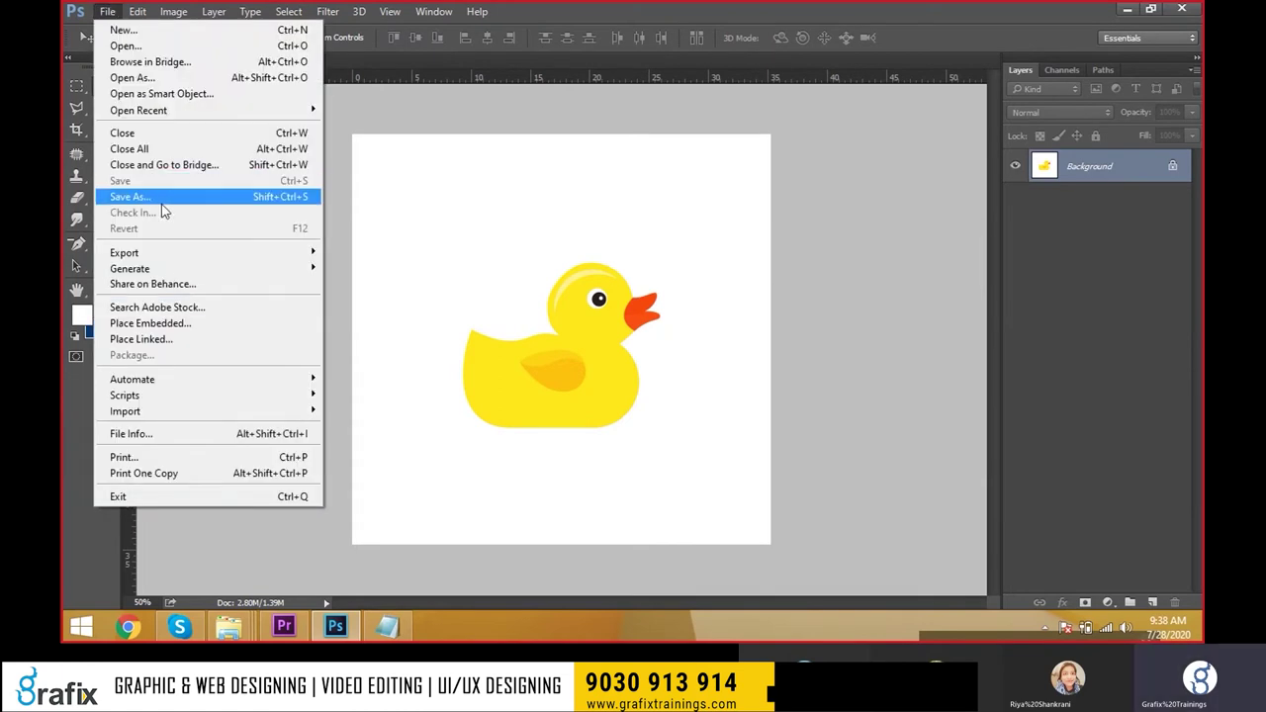
pyautogui.click(158, 197)
pyautogui.click(438, 394)
pyautogui.press('BackSpace')
pyautogui.write('2')
pyautogui.press('Return')
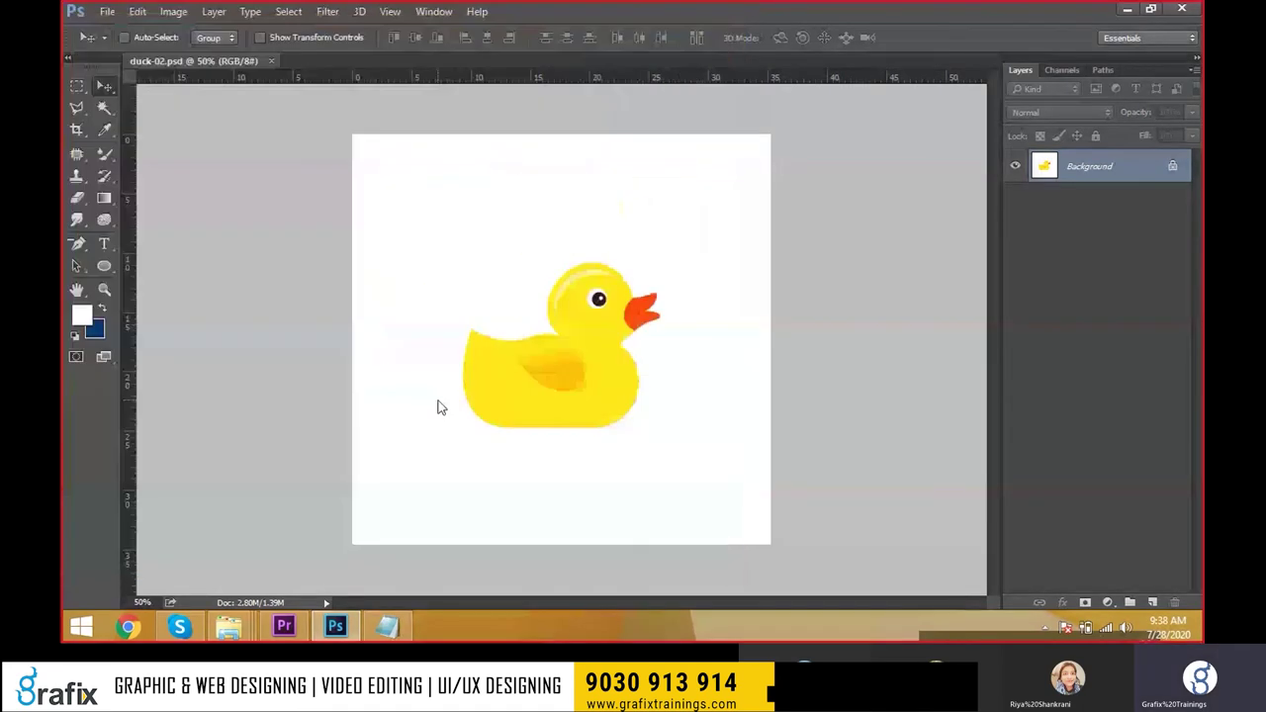
pyautogui.hotkey('ctrl', 'w')
pyautogui.press('super+d')
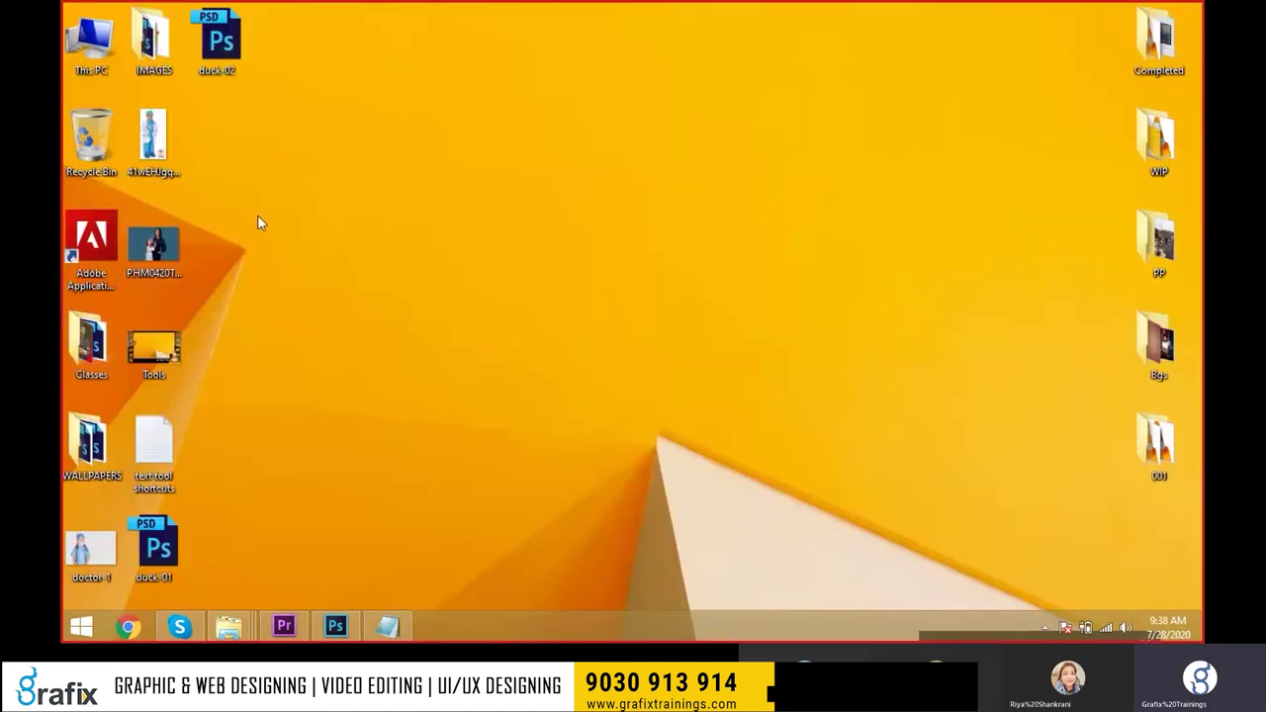
# Place the duck-01 and duck-02 icons side by side near the top, then open duck-01.
pyautogui.moveTo(153, 547); pyautogui.dragTo(392, 162)
pyautogui.moveTo(217, 40); pyautogui.dragTo(473, 159)
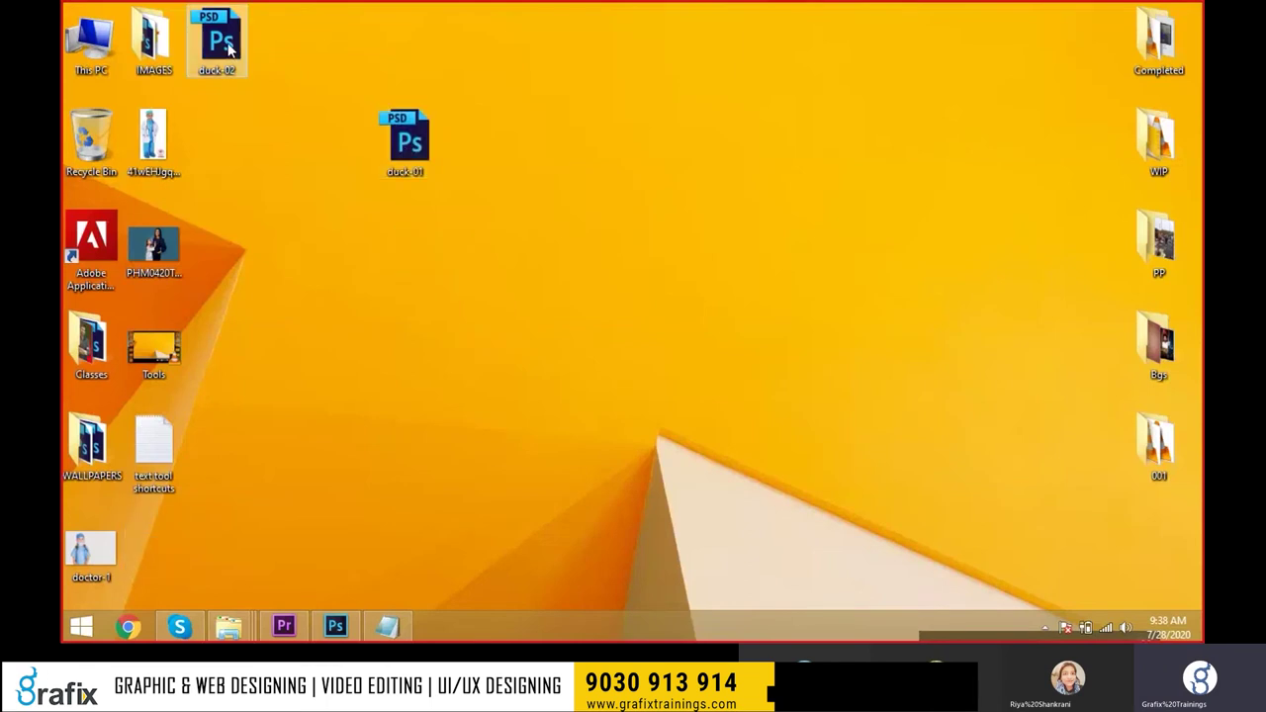
pyautogui.click(645, 247)
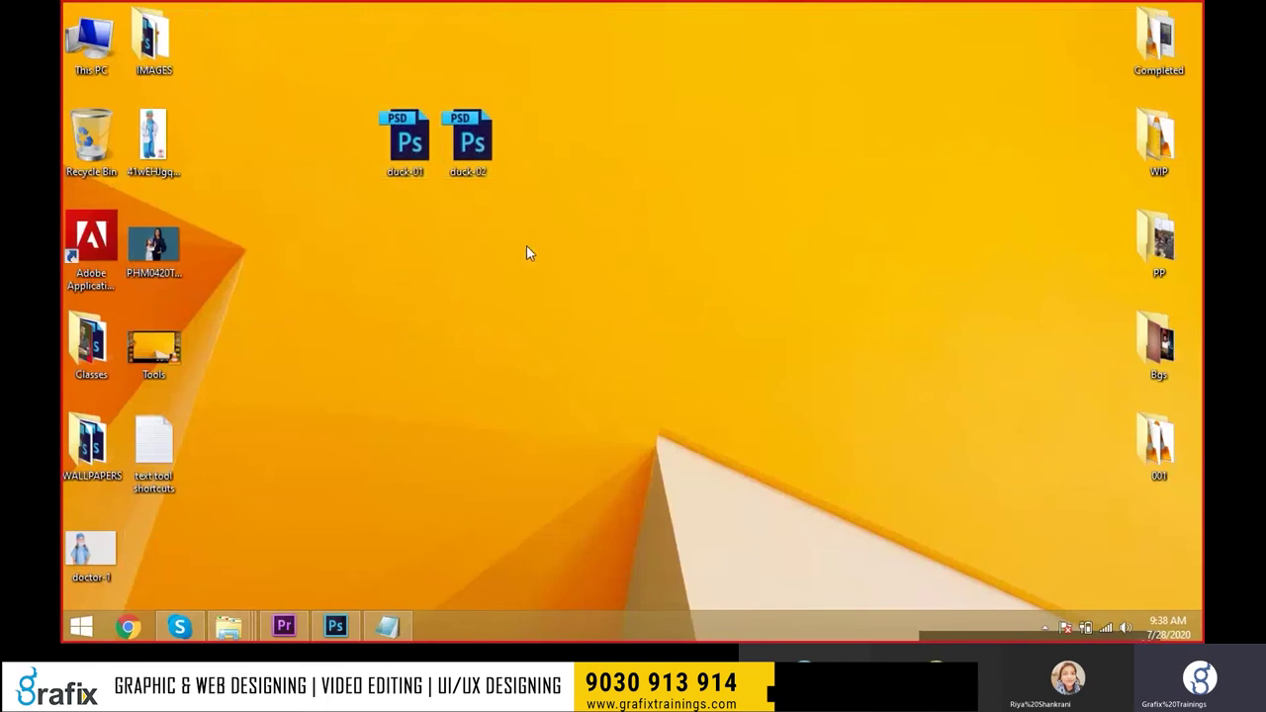
pyautogui.click(403, 146)
pyautogui.doubleClick(403, 146)
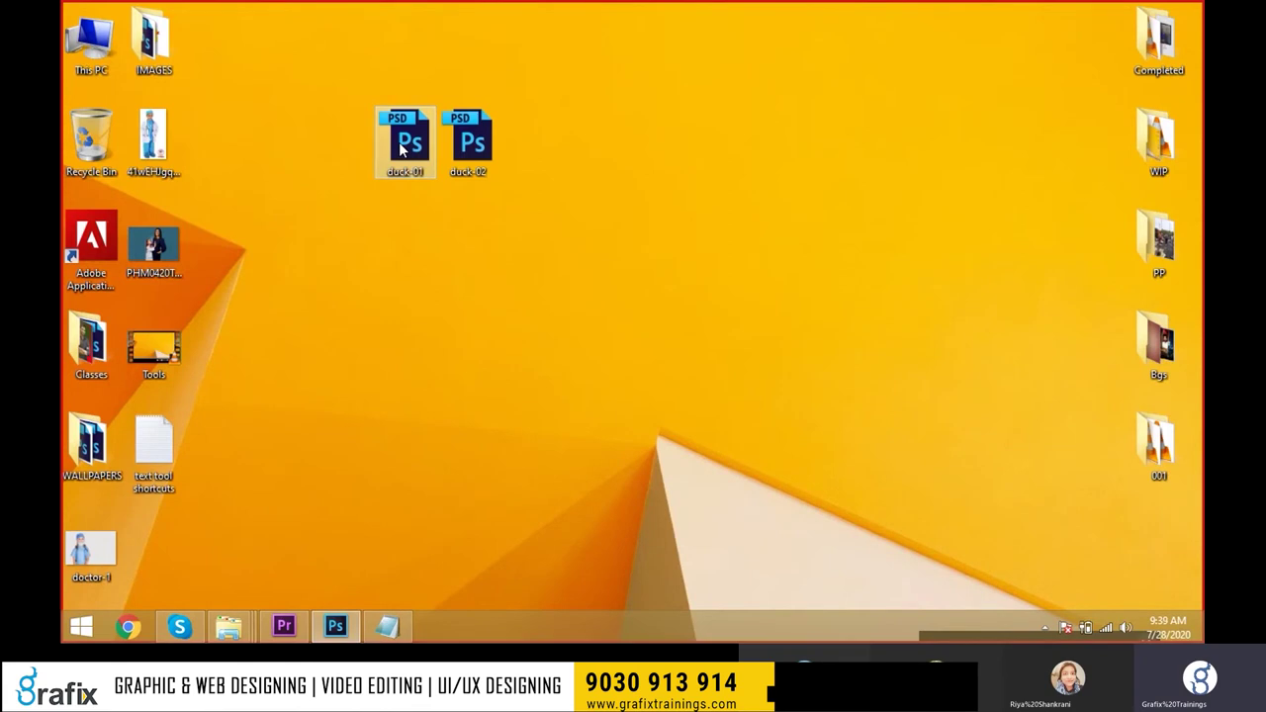
pyautogui.press('Return')
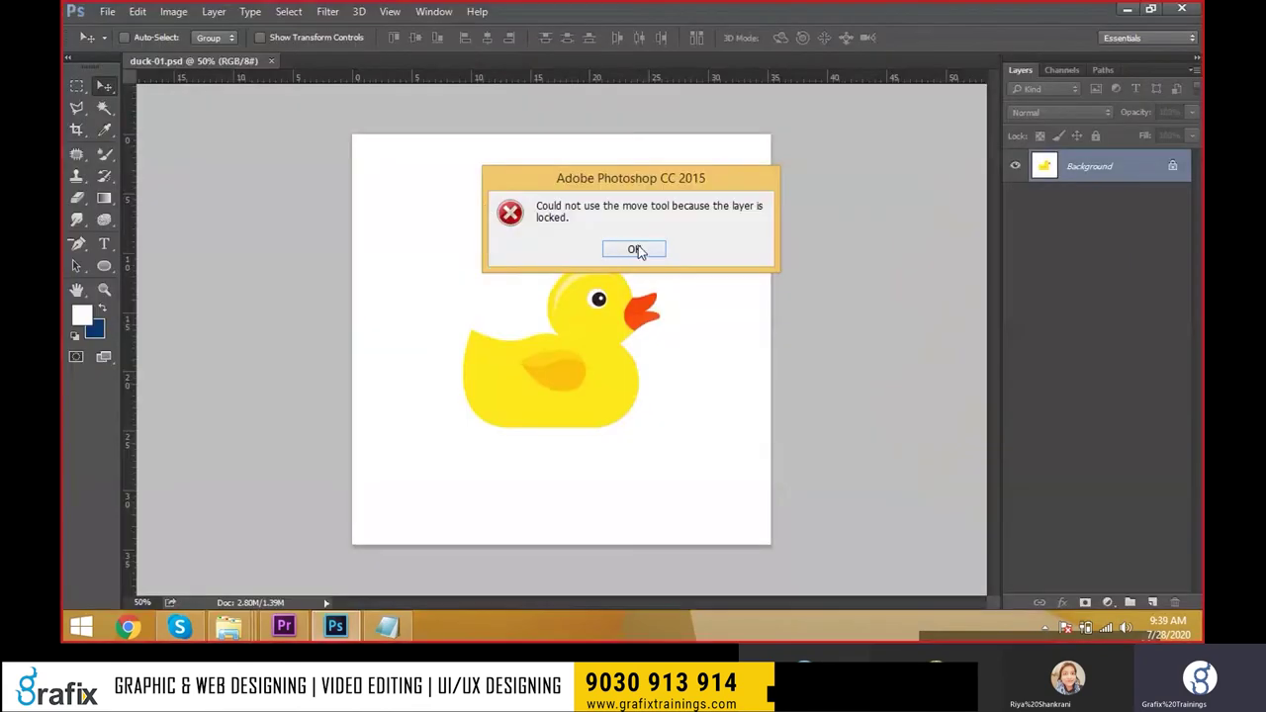
# Dismiss the locked-layer warning and save the document as duck-03.
pyautogui.click(636, 249)
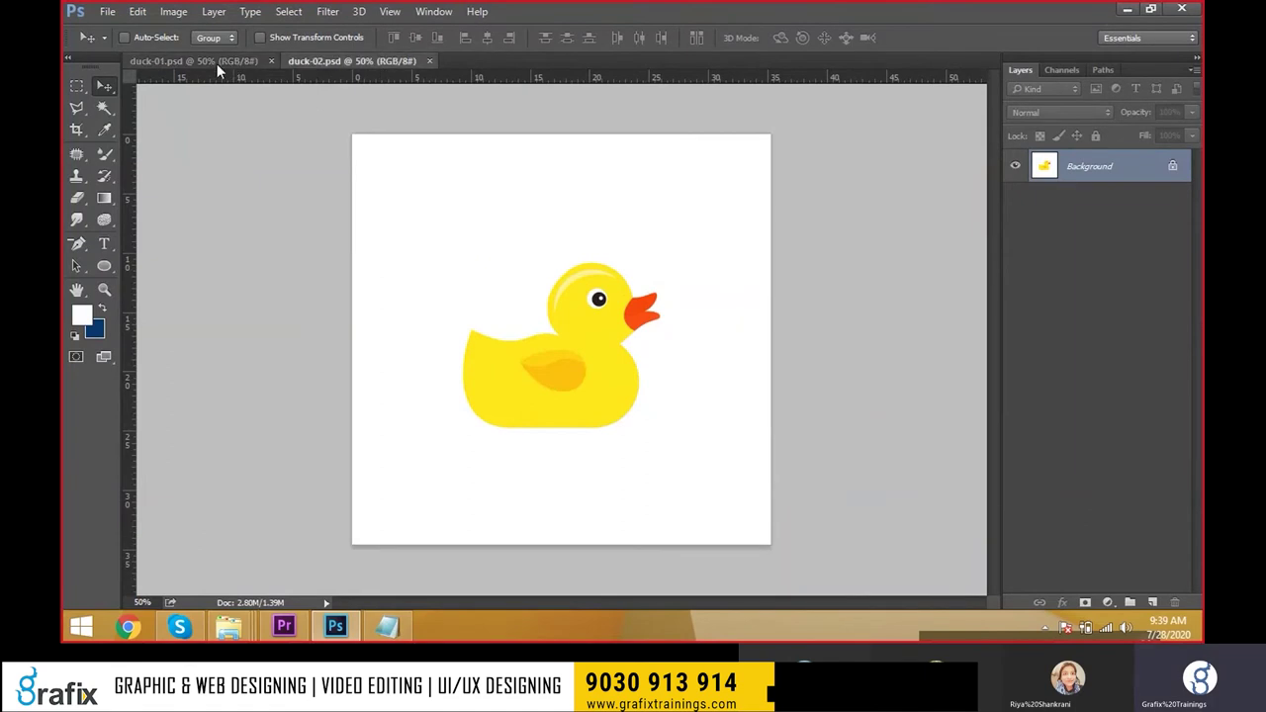
pyautogui.click(107, 11)
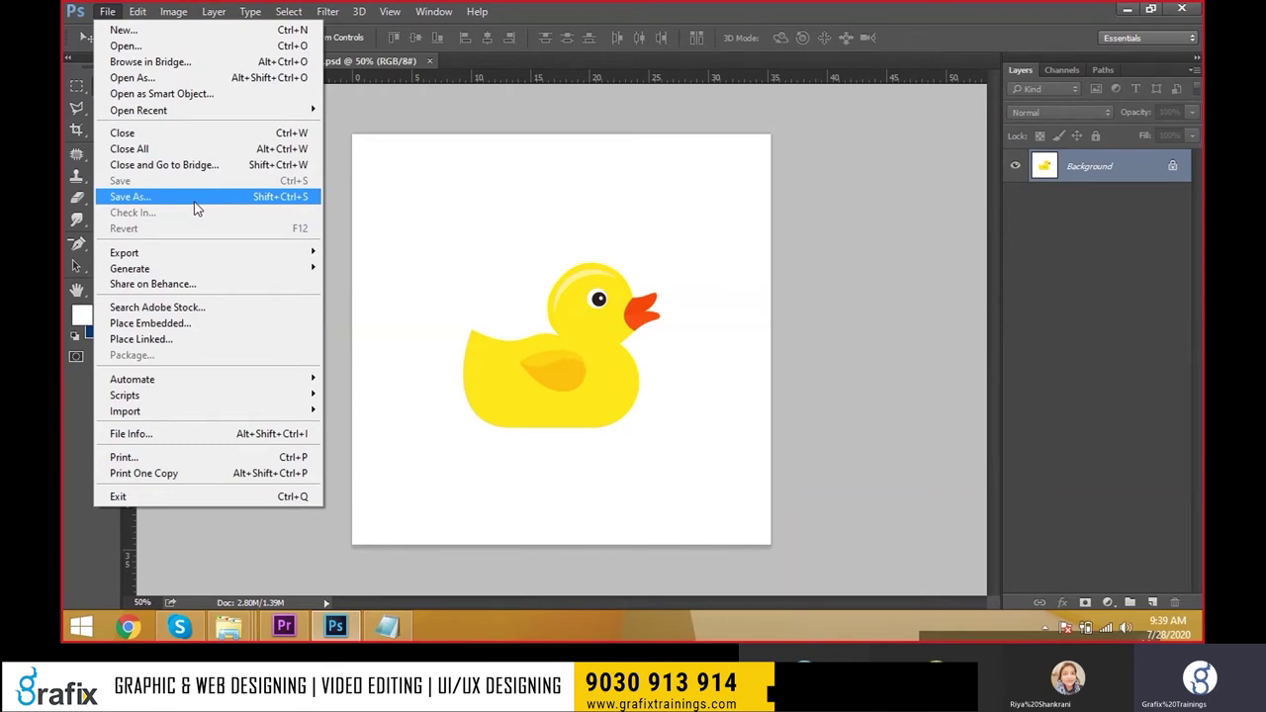
pyautogui.click(197, 209)
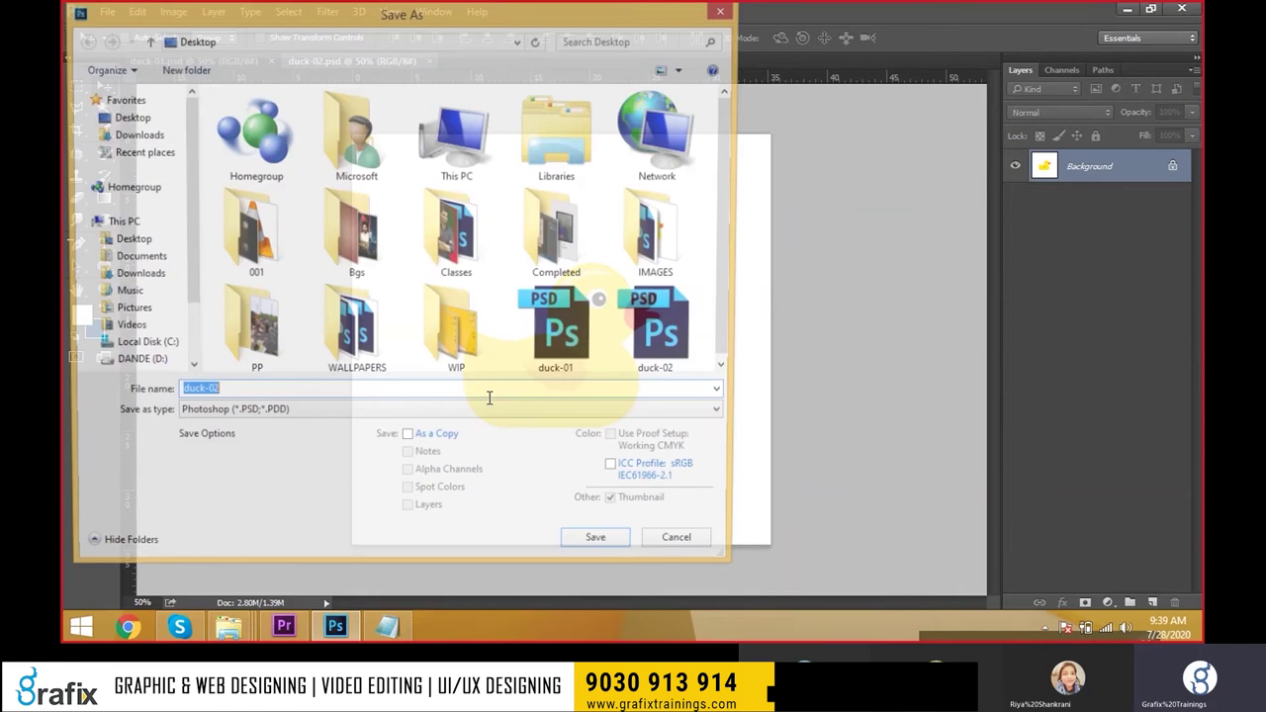
pyautogui.click(476, 394)
pyautogui.press('BackSpace')
pyautogui.write('3')
pyautogui.press('Return')
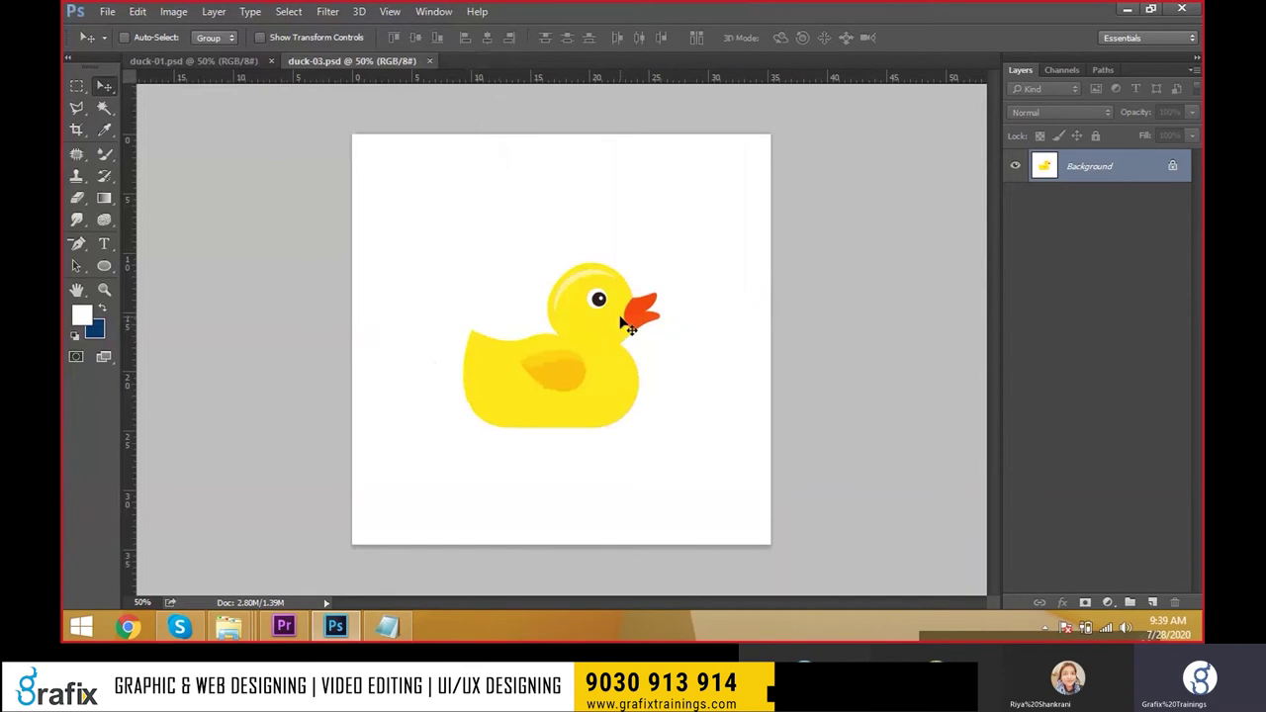
# Switch to Untitled-1, then the Brush.psd night scene, then the shortcut notes.
pyautogui.click(107, 11)
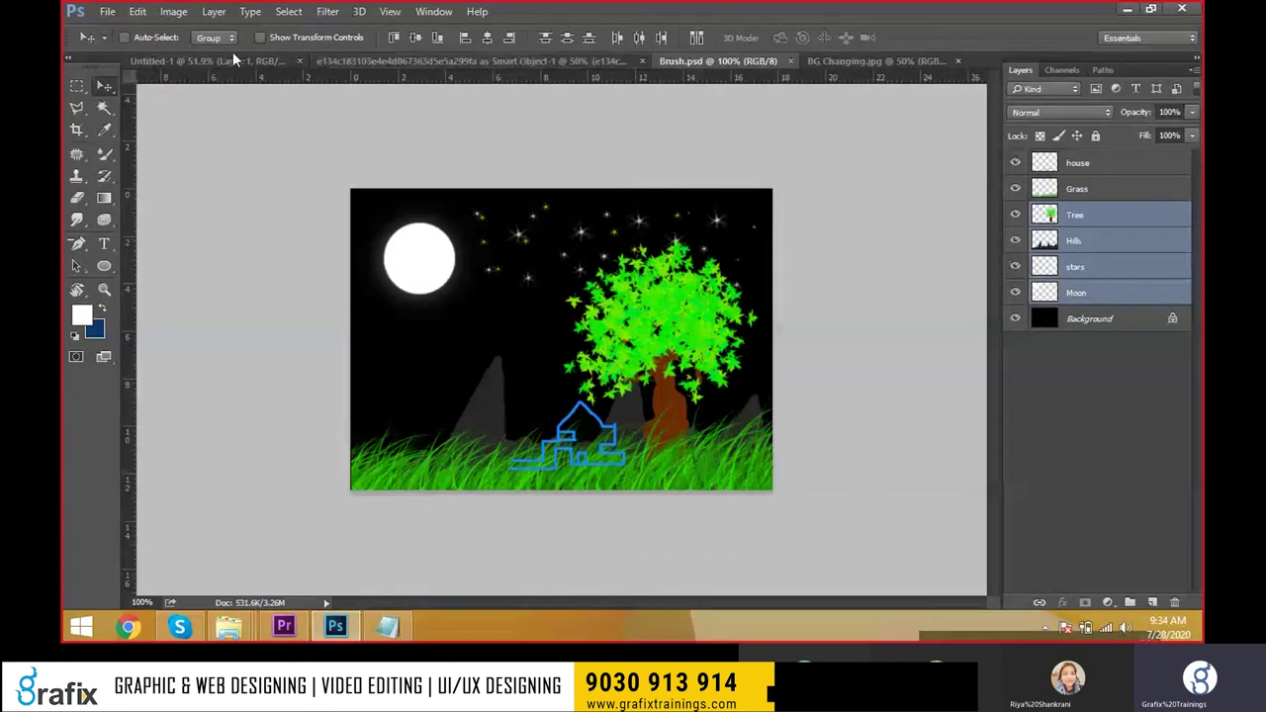
pyautogui.click(242, 58)
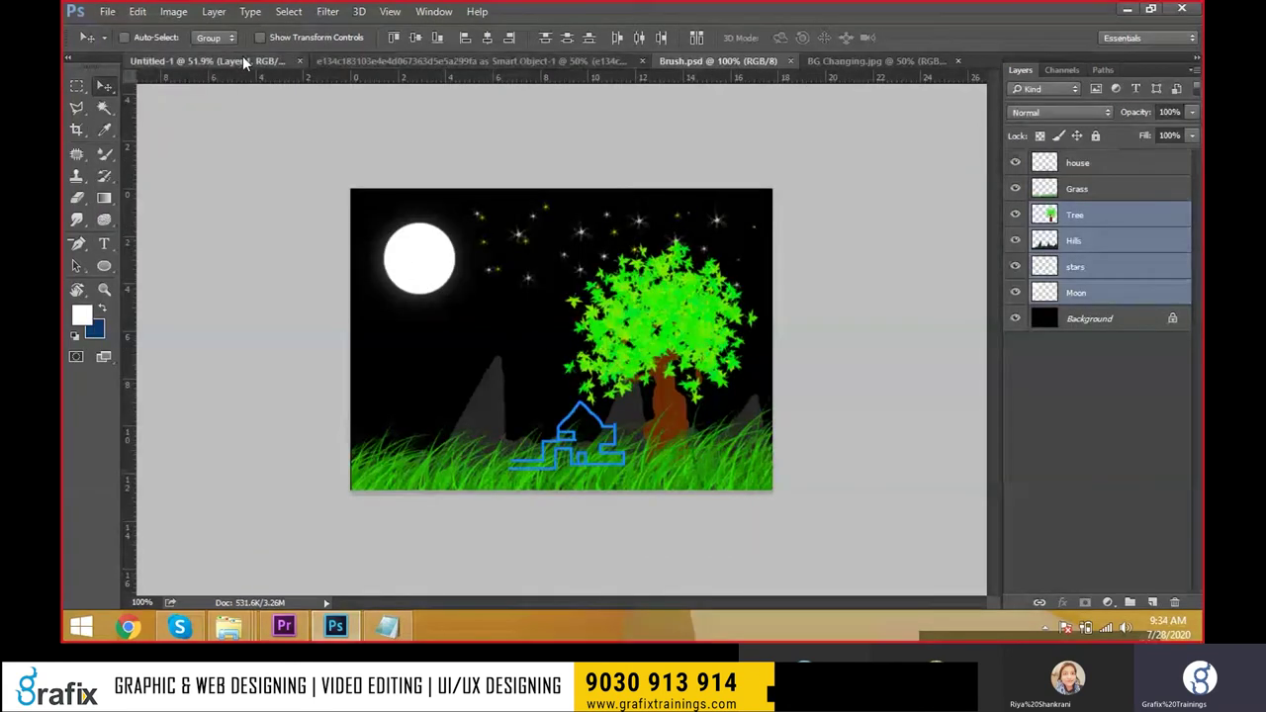
pyautogui.click(757, 61)
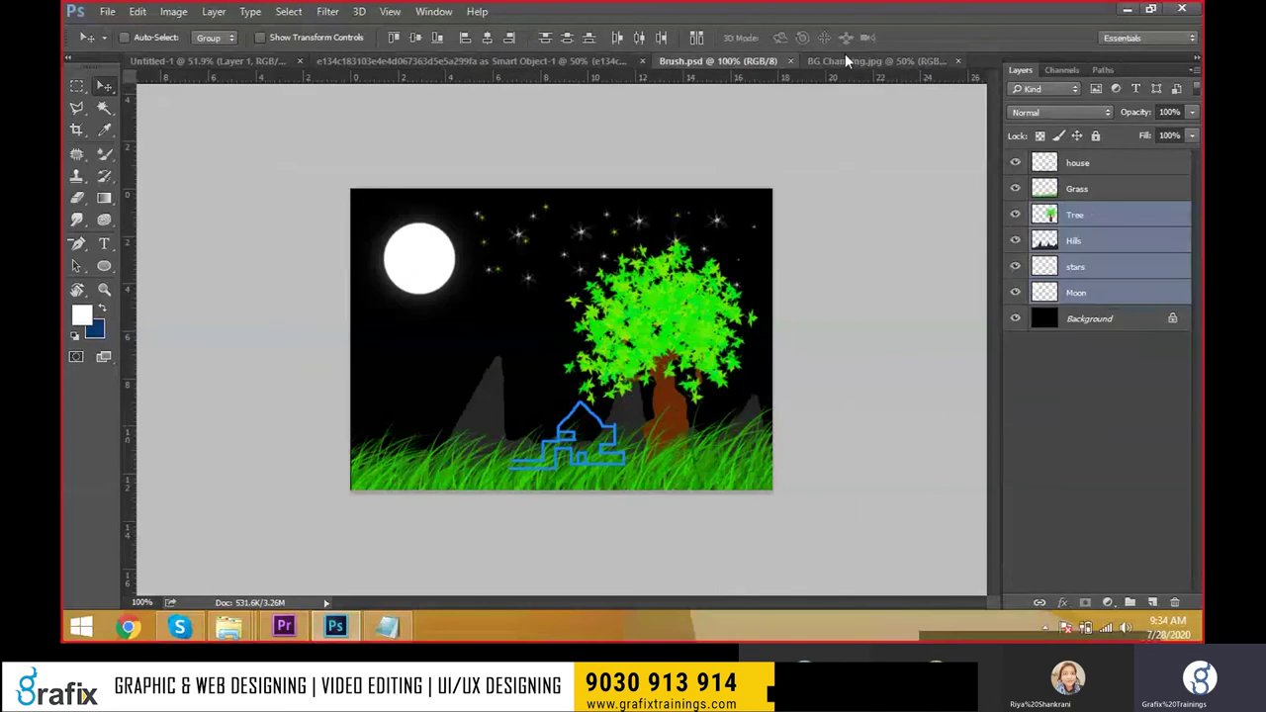
pyautogui.click(388, 625)
# Replace the note text with 'Ctrl+ W = to close the tab document', correcting typos, then return to Photoshop.
pyautogui.hotkey('ctrl', 'a')
pyautogui.write('ct')
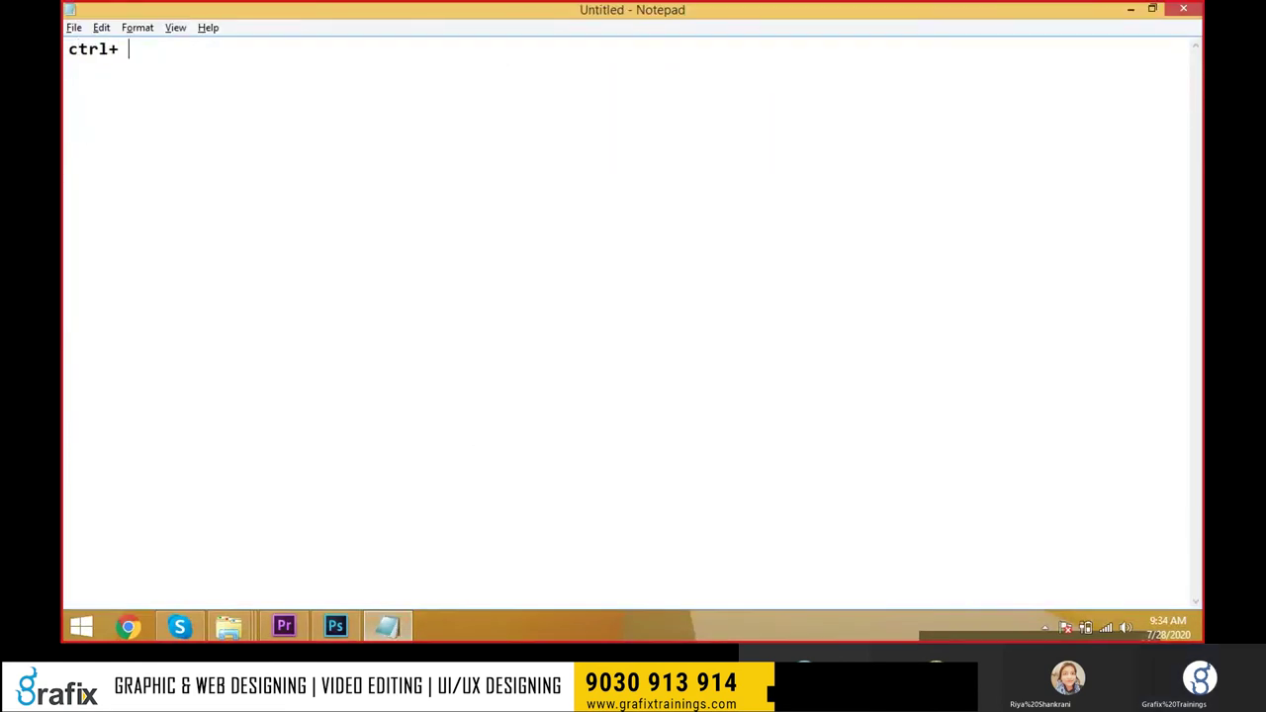
pyautogui.press('BackSpace')
pyautogui.press('BackSpace')
pyautogui.press('BackSpace')
pyautogui.write('Ctr')
pyautogui.press('BackSpace')
pyautogui.write('+ W = C')
pyautogui.press('BackSpace')
pyautogui.write('to close te')
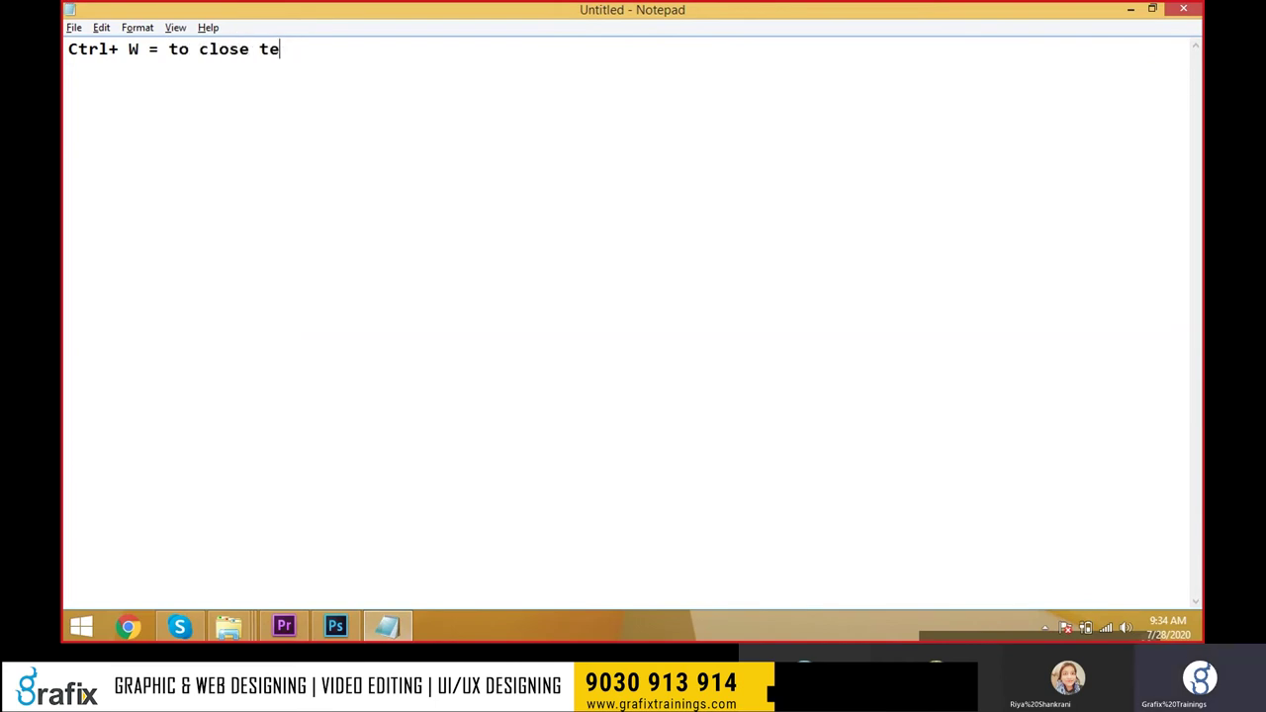
pyautogui.press('BackSpace')
pyautogui.write('he tab docuemnt')
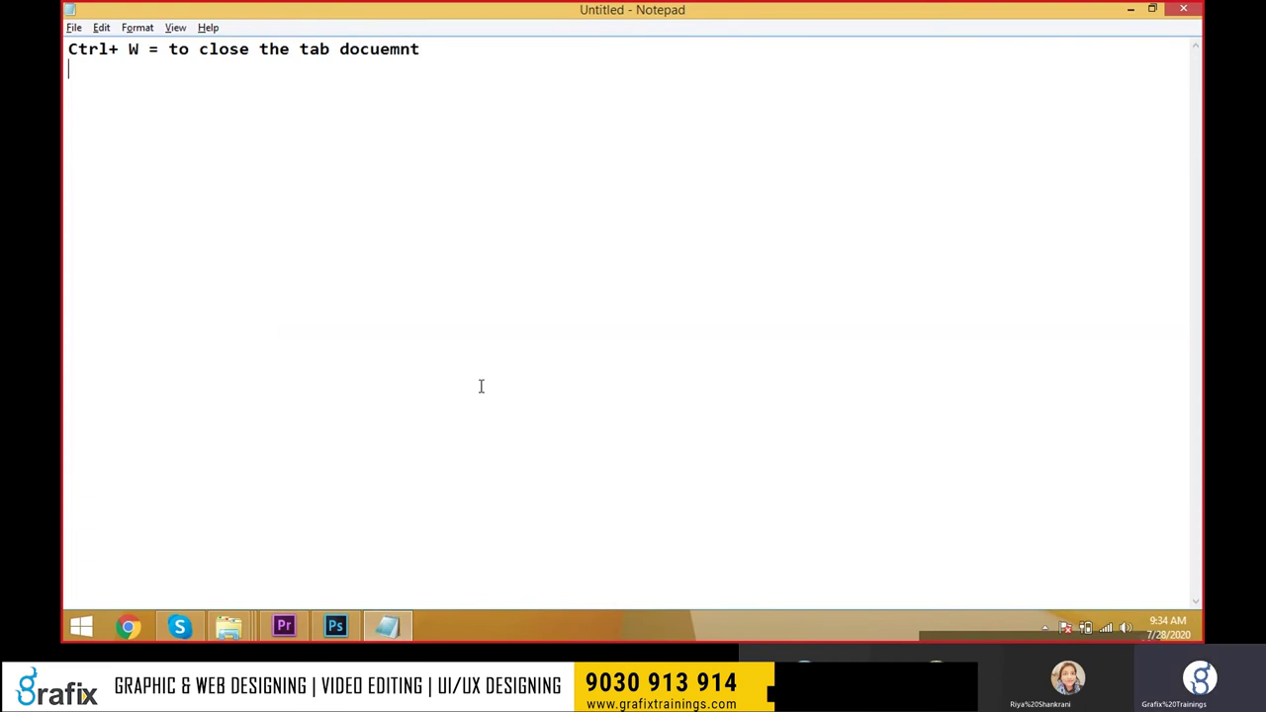
pyautogui.moveTo(378, 50); pyautogui.dragTo(425, 50)
pyautogui.write('m')
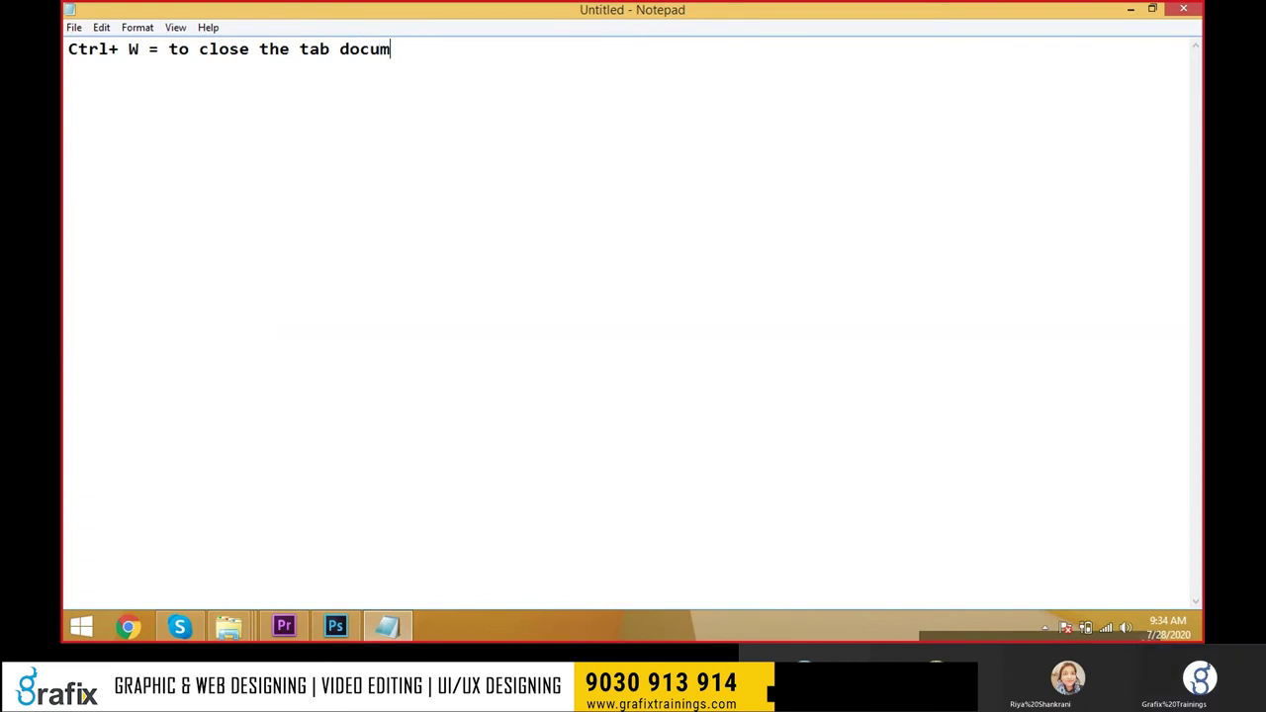
pyautogui.write('ent')
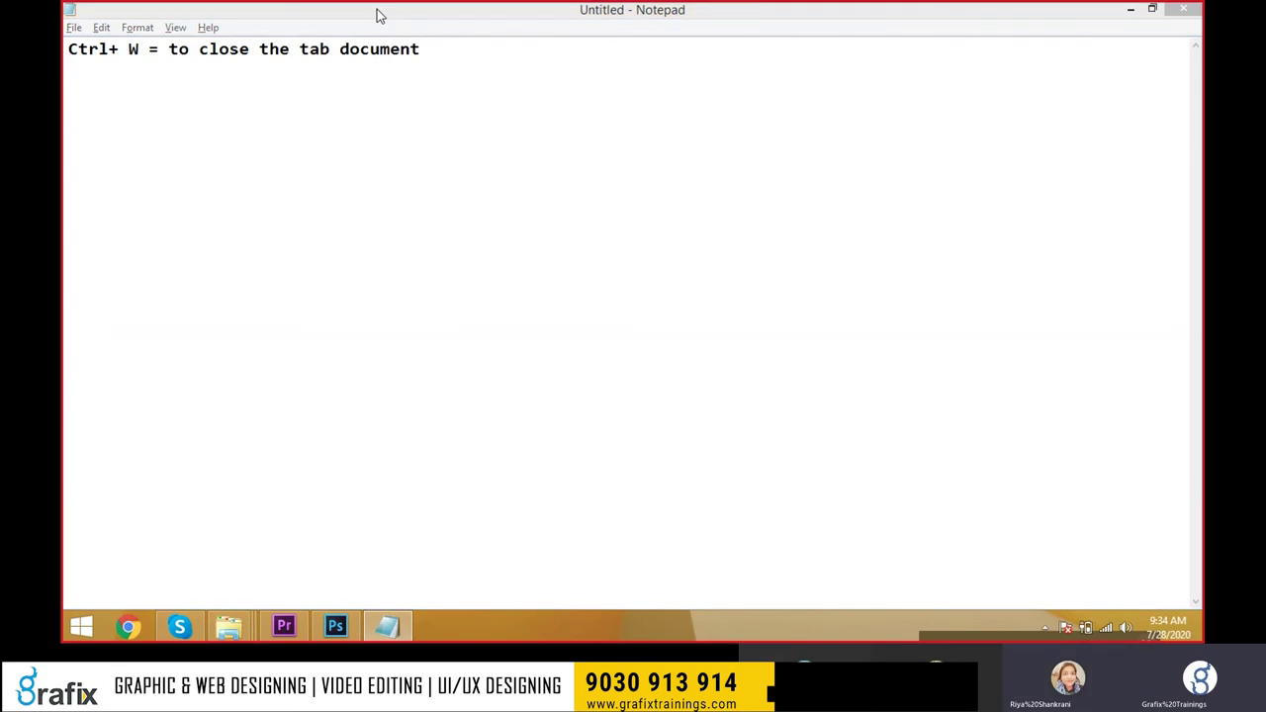
pyautogui.hotkey('alt', 'Tab')
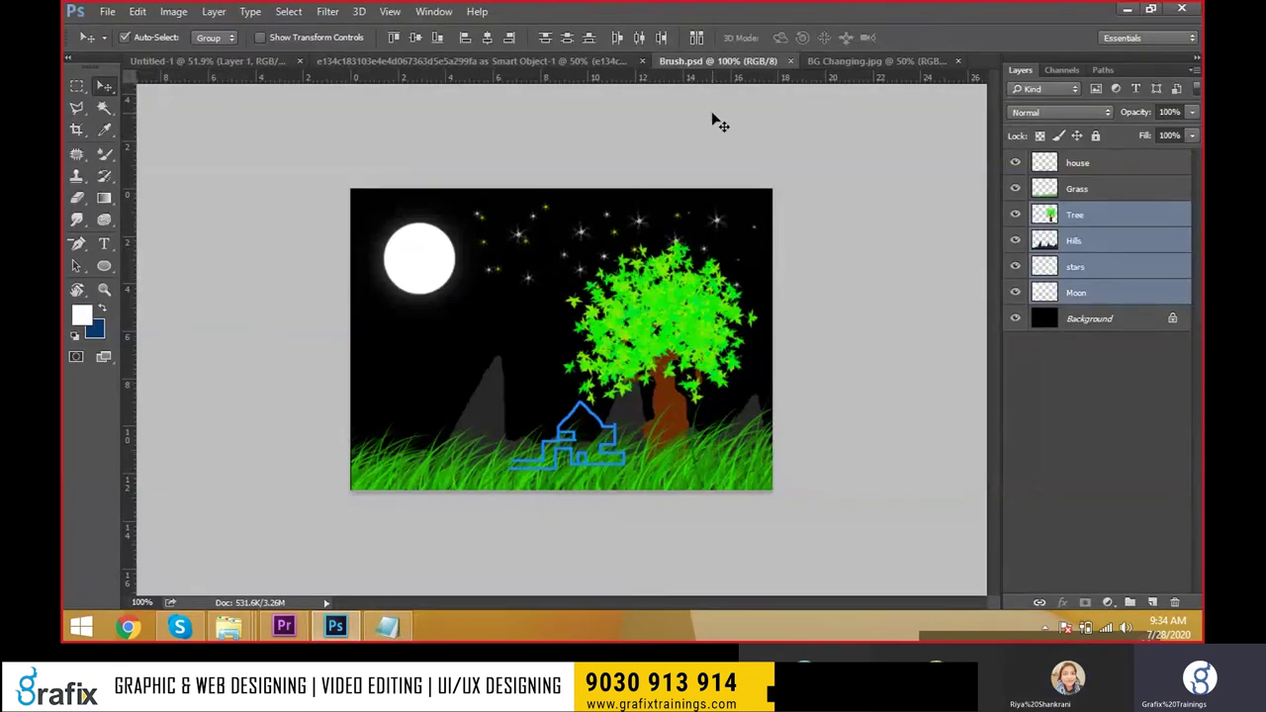
# Close Brush.psd, Untitled-1 without saving, and BG Changing.
pyautogui.hotkey('ctrl', 'w')
pyautogui.hotkey('ctrl', 'w')
pyautogui.click(634, 251)
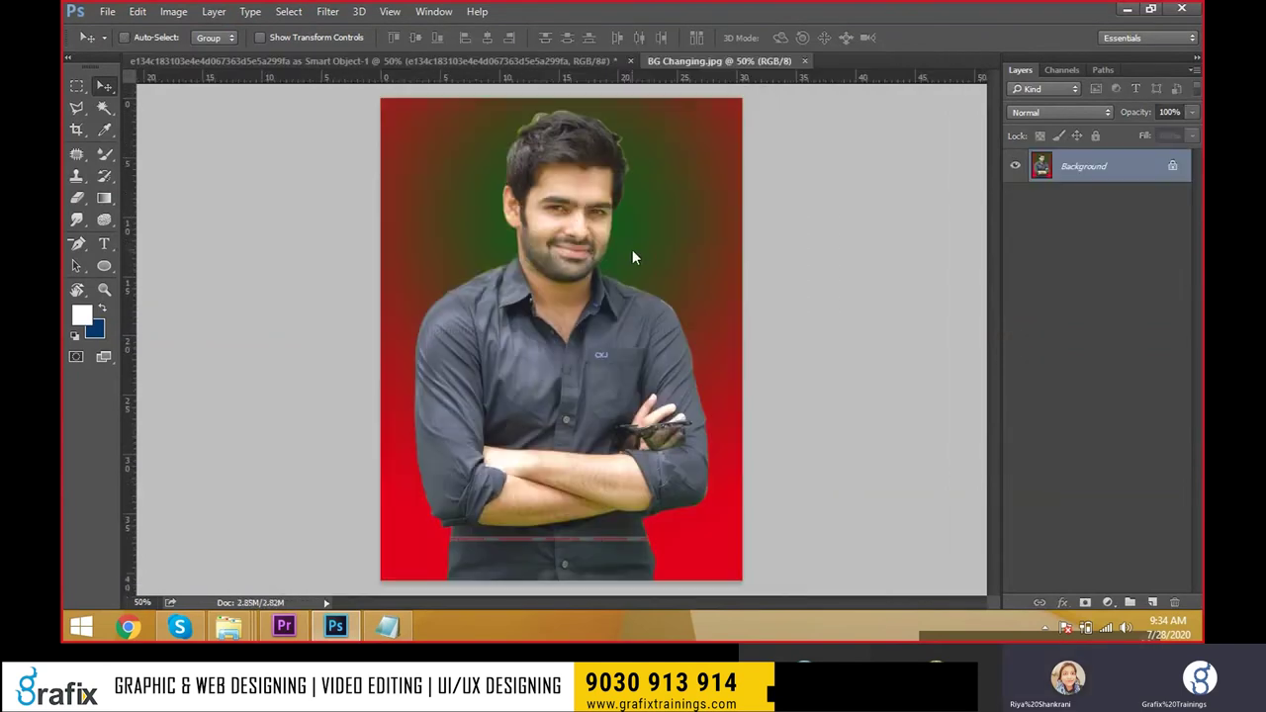
pyautogui.hotkey('ctrl', 'w')
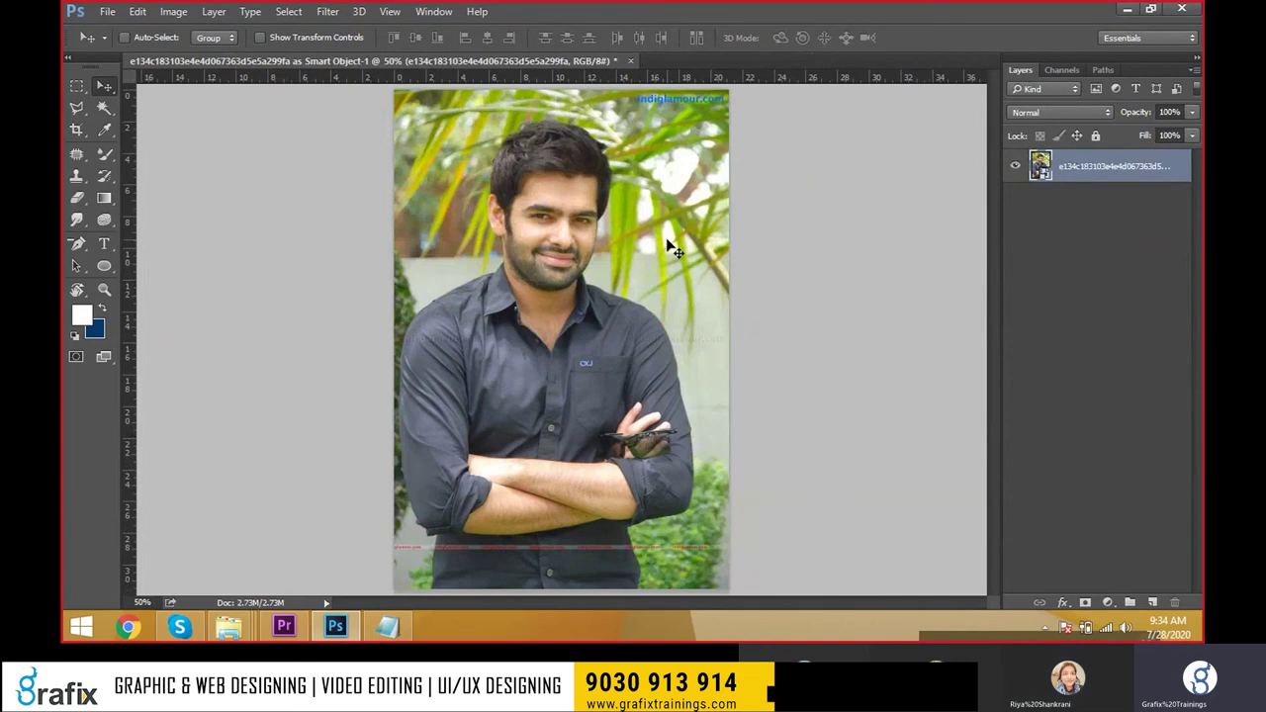
pyautogui.hotkey('alt', 'Tab')
pyautogui.hotkey('alt', 'Tab')
# Open the Samantha, saree and grey-shirt man photos from IMAGES together.
pyautogui.click(107, 11)
pyautogui.moveTo(139, 110)
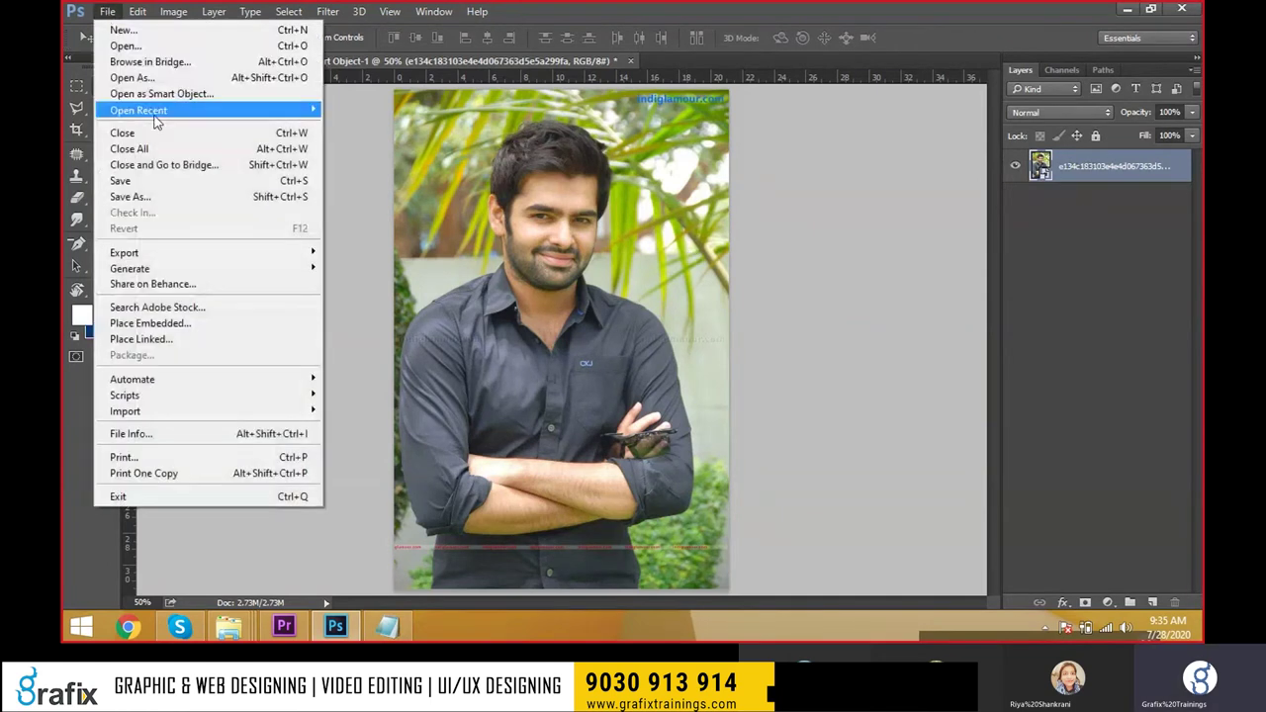
pyautogui.hotkey('alt', 'Tab')
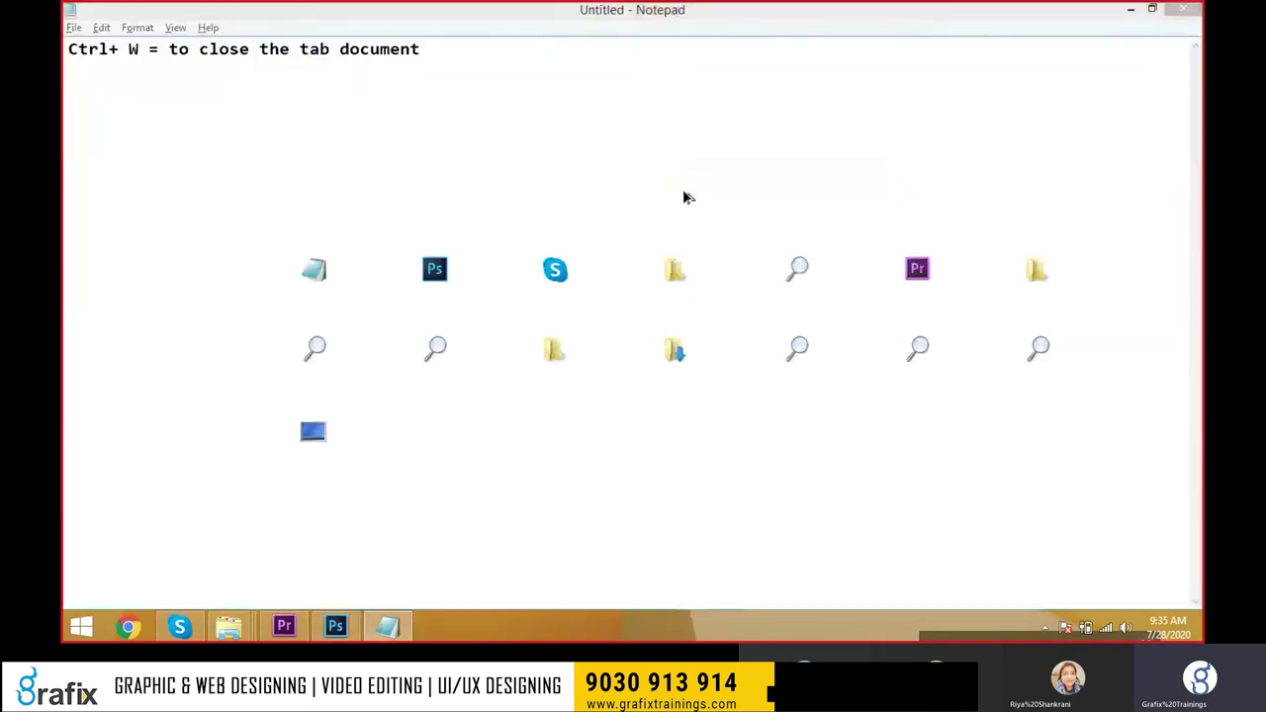
pyautogui.click(107, 12)
pyautogui.click(123, 42)
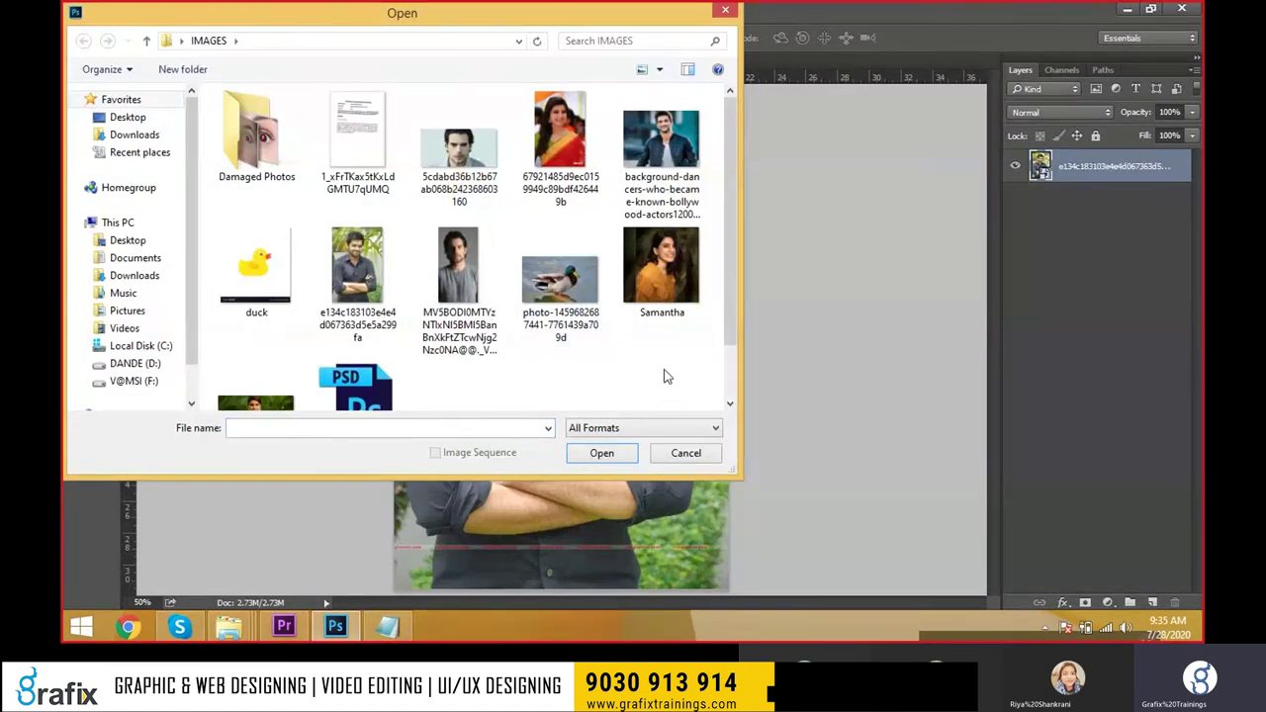
pyautogui.click(653, 307)
pyautogui.keyDown('ctrl'); pyautogui.click(596, 180); pyautogui.keyUp('ctrl')
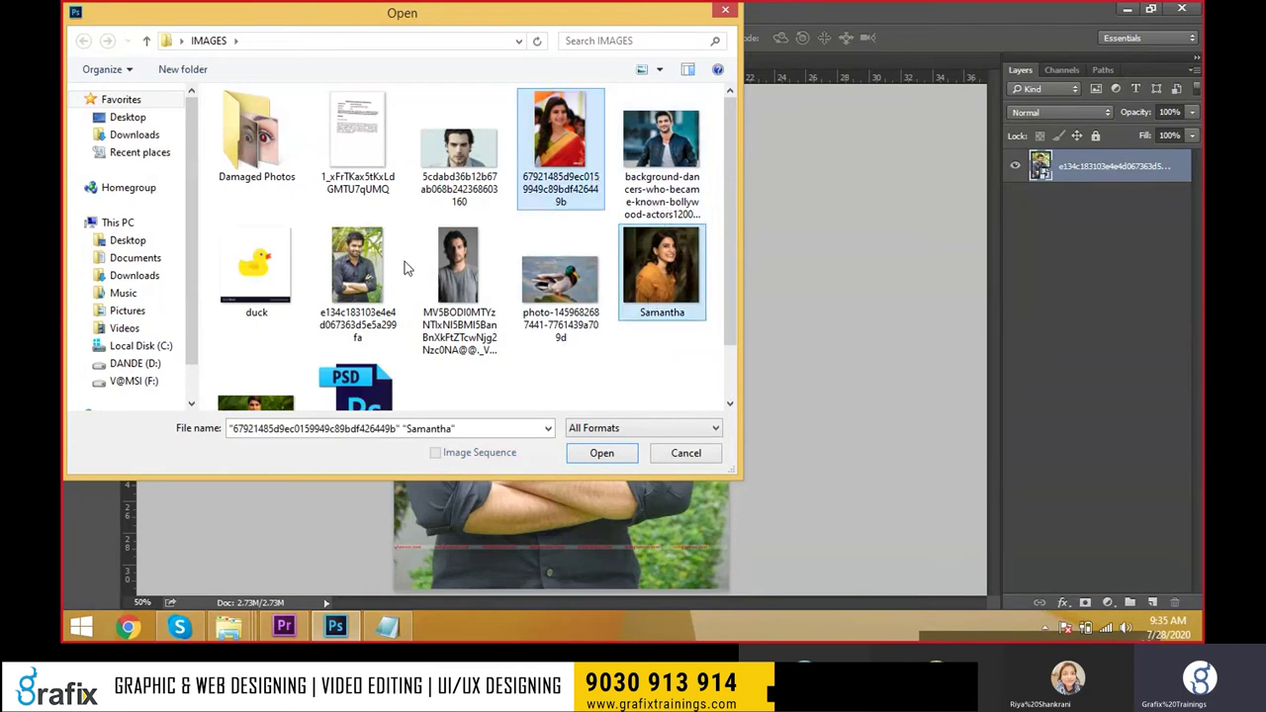
pyautogui.keyDown('ctrl'); pyautogui.click(457, 267); pyautogui.keyUp('ctrl')
pyautogui.press('Return')
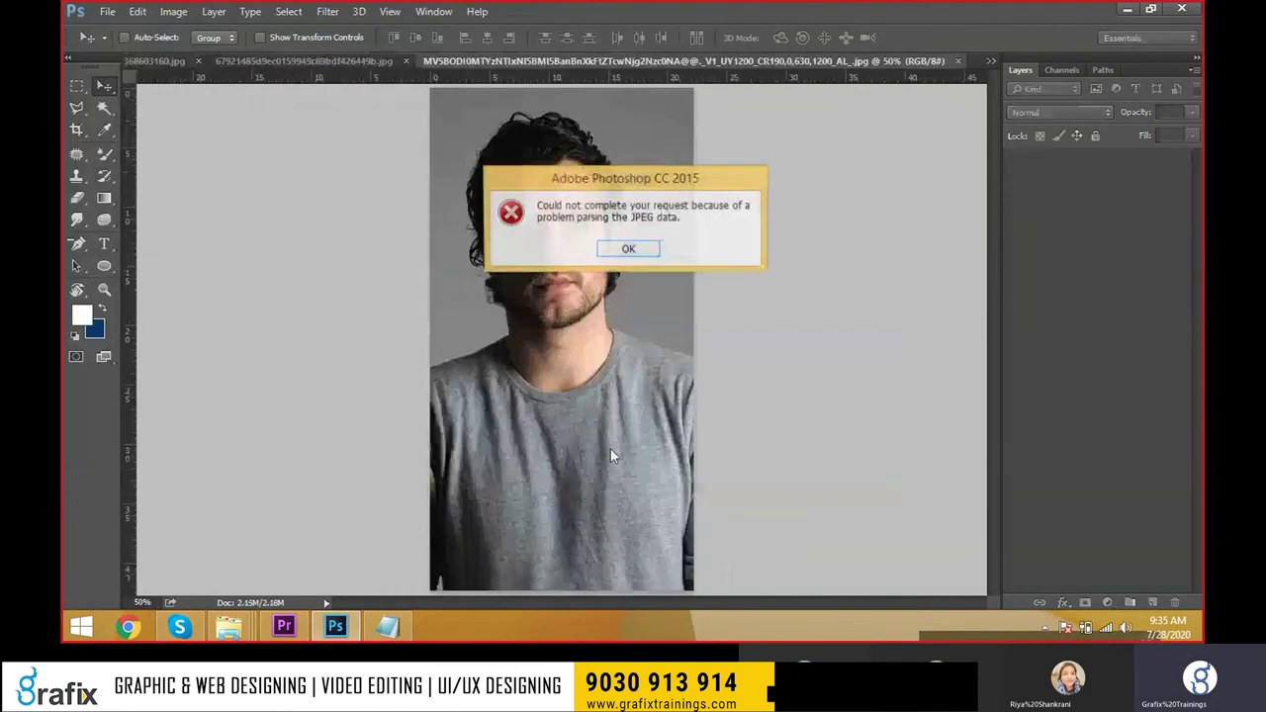
# Dismiss the JPEG error and switch between the saree, close-up and grey-shirt photos.
pyautogui.click(627, 248)
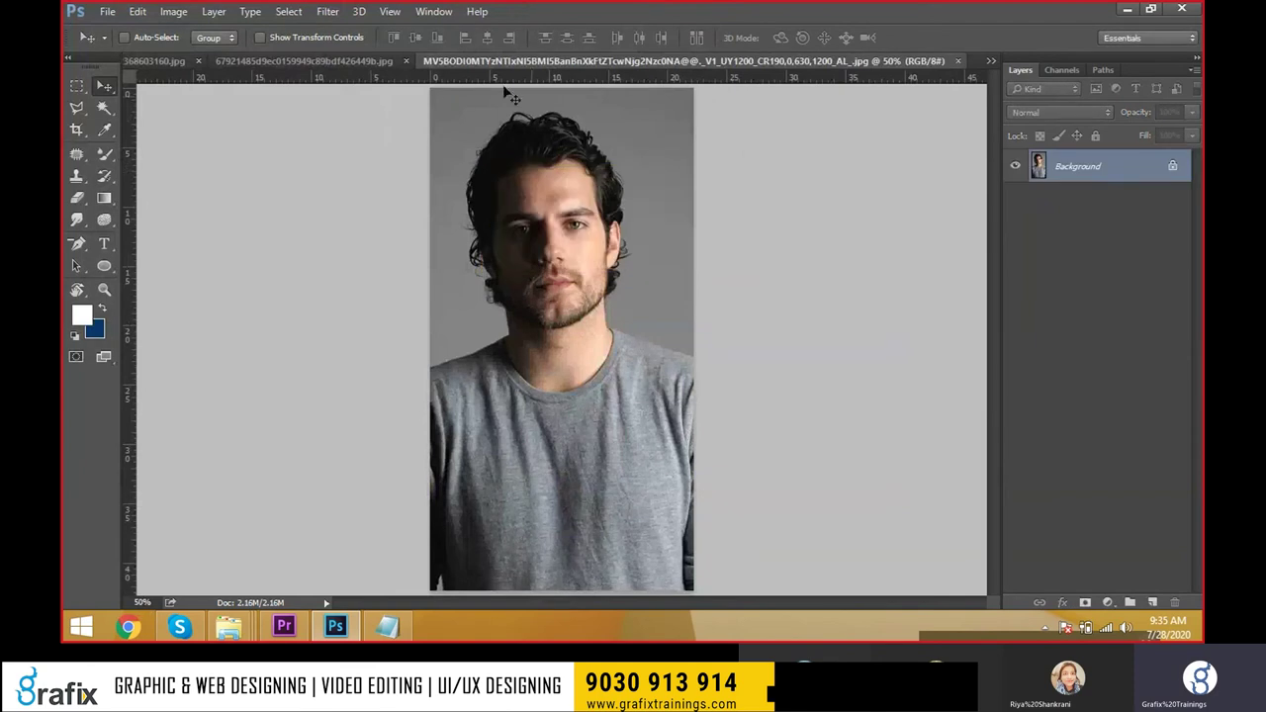
pyautogui.click(214, 63)
pyautogui.click(214, 63)
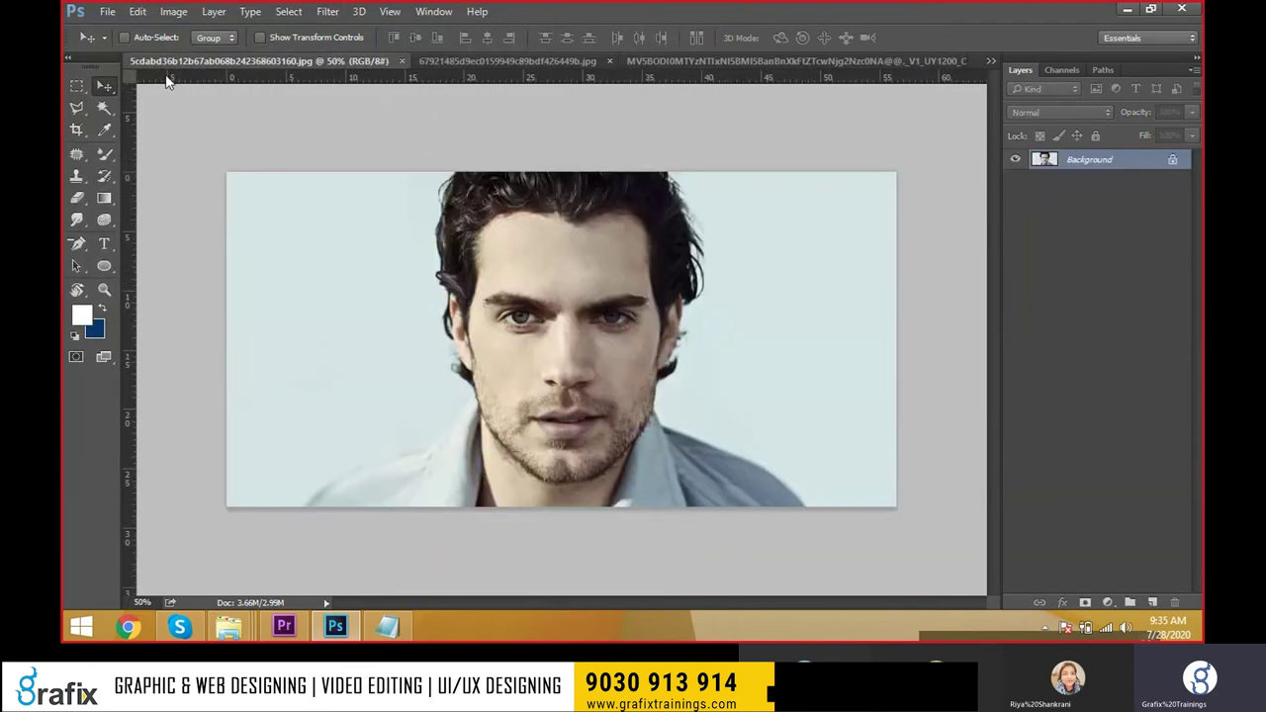
pyautogui.hotkey('ctrl', 'Tab')
pyautogui.hotkey('ctrl', 'Tab')
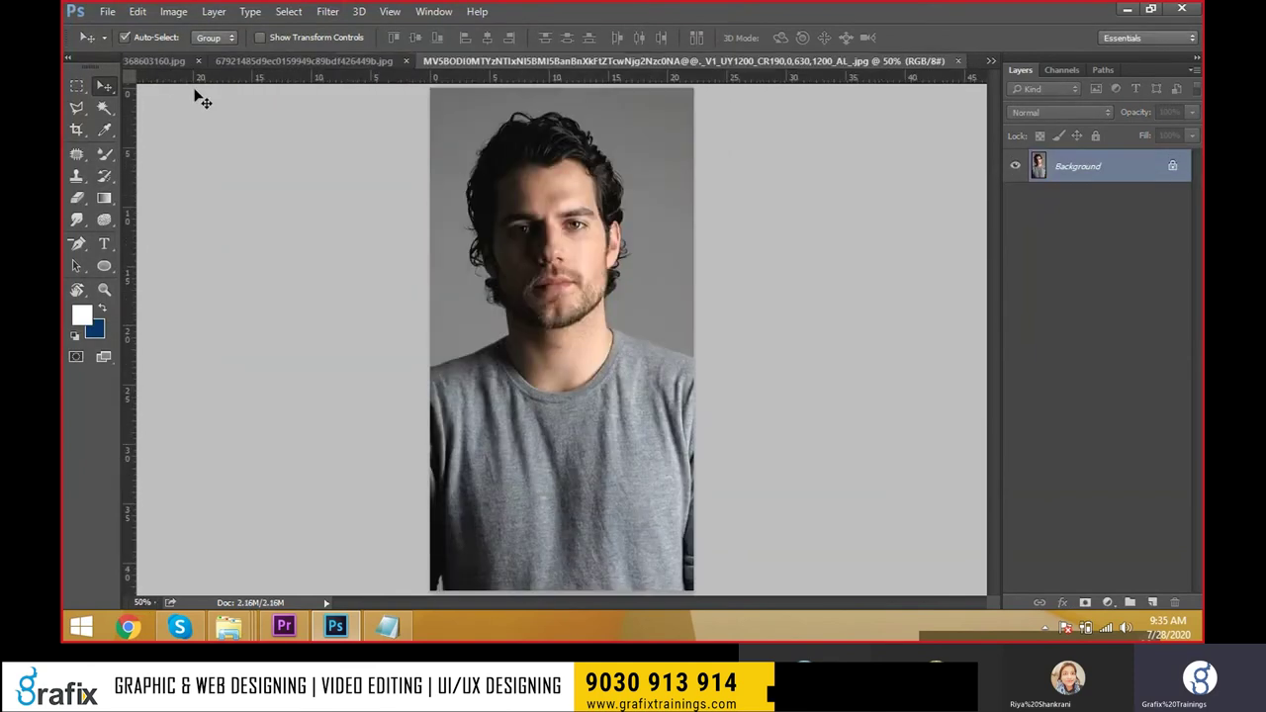
pyautogui.hotkey('ctrl', 'Tab')
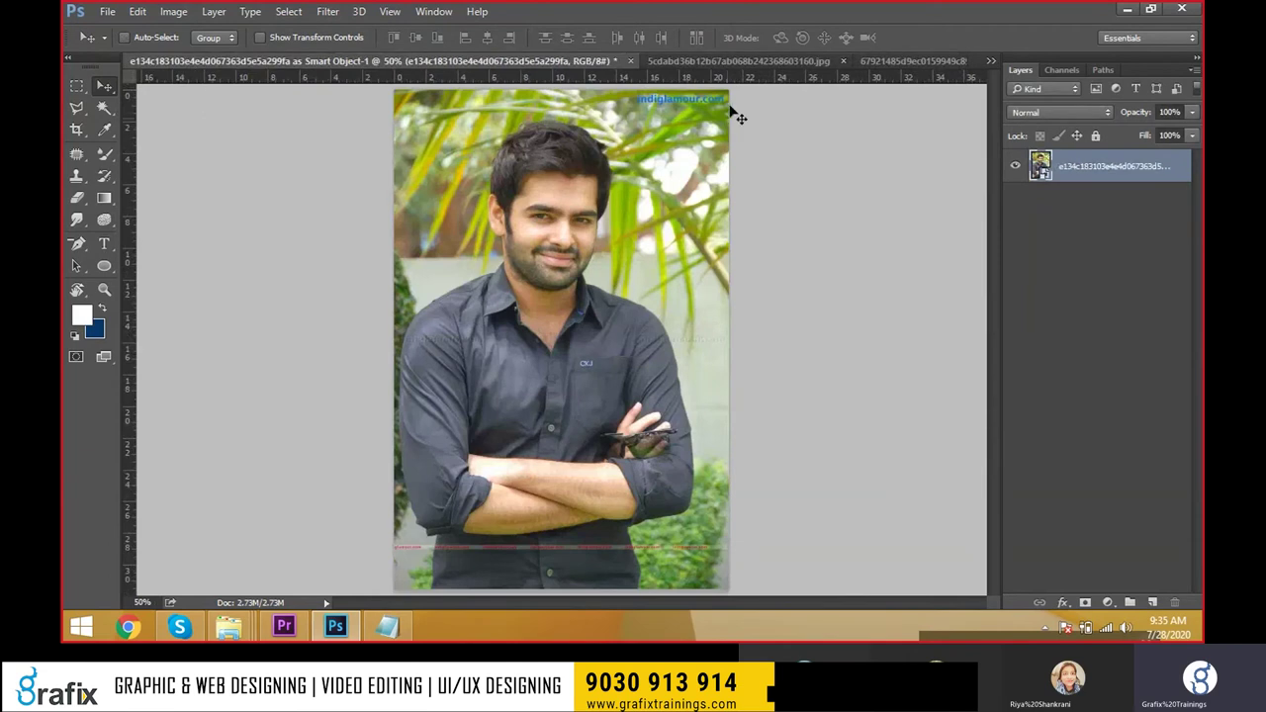
# Move through the open documents via the tab list until duck.jpg is in front, then switch to the notes.
pyautogui.click(992, 61)
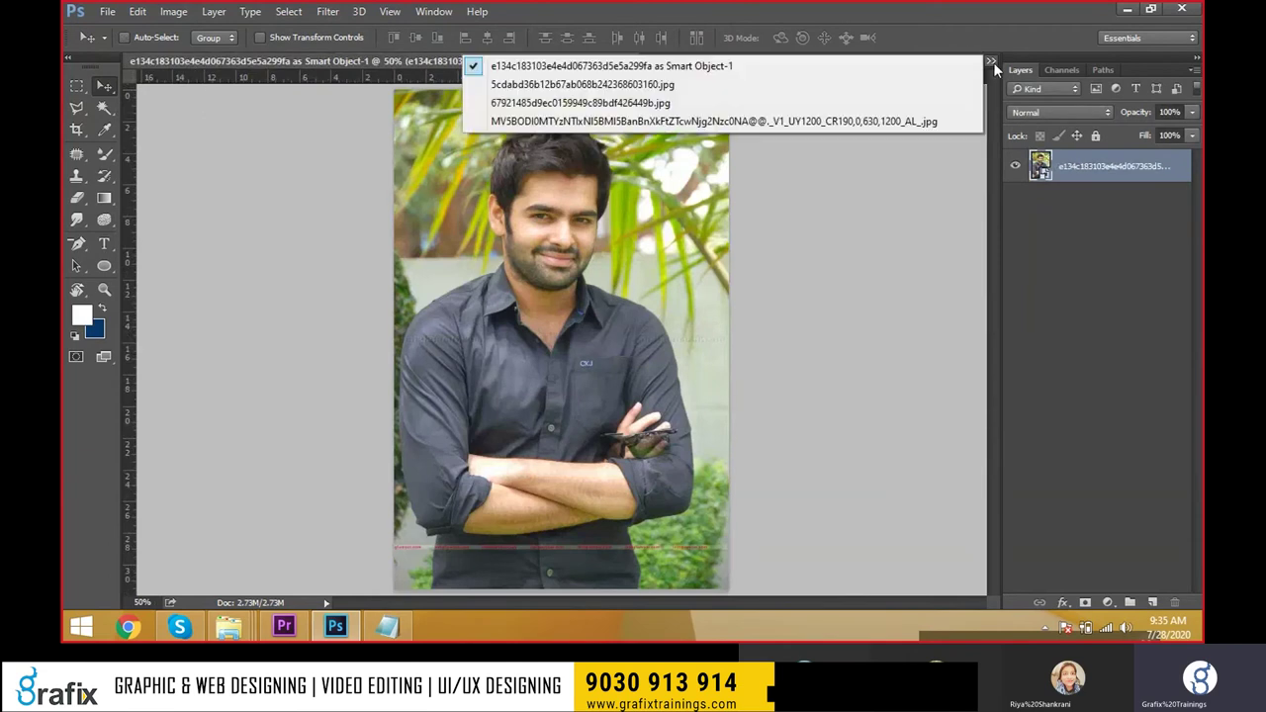
pyautogui.click(920, 120)
pyautogui.click(643, 59)
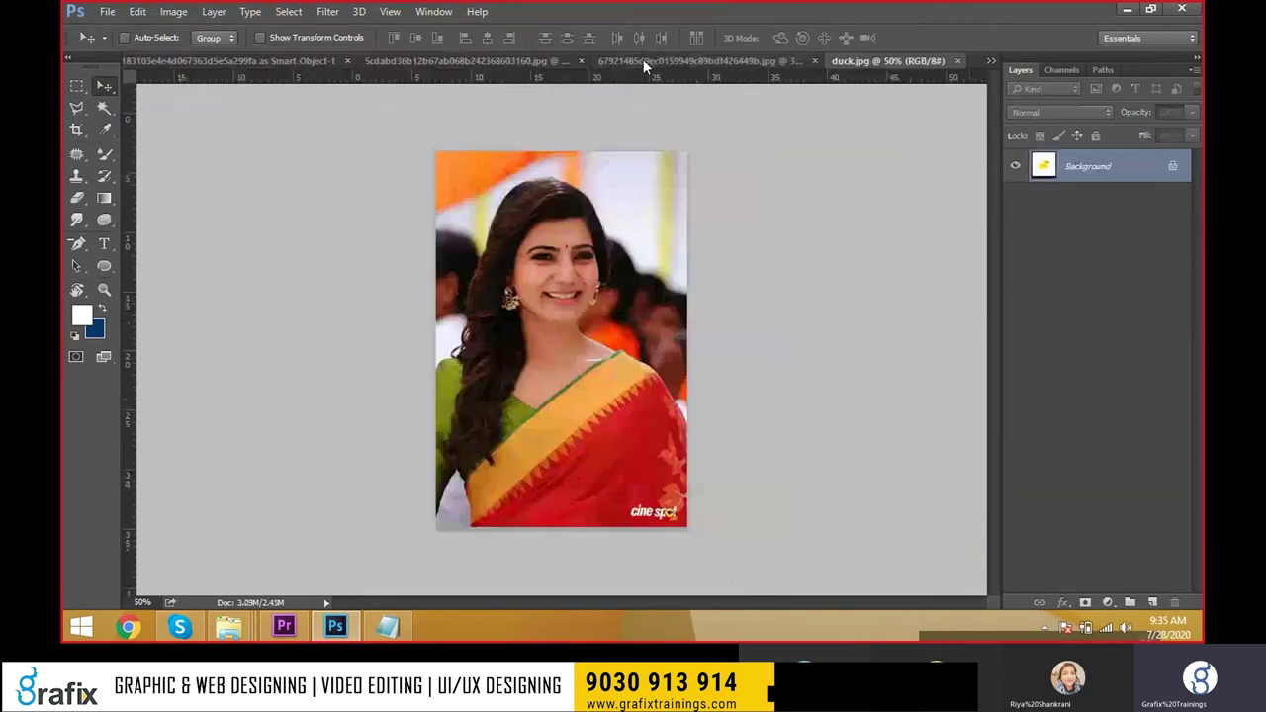
pyautogui.click(434, 64)
pyautogui.click(351, 60)
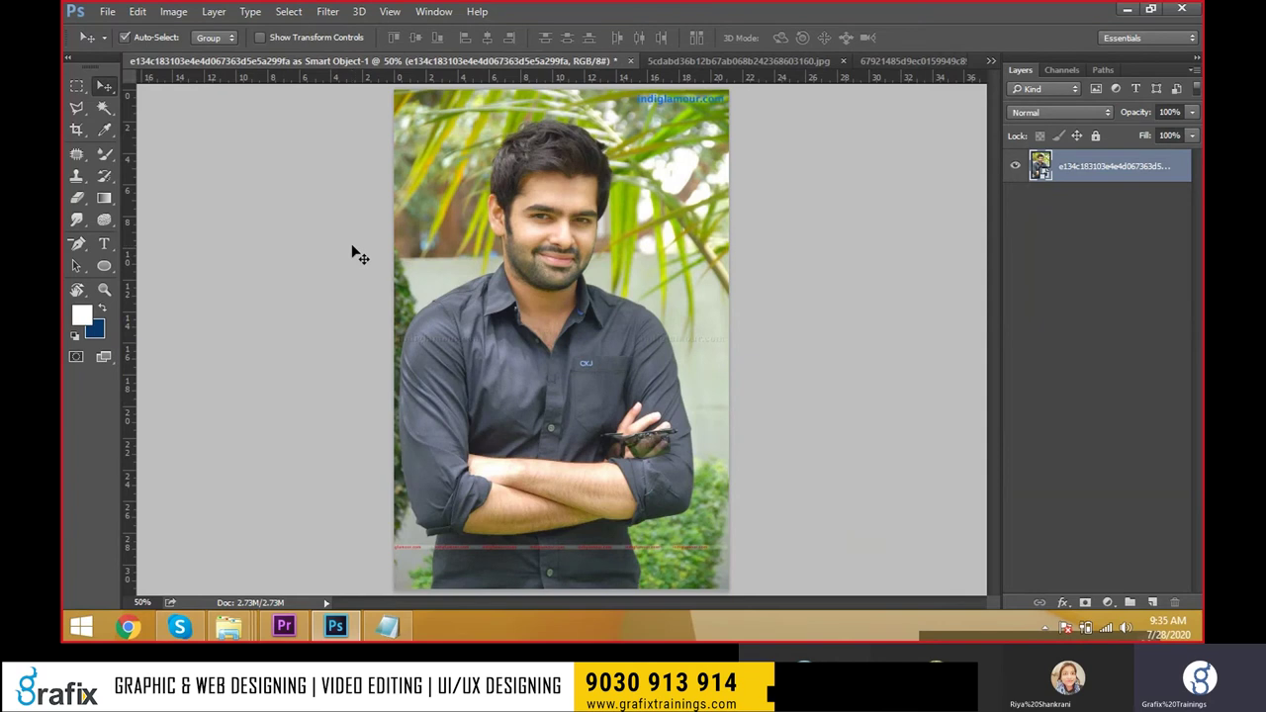
pyautogui.hotkey('ctrl', 'Tab')
pyautogui.hotkey('ctrl', 'Tab')
pyautogui.hotkey('ctrl', 'Tab')
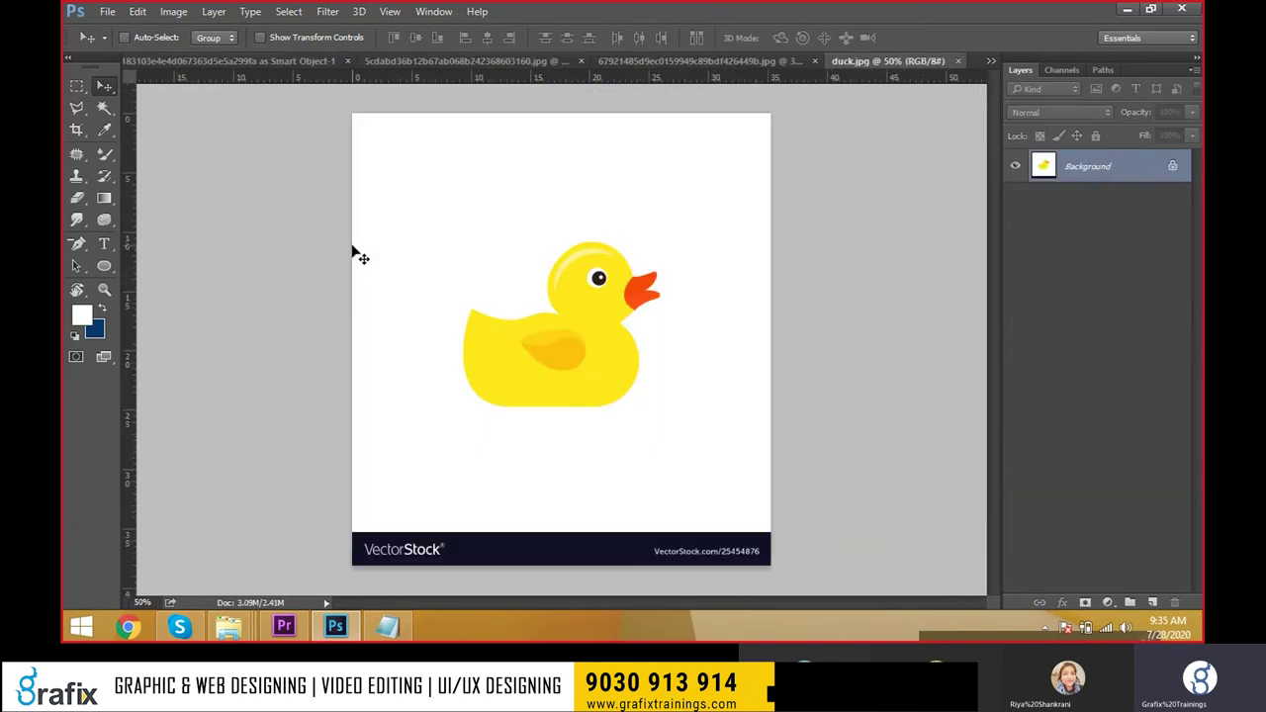
pyautogui.hotkey('alt', 'Tab')
# Add the note 'Ctrl+ Tab = Shifting to on tab document to another tab document', fixing typos.
pyautogui.write('Ctr+ Tab = Shifting yo o')
pyautogui.press('BackSpace')
pyautogui.press('BackSpace')
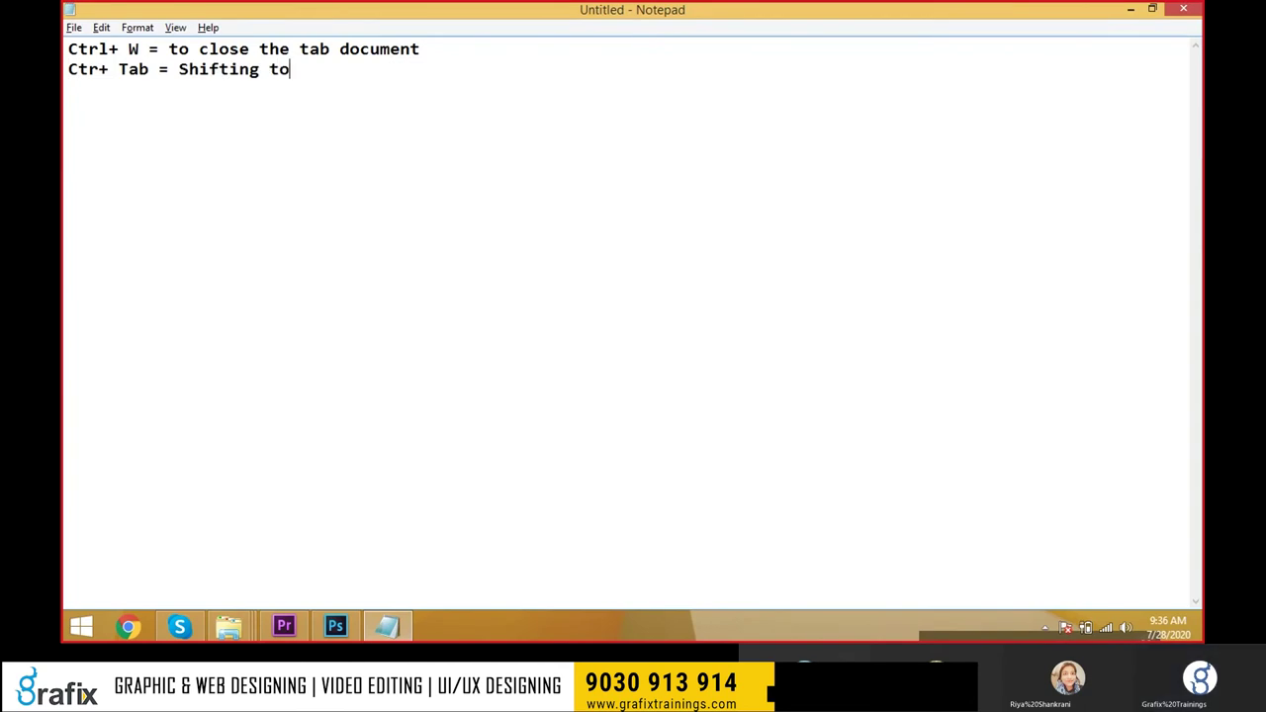
pyautogui.write('e')
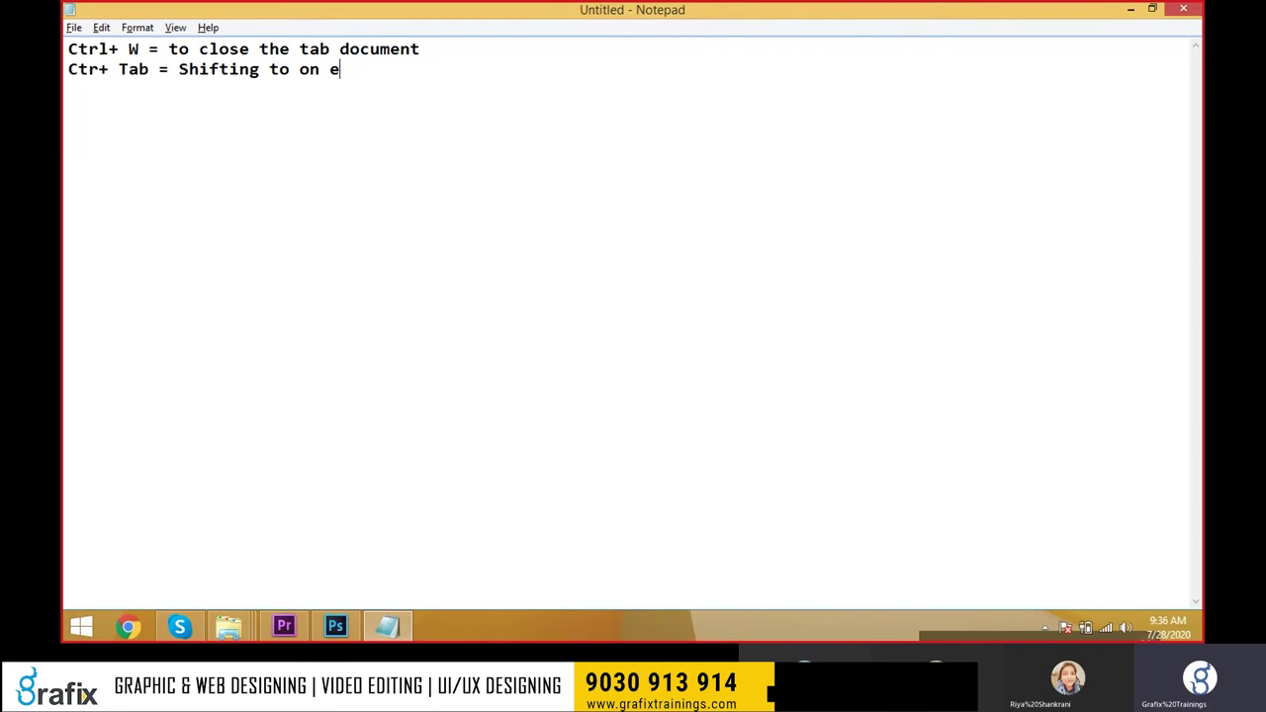
pyautogui.write('td')
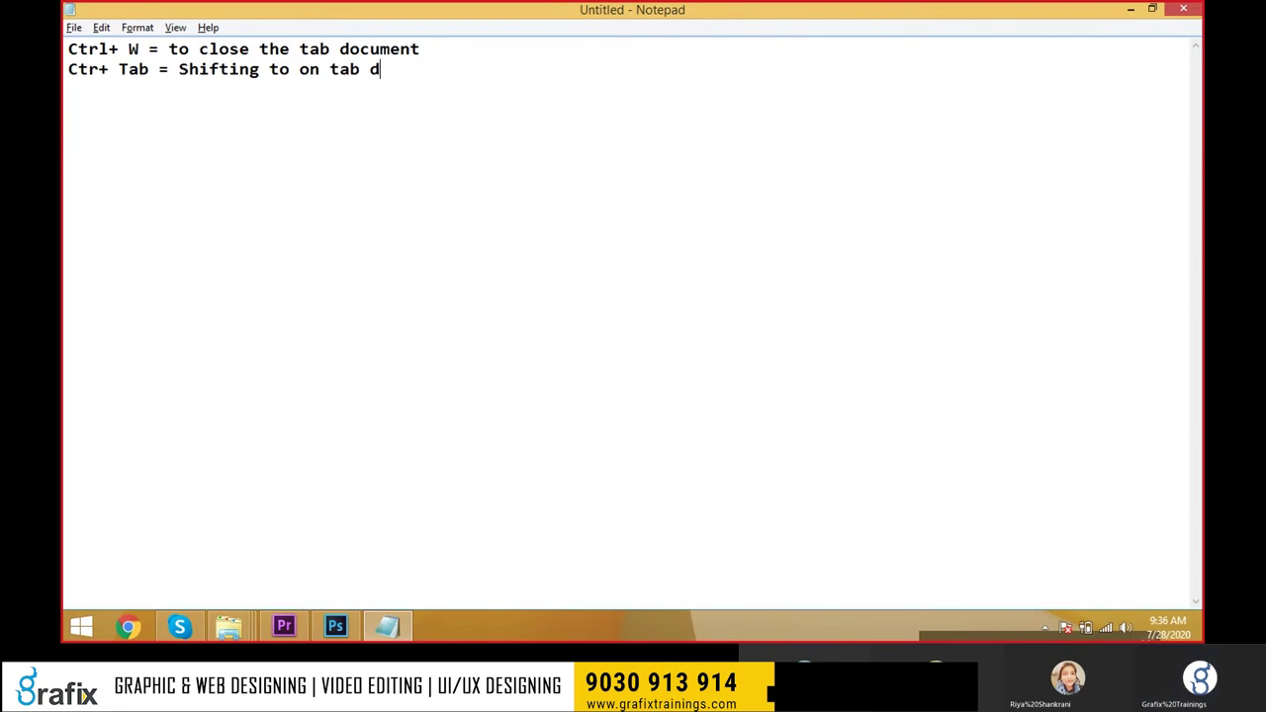
pyautogui.press('BackSpace')
pyautogui.write('t')
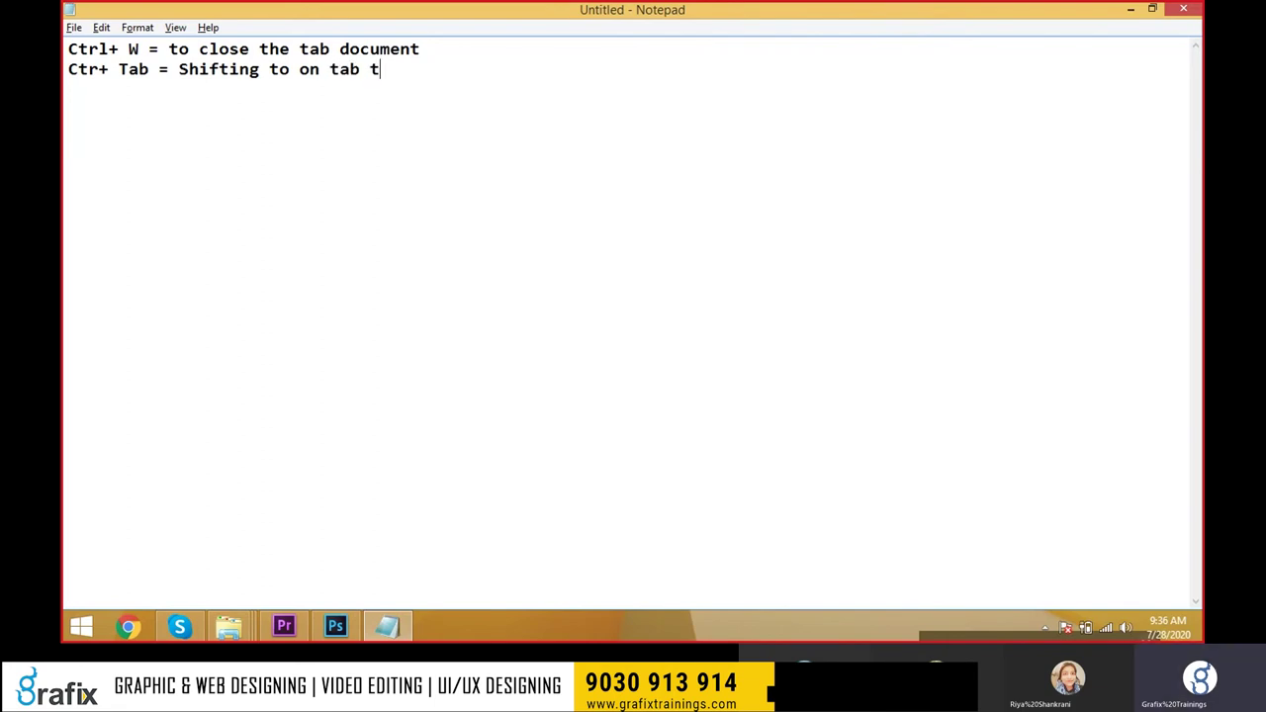
pyautogui.write('ab document to ')
pyautogui.write('another ta')
pyautogui.write('do')
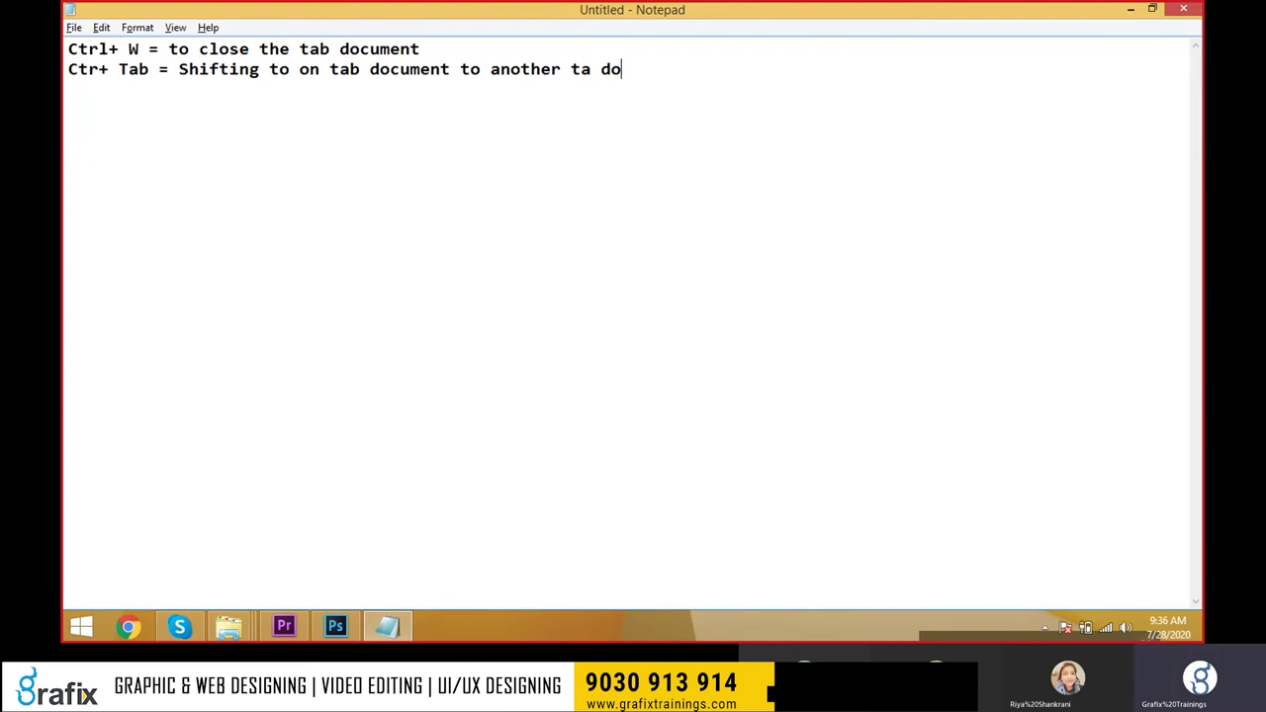
pyautogui.write('cumet')
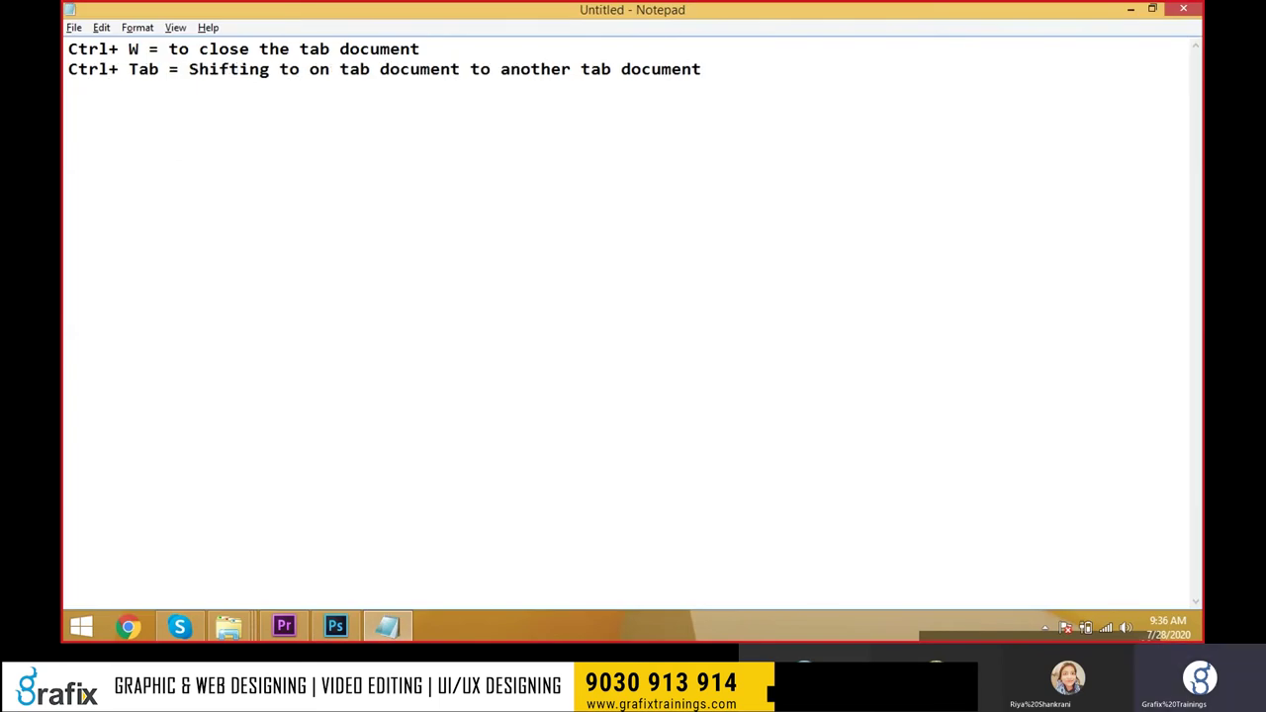
pyautogui.write('l')
pyautogui.hotkey('alt', 'Tab')
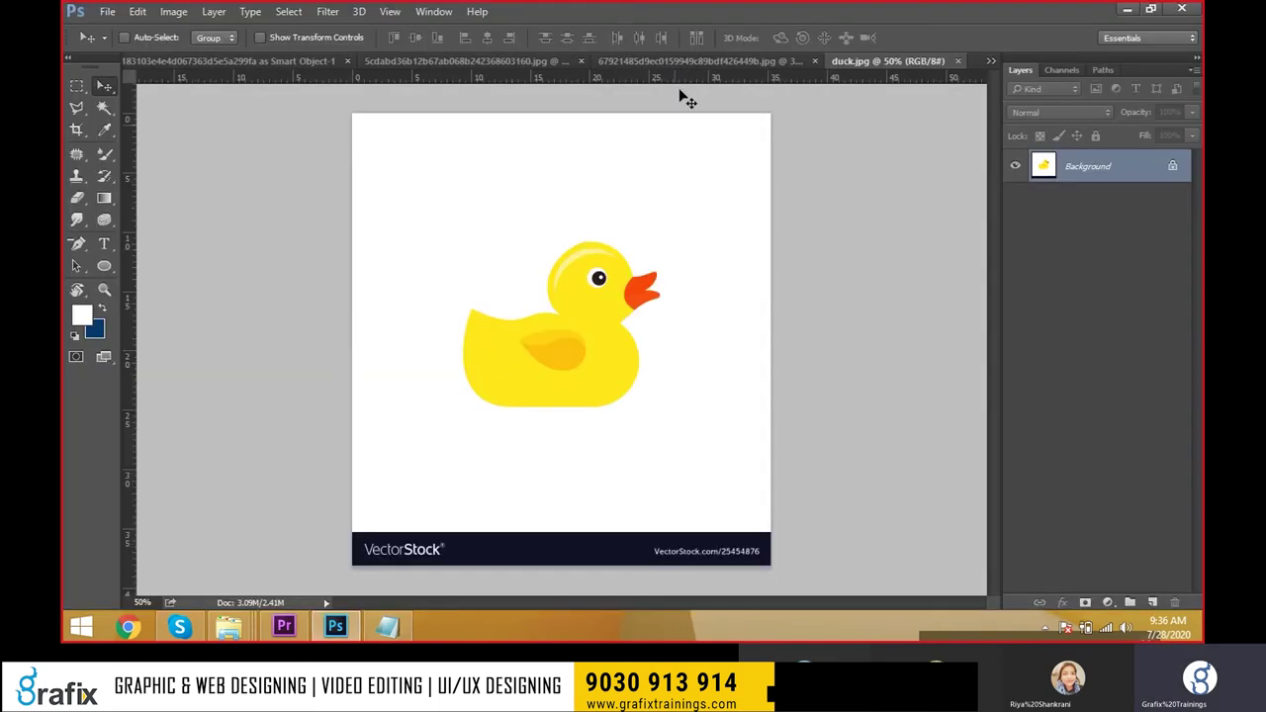
# Cycle through the open photos with Ctrl+Tab and close them without saving.
pyautogui.hotkey('ctrl', 'Tab')
pyautogui.hotkey('ctrl', 'Tab')
pyautogui.hotkey('ctrl', 'Tab')
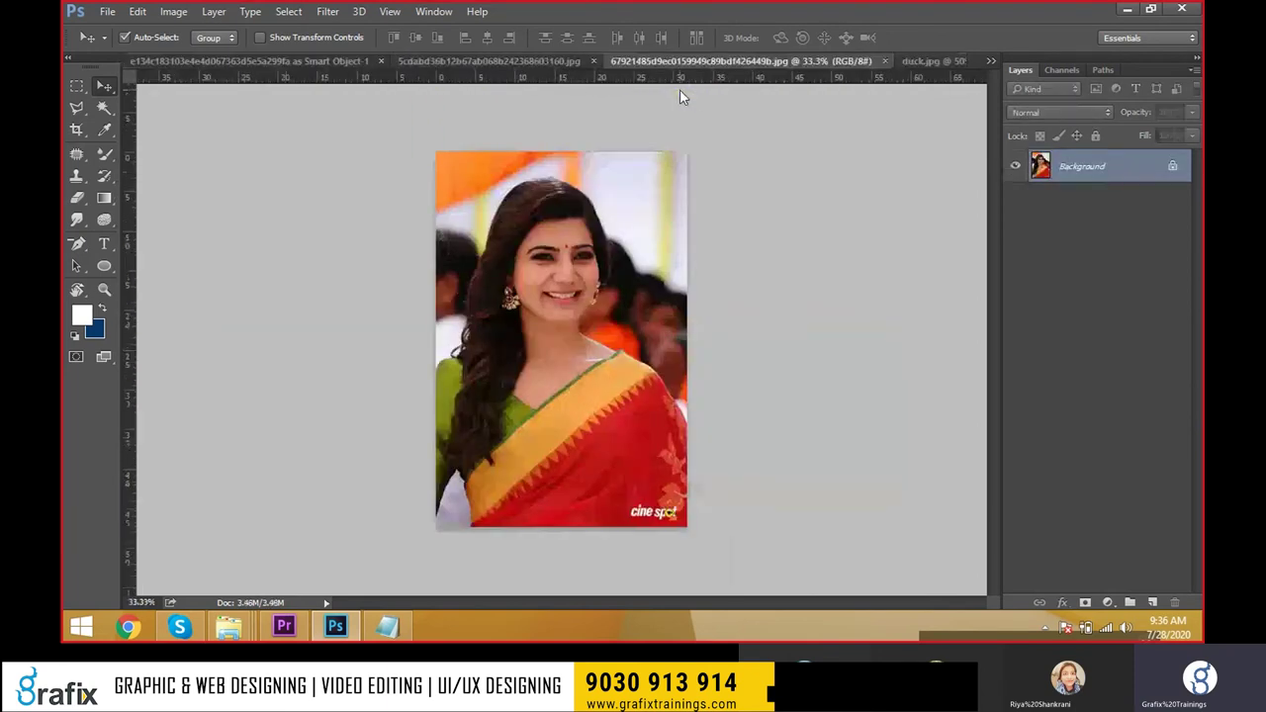
pyautogui.hotkey('ctrl', 'Tab')
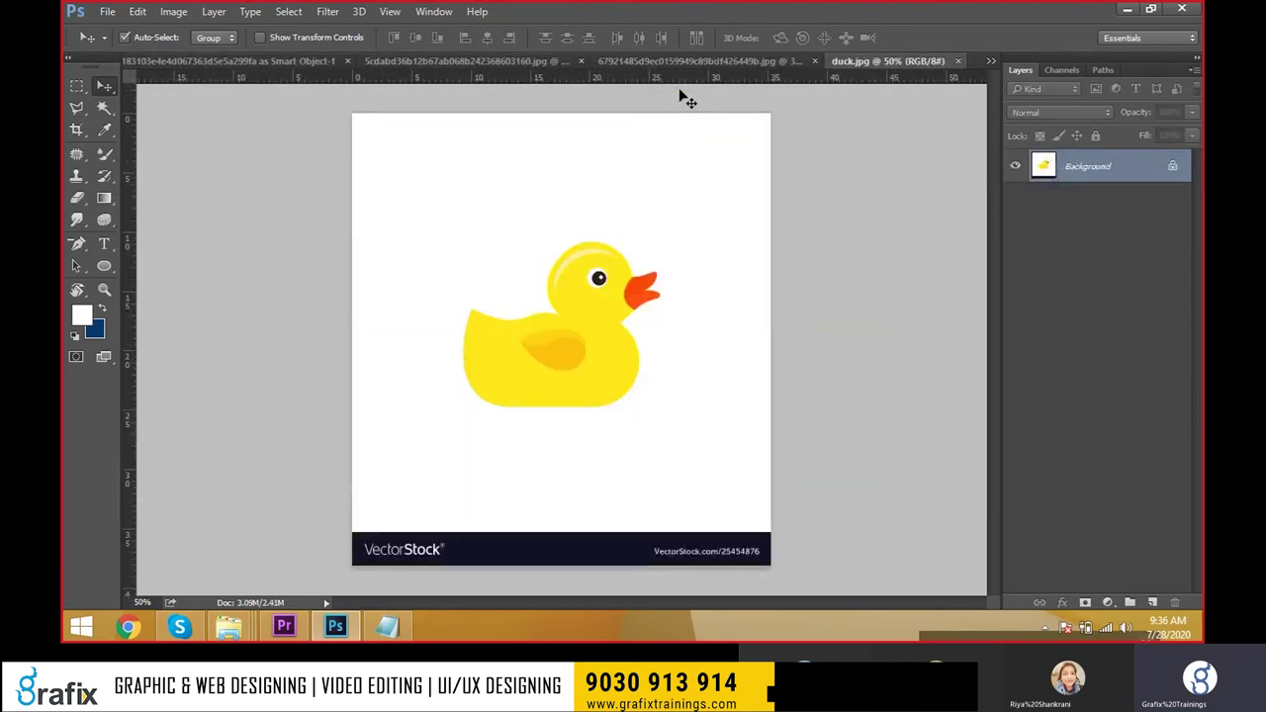
pyautogui.hotkey('ctrl', 'w')
pyautogui.hotkey('ctrl', 'w')
pyautogui.hotkey('ctrl', 'w')
pyautogui.hotkey('ctrl', 'w')
pyautogui.click(661, 261)
# Open the crossed-arms man photo and two other photos from the IMAGES folder.
pyautogui.click(106, 11)
pyautogui.click(553, 230)
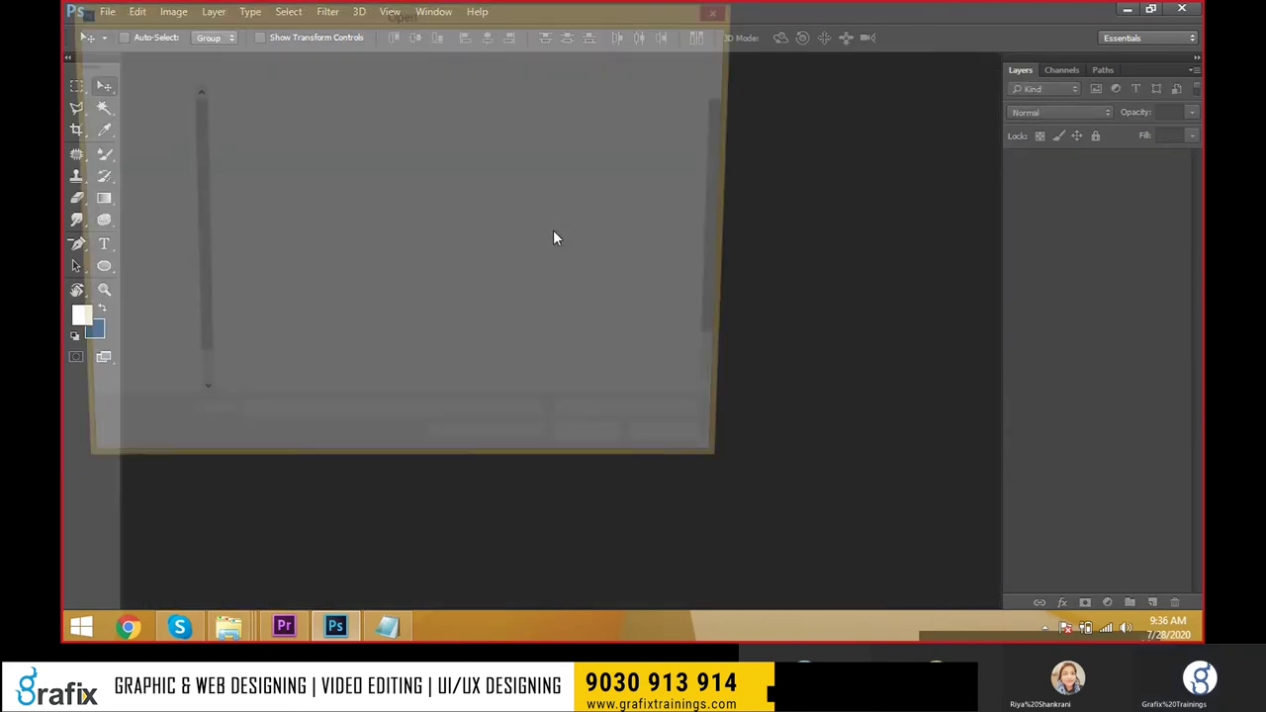
pyautogui.click(357, 282)
pyautogui.keyDown('ctrl'); pyautogui.click(479, 168); pyautogui.keyUp('ctrl')
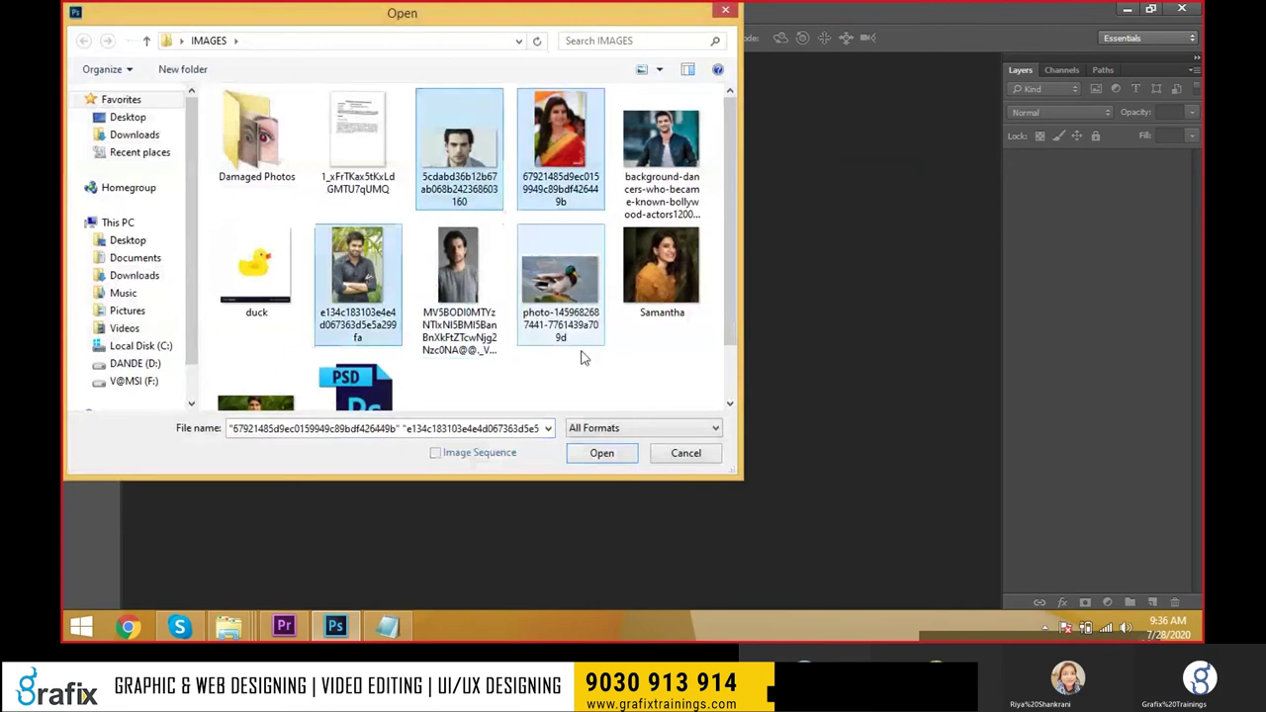
pyautogui.click(599, 459)
pyautogui.click(600, 455)
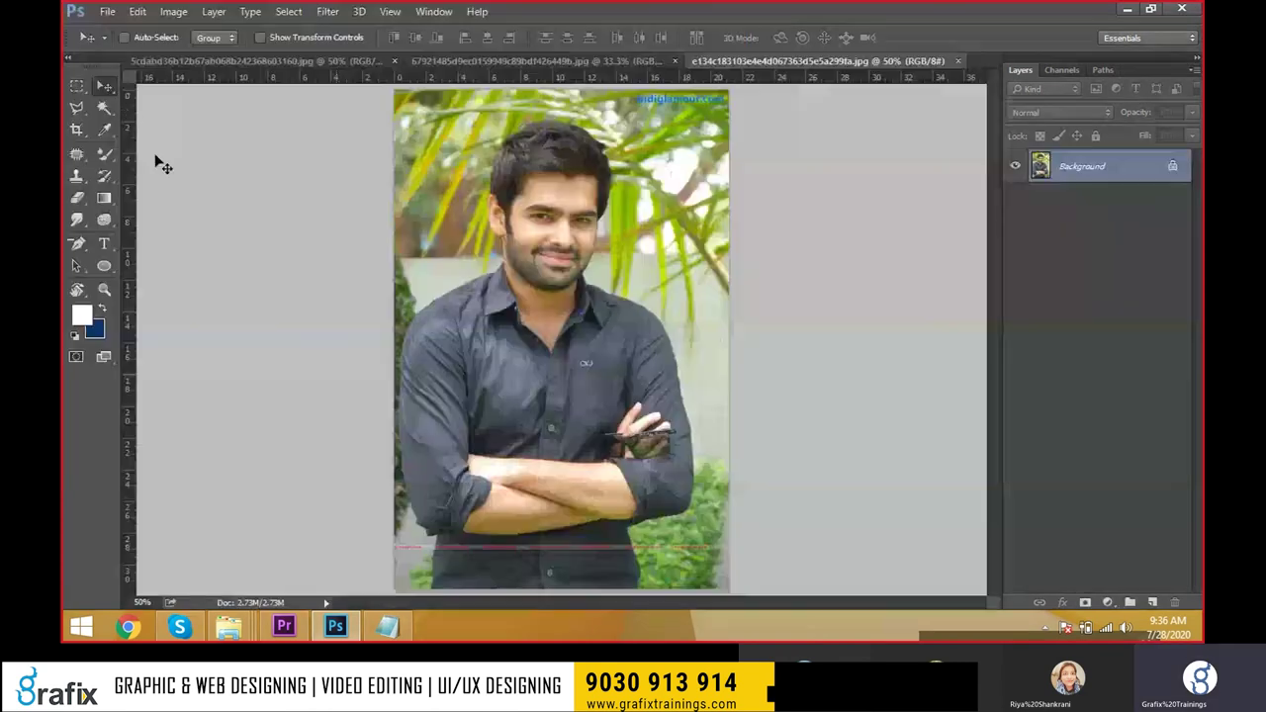
# Close all documents with Ctrl+Alt+W, then open the T-shirt, mallard duck, saree and close-up photos.
pyautogui.click(109, 12)
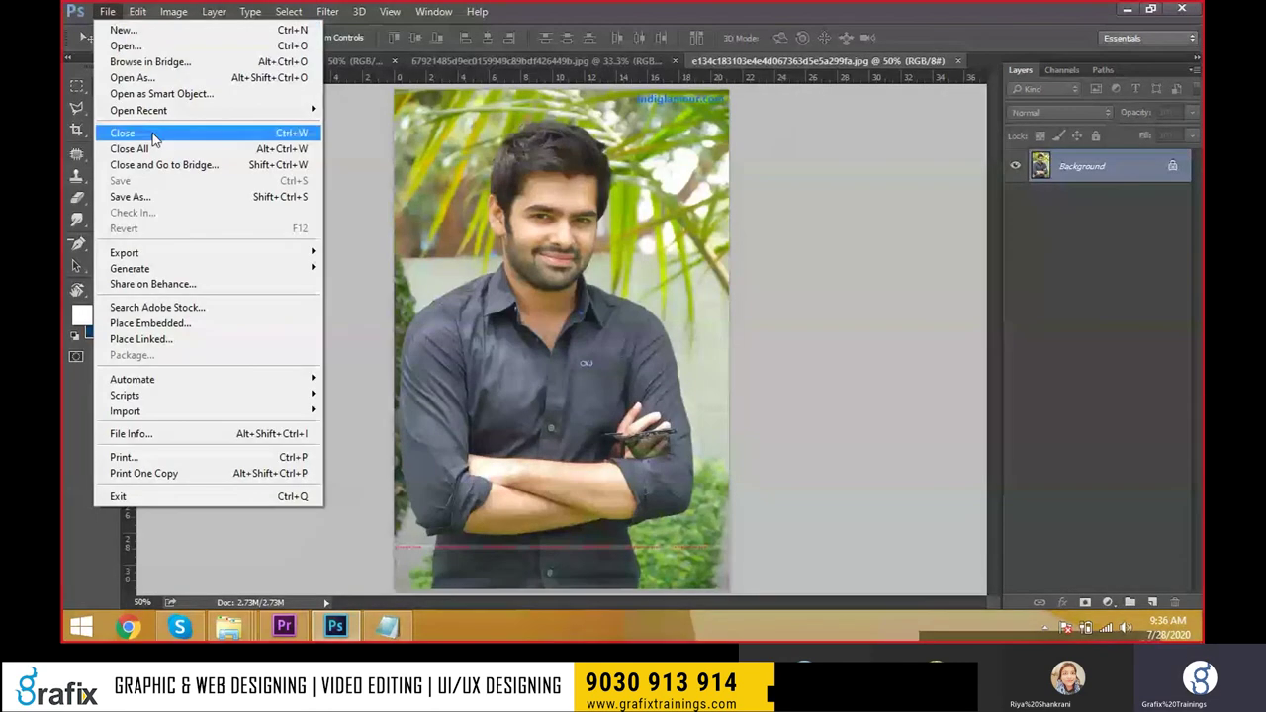
pyautogui.press('Escape')
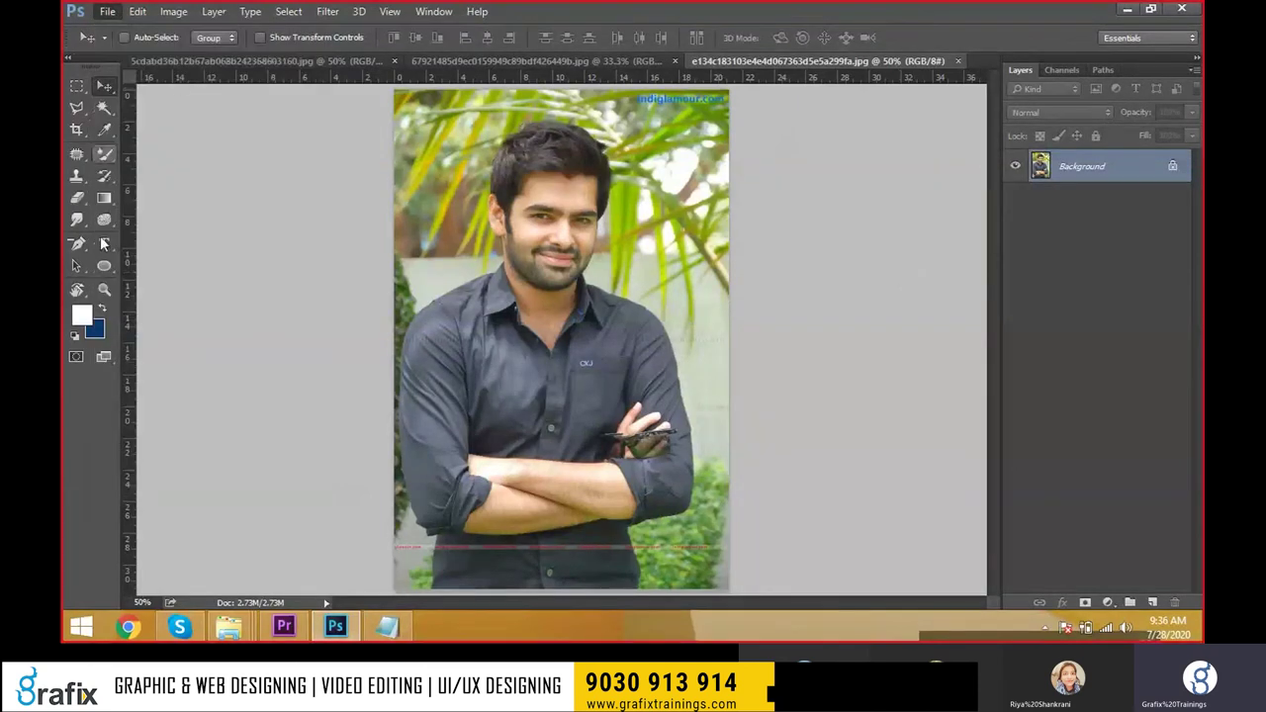
pyautogui.hotkey('ctrl', 'alt', 'w')
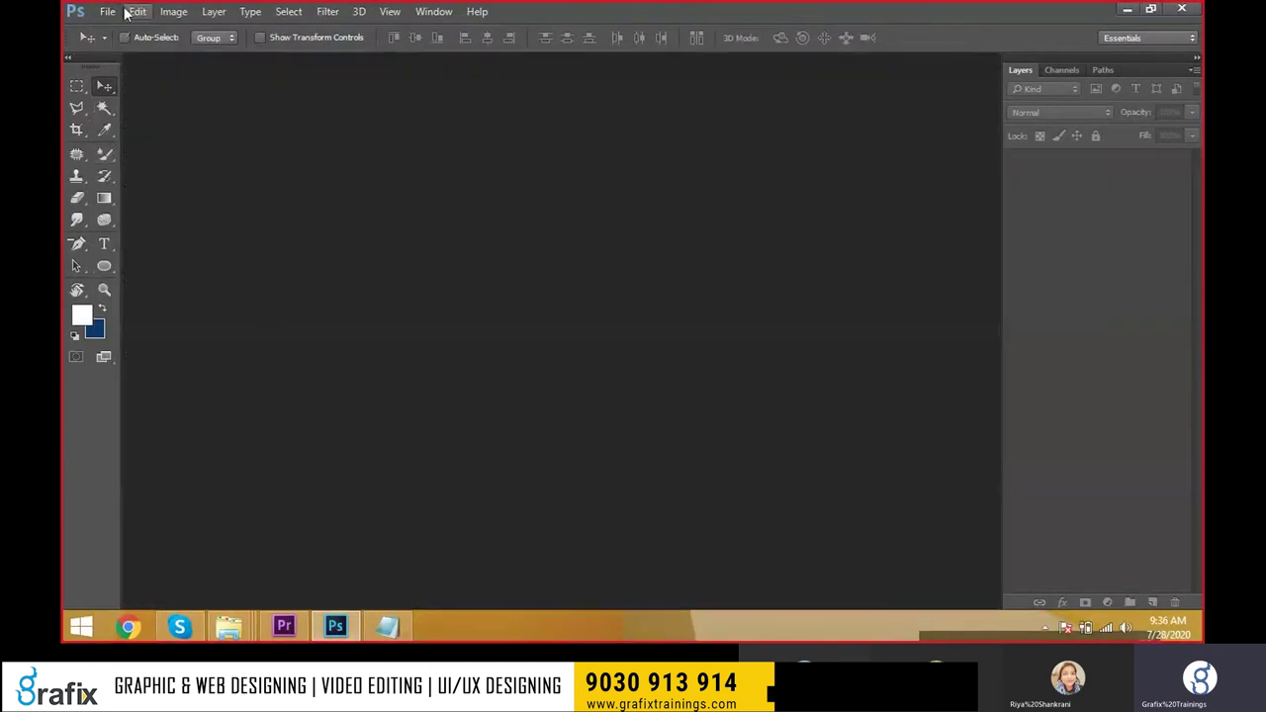
pyautogui.hotkey('ctrl', 'o')
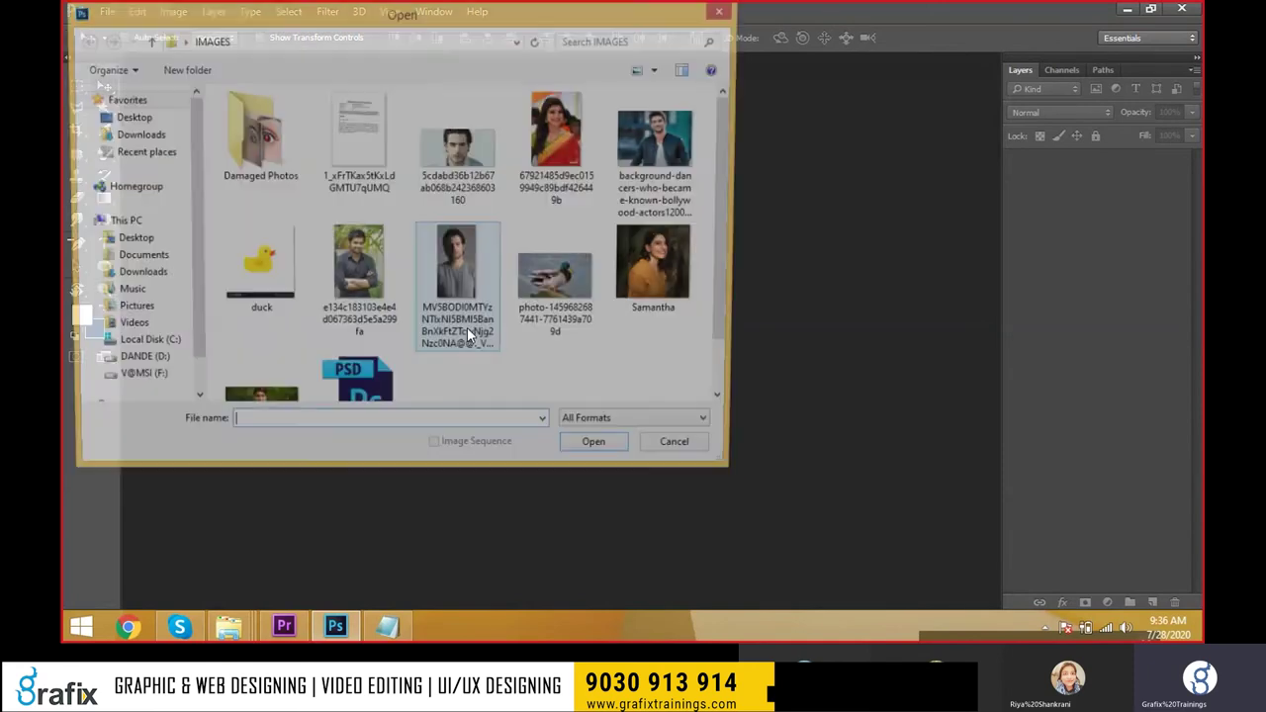
pyautogui.click(467, 328)
pyautogui.keyDown('ctrl'); pyautogui.click(560, 281); pyautogui.keyUp('ctrl')
pyautogui.keyDown('ctrl'); pyautogui.click(559, 173); pyautogui.keyUp('ctrl')
pyautogui.keyDown('ctrl'); pyautogui.click(459, 158); pyautogui.keyUp('ctrl')
pyautogui.click(601, 453)
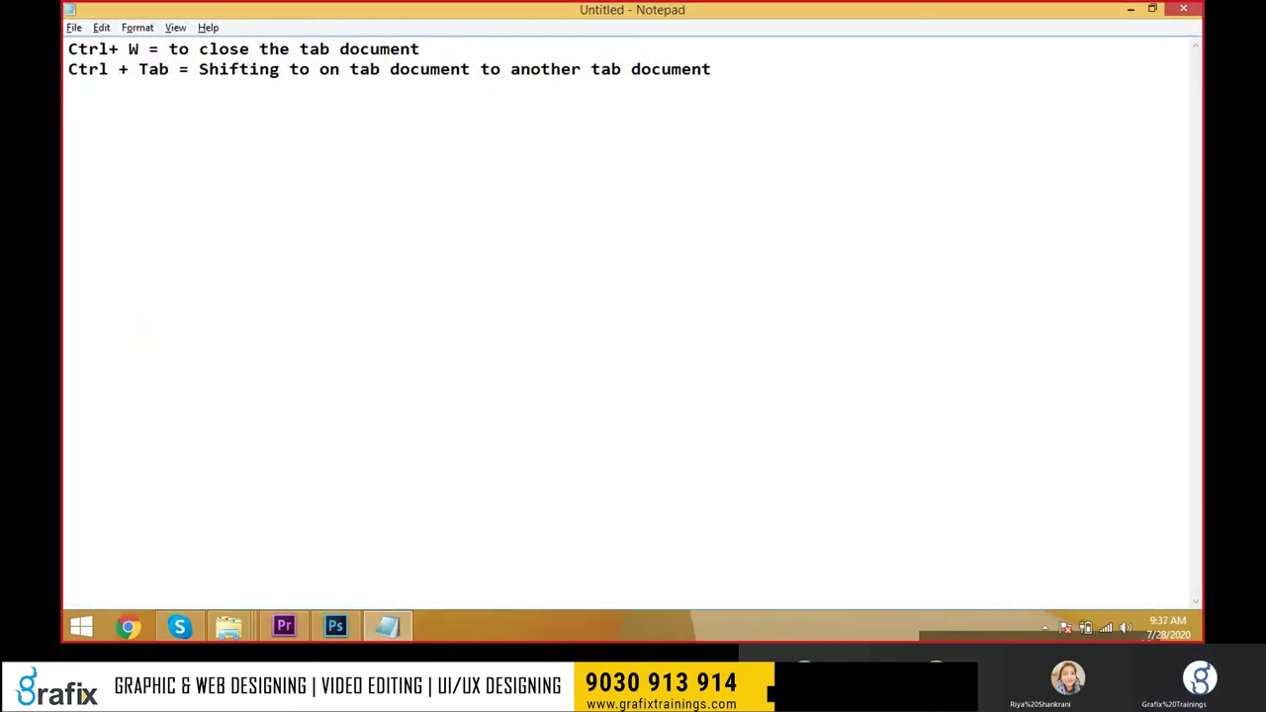
# Paste a copy of the Ctrl+ W note onto the second Notepad line.
pyautogui.press('Return')
pyautogui.hotkey('shift', 'Right')
pyautogui.hotkey('shift', 'Right')
pyautogui.hotkey('shift', 'Right')
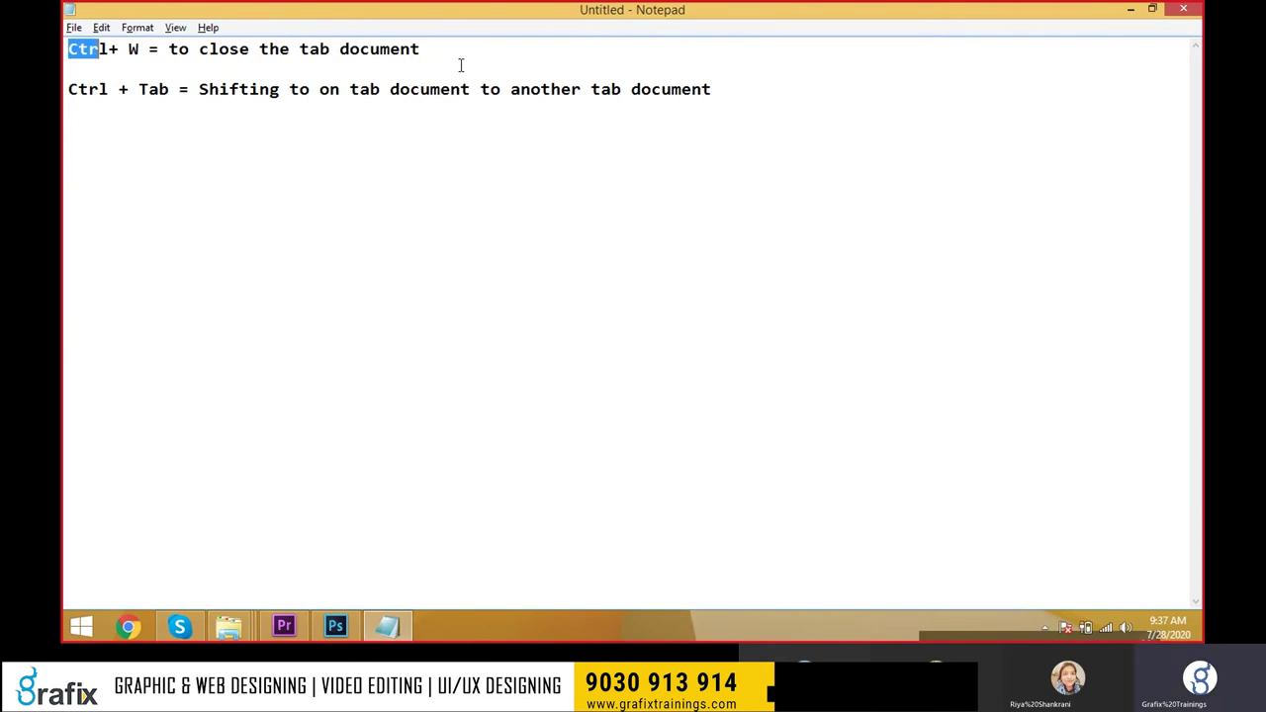
pyautogui.hotkey('shift', 'End')
pyautogui.hotkey('ctrl', 'c')
pyautogui.click(461, 65)
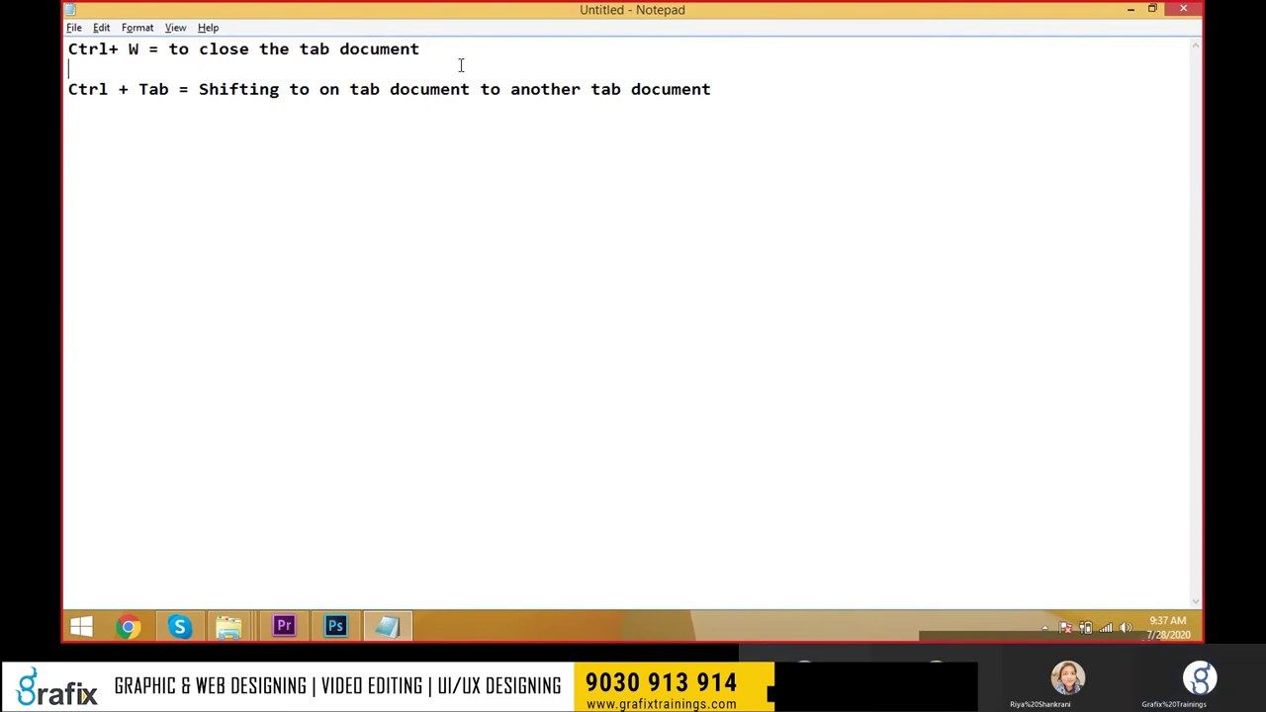
pyautogui.hotkey('ctrl', 'v')
# Edit it to 'Ctrl+alt + W = to close all the tab documents' and add a blank line.
pyautogui.click(130, 69)
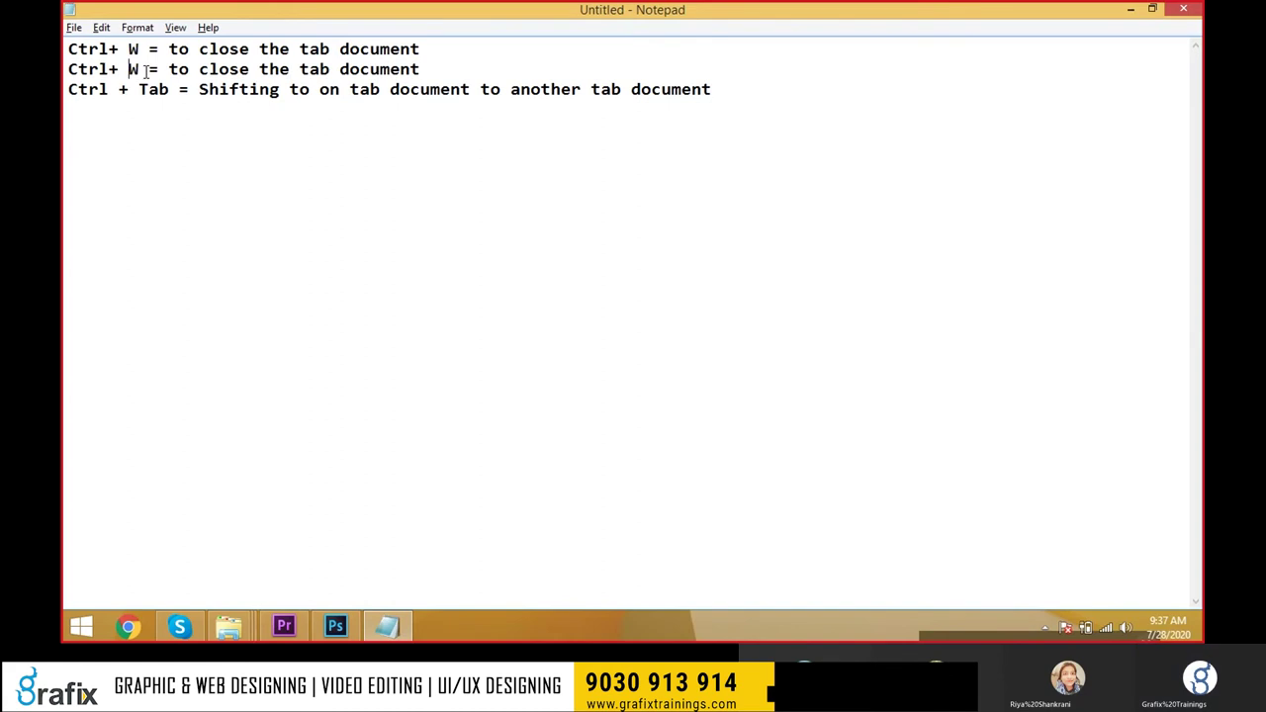
pyautogui.write('/alt')
pyautogui.press('BackSpace')
pyautogui.press('BackSpace')
pyautogui.press('BackSpace')
pyautogui.press('BackSpace')
pyautogui.press('BackSpace')
pyautogui.write('al')
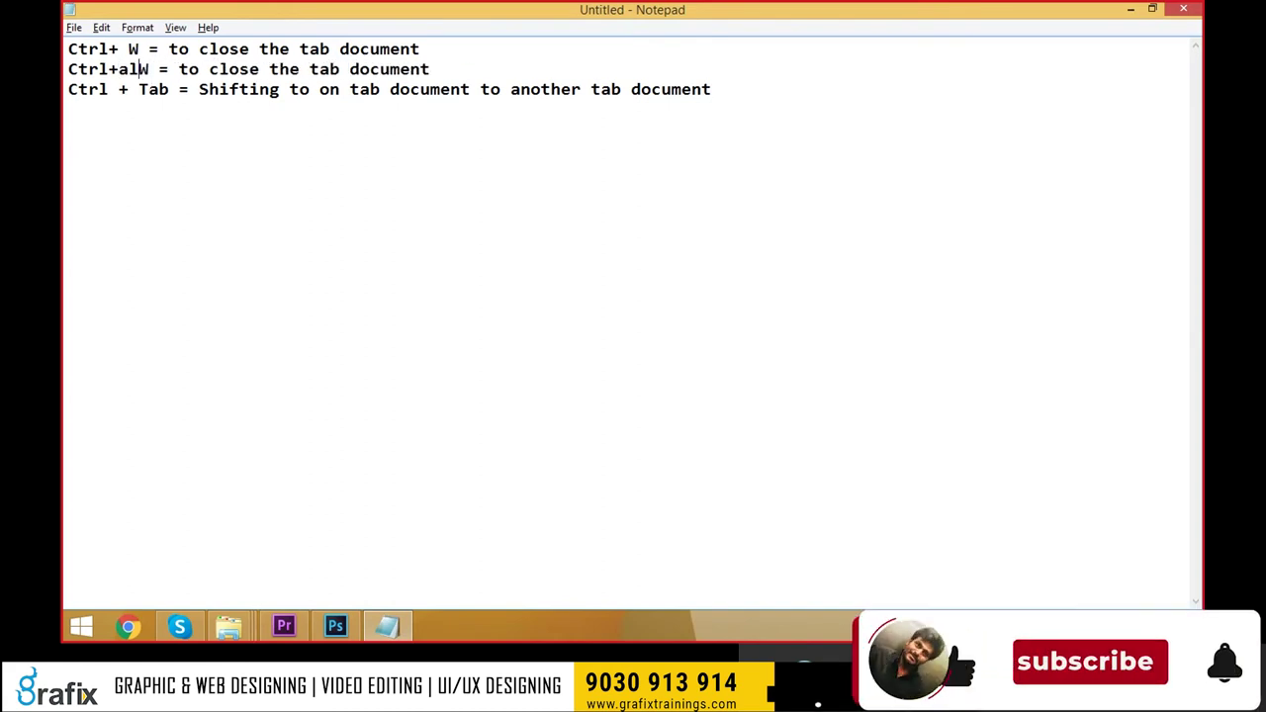
pyautogui.write('t +')
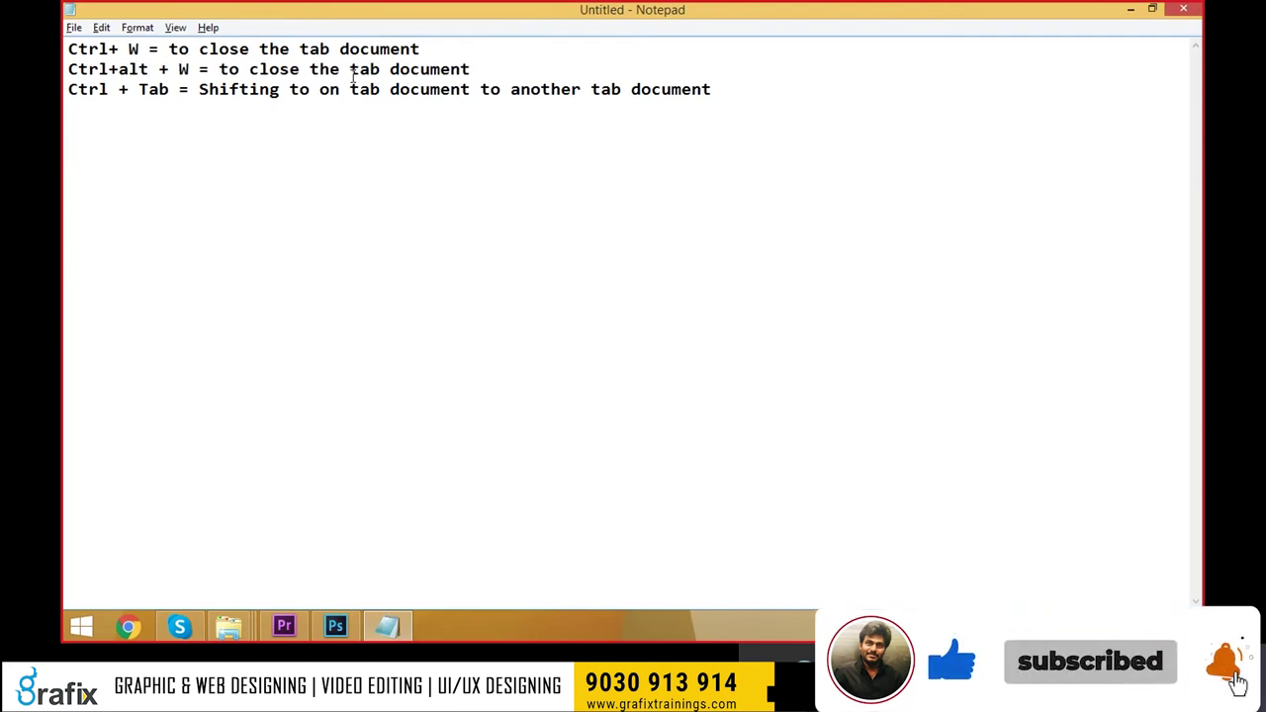
pyautogui.click(312, 69)
pyautogui.write('all')
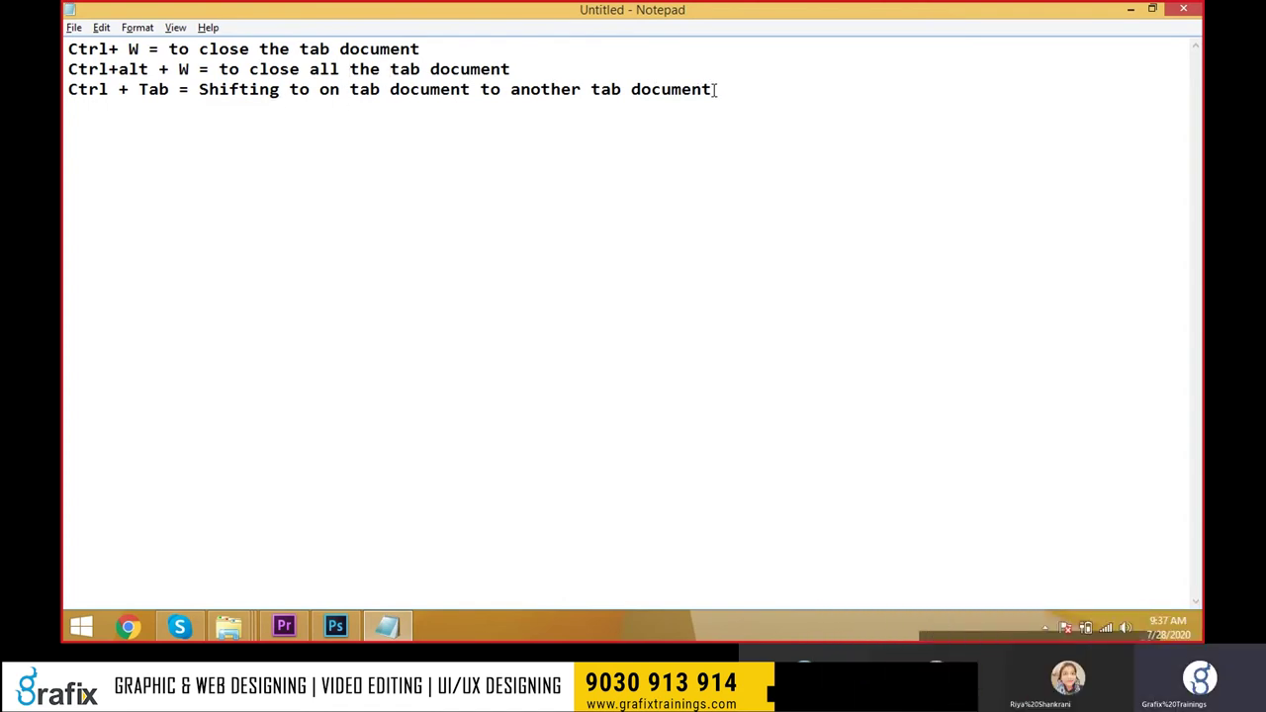
pyautogui.press('Return')
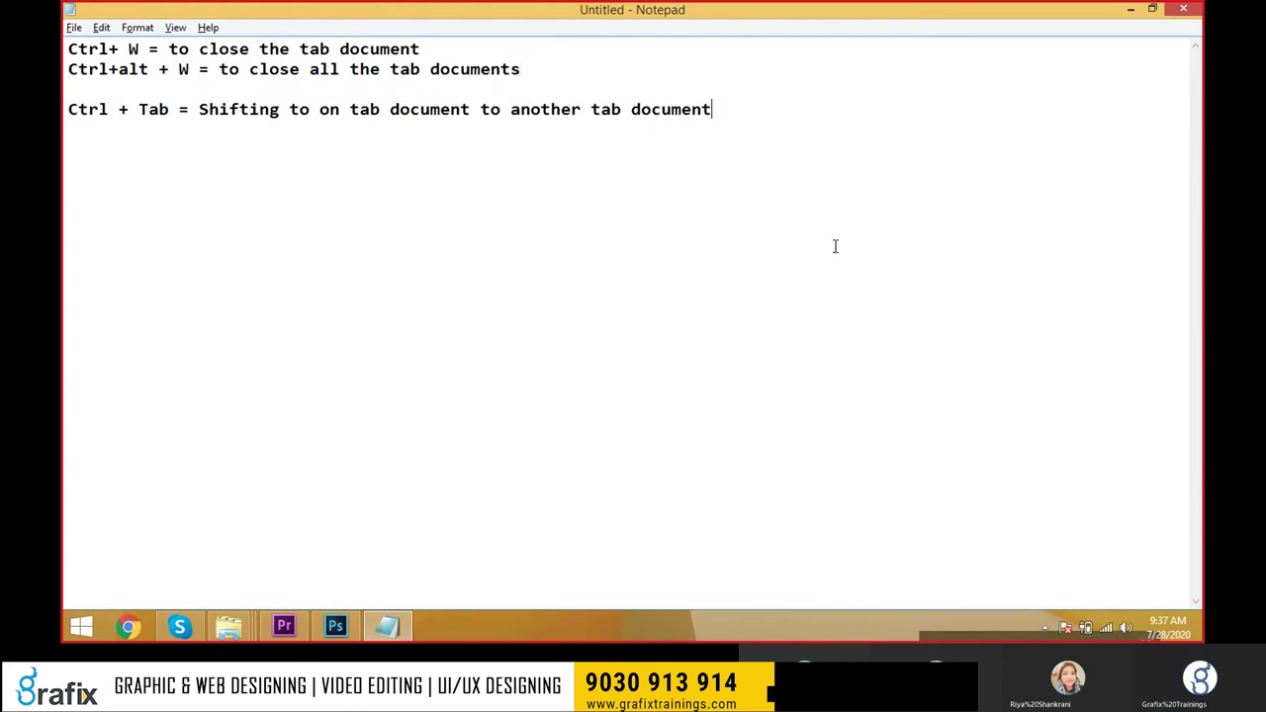
pyautogui.hotkey('alt', 'Tab')
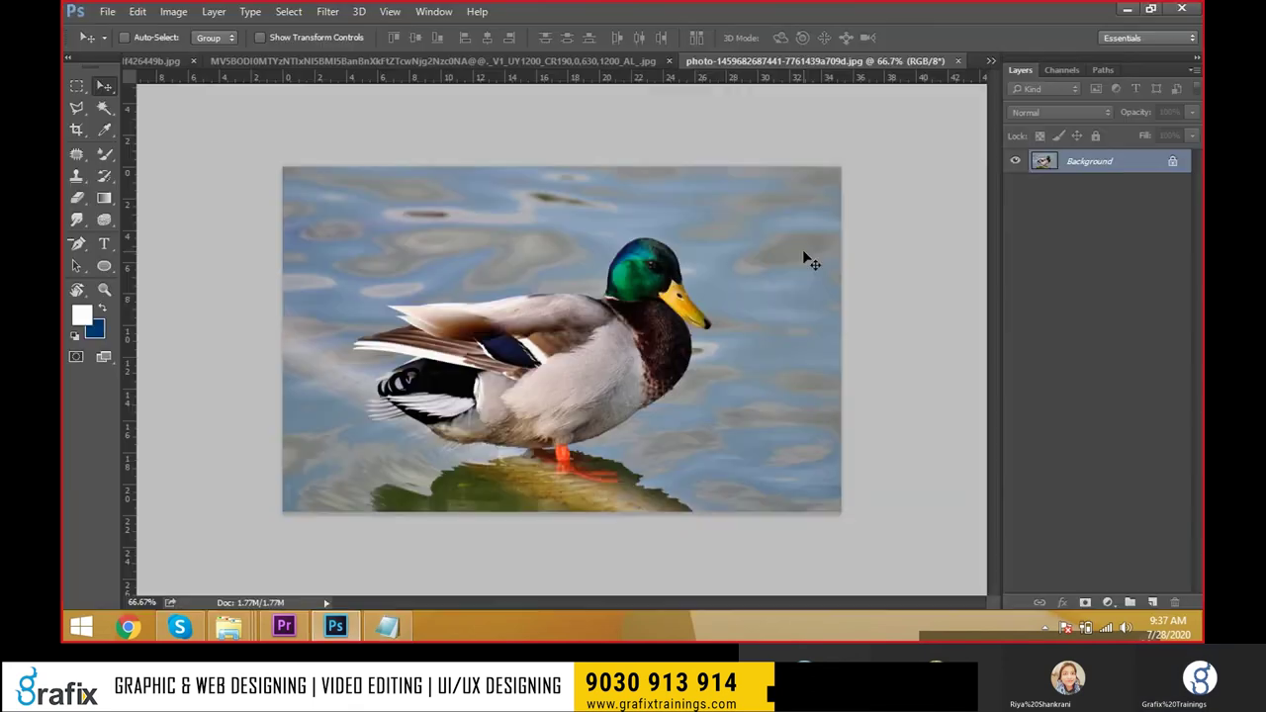
# Close the current document, open the close-up portrait, then close it as well.
pyautogui.hotkey('ctrl', 'w')
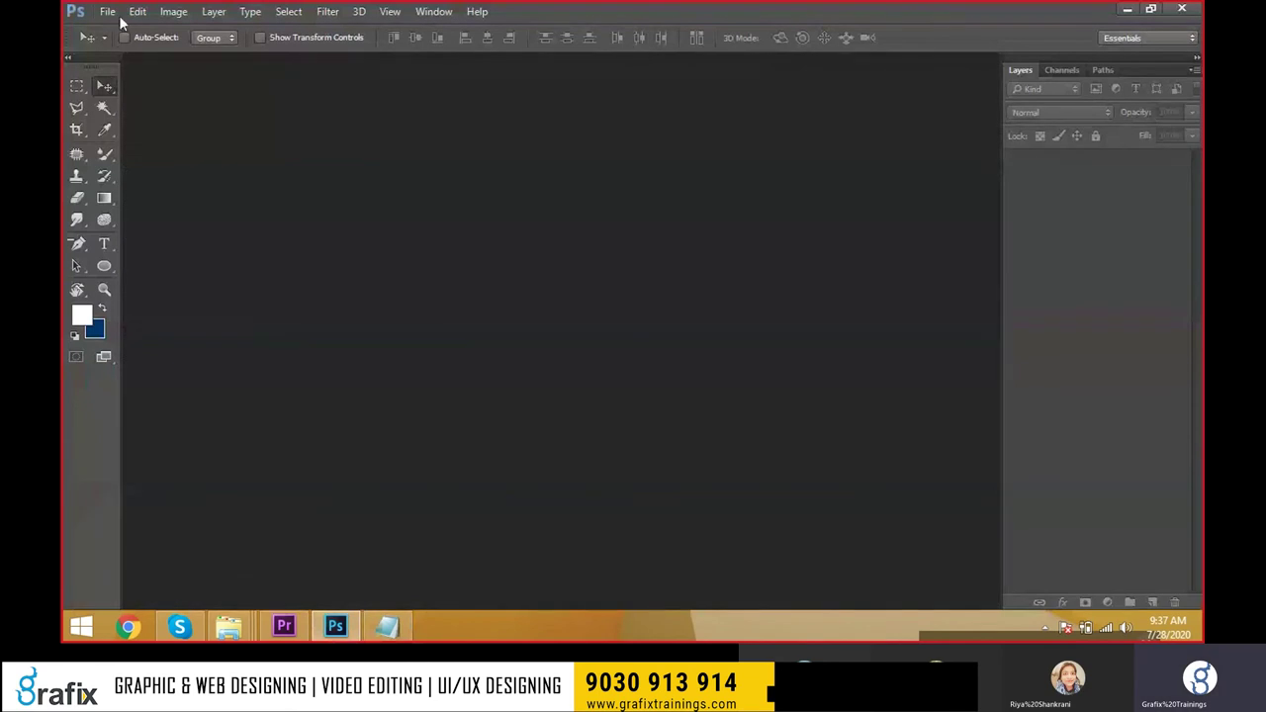
pyautogui.click(107, 11)
pyautogui.click(468, 214)
pyautogui.doubleClick(468, 214)
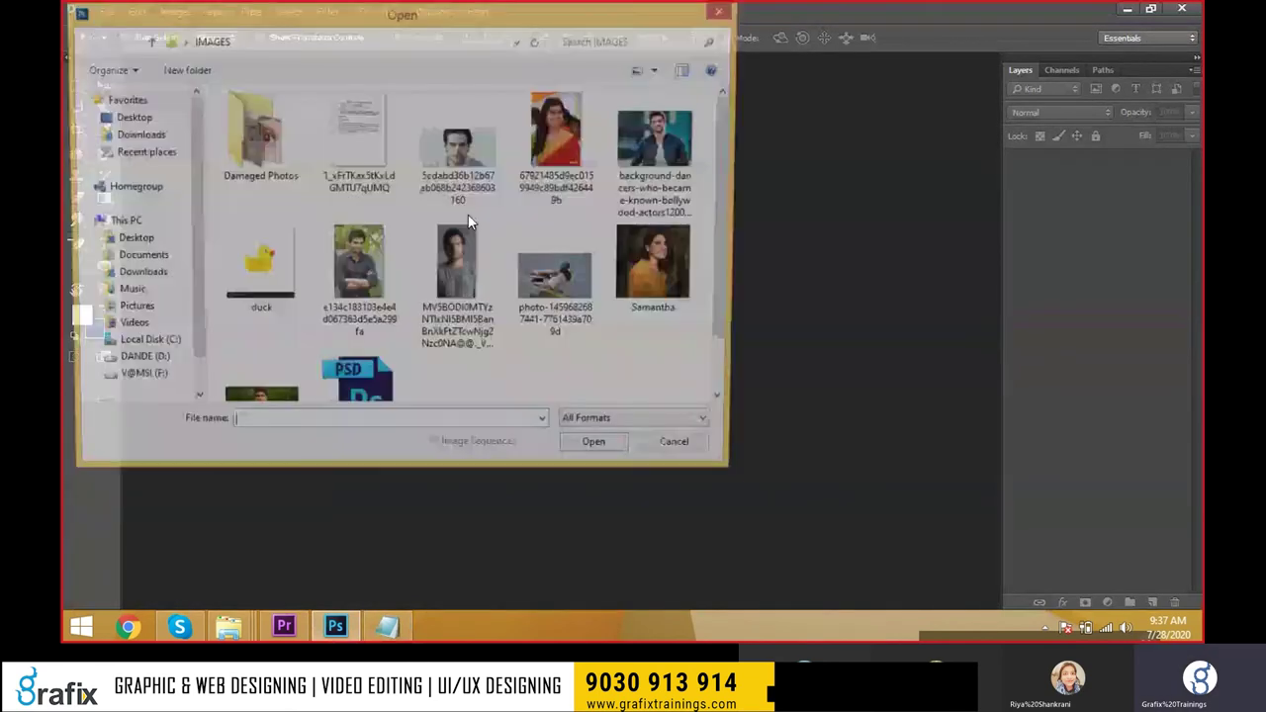
pyautogui.doubleClick(467, 214)
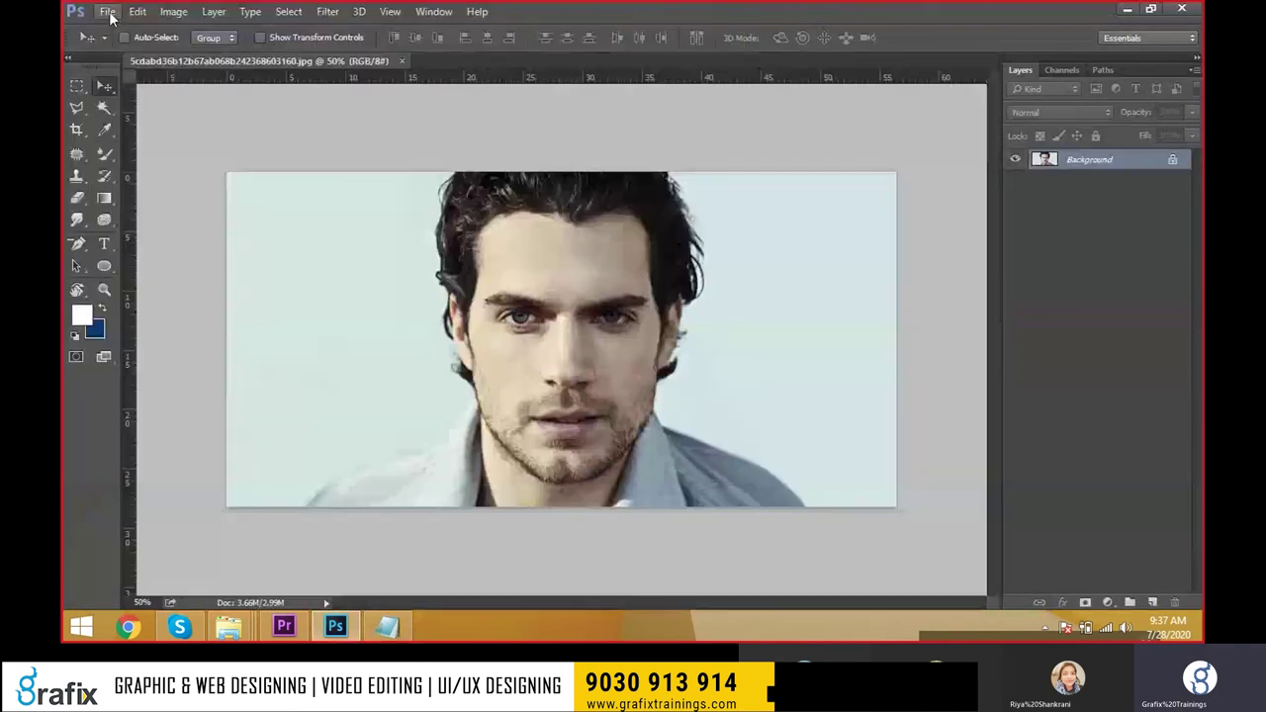
pyautogui.click(109, 13)
pyautogui.click(193, 170)
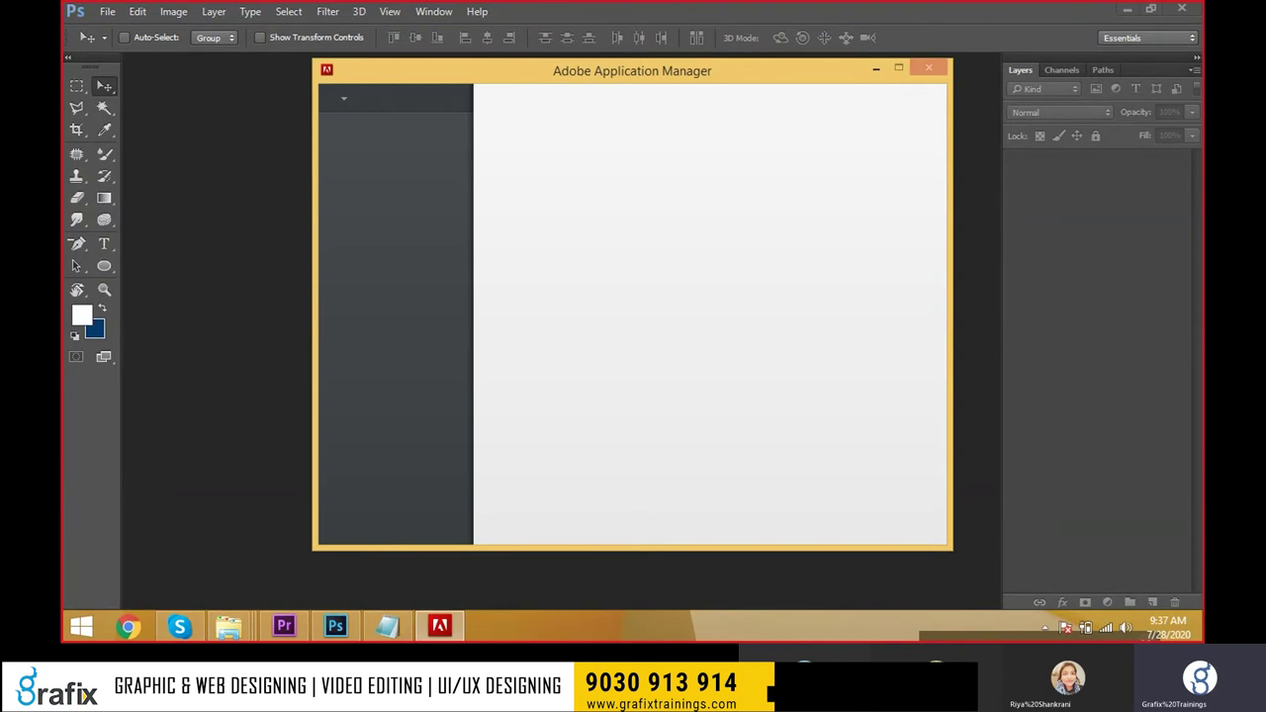
# Open the grey T-shirt portrait from the file dialog.
pyautogui.doubleClick(326, 70)
pyautogui.doubleClick(330, 70)
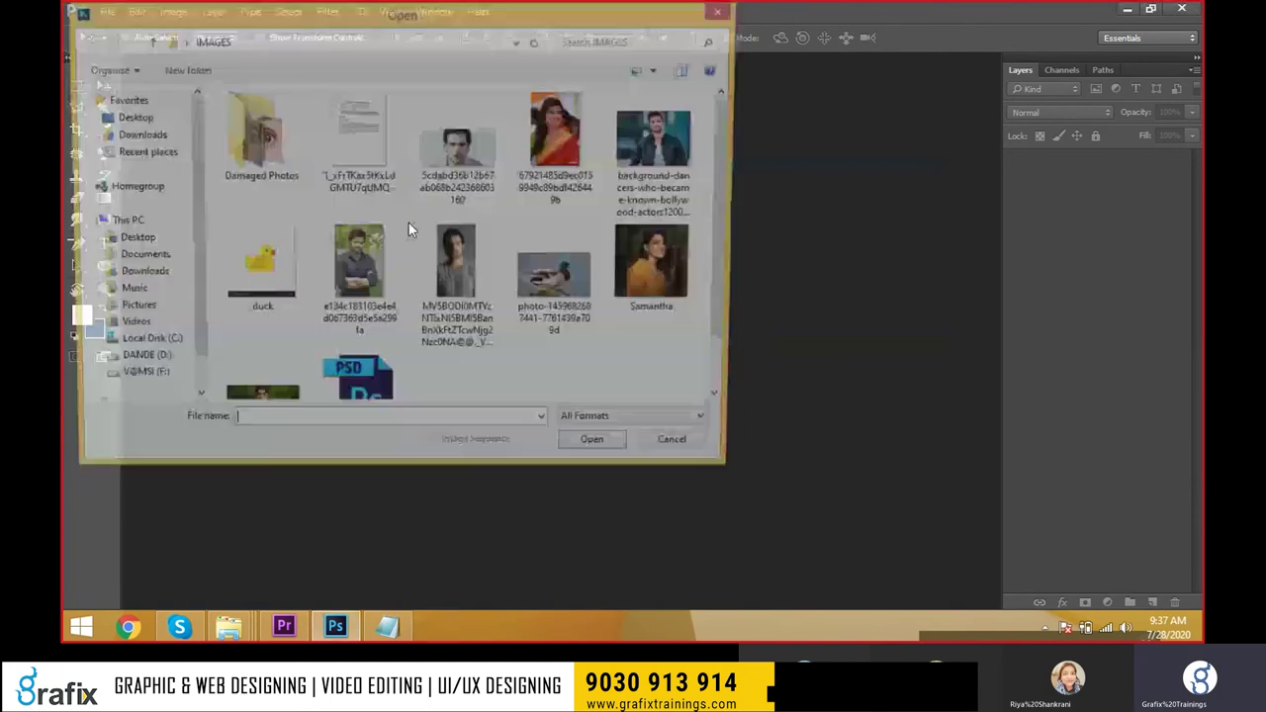
pyautogui.click(427, 254)
pyautogui.doubleClick(427, 255)
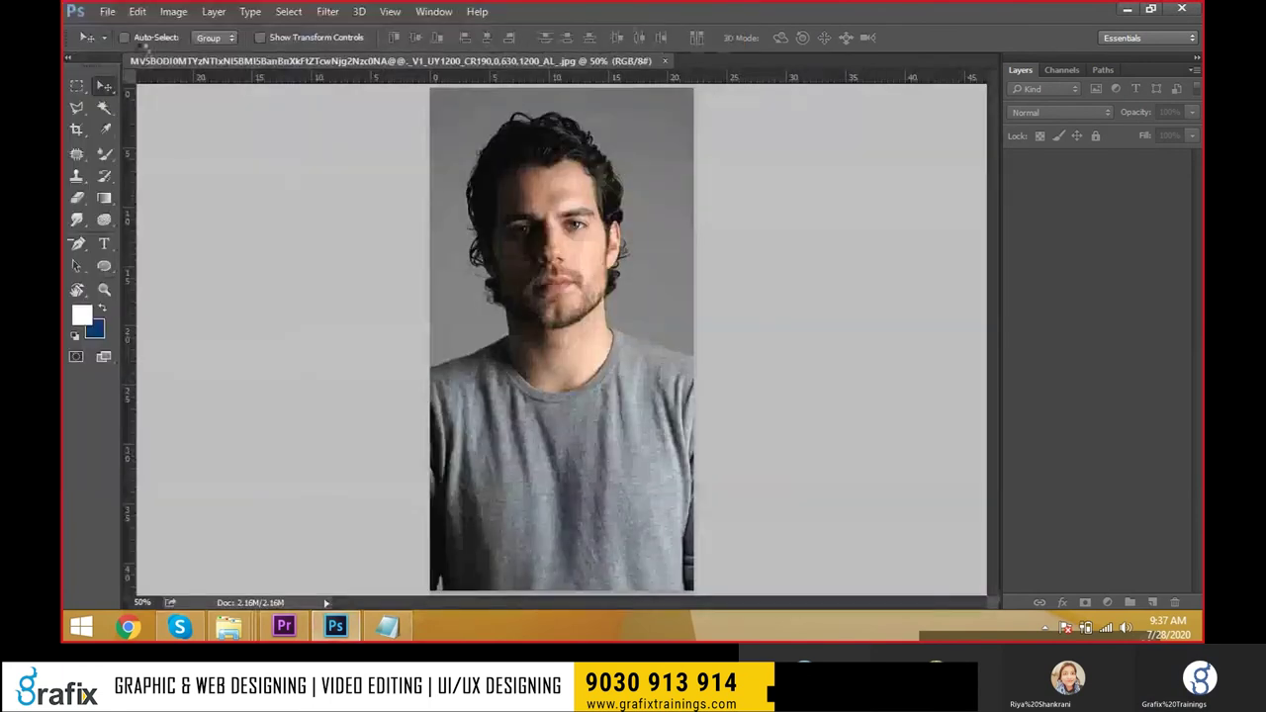
pyautogui.click(107, 11)
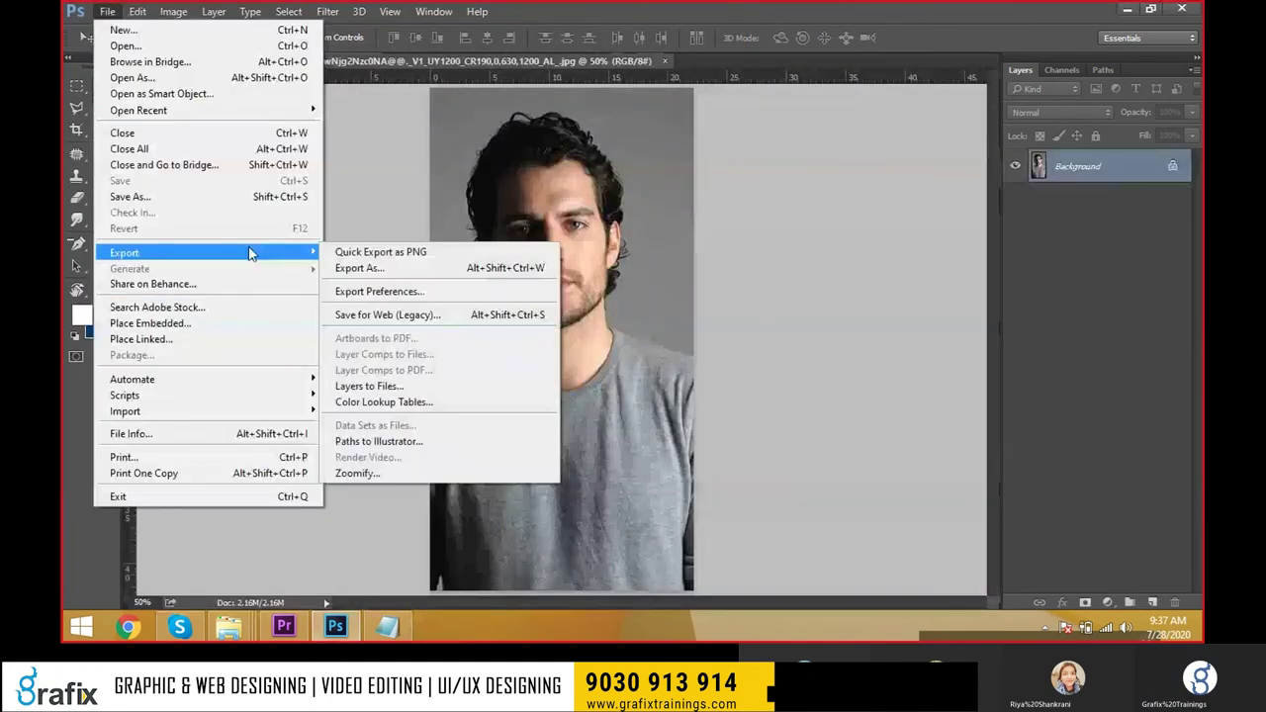
pyautogui.click(257, 193)
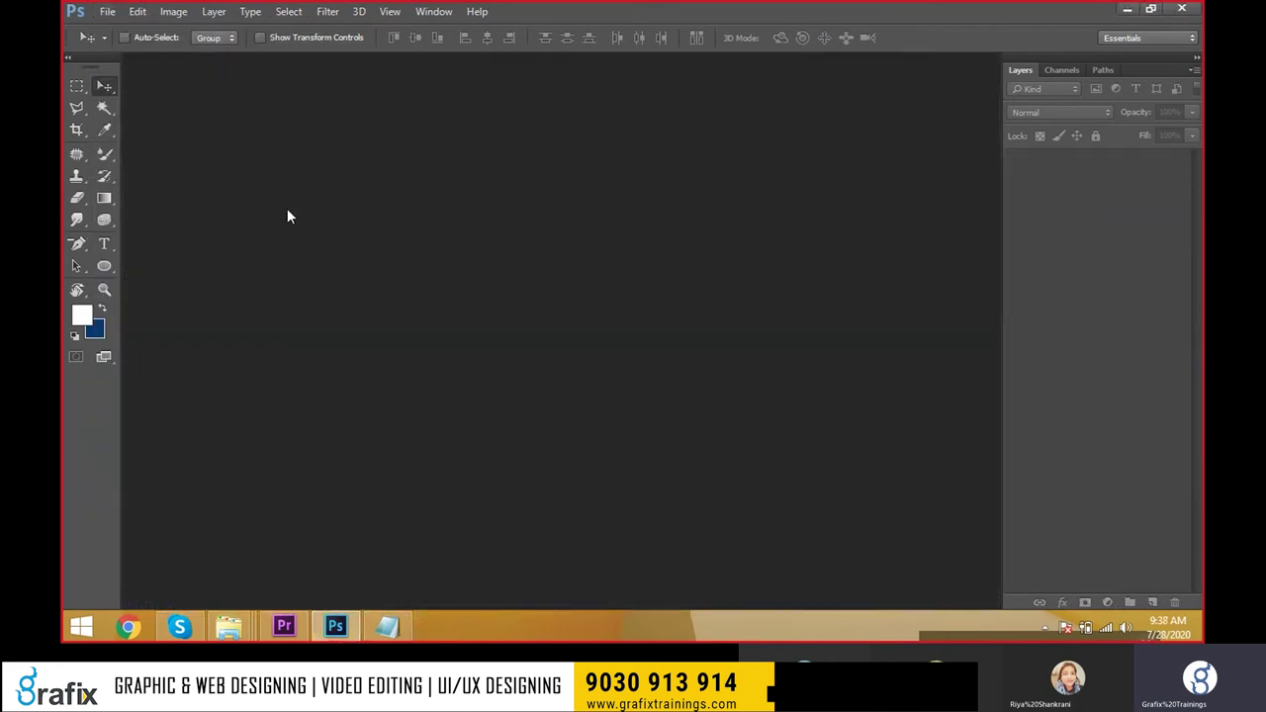
# Try the Samantha photo, dismiss its JPEG parse error, and open duck.jpg instead.
pyautogui.doubleClick(287, 210)
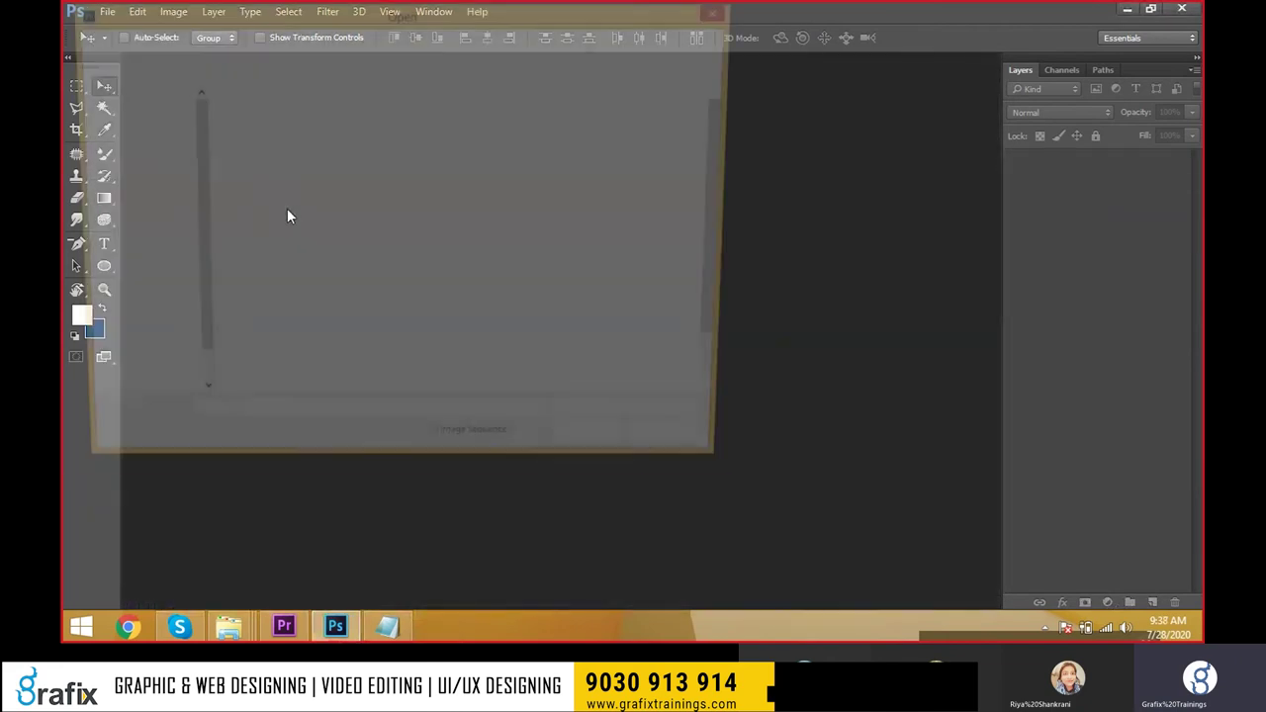
pyautogui.doubleClick(661, 265)
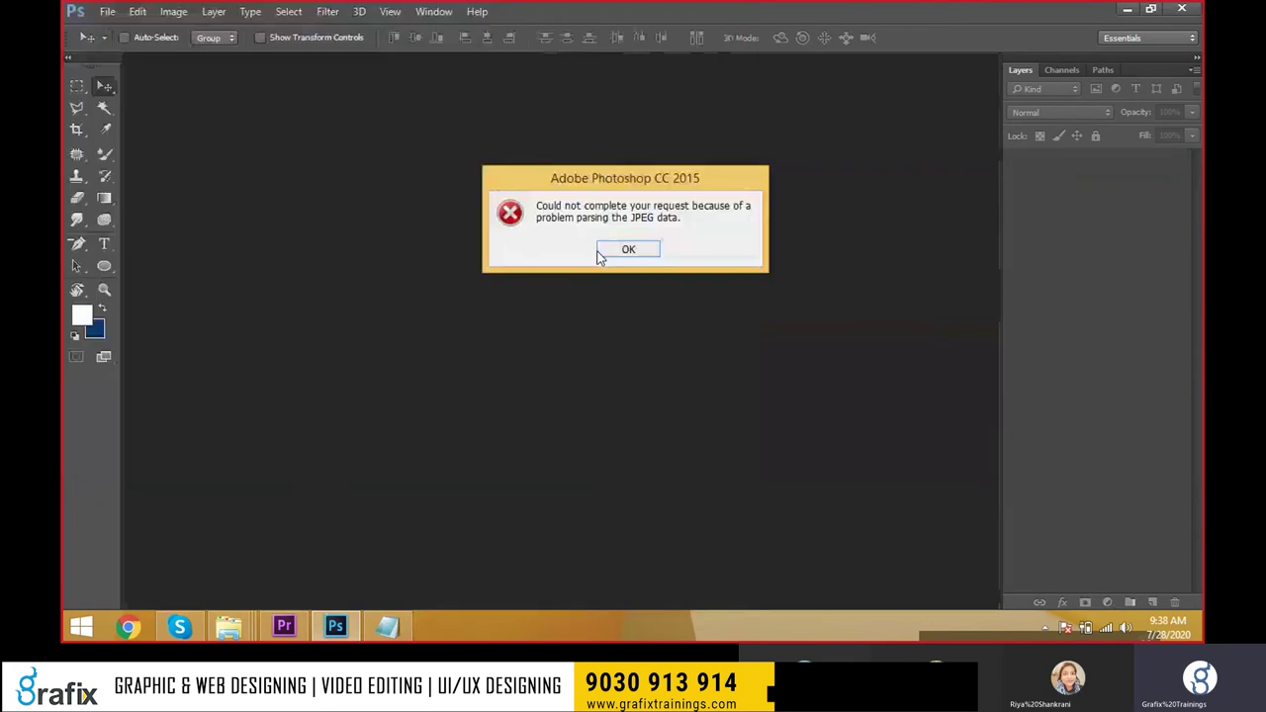
pyautogui.click(600, 254)
pyautogui.doubleClick(600, 264)
pyautogui.click(274, 284)
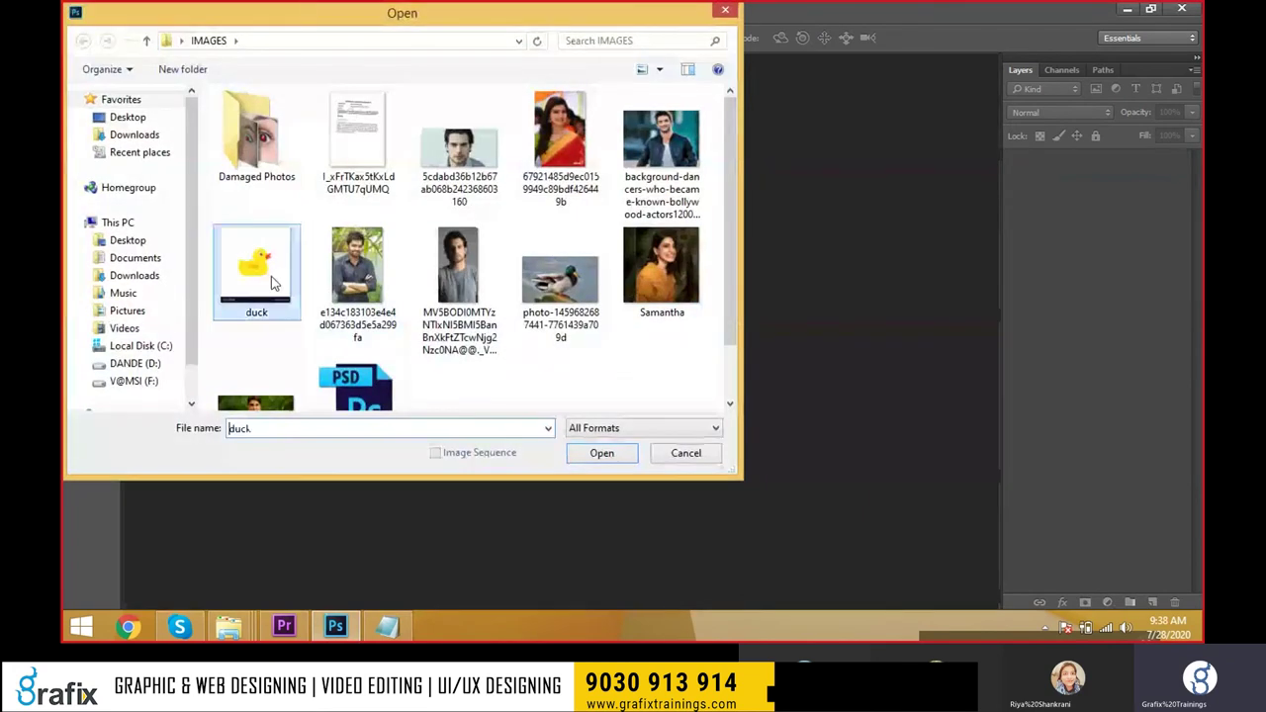
pyautogui.doubleClick(274, 283)
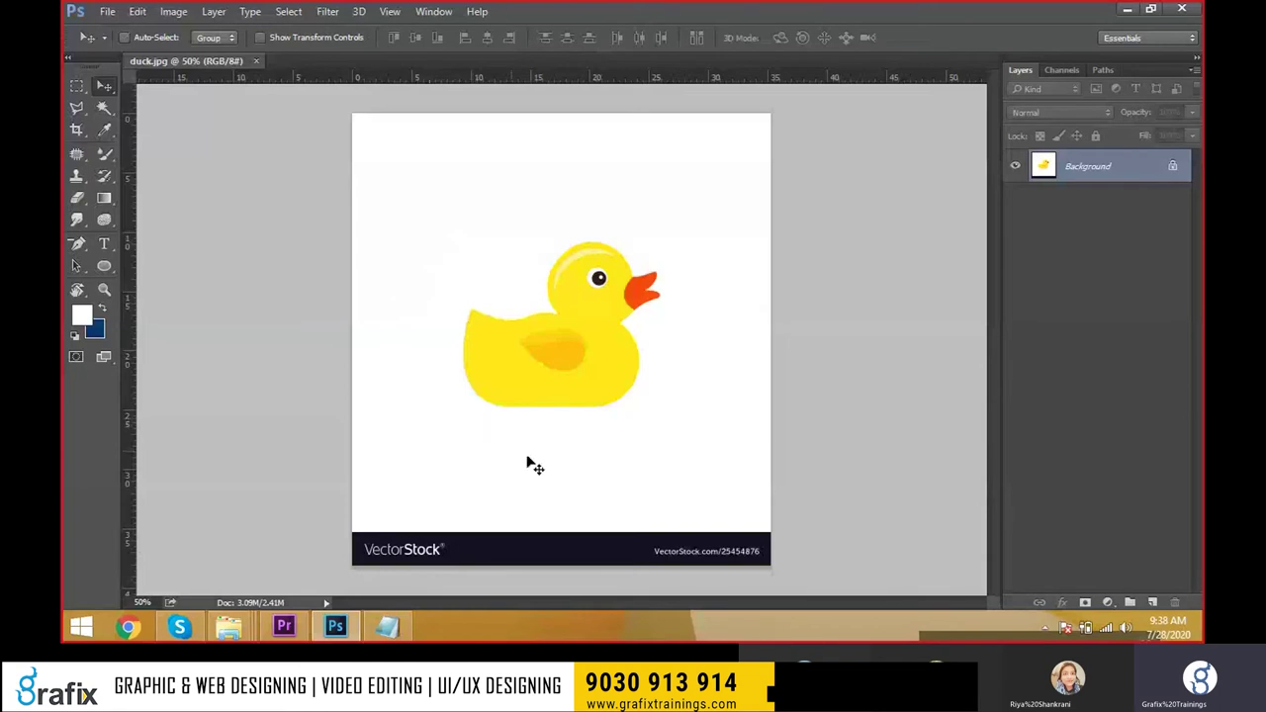
# Crop the duck image above the VectorStock strip and save the JPEG.
pyautogui.press('c')
pyautogui.moveTo(560, 564); pyautogui.dragTo(557, 537)
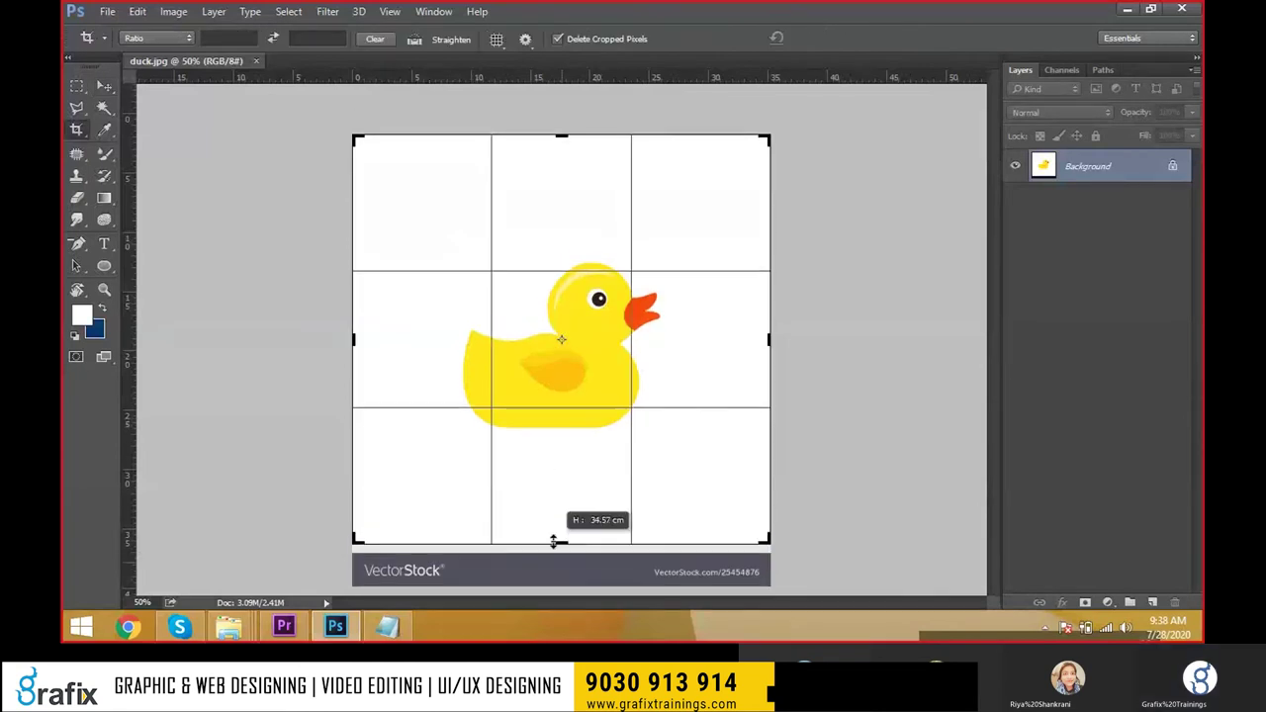
pyautogui.press('Return')
pyautogui.hotkey('ctrl', 's')
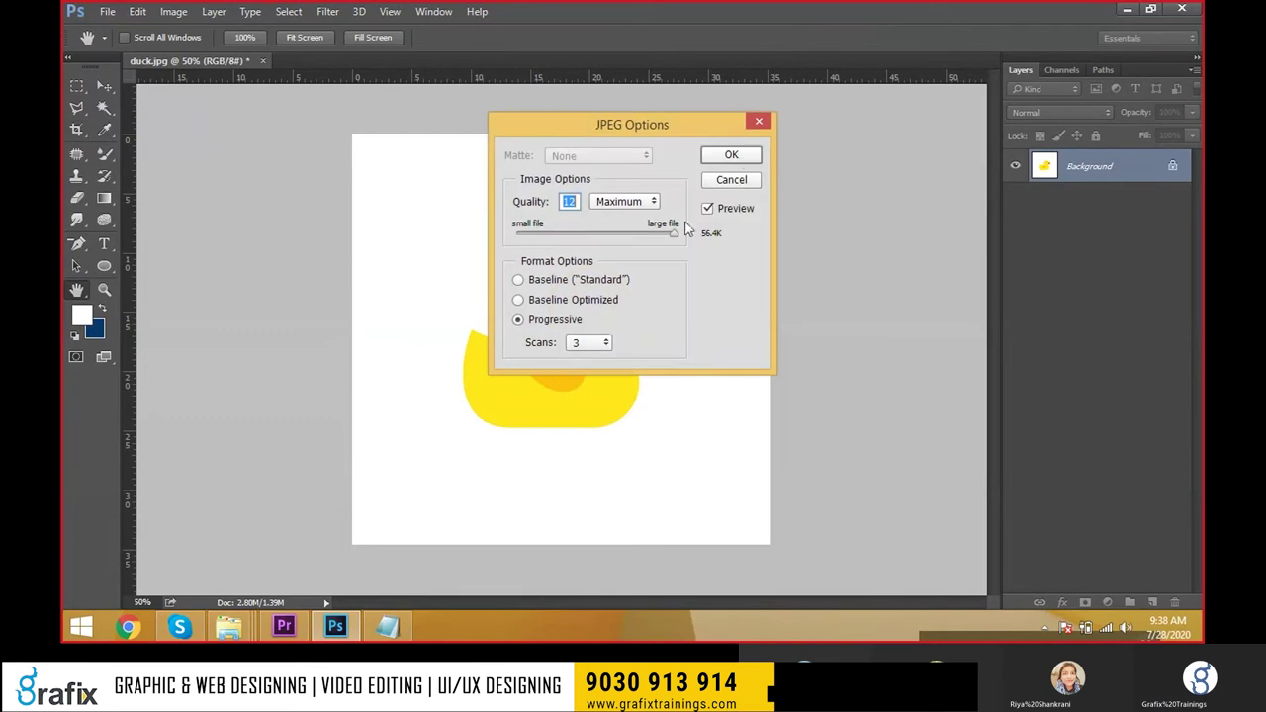
pyautogui.click(743, 158)
pyautogui.press('ctrl')
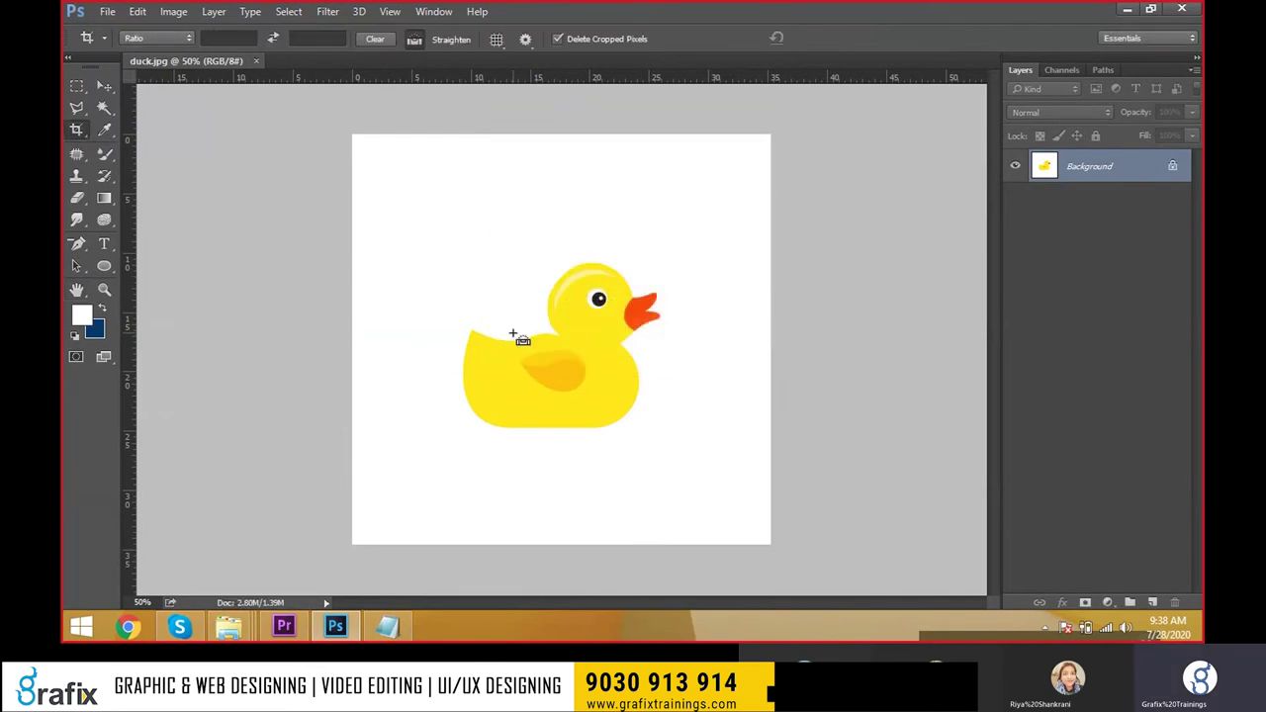
# Save a Photoshop PSD copy named duck-01 to the Desktop.
pyautogui.hotkey('ctrl', 'shift', 's')
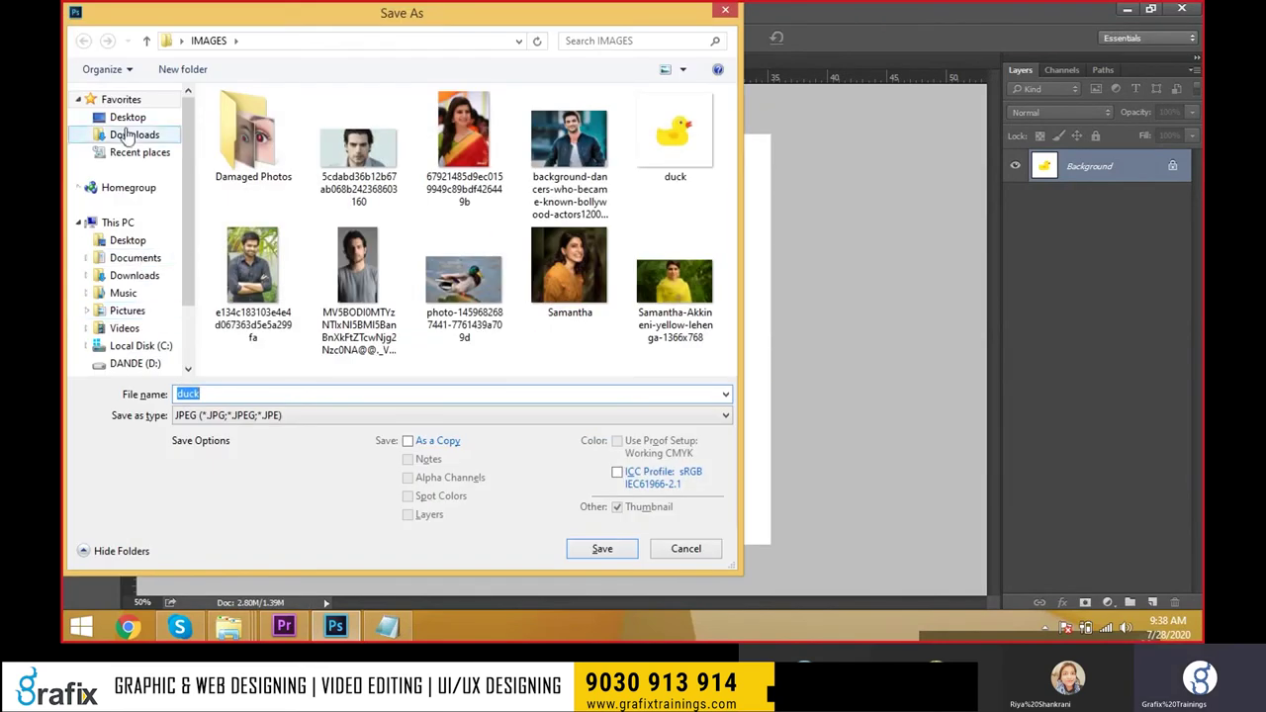
pyautogui.click(128, 117)
pyautogui.press('Escape')
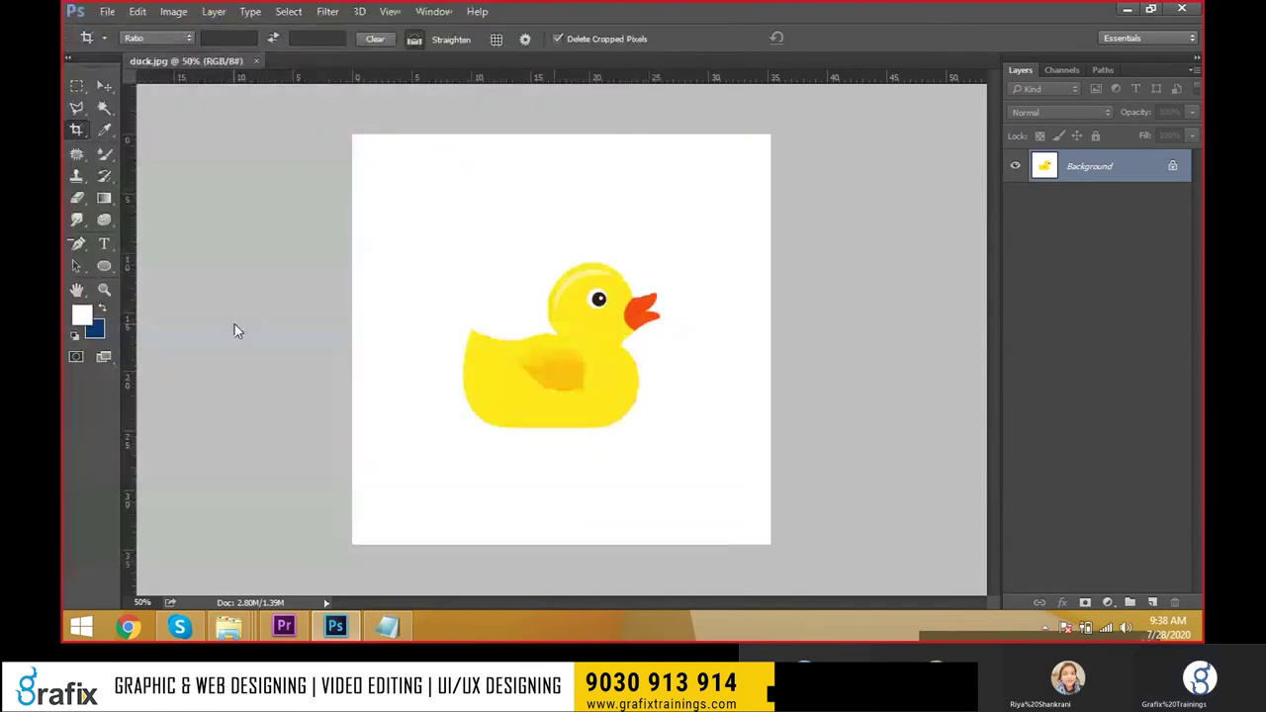
pyautogui.hotkey('ctrl', 'shift', 's')
pyautogui.click(128, 116)
pyautogui.click(294, 393)
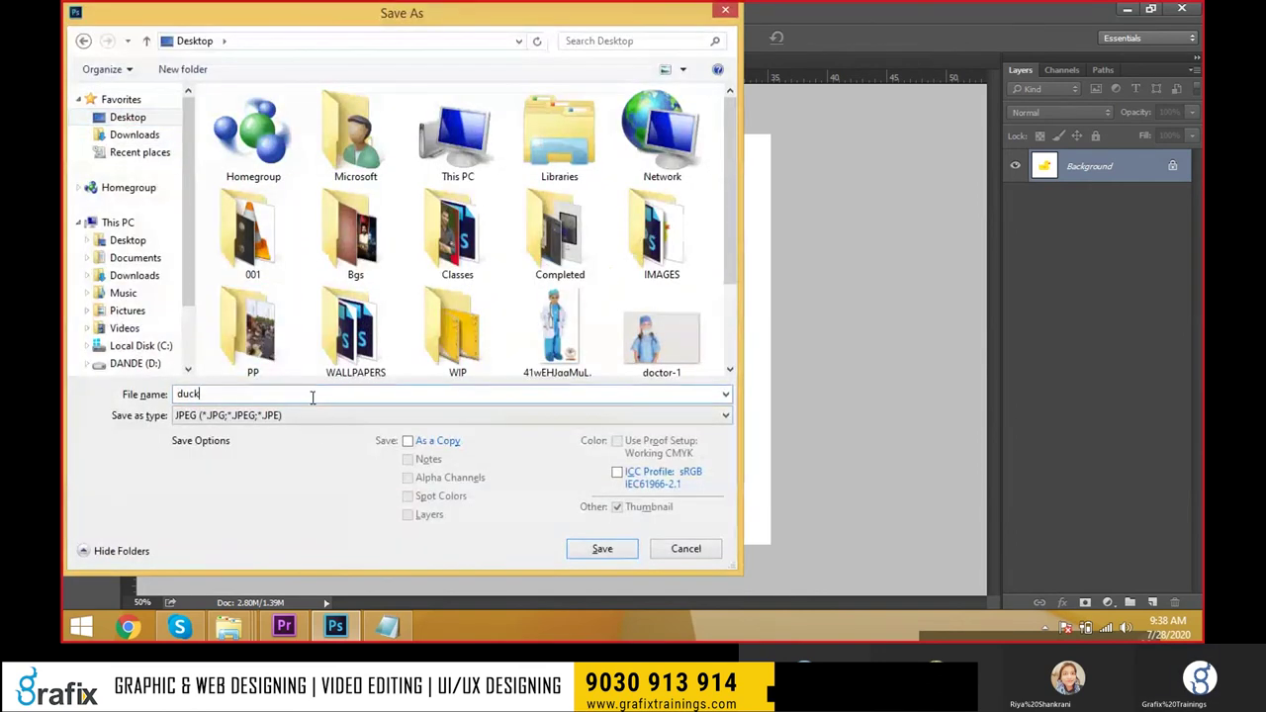
pyautogui.click(315, 415)
pyautogui.click(287, 133)
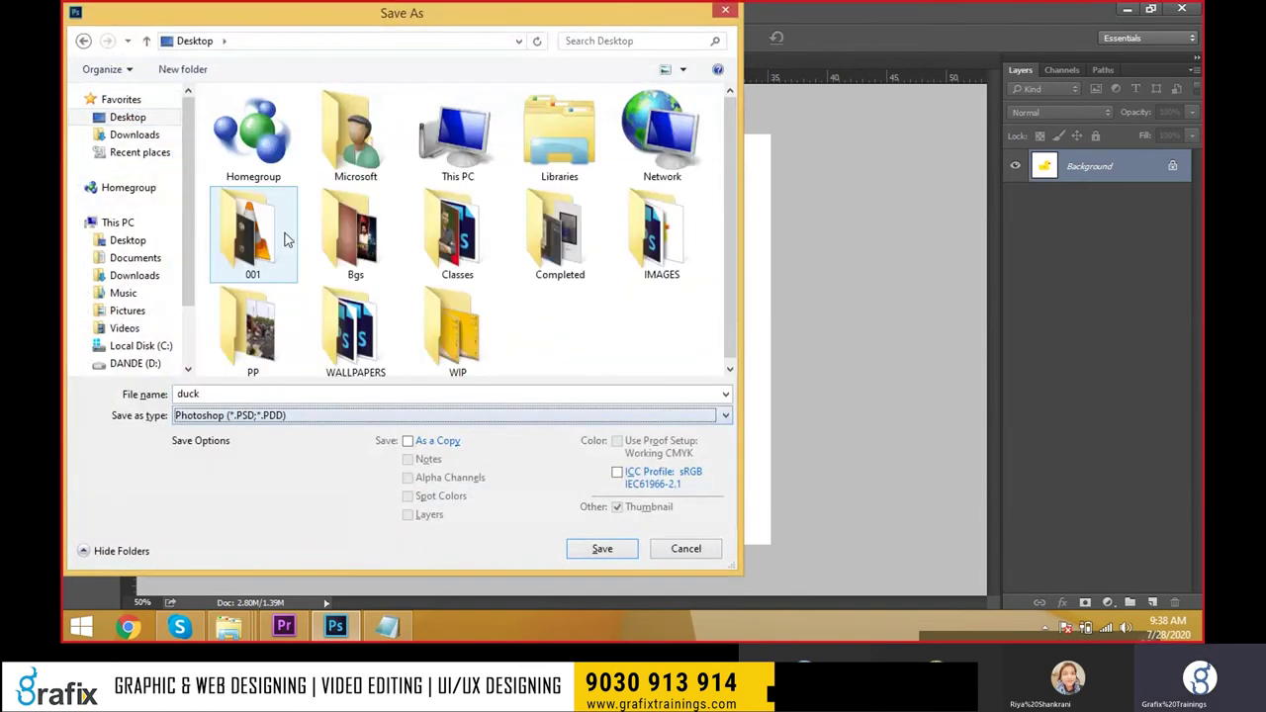
pyautogui.click(360, 391)
pyautogui.write('-01')
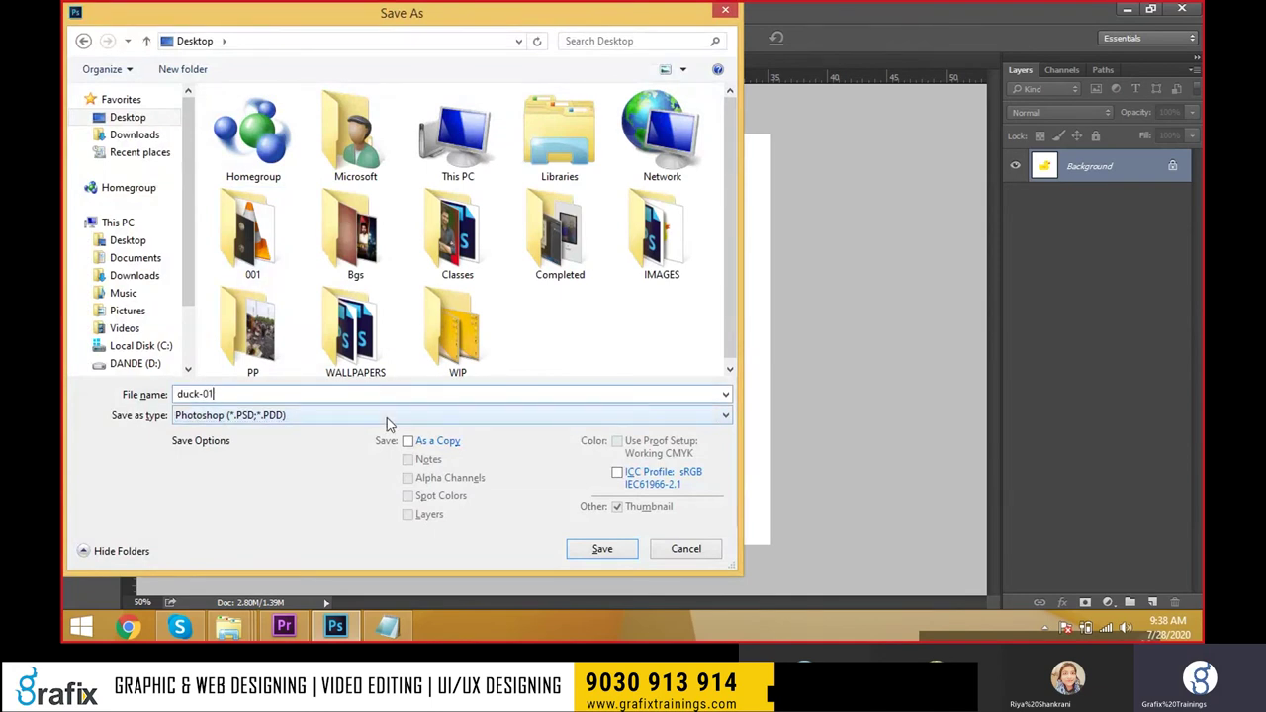
pyautogui.press('Return')
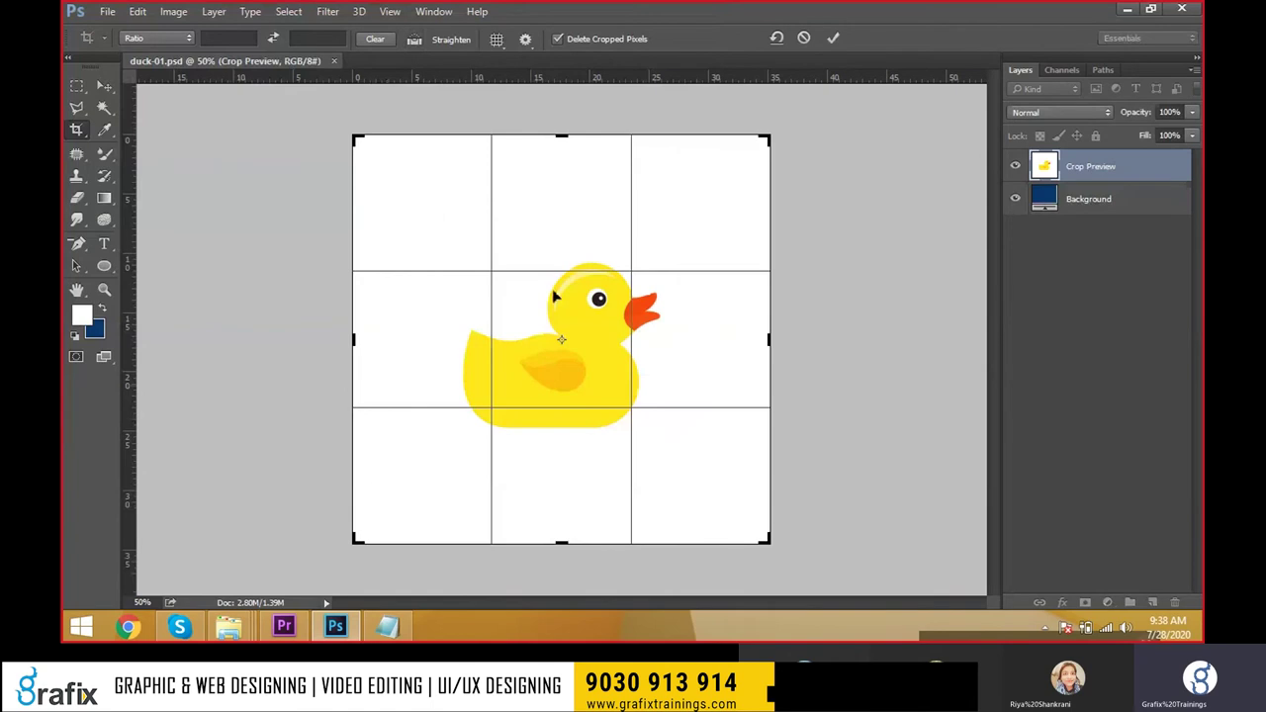
pyautogui.press('Return')
pyautogui.press('v')
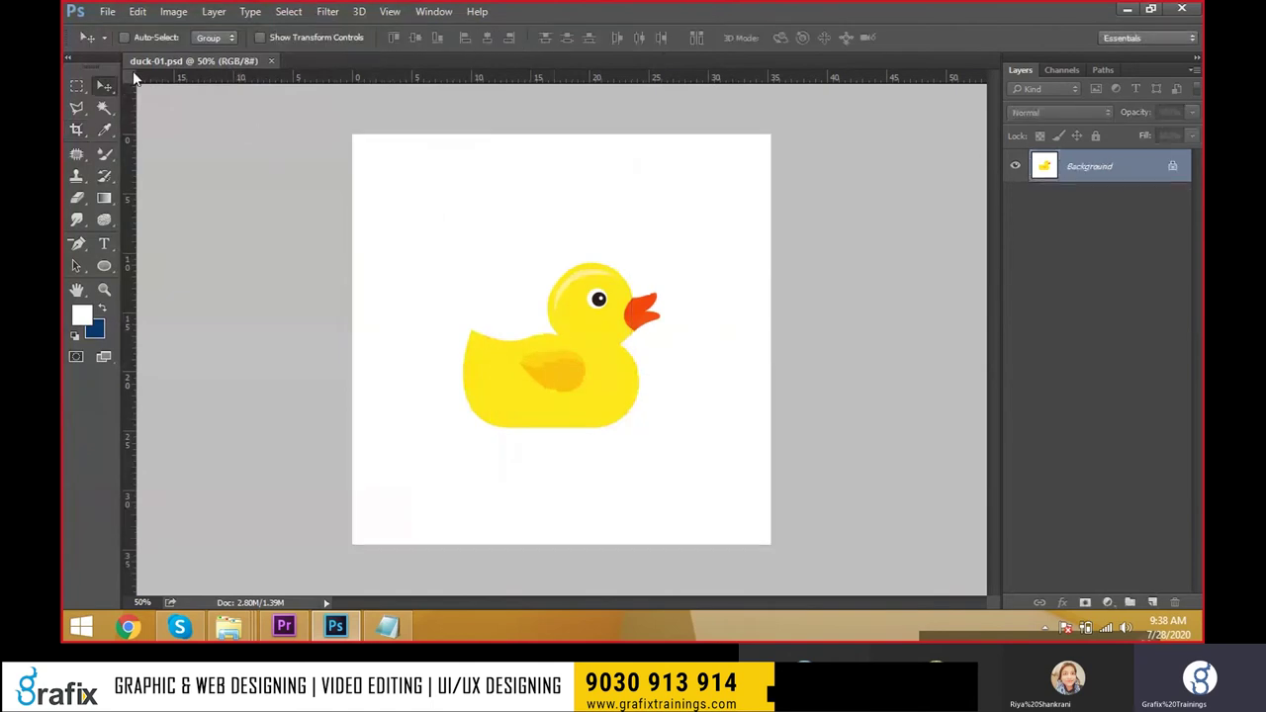
# Save another copy of the duck image as duck-02.psd.
pyautogui.click(107, 11)
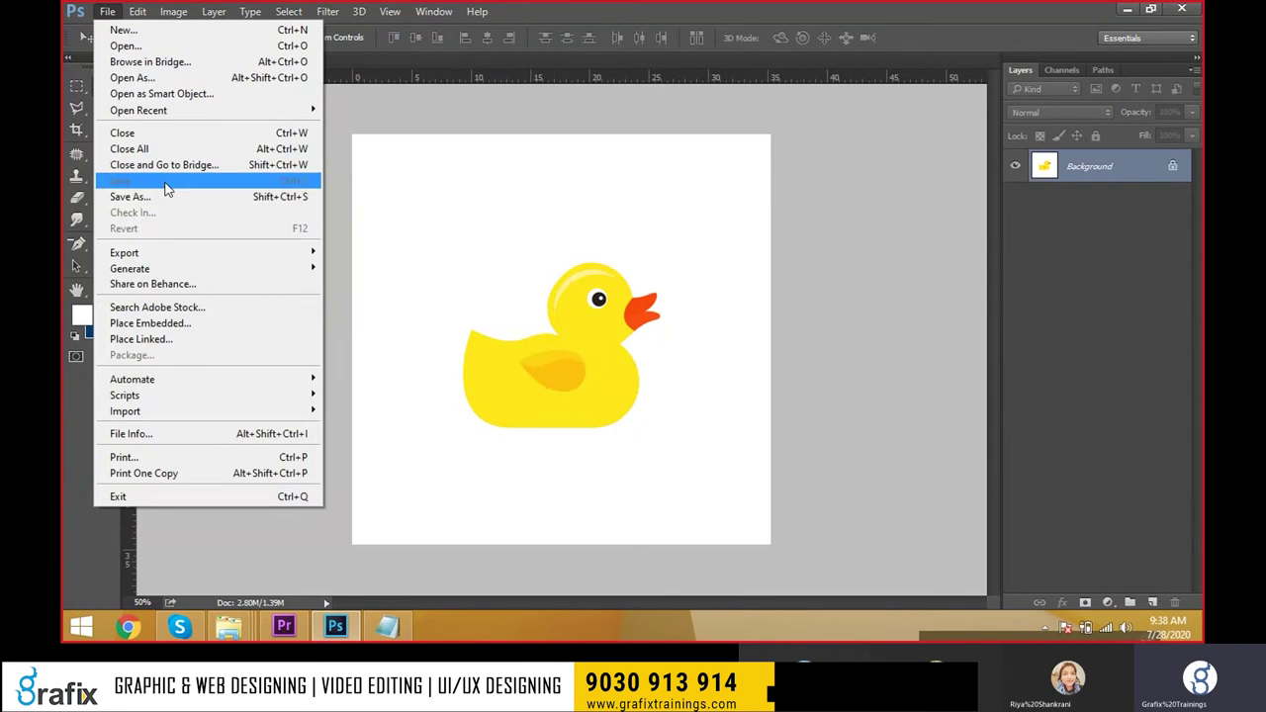
pyautogui.press('Escape')
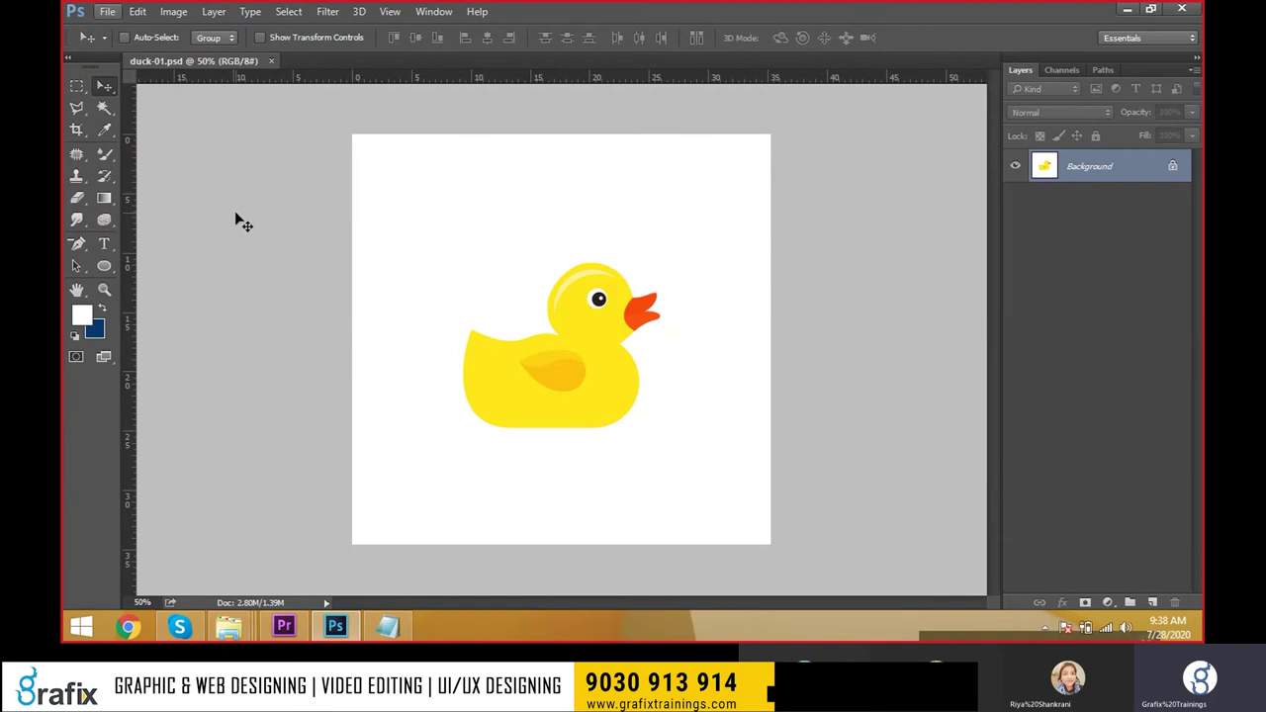
pyautogui.click(107, 11)
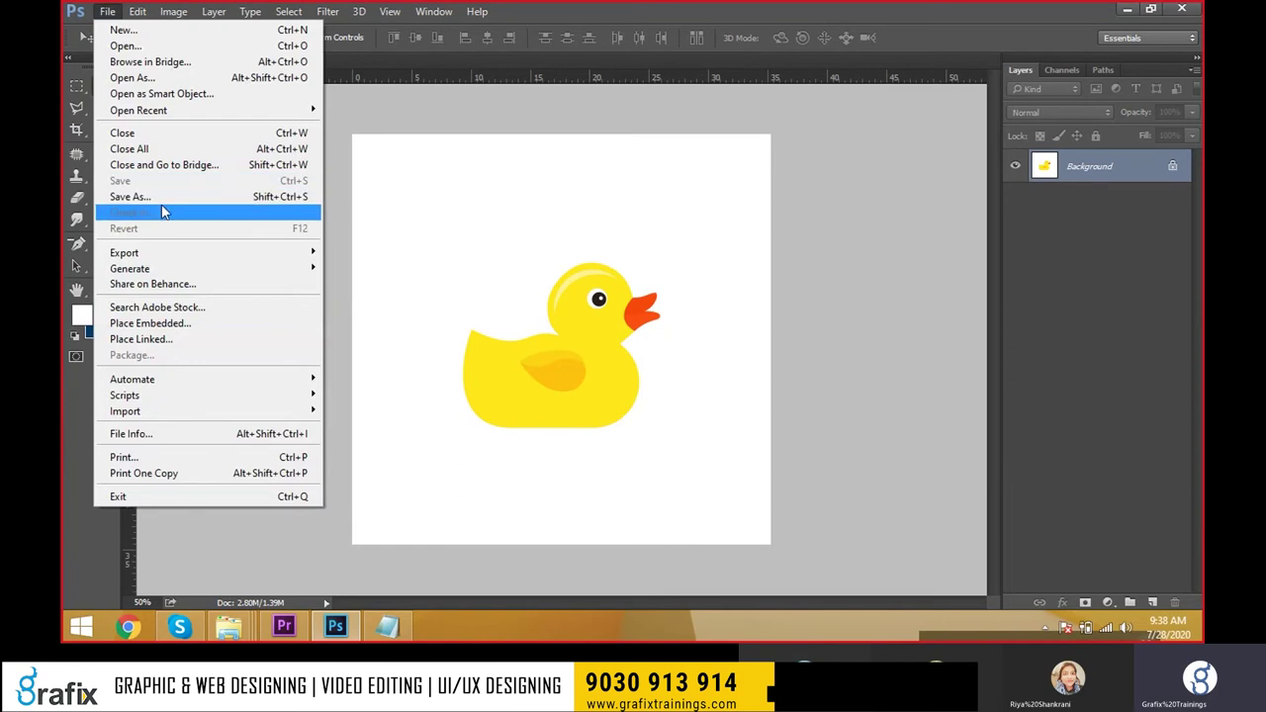
pyautogui.click(149, 197)
pyautogui.press('BackSpace')
pyautogui.write('2')
pyautogui.press('Return')
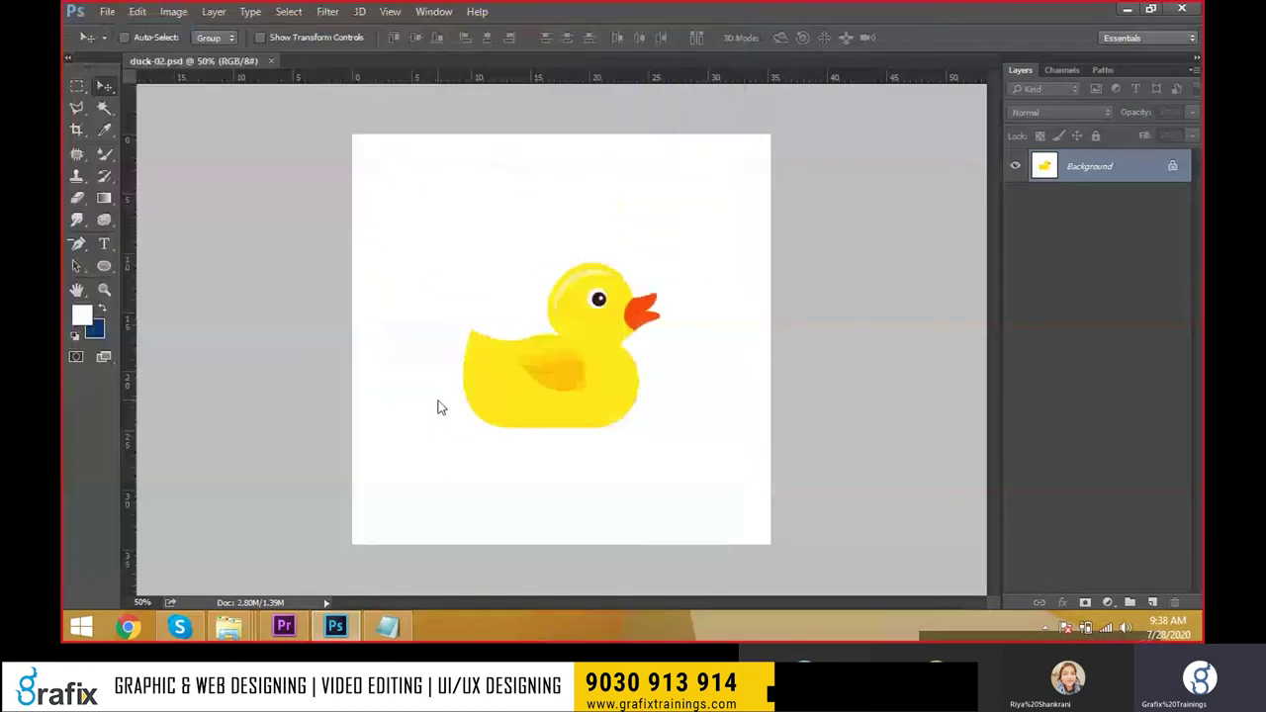
# Close the document and arrange duck-01 and duck-02 side by side on the desktop.
pyautogui.hotkey('ctrl', 'w')
pyautogui.press('super+d')
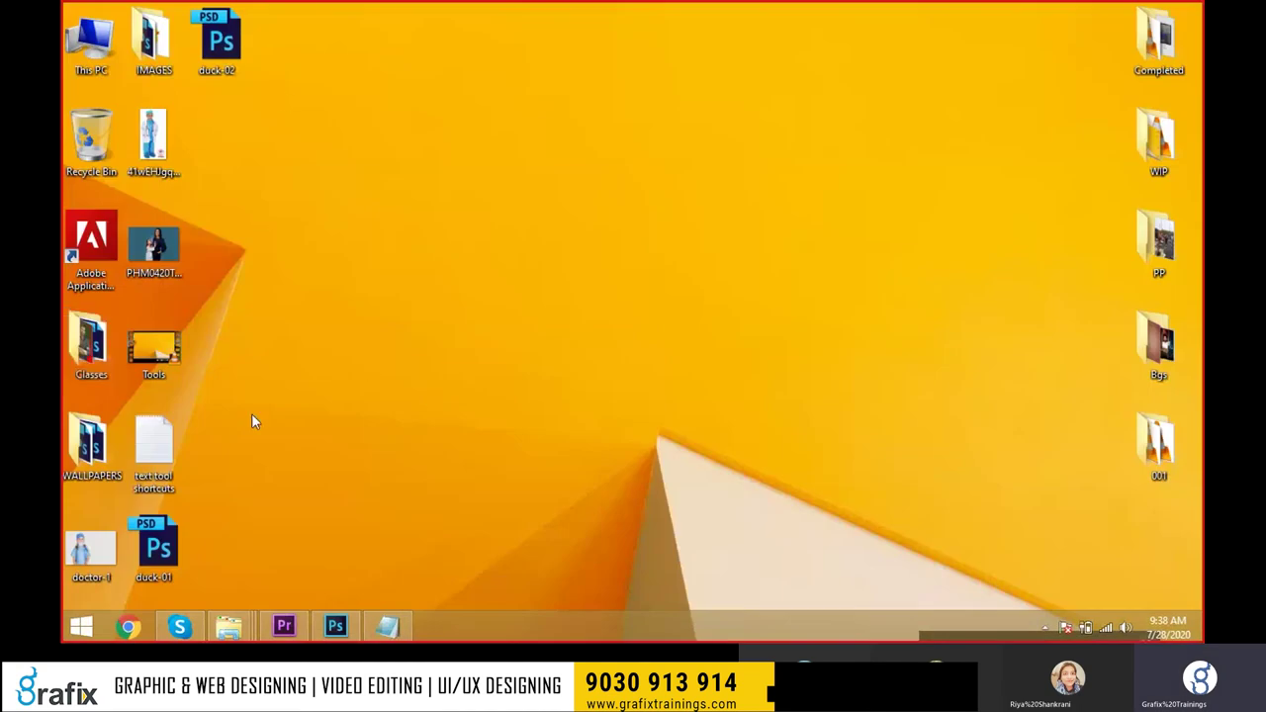
pyautogui.moveTo(153, 549); pyautogui.dragTo(406, 144)
pyautogui.moveTo(237, 55)
pyautogui.mouseDown()
pyautogui.moveTo(330, 143)
pyautogui.moveTo(524, 151)
pyautogui.mouseUp()
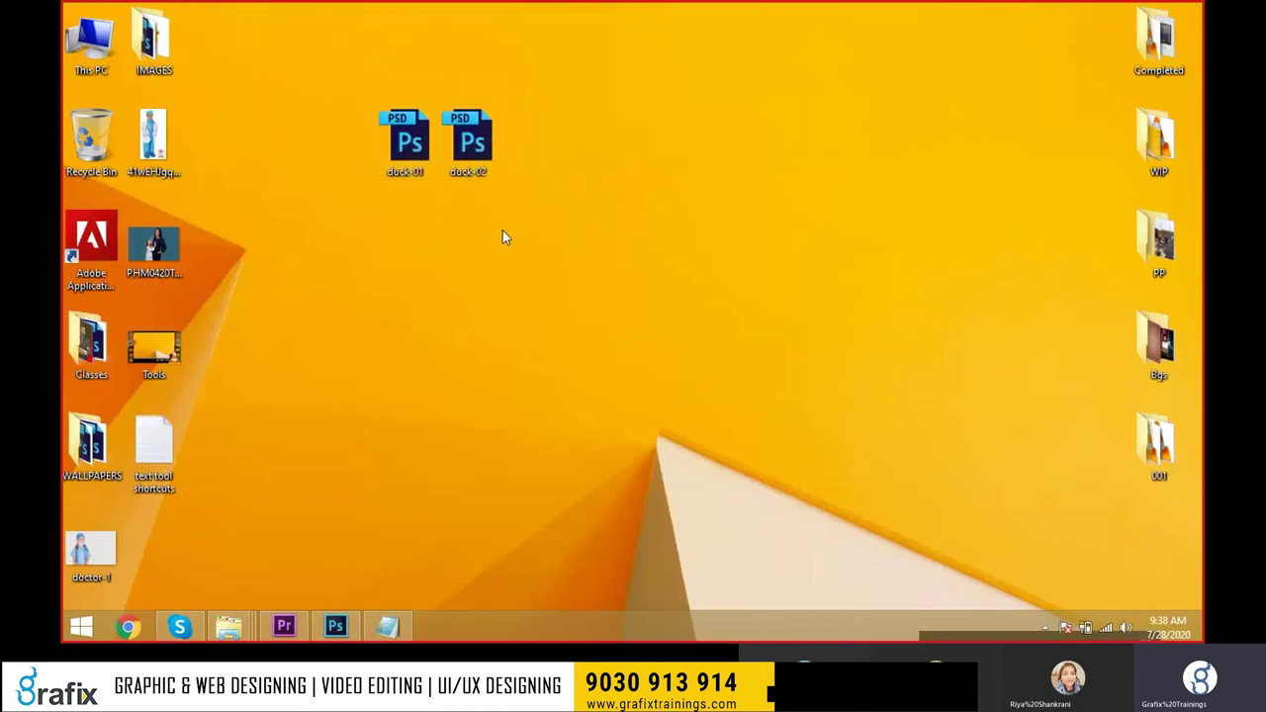
pyautogui.click(404, 147)
# Reopen duck-01, dismiss the locked-layer error, and switch between duck-01 and duck-02.
pyautogui.doubleClick(402, 146)
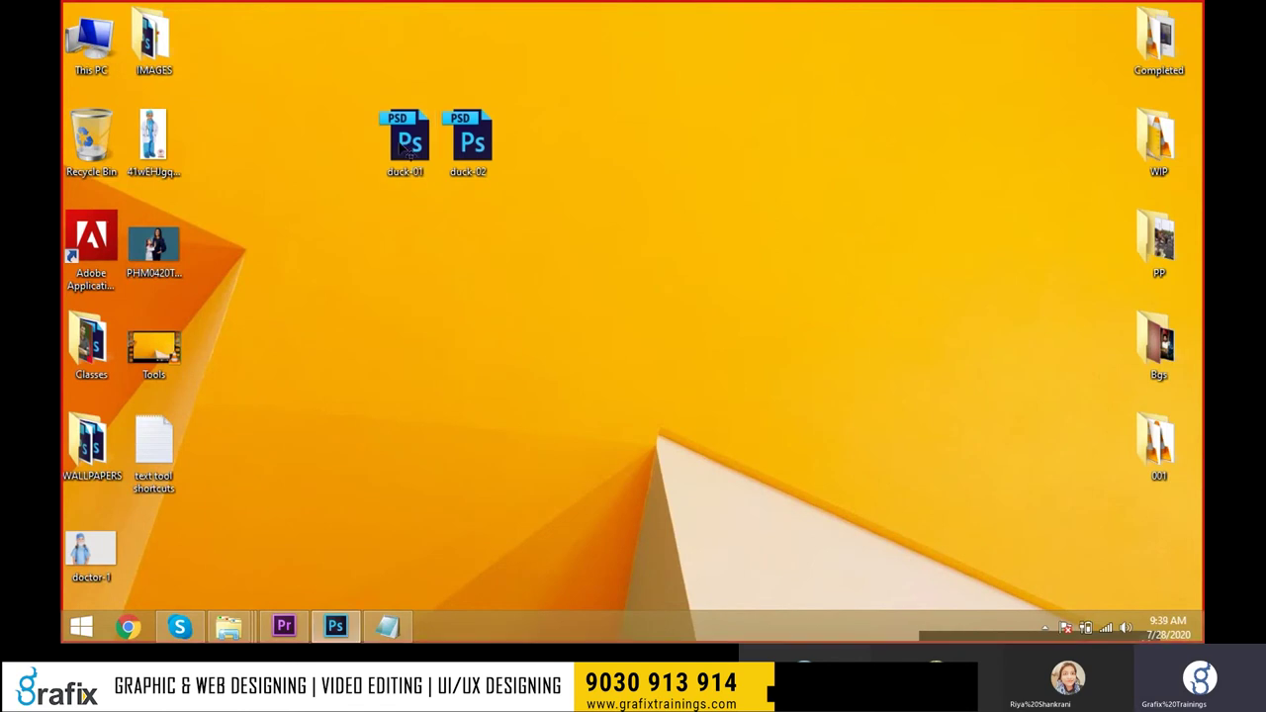
pyautogui.press('super+d')
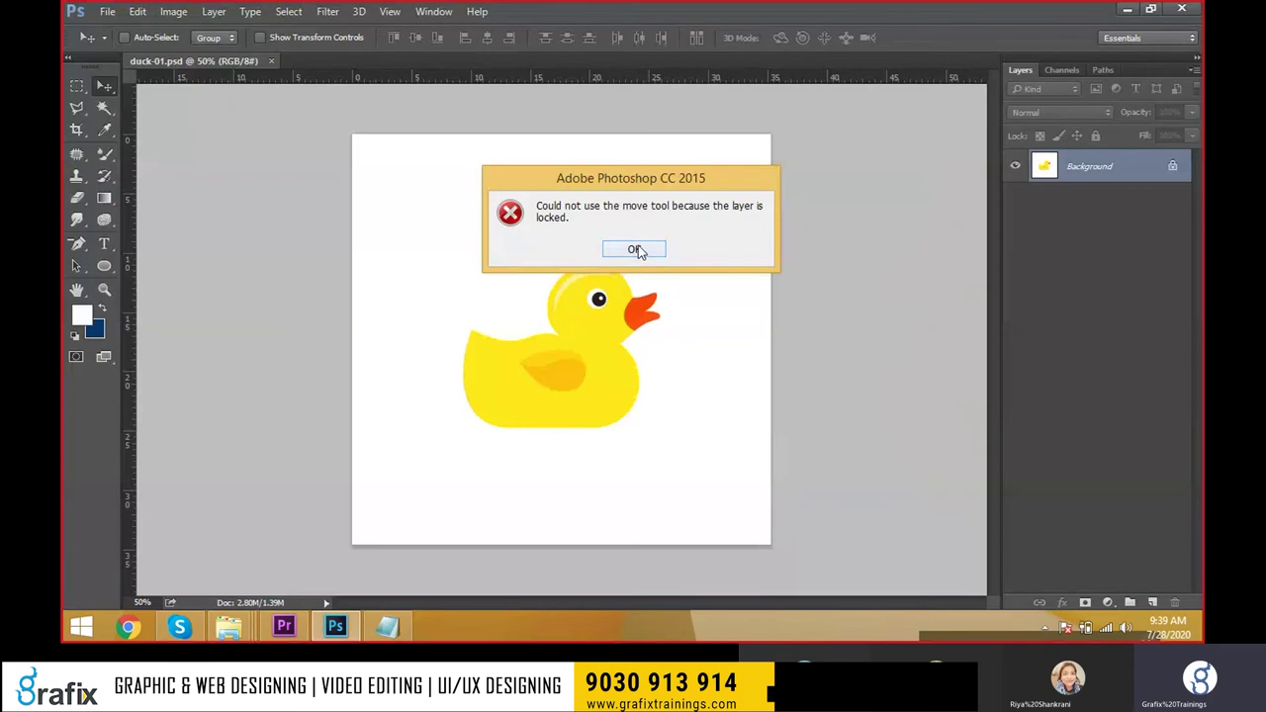
pyautogui.click(638, 252)
pyautogui.click(232, 60)
pyautogui.click(305, 62)
pyautogui.click(213, 65)
pyautogui.click(307, 60)
# Save the duck-02 document as a new copy named duck-03.psd.
pyautogui.click(107, 11)
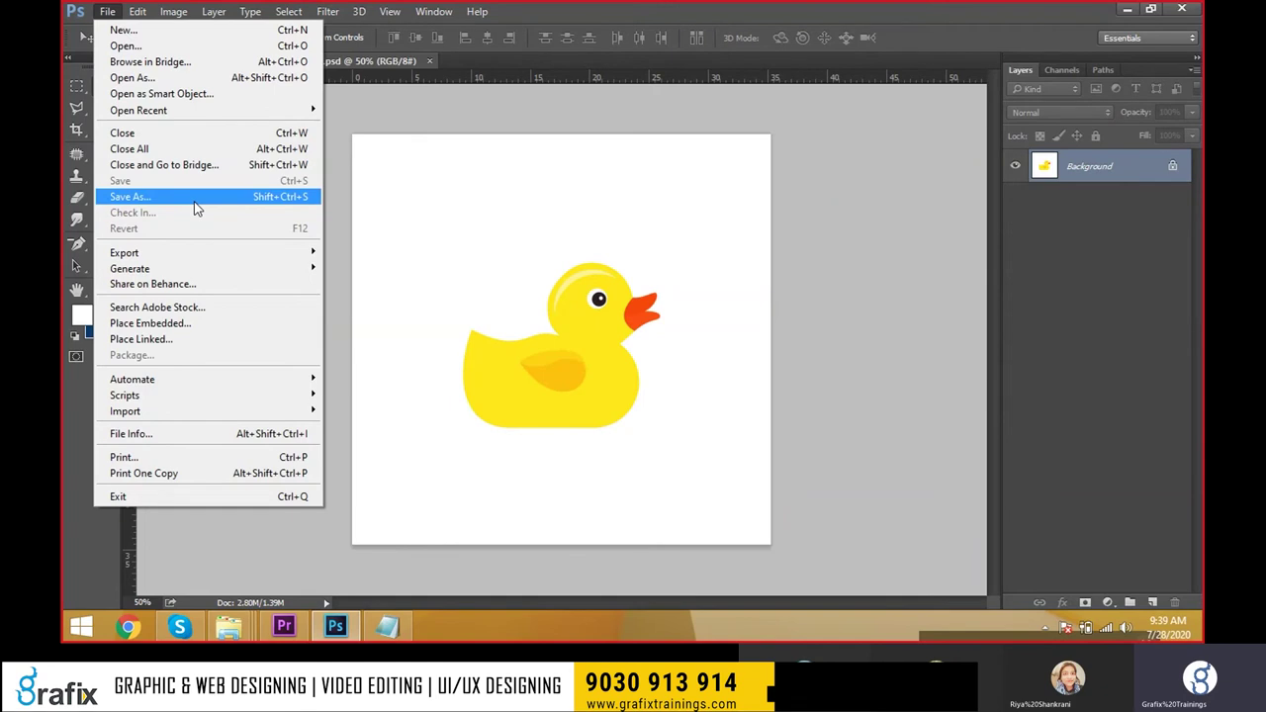
pyautogui.click(195, 207)
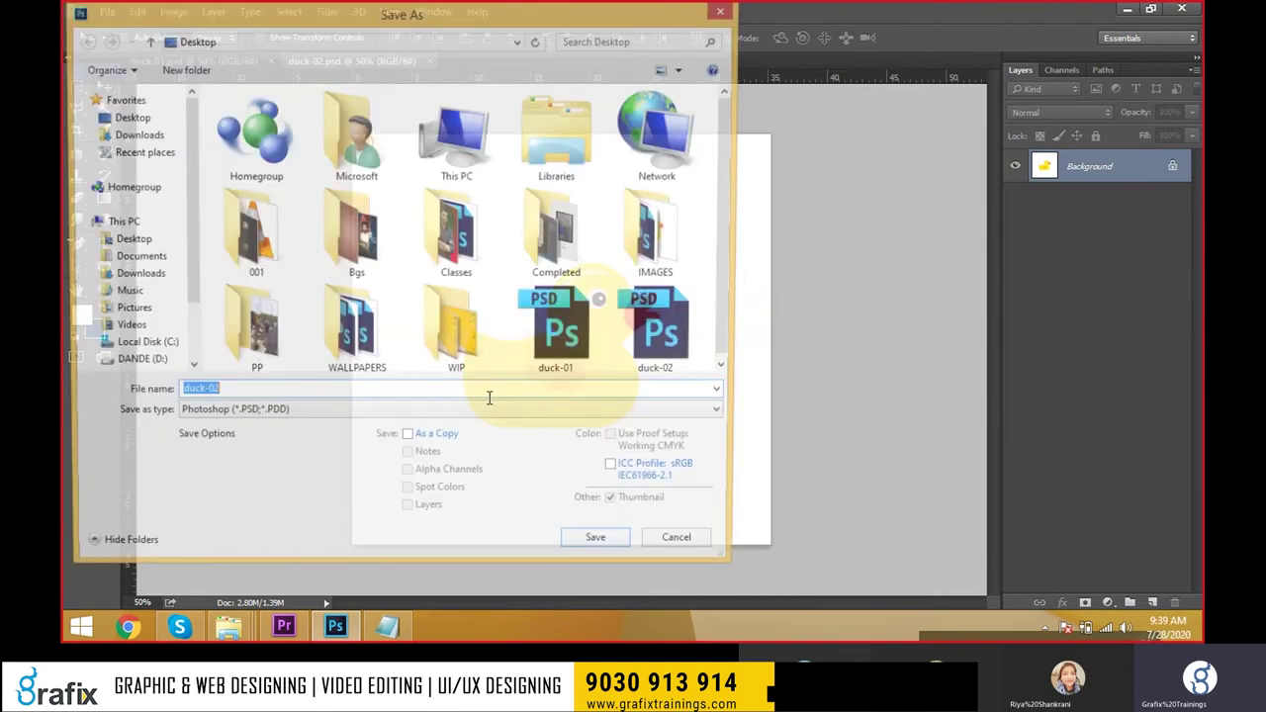
pyautogui.click(476, 396)
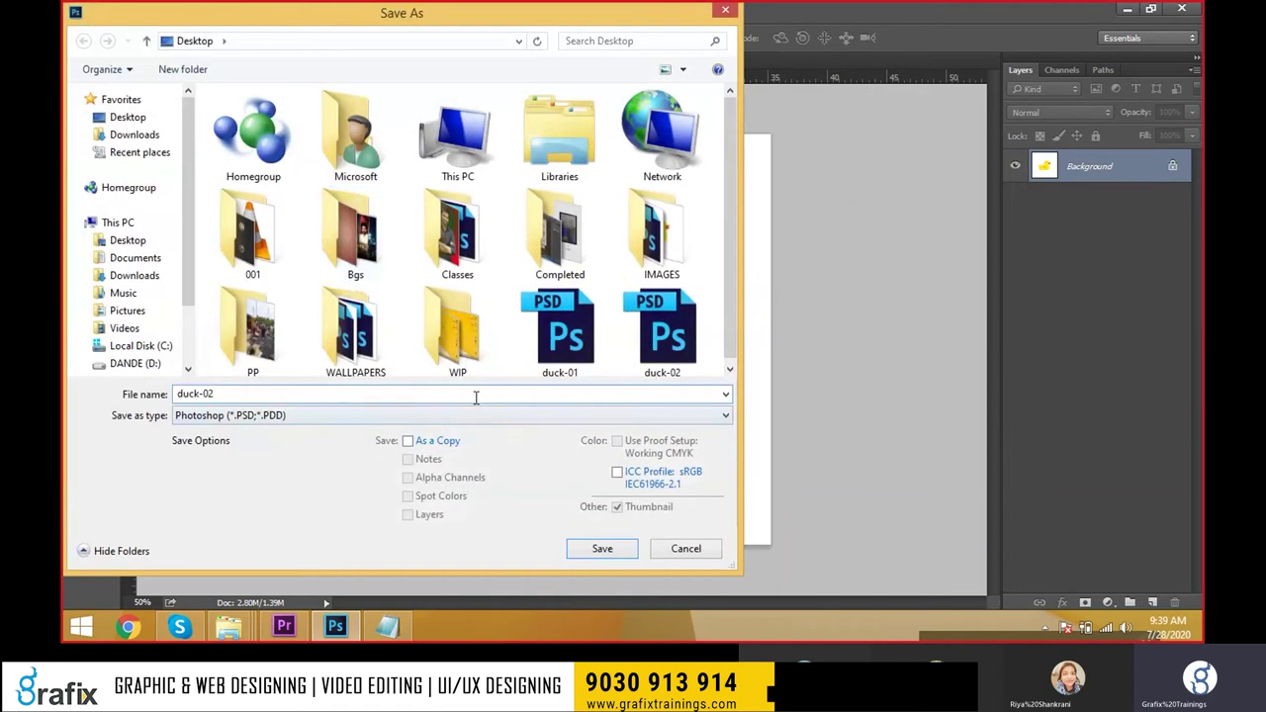
pyautogui.press('BackSpace')
pyautogui.write('3')
pyautogui.press('Return')
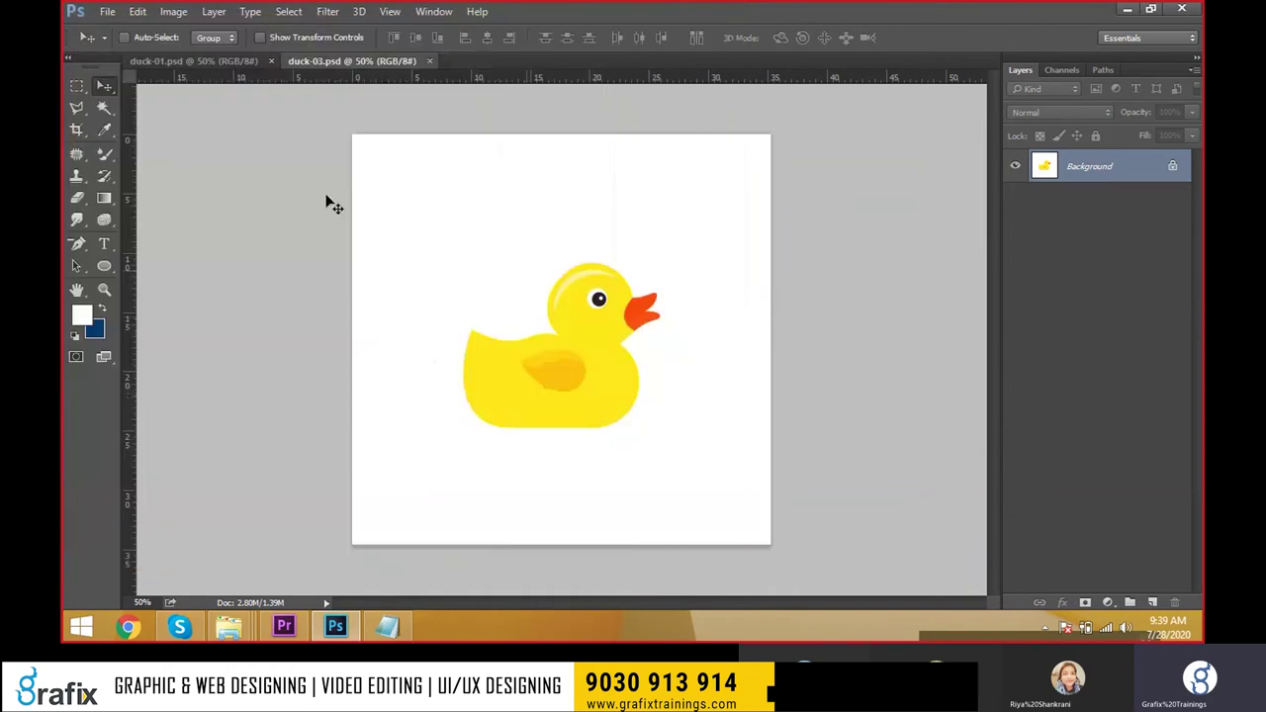
pyautogui.click(107, 11)
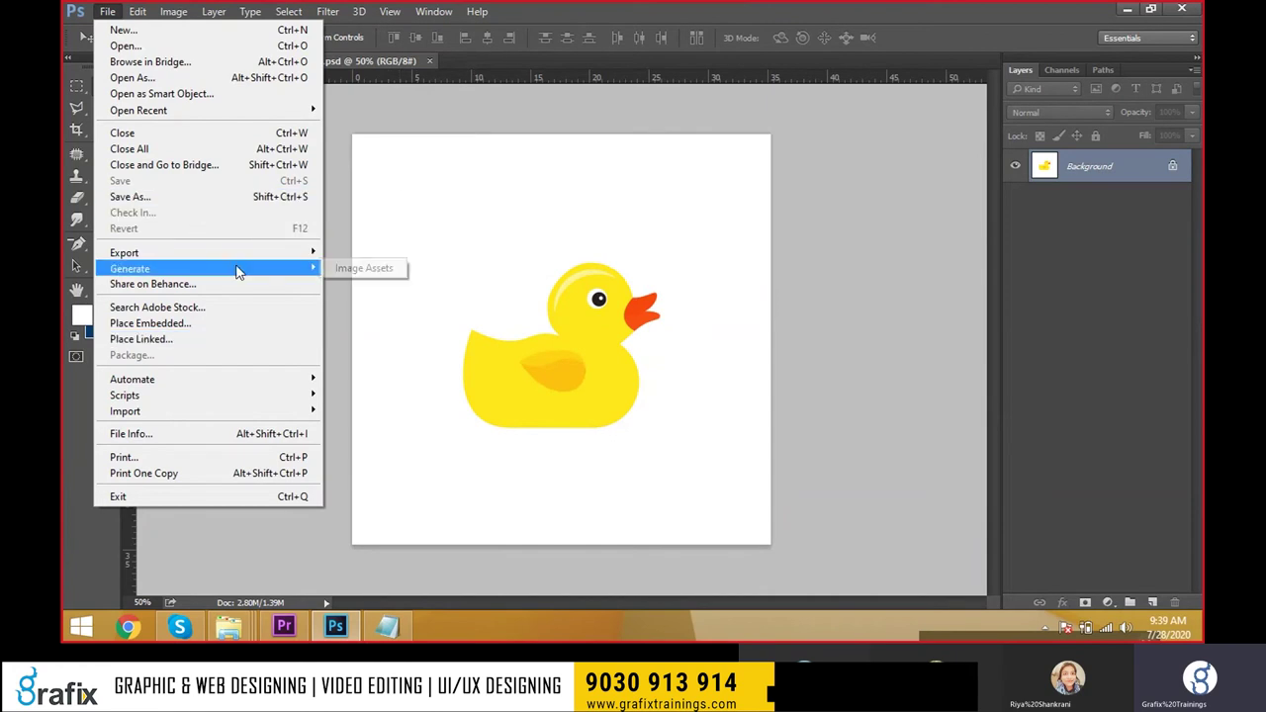
pyautogui.moveTo(125, 252)
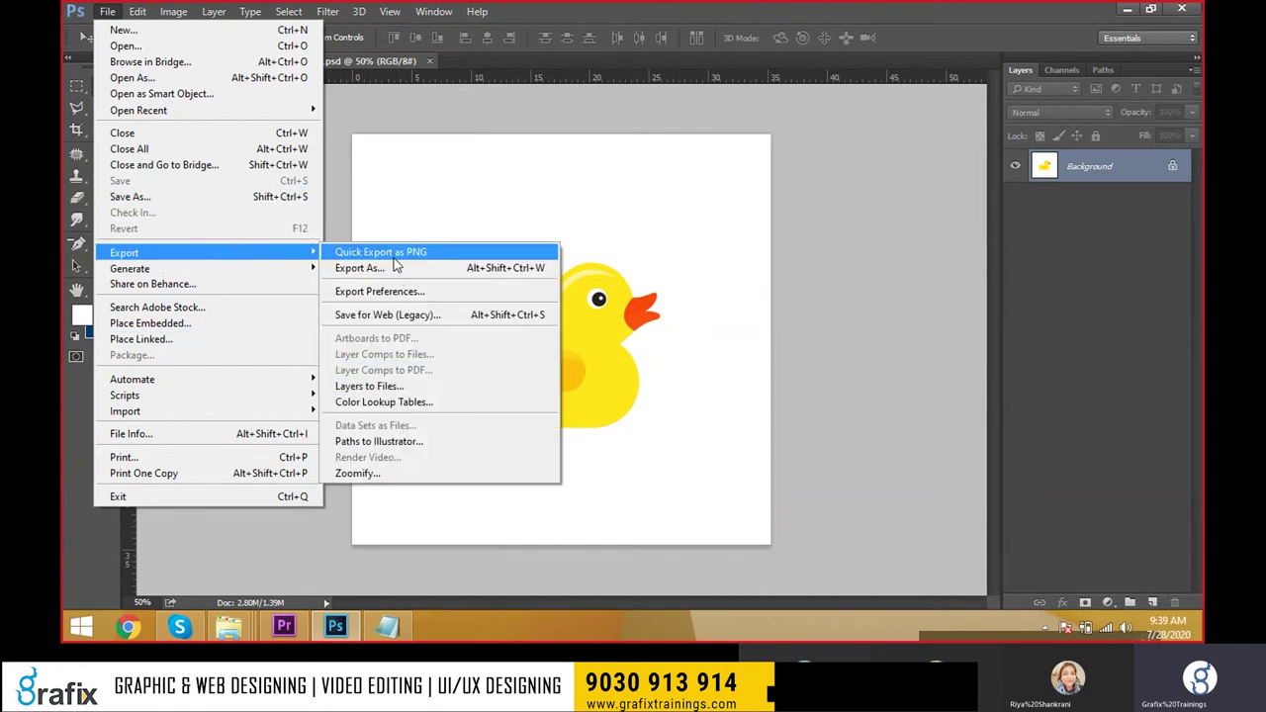
# Quick Export the duck image as a PNG to the Desktop.
pyautogui.click(395, 253)
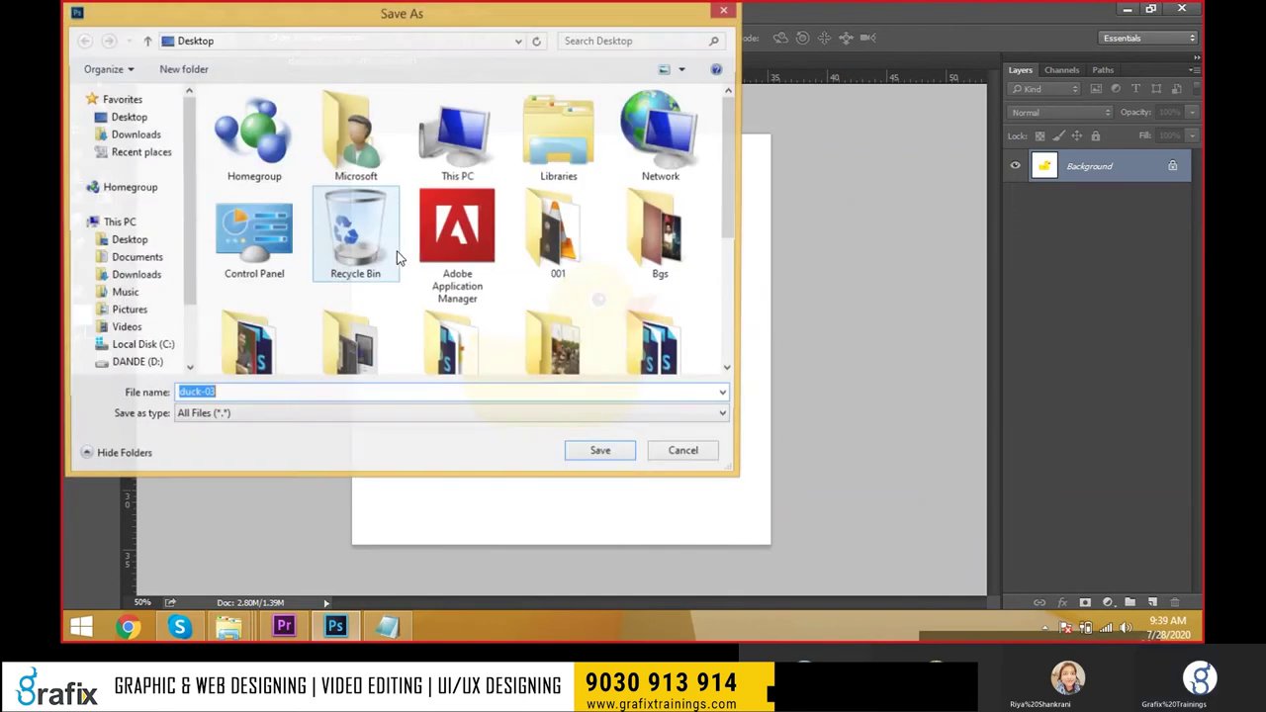
pyautogui.click(130, 242)
pyautogui.click(359, 419)
pyautogui.click(366, 433)
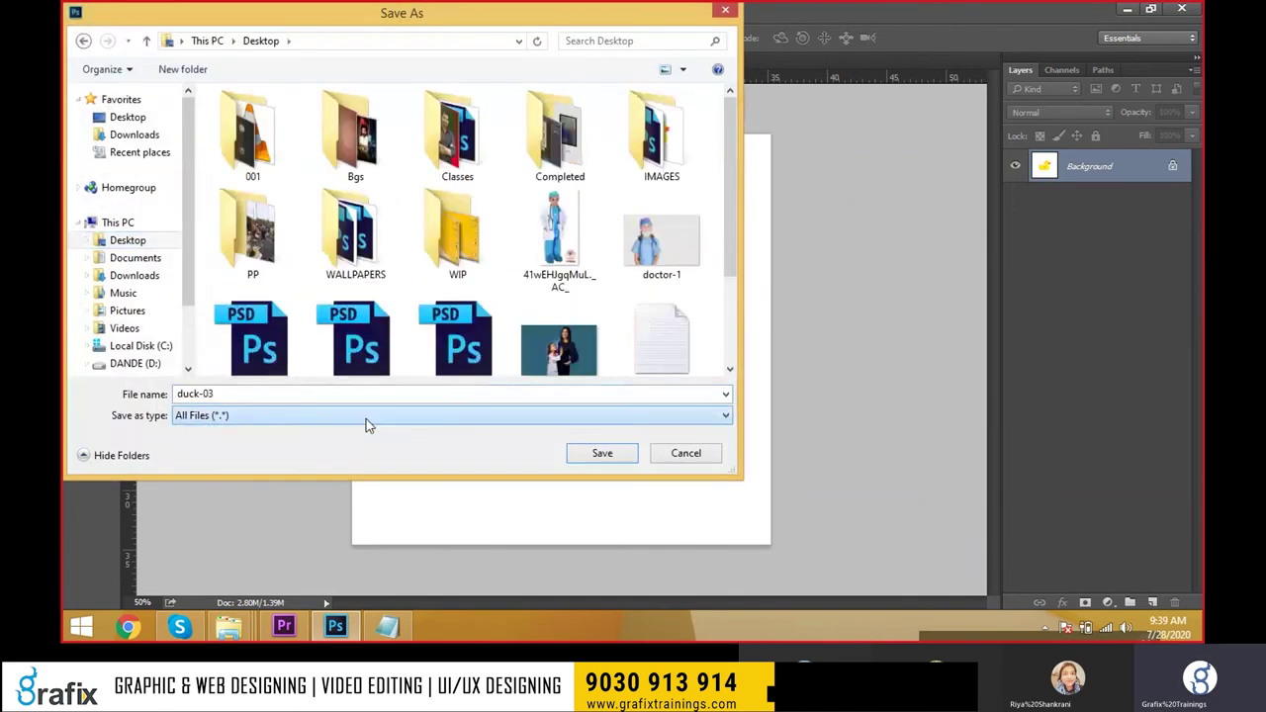
pyautogui.click(590, 453)
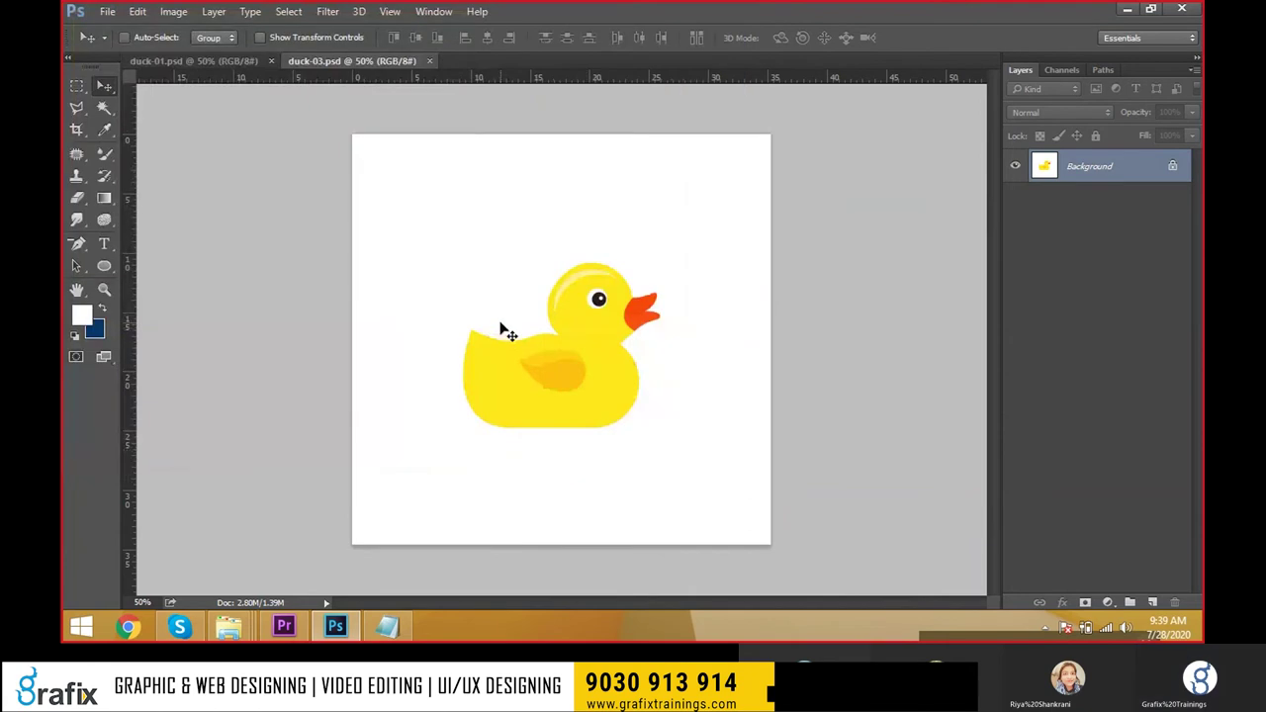
# Check the duck-03 PNG's properties (1000 × 980, 66.4 KB), then return to Photoshop.
pyautogui.press('super+d')
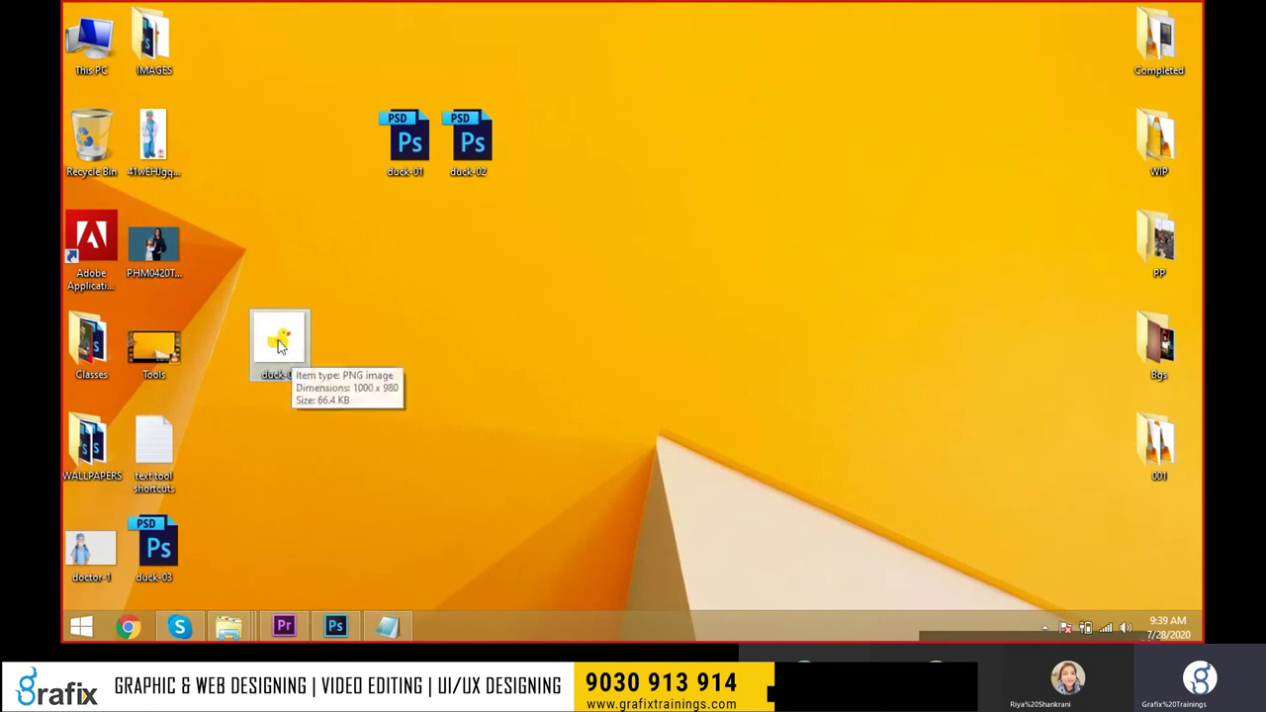
pyautogui.rightClick(293, 362)
pyautogui.click(335, 598)
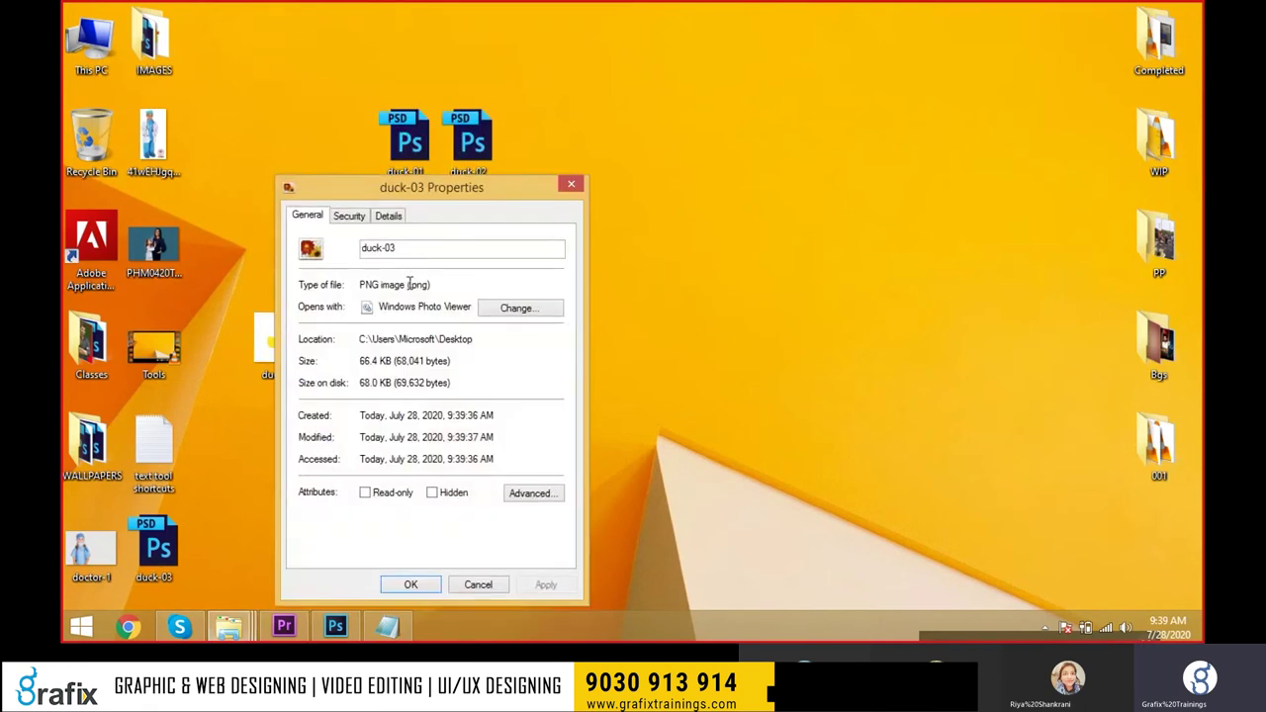
pyautogui.hotkey('alt', 'space')
pyautogui.hotkey('alt', 'F4')
pyautogui.hotkey('alt', 'Tab')
pyautogui.hotkey('alt', 'Tab')
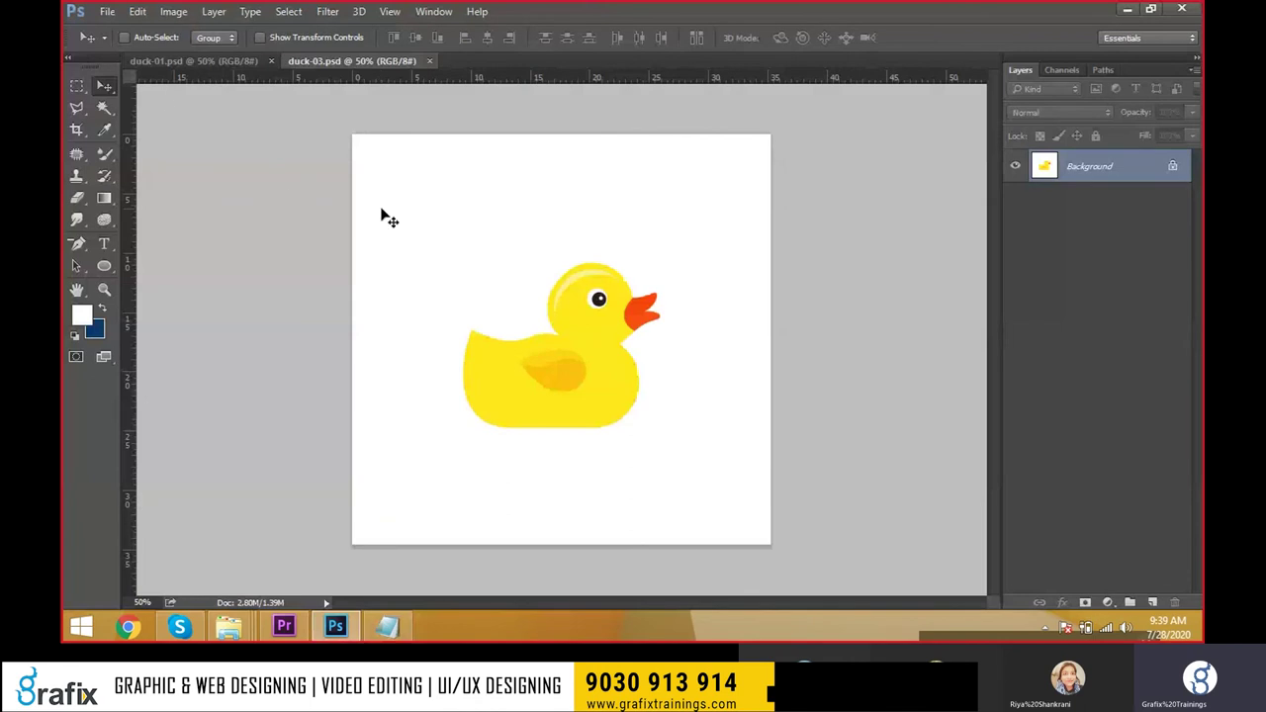
pyautogui.click(107, 11)
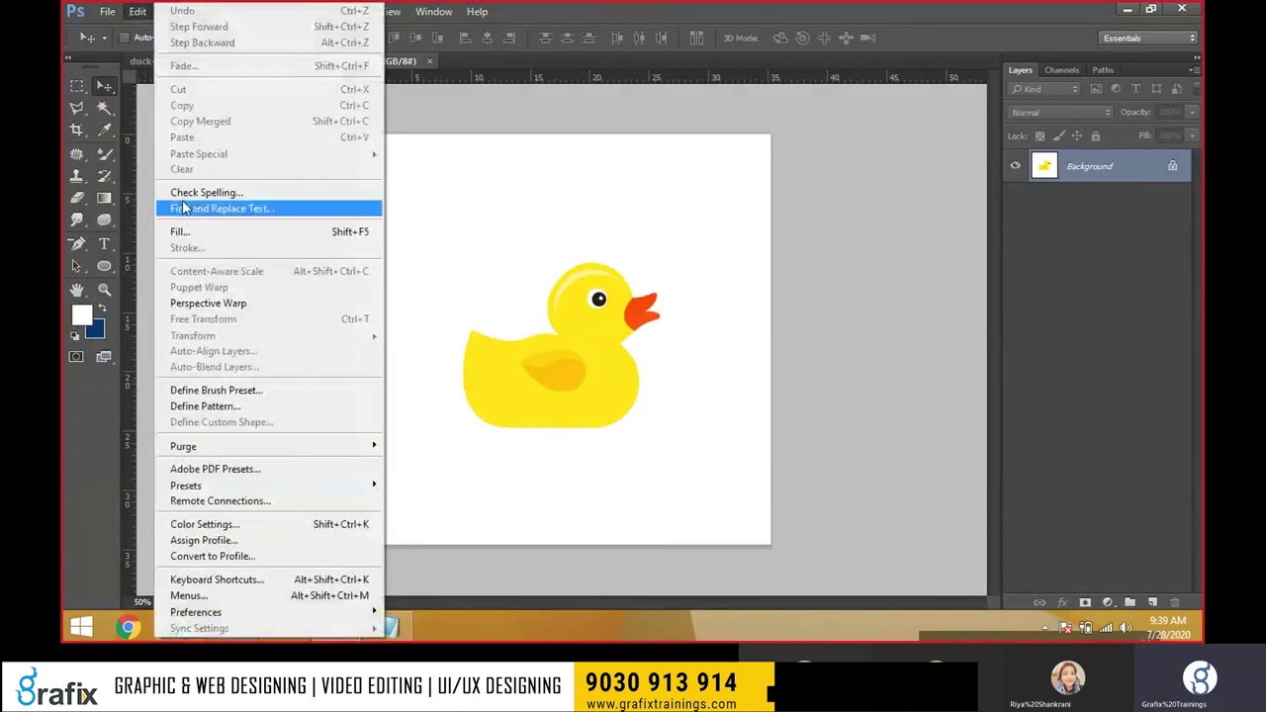
pyautogui.moveTo(124, 253)
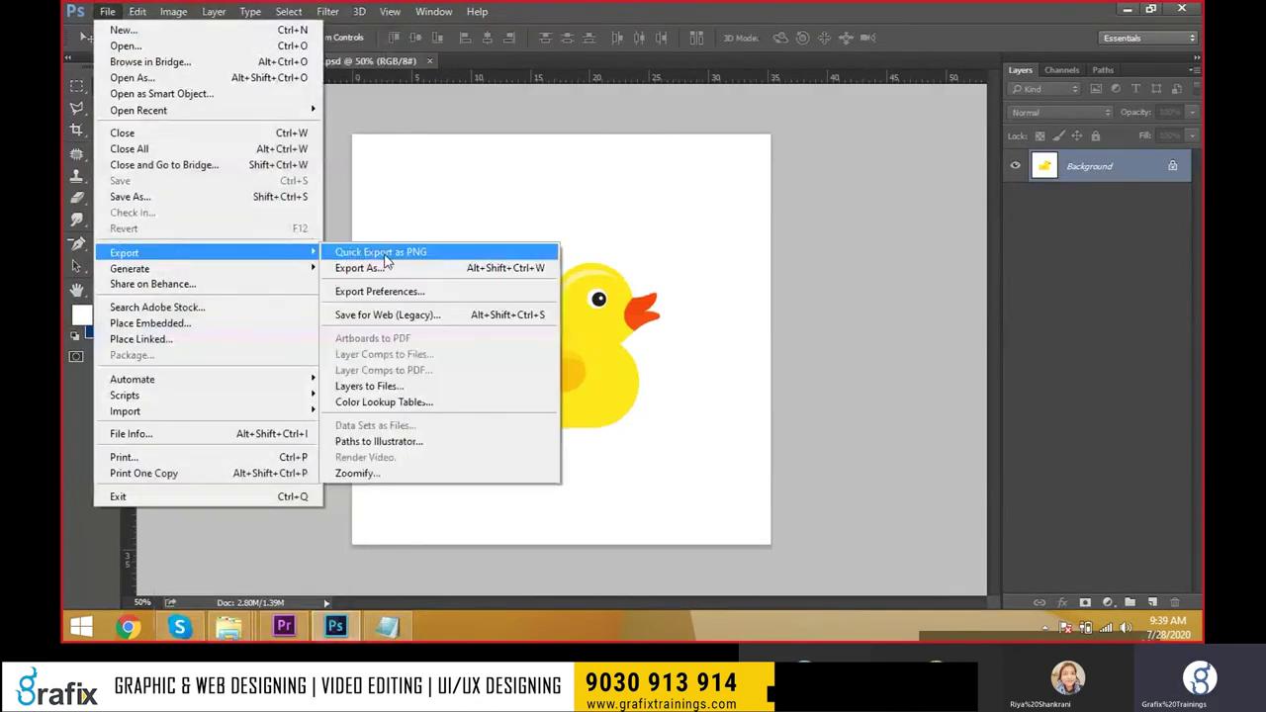
pyautogui.click(387, 269)
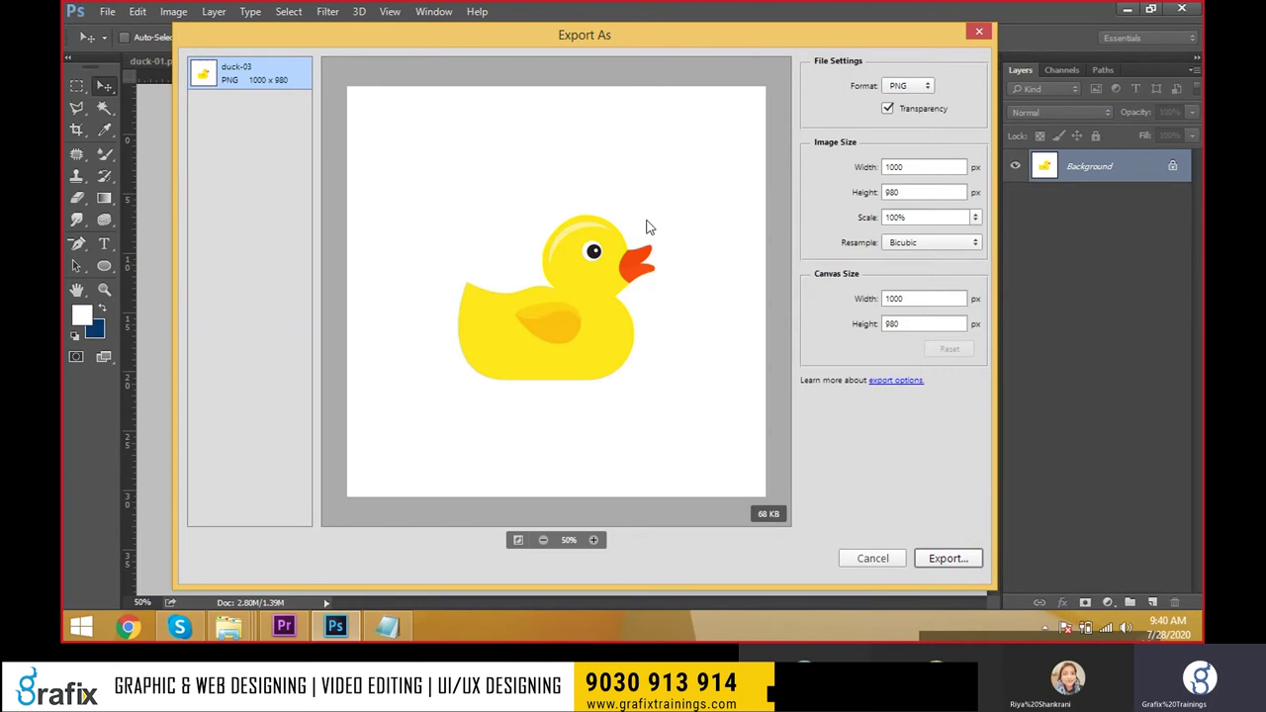
pyautogui.click(916, 87)
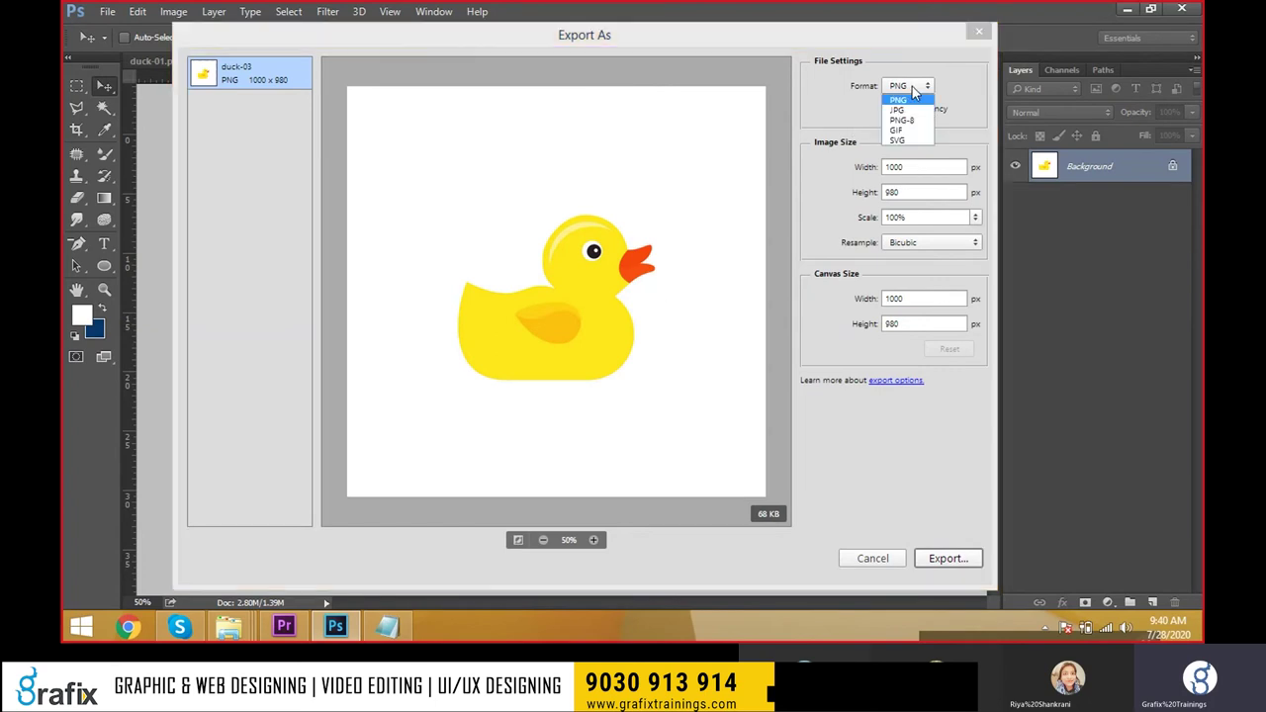
pyautogui.click(902, 110)
pyautogui.click(910, 86)
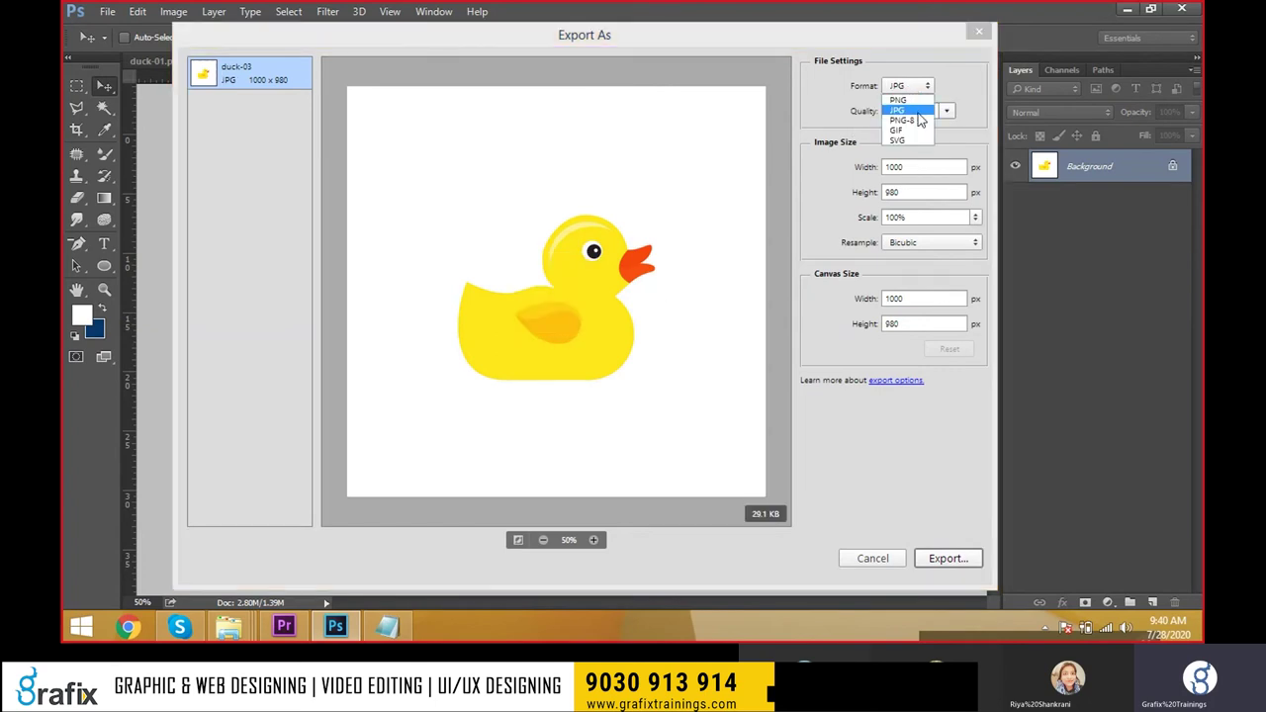
pyautogui.click(915, 120)
pyautogui.click(914, 87)
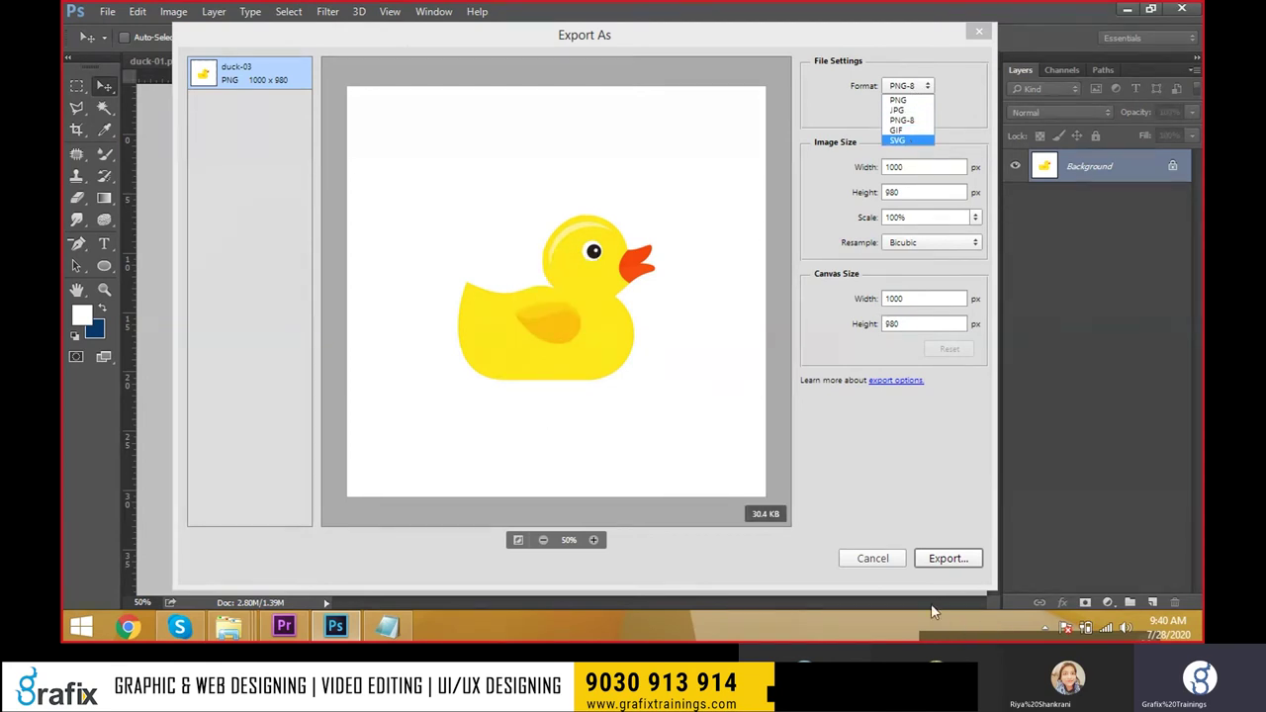
pyautogui.click(896, 566)
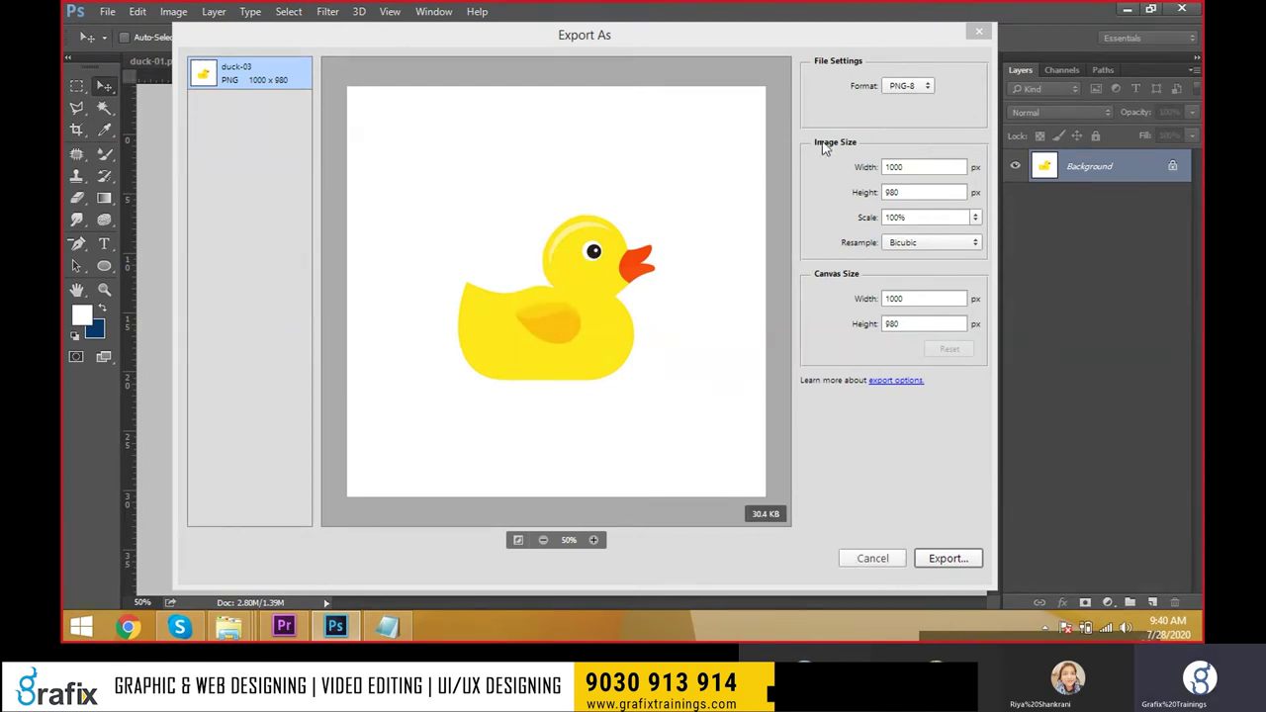
pyautogui.click(864, 563)
pyautogui.click(107, 10)
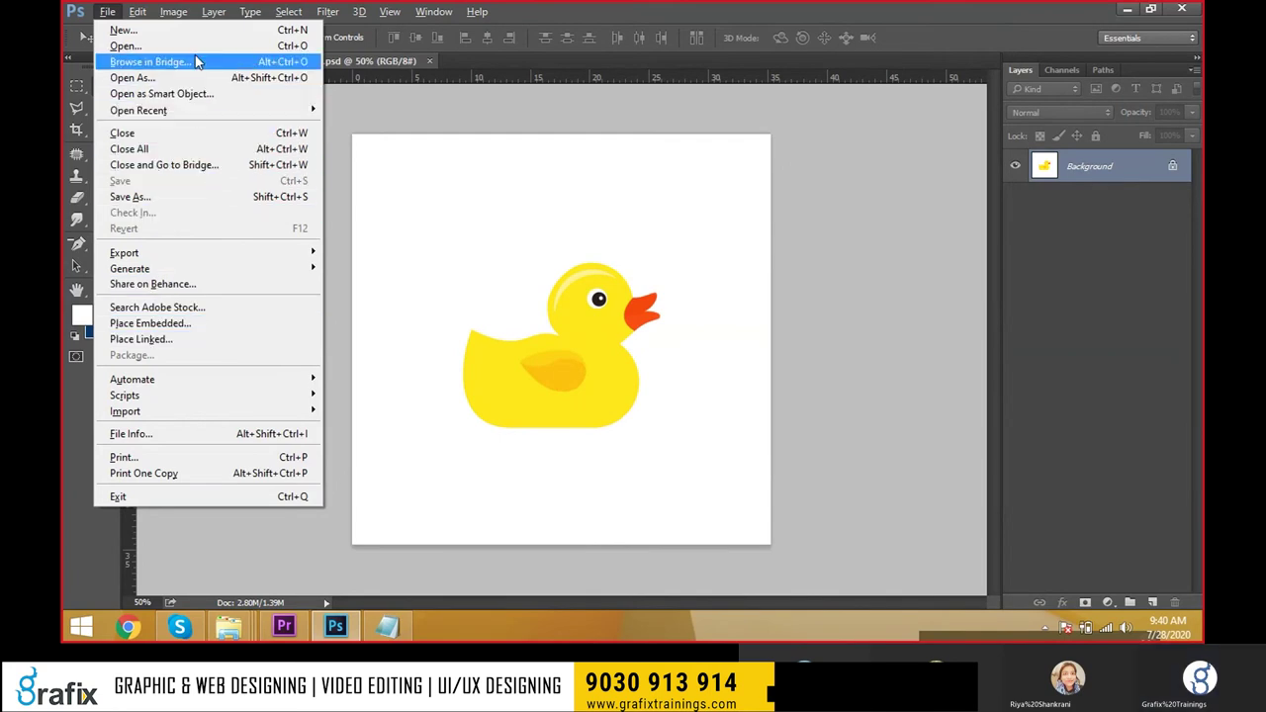
pyautogui.click(207, 195)
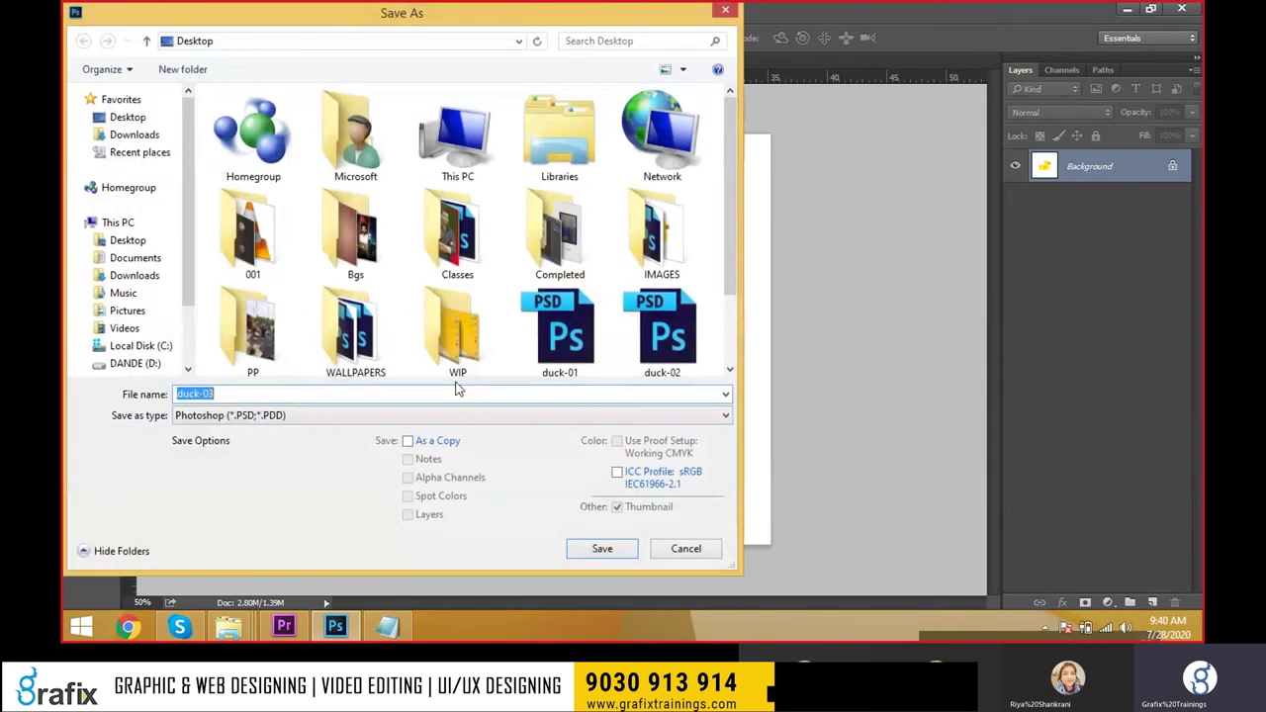
pyautogui.click(406, 415)
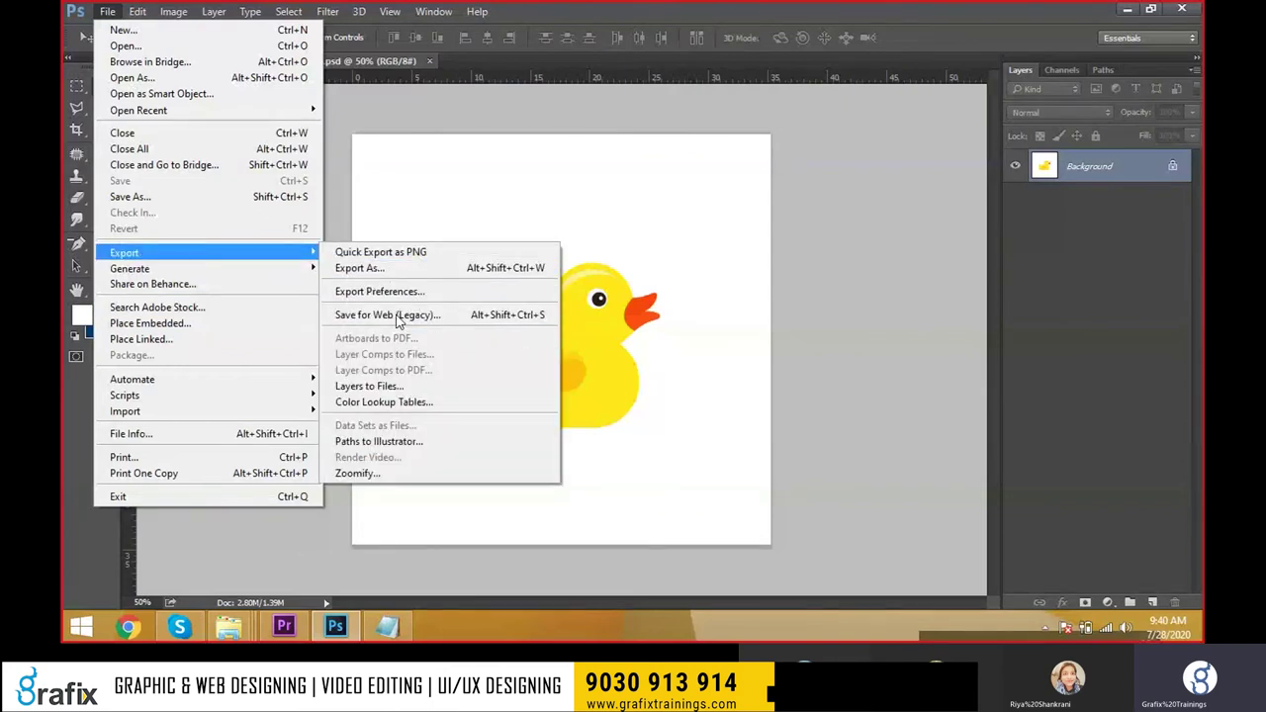
pyautogui.click(401, 315)
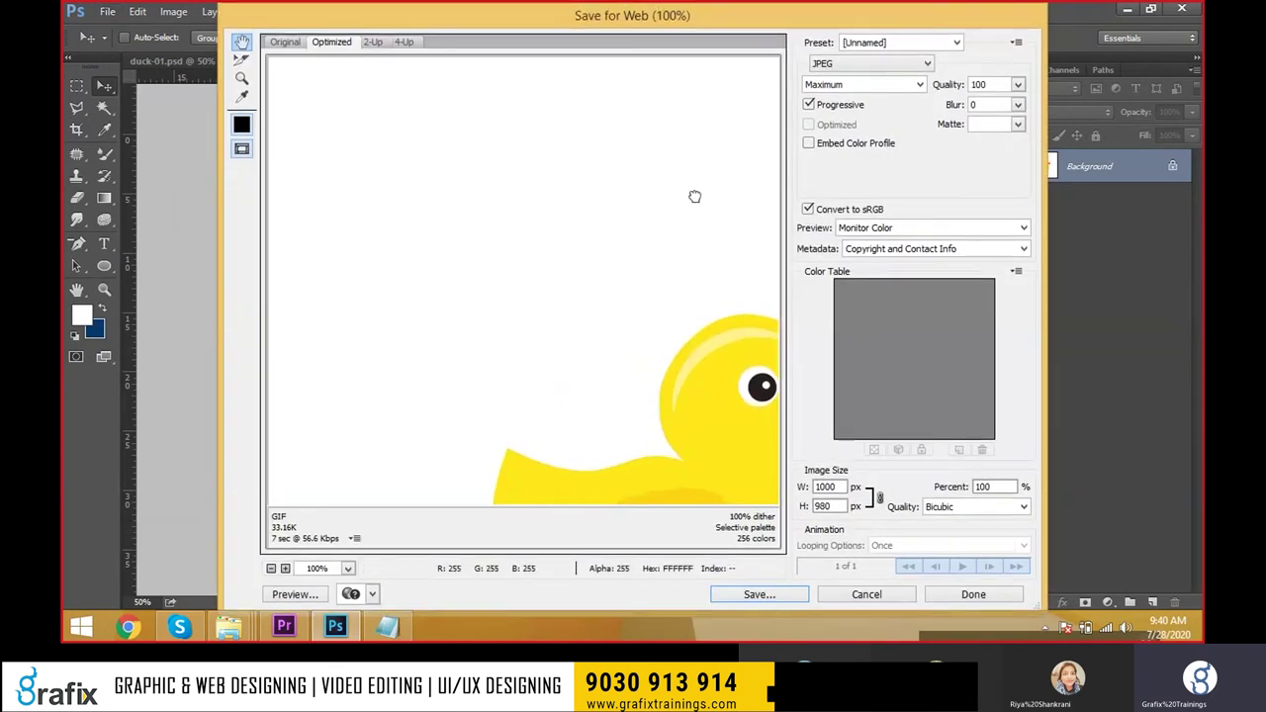
pyautogui.moveTo(695, 195); pyautogui.dragTo(519, 150)
pyautogui.press('Escape')
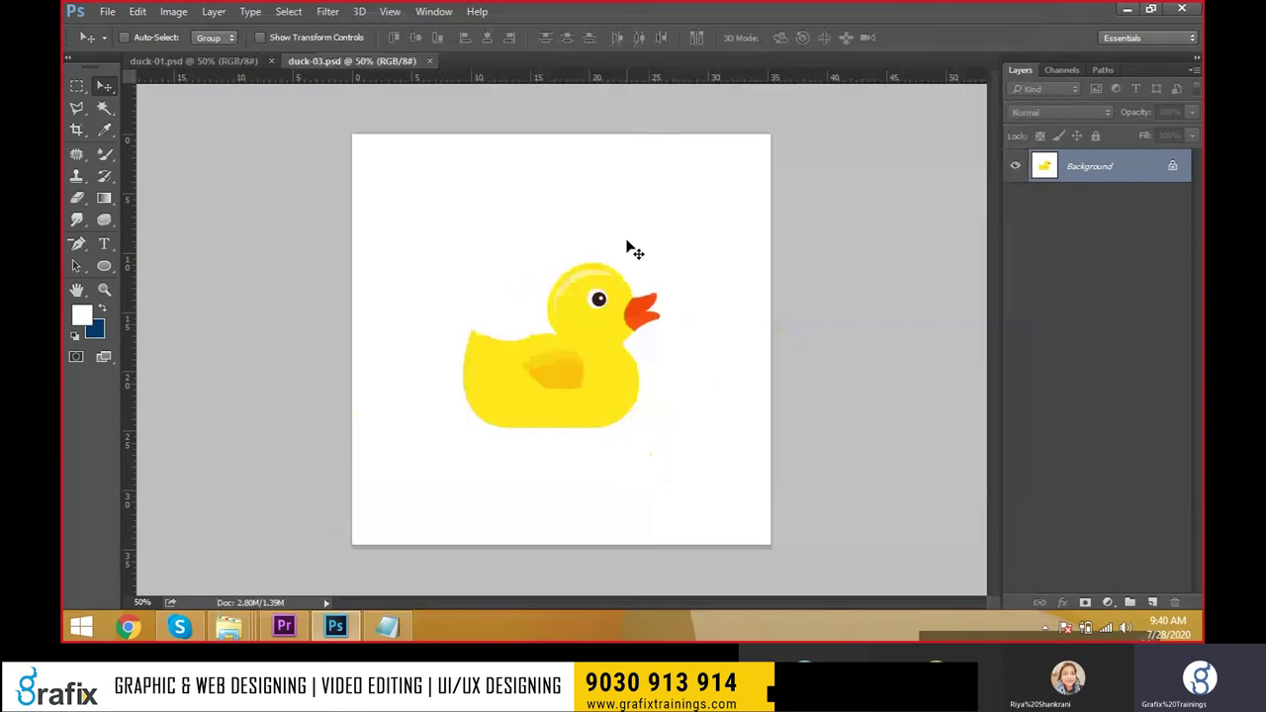
pyautogui.press('super+d')
# Close Paint and check the portrait photo's properties, noting its 351 KB size.
pyautogui.doubleClick(178, 247)
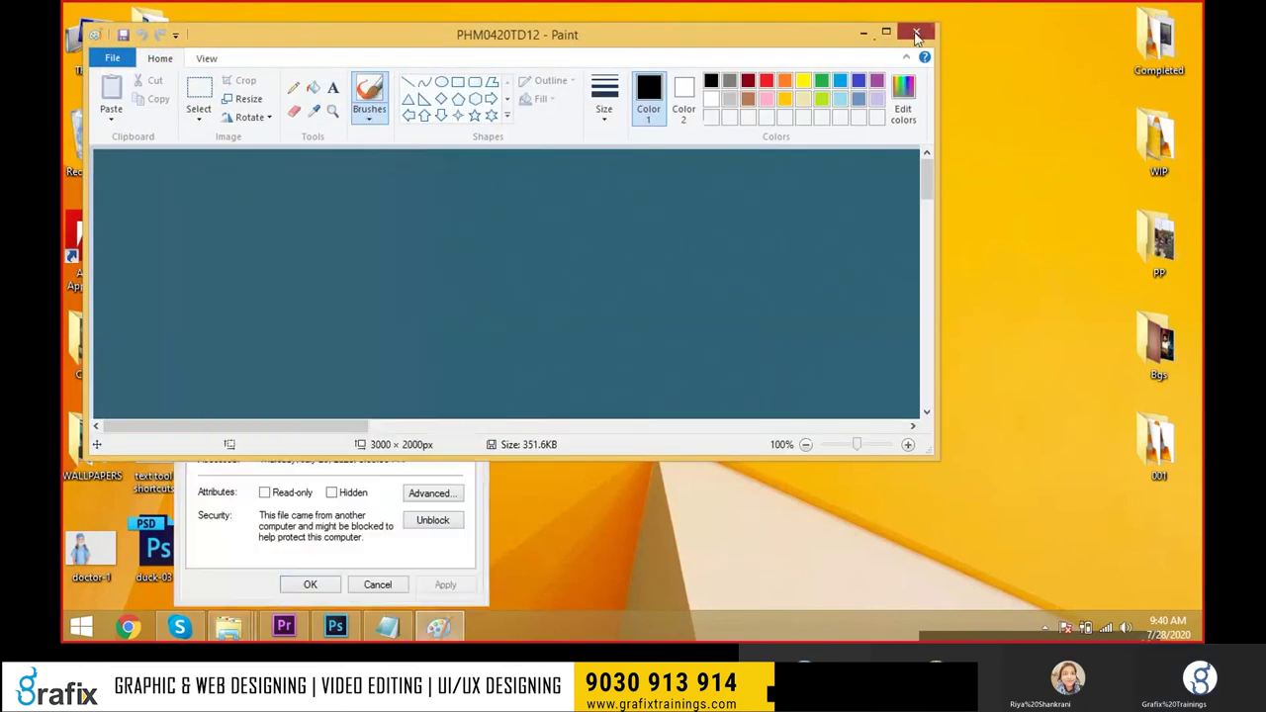
pyautogui.click(916, 36)
pyautogui.click(377, 585)
pyautogui.rightClick(148, 247)
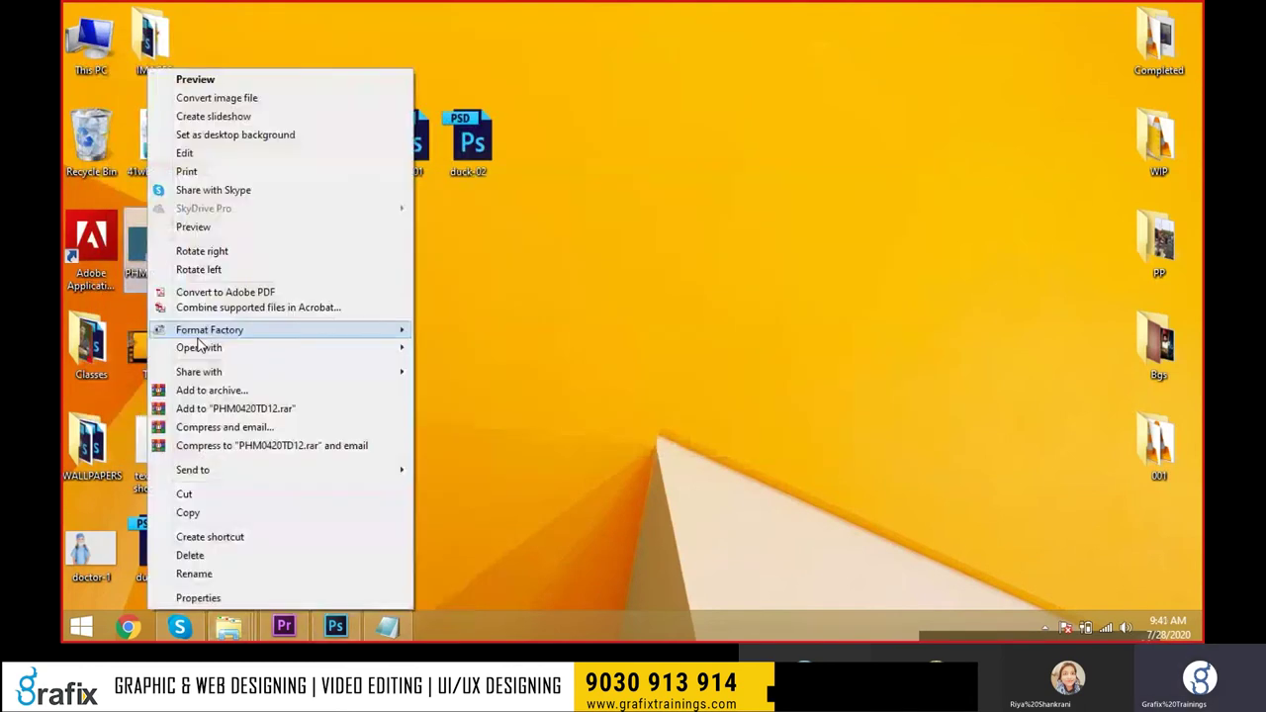
pyautogui.click(198, 597)
pyautogui.moveTo(243, 362); pyautogui.dragTo(287, 366)
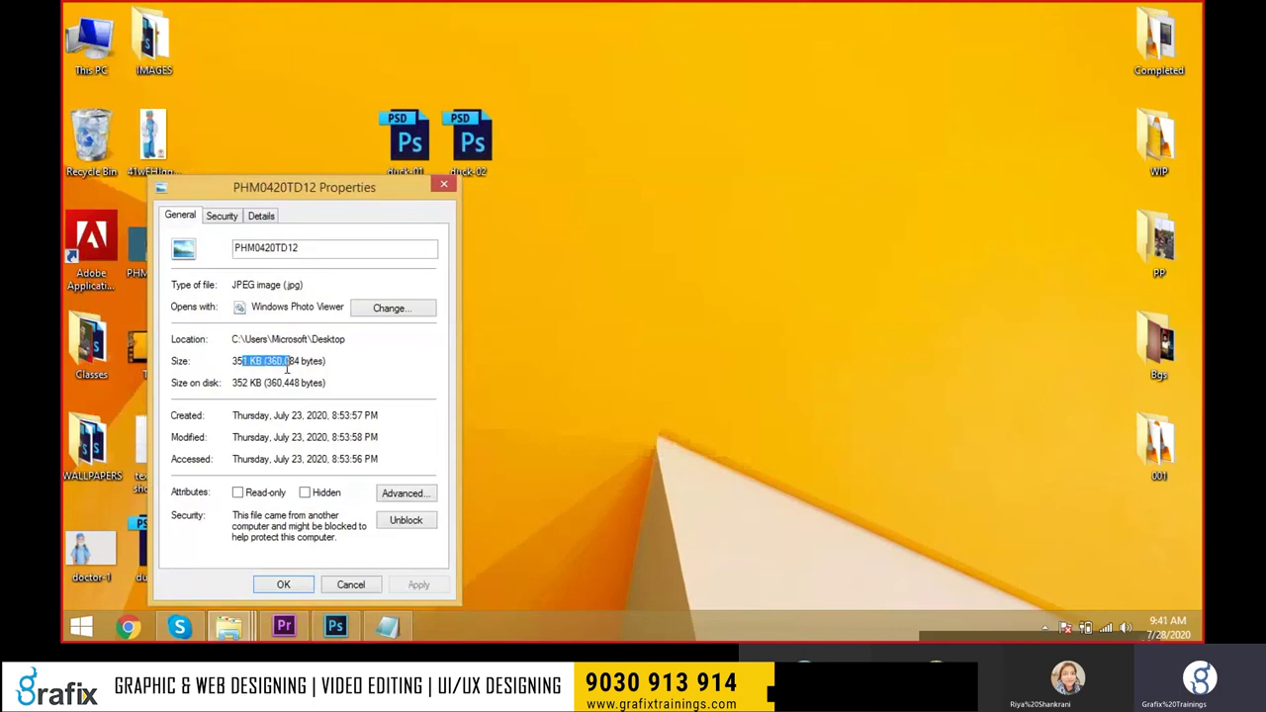
pyautogui.click(444, 184)
# Move the photo right of the duck files, recheck properties, and view it in the image viewer.
pyautogui.moveTo(154, 247)
pyautogui.mouseDown()
pyautogui.moveTo(658, 259)
pyautogui.moveTo(791, 180)
pyautogui.mouseUp()
pyautogui.rightClick(797, 183)
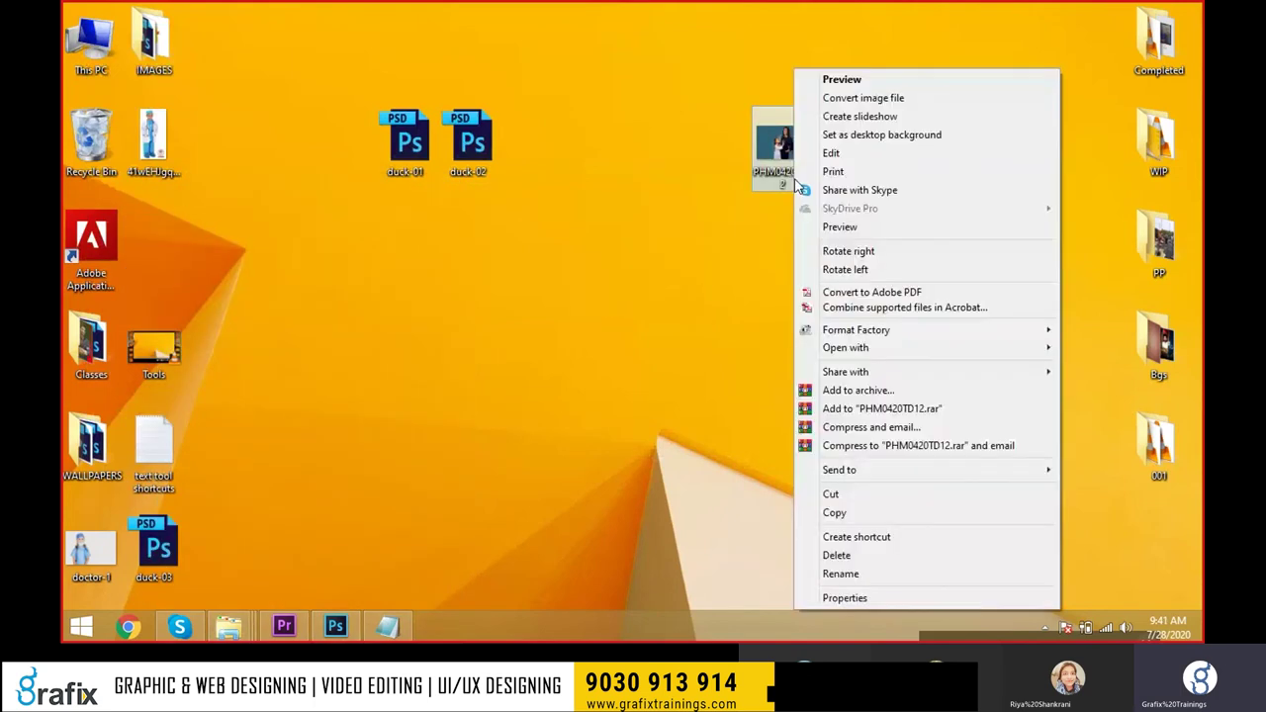
pyautogui.click(880, 598)
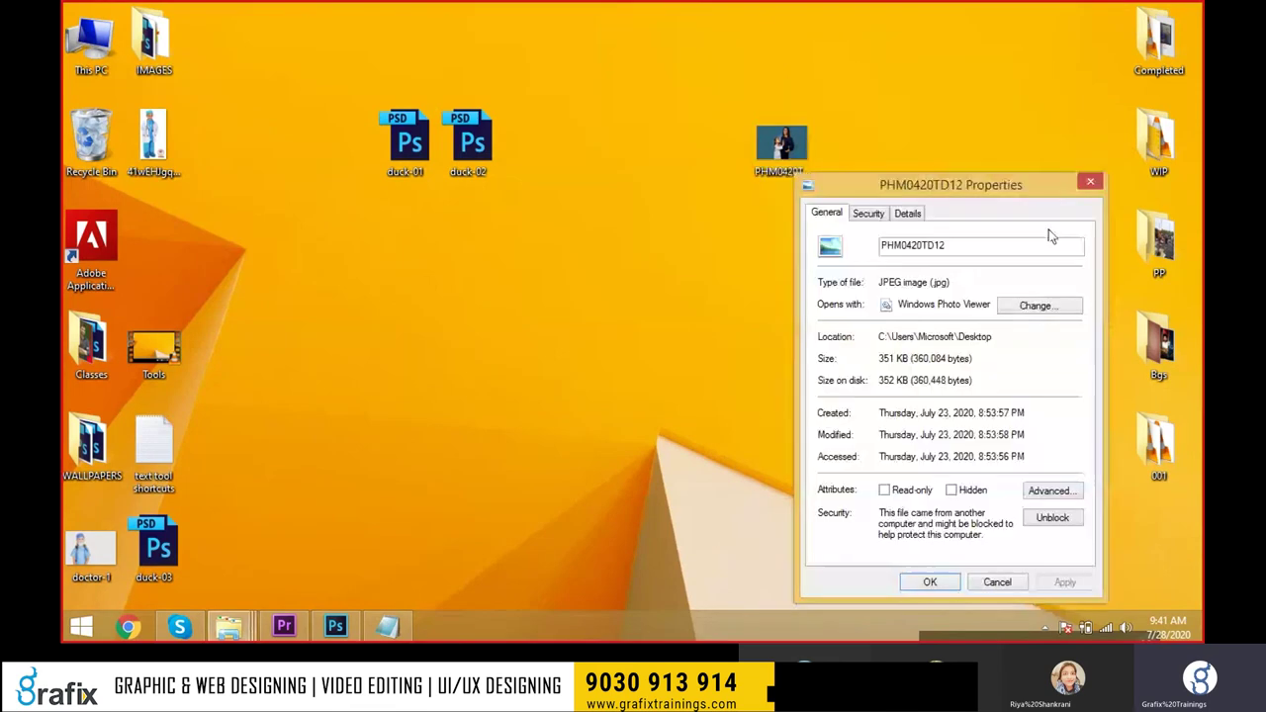
pyautogui.click(1090, 183)
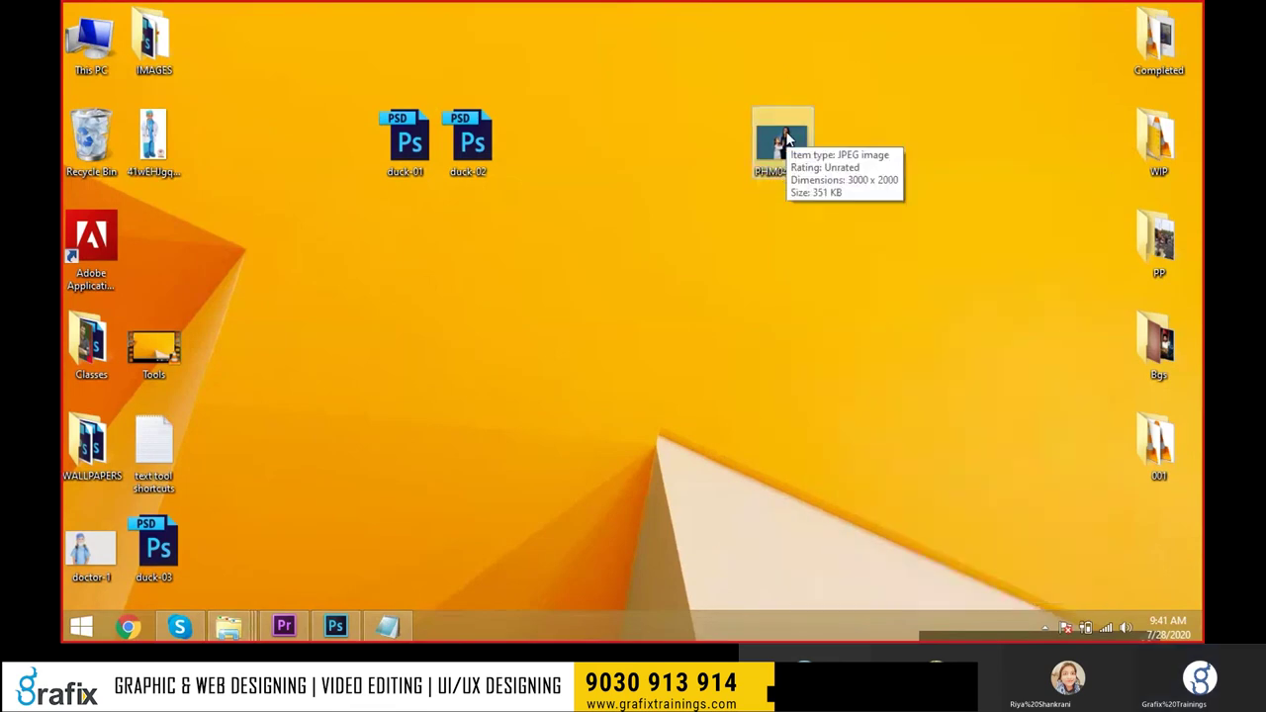
pyautogui.doubleClick(803, 150)
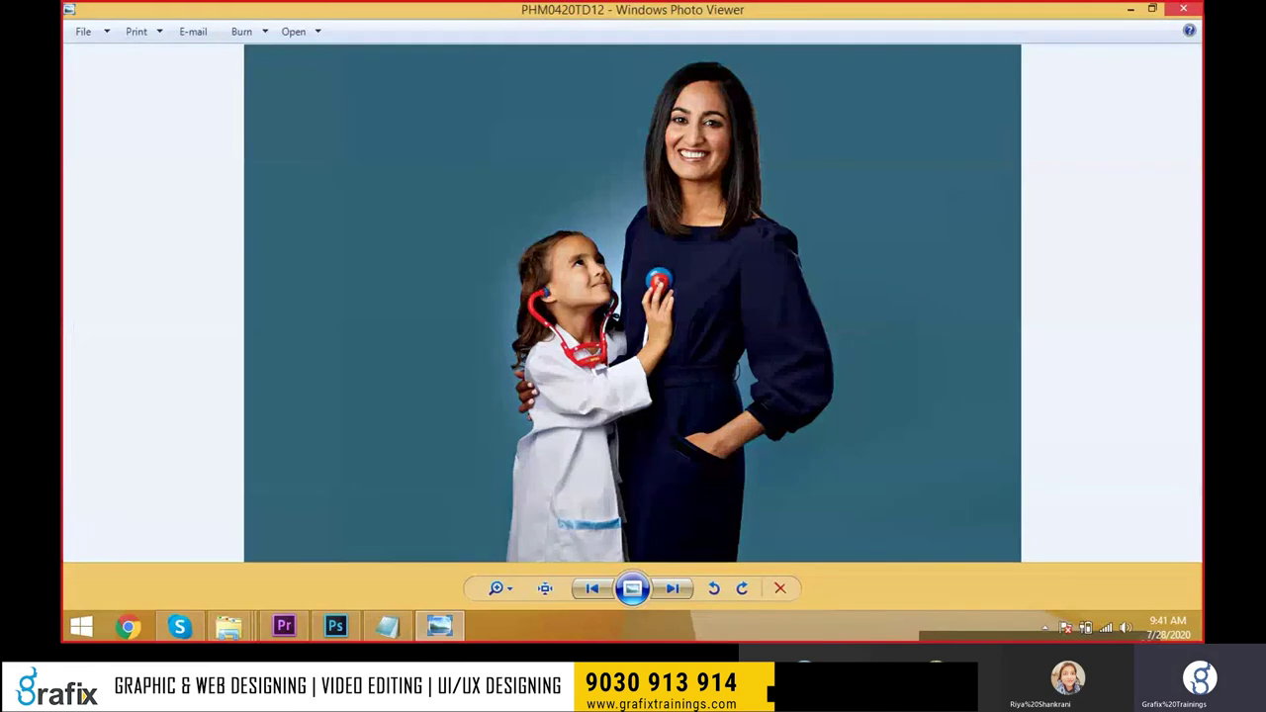
pyautogui.hotkey('alt', 'F4')
# Rename the portrait photo file to Img001.
pyautogui.rightClick(781, 149)
pyautogui.click(850, 596)
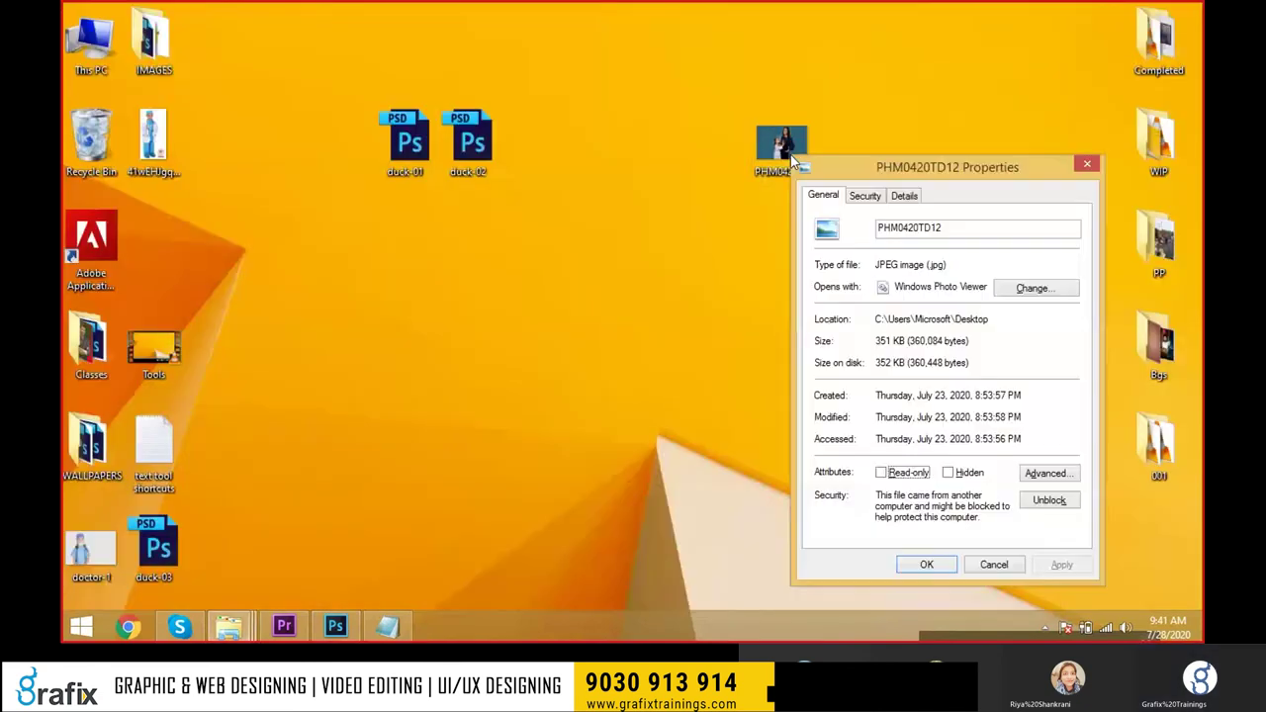
pyautogui.press('Escape')
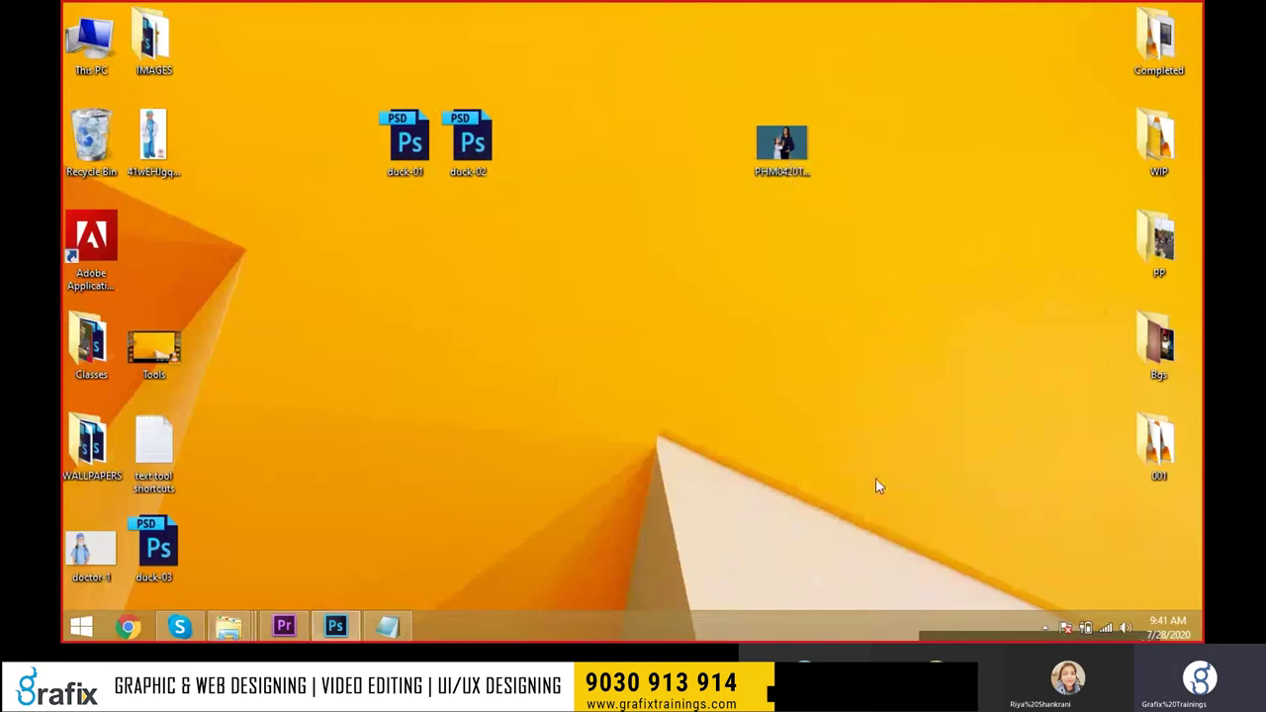
pyautogui.rightClick(782, 148)
pyautogui.click(817, 568)
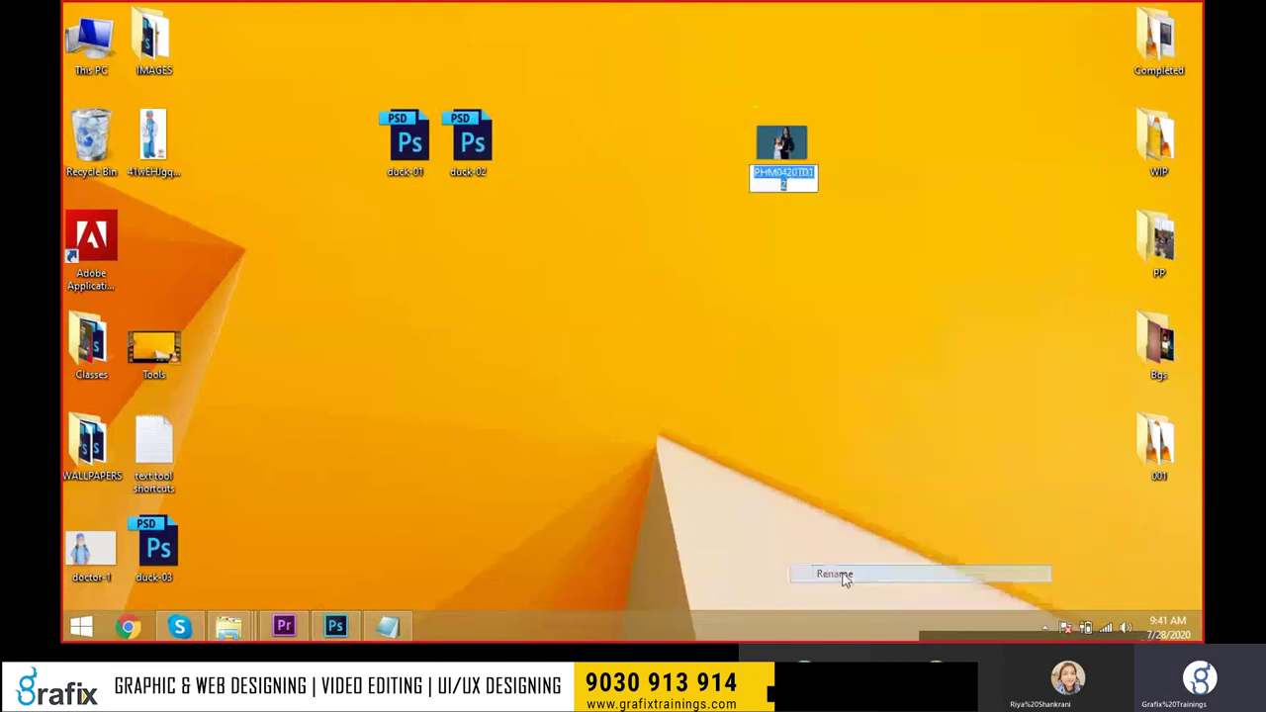
pyautogui.rightClick(782, 154)
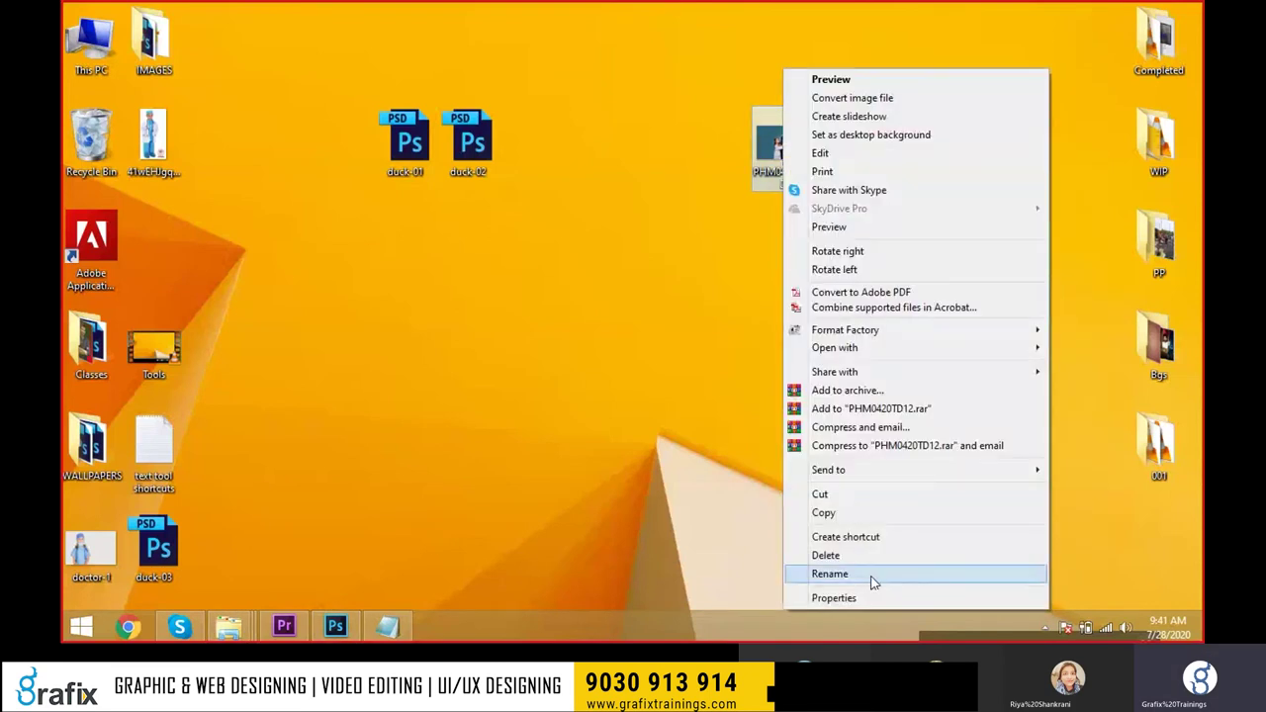
pyautogui.click(871, 578)
pyautogui.write('Img001')
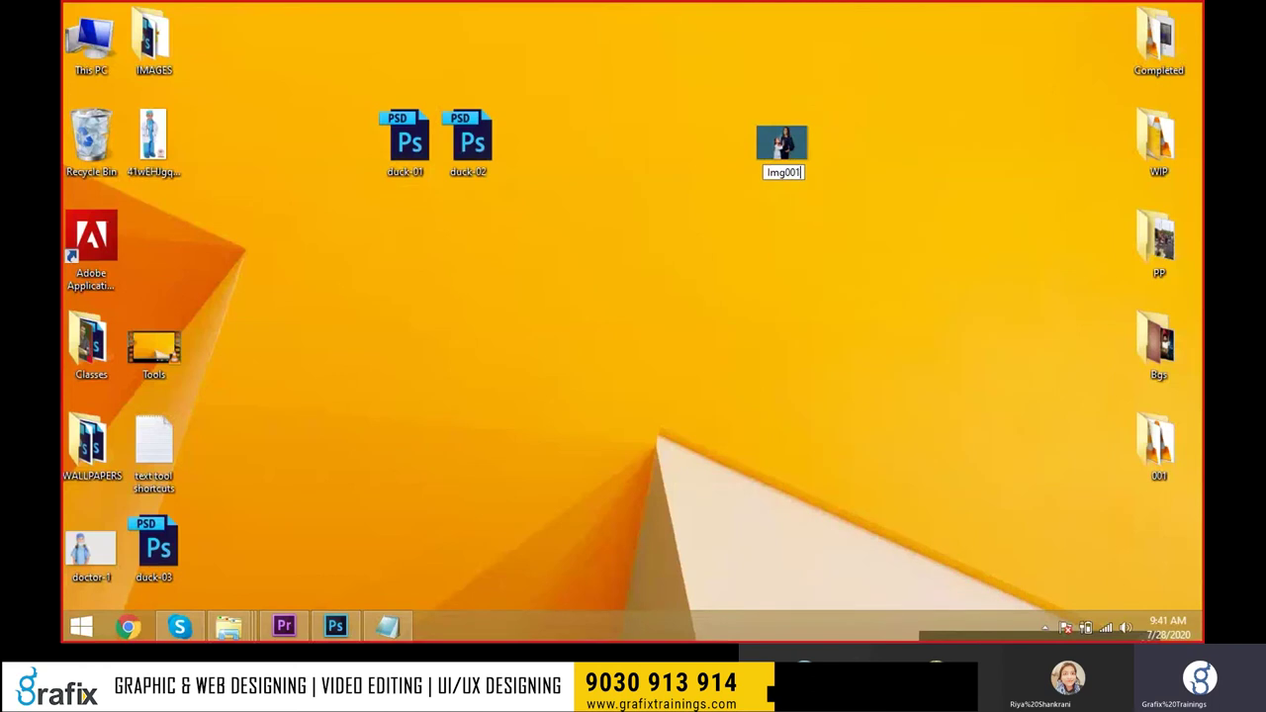
# Confirm the name Img001, open it in Photoshop, and check its 351 KB file size.
pyautogui.press('Return')
pyautogui.moveTo(781, 144)
pyautogui.mouseDown()
pyautogui.moveTo(337, 638)
pyautogui.moveTo(466, 44)
pyautogui.mouseUp()
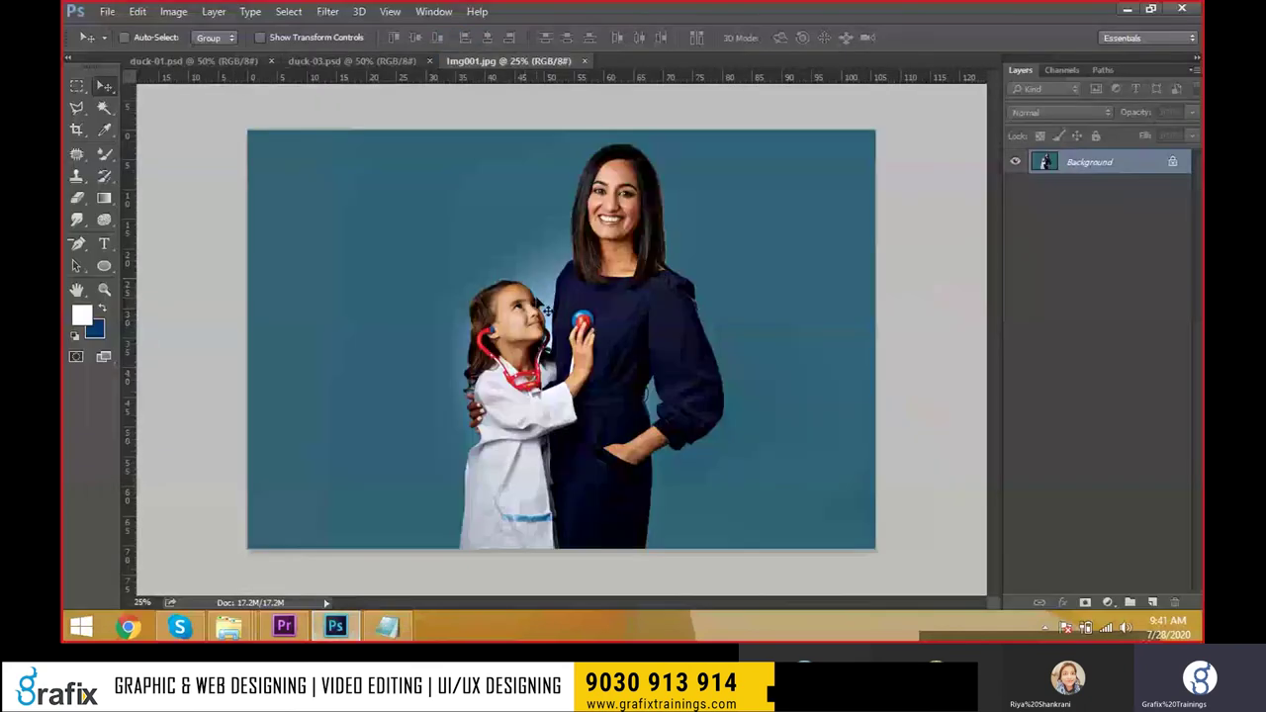
pyautogui.press('super+d')
pyautogui.hotkey('alt', 'Return')
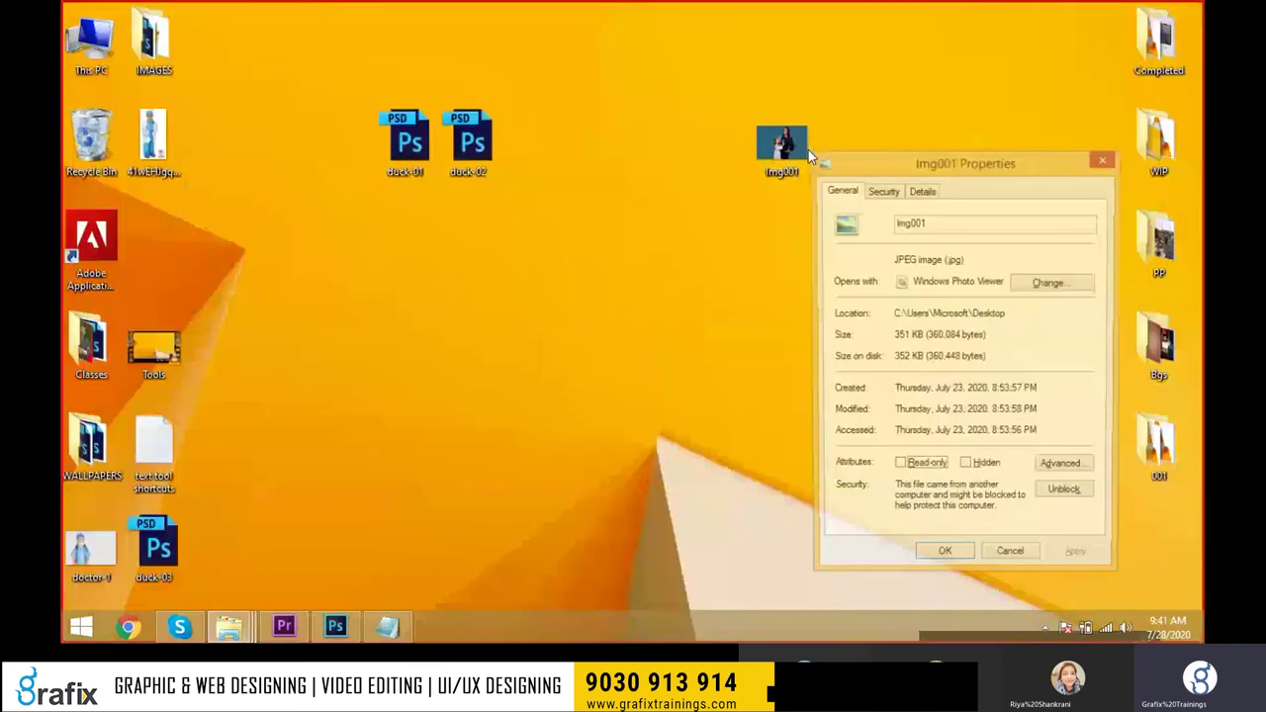
pyautogui.click(923, 337)
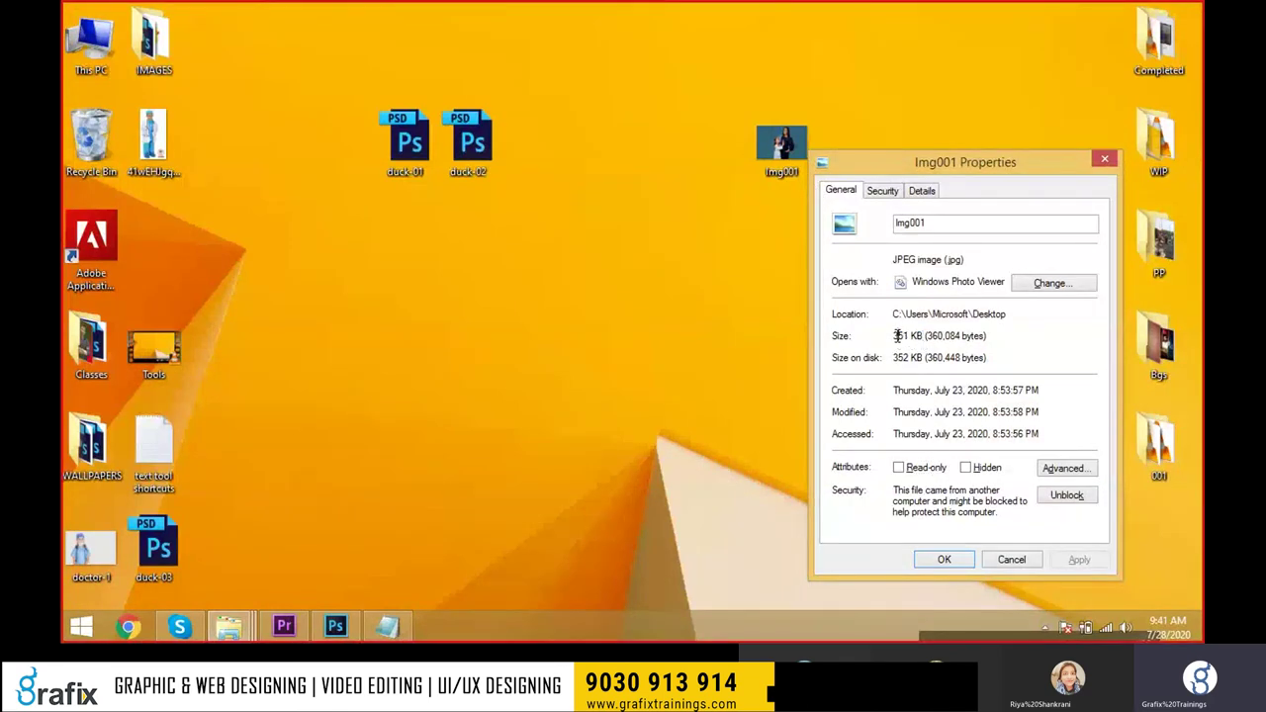
pyautogui.moveTo(898, 336); pyautogui.dragTo(926, 341)
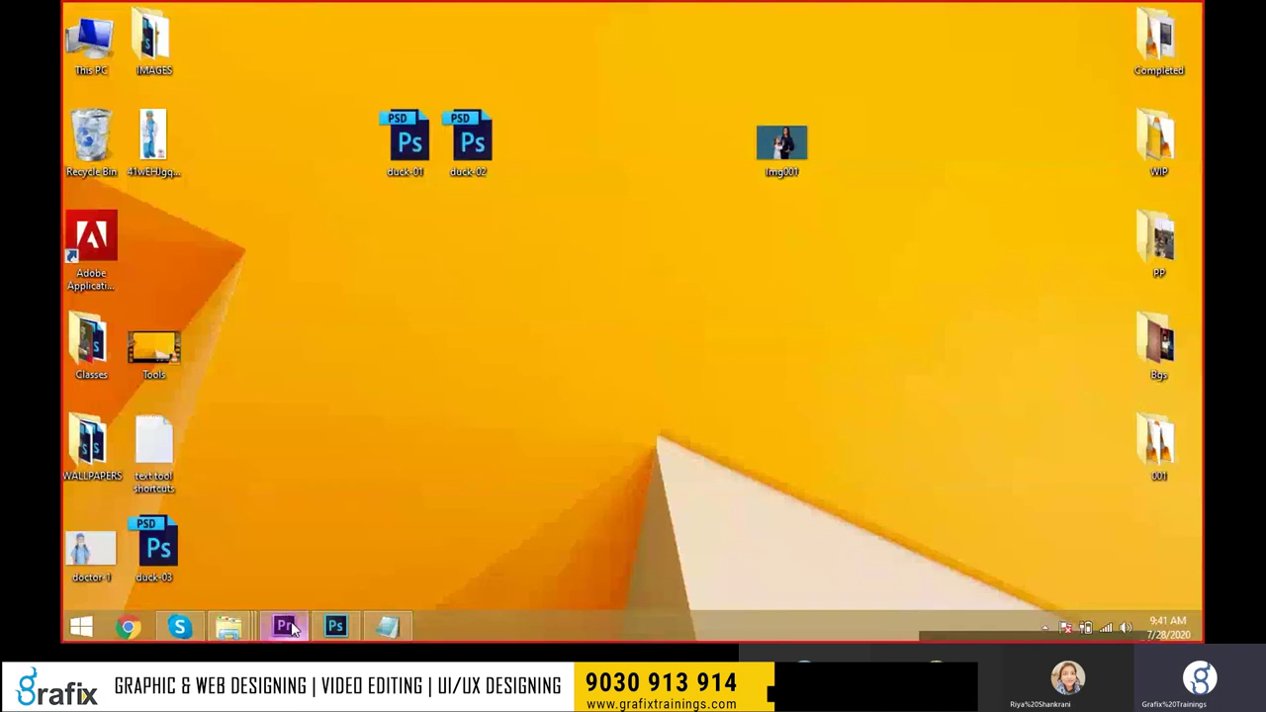
# Switch from Premiere Pro back to Photoshop and open its File menu.
pyautogui.click(287, 627)
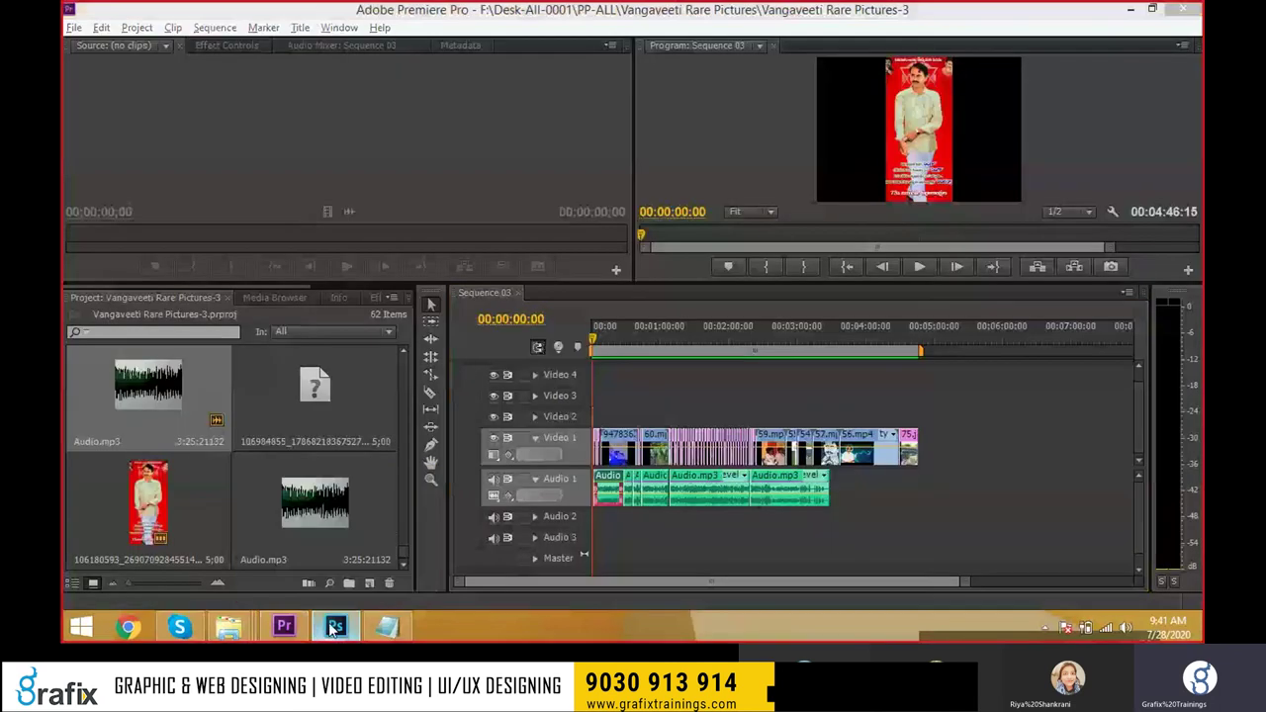
pyautogui.click(335, 627)
pyautogui.click(107, 11)
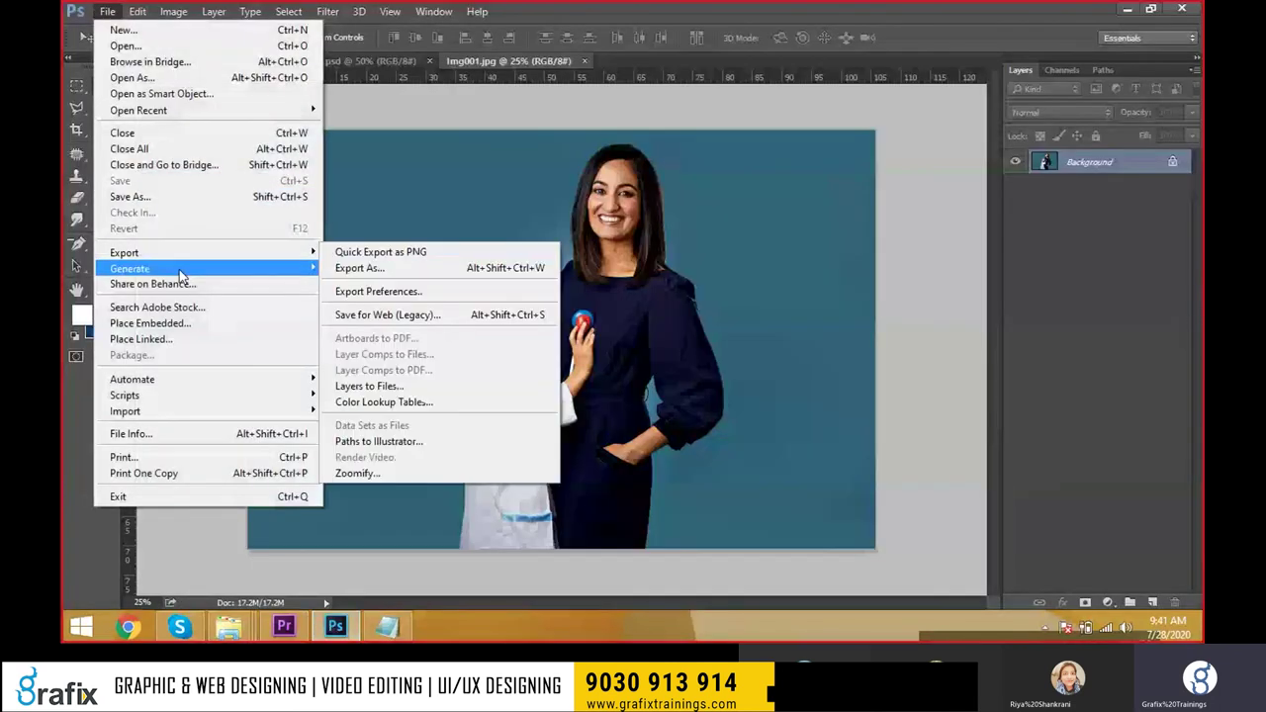
# Open Save for Web with Ctrl+Alt+Shift+S and try Medium, then High JPEG quality.
pyautogui.click(400, 316)
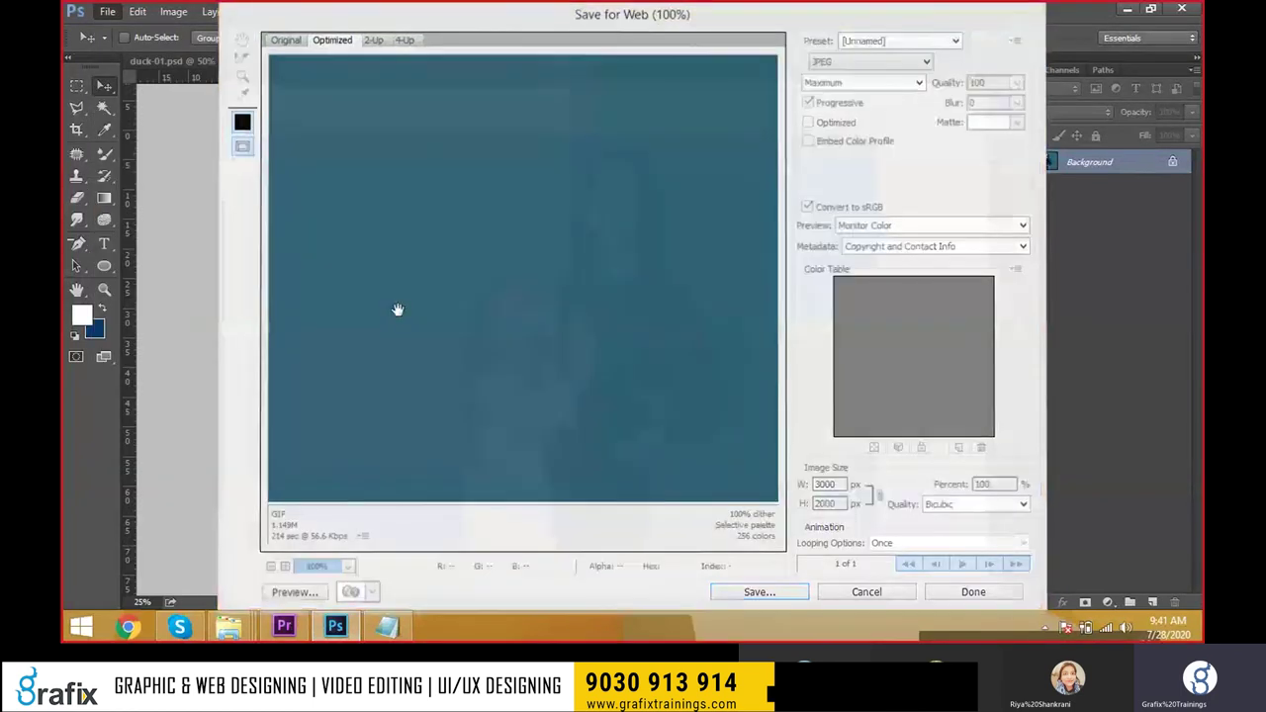
pyautogui.press('Escape')
pyautogui.hotkey('ctrl', 'alt', 'shift', 's')
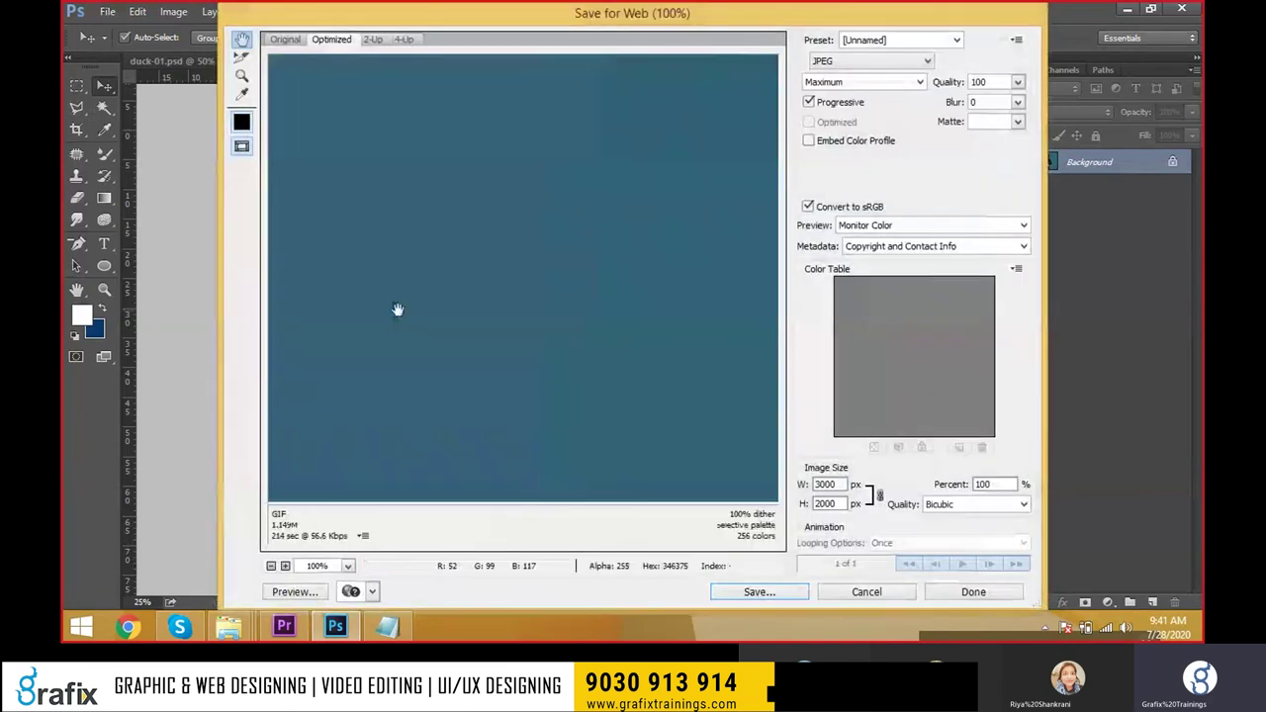
pyautogui.click(285, 39)
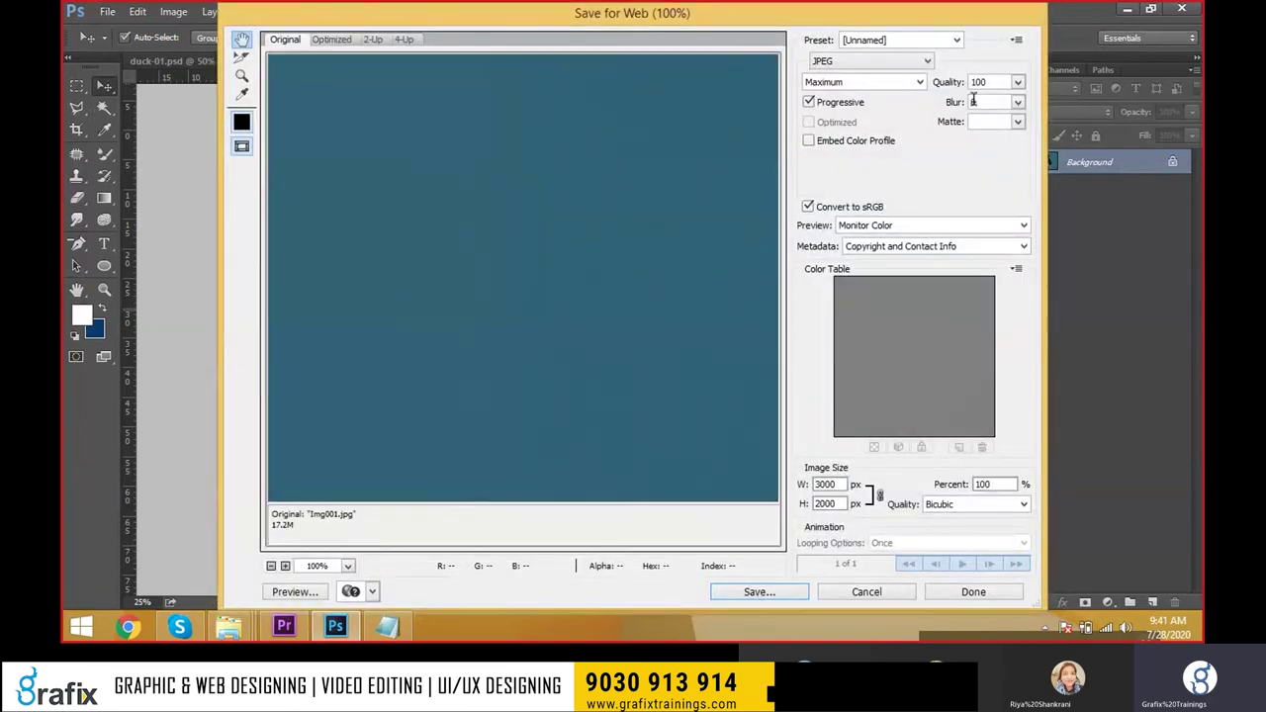
pyautogui.click(919, 82)
pyautogui.click(898, 102)
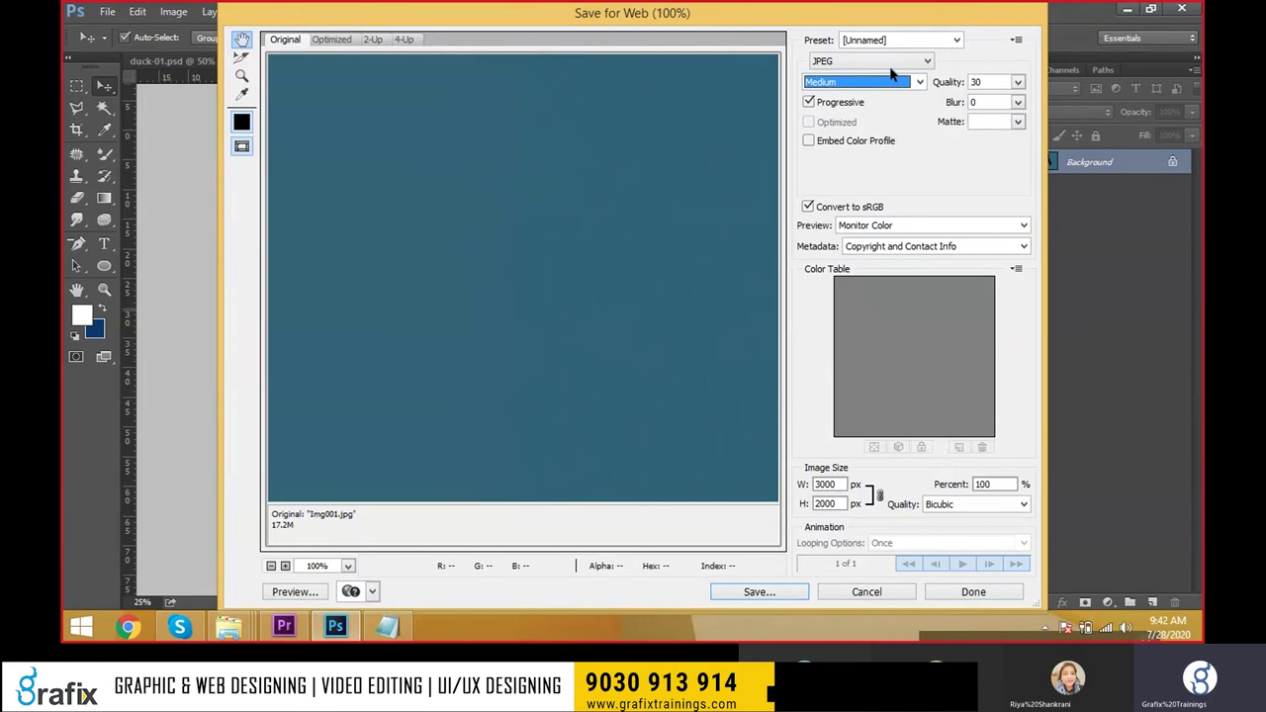
pyautogui.click(894, 85)
pyautogui.click(894, 123)
# Compare the 15, 30 and 60 quality previews in 4-Up at 12.5%, then set quality 60.
pyautogui.click(376, 41)
pyautogui.click(407, 39)
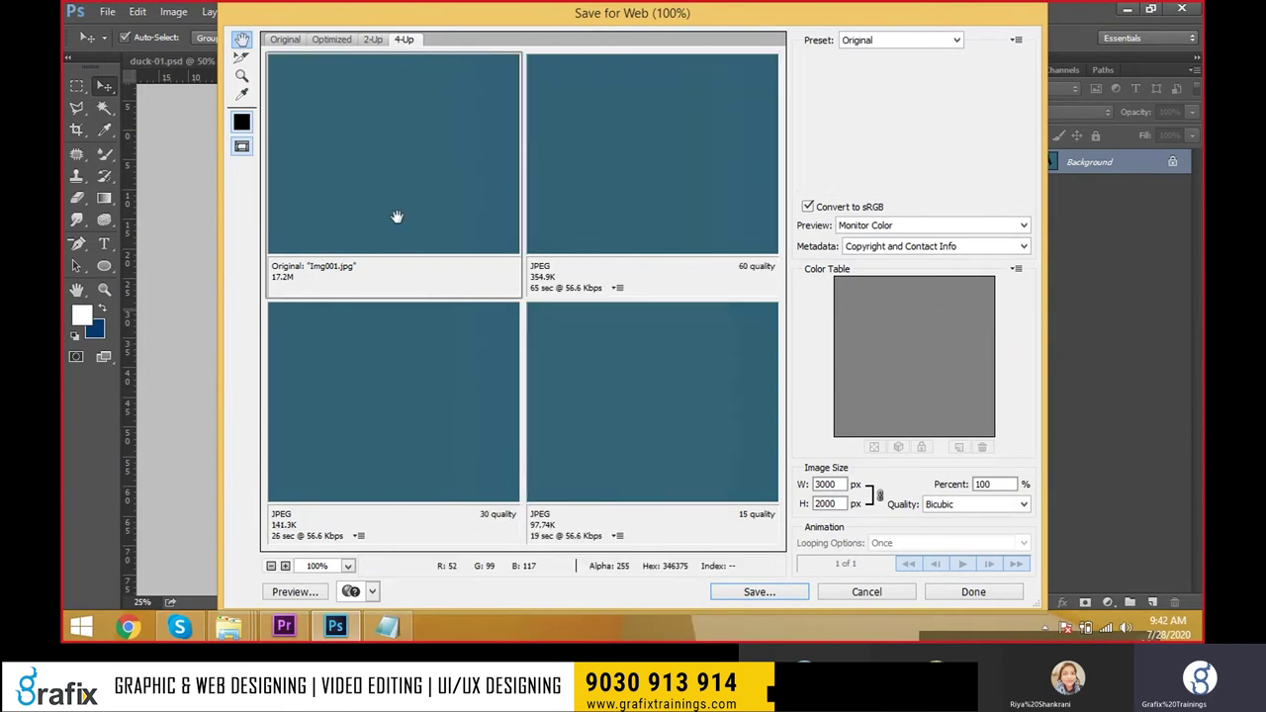
pyautogui.click(271, 565)
pyautogui.click(271, 566)
pyautogui.click(625, 442)
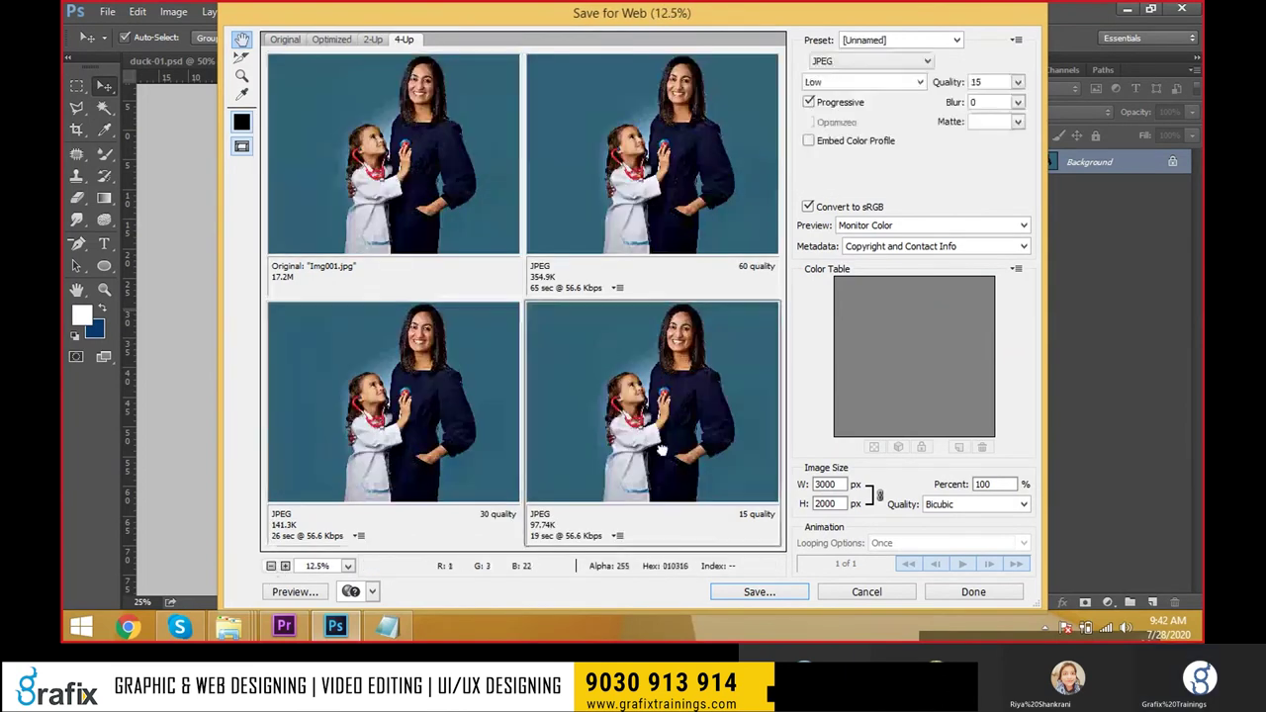
pyautogui.click(587, 103)
pyautogui.click(391, 156)
pyautogui.click(396, 396)
pyautogui.click(365, 197)
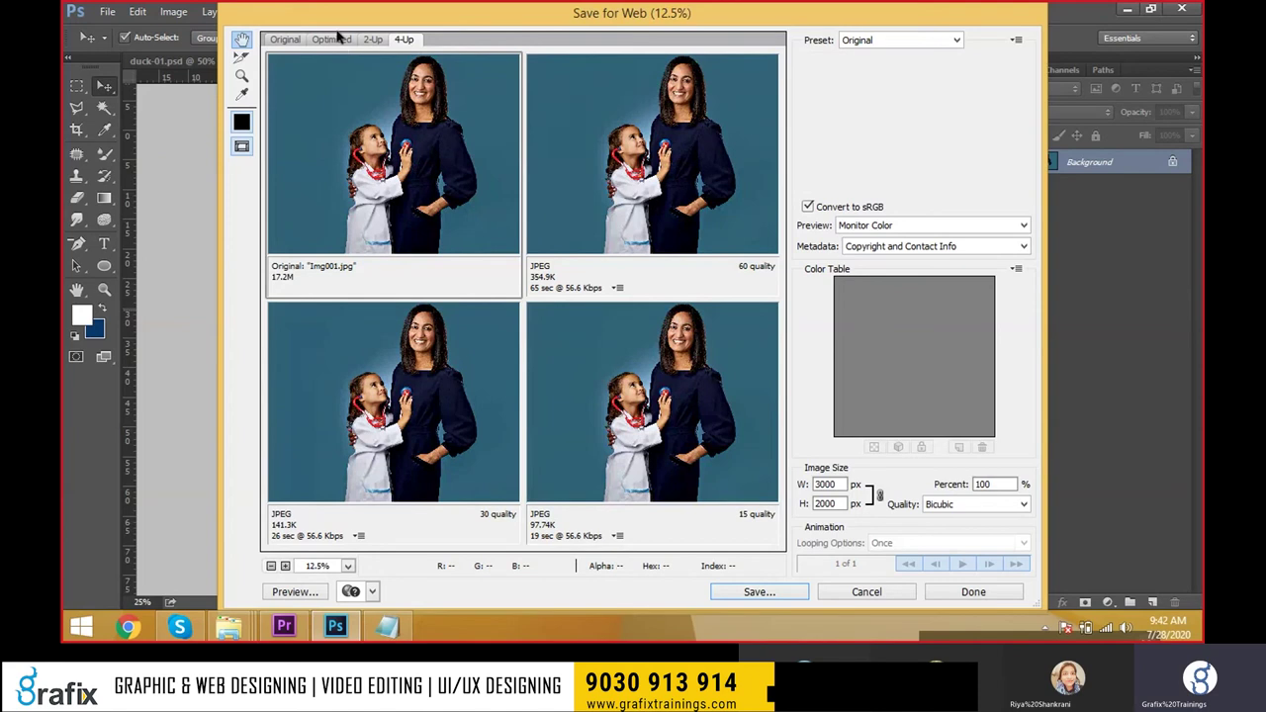
pyautogui.click(334, 40)
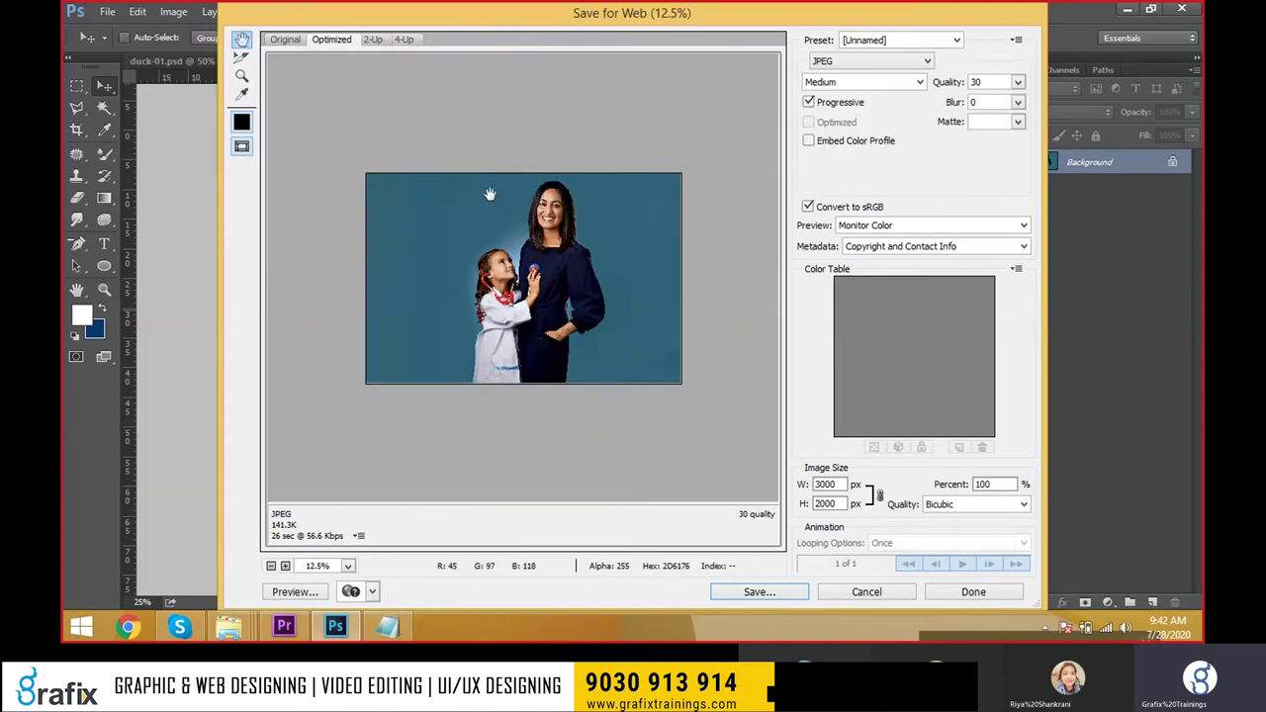
pyautogui.write('60')
# Save the quality-60 JPEG to the Desktop, changing the file name from Img001 to Img002.
pyautogui.click(778, 592)
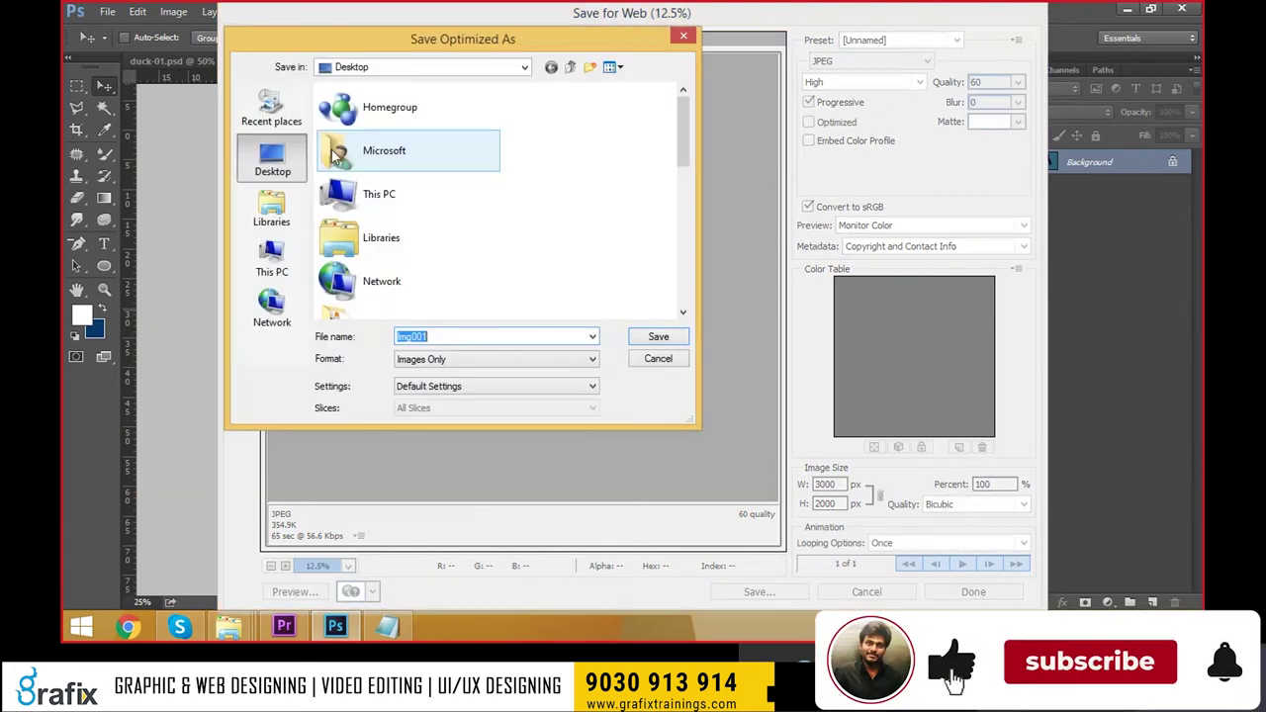
pyautogui.click(509, 336)
pyautogui.press('BackSpace')
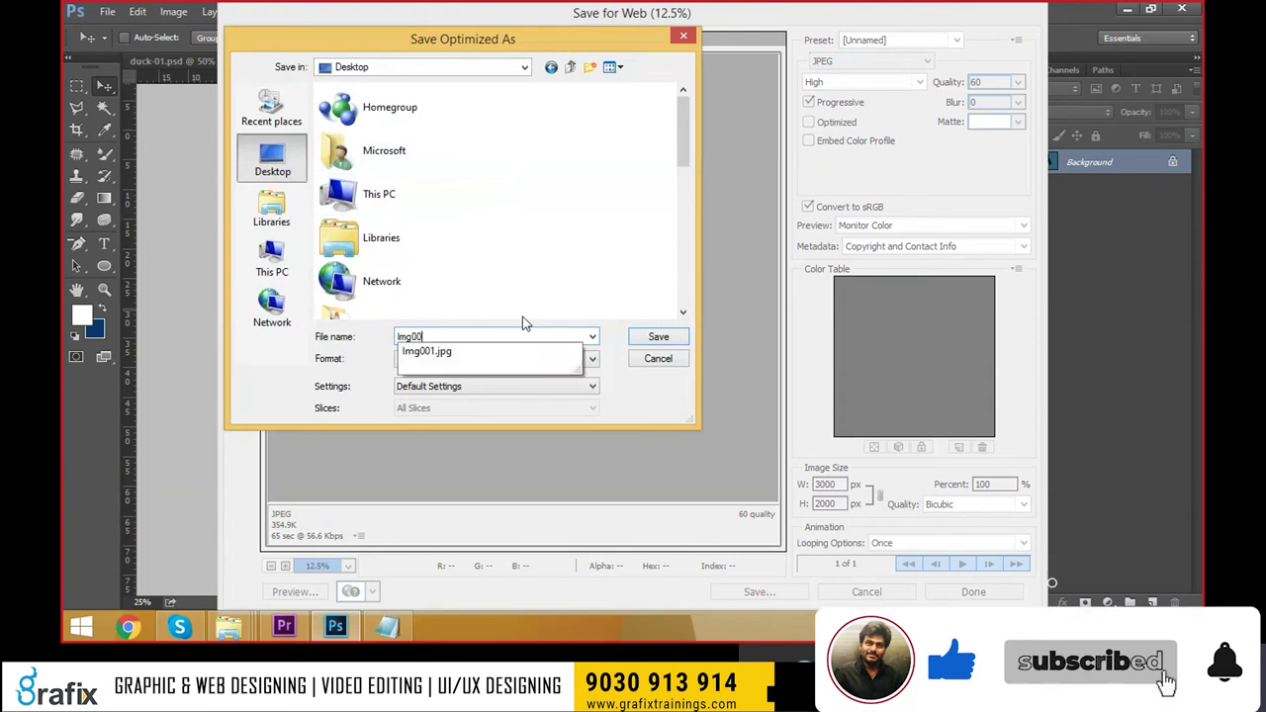
pyautogui.write('2')
pyautogui.press('Return')
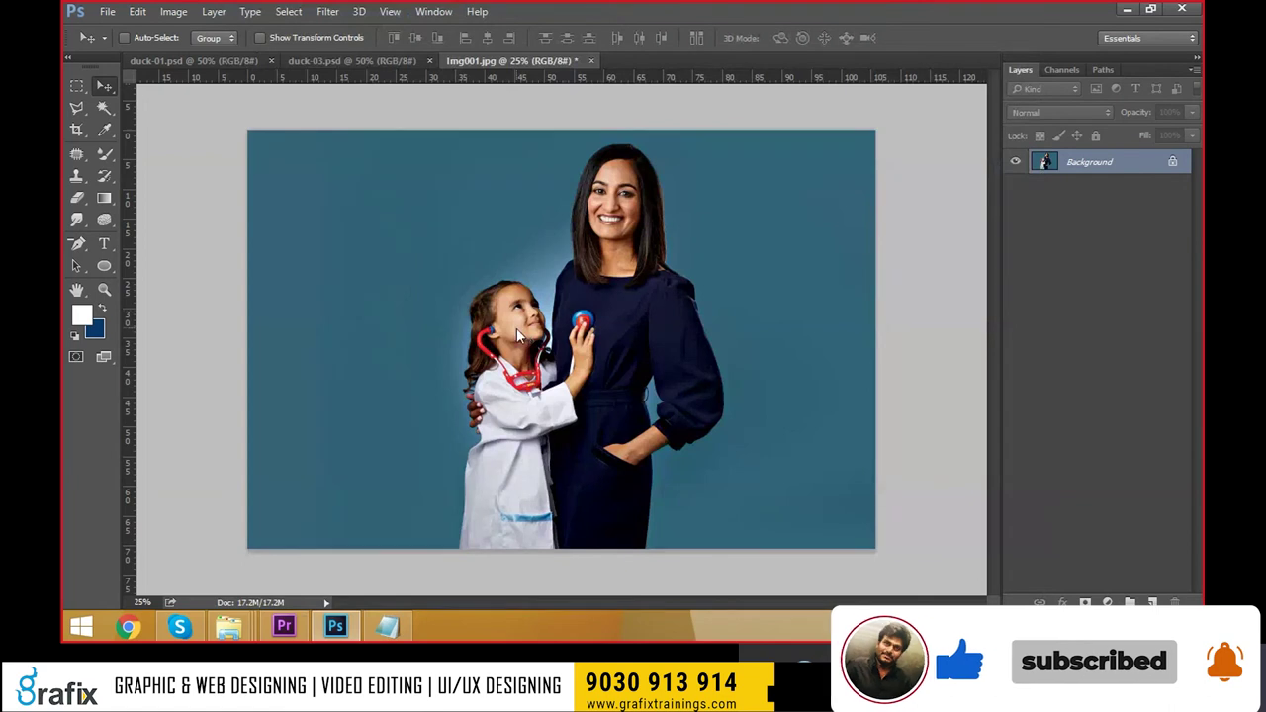
# Preview Img002 in Photo Viewer and check its file size in Properties.
pyautogui.press('super+d')
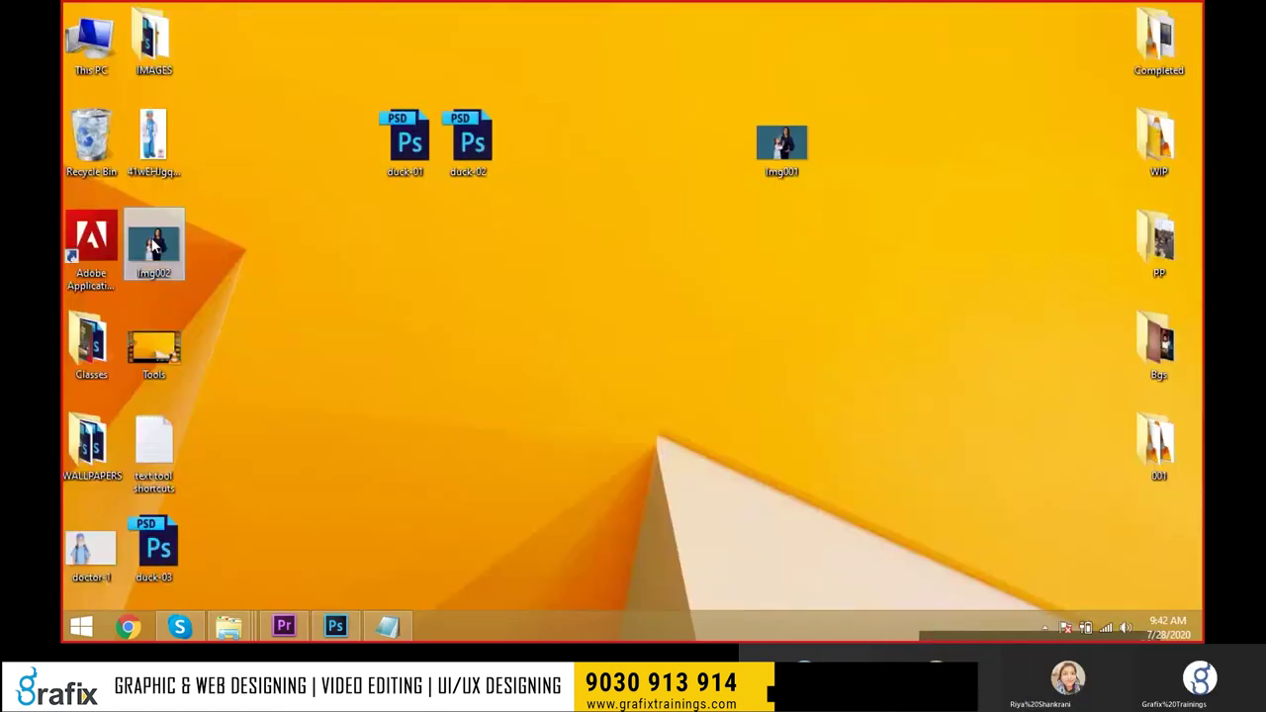
pyautogui.doubleClick(153, 245)
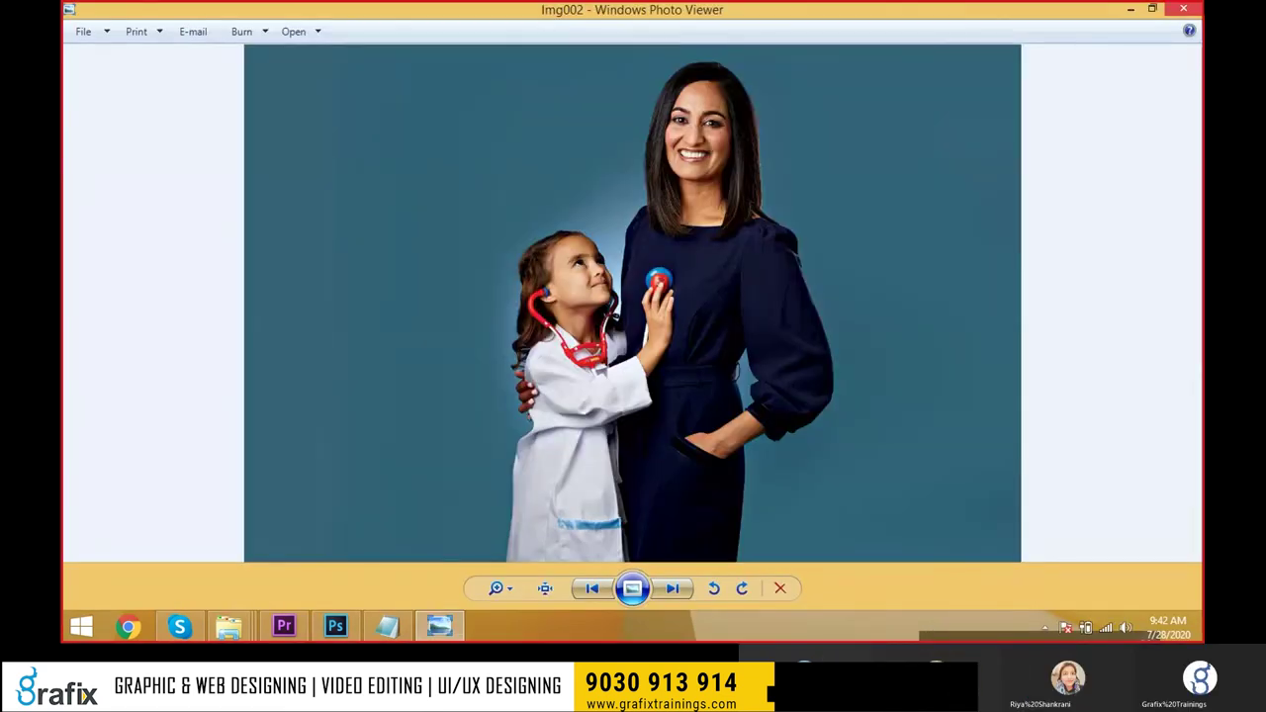
pyautogui.press('Escape')
pyautogui.hotkey('alt', 'Return')
pyautogui.press('Escape')
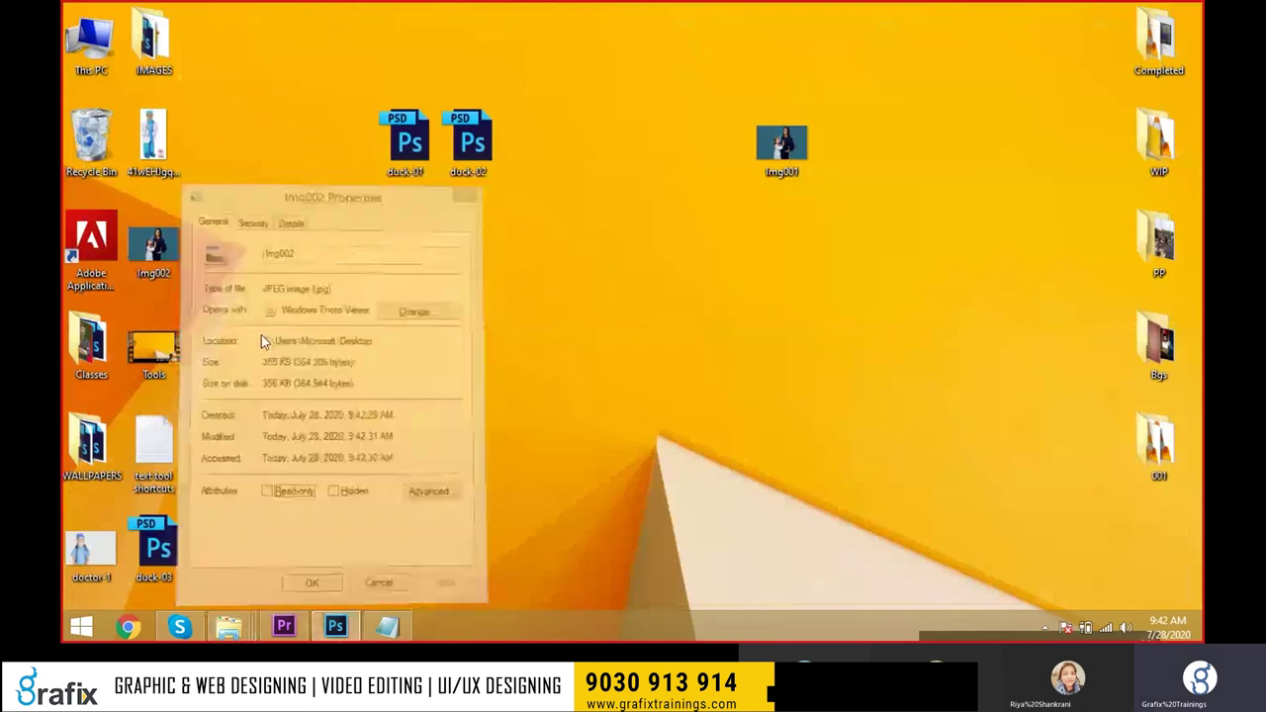
# Place the Img002 icon beside Img001 and reopen Save for Web in Photoshop.
pyautogui.moveTo(153, 245); pyautogui.dragTo(855, 174)
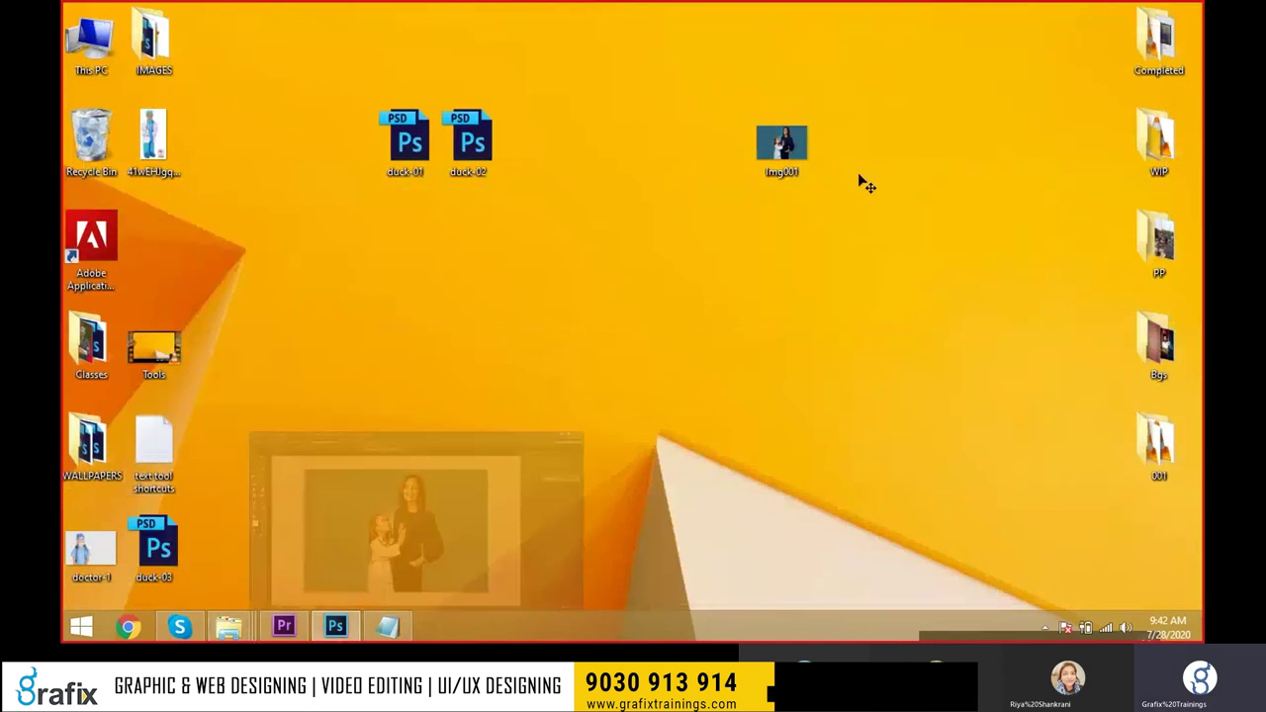
pyautogui.hotkey('alt', 'Tab')
pyautogui.hotkey('ctrl', 'alt', 'shift', 's')
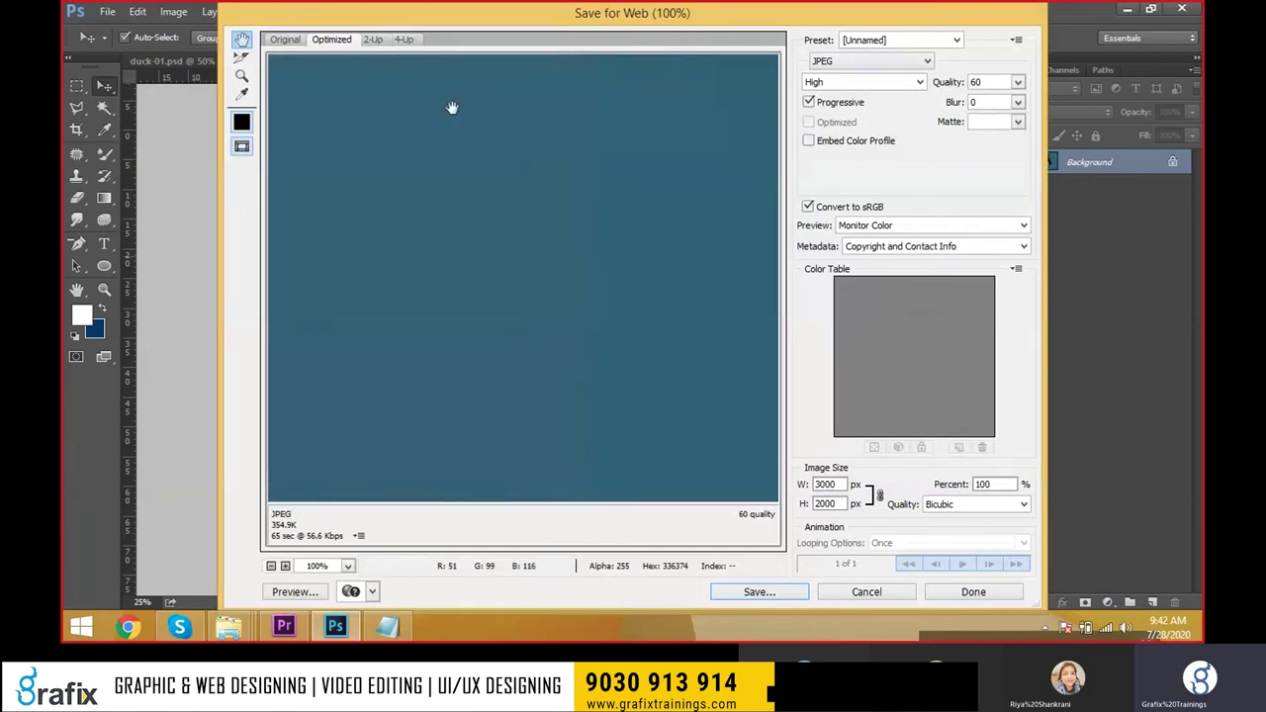
# In 4-Up view, set the bottom-right preview to Medium (30) JPEG quality.
pyautogui.click(386, 39)
pyautogui.click(401, 40)
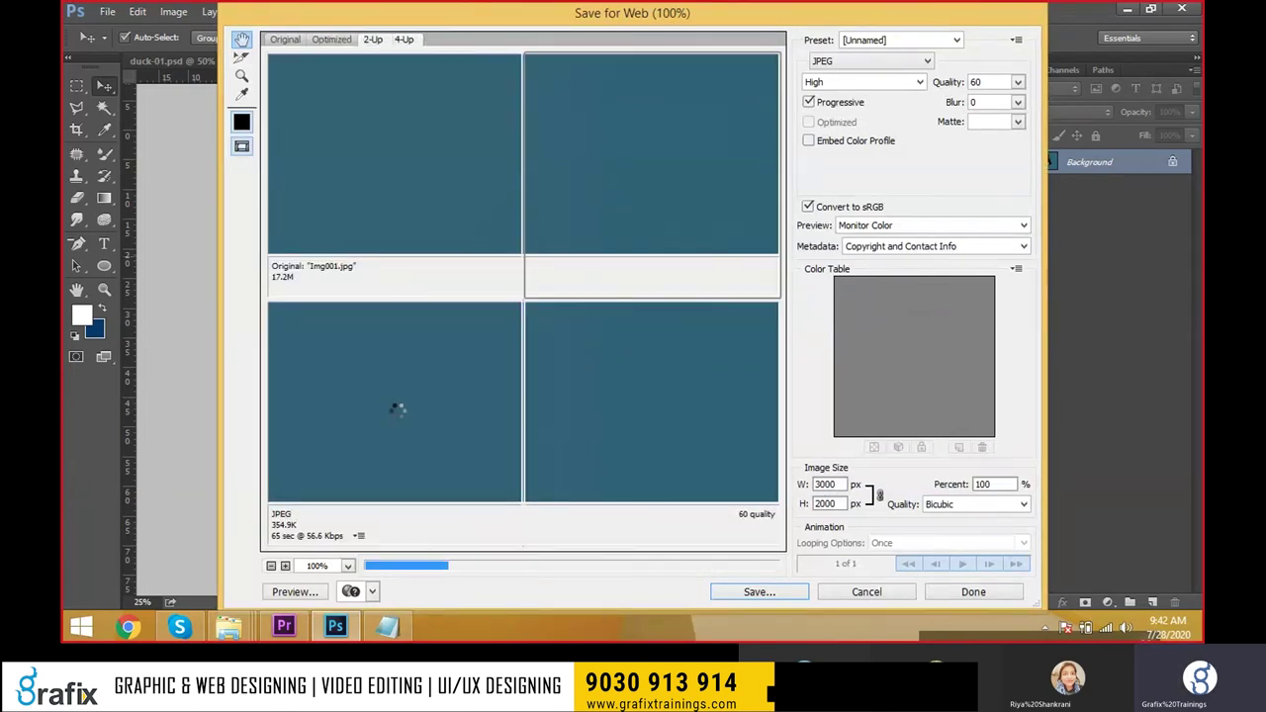
pyautogui.click(604, 433)
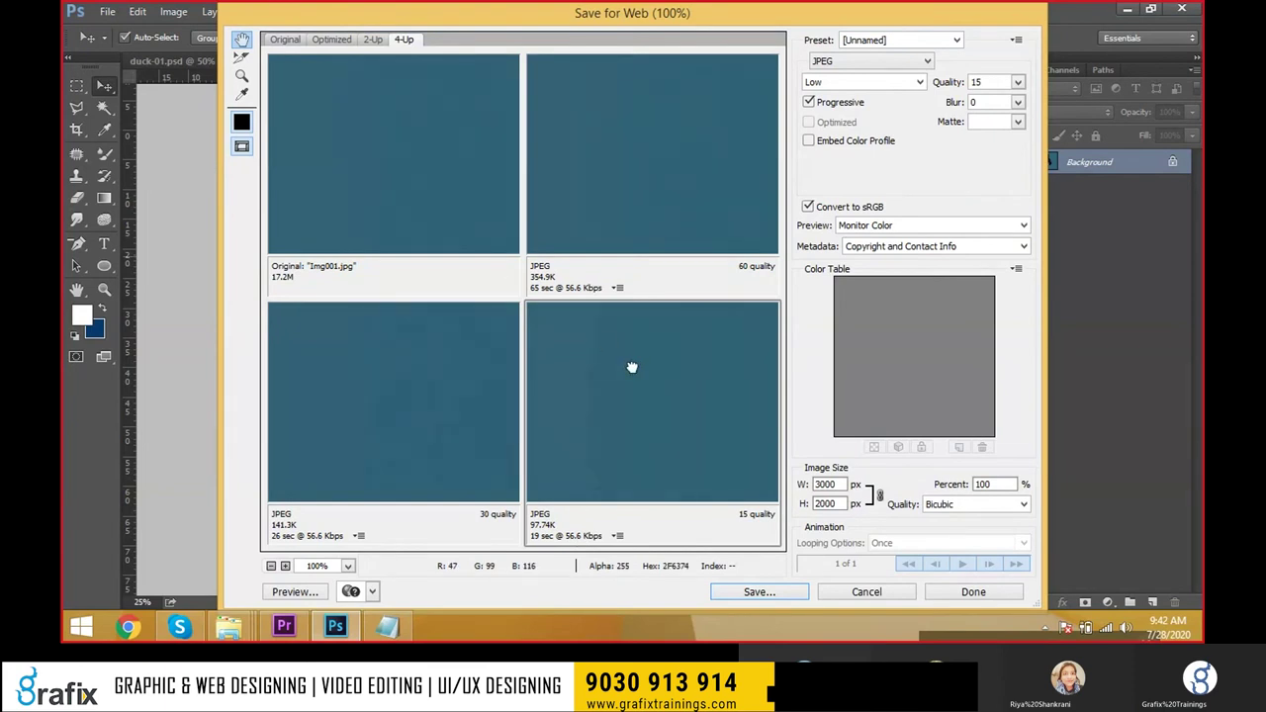
pyautogui.click(895, 83)
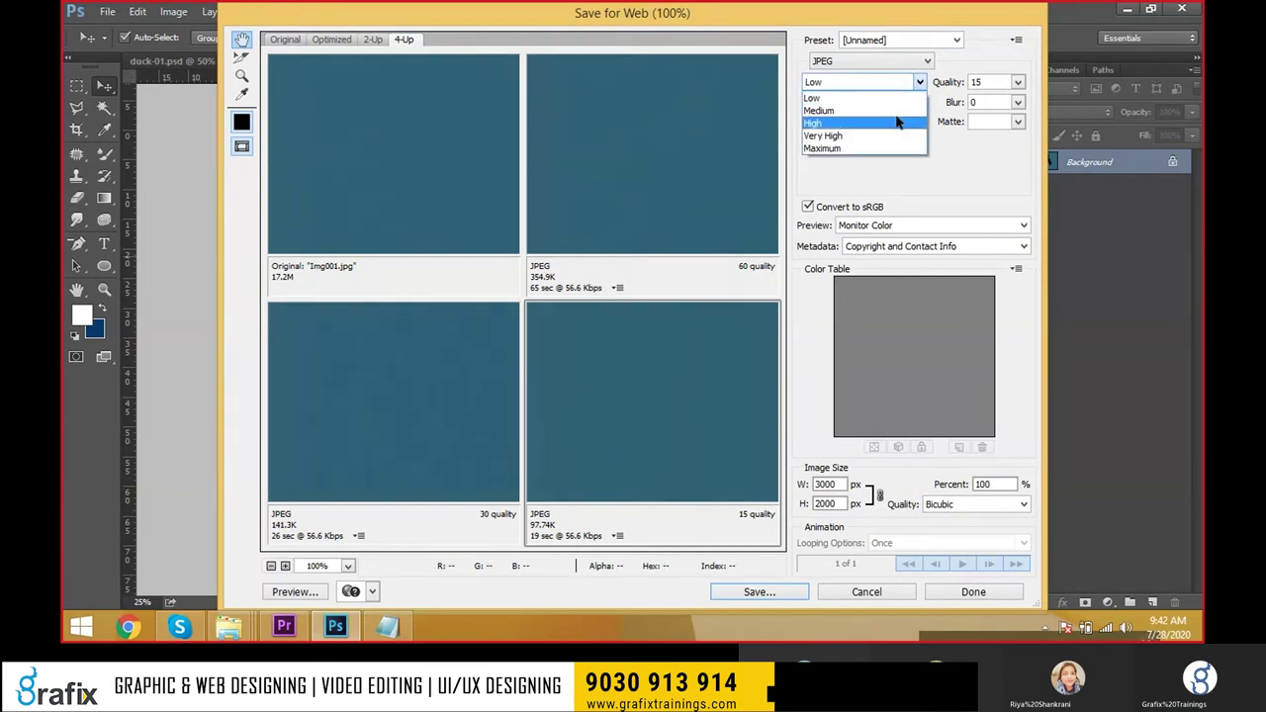
pyautogui.click(894, 113)
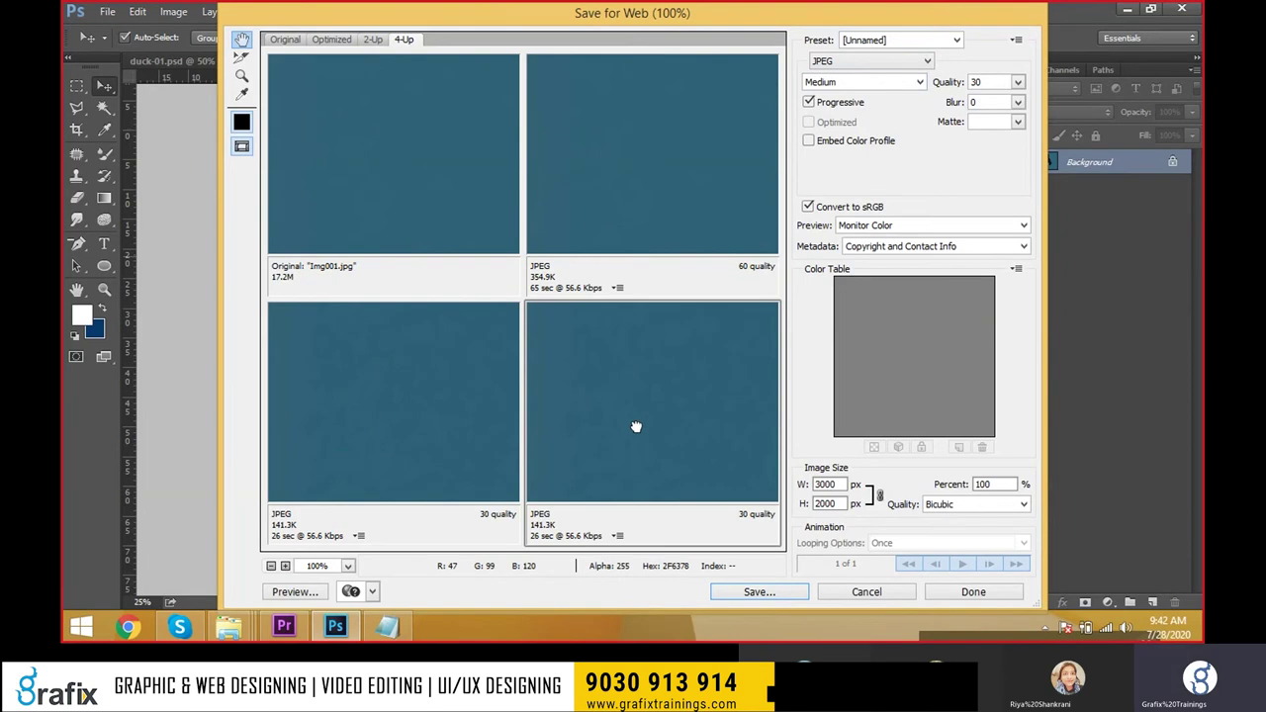
# Zoom the previews out to 25%, pan to show woman and girl, and start saving.
pyautogui.click(396, 427)
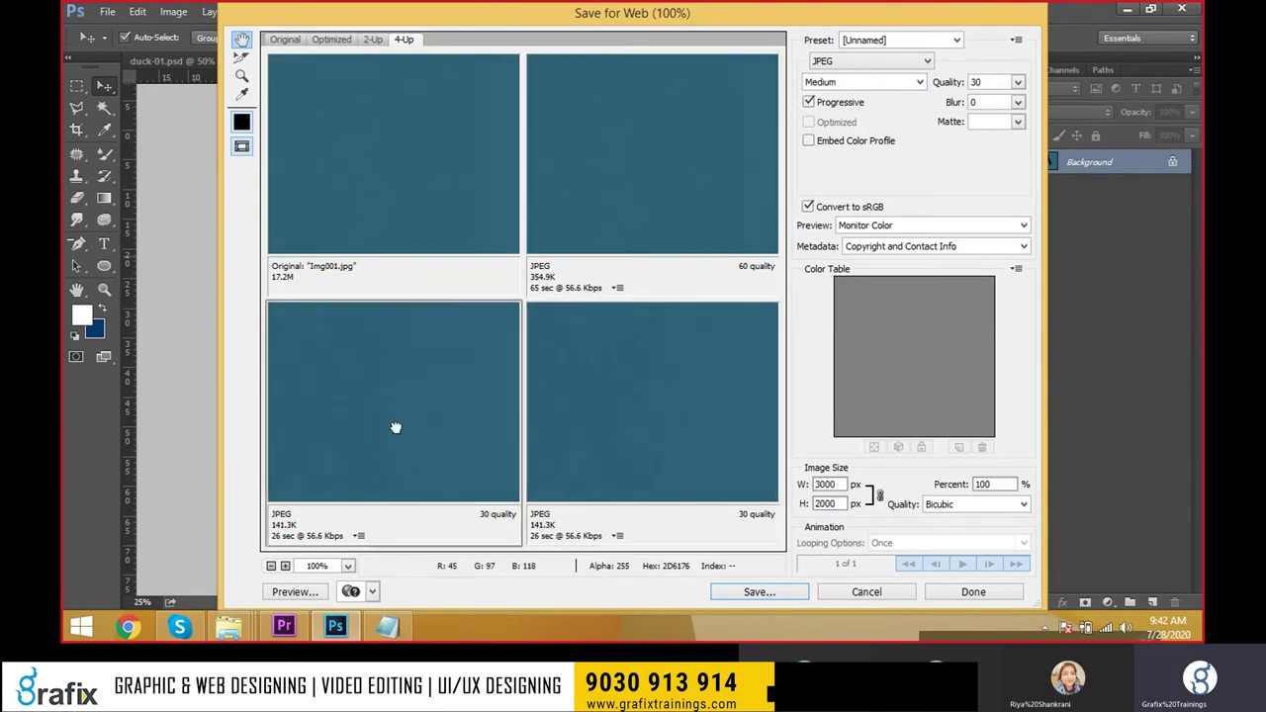
pyautogui.click(653, 416)
pyautogui.click(271, 566)
pyautogui.click(271, 566)
pyautogui.click(271, 566)
pyautogui.click(271, 566)
pyautogui.moveTo(653, 415); pyautogui.dragTo(543, 532)
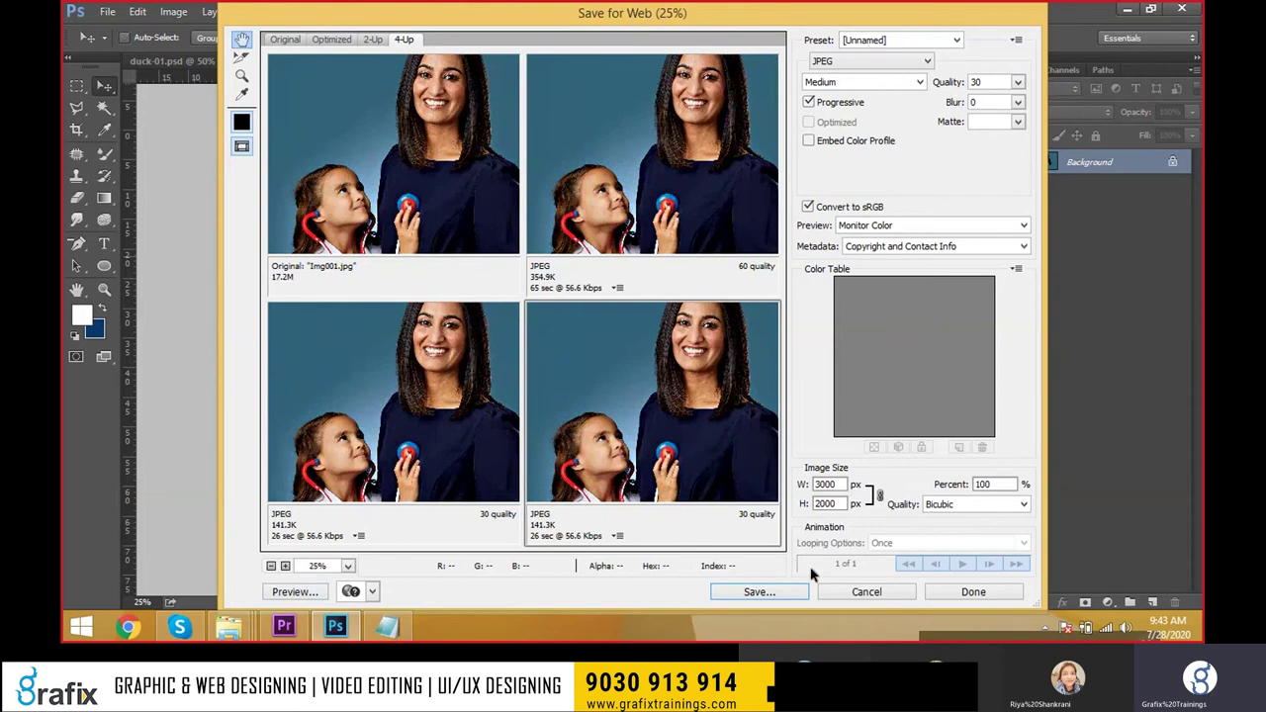
pyautogui.click(757, 592)
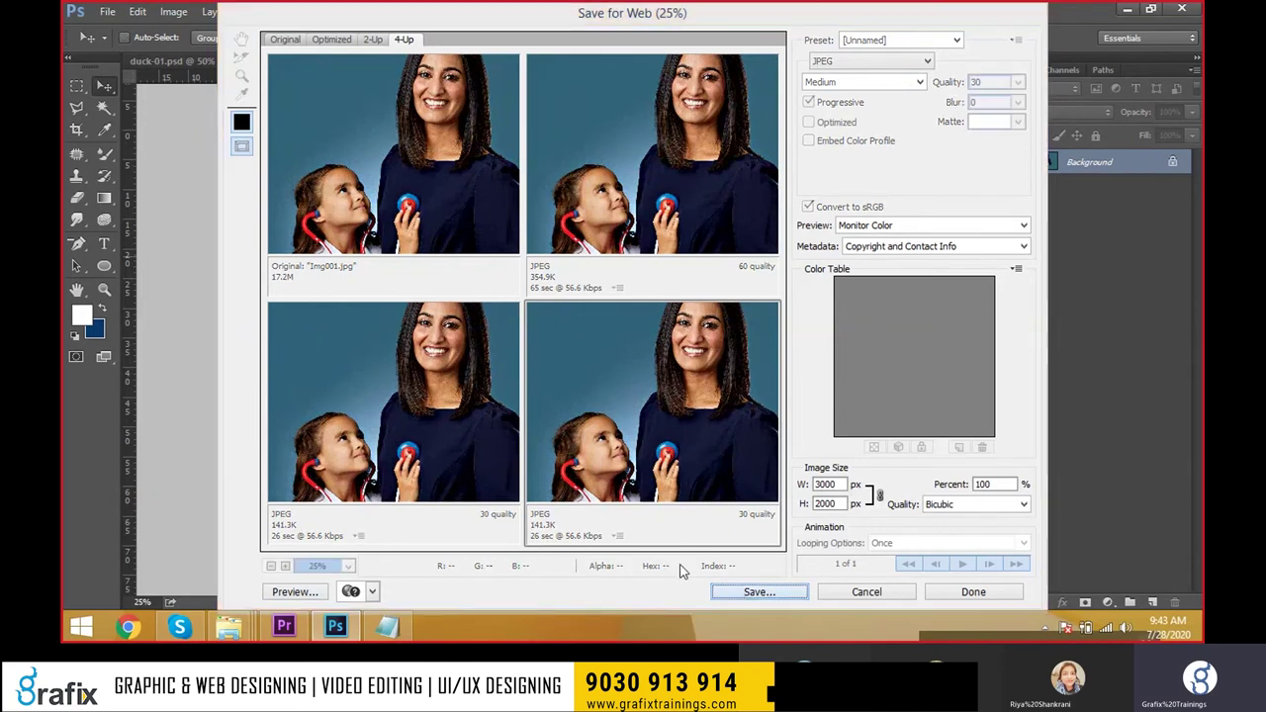
# Save the quality-30 JPEG to the Desktop as Img002.jpg, editing the existing Img001 name.
pyautogui.scroll(-10, 379, 258)
pyautogui.click(376, 296)
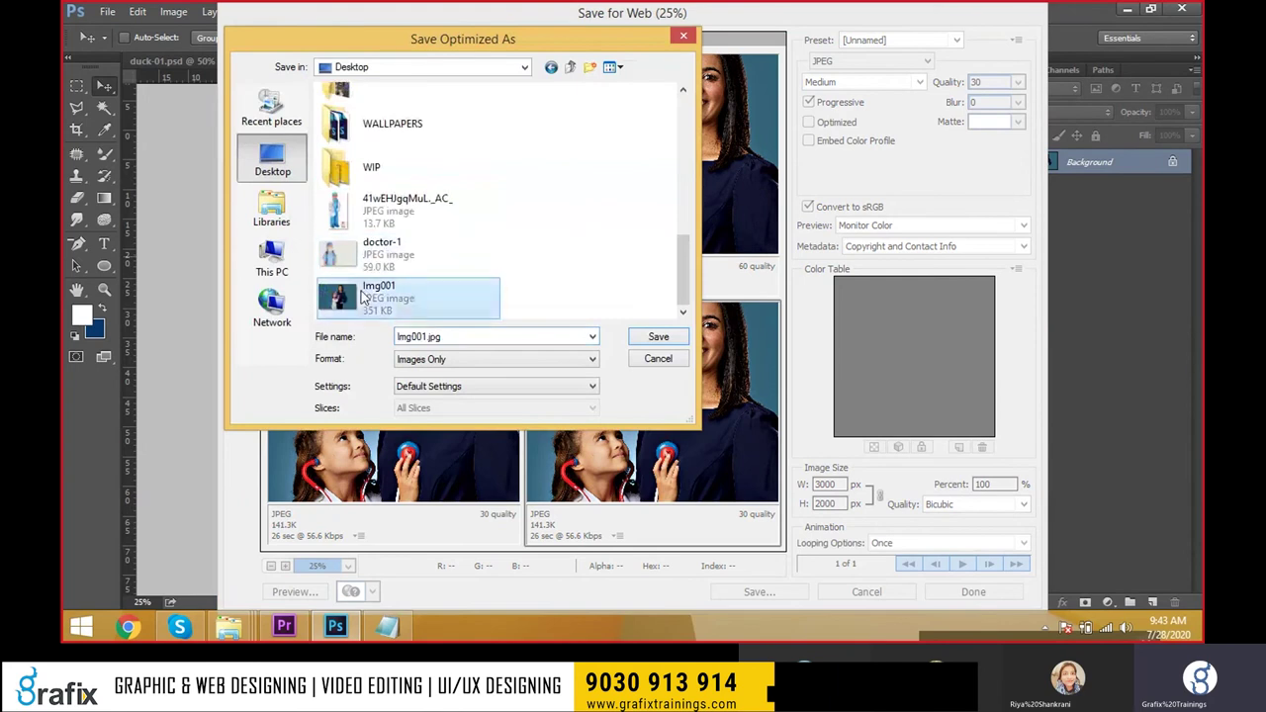
pyautogui.click(426, 337)
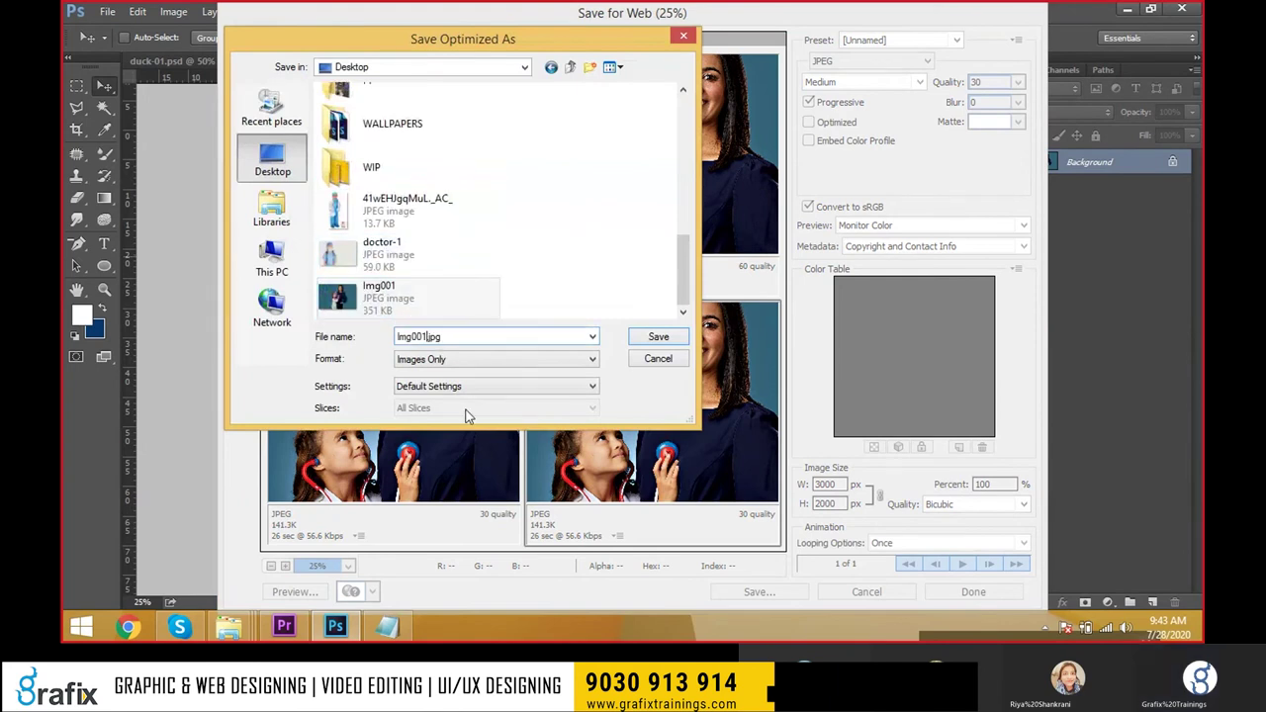
pyautogui.press('BackSpace')
pyautogui.write('2')
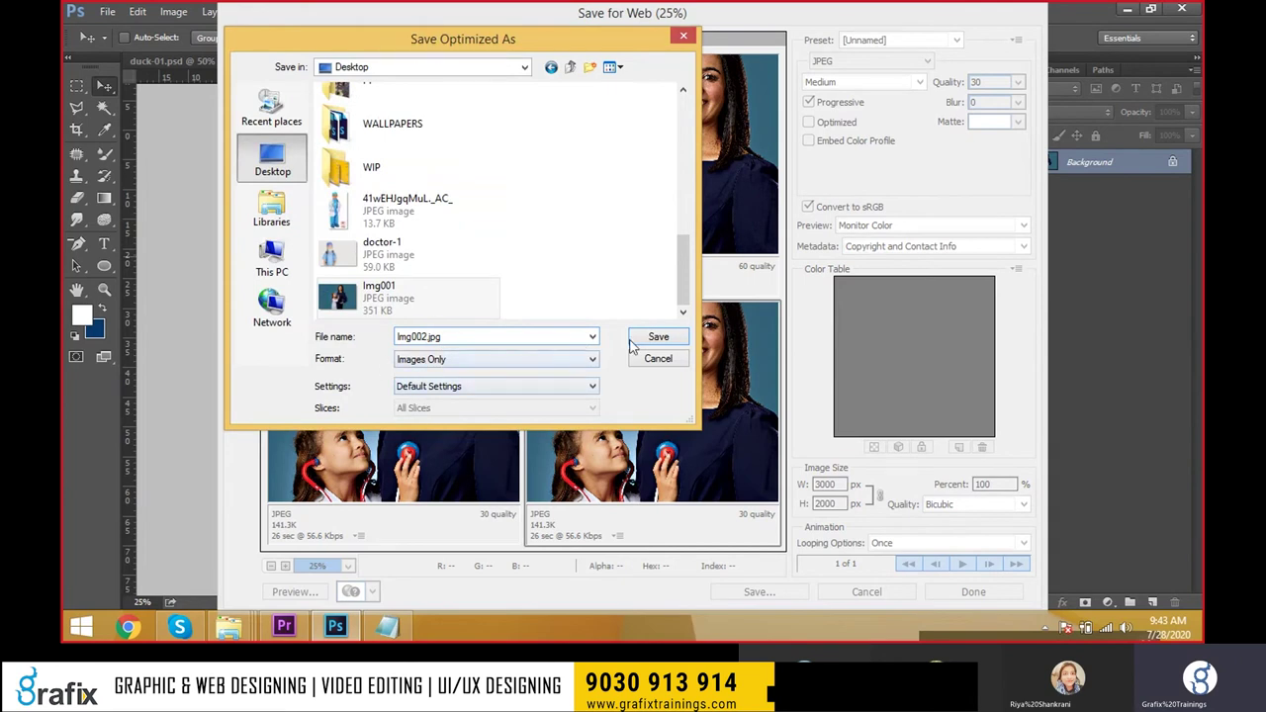
pyautogui.doubleClick(451, 339)
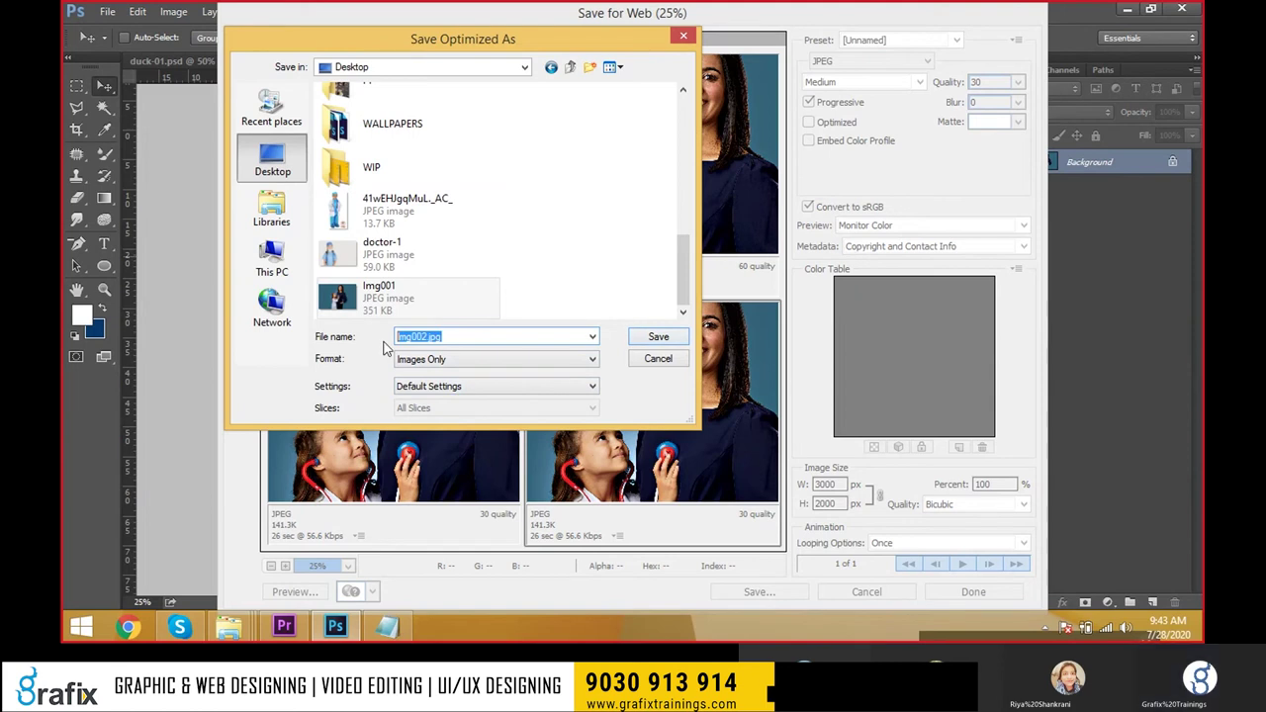
pyautogui.click(652, 341)
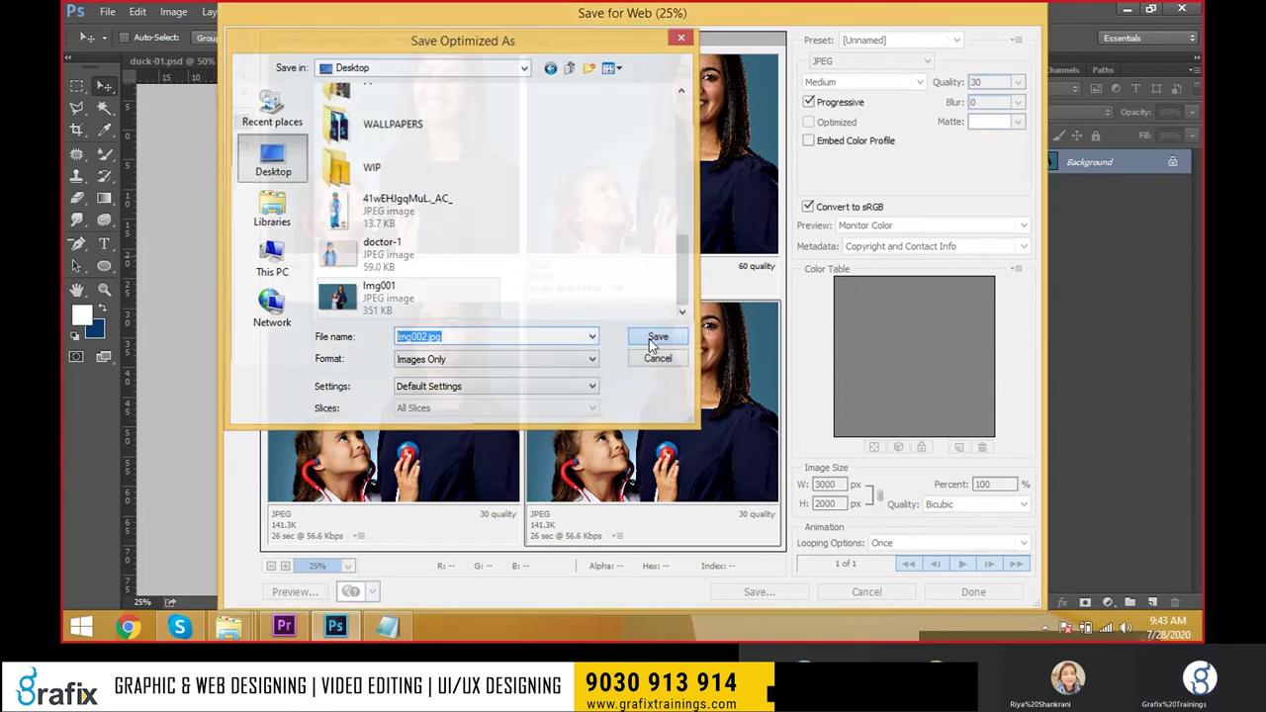
# Zoom in and out on Img002 in Photo Viewer, then close it.
pyautogui.press('super+d')
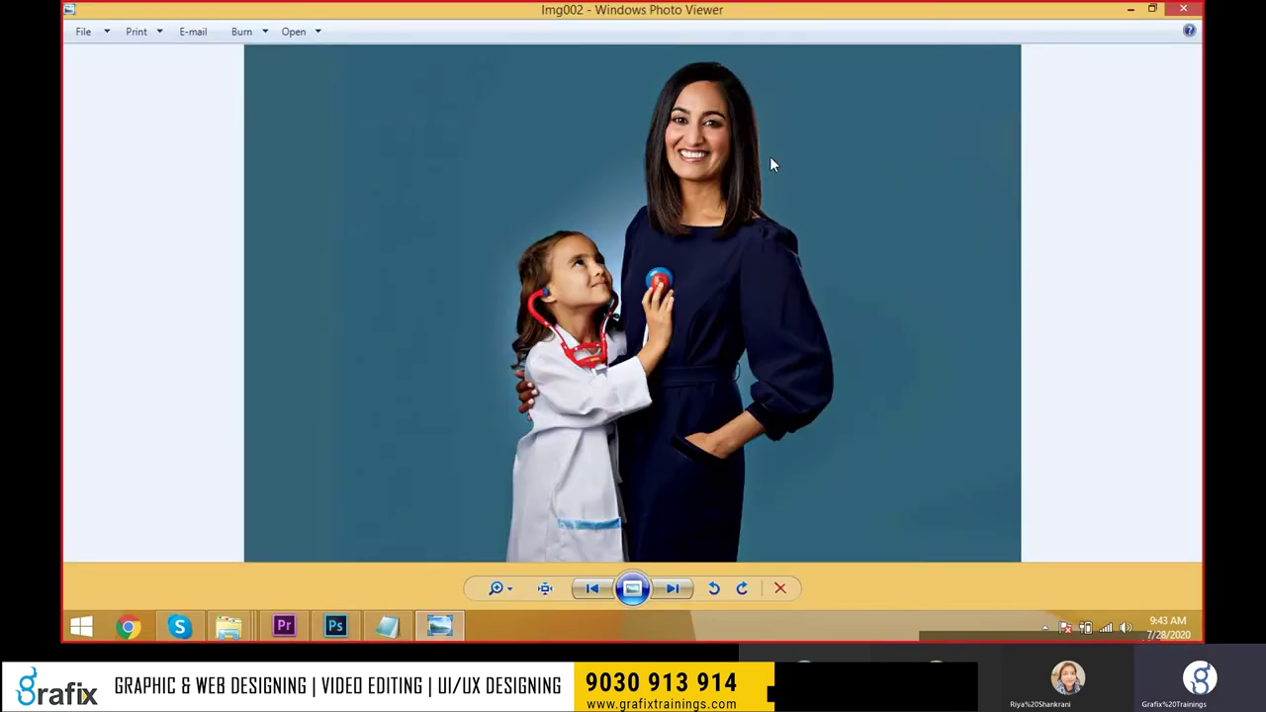
pyautogui.scroll(1, 769, 160)
pyautogui.scroll(1, 770, 158)
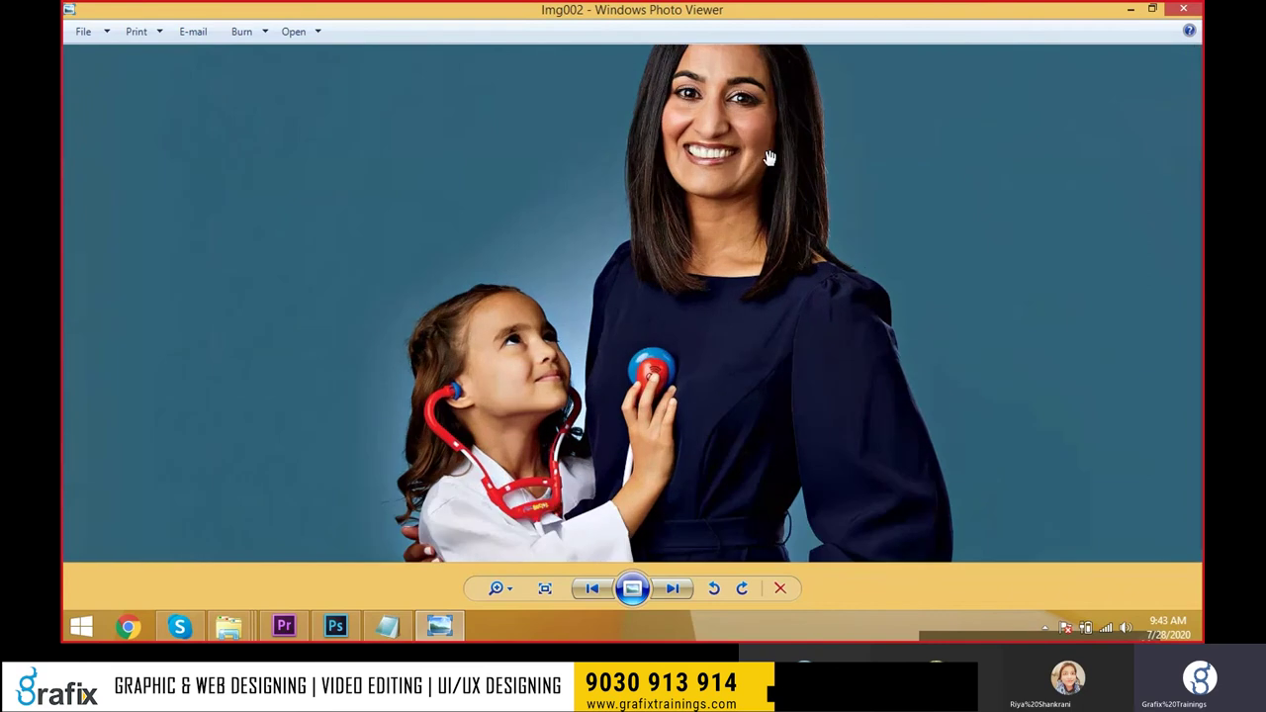
pyautogui.scroll(-2, 770, 159)
pyautogui.hotkey('alt', 'F4')
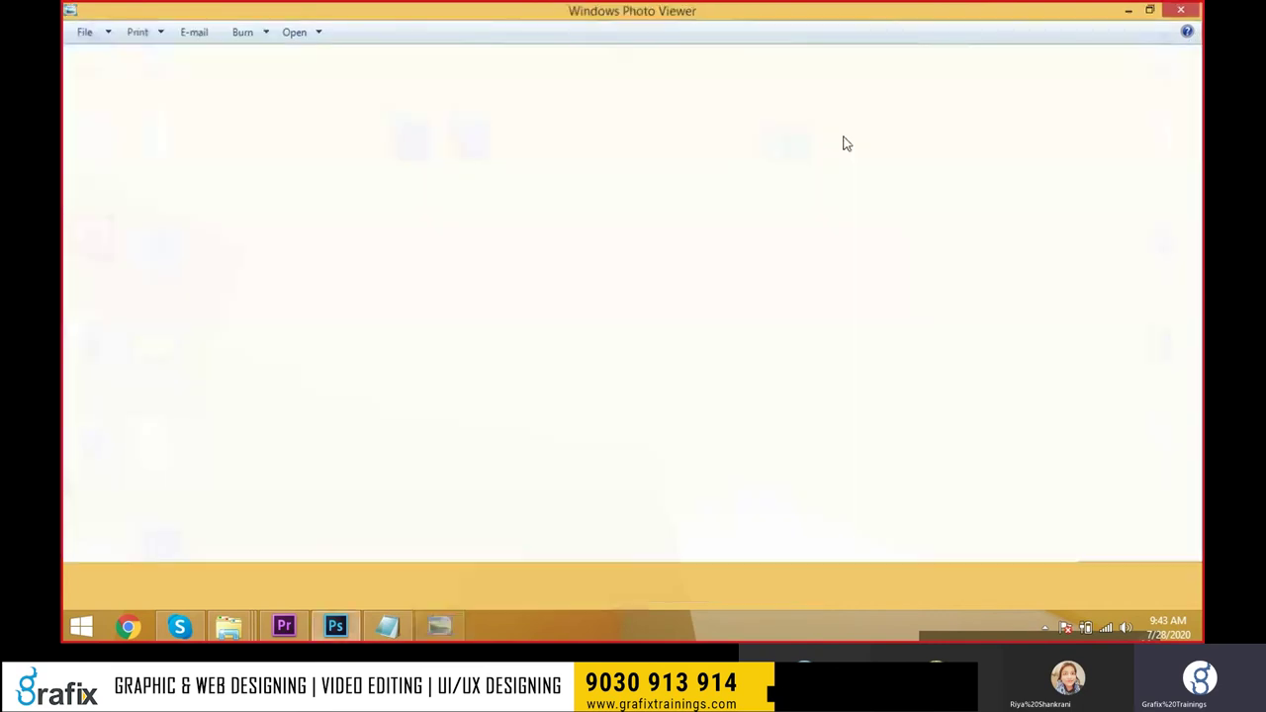
# Place Img002 beside Img001, flip between both photos in Photo Viewer, and close it.
pyautogui.keyDown('alt'); pyautogui.doubleClick(158, 253); pyautogui.keyUp('alt')
pyautogui.press('Escape')
pyautogui.moveTo(158, 252); pyautogui.dragTo(782, 232)
pyautogui.doubleClick(783, 233)
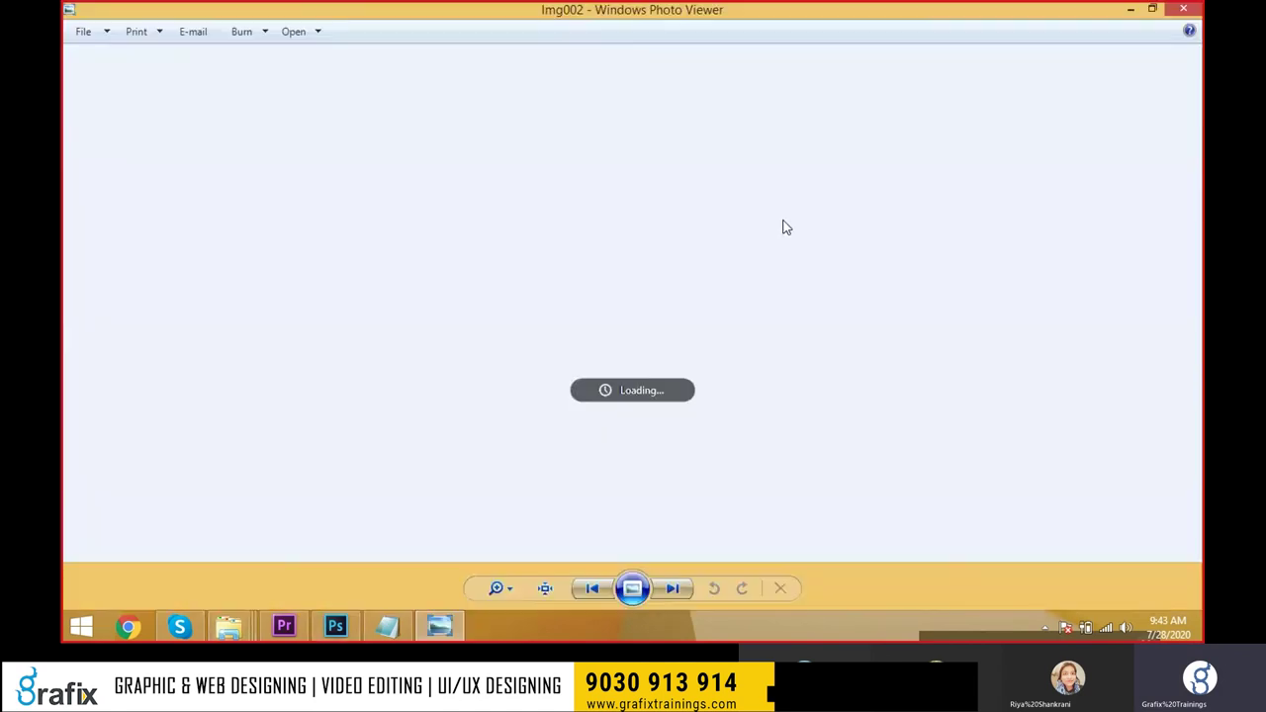
pyautogui.press('Left')
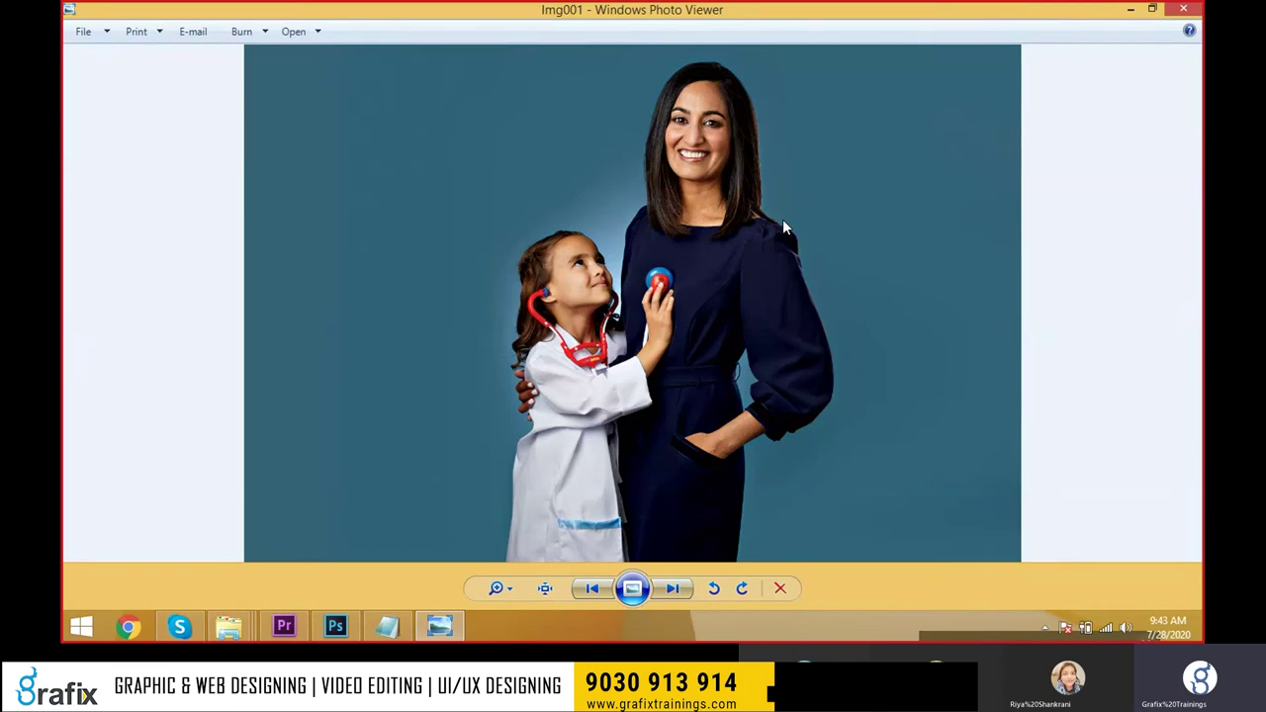
pyautogui.press('Right')
pyautogui.press('Right')
pyautogui.click(1183, 8)
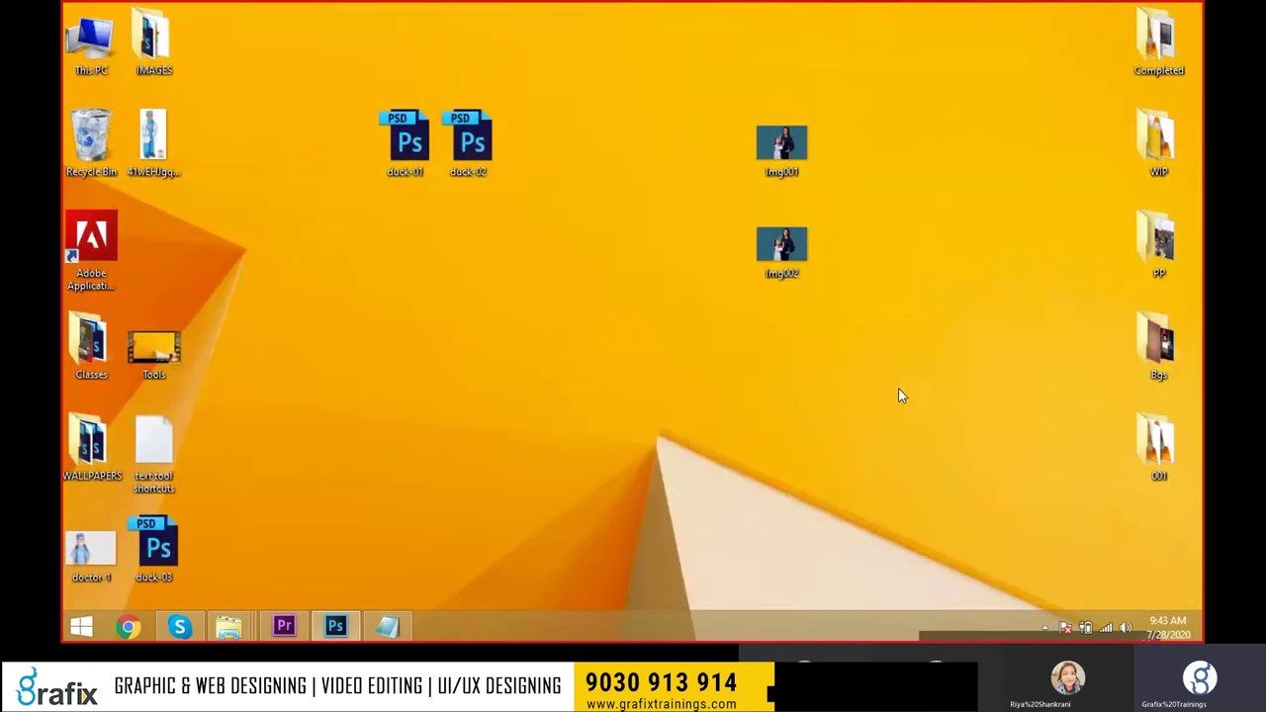
# Reopen Save for Web on Img001 and cycle through Original, Optimized, 2-Up and 4-Up views.
pyautogui.click(336, 626)
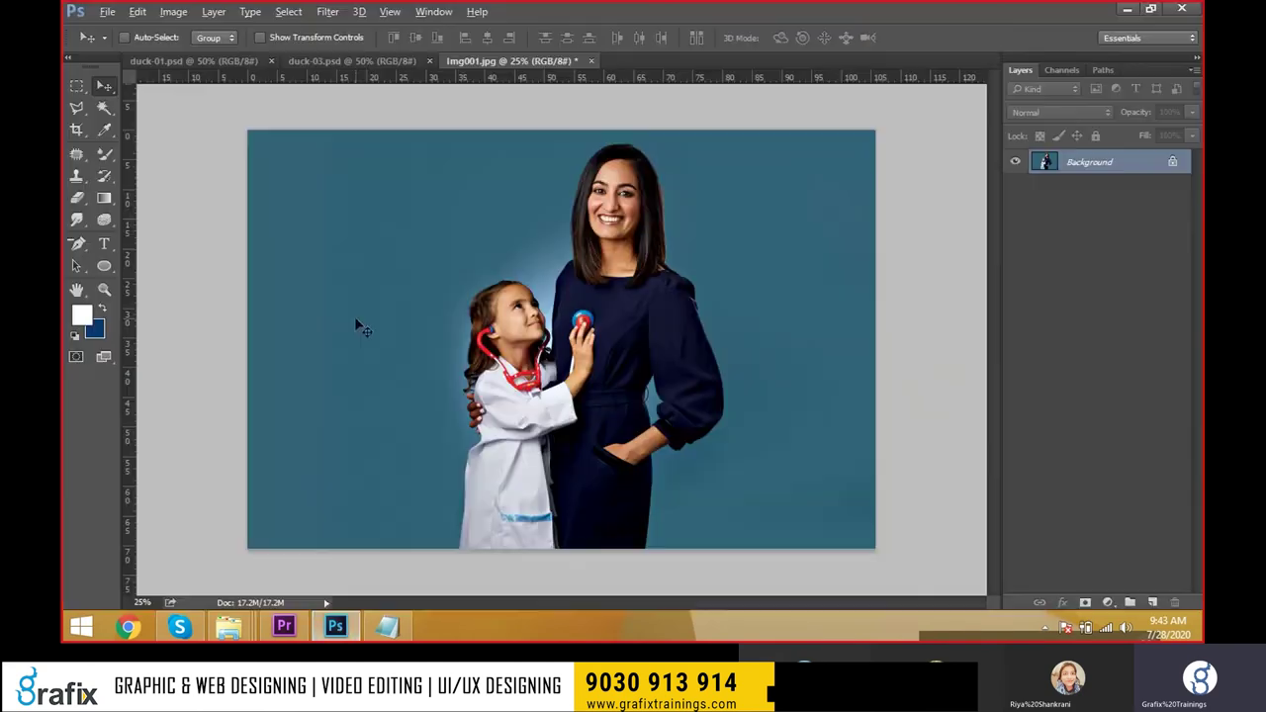
pyautogui.hotkey('ctrl', 'alt', 'shift', 's')
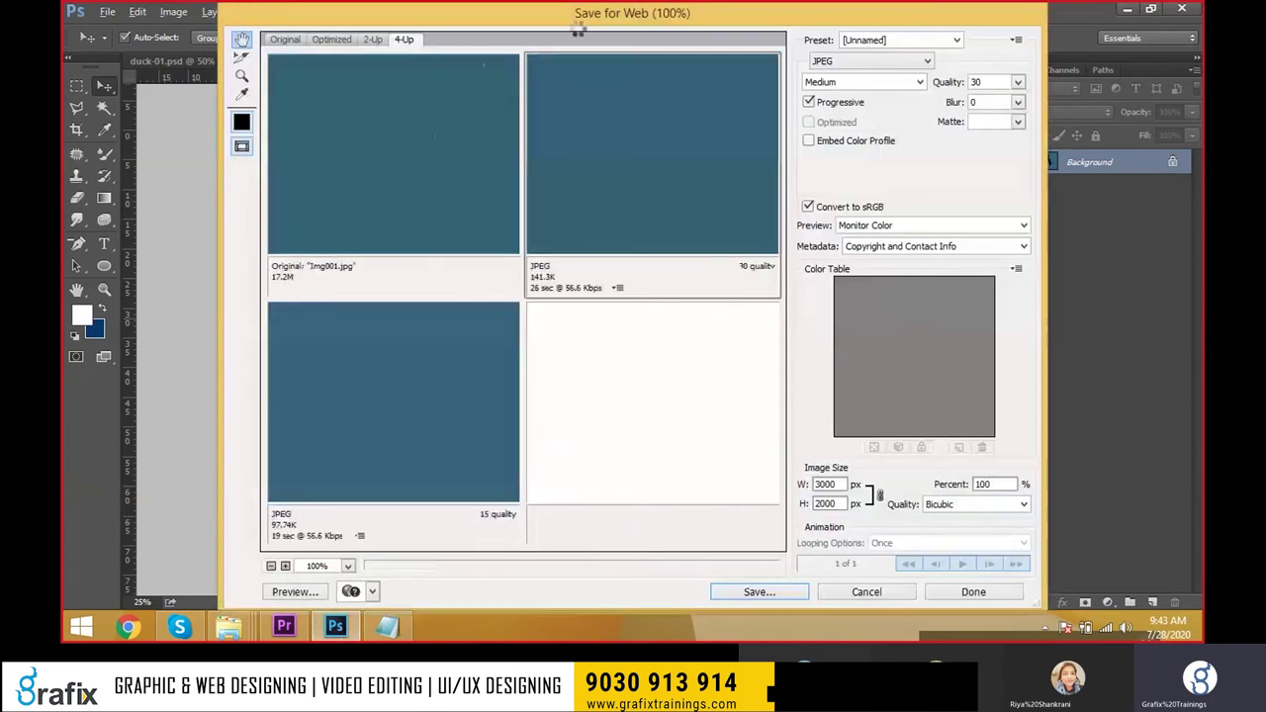
pyautogui.click(465, 336)
pyautogui.click(372, 40)
pyautogui.click(404, 40)
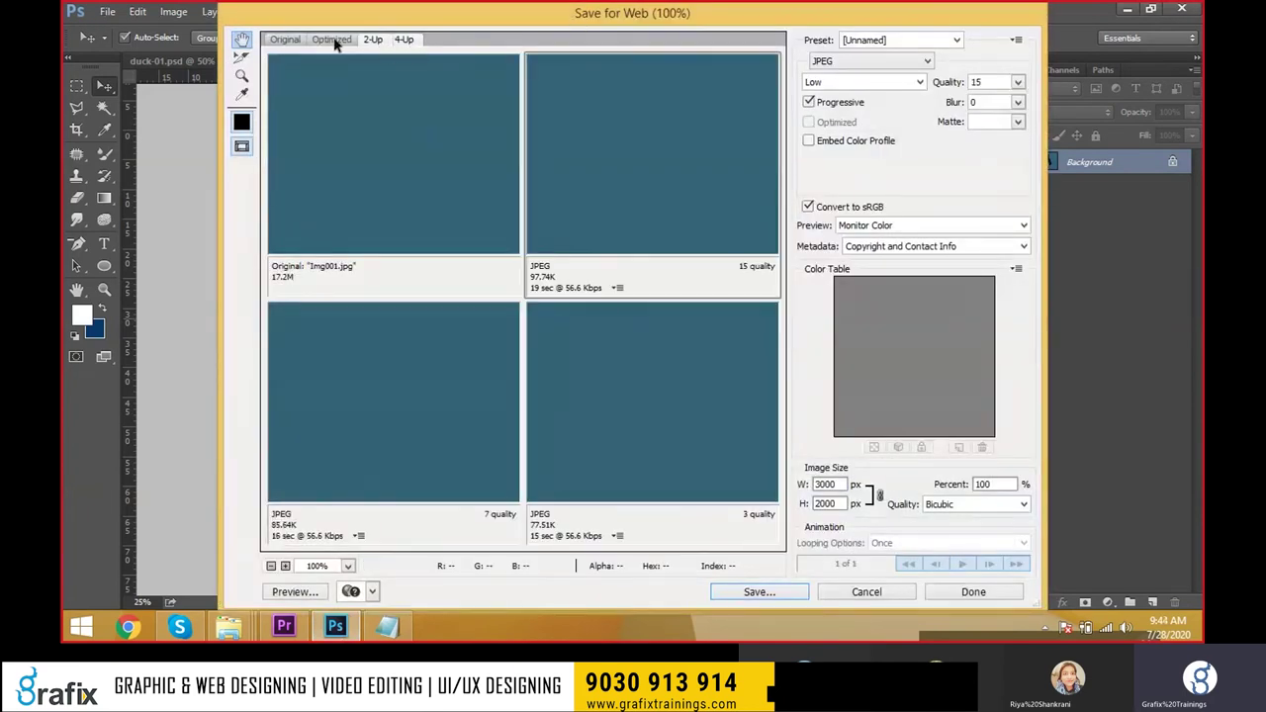
pyautogui.click(332, 40)
pyautogui.click(290, 41)
pyautogui.click(410, 39)
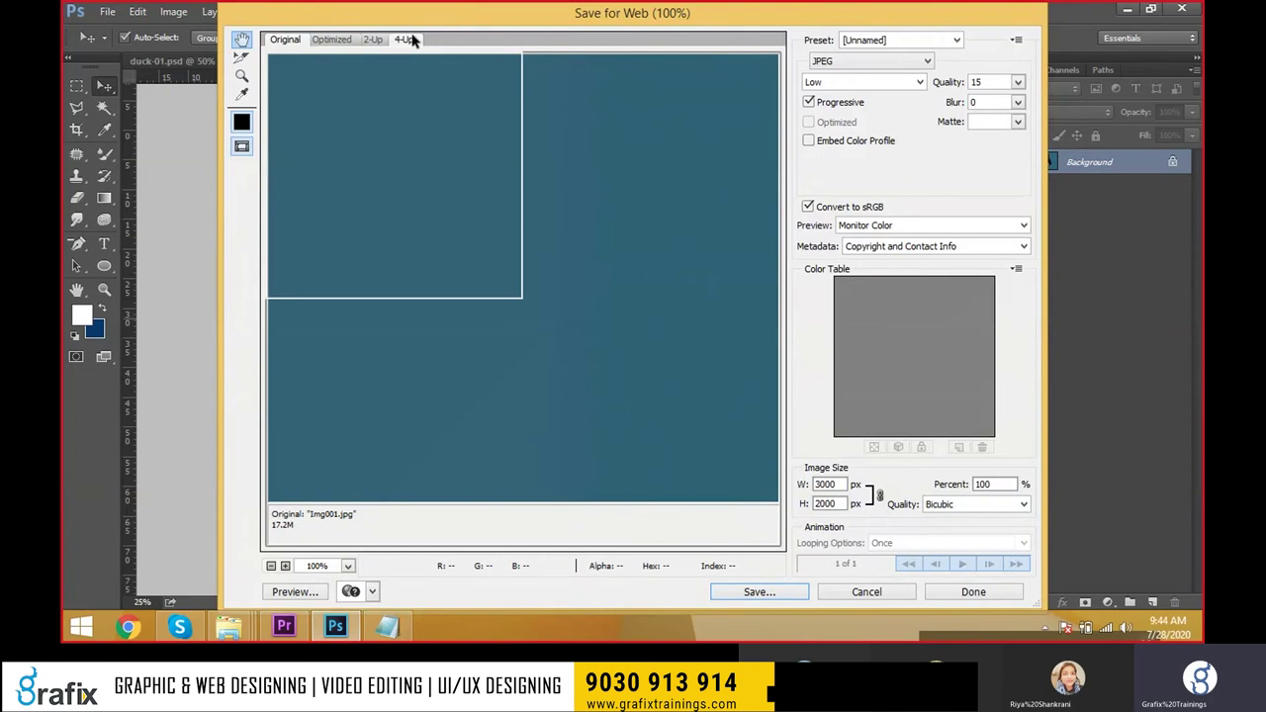
# Zoom the four previews to 25% and pan to the woman's face.
pyautogui.click(488, 347)
pyautogui.click(271, 566)
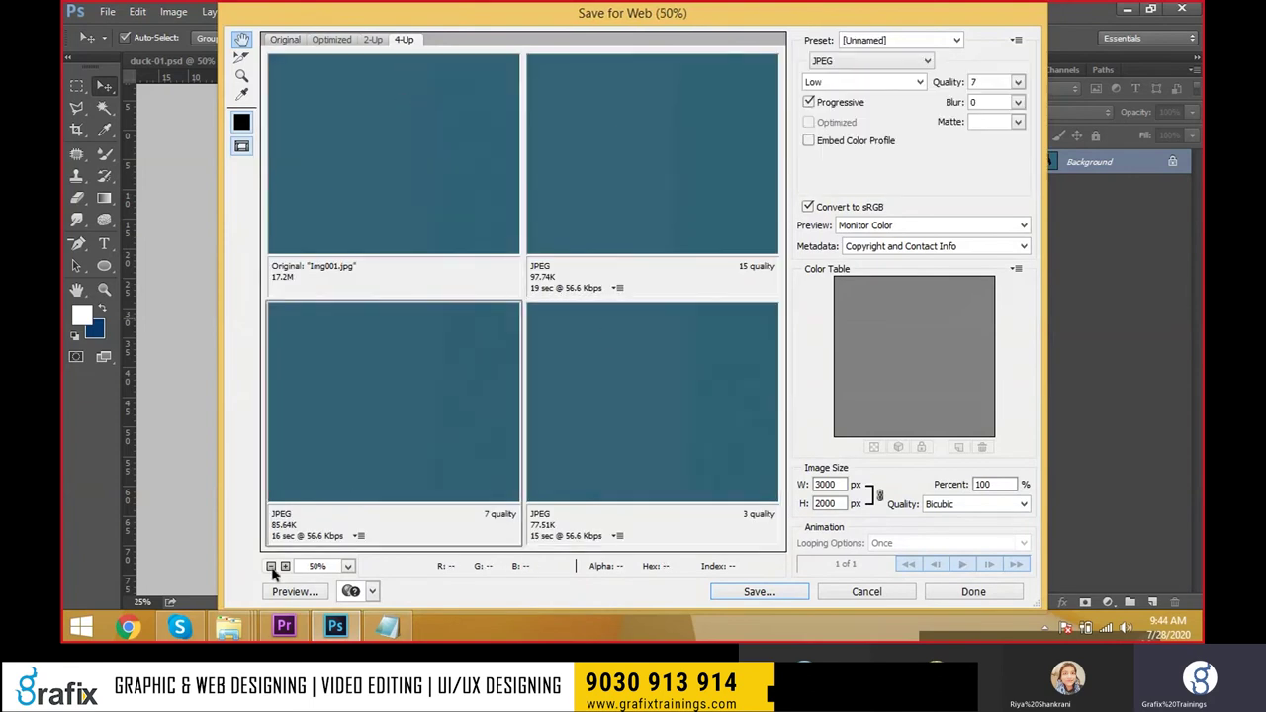
pyautogui.doubleClick(271, 565)
pyautogui.click(271, 566)
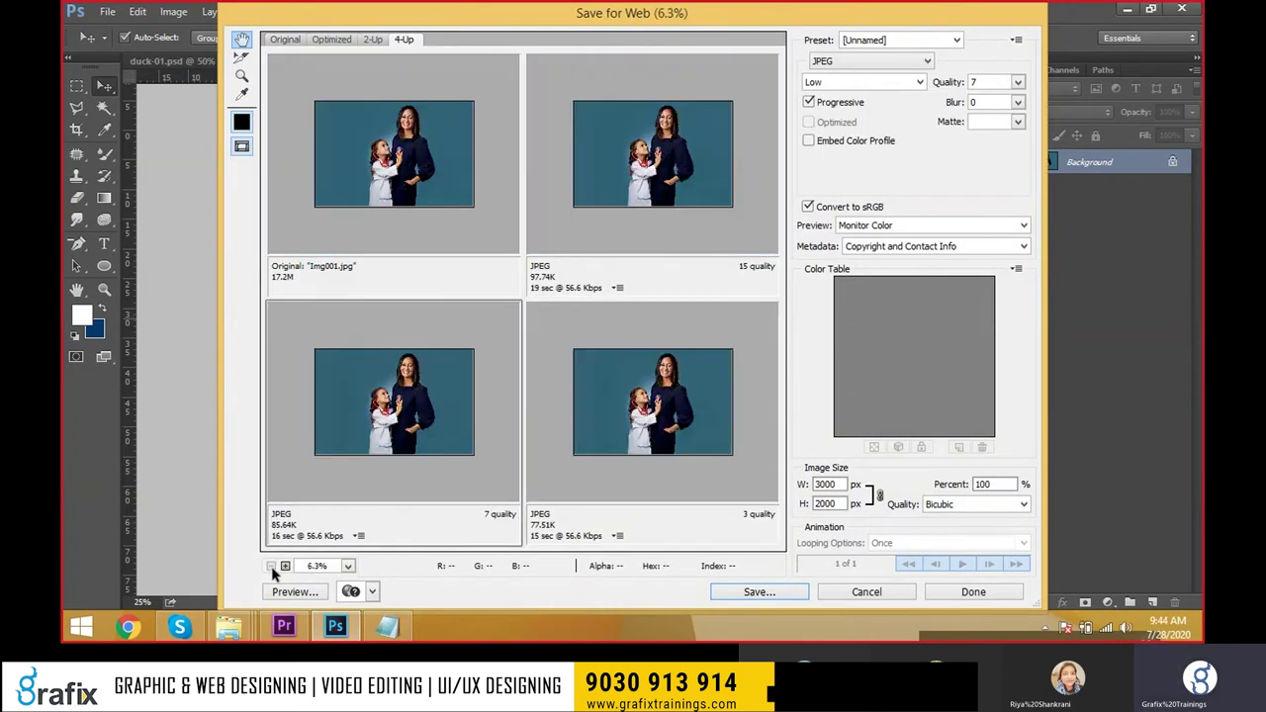
pyautogui.click(284, 566)
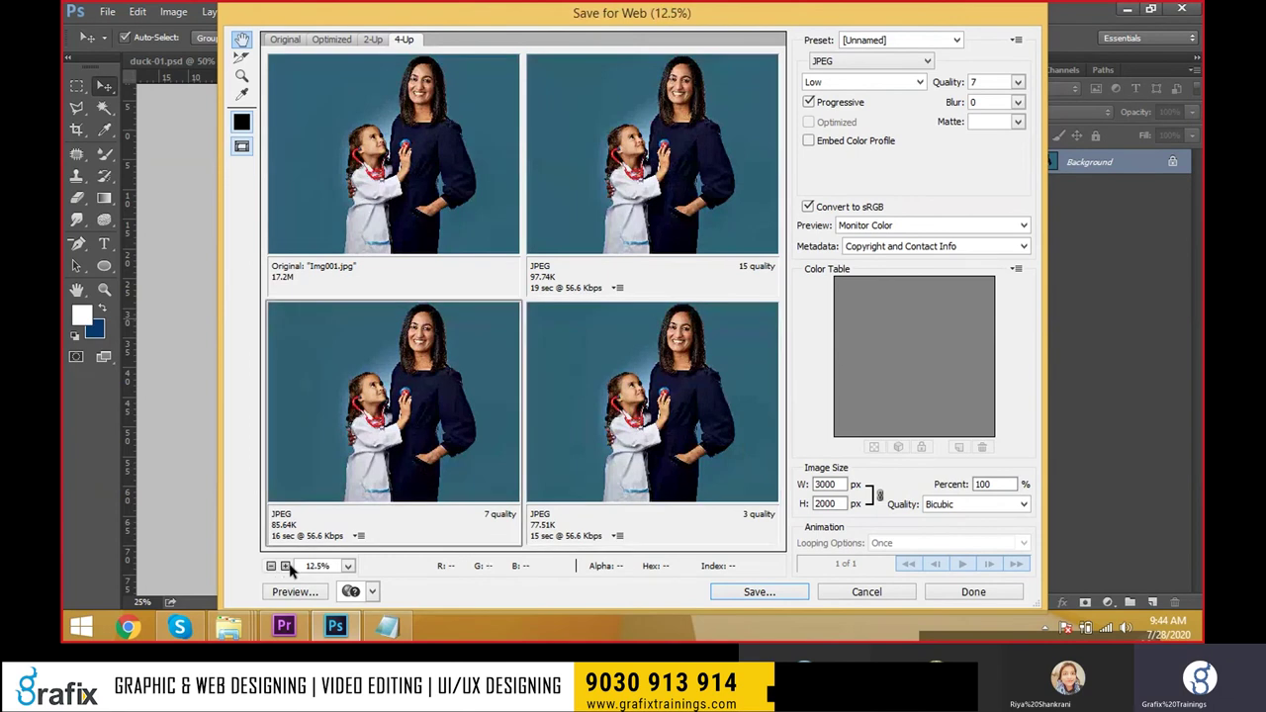
pyautogui.click(286, 566)
pyautogui.moveTo(435, 119); pyautogui.dragTo(354, 198)
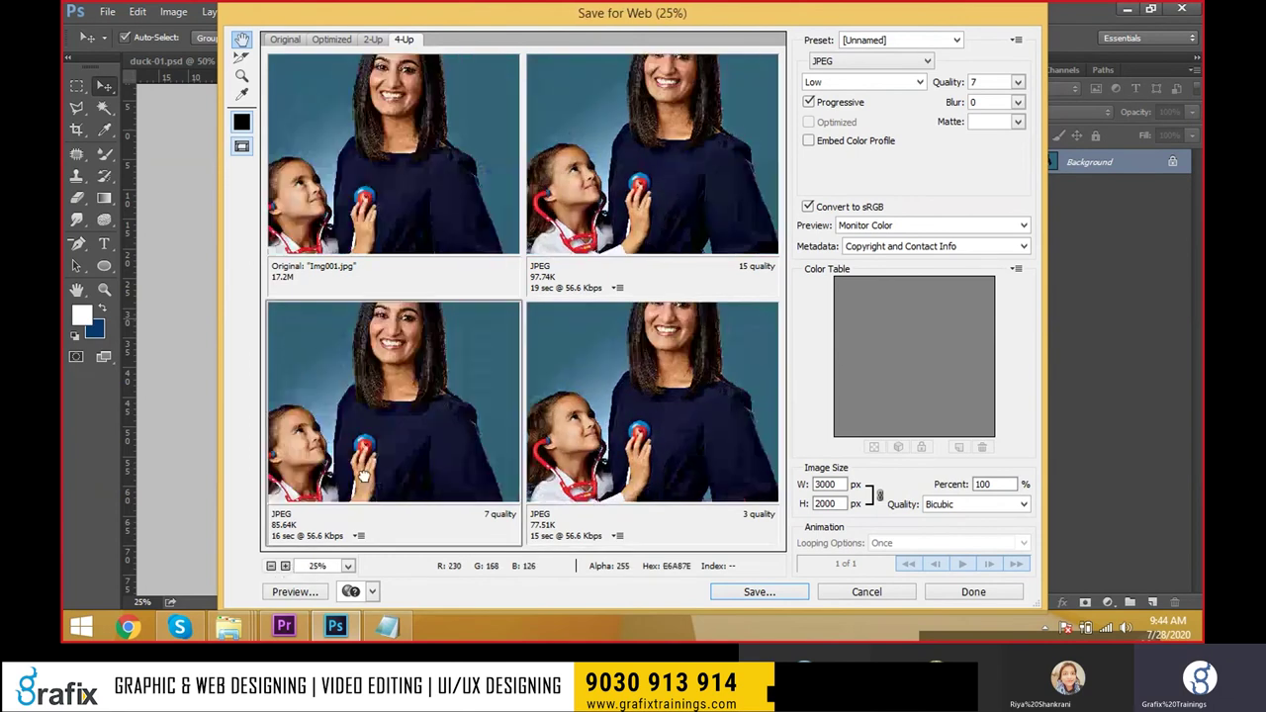
# Set the bottom-right preview to Medium, then High JPEG quality.
pyautogui.click(648, 410)
pyautogui.click(860, 82)
pyautogui.click(896, 107)
pyautogui.click(860, 82)
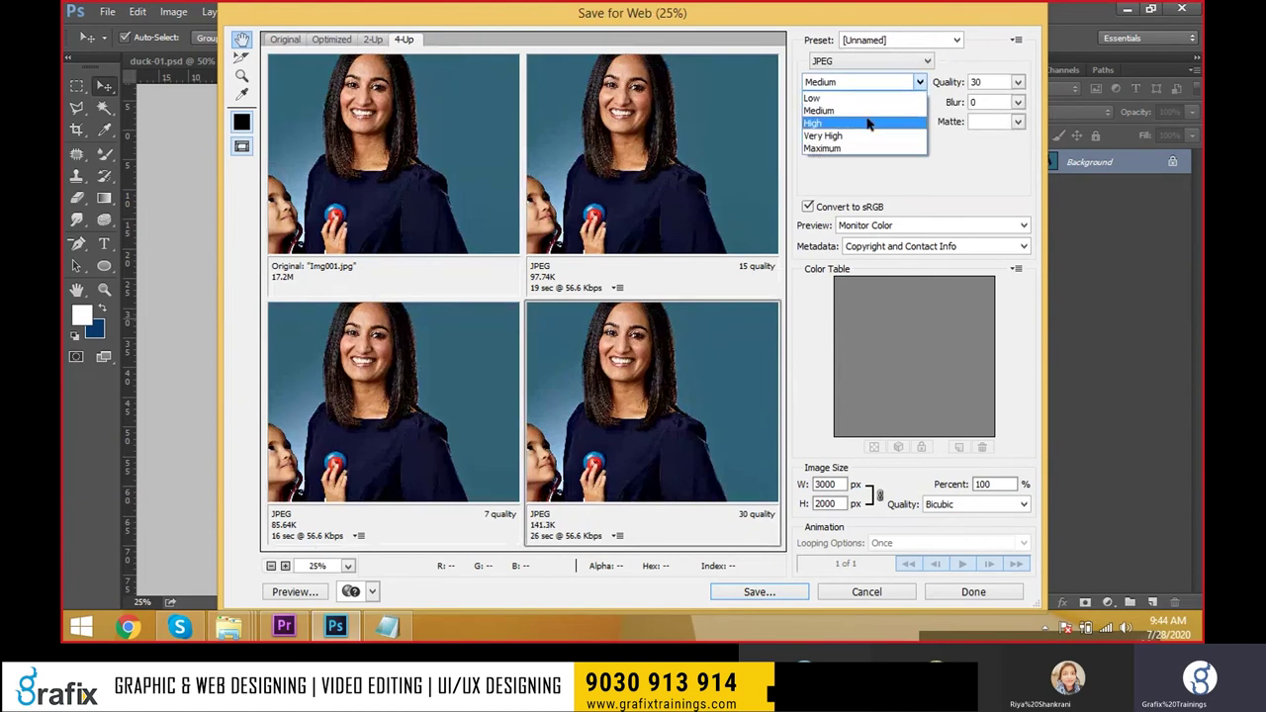
pyautogui.click(867, 122)
# Try GIF, PNG-8 and PNG-24 for that preview, then return it to JPEG High, quality 60.
pyautogui.click(846, 63)
pyautogui.click(847, 68)
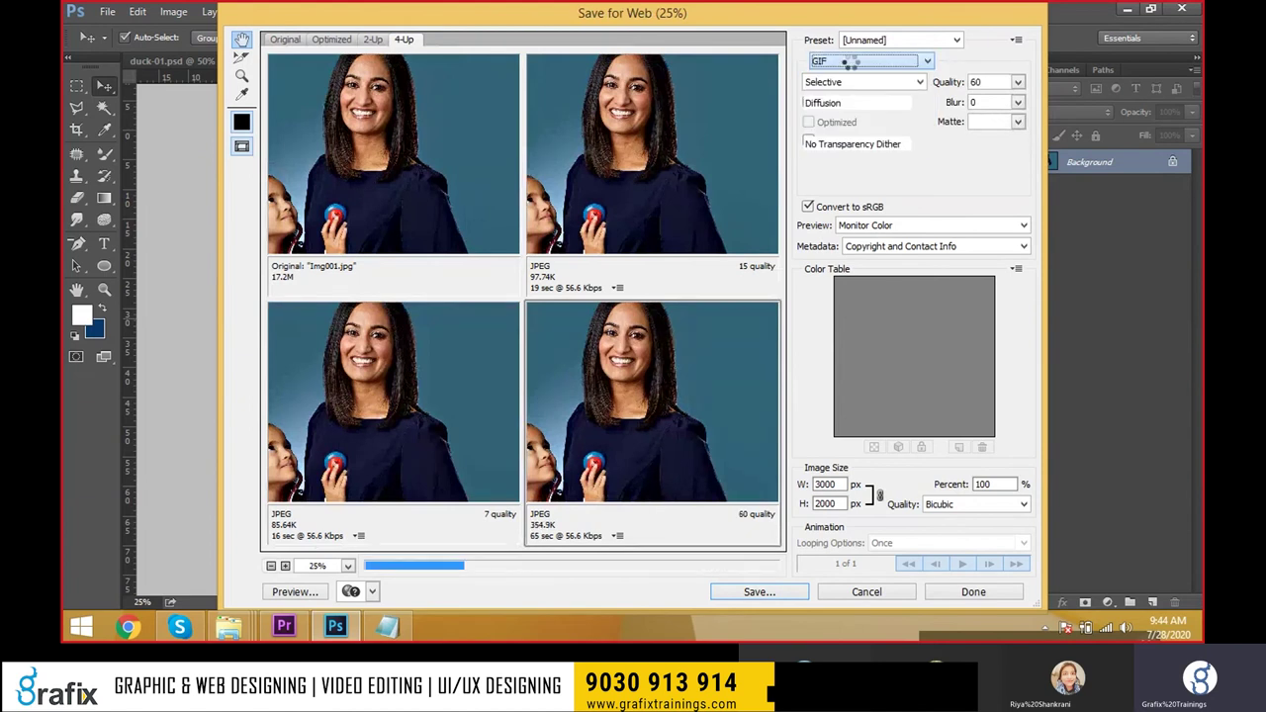
pyautogui.click(850, 65)
pyautogui.click(850, 102)
pyautogui.click(859, 82)
pyautogui.click(857, 105)
pyautogui.click(857, 61)
pyautogui.click(851, 112)
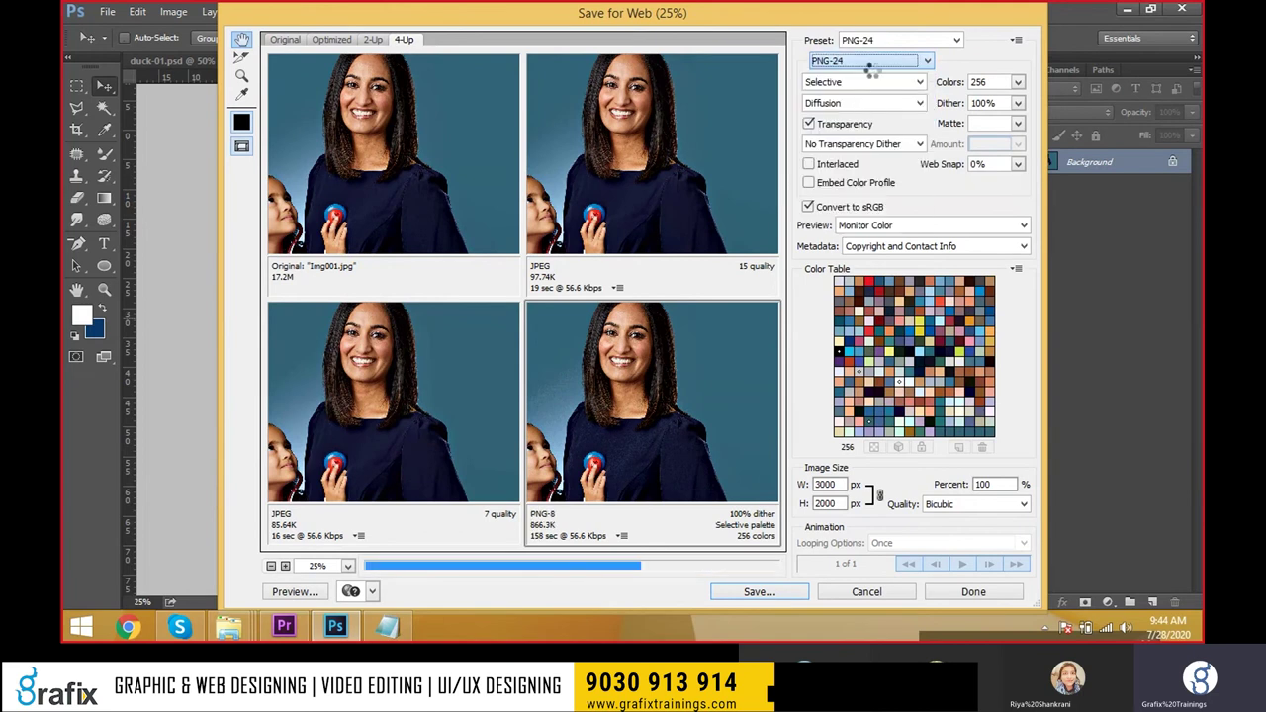
pyautogui.click(870, 65)
pyautogui.click(861, 87)
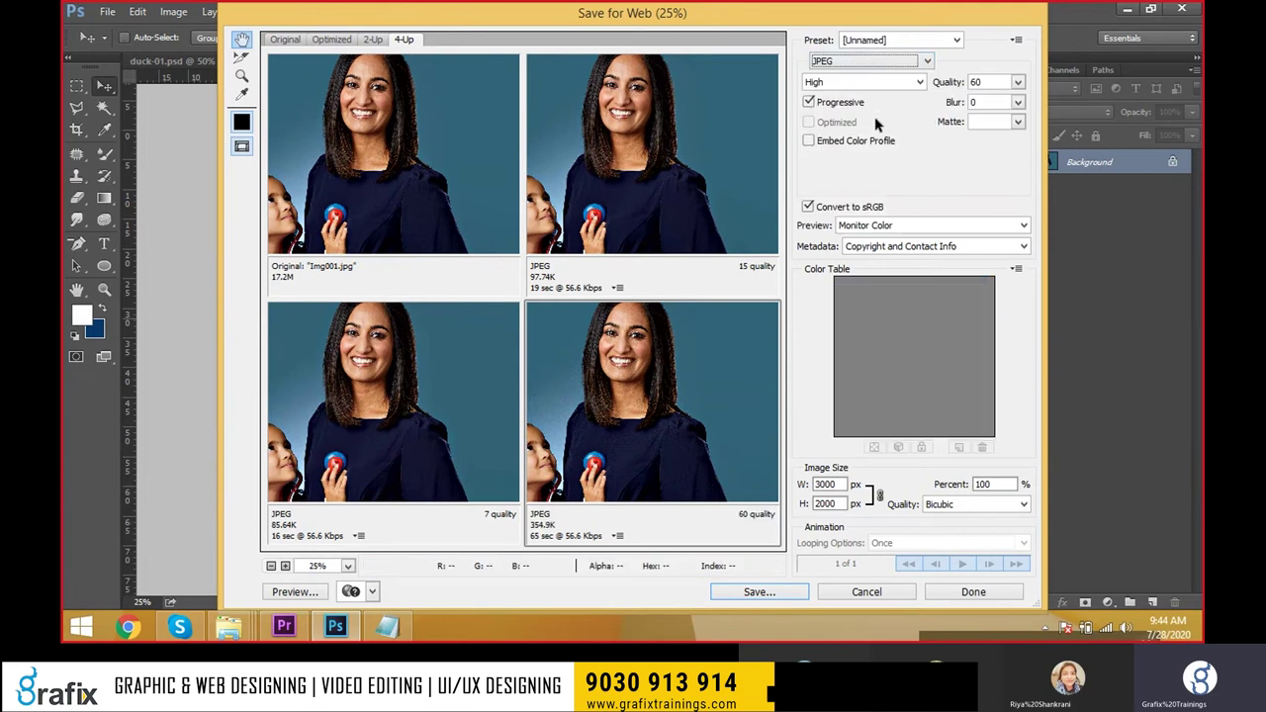
# Start saving the optimized image with the output format set to Images Only.
pyautogui.click(786, 596)
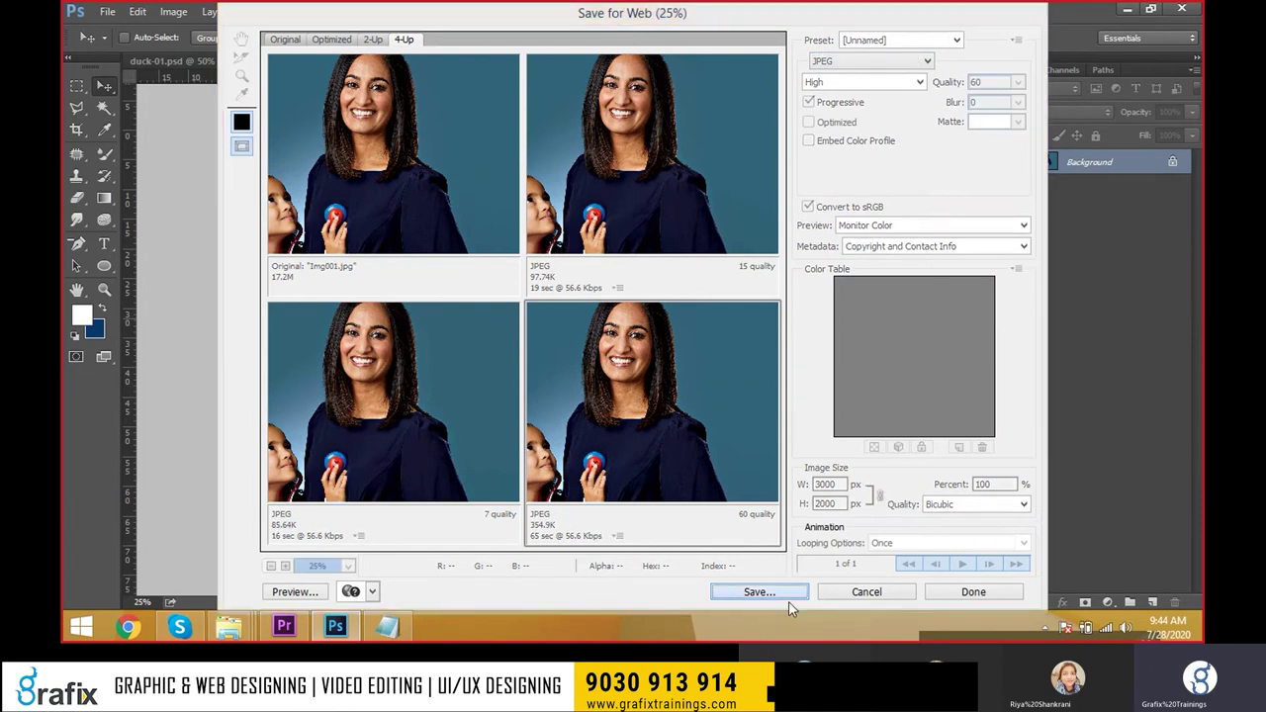
pyautogui.click(445, 359)
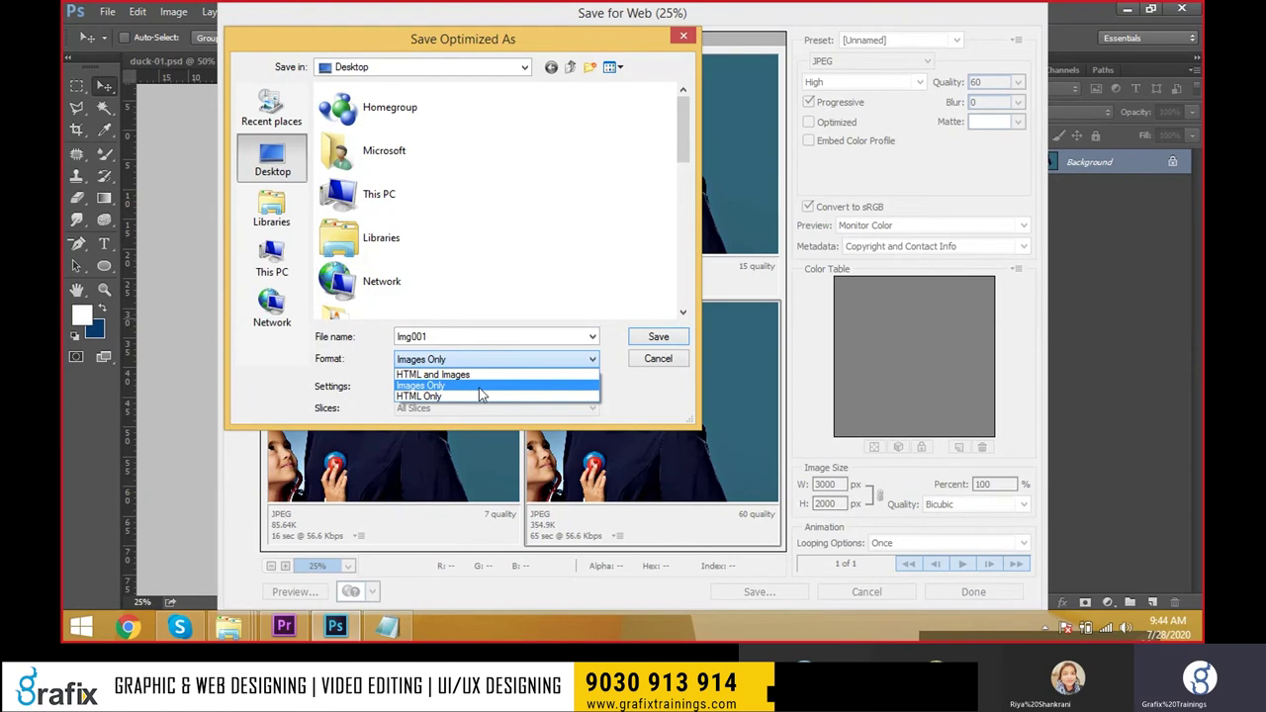
pyautogui.click(481, 396)
pyautogui.click(480, 359)
pyautogui.click(472, 372)
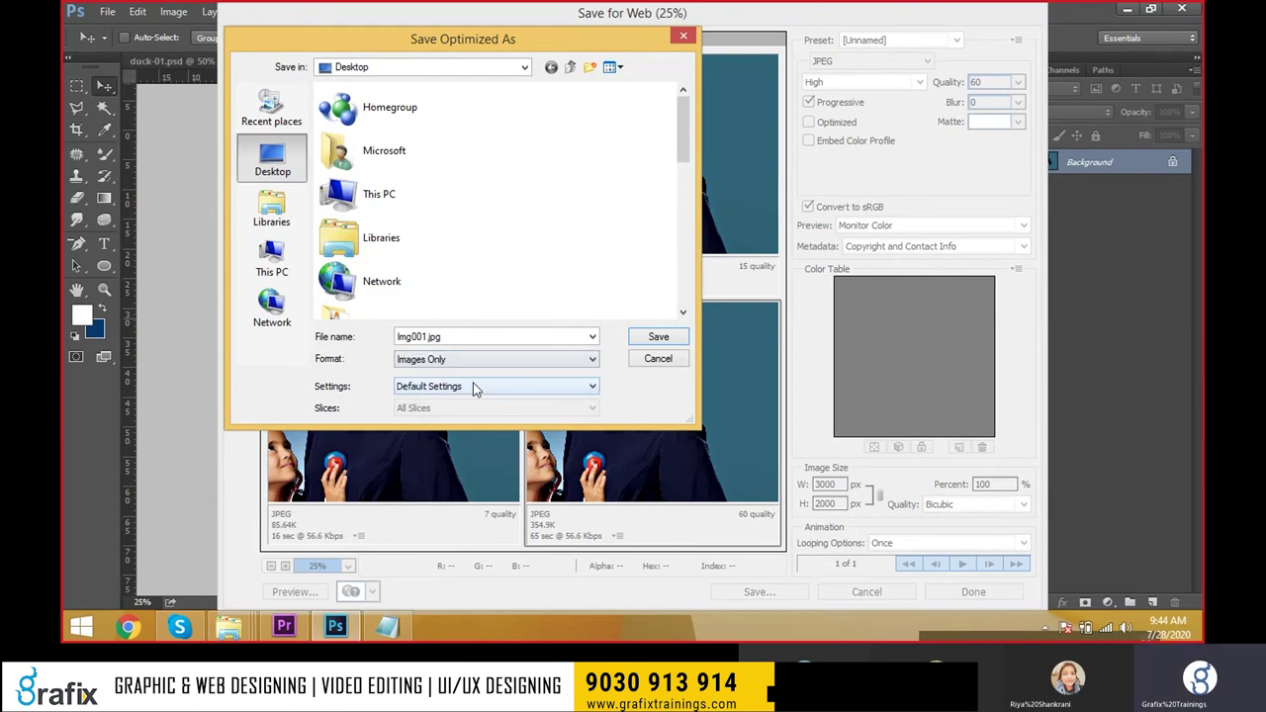
# Save the quality-60 JPEG as Img003.jpg.
pyautogui.click(426, 336)
pyautogui.press('BackSpace')
pyautogui.write('3')
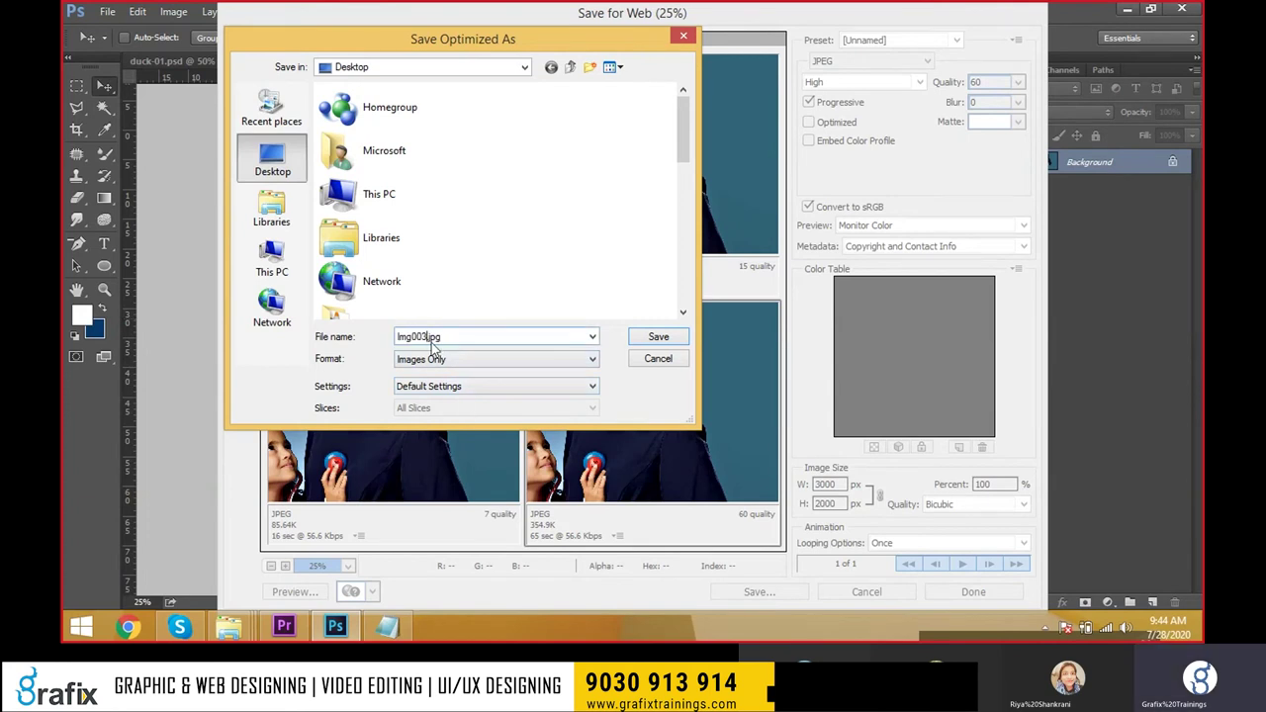
pyautogui.click(653, 340)
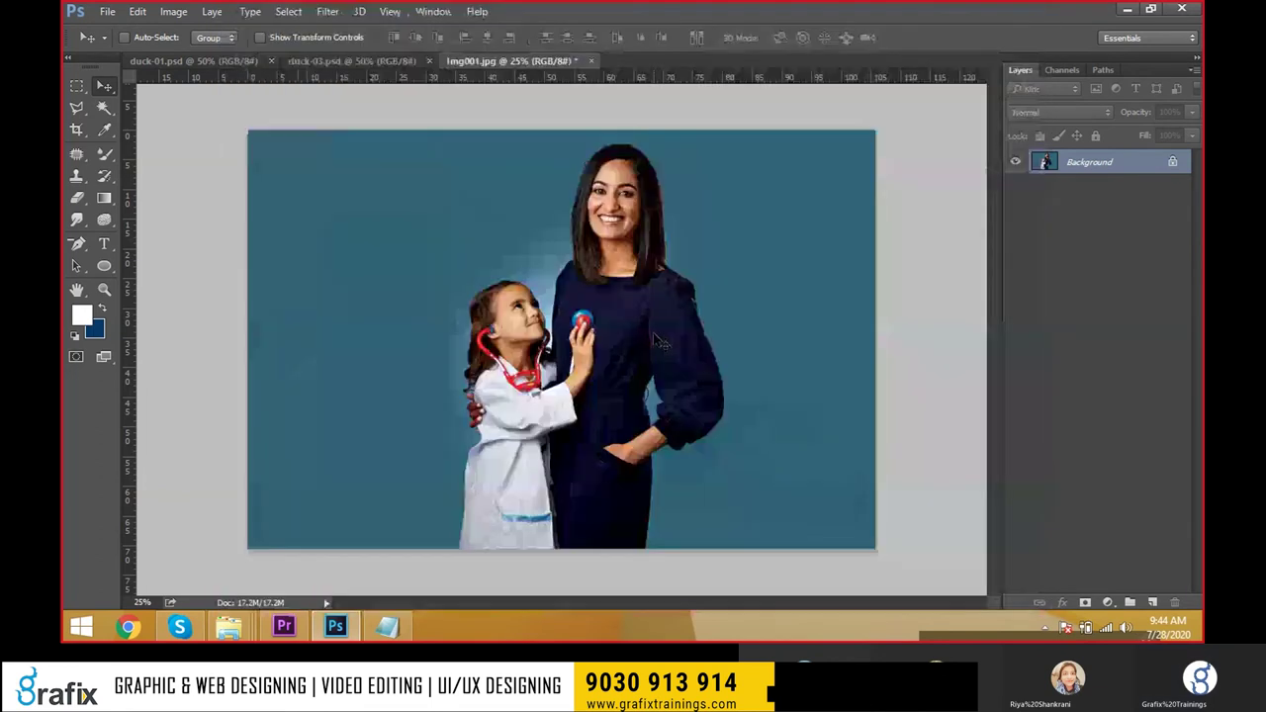
# Check Img003's file properties on the desktop.
pyautogui.press('super+d')
pyautogui.rightClick(150, 248)
pyautogui.click(267, 446)
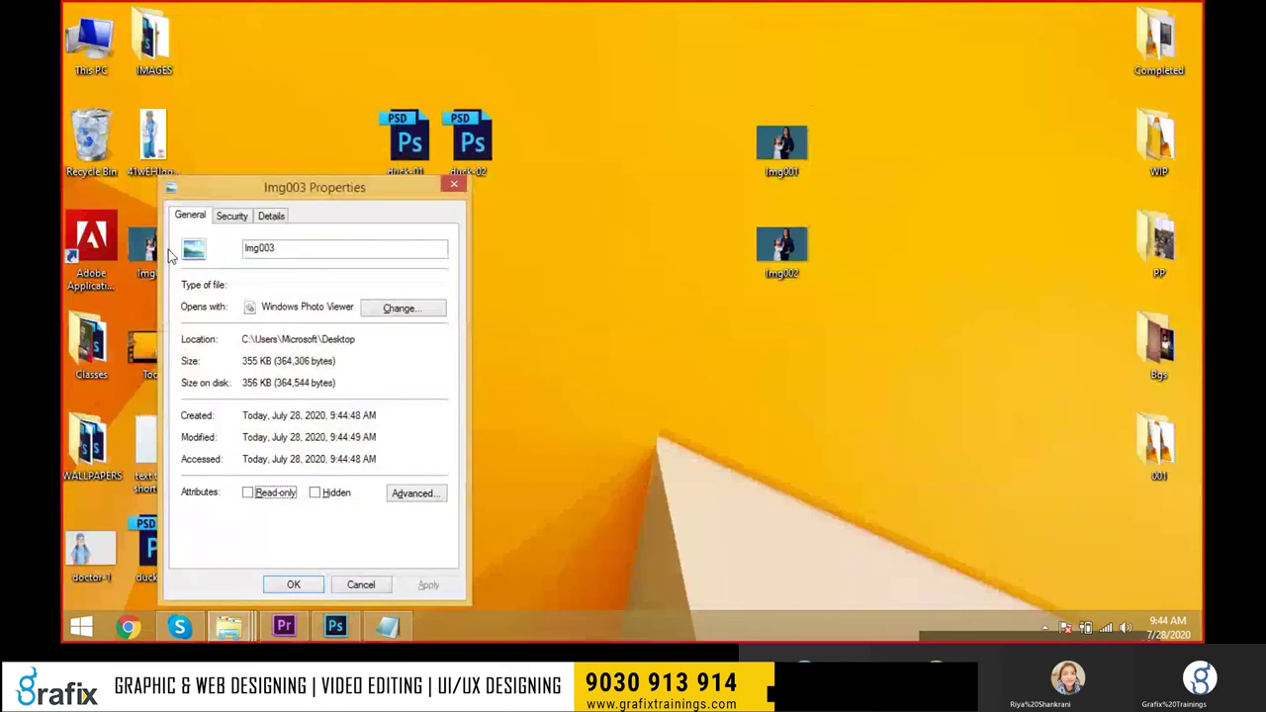
# Place the Img003 icon beside Img002, preview it in Photo Viewer, and close it.
pyautogui.moveTo(158, 252); pyautogui.dragTo(805, 312)
pyautogui.doubleClick(805, 313)
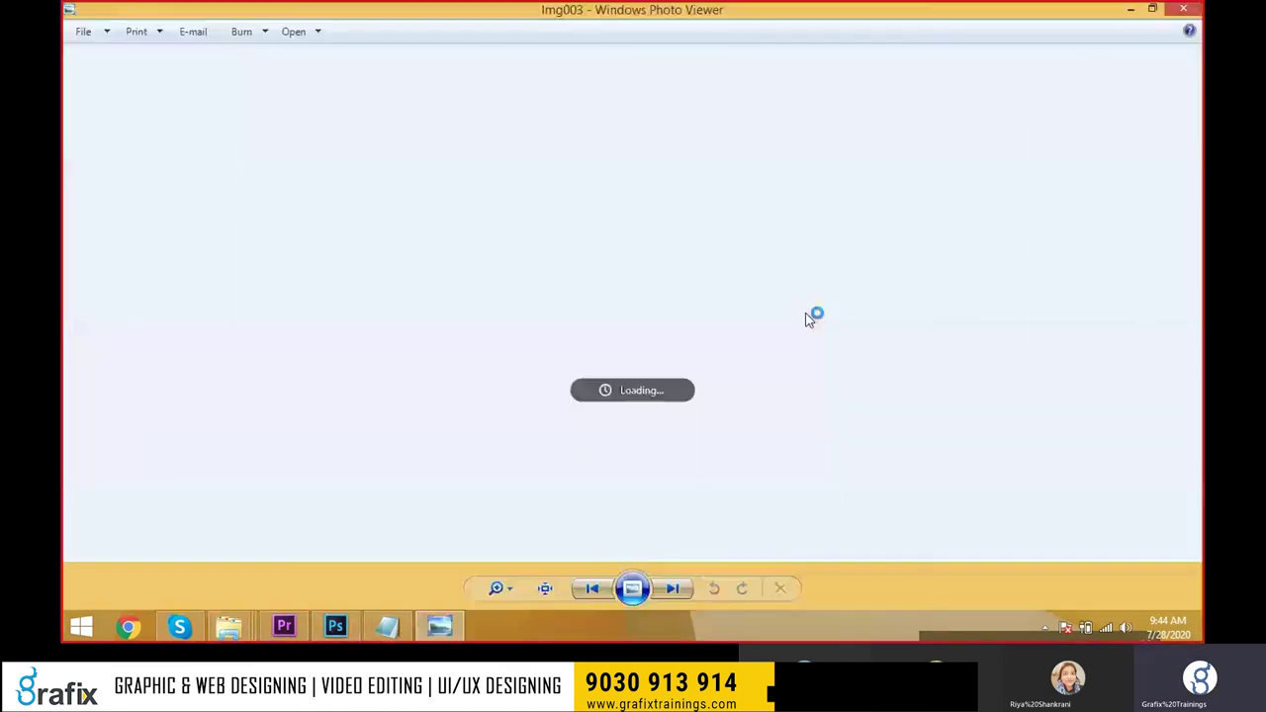
pyautogui.hotkey('alt', 'F4')
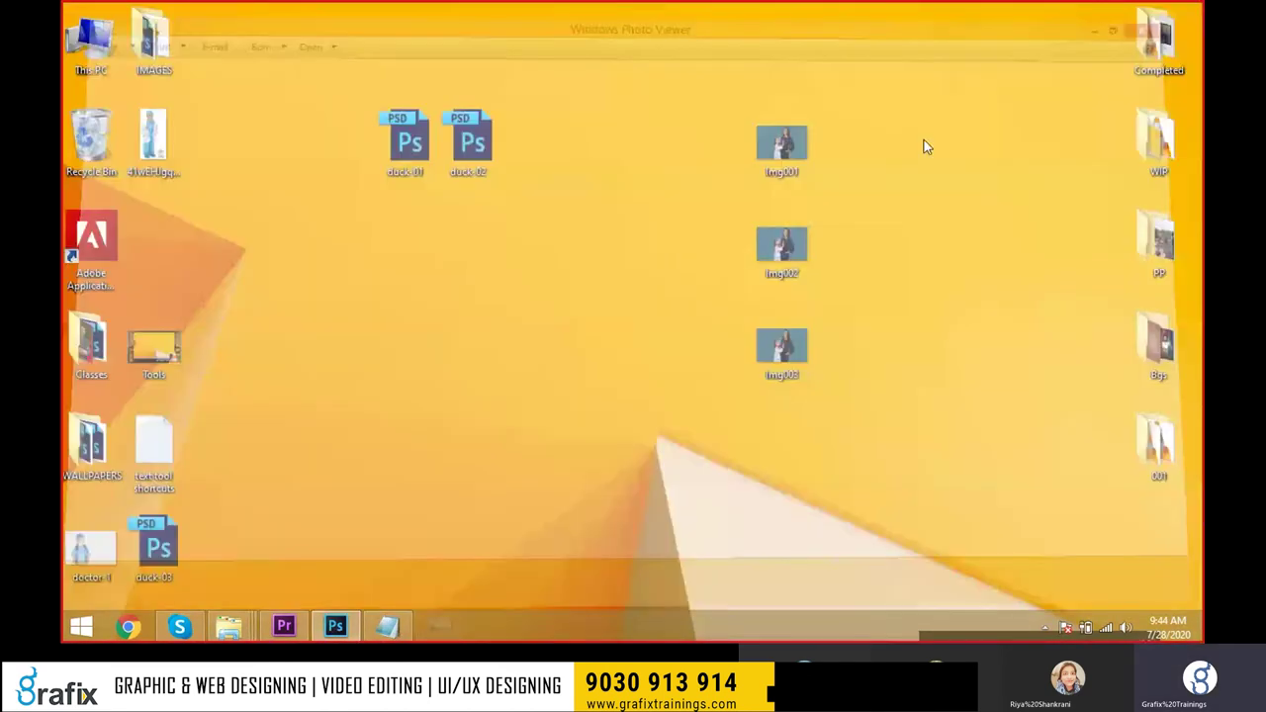
pyautogui.click(386, 627)
# Add a 'Ctrl+s= Save the Document' line below the Ctrl+Tab note.
pyautogui.press('Return')
pyautogui.press('Return')
pyautogui.write('Ctr+Al')
pyautogui.press('BackSpace')
pyautogui.write('a')
pyautogui.press('BackSpace')
pyautogui.press('BackSpace')
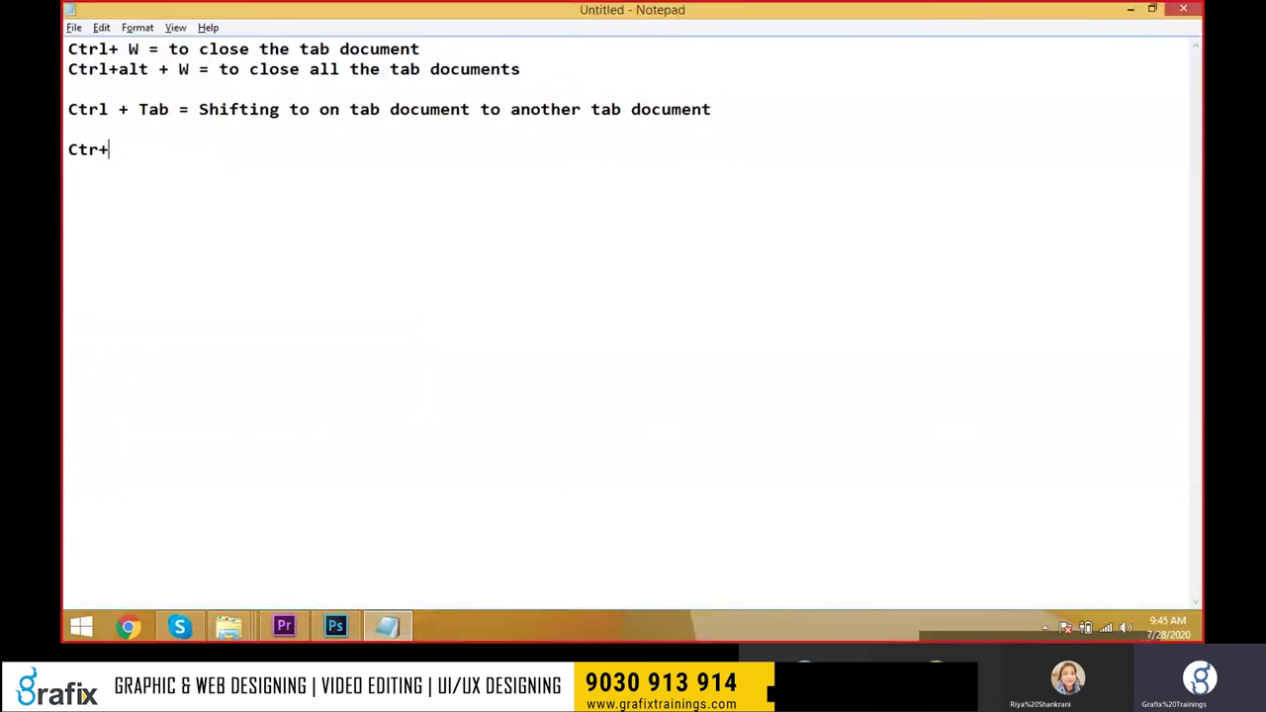
pyautogui.write('S')
pyautogui.press('BackSpace')
pyautogui.press('BackSpace')
pyautogui.press('BackSpace')
pyautogui.write('rl+s= Save tje')
pyautogui.press('BackSpace')
pyautogui.press('BackSpace')
pyautogui.write('th')
pyautogui.press('BackSpace')
pyautogui.press('BackSpace')
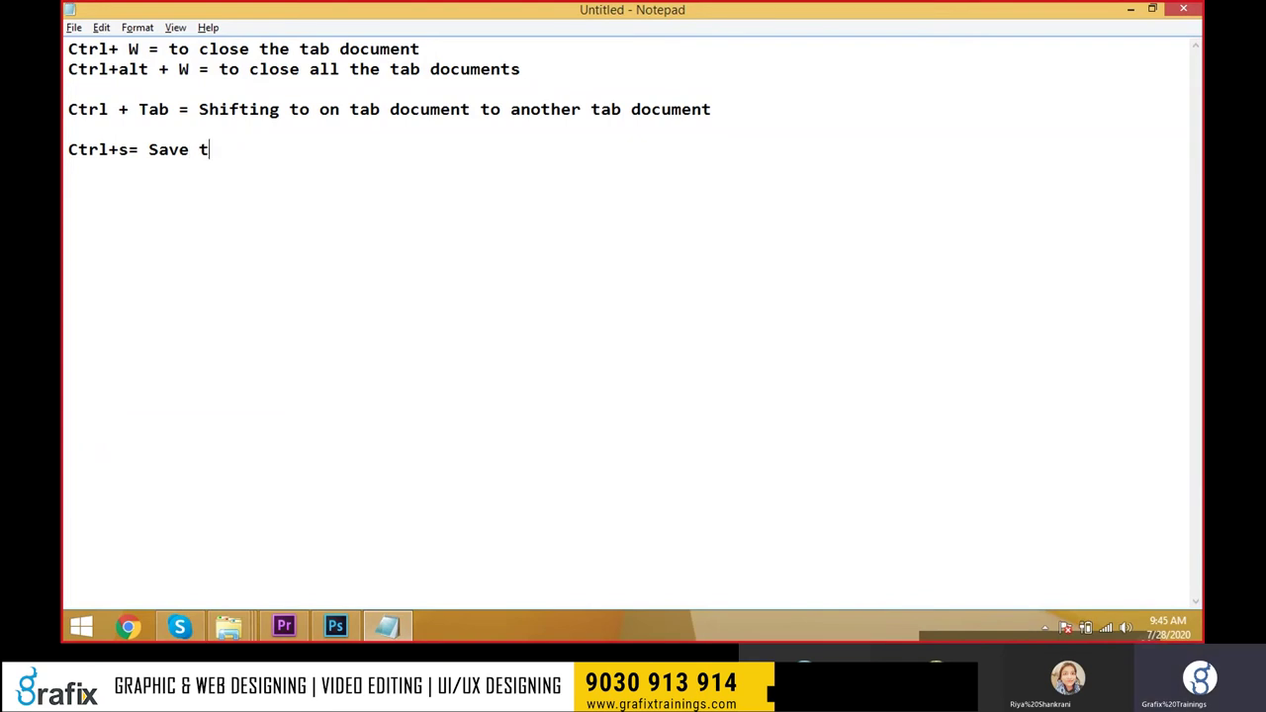
pyautogui.write('he Document')
# Duplicate the Ctrl+s save line directly beneath itself.
pyautogui.hotkey('ctrl', 'a')
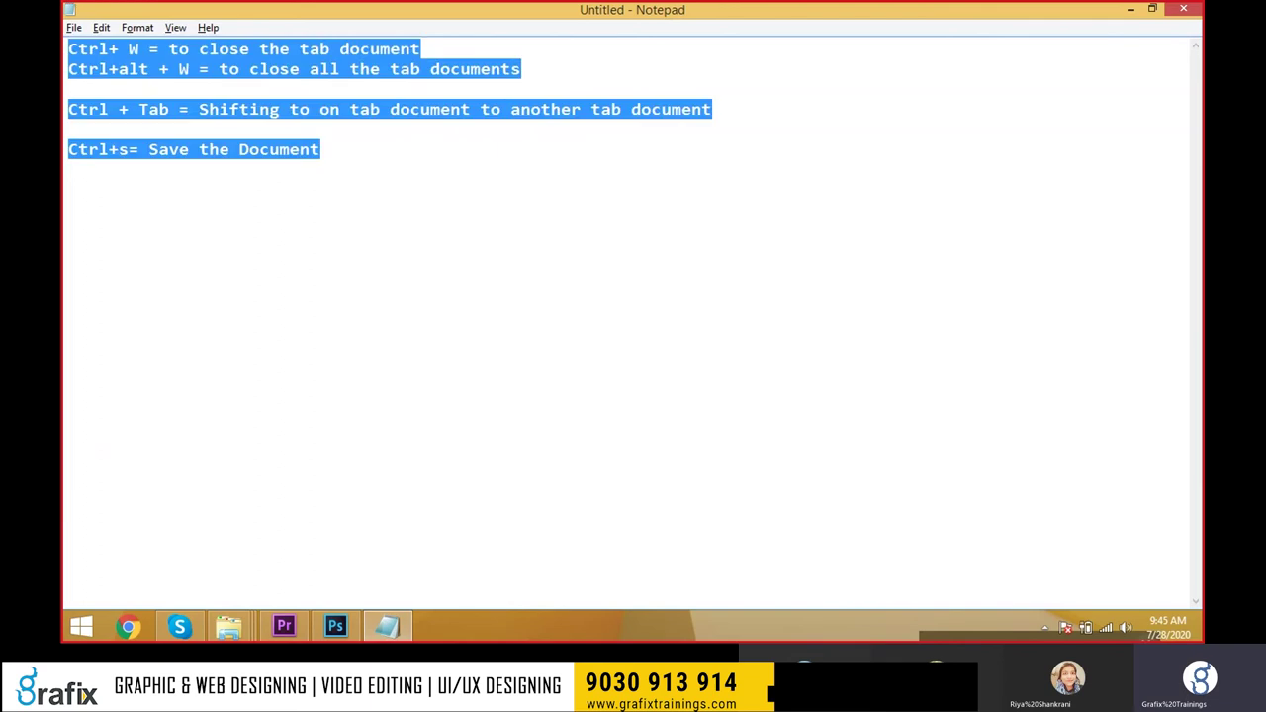
pyautogui.press('Right')
pyautogui.hotkey('shift', 'Home')
pyautogui.hotkey('ctrl', 'c')
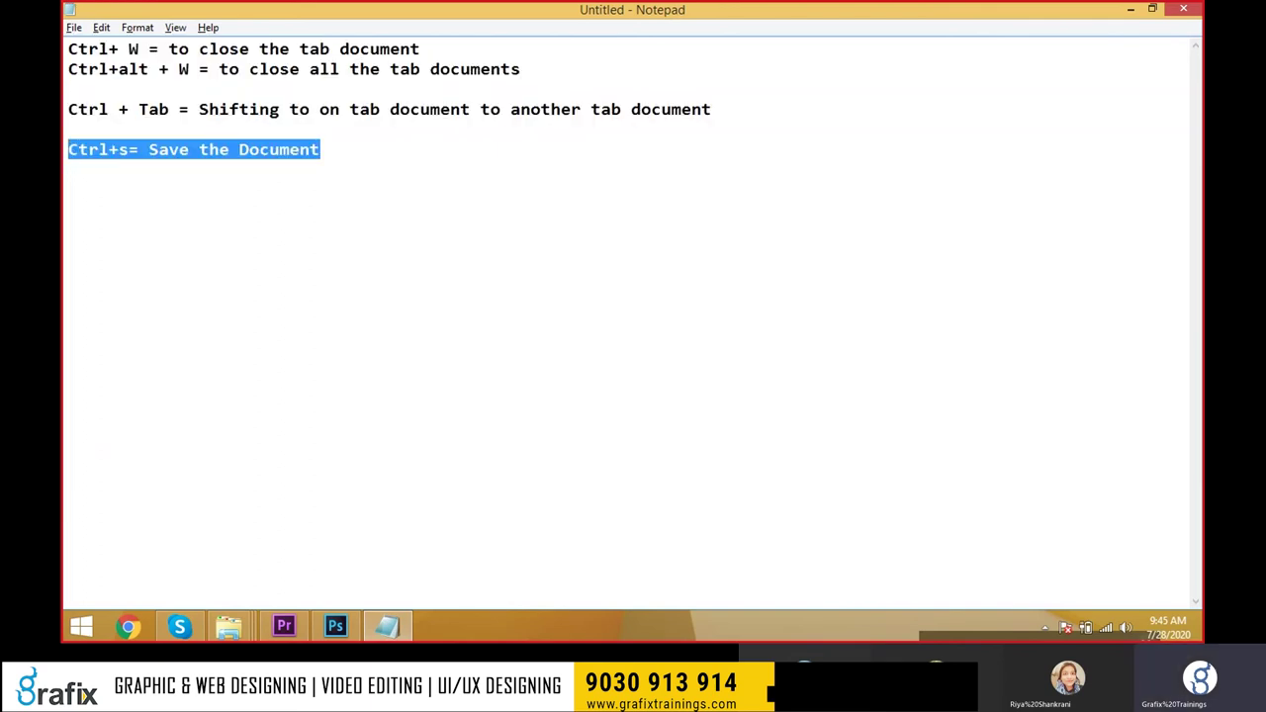
pyautogui.click(79, 149)
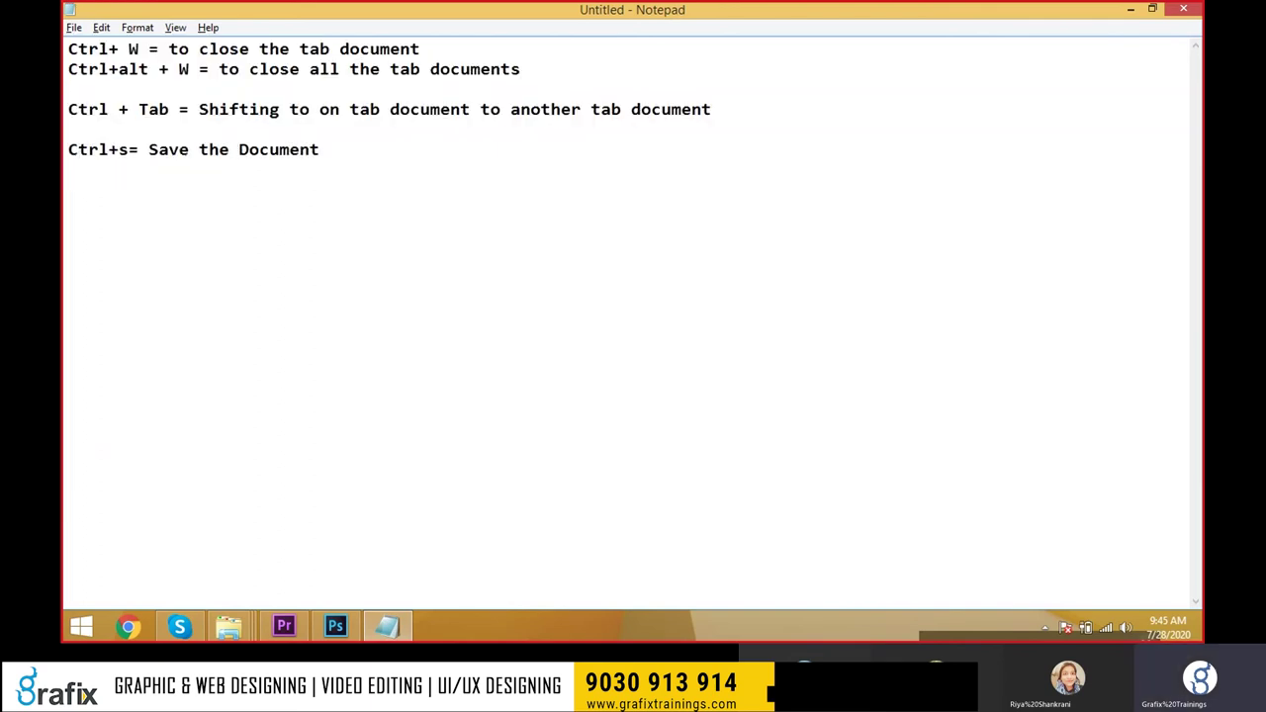
pyautogui.press('Return')
pyautogui.hotkey('ctrl', 'v')
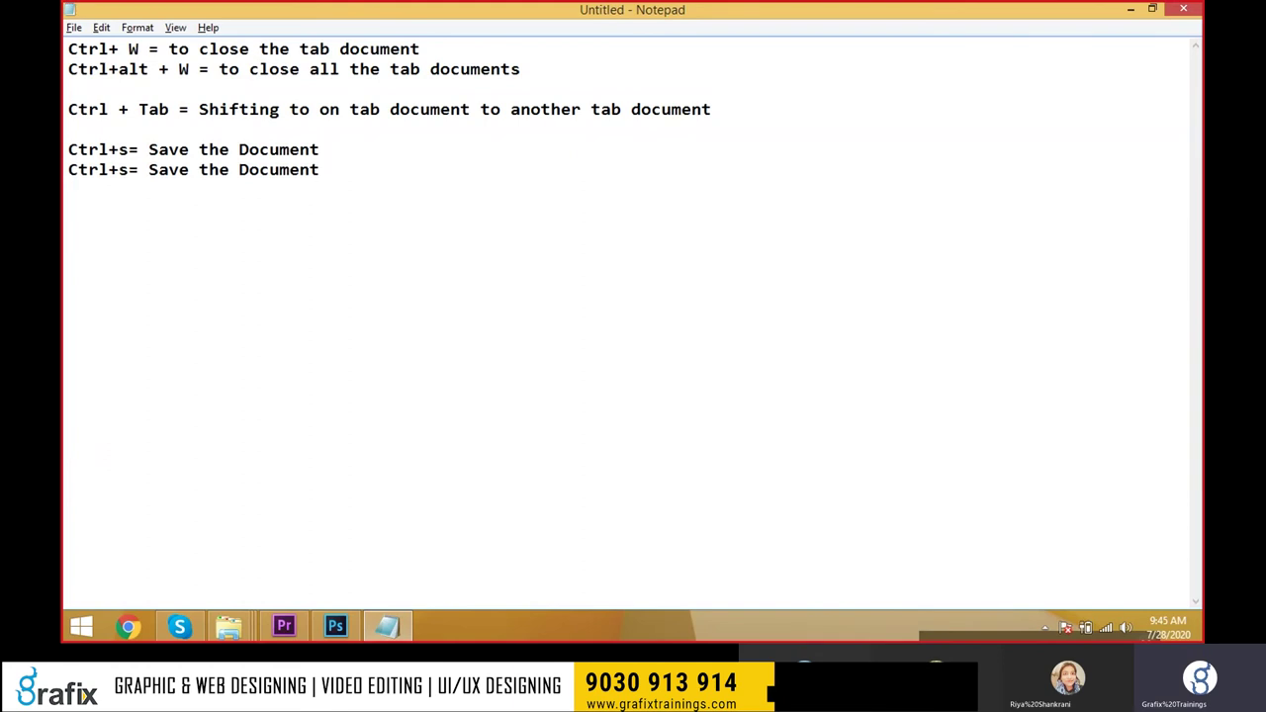
# Edit the copy to read 'Ctrl+shift+s= Saveas the Document (document will be save multiple times'.
pyautogui.click(119, 170)
pyautogui.write('so')
pyautogui.press('BackSpace')
pyautogui.write('hift+')
pyautogui.press('Right')
pyautogui.press('Right')
pyautogui.press('Right')
pyautogui.press('Right')
pyautogui.press('Right')
pyautogui.press('Right')
pyautogui.write('as')
pyautogui.press('Delete')
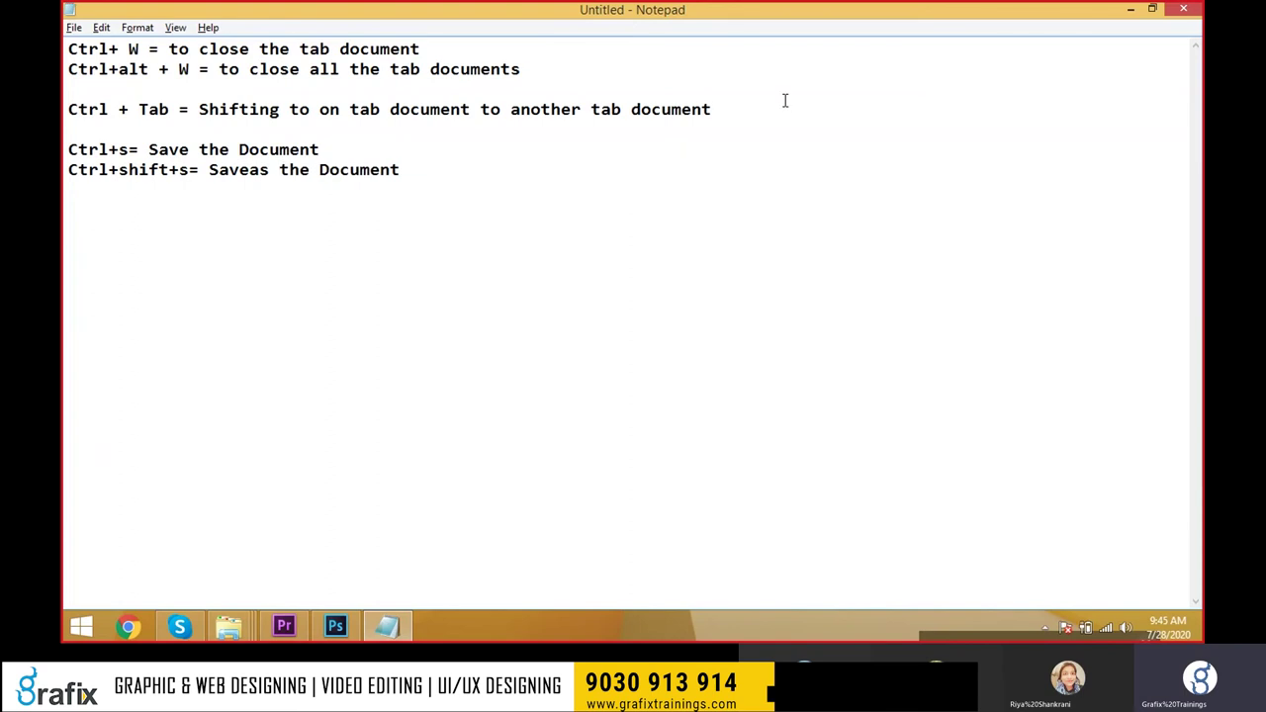
pyautogui.click(449, 173)
pyautogui.write('(do')
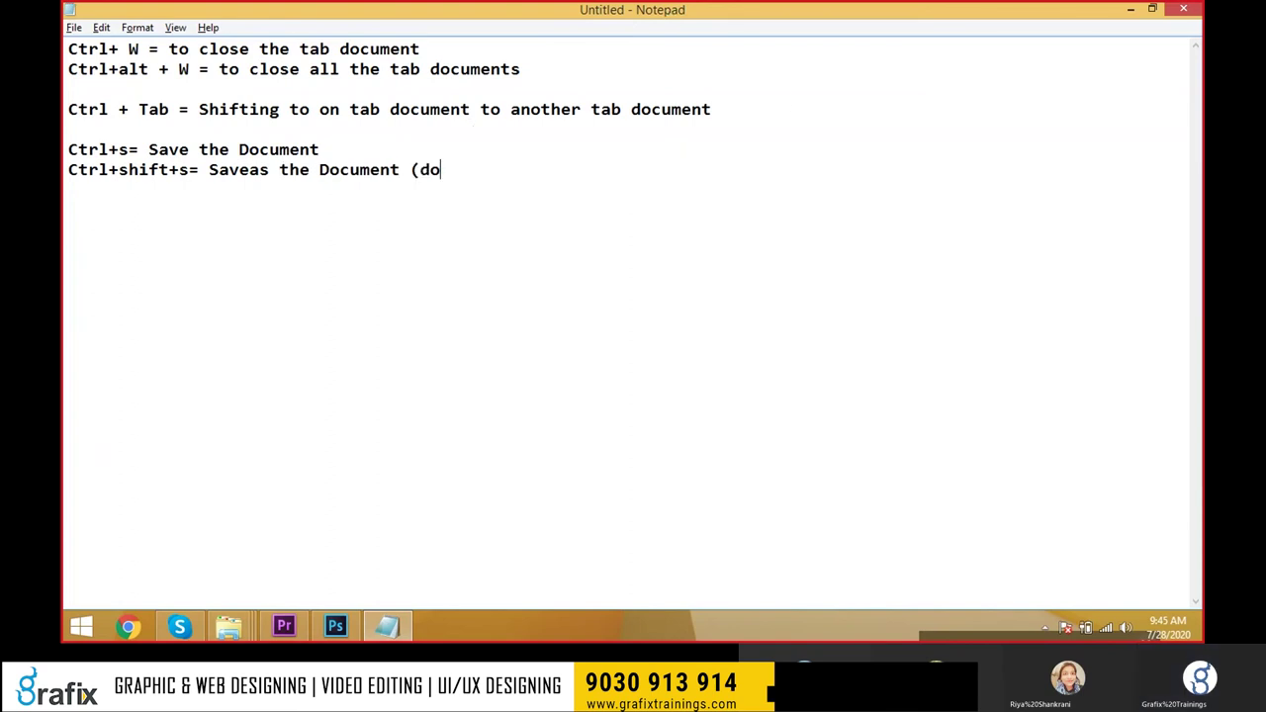
pyautogui.write('cument will be save mu')
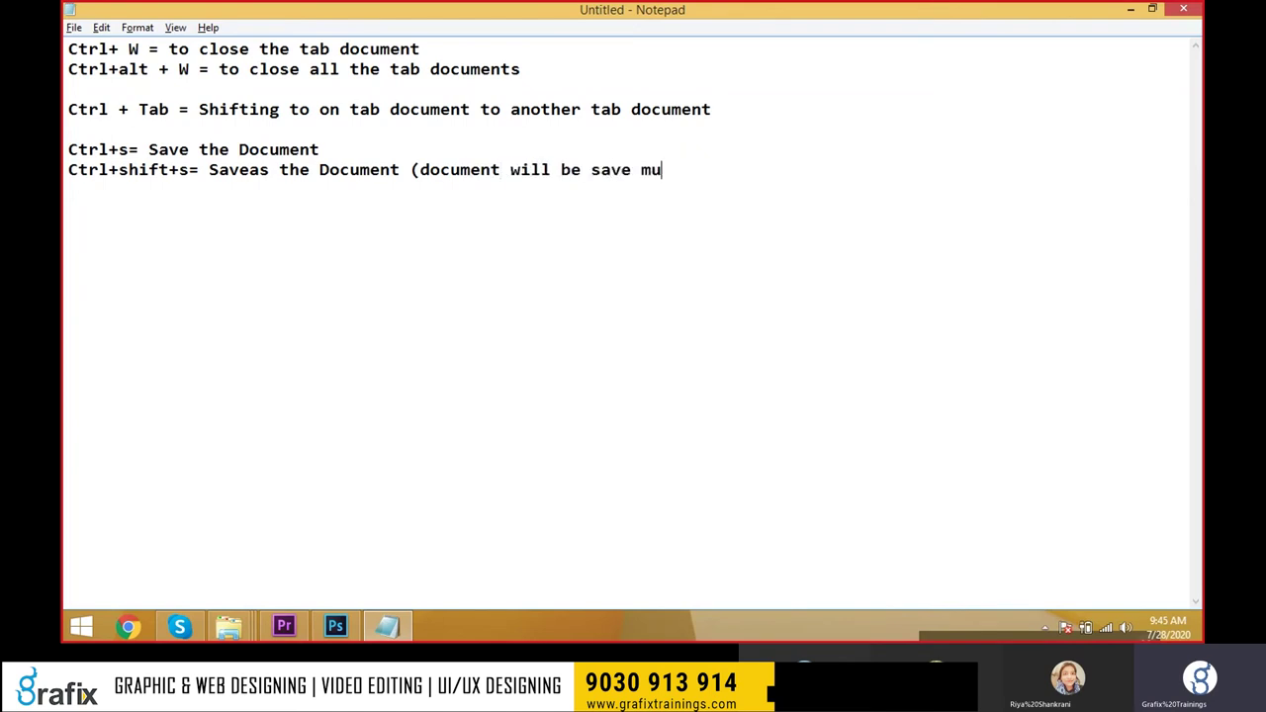
pyautogui.write('ltiple')
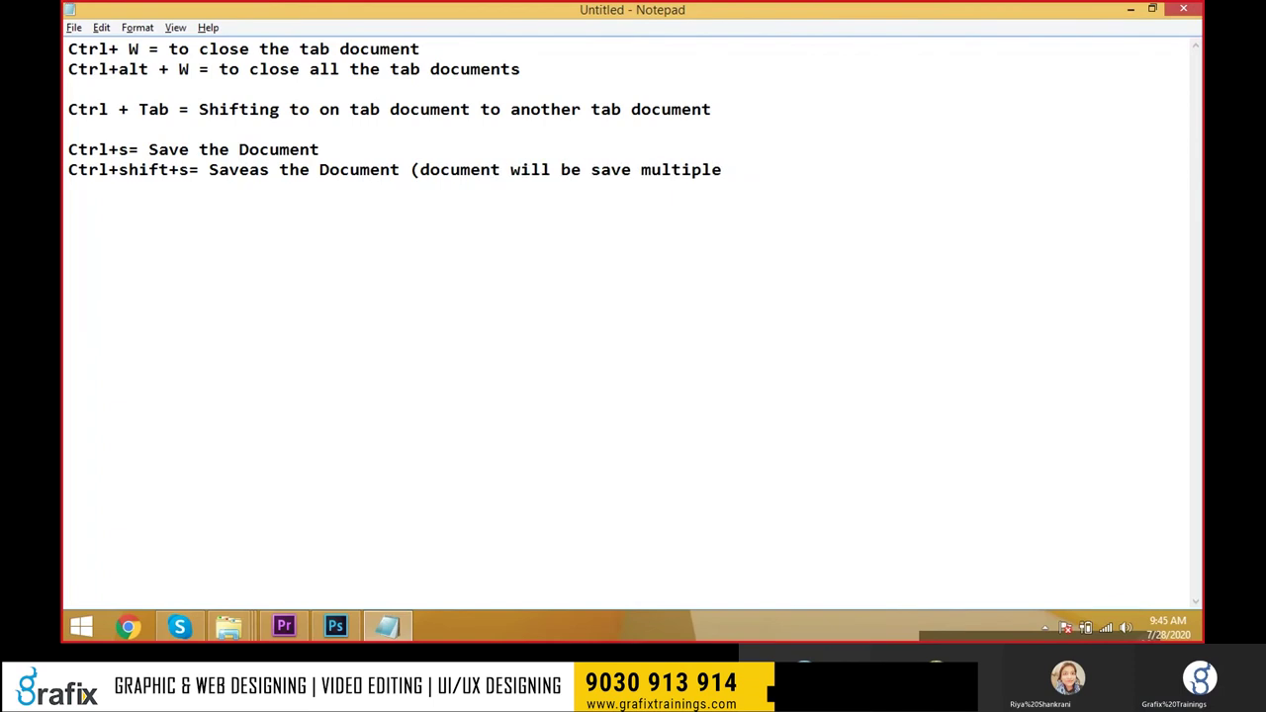
pyautogui.write(' times')
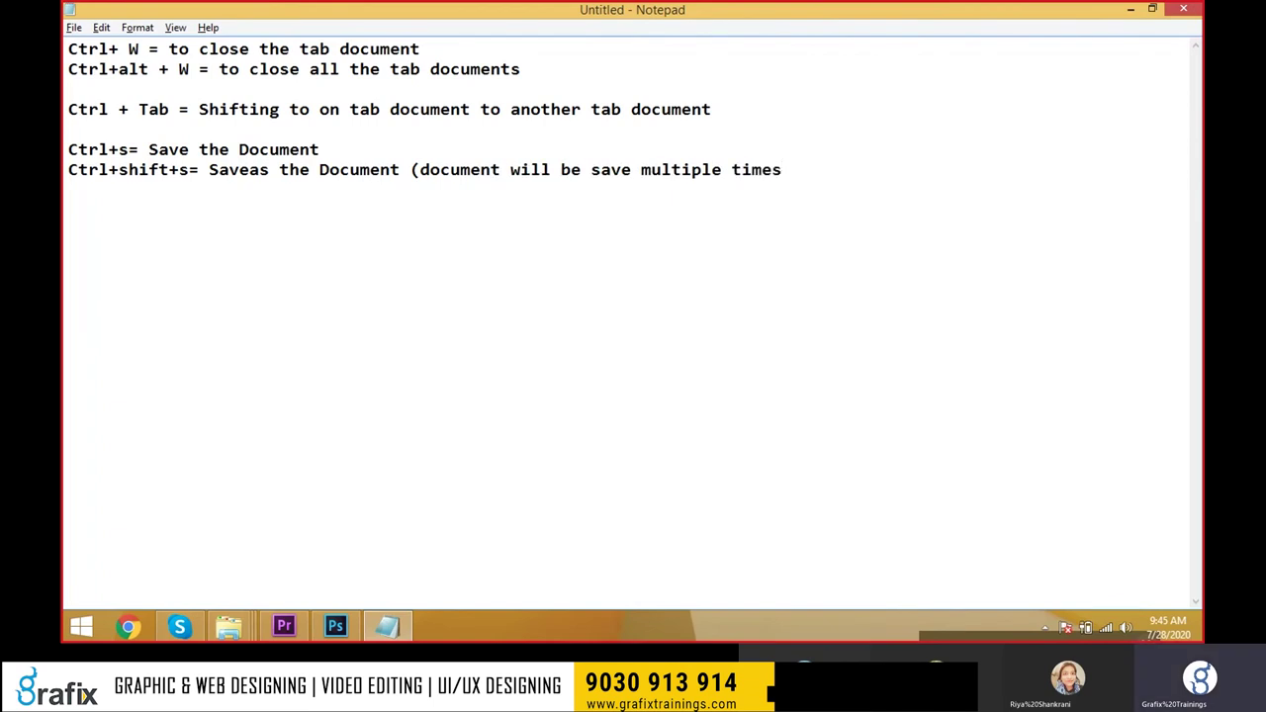
# Start a new note line reading 'Ctrl+shift+alt+s = Save for web'.
pyautogui.press('Return')
pyautogui.write('c')
pyautogui.press('BackSpace')
pyautogui.press('BackSpace')
pyautogui.press('BackSpace')
pyautogui.press('Return')
pyautogui.write('CTR')
pyautogui.press('BackSpace')
pyautogui.press('BackSpace')
pyautogui.write('trl+shift+')
pyautogui.press('BackSpace')
pyautogui.write('a')
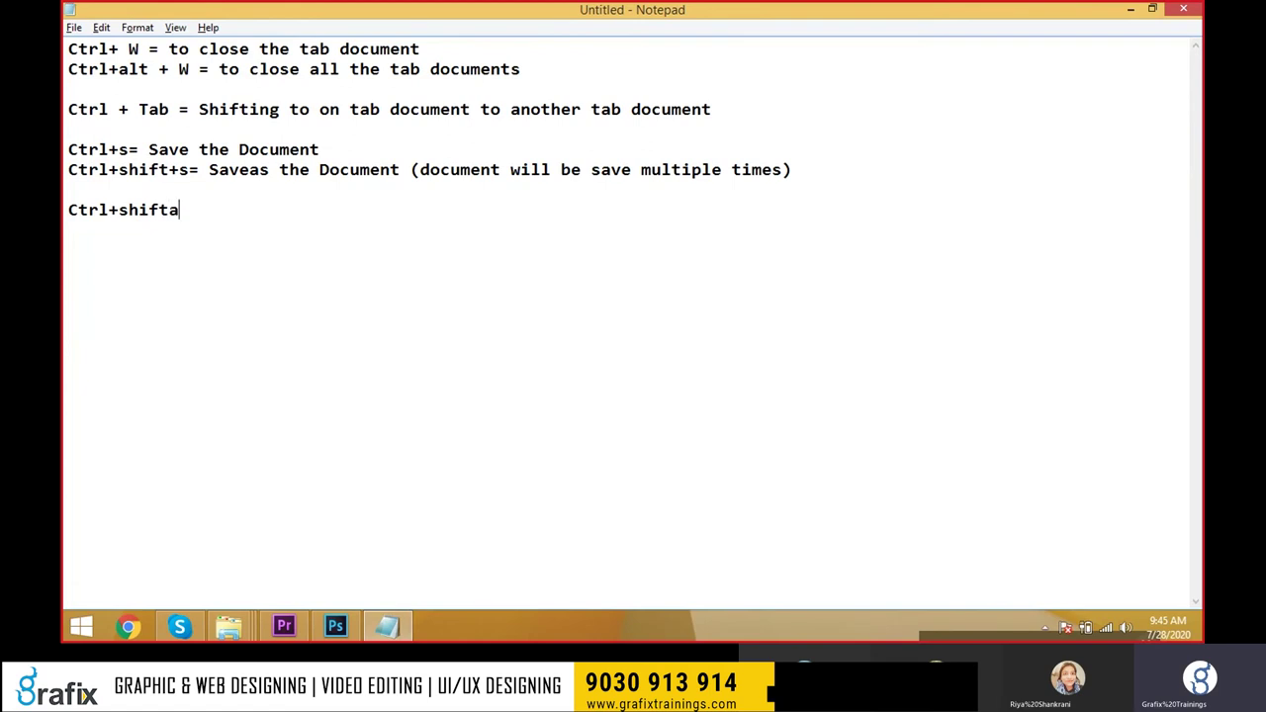
pyautogui.press('BackSpace')
pyautogui.write('+alt+s = Save for web')
# Complete it with '& Devices (file size will be reduced with the same quality)', then return to Photoshop.
pyautogui.press('BackSpace')
pyautogui.write('v')
pyautogui.press('BackSpace')
pyautogui.press('BackSpace')
pyautogui.write('b & Devices (')
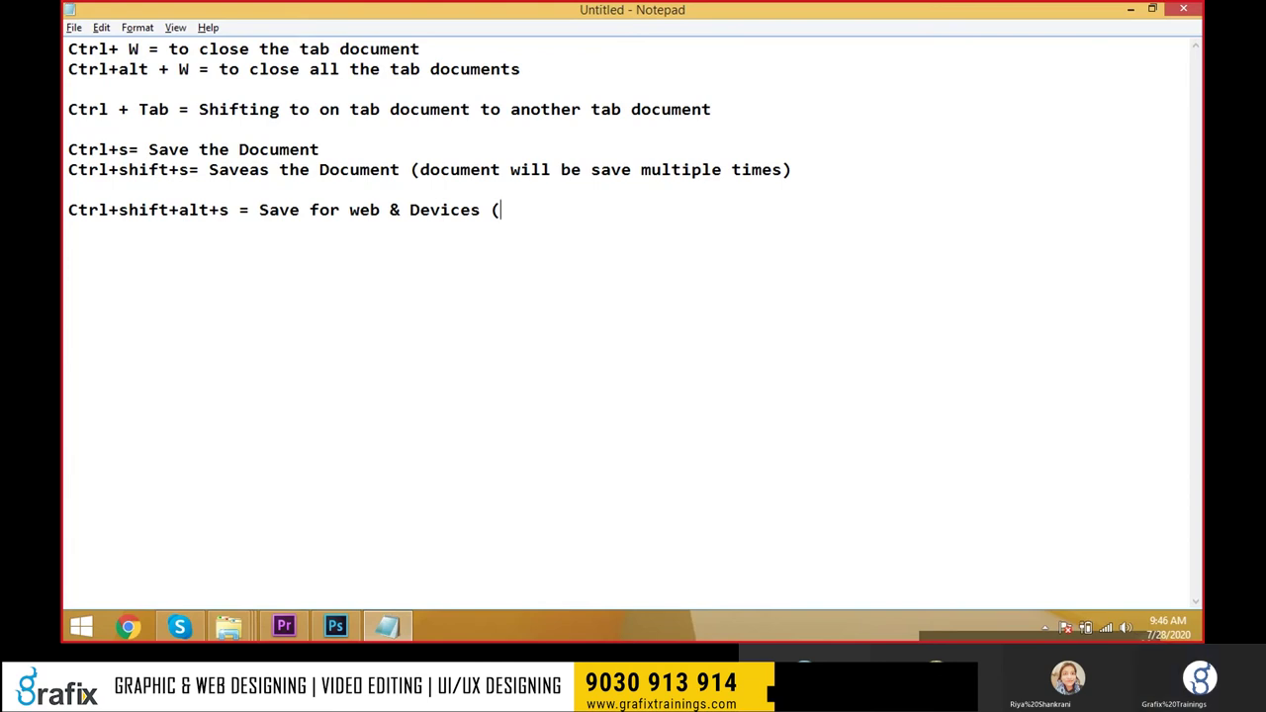
pyautogui.write('file size will be reduced with the same qualioty')
pyautogui.press('BackSpace')
pyautogui.press('BackSpace')
pyautogui.press('BackSpace')
pyautogui.write(')')
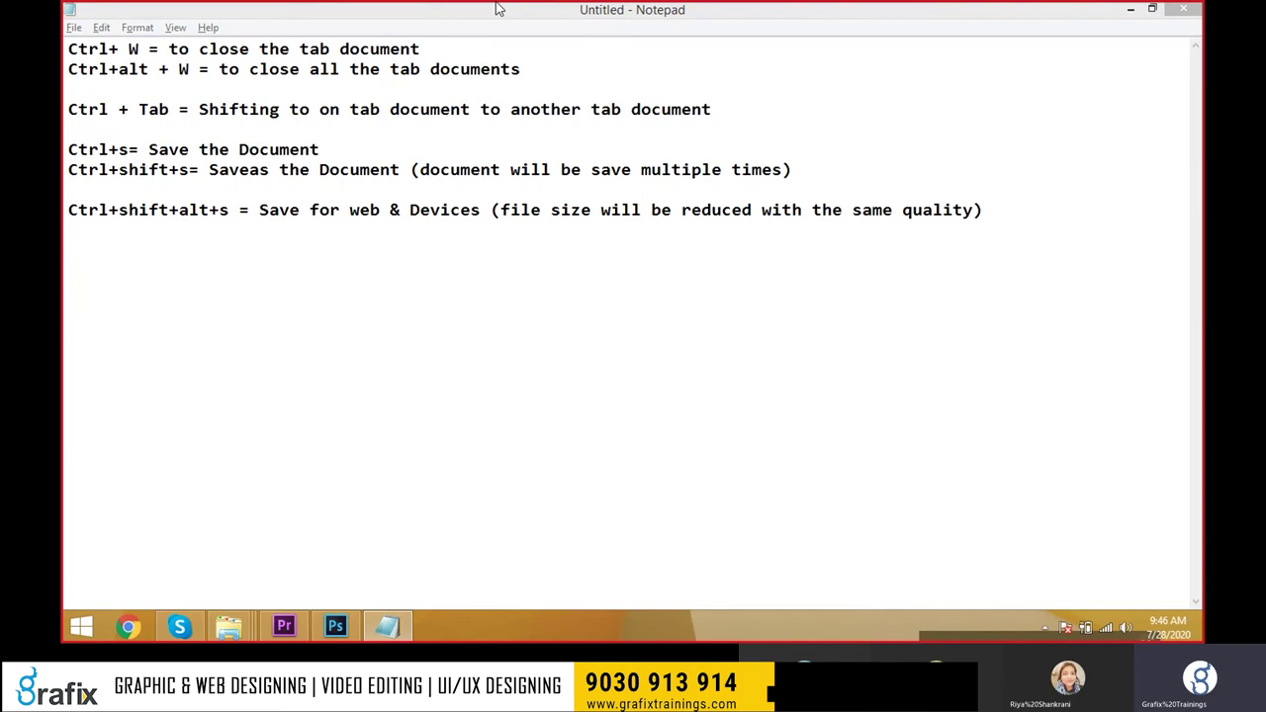
pyautogui.hotkey('alt', 'Tab')
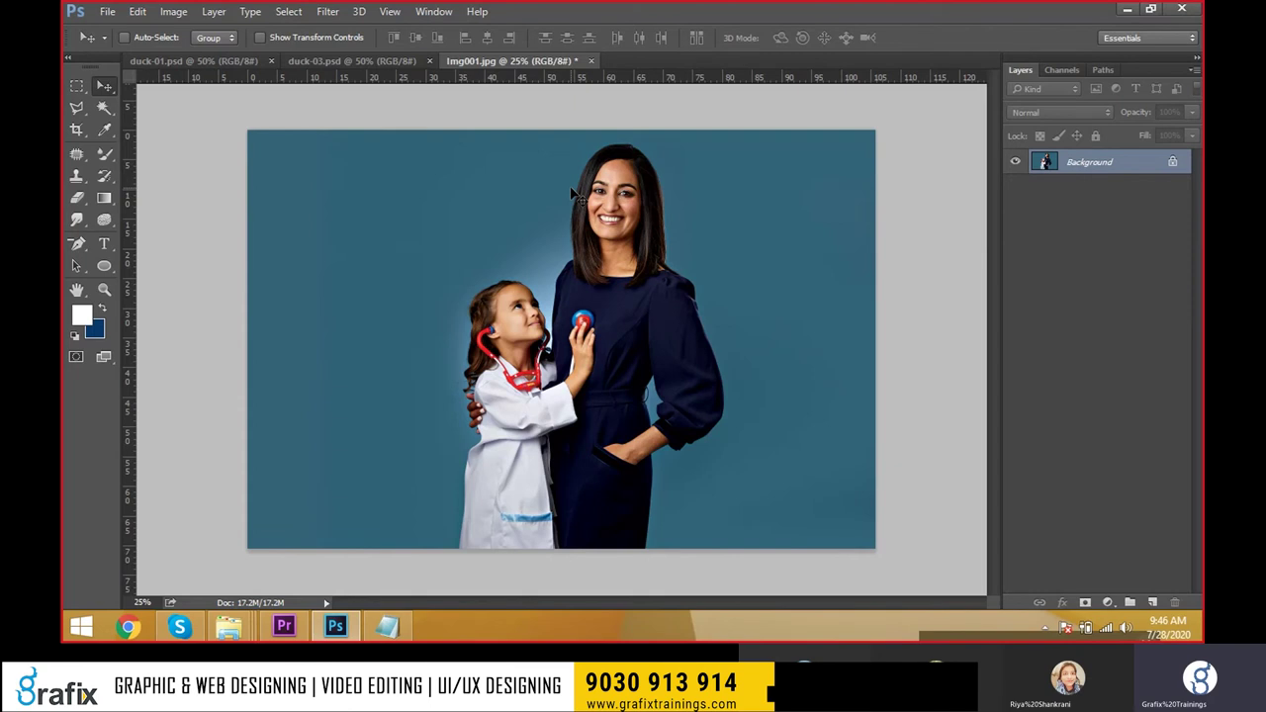
pyautogui.hotkey('alt', 'Tab')
pyautogui.hotkey('alt', 'Tab')
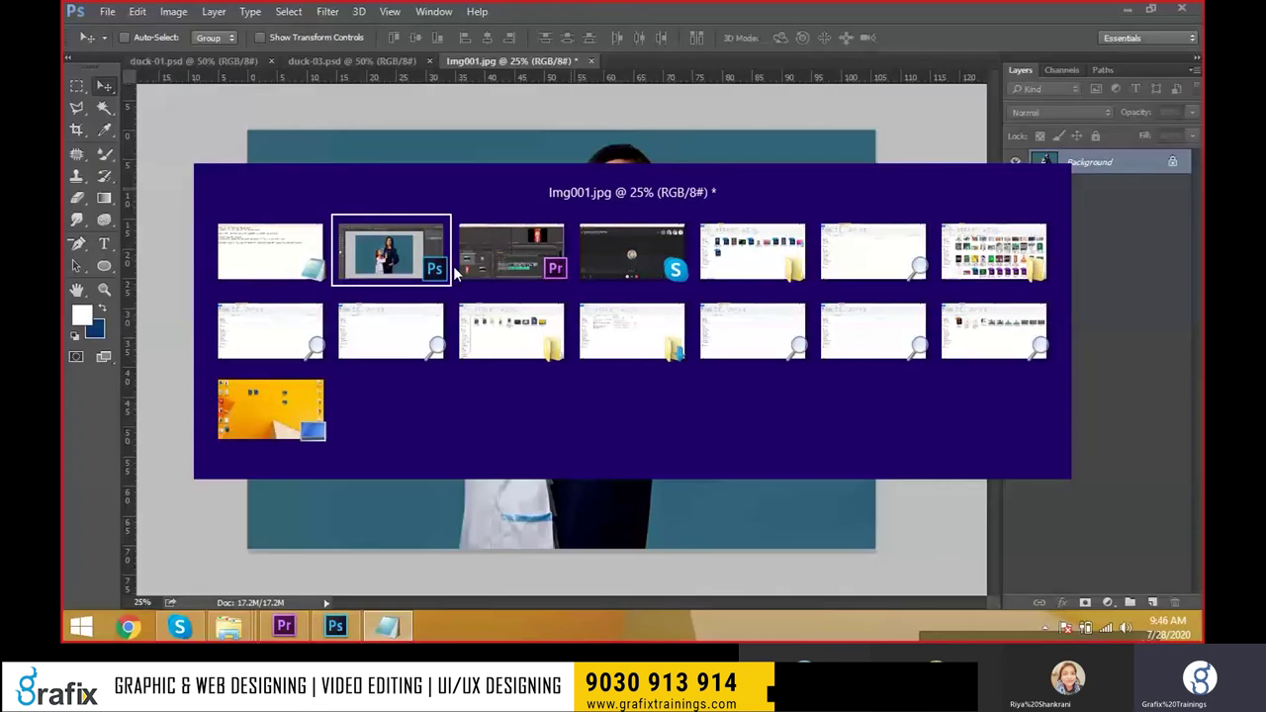
pyautogui.hotkey('alt', 'f')
pyautogui.moveTo(125, 252)
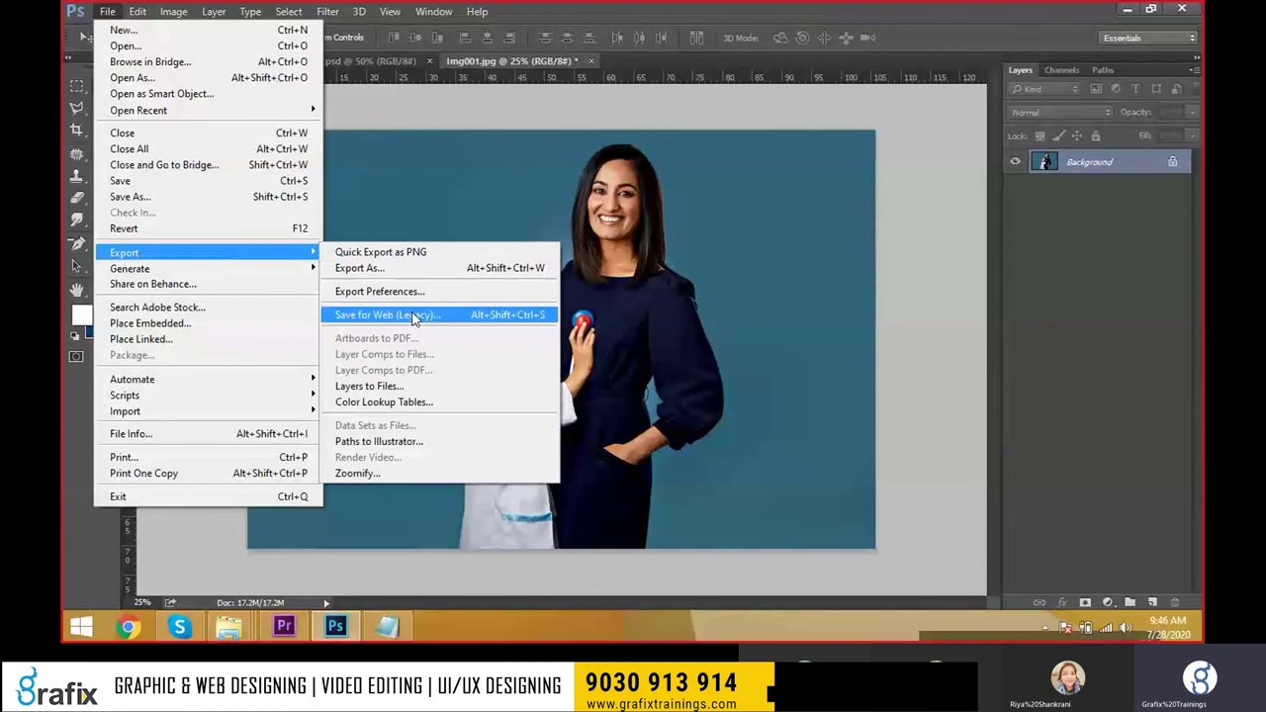
pyautogui.press('Escape')
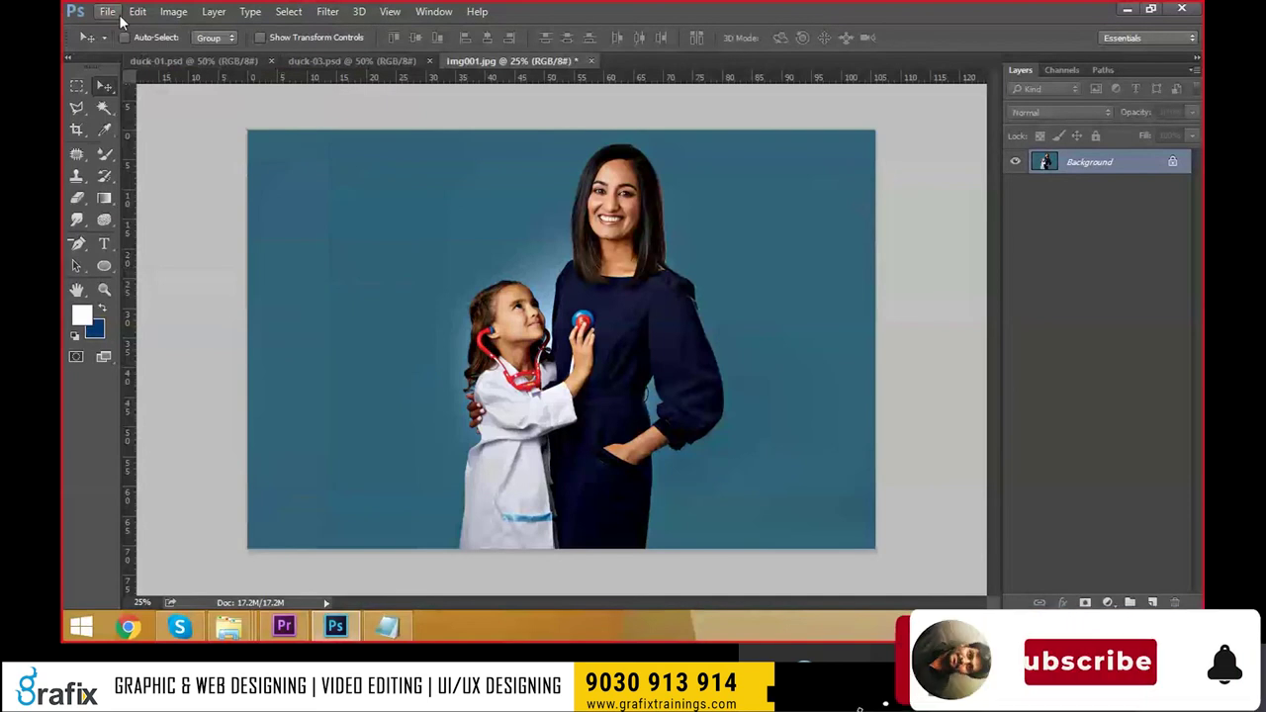
pyautogui.click(108, 11)
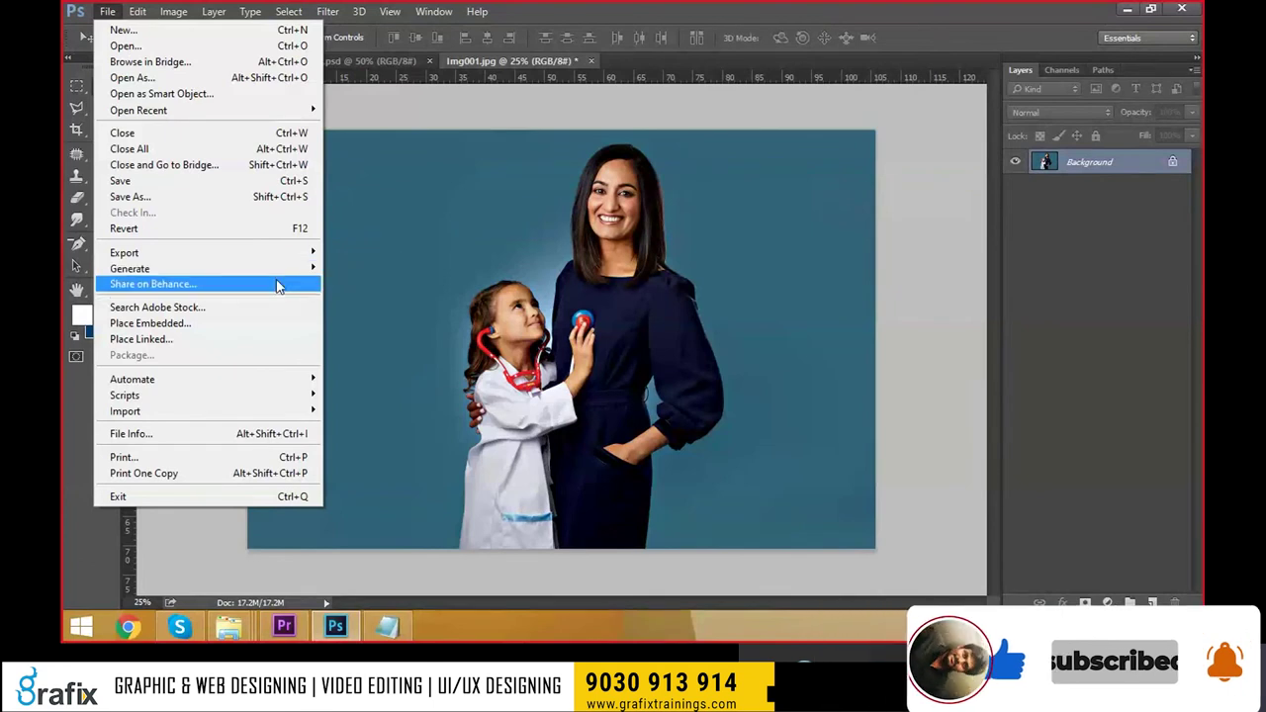
pyautogui.press('Escape')
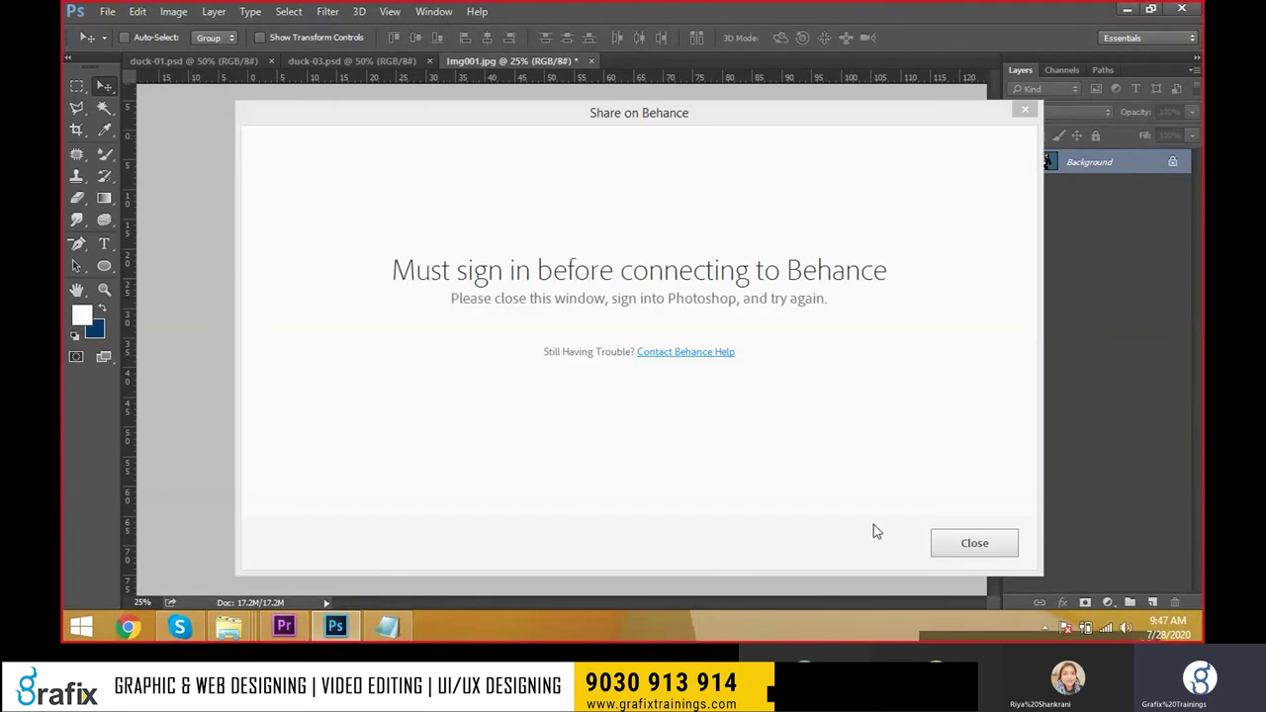
pyautogui.click(969, 545)
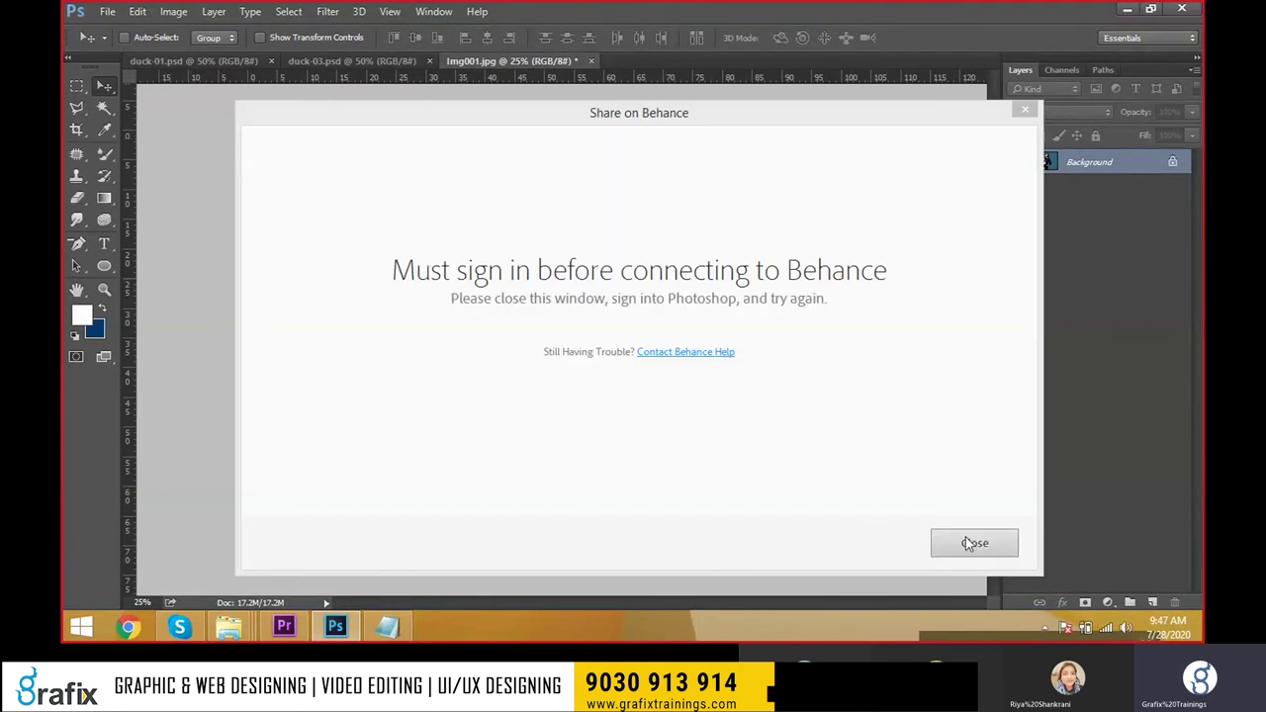
pyautogui.click(973, 543)
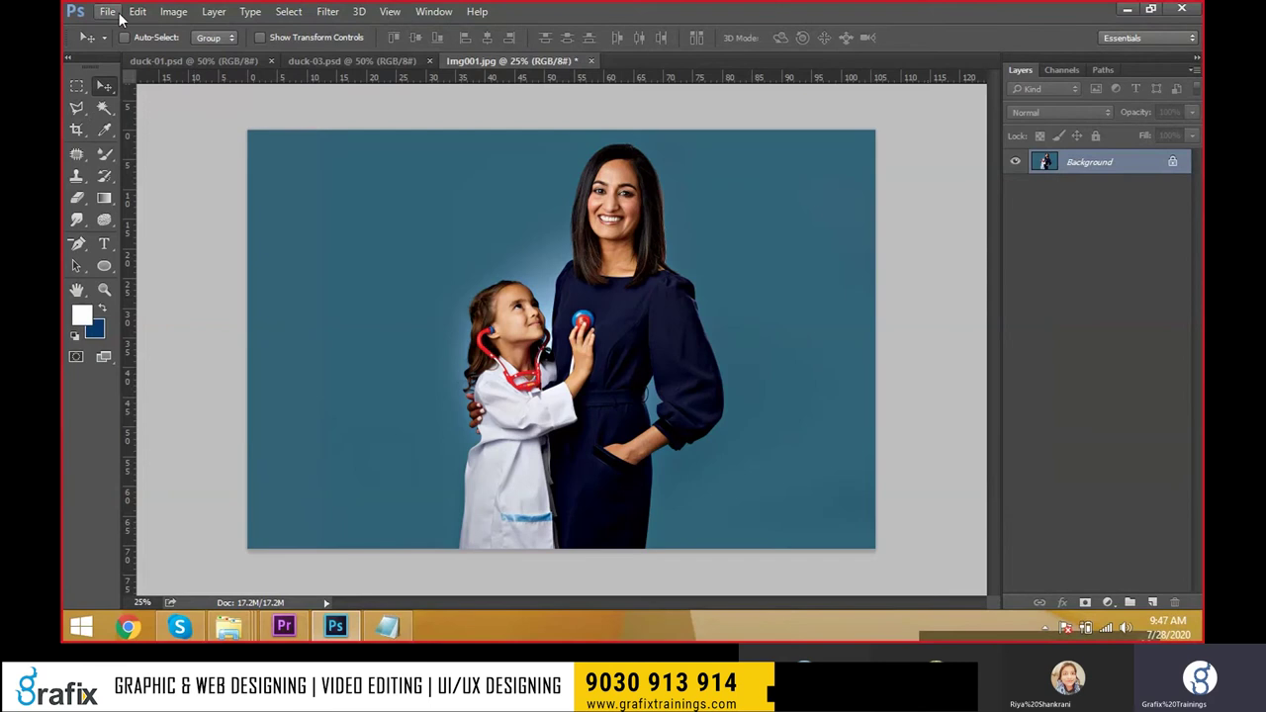
pyautogui.click(118, 14)
# Open Chrome and search Google for the designer's name.
pyautogui.click(170, 287)
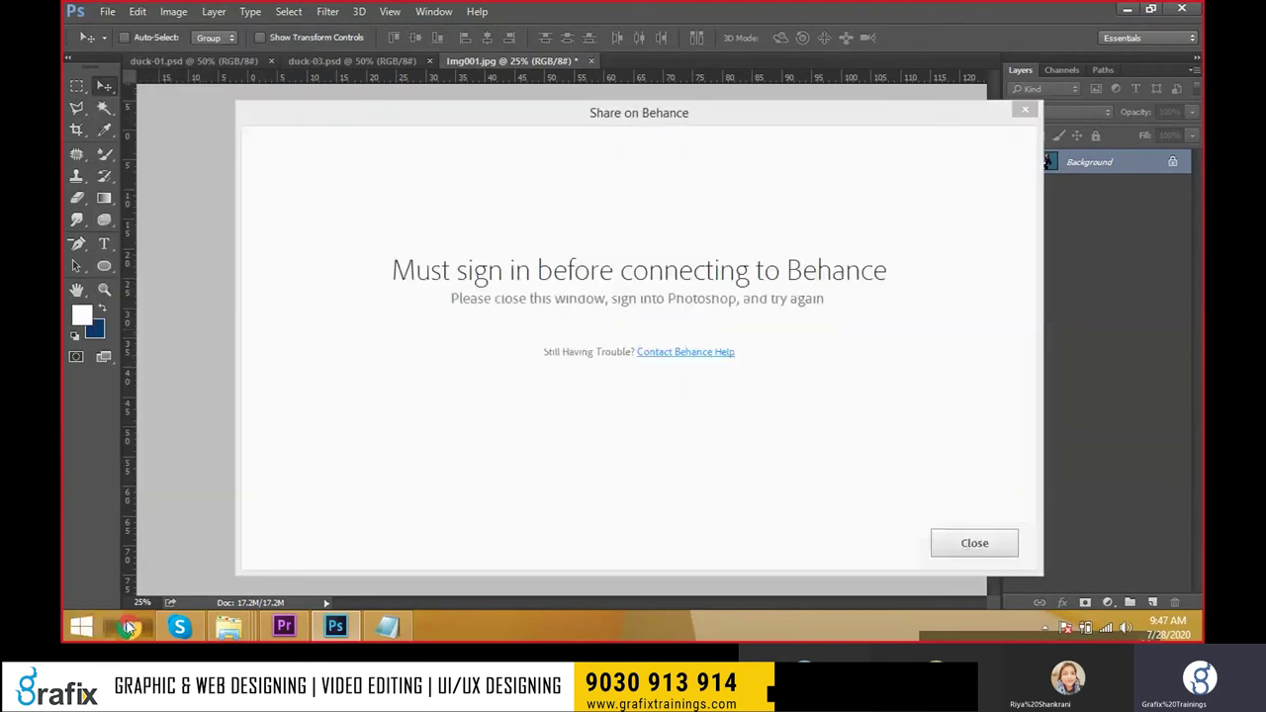
pyautogui.click(137, 619)
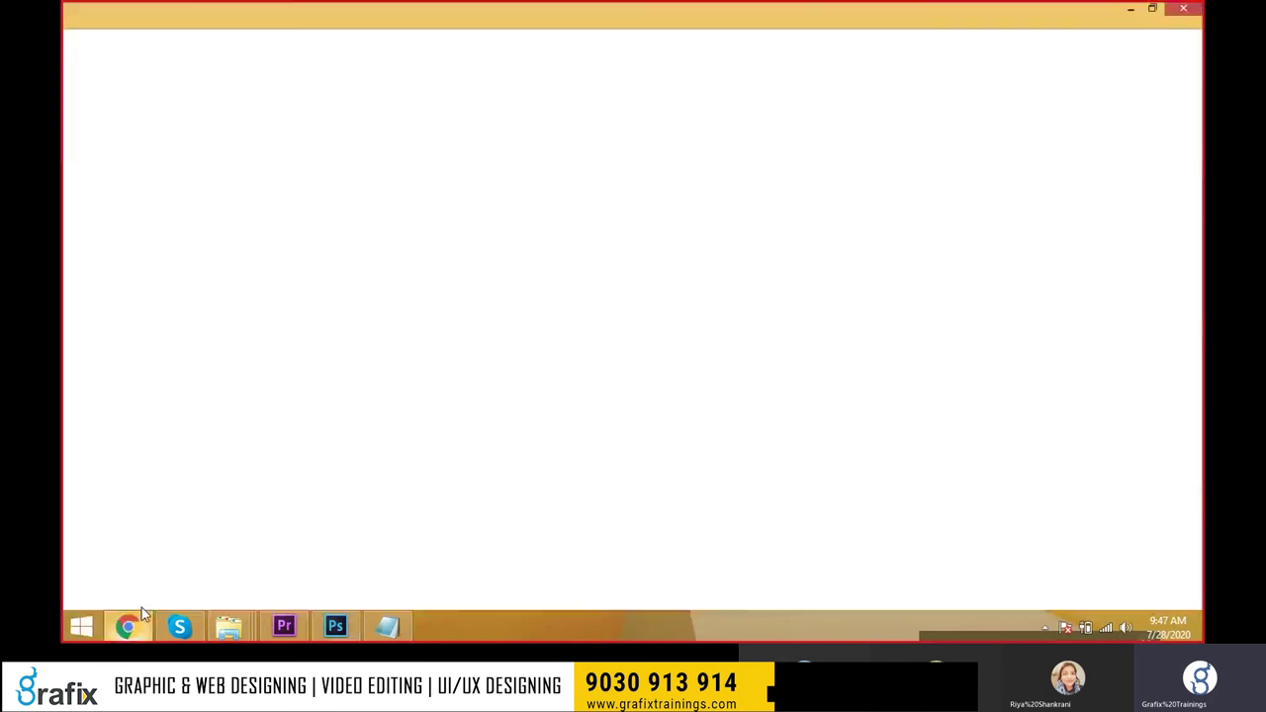
pyautogui.write('goo')
pyautogui.press('Return')
pyautogui.write('vams dande')
pyautogui.press('BackSpace')
pyautogui.press('BackSpace')
pyautogui.press('BackSpace')
pyautogui.press('BackSpace')
pyautogui.write('i dande')
pyautogui.press('Return')
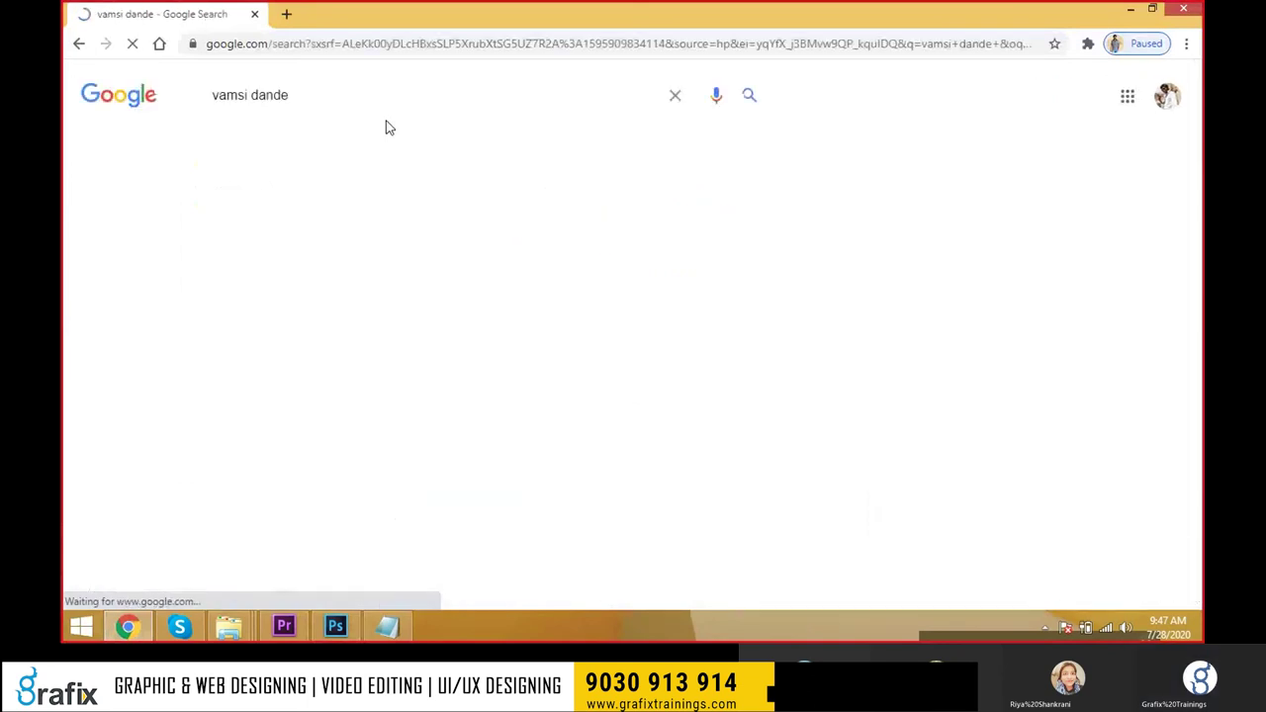
# Open the designer's Behance profile and browse its Work grid of projects.
pyautogui.click(290, 246)
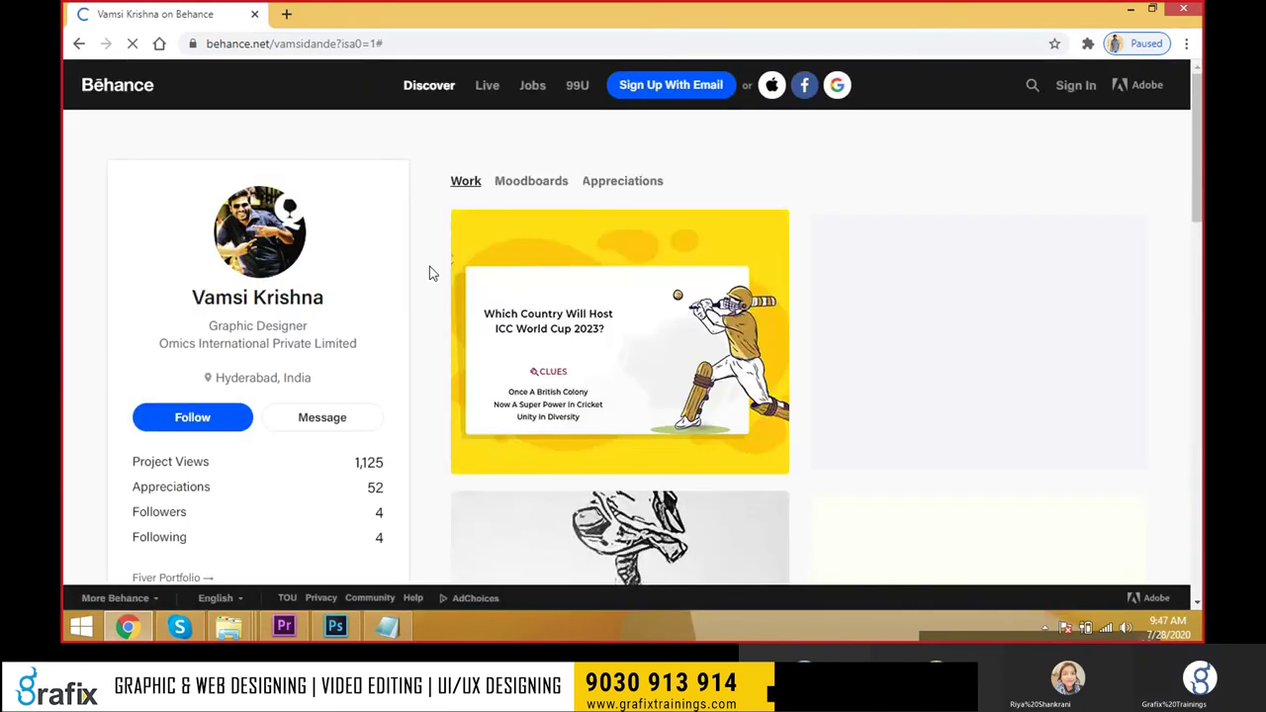
pyautogui.scroll(-3, 429, 266)
pyautogui.scroll(-4, 461, 296)
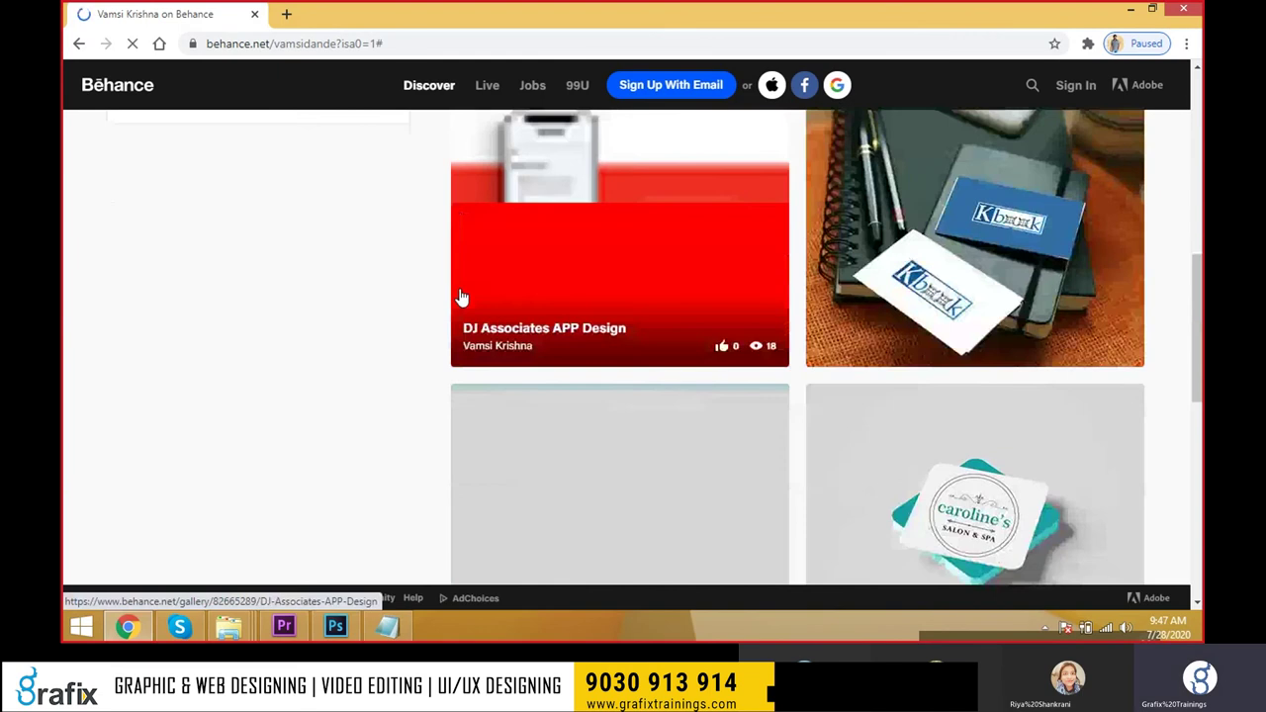
pyautogui.scroll(3, 461, 297)
pyautogui.scroll(2, 461, 297)
pyautogui.scroll(2, 461, 297)
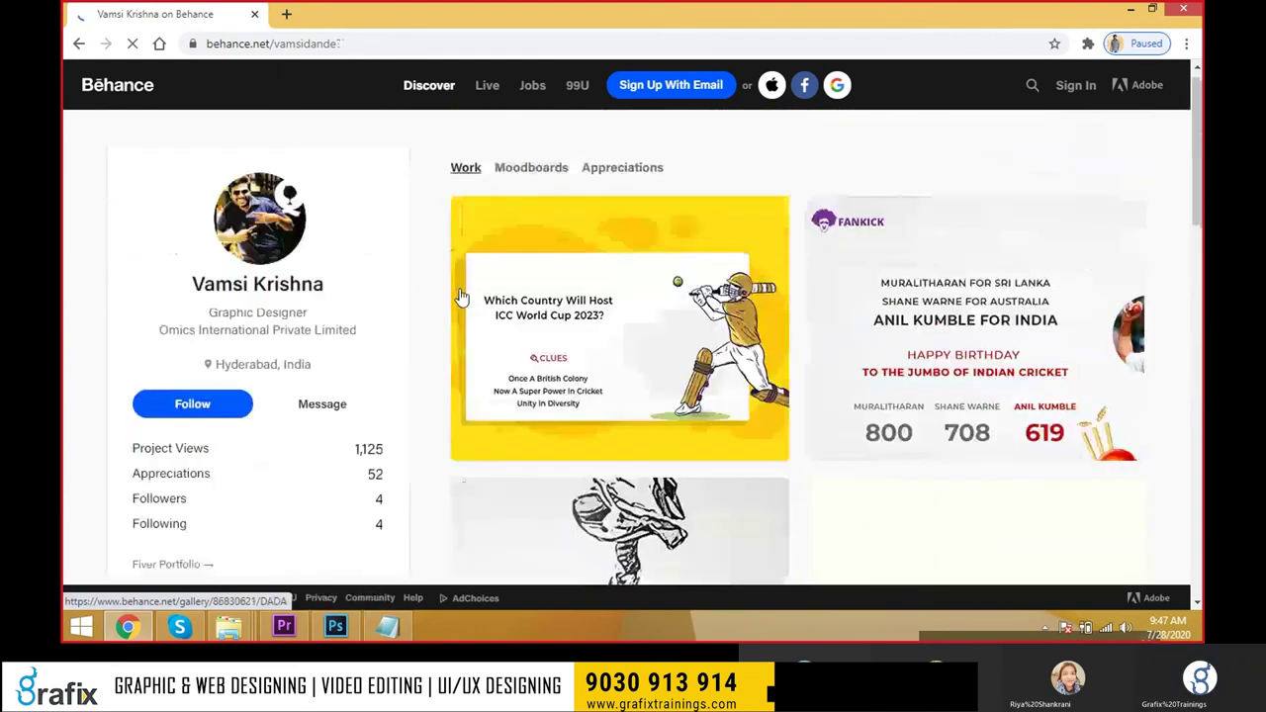
pyautogui.scroll(1, 461, 296)
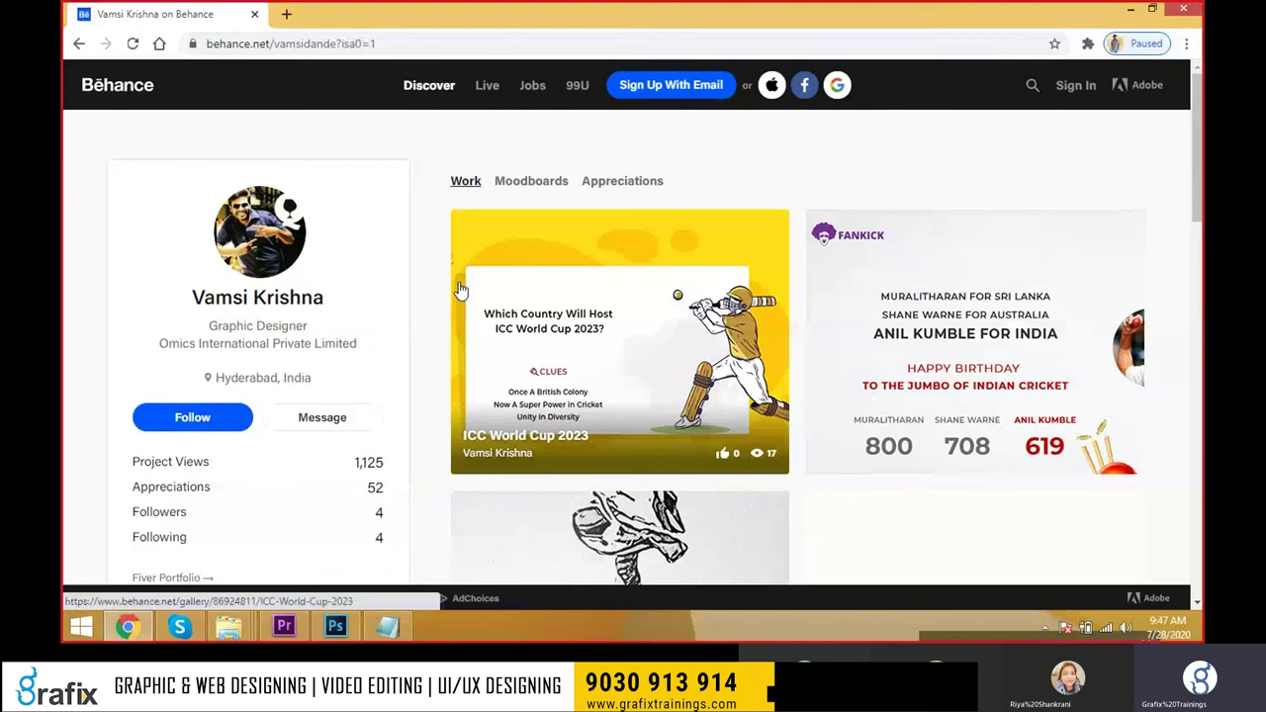
pyautogui.scroll(-1, 479, 261)
pyautogui.scroll(-2, 479, 261)
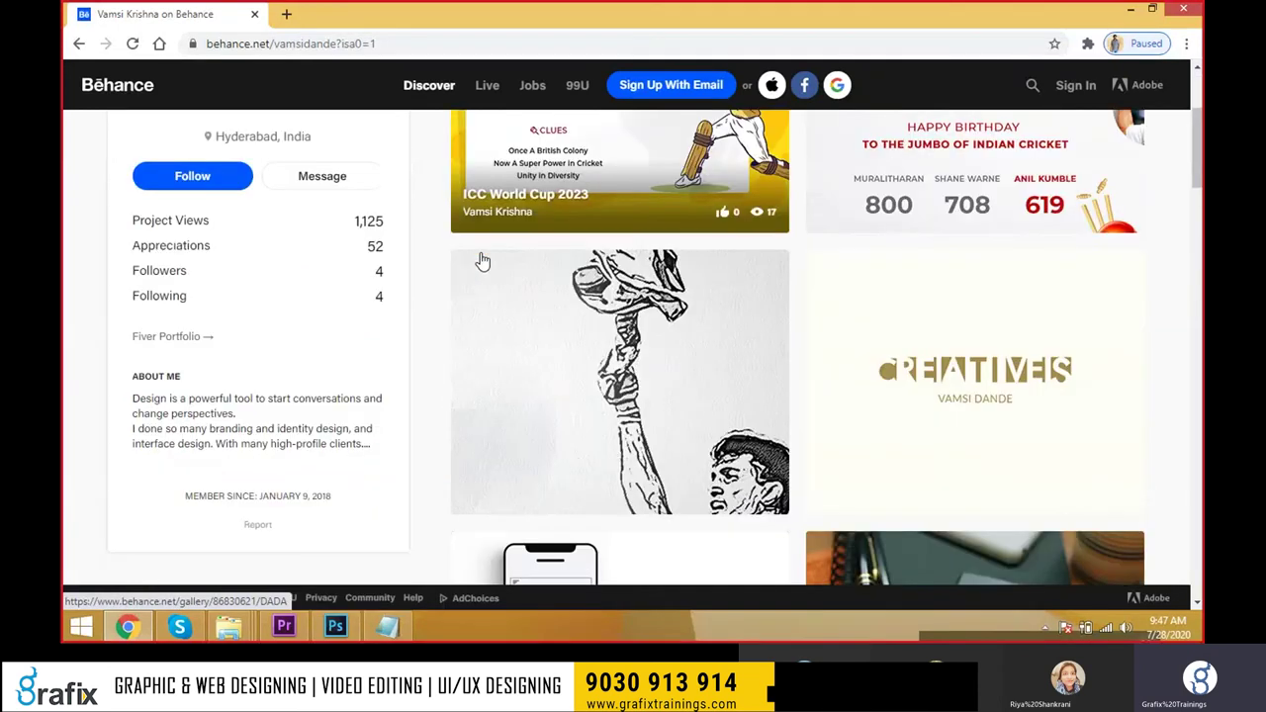
pyautogui.scroll(-2, 479, 261)
pyautogui.scroll(-4, 482, 260)
pyautogui.scroll(-3, 482, 260)
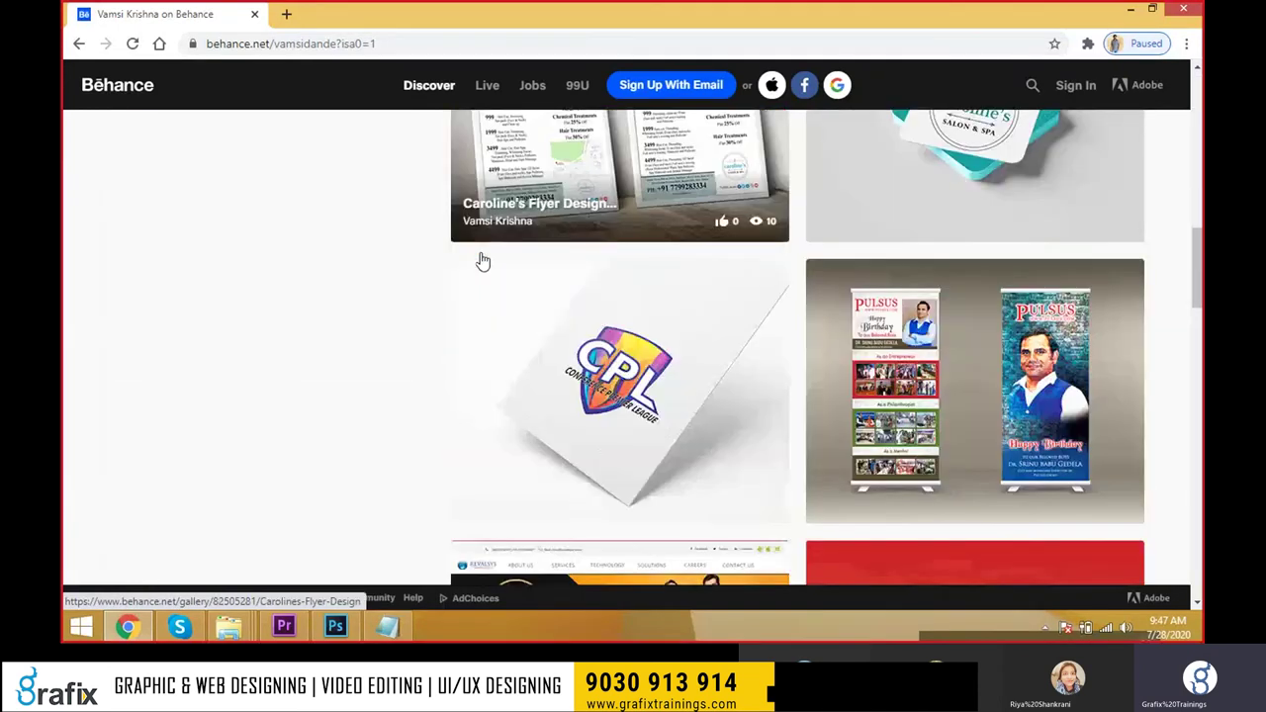
pyautogui.scroll(-4, 482, 260)
pyautogui.scroll(-2, 482, 260)
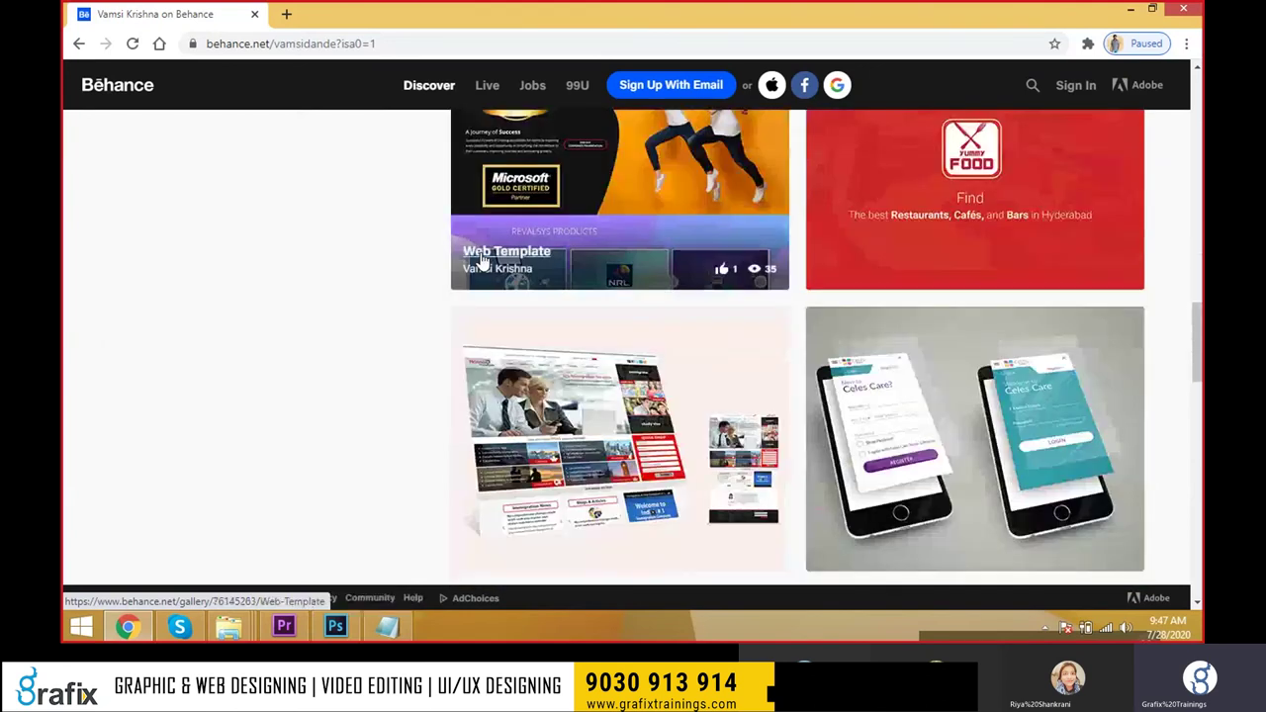
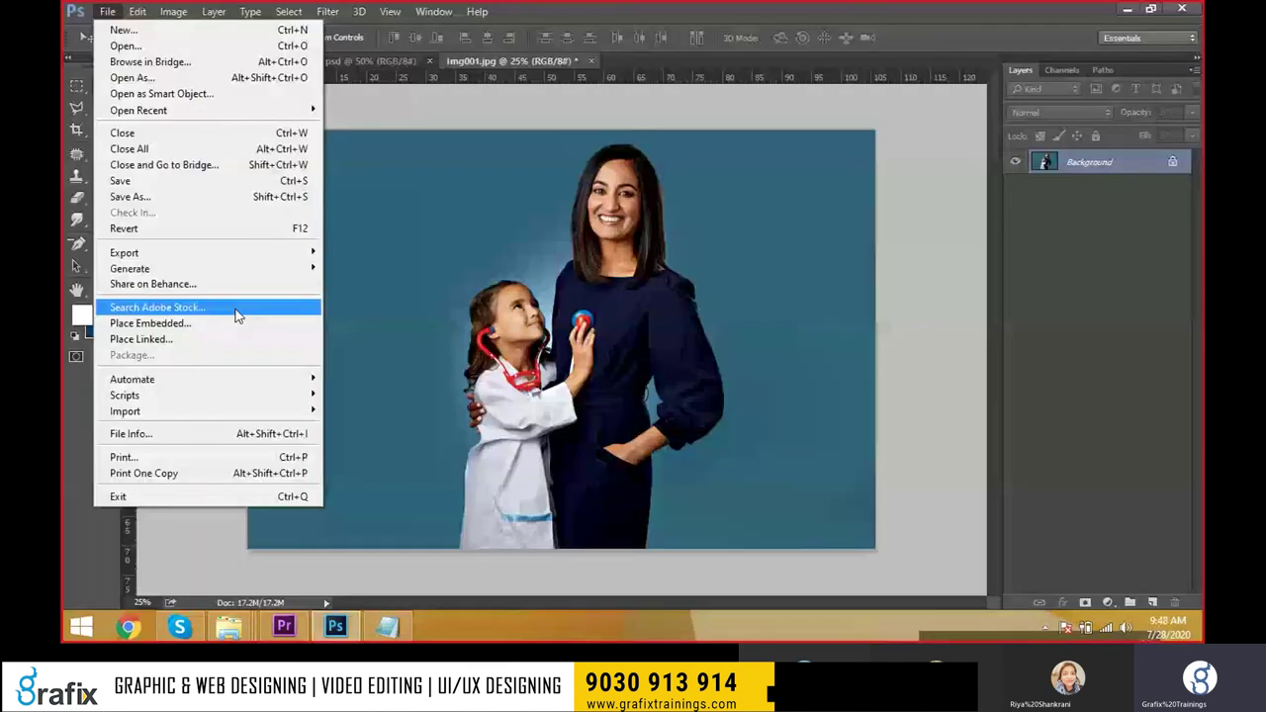
# Search Adobe Stock in the browser for 'illustration'.
pyautogui.press('Escape')
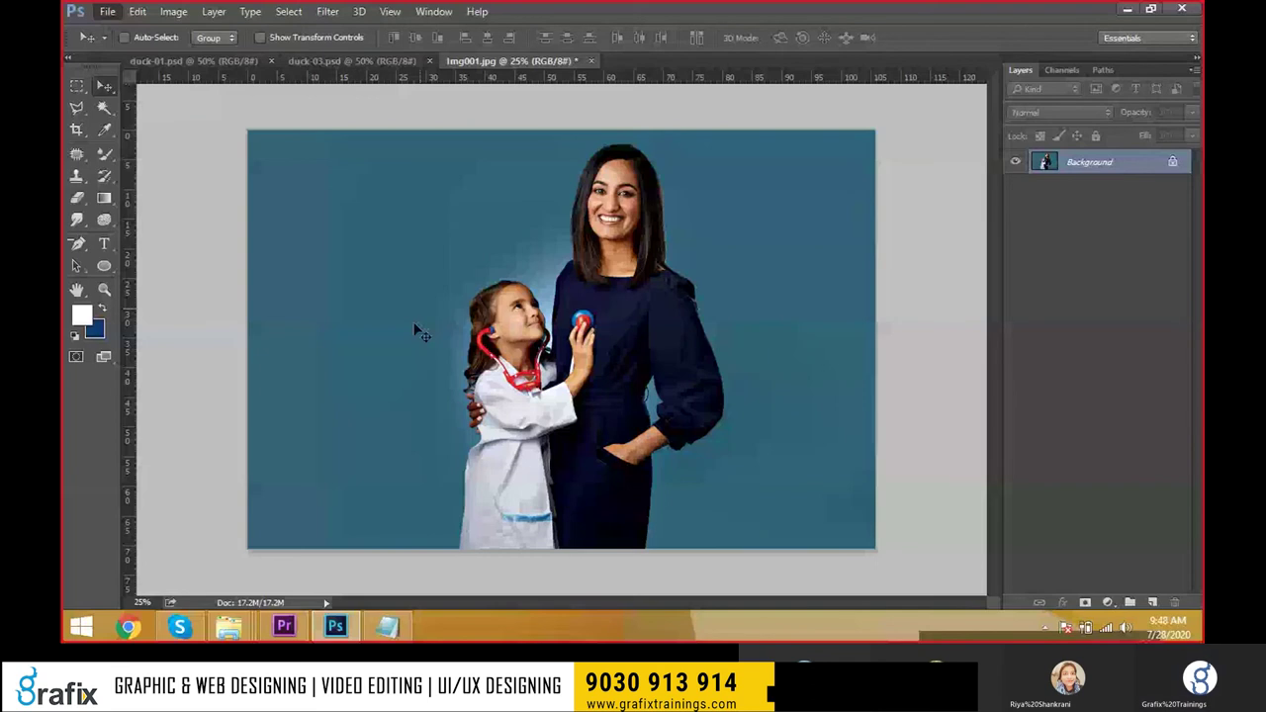
pyautogui.click(147, 624)
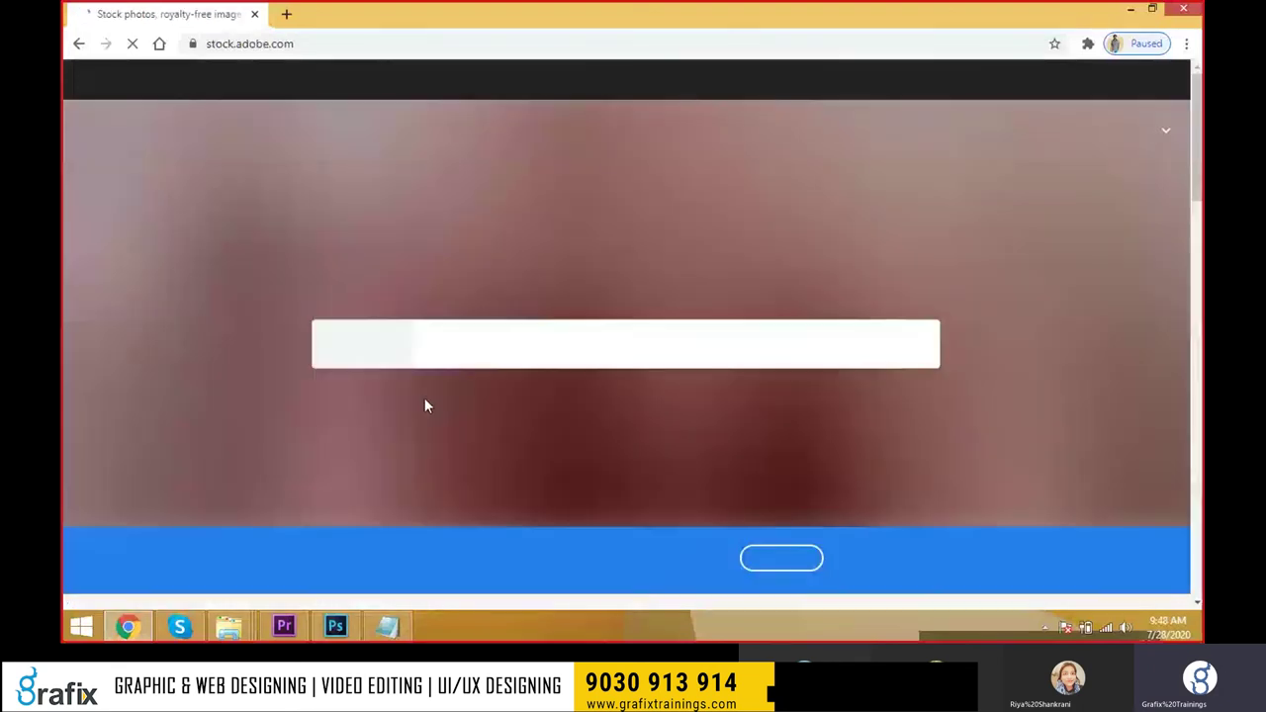
pyautogui.click(514, 336)
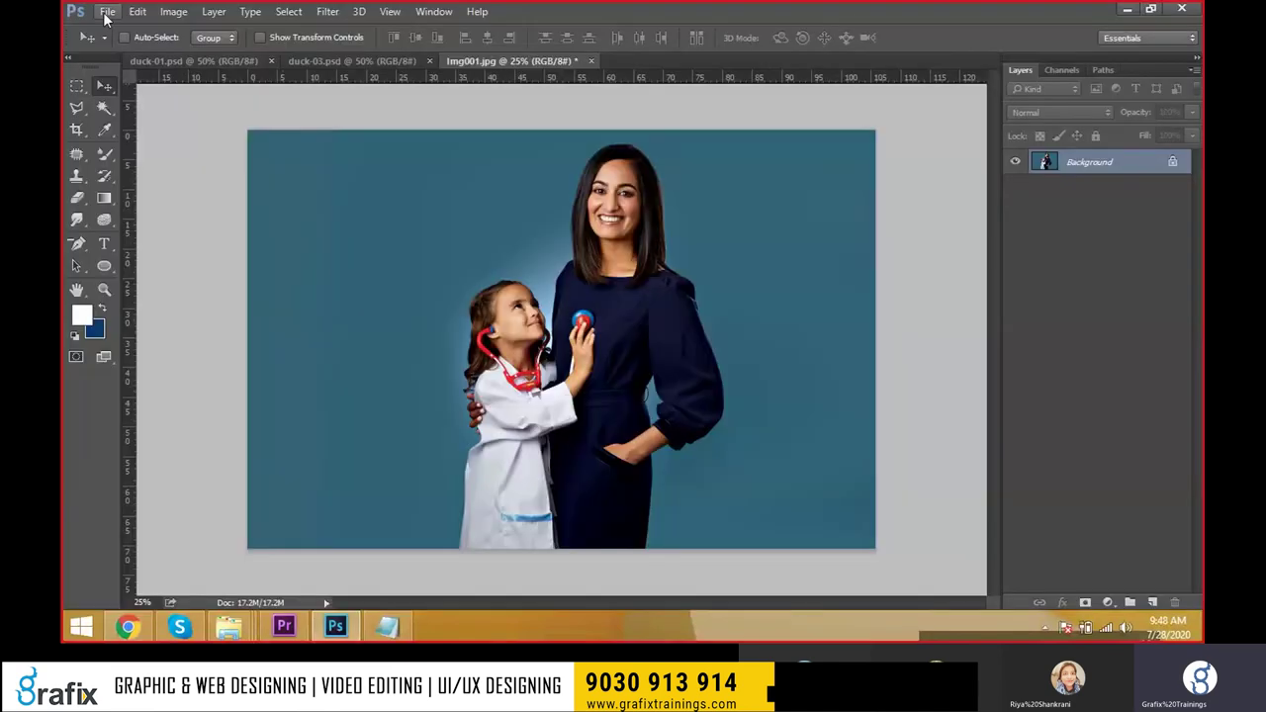
pyautogui.click(107, 10)
pyautogui.click(203, 309)
pyautogui.write('illustrati')
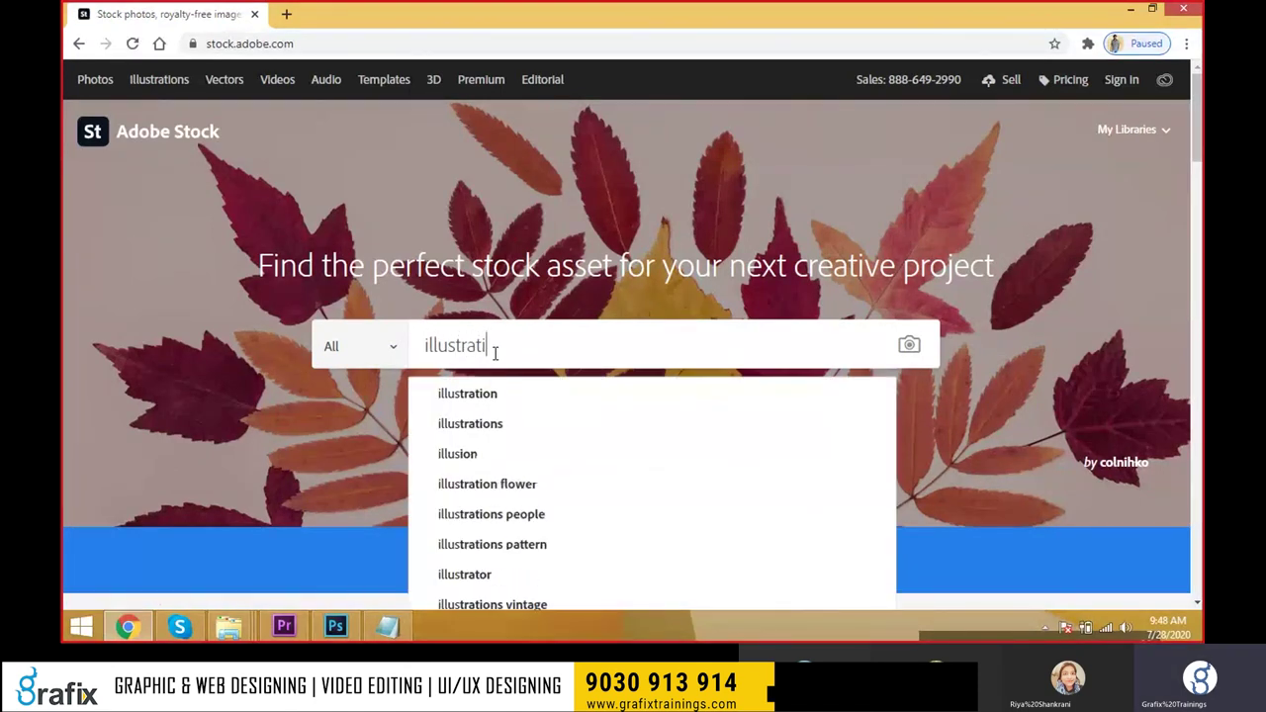
pyautogui.write('on')
pyautogui.press('Return')
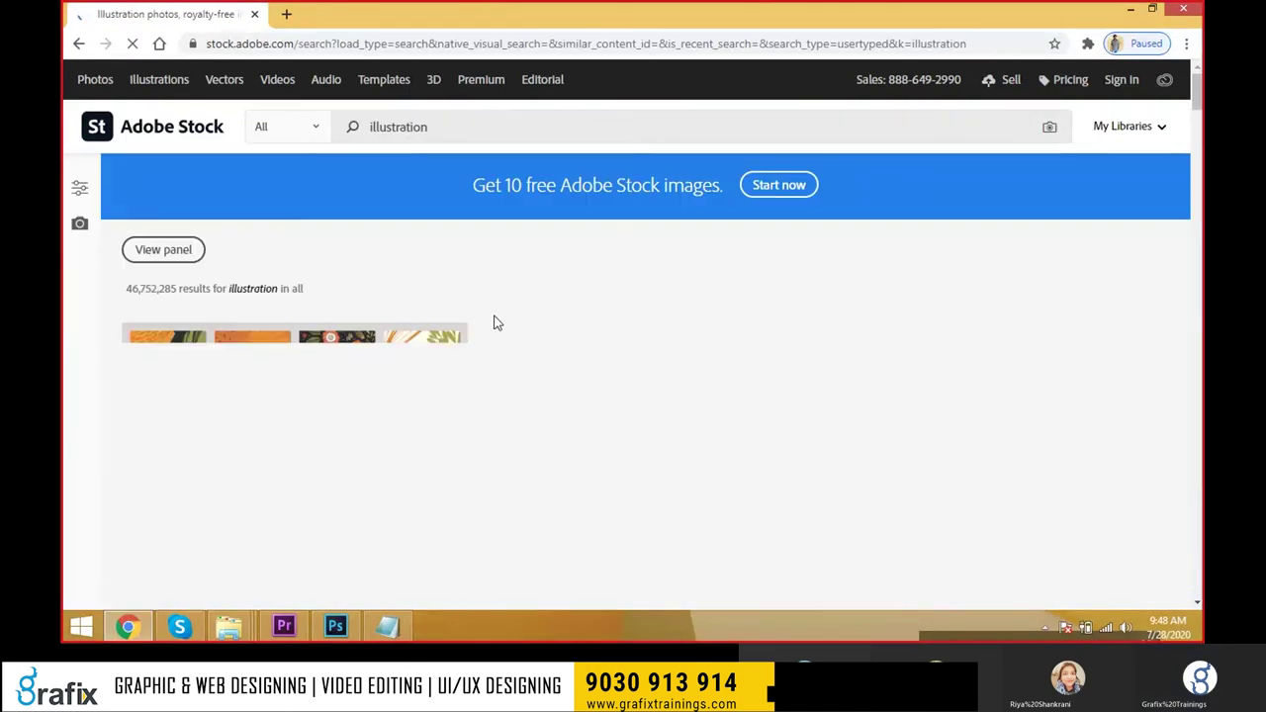
# Scroll through the illustration results and return to Photoshop.
pyautogui.scroll(-2, 445, 267)
pyautogui.scroll(-1, 772, 320)
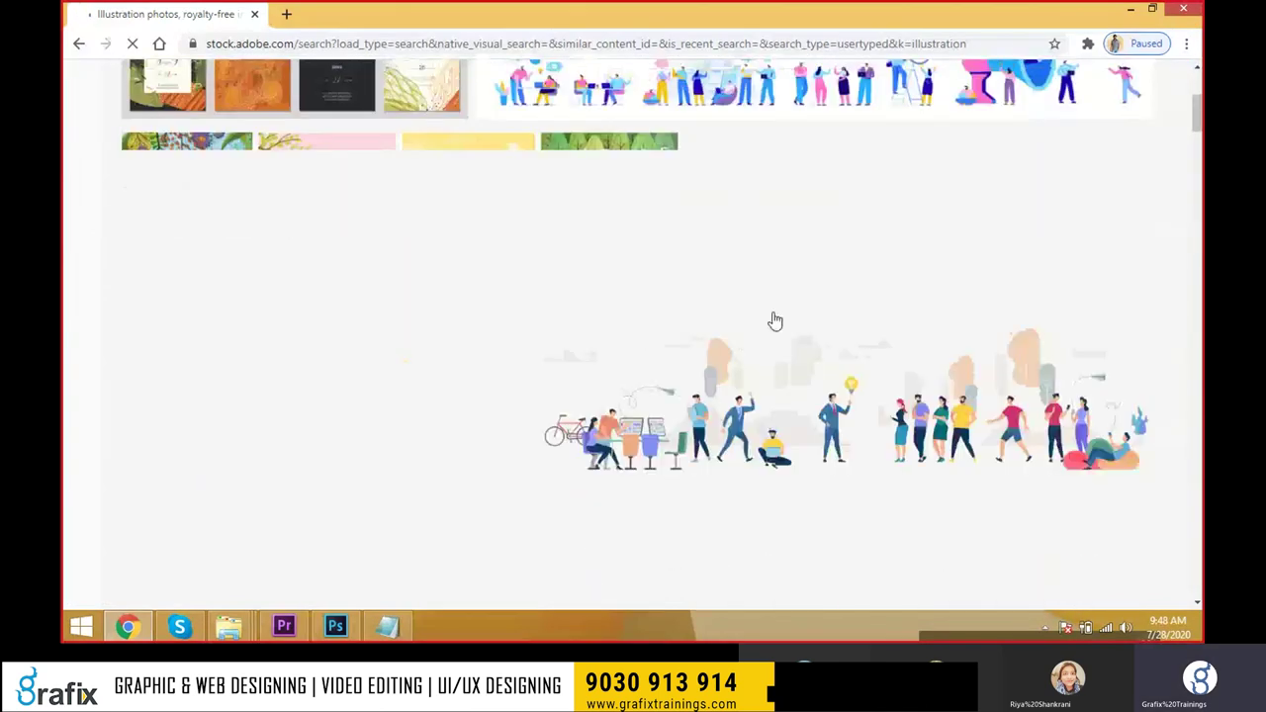
pyautogui.scroll(-2, 708, 392)
pyautogui.scroll(-1, 697, 336)
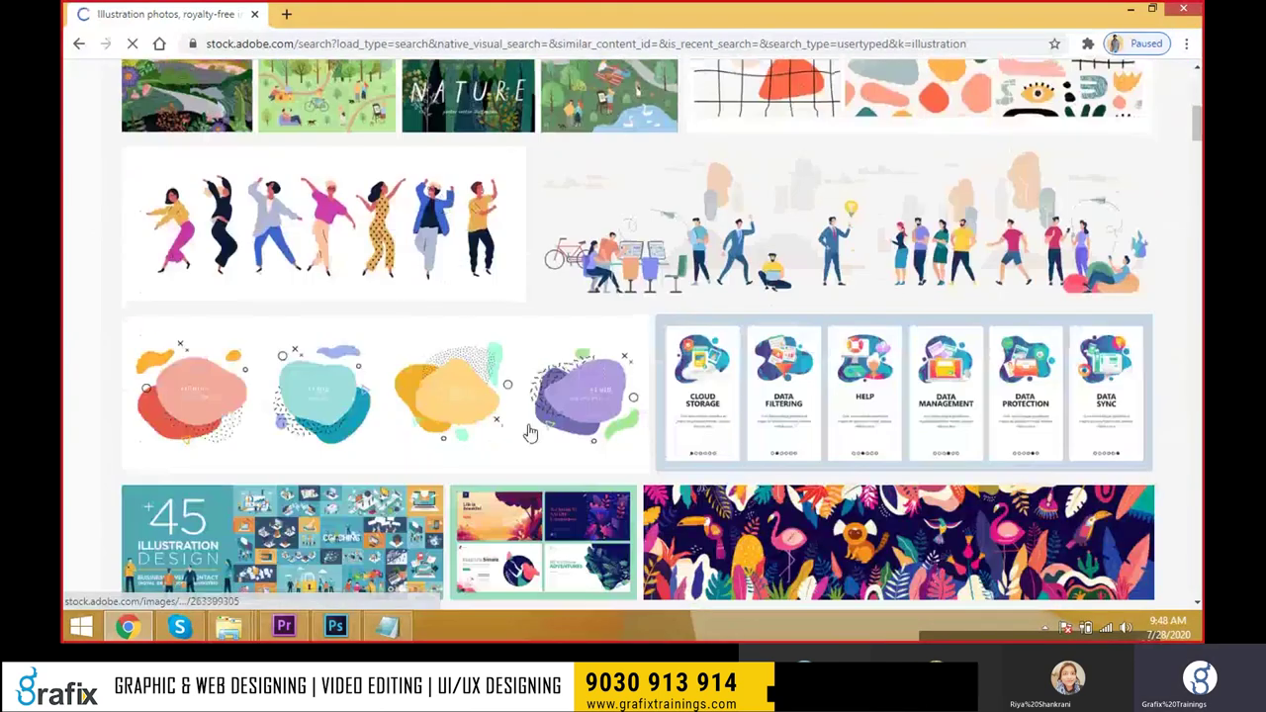
pyautogui.scroll(3, 386, 302)
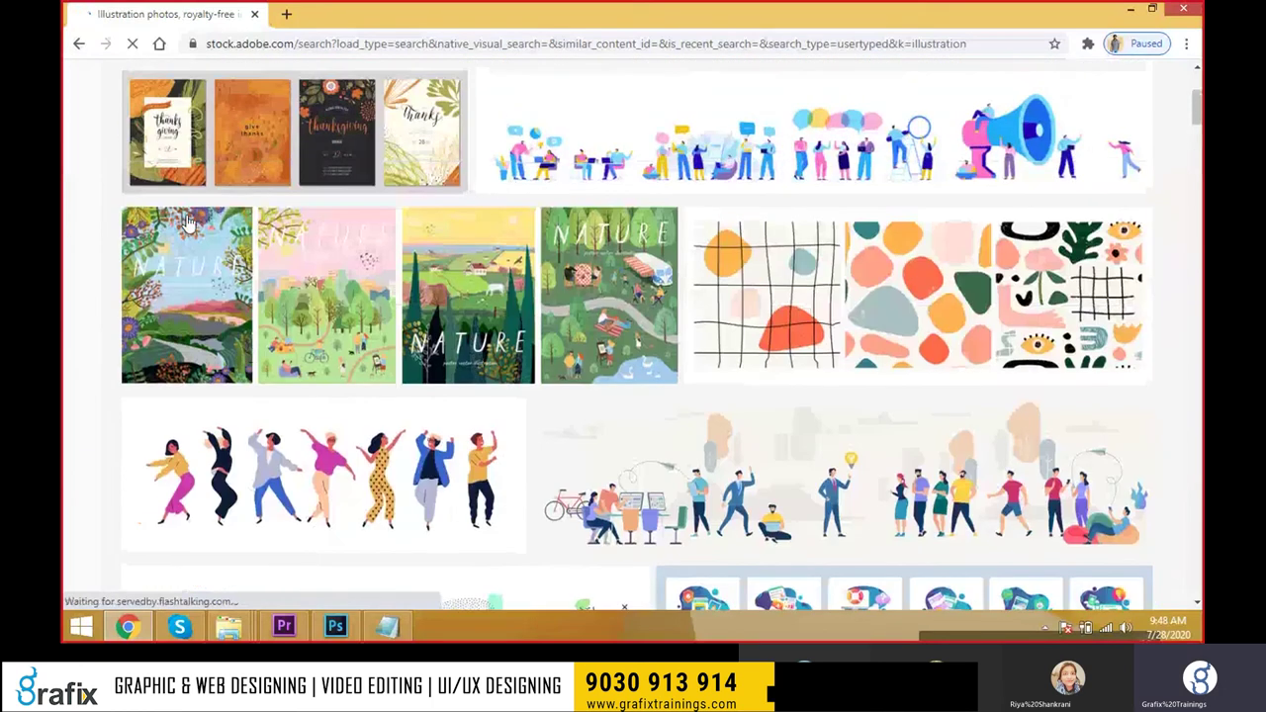
pyautogui.scroll(3, 237, 279)
pyautogui.hotkey('alt', 'Tab')
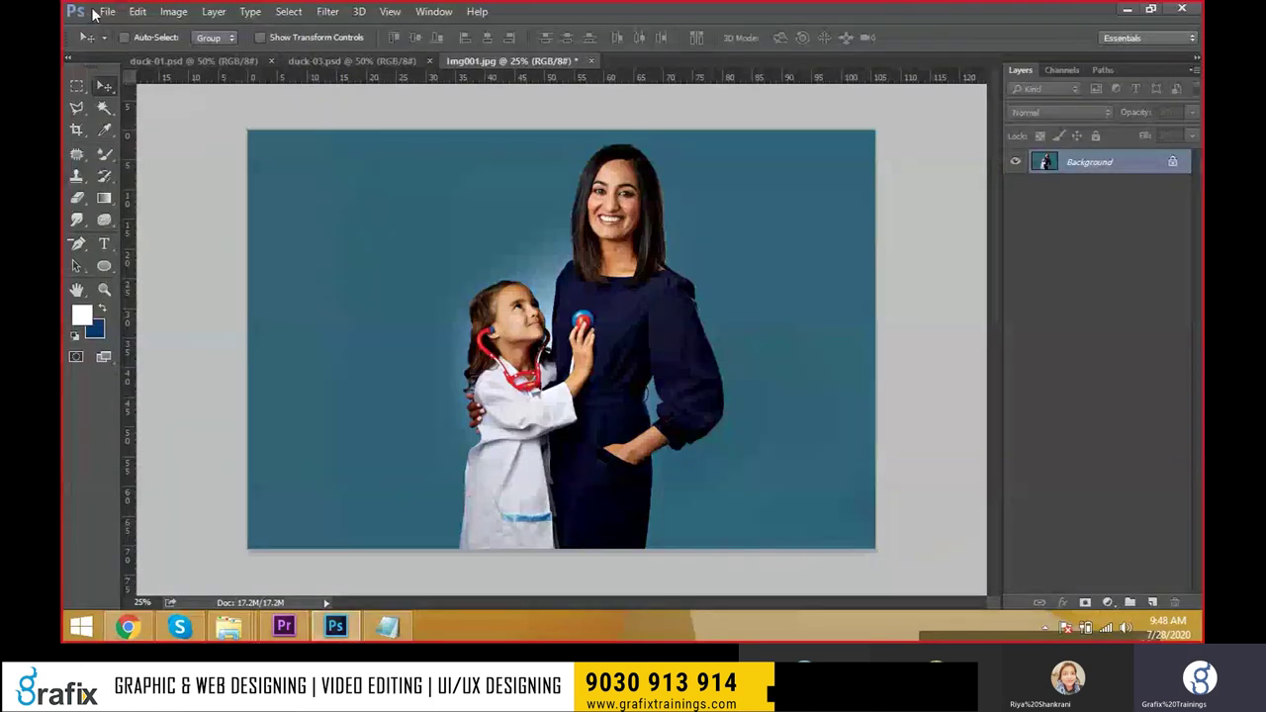
pyautogui.click(105, 11)
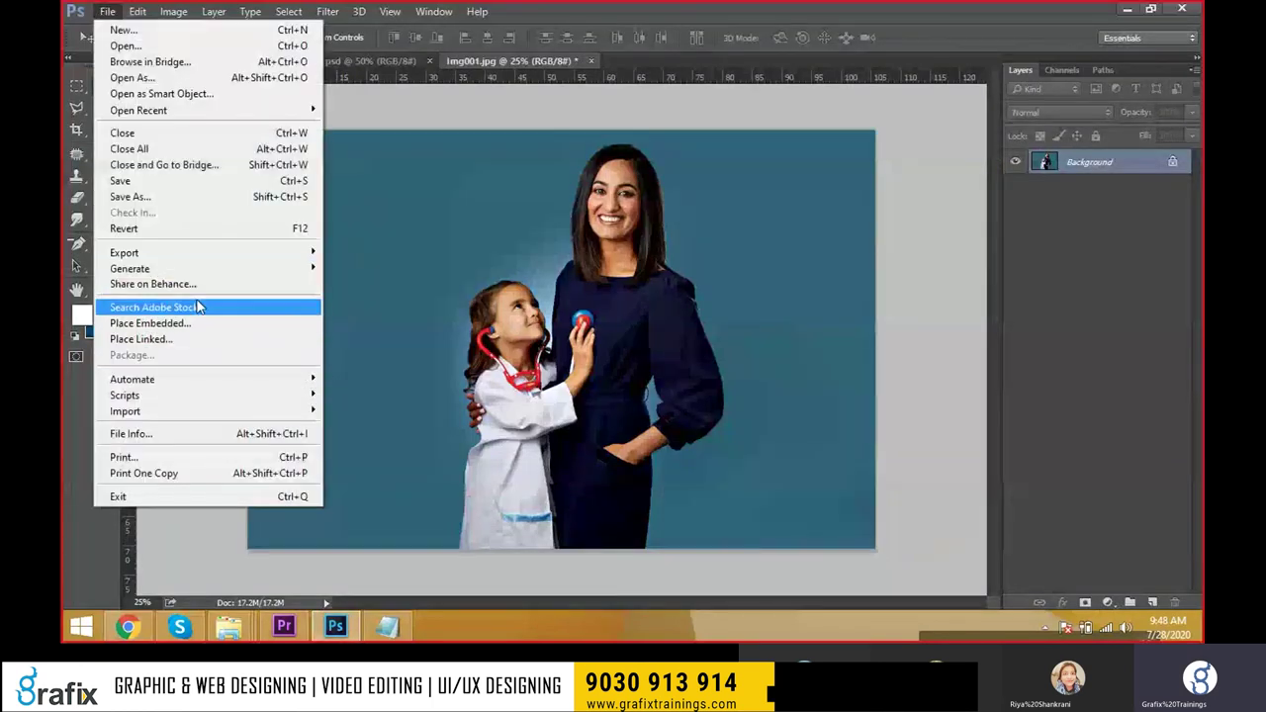
pyautogui.click(198, 308)
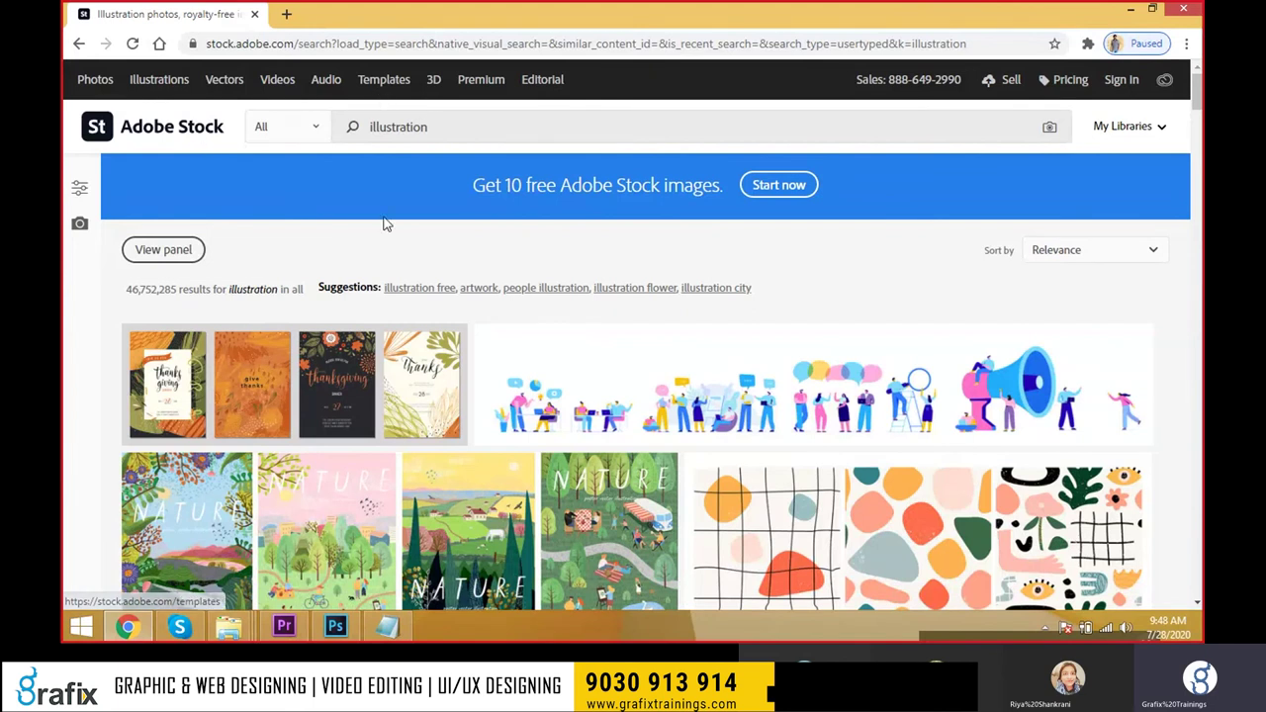
pyautogui.hotkey('alt', 'Tab')
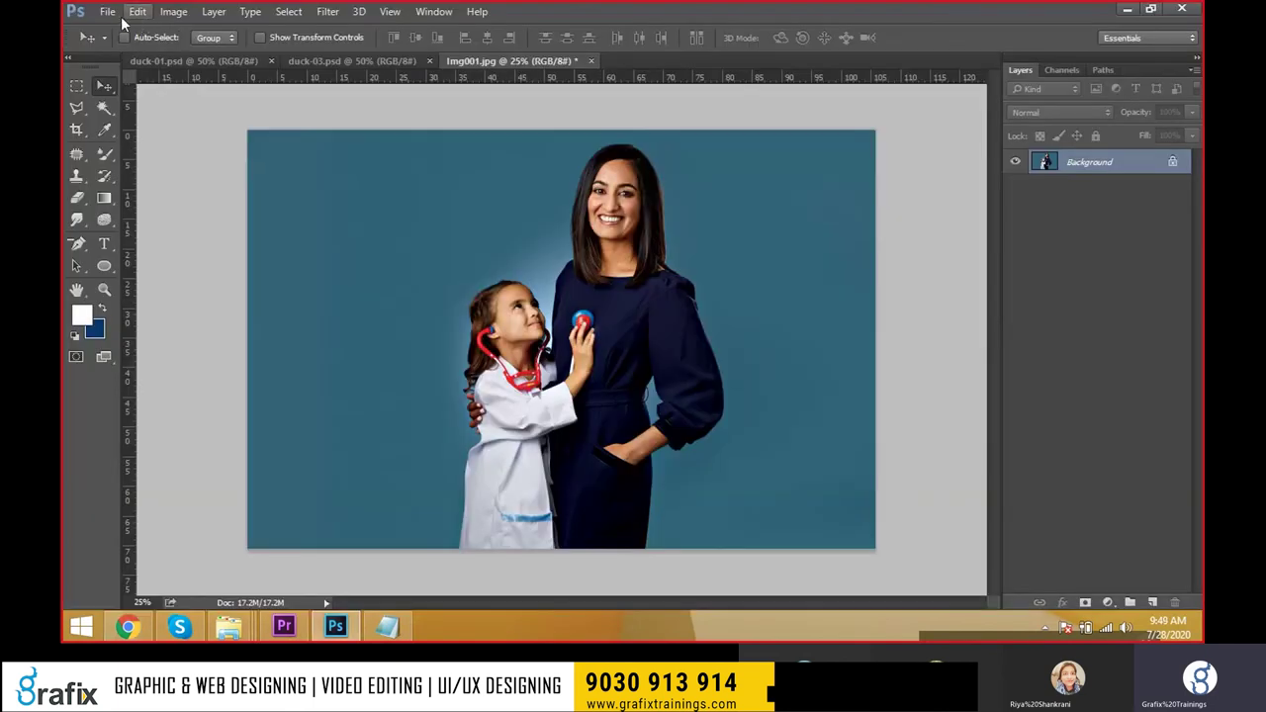
# Place doctor-1 as an embedded image in img001.jpg and confirm it.
pyautogui.click(107, 11)
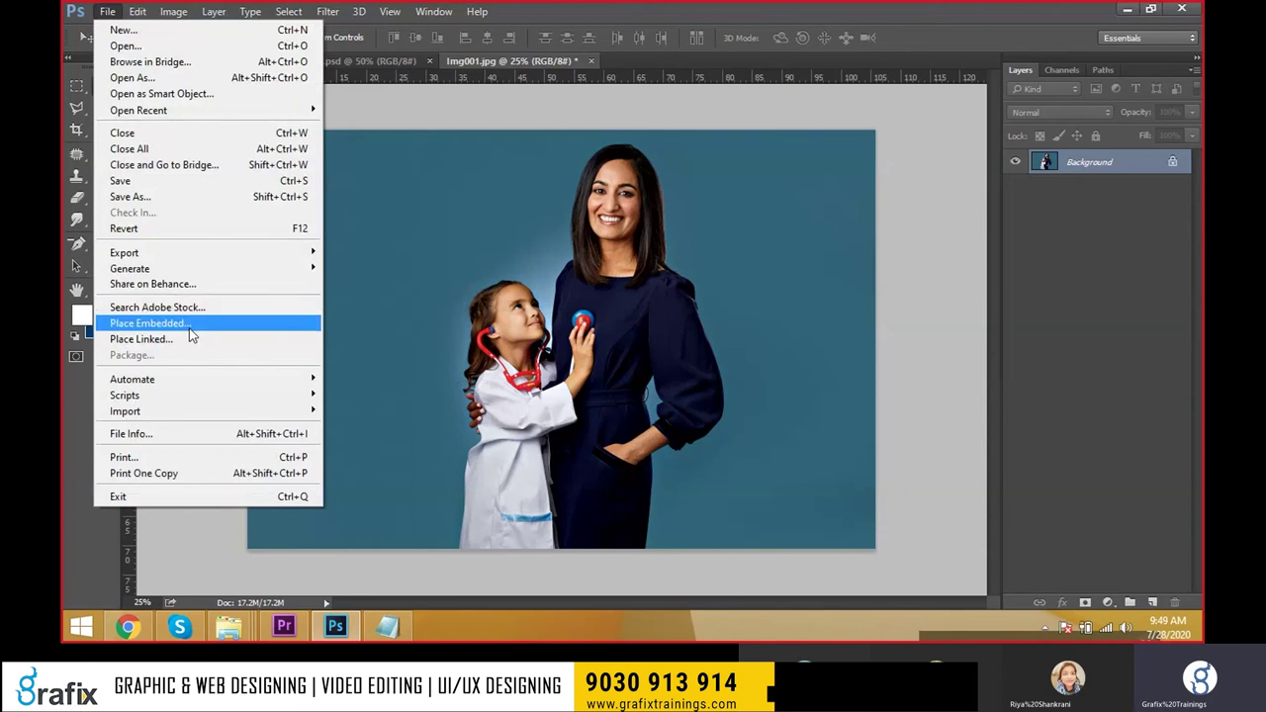
pyautogui.click(149, 323)
pyautogui.scroll(-3, 614, 386)
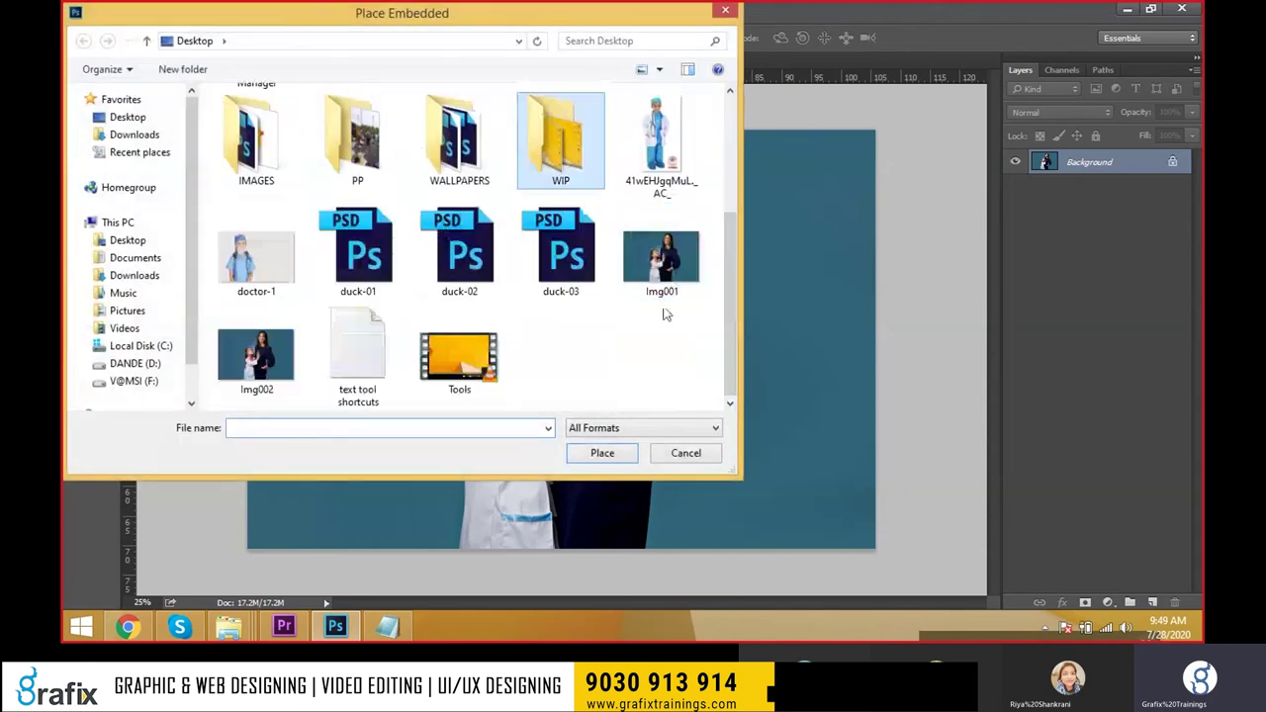
pyautogui.doubleClick(254, 265)
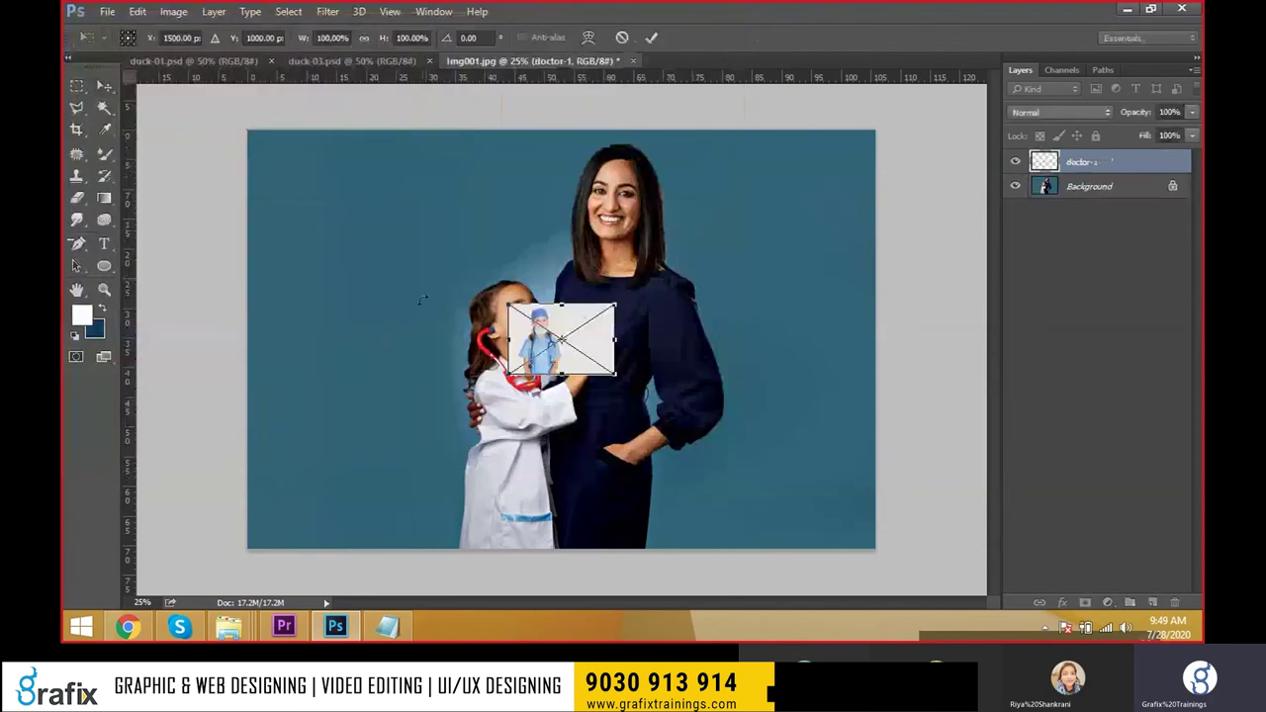
pyautogui.press('Return')
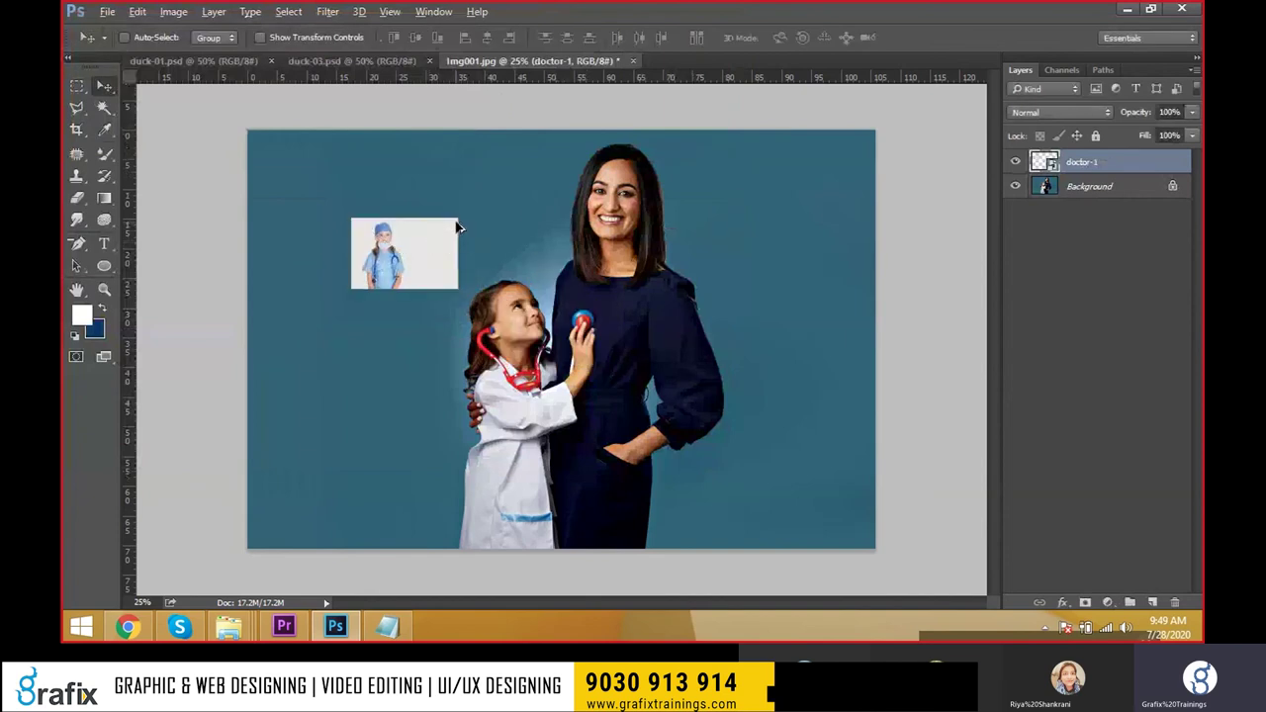
# Close the open documents without saving, including duck-01, and reopen Img001.
pyautogui.press('n')
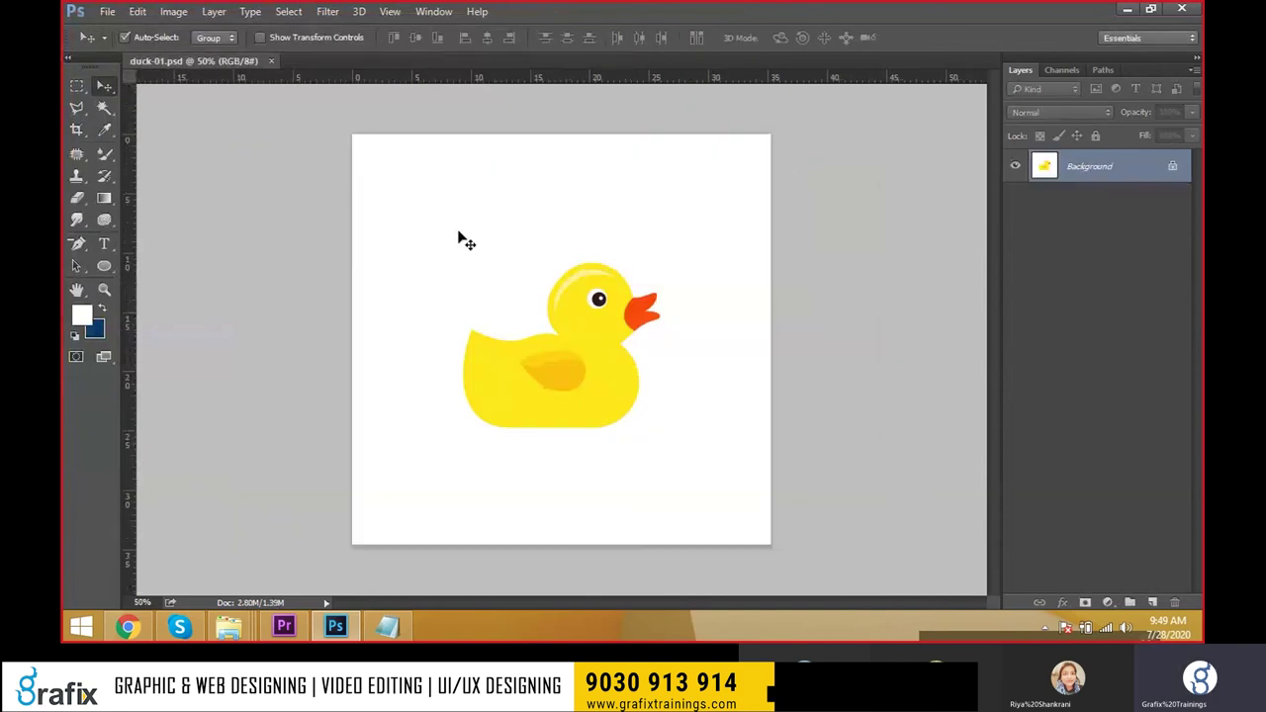
pyautogui.hotkey('ctrl', 'w')
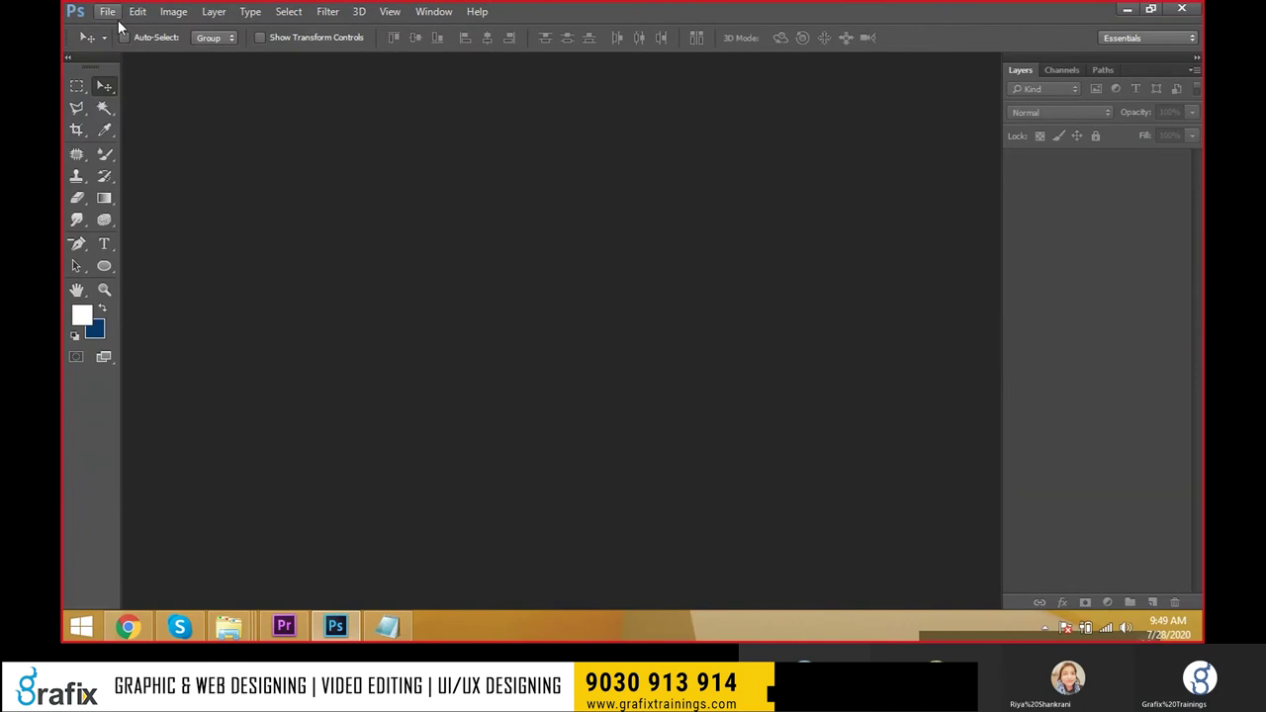
pyautogui.click(106, 11)
pyautogui.click(127, 44)
pyautogui.scroll(-3, 612, 314)
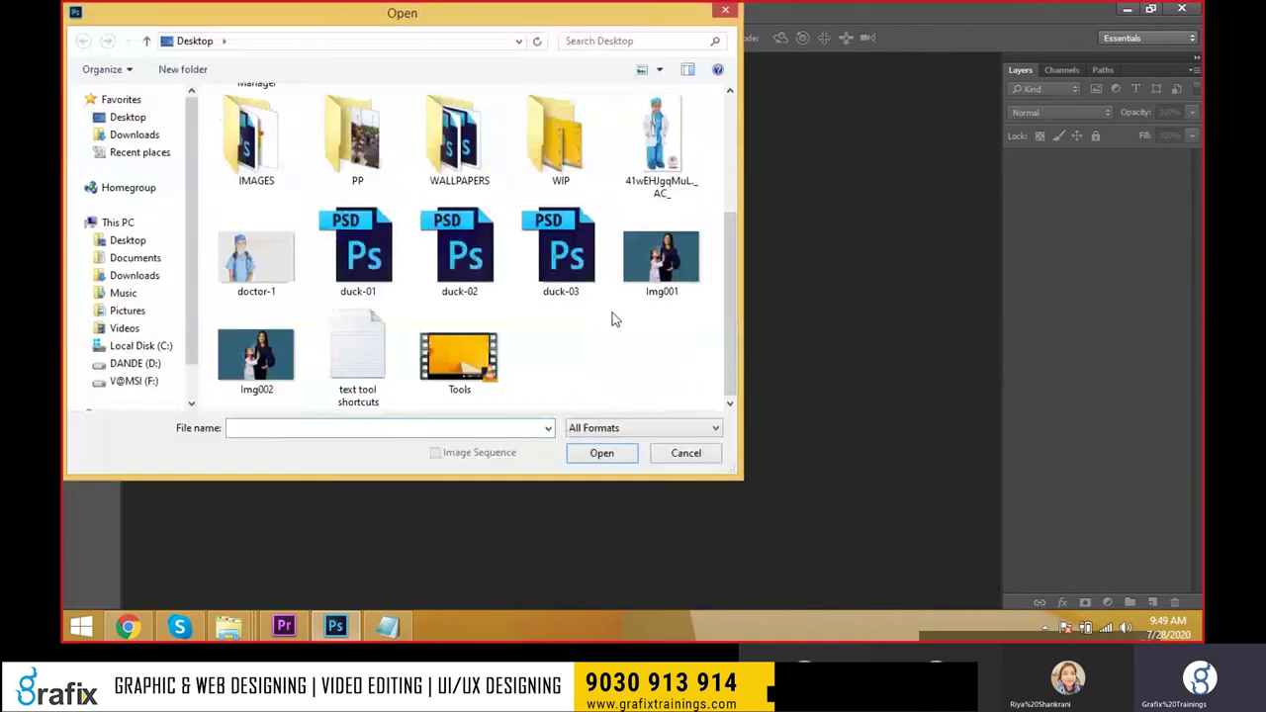
pyautogui.click(638, 287)
pyautogui.click(608, 453)
# Open the boy-in-doctor-costume photo, compare it with img001.jpg, then close it.
pyautogui.click(135, 11)
pyautogui.click(127, 44)
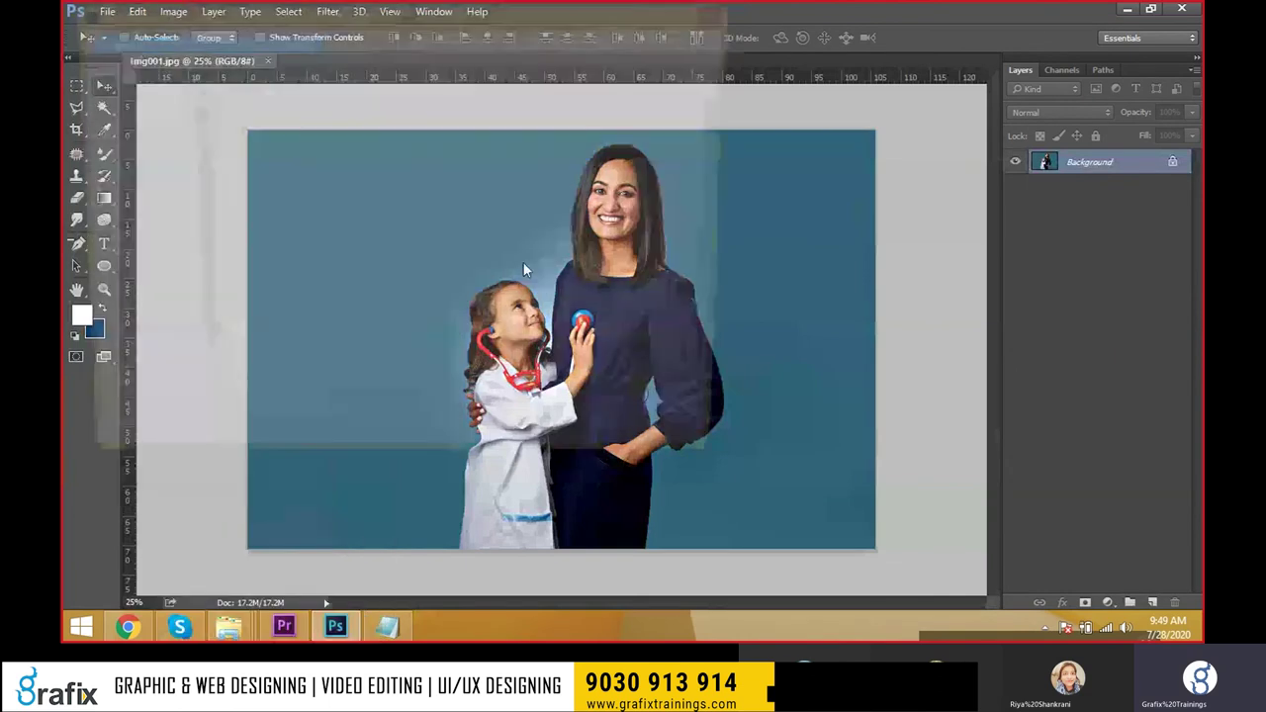
pyautogui.doubleClick(661, 356)
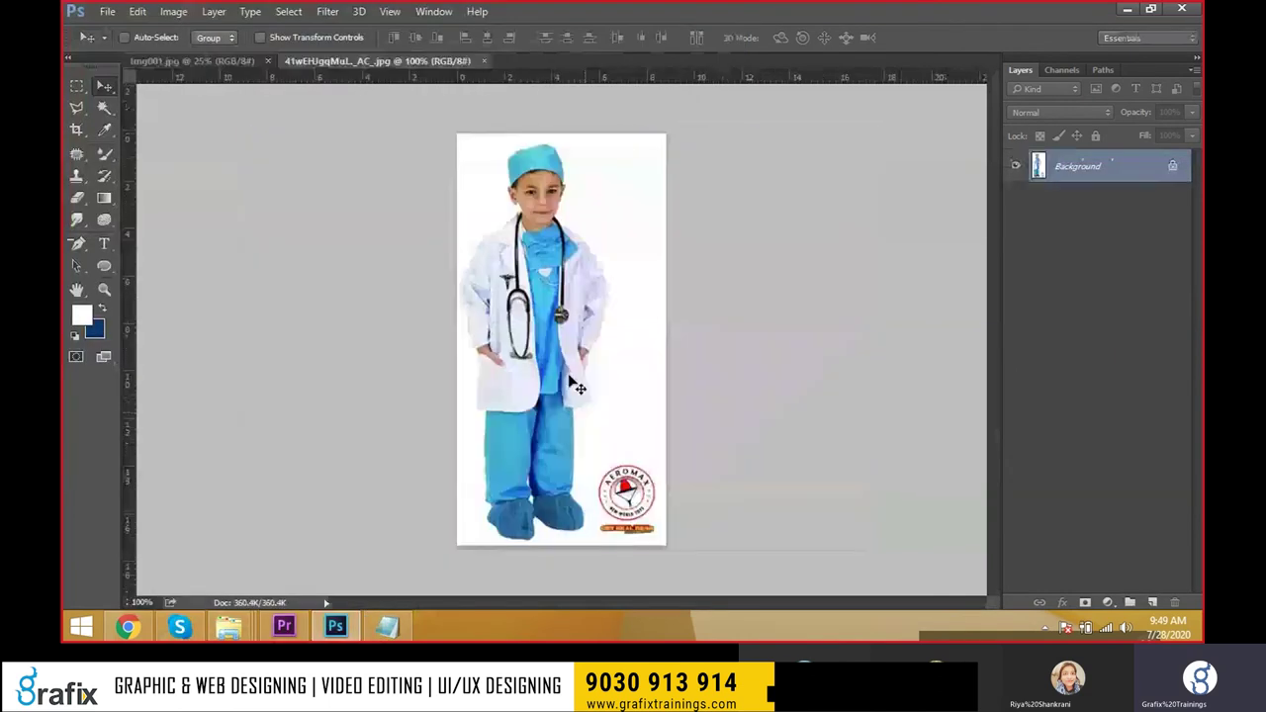
pyautogui.click(242, 61)
pyautogui.click(445, 62)
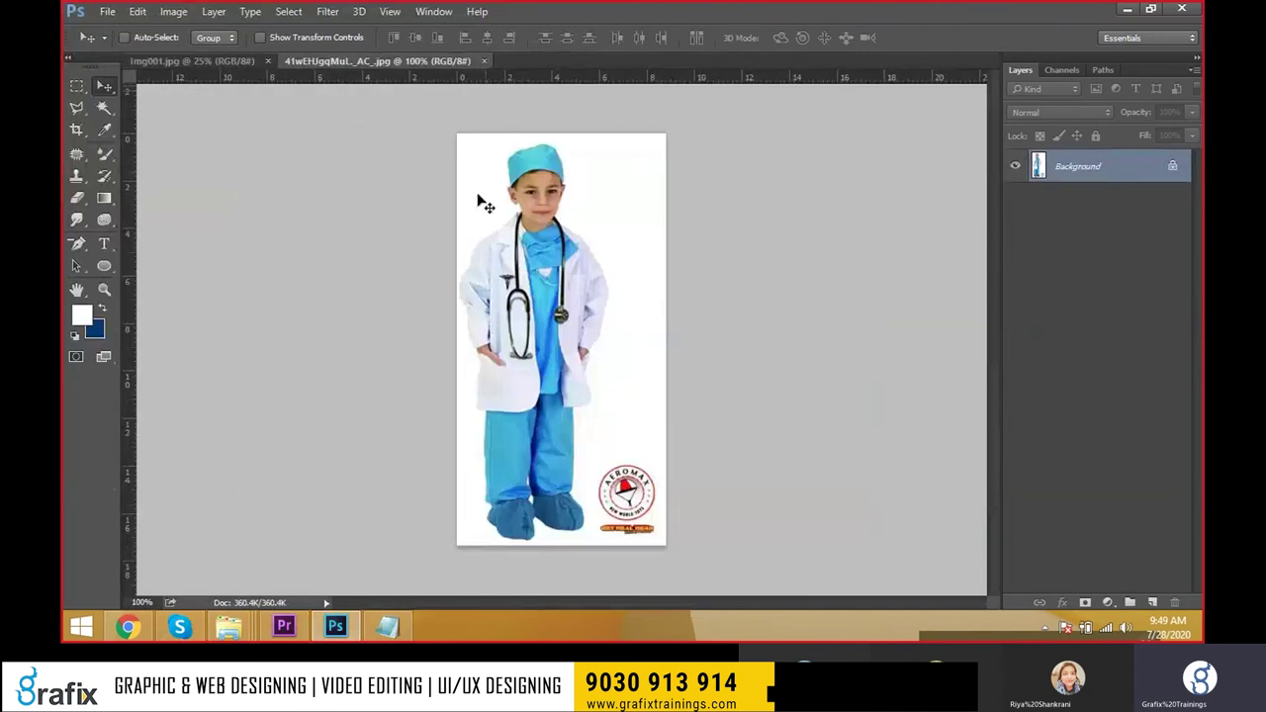
pyautogui.click(484, 60)
# Embed the boy-in-costume photo into img001.jpg and drag it into position.
pyautogui.click(104, 12)
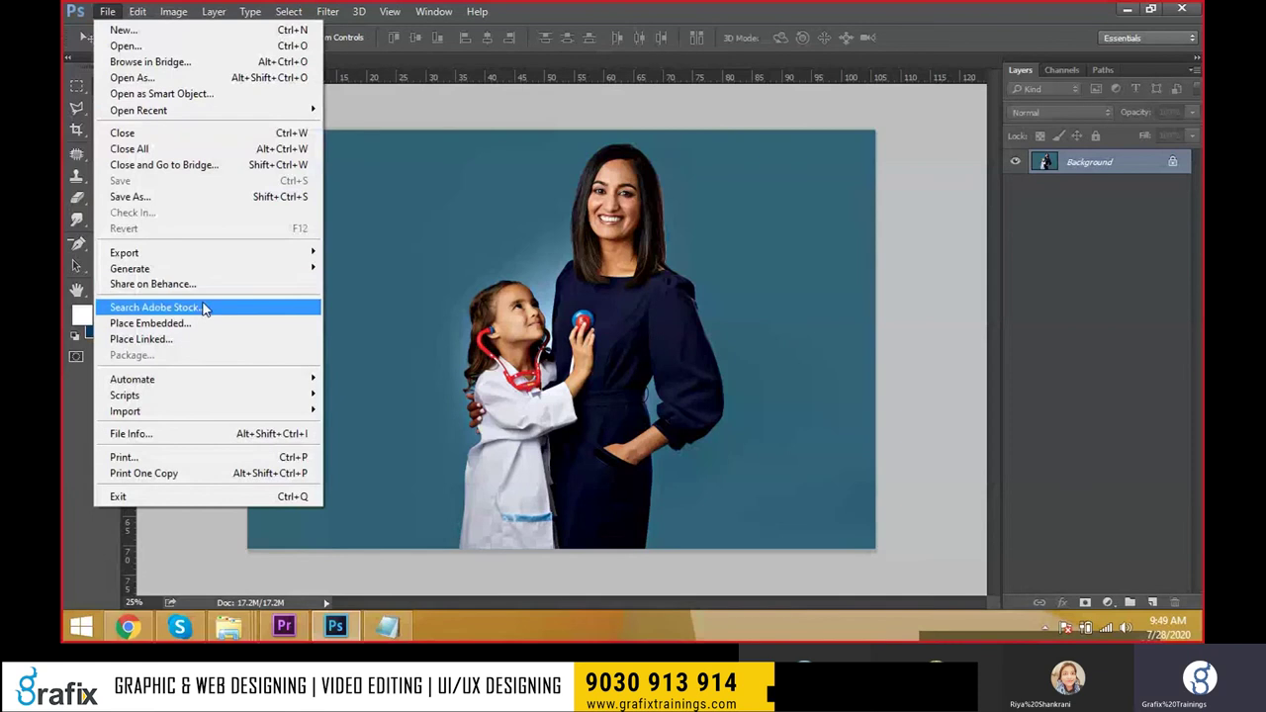
pyautogui.click(212, 326)
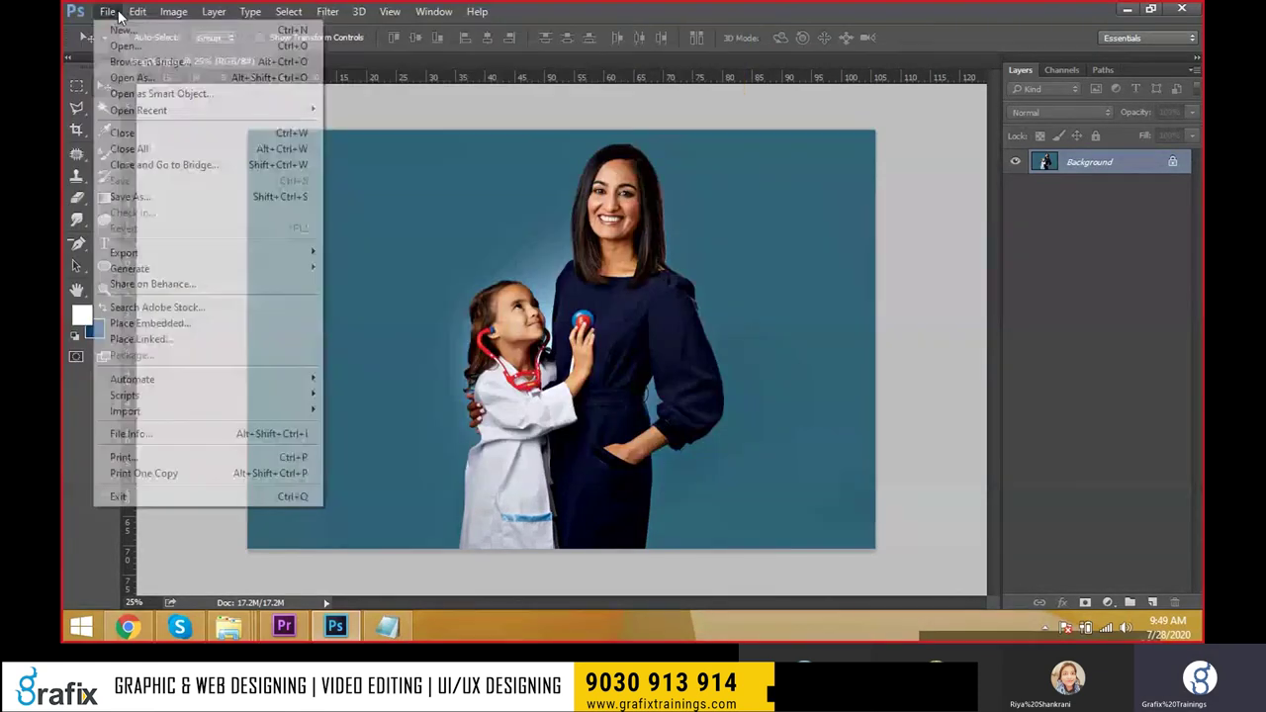
pyautogui.click(210, 332)
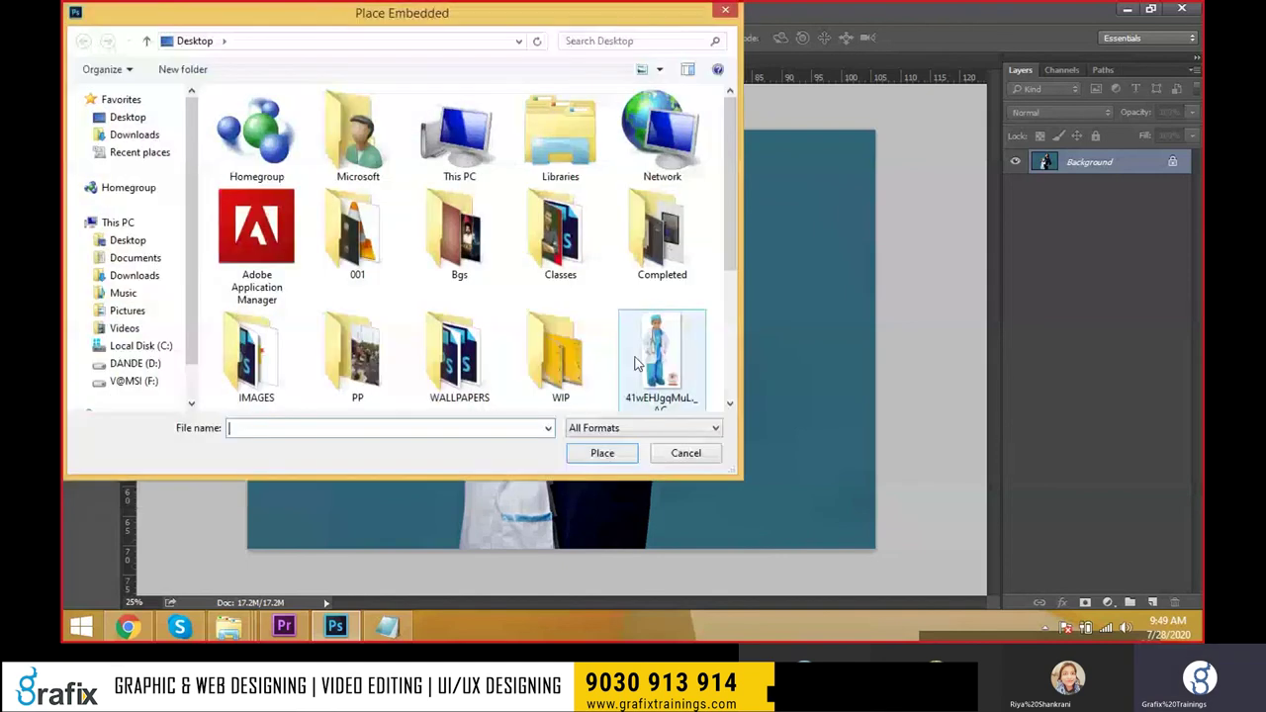
pyautogui.doubleClick(636, 364)
pyautogui.press('Return')
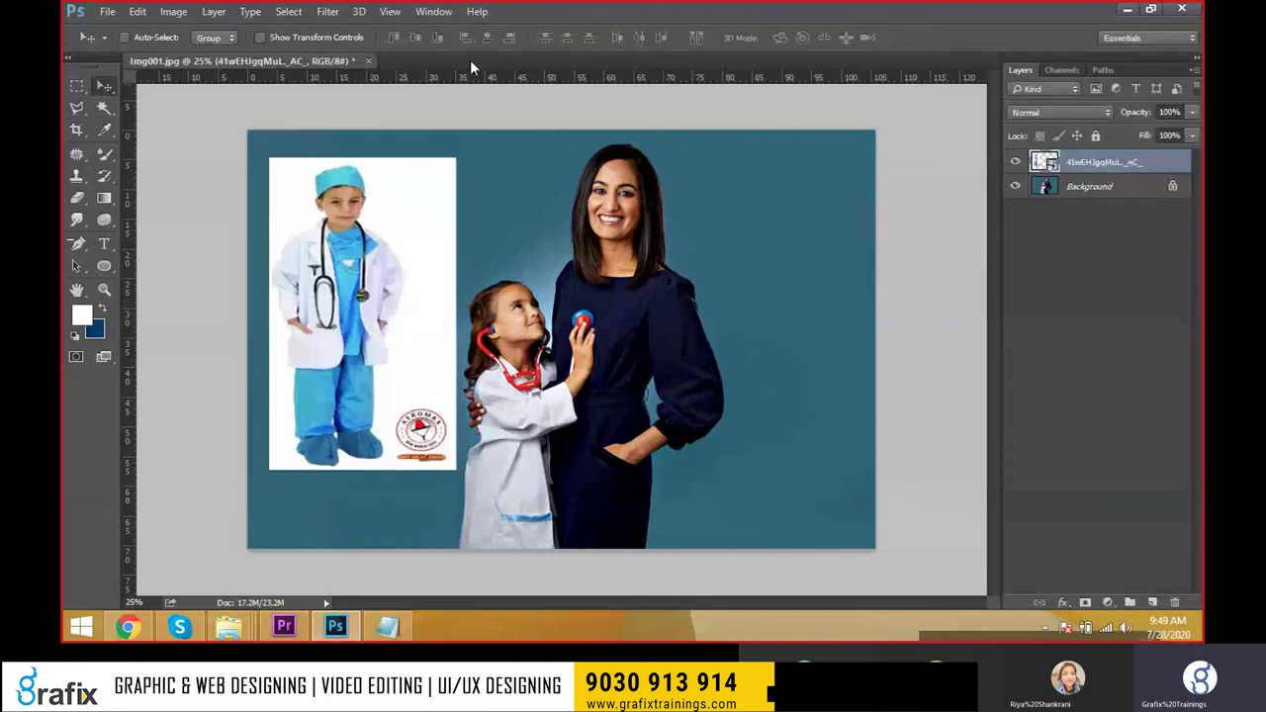
pyautogui.moveTo(416, 298)
pyautogui.mouseDown()
pyautogui.moveTo(531, 391)
pyautogui.moveTo(498, 353)
pyautogui.mouseUp()
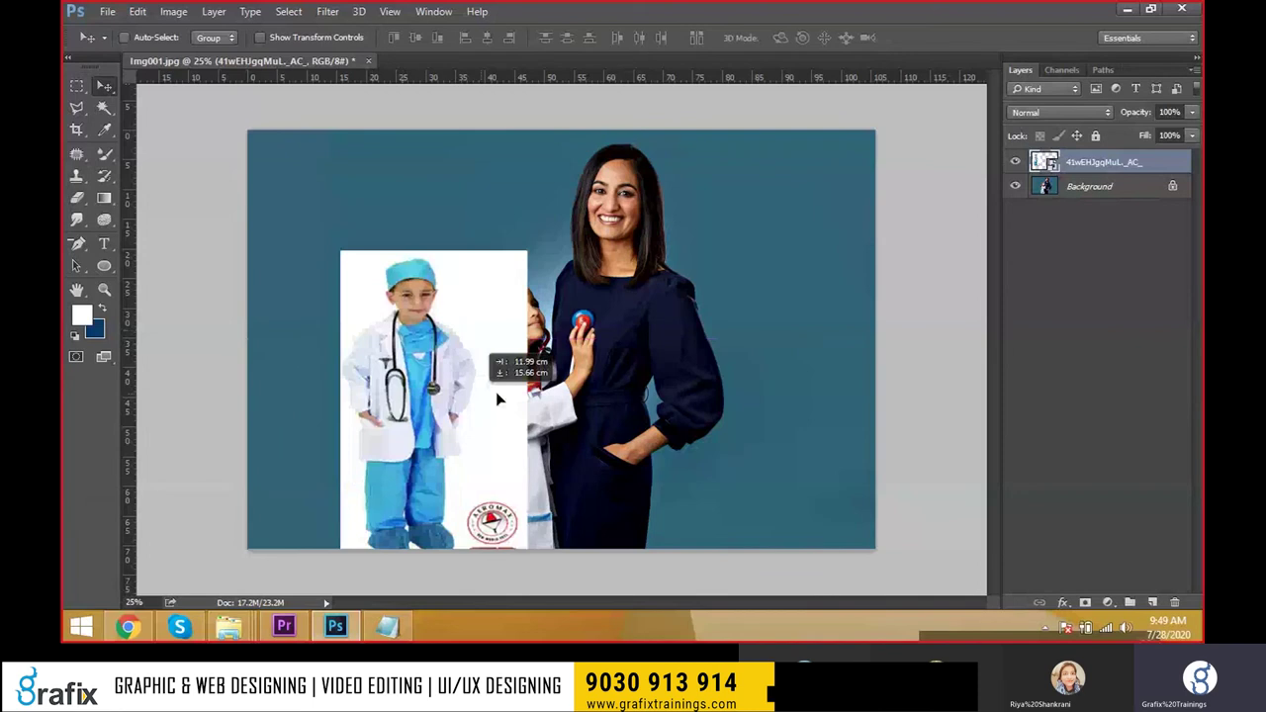
# Move the boy photo up left, open its embedded contents, then close that tab.
pyautogui.moveTo(499, 399); pyautogui.dragTo(452, 316)
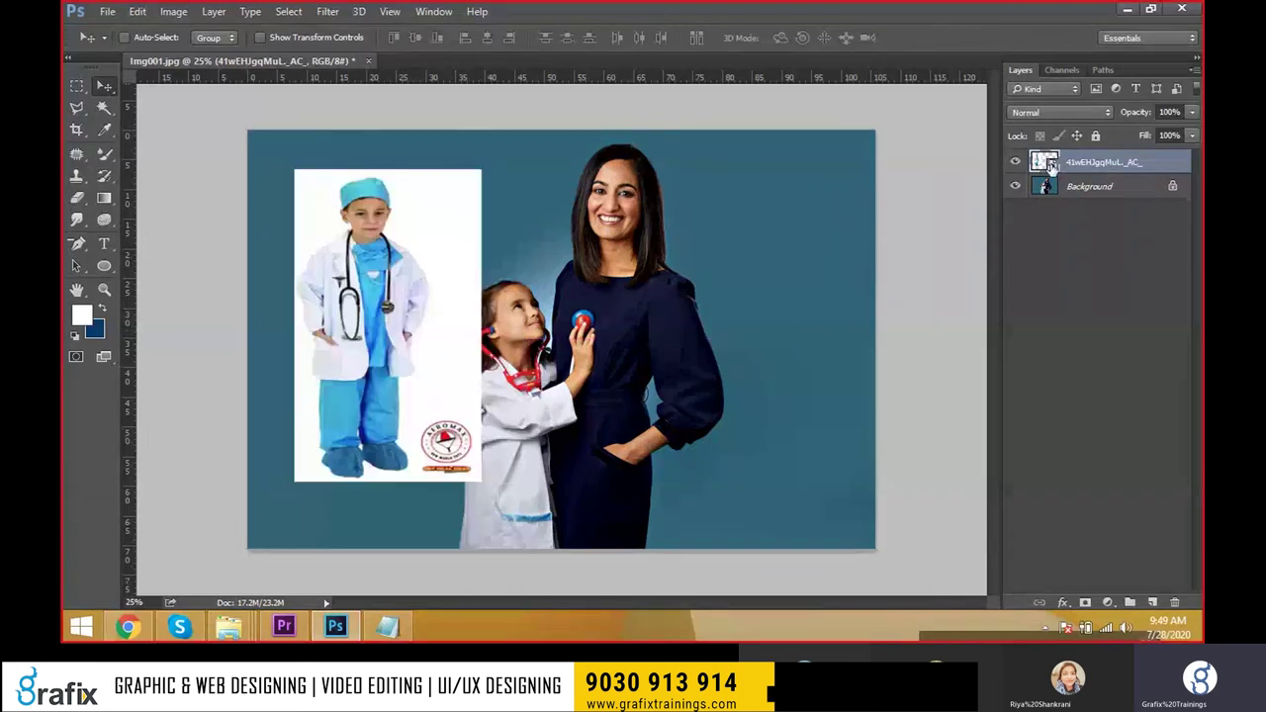
pyautogui.doubleClick(1052, 166)
pyautogui.click(124, 37)
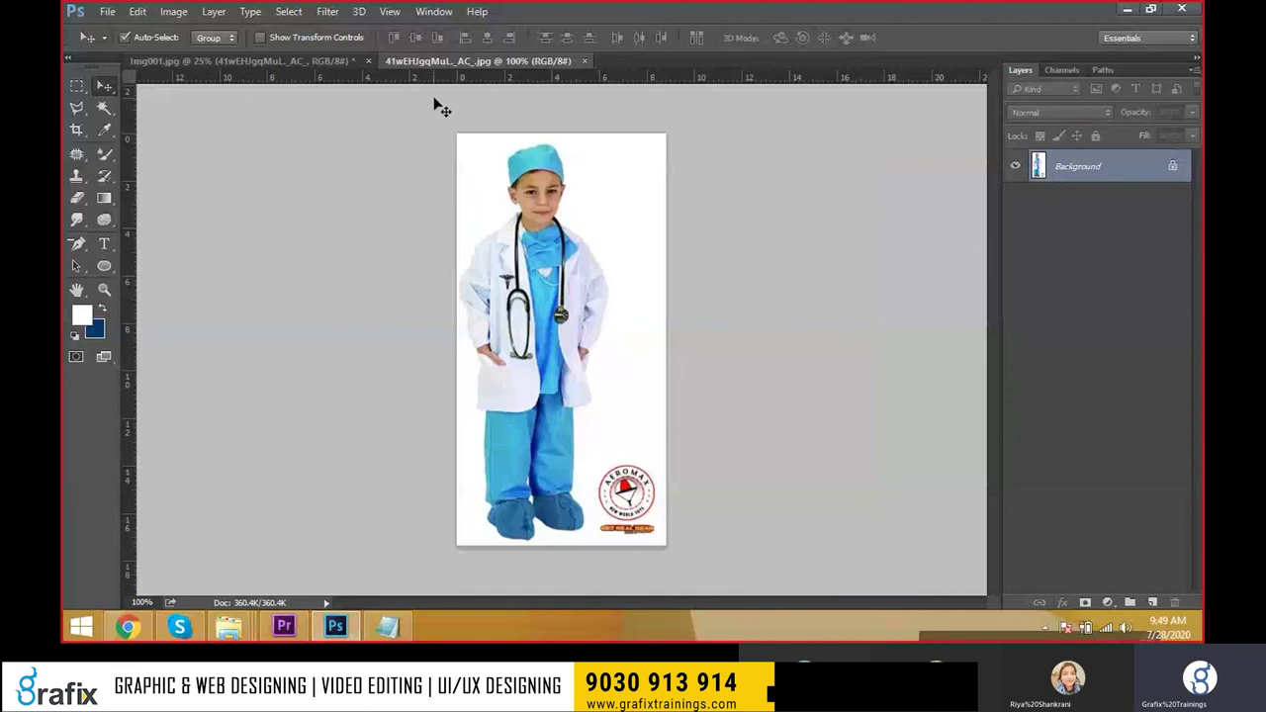
pyautogui.hotkey('ctrl', 'w')
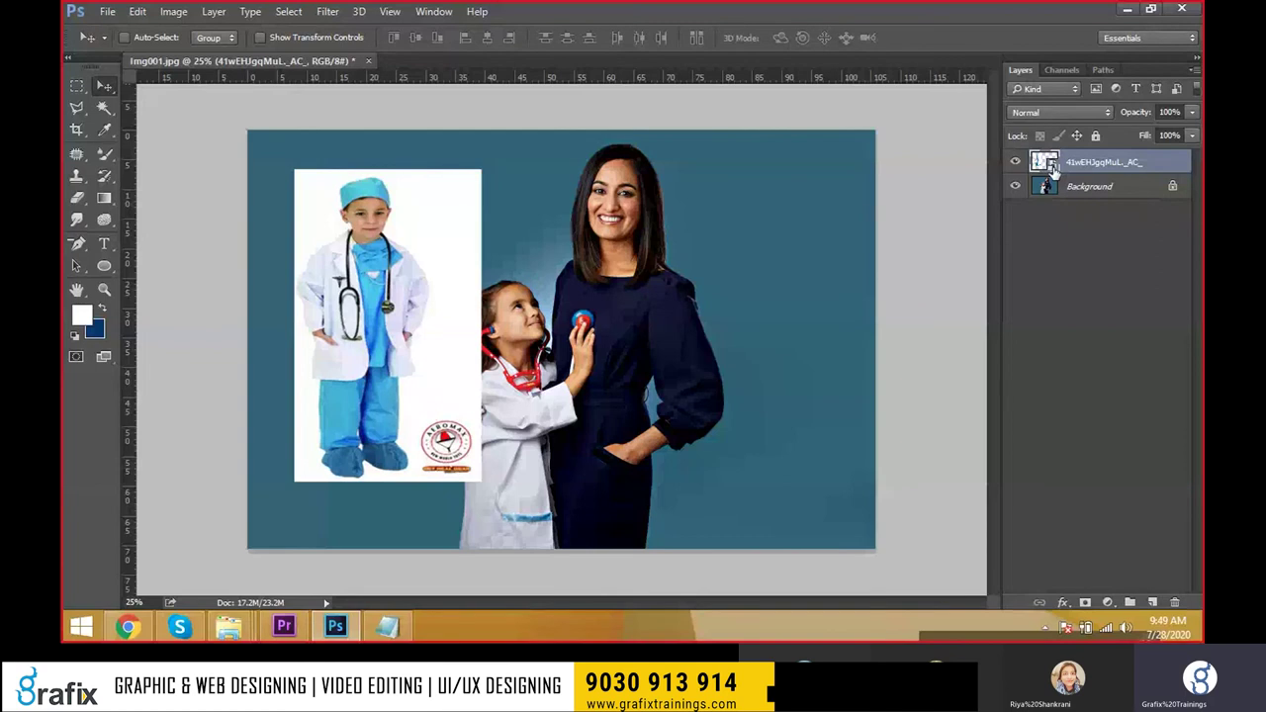
# Start a free transform on the boy layer, cancel it, and adjust zoom.
pyautogui.hotkey('ctrl', 't')
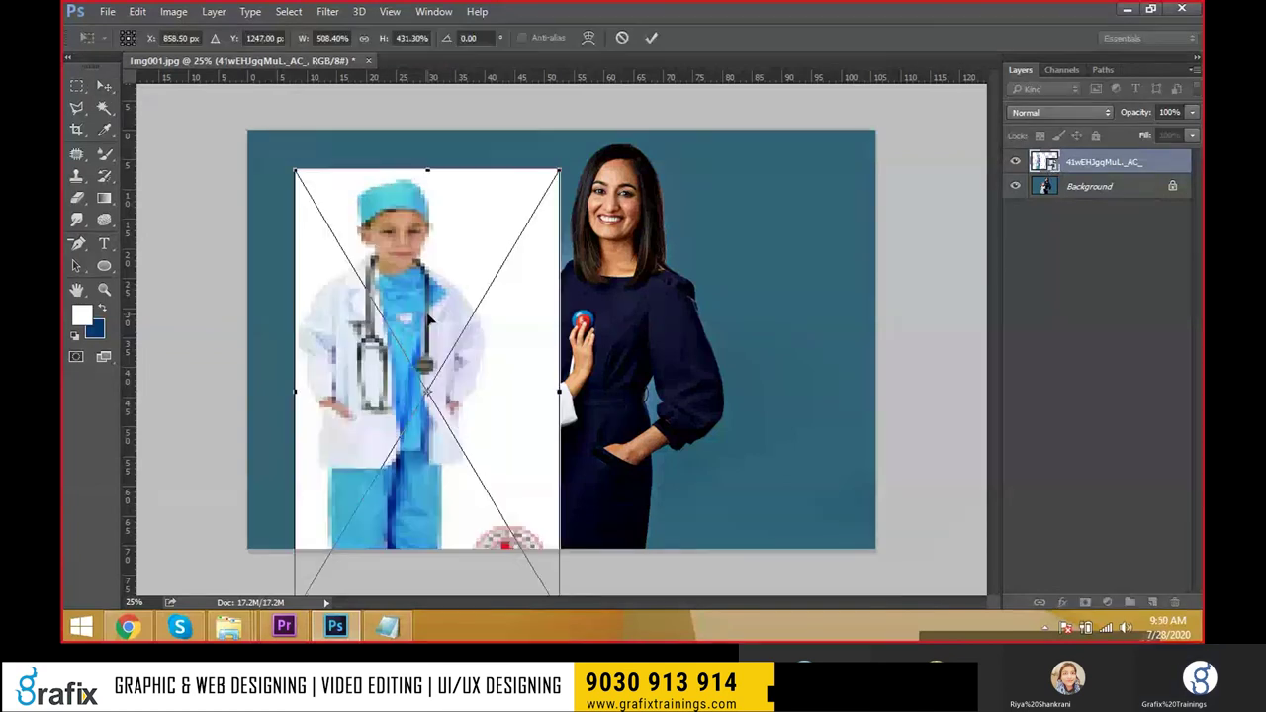
pyautogui.press('Escape')
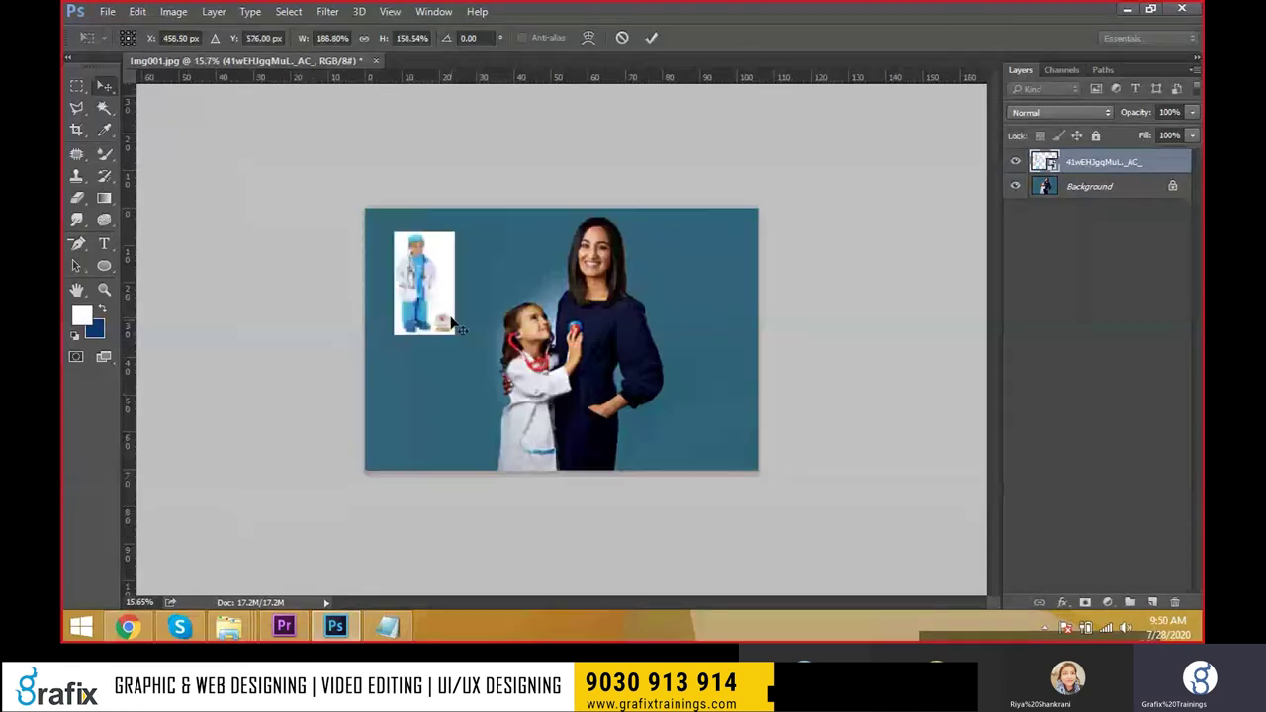
pyautogui.hotkey('ctrl', '-')
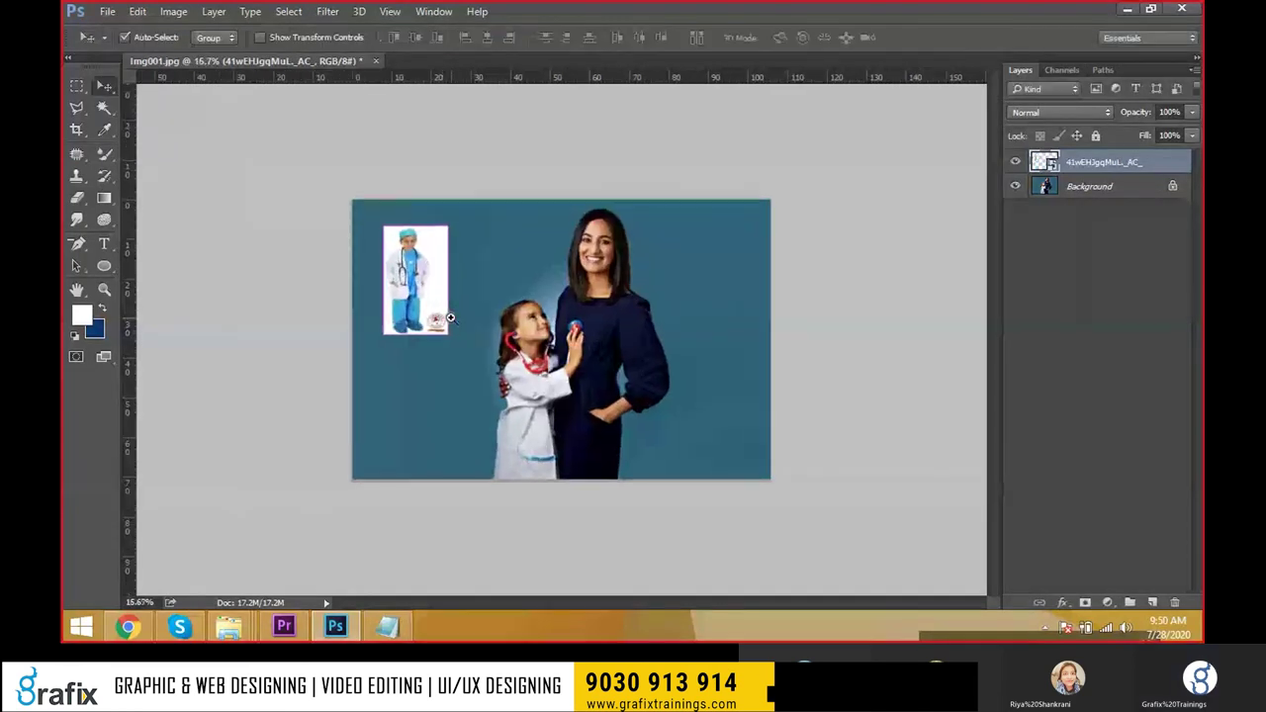
pyautogui.hotkey('ctrl', '+')
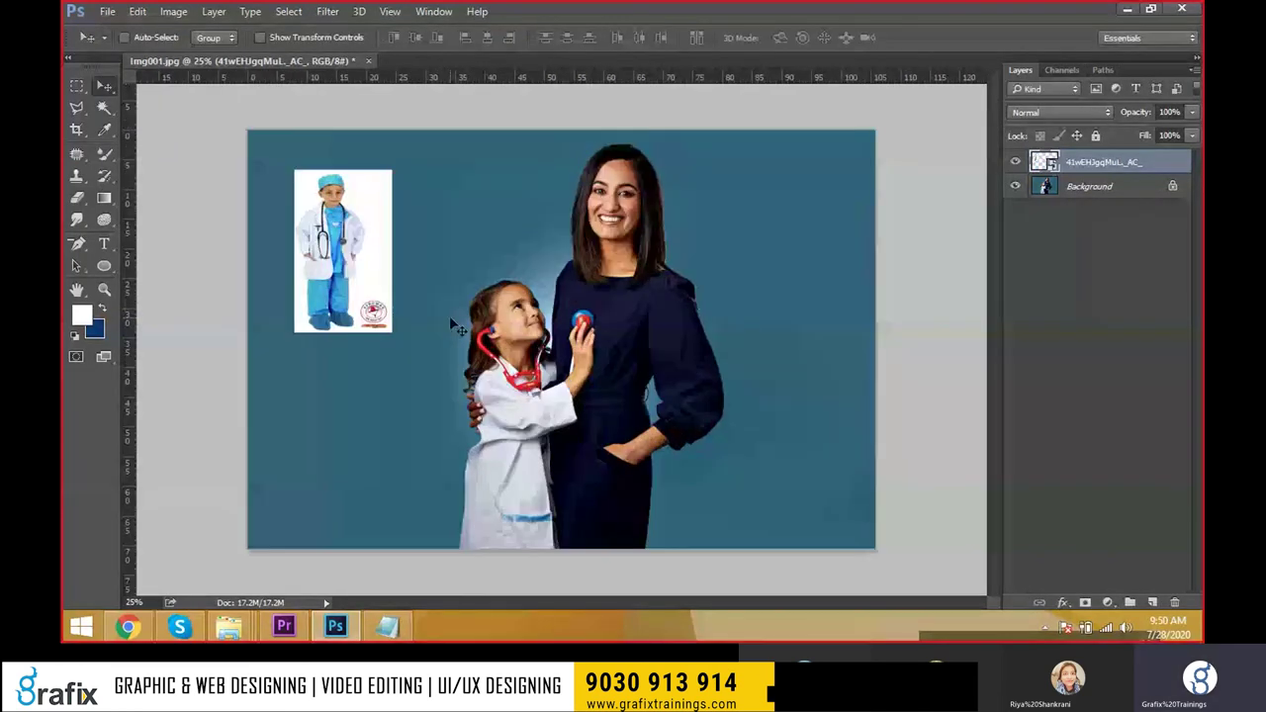
pyautogui.hotkey('ctrl', 'shift', 'p')
# Place doctor-1 as a linked layer at the composite's top right.
pyautogui.click(243, 259)
pyautogui.doubleClick(242, 259)
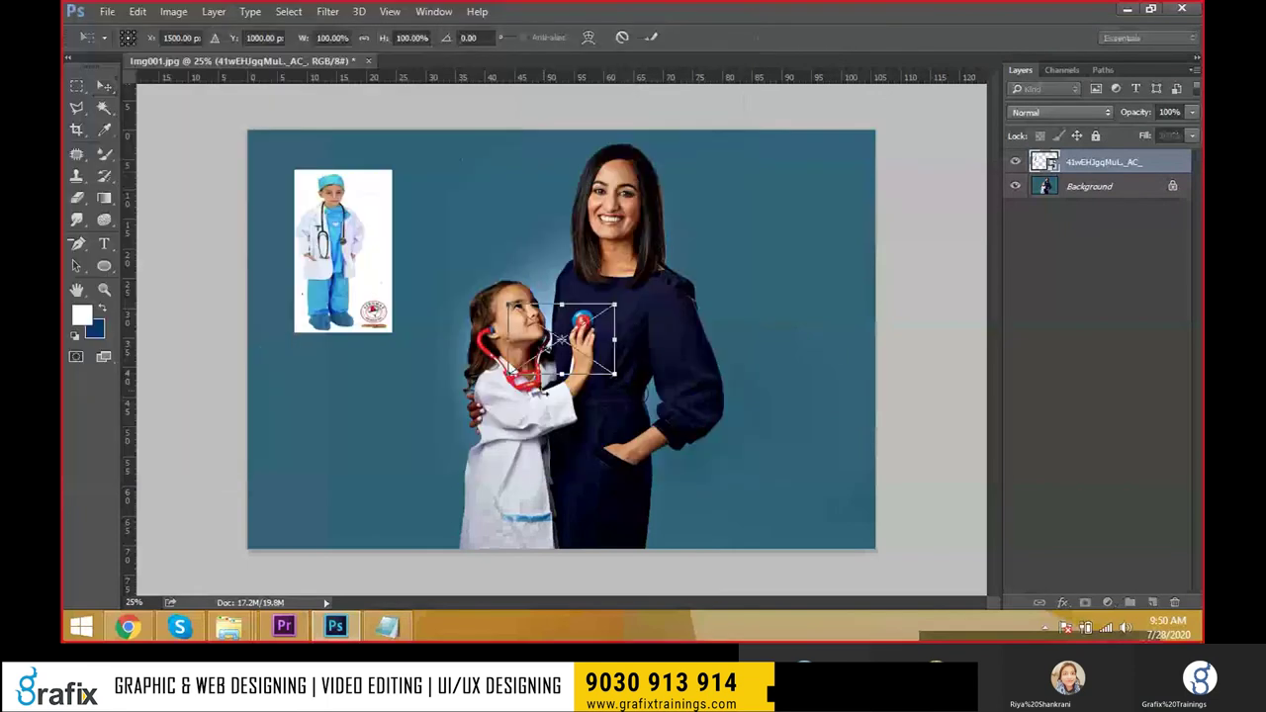
pyautogui.moveTo(578, 341)
pyautogui.mouseDown()
pyautogui.moveTo(781, 217)
pyautogui.moveTo(676, 296)
pyautogui.mouseUp()
pyautogui.press('Return')
# Enlarge and slightly tilt the doctor-1 picture with a free transform.
pyautogui.hotkey('ctrl', 't')
pyautogui.moveTo(752, 249); pyautogui.dragTo(755, 243)
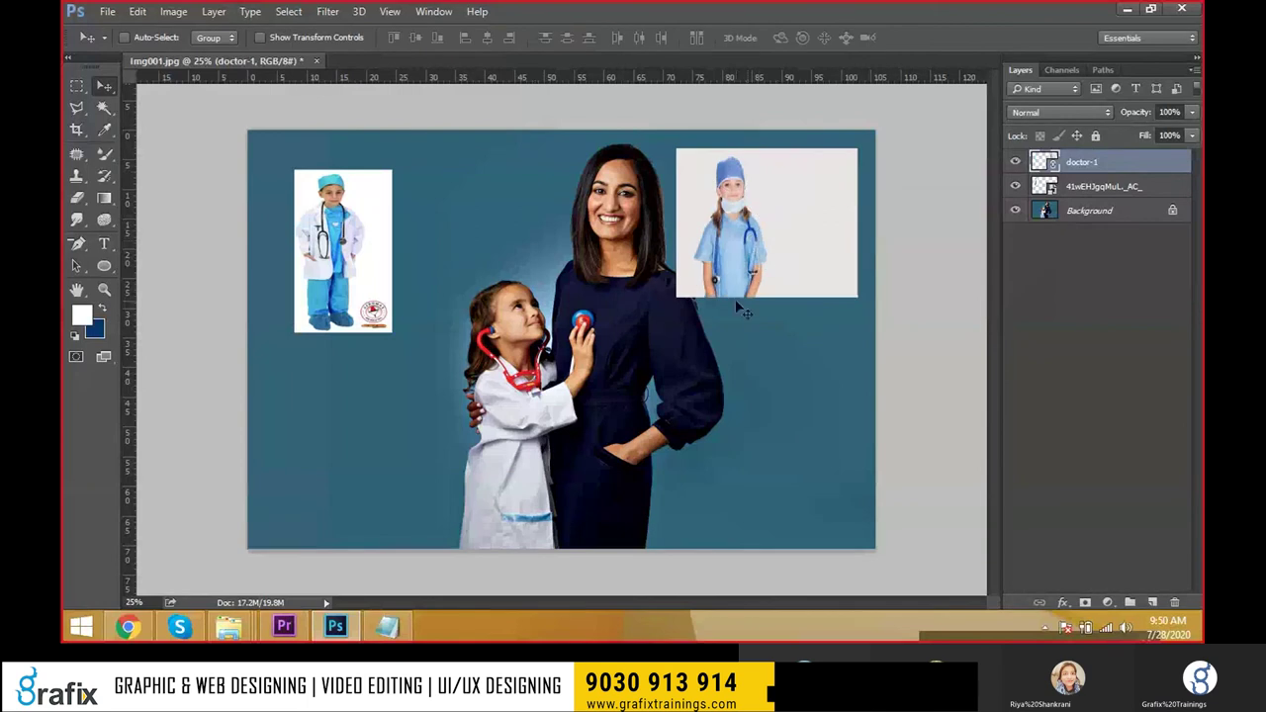
pyautogui.moveTo(668, 297); pyautogui.dragTo(664, 293)
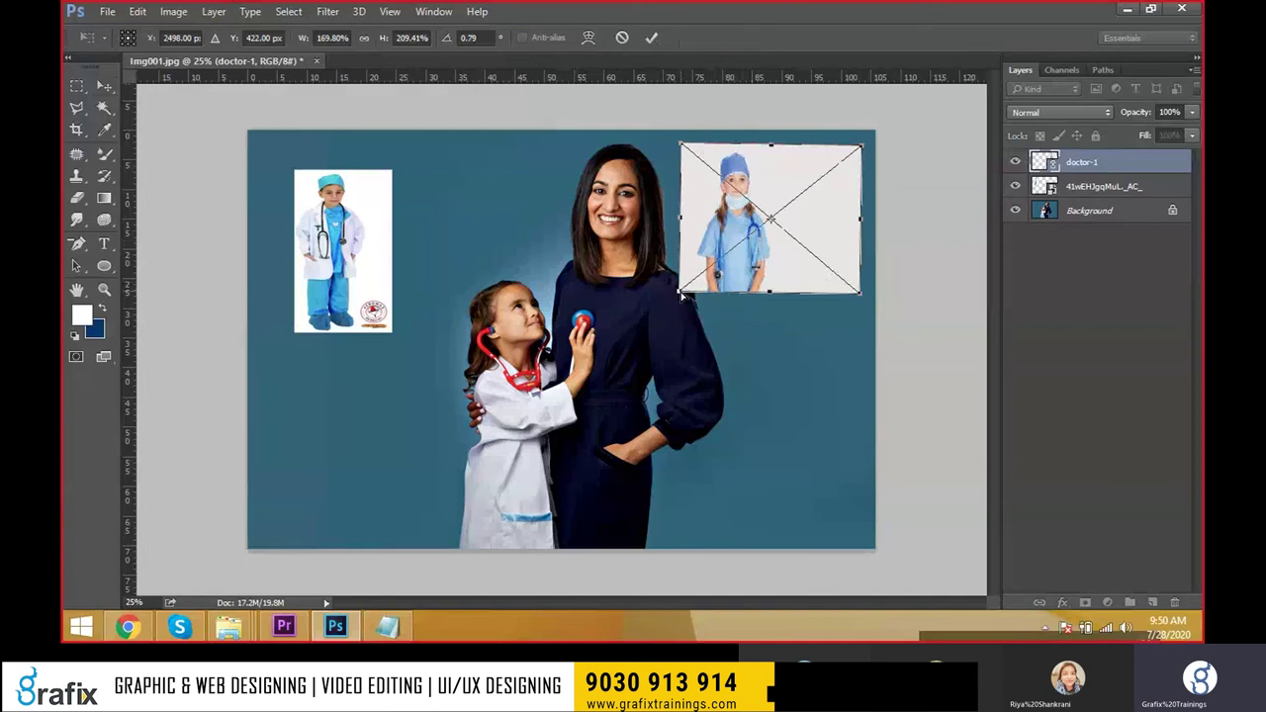
pyautogui.press('Return')
pyautogui.scroll(2, 681, 295)
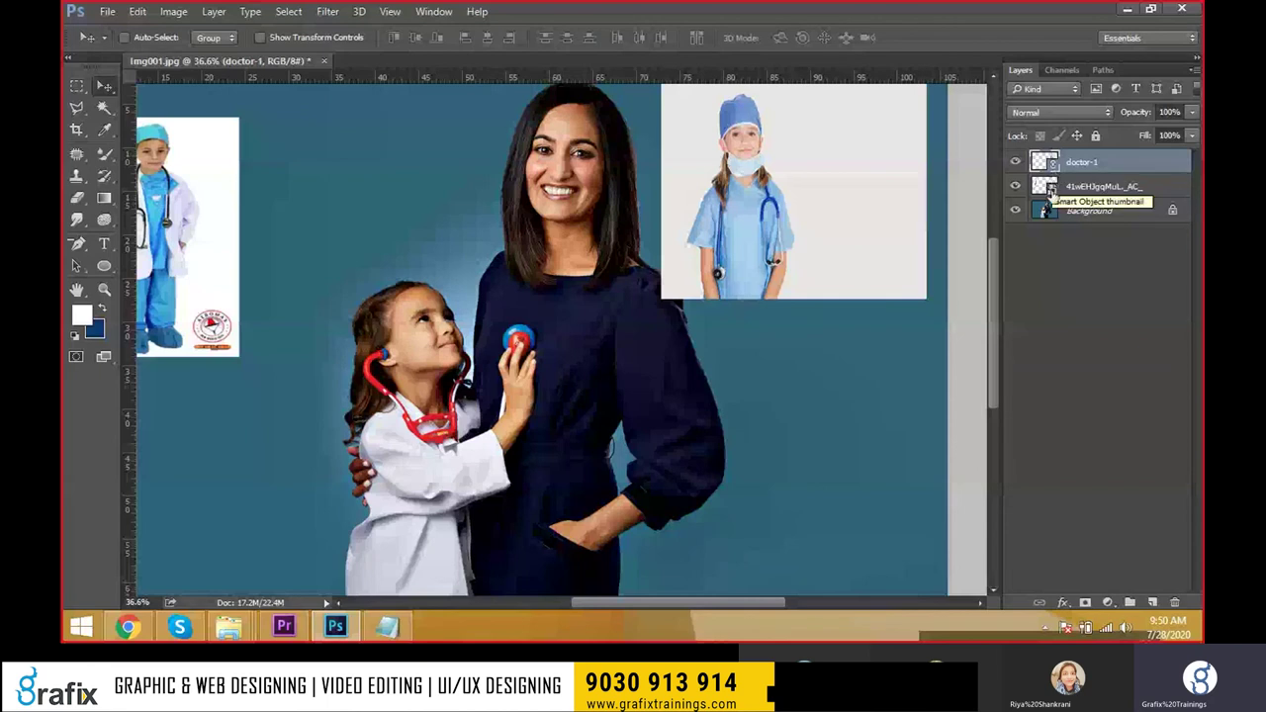
pyautogui.scroll(-2, 554, 226)
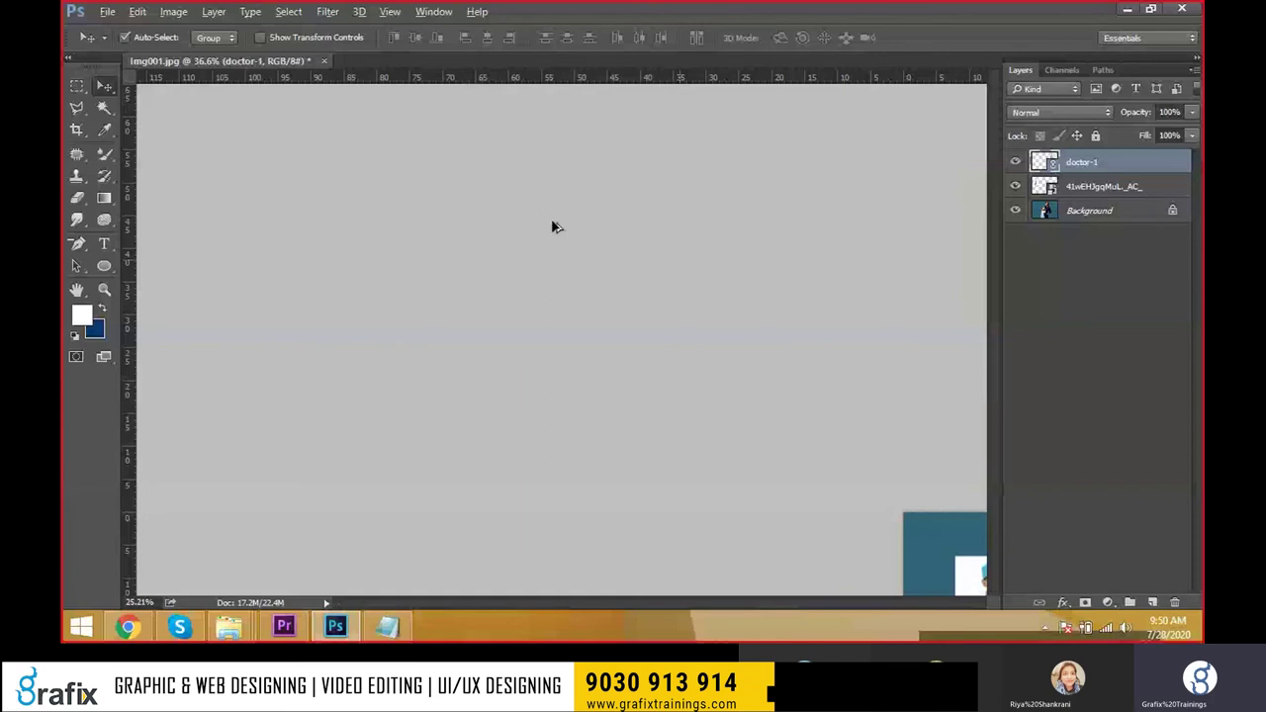
pyautogui.press('super+d')
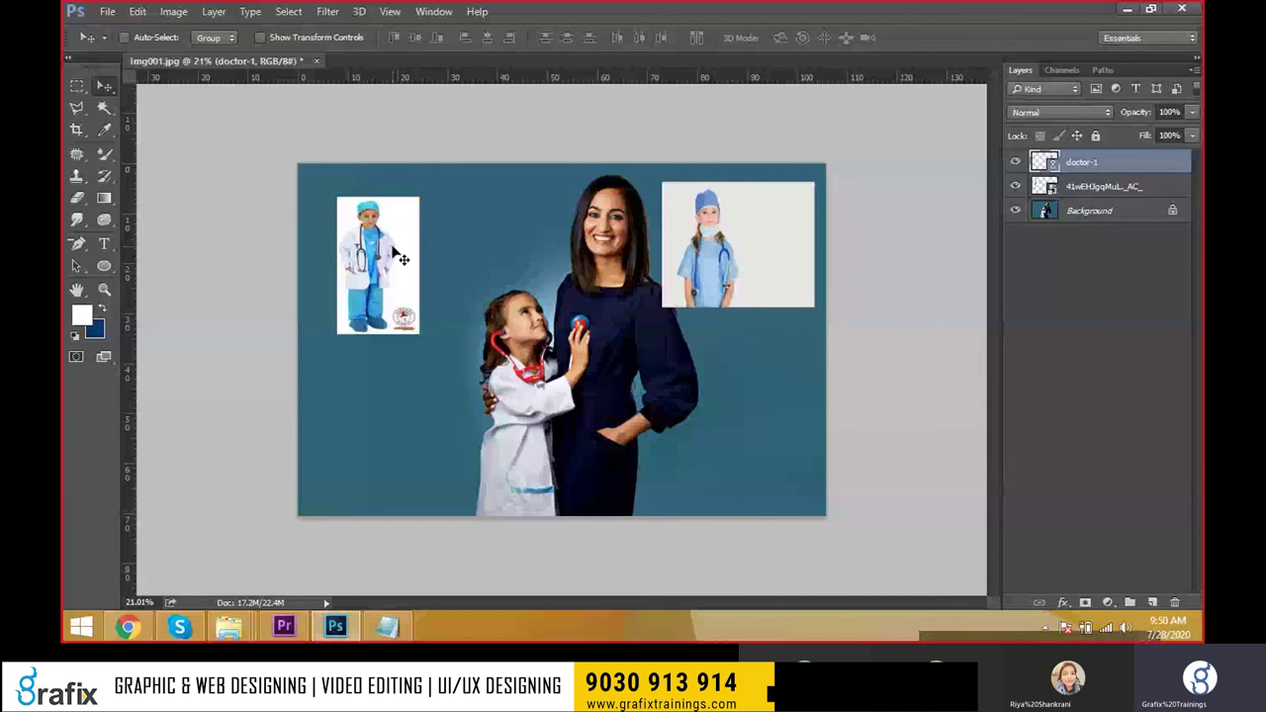
# Reposition the boy and doctor-1 layers, then minimize Photoshop to the desktop.
pyautogui.rightClick(403, 259)
pyautogui.click(465, 259)
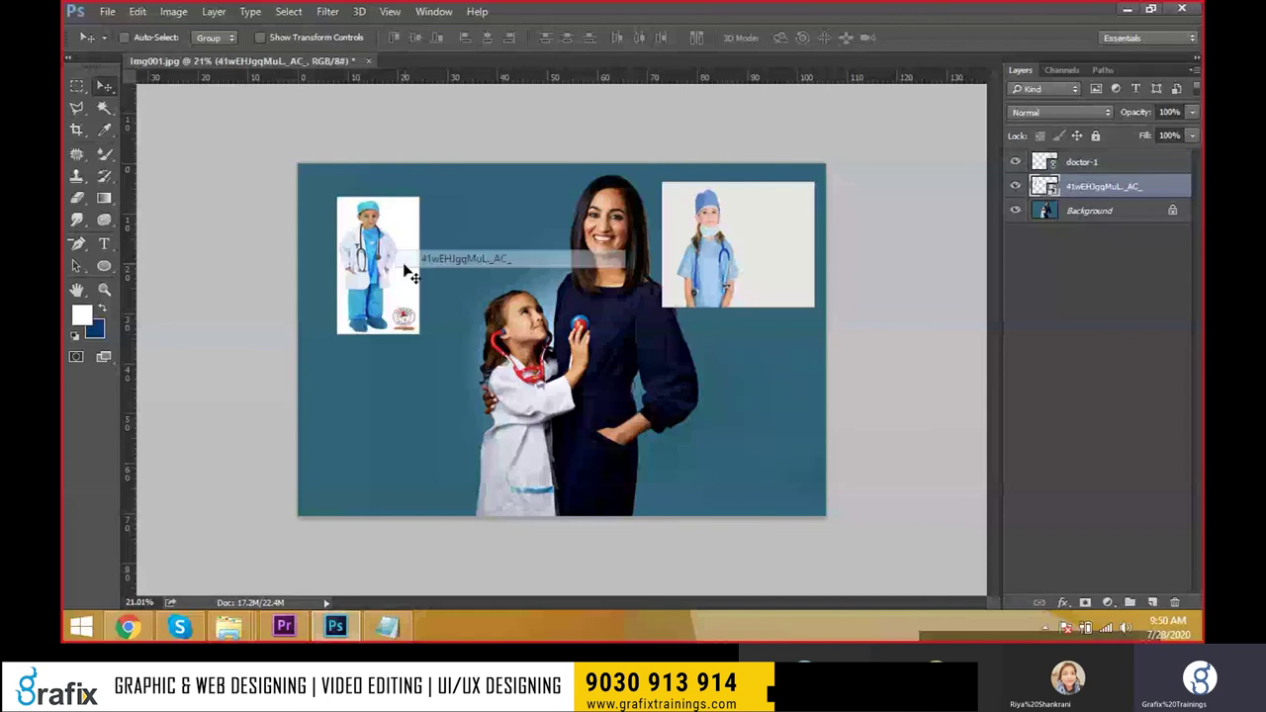
pyautogui.moveTo(405, 272); pyautogui.dragTo(390, 278)
pyautogui.rightClick(749, 277)
pyautogui.click(782, 281)
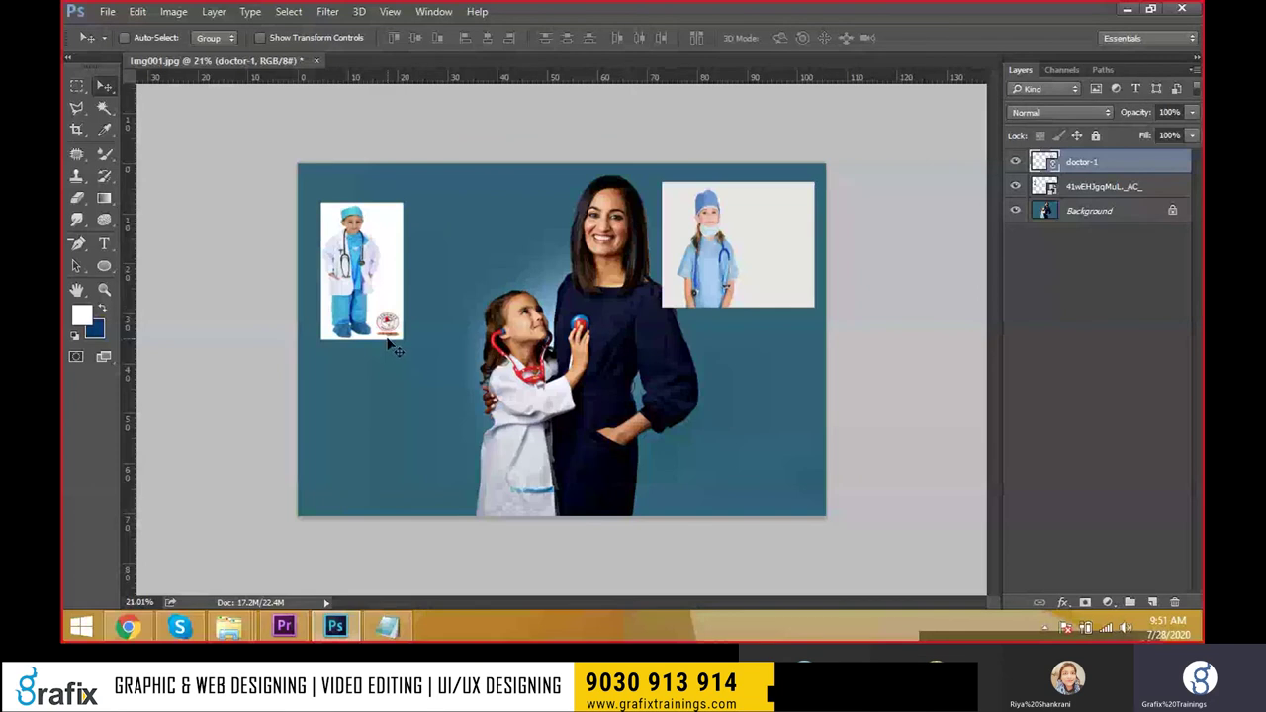
pyautogui.rightClick(324, 295)
pyautogui.click(345, 286)
pyautogui.moveTo(359, 280)
pyautogui.mouseDown()
pyautogui.moveTo(374, 259)
pyautogui.moveTo(398, 280)
pyautogui.mouseUp()
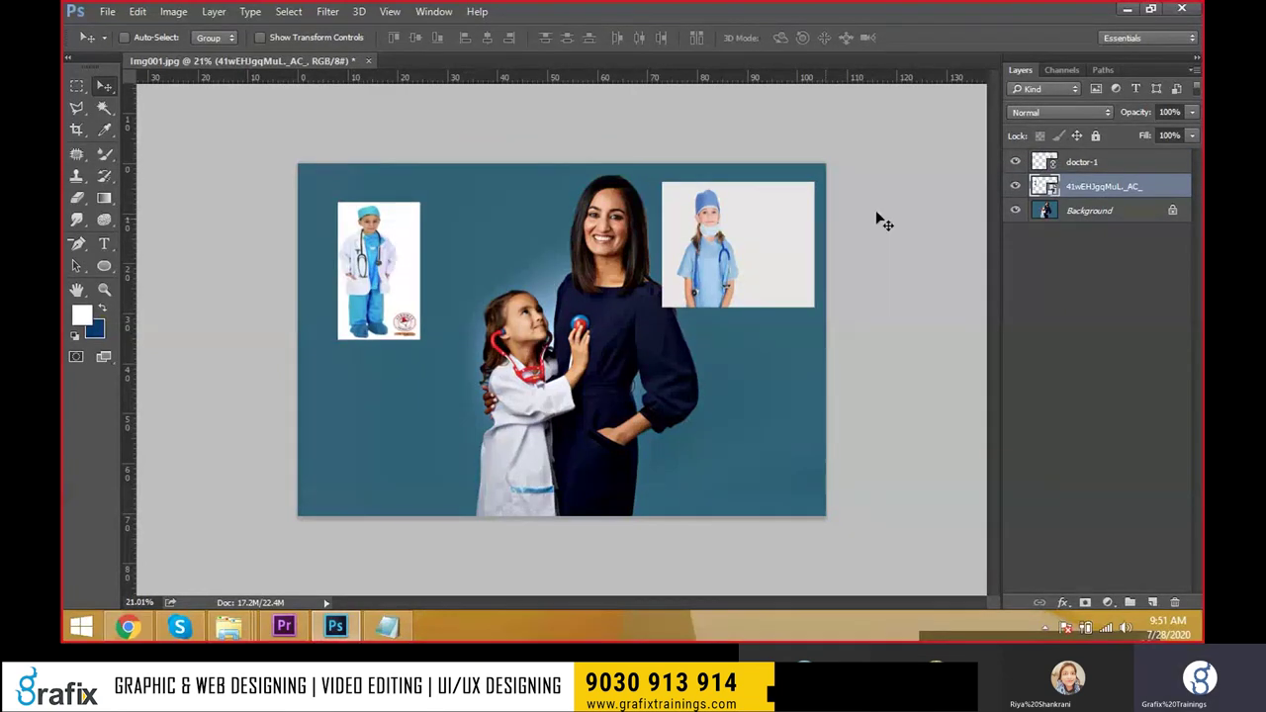
pyautogui.moveTo(753, 260); pyautogui.dragTo(752, 259)
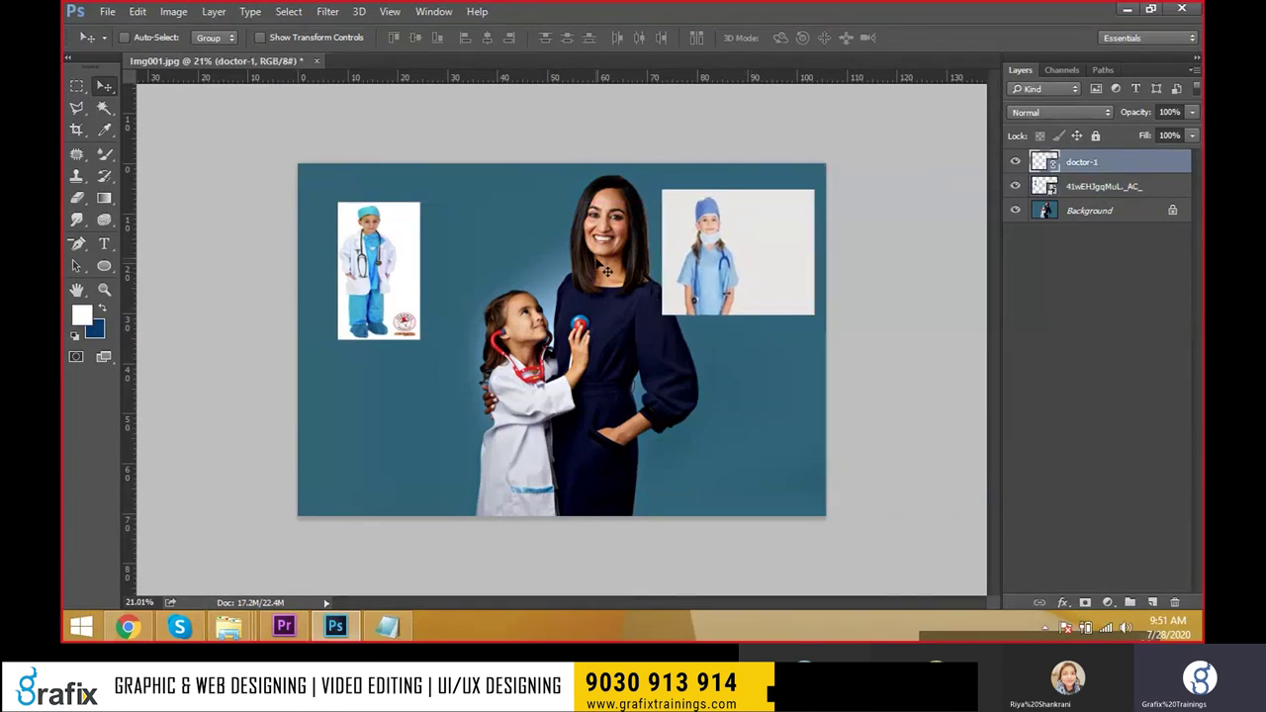
pyautogui.press('super+d')
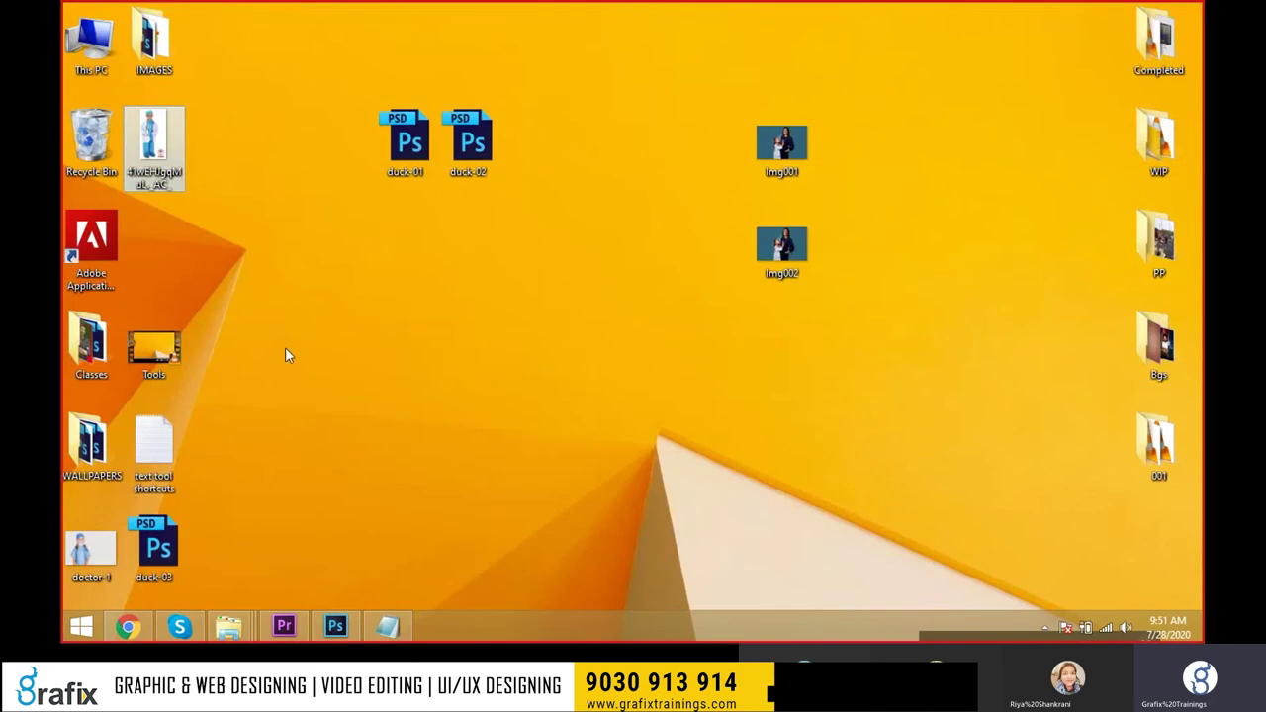
# Select the boy image file on the desktop, then return and nudge the boy layer up-left.
pyautogui.click(173, 163)
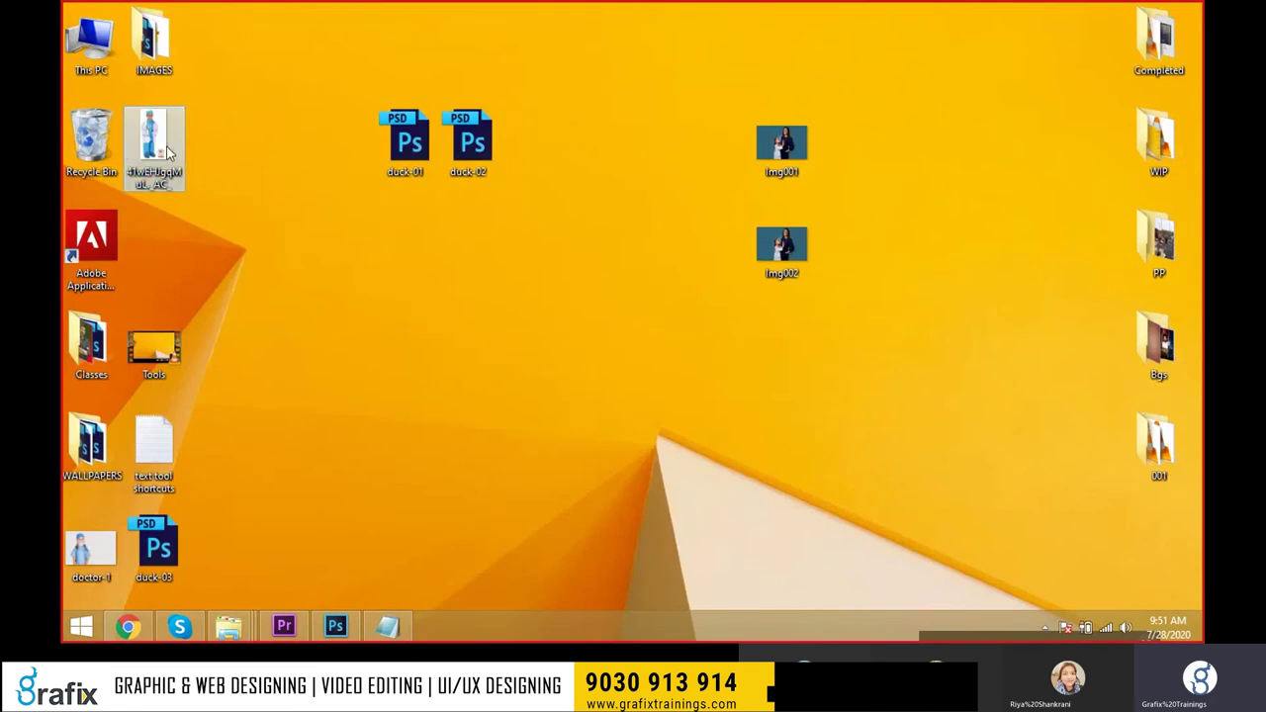
pyautogui.moveTo(276, 244)
pyautogui.mouseDown()
pyautogui.moveTo(205, 186)
pyautogui.moveTo(169, 188)
pyautogui.mouseUp()
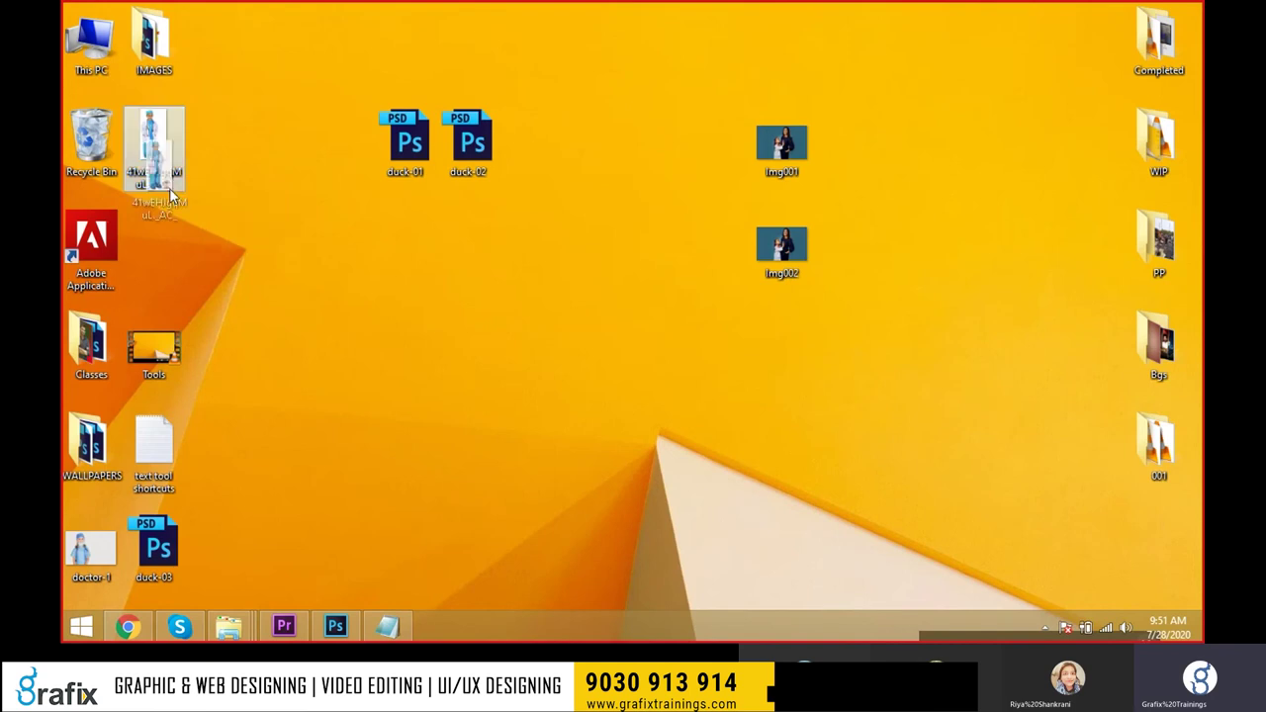
pyautogui.moveTo(262, 271); pyautogui.dragTo(159, 114)
pyautogui.hotkey('alt', 'Tab')
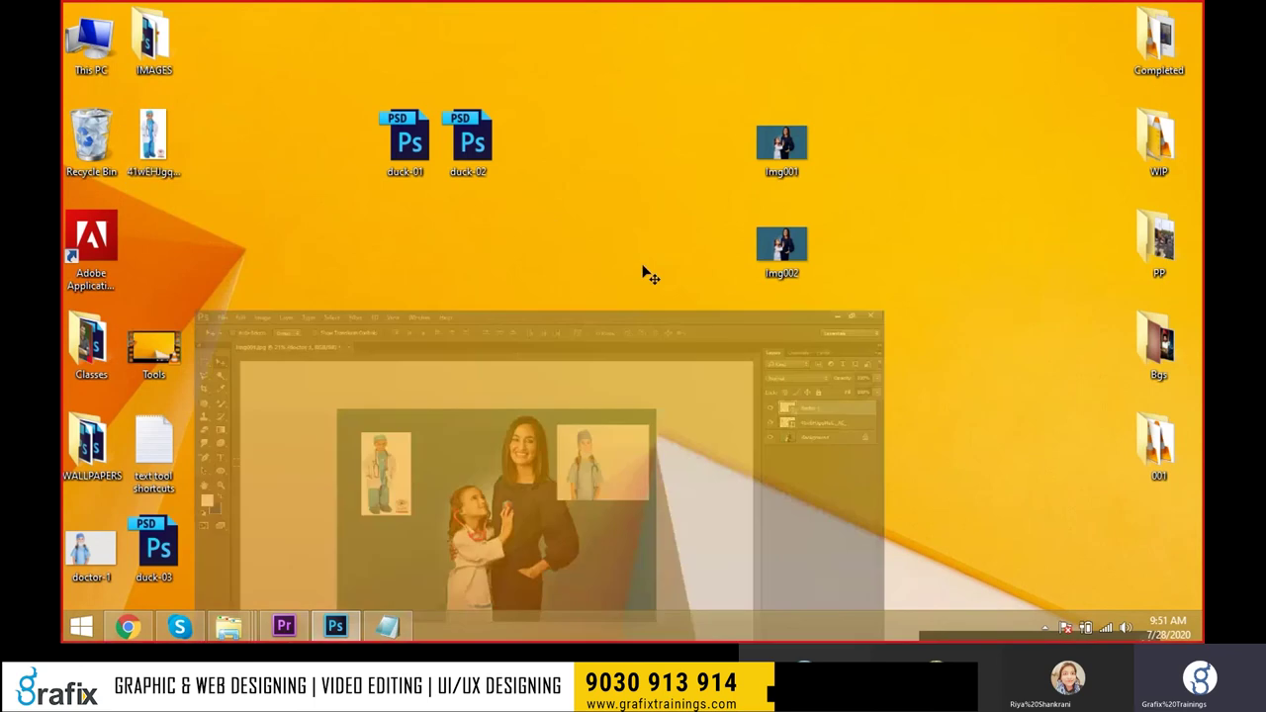
pyautogui.rightClick(425, 242)
pyautogui.click(475, 252)
pyautogui.moveTo(377, 265); pyautogui.dragTo(377, 273)
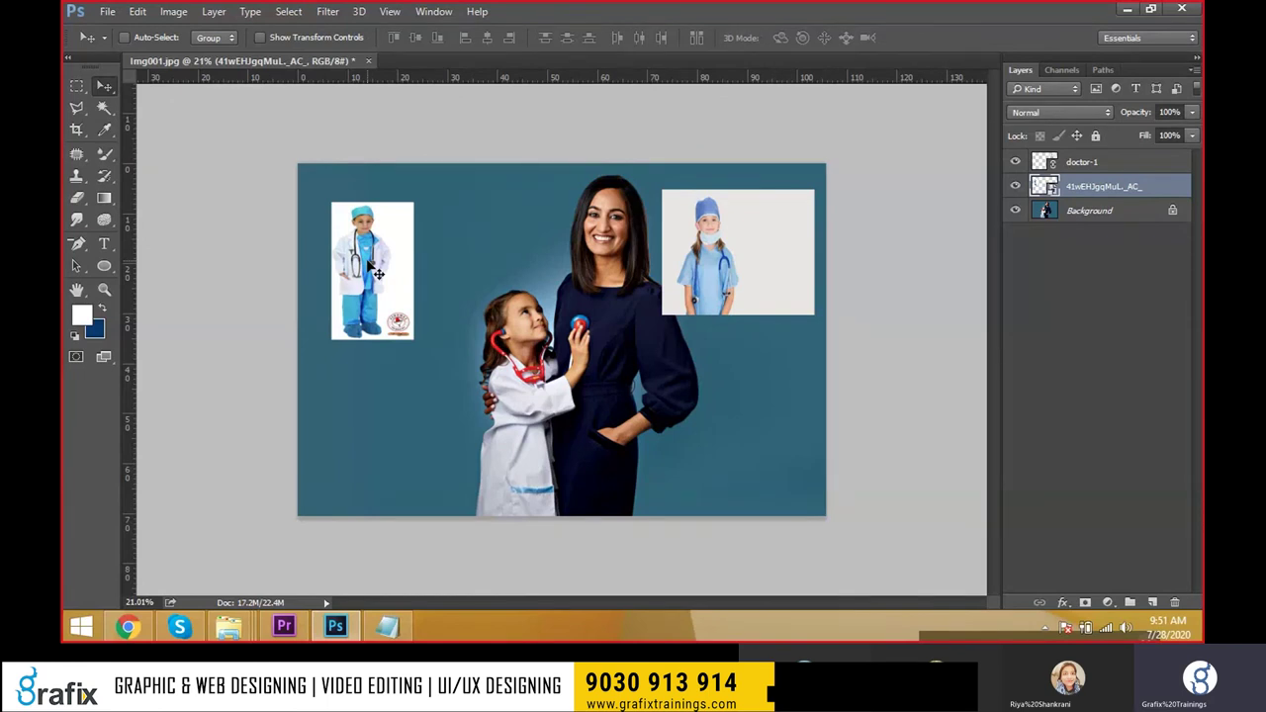
pyautogui.moveTo(377, 273); pyautogui.dragTo(371, 255)
# Start File > Place Linked and browse from Desktop into the Bgs folder.
pyautogui.click(109, 12)
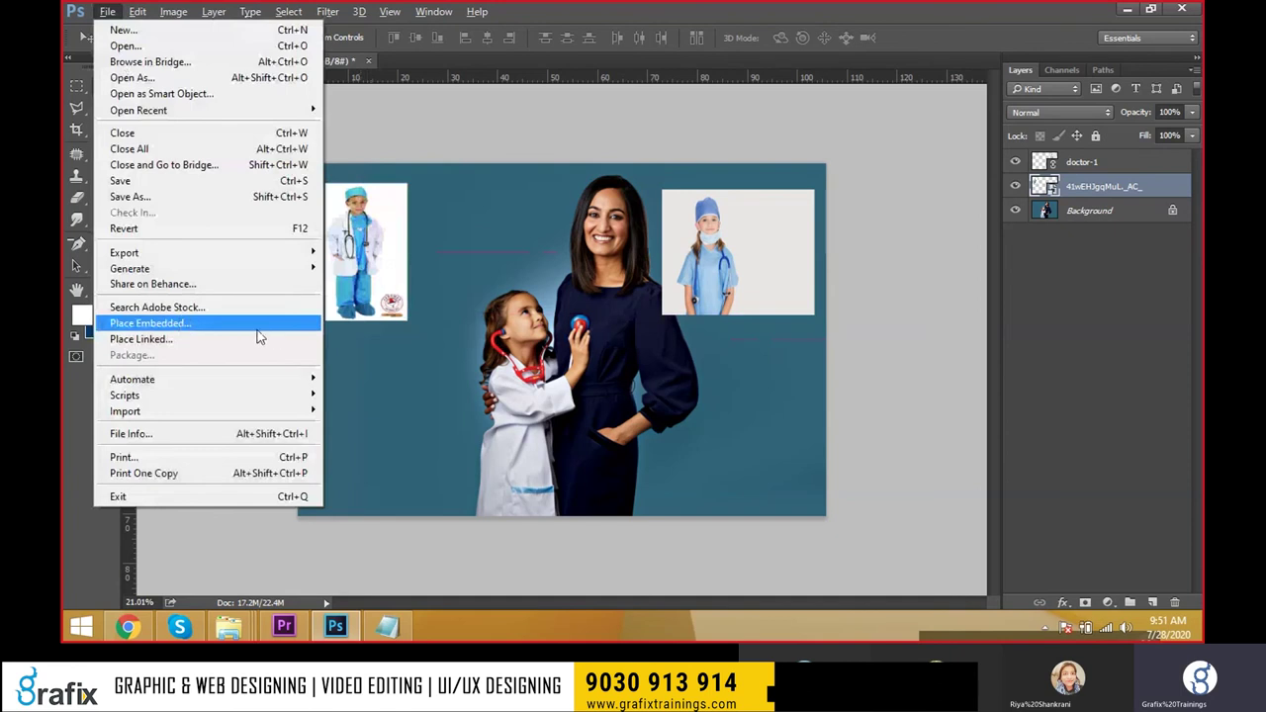
pyautogui.click(272, 340)
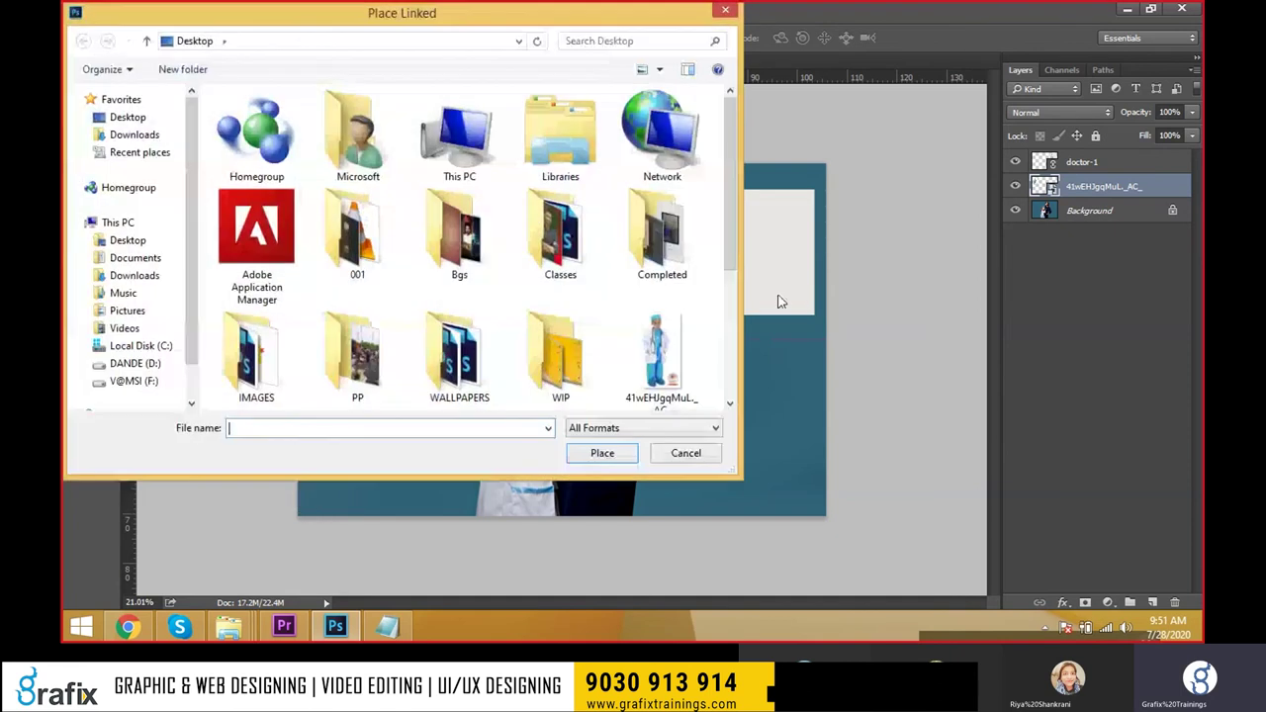
pyautogui.scroll(-3, 633, 322)
pyautogui.scroll(3, 561, 247)
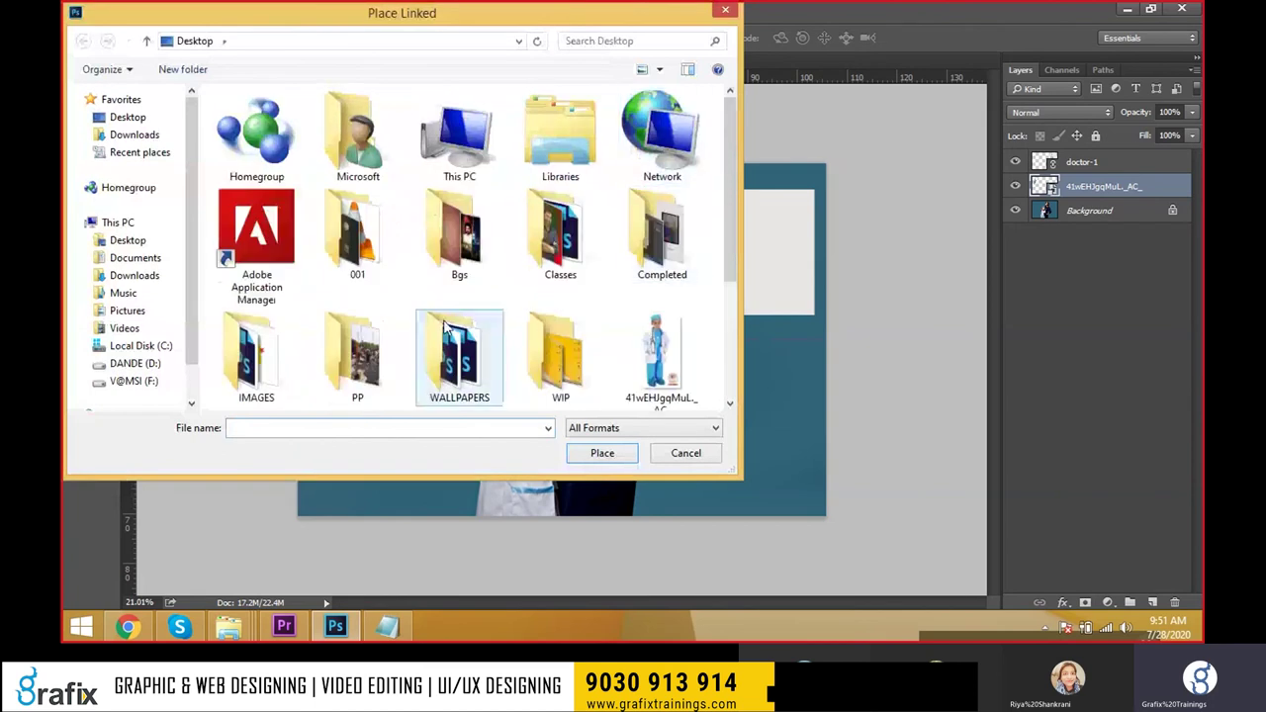
pyautogui.click(452, 379)
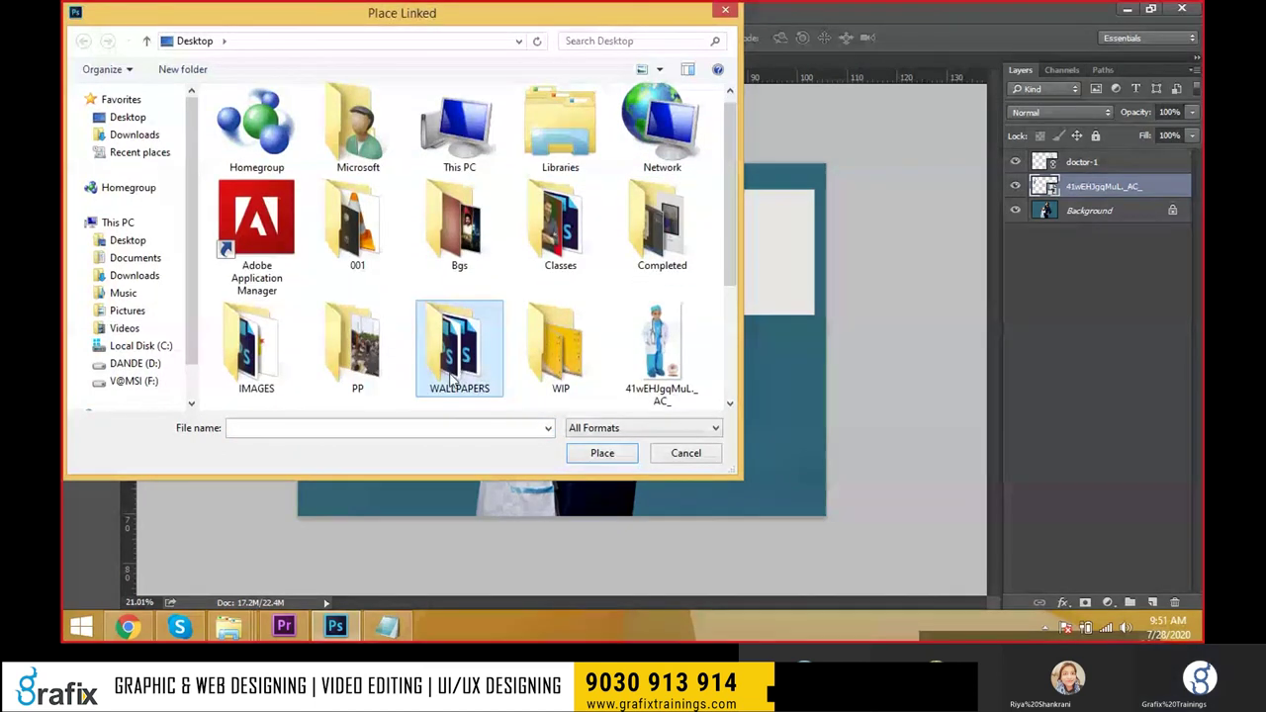
pyautogui.doubleClick(452, 379)
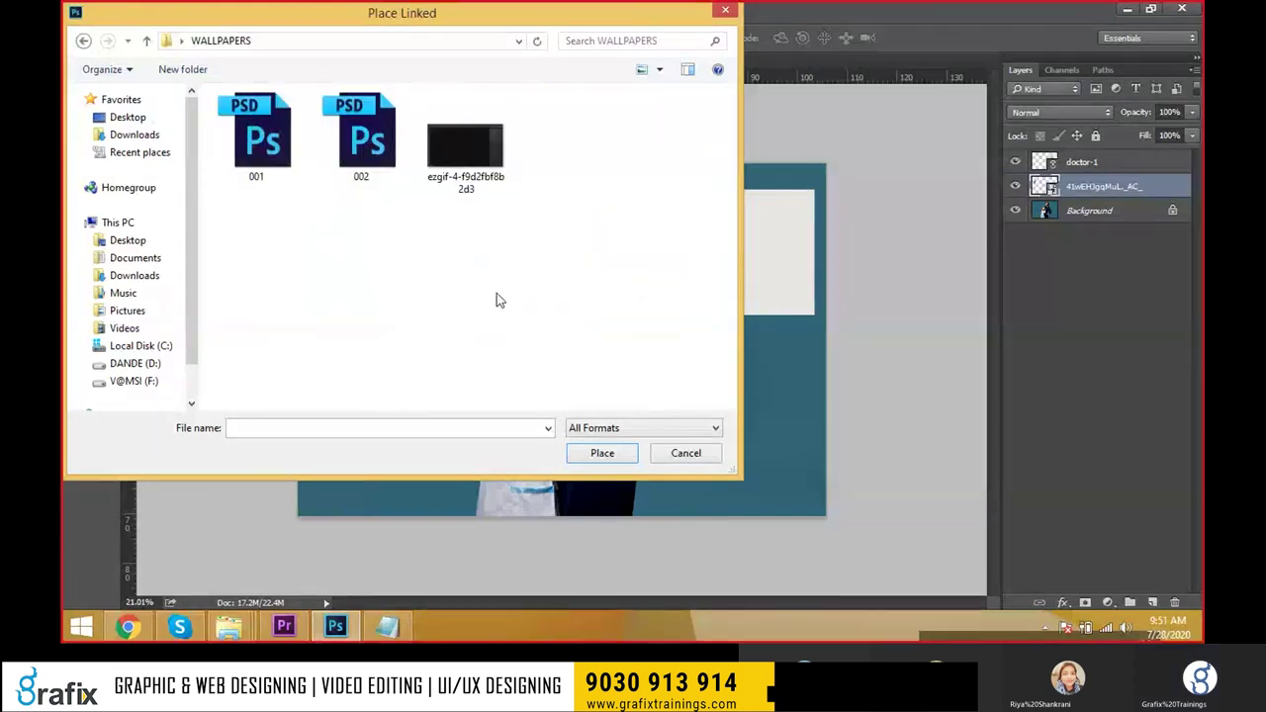
pyautogui.press('BackSpace')
pyautogui.doubleClick(374, 362)
pyautogui.press('BackSpace')
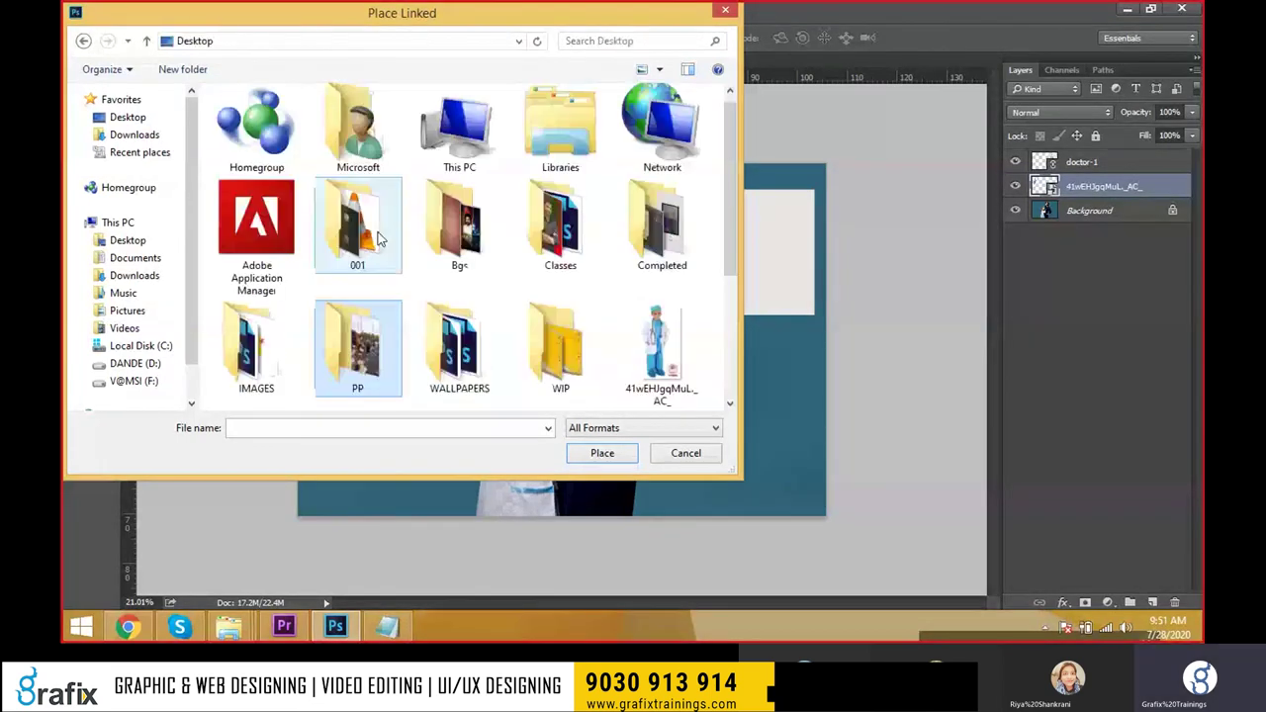
pyautogui.click(498, 241)
pyautogui.doubleClick(497, 242)
# Place 0-6795_best-html-background-images-hd and move it to the lower left.
pyautogui.doubleClick(559, 247)
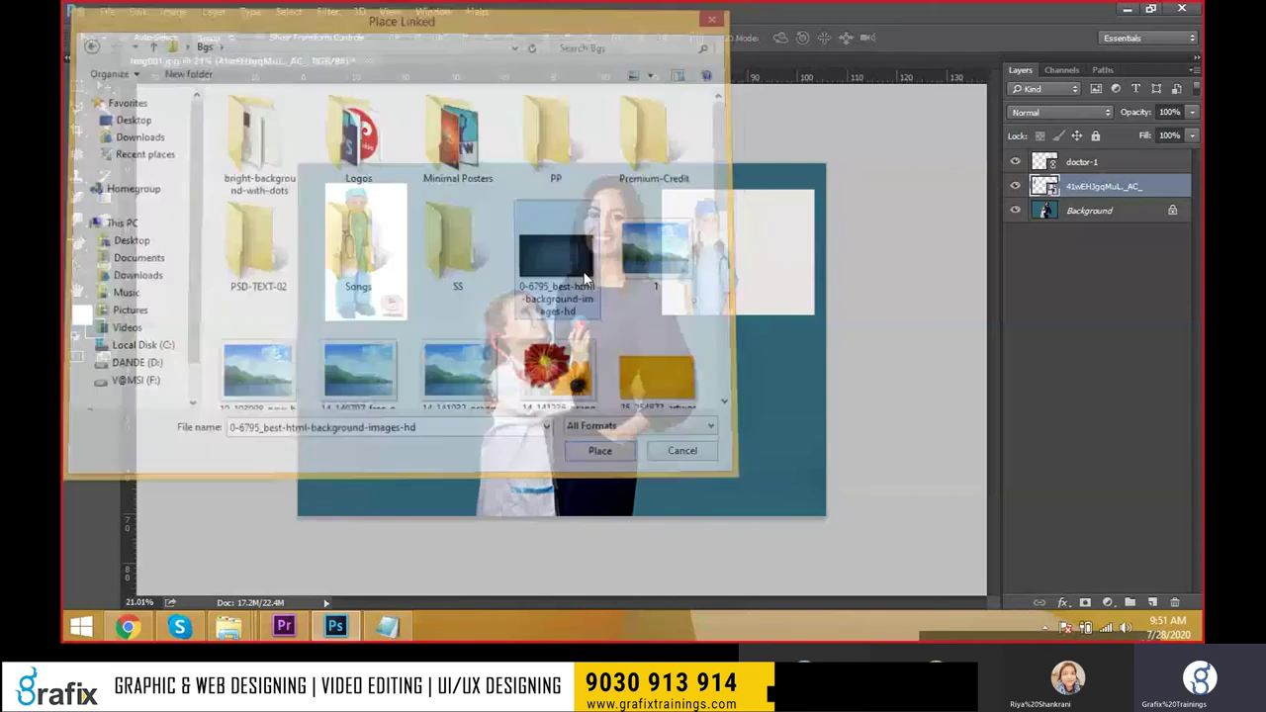
pyautogui.press('Return')
pyautogui.moveTo(615, 314); pyautogui.dragTo(524, 417)
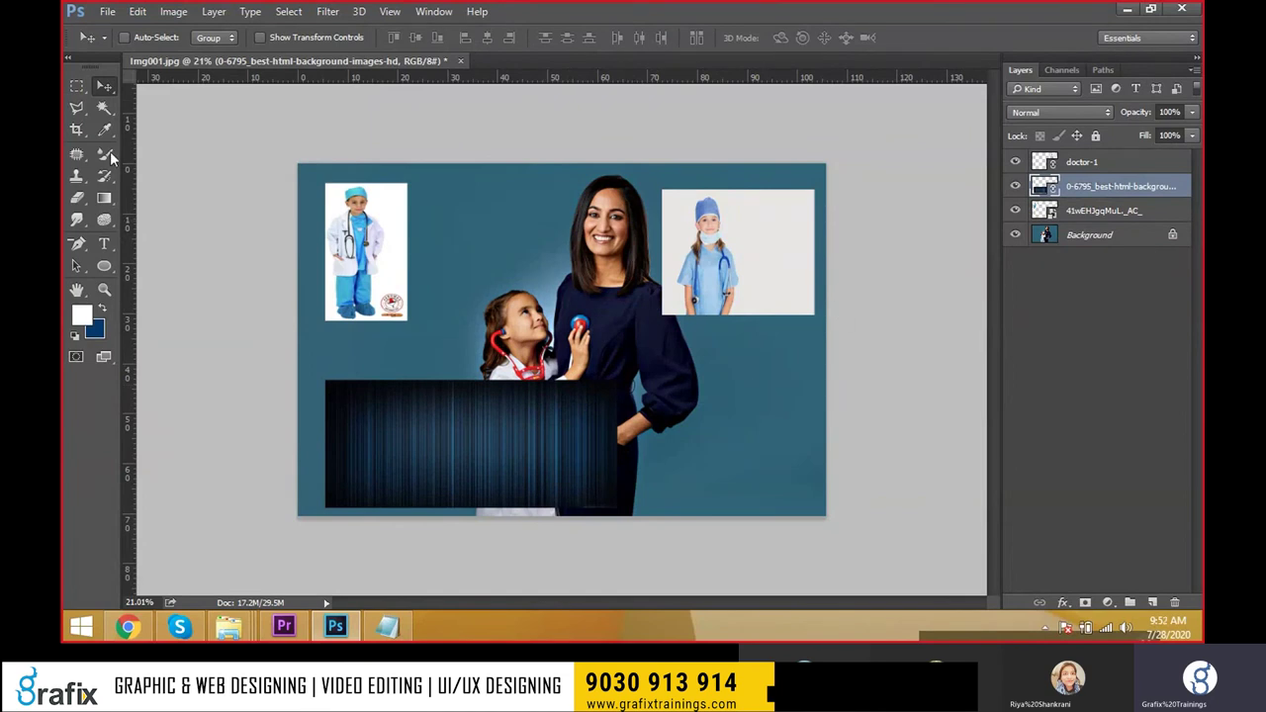
pyautogui.click(99, 11)
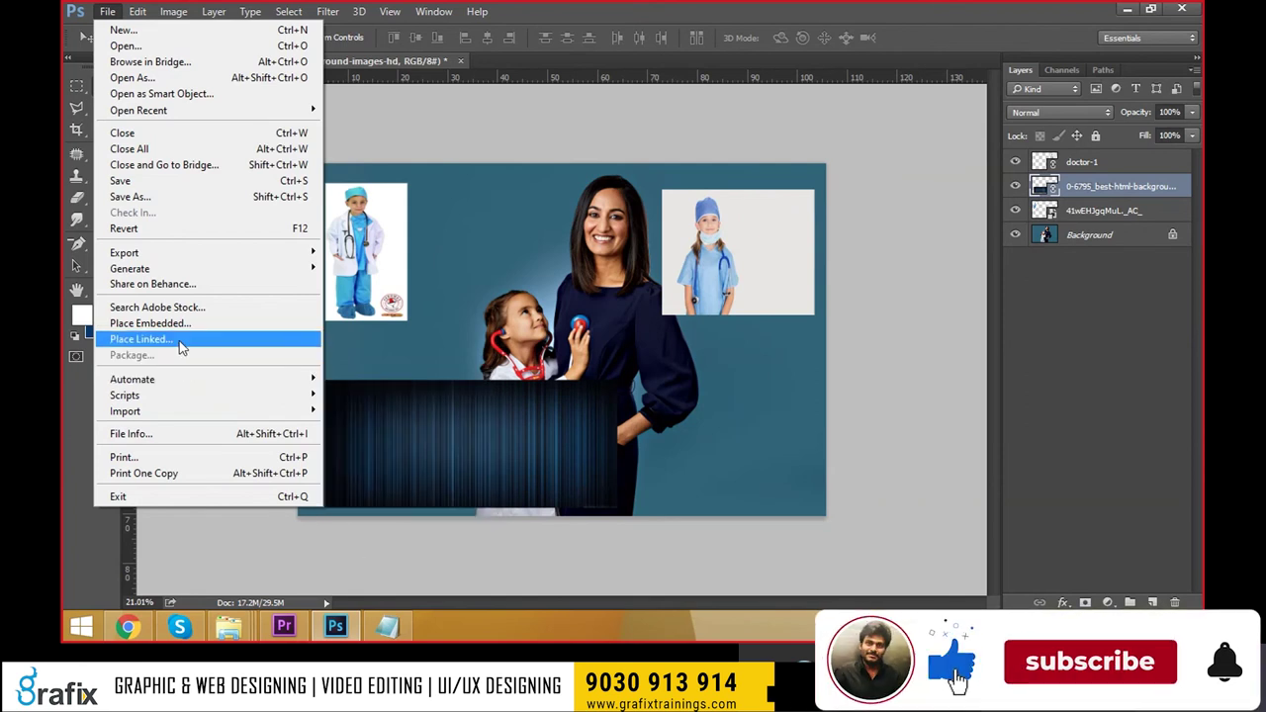
pyautogui.moveTo(133, 378)
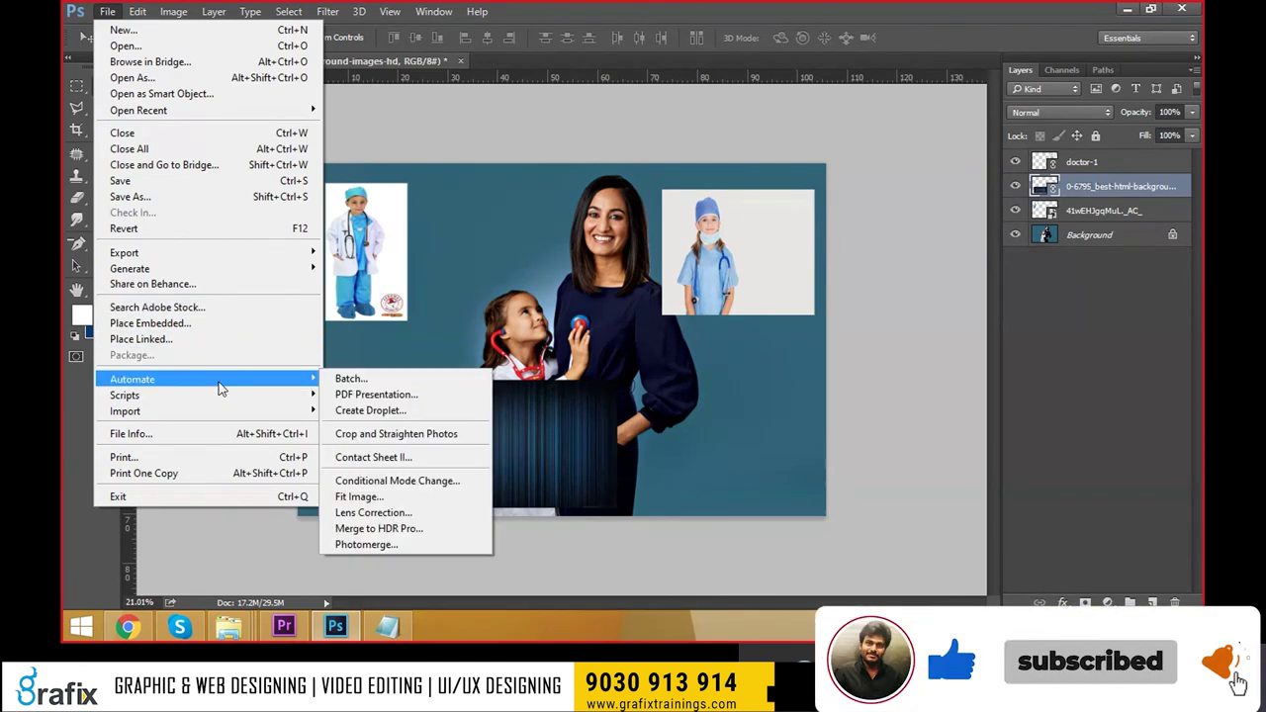
# Leave the file commands and bring up the Open dialog showing the Bgs folder.
pyautogui.click(404, 378)
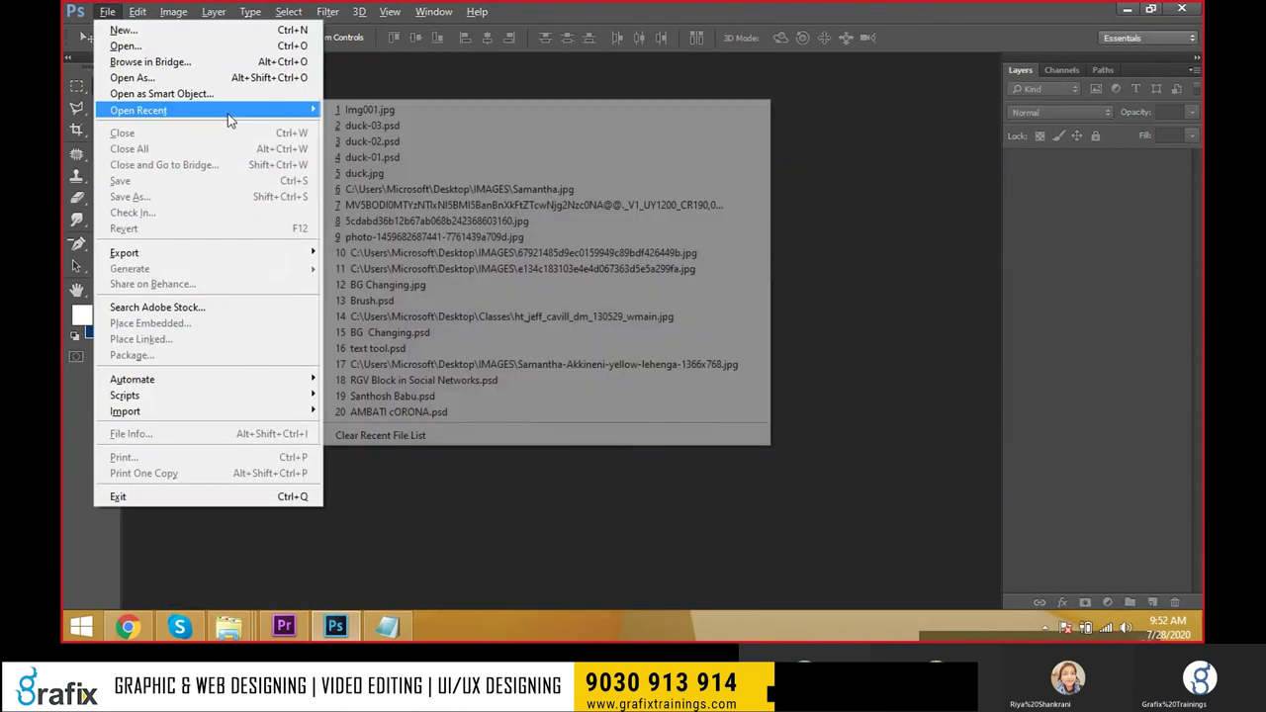
pyautogui.click(820, 415)
pyautogui.hotkey('ctrl', 'o')
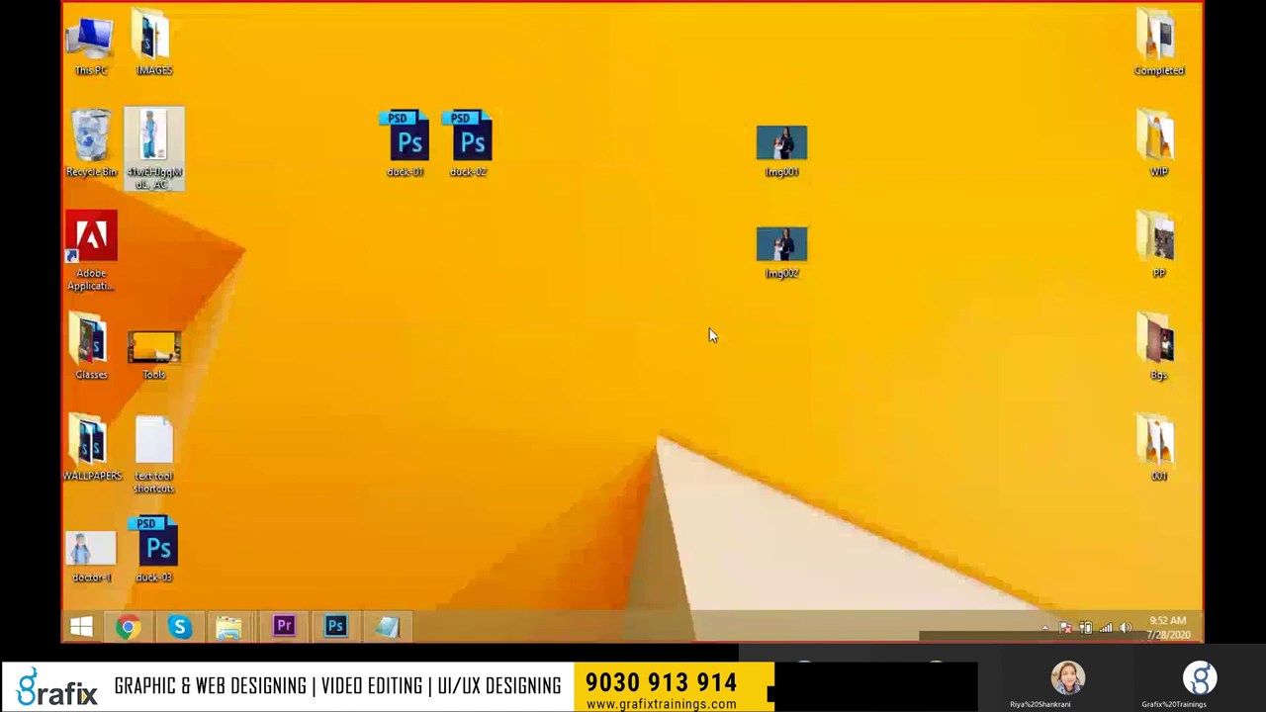
# Create a desktop folder named Krish and move it toward the centre.
pyautogui.rightClick(712, 332)
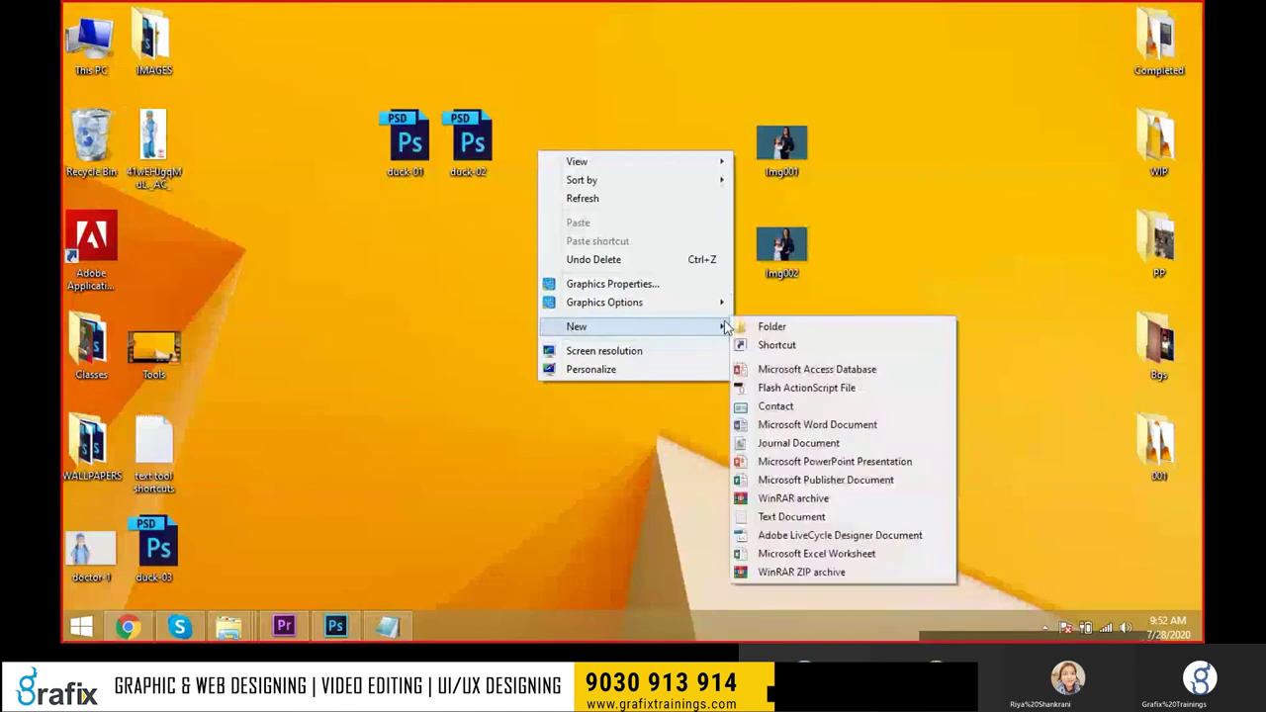
pyautogui.click(776, 326)
pyautogui.write('Krish')
pyautogui.press('Return')
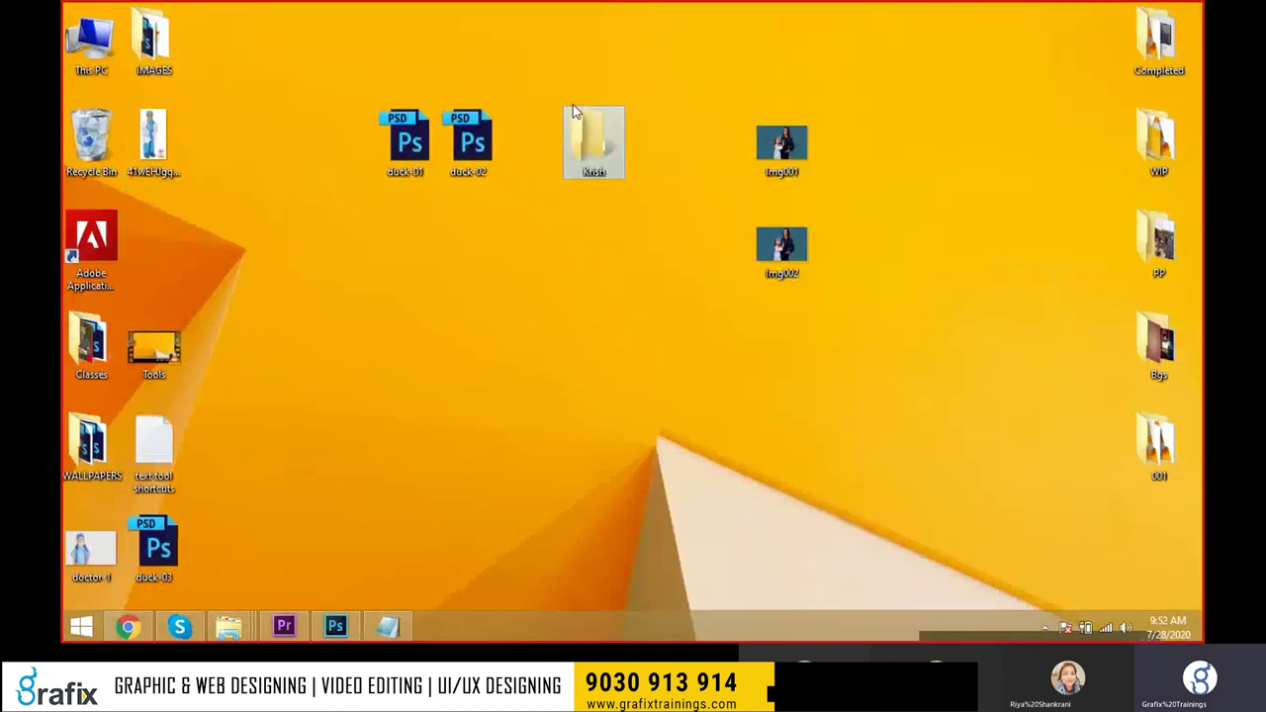
pyautogui.click(600, 218)
pyautogui.moveTo(604, 152); pyautogui.dragTo(541, 350)
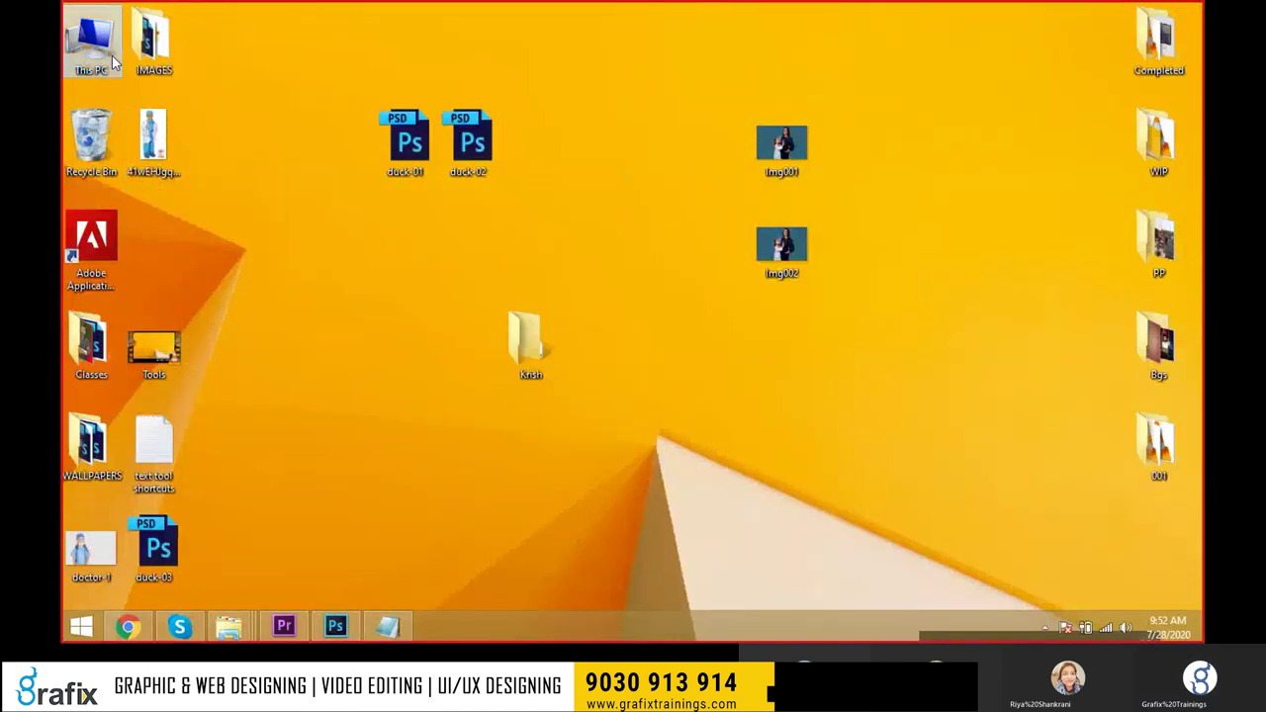
# Look through the IMAGES and Bgs folders, then reopen IMAGES.
pyautogui.doubleClick(135, 51)
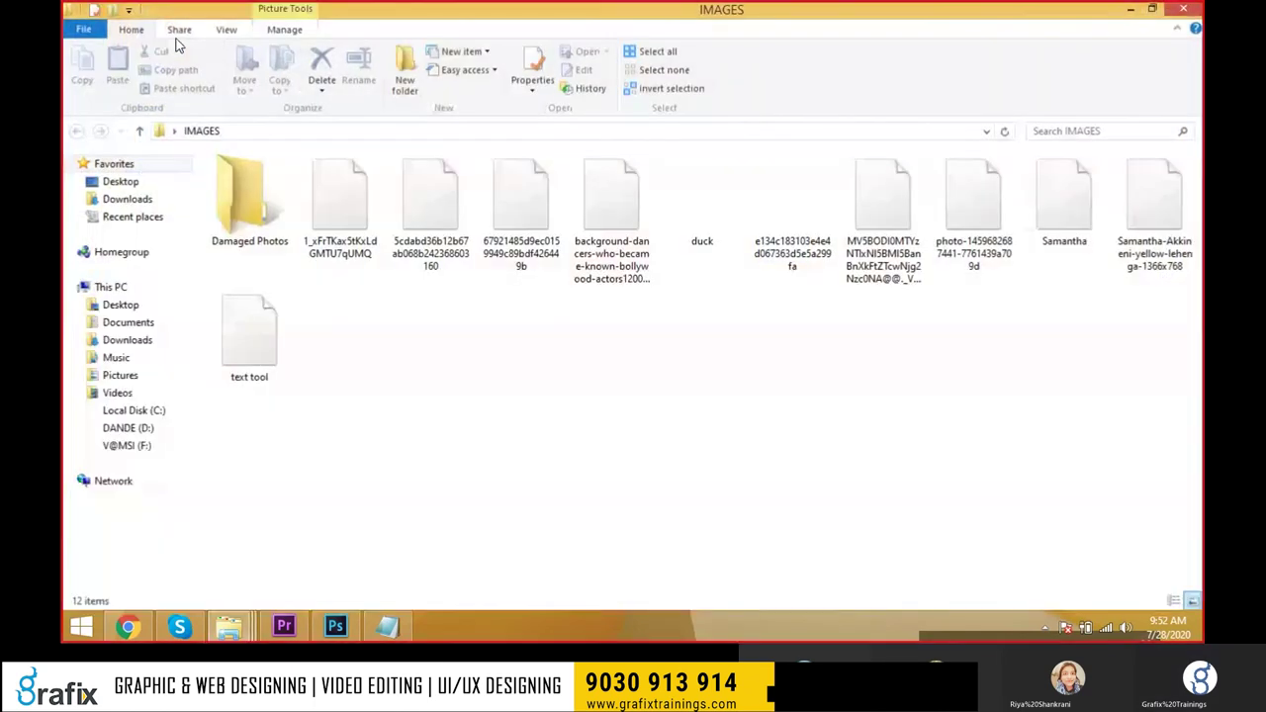
pyautogui.click(1182, 8)
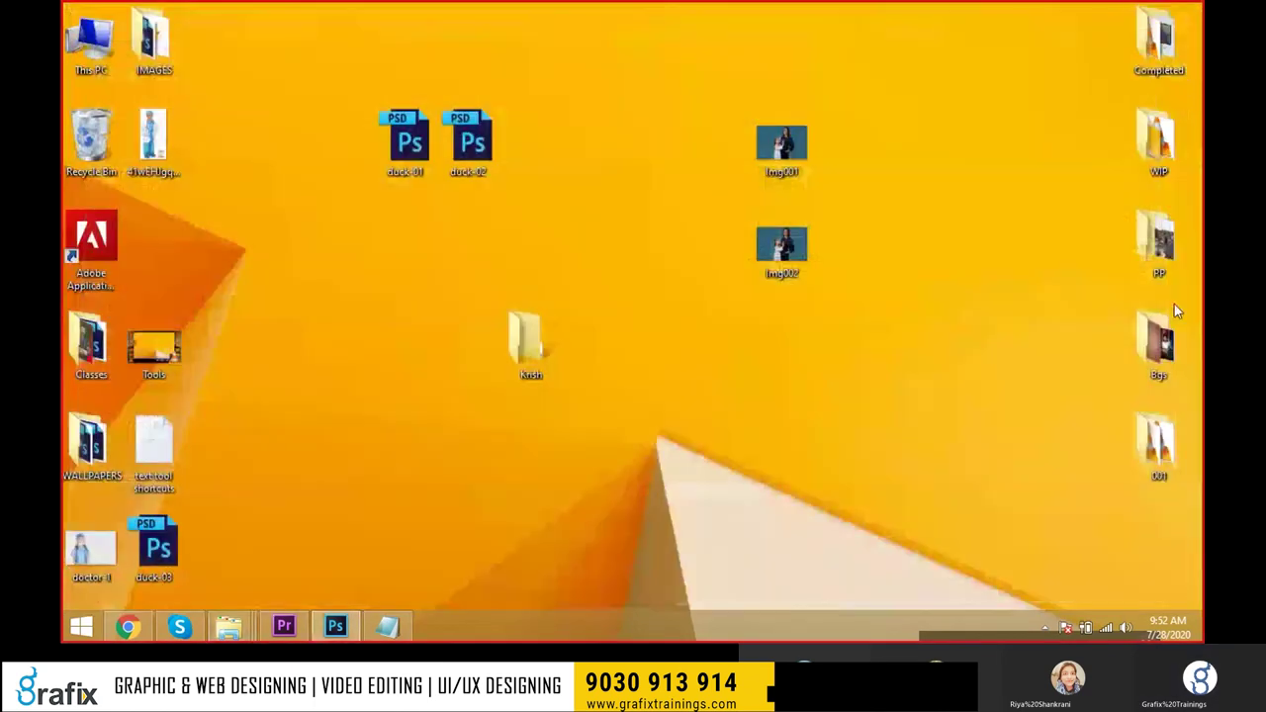
pyautogui.doubleClick(1159, 341)
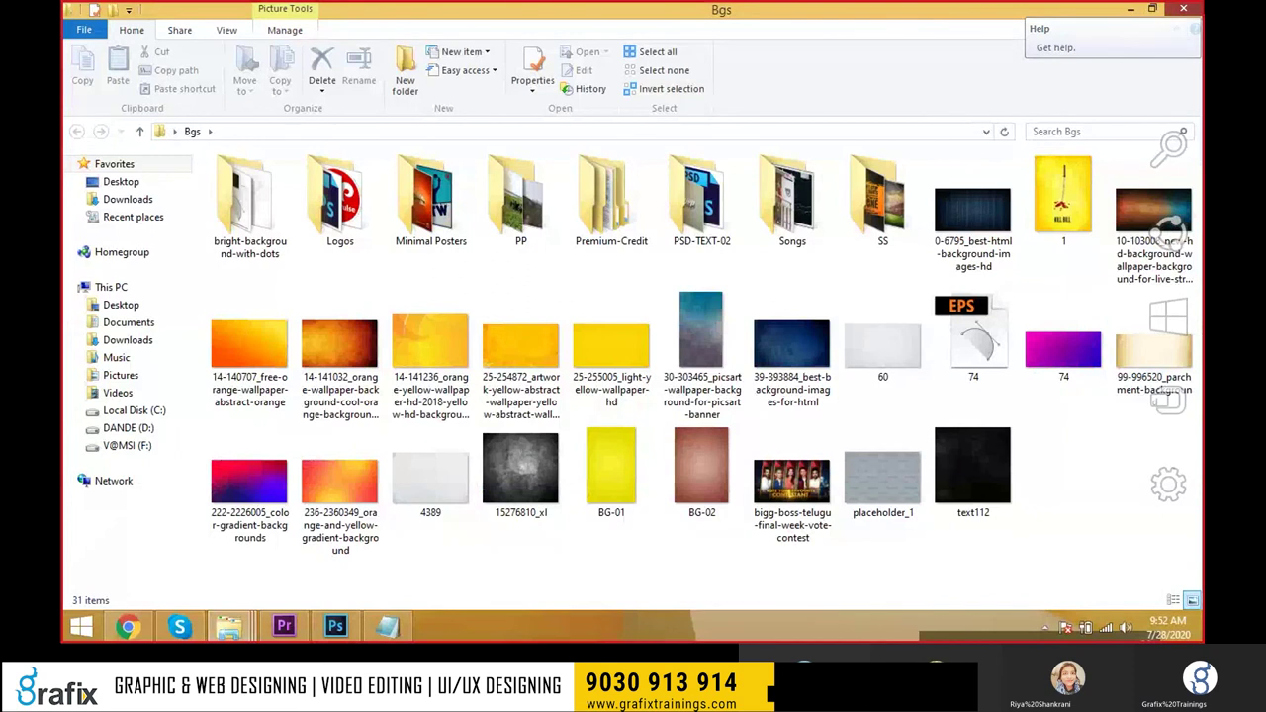
pyautogui.click(1183, 9)
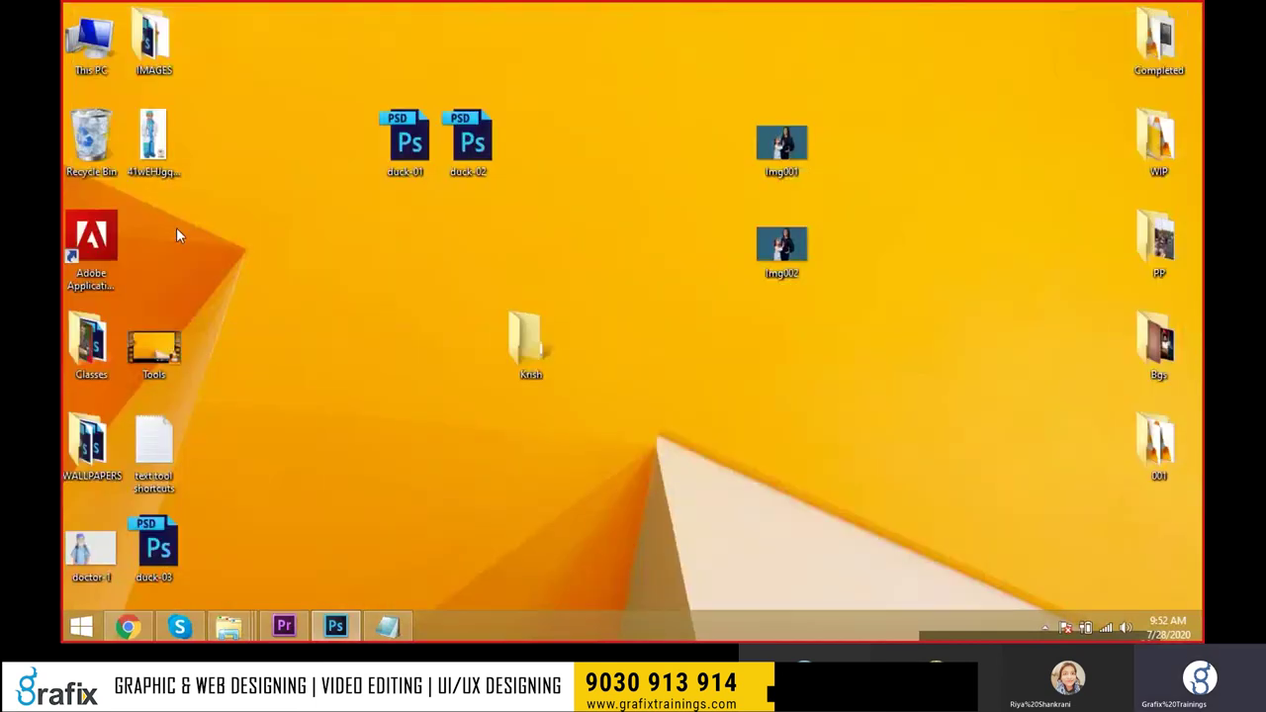
pyautogui.doubleClick(153, 41)
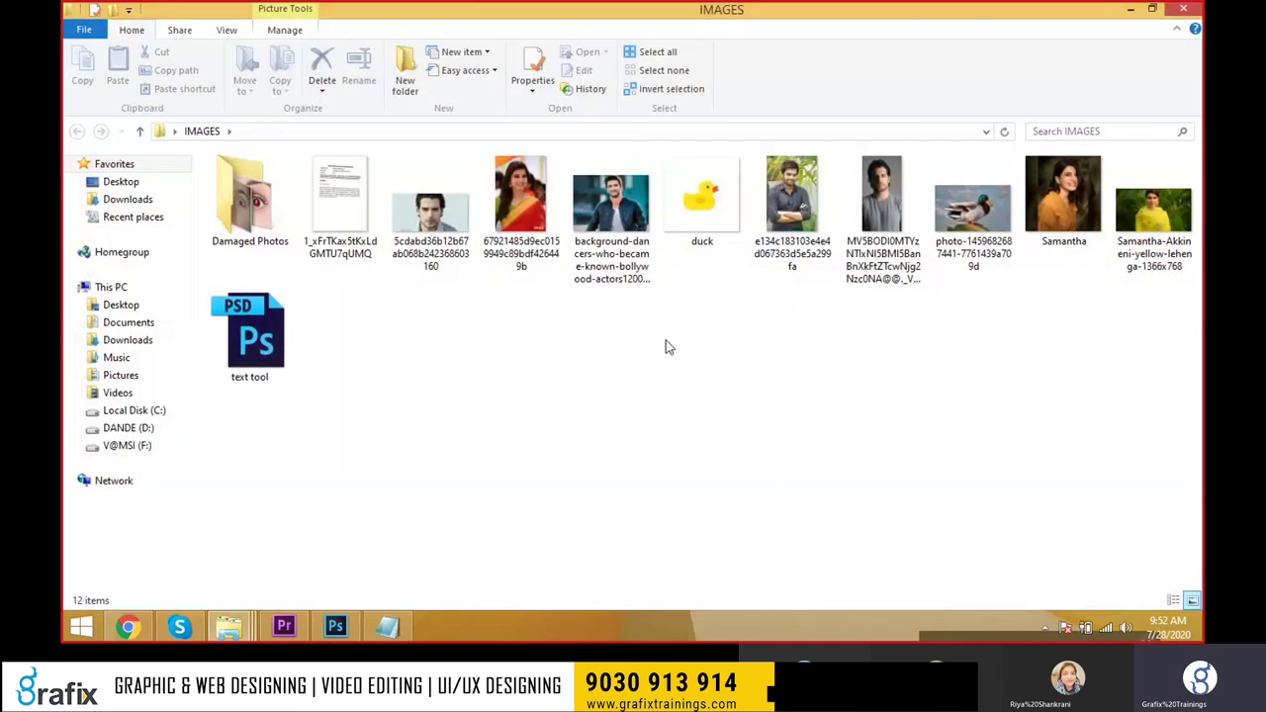
# Select and copy five portrait photos from the IMAGES folder.
pyautogui.click(611, 208)
pyautogui.keyDown('ctrl'); pyautogui.click(521, 203); pyautogui.keyUp('ctrl')
pyautogui.keyDown('ctrl'); pyautogui.click(791, 202); pyautogui.keyUp('ctrl')
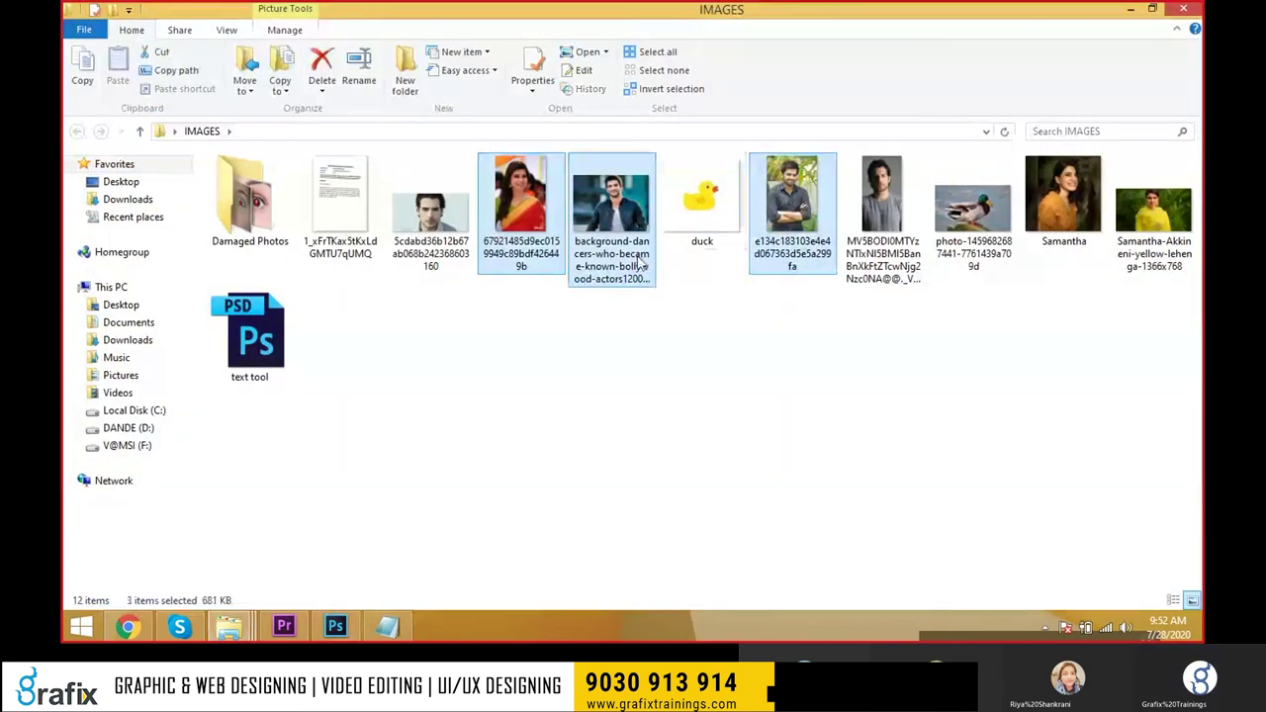
pyautogui.keyDown('ctrl'); pyautogui.click(871, 218); pyautogui.keyUp('ctrl')
pyautogui.keyDown('ctrl'); pyautogui.click(430, 207); pyautogui.keyUp('ctrl')
pyautogui.click(1183, 9)
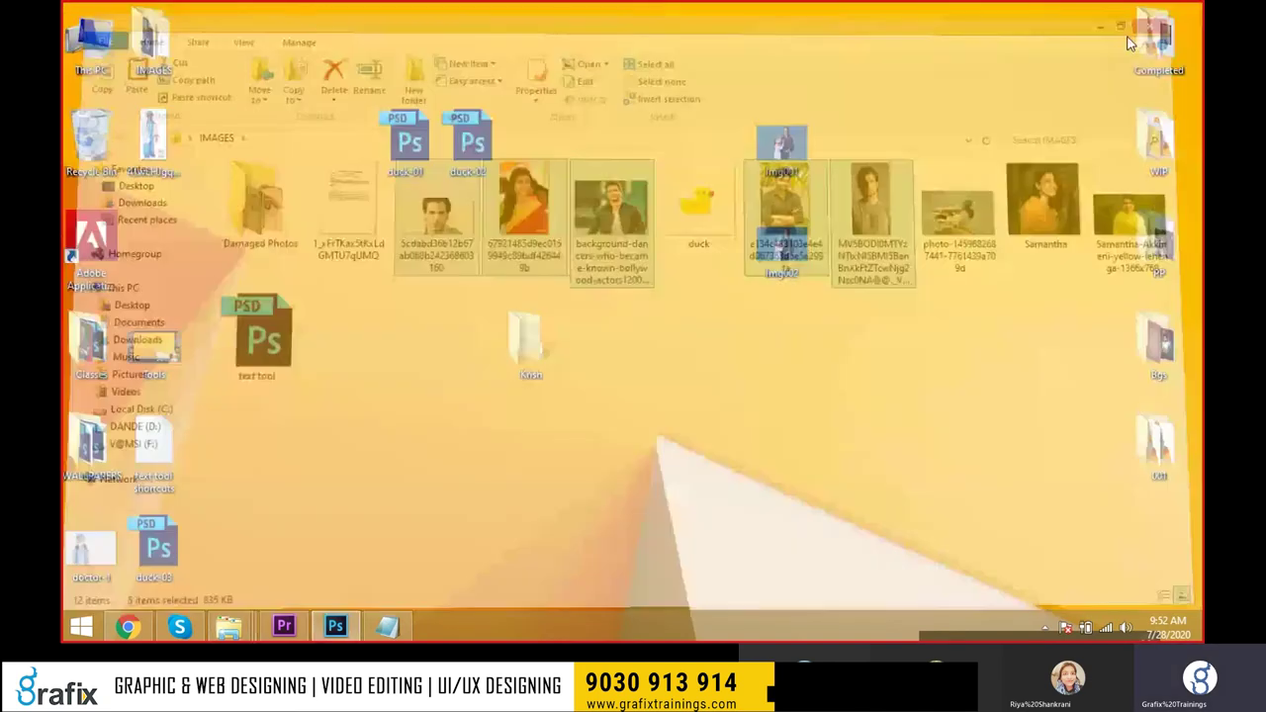
# Paste the five photos into Krish, show them as Large icons, and return to Photoshop.
pyautogui.doubleClick(510, 341)
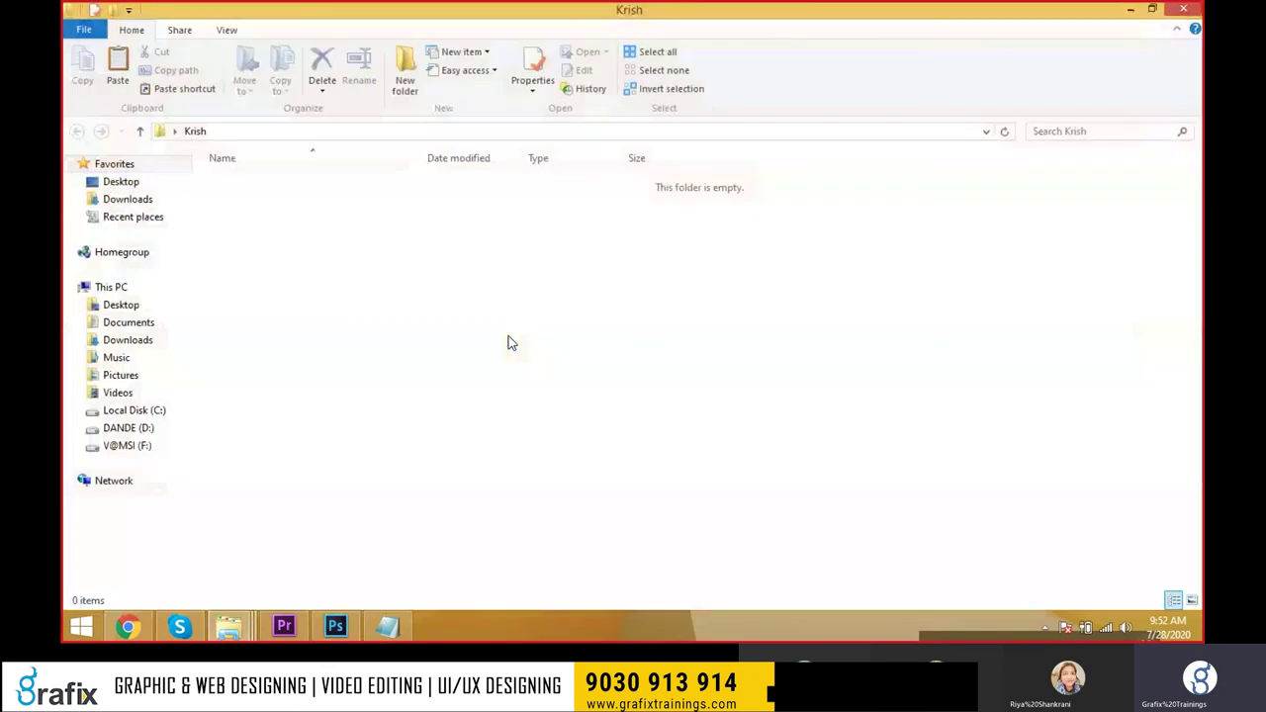
pyautogui.hotkey('ctrl', 'v')
pyautogui.click(912, 257)
pyautogui.rightClick(912, 257)
pyautogui.click(862, 277)
pyautogui.moveTo(902, 398); pyautogui.dragTo(247, 155)
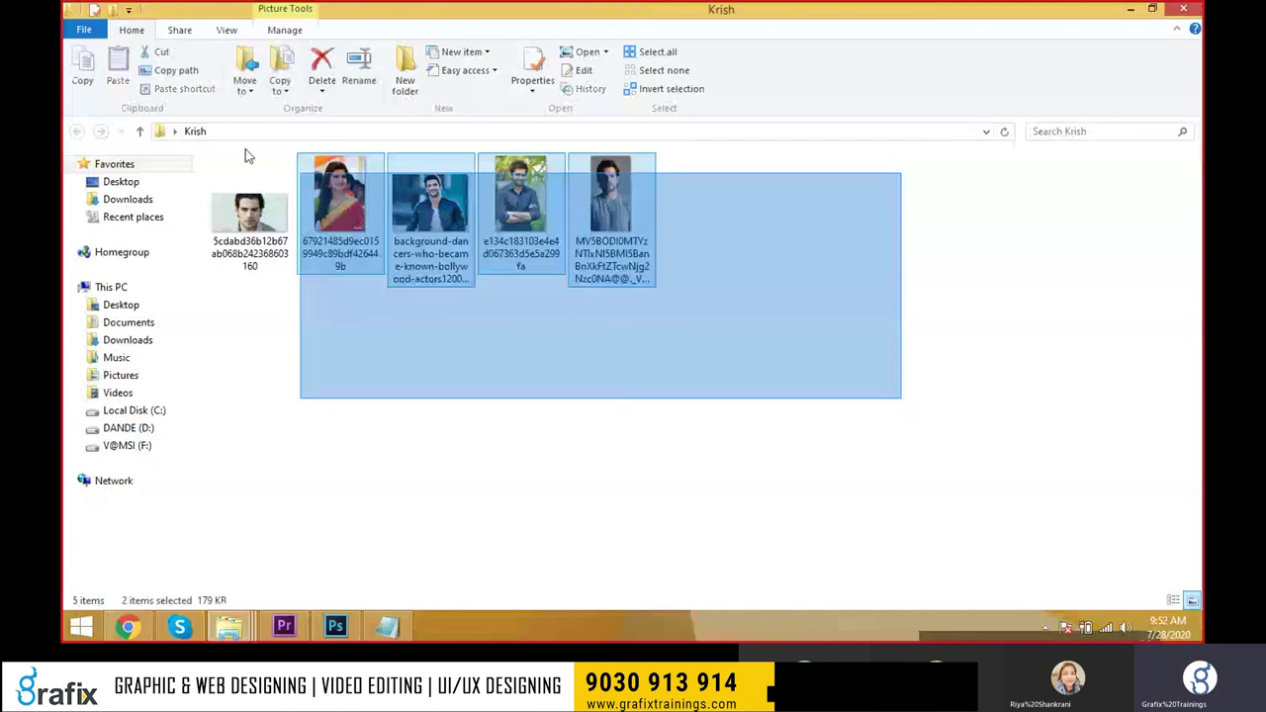
pyautogui.click(334, 627)
pyautogui.click(107, 11)
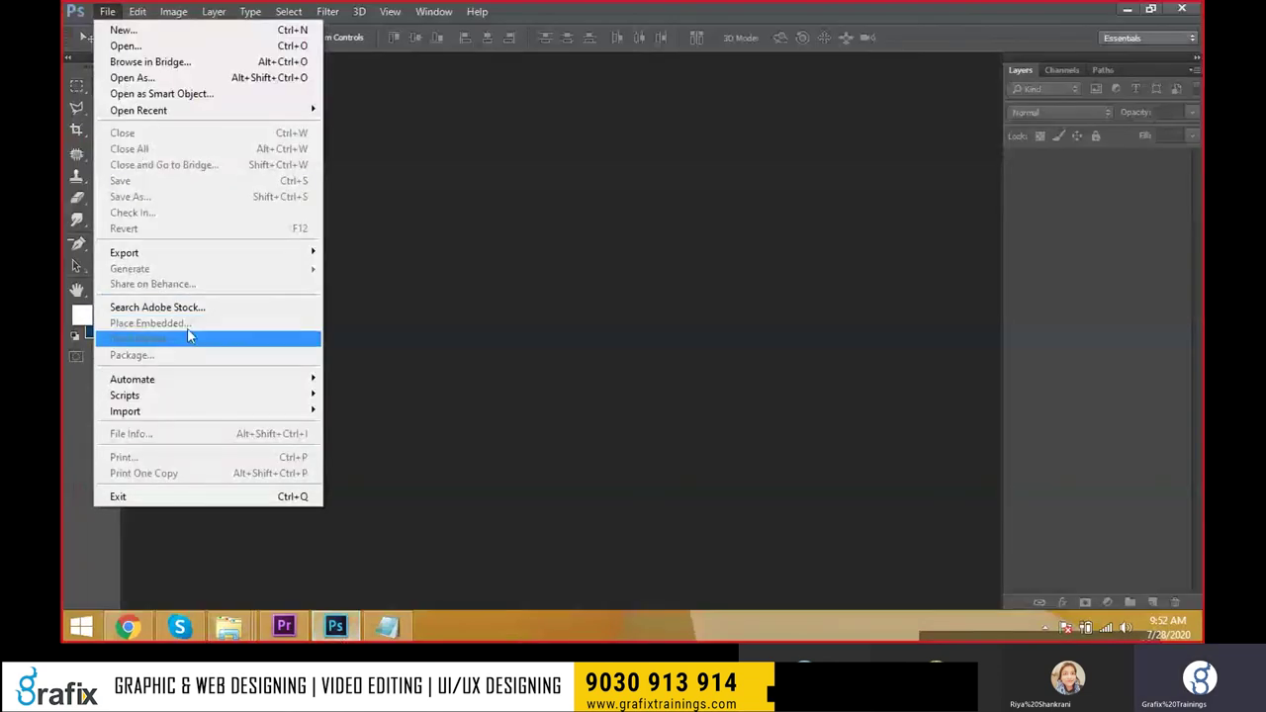
# Set up File > Automate > Batch with the Quadrant Colors action.
pyautogui.click(107, 11)
pyautogui.click(107, 10)
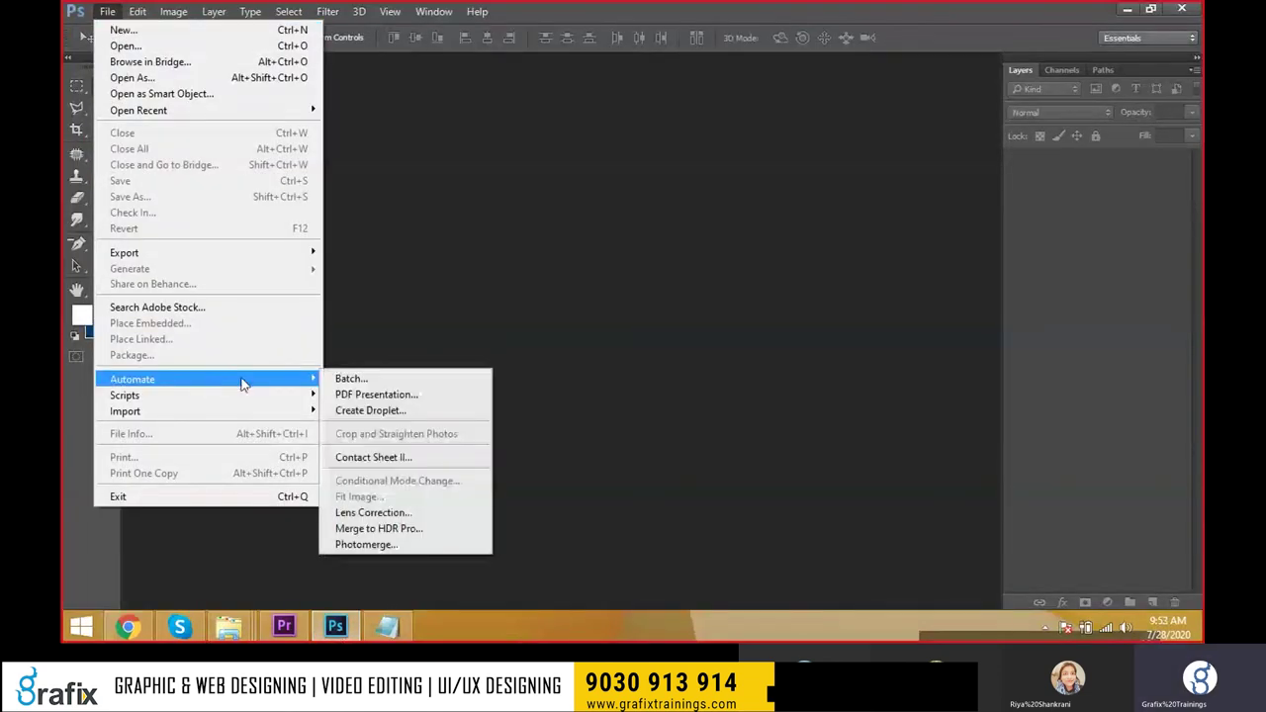
pyautogui.click(351, 377)
pyautogui.click(414, 171)
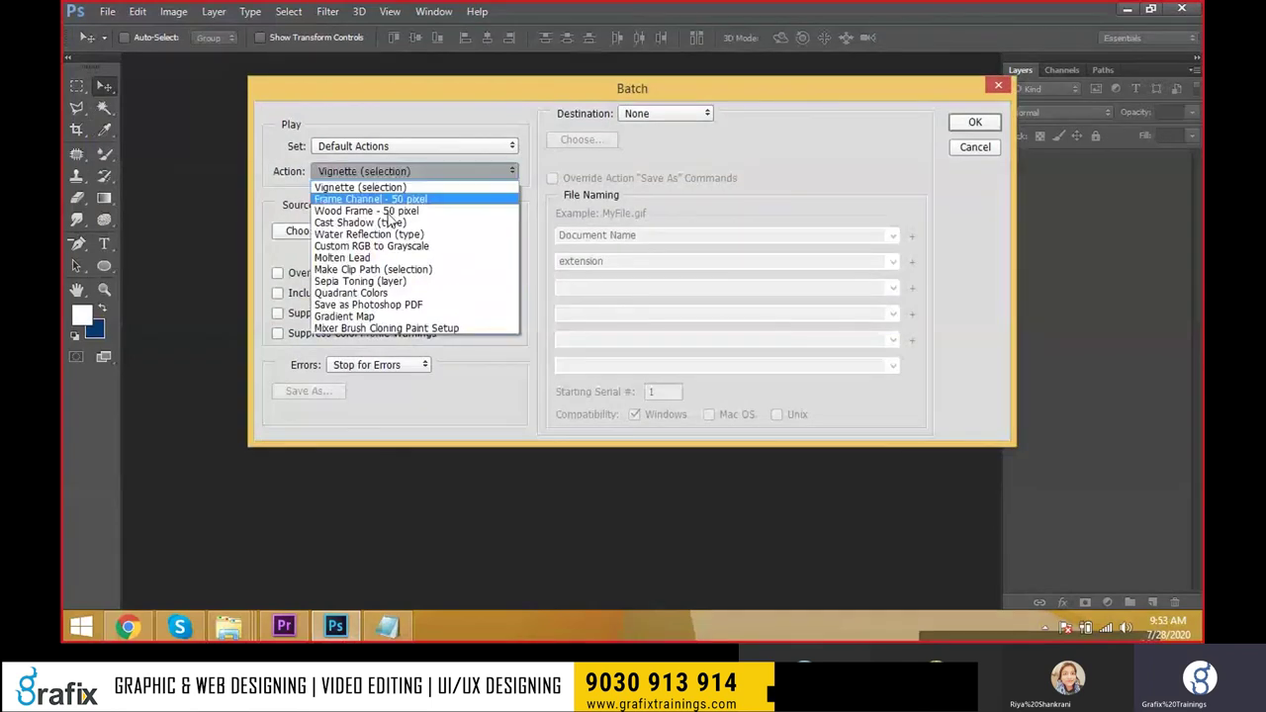
pyautogui.click(398, 234)
pyautogui.click(366, 211)
pyautogui.click(395, 171)
pyautogui.click(381, 294)
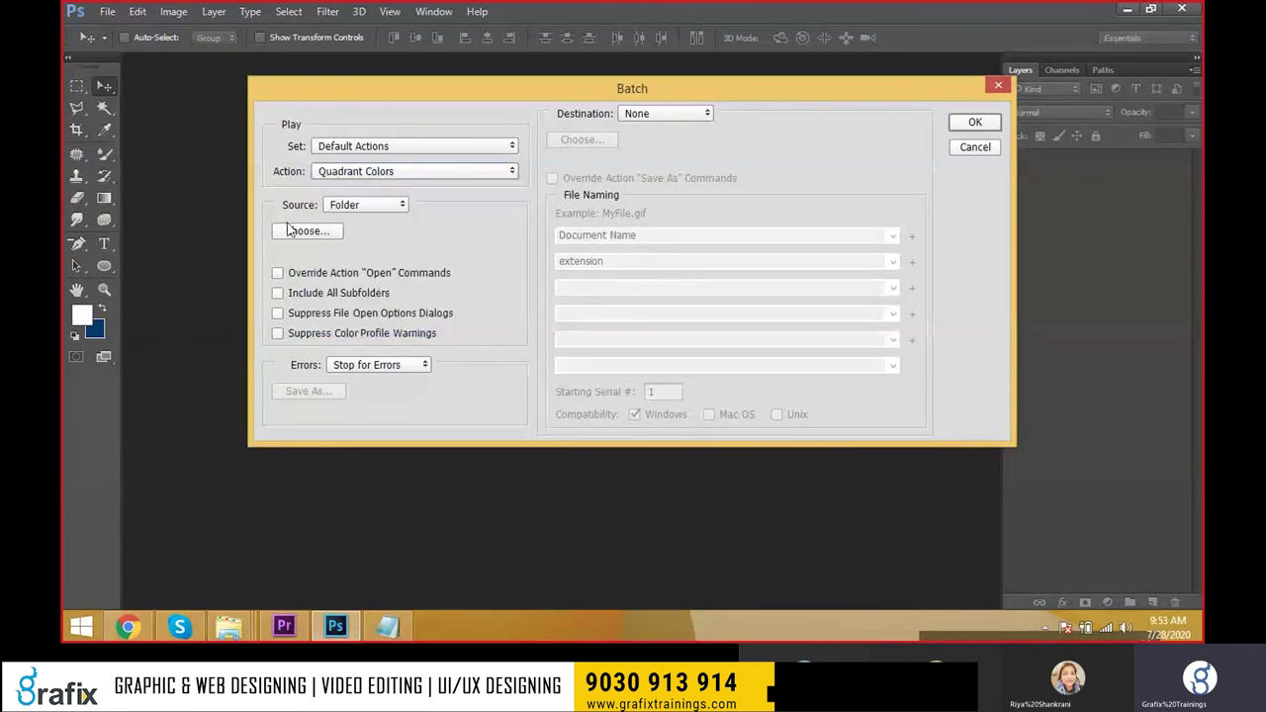
# Choose Desktop\Krish as the batch source folder and run the batch.
pyautogui.click(297, 230)
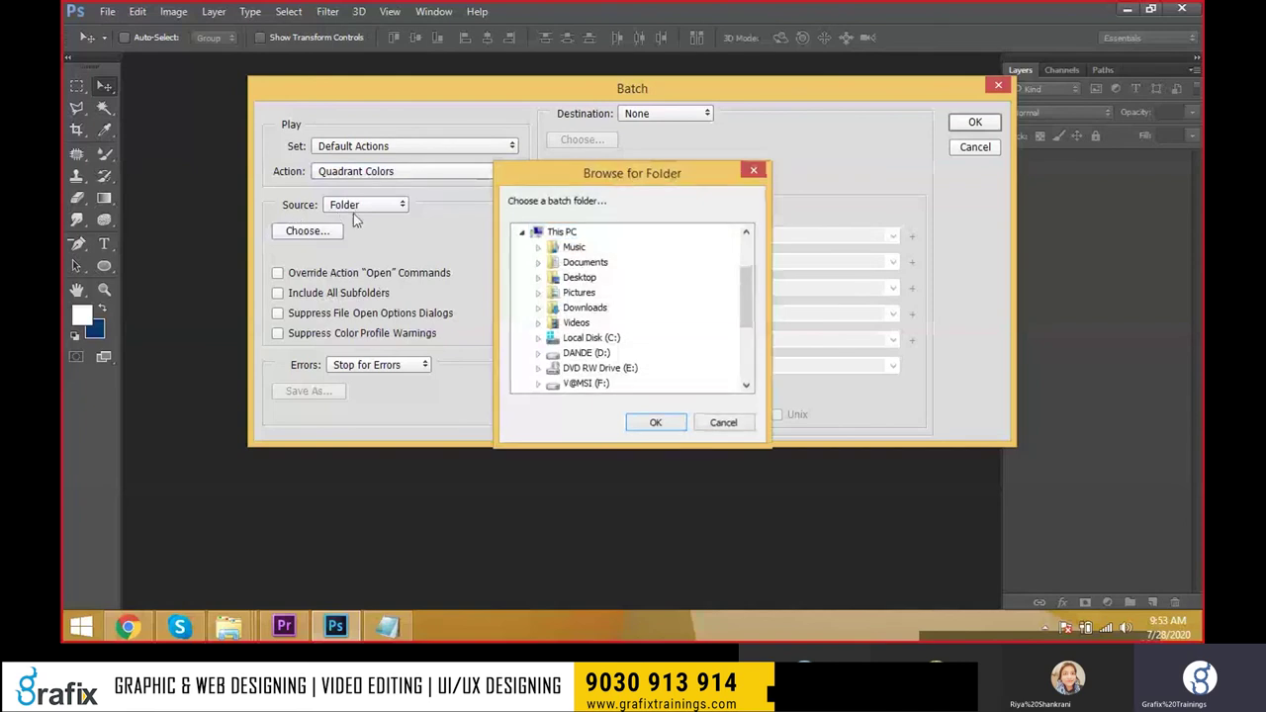
pyautogui.press('Escape')
pyautogui.click(307, 231)
pyautogui.scroll(-1, 624, 296)
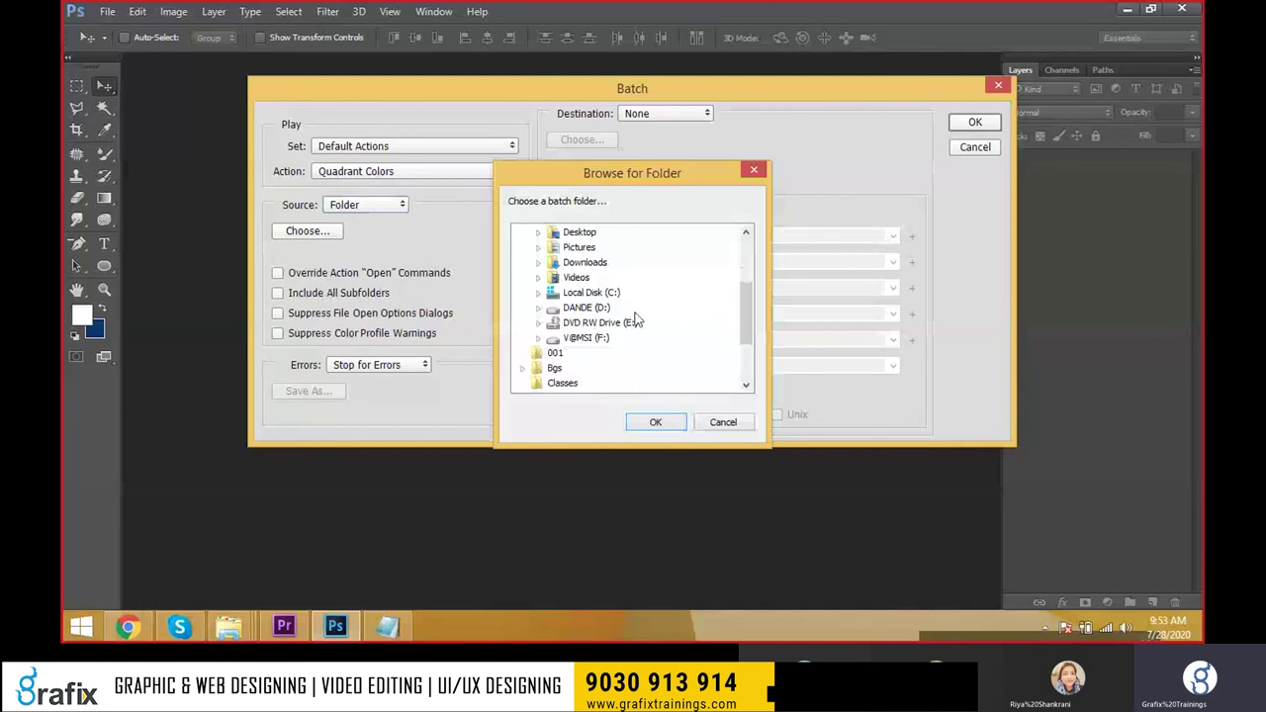
pyautogui.scroll(-1, 628, 316)
pyautogui.click(557, 383)
pyautogui.scroll(-1, 633, 367)
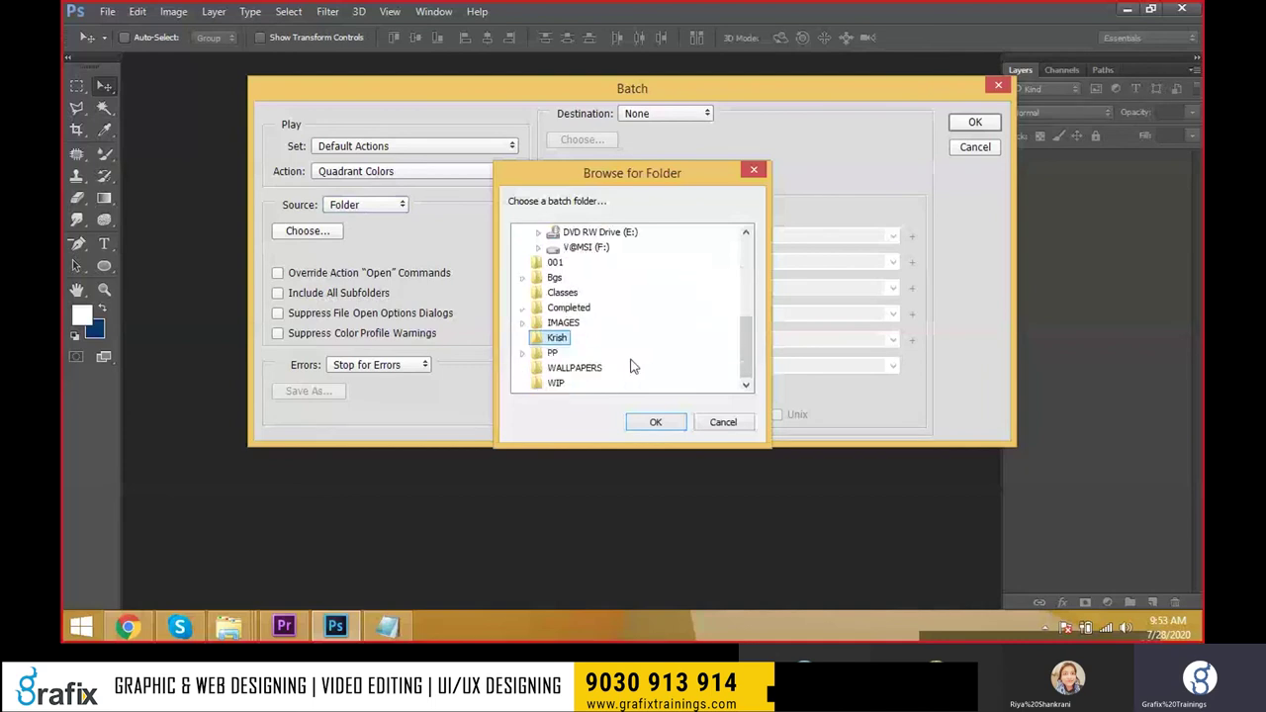
pyautogui.click(642, 429)
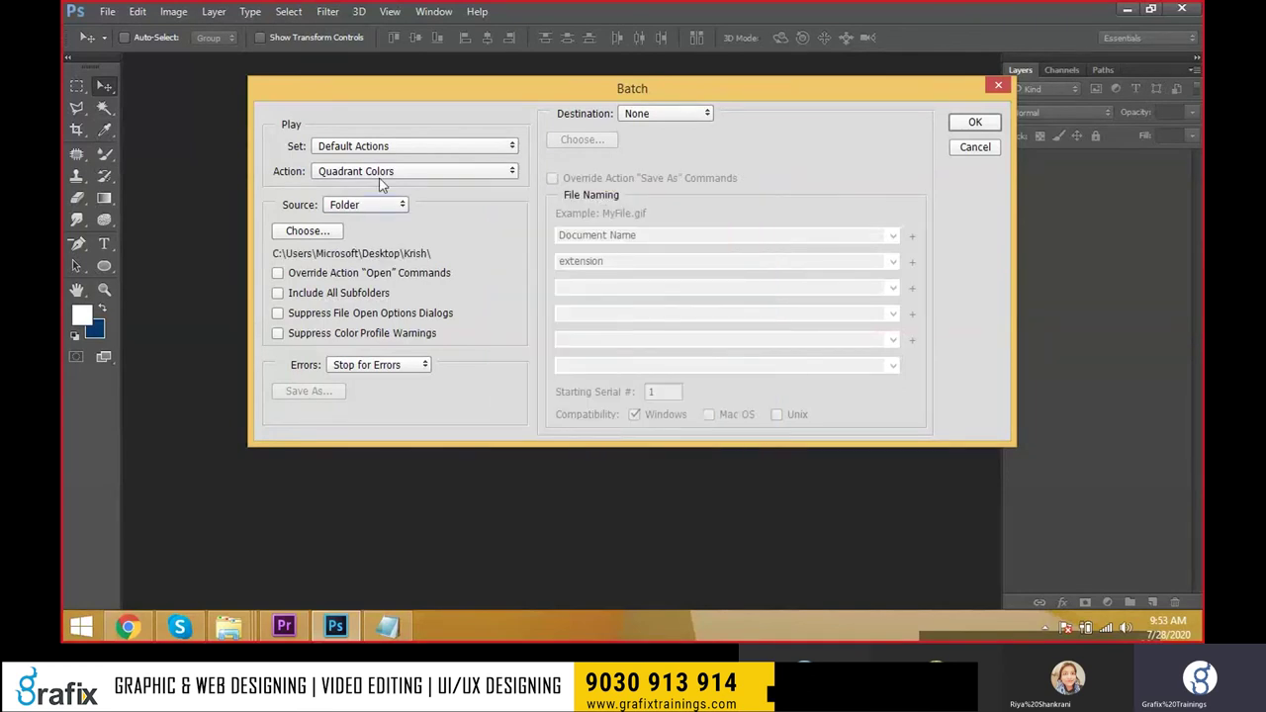
pyautogui.click(977, 128)
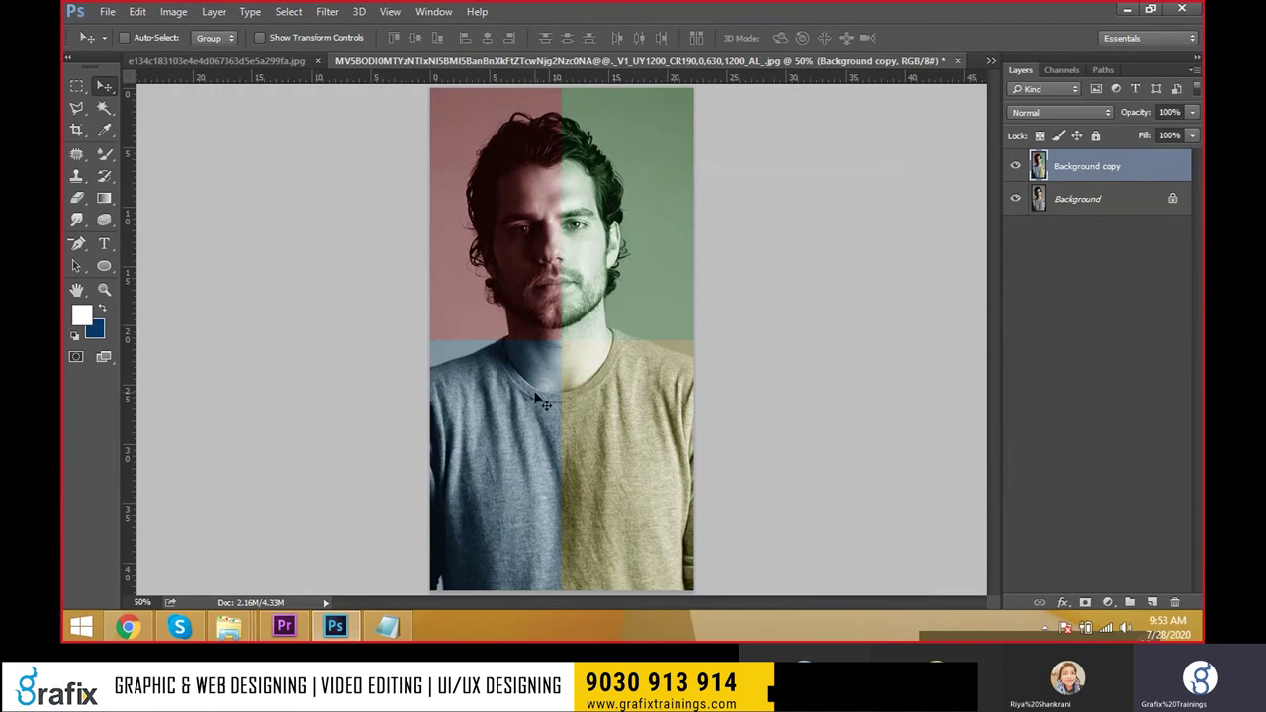
# Decline saving for each of the six quadrant-tinted Krish photos as the batch closes them.
pyautogui.click(653, 260)
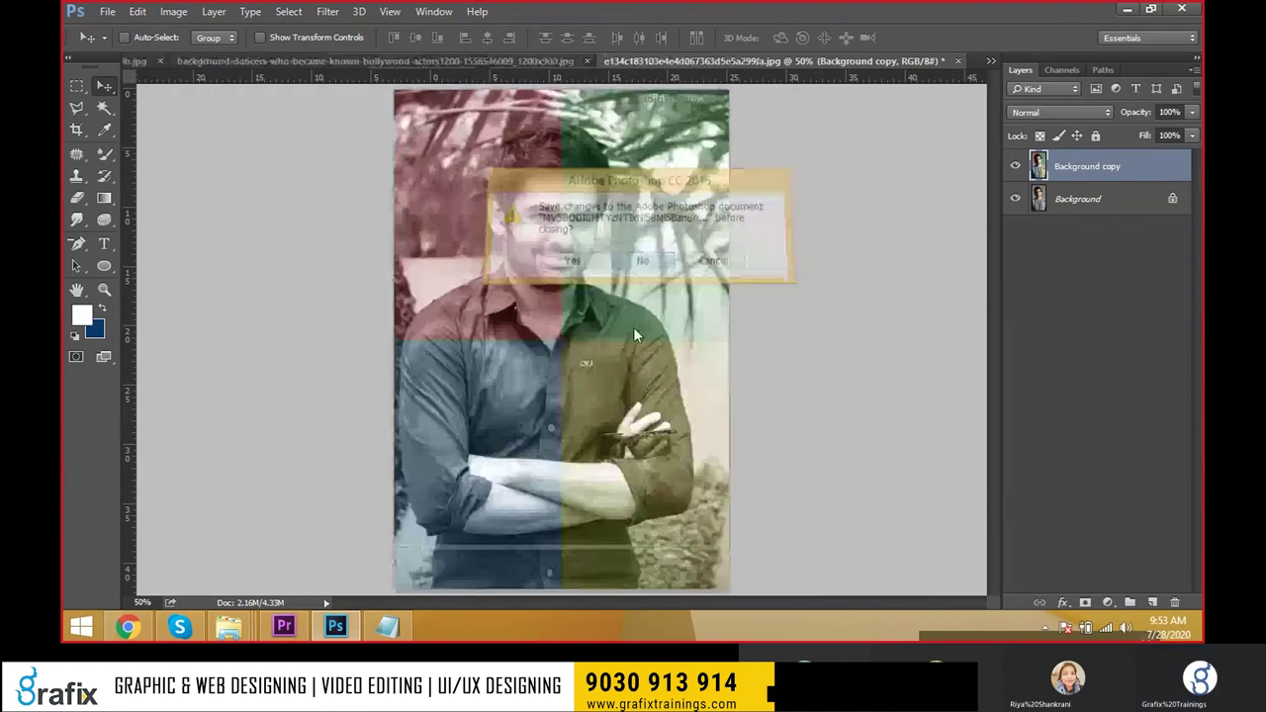
pyautogui.click(645, 253)
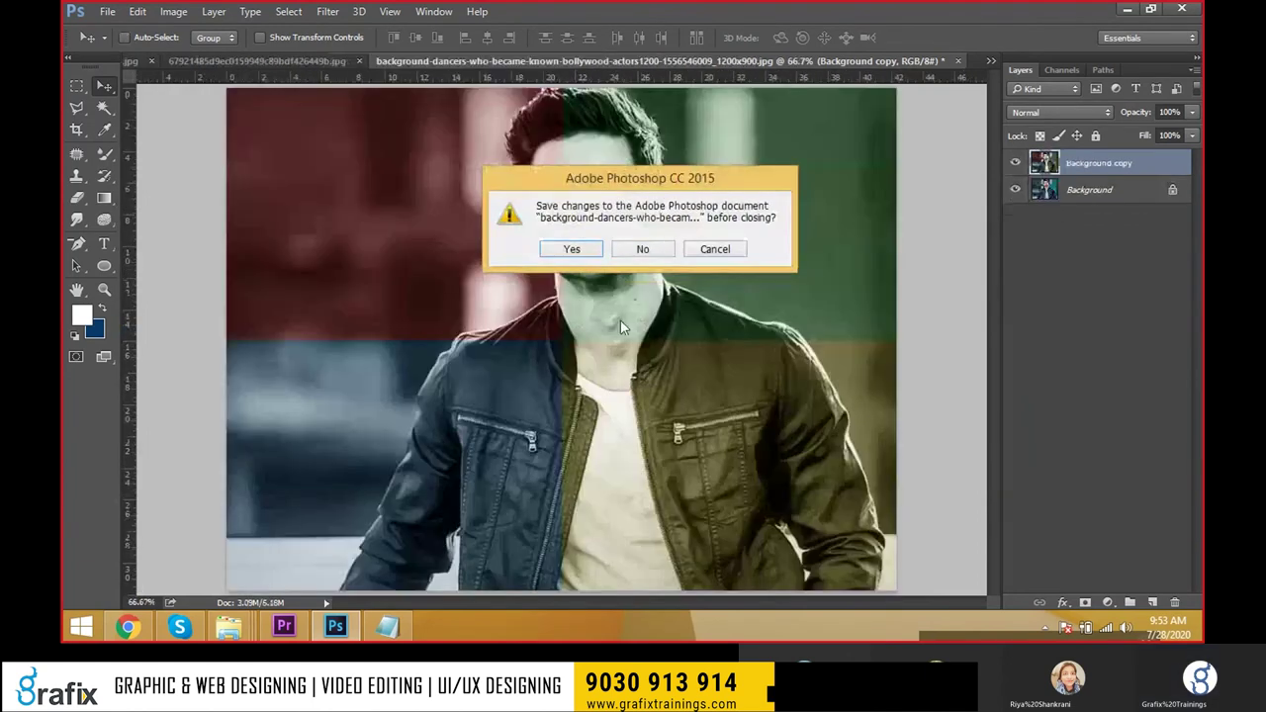
pyautogui.click(649, 255)
pyautogui.click(645, 253)
pyautogui.click(645, 259)
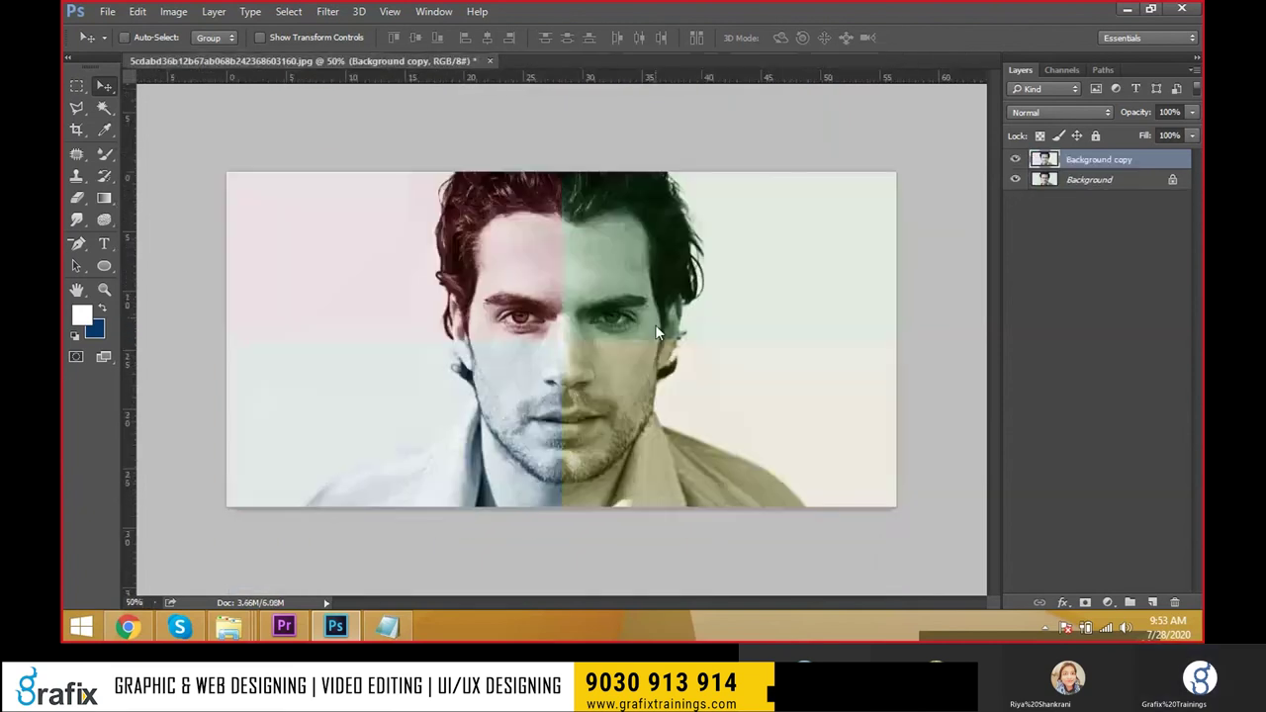
pyautogui.click(643, 261)
# Start a PDF Presentation and add all five images from the Desktop Krish folder.
pyautogui.click(106, 11)
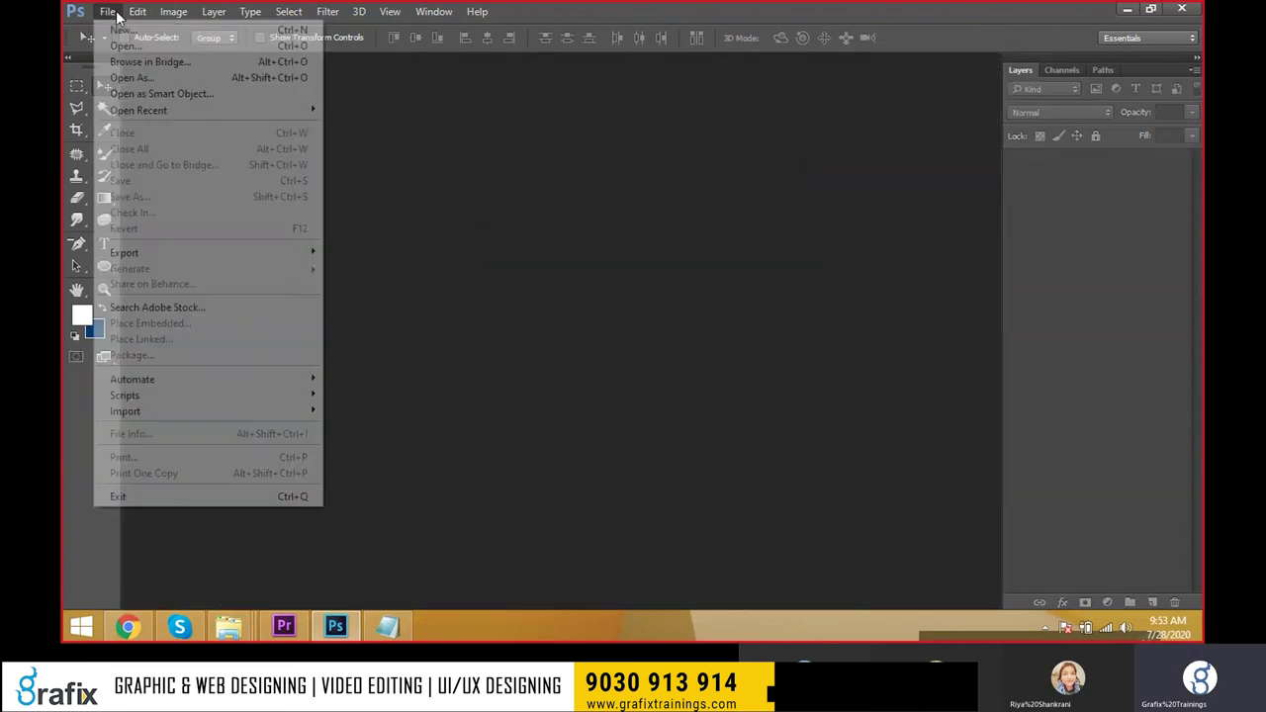
pyautogui.moveTo(131, 379)
pyautogui.click(408, 394)
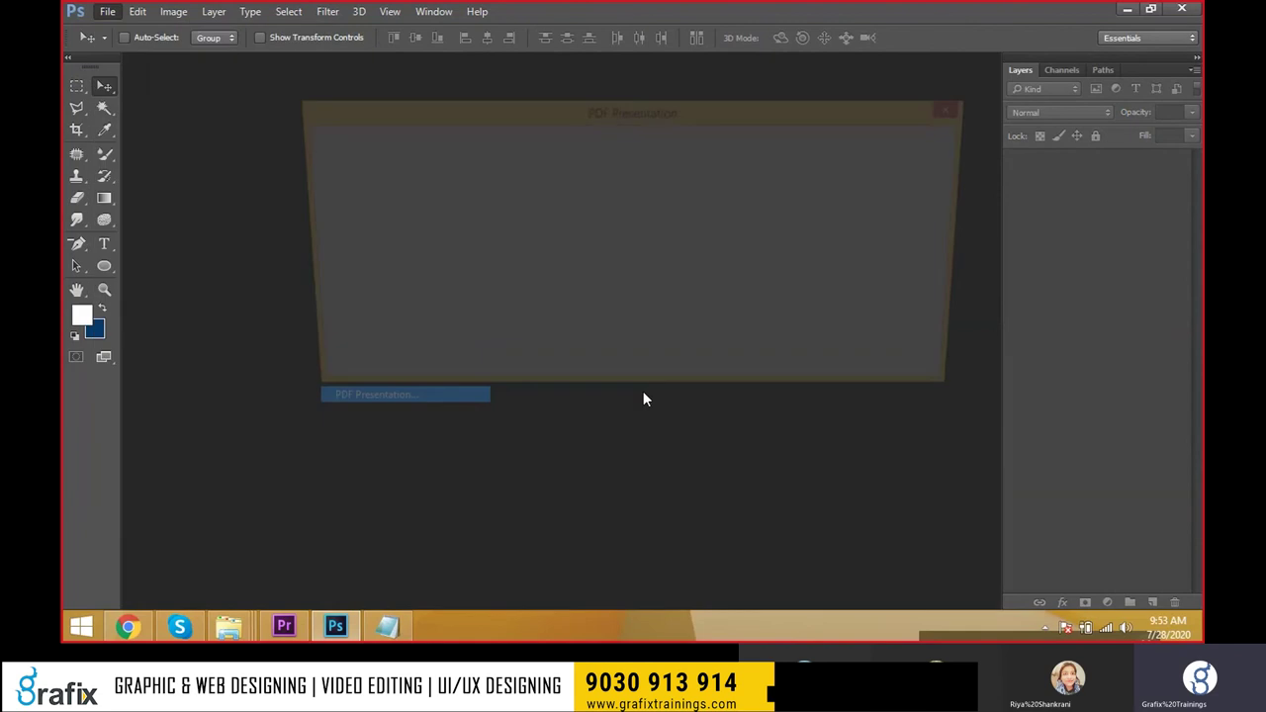
pyautogui.click(561, 238)
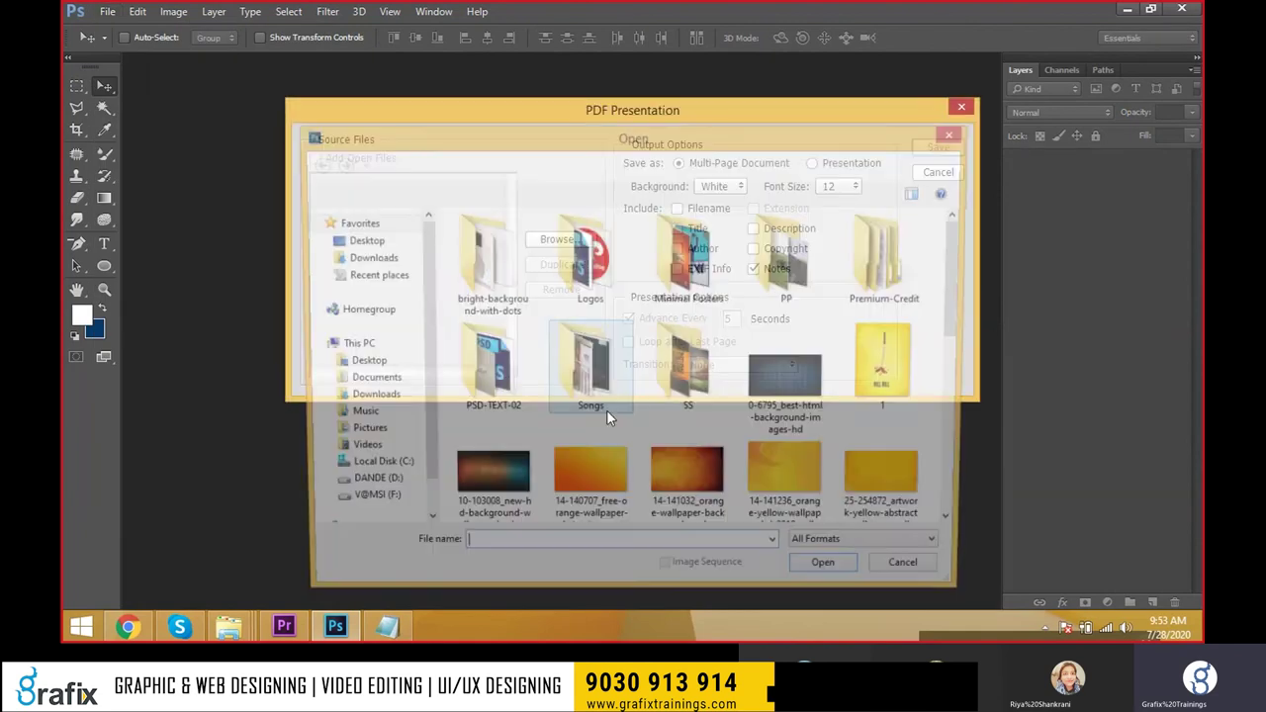
pyautogui.scroll(-2, 554, 394)
pyautogui.scroll(2, 554, 394)
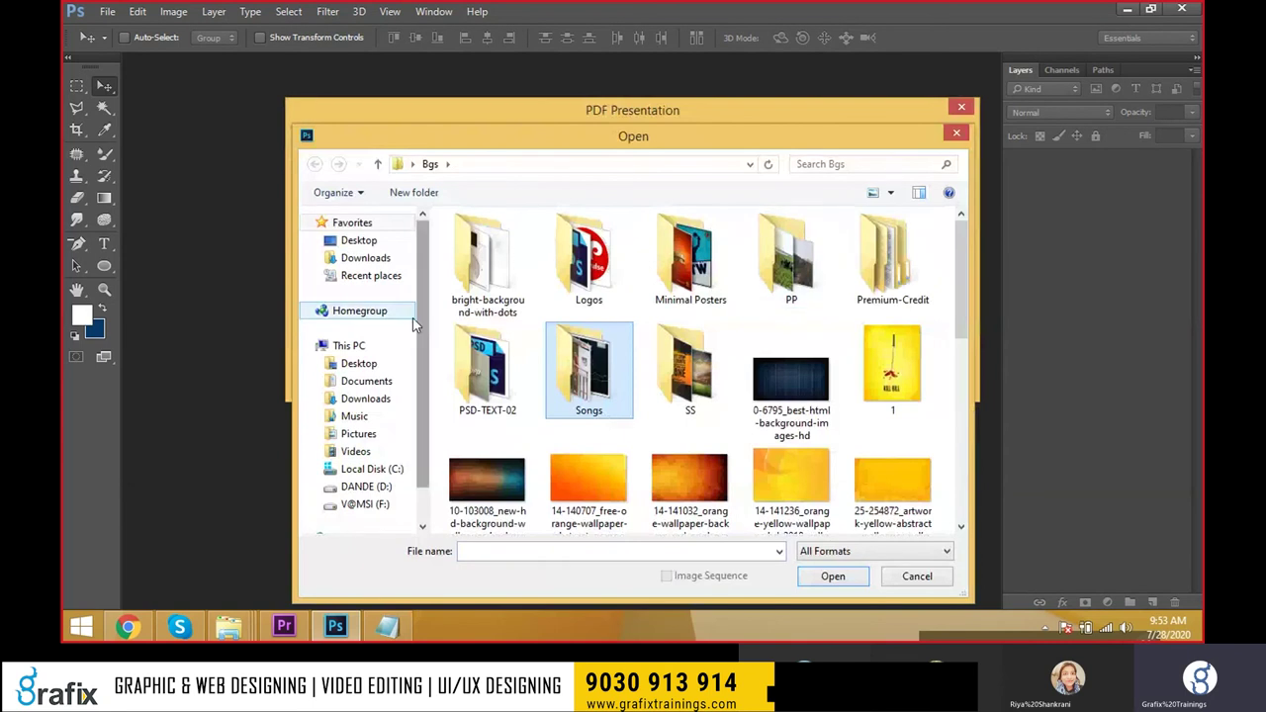
pyautogui.click(361, 363)
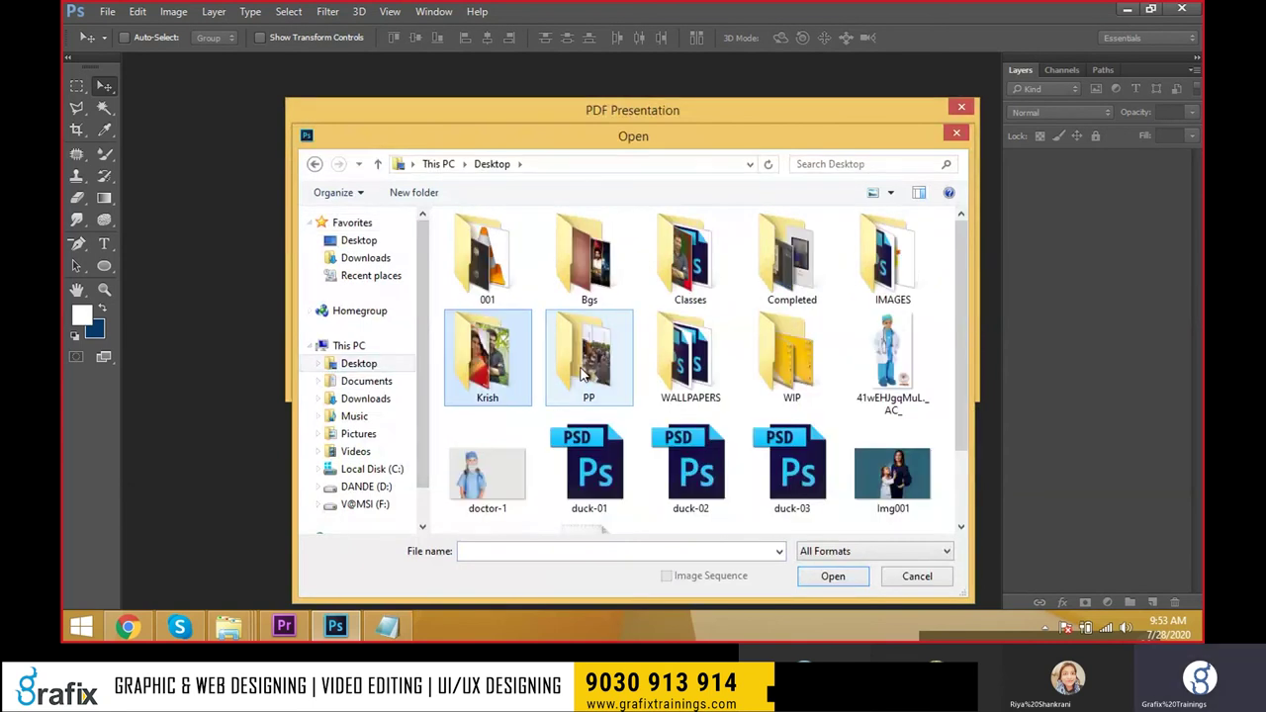
pyautogui.doubleClick(487, 358)
pyautogui.hotkey('ctrl', 'a')
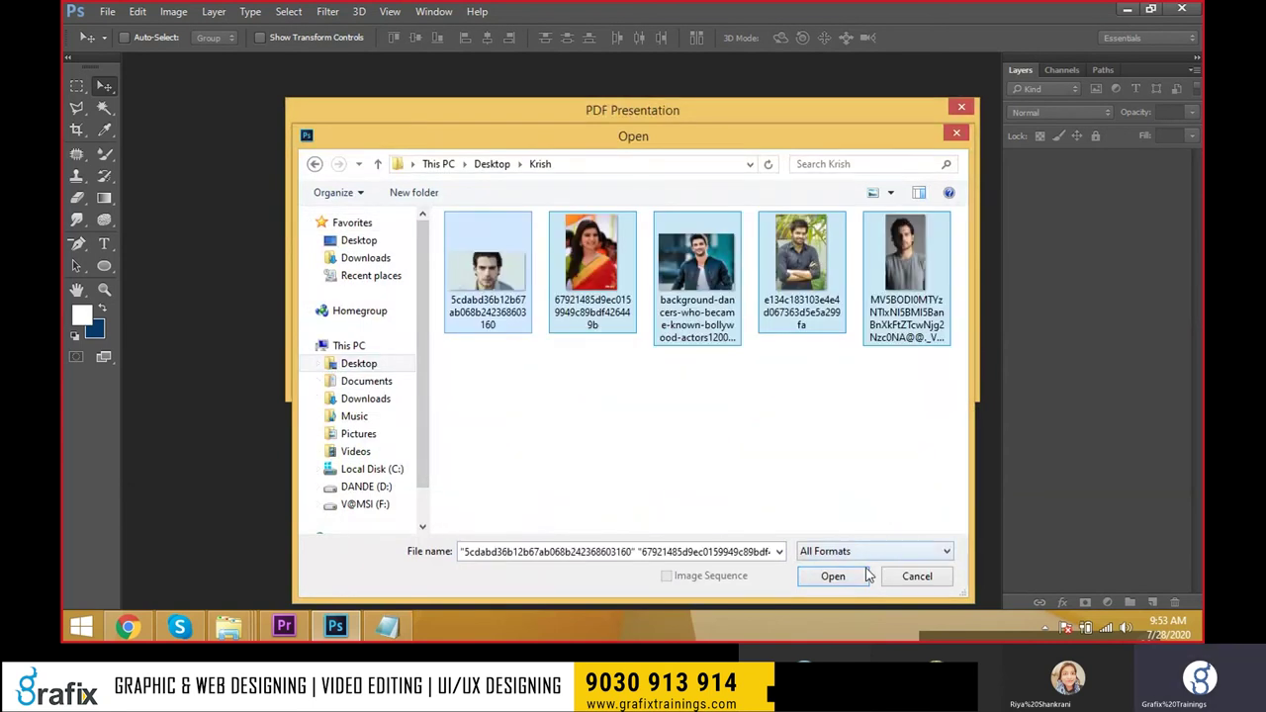
pyautogui.click(831, 576)
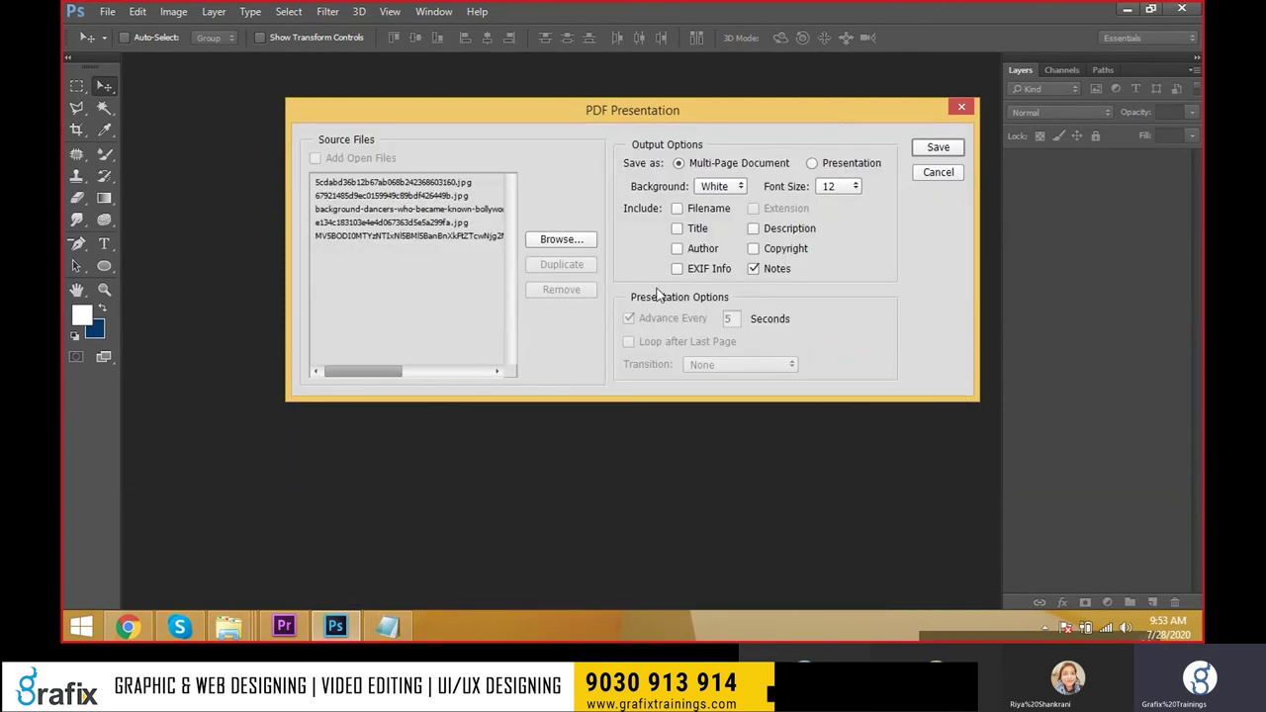
# Include file names, keep Multi-Page Document output, and save the PDF to the Desktop.
pyautogui.click(681, 210)
pyautogui.click(814, 166)
pyautogui.click(766, 166)
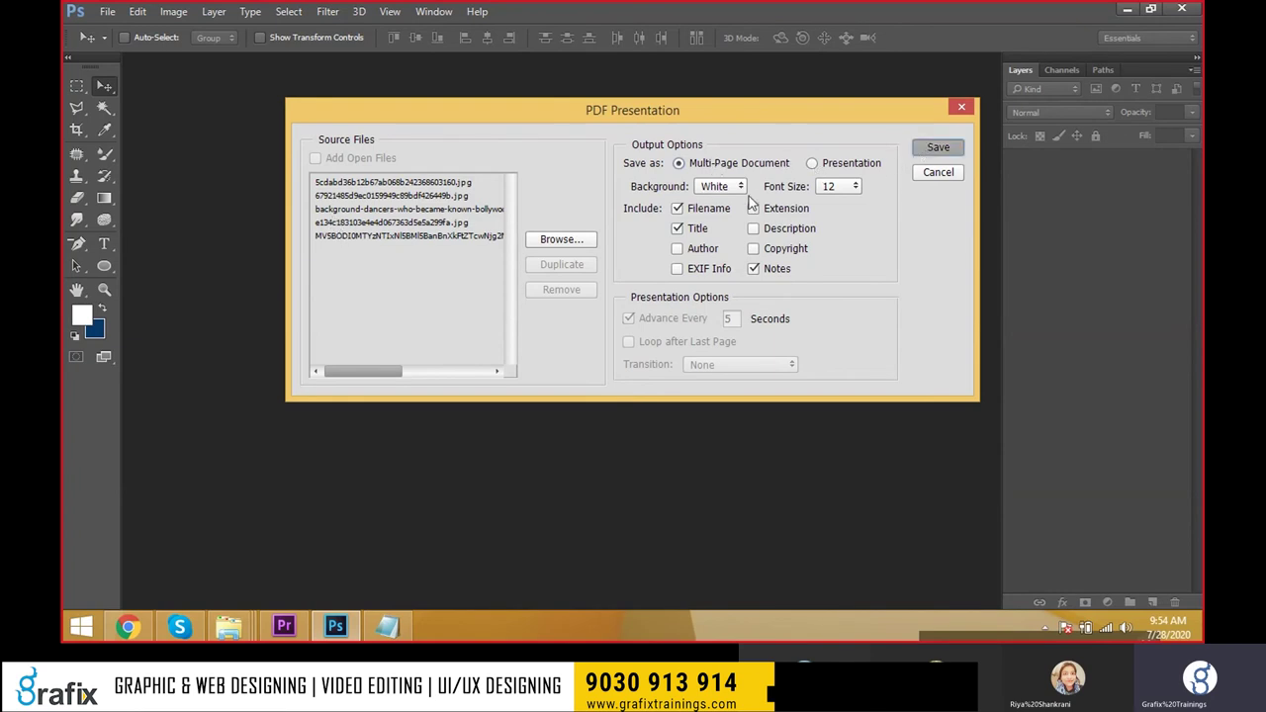
pyautogui.click(935, 150)
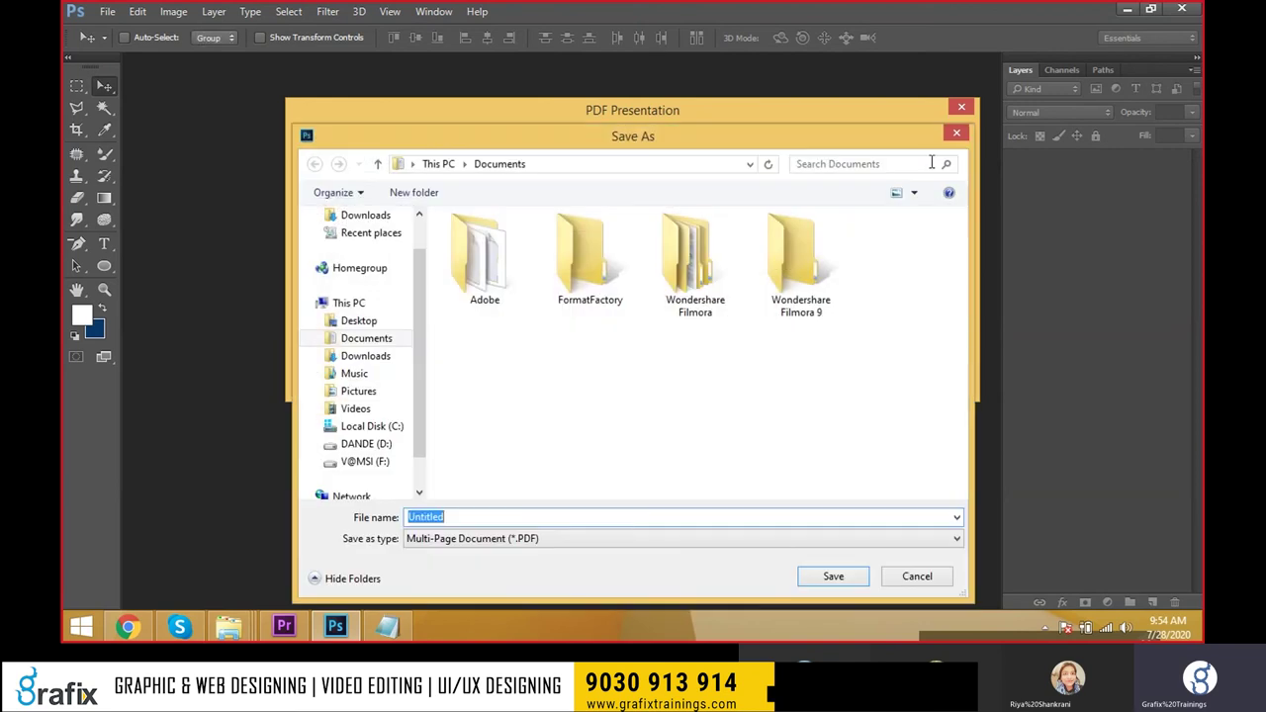
pyautogui.click(374, 330)
pyautogui.click(843, 579)
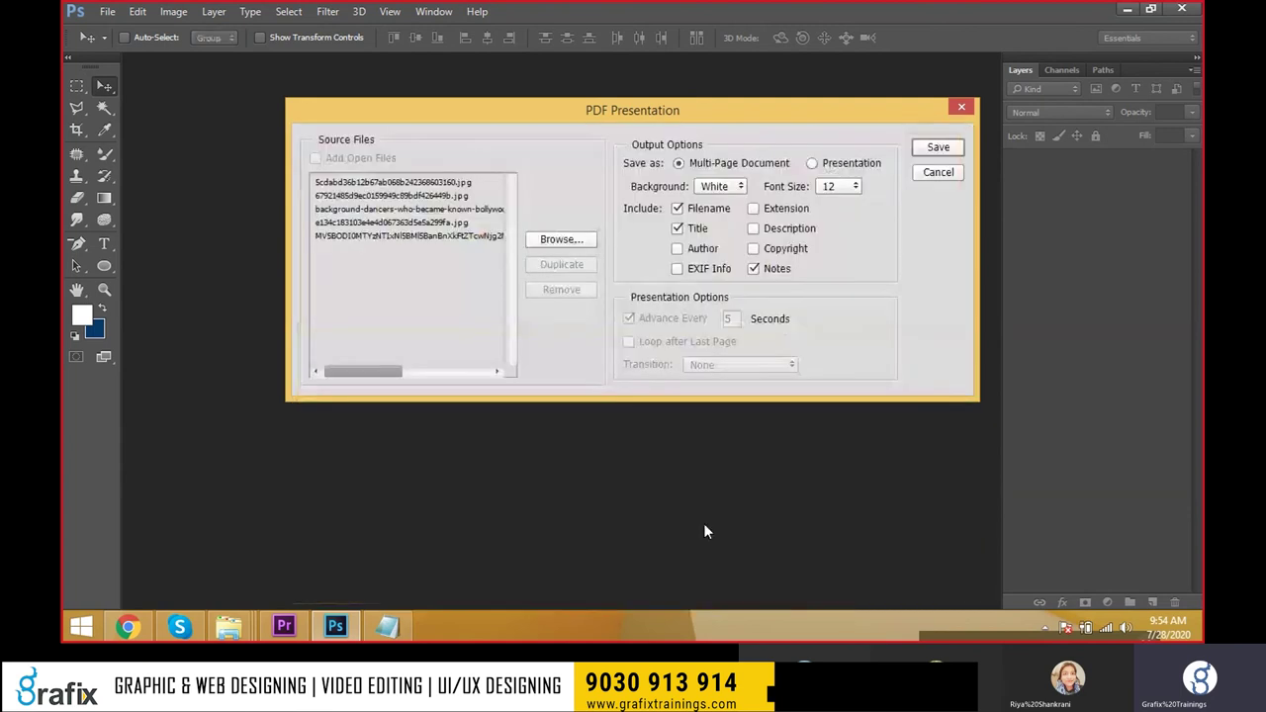
pyautogui.click(805, 501)
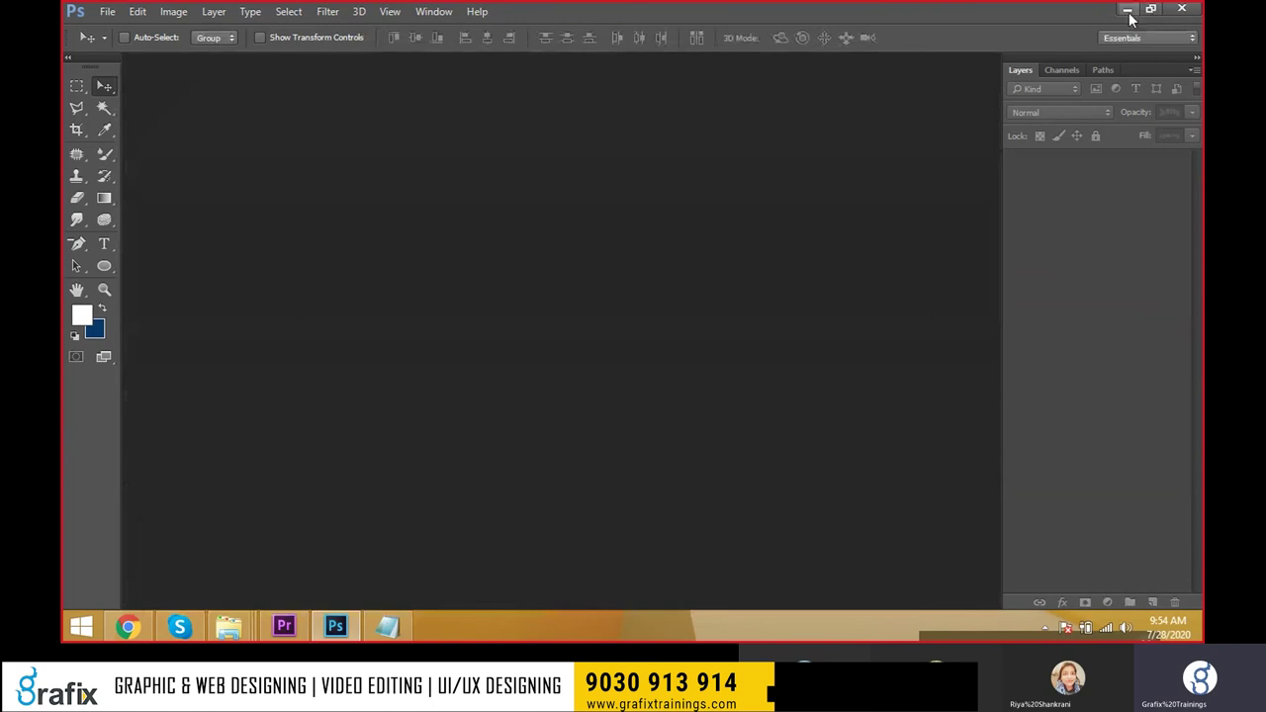
pyautogui.click(1128, 10)
# Open Untitled.pdf from the desktop, scroll through its five pages, then close Reader.
pyautogui.click(1127, 10)
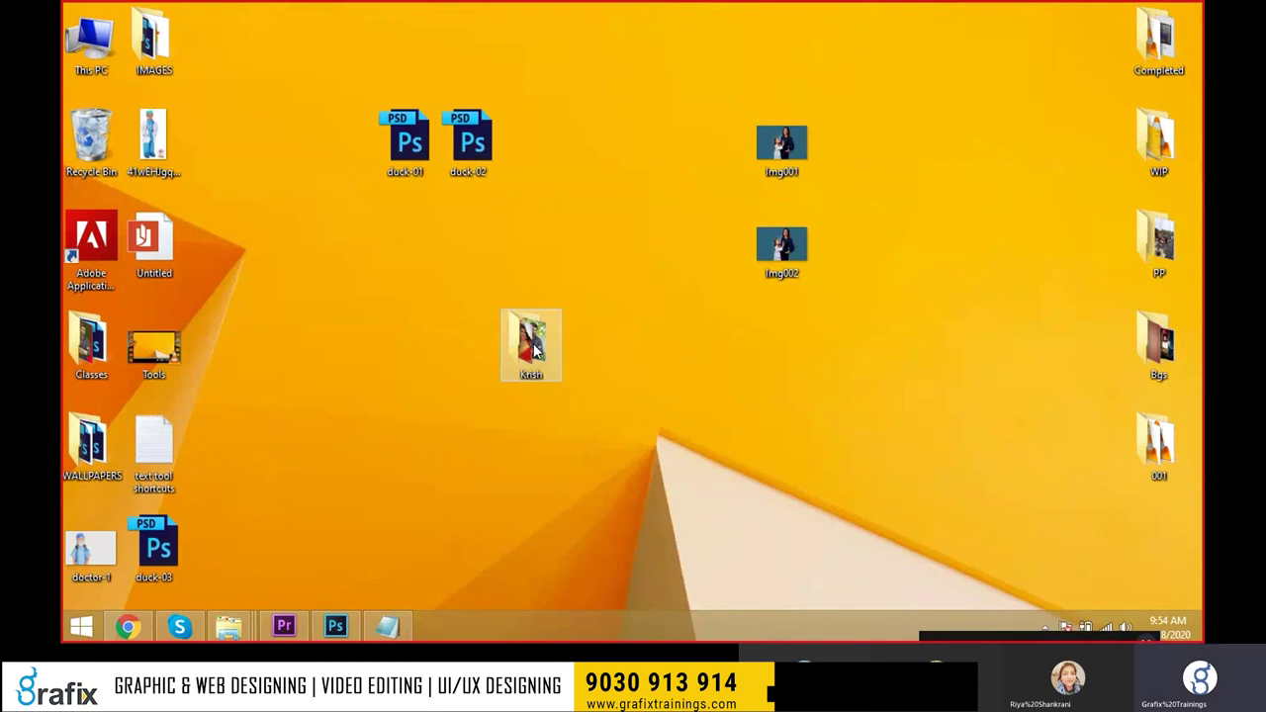
pyautogui.doubleClick(172, 249)
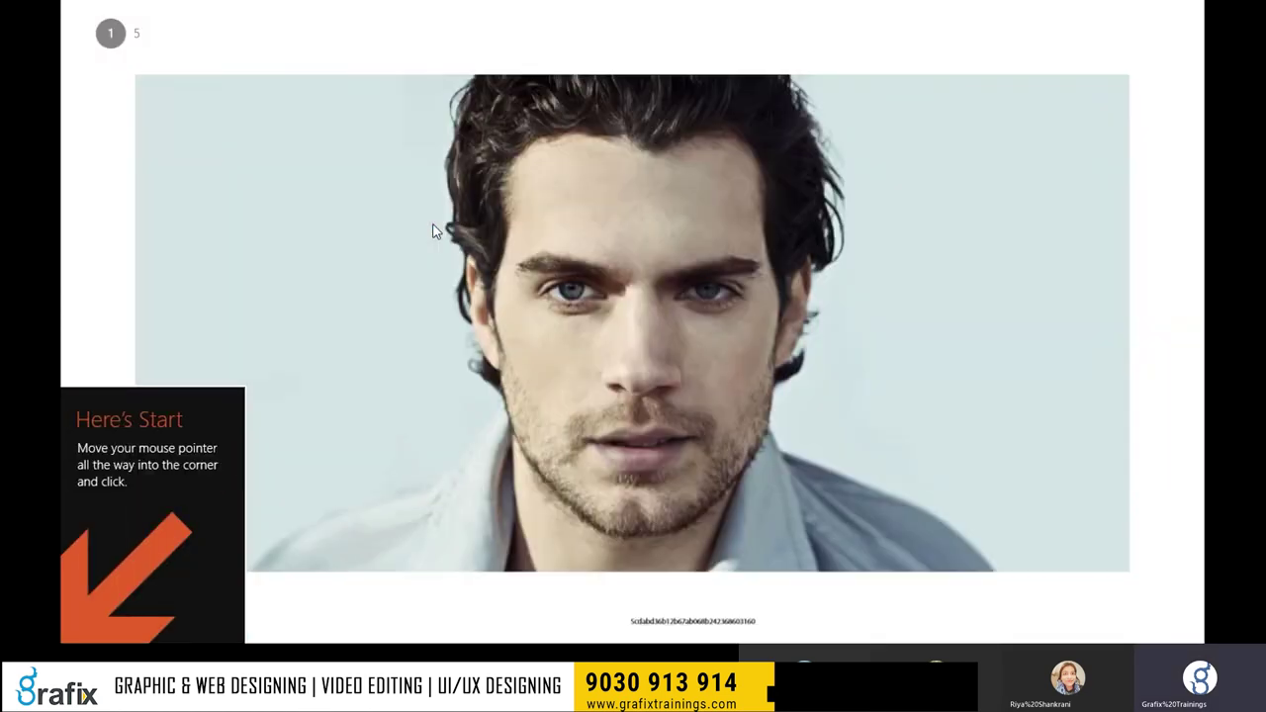
pyautogui.scroll(-1, 435, 229)
pyautogui.click(426, 201)
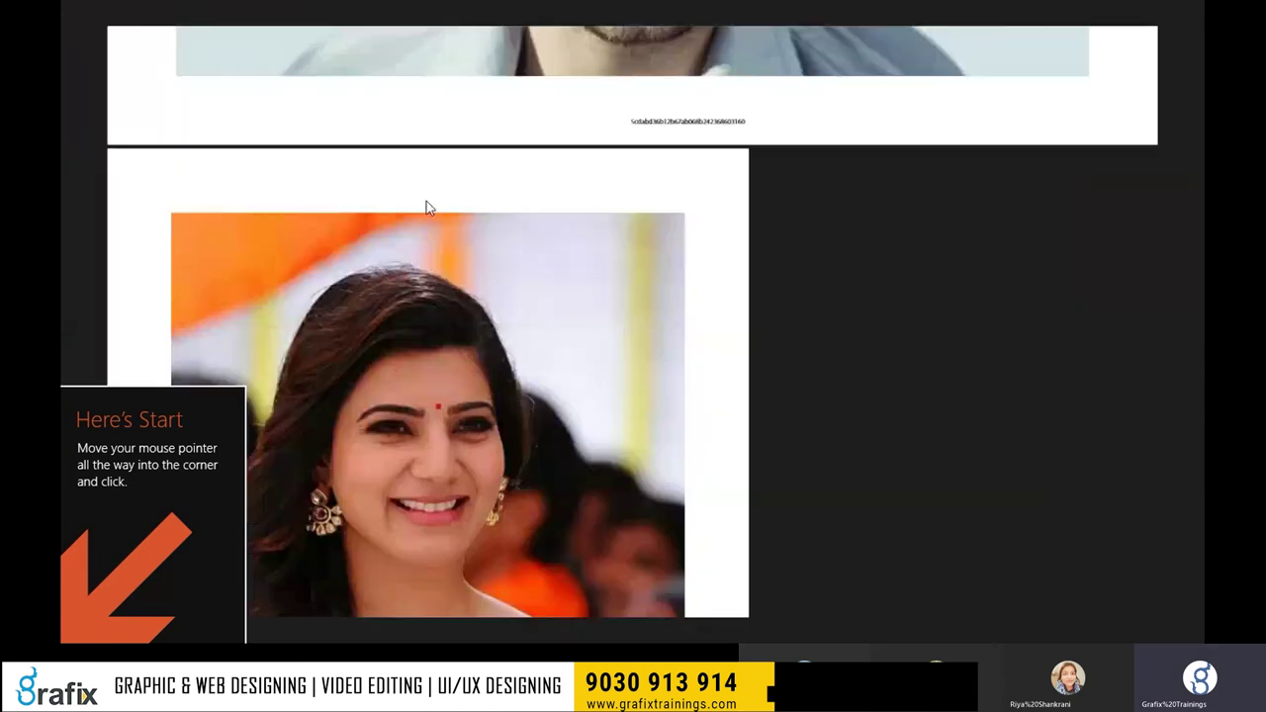
pyautogui.scroll(-2, 602, 254)
pyautogui.scroll(-5, 602, 255)
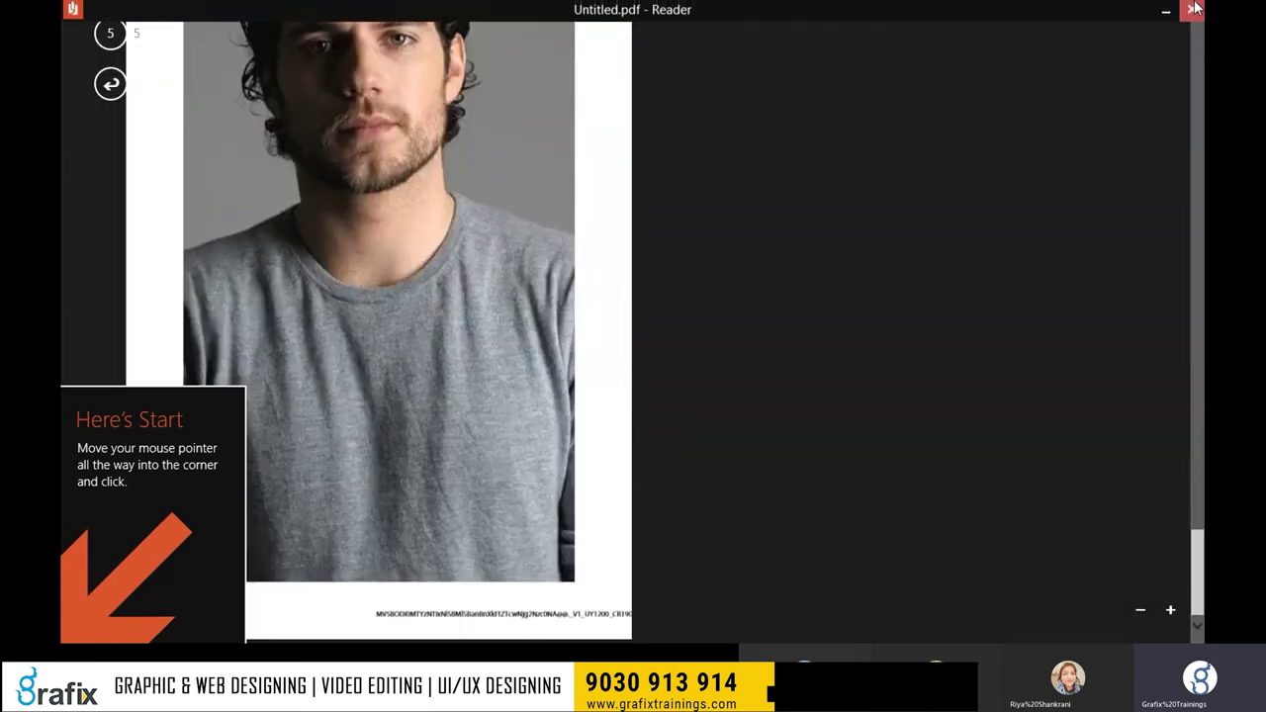
pyautogui.click(1172, 30)
# Open the desktop Krish folder, then return to Photoshop's File menu.
pyautogui.doubleClick(530, 341)
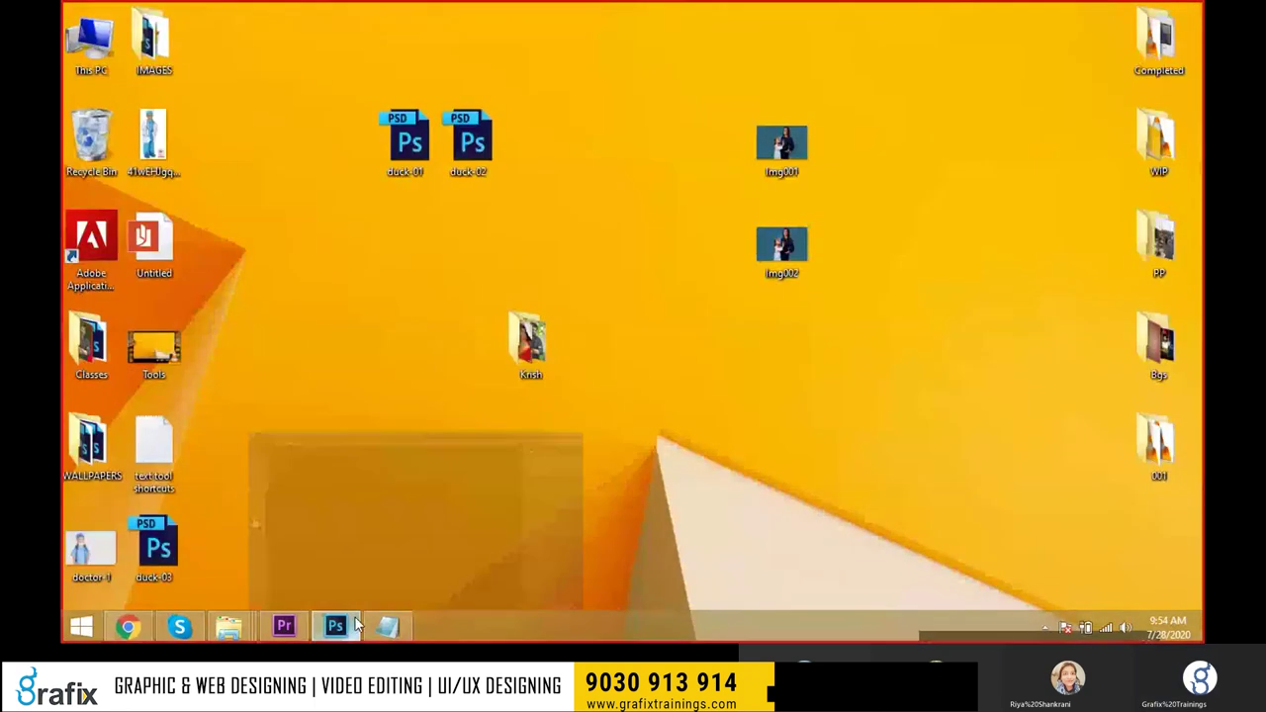
pyautogui.click(335, 625)
pyautogui.click(107, 11)
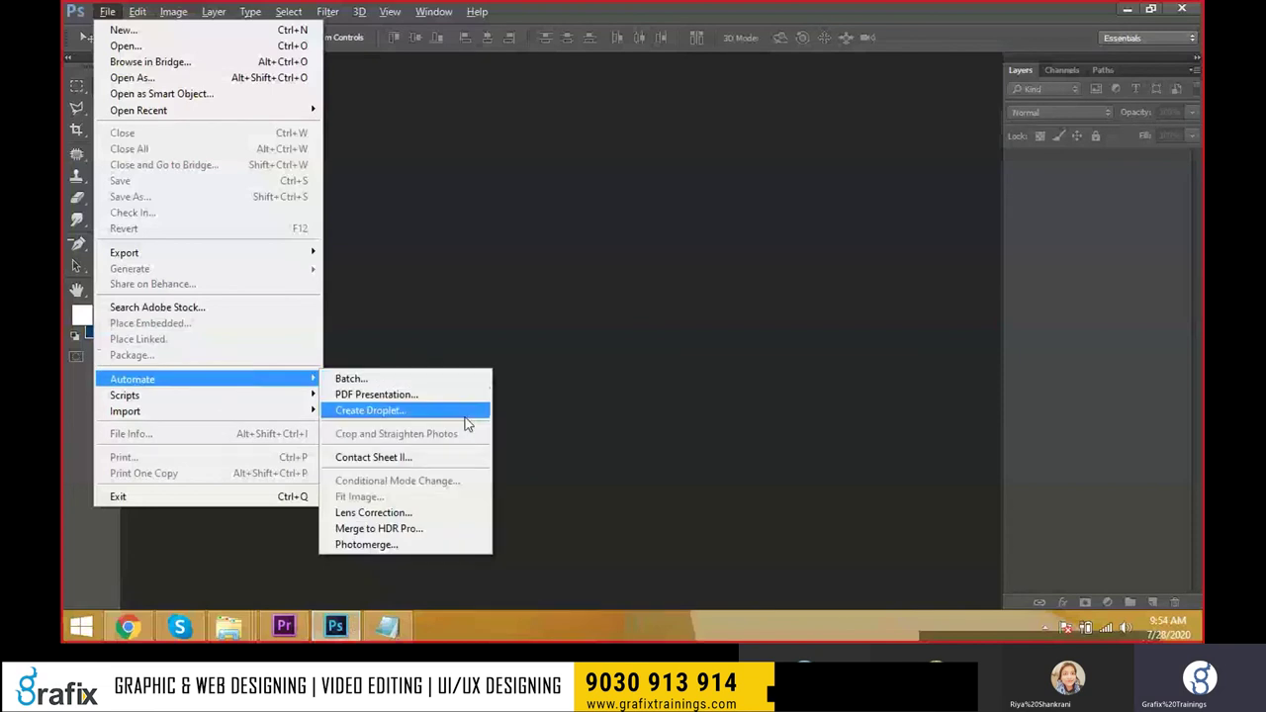
# Open the scanned letter 1_xFrTKax5tKxLdGMTU7qUMQ.png from Desktop > IMAGES.
pyautogui.click(656, 374)
pyautogui.doubleClick(655, 374)
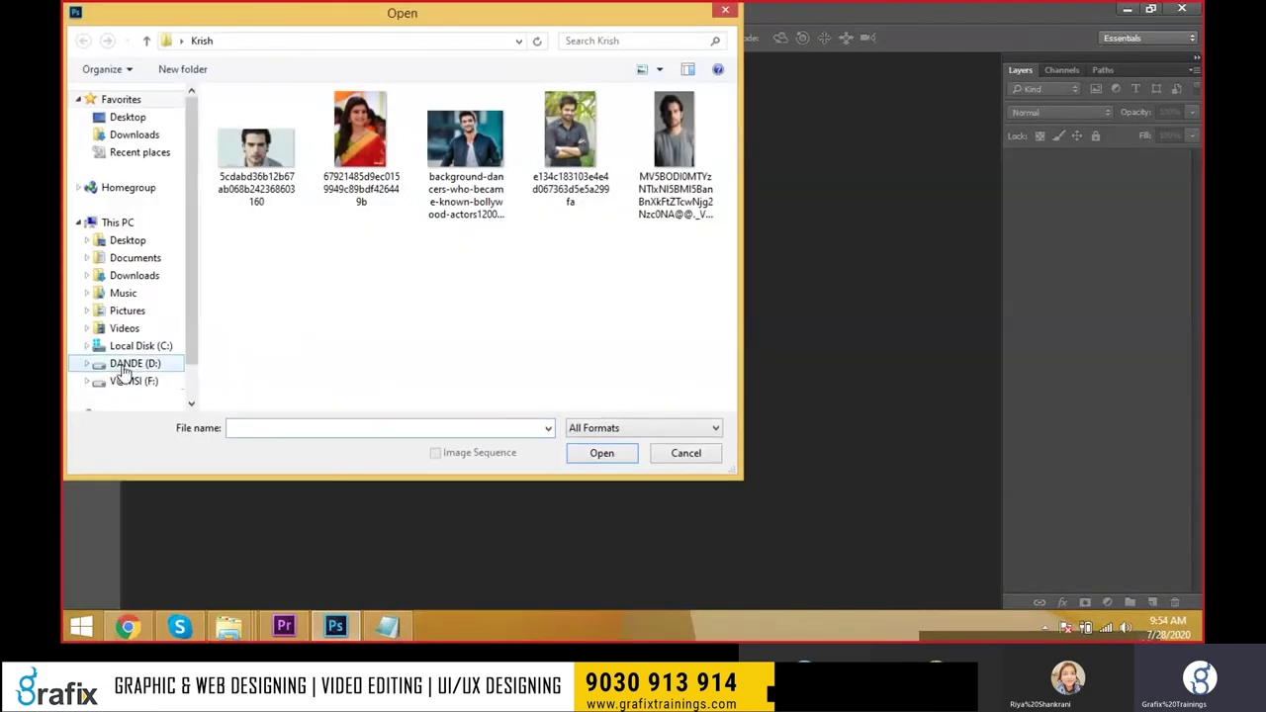
pyautogui.click(126, 364)
pyautogui.click(137, 241)
pyautogui.click(357, 237)
pyautogui.scroll(-1, 436, 267)
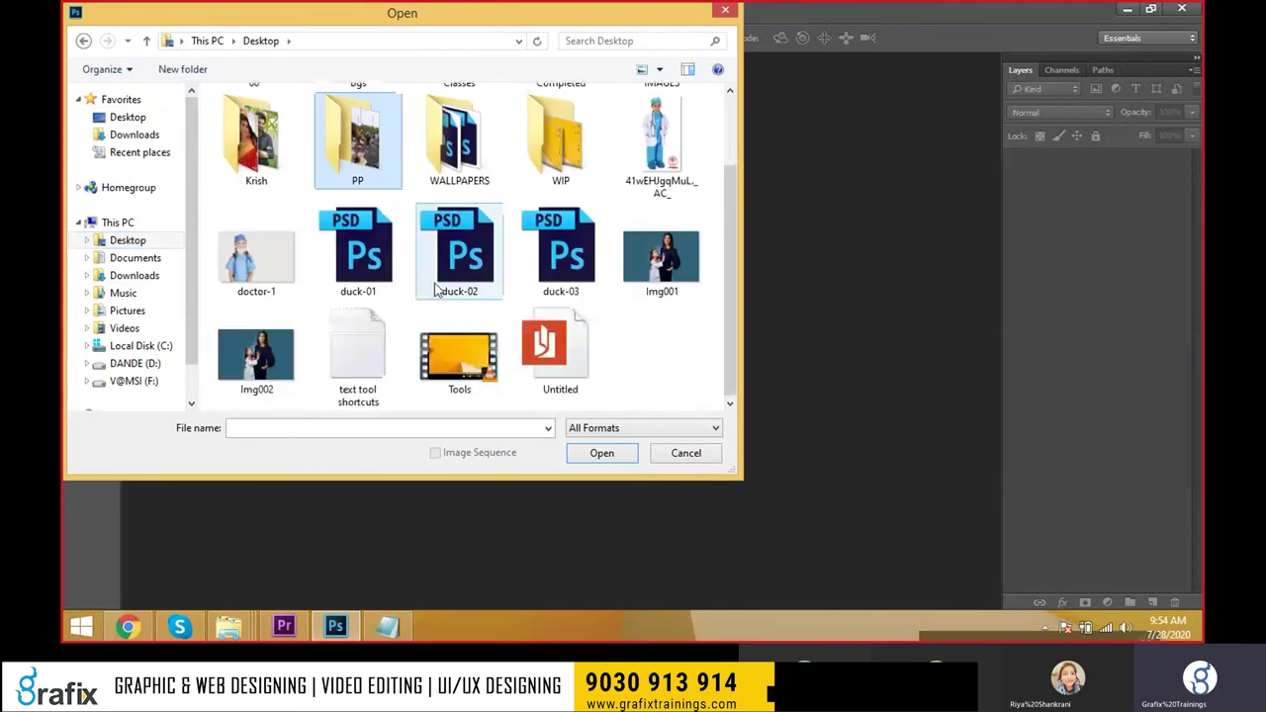
pyautogui.scroll(1, 545, 278)
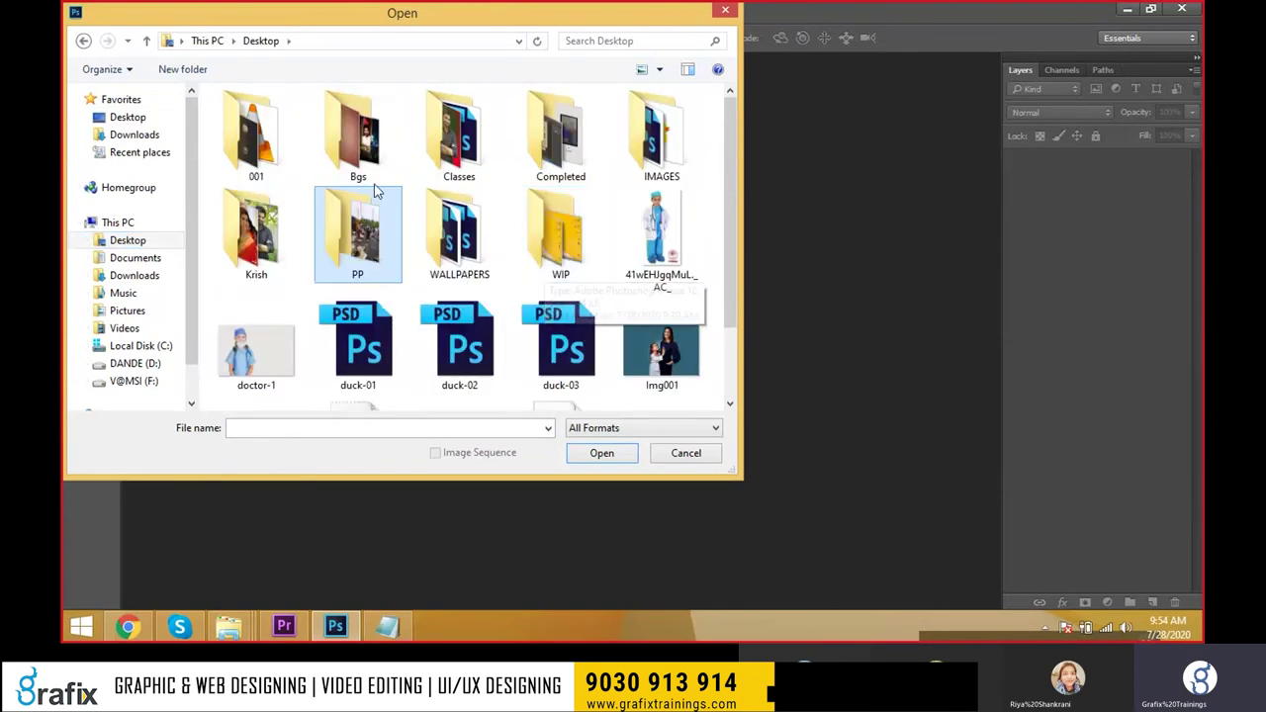
pyautogui.doubleClick(661, 134)
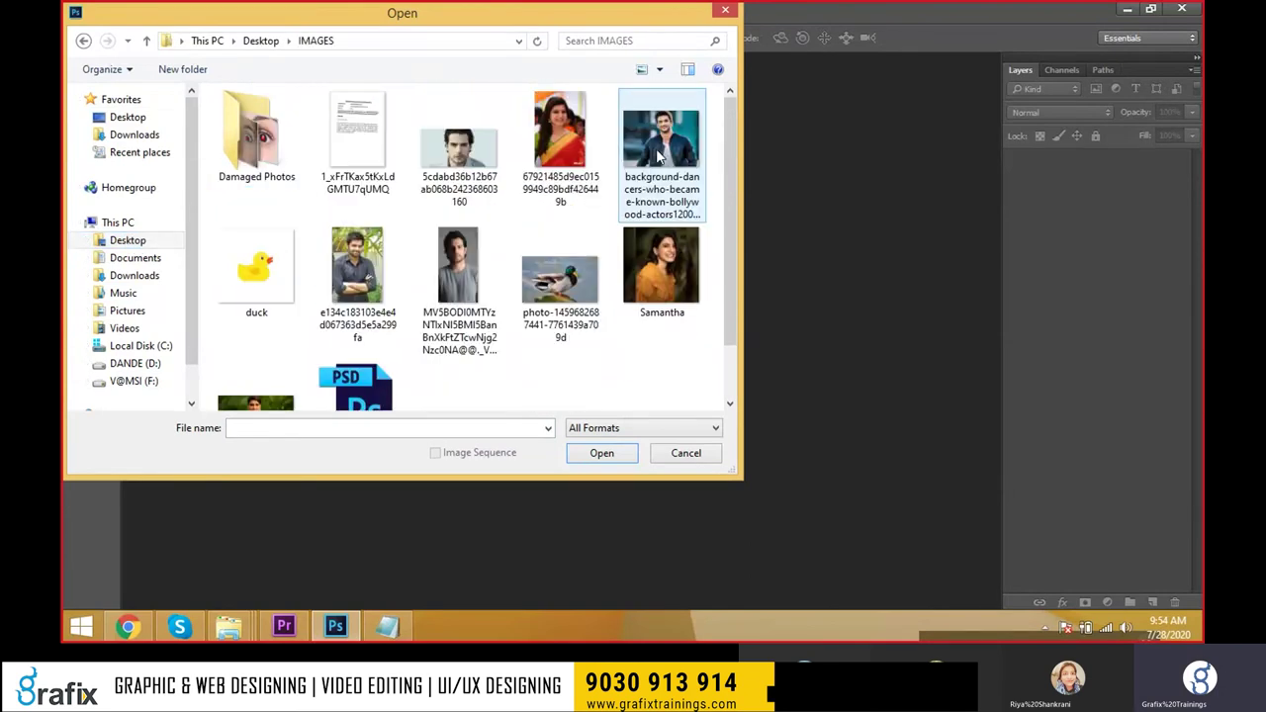
pyautogui.click(332, 99)
pyautogui.doubleClick(332, 99)
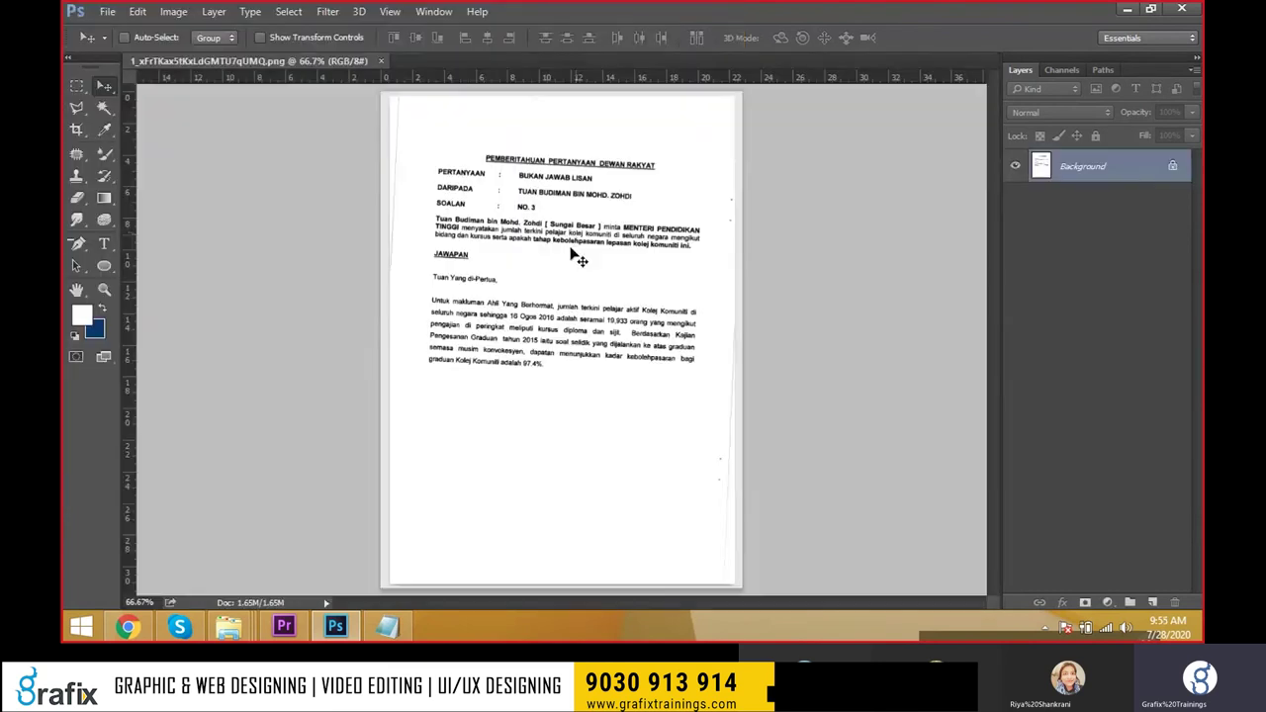
# Run Crop and Straighten Photos on the scan to produce a straightened copy.
pyautogui.click(107, 11)
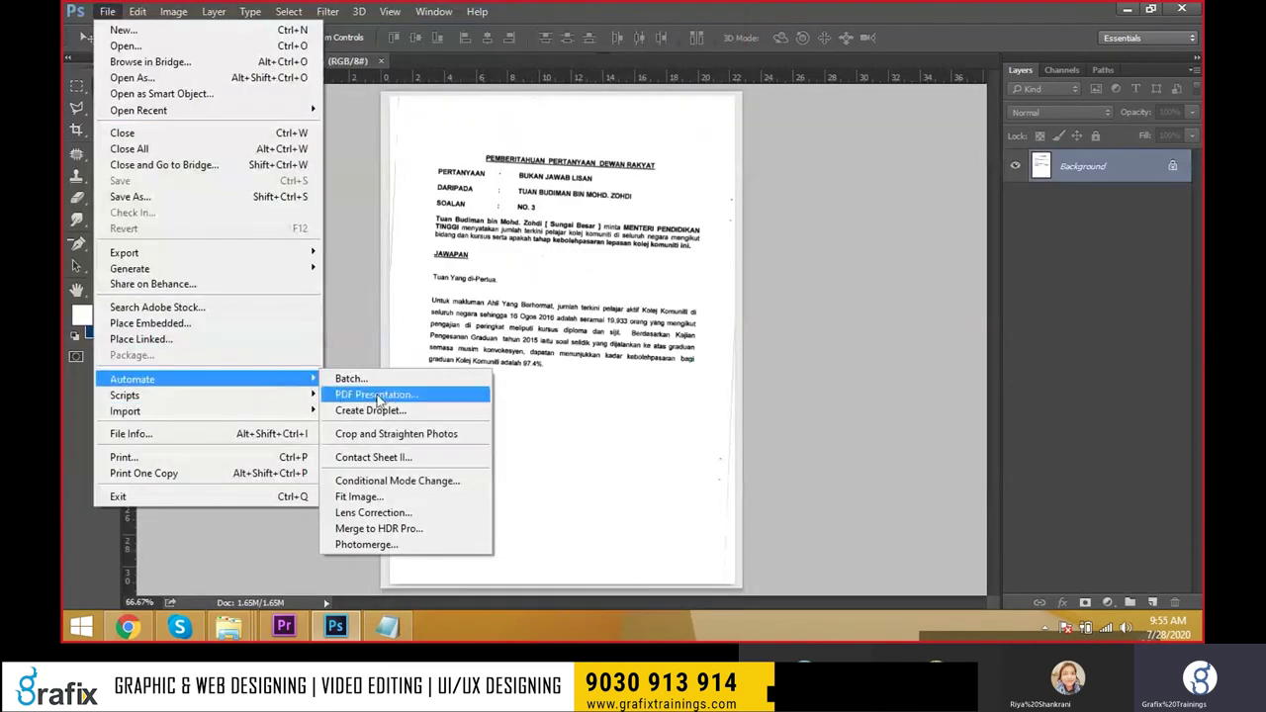
pyautogui.click(390, 435)
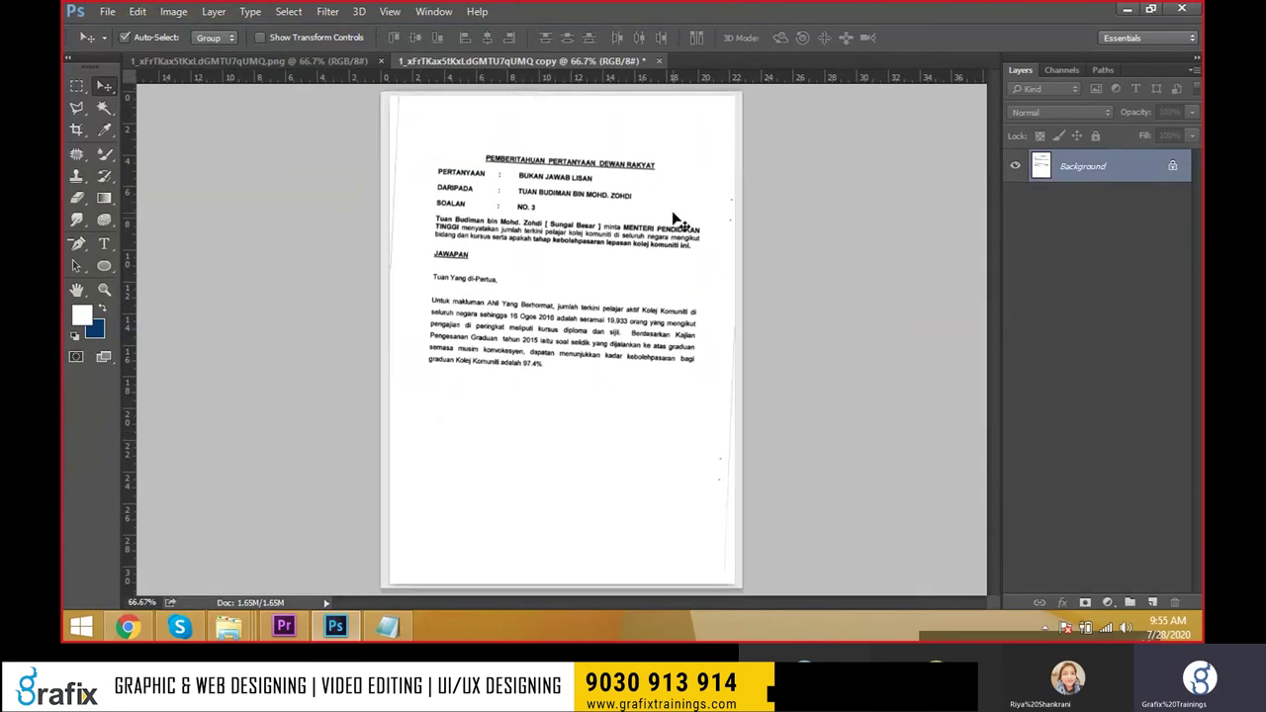
pyautogui.scroll(2, 417, 114)
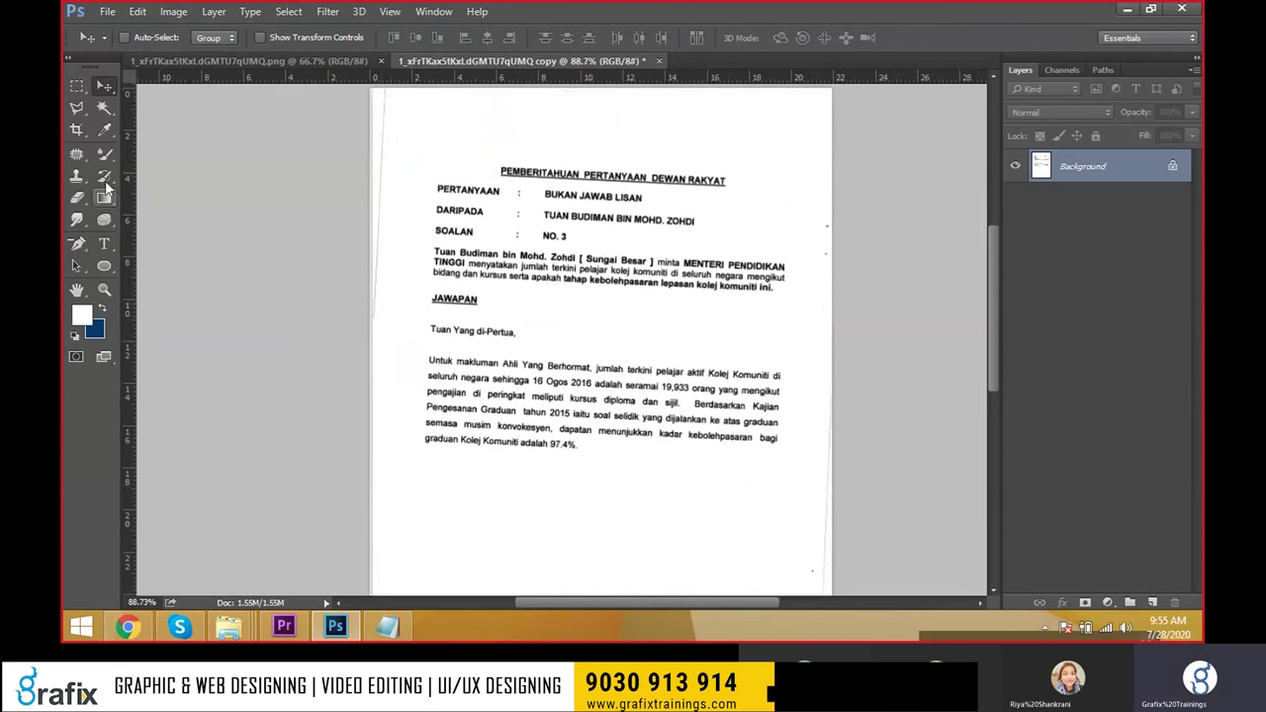
pyautogui.rightClick(105, 148)
pyautogui.click(178, 178)
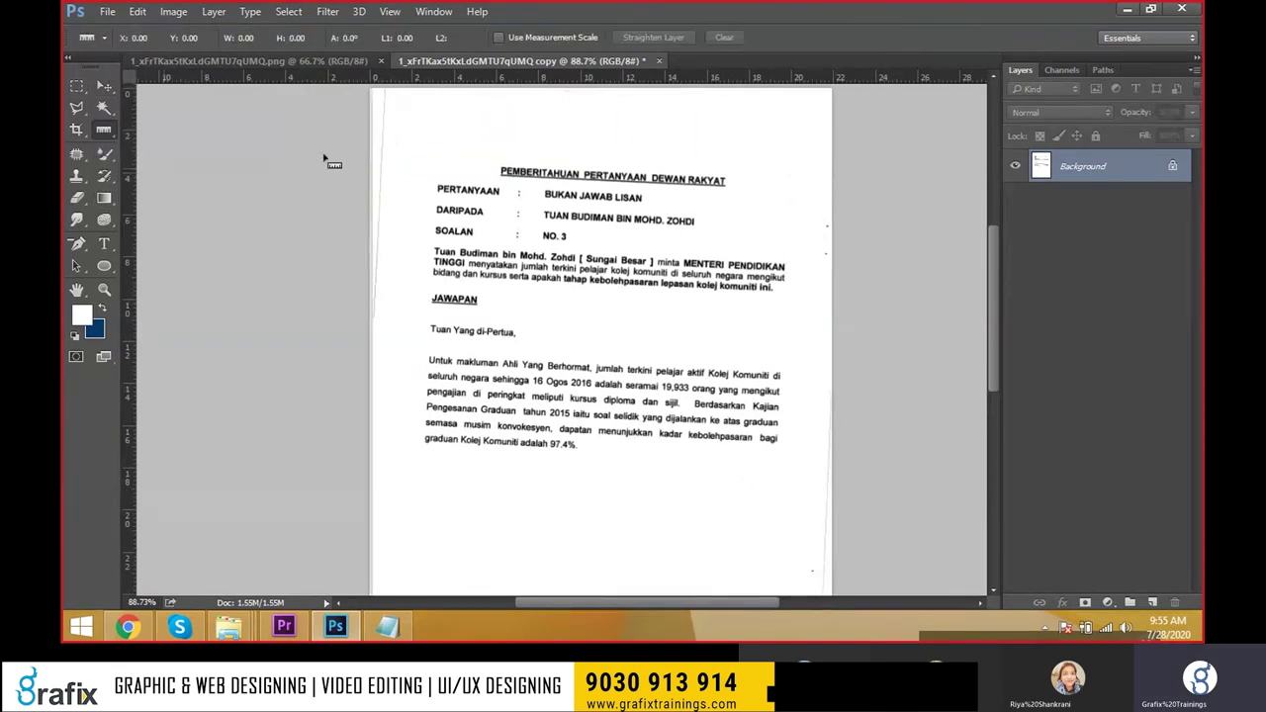
pyautogui.scroll(1, 643, 173)
pyautogui.scroll(1, 643, 173)
pyautogui.scroll(1, 643, 173)
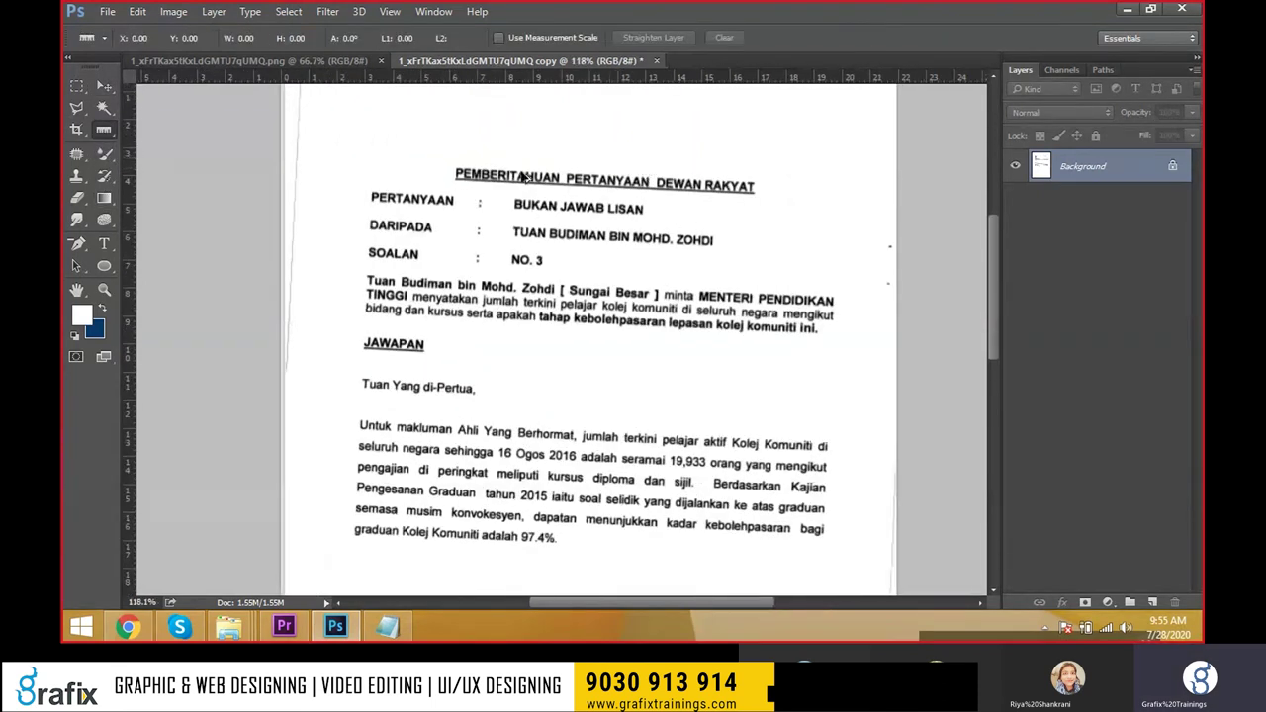
pyautogui.scroll(1, 643, 173)
pyautogui.scroll(1, 502, 208)
pyautogui.moveTo(438, 175); pyautogui.dragTo(874, 198)
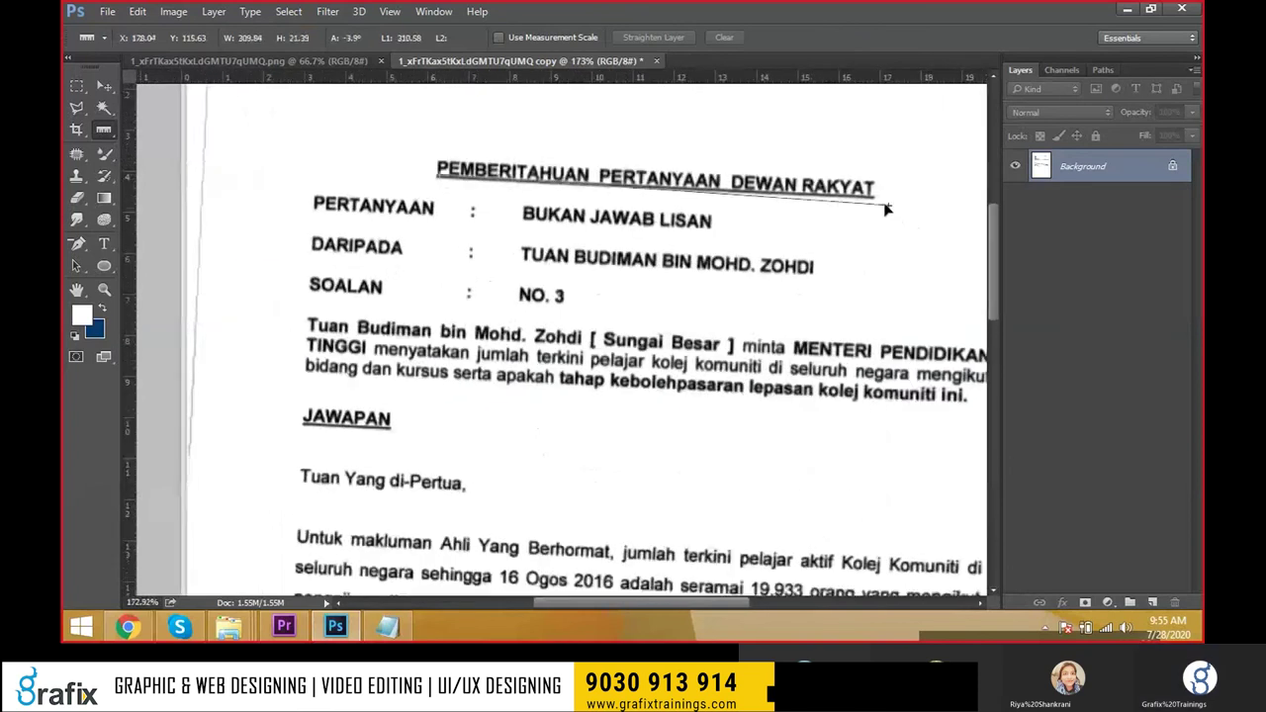
pyautogui.click(215, 10)
pyautogui.click(174, 11)
pyautogui.moveTo(203, 164)
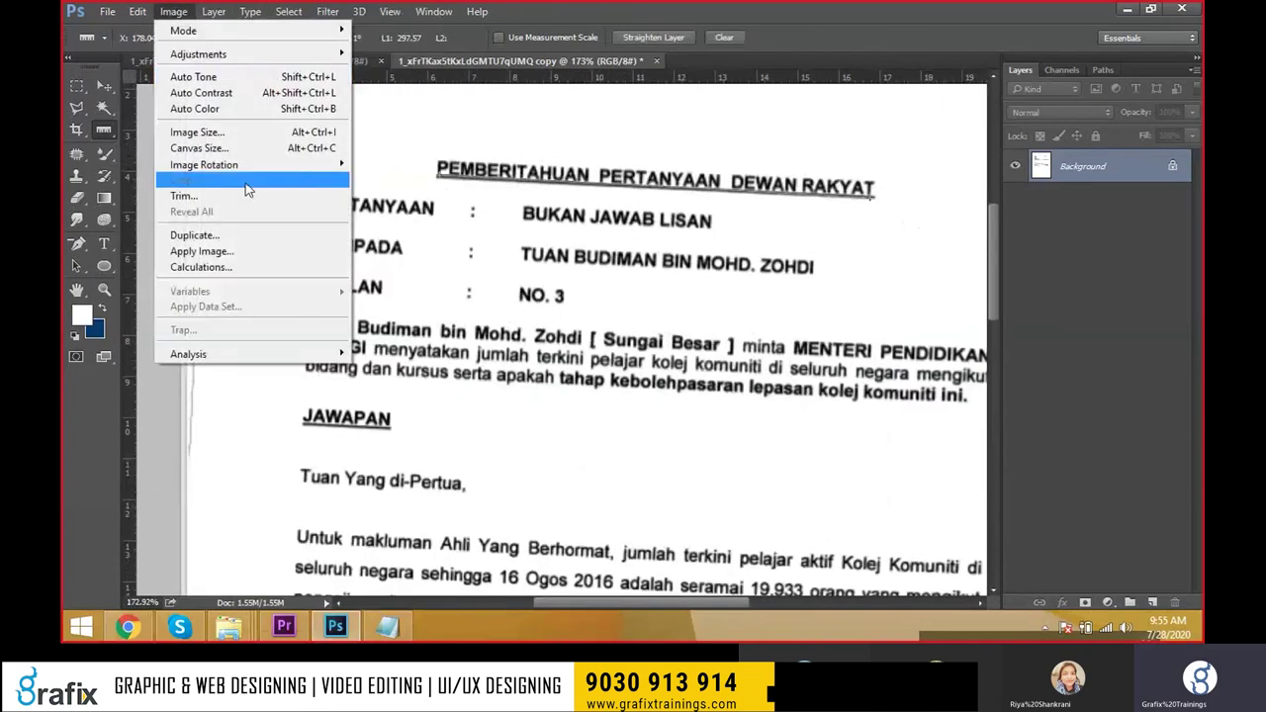
pyautogui.click(390, 212)
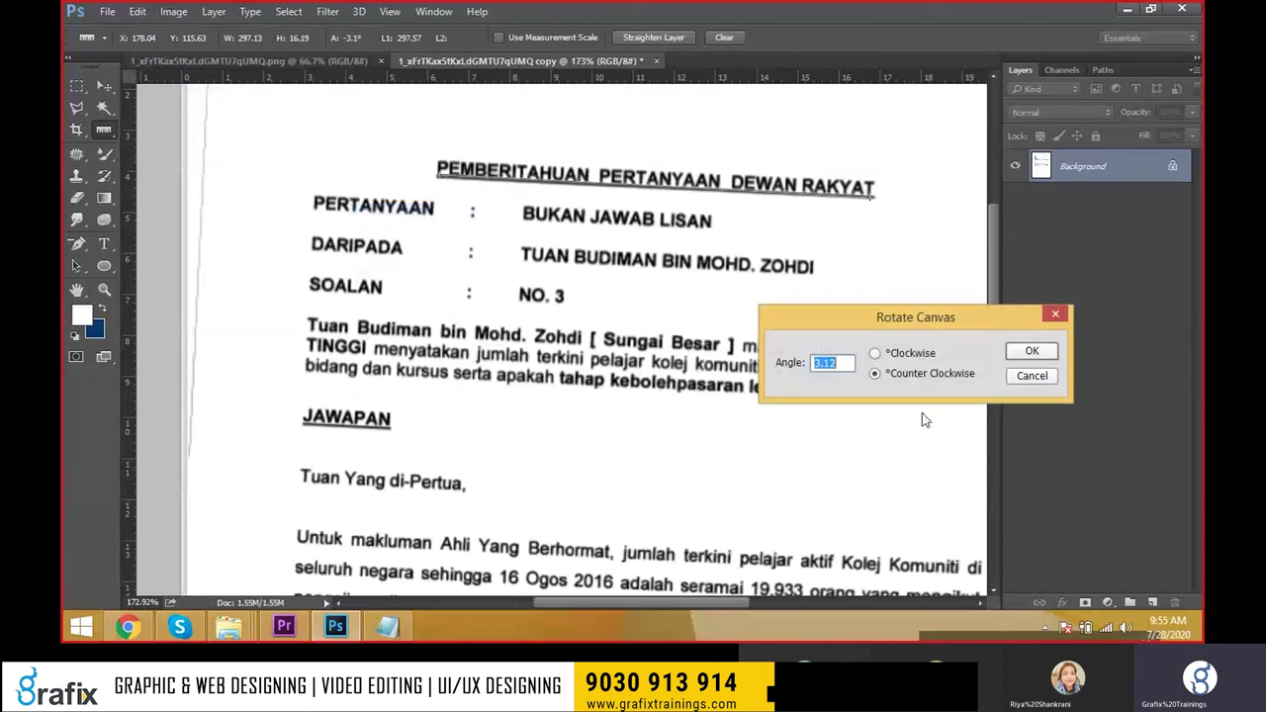
pyautogui.click(1024, 353)
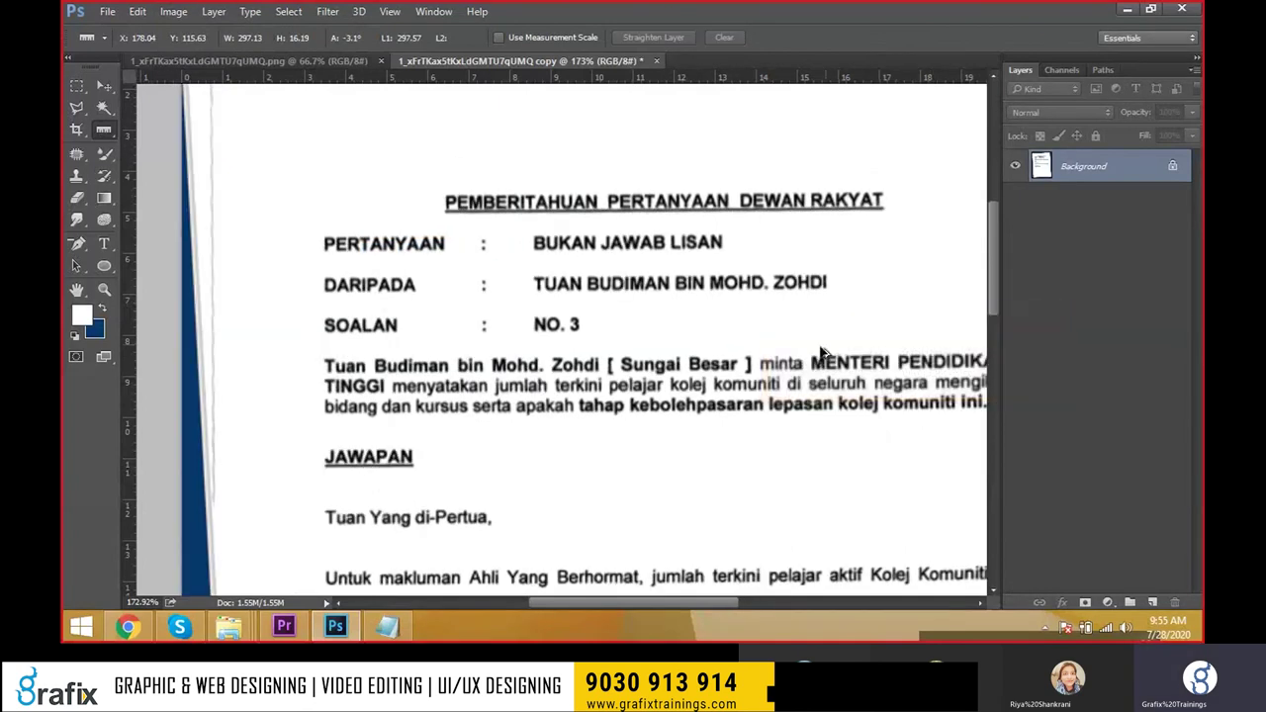
pyautogui.hotkey('ctrl', '0')
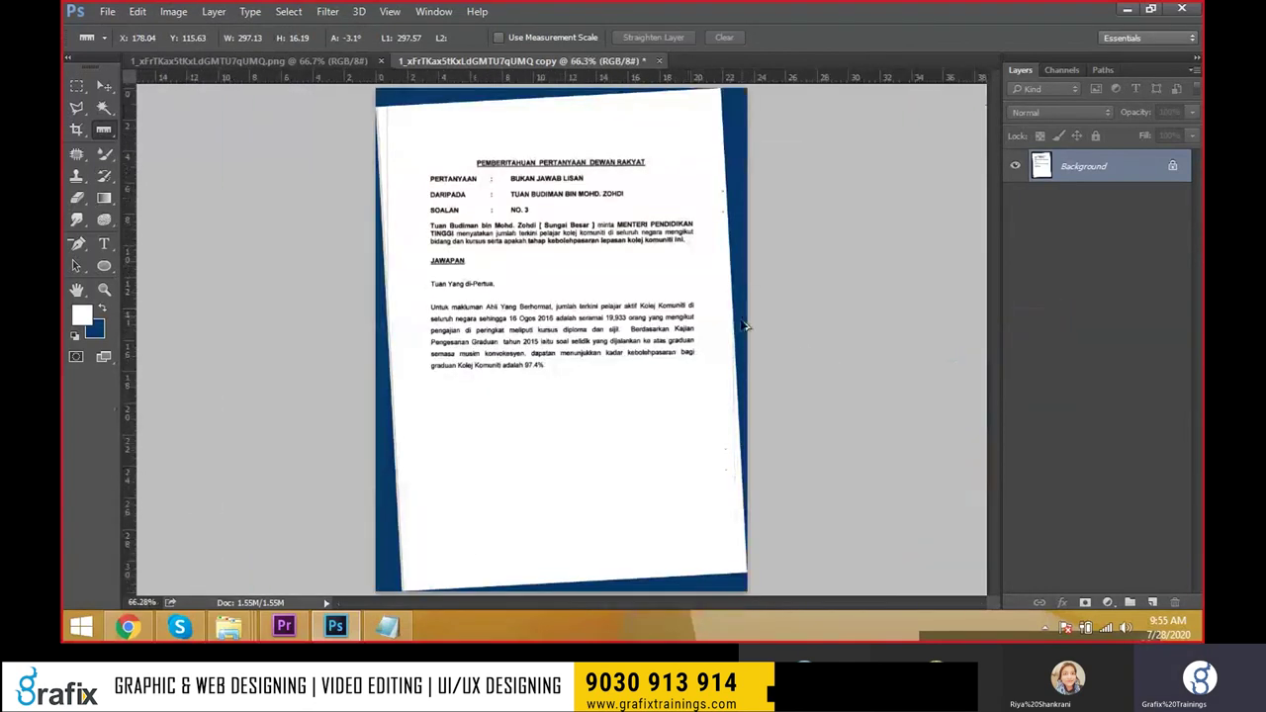
pyautogui.press('c')
pyautogui.moveTo(358, 113); pyautogui.dragTo(699, 430)
pyautogui.press('Return')
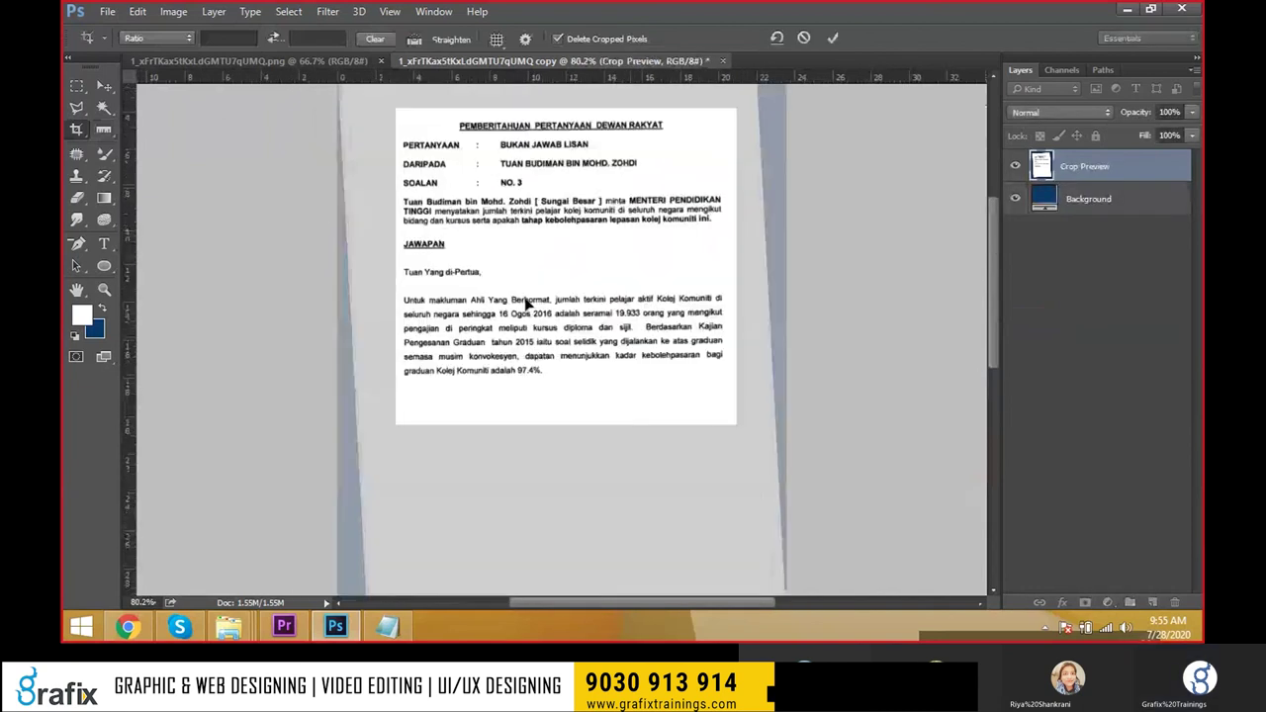
pyautogui.hotkey('ctrl', 'z')
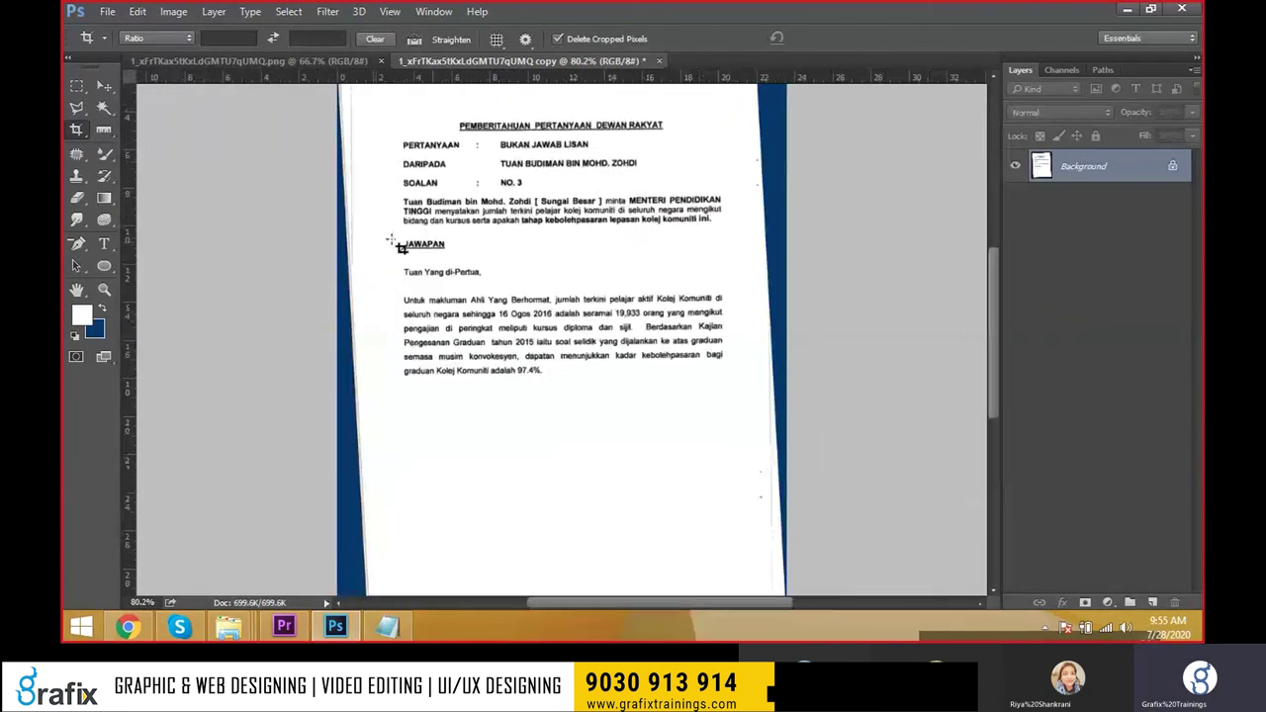
pyautogui.moveTo(388, 92); pyautogui.dragTo(748, 428)
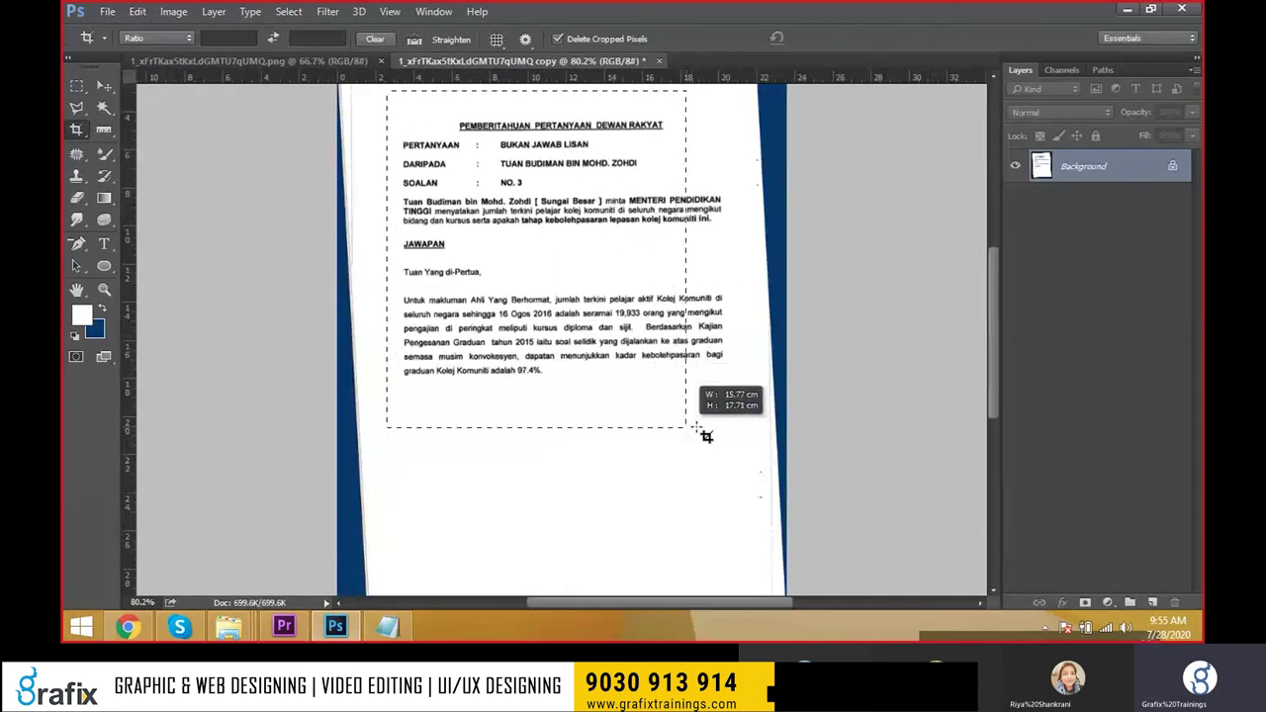
pyautogui.press('Escape')
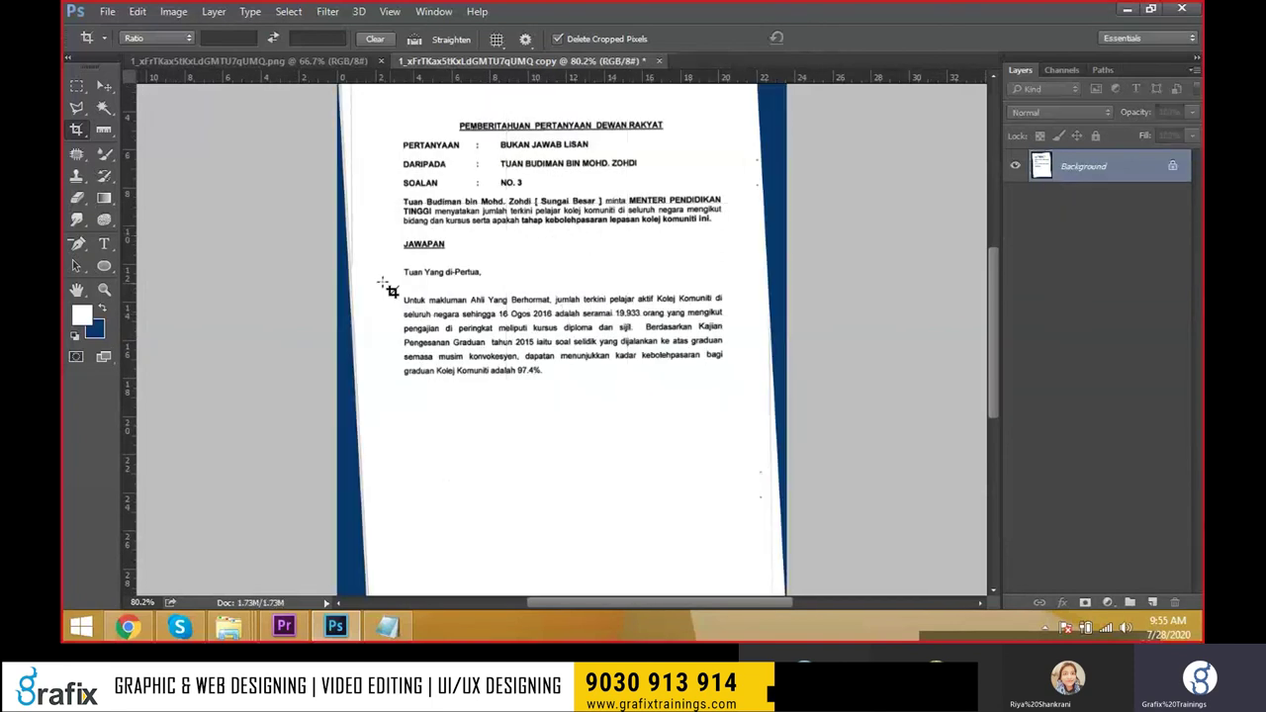
pyautogui.rightClick(81, 135)
pyautogui.click(144, 135)
pyautogui.moveTo(360, 92); pyautogui.dragTo(760, 386)
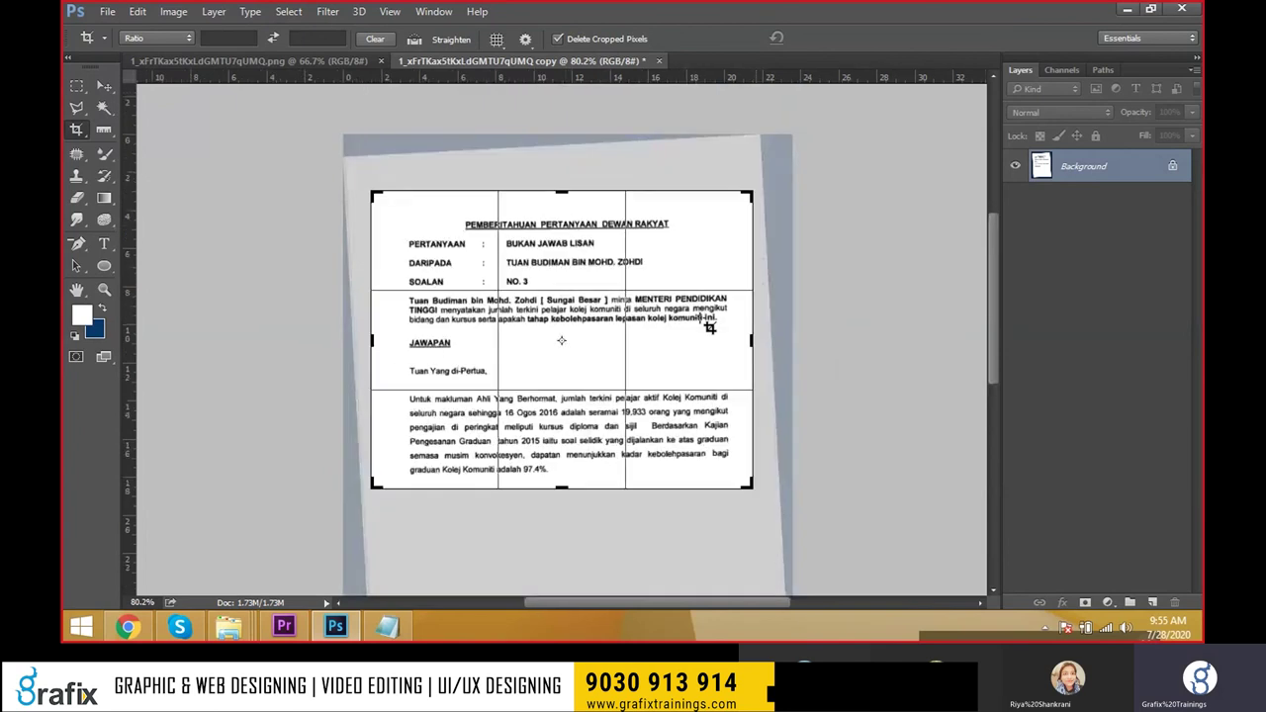
pyautogui.press('Return')
# Start Contact Sheet II with Folder as the source and choose the Desktop photo folder.
pyautogui.click(107, 11)
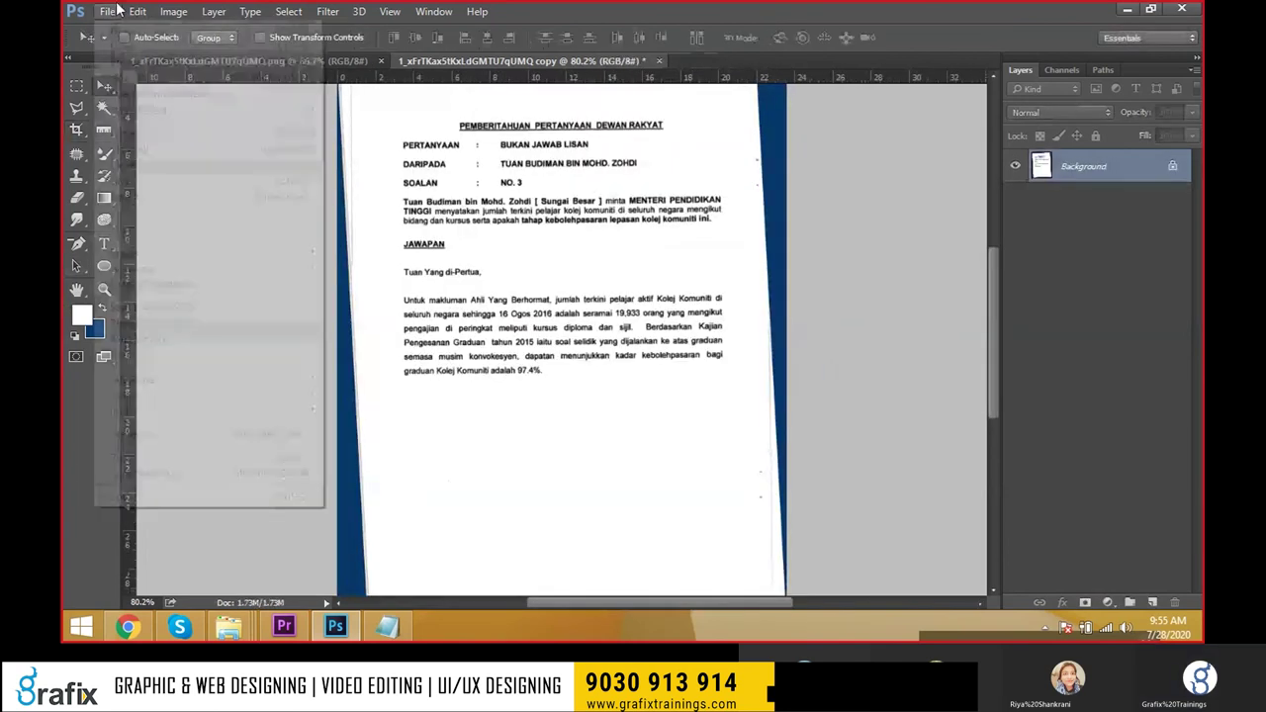
pyautogui.moveTo(133, 379)
pyautogui.click(427, 457)
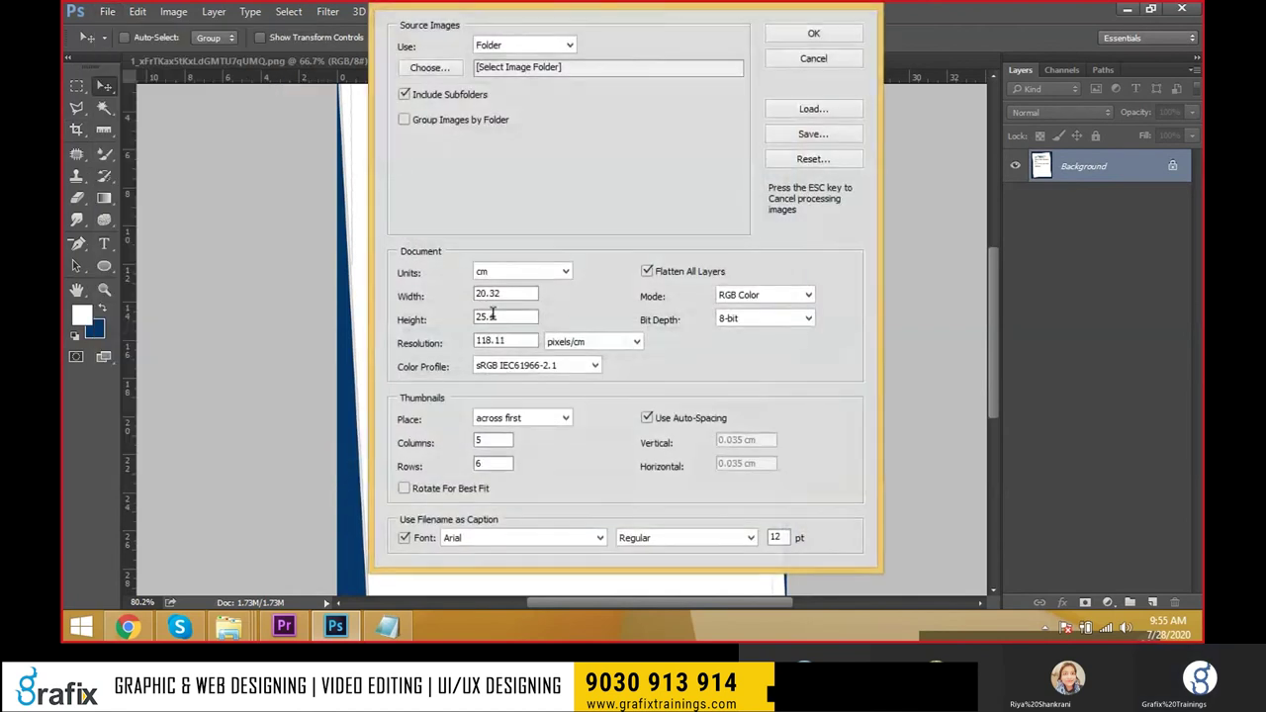
pyautogui.click(552, 44)
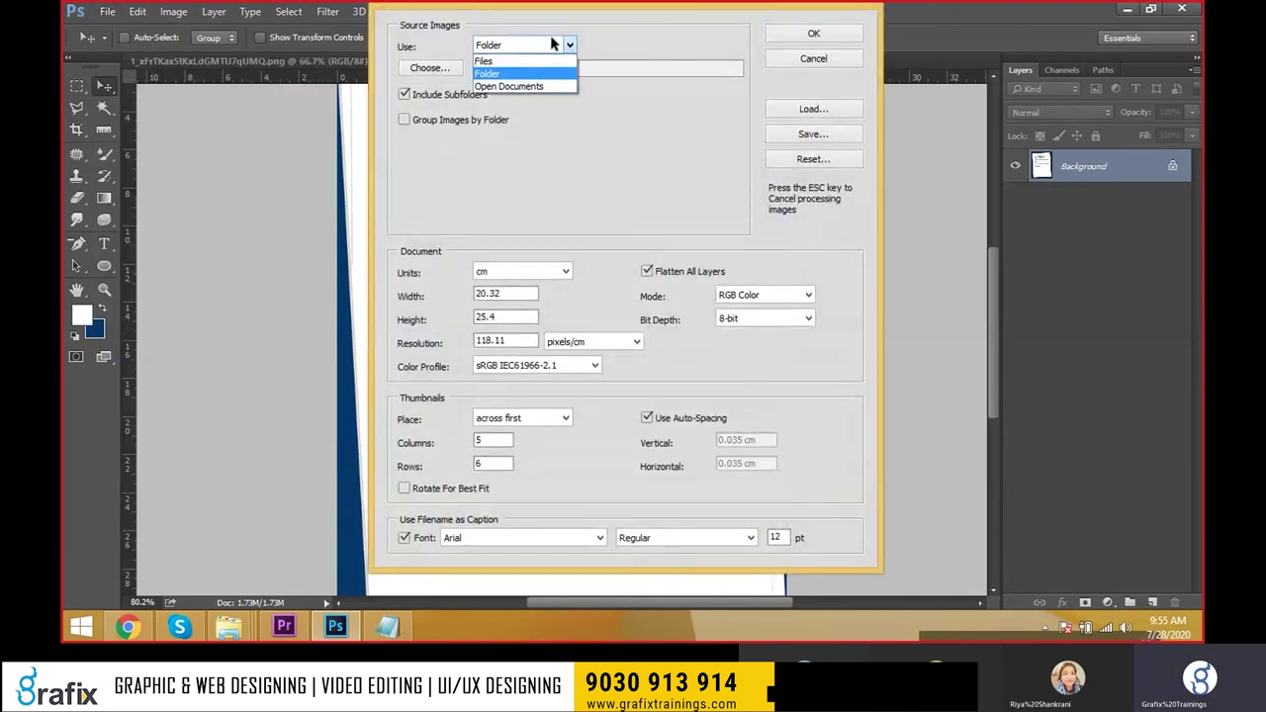
pyautogui.click(516, 73)
pyautogui.click(429, 67)
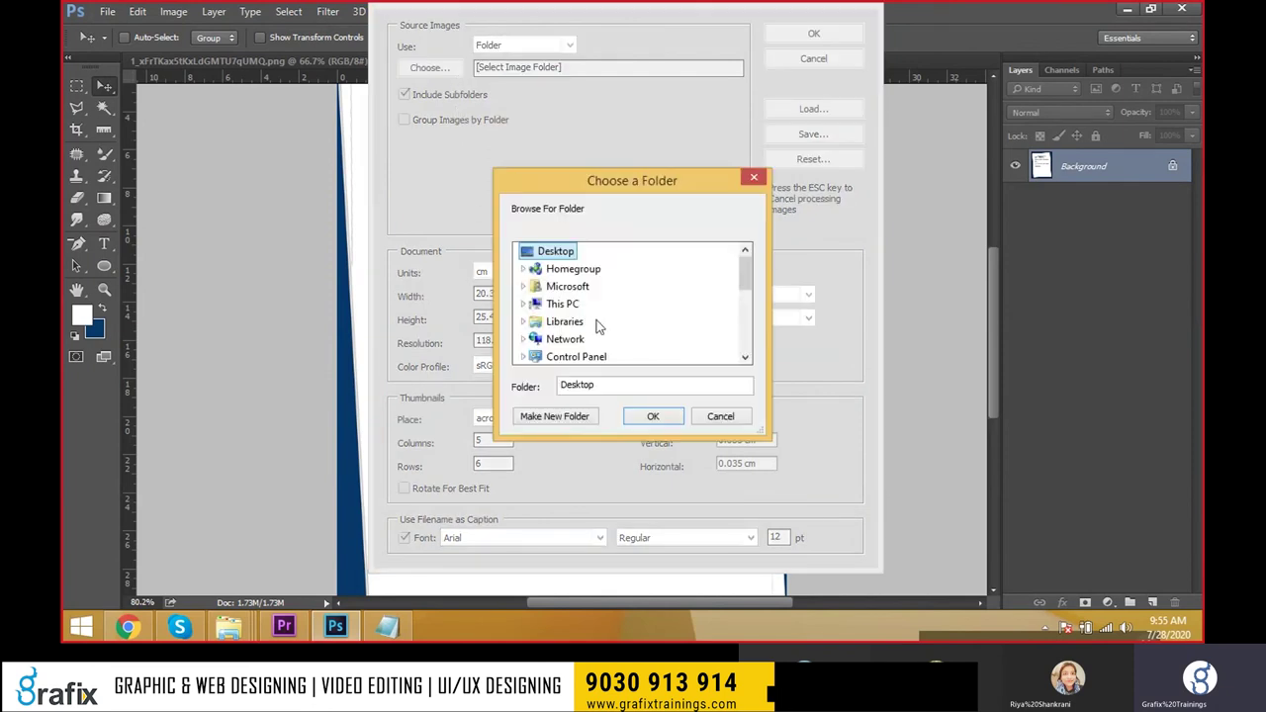
pyautogui.scroll(-5, 589, 327)
pyautogui.click(557, 286)
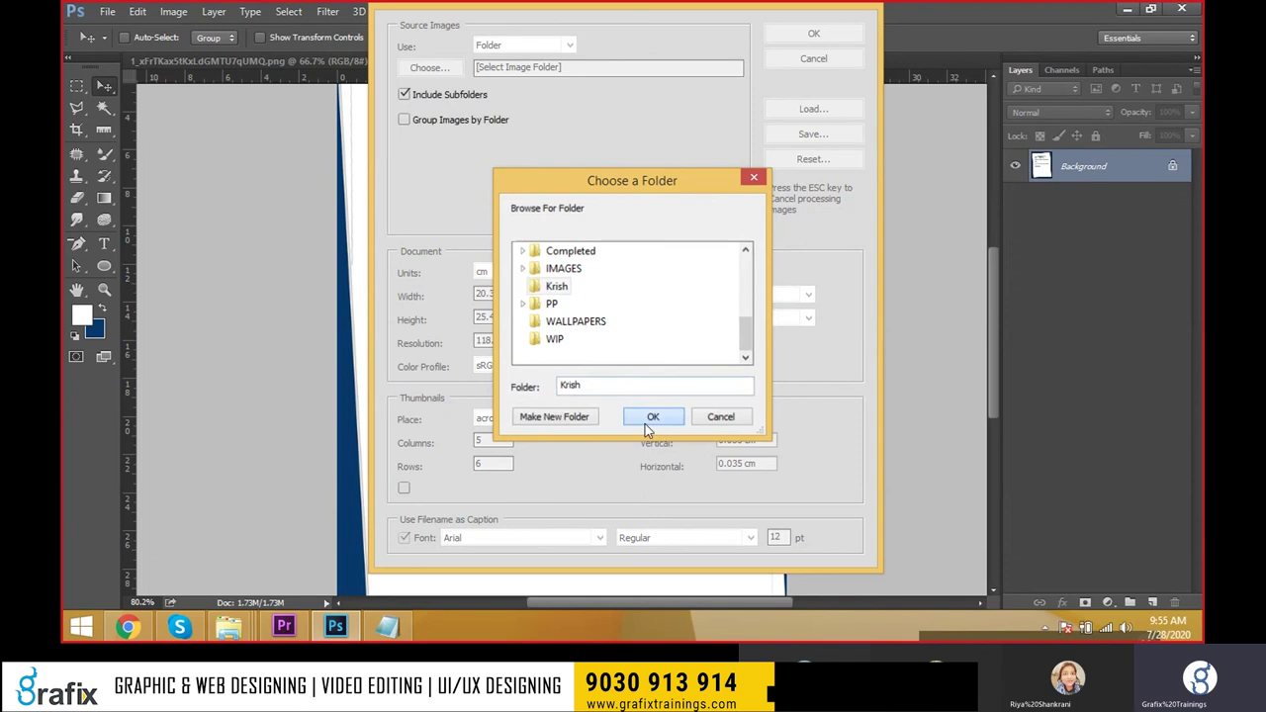
pyautogui.click(650, 417)
# Set the sheet units to inches and generate the ContactSheet-001 document.
pyautogui.moveTo(496, 438); pyautogui.dragTo(462, 449)
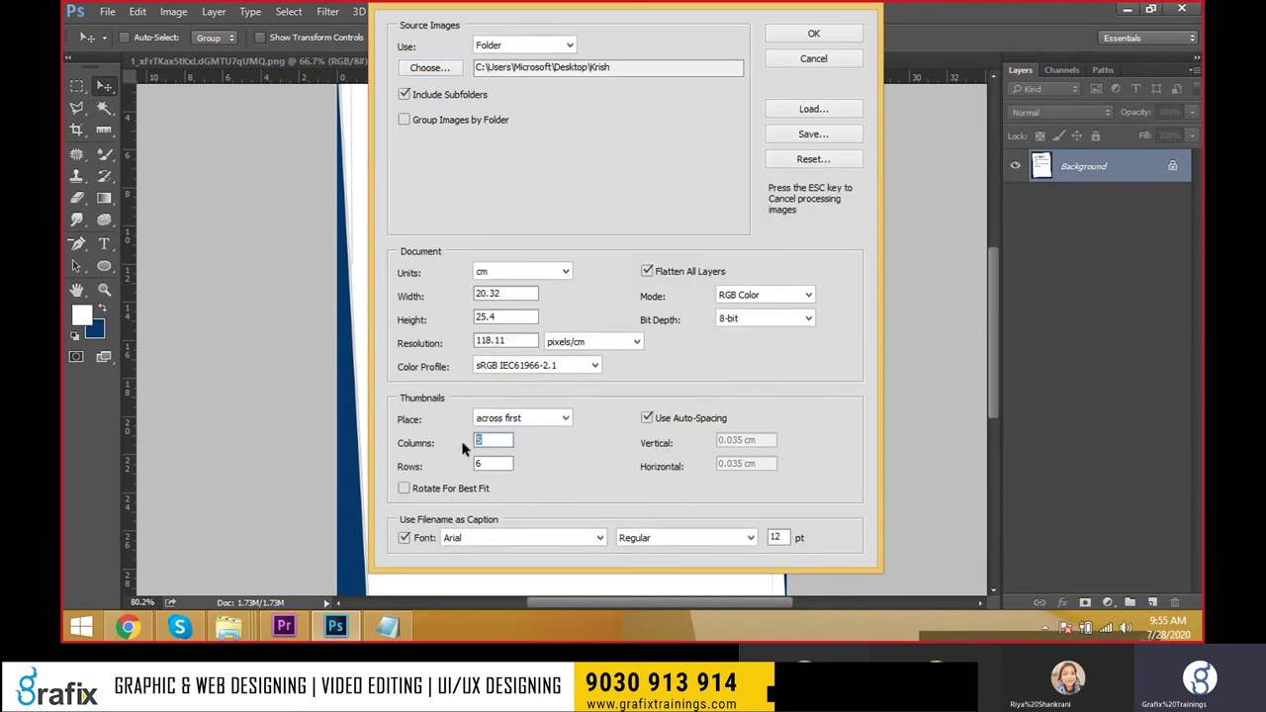
pyautogui.write('5')
pyautogui.press('Tab')
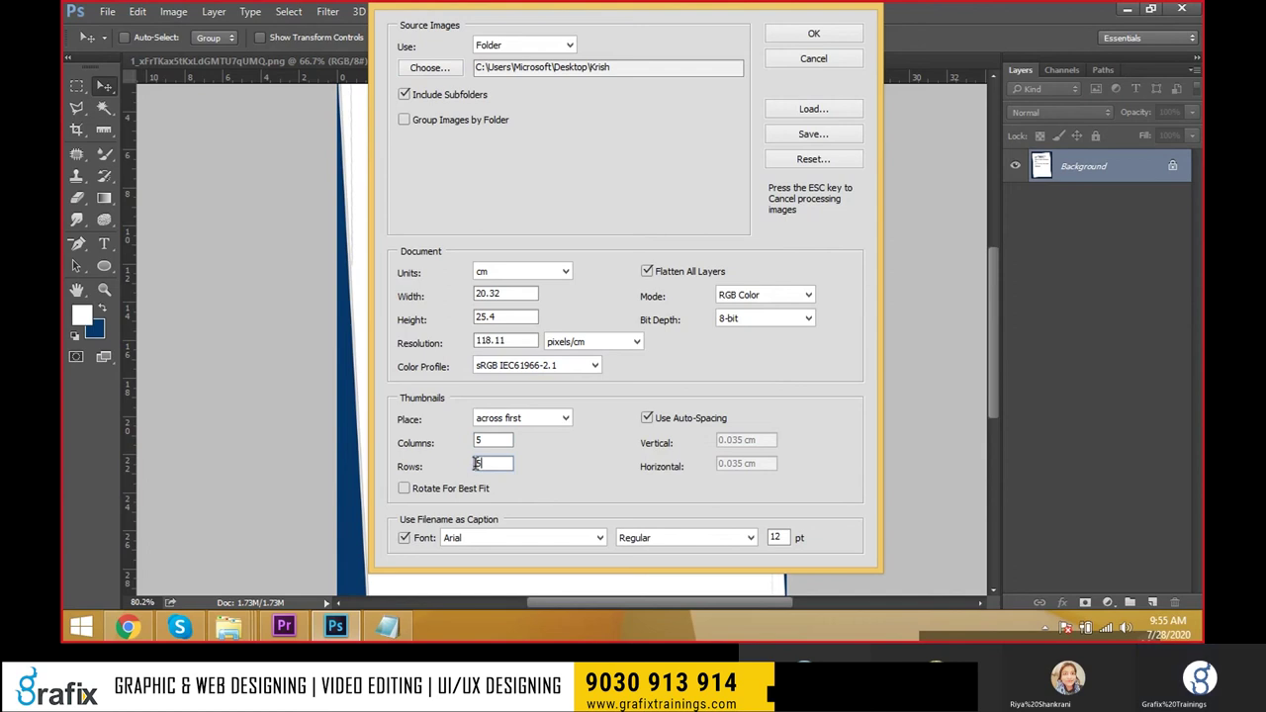
pyautogui.click(539, 282)
pyautogui.click(520, 294)
pyautogui.press('Tab')
pyautogui.press('Tab')
pyautogui.click(825, 37)
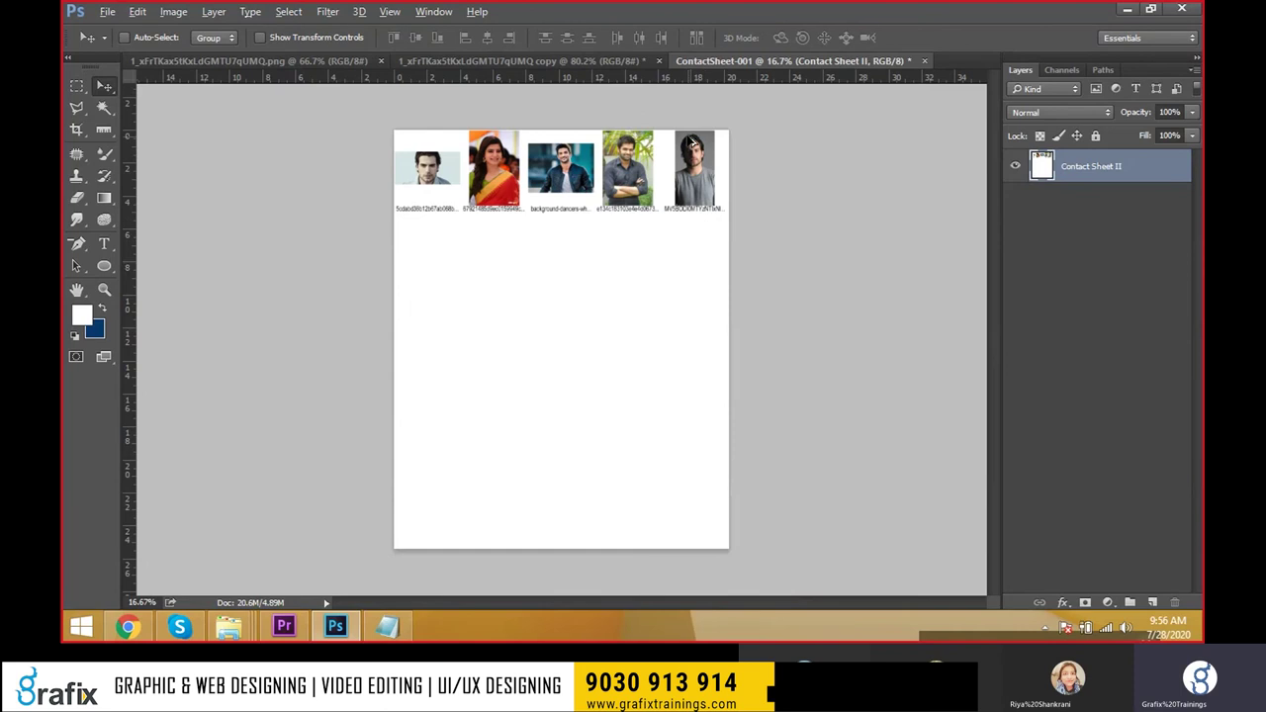
# Zoom into the ContactSheet-001 thumbnails, then close it without saving.
pyautogui.scroll(1, 692, 143)
pyautogui.scroll(1, 687, 168)
pyautogui.scroll(2, 679, 204)
pyautogui.scroll(1, 690, 290)
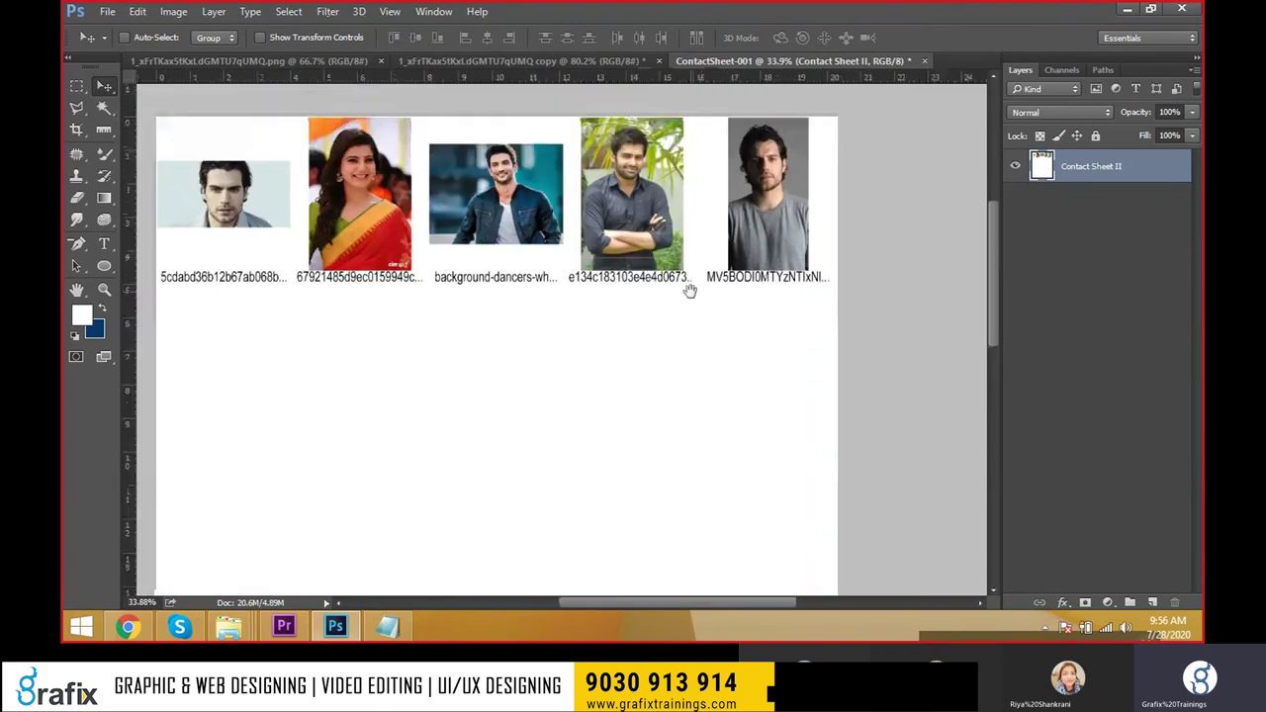
pyautogui.scroll(-2, 690, 291)
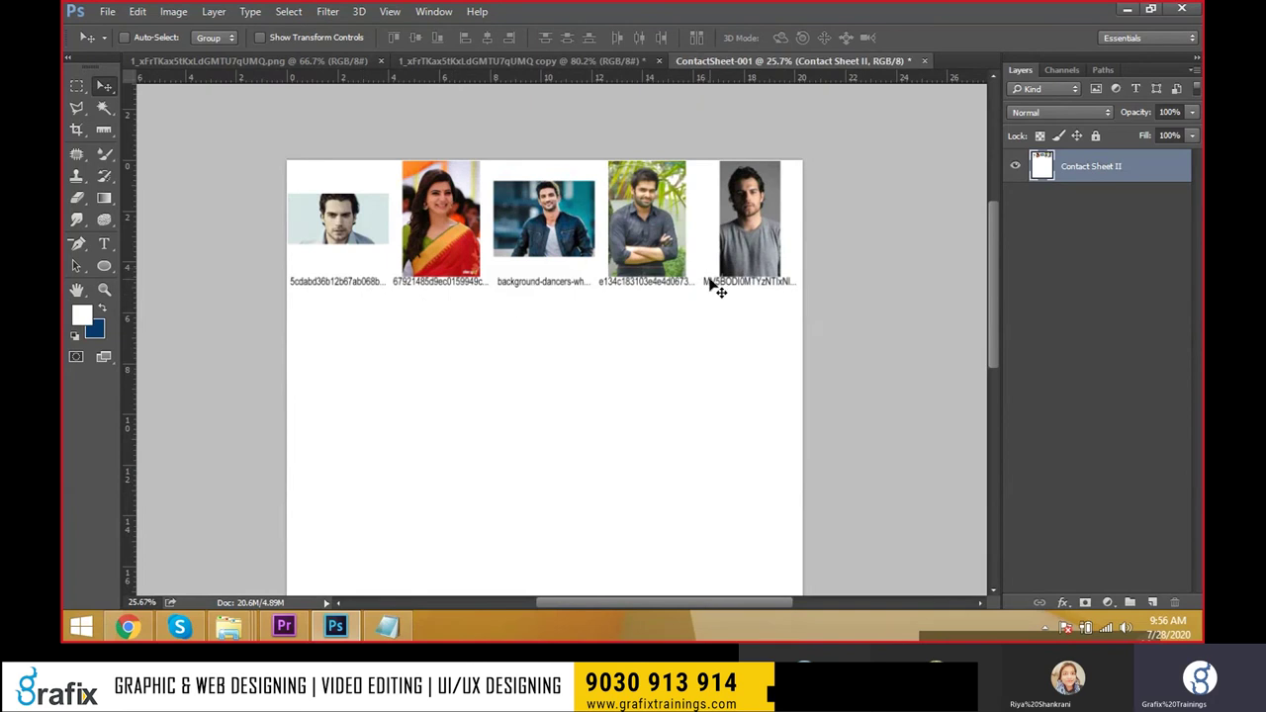
pyautogui.hotkey('ctrl', 'w')
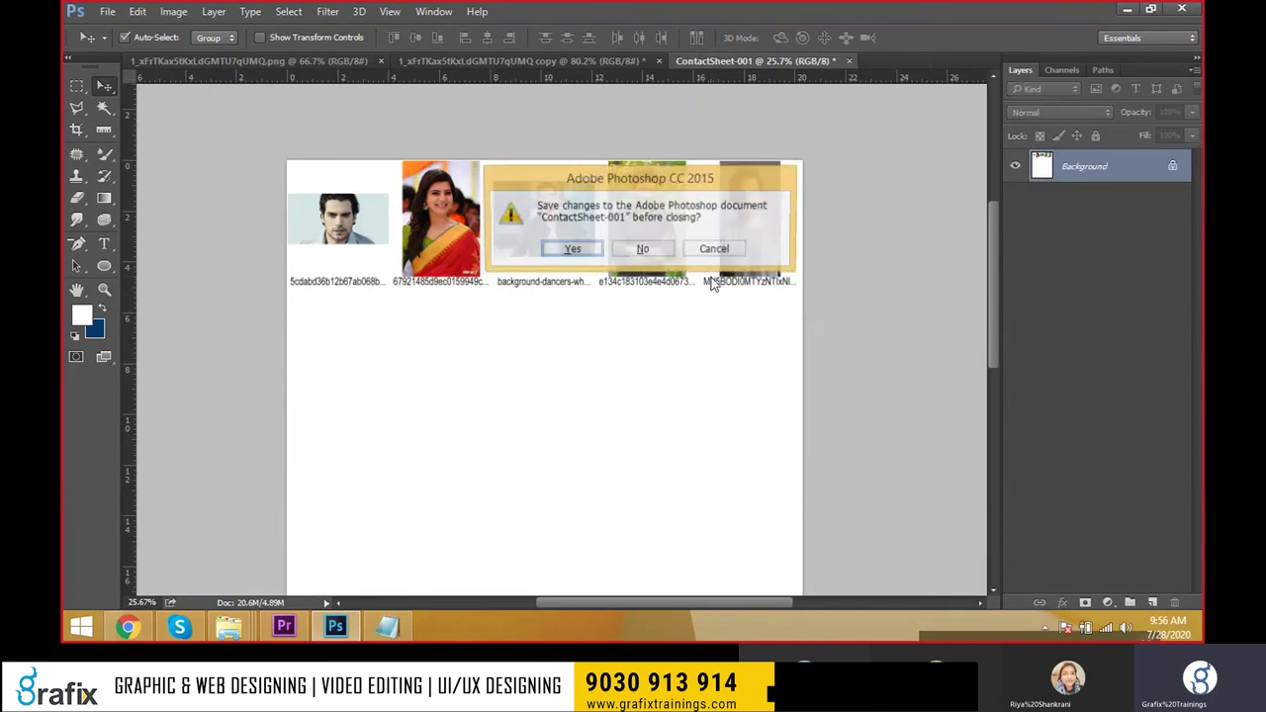
pyautogui.click(660, 252)
# Close the scanned letter without saving and reopen img001.jpg from Open Recent.
pyautogui.click(107, 11)
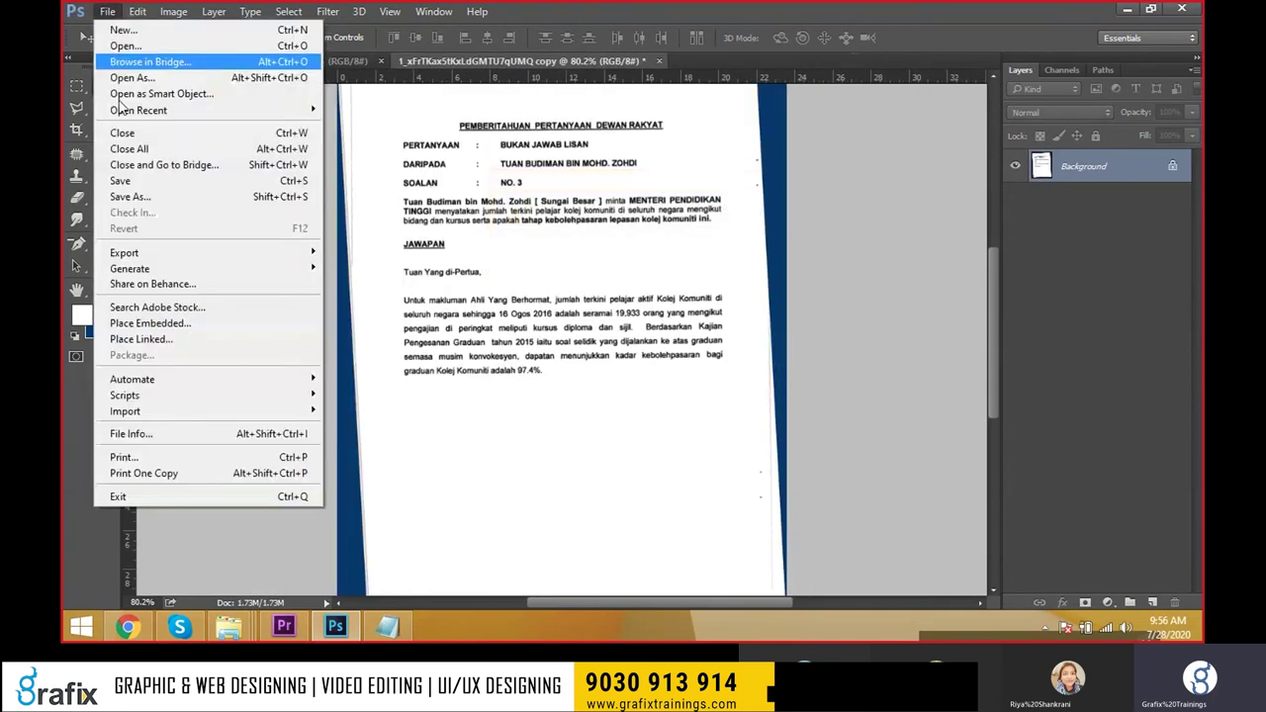
pyautogui.moveTo(132, 379)
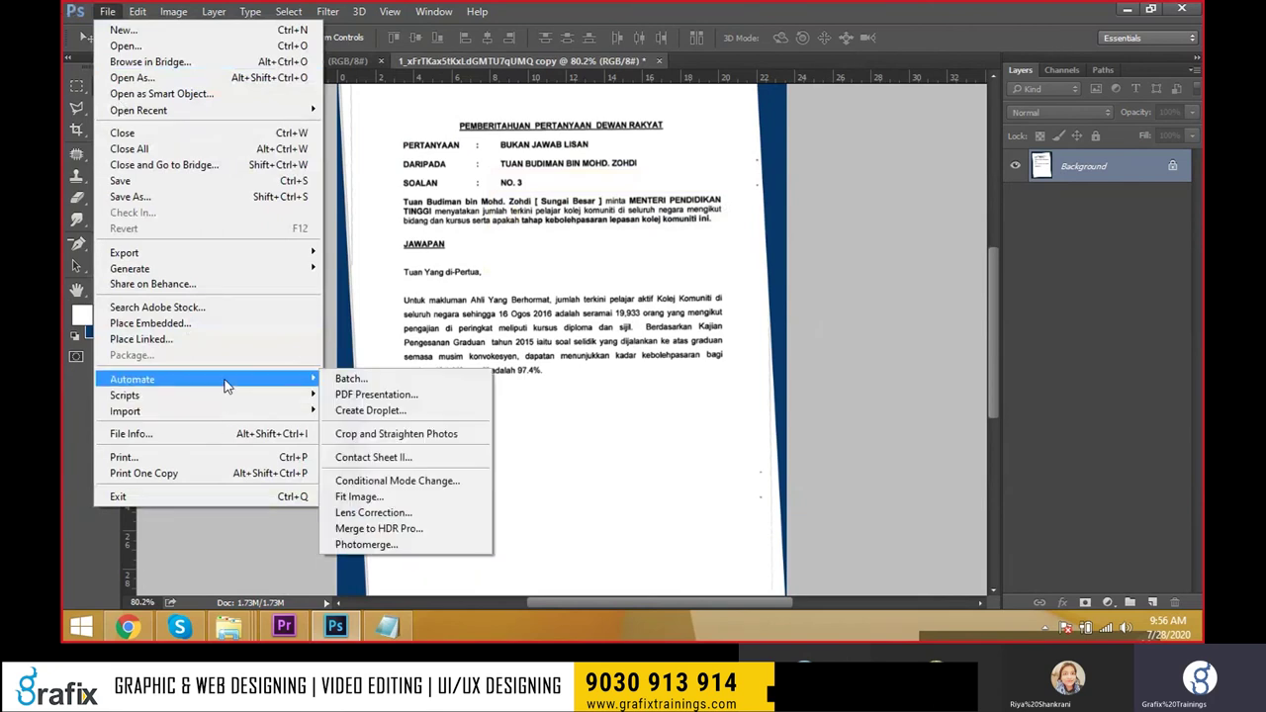
pyautogui.click(368, 482)
pyautogui.press('Escape')
pyautogui.hotkey('ctrl', 'w')
pyautogui.click(643, 260)
pyautogui.hotkey('alt', 'f')
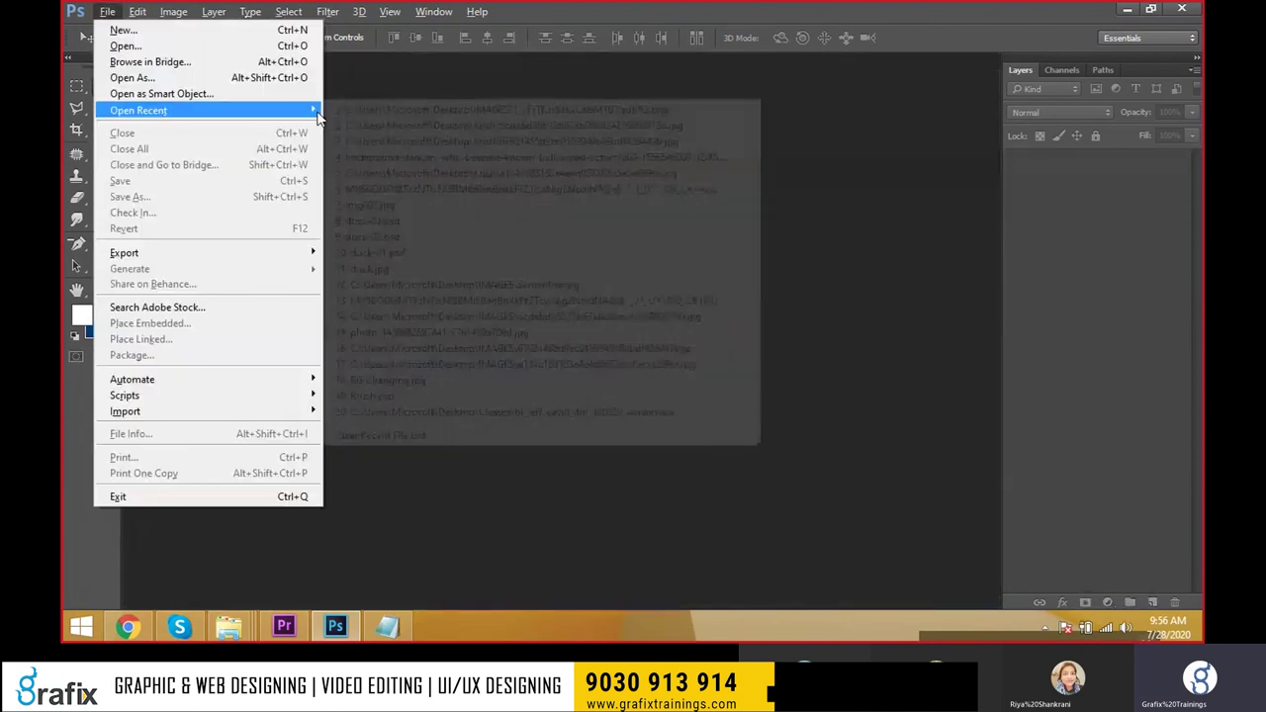
pyautogui.click(388, 206)
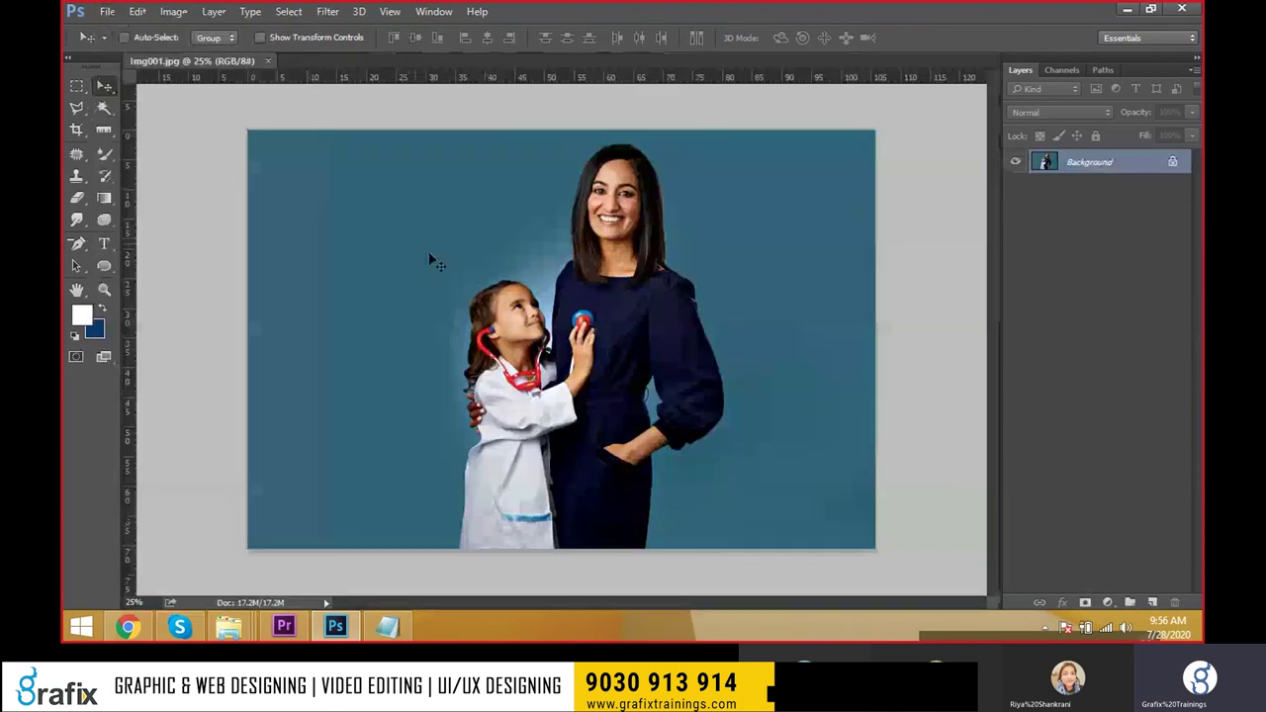
pyautogui.hotkey('ctrl', '+')
# Run Conditional Mode Change with Grayscale source and RGB Color target, which converts nothing.
pyautogui.click(107, 11)
pyautogui.moveTo(133, 379)
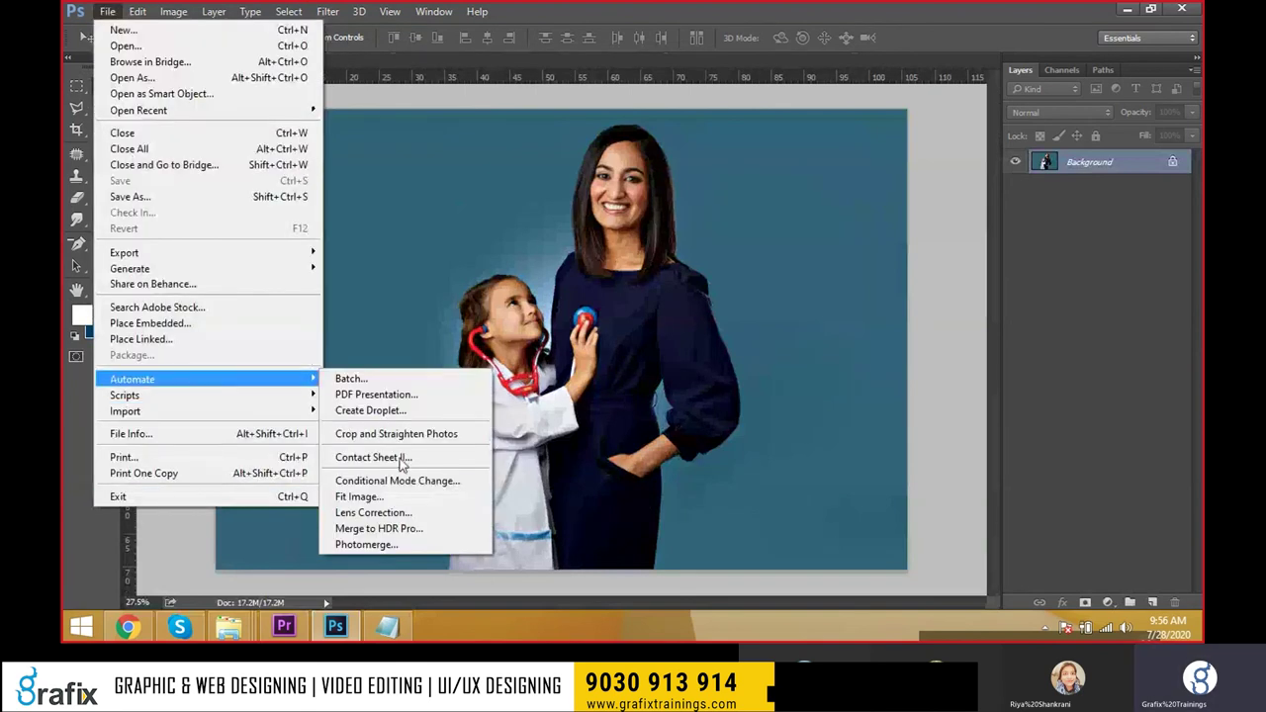
pyautogui.click(400, 482)
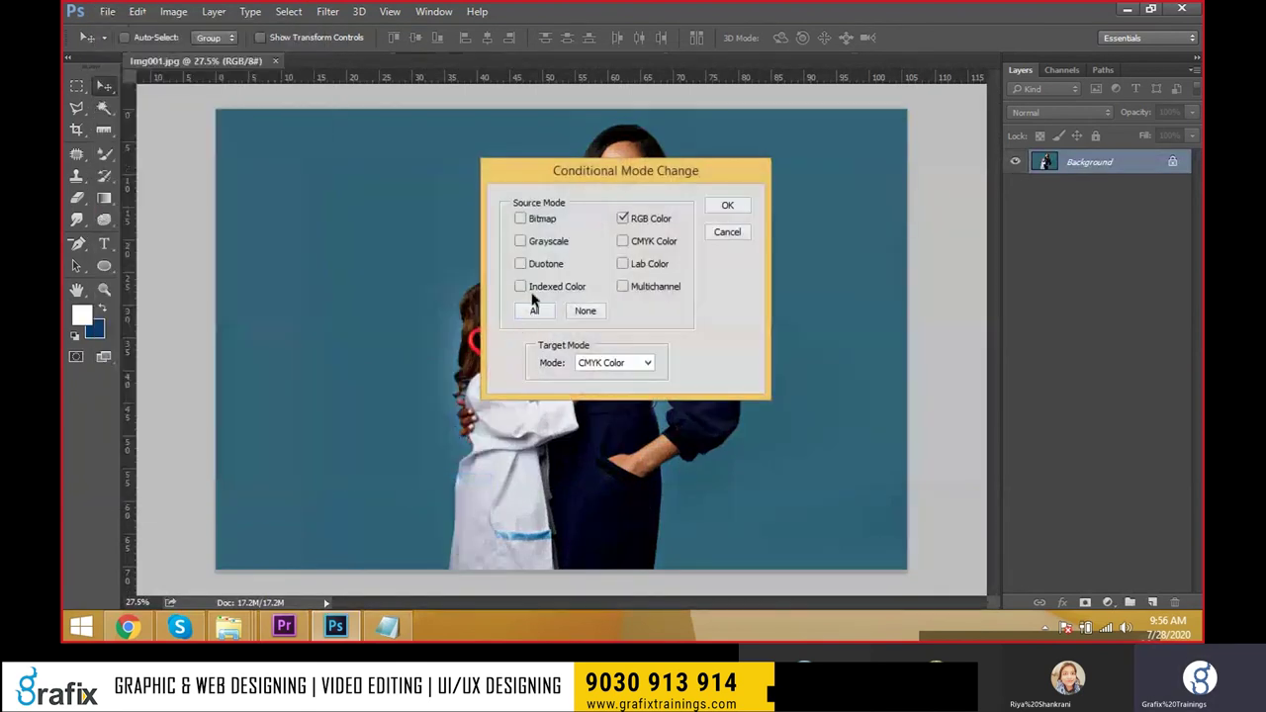
pyautogui.click(534, 252)
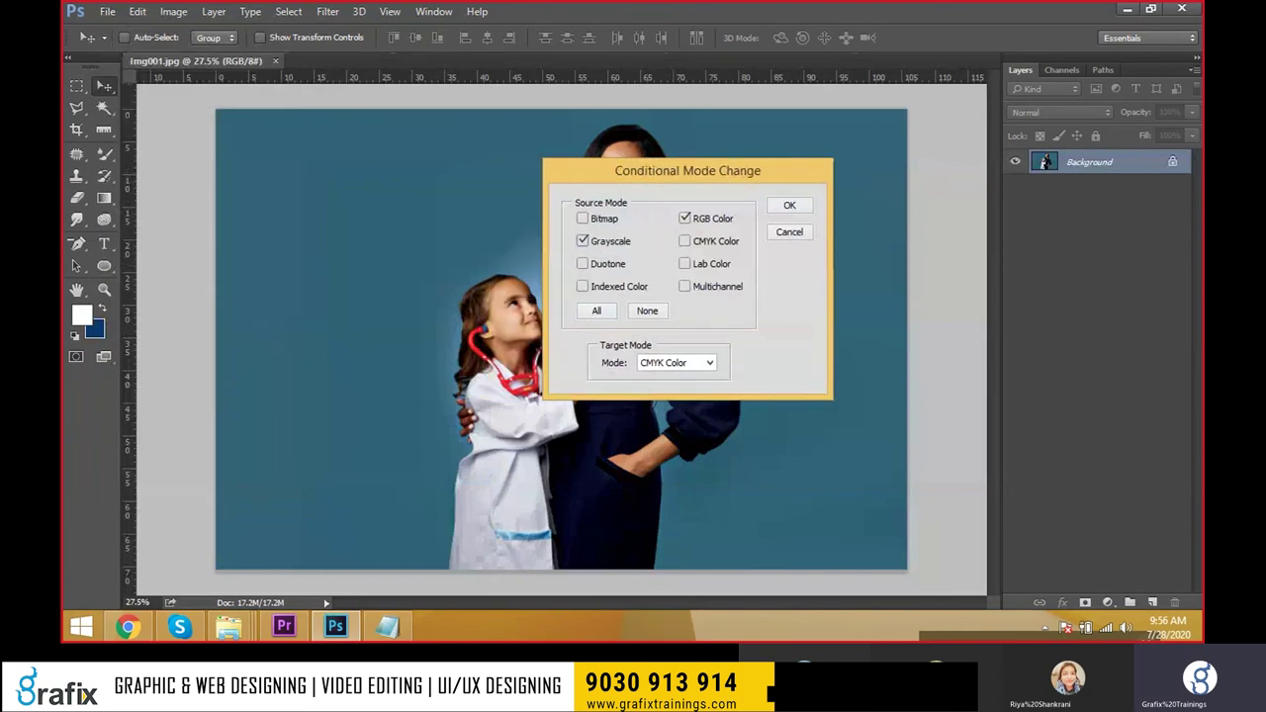
pyautogui.moveTo(613, 170); pyautogui.dragTo(882, 179)
pyautogui.click(860, 373)
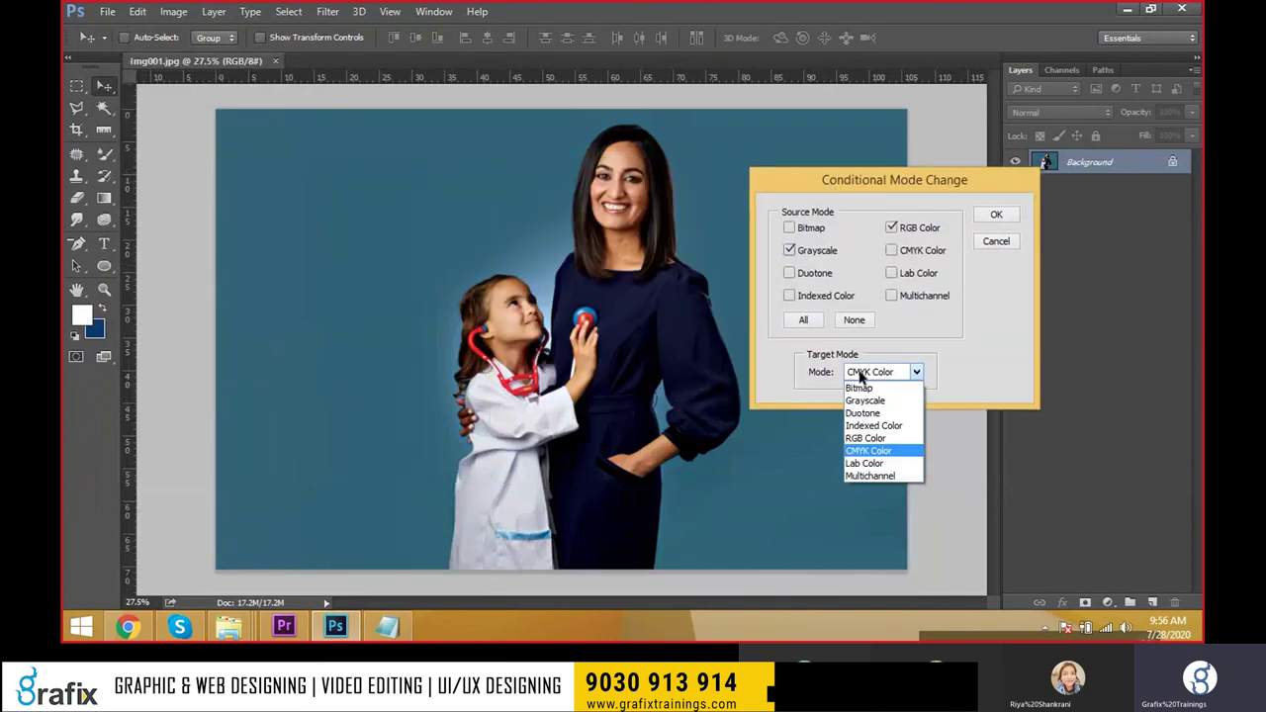
pyautogui.click(873, 441)
pyautogui.click(996, 224)
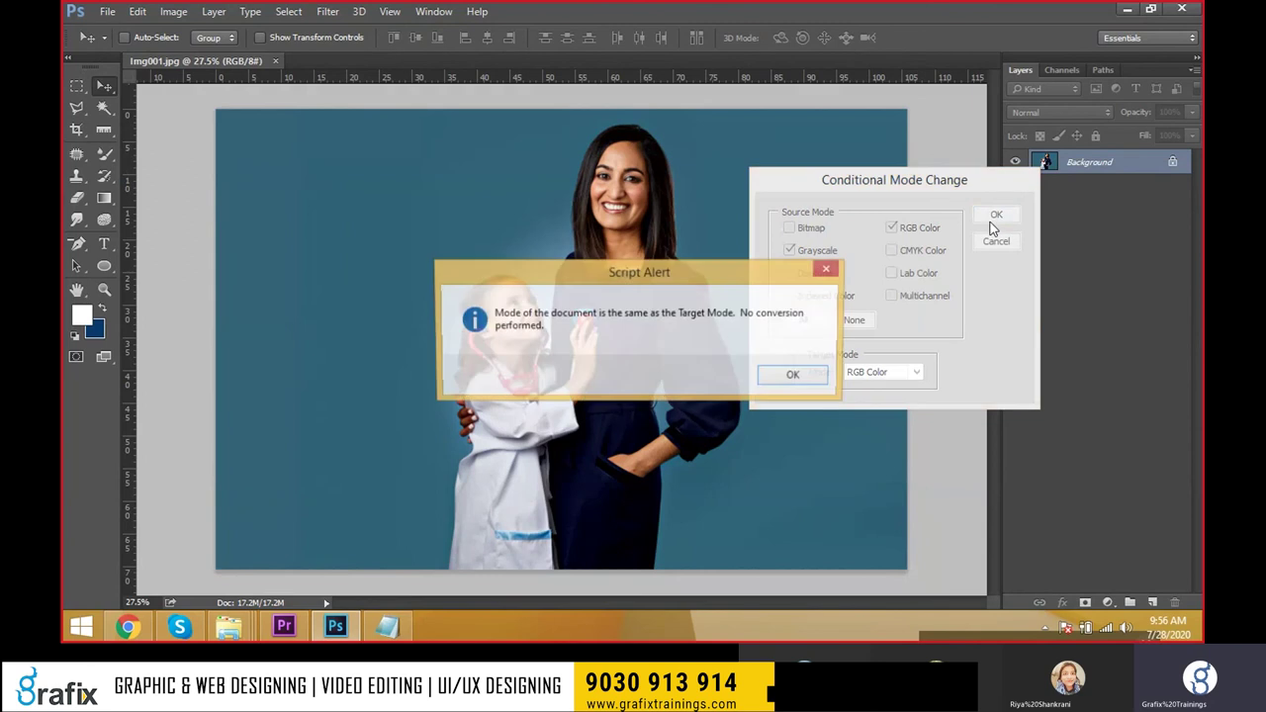
pyautogui.click(787, 377)
# Convert img001.jpg to Grayscale, discarding colour, then undo the conversion.
pyautogui.click(873, 378)
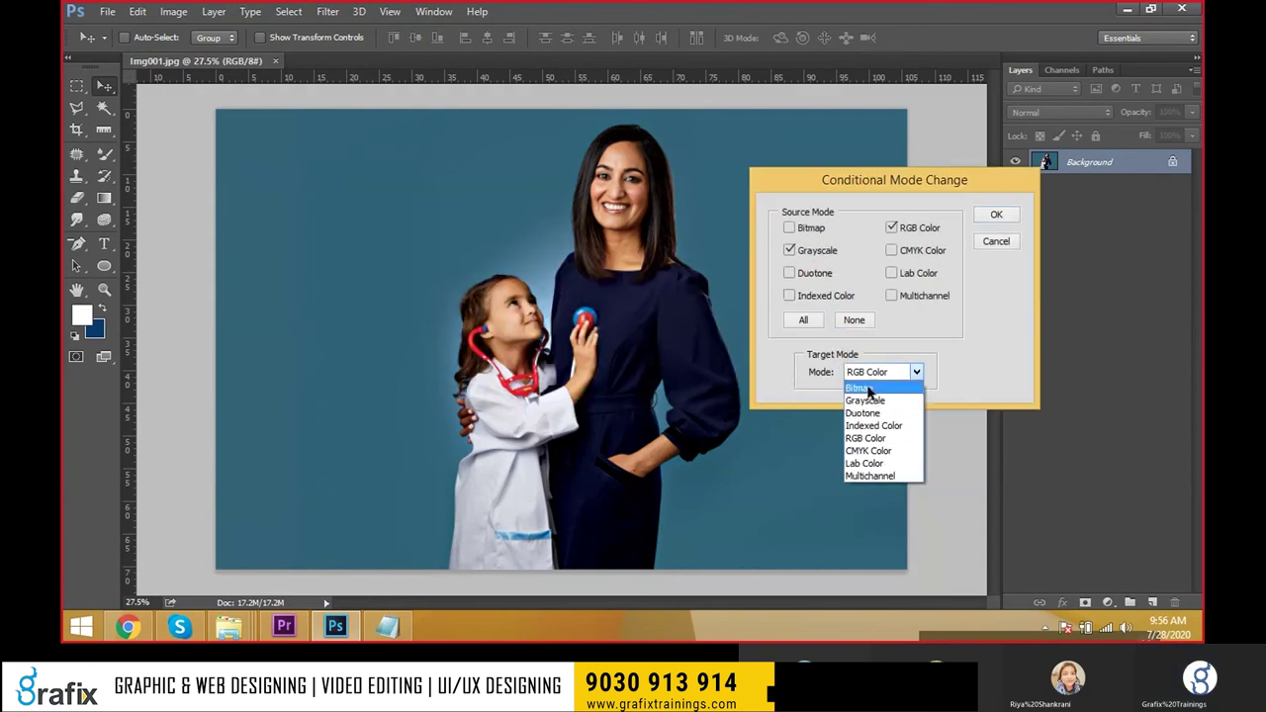
pyautogui.click(863, 401)
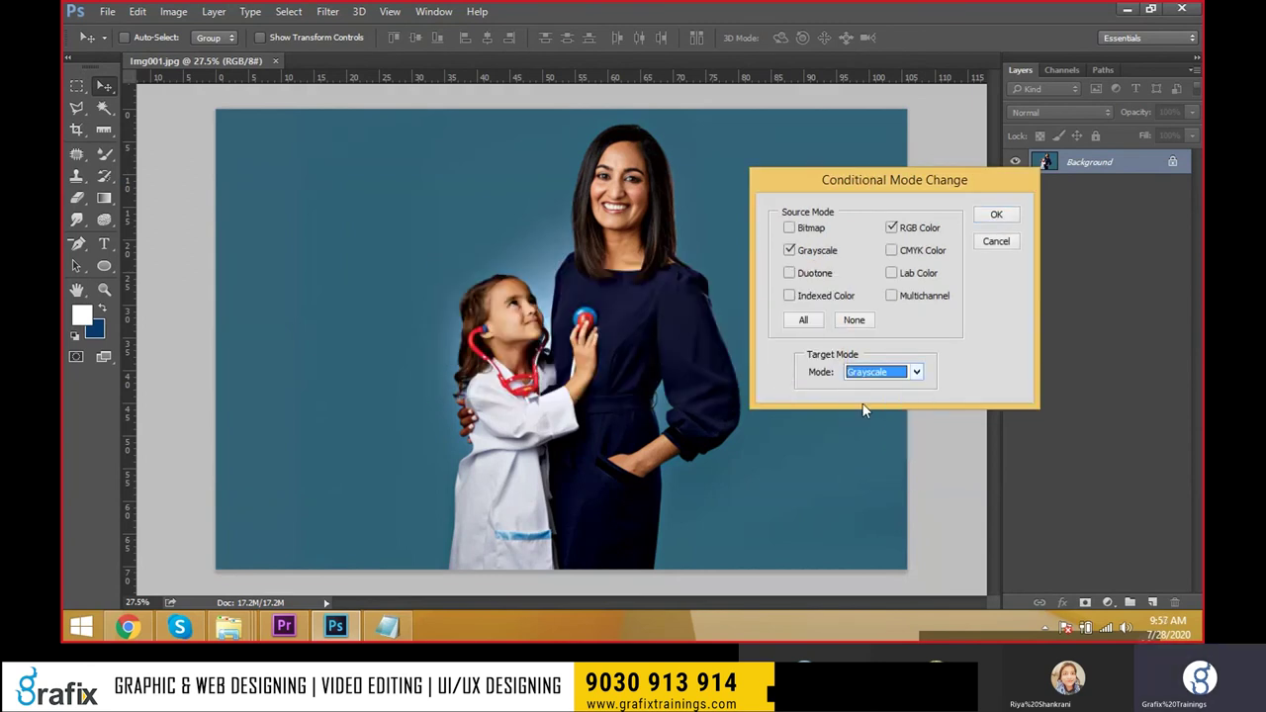
pyautogui.click(996, 214)
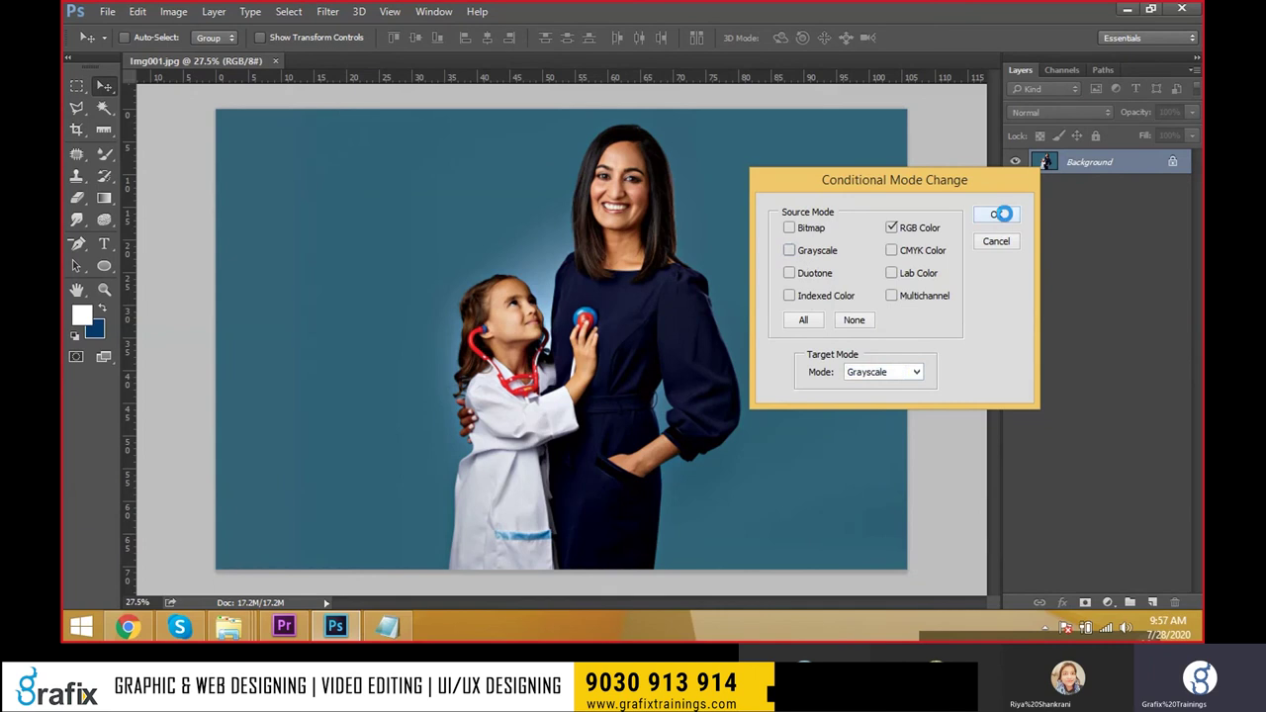
pyautogui.click(572, 274)
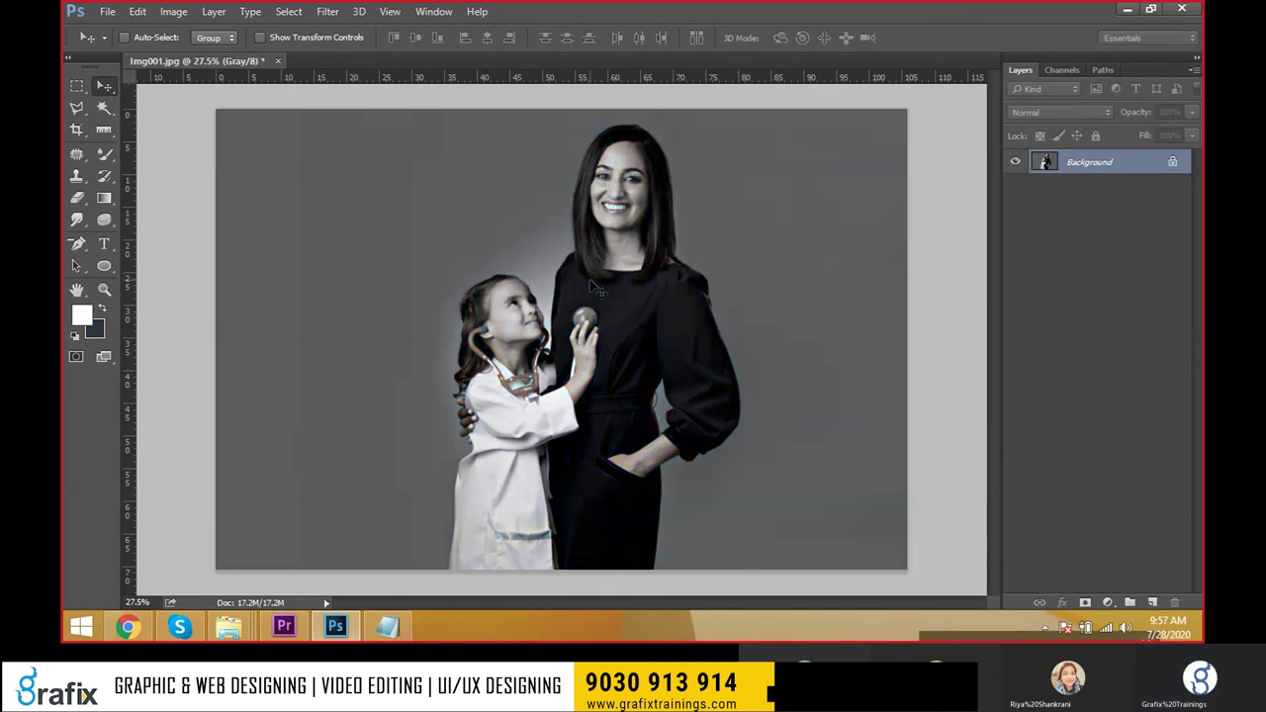
pyautogui.hotkey('ctrl', 'z')
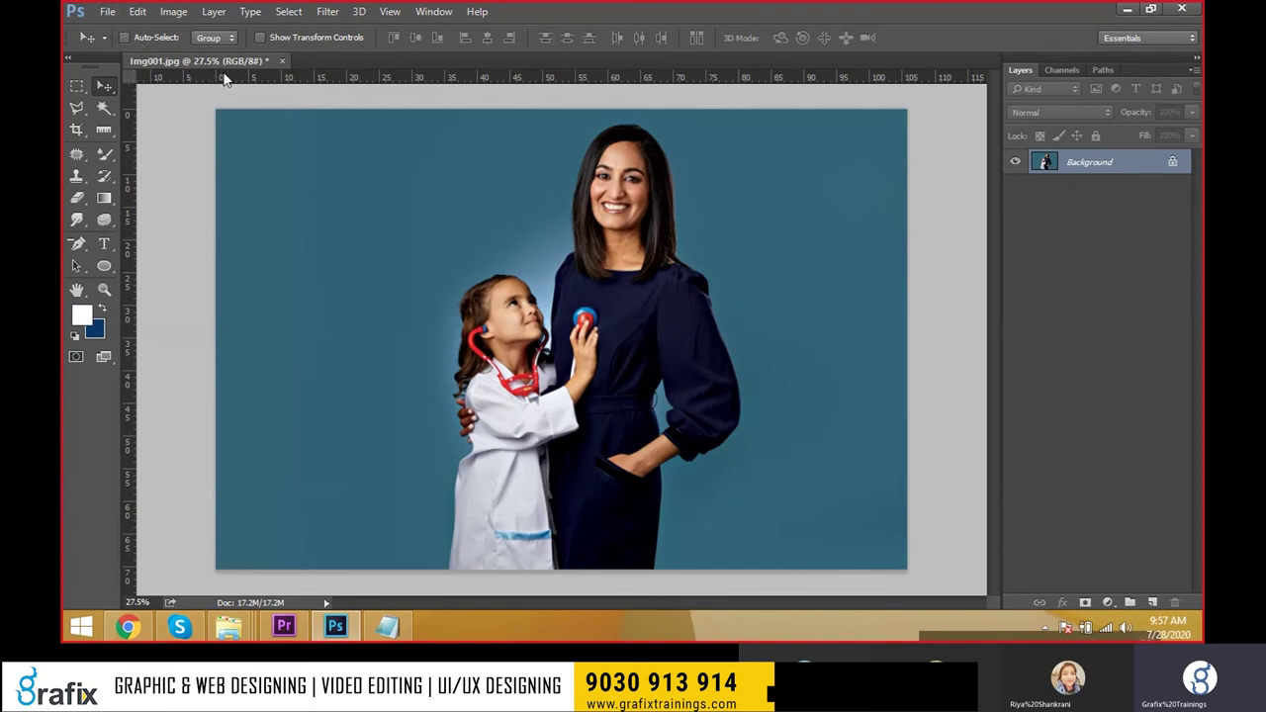
# Run Conditional Mode Change to Duotone with red (ff0000) as the first ink.
pyautogui.click(109, 12)
pyautogui.moveTo(133, 379)
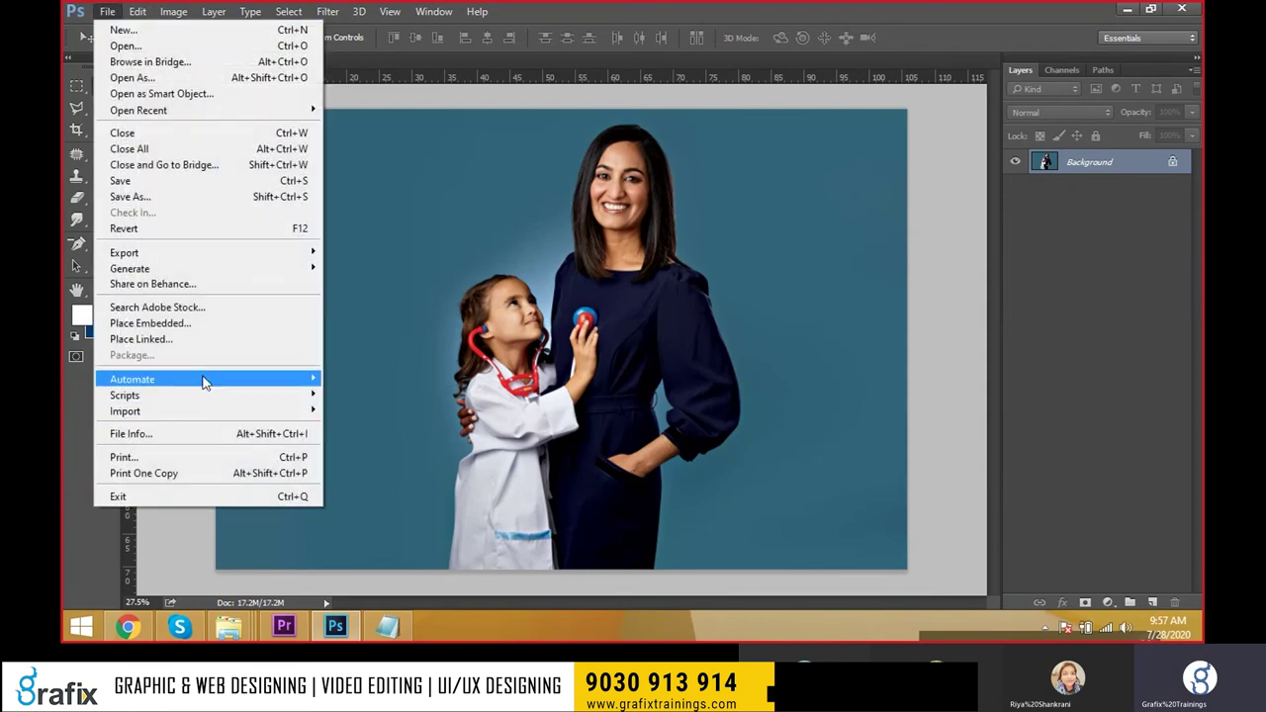
pyautogui.click(431, 480)
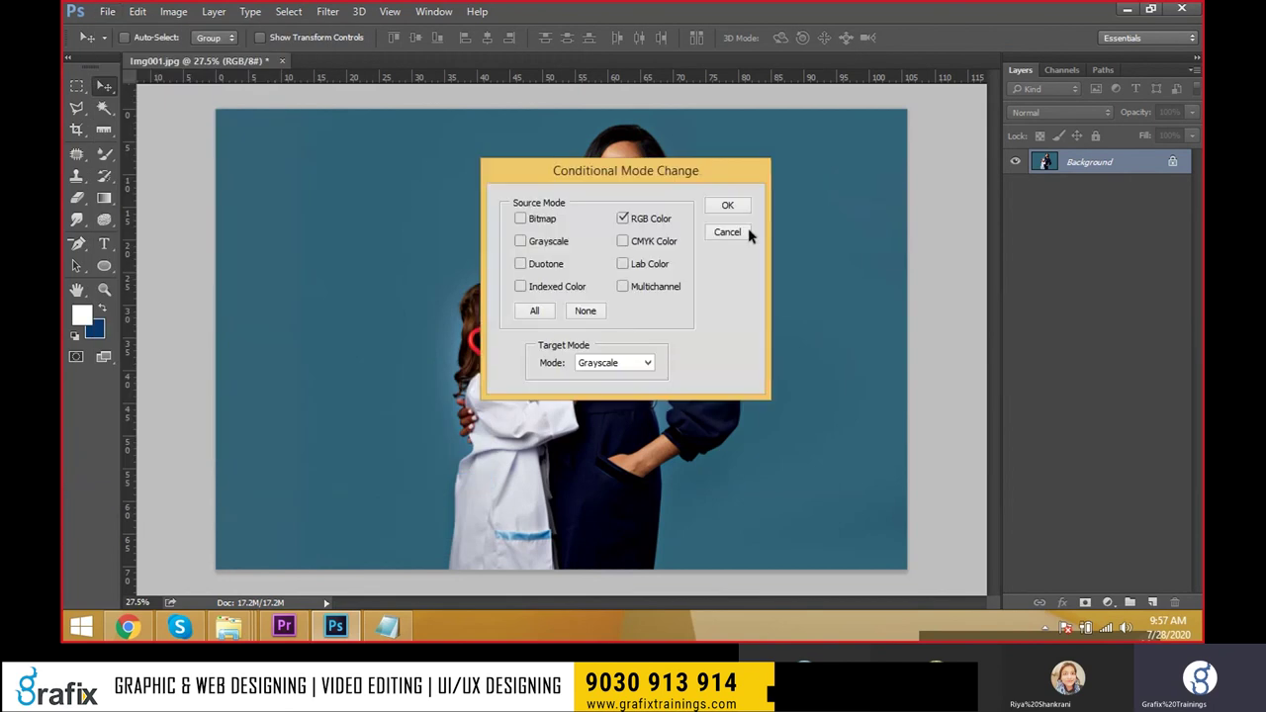
pyautogui.moveTo(692, 170); pyautogui.dragTo(920, 216)
pyautogui.click(890, 410)
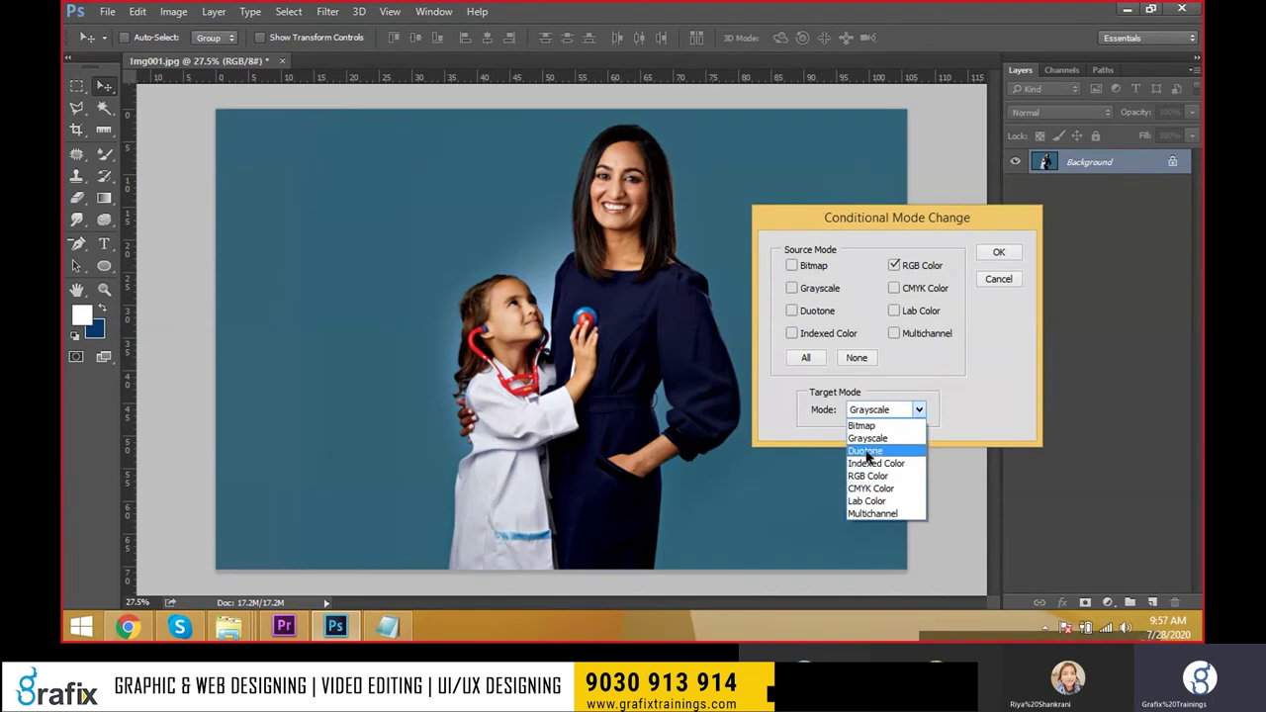
pyautogui.click(879, 455)
pyautogui.click(997, 255)
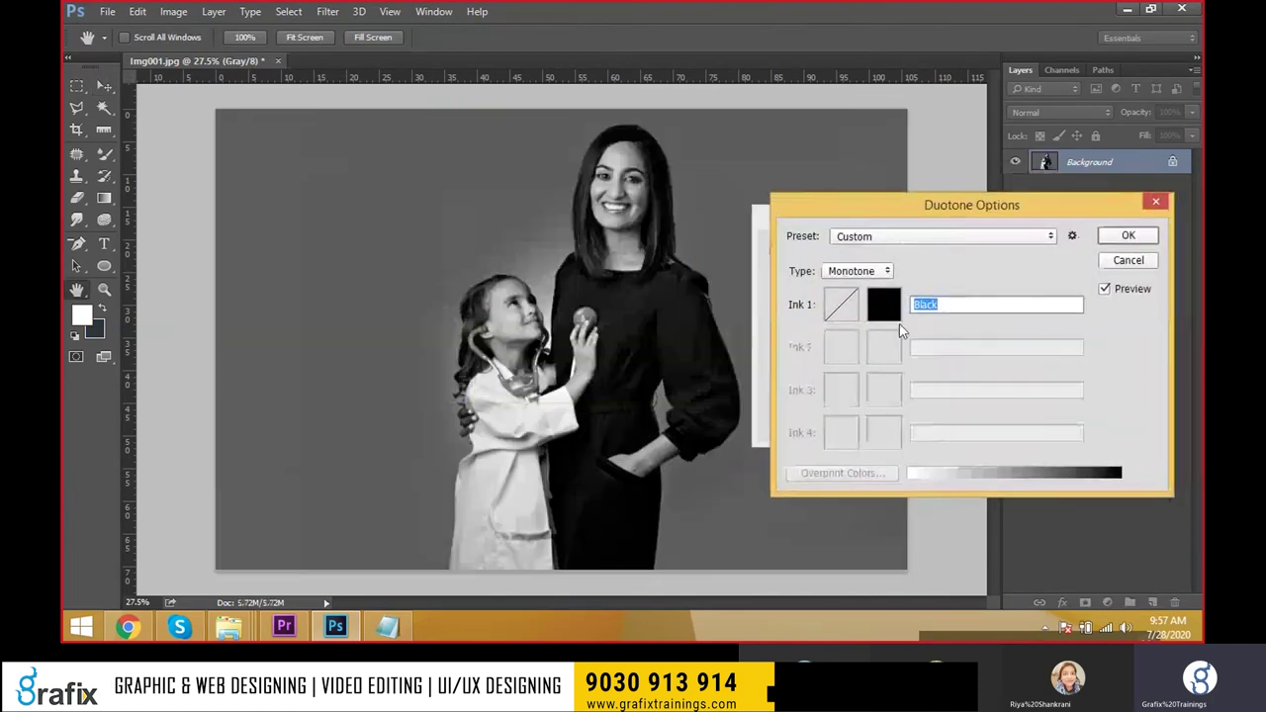
pyautogui.click(900, 324)
pyautogui.write('ff0000')
pyautogui.press('Return')
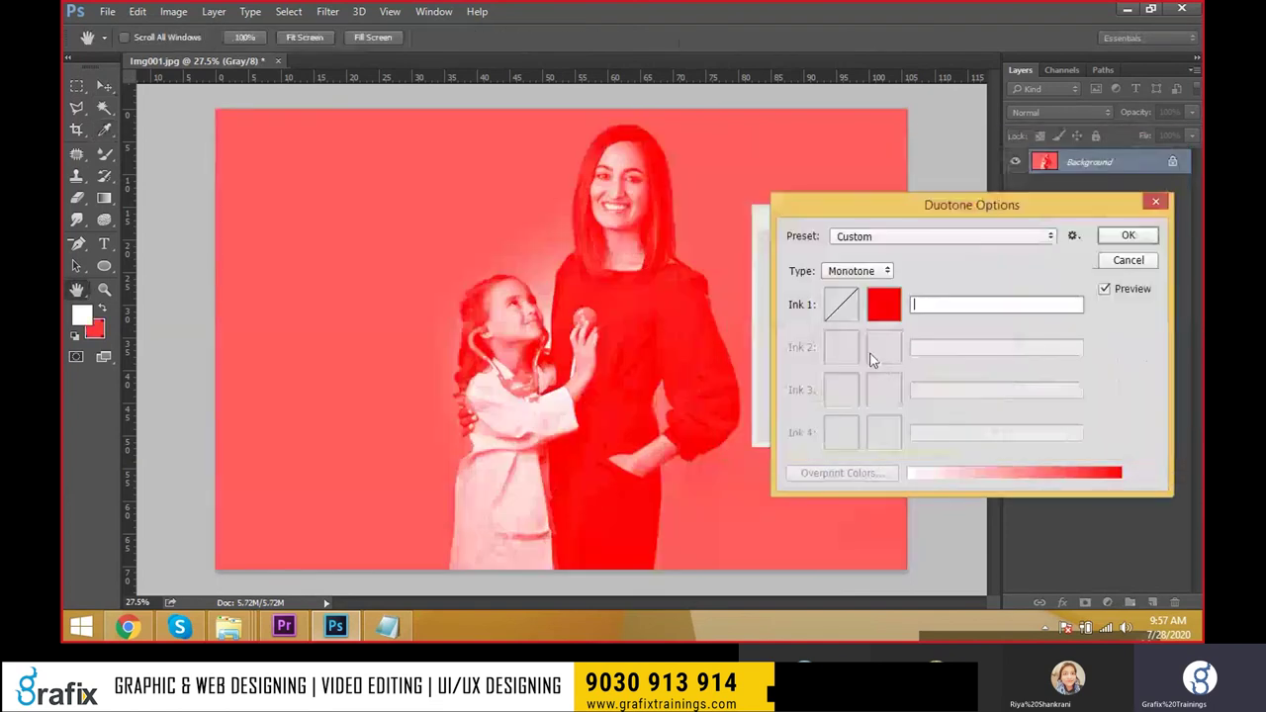
# Switch the toning type to Duotone and set the second ink to blue.
pyautogui.click(857, 271)
pyautogui.click(851, 284)
pyautogui.click(884, 346)
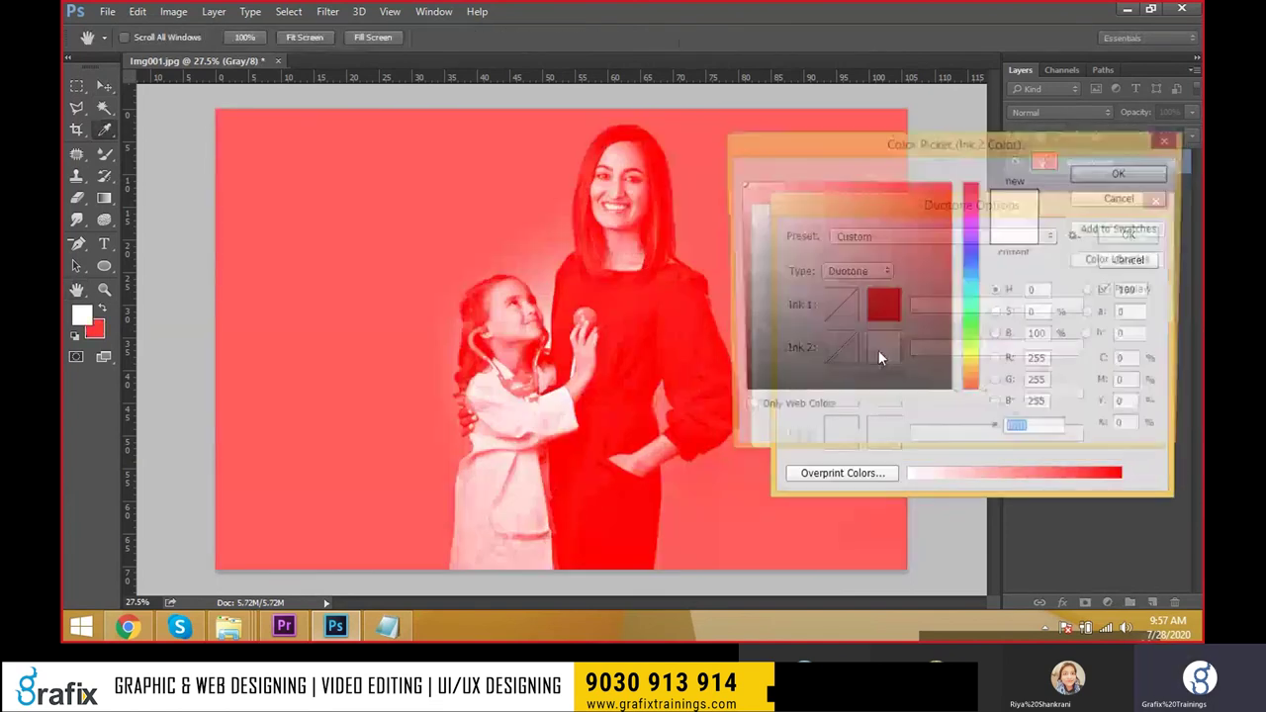
pyautogui.moveTo(968, 331); pyautogui.dragTo(971, 259)
pyautogui.click(949, 184)
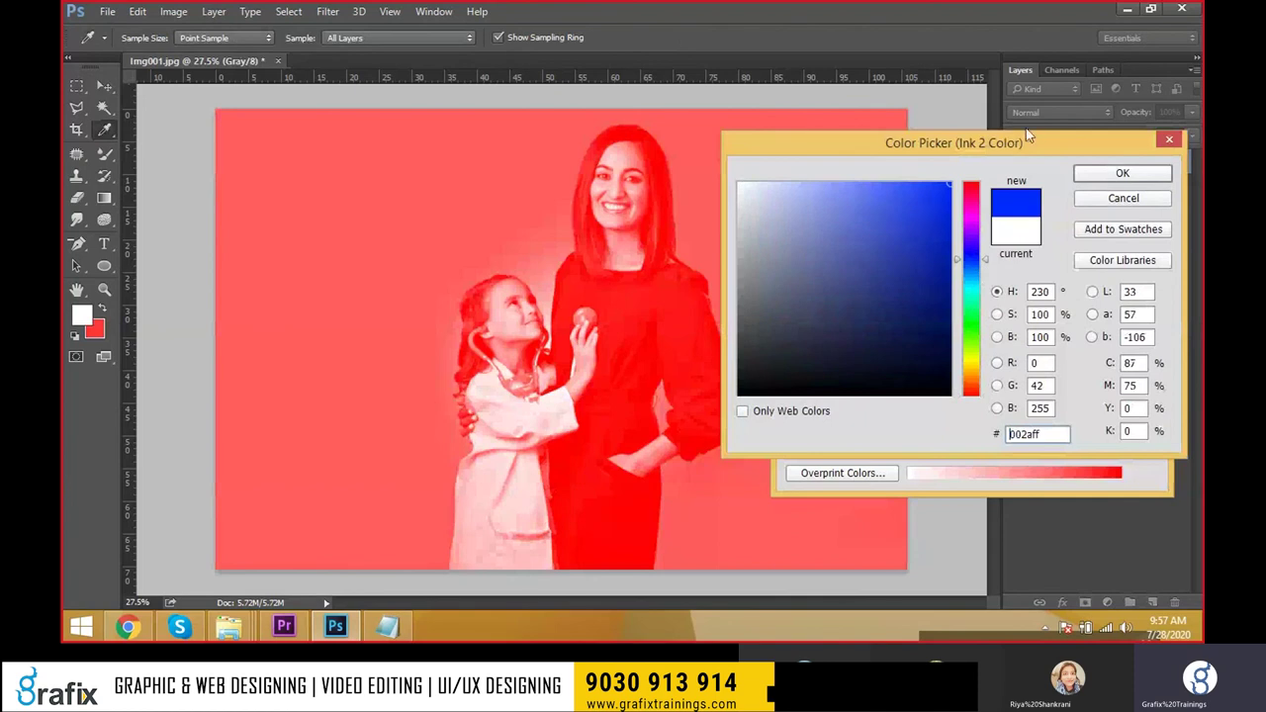
pyautogui.click(1117, 174)
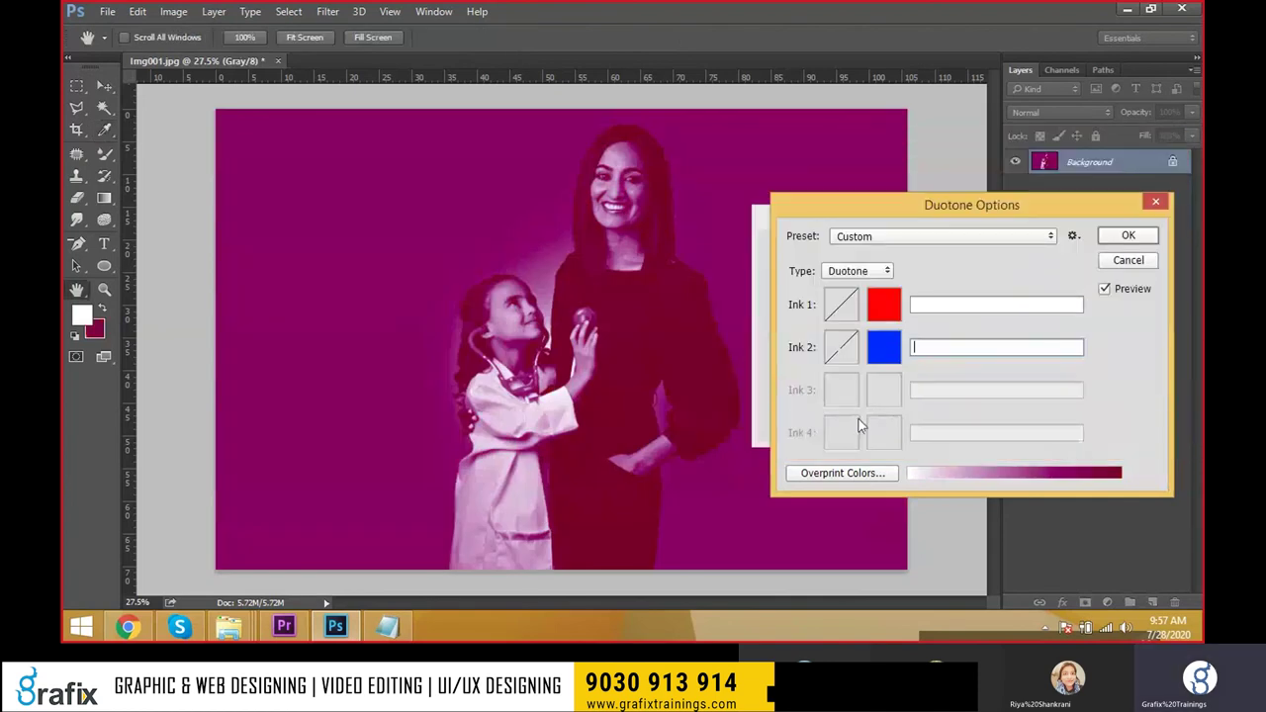
# Switch to Quadtone with a yellow third ink and a red-orange fourth ink.
pyautogui.click(864, 276)
pyautogui.click(860, 325)
pyautogui.click(883, 396)
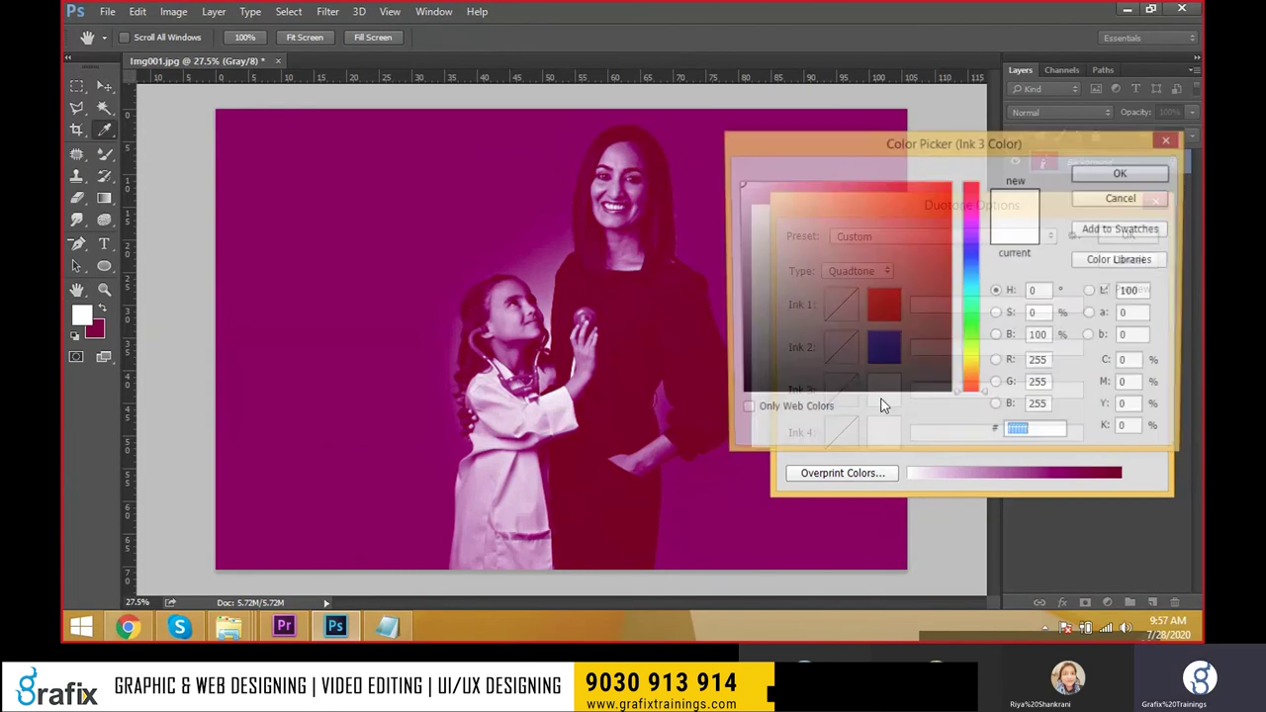
pyautogui.click(949, 185)
pyautogui.moveTo(971, 341); pyautogui.dragTo(971, 363)
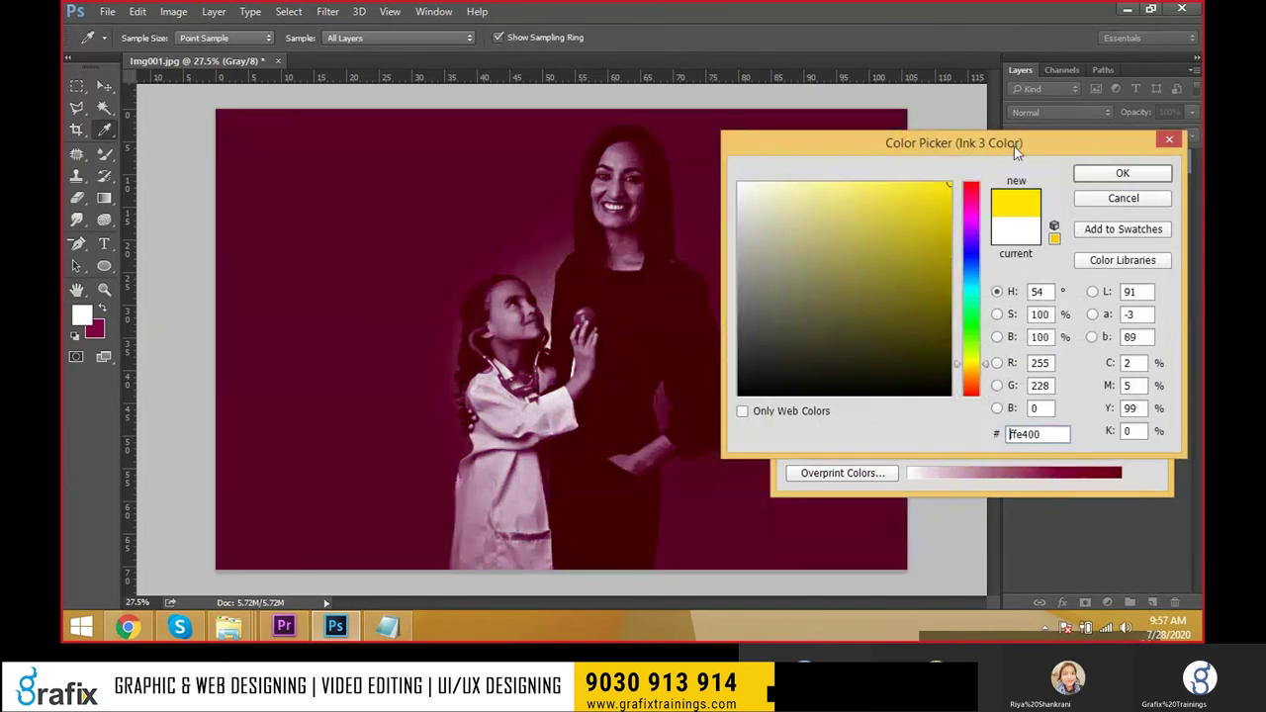
pyautogui.click(1136, 174)
pyautogui.click(888, 436)
pyautogui.moveTo(980, 321); pyautogui.dragTo(980, 227)
pyautogui.click(947, 207)
pyautogui.click(834, 184)
pyautogui.write('ffffff')
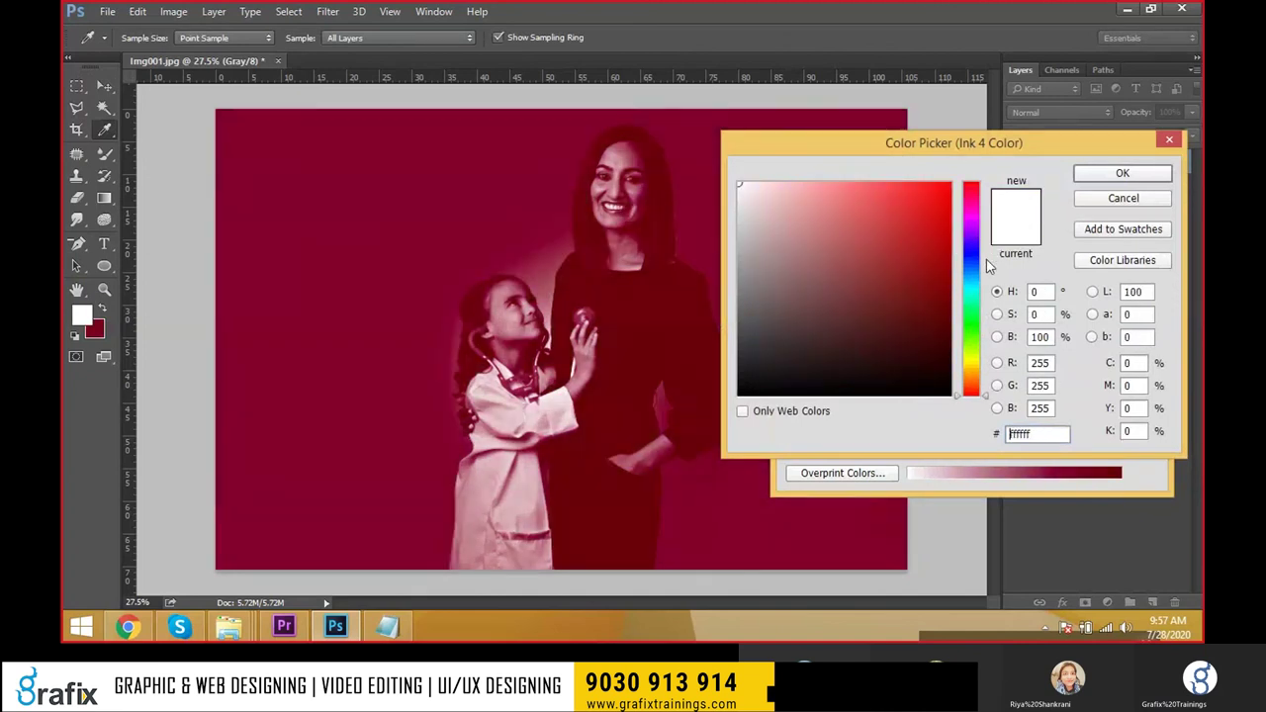
pyautogui.write('ff33000')
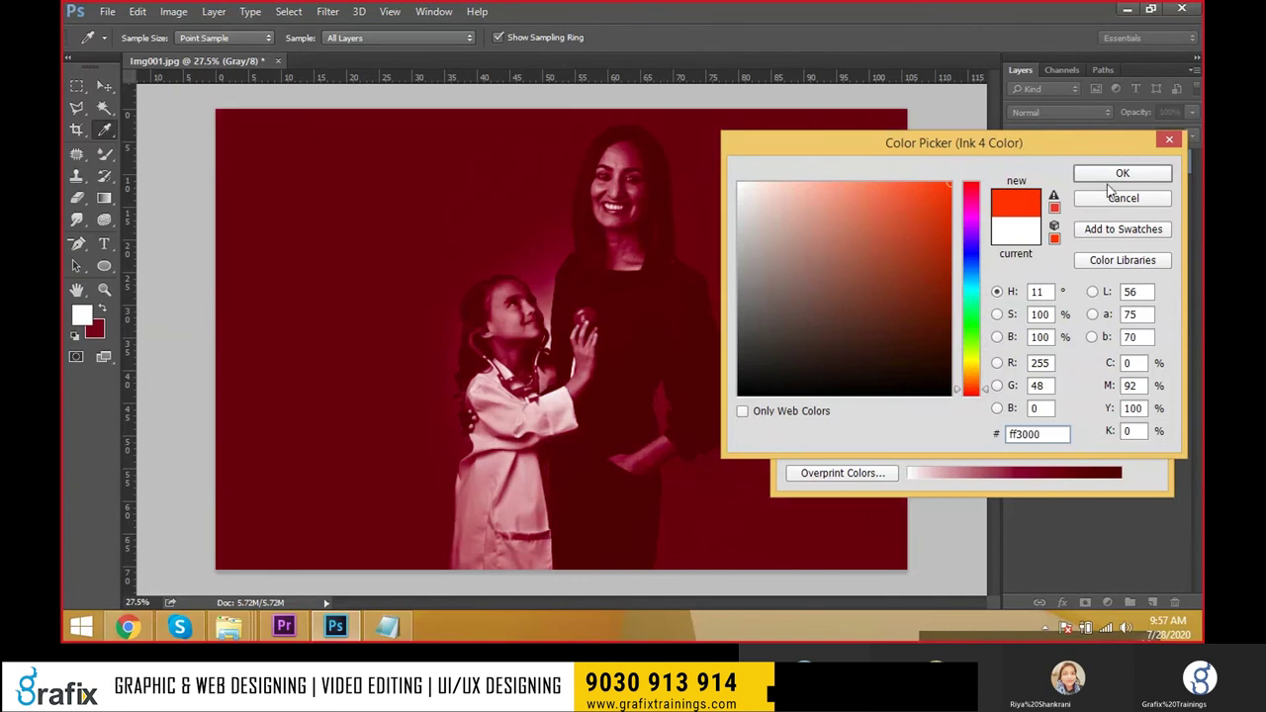
pyautogui.click(1123, 173)
# Change the first ink colour to a saturated green.
pyautogui.click(884, 306)
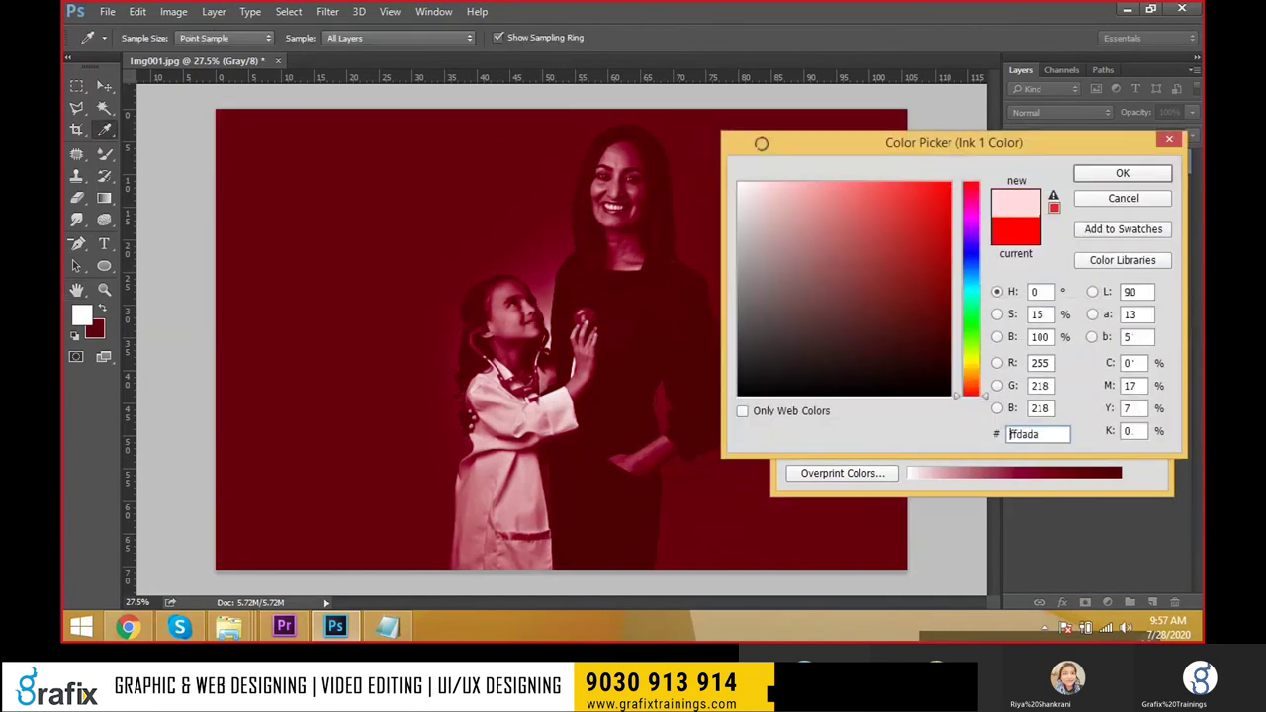
pyautogui.write('fdfdfd')
pyautogui.click(969, 321)
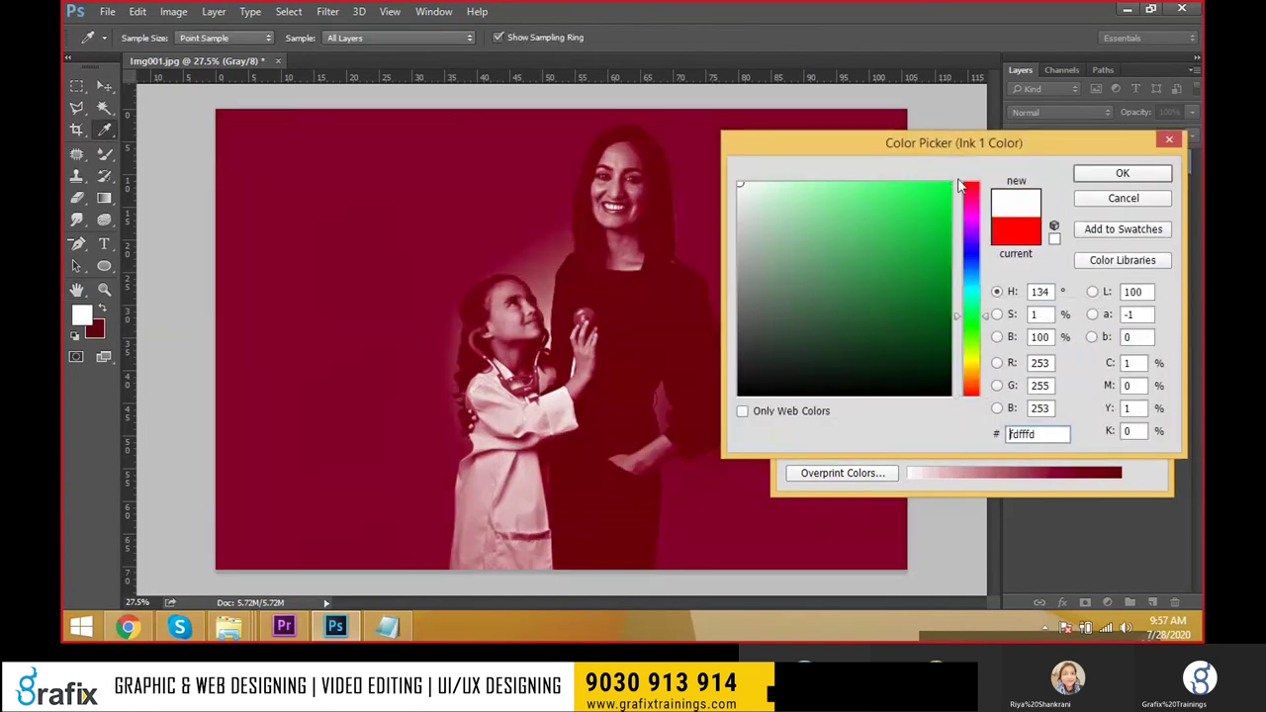
pyautogui.click(951, 185)
pyautogui.click(1088, 173)
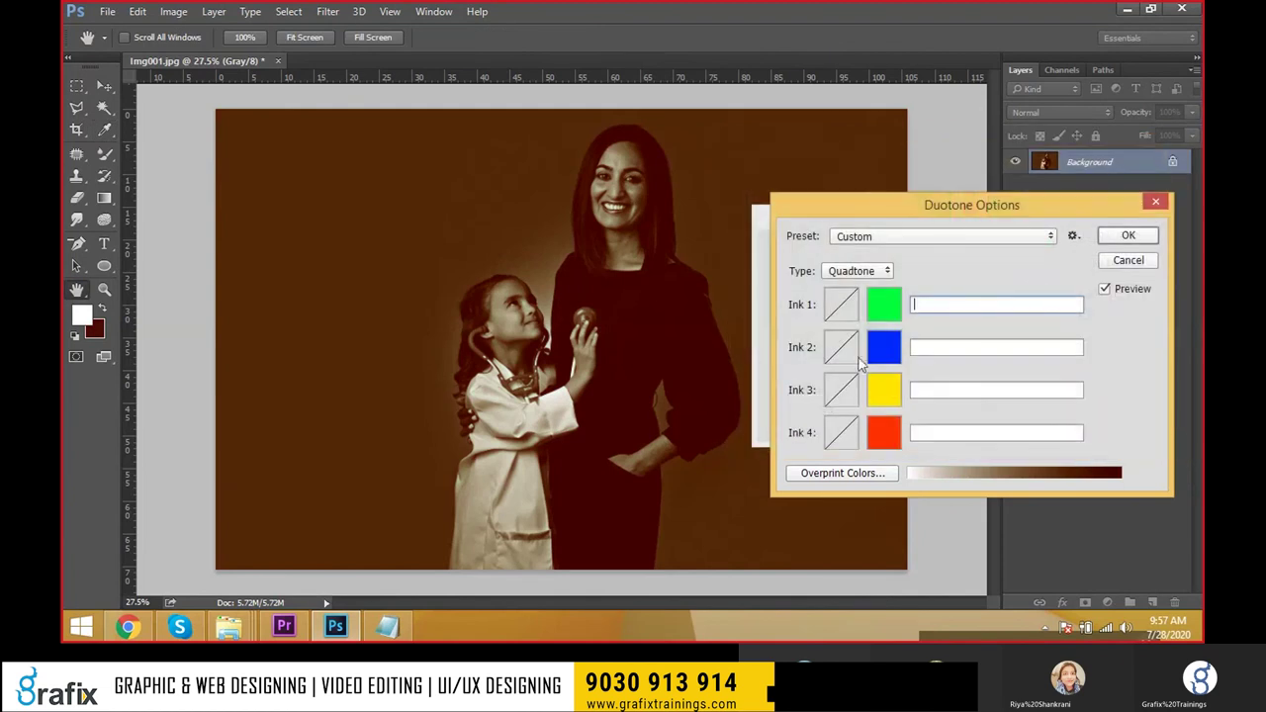
# Cycle through Duotone, Tritone and Quadtone, try applying, dismiss the ink alert, and cancel.
pyautogui.click(857, 271)
pyautogui.click(864, 282)
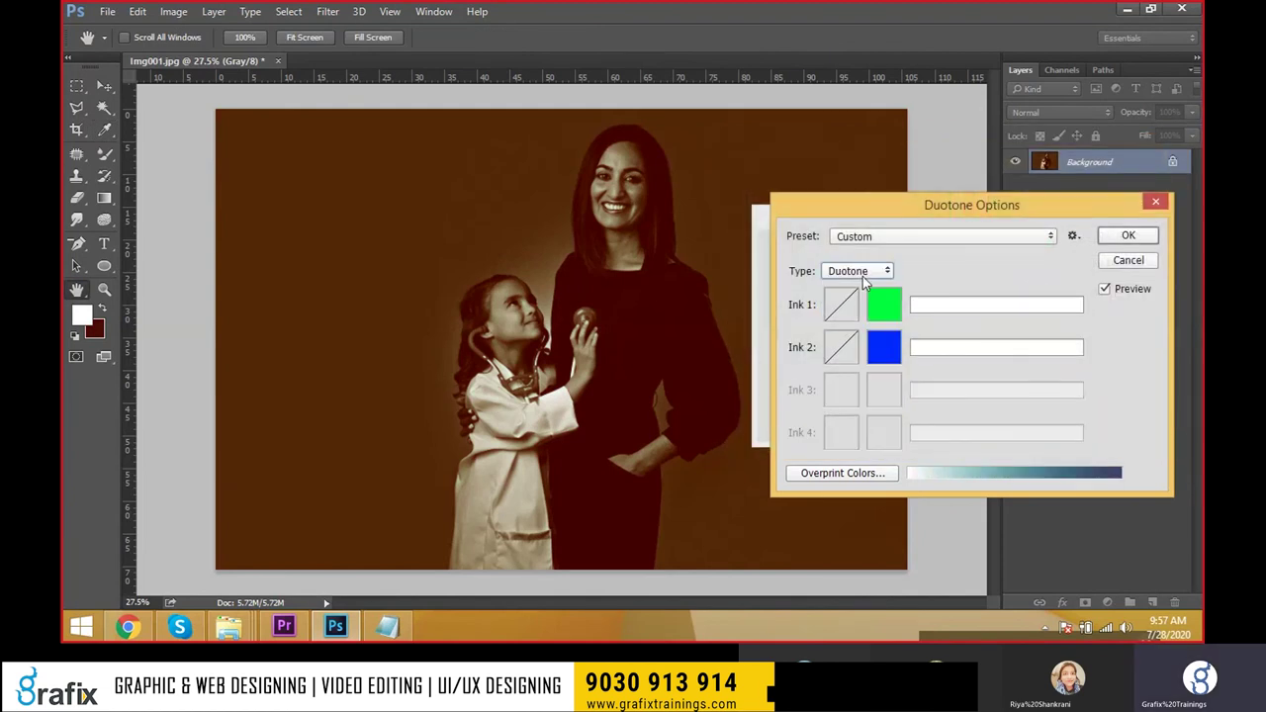
pyautogui.click(863, 277)
pyautogui.click(851, 310)
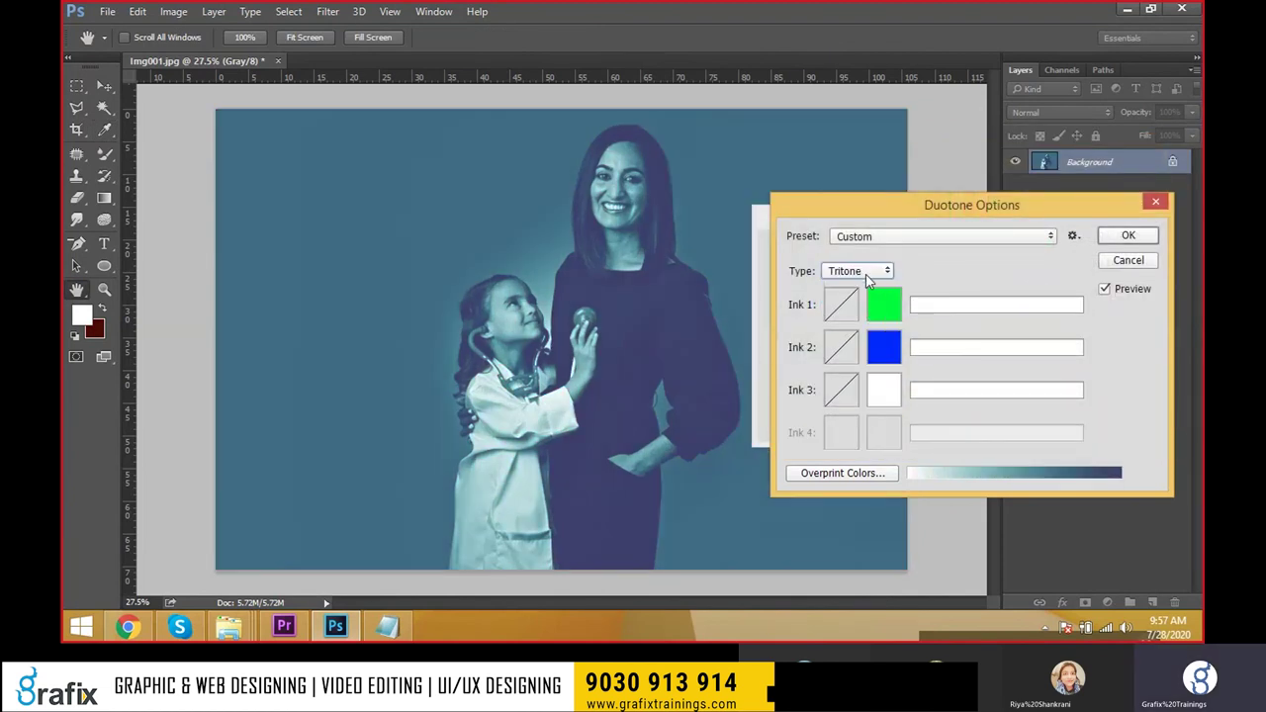
pyautogui.click(867, 277)
pyautogui.click(861, 322)
pyautogui.click(1136, 238)
pyautogui.click(629, 254)
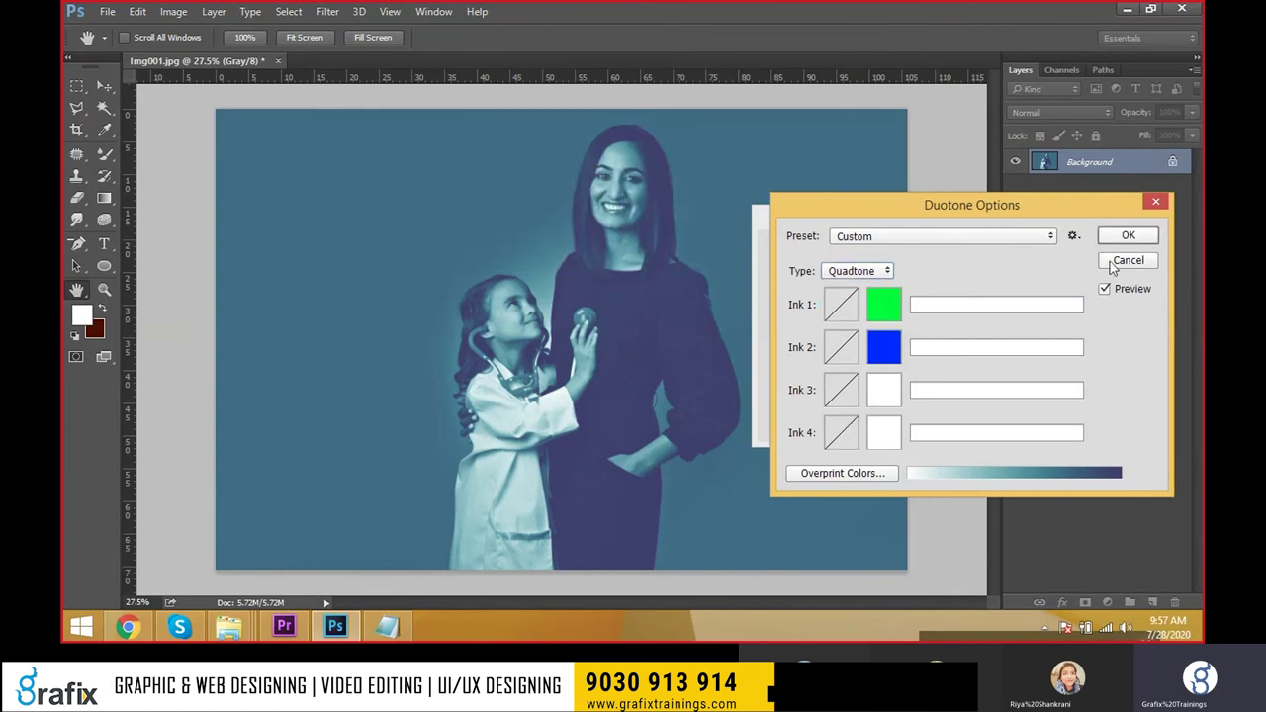
pyautogui.click(1121, 259)
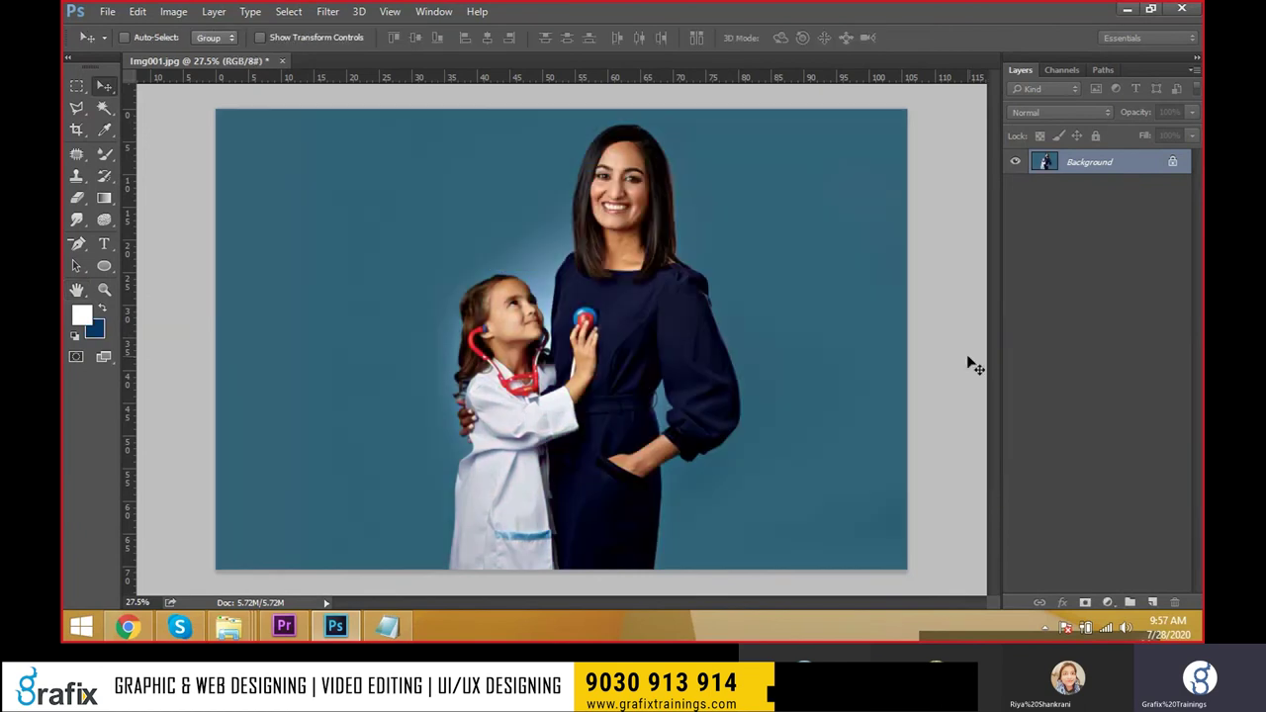
# Fit the photo to 1000 pixels with Fit Image, then undo the resize.
pyautogui.click(107, 11)
pyautogui.moveTo(132, 379)
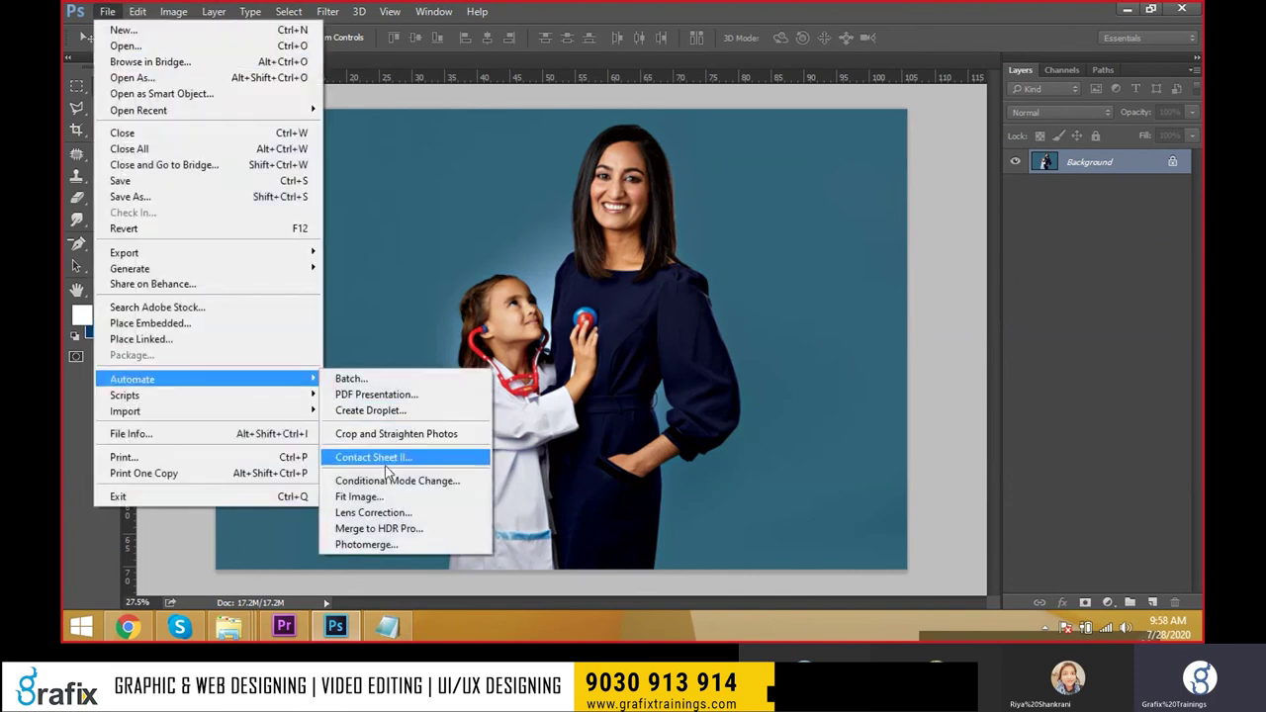
pyautogui.click(403, 501)
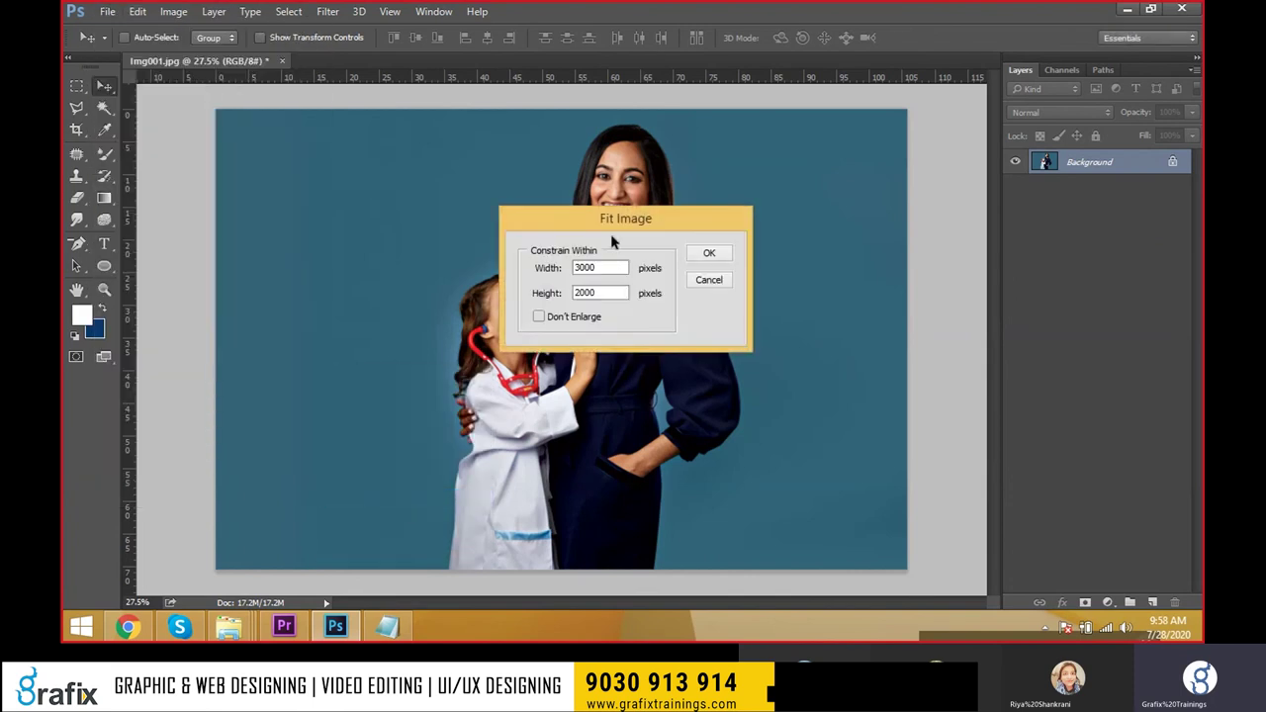
pyautogui.moveTo(612, 235); pyautogui.dragTo(763, 238)
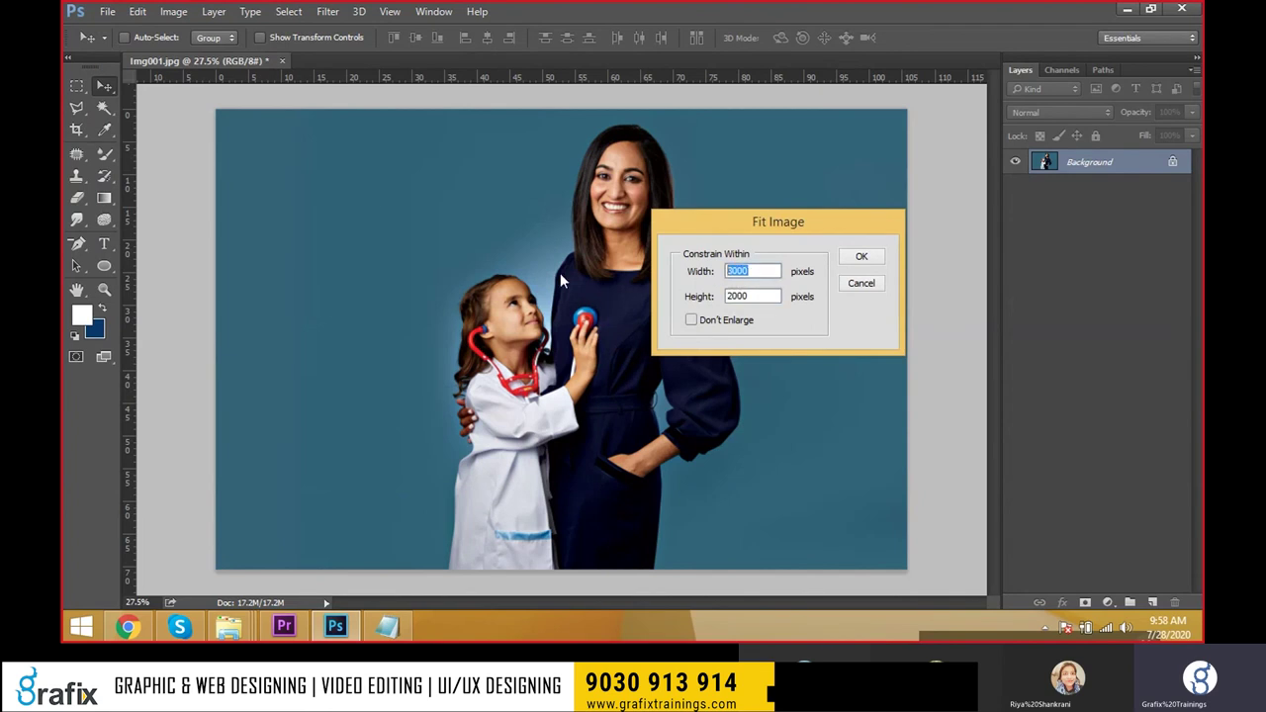
pyautogui.write('1000')
pyautogui.press('Tab')
pyautogui.press('Return')
pyautogui.keyDown('ctrl'); pyautogui.click(579, 319); pyautogui.keyUp('ctrl')
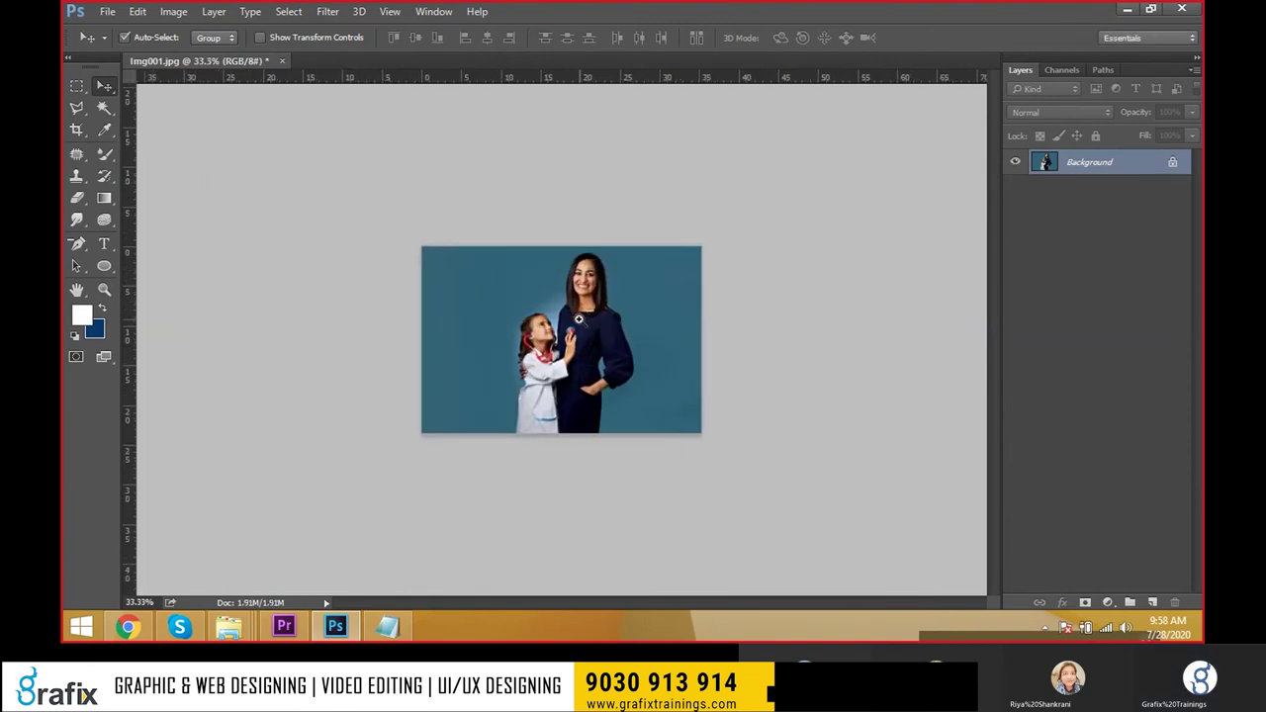
pyautogui.keyDown('ctrl'); pyautogui.click(579, 318); pyautogui.keyUp('ctrl')
pyautogui.hotkey('ctrl', 'z')
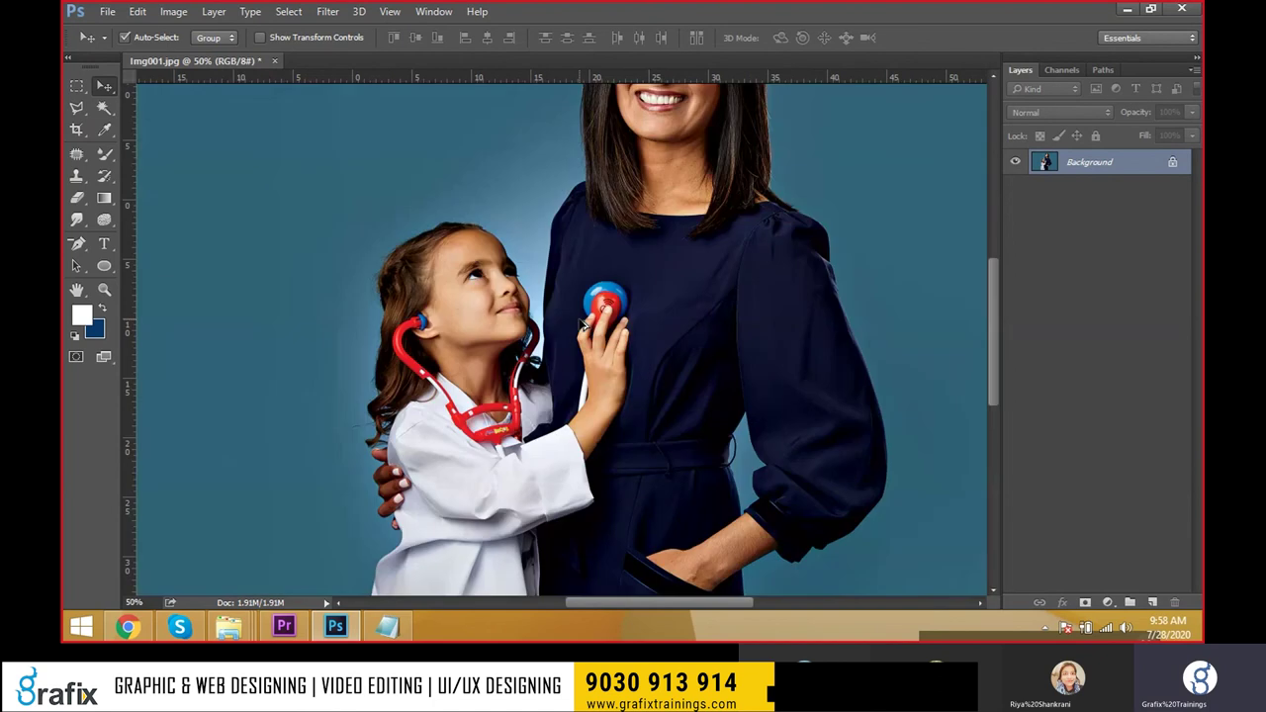
# Fit the photo on screen, then reopen Fit Image and cancel it without resizing.
pyautogui.rightClick(588, 280)
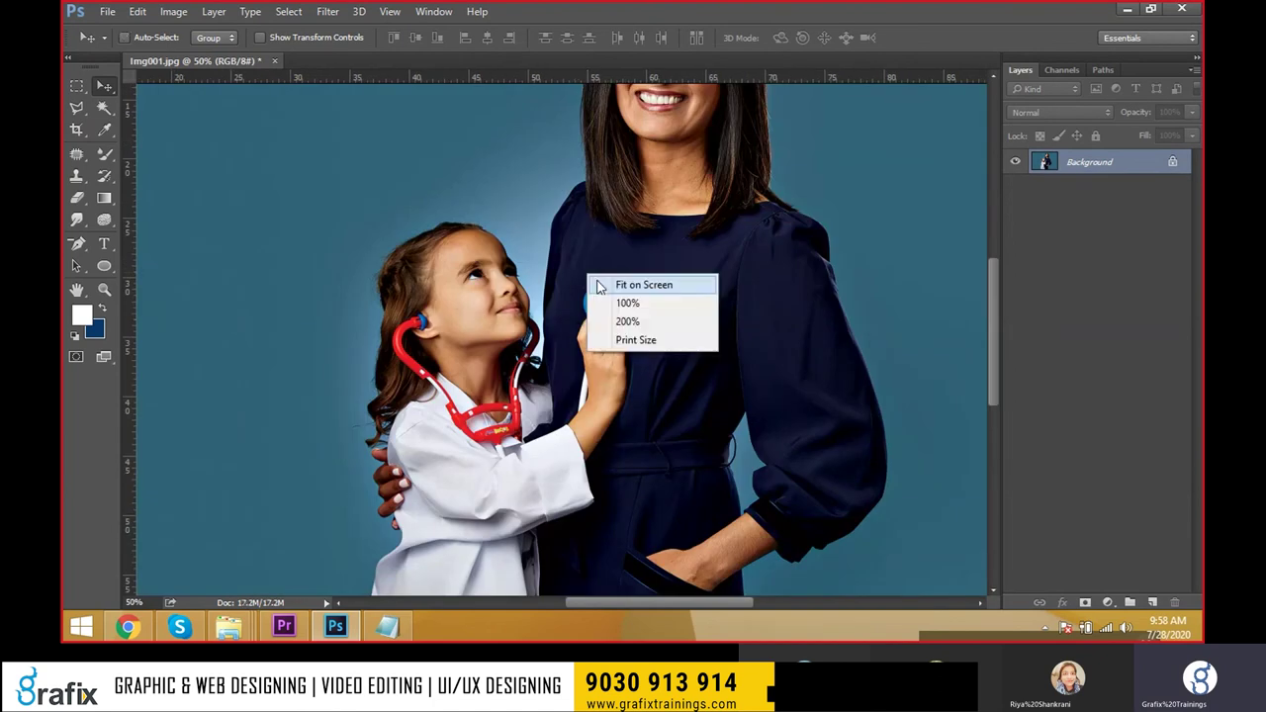
pyautogui.click(597, 285)
pyautogui.click(107, 11)
pyautogui.moveTo(132, 379)
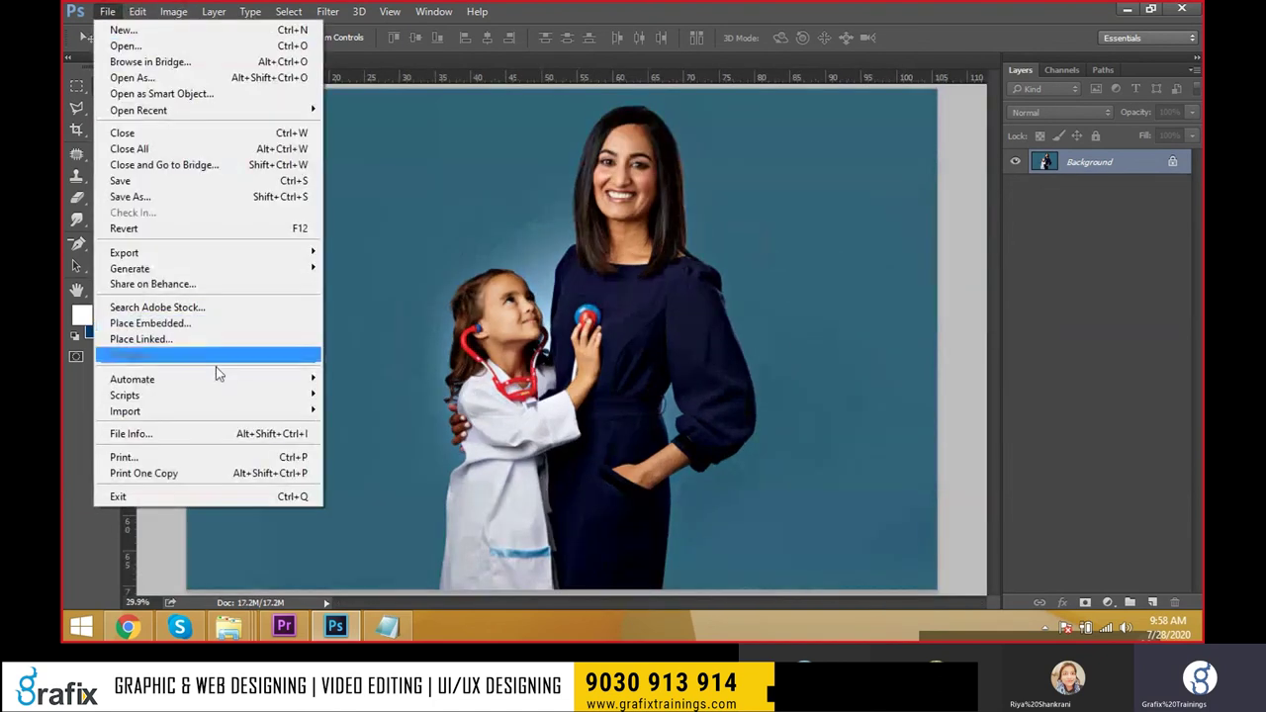
pyautogui.click(358, 497)
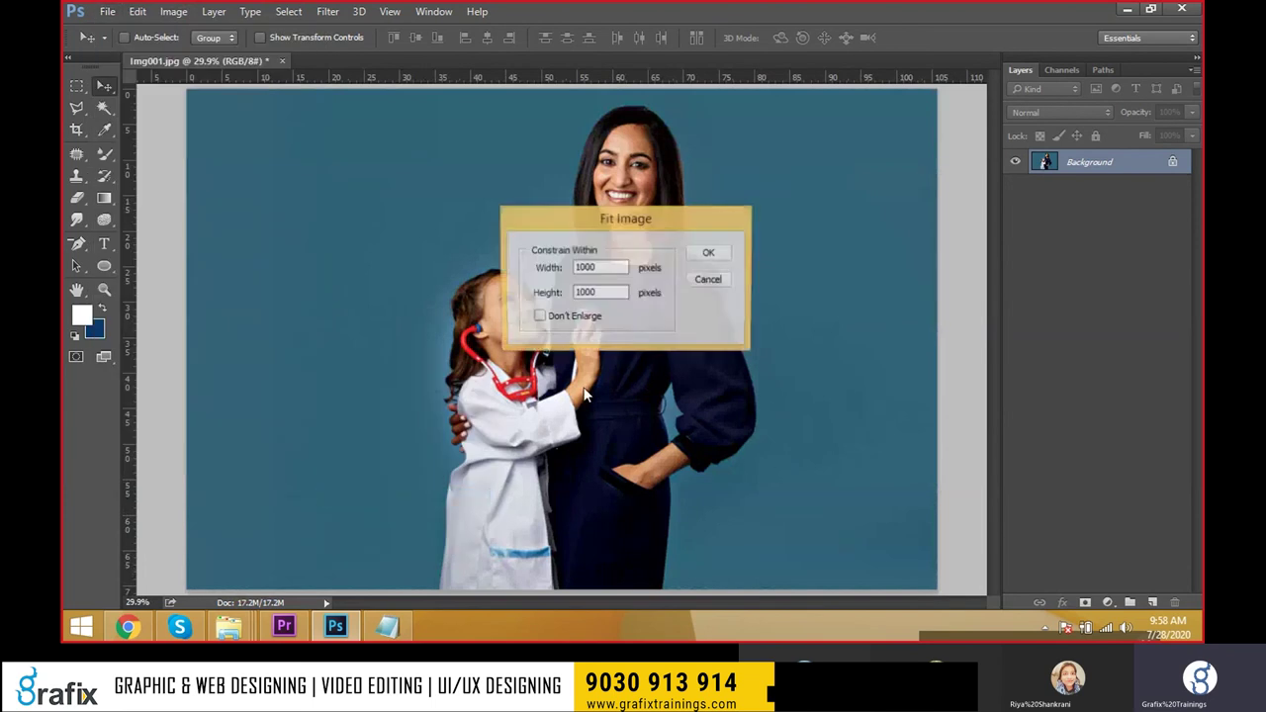
pyautogui.press('Escape')
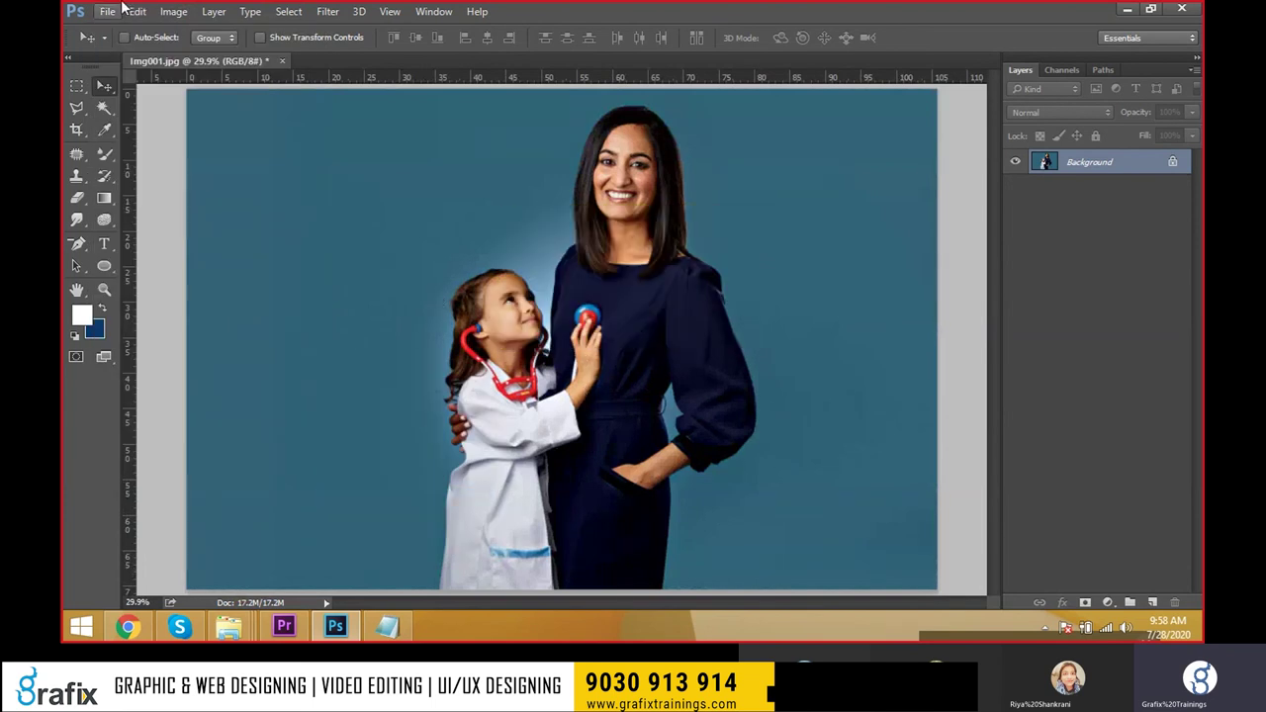
pyautogui.click(109, 11)
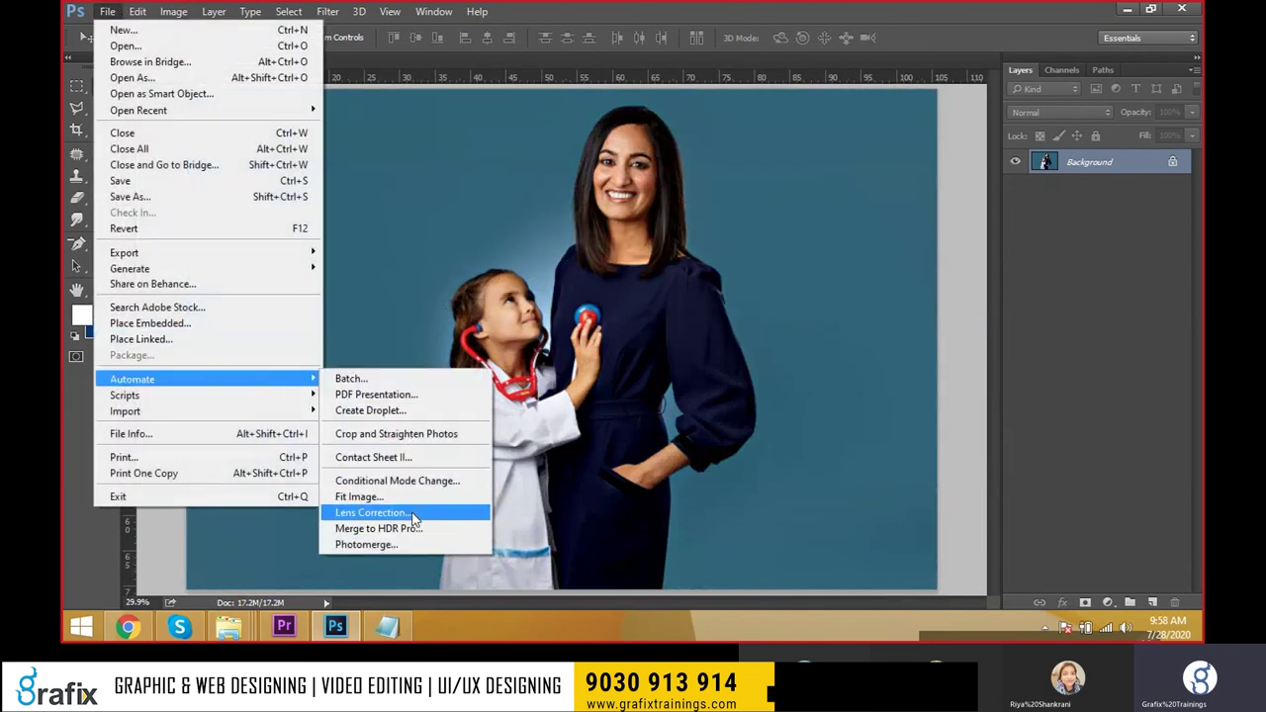
# Run batch lens correction on all five files in the Desktop Krish folder.
pyautogui.click(414, 516)
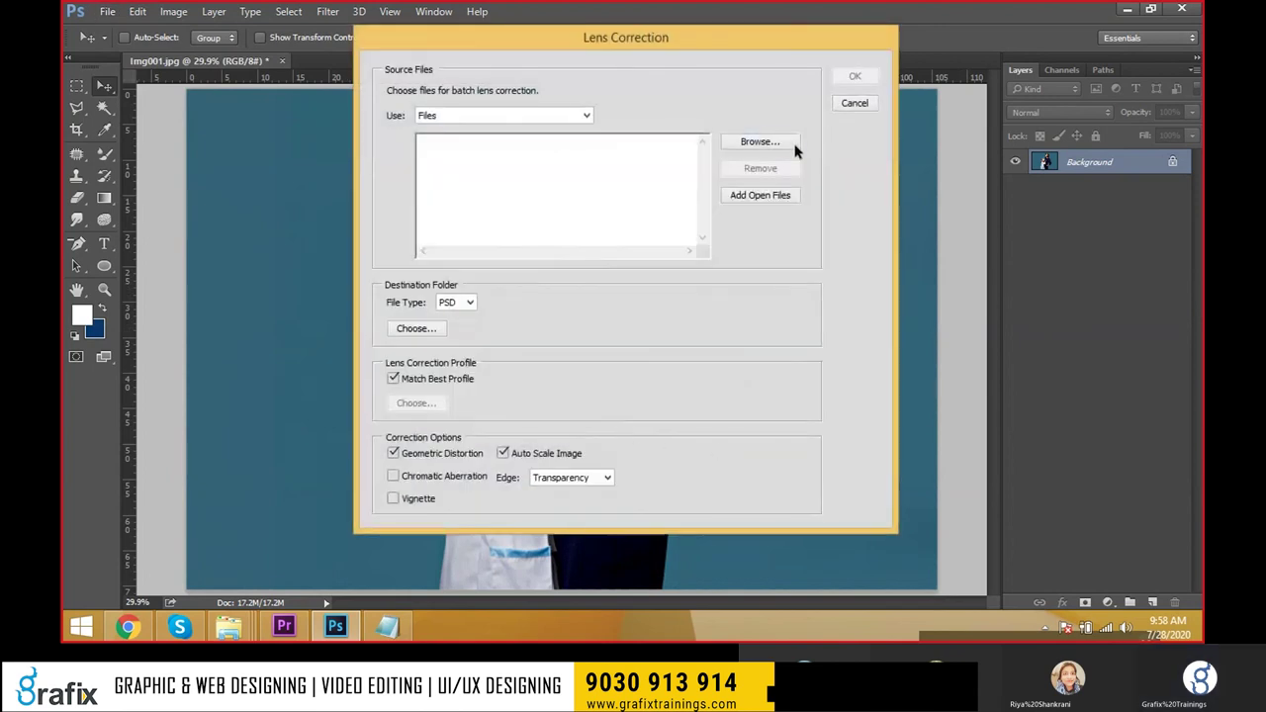
pyautogui.click(789, 143)
pyautogui.scroll(-1, 638, 267)
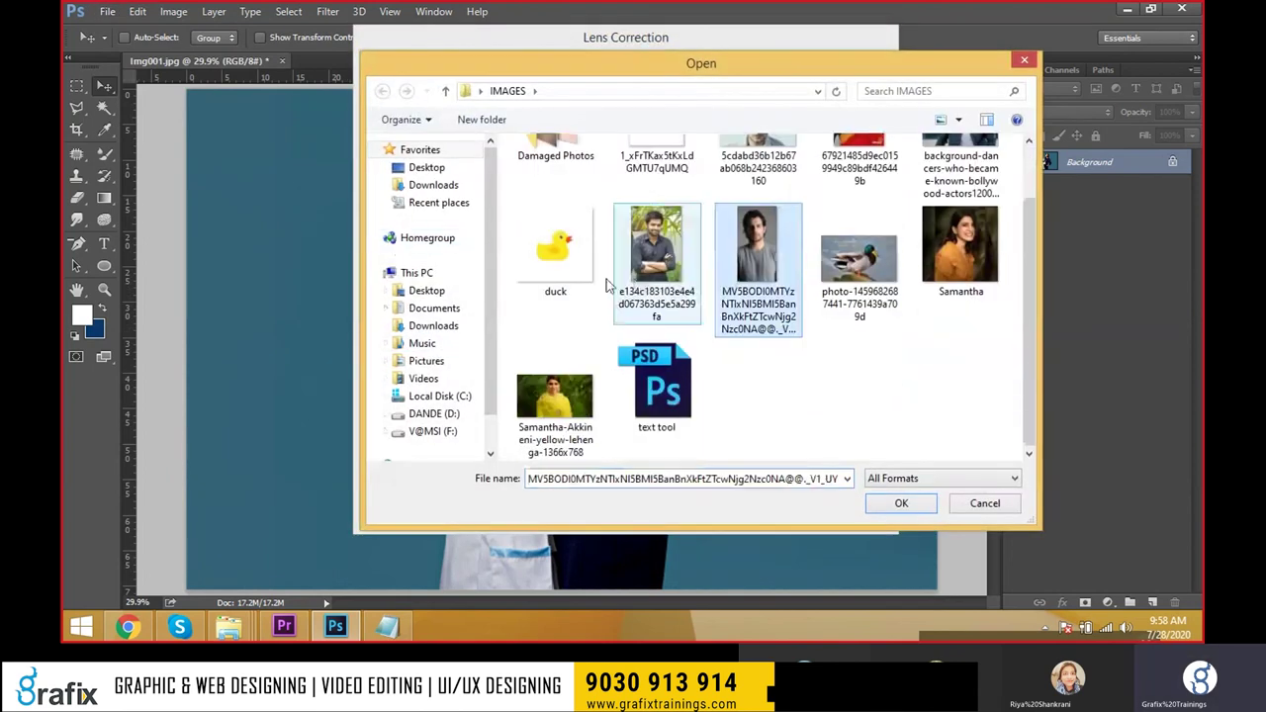
pyautogui.click(435, 290)
pyautogui.scroll(-1, 764, 314)
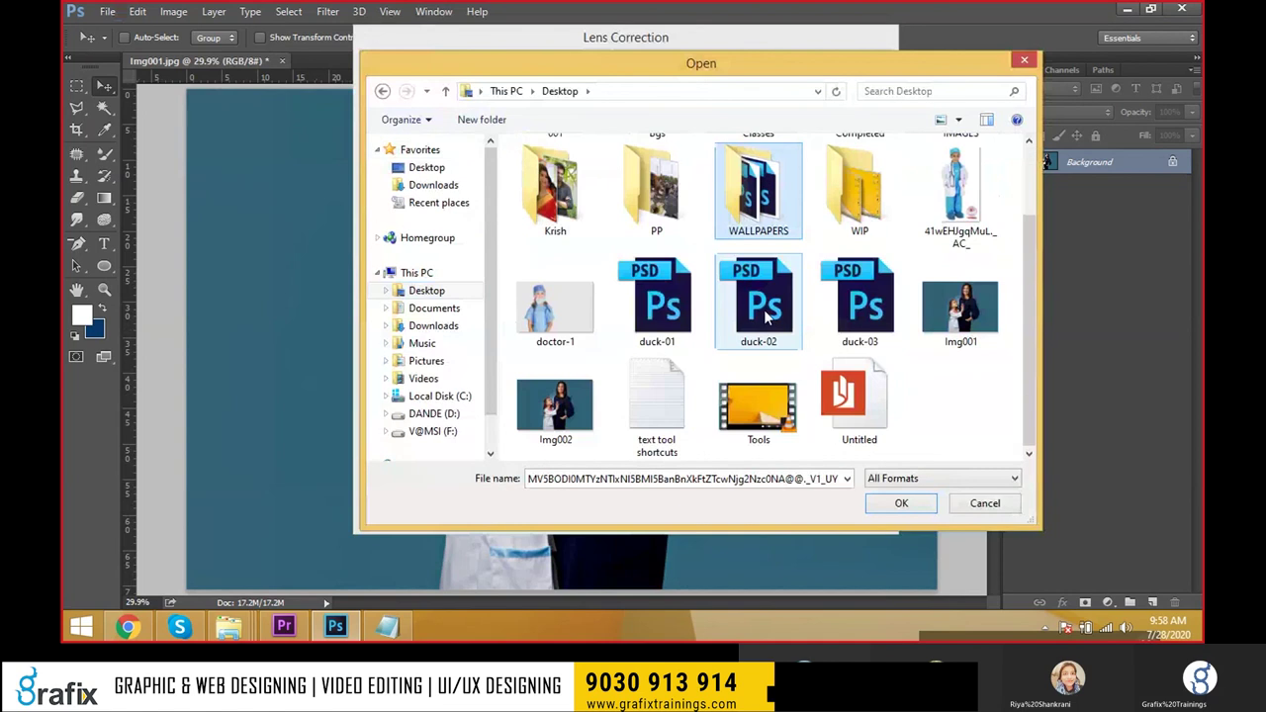
pyautogui.doubleClick(579, 223)
pyautogui.hotkey('ctrl', 'a')
pyautogui.click(901, 503)
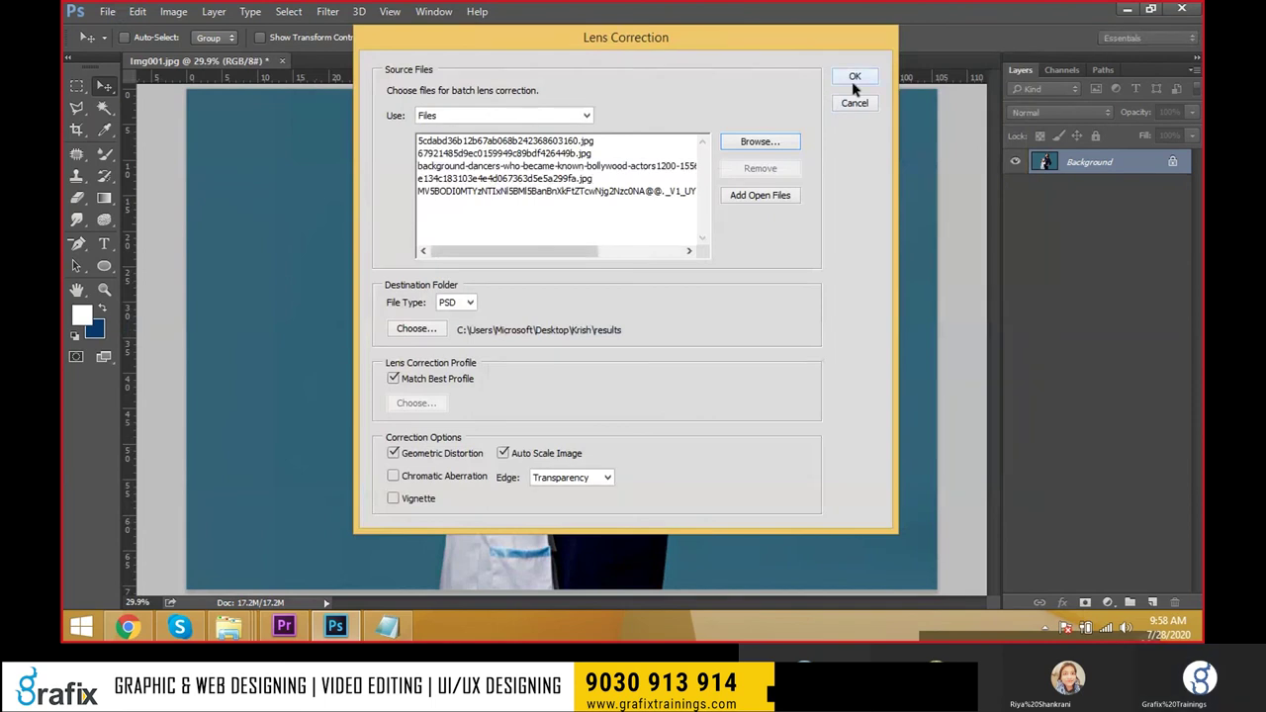
pyautogui.click(854, 79)
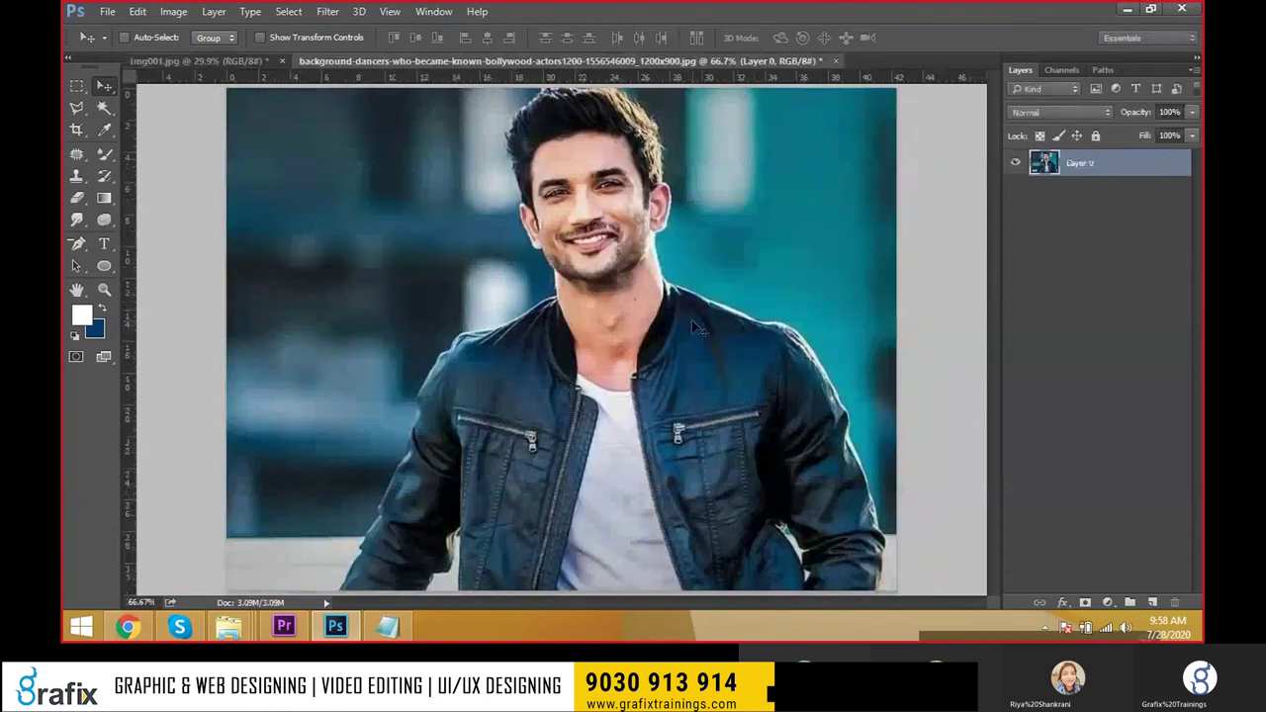
# Close the jacket and crossed-arms photos, leaving img001.jpg open.
pyautogui.hotkey('ctrl', 'Tab')
pyautogui.hotkey('ctrl', 'Tab')
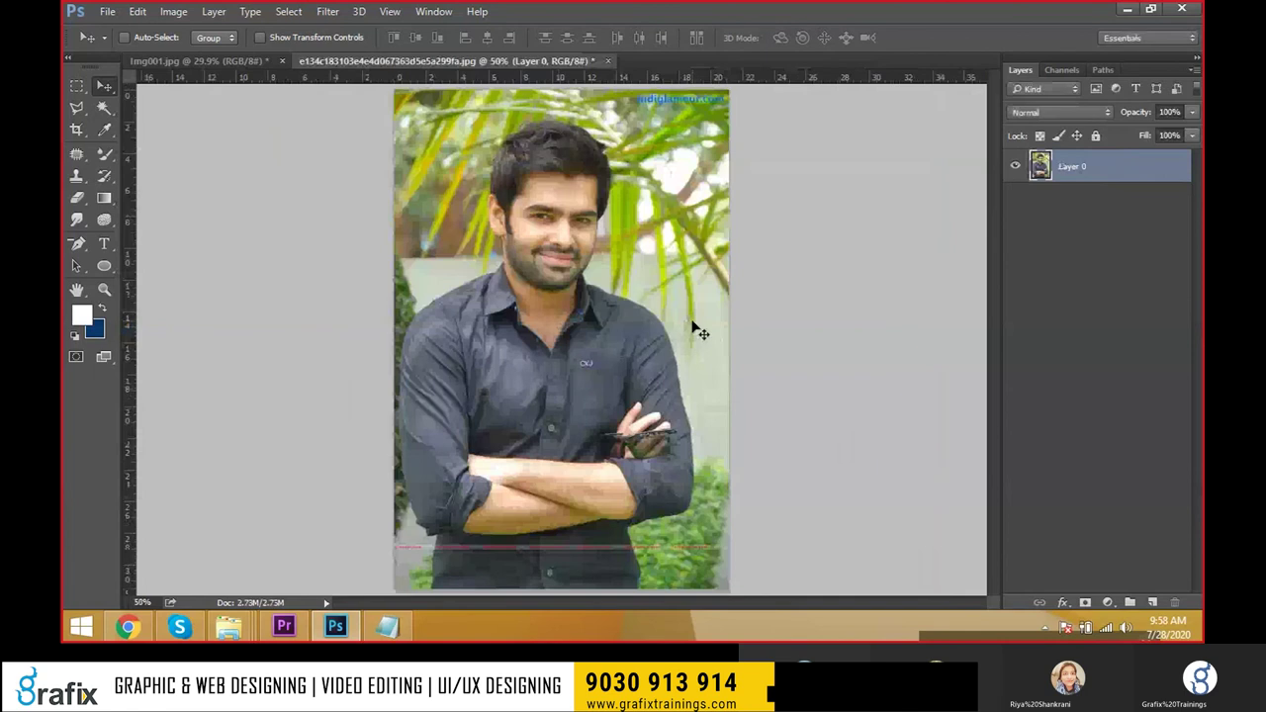
pyautogui.hotkey('ctrl', 'w')
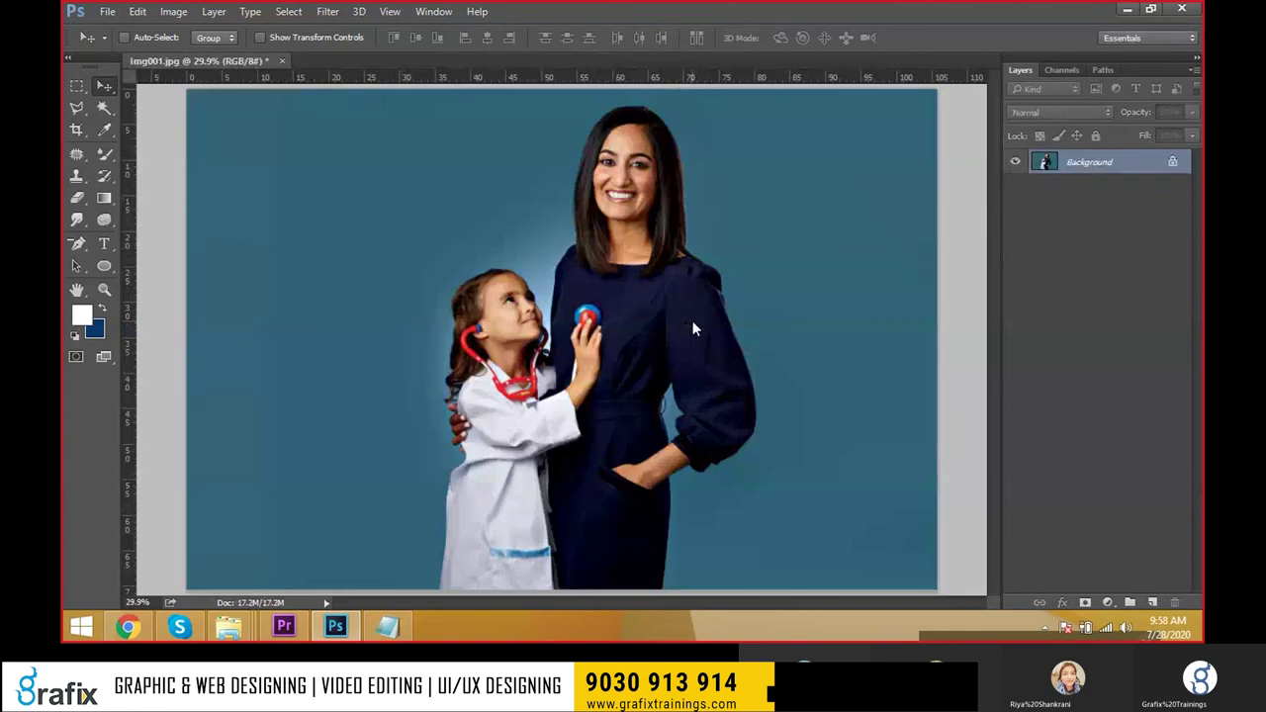
pyautogui.hotkey('ctrl', '0')
# Close img001.jpg without saving its changes.
pyautogui.hotkey('ctrl', 'w')
pyautogui.click(645, 247)
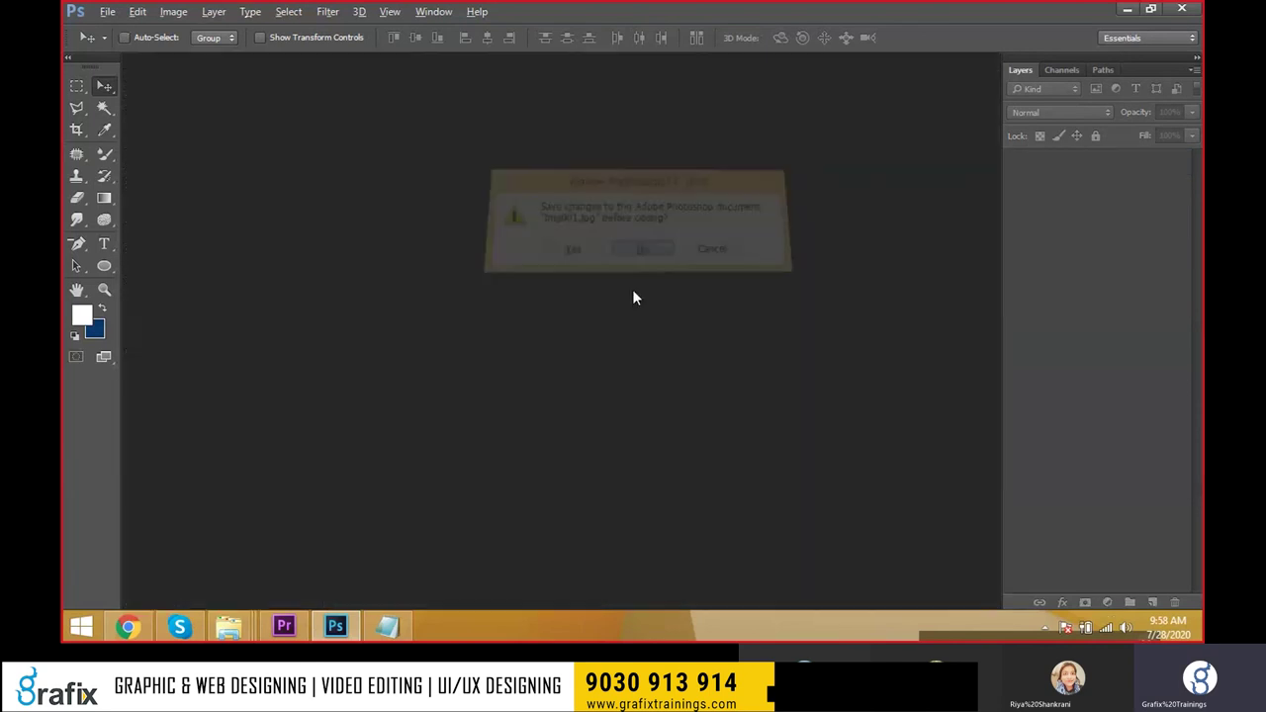
pyautogui.click(107, 10)
pyautogui.moveTo(132, 379)
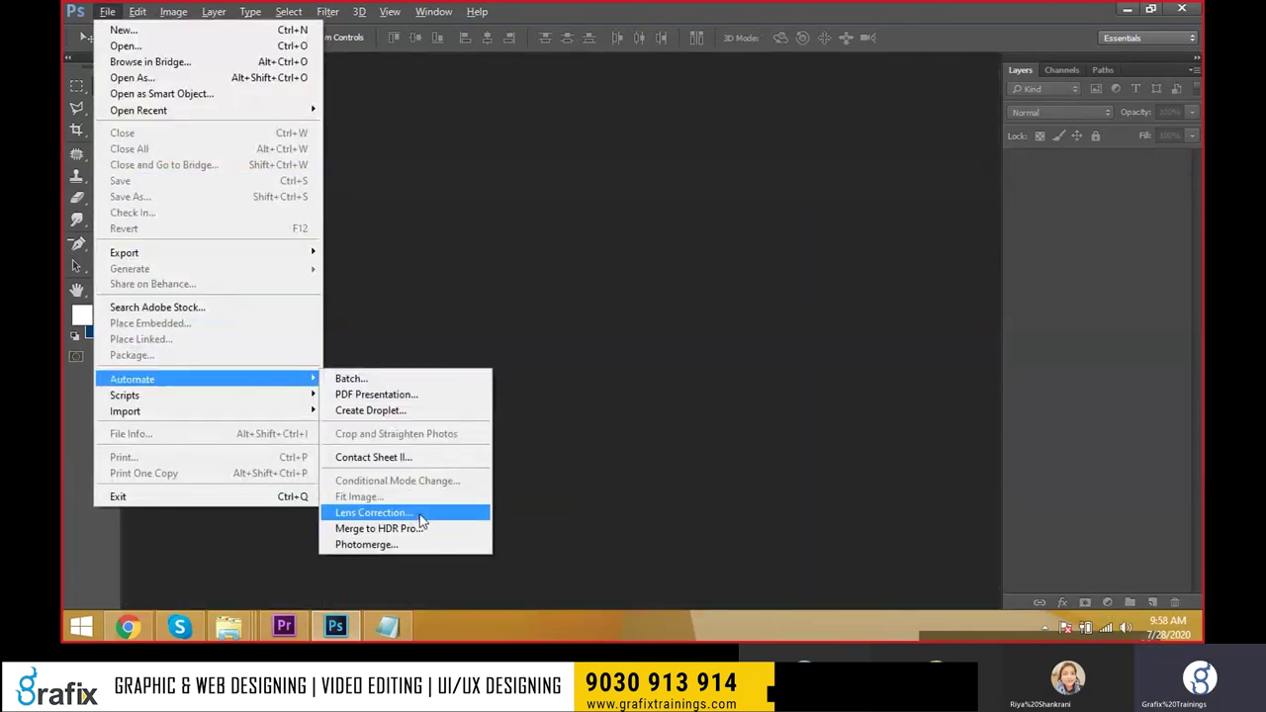
# Try merging two Krish photos with Merge to HDR Pro and dismiss the same-size error.
pyautogui.click(418, 526)
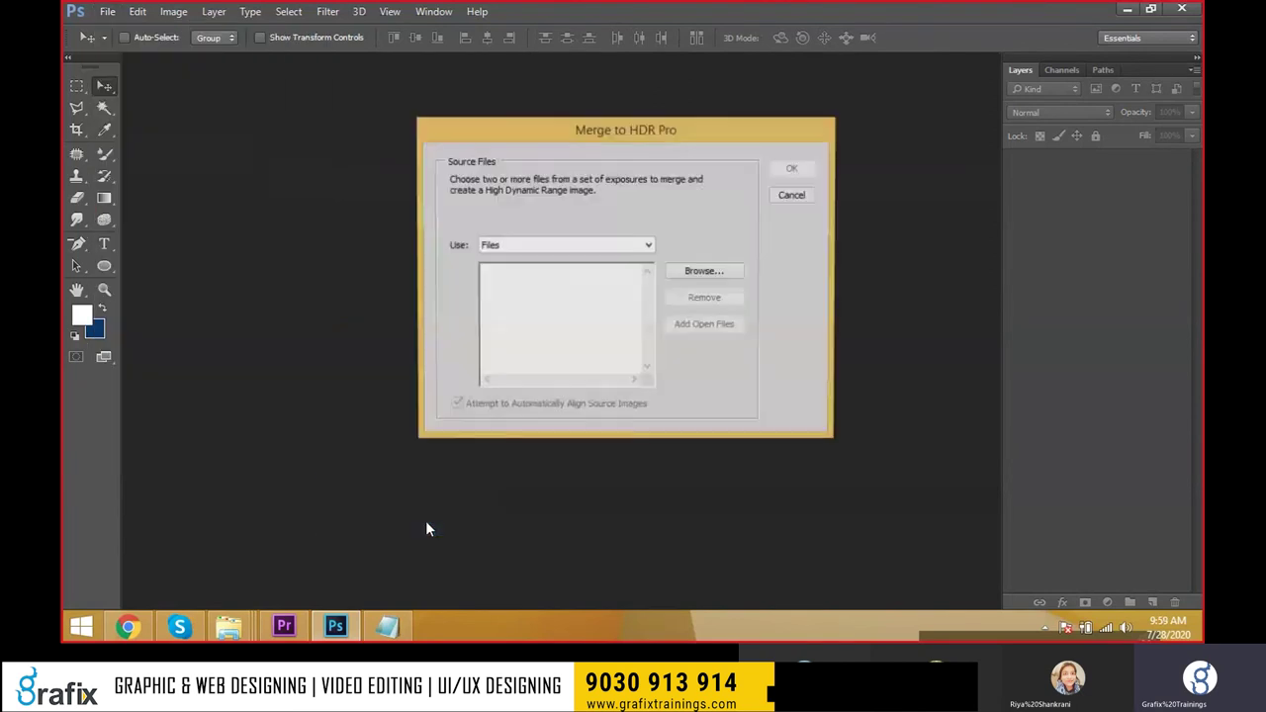
pyautogui.click(705, 275)
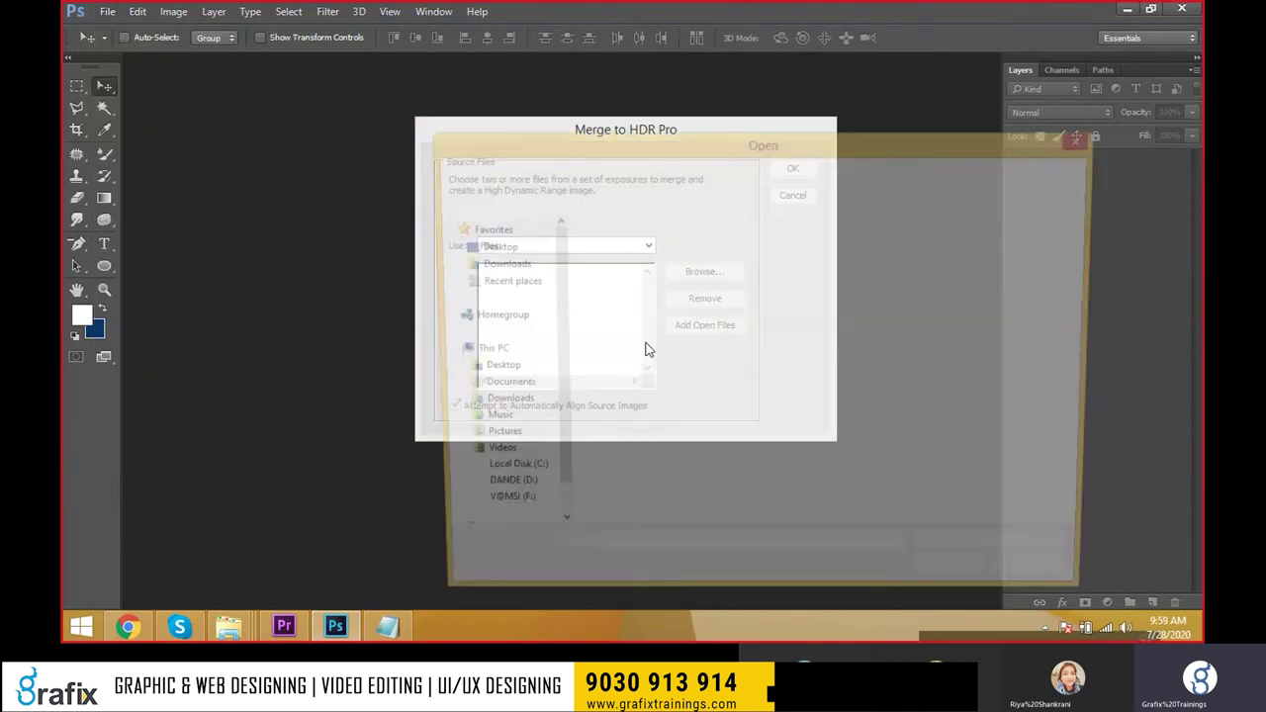
pyautogui.moveTo(685, 366); pyautogui.dragTo(836, 297)
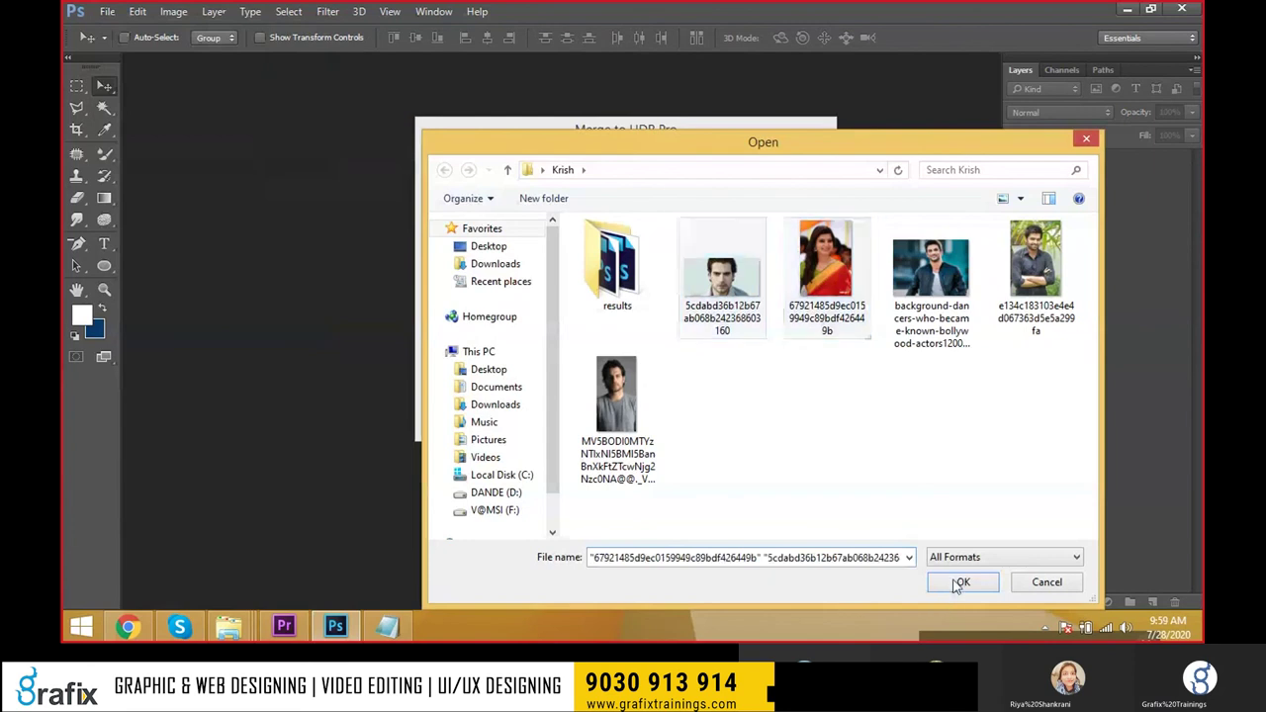
pyautogui.click(963, 582)
pyautogui.click(791, 170)
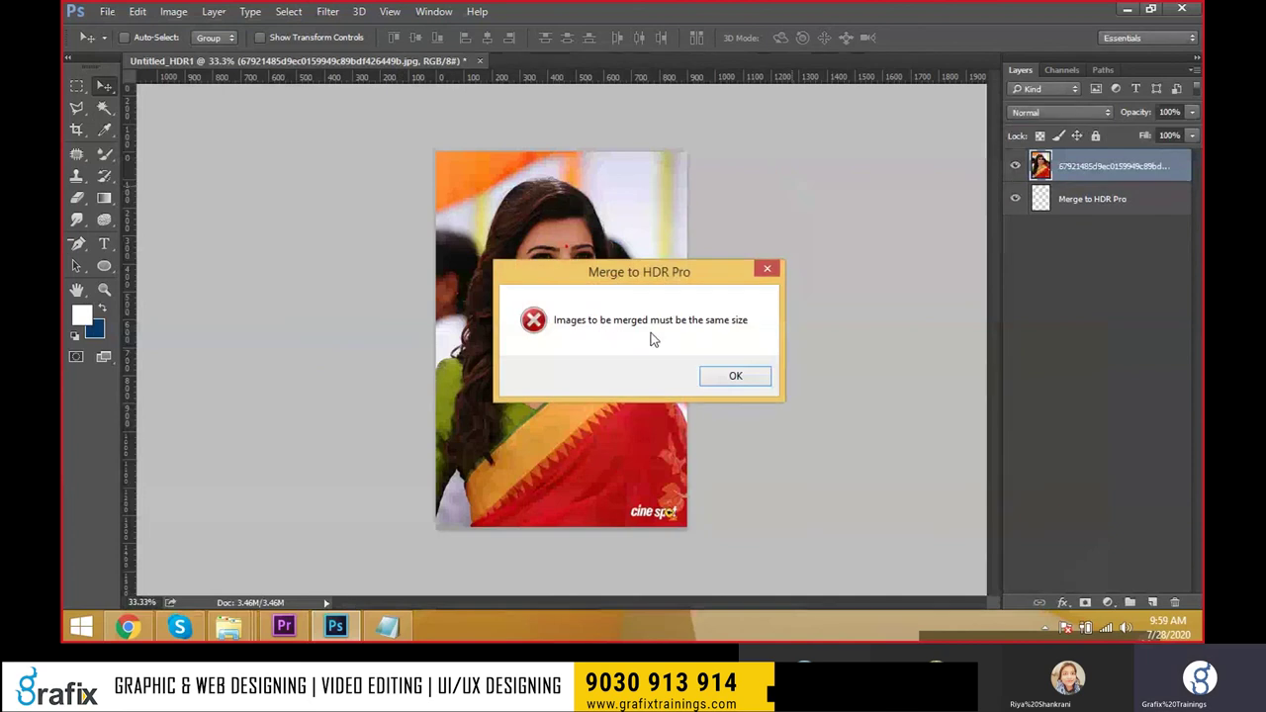
pyautogui.click(747, 384)
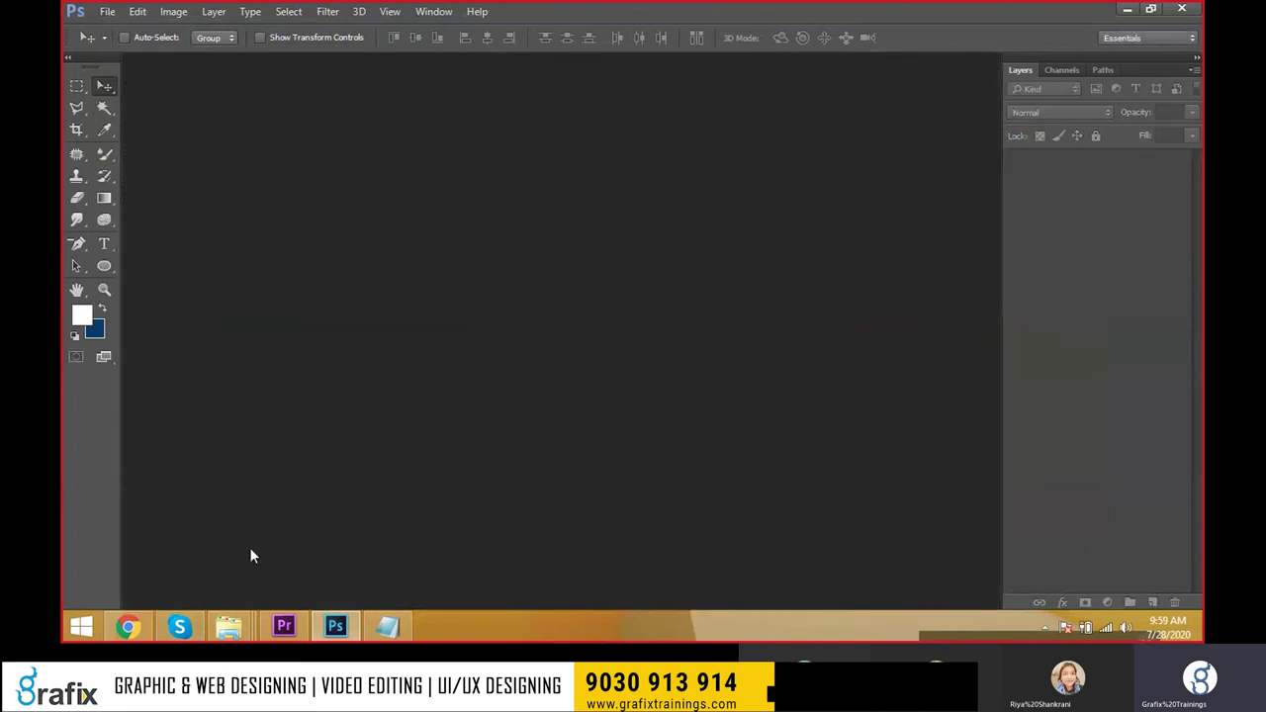
# In a new Chrome tab, search Google for 'actors'.
pyautogui.moveTo(127, 626)
pyautogui.click(177, 583)
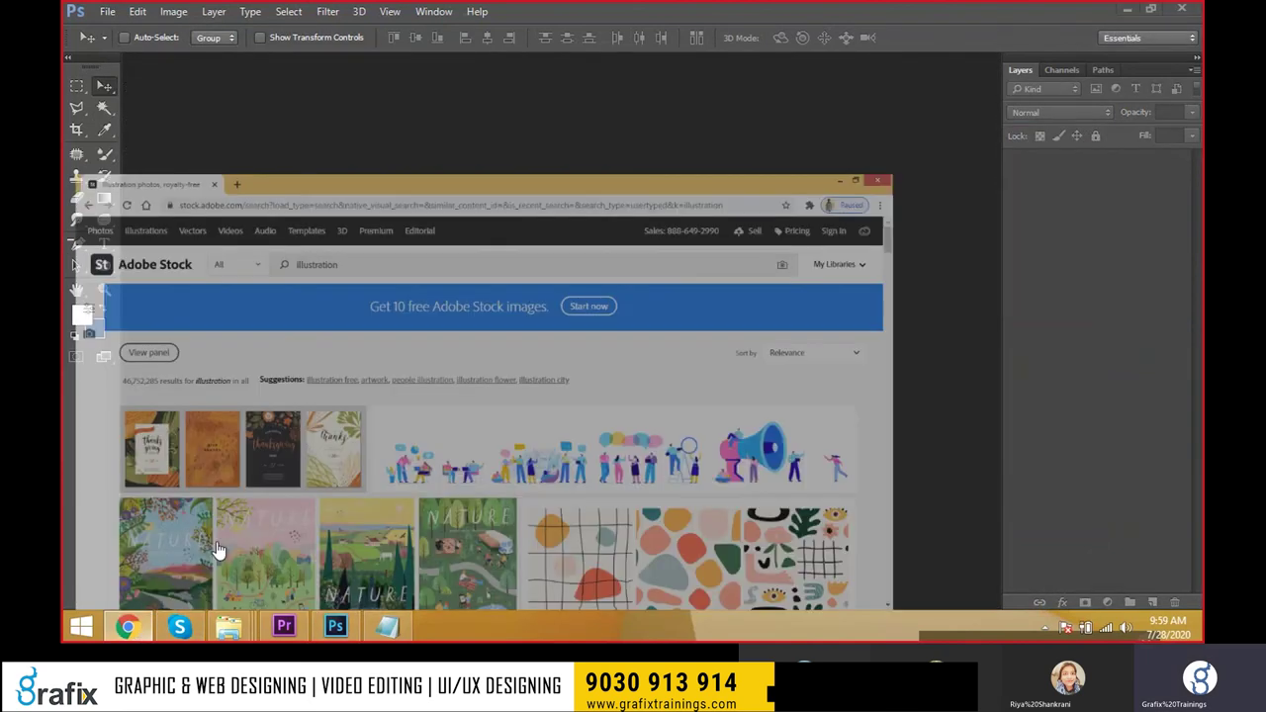
pyautogui.hotkey('ctrl', 't')
pyautogui.write('g')
pyautogui.press('Return')
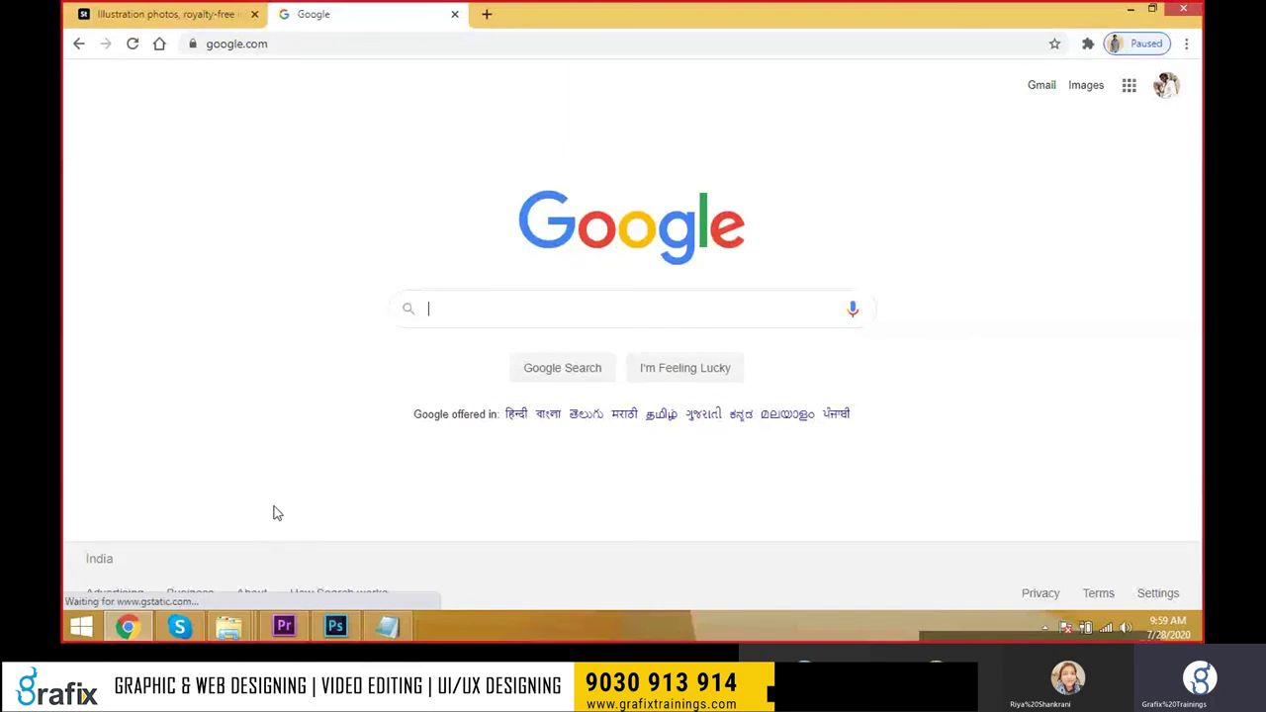
pyautogui.write('wallpa')
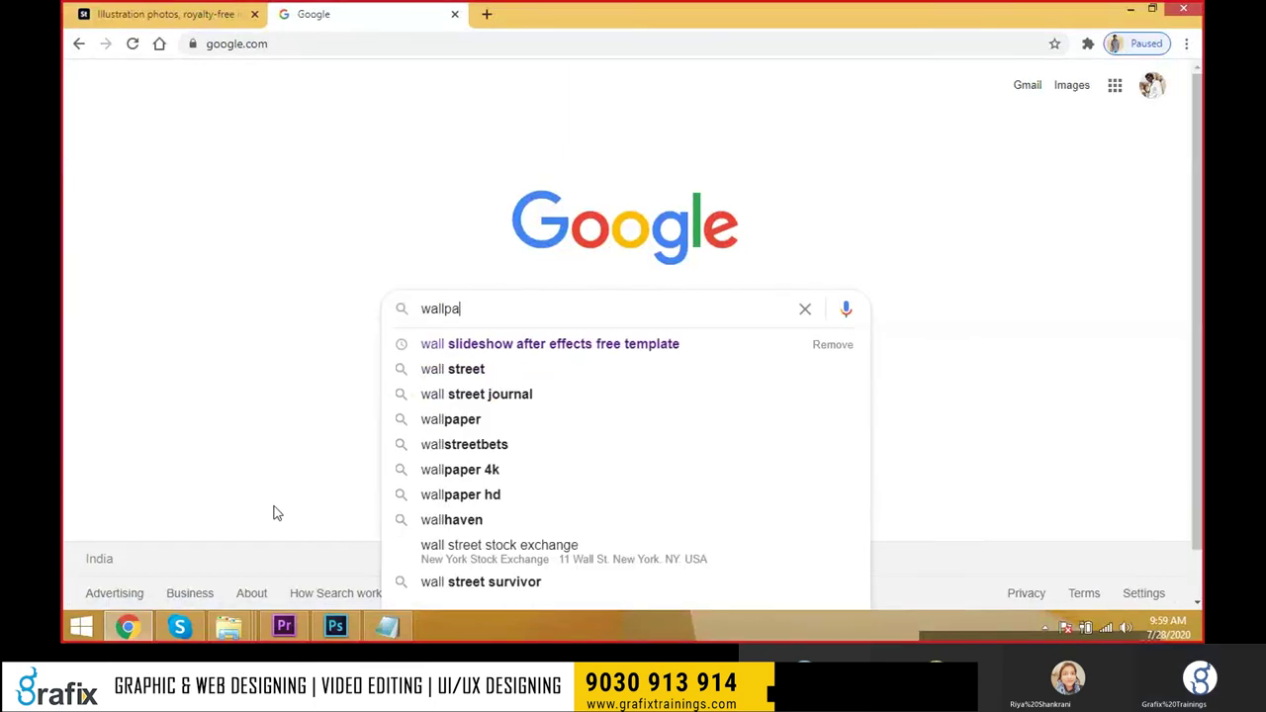
pyautogui.write('pertelugu actres')
pyautogui.press('BackSpace')
pyautogui.press('BackSpace')
pyautogui.press('BackSpace')
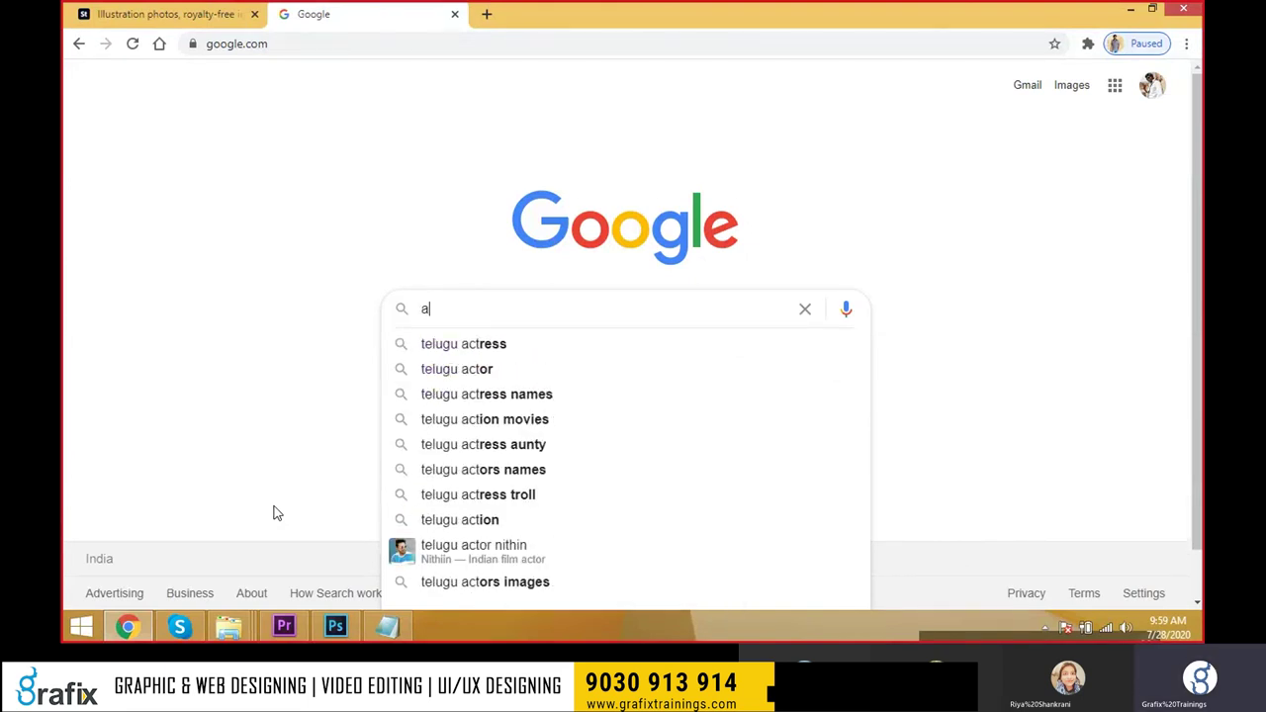
pyautogui.write('ctors')
pyautogui.press('Return')
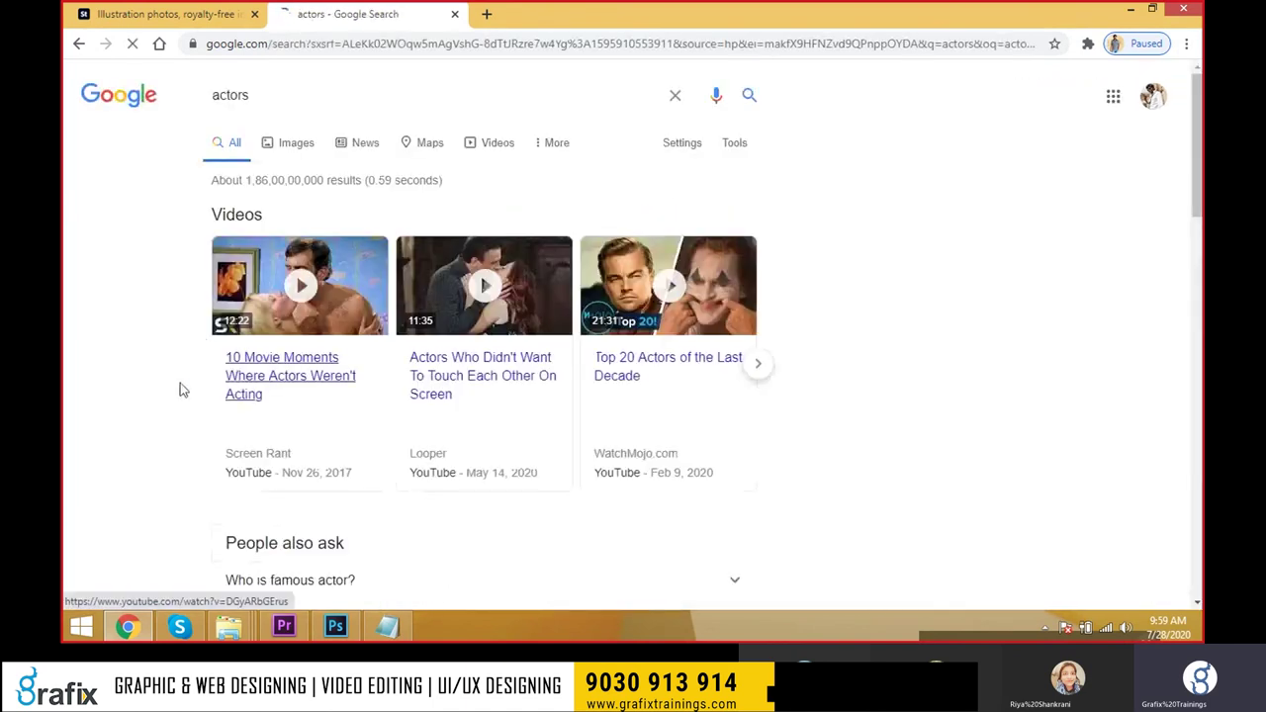
# Show image results filtered to Medium size, then clear the filters.
pyautogui.click(304, 146)
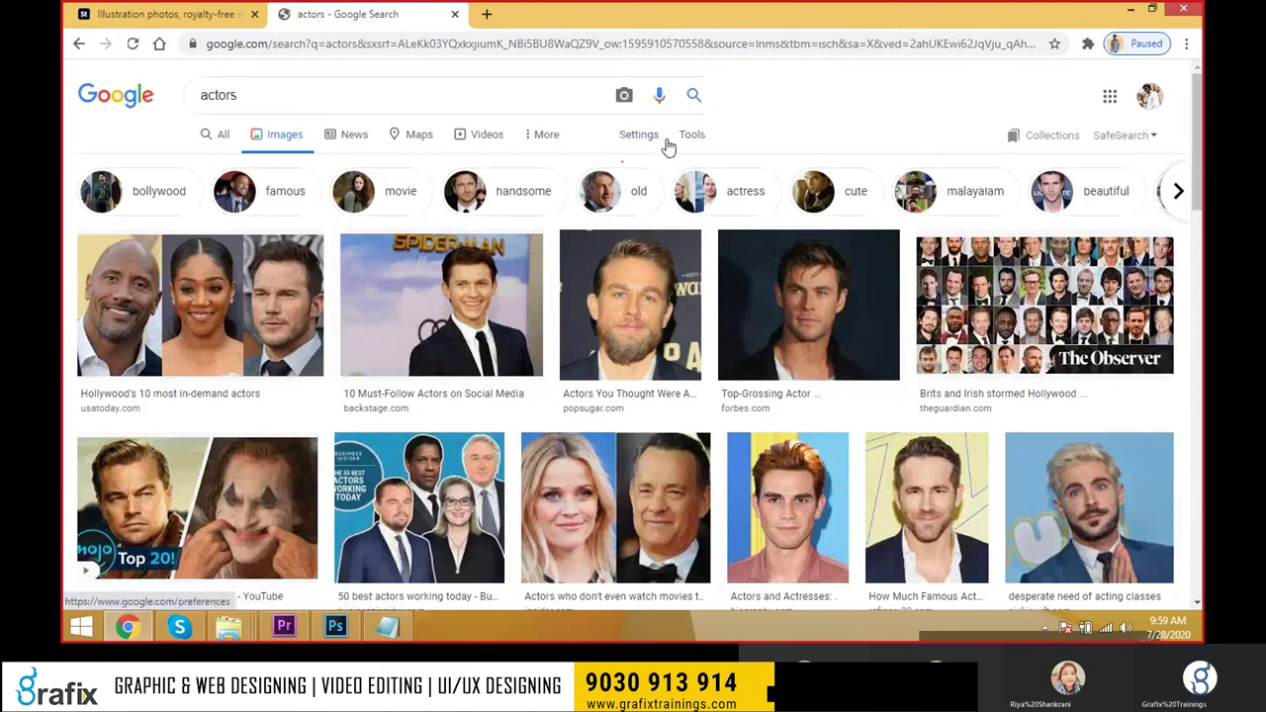
pyautogui.click(690, 135)
pyautogui.click(212, 168)
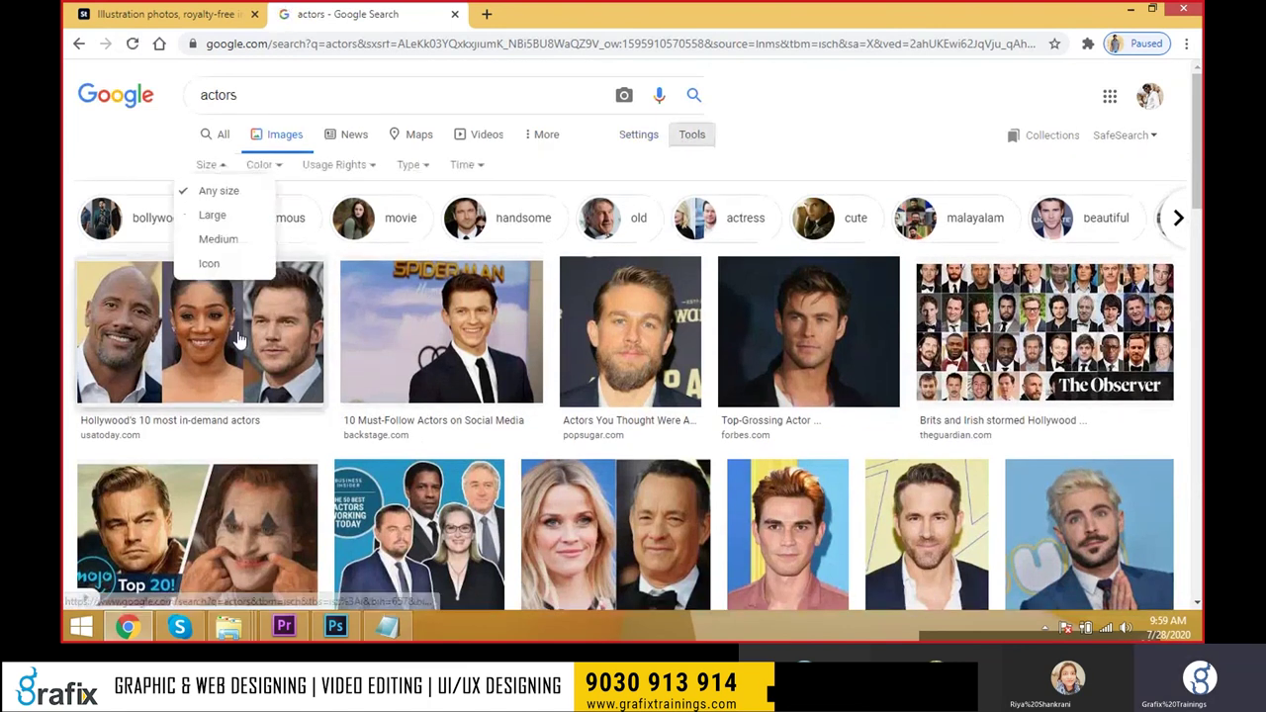
pyautogui.click(234, 240)
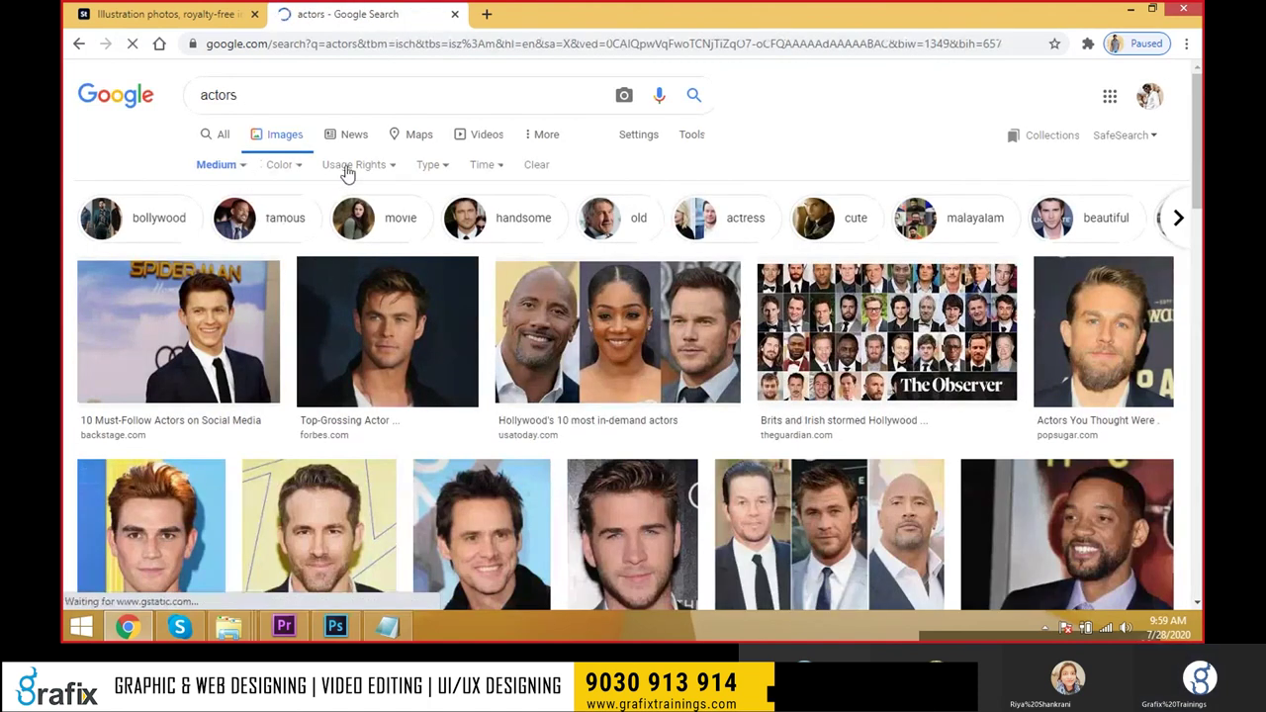
pyautogui.click(430, 166)
pyautogui.click(483, 166)
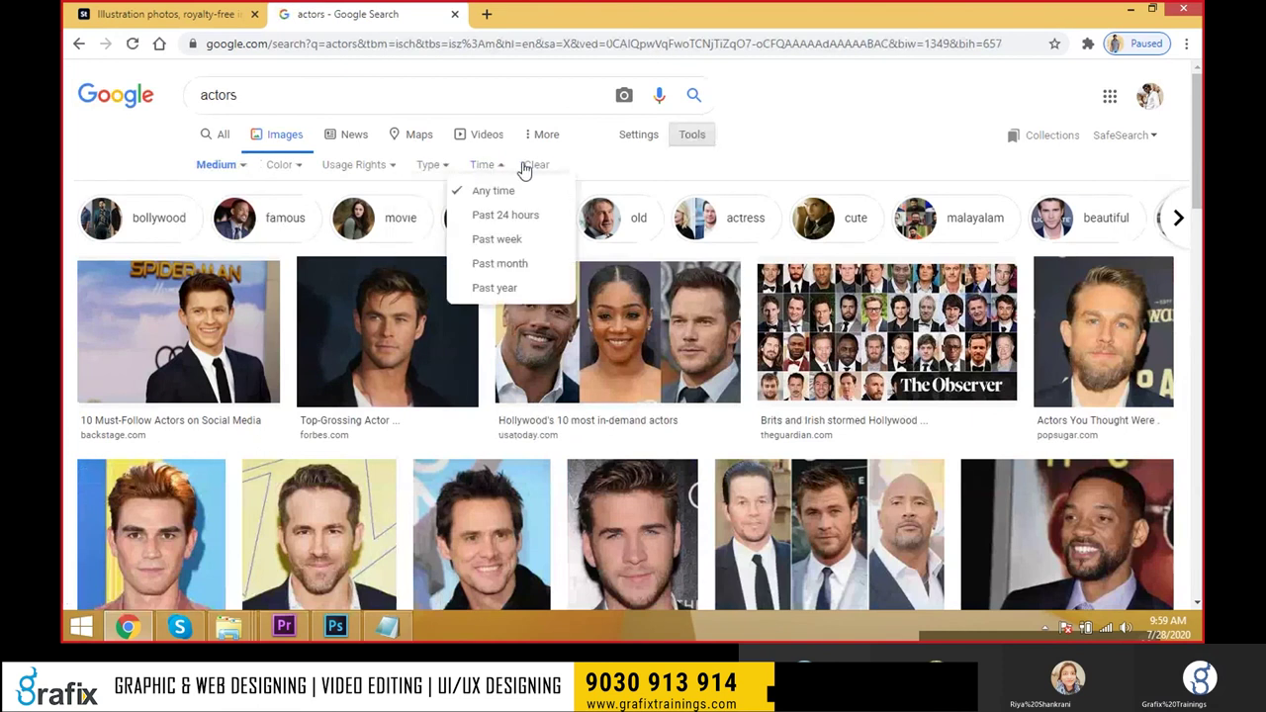
pyautogui.click(530, 165)
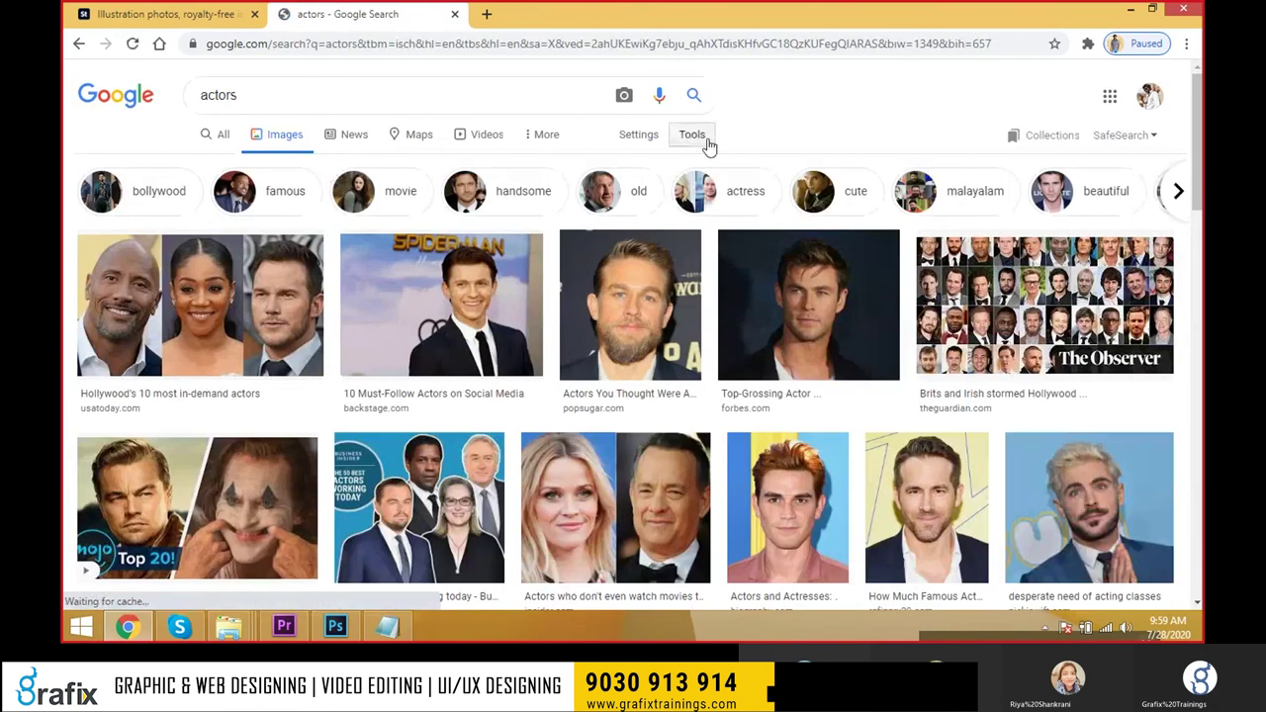
# Filter the image results to Large, then switch back to Medium size.
pyautogui.click(692, 134)
pyautogui.click(230, 166)
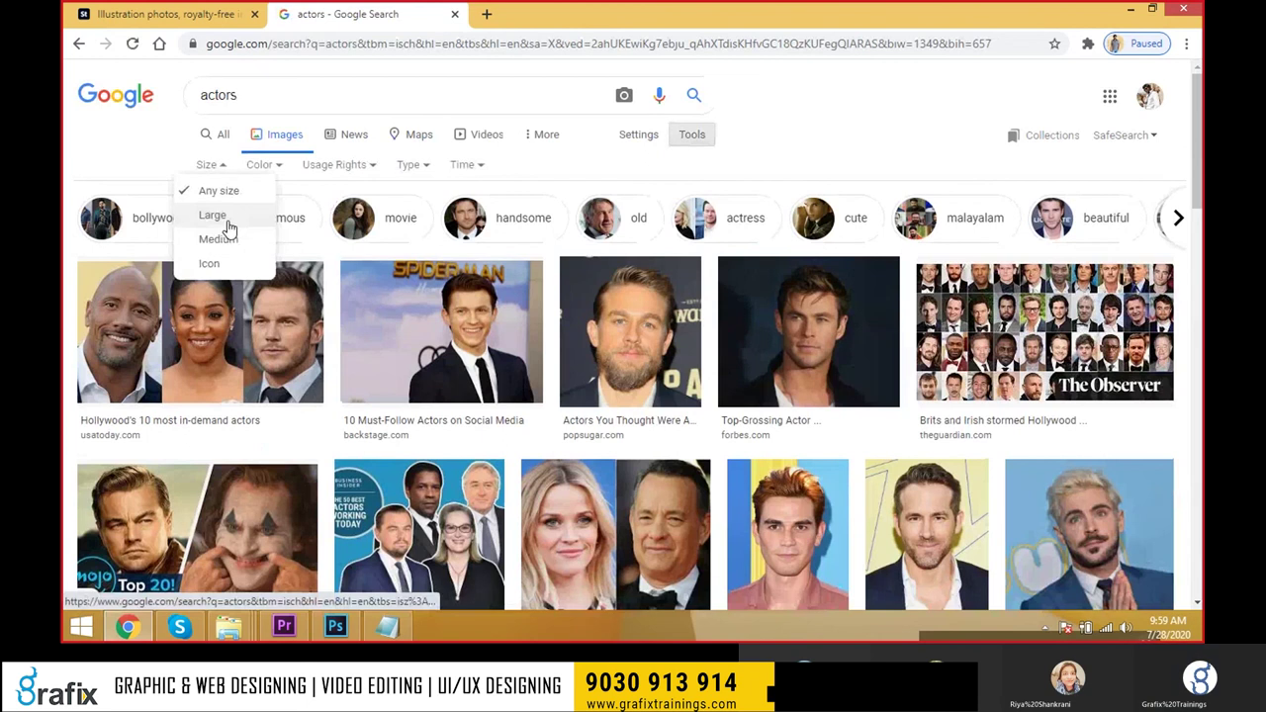
pyautogui.click(228, 219)
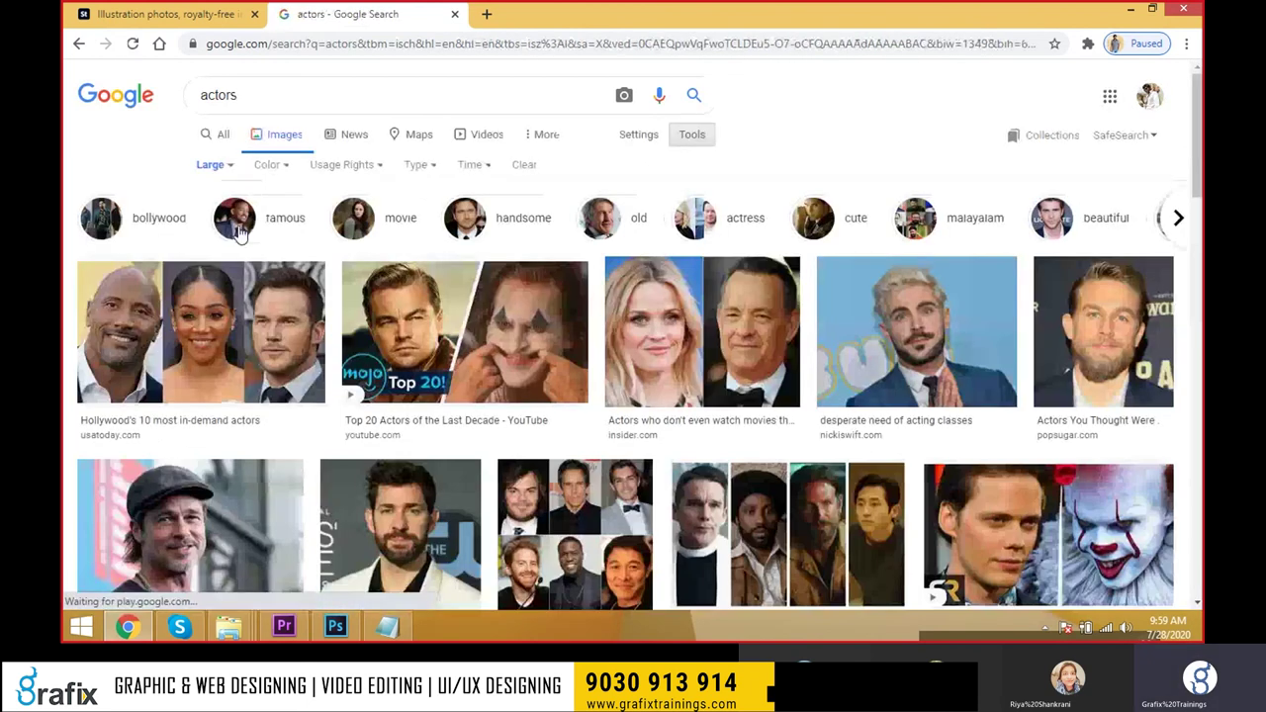
pyautogui.click(214, 165)
pyautogui.click(240, 246)
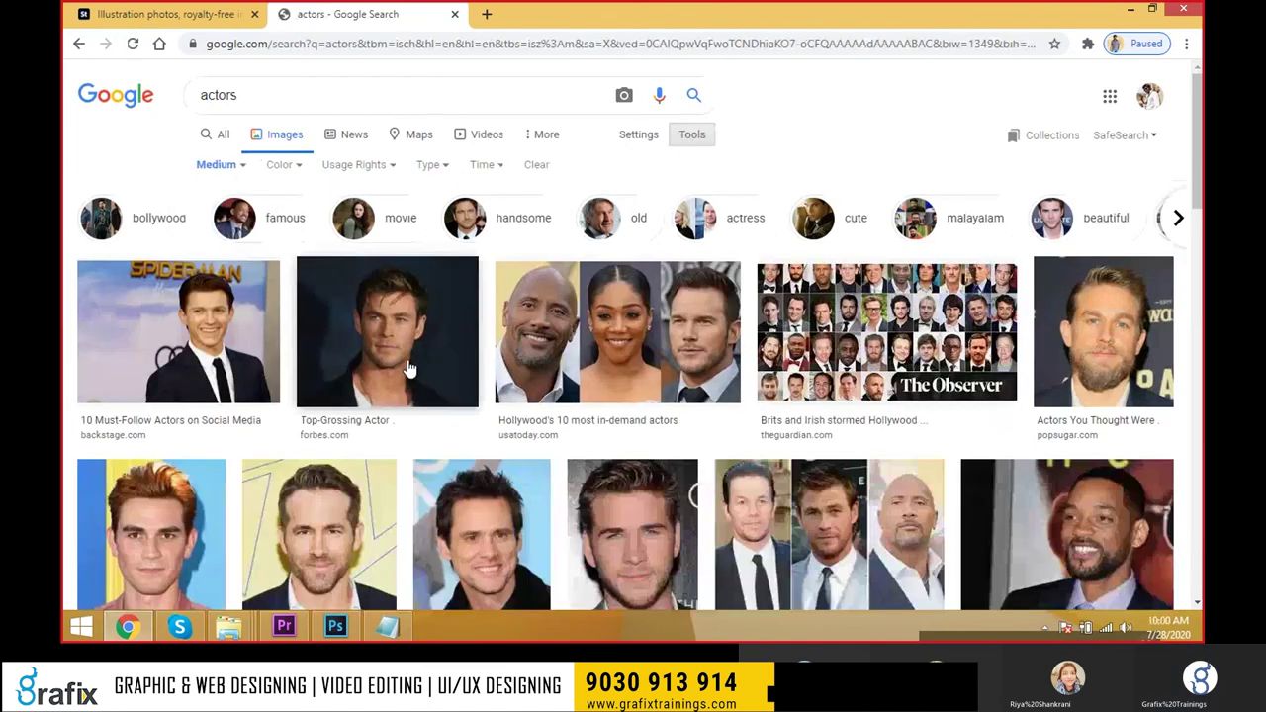
# Save the full-size image of the actor in glasses from Google Images.
pyautogui.scroll(-3, 309, 342)
pyautogui.scroll(1, 310, 346)
pyautogui.scroll(2, 297, 345)
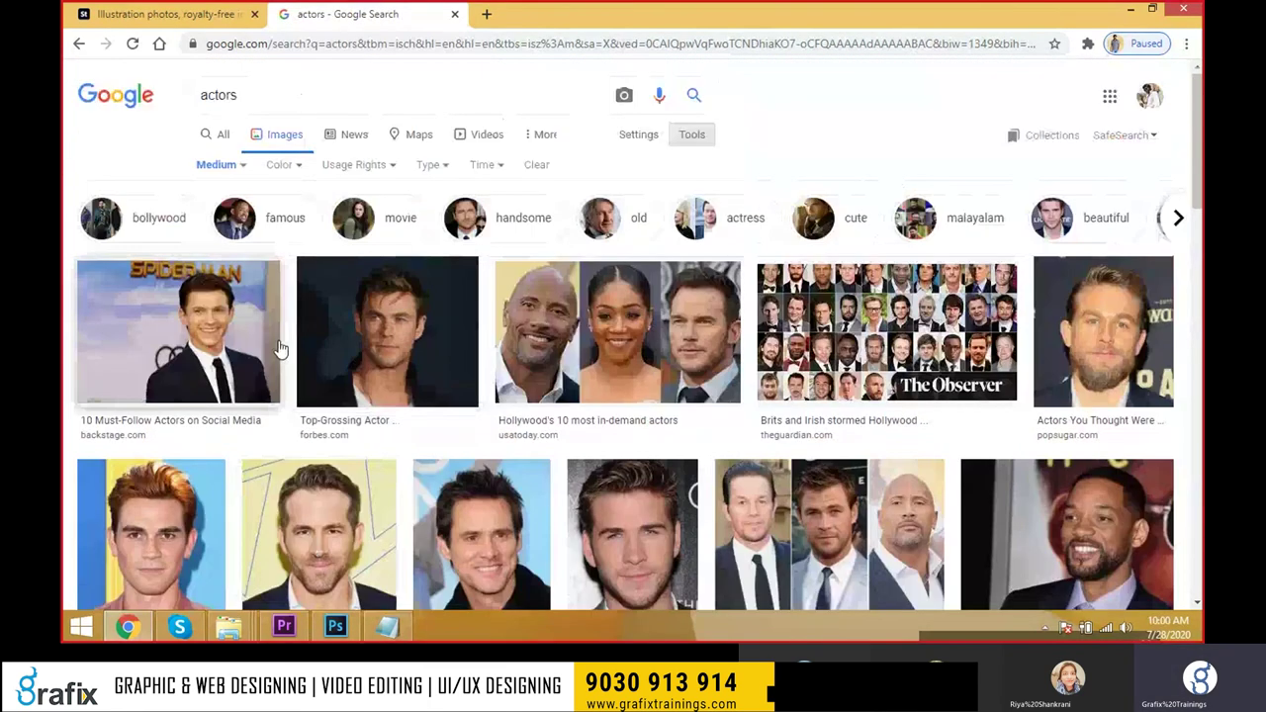
pyautogui.scroll(-4, 307, 356)
pyautogui.click(274, 355)
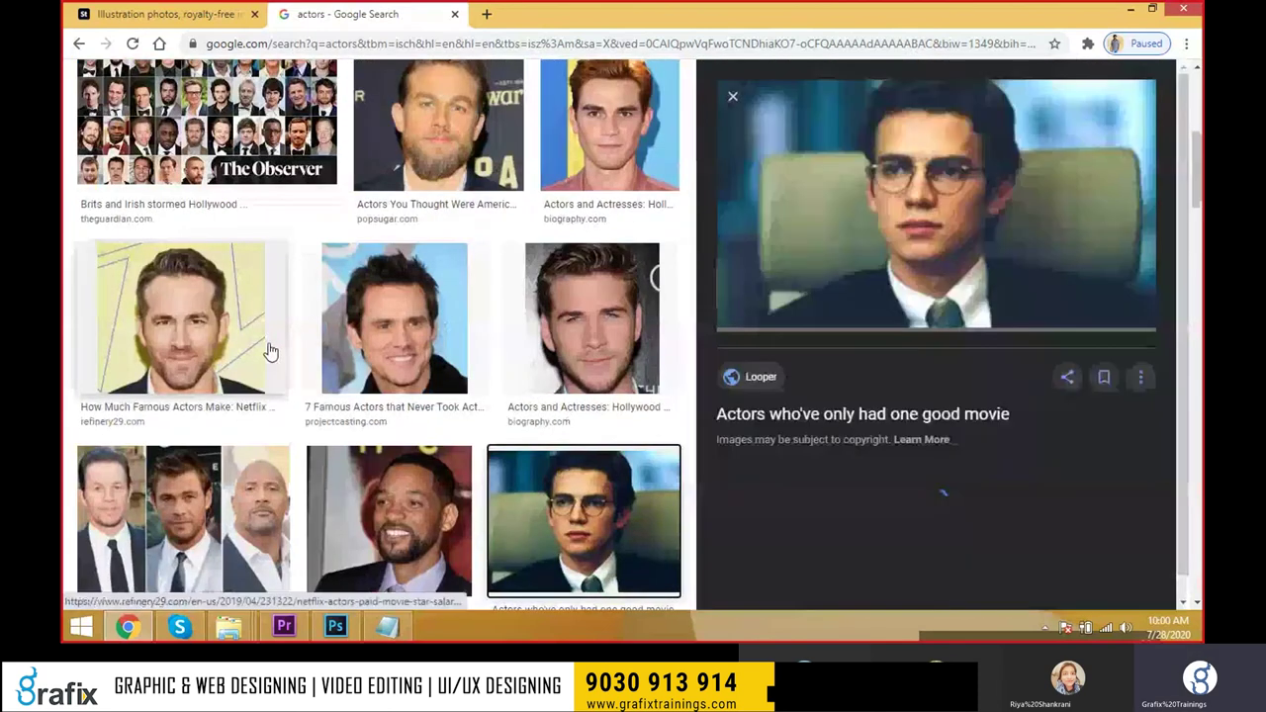
pyautogui.rightClick(883, 263)
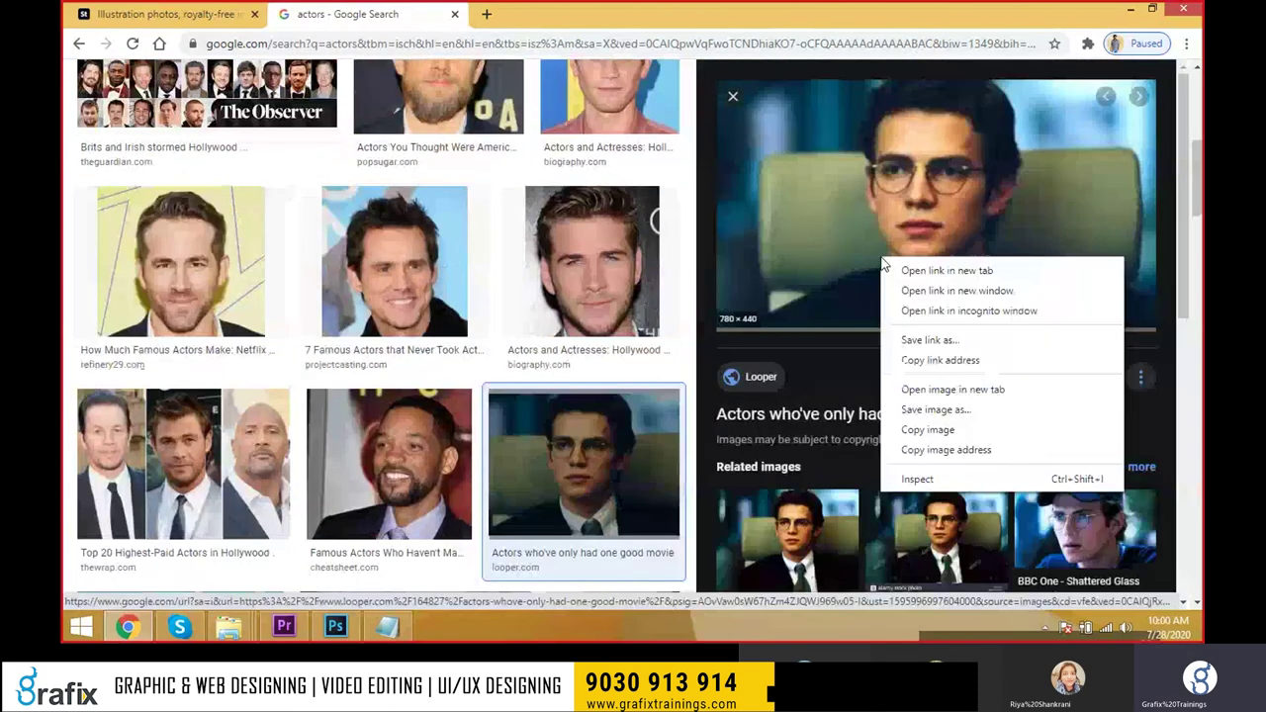
pyautogui.rightClick(912, 214)
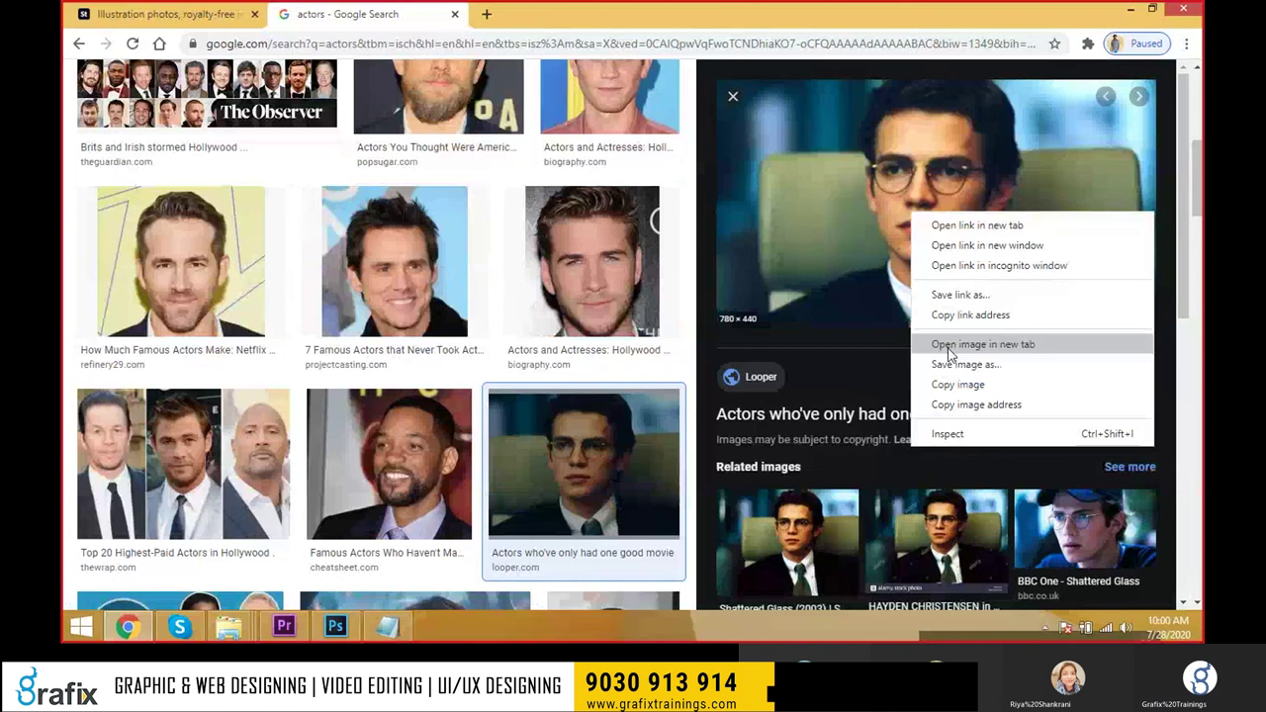
pyautogui.click(948, 349)
pyautogui.click(616, 12)
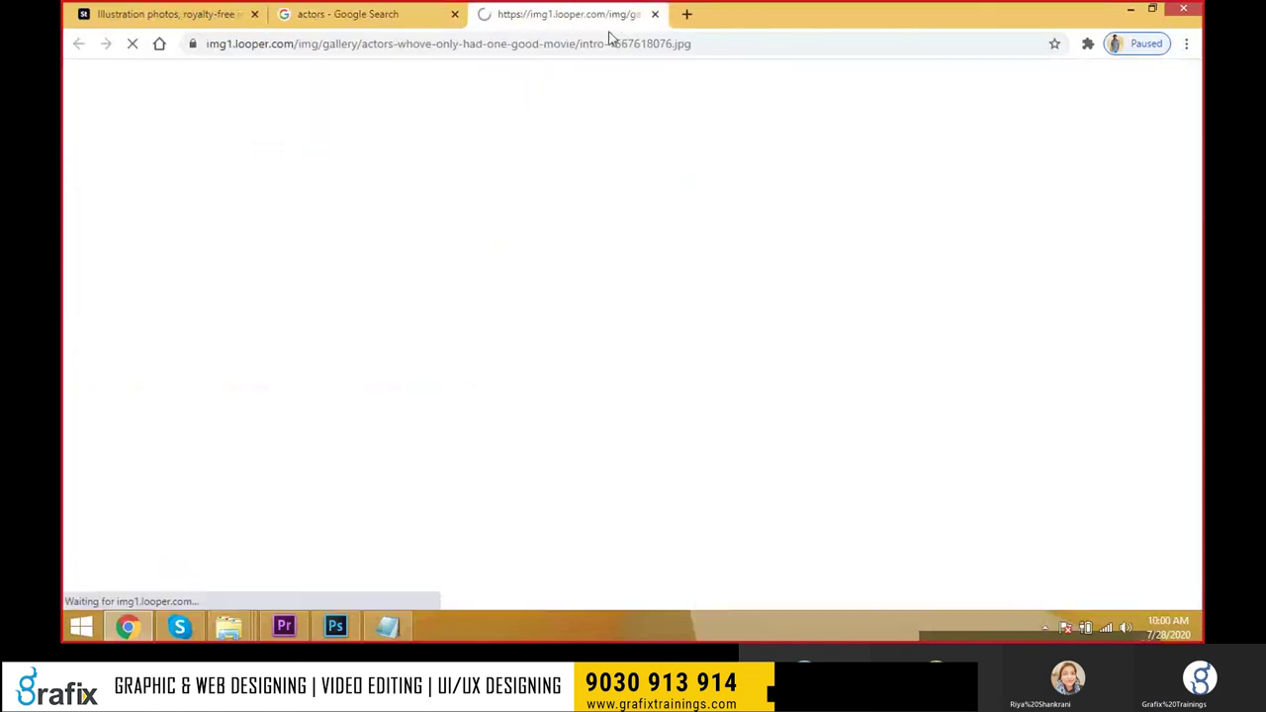
pyautogui.rightClick(580, 202)
pyautogui.click(610, 232)
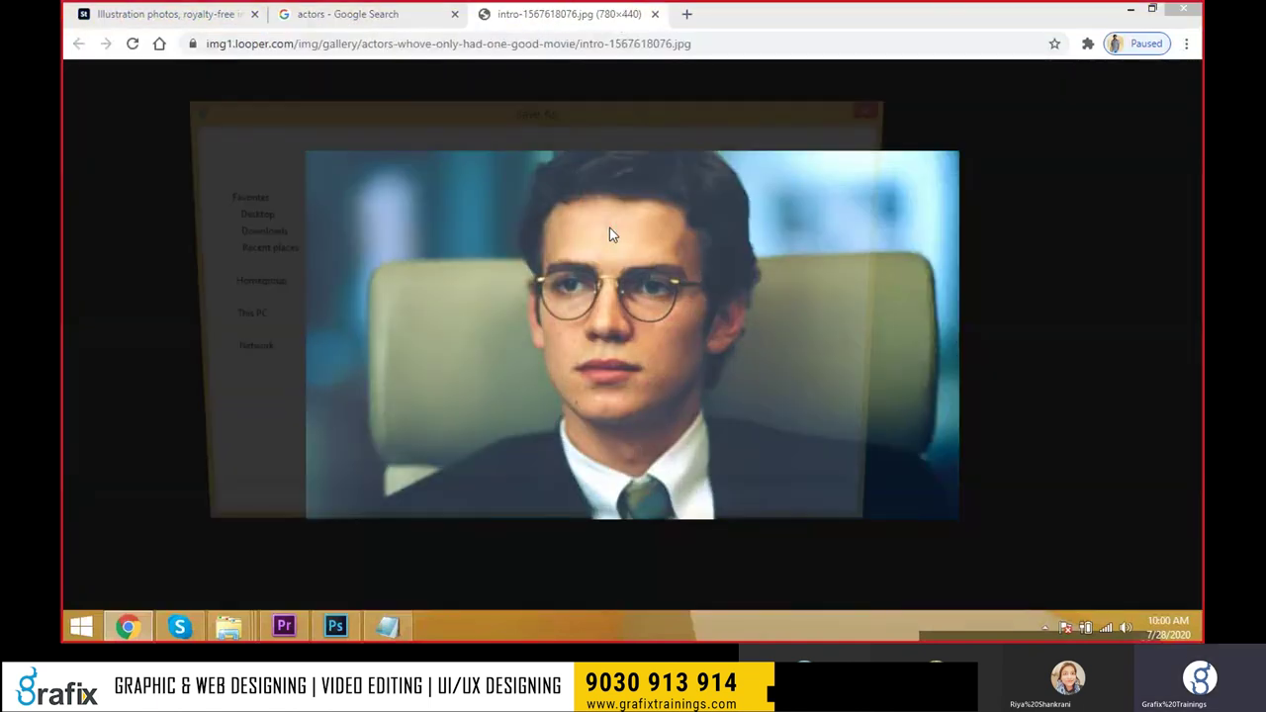
pyautogui.press('Return')
pyautogui.hotkey('ctrl', 'w')
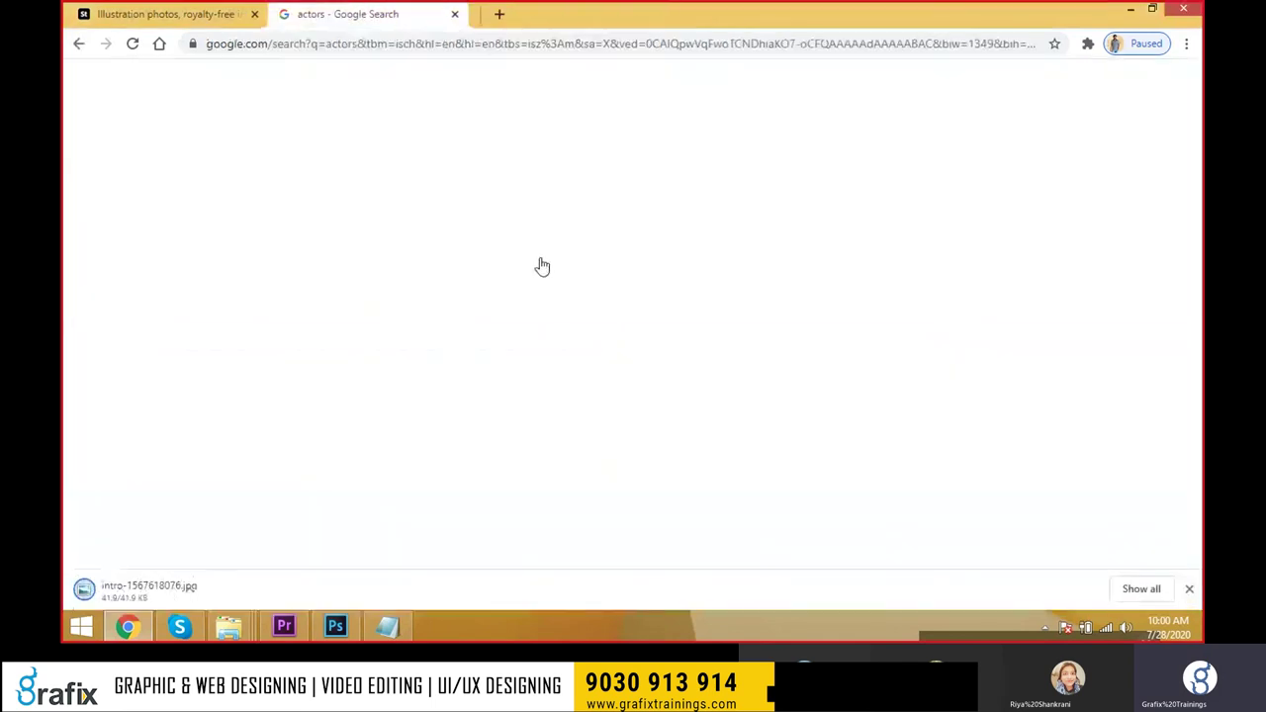
pyautogui.press('Escape')
# Save the full-size photo of the grey-suited actor to disk.
pyautogui.scroll(-5, 723, 343)
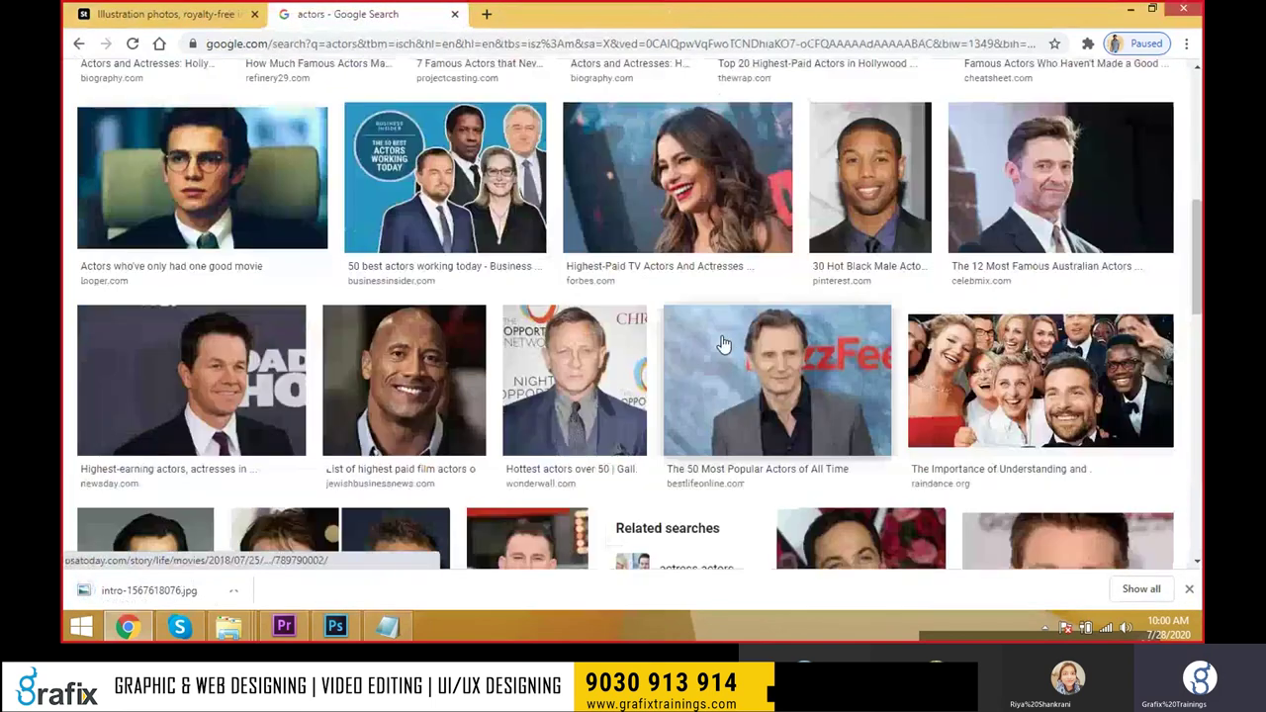
pyautogui.click(724, 343)
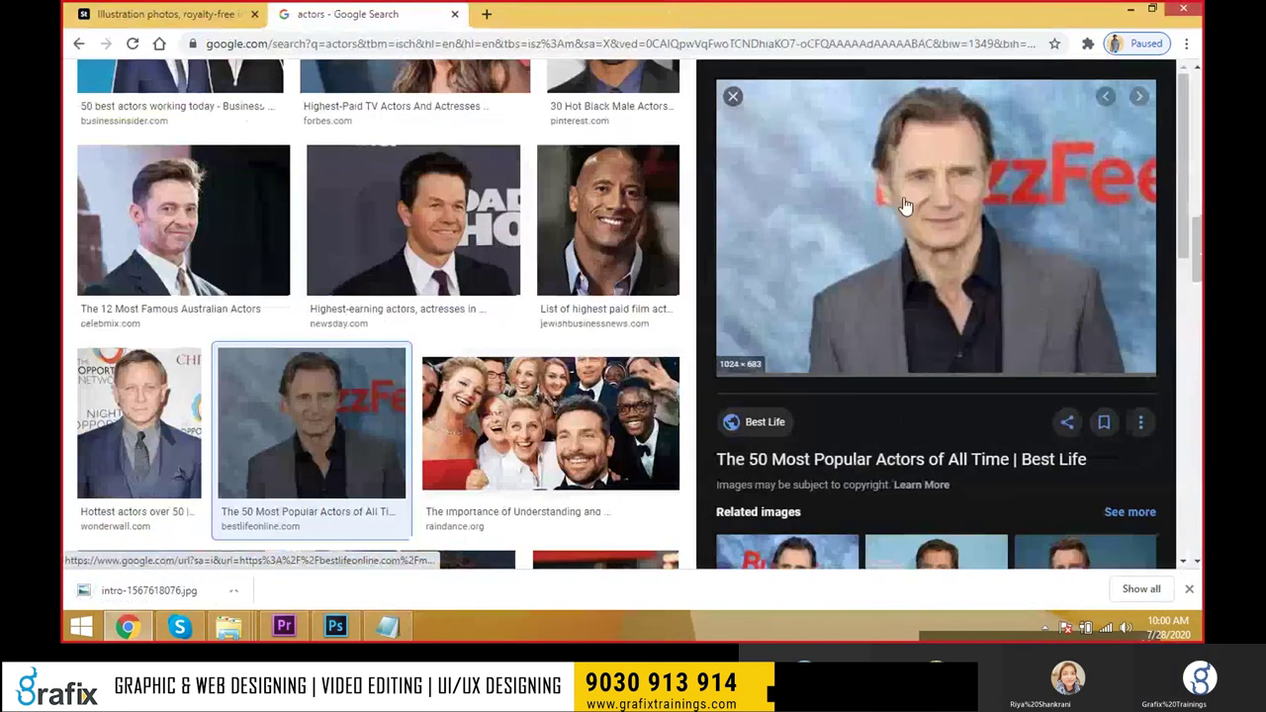
pyautogui.rightClick(904, 204)
pyautogui.click(961, 328)
pyautogui.click(574, 13)
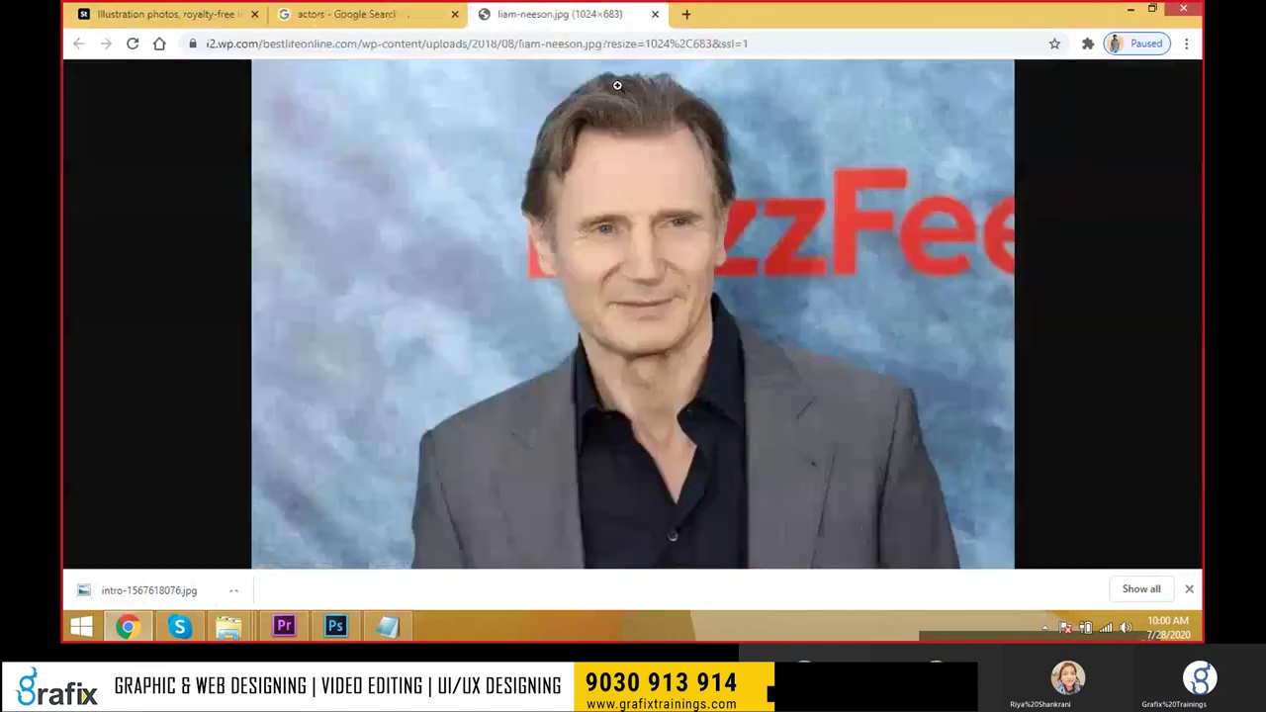
pyautogui.click(617, 85)
pyautogui.rightClick(620, 163)
pyautogui.click(639, 200)
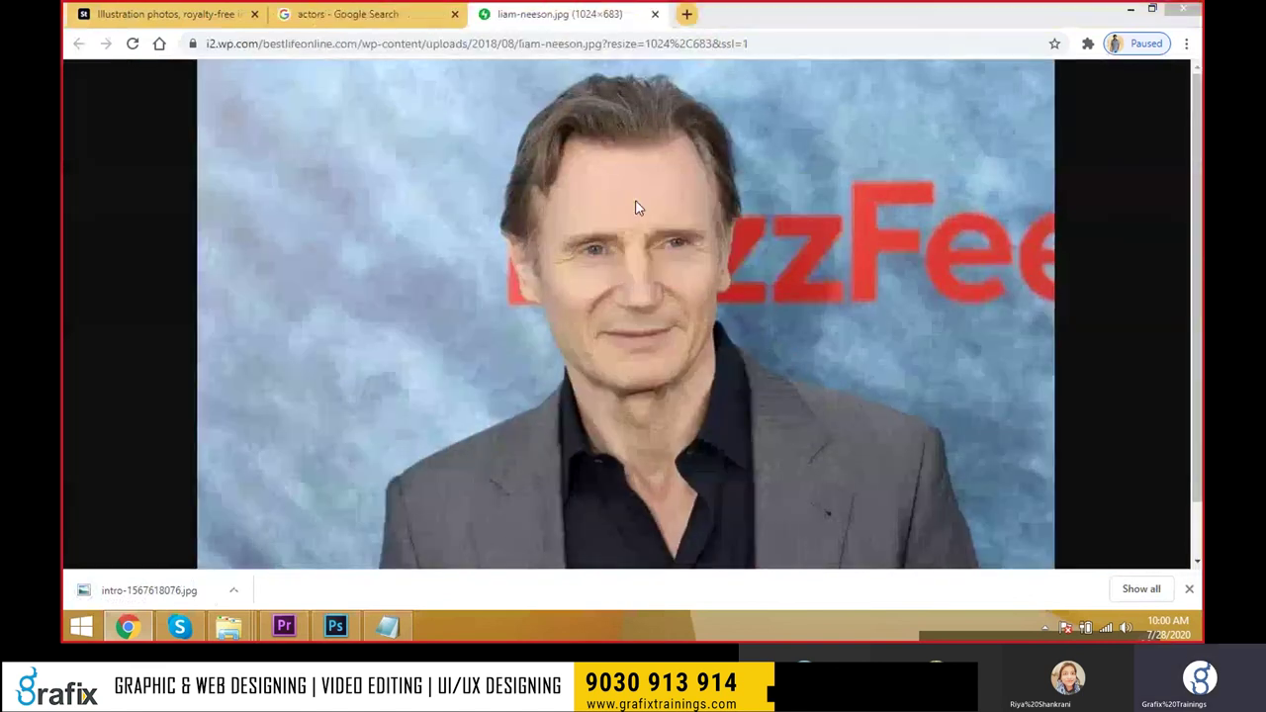
pyautogui.press('Return')
# Close the image tab, hide Chrome, and bring Photoshop to the front.
pyautogui.hotkey('ctrl', 'w')
pyautogui.press('super+d')
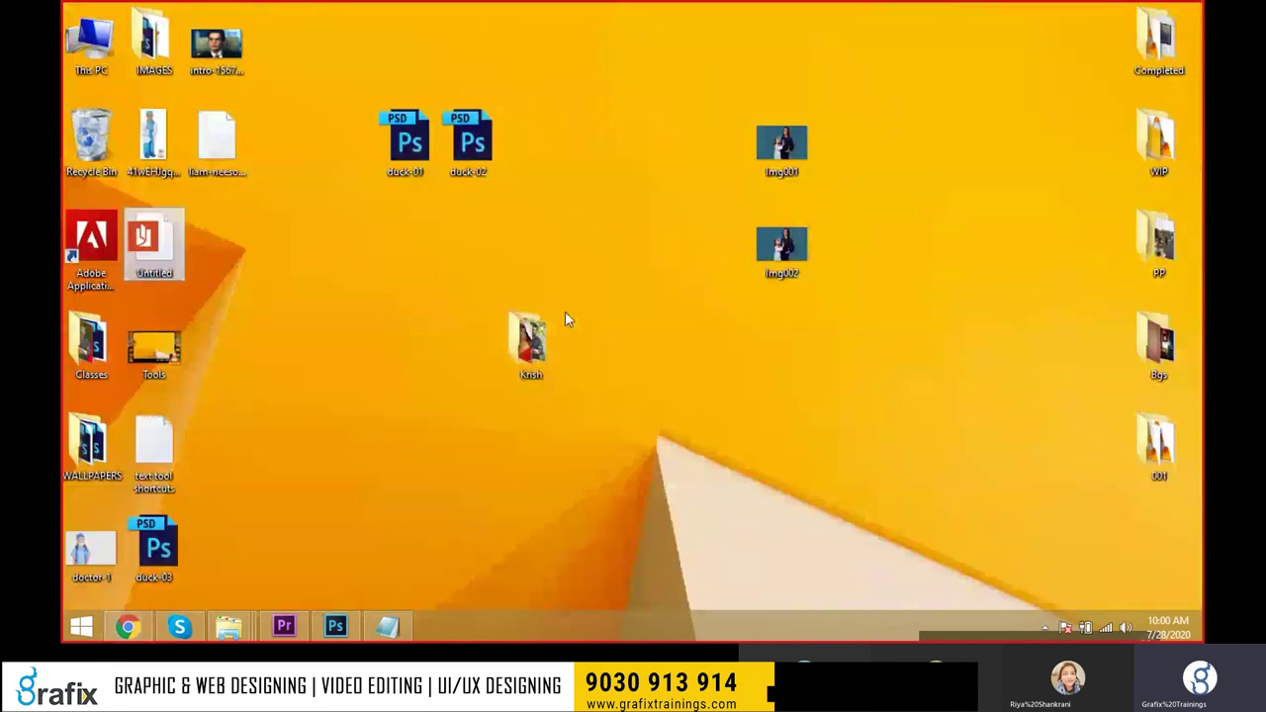
pyautogui.click(335, 626)
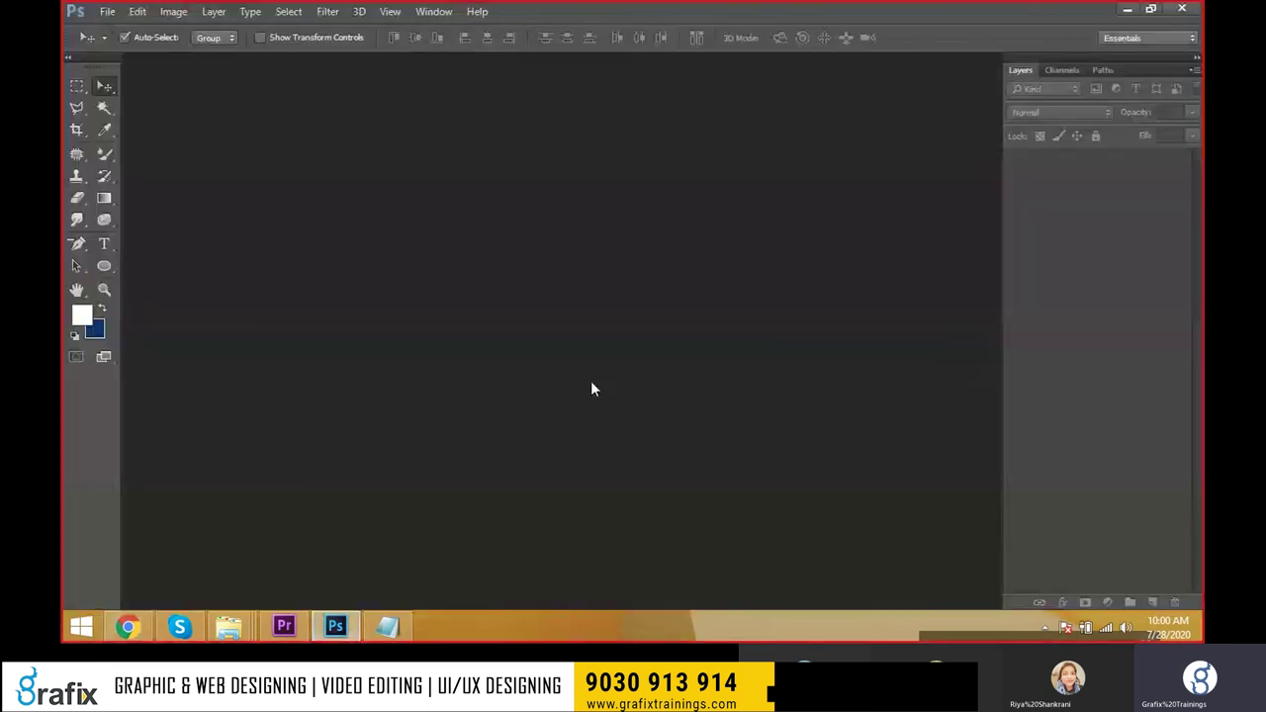
# Open the downloaded grey-suit portrait and the intro image in Photoshop.
pyautogui.hotkey('ctrl', 'n')
pyautogui.click(667, 166)
pyautogui.press('super+d')
pyautogui.doubleClick(216, 158)
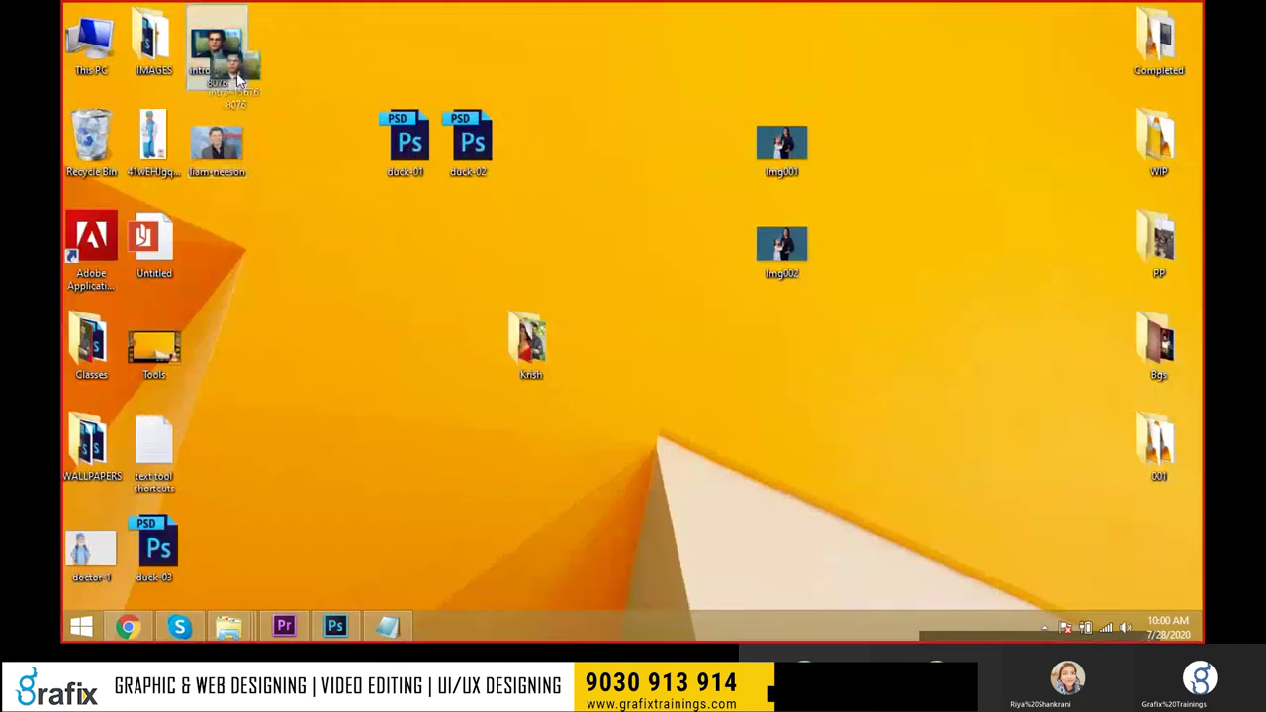
pyautogui.moveTo(778, 142); pyautogui.dragTo(677, 75)
# Inspect the intro image's Image Size and the portrait's Canvas Size, cancelling both.
pyautogui.hotkey('ctrl', 'alt', 'i')
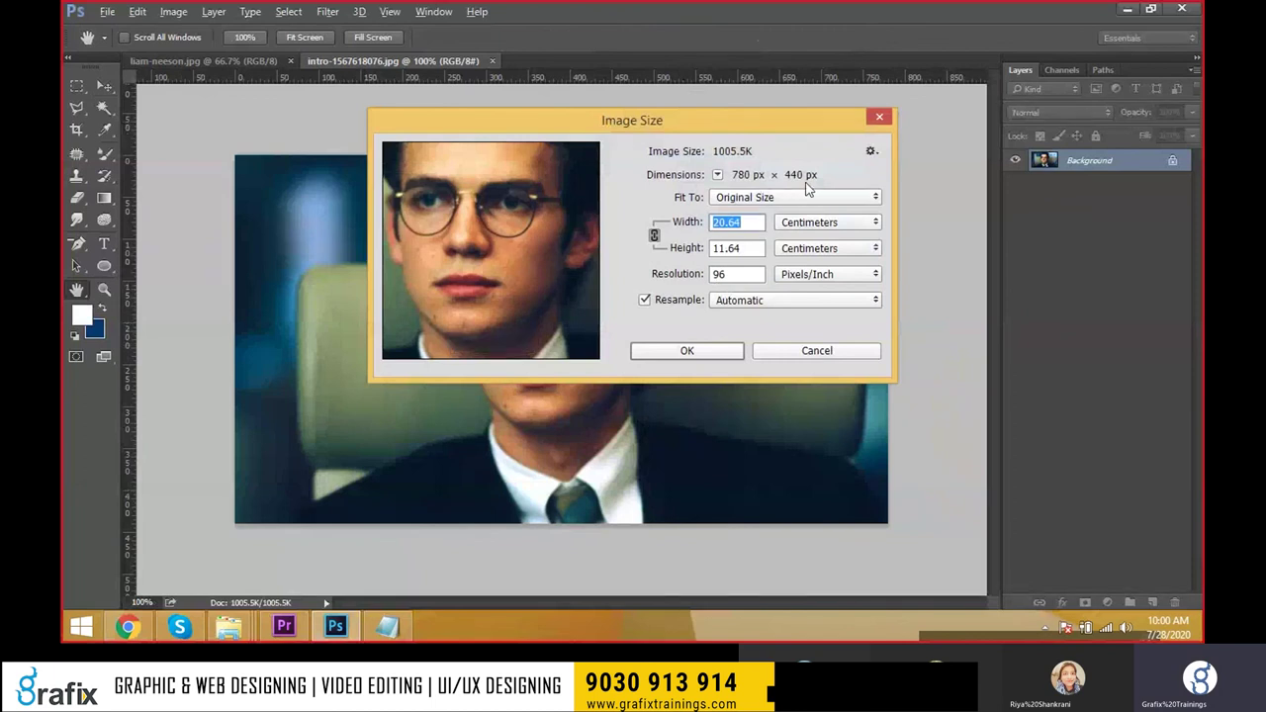
pyautogui.press('Escape')
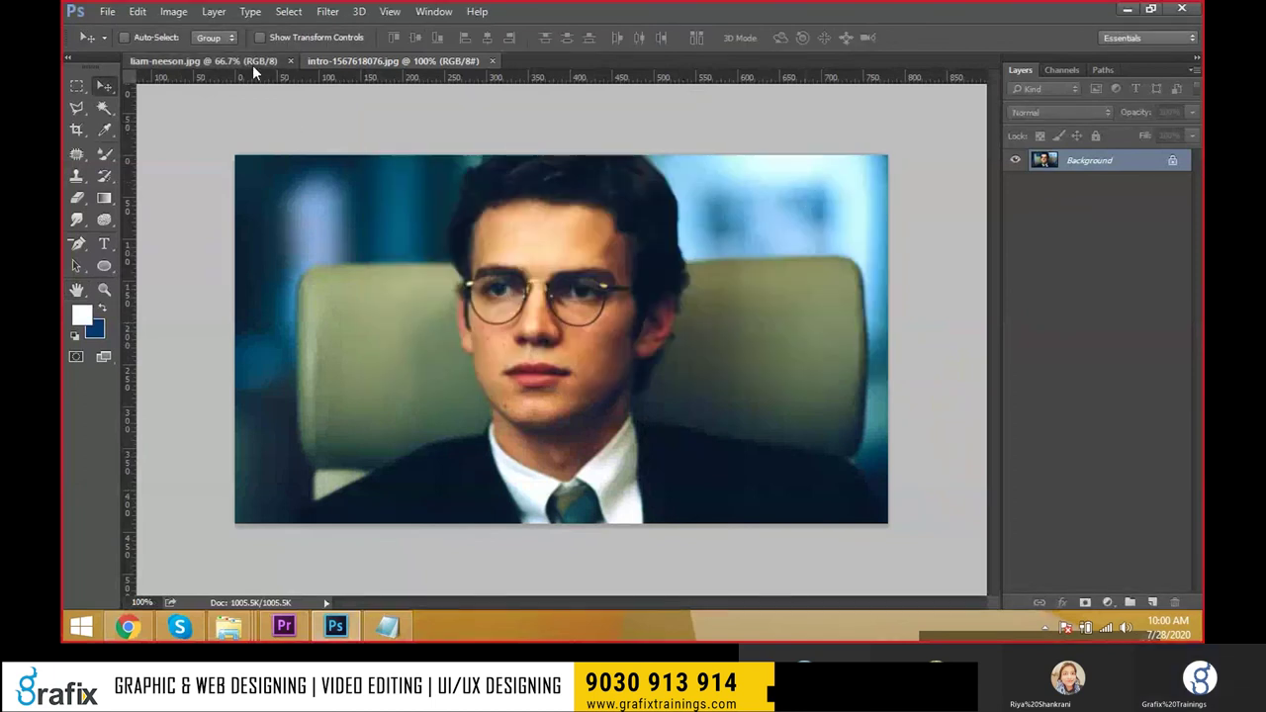
pyautogui.click(252, 65)
pyautogui.hotkey('ctrl', 'alt', 'c')
pyautogui.press('Escape')
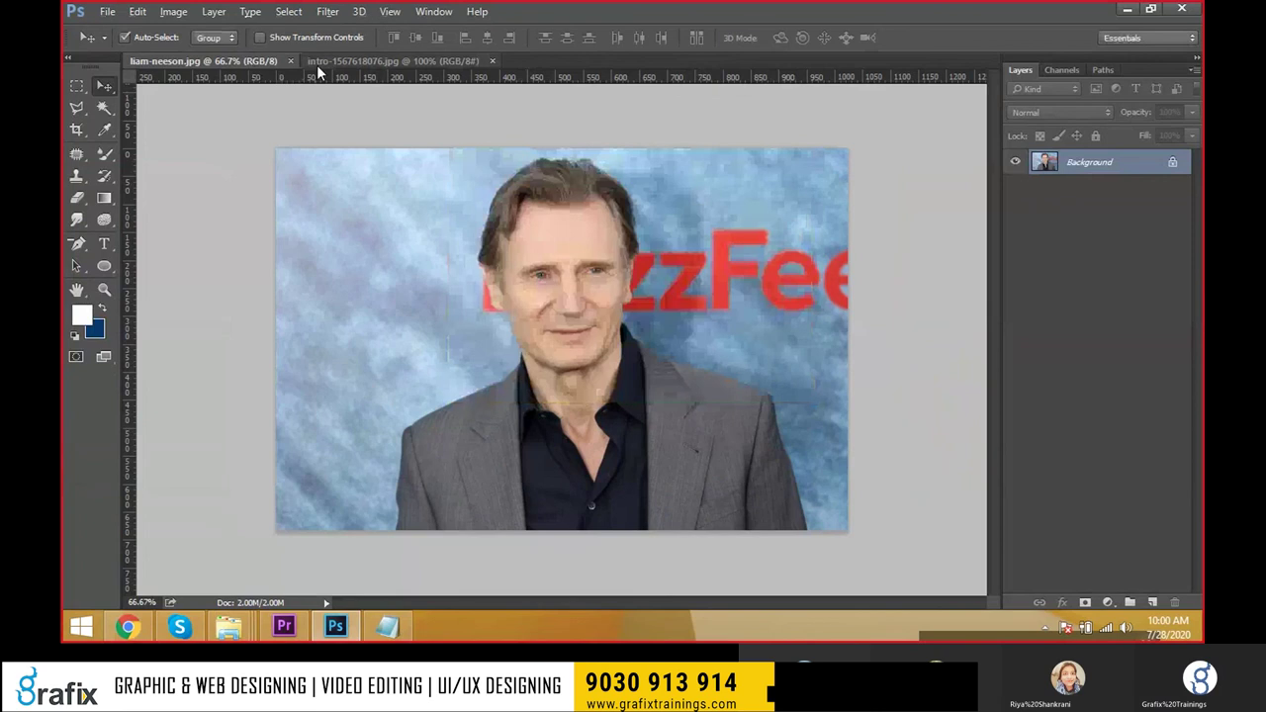
# In the portrait's Image Size, disable resampling, try the 4 x 6 in 300 dpi preset, then cancel.
pyautogui.hotkey('ctrl', 'alt', 'i')
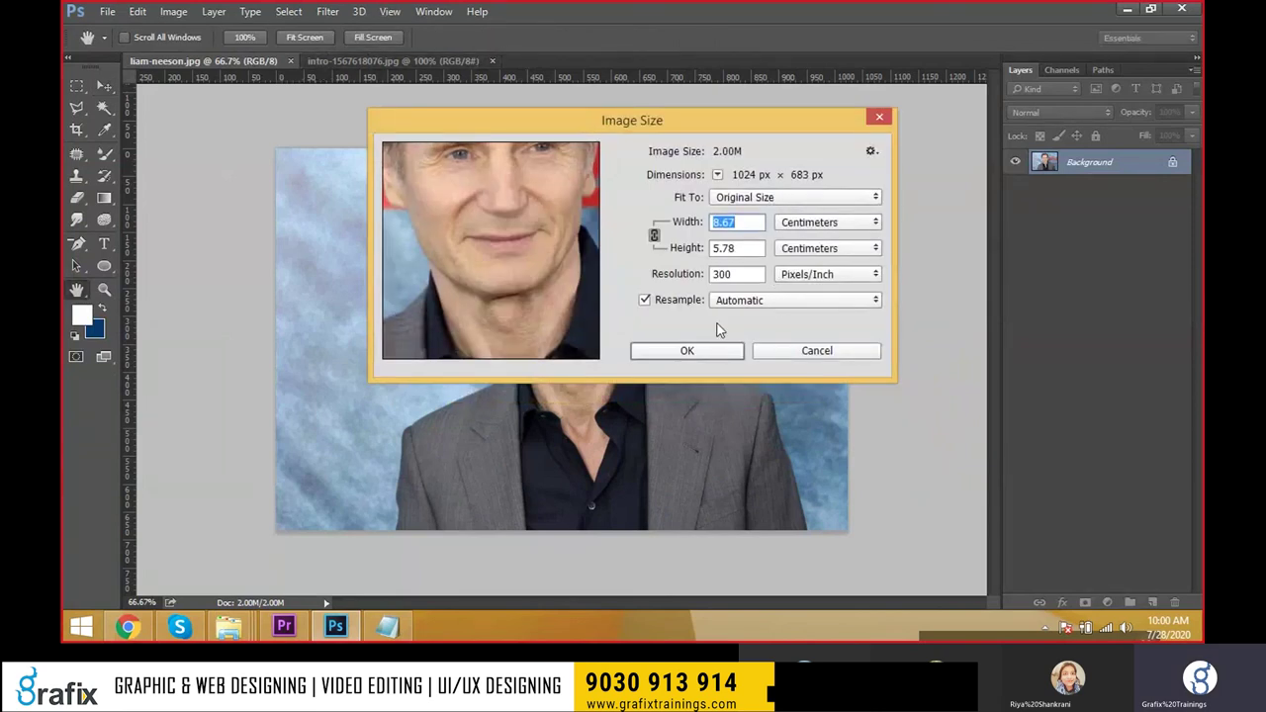
pyautogui.click(645, 300)
pyautogui.click(783, 225)
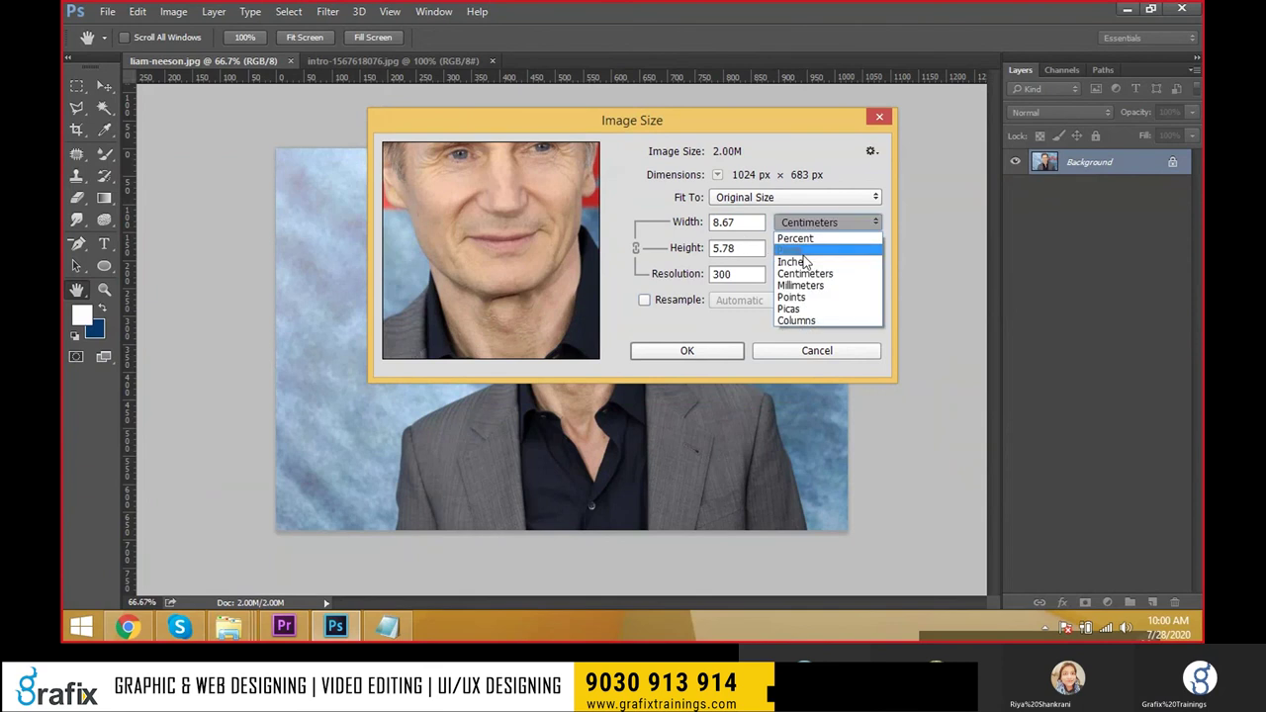
pyautogui.click(795, 246)
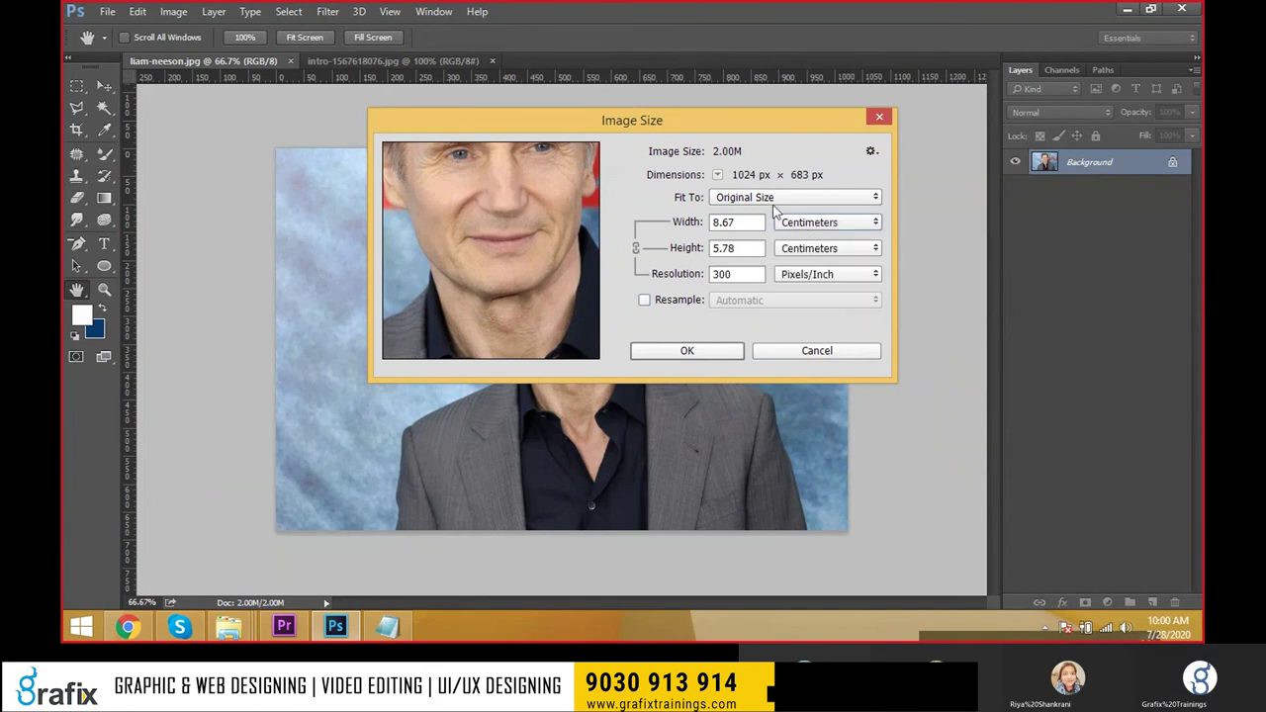
pyautogui.click(775, 202)
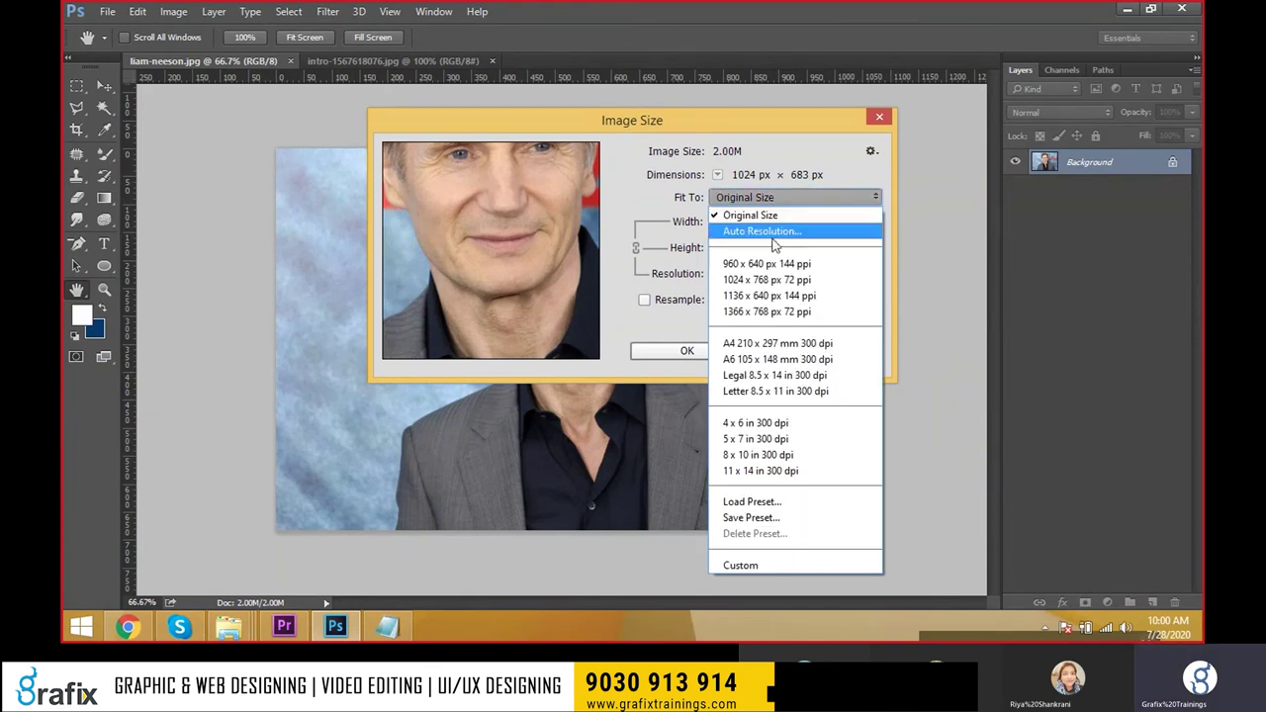
pyautogui.click(811, 435)
pyautogui.click(789, 352)
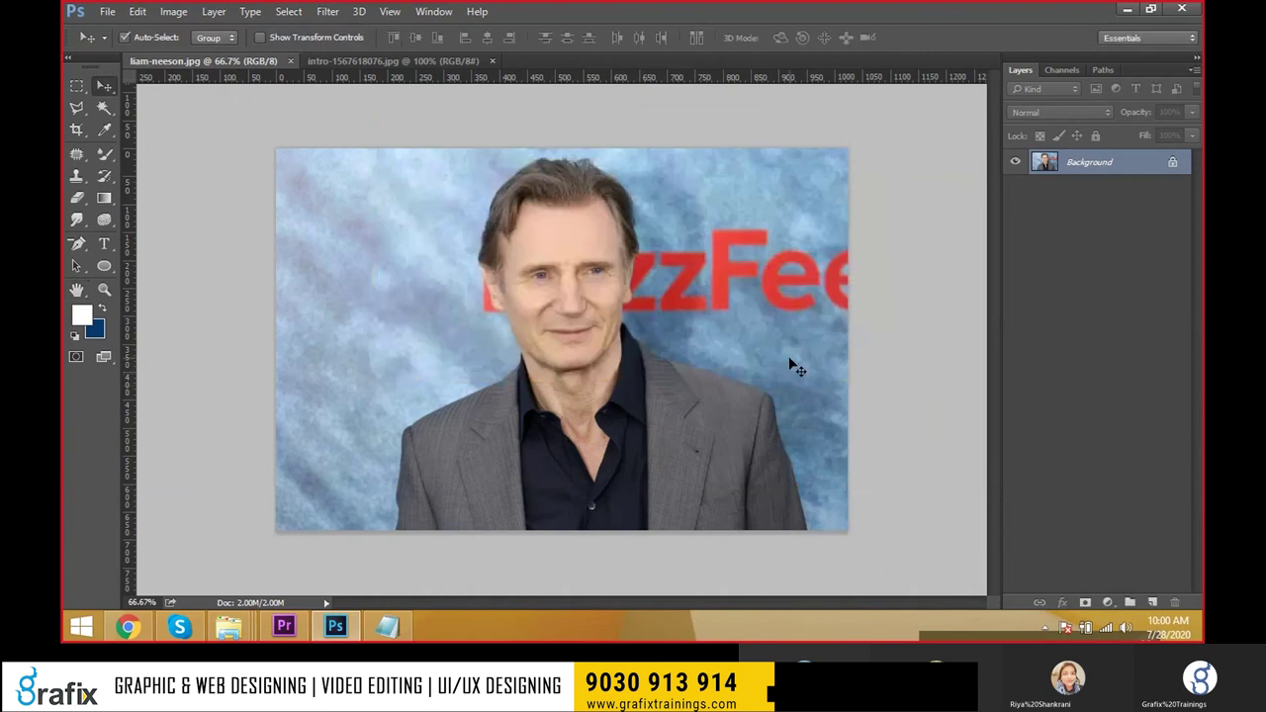
# Create a 780 x 440 pixel blank document after discarding a narrow first attempt.
pyautogui.hotkey('ctrl', 'n')
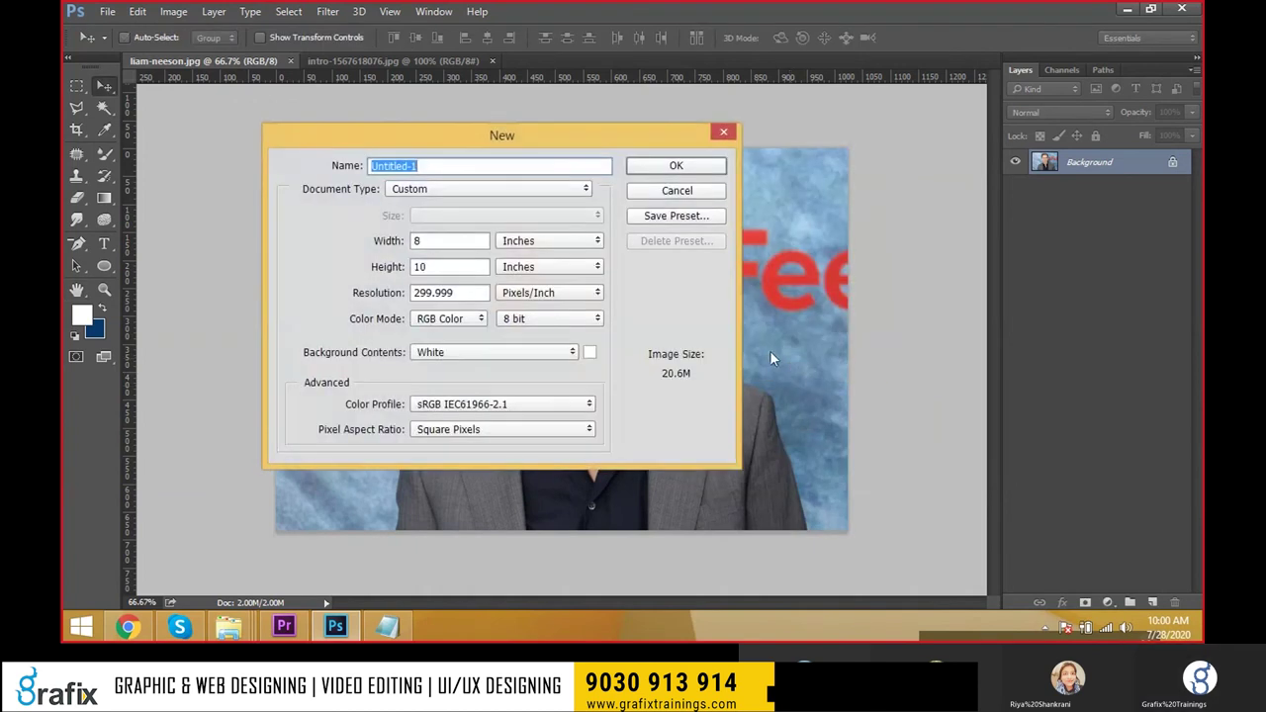
pyautogui.click(557, 247)
pyautogui.click(546, 260)
pyautogui.write('440')
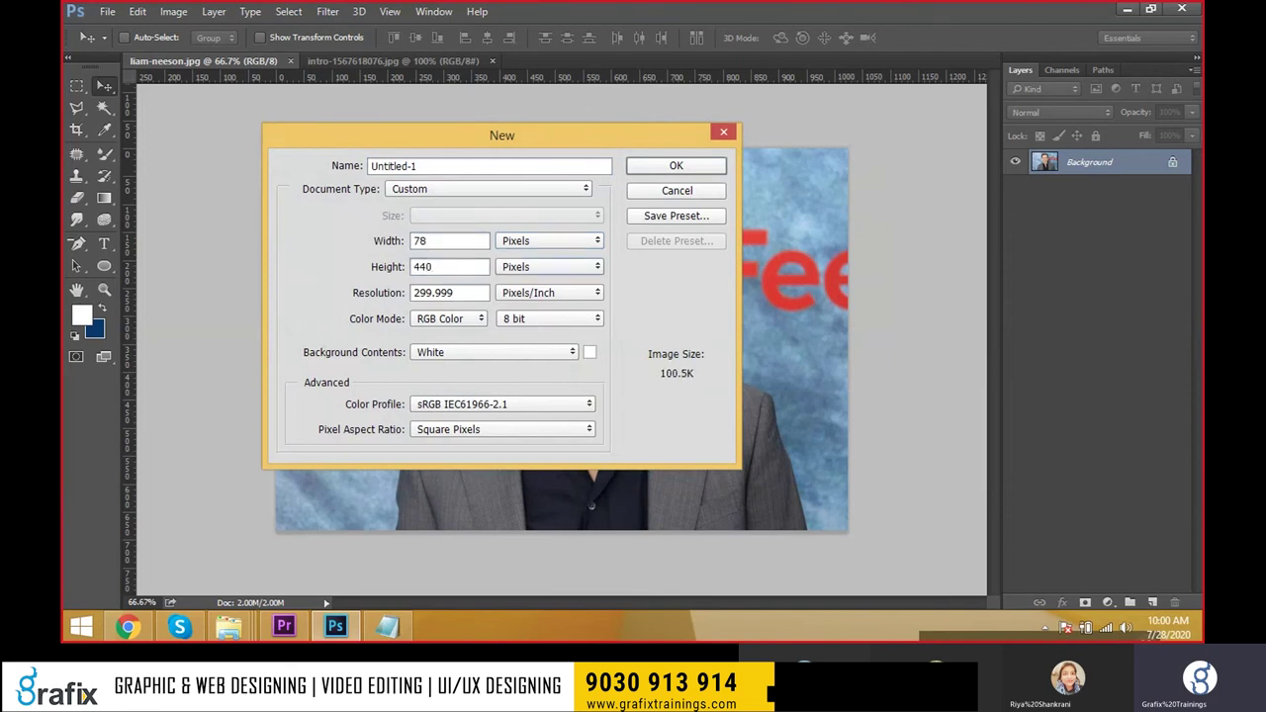
pyautogui.press('Tab')
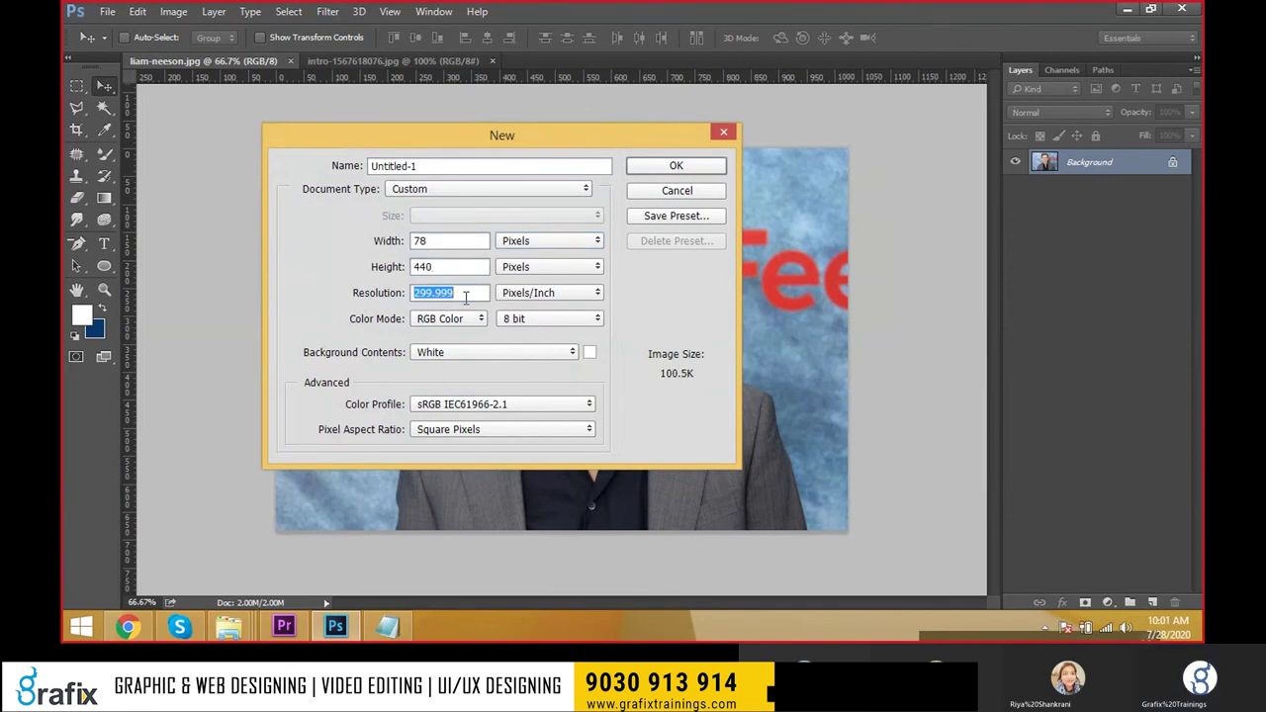
pyautogui.write('2')
pyautogui.press('Return')
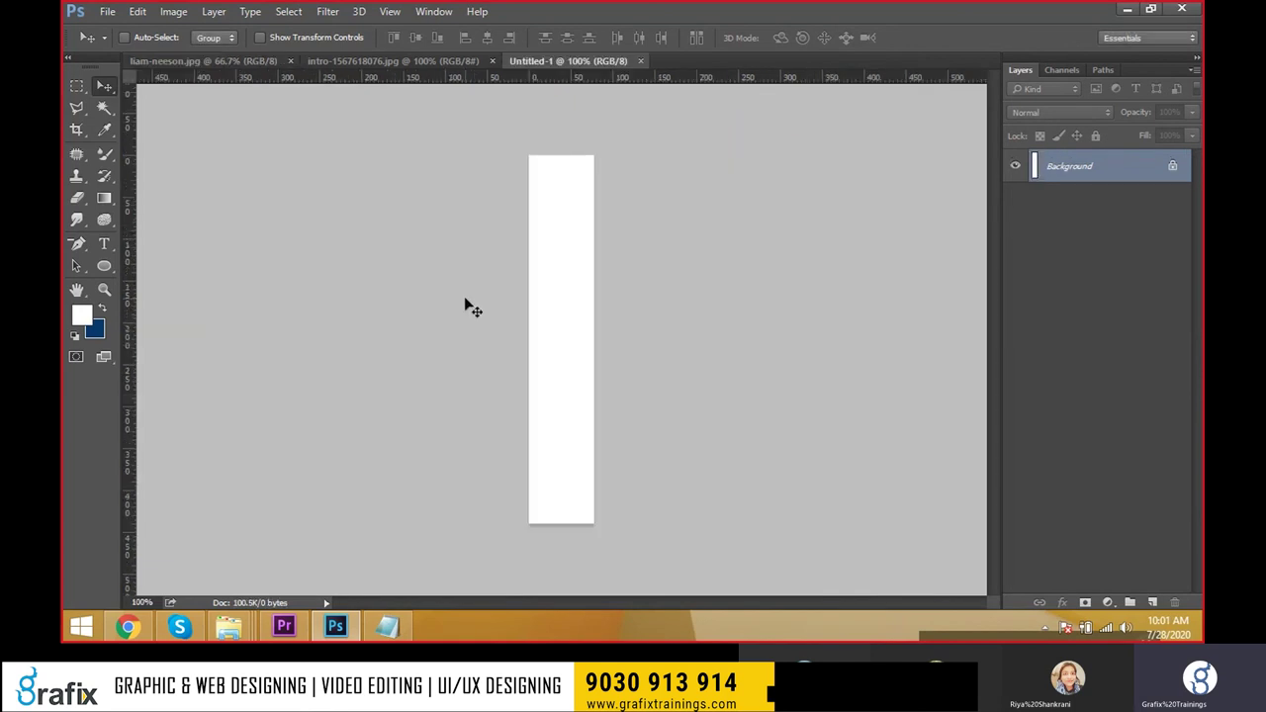
pyautogui.hotkey('ctrl', 'w')
pyautogui.hotkey('ctrl', 'n')
pyautogui.click(475, 241)
pyautogui.write('0')
pyautogui.press('Return')
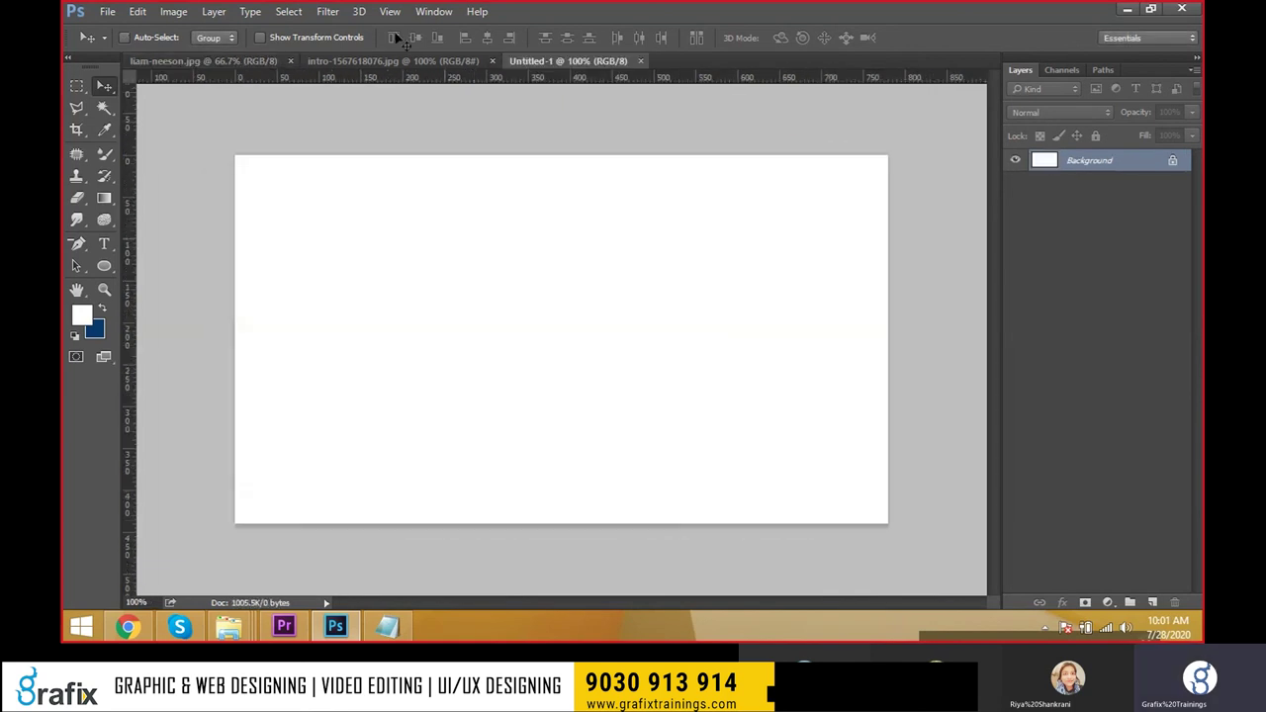
# Copy the portrait into the new document and trial-scale it to about 75%, then cancel.
pyautogui.click(350, 59)
pyautogui.click(238, 61)
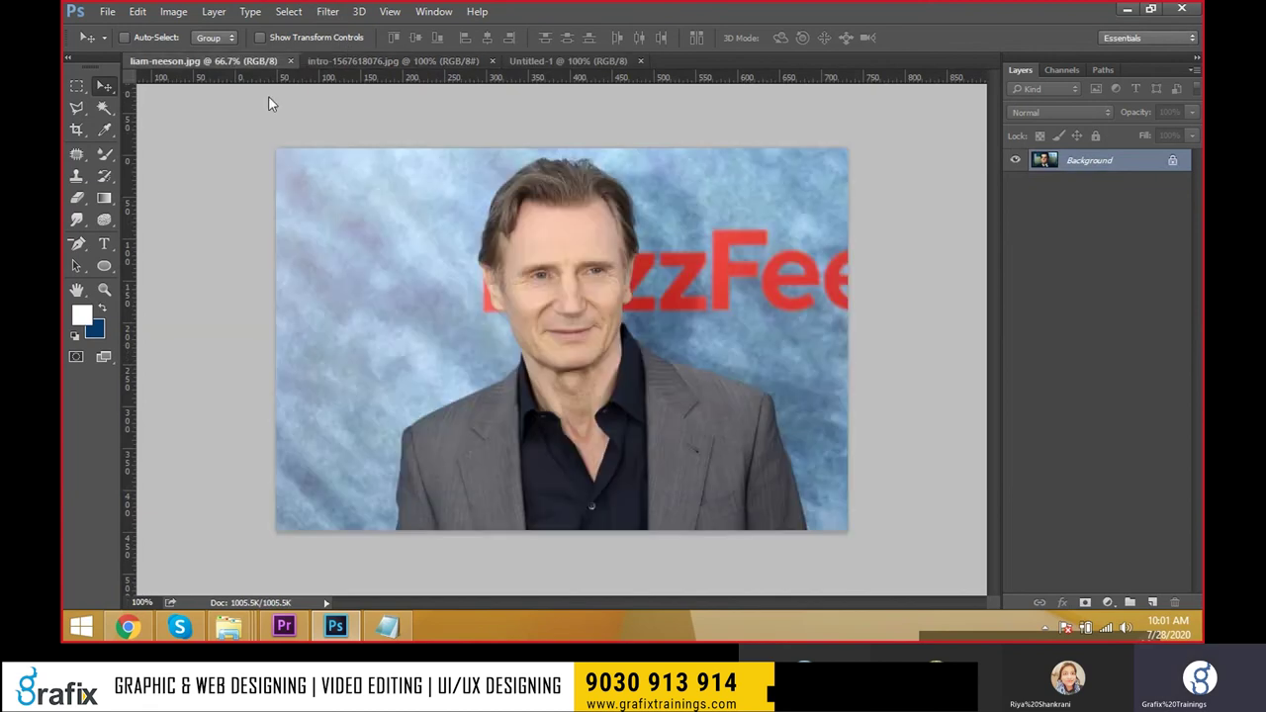
pyautogui.moveTo(600, 65); pyautogui.dragTo(594, 282)
pyautogui.hotkey('ctrl', 't')
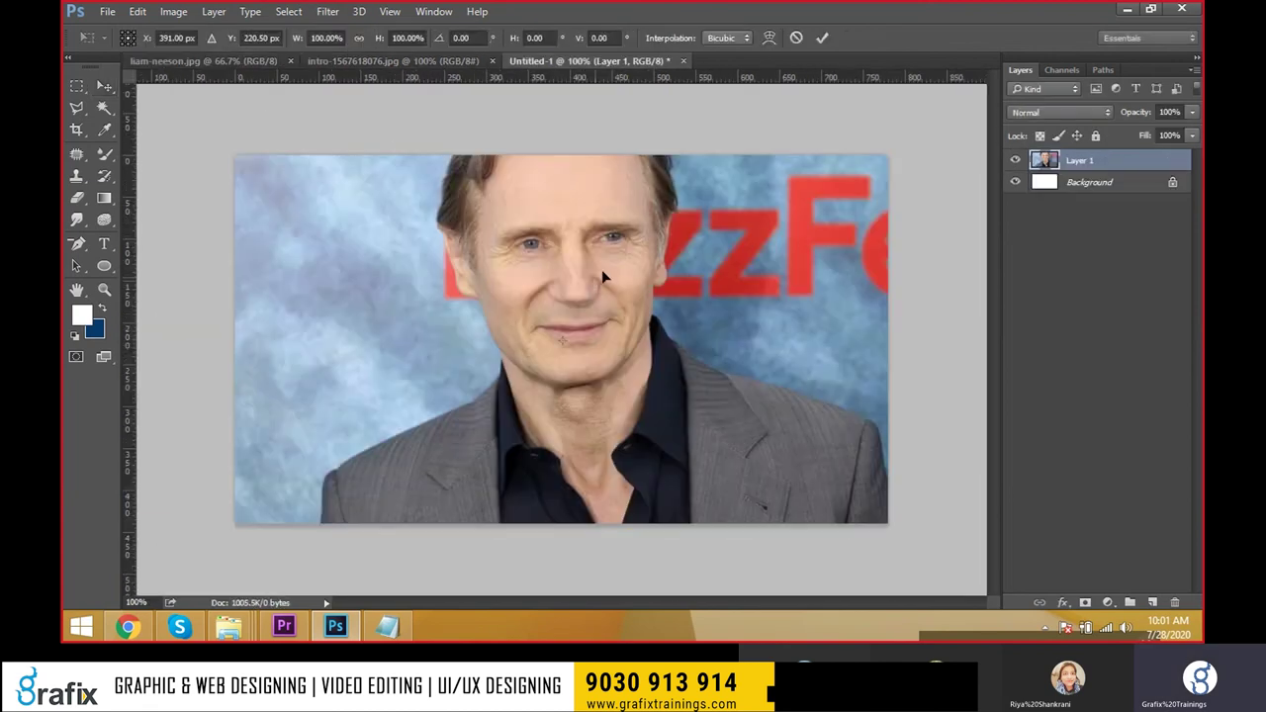
pyautogui.moveTo(829, 161)
pyautogui.mouseDown()
pyautogui.moveTo(772, 232)
pyautogui.moveTo(728, 250)
pyautogui.mouseUp()
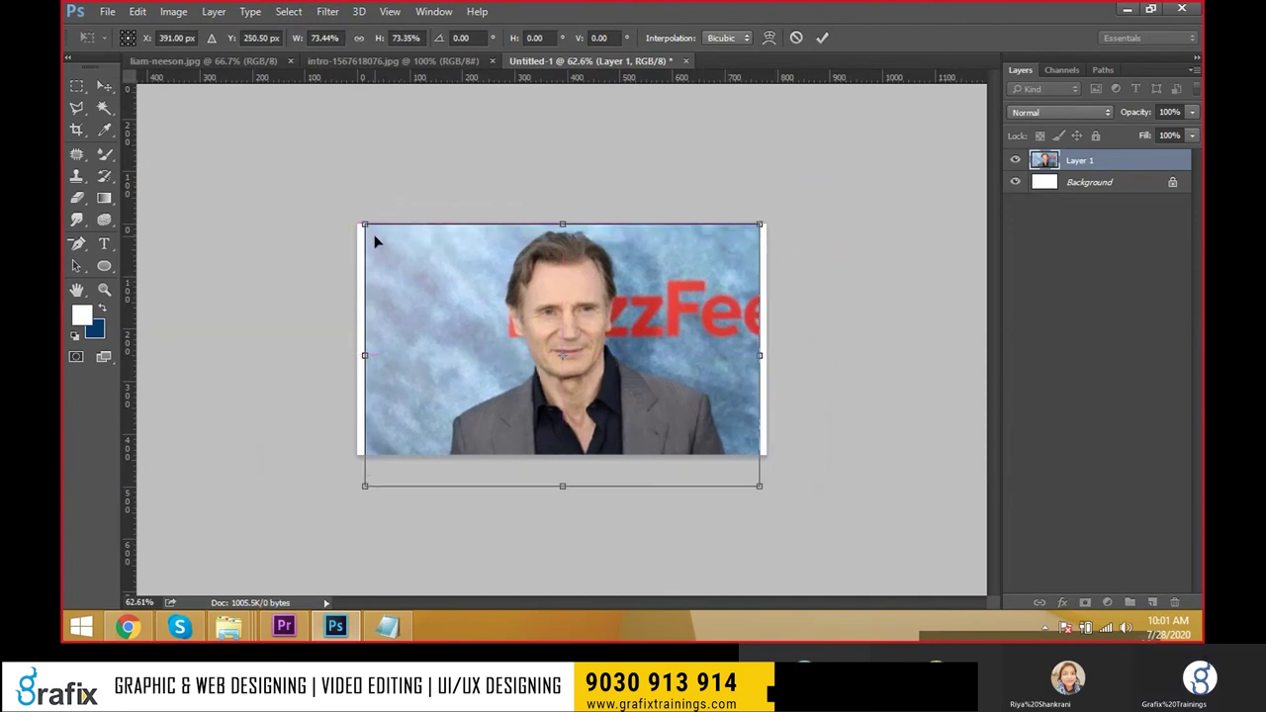
pyautogui.moveTo(365, 225); pyautogui.dragTo(357, 226)
pyautogui.press('Escape')
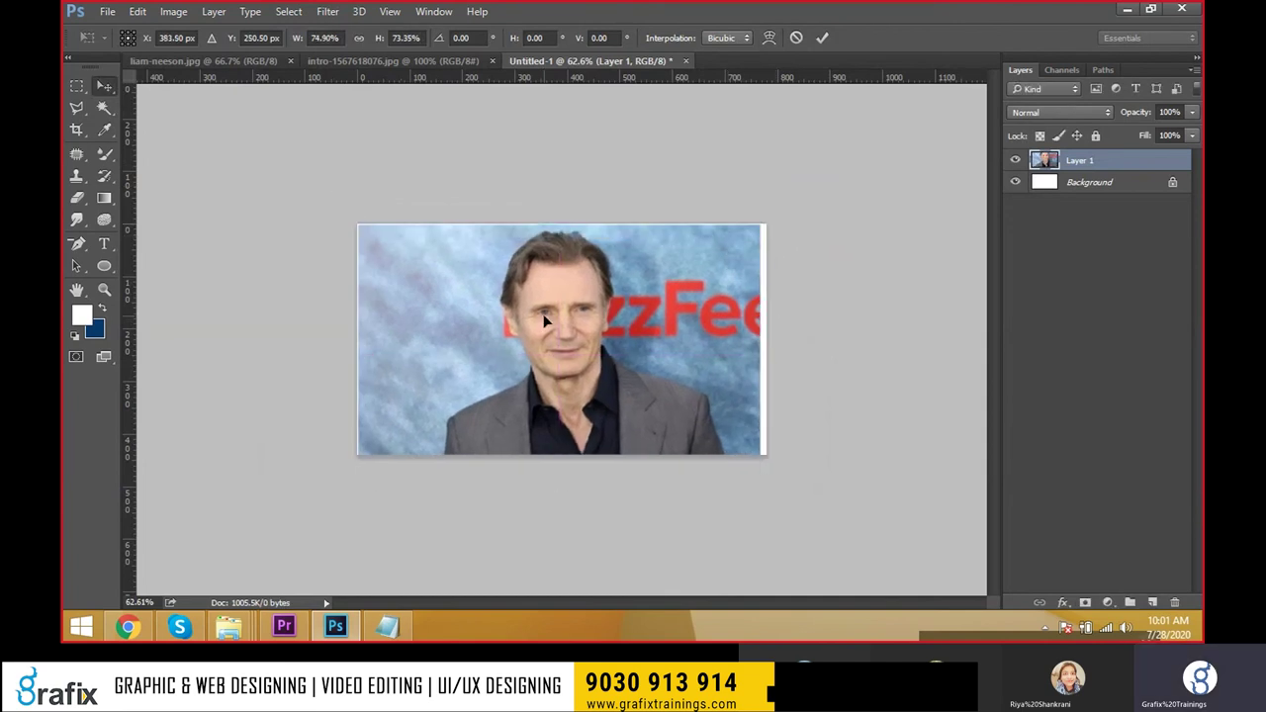
# Close Untitled-1 without saving and close the intro image document.
pyautogui.hotkey('ctrl', 'w')
pyautogui.click(643, 250)
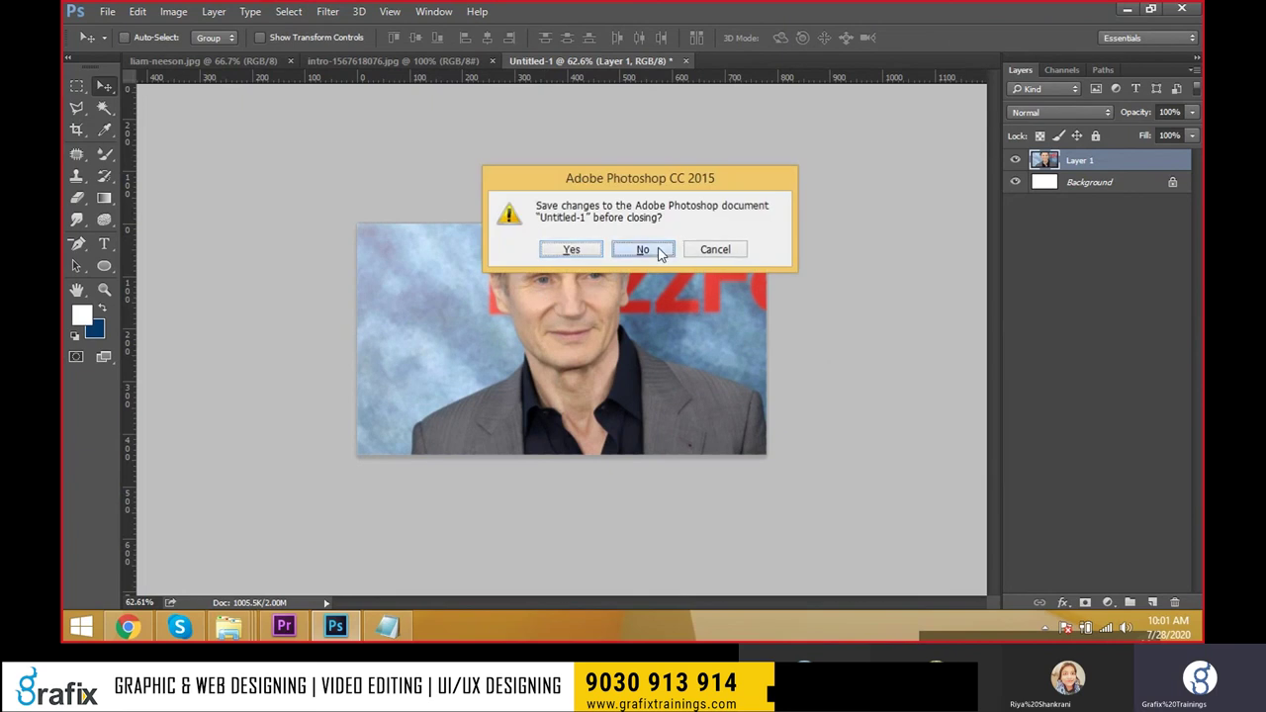
pyautogui.hotkey('ctrl', 'w')
pyautogui.click(107, 11)
pyautogui.moveTo(133, 379)
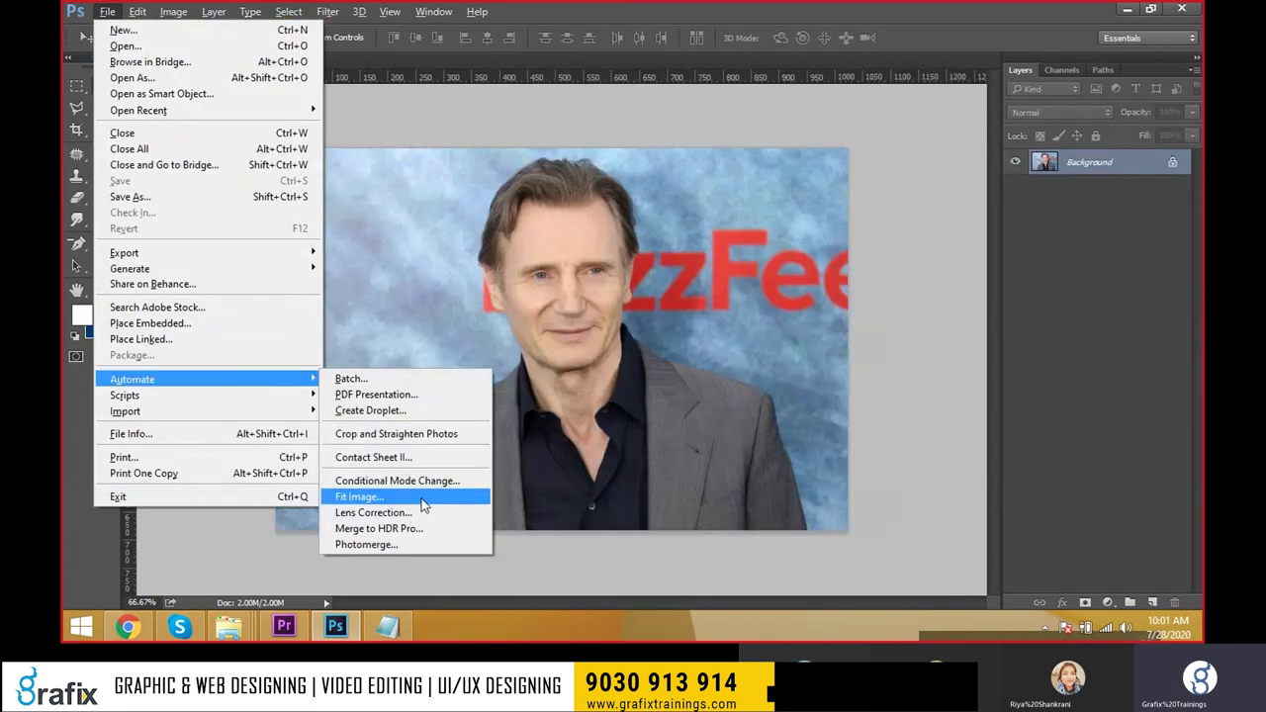
# Shrink the portrait with Fit Image, save it as JPEG, and view it at actual pixels.
pyautogui.click(424, 498)
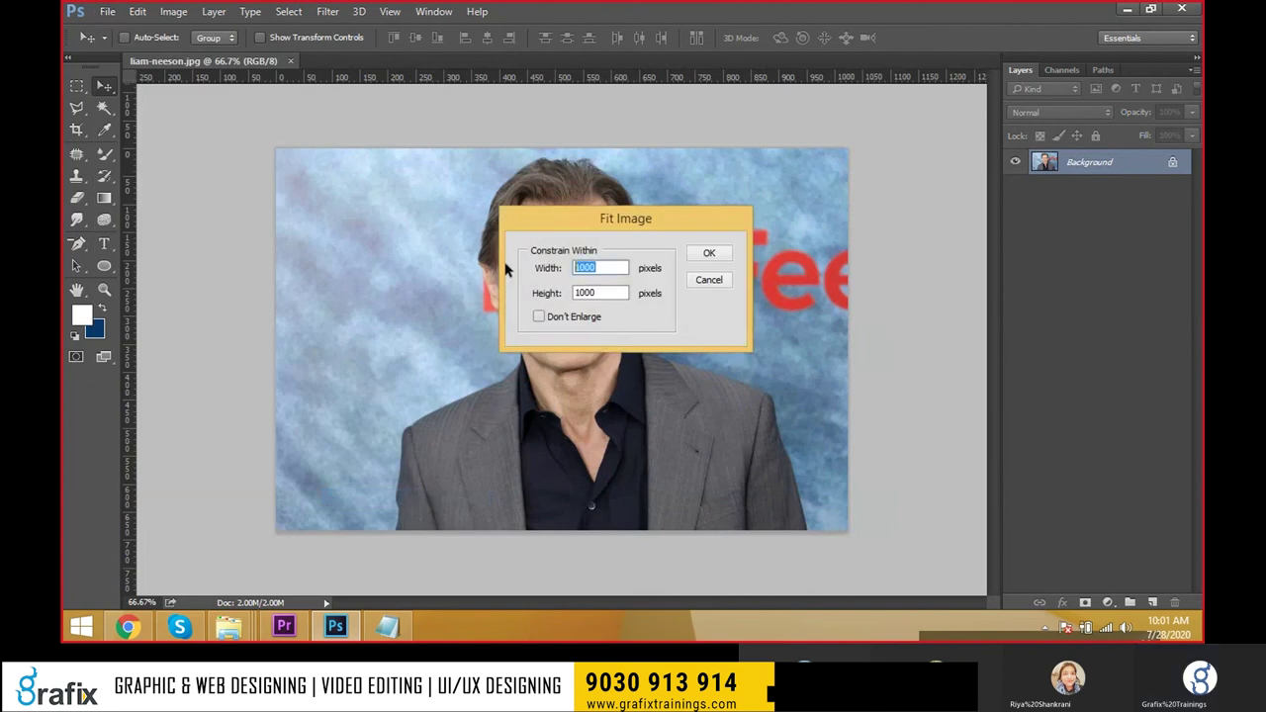
pyautogui.write('8')
pyautogui.press('Tab')
pyautogui.write('4')
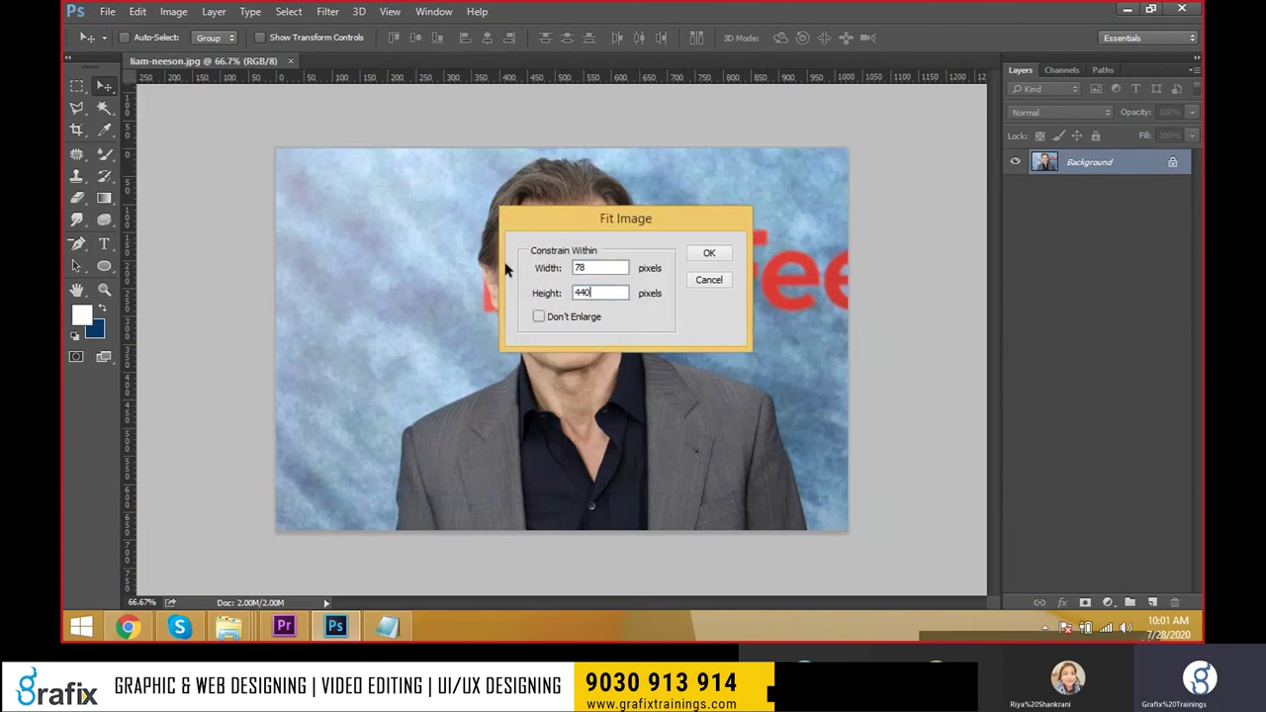
pyautogui.press('Return')
pyautogui.hotkey('ctrl', 's')
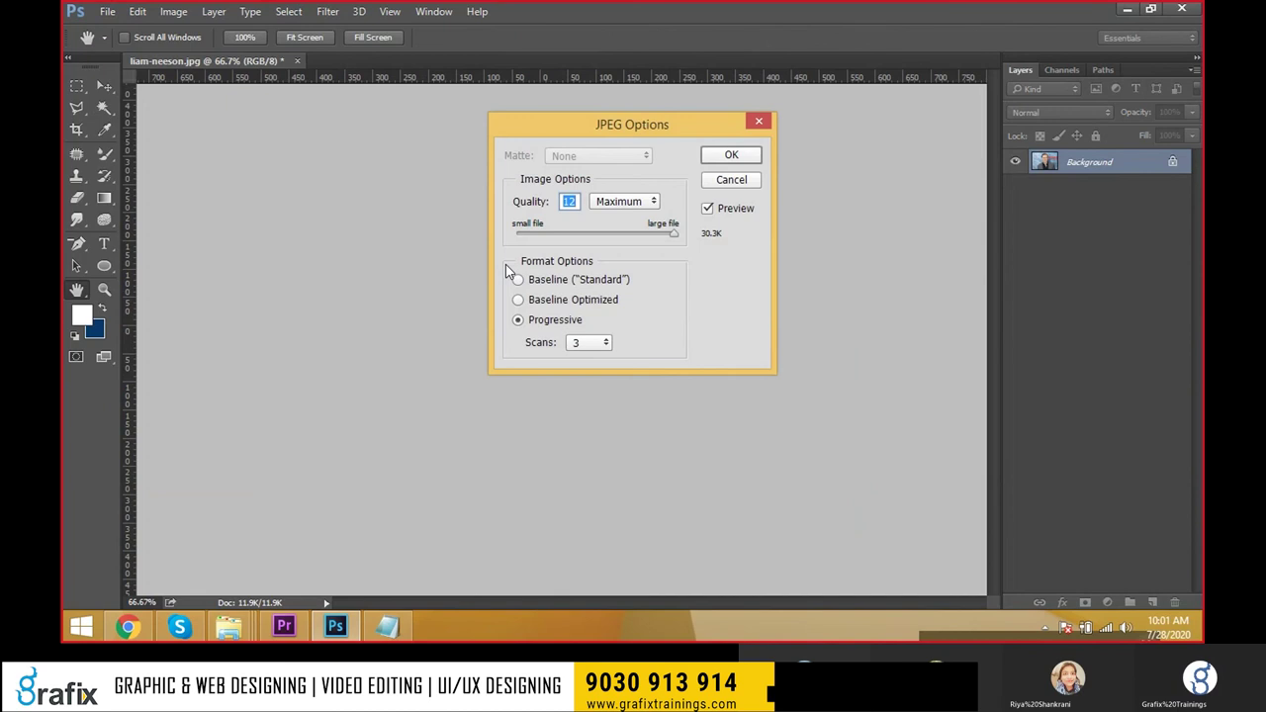
pyautogui.press('Return')
pyautogui.hotkey('ctrl', '0')
pyautogui.hotkey('ctrl', '1')
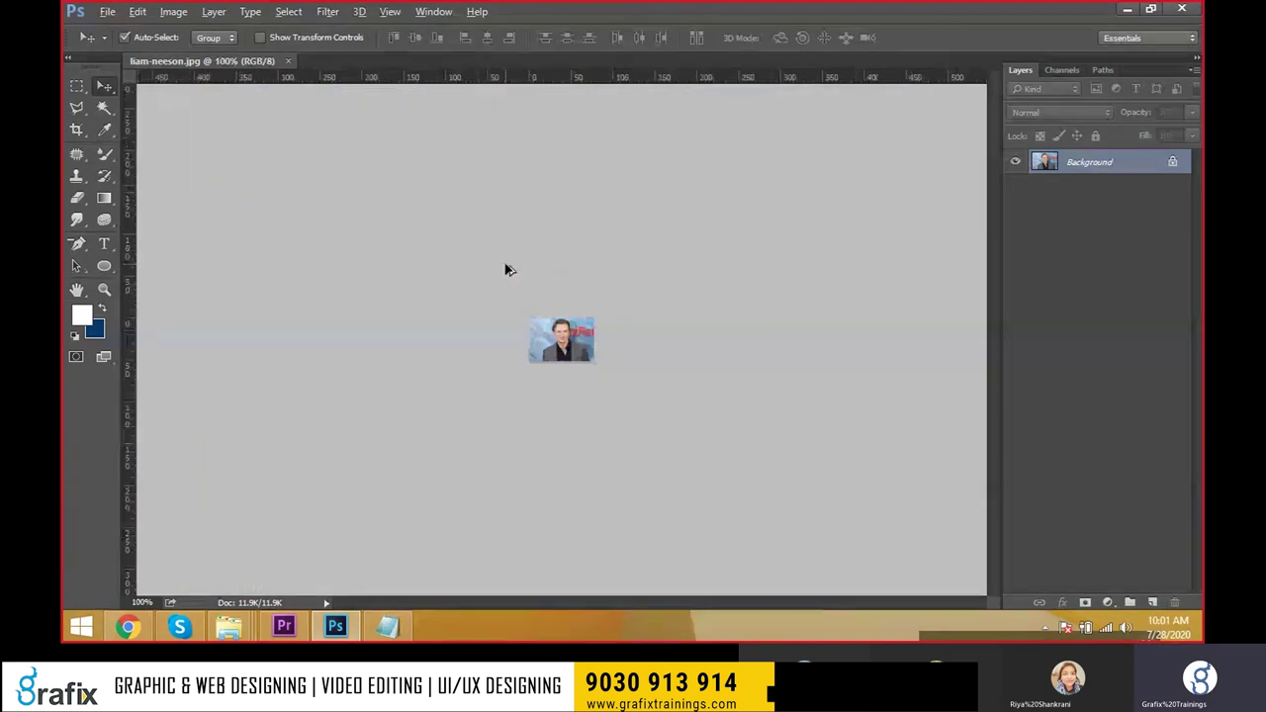
# Undo the resize and drag the photo into a new 780×440 document.
pyautogui.hotkey('ctrl', 'z')
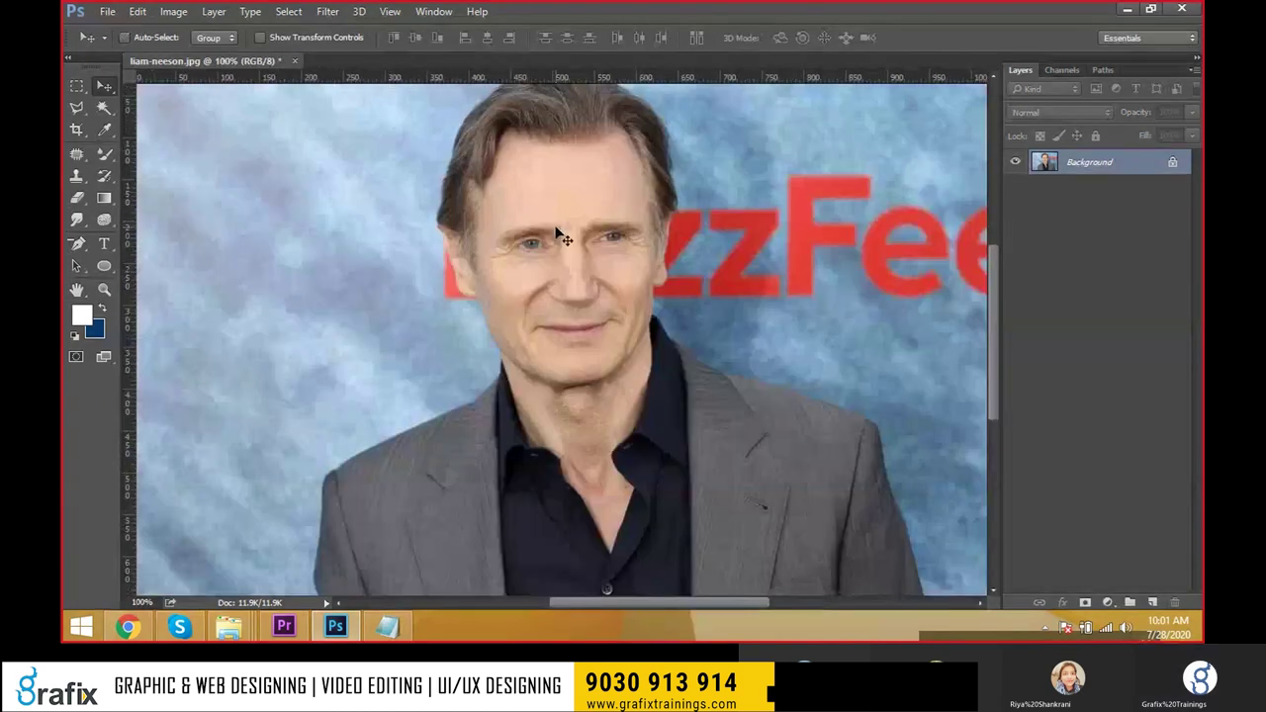
pyautogui.hotkey('ctrl', 'n')
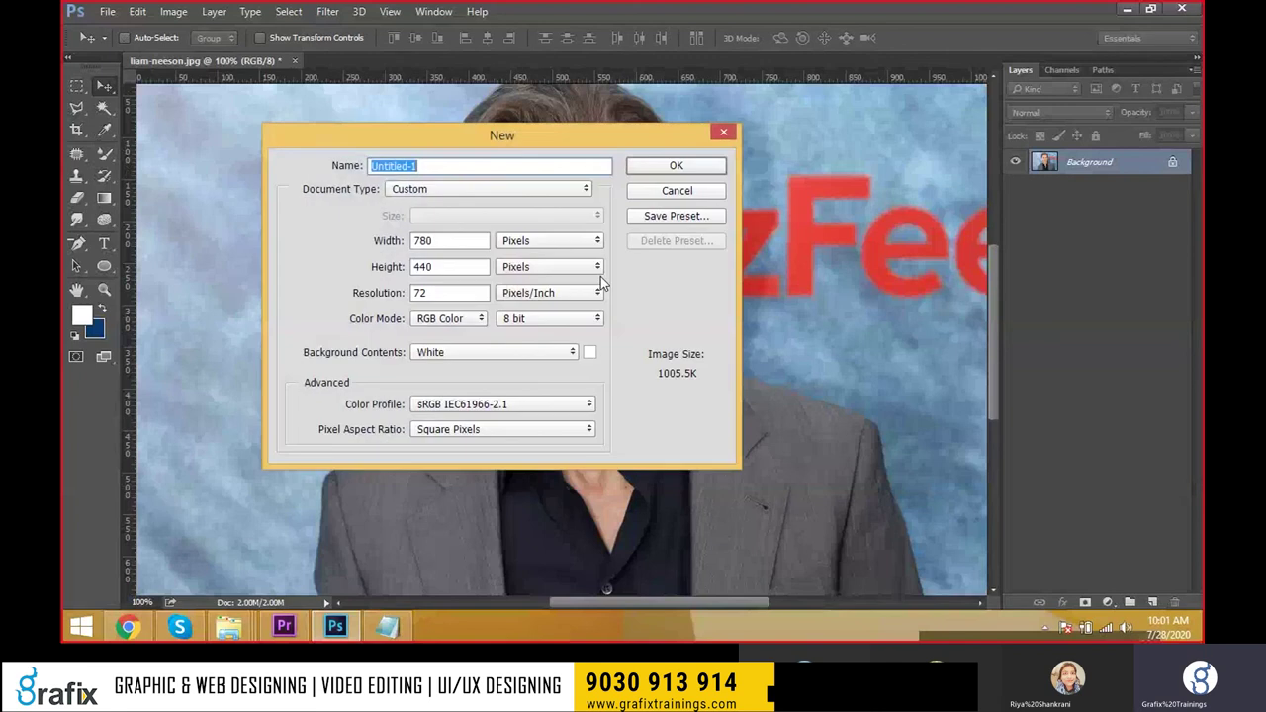
pyautogui.click(675, 166)
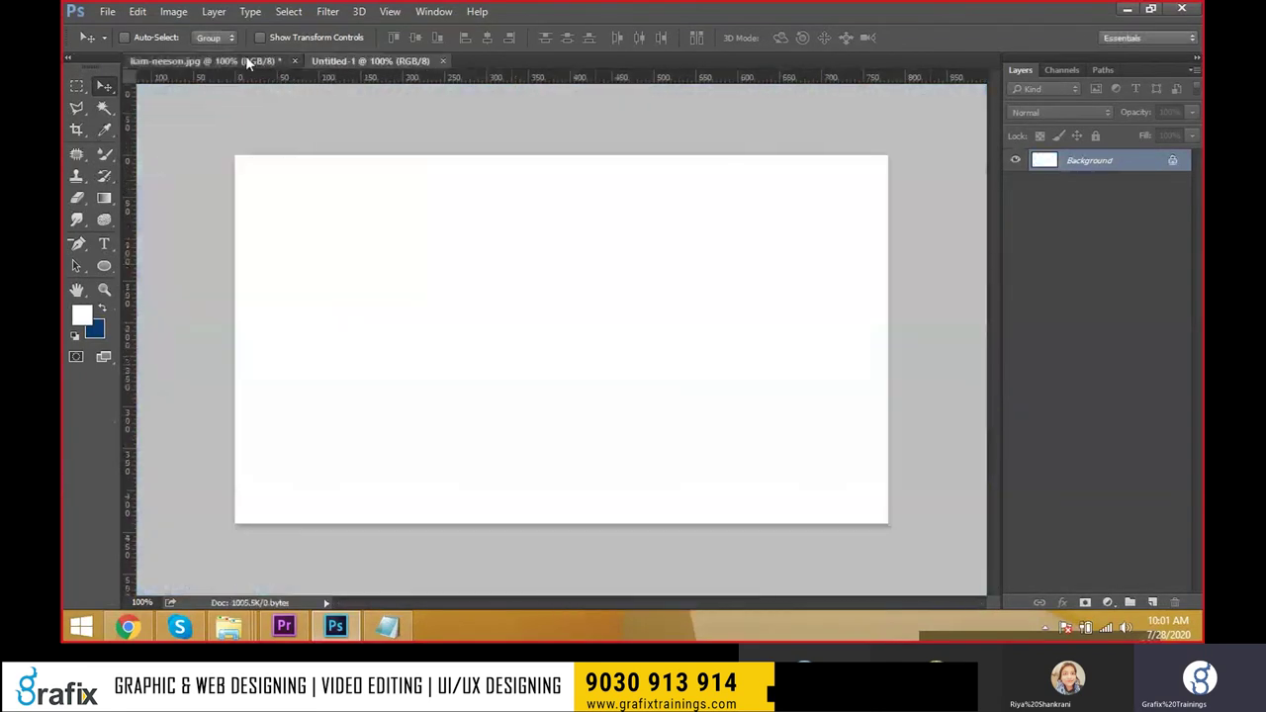
pyautogui.click(248, 62)
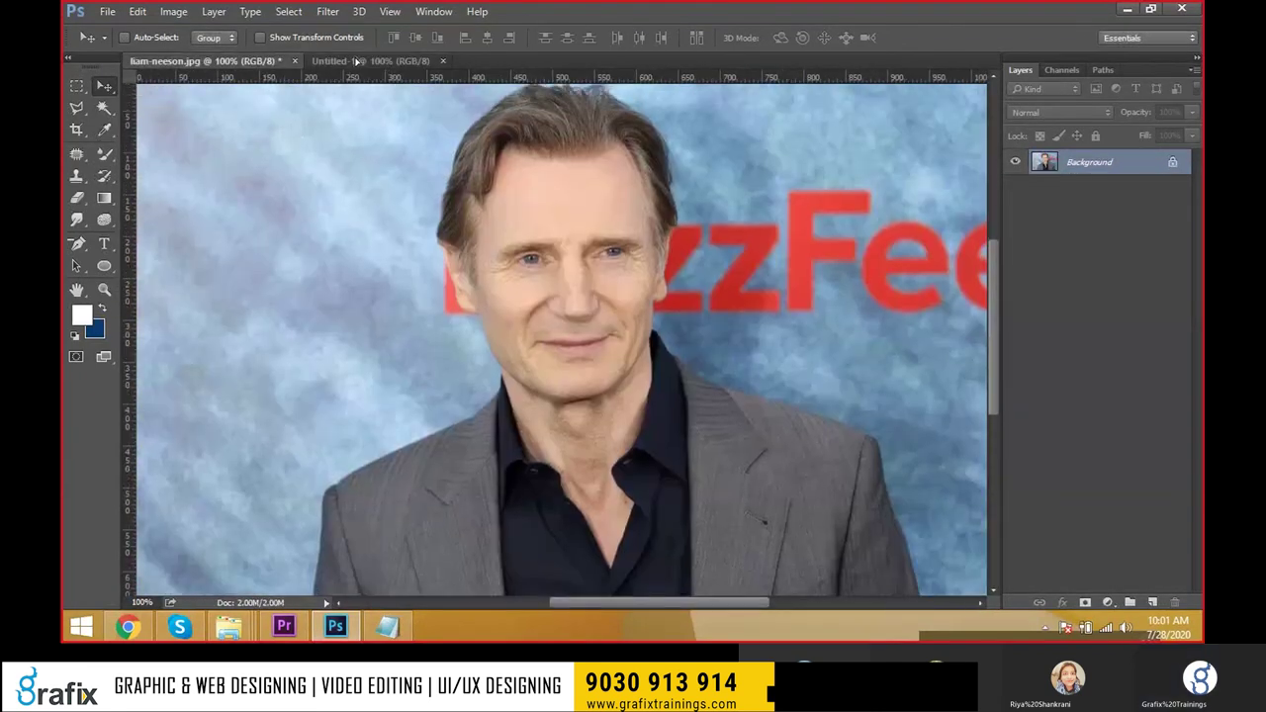
pyautogui.moveTo(356, 61); pyautogui.dragTo(509, 262)
pyautogui.hotkey('ctrl', '0')
# Free-transform the photo layer down so it fits the 780×440 canvas.
pyautogui.hotkey('alt', 't')
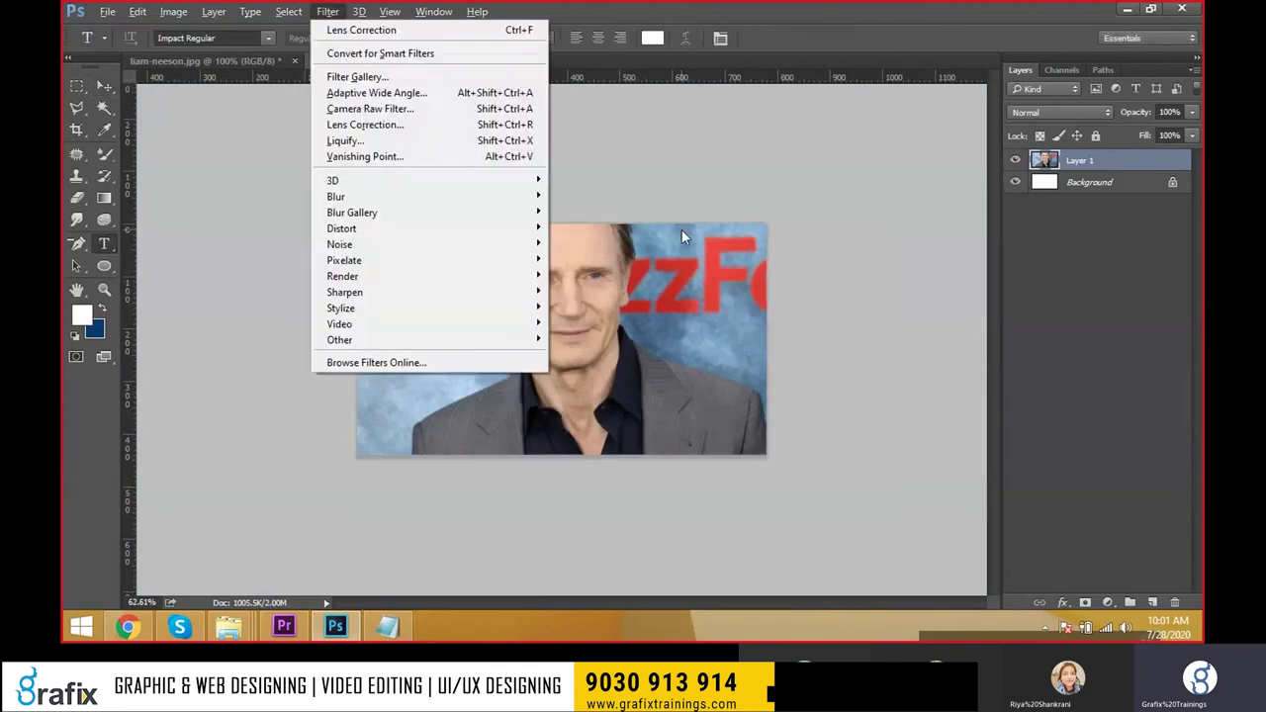
pyautogui.press('Escape')
pyautogui.hotkey('ctrl', 't')
pyautogui.hotkey('ctrl', '0')
pyautogui.moveTo(800, 183); pyautogui.dragTo(758, 246)
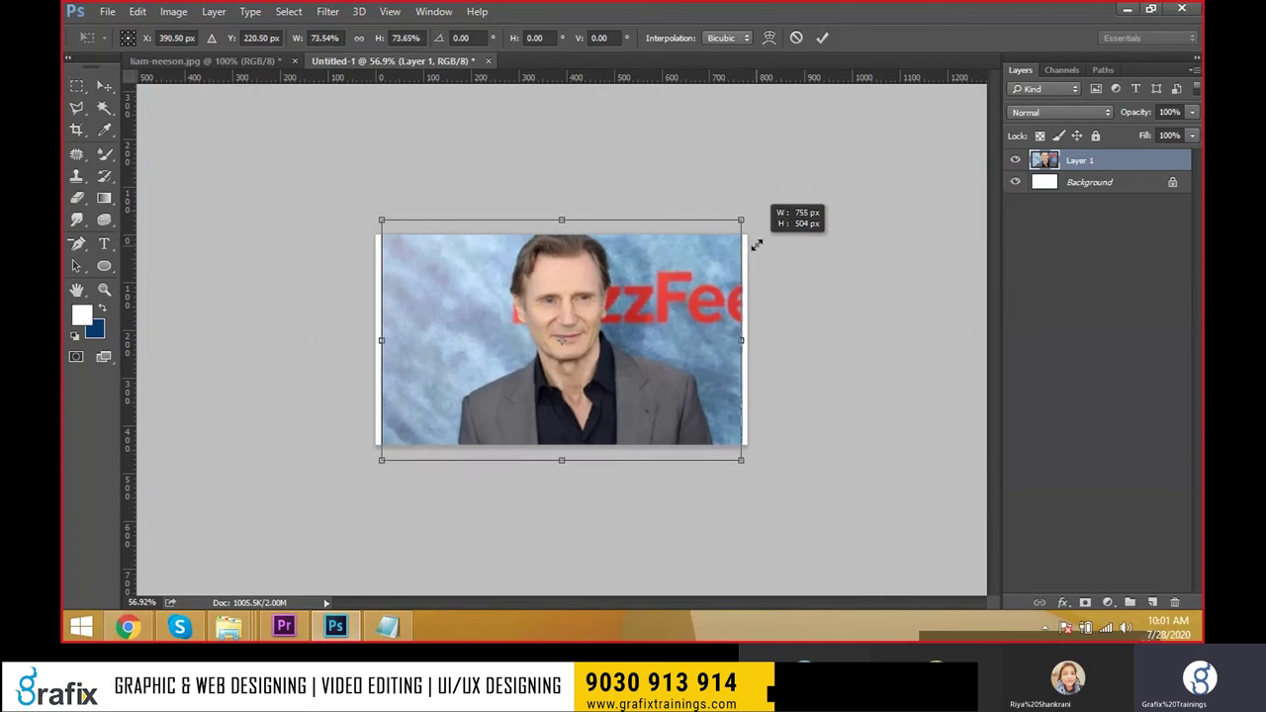
pyautogui.press('Return')
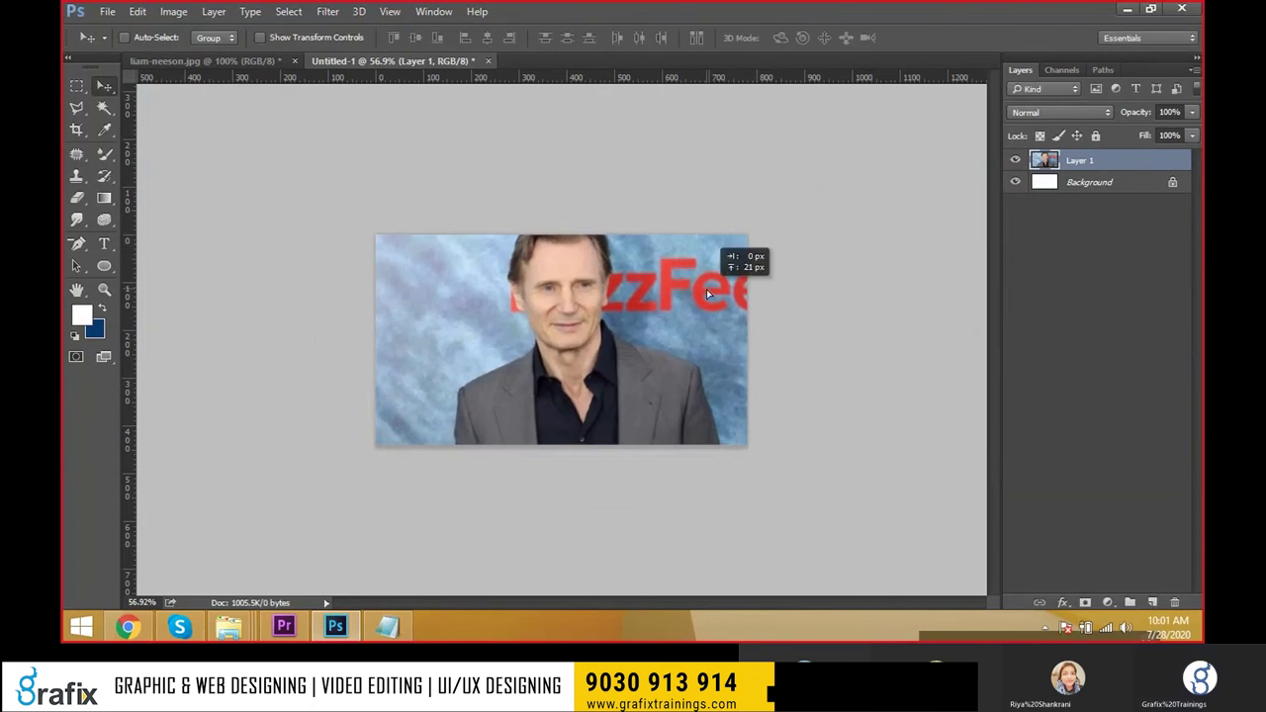
# Save the new document as 'dds' on the Desktop and close both open documents.
pyautogui.hotkey('ctrl', 's')
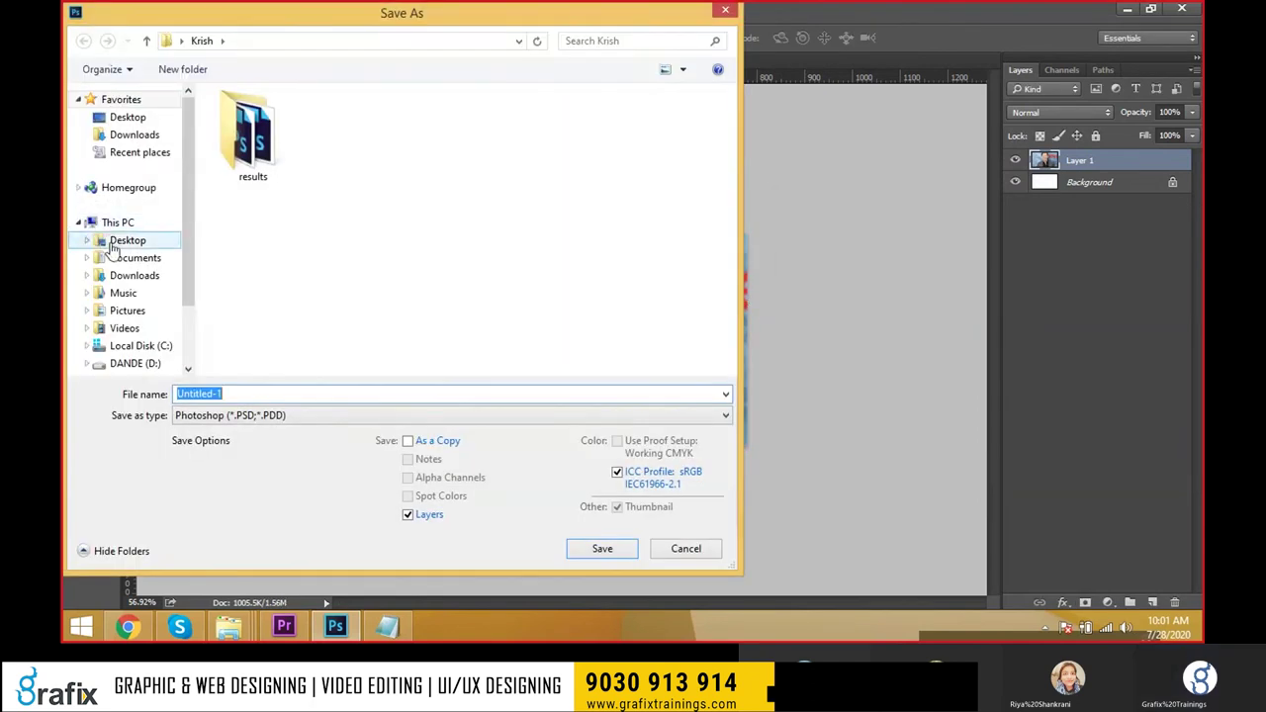
pyautogui.click(128, 240)
pyautogui.write('002')
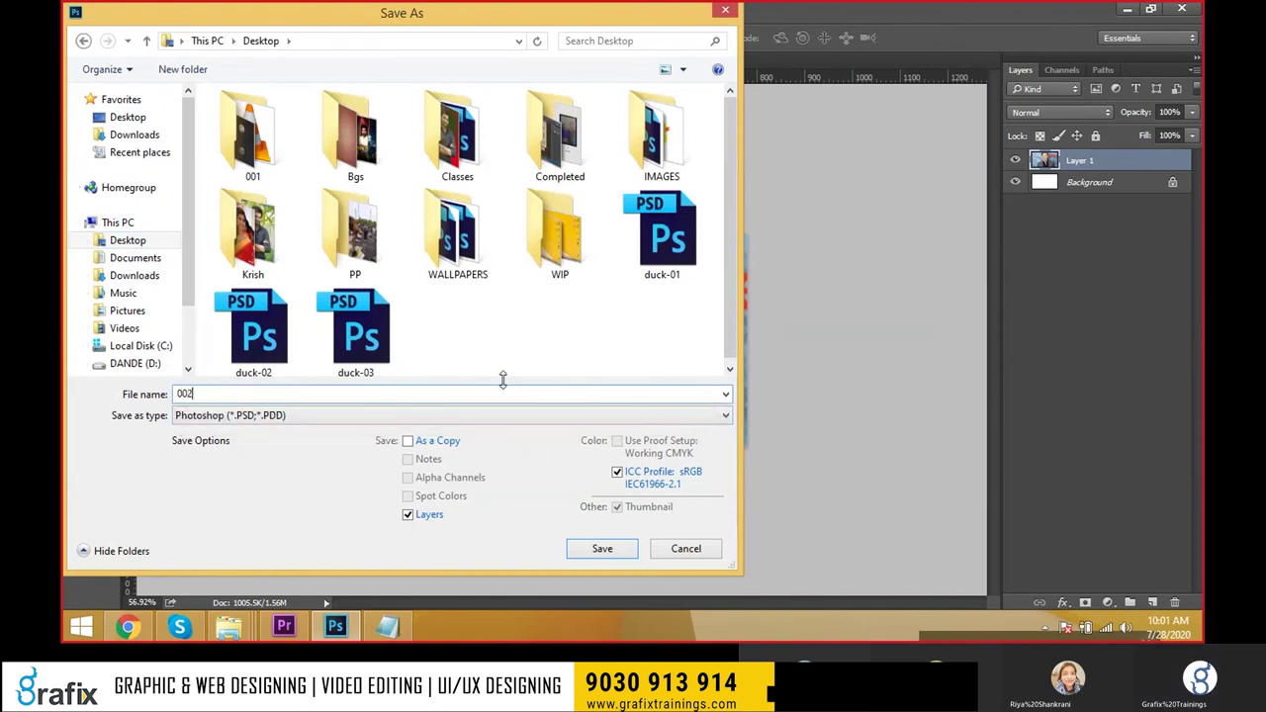
pyautogui.hotkey('ctrl', 'a')
pyautogui.write('dds')
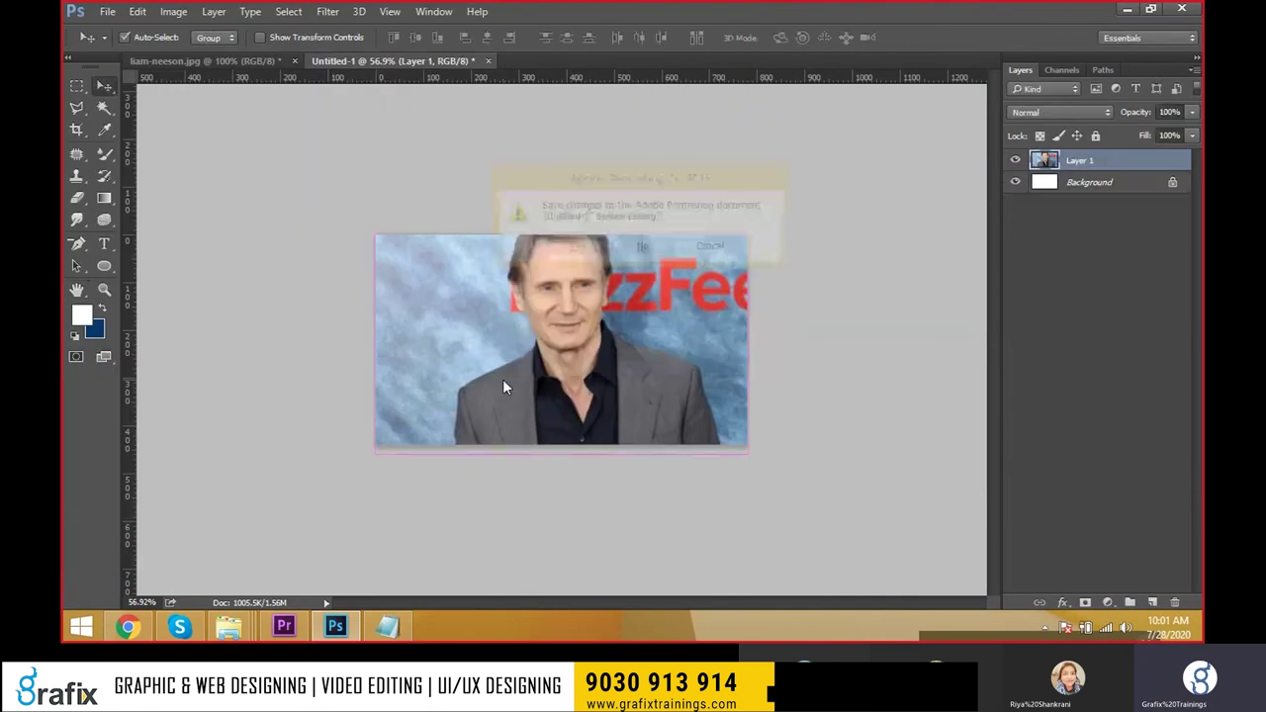
pyautogui.click(650, 248)
pyautogui.click(647, 249)
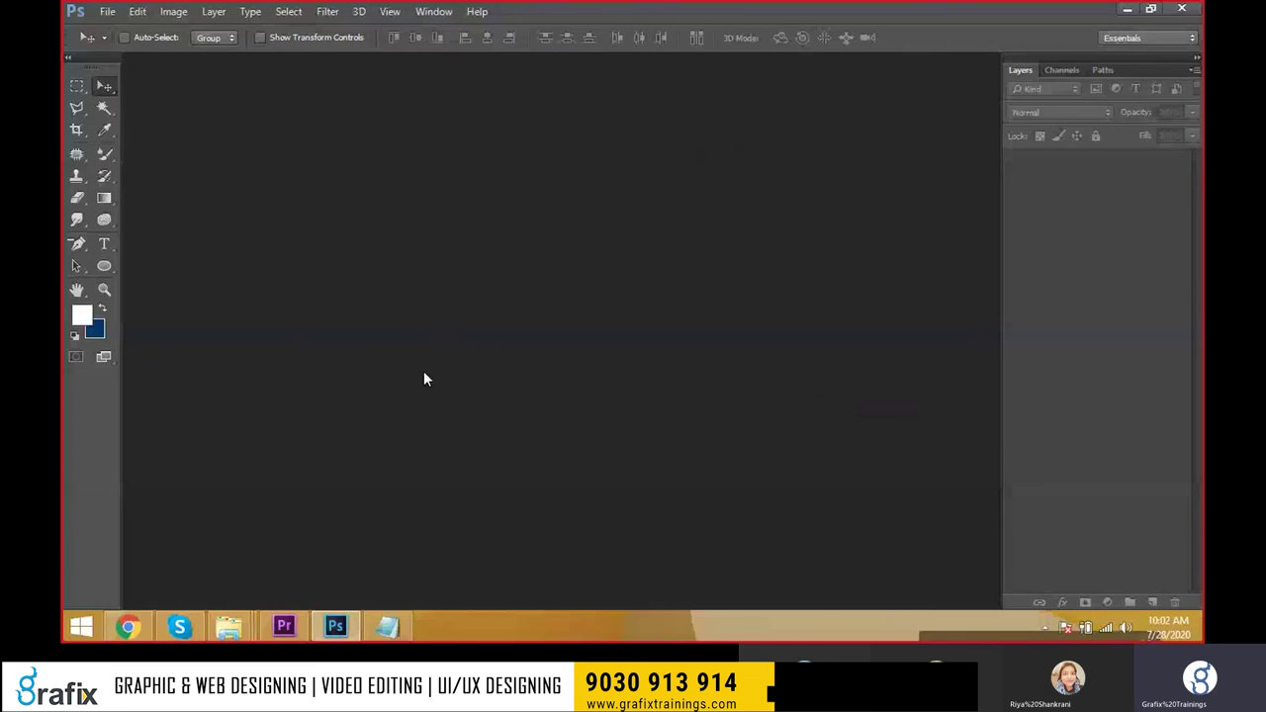
# Show the desktop, move the intro image icon, and view its Details properties.
pyautogui.press('super+d')
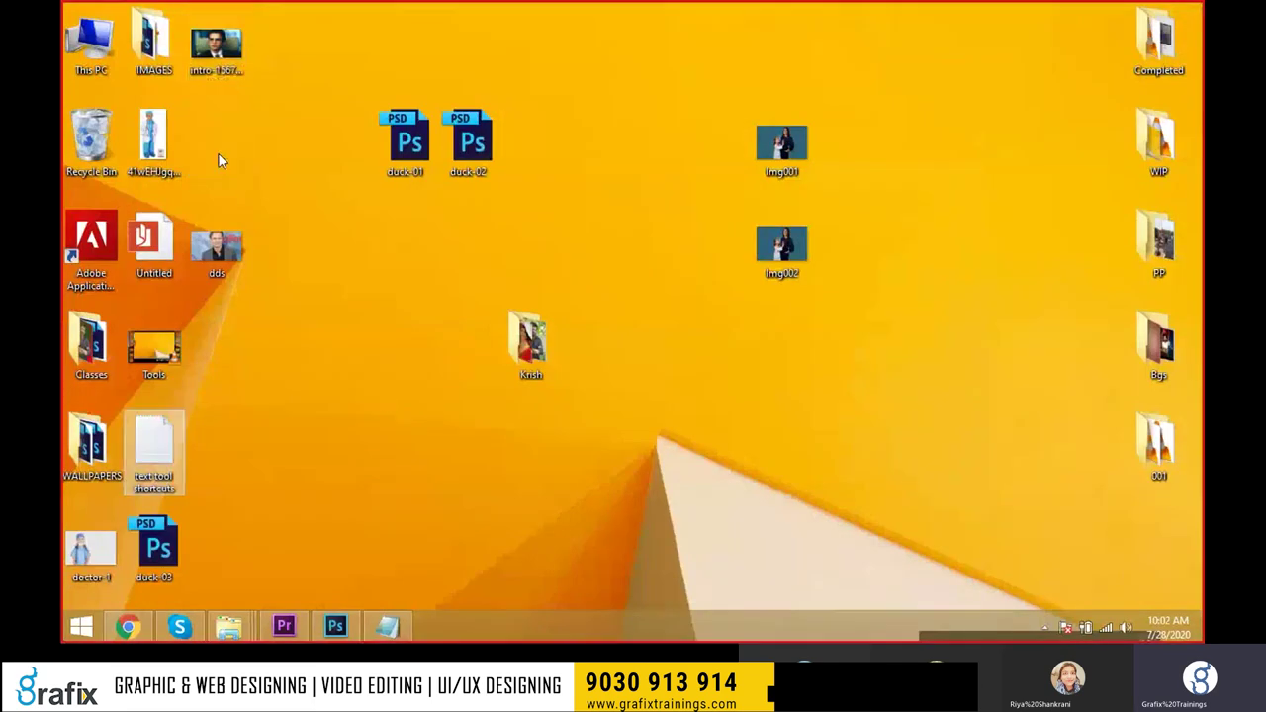
pyautogui.moveTo(218, 42); pyautogui.dragTo(230, 176)
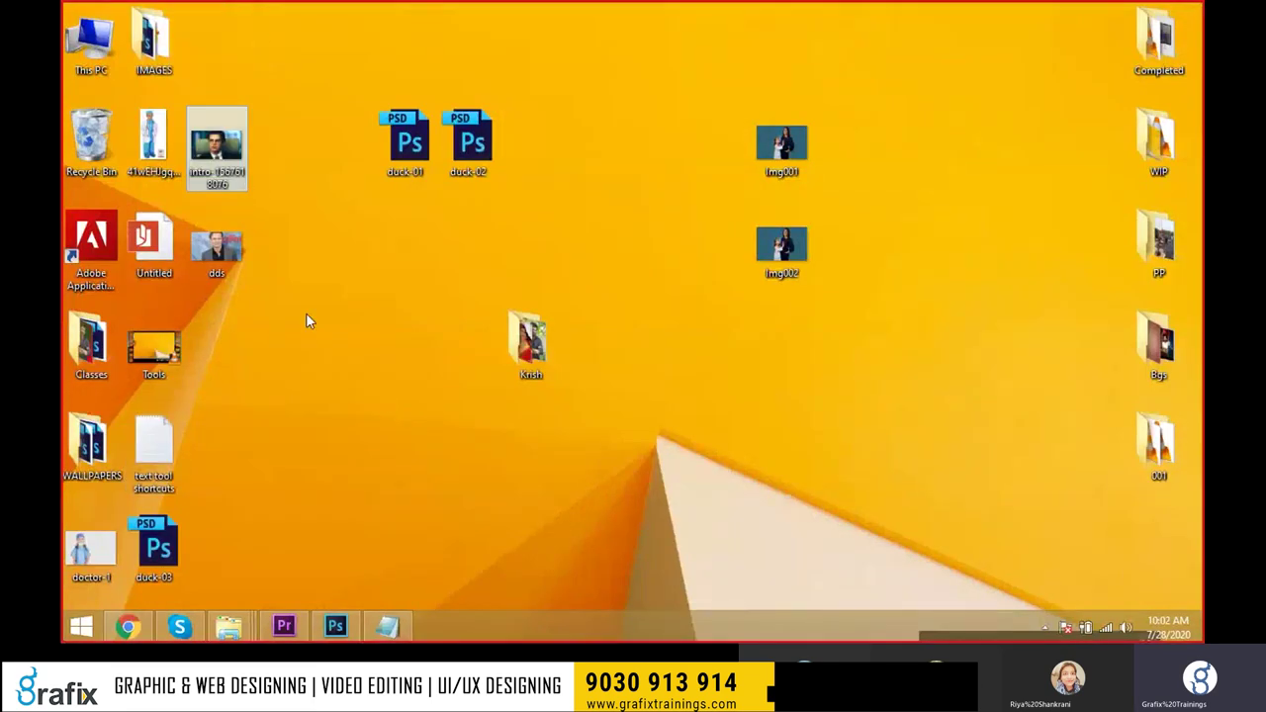
pyautogui.rightClick(233, 169)
pyautogui.click(287, 597)
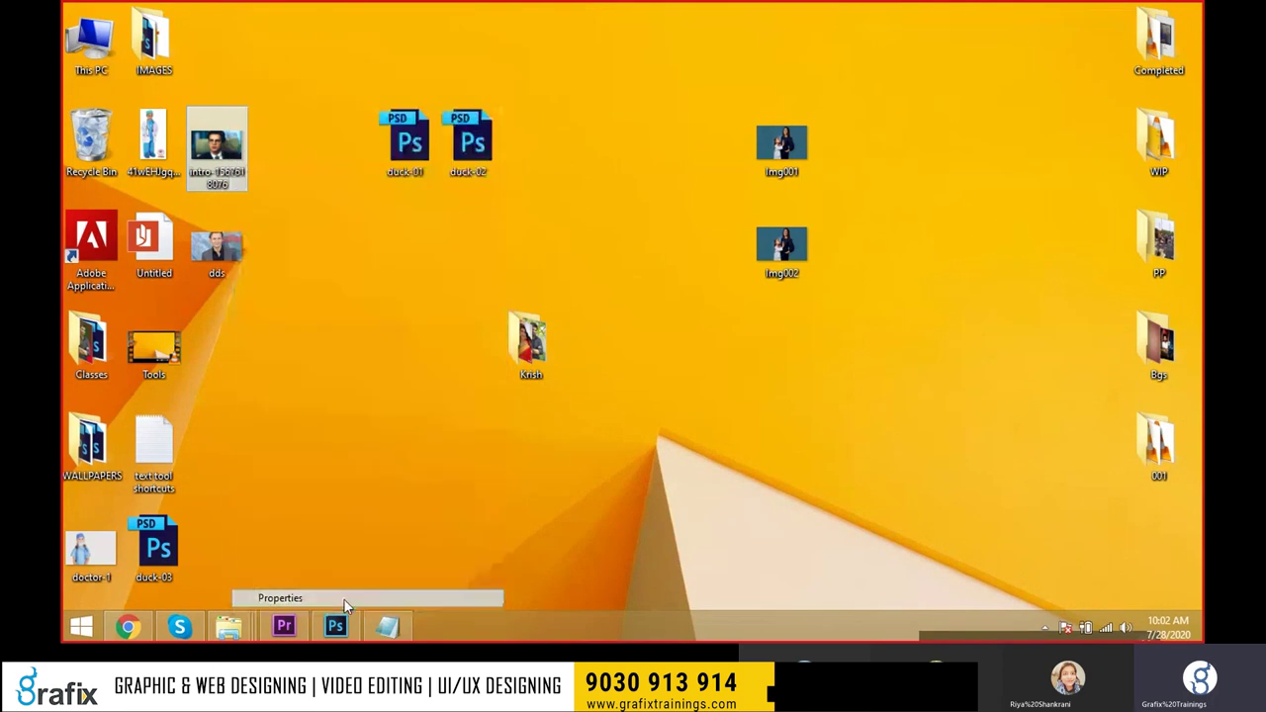
pyautogui.click(344, 203)
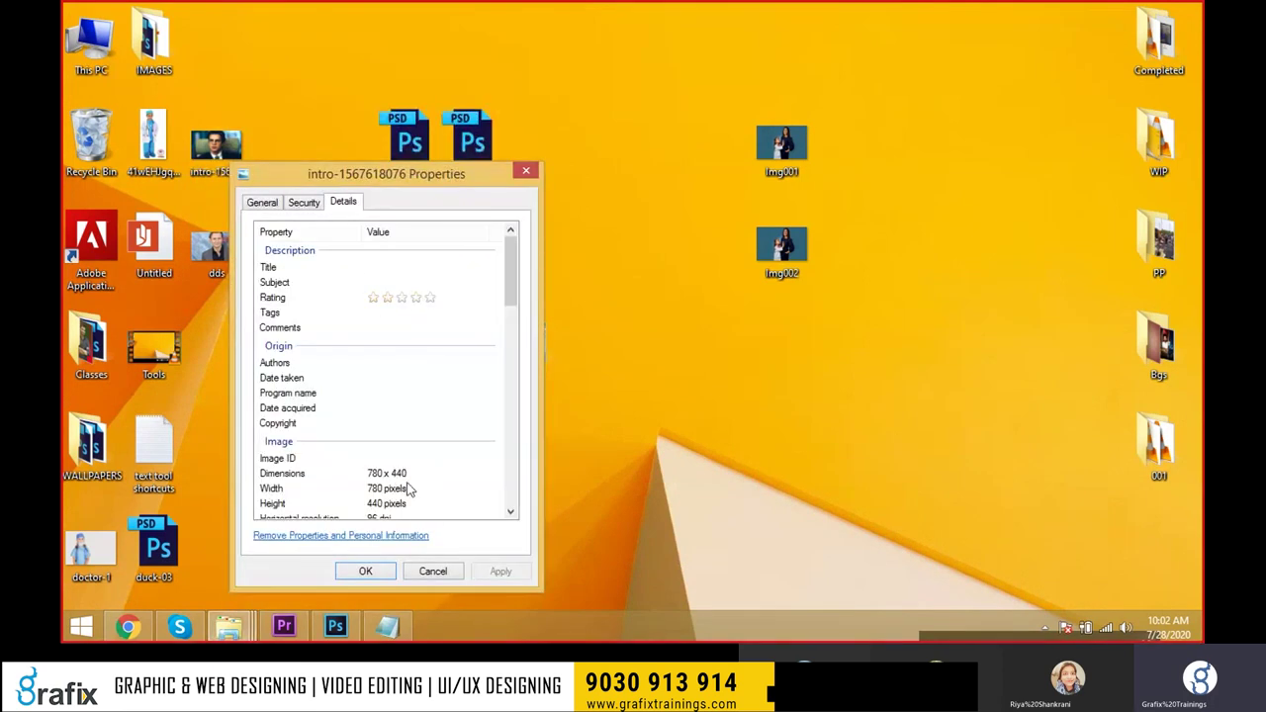
pyautogui.moveTo(386, 176); pyautogui.dragTo(498, 165)
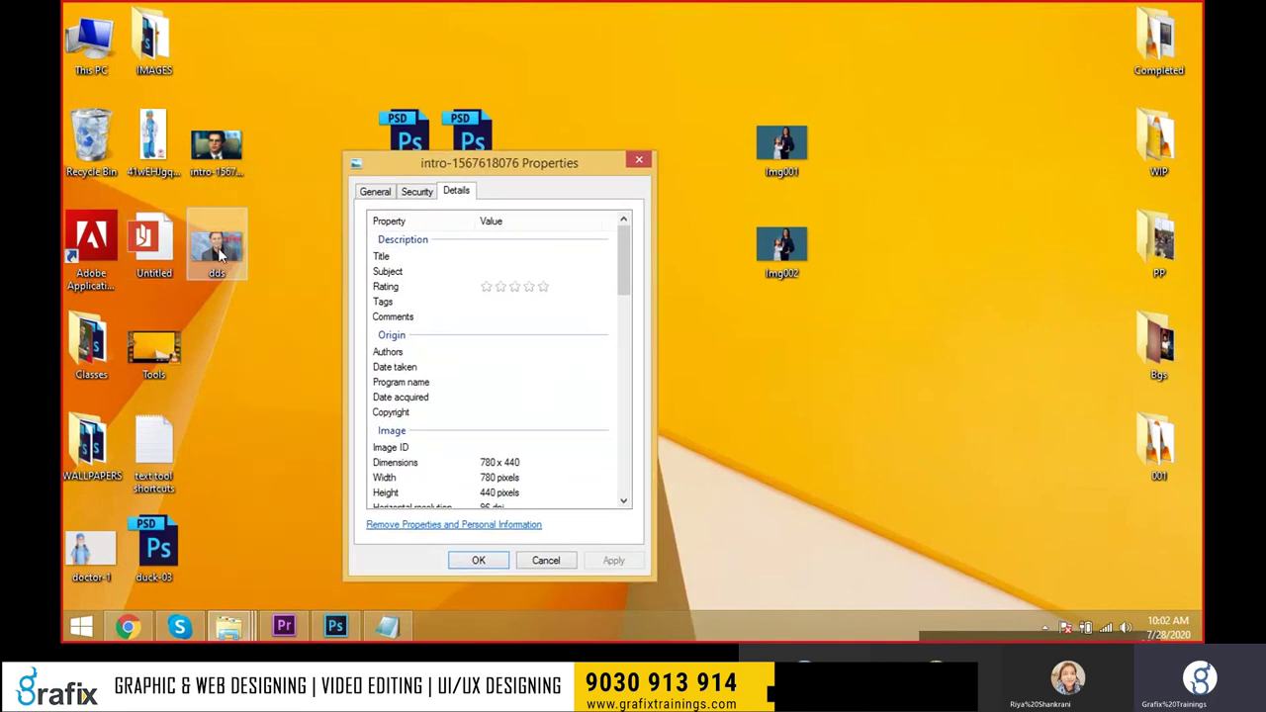
# View the dds image's Details properties to compare dimensions, then return to Photoshop.
pyautogui.rightClick(222, 262)
pyautogui.click(306, 597)
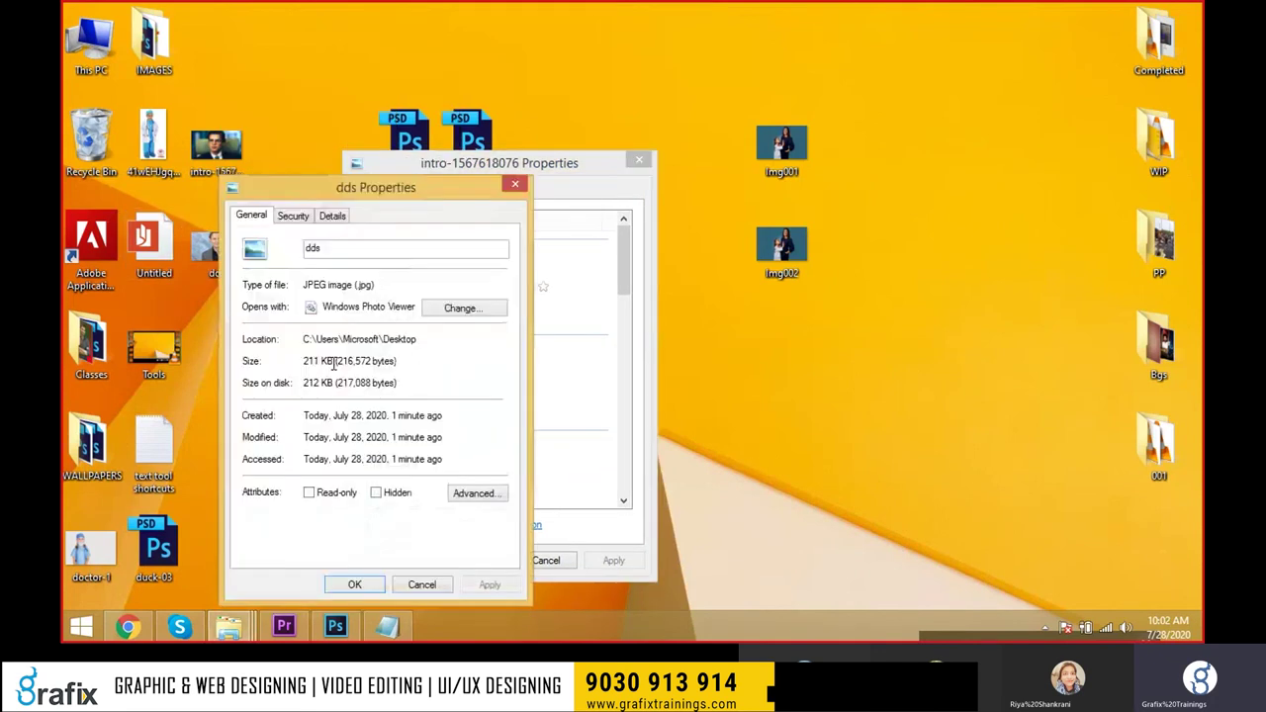
pyautogui.click(332, 216)
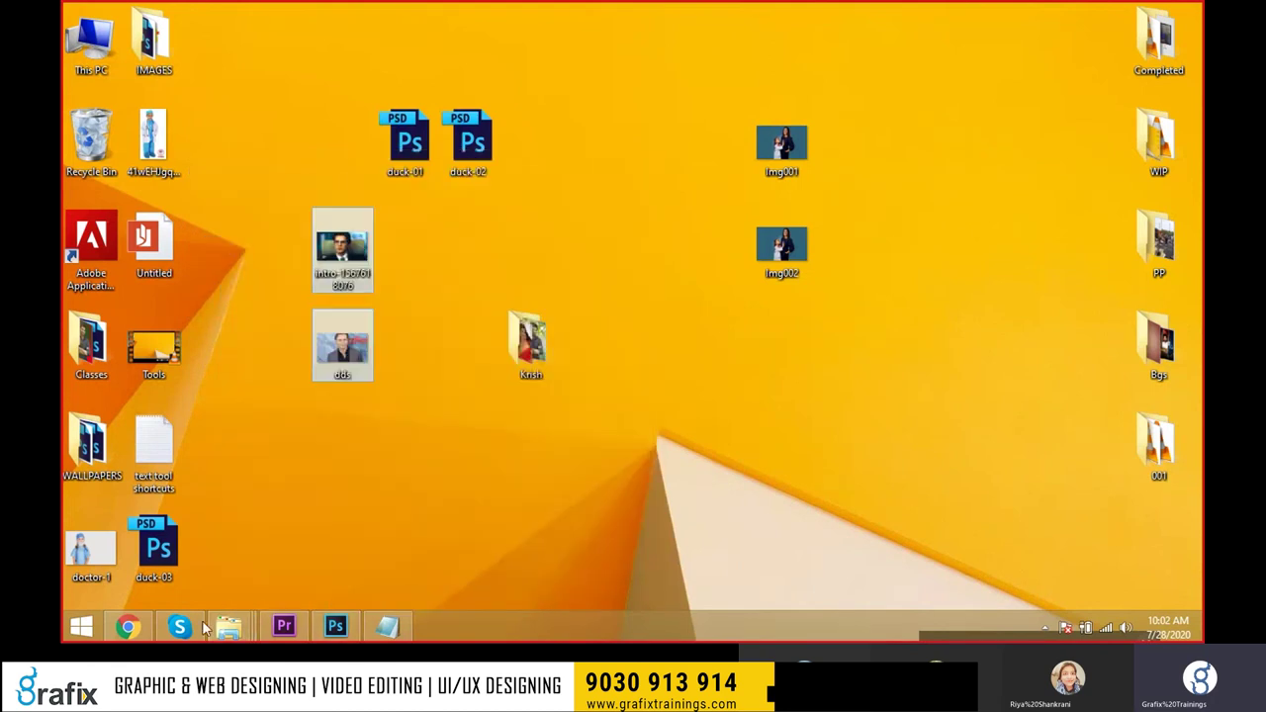
pyautogui.click(125, 626)
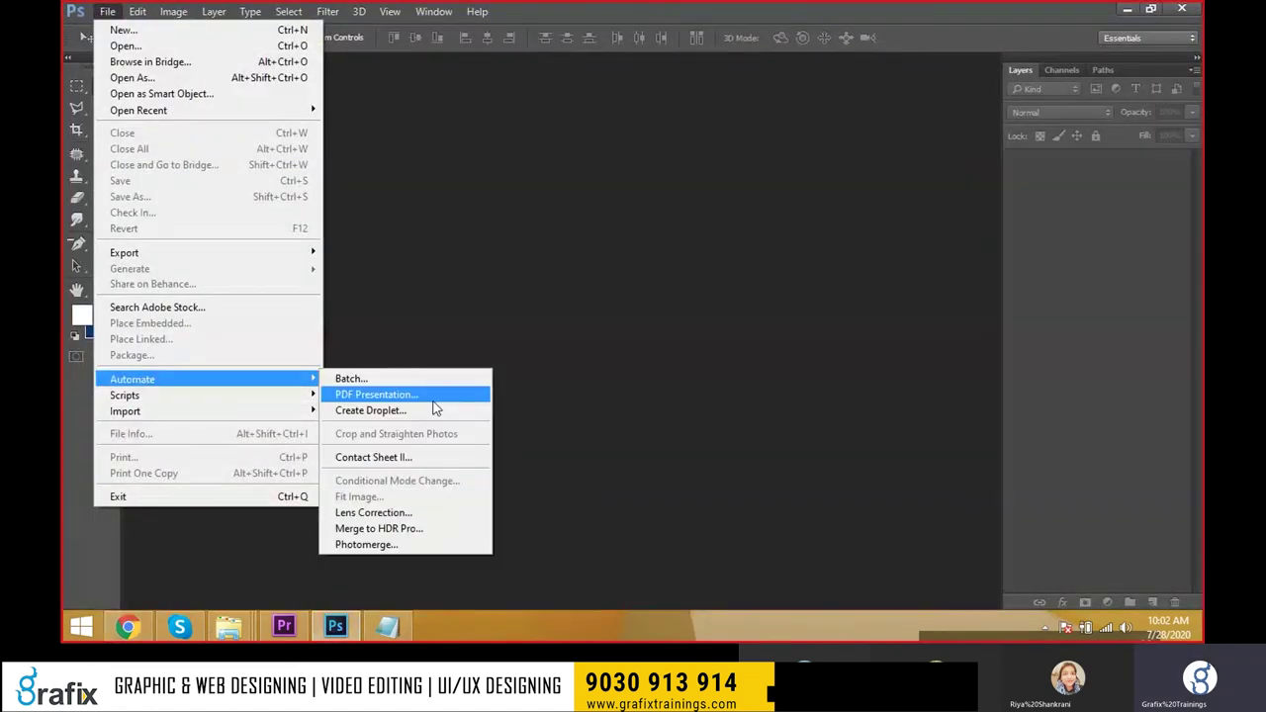
pyautogui.click(441, 524)
pyautogui.click(717, 274)
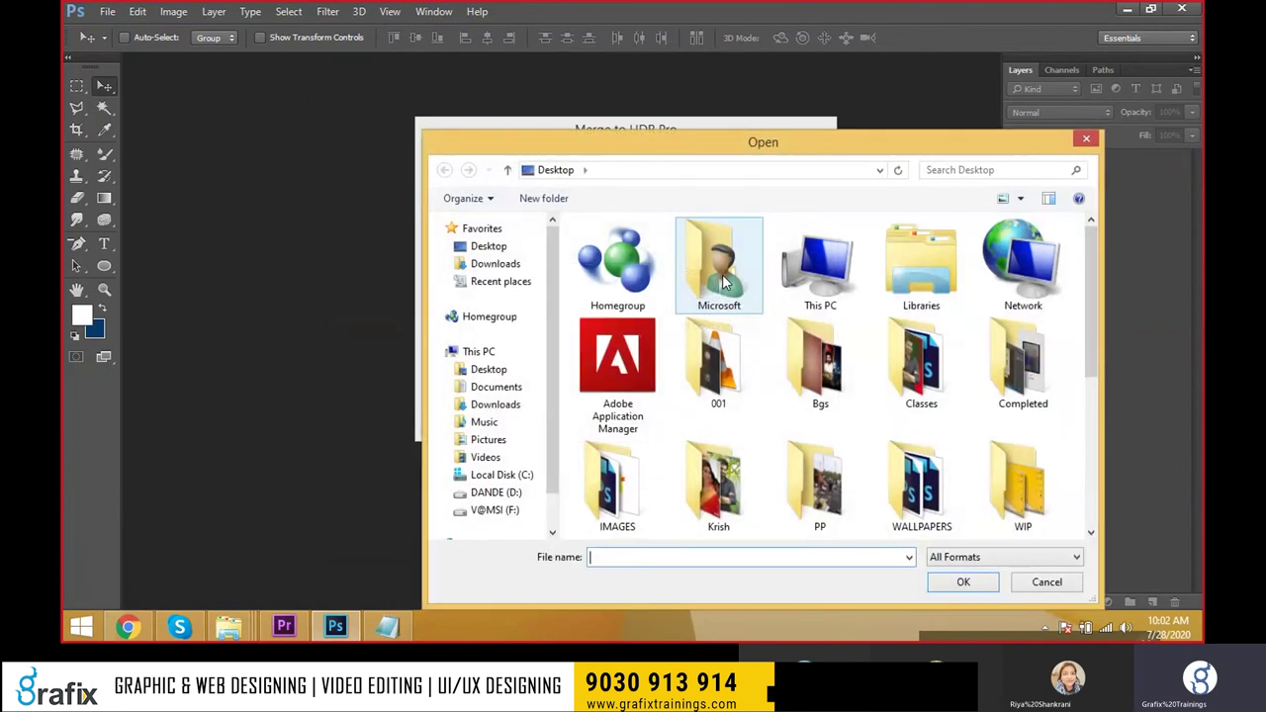
pyautogui.scroll(-5, 722, 282)
pyautogui.click(720, 277)
pyautogui.keyDown('ctrl'); pyautogui.click(921, 388); pyautogui.keyUp('ctrl')
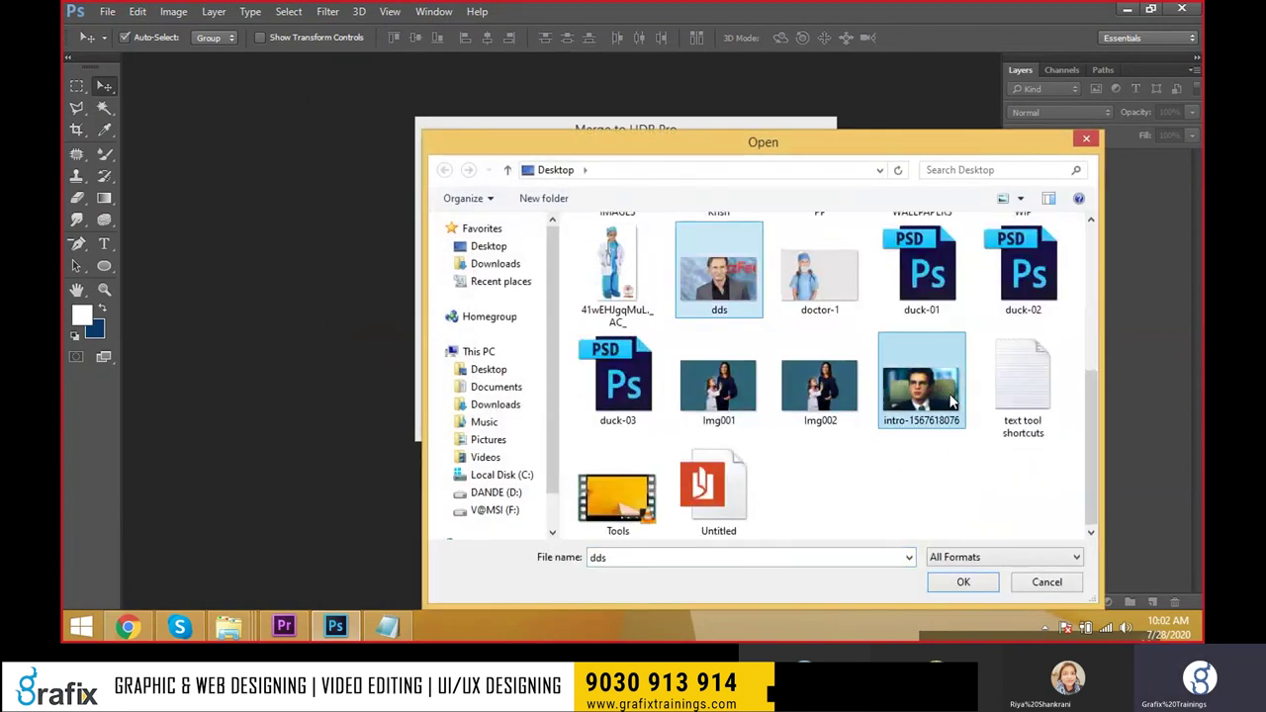
pyautogui.click(979, 589)
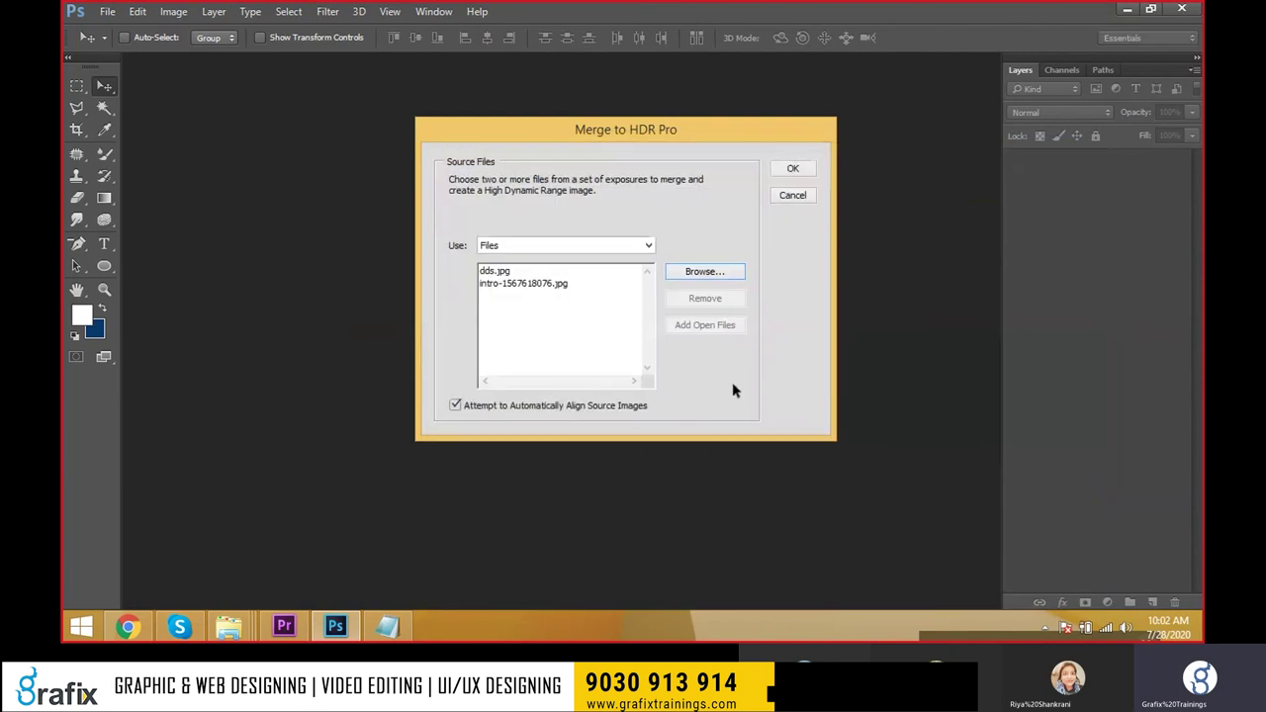
pyautogui.click(801, 169)
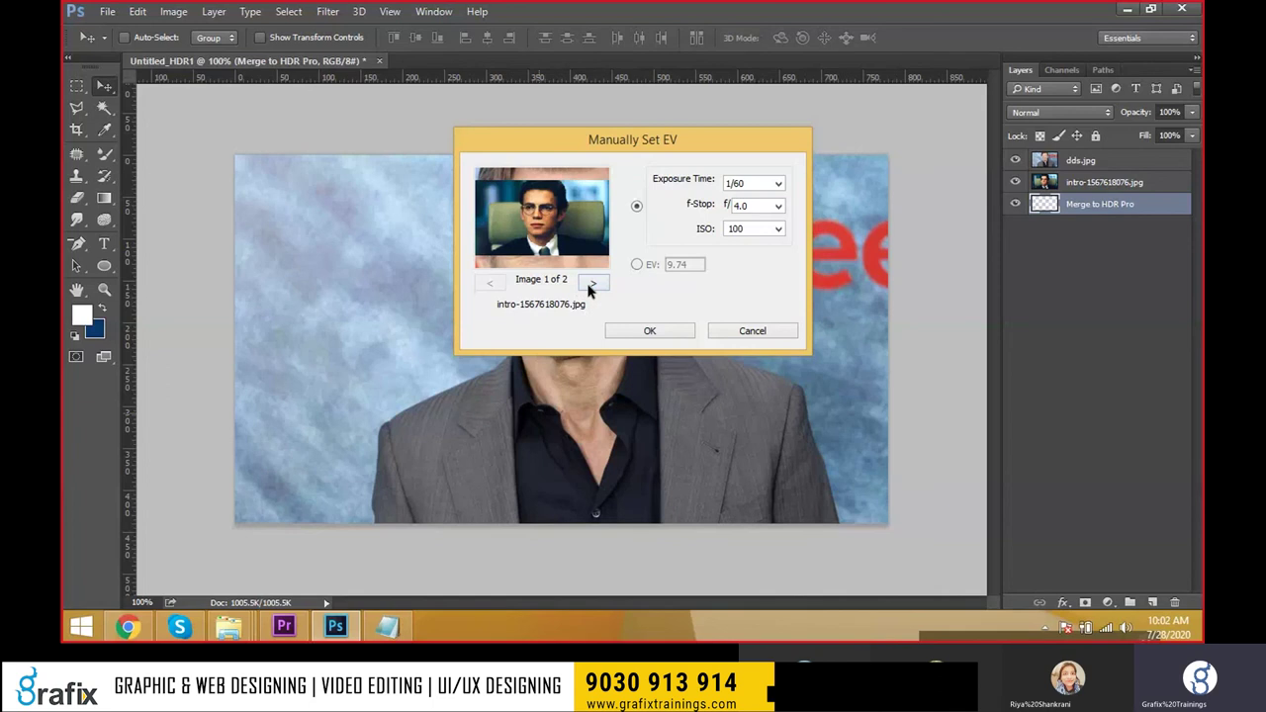
pyautogui.press('Return')
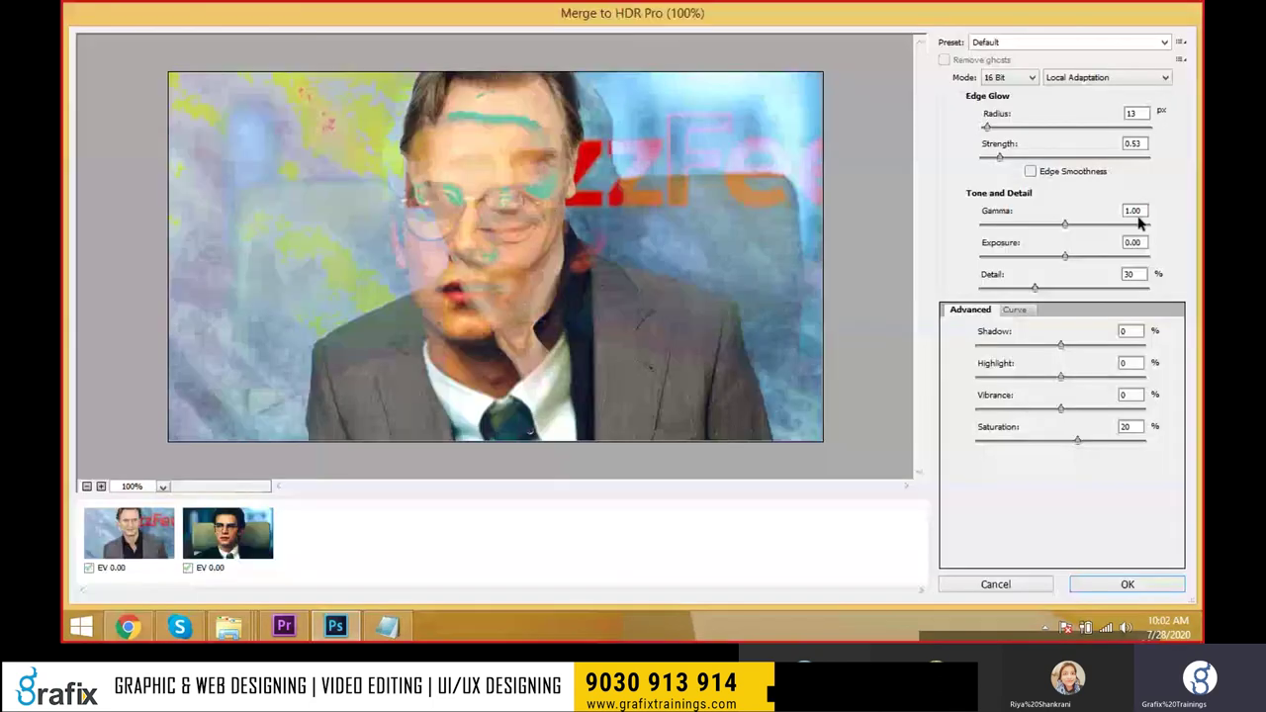
# Set HDR radius 201 px, strength 0.55, gamma 1.38, vibrance 42, saturation 16, then create the image.
pyautogui.moveTo(1067, 225); pyautogui.dragTo(1045, 225)
pyautogui.moveTo(999, 157)
pyautogui.mouseDown()
pyautogui.moveTo(1034, 157)
pyautogui.moveTo(1023, 127)
pyautogui.mouseUp()
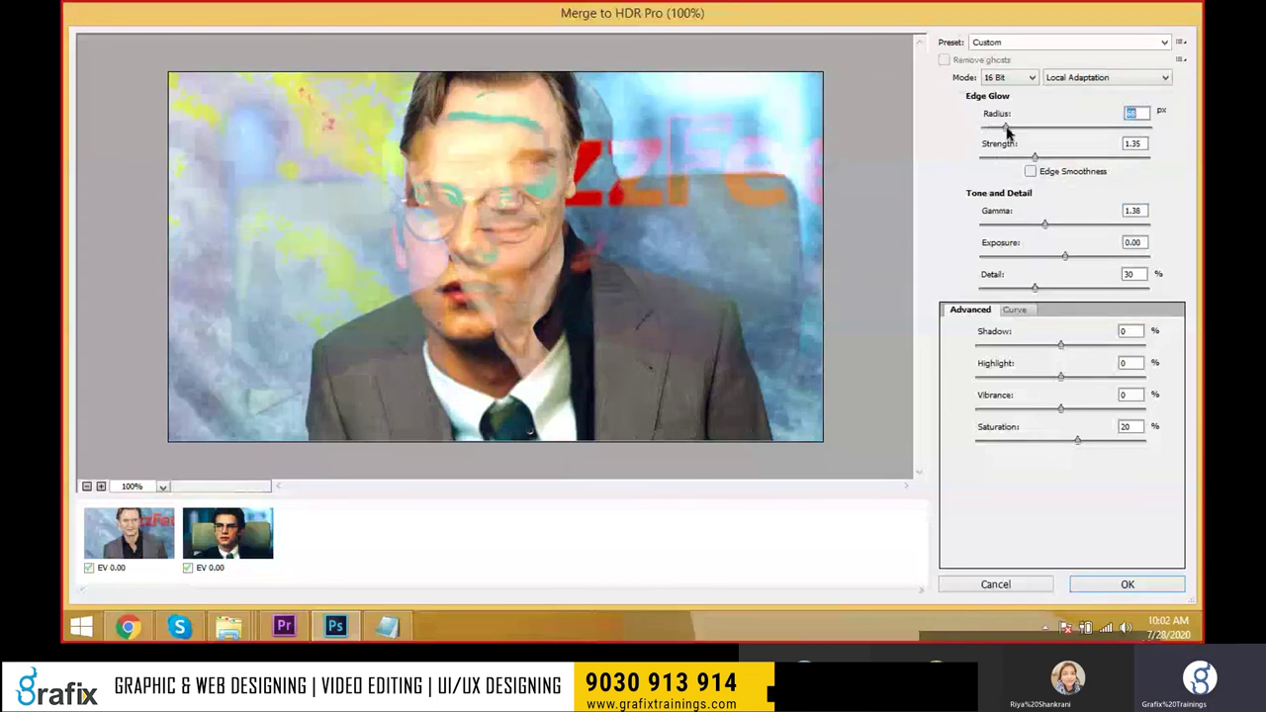
pyautogui.click(1060, 349)
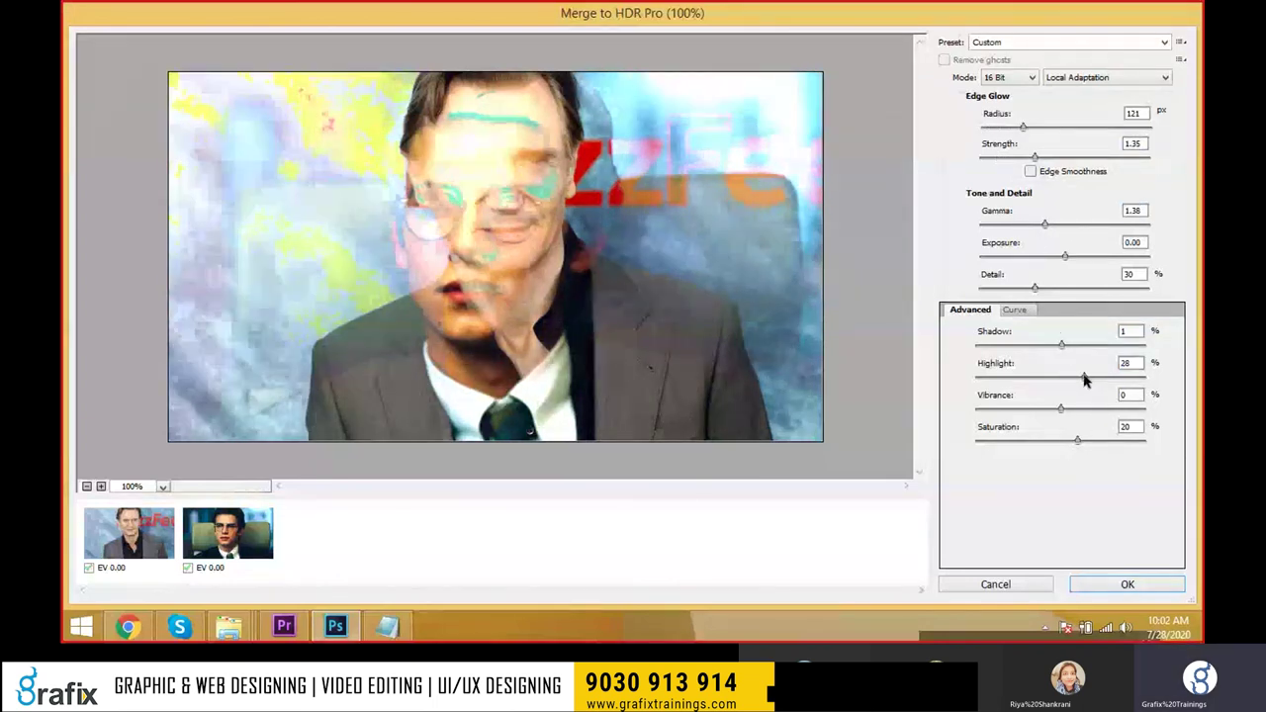
pyautogui.moveTo(1070, 379); pyautogui.dragTo(1029, 379)
pyautogui.moveTo(1064, 257); pyautogui.dragTo(1022, 257)
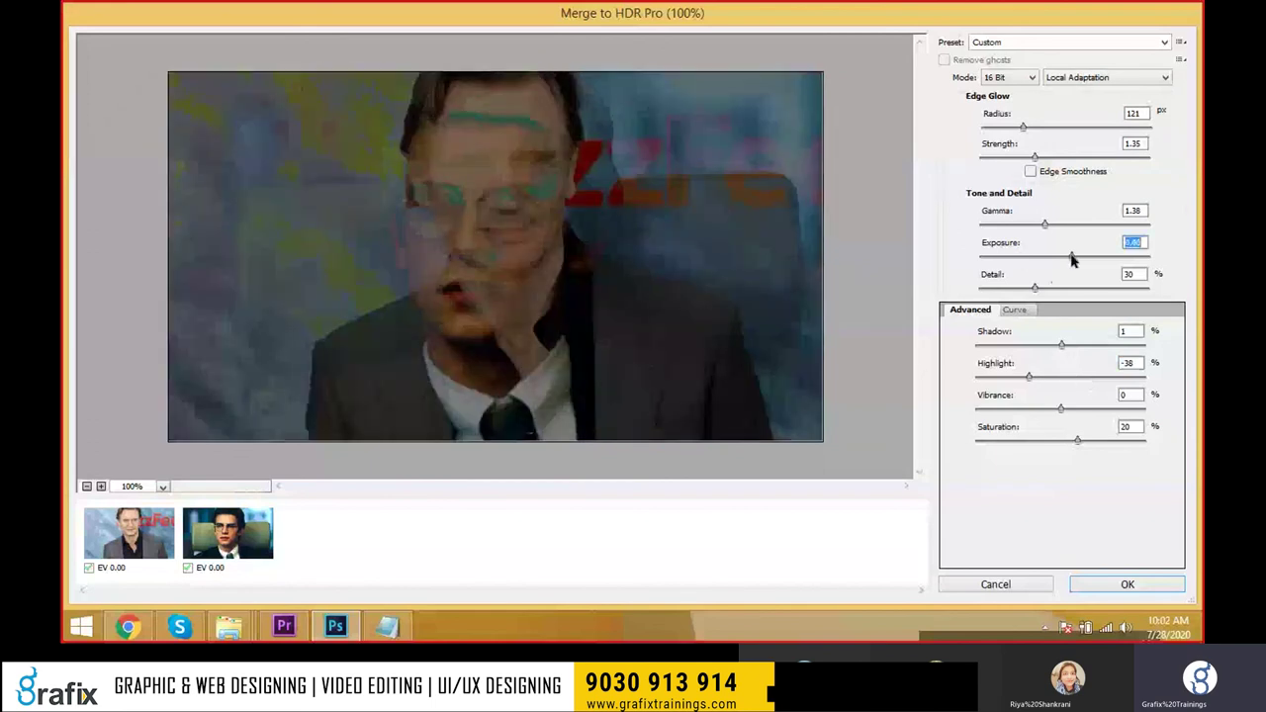
pyautogui.moveTo(1031, 158); pyautogui.dragTo(1001, 158)
pyautogui.moveTo(997, 113); pyautogui.dragTo(958, 145)
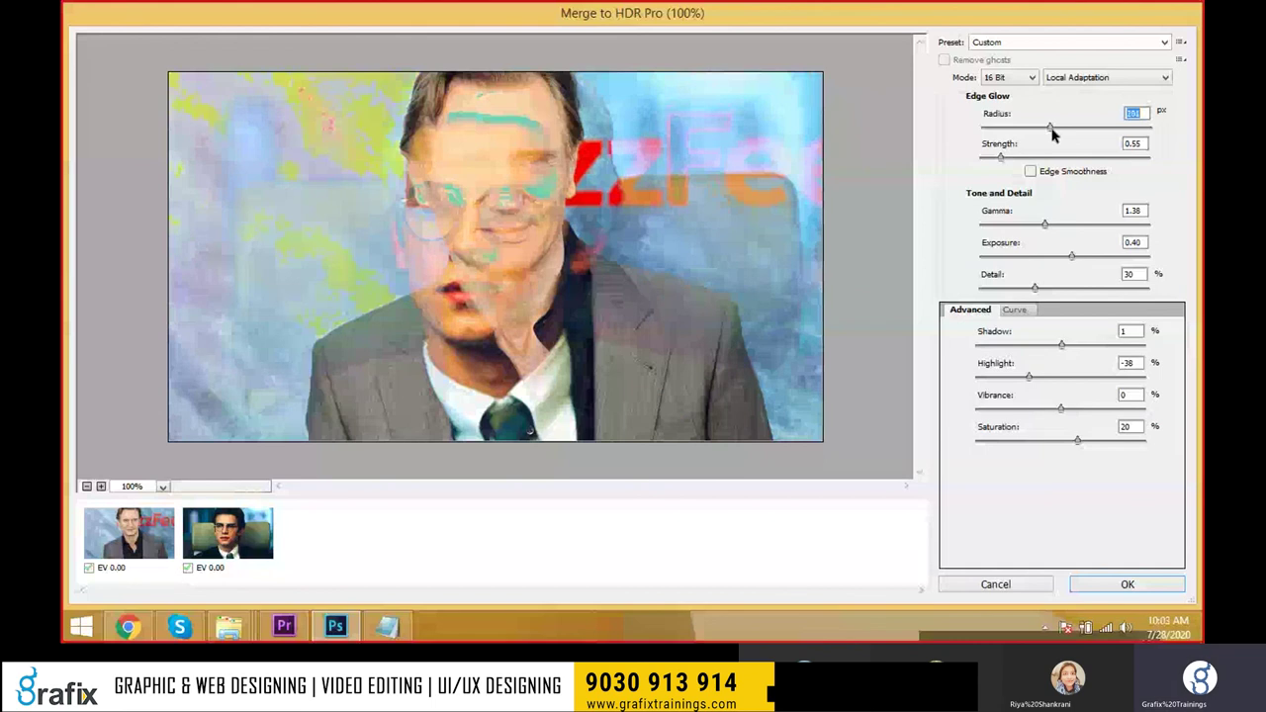
pyautogui.moveTo(1060, 408); pyautogui.dragTo(1095, 409)
pyautogui.moveTo(1078, 442)
pyautogui.mouseDown()
pyautogui.moveTo(1111, 444)
pyautogui.moveTo(1071, 444)
pyautogui.mouseUp()
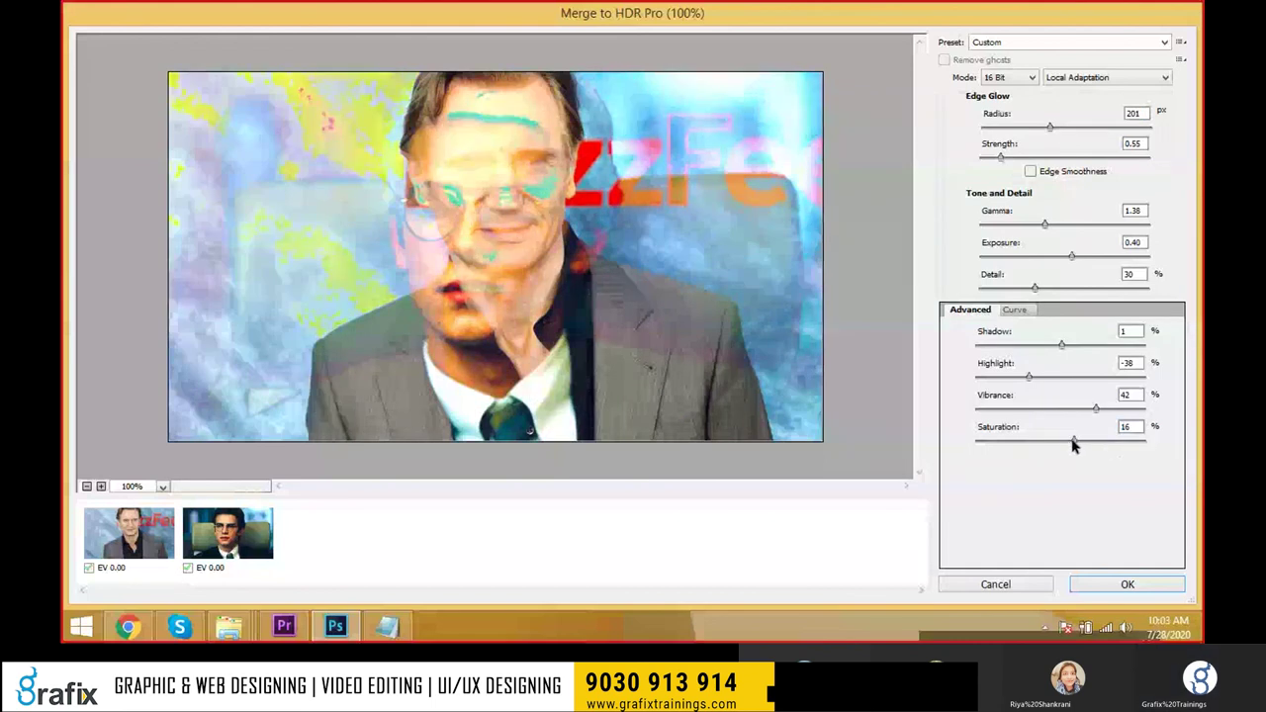
pyautogui.press('Return')
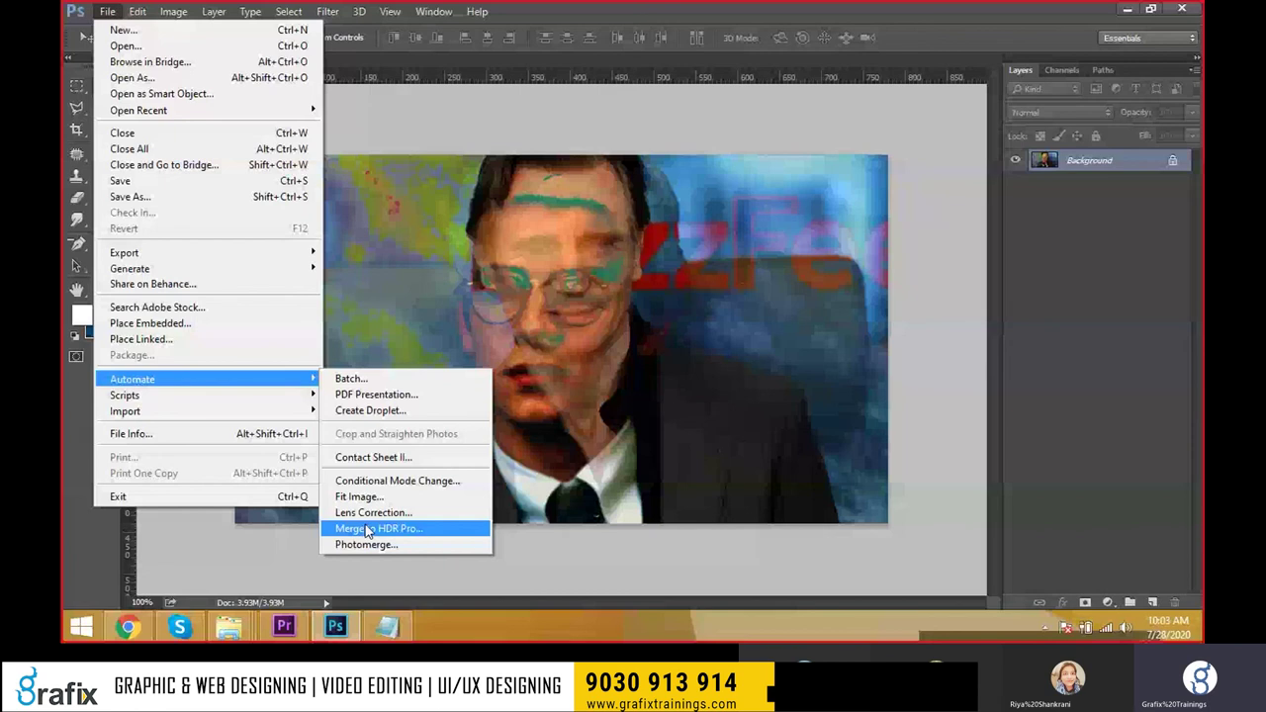
# Run Photomerge, dismiss its alignment warning, and switch to the Untitled_HDR2 document.
pyautogui.click(366, 544)
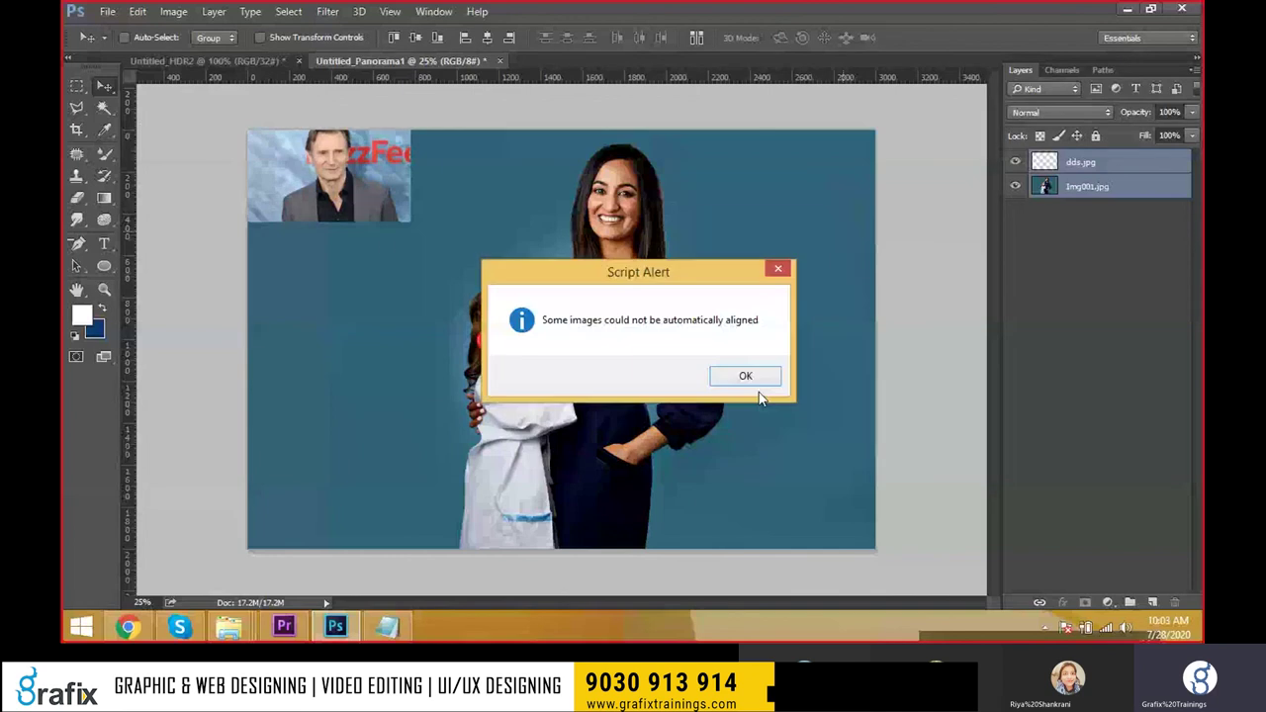
pyautogui.click(744, 375)
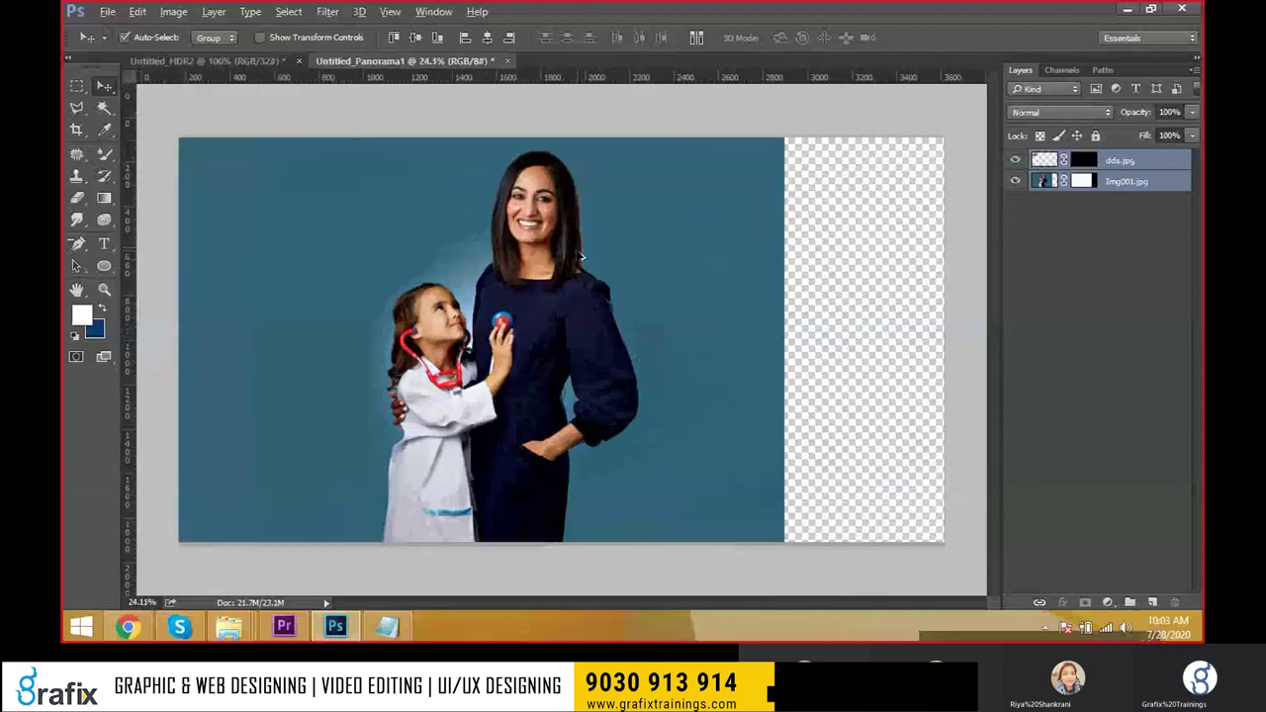
pyautogui.click(226, 63)
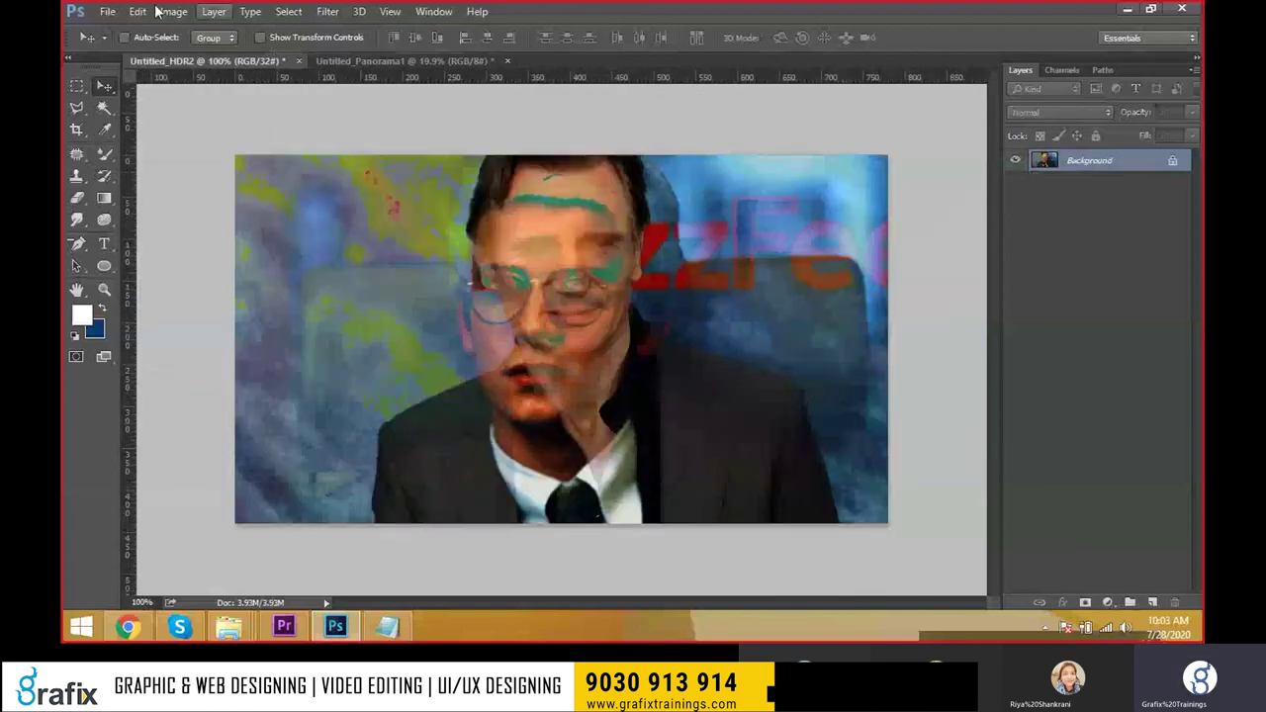
pyautogui.click(111, 11)
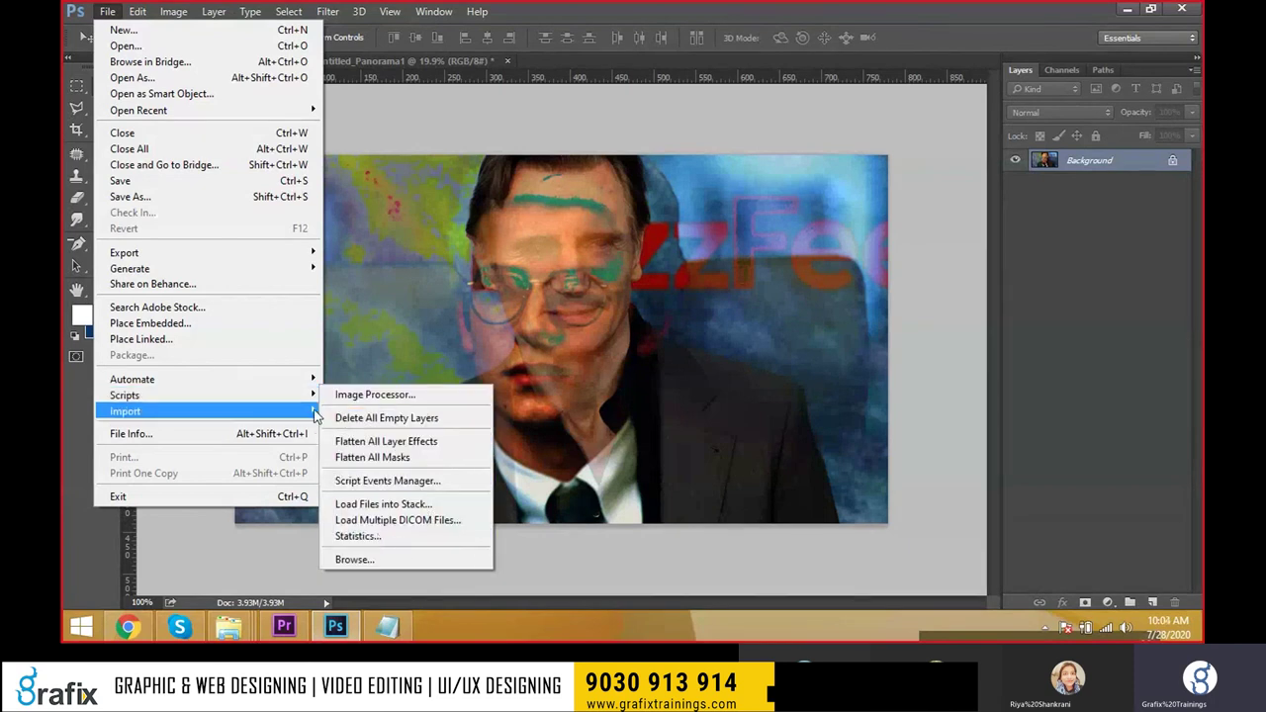
pyautogui.moveTo(125, 410)
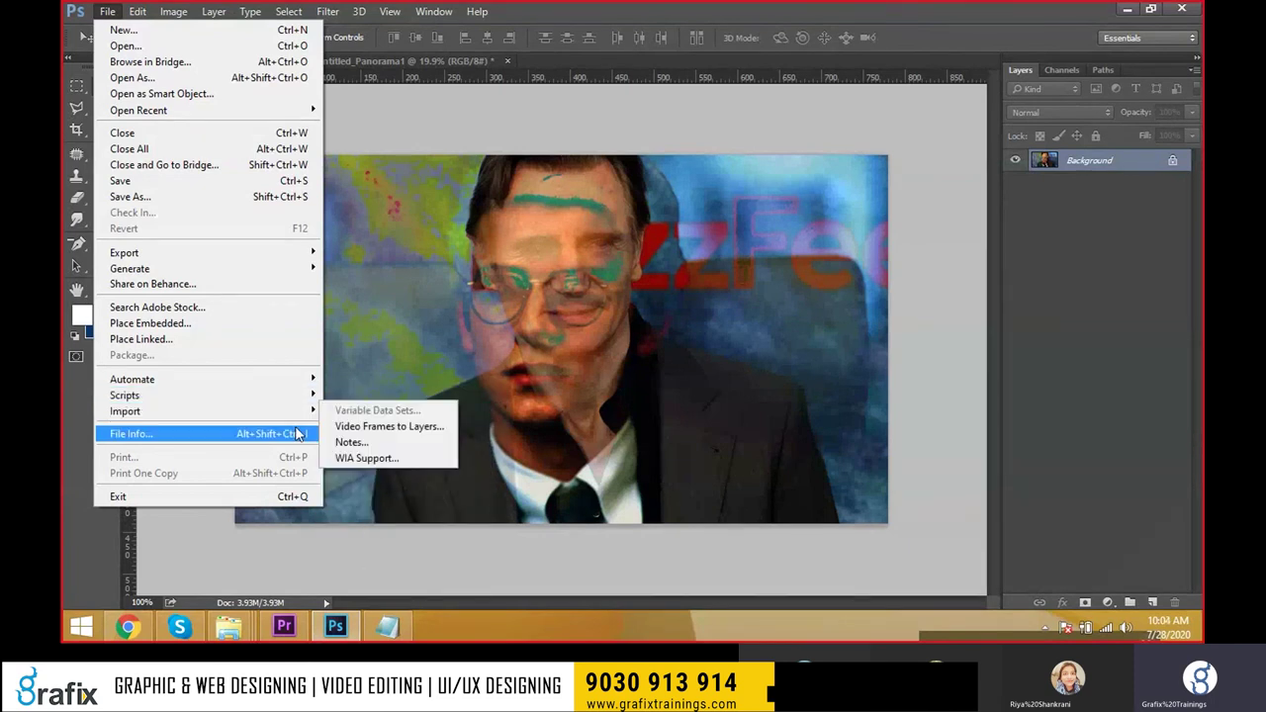
pyautogui.press('Escape')
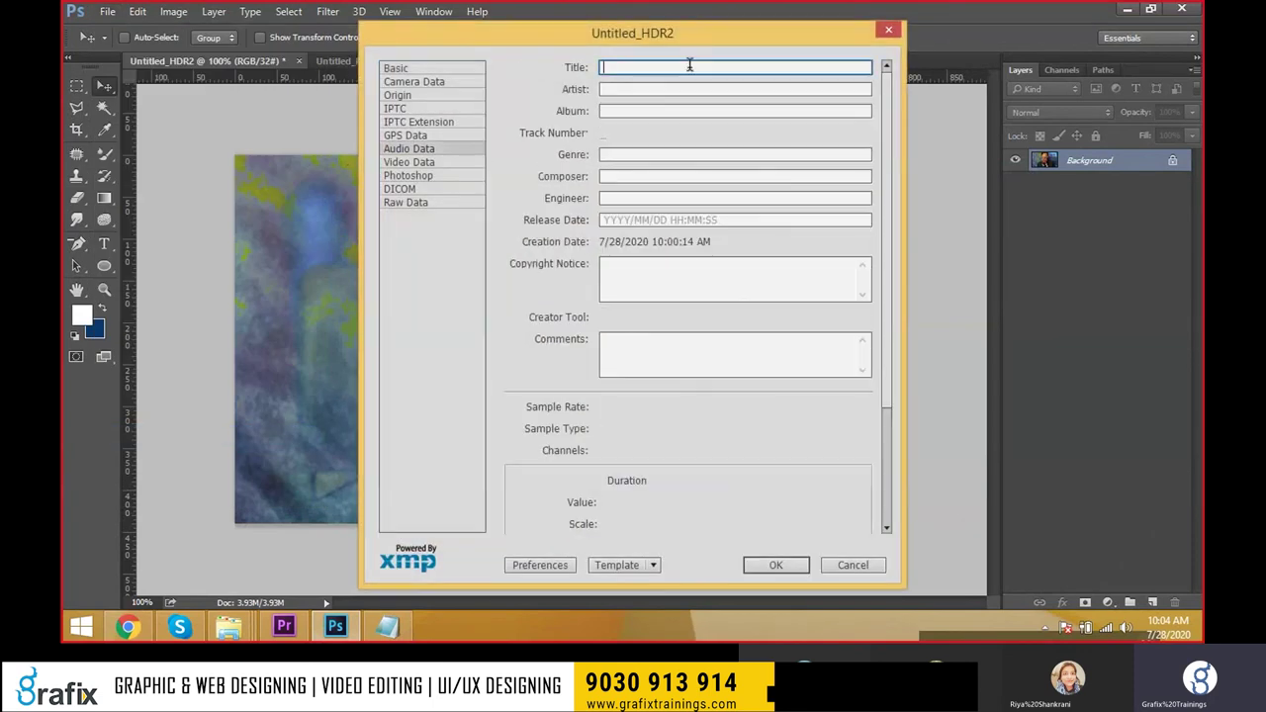
pyautogui.write('sdf\tsdfs\tsddfsdf\tsddfasd\tsdf')
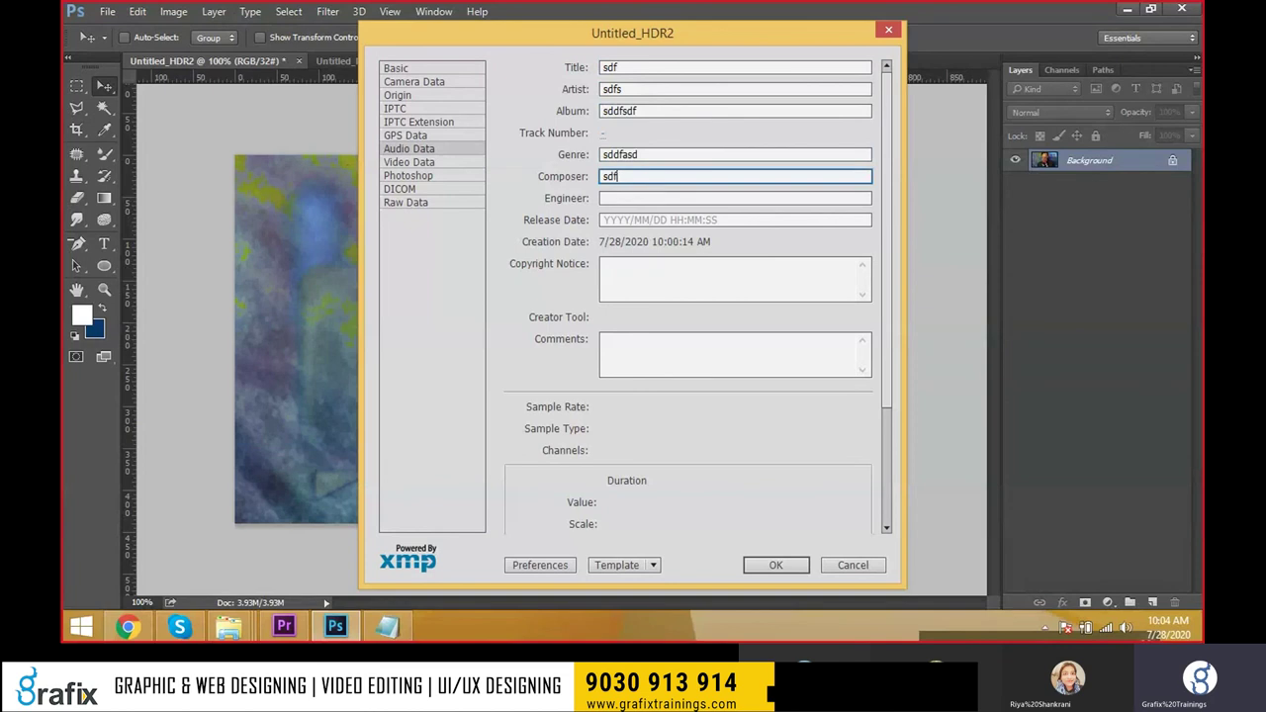
pyautogui.click(653, 215)
pyautogui.click(664, 277)
pyautogui.write('ffsaf')
pyautogui.click(670, 340)
pyautogui.write('dfsdf')
pyautogui.click(642, 304)
pyautogui.click(419, 137)
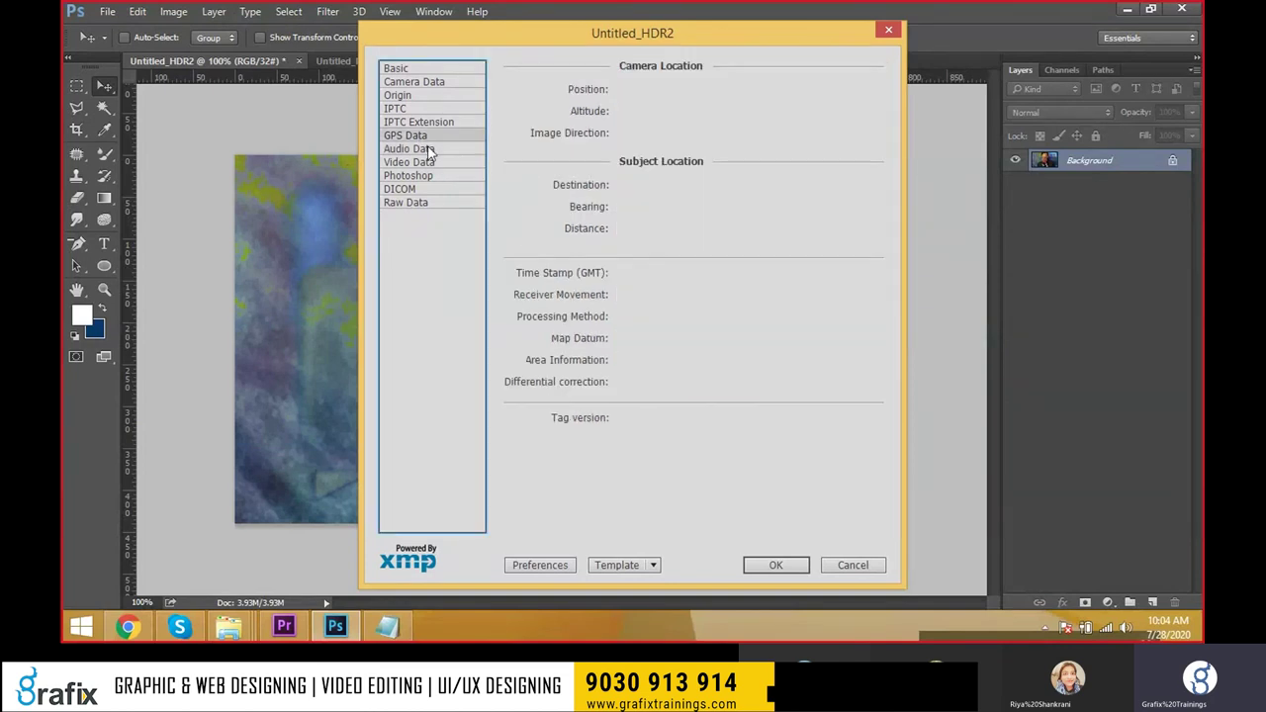
pyautogui.click(438, 164)
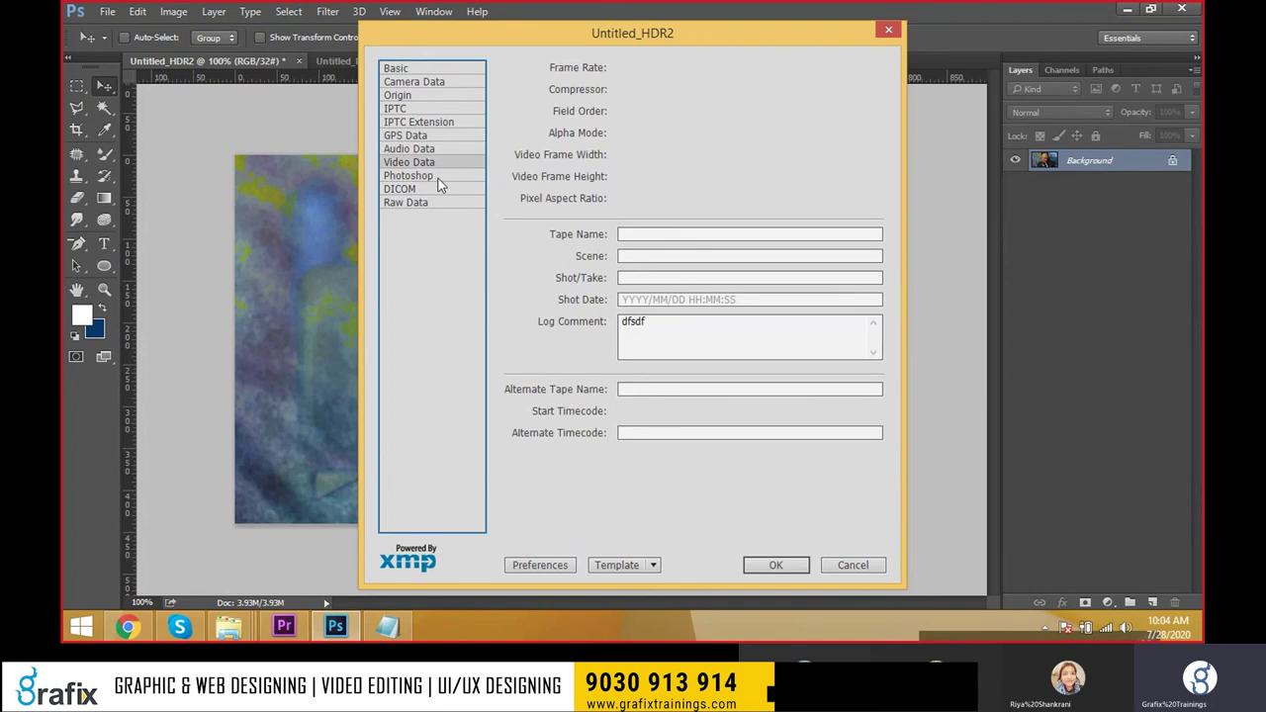
pyautogui.click(444, 134)
pyautogui.click(438, 162)
pyautogui.click(441, 149)
pyautogui.press('Tab')
pyautogui.write('fsdfsdfsdf')
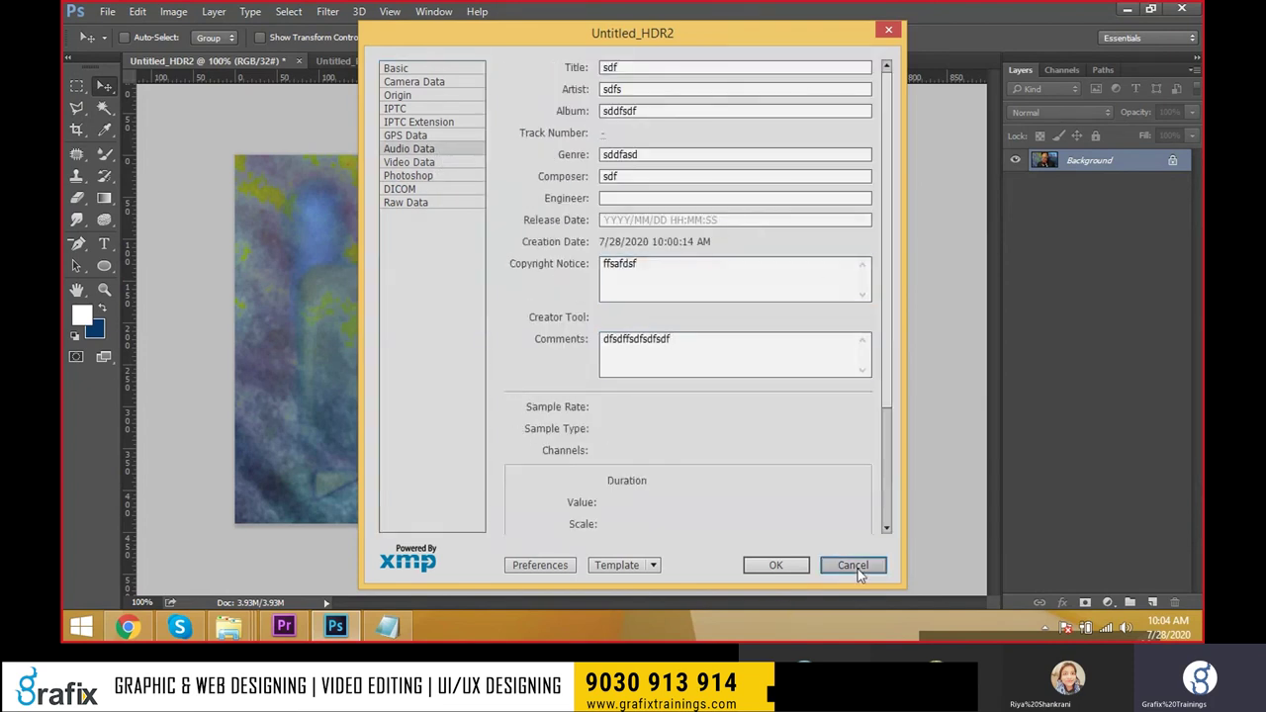
pyautogui.click(853, 566)
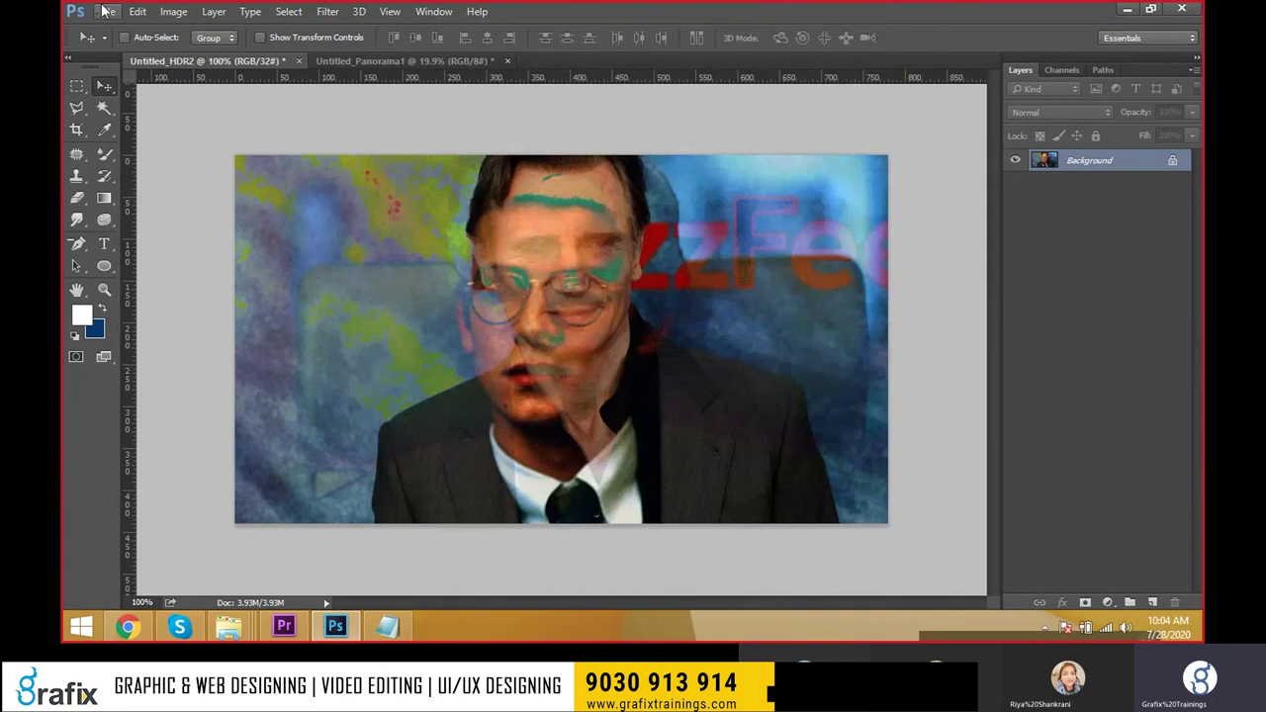
pyautogui.click(105, 10)
pyautogui.click(277, 434)
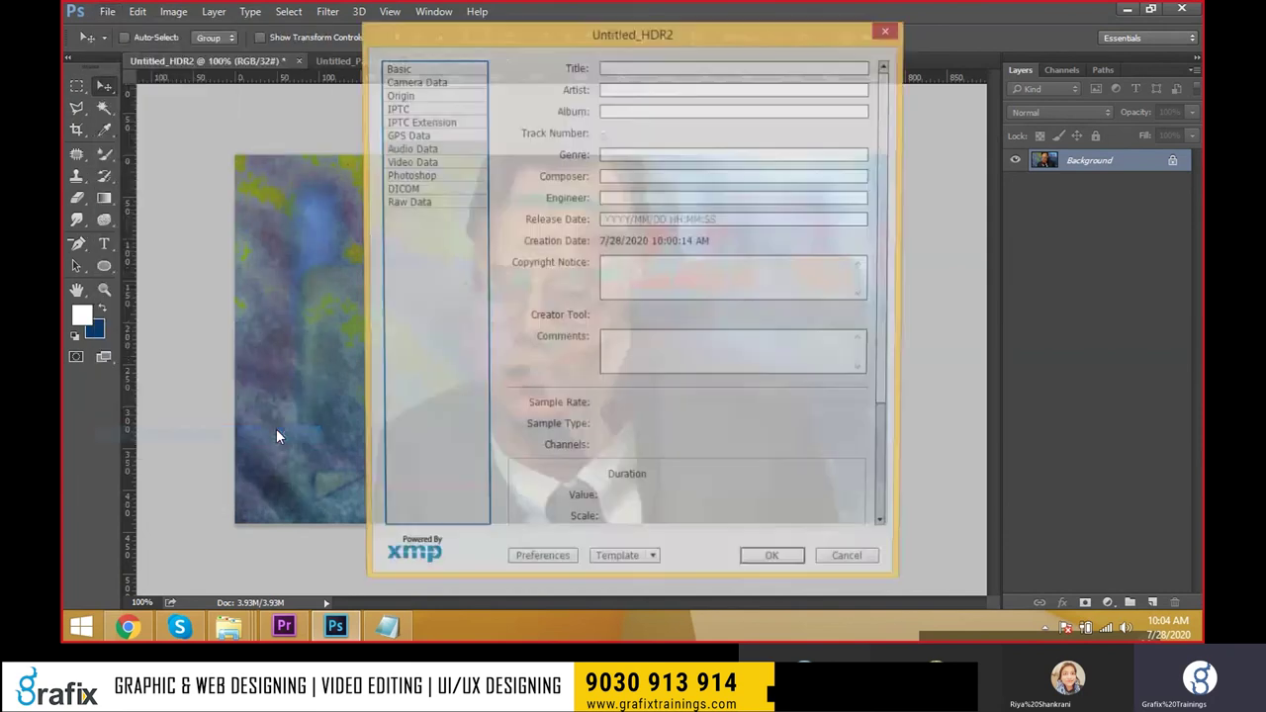
pyautogui.click(429, 136)
pyautogui.click(428, 162)
pyautogui.click(416, 189)
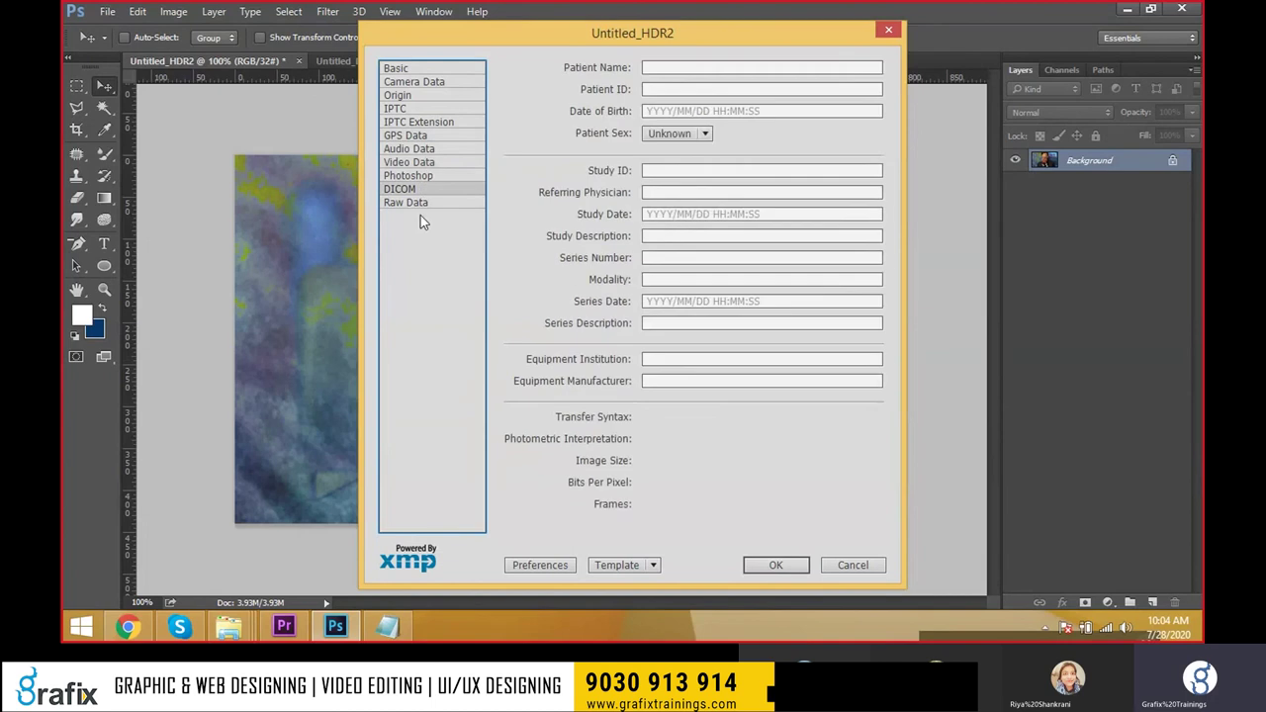
pyautogui.click(418, 177)
pyautogui.click(425, 135)
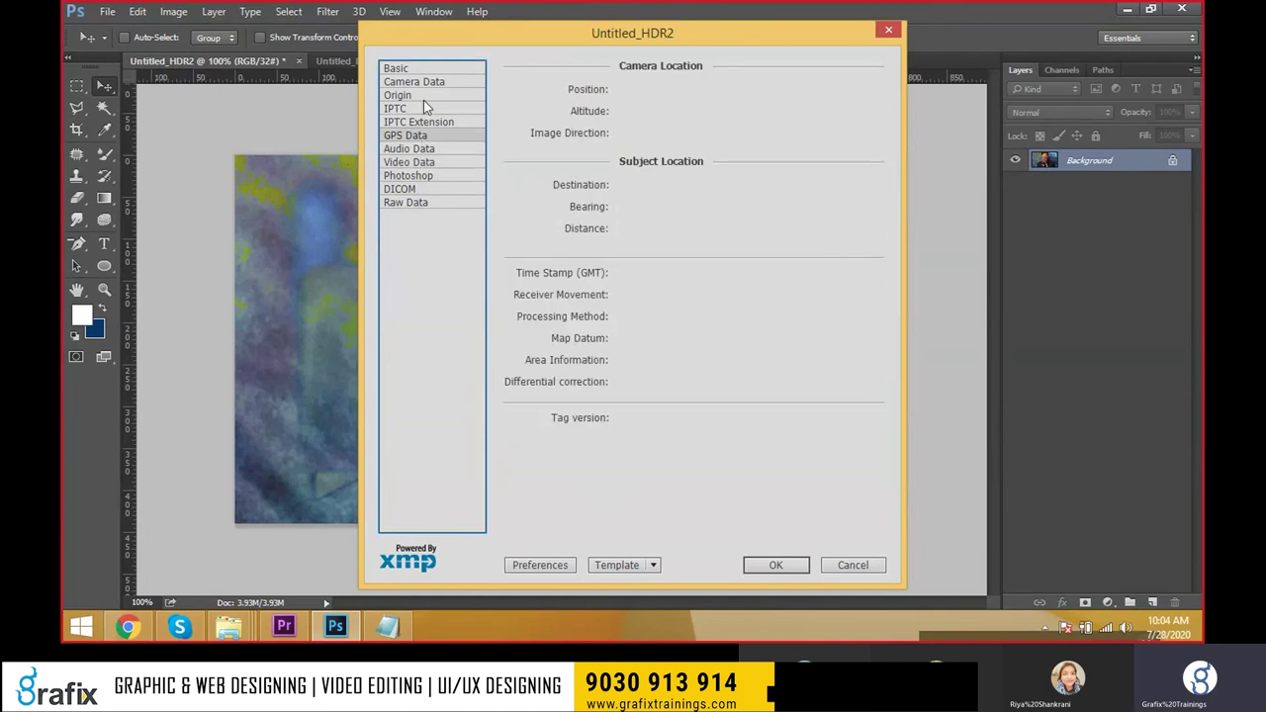
pyautogui.click(423, 149)
pyautogui.press('Escape')
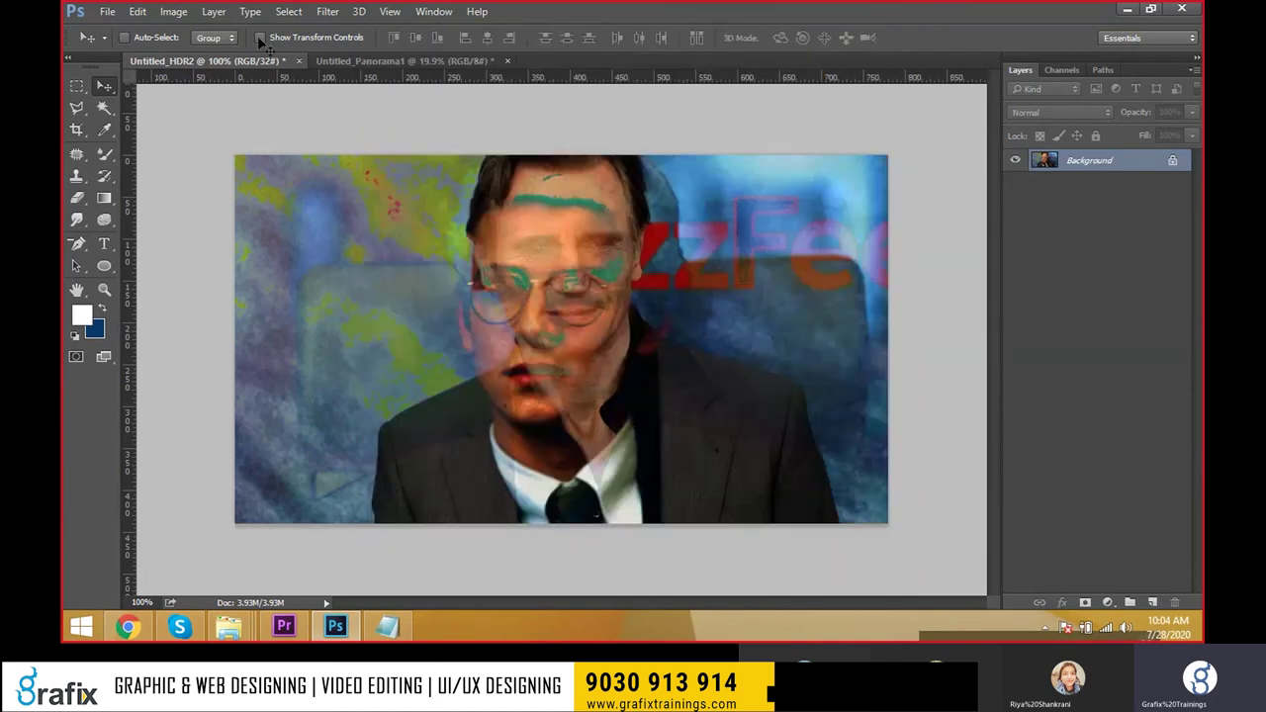
pyautogui.click(107, 11)
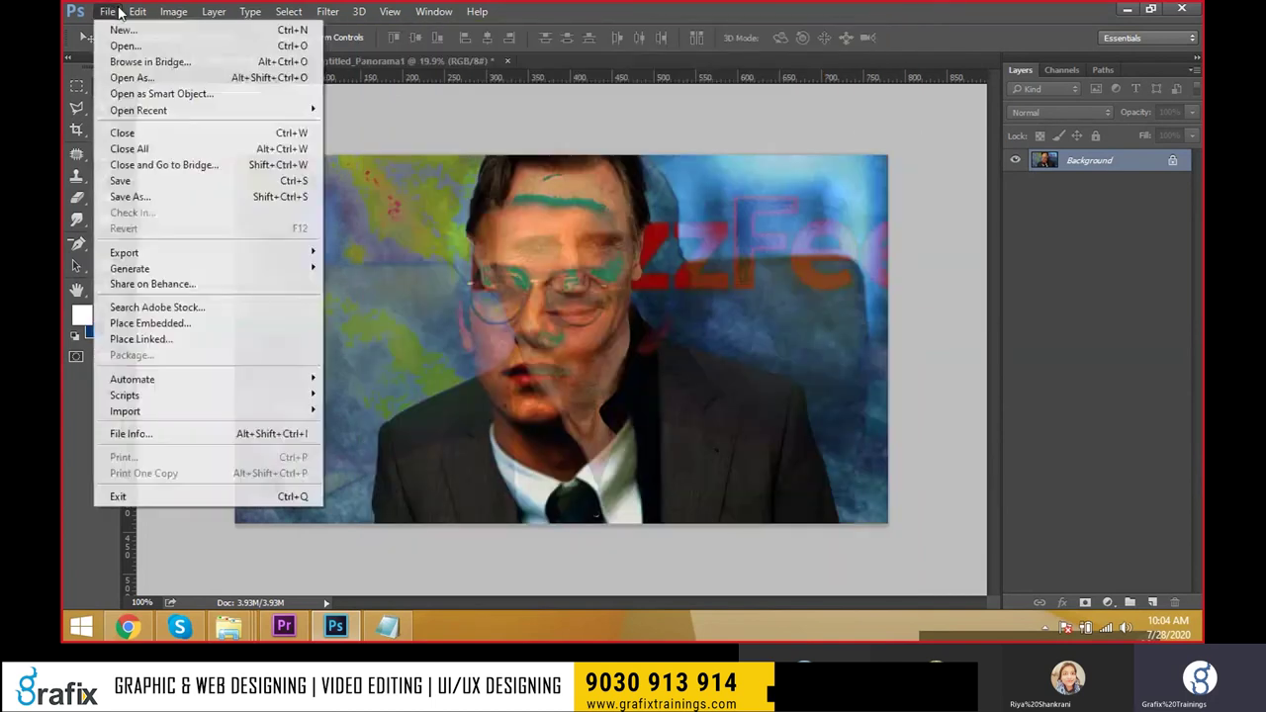
# Exit Photoshop without saving the panorama or Untitled_HDR2.
pyautogui.click(265, 495)
pyautogui.click(641, 249)
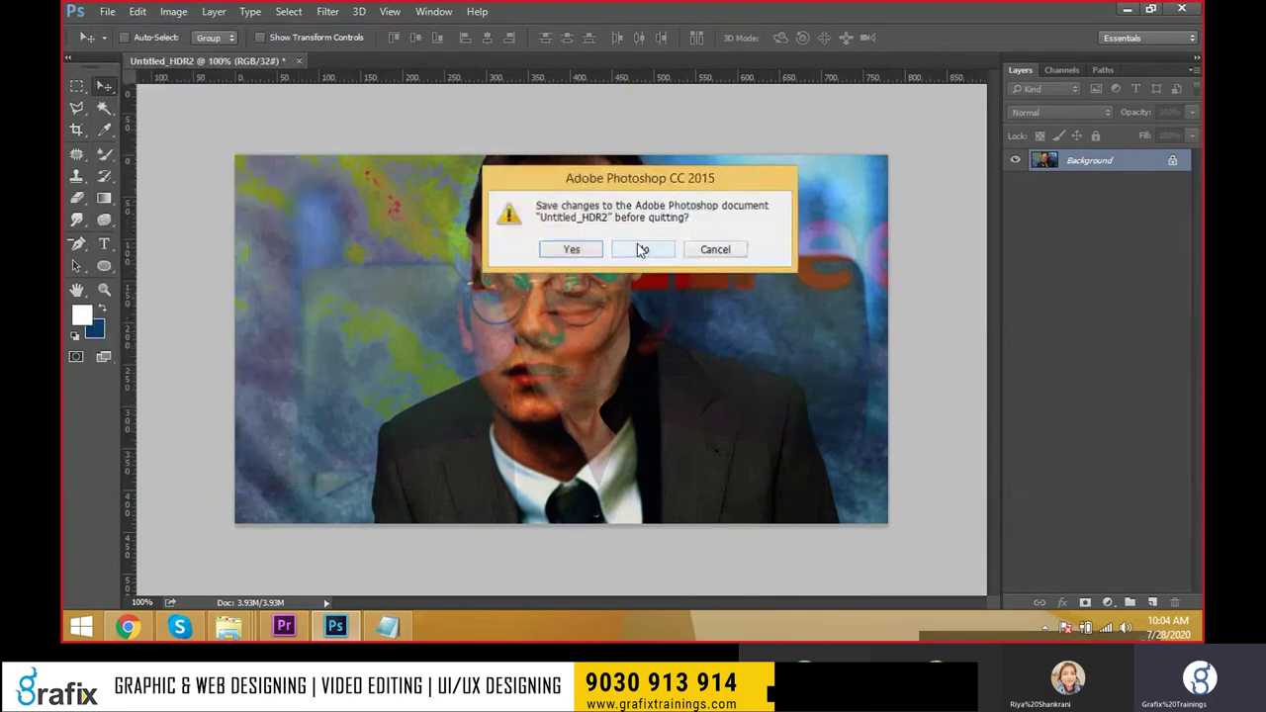
pyautogui.click(641, 249)
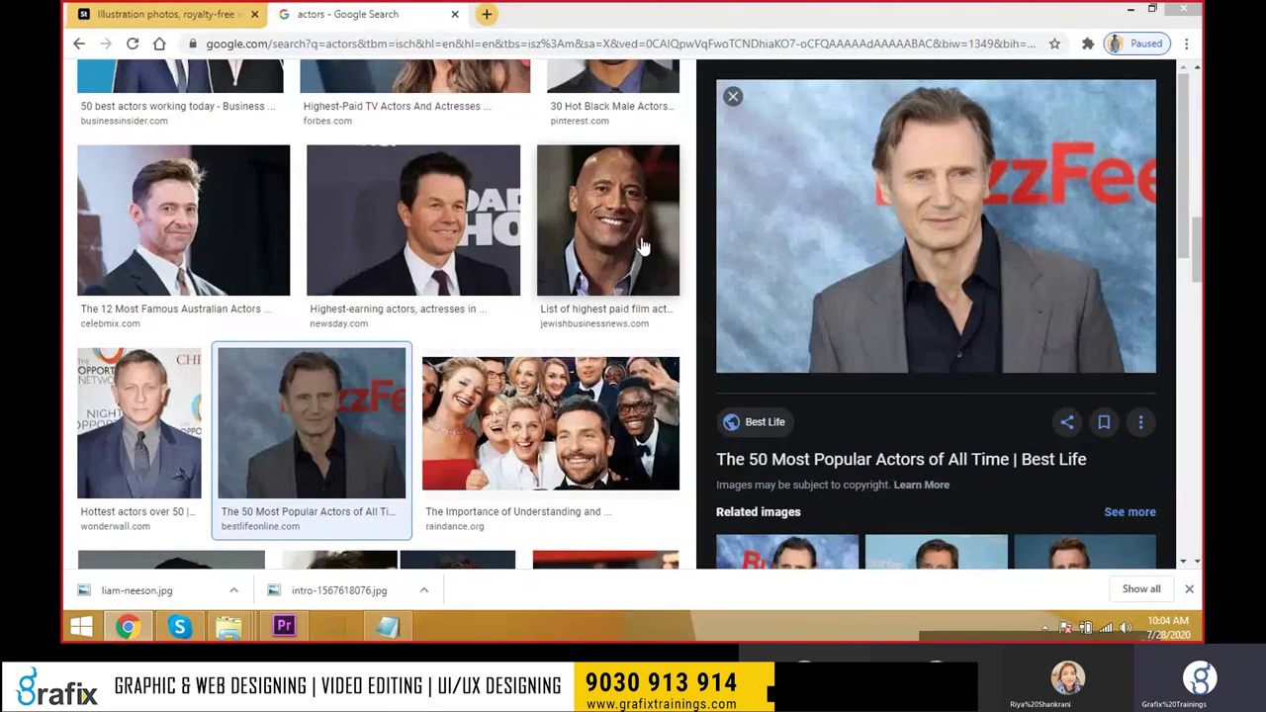
# Relaunch Photoshop CC 2015 by searching 'photoshop CC 2015' from the Start screen.
pyautogui.press('super')
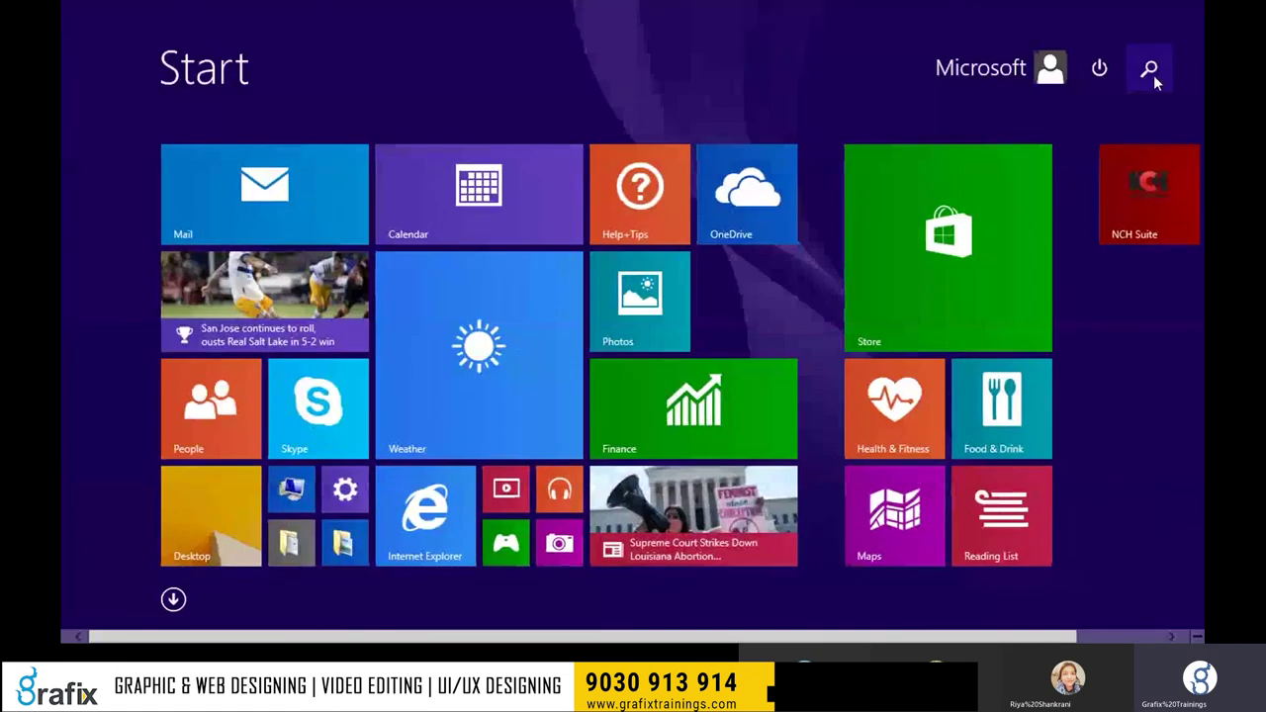
pyautogui.click(1151, 71)
pyautogui.write('photoshop CC 2015')
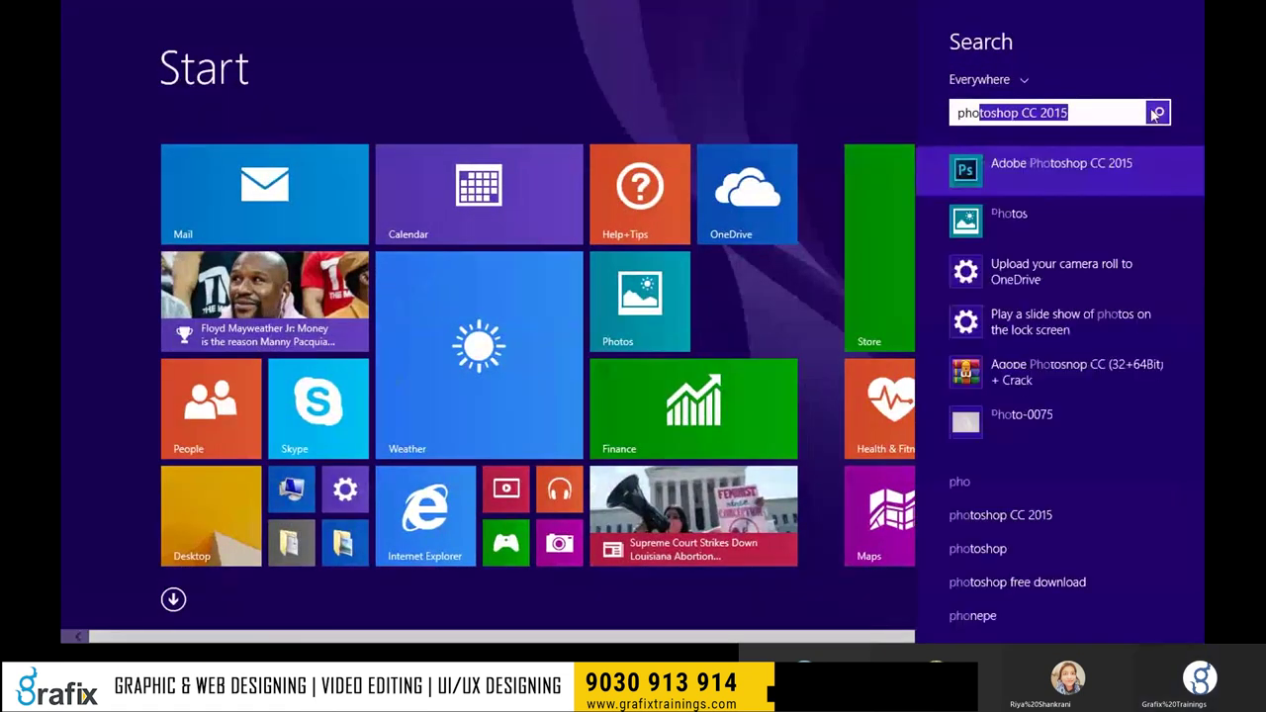
pyautogui.click(1135, 170)
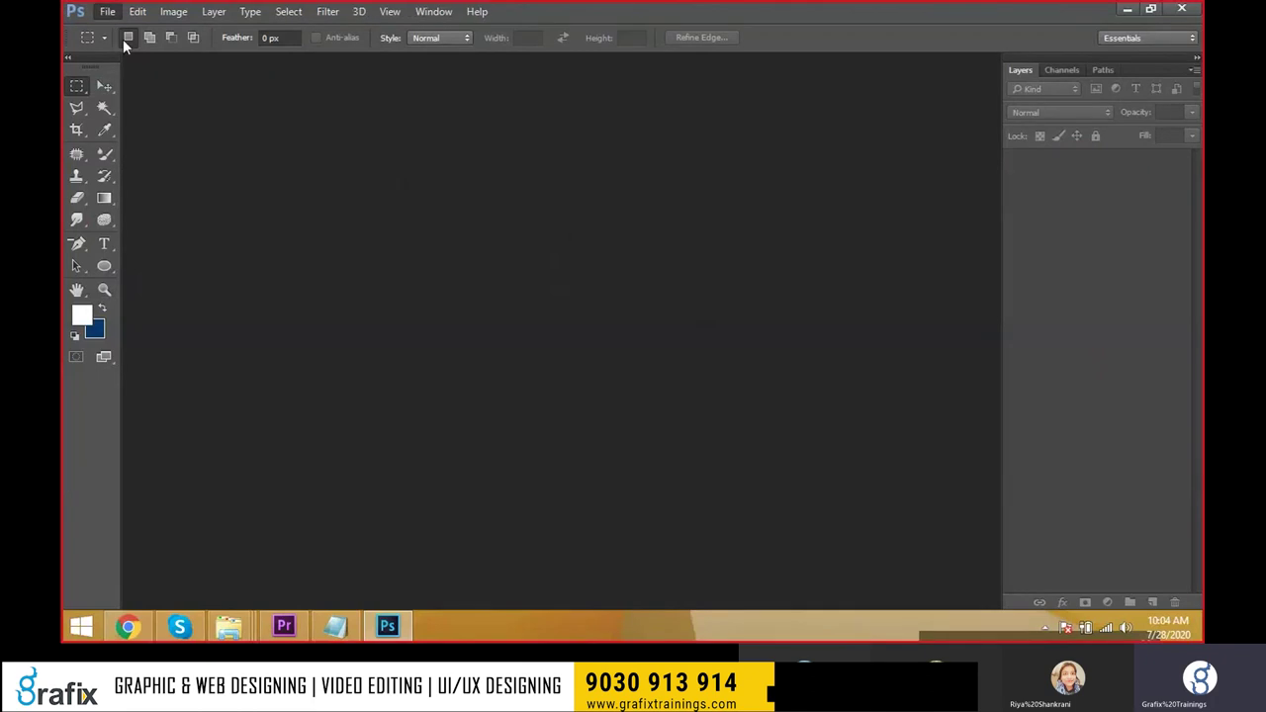
pyautogui.click(107, 11)
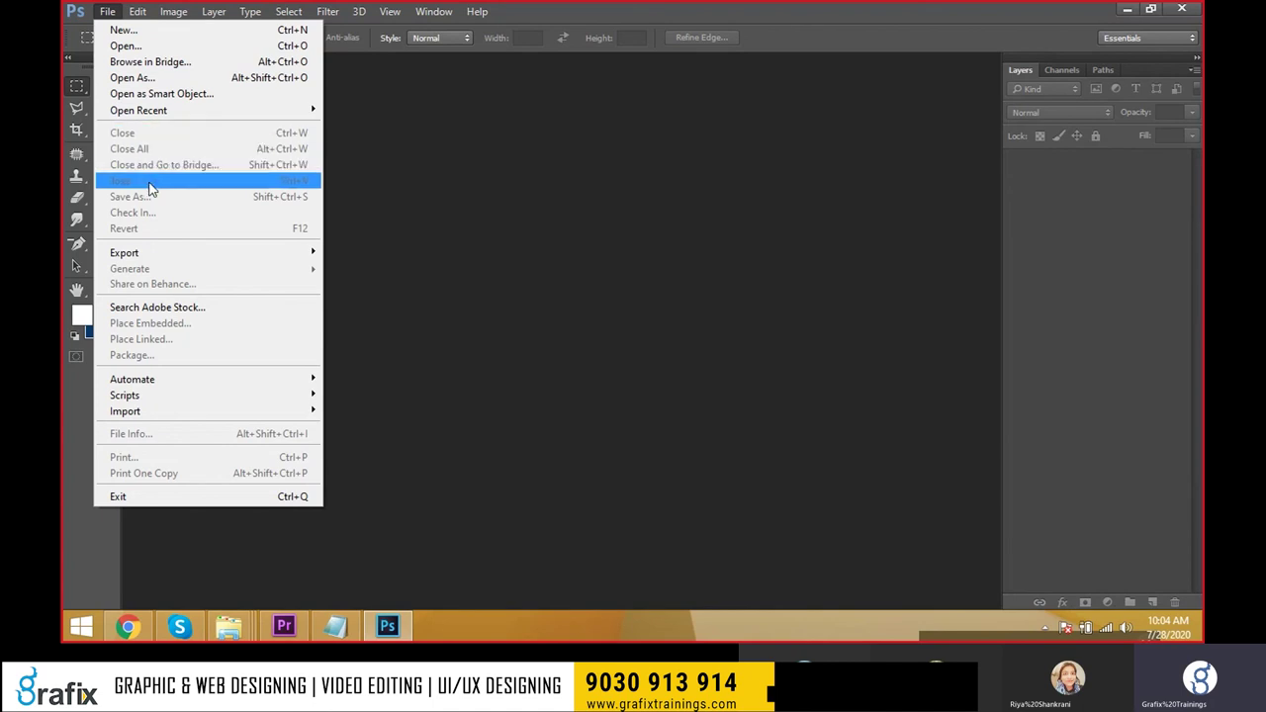
pyautogui.moveTo(125, 252)
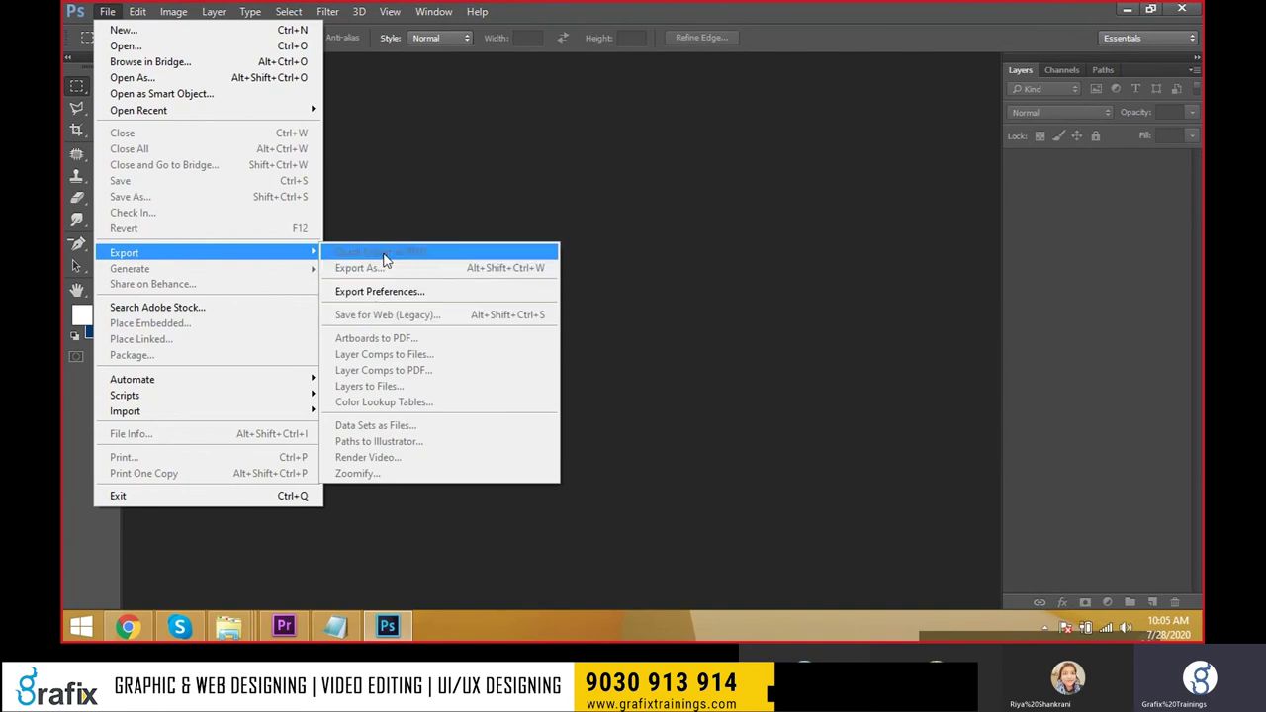
# Open Img002.jpg from the photos folder.
pyautogui.click(405, 230)
pyautogui.doubleClick(404, 230)
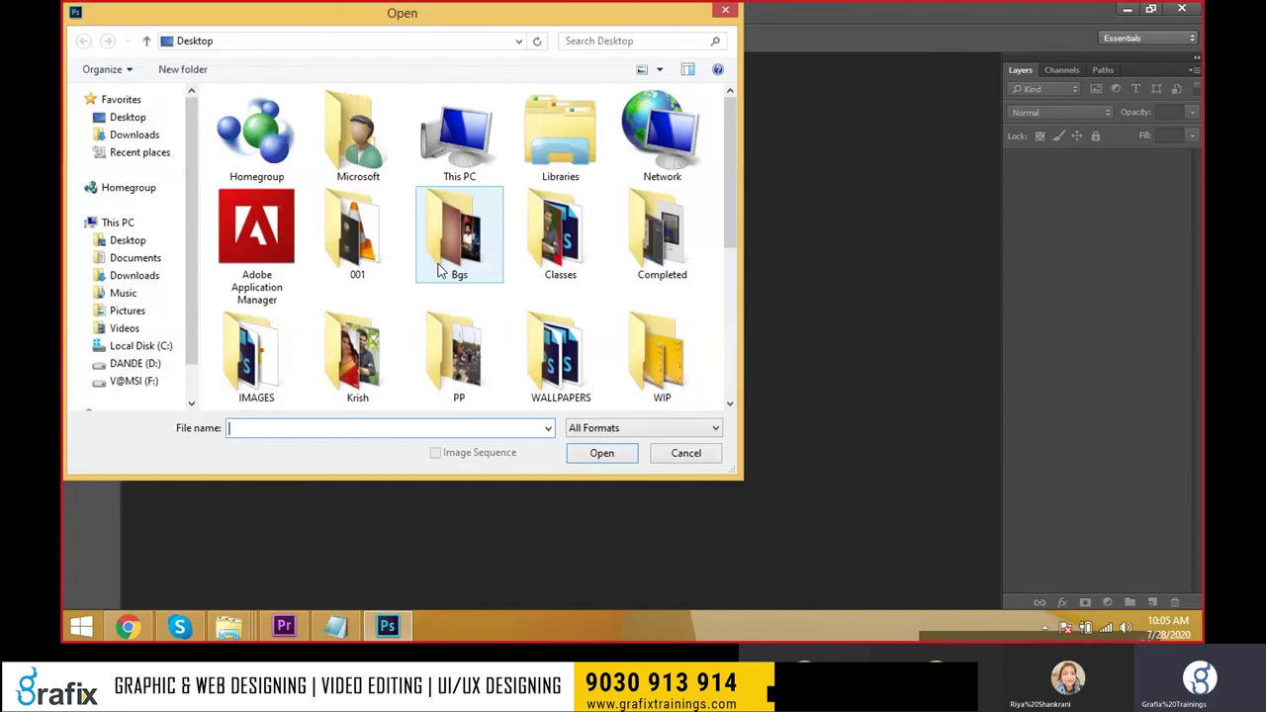
pyautogui.doubleClick(439, 259)
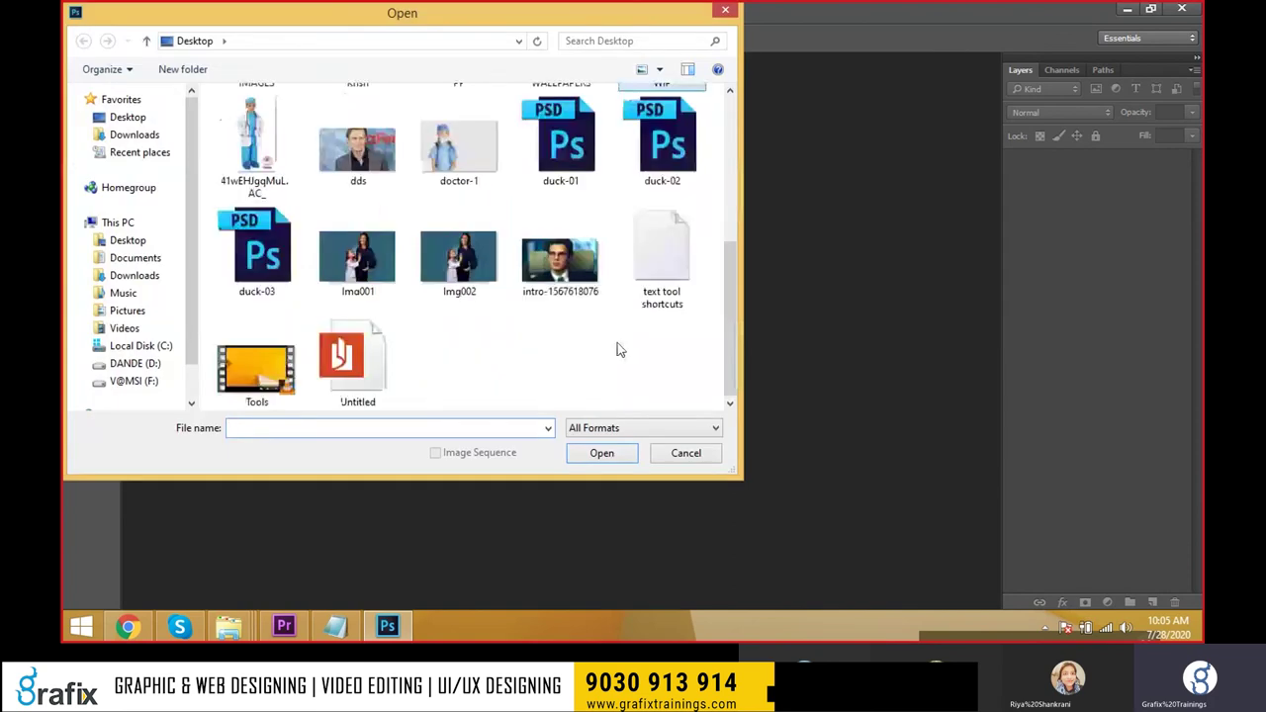
pyautogui.doubleClick(452, 259)
# Check the Save As format list, keep JPEG, cancel the dialog, and open the File menu.
pyautogui.click(101, 11)
pyautogui.click(128, 195)
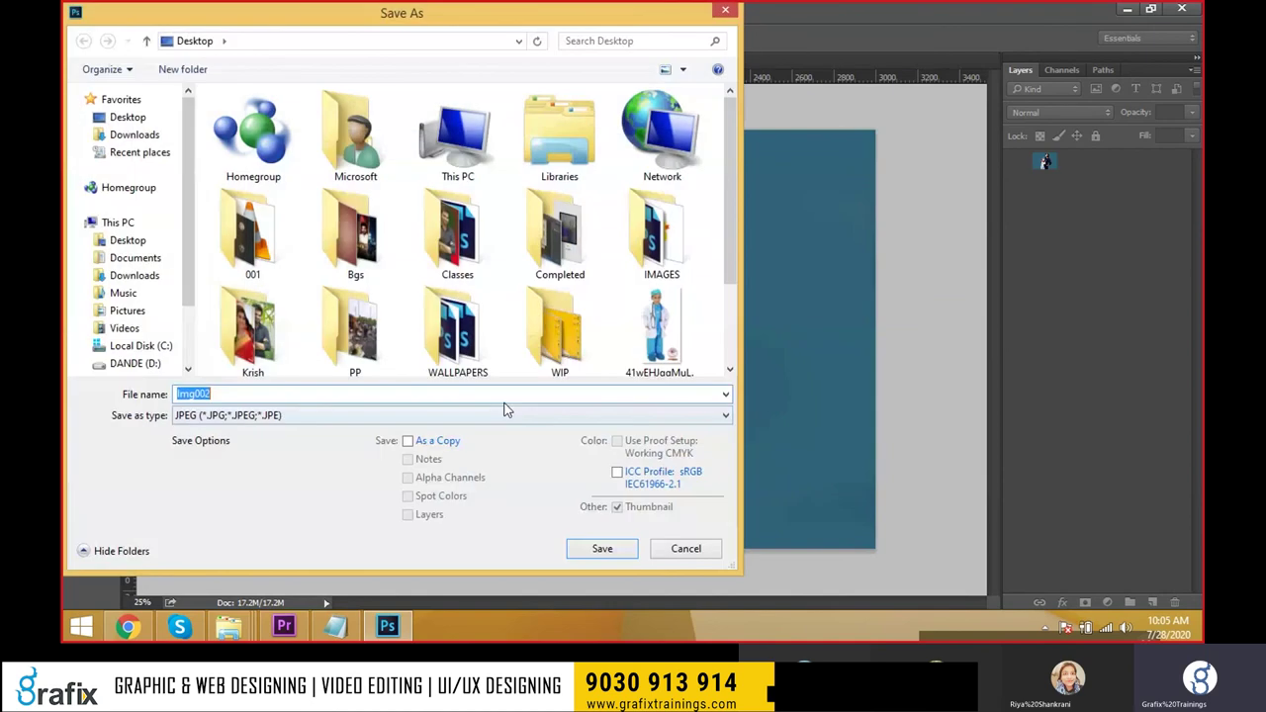
pyautogui.click(505, 412)
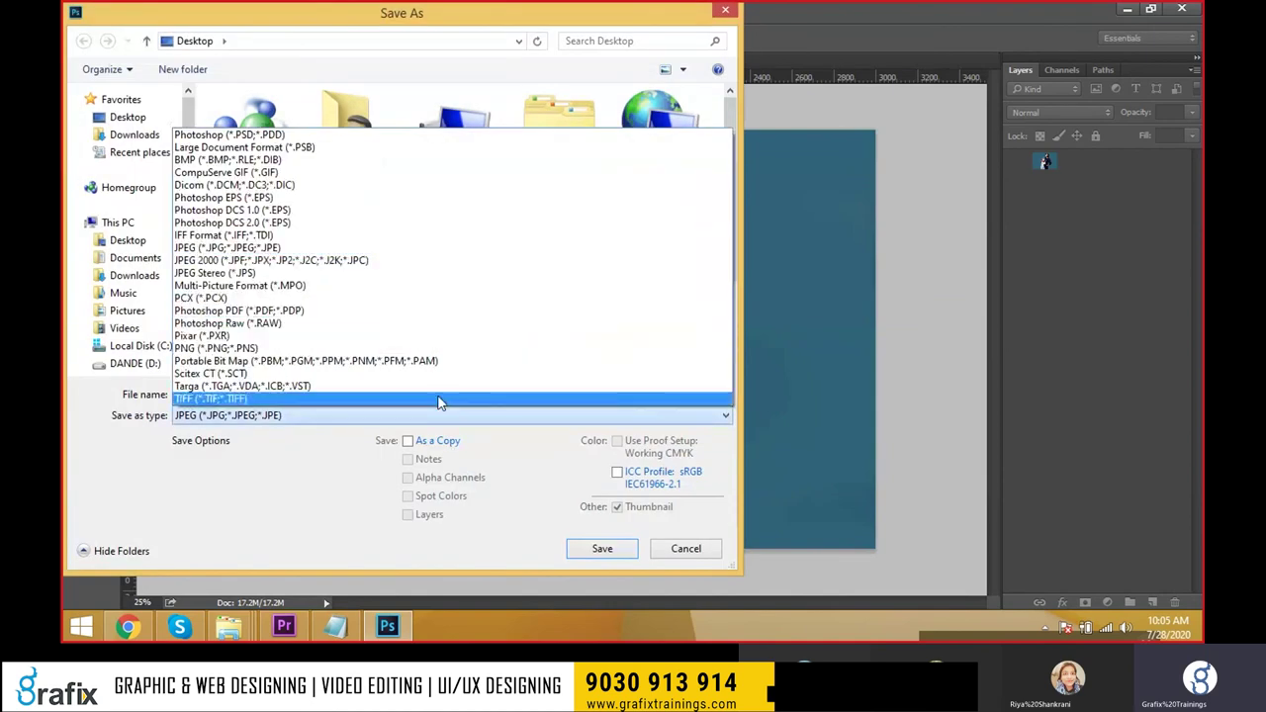
pyautogui.click(183, 109)
pyautogui.press('Escape')
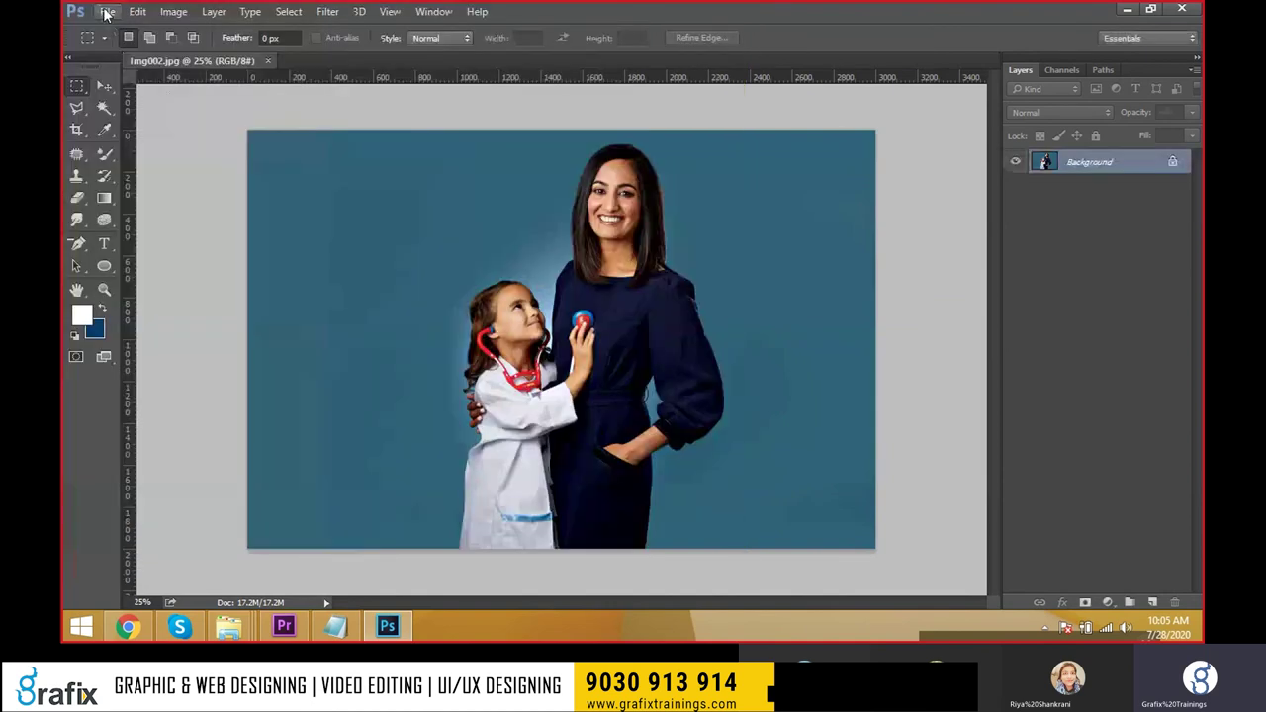
pyautogui.click(107, 11)
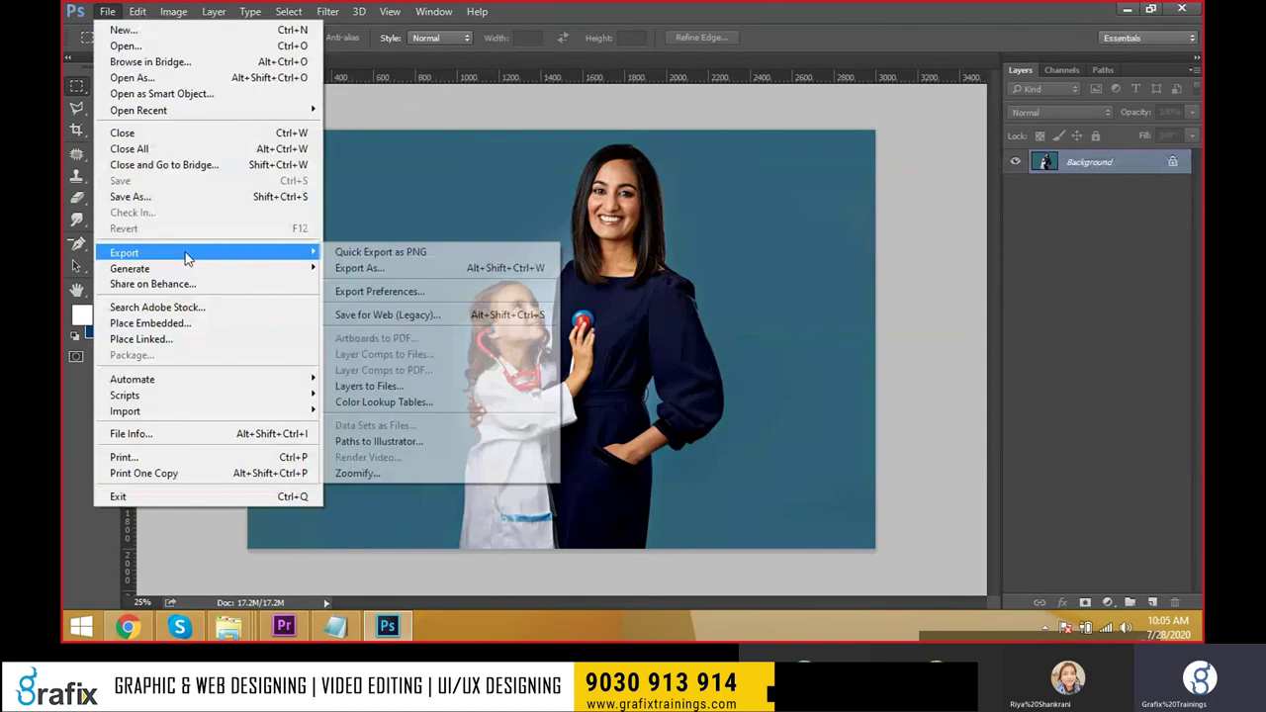
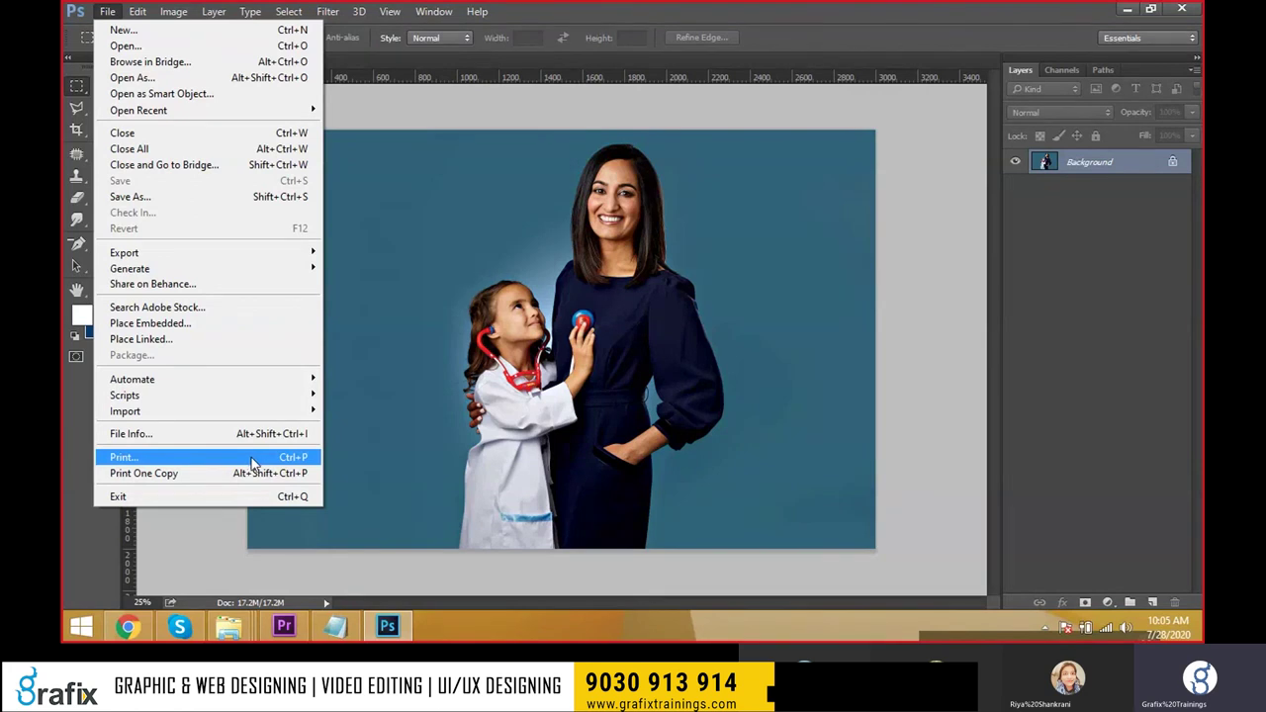
# Open the Print Settings dialog for img002.jpg via File > Print.
pyautogui.click(257, 460)
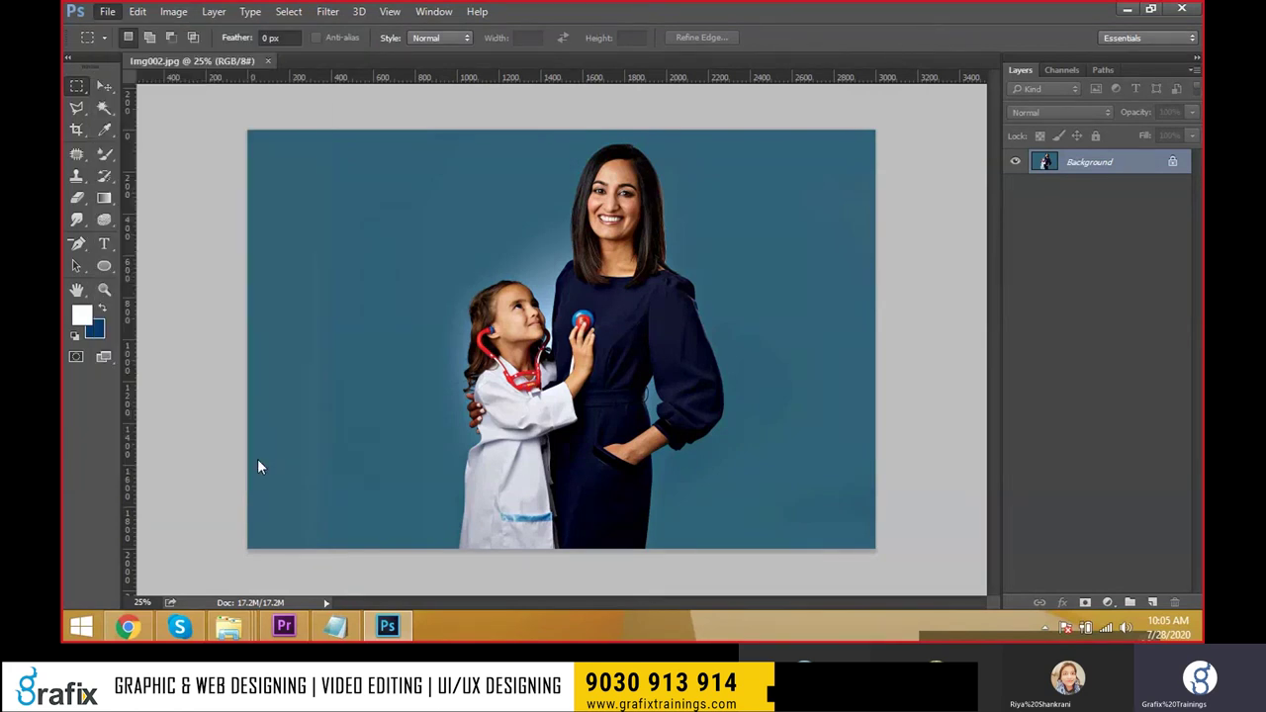
# Set the printer to Fax and keep Printer Manages Colors as color handling.
pyautogui.click(846, 140)
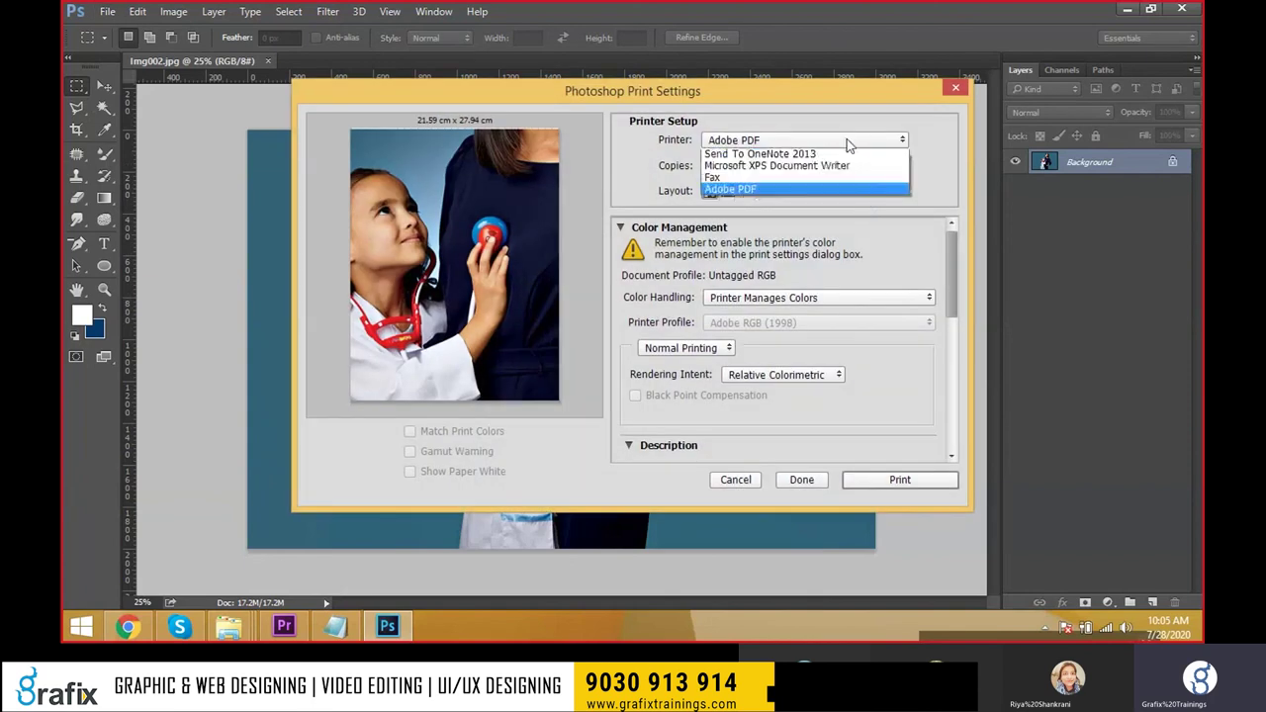
pyautogui.click(752, 179)
pyautogui.click(811, 297)
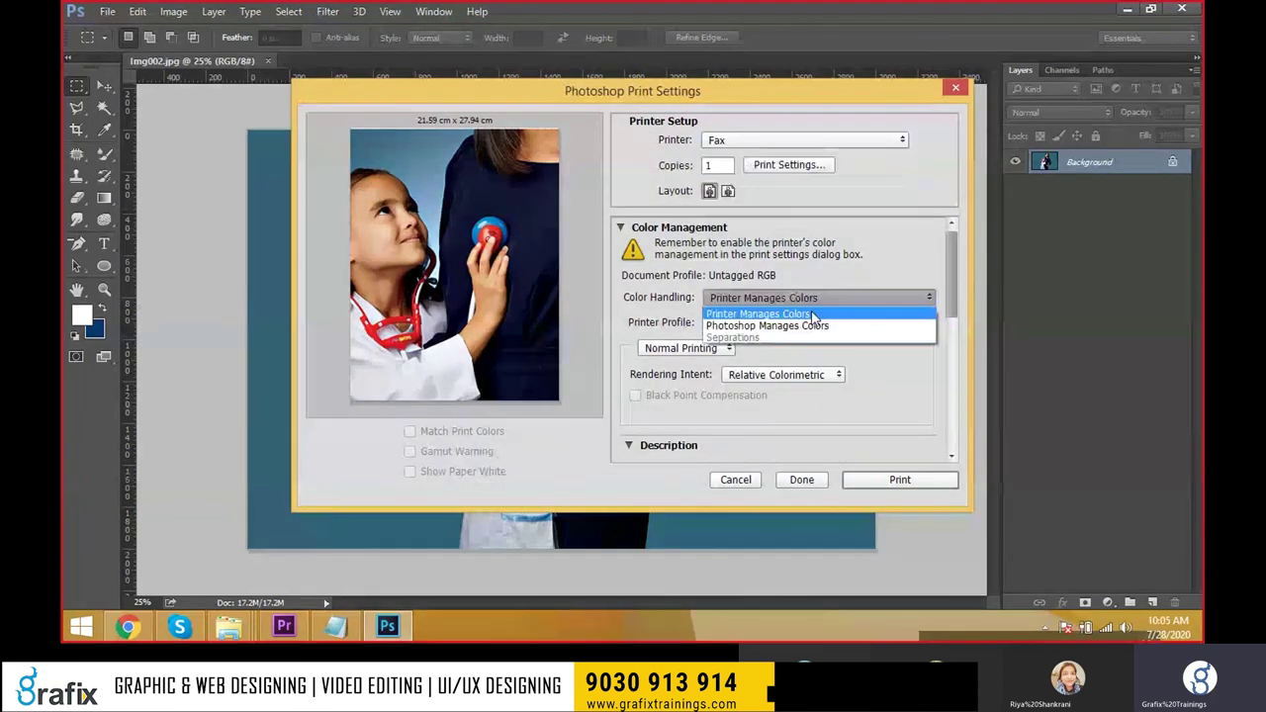
pyautogui.click(813, 311)
pyautogui.click(813, 299)
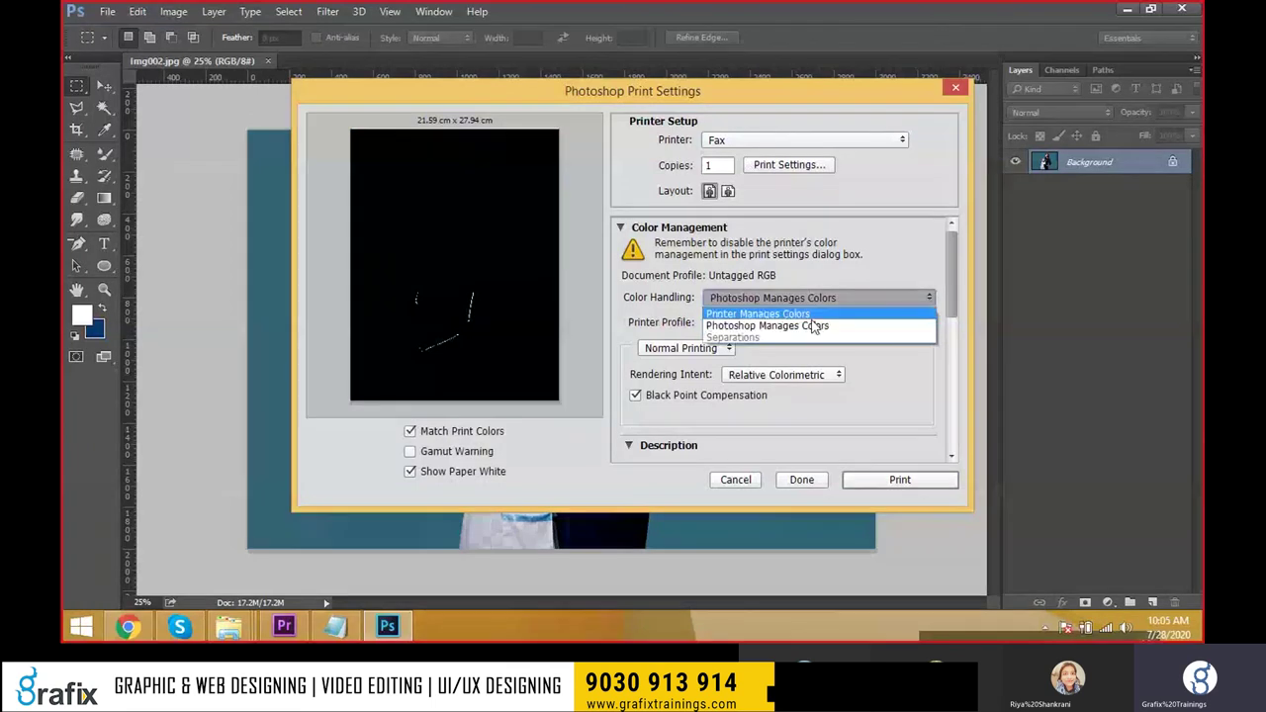
pyautogui.click(791, 312)
# Try Hard Proofing, return to Normal Printing, and keep Relative Colorimetric rendering intent.
pyautogui.click(707, 348)
pyautogui.click(708, 377)
pyautogui.click(685, 348)
pyautogui.click(678, 364)
pyautogui.click(781, 375)
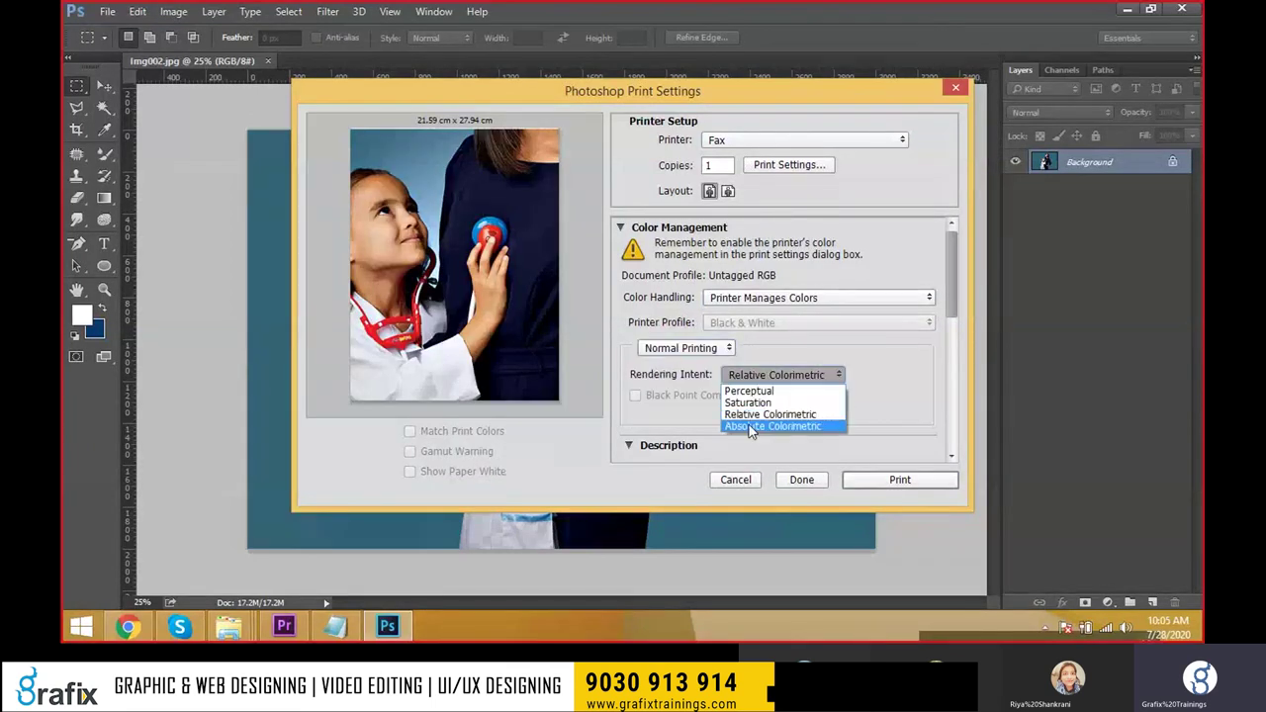
pyautogui.click(772, 414)
# Collapse the Position and Size section and expand Printing Marks.
pyautogui.scroll(-1, 682, 406)
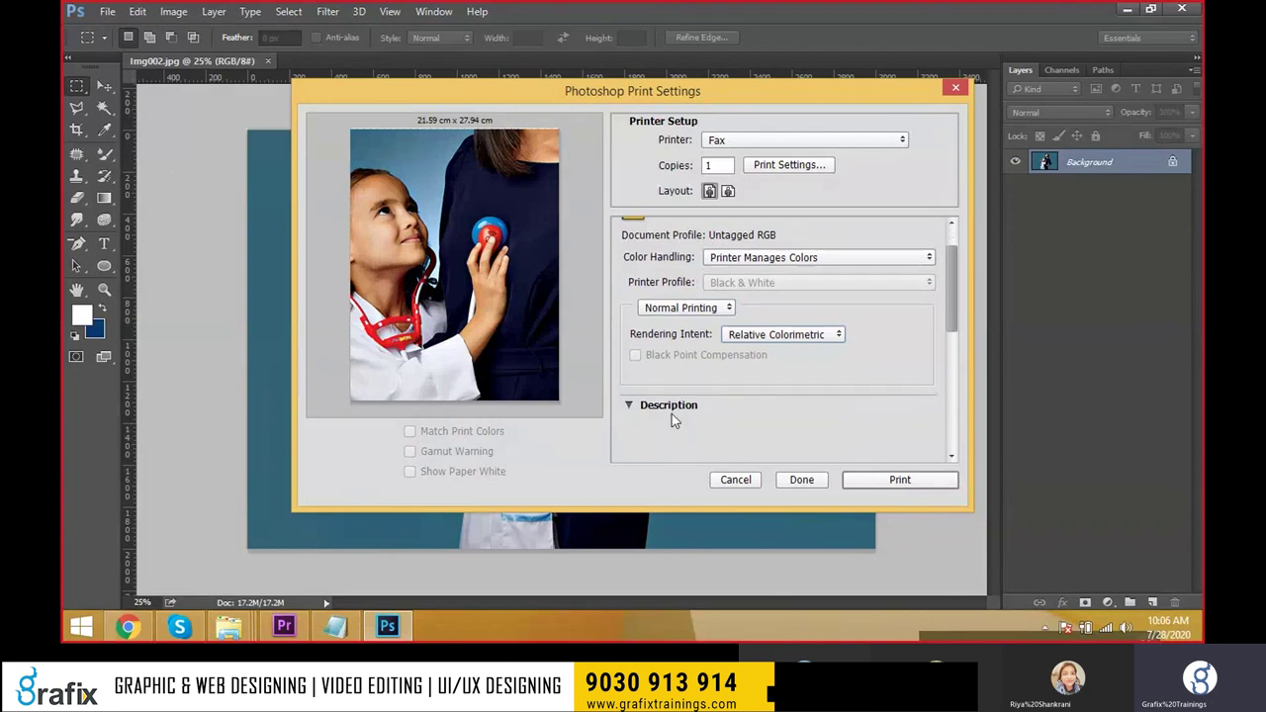
pyautogui.scroll(-2, 671, 413)
pyautogui.click(623, 380)
pyautogui.click(620, 401)
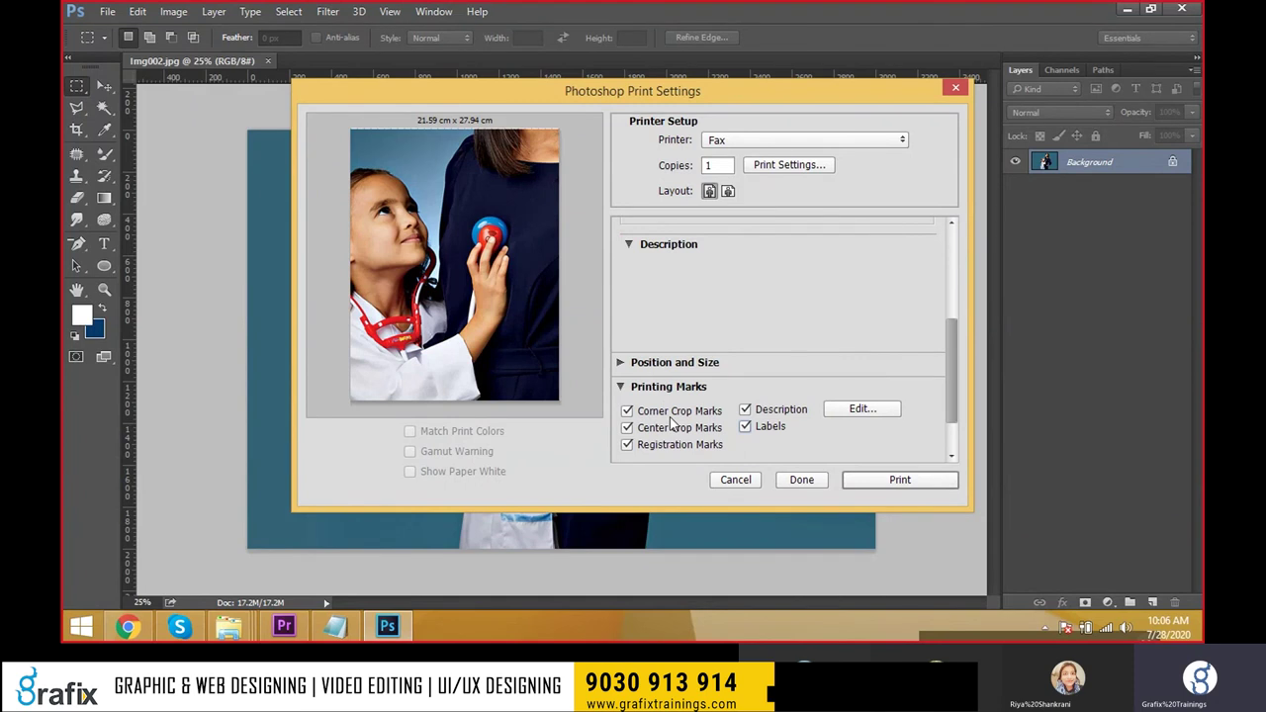
pyautogui.scroll(-1, 672, 424)
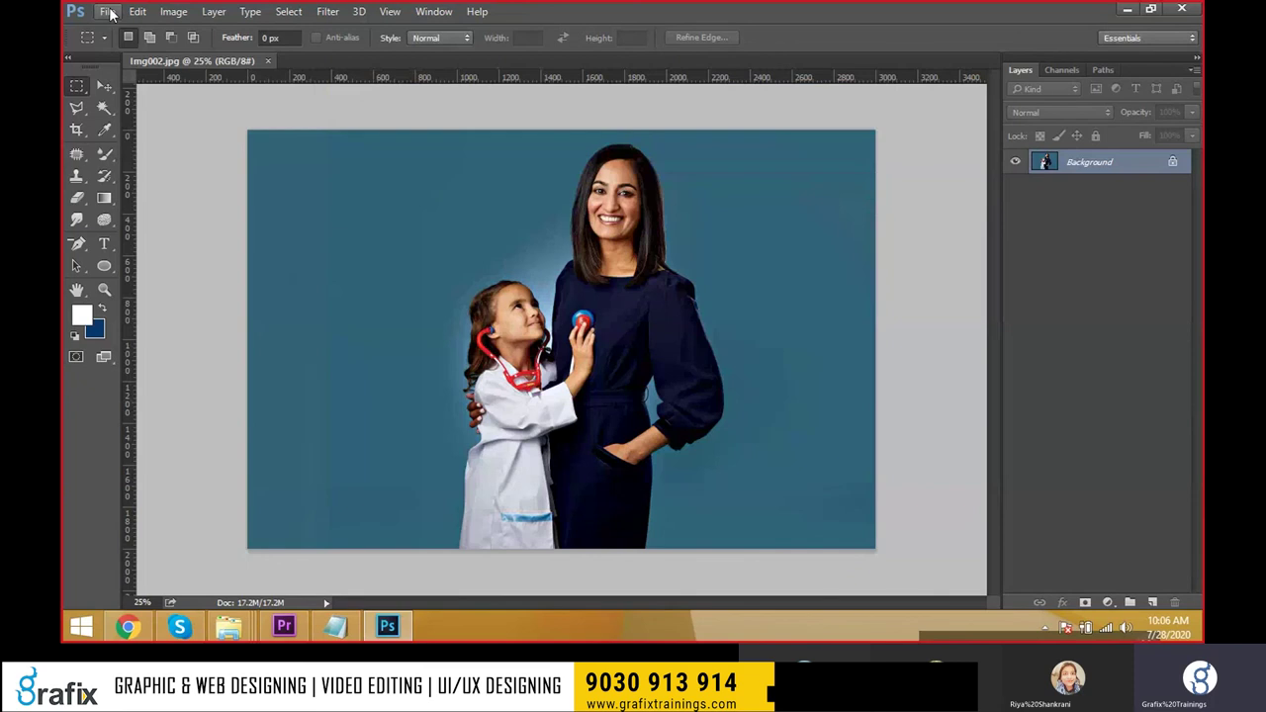
# Open the File menu and dismiss it without choosing a command.
pyautogui.click(106, 12)
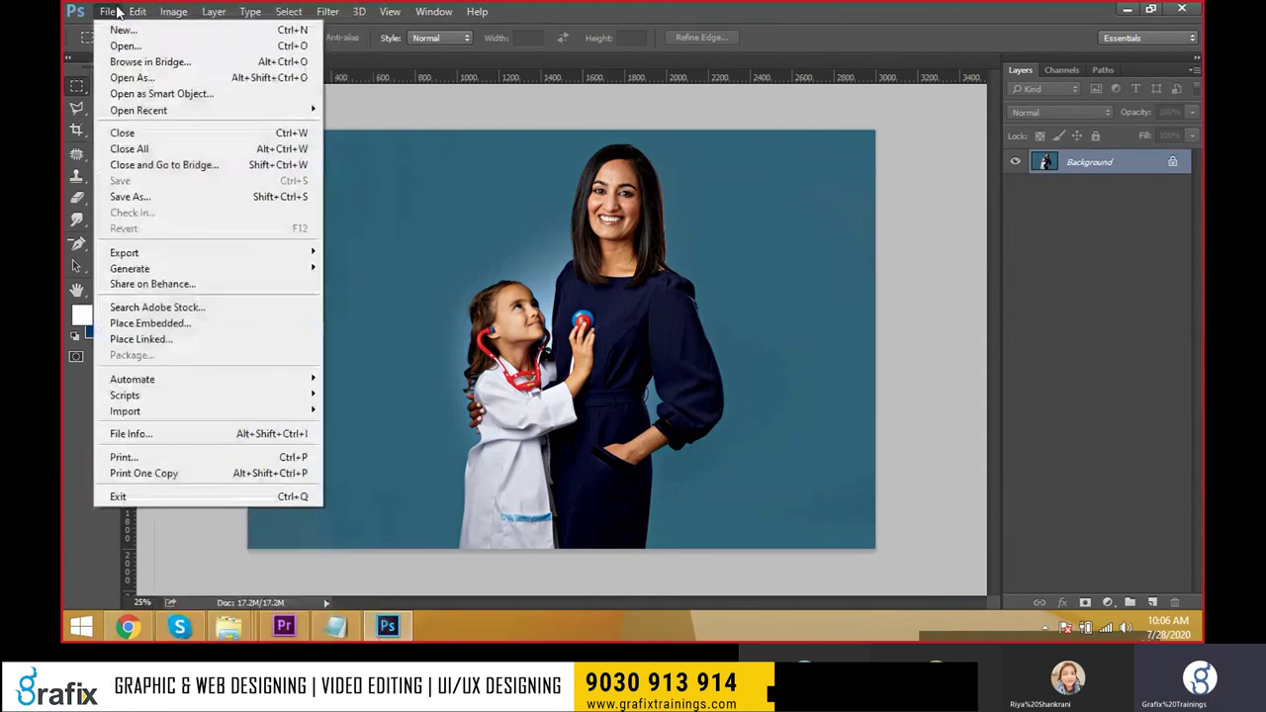
pyautogui.click(149, 15)
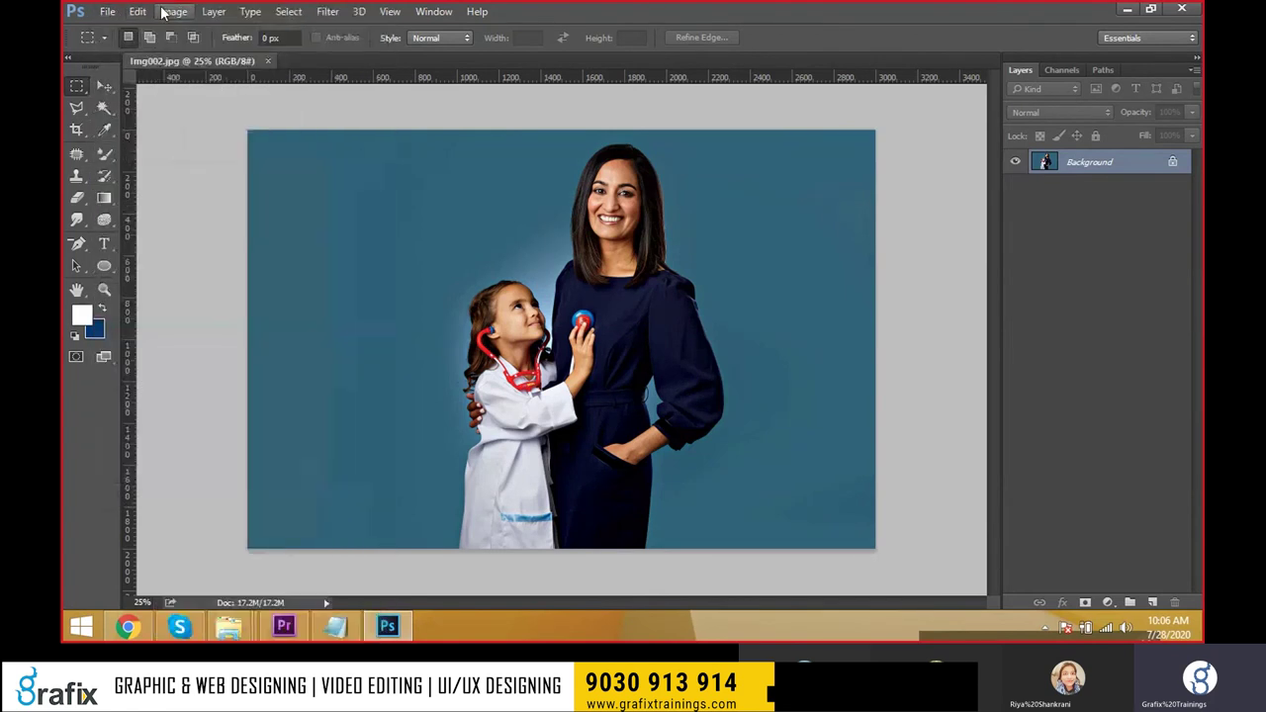